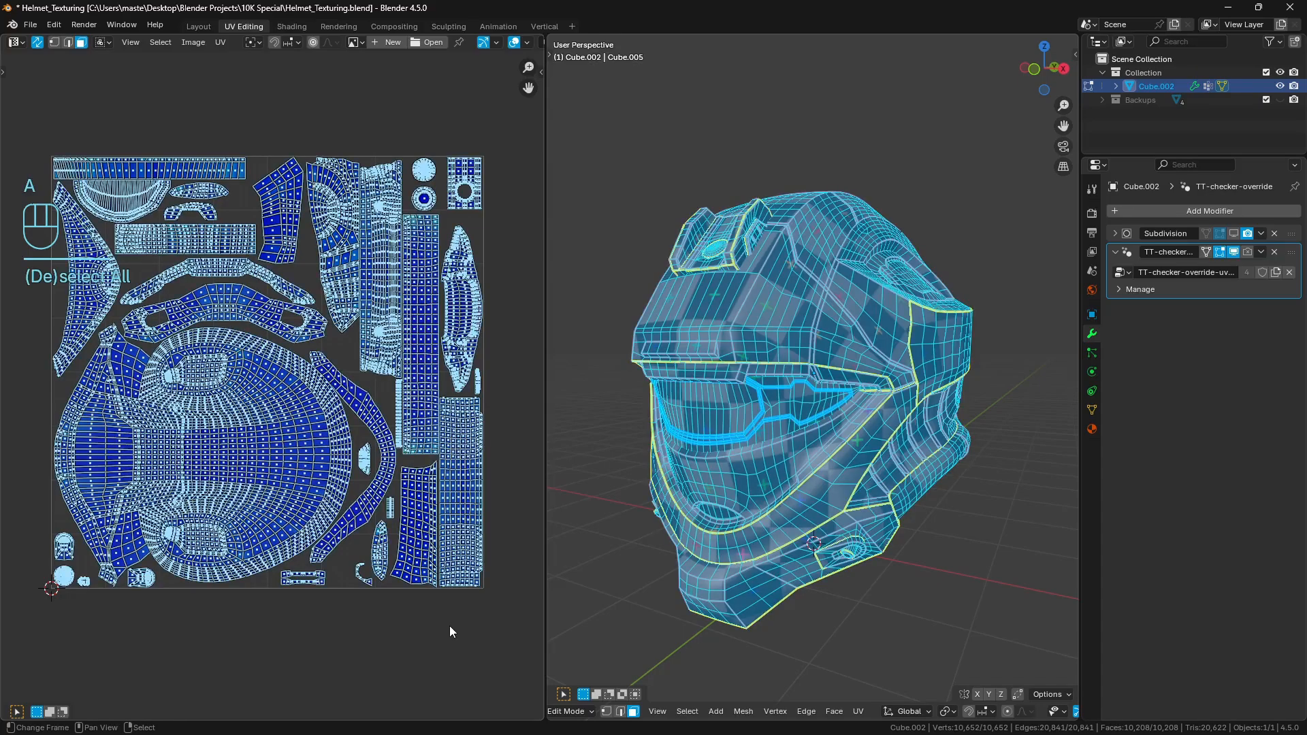
# Step: Clear the selection and run Select Overlap to select all overlapping UV faces
pyautogui.press('a')
pyautogui.press('a')
pyautogui.press('space')
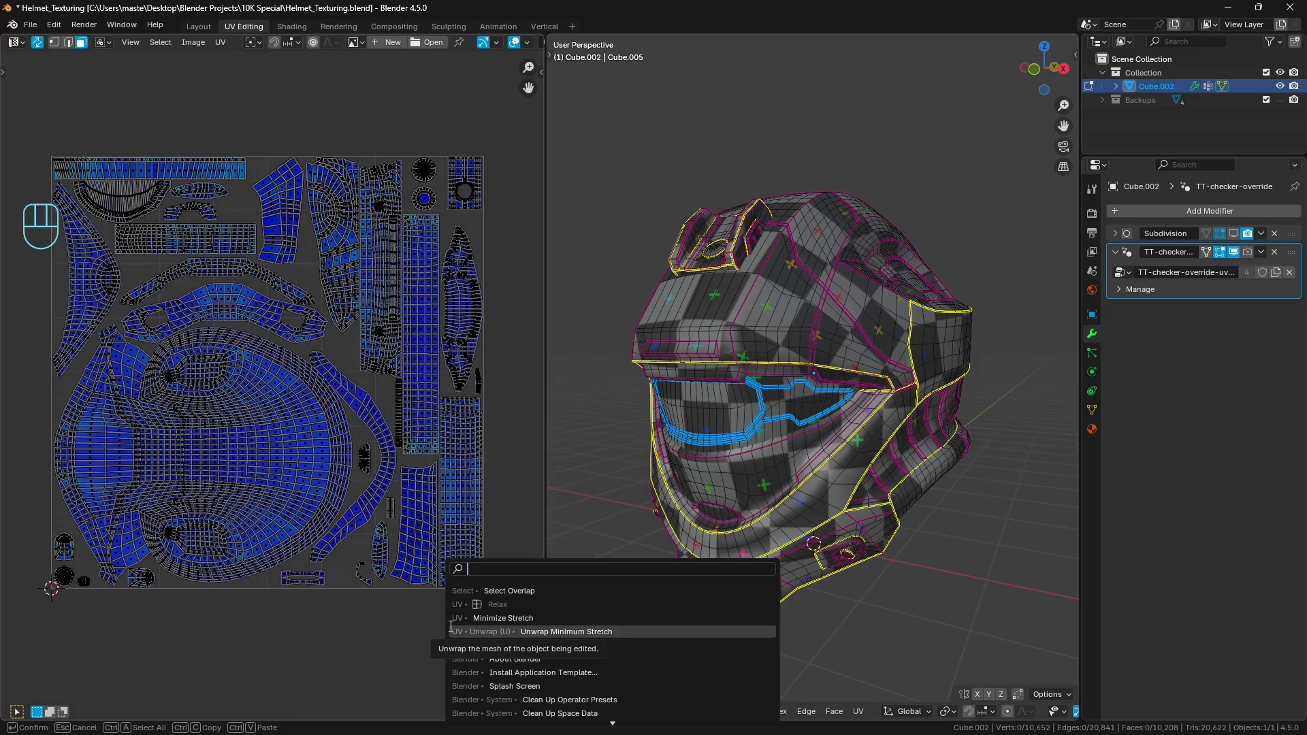
pyautogui.write('ov')
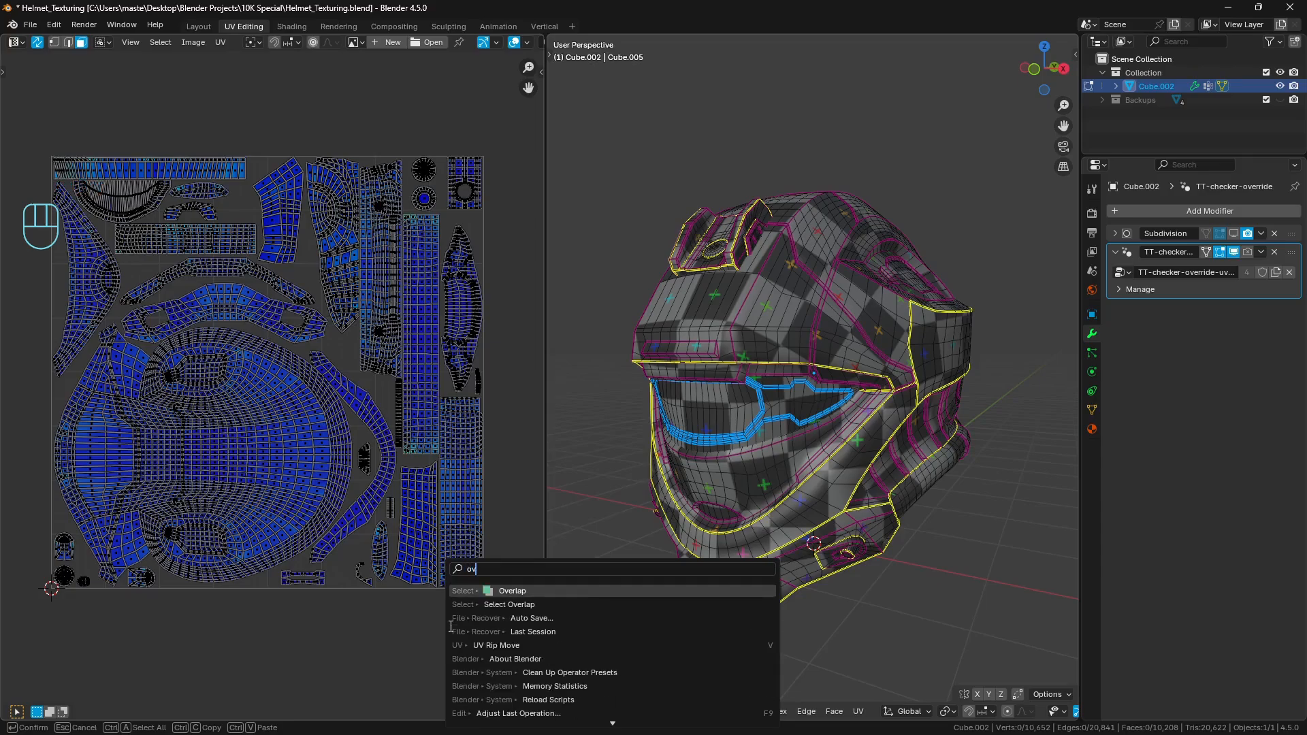
pyautogui.write('erlap')
pyautogui.press('Down')
pyautogui.press('Return')
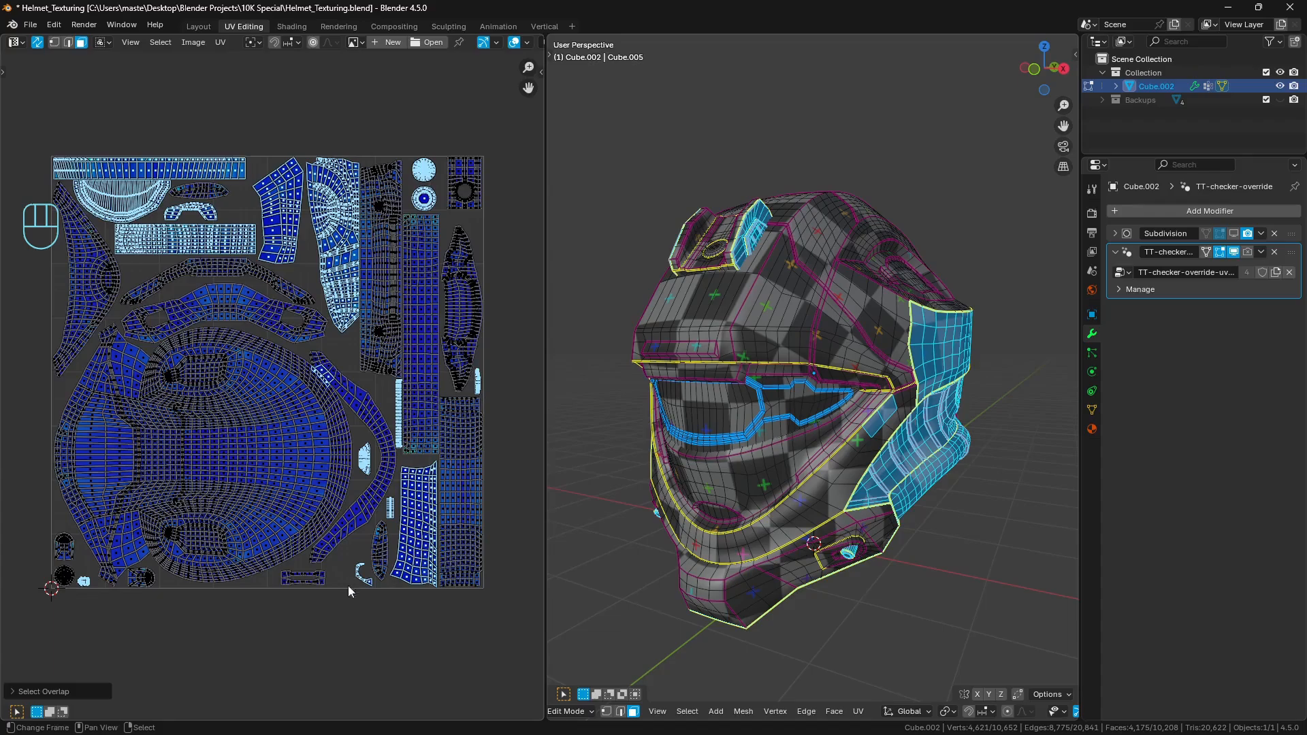
# Step: Select the curved V-shaped UV island of the lower face strip and nudge it clear of the large adjacent island
pyautogui.scroll(8, 334, 426)
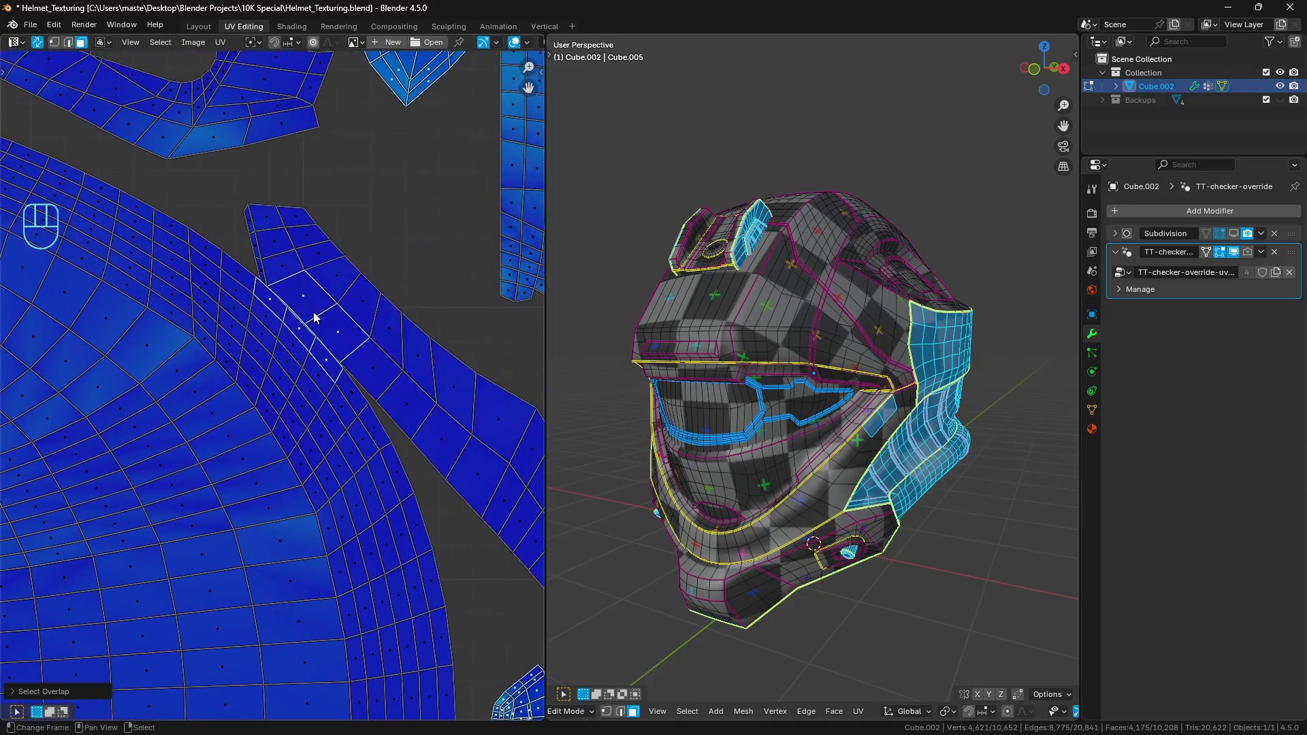
pyautogui.press('a')
pyautogui.press('a')
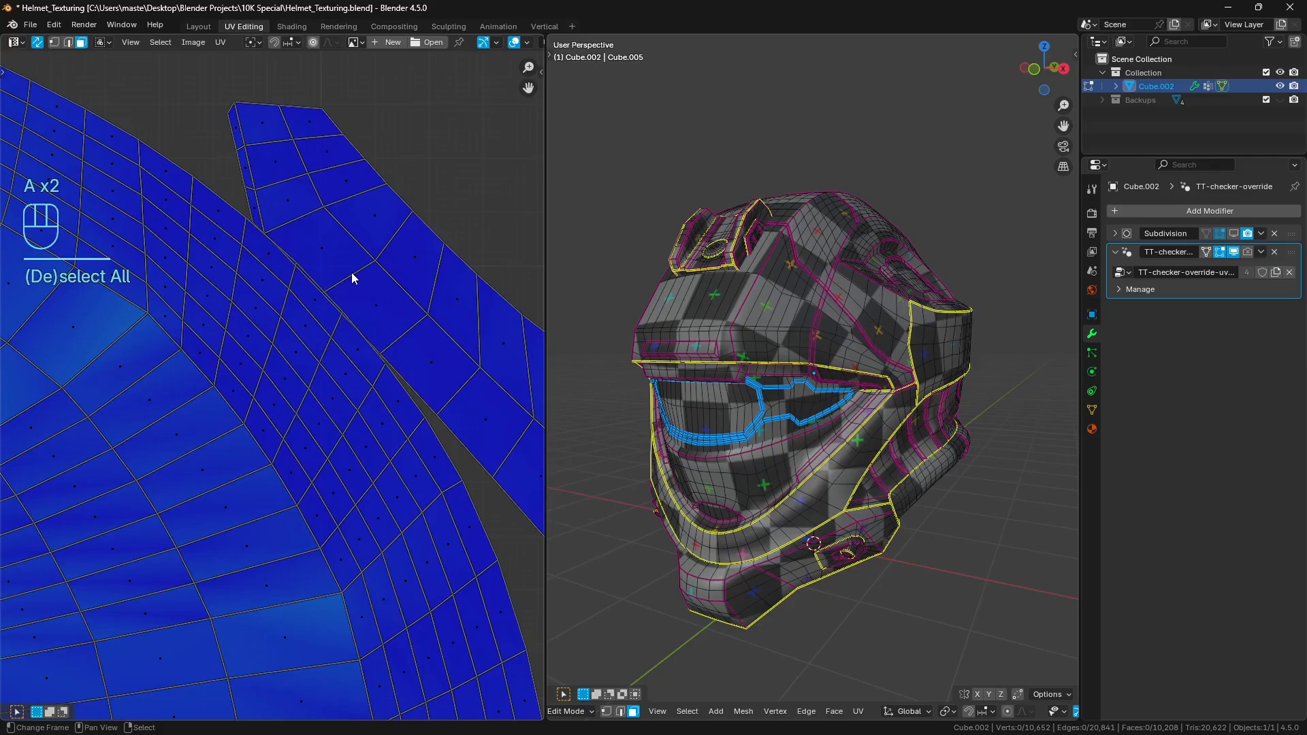
pyautogui.press('l')
pyautogui.scroll(-3, 351, 278)
pyautogui.scroll(2, 353, 272)
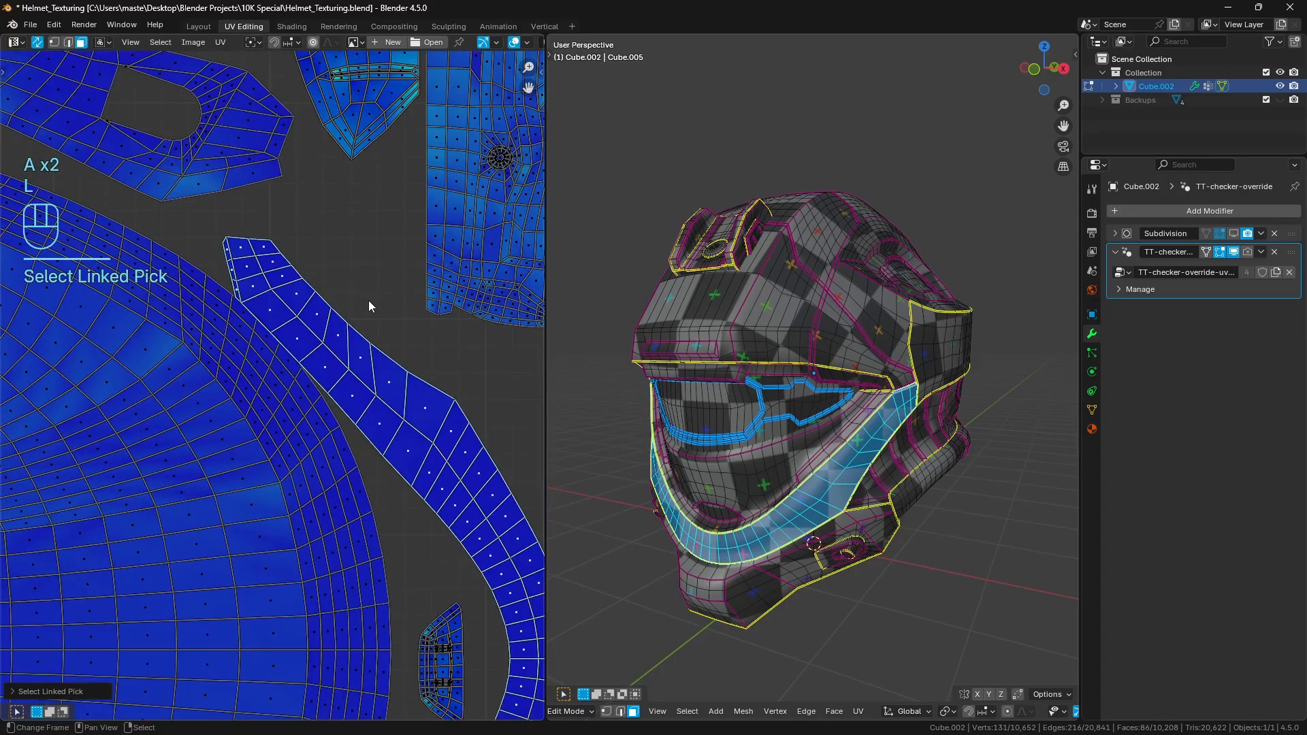
pyautogui.scroll(-4, 369, 300)
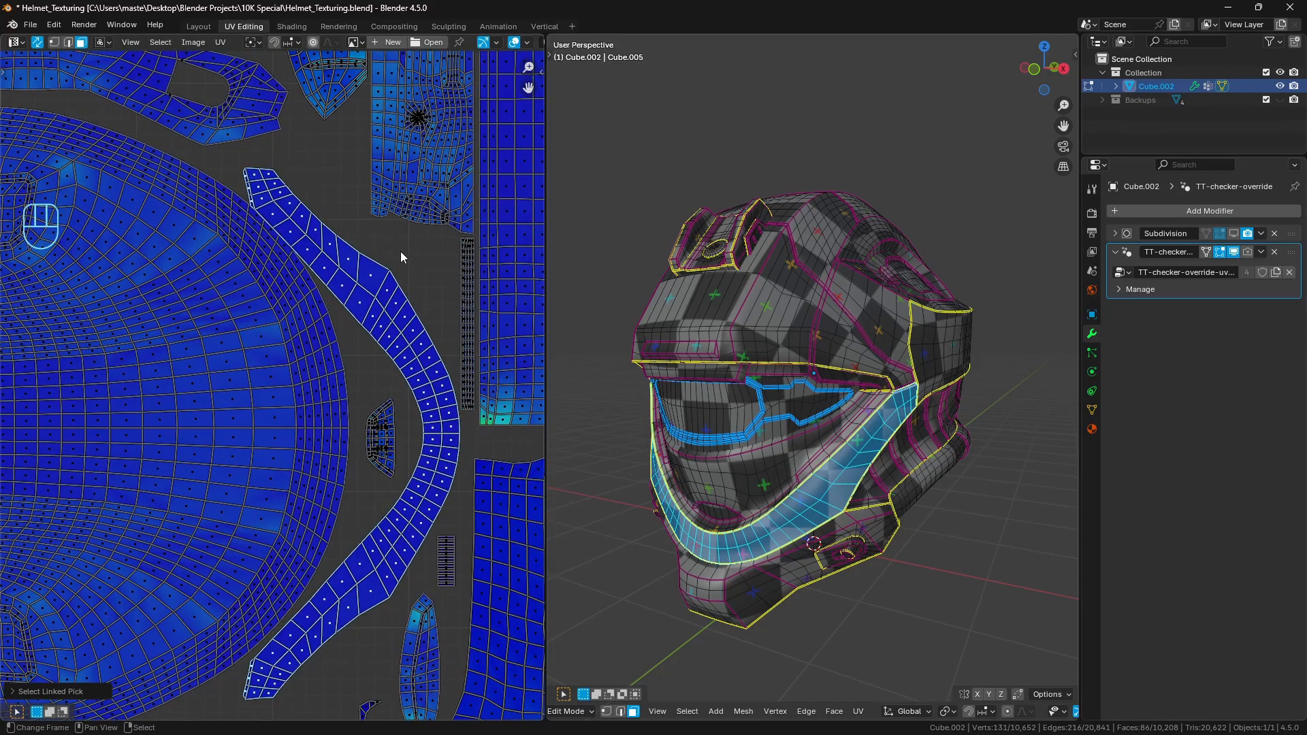
pyautogui.press('g')
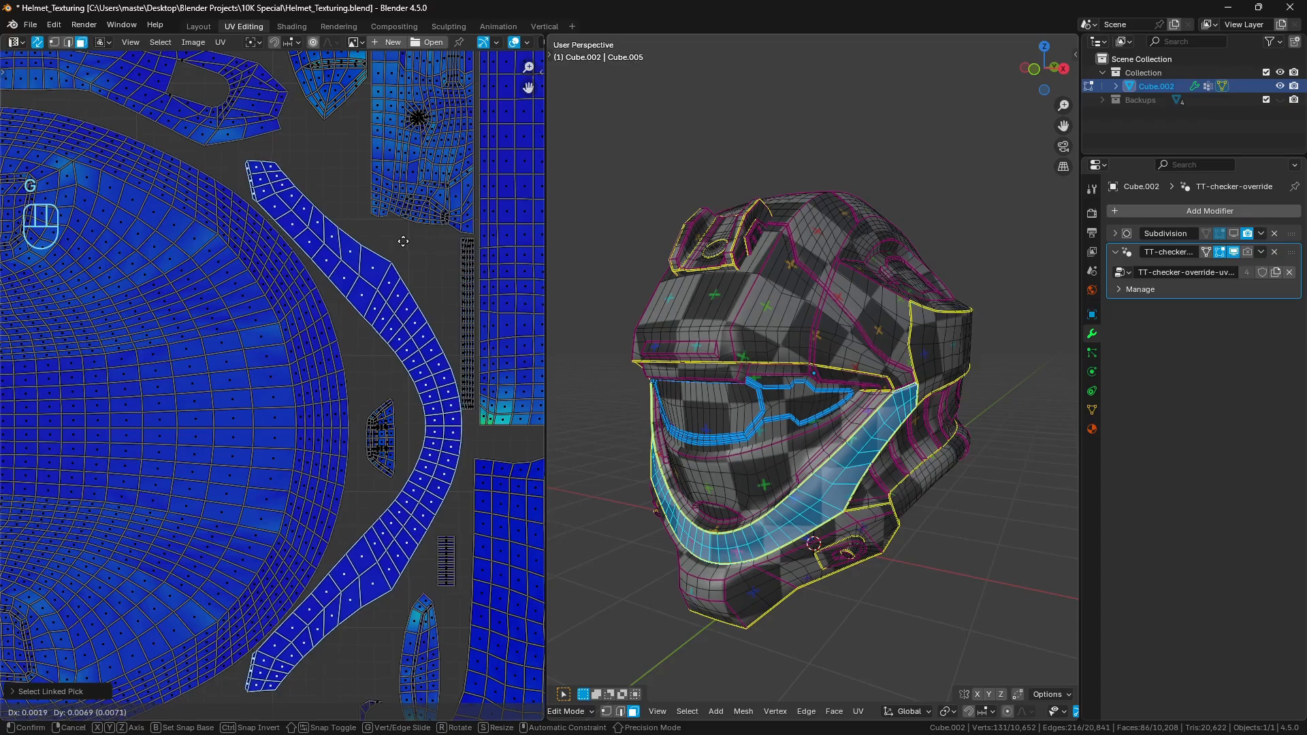
pyautogui.press('Return')
# Step: Select the narrow vertical UV strip beside the curved island and shift it slightly away from that island
pyautogui.scroll(3, 417, 385)
pyautogui.press('a')
pyautogui.press('a')
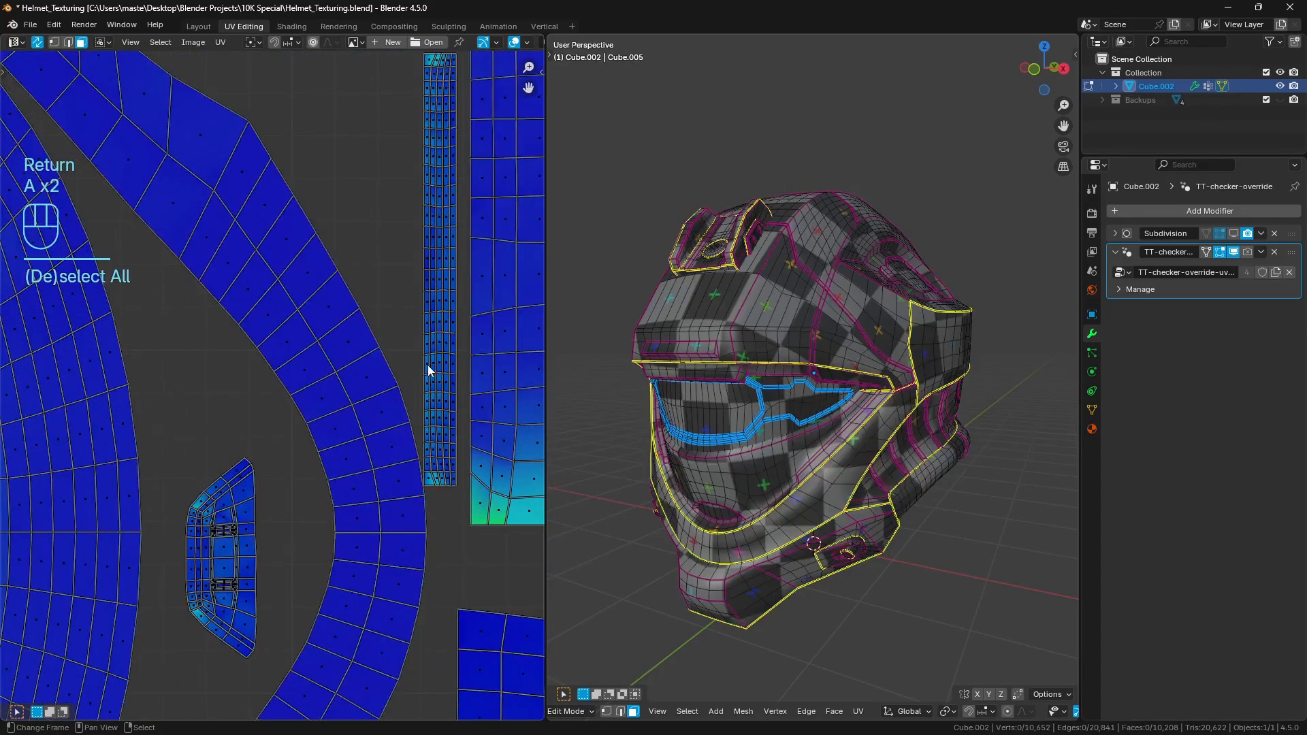
pyautogui.scroll(1, 345, 253)
pyautogui.moveTo(322, 123); pyautogui.dragTo(378, 599)
pyautogui.scroll(1, 373, 487)
pyautogui.moveTo(393, 519); pyautogui.dragTo(360, 551, button='middle')
pyautogui.press('g')
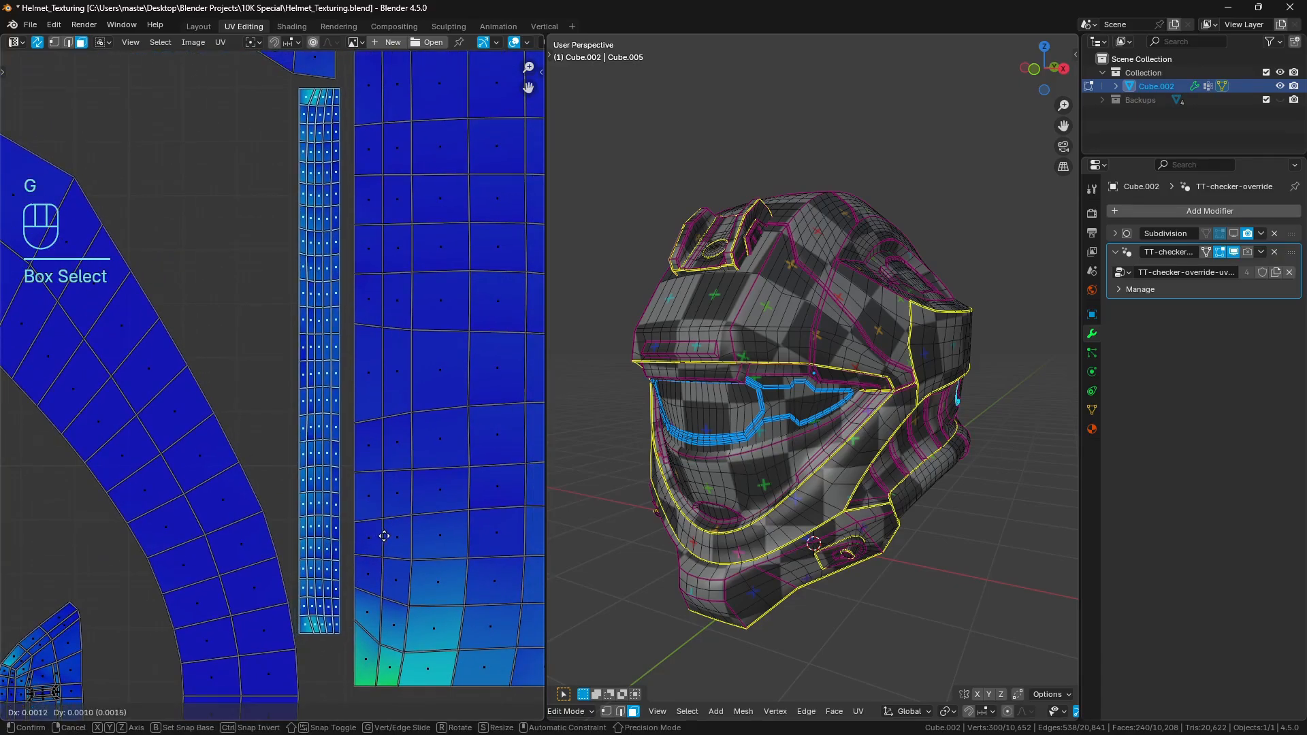
pyautogui.press('Return')
pyautogui.scroll(-5, 361, 497)
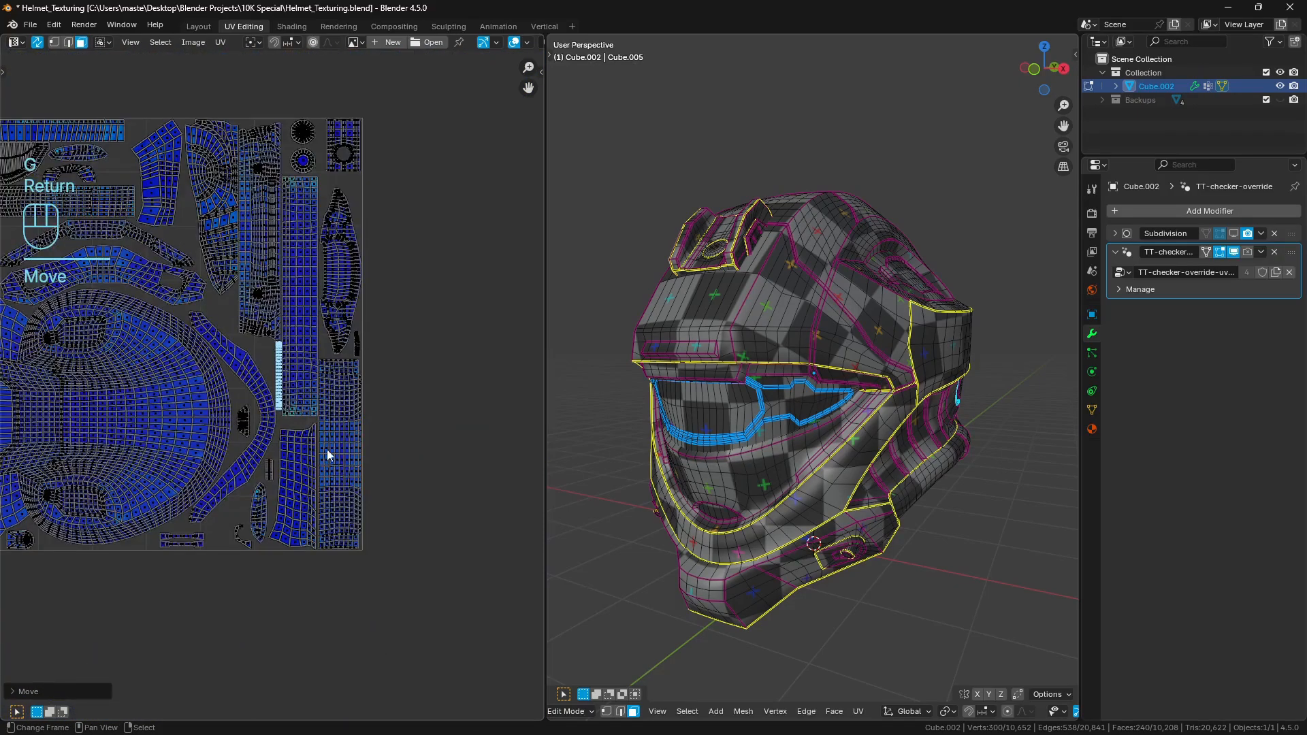
# Step: Clear the selection and repeat Select Overlap across the whole UV layout
pyautogui.press('a')
pyautogui.press('a')
pyautogui.press('space')
pyautogui.press('Return')
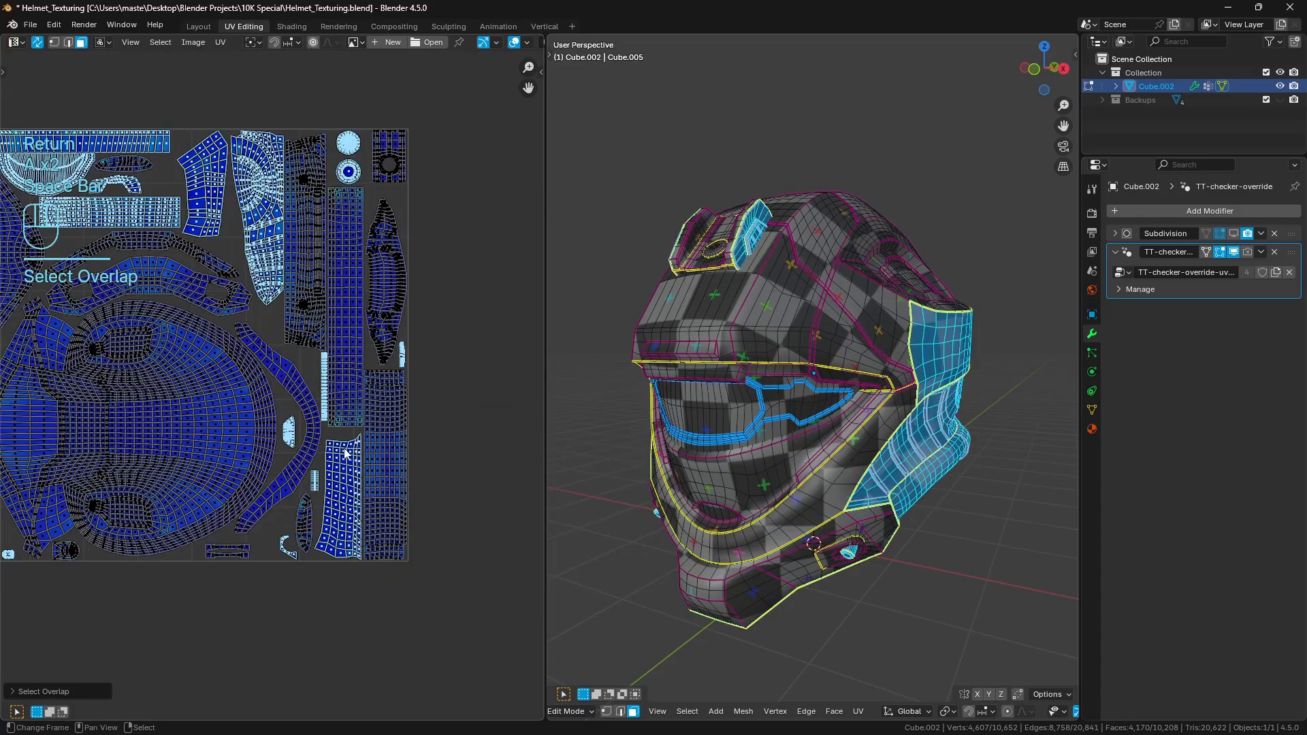
pyautogui.moveTo(302, 378); pyautogui.dragTo(368, 421, button='middle')
# Step: Try hiding everything except the overlapping faces, then undo the hiding
pyautogui.hotkey('shift', 'h')
pyautogui.moveTo(923, 389); pyautogui.dragTo(762, 408, button='middle')
pyautogui.hotkey('ctrl', 'z')
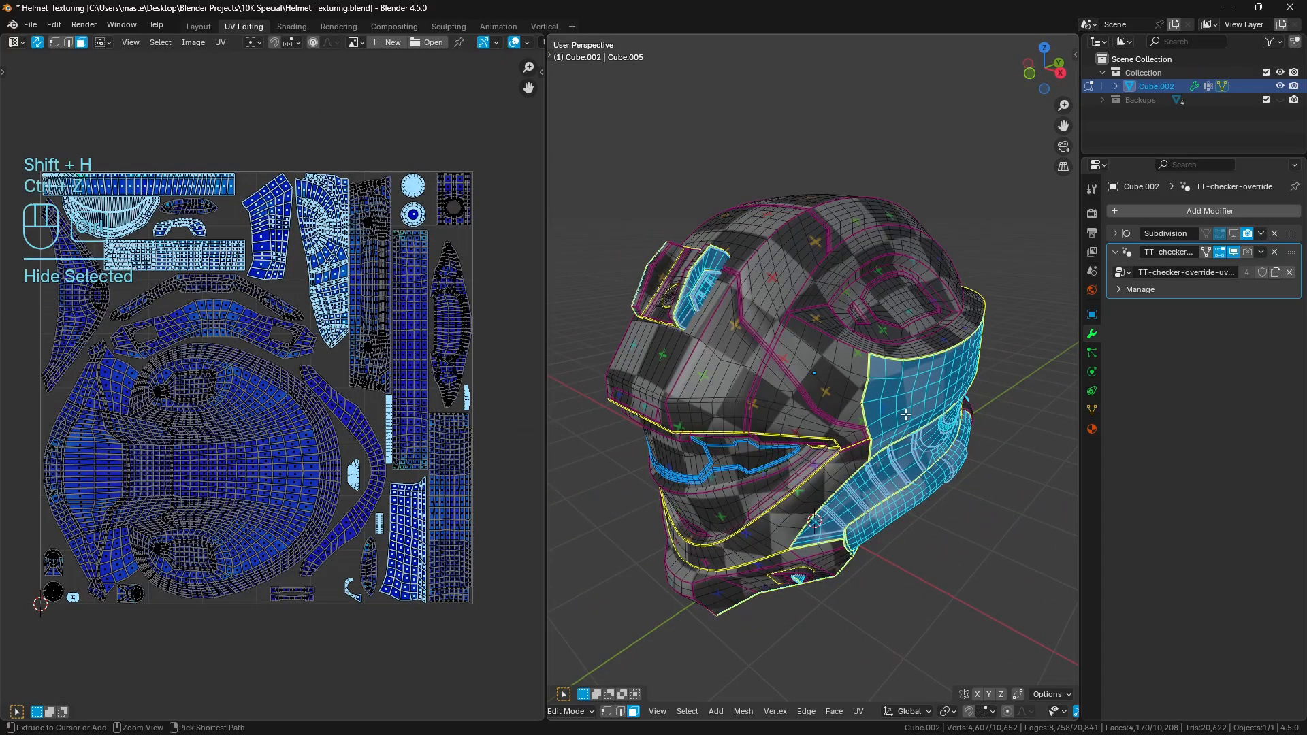
# Step: Deselect everything and select the overlapping UV faces once more
pyautogui.press('a')
pyautogui.press('a')
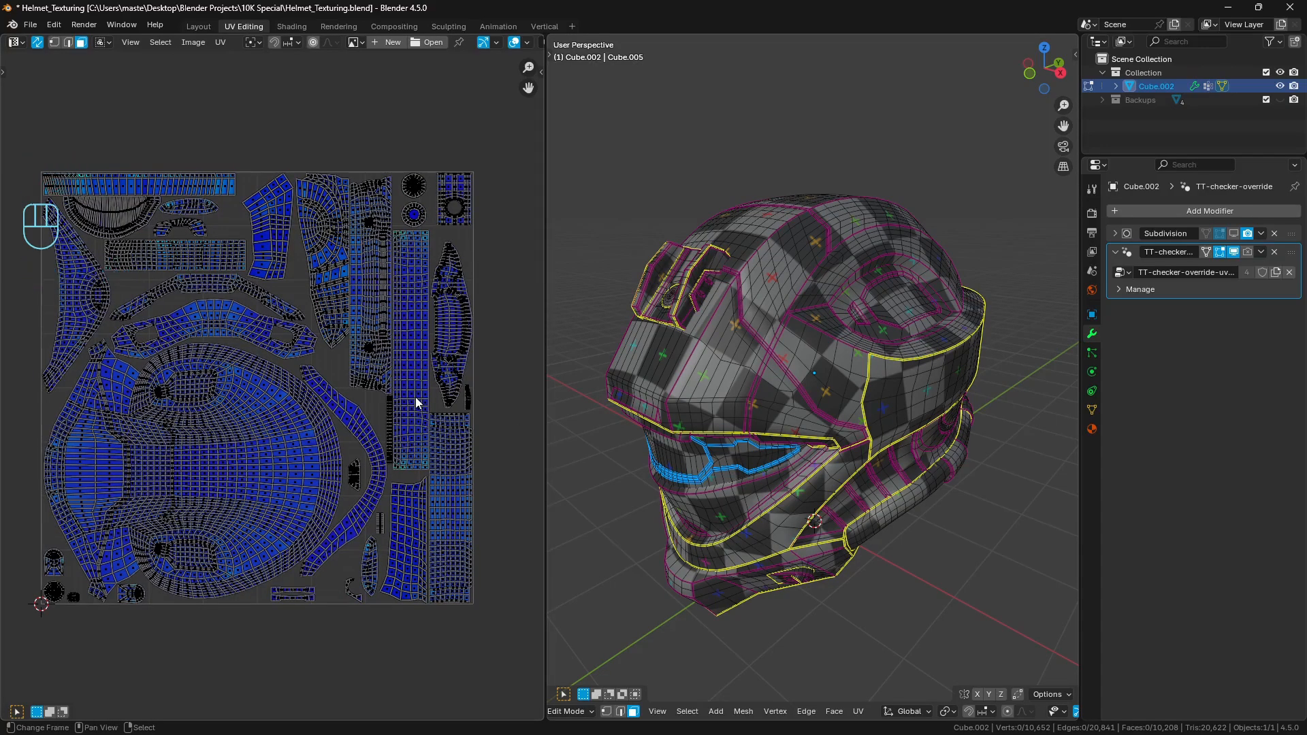
pyautogui.press('space')
pyautogui.press('Return')
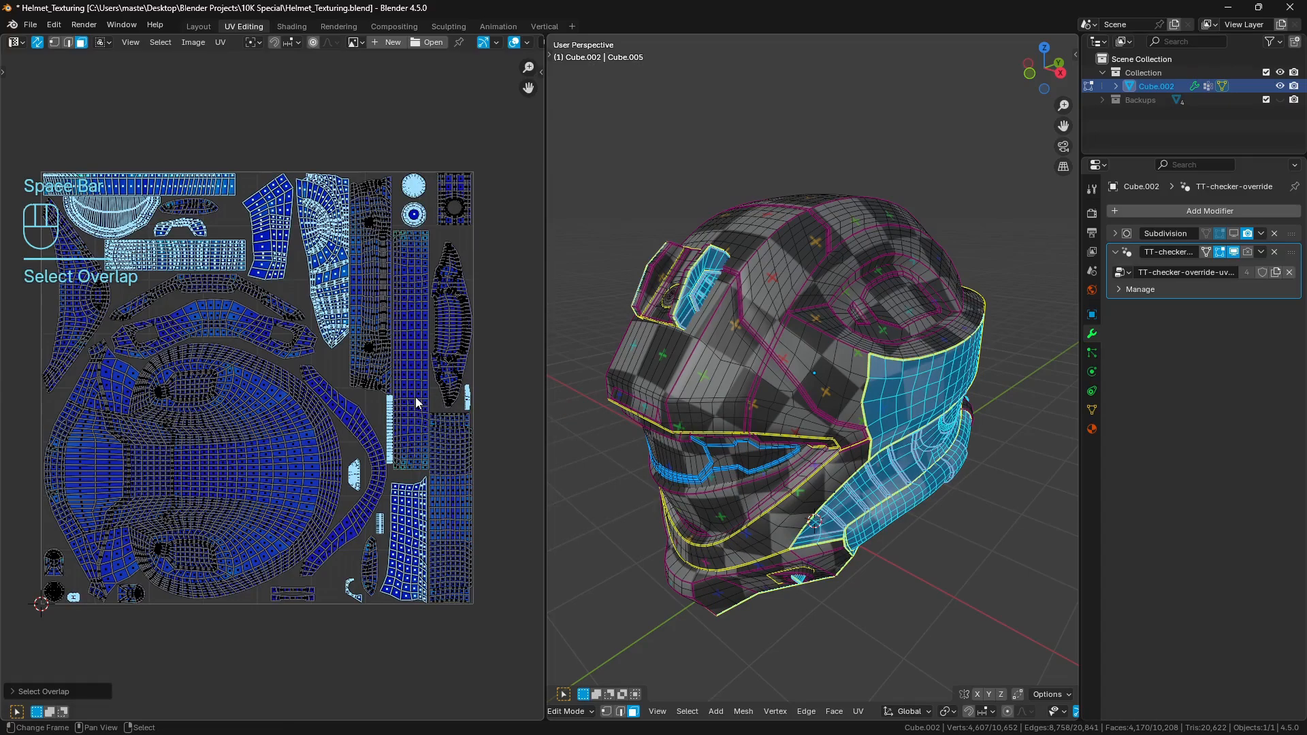
pyautogui.moveTo(803, 385); pyautogui.dragTo(842, 373, button='middle')
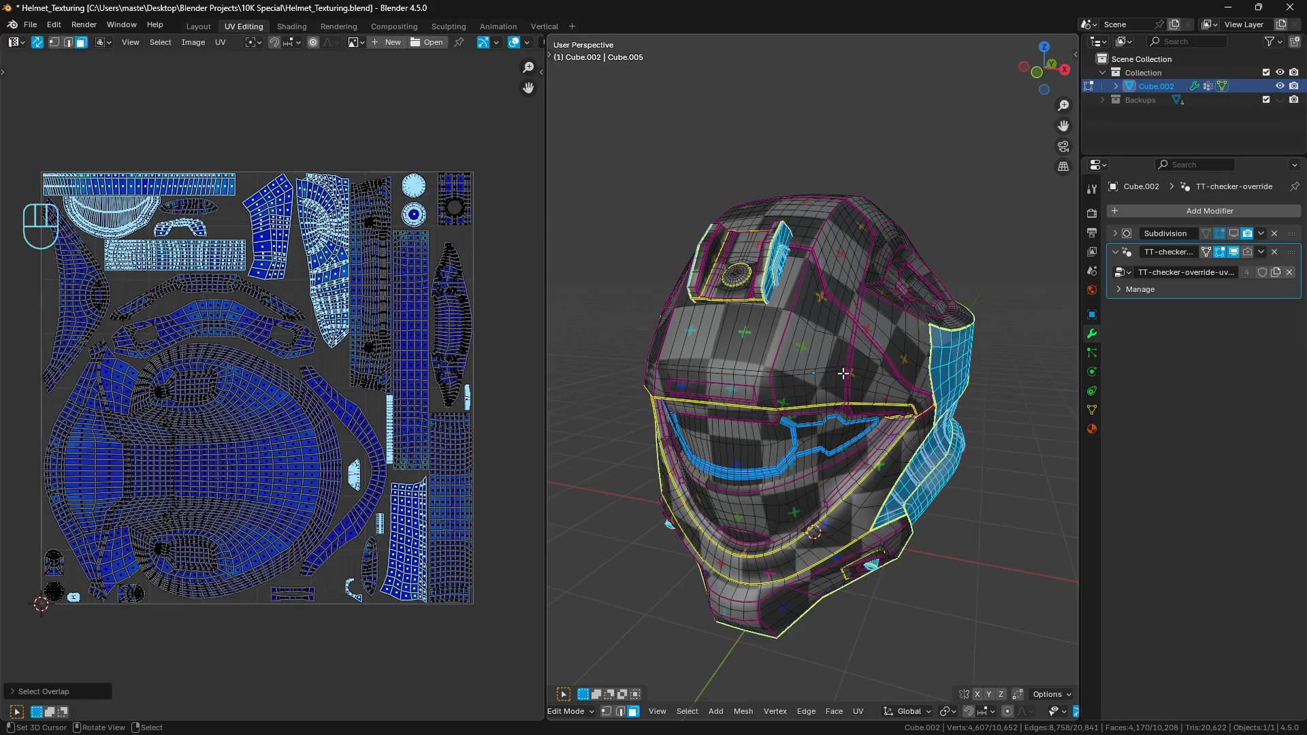
# Step: Switch to wireframe shading and remove the faces on the helmet's positive X half from the overlap selection
pyautogui.press('KP_1')
pyautogui.press('z')
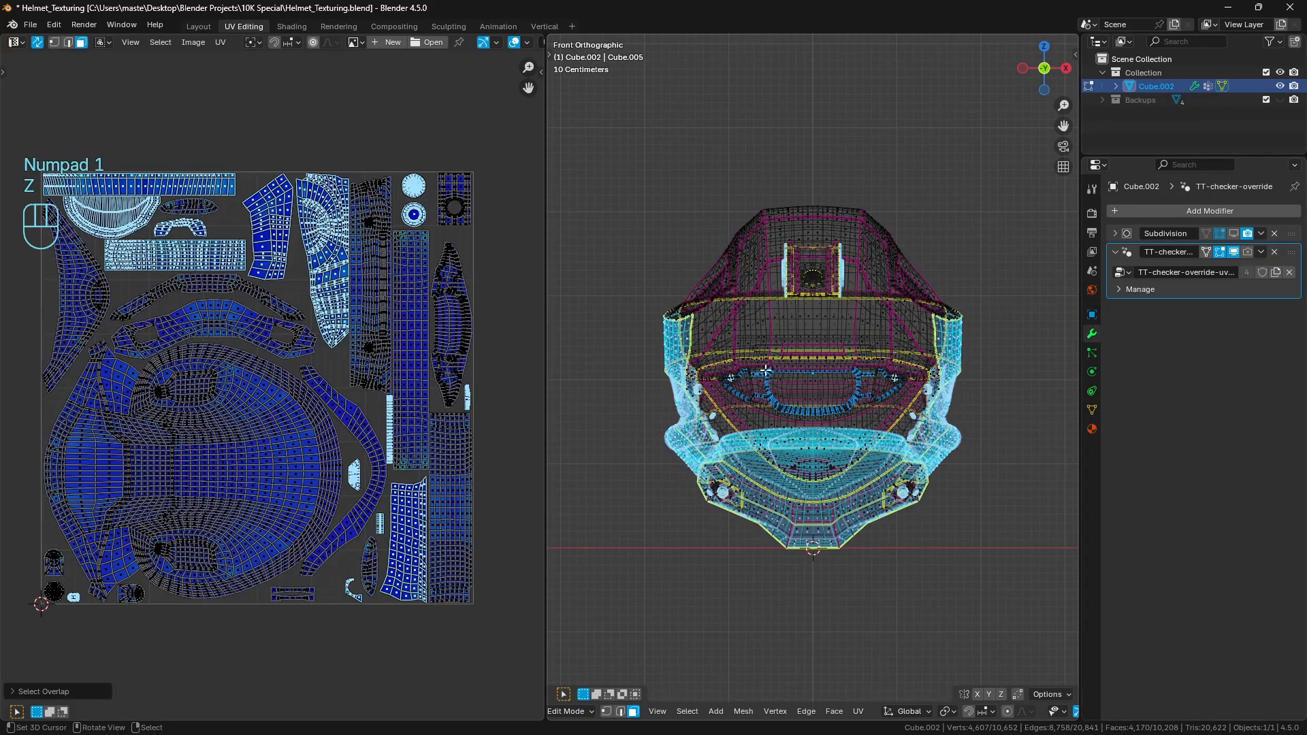
pyautogui.press('b')
pyautogui.press('z')
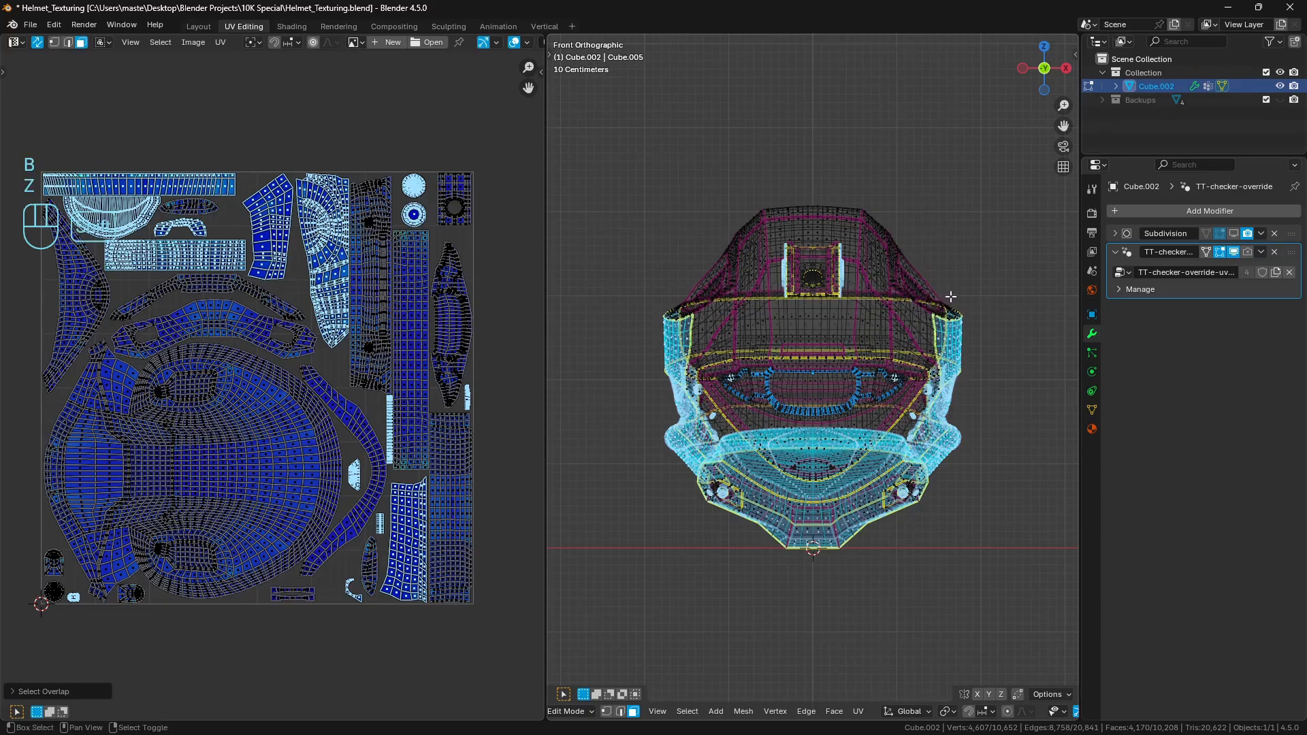
pyautogui.scroll(2, 921, 280)
pyautogui.press('b')
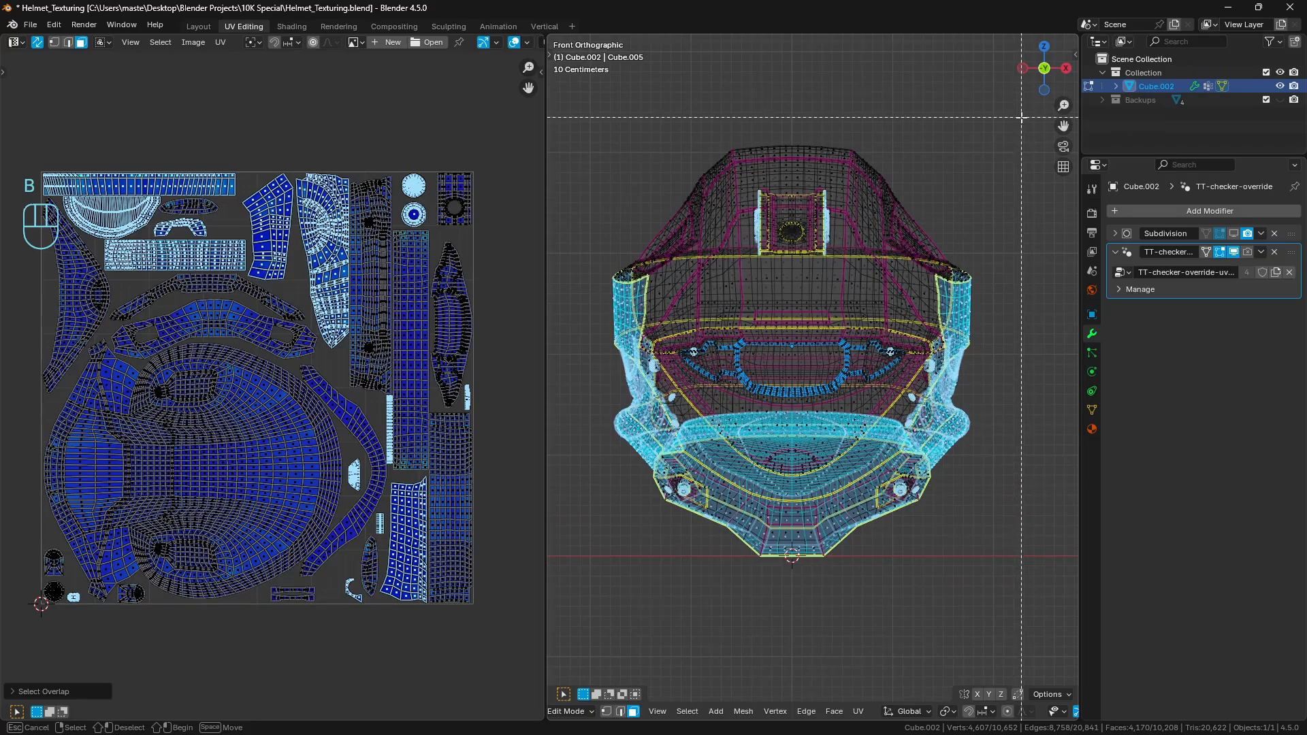
pyautogui.moveTo(1021, 117); pyautogui.dragTo(790, 636)
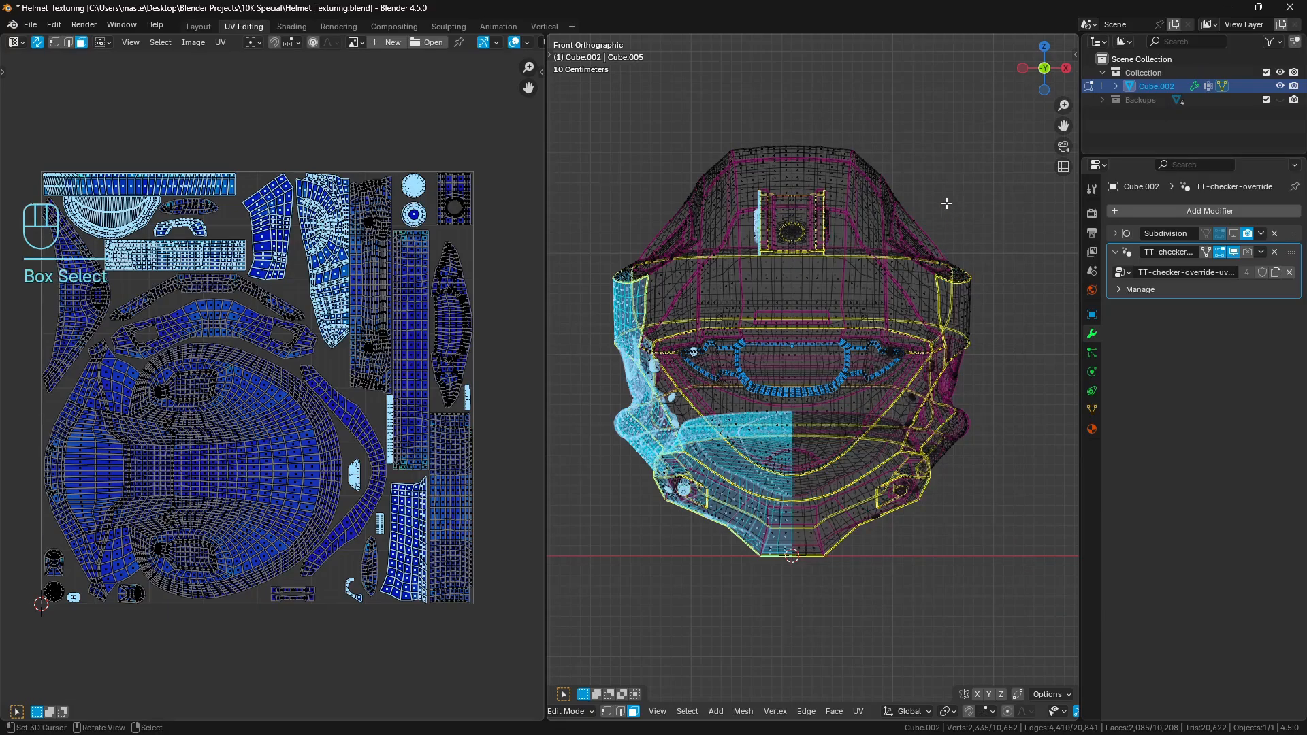
# Step: Turn off Constrain to Image Bounds for the UV editor
pyautogui.scroll(-3, 365, 385)
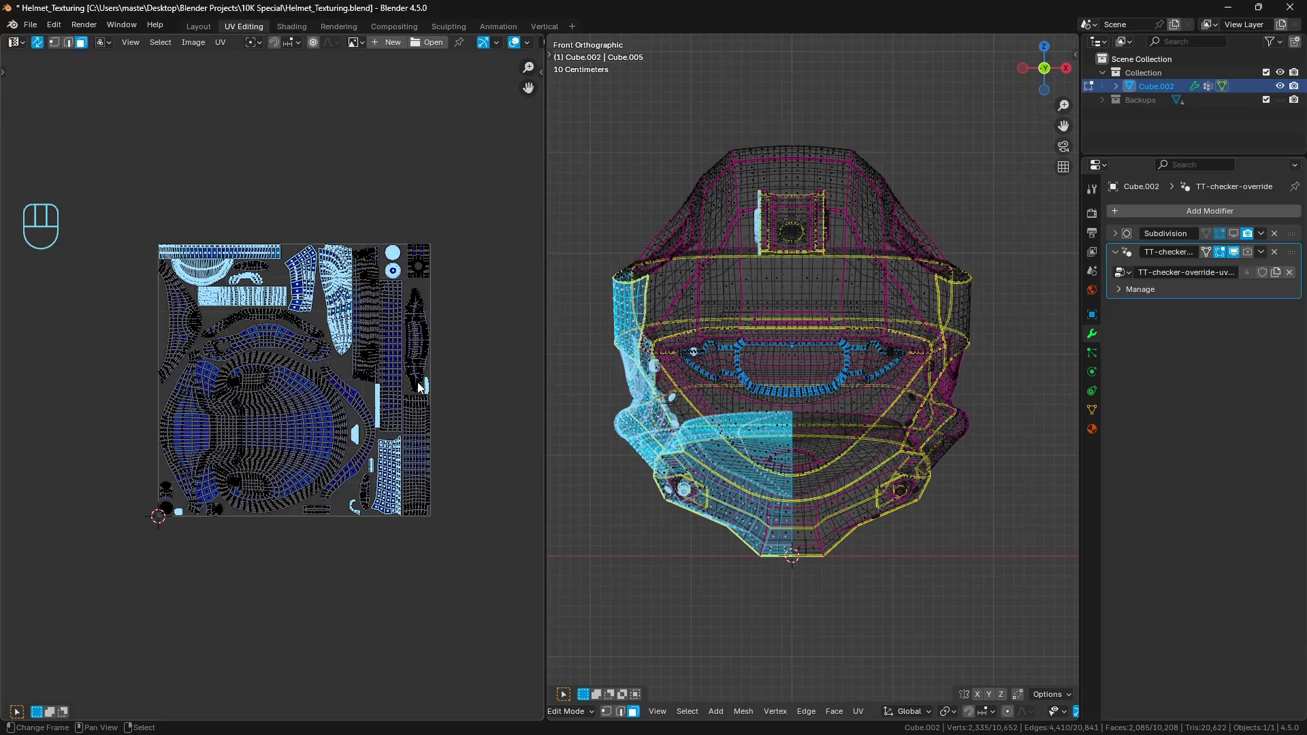
pyautogui.moveTo(418, 384); pyautogui.dragTo(416, 386, button='middle')
pyautogui.press('g')
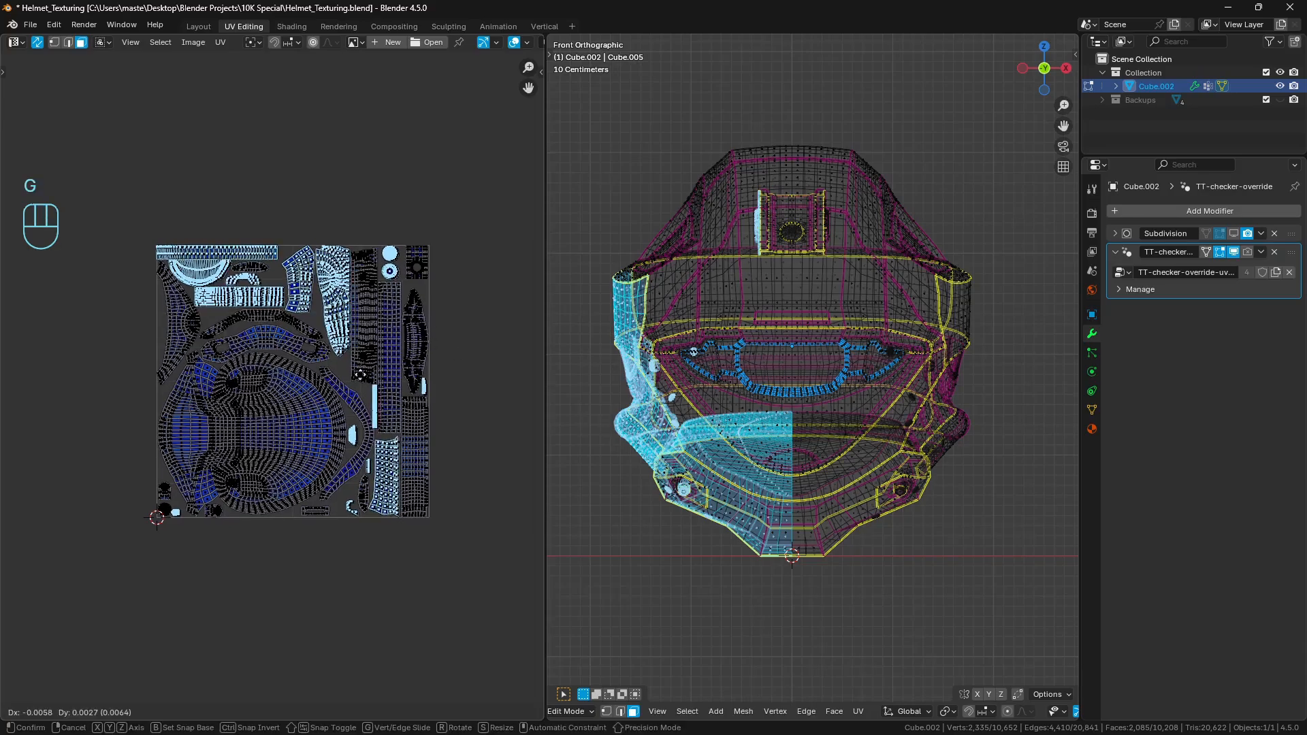
pyautogui.rightClick(405, 461)
pyautogui.press('q')
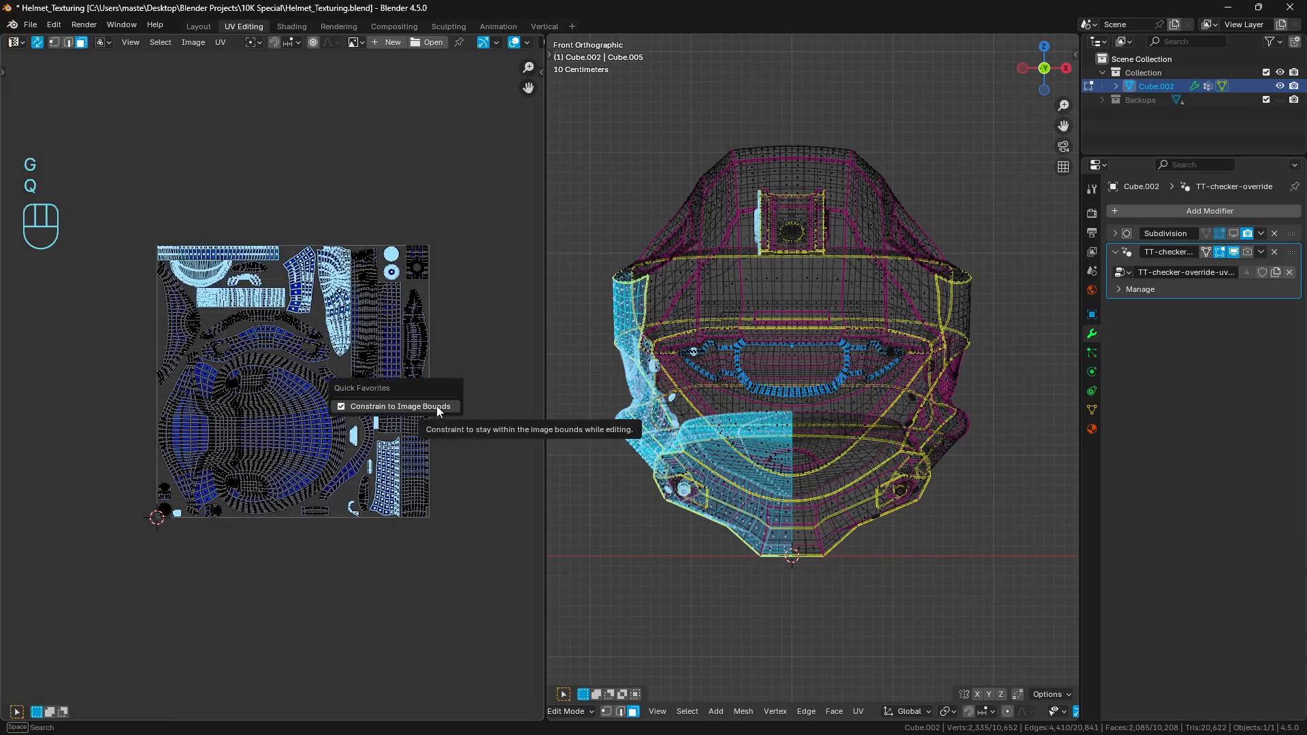
pyautogui.click(437, 407)
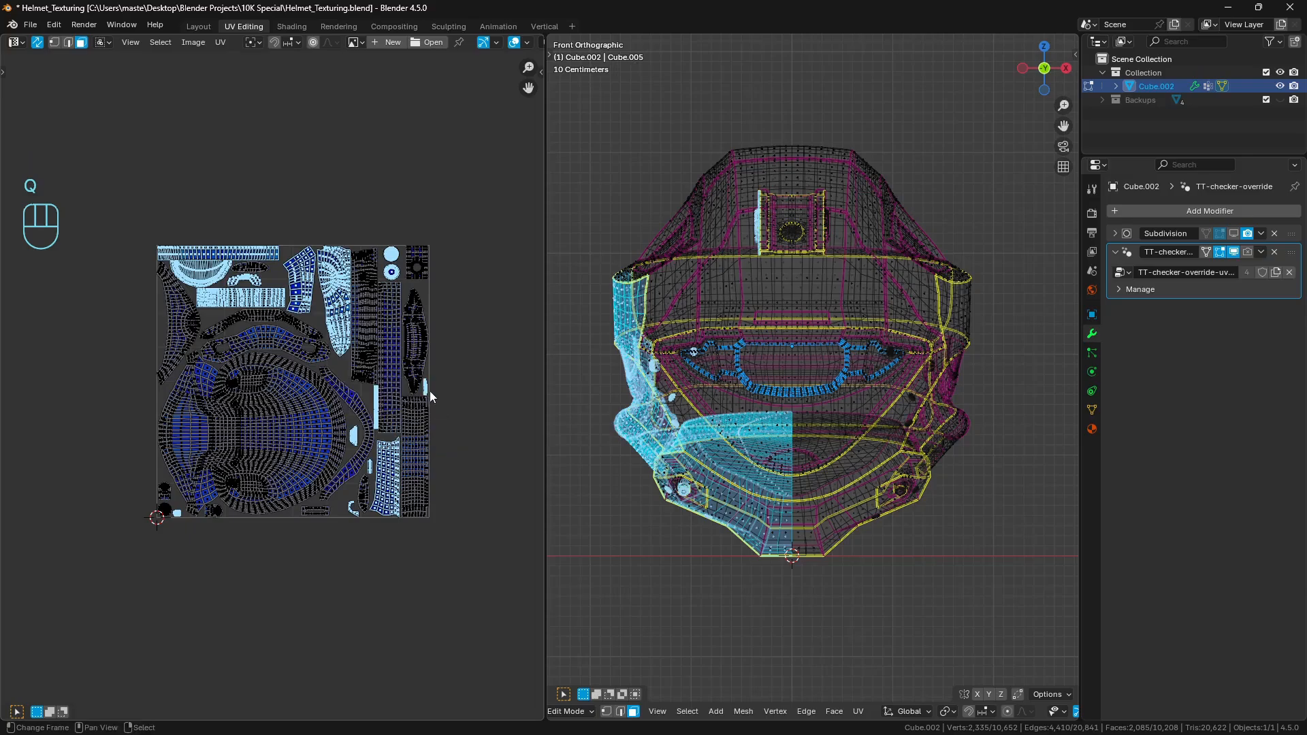
# Step: Try moving the selected UVs by -1 along X with the rest of the mesh still shown, then undo it
pyautogui.press('g')
pyautogui.press('x')
pyautogui.press('KP_Subtract')
pyautogui.press('KP_1')
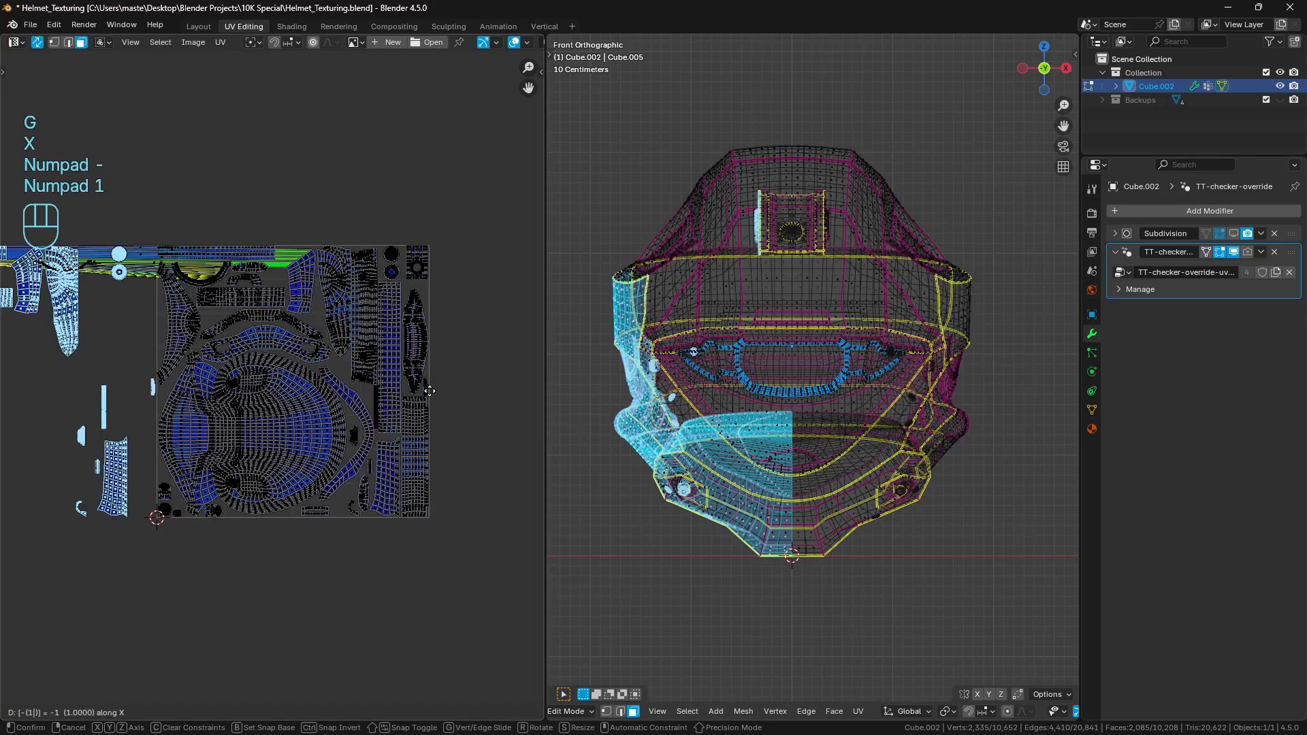
pyautogui.press('Return')
pyautogui.hotkey('ctrl', 'z')
pyautogui.scroll(5, 416, 340)
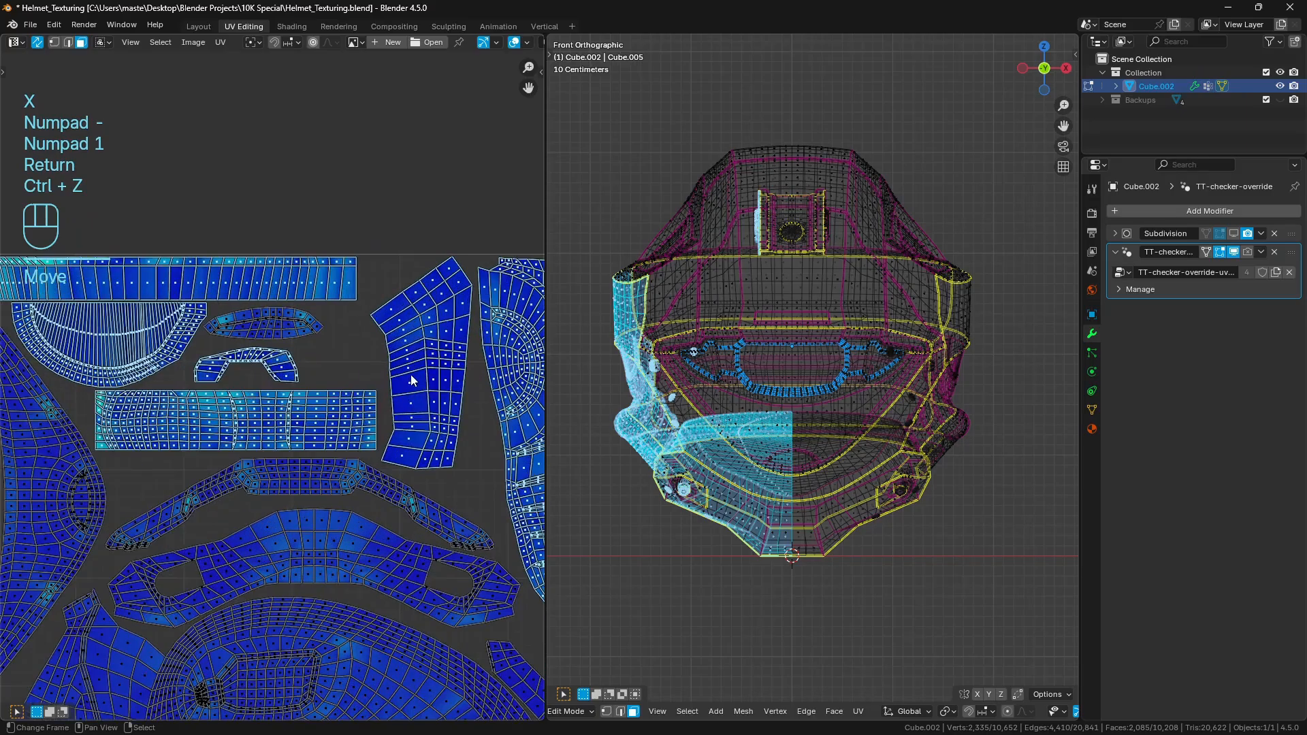
pyautogui.press('g')
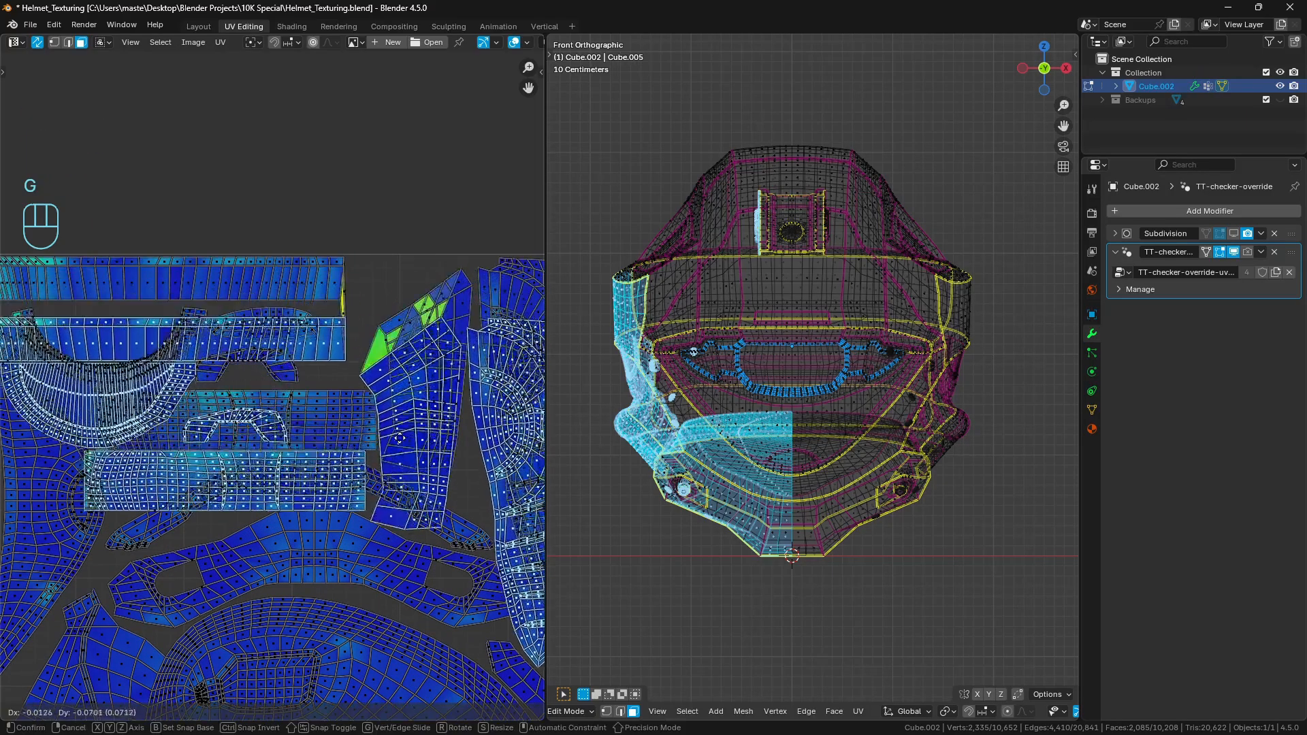
pyautogui.rightClick(398, 444)
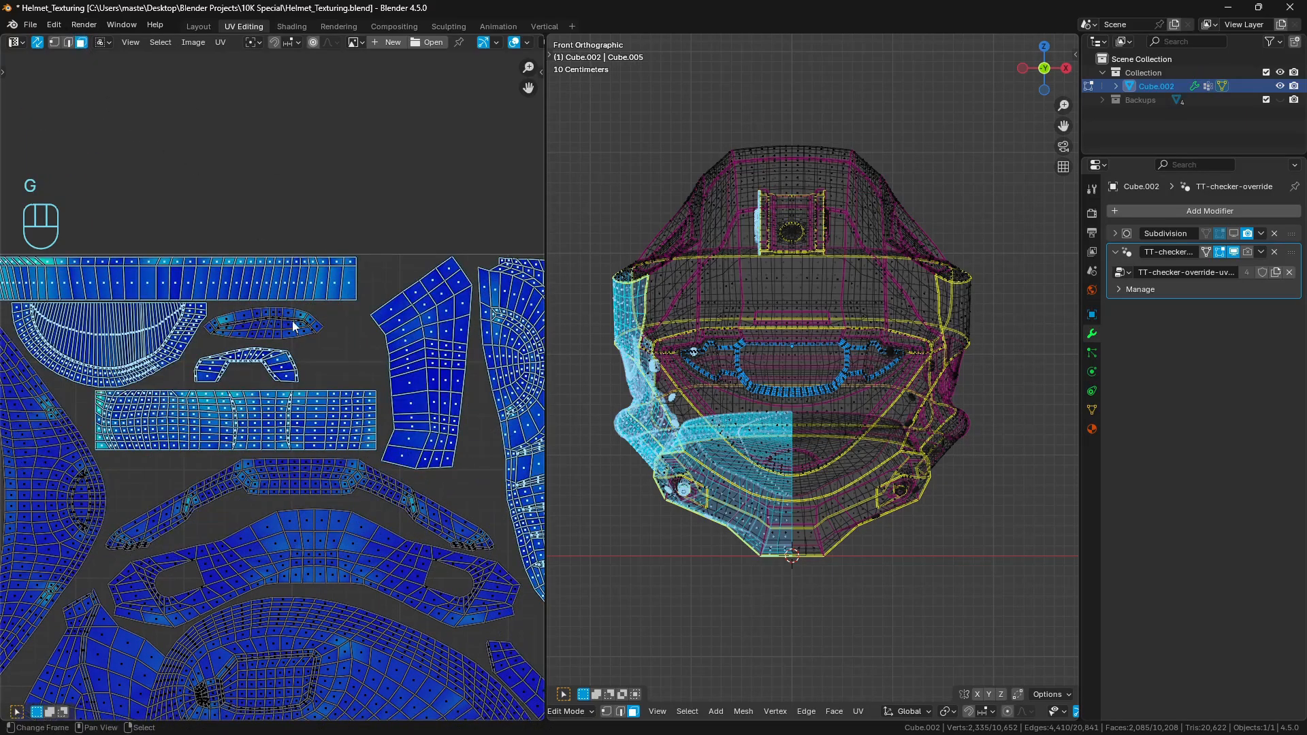
# Step: Hide all unselected faces and move the remaining UV islands by -1 along X
pyautogui.hotkey('shift', 'h')
pyautogui.scroll(-5, 291, 320)
pyautogui.press('g')
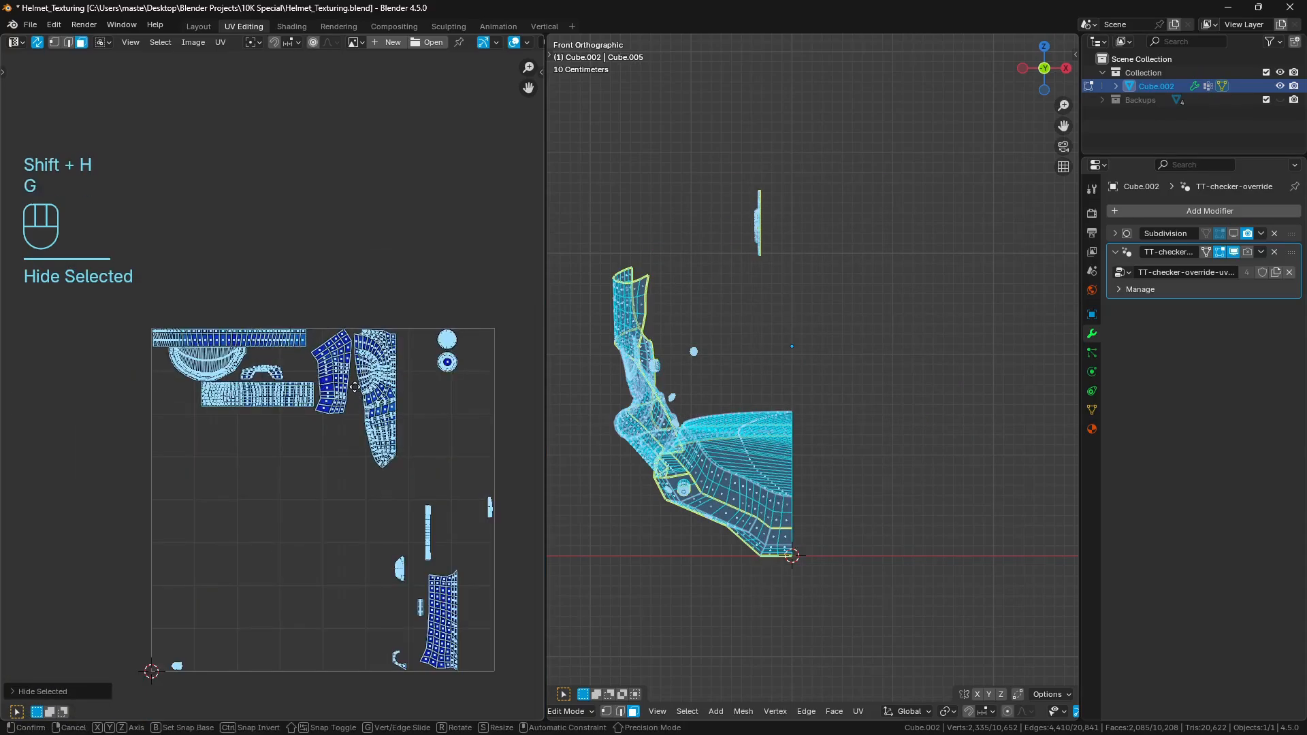
pyautogui.press('x')
pyautogui.press('KP_Subtract')
pyautogui.press('KP_1')
pyautogui.press('Return')
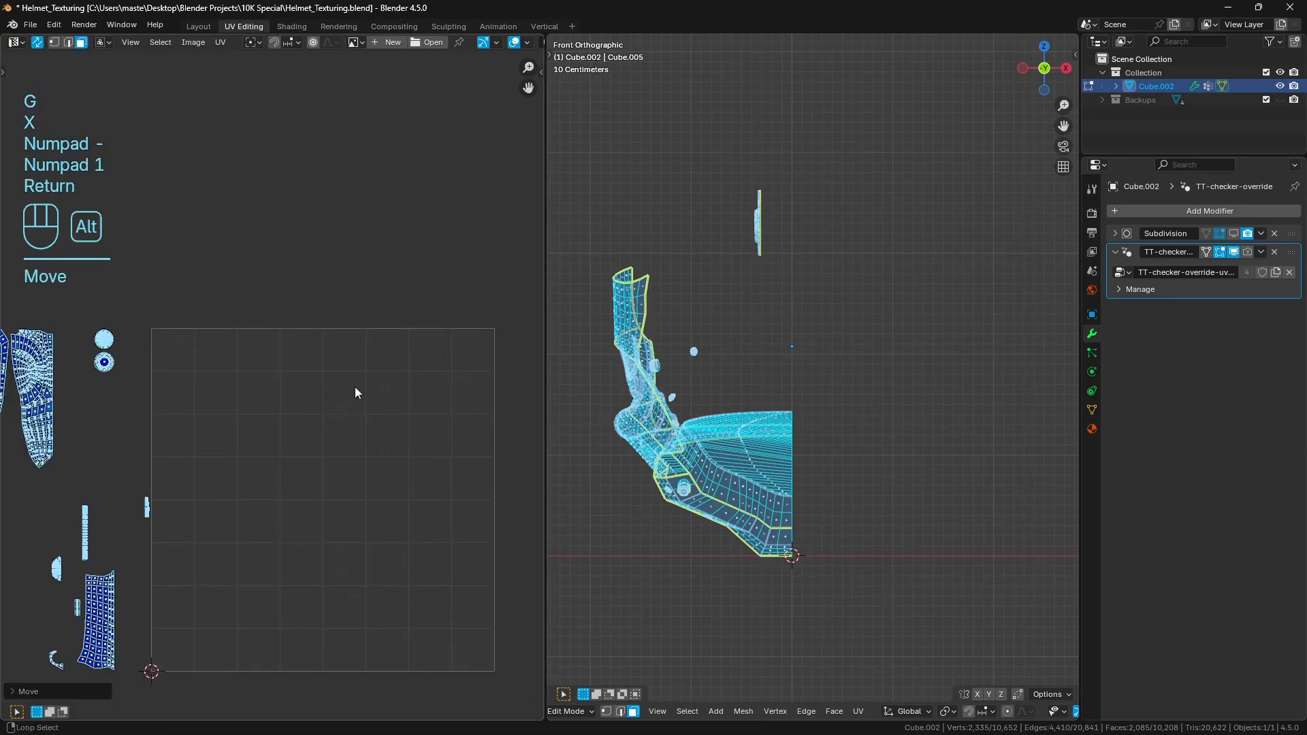
# Step: Reveal all hidden faces and select the offset UV islands outside the UV square to check their faces on the helmet
pyautogui.hotkey('alt', 'h')
pyautogui.press('a')
pyautogui.press('a')
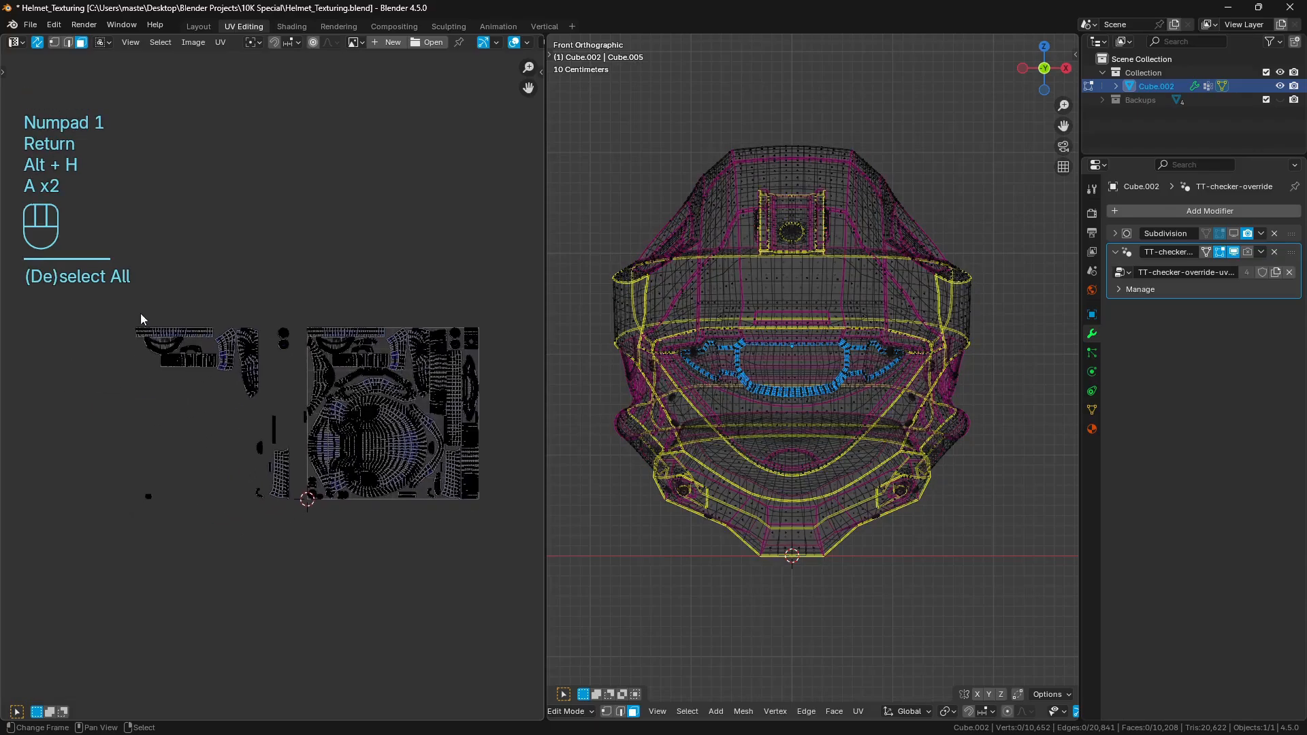
pyautogui.moveTo(94, 284); pyautogui.dragTo(300, 590)
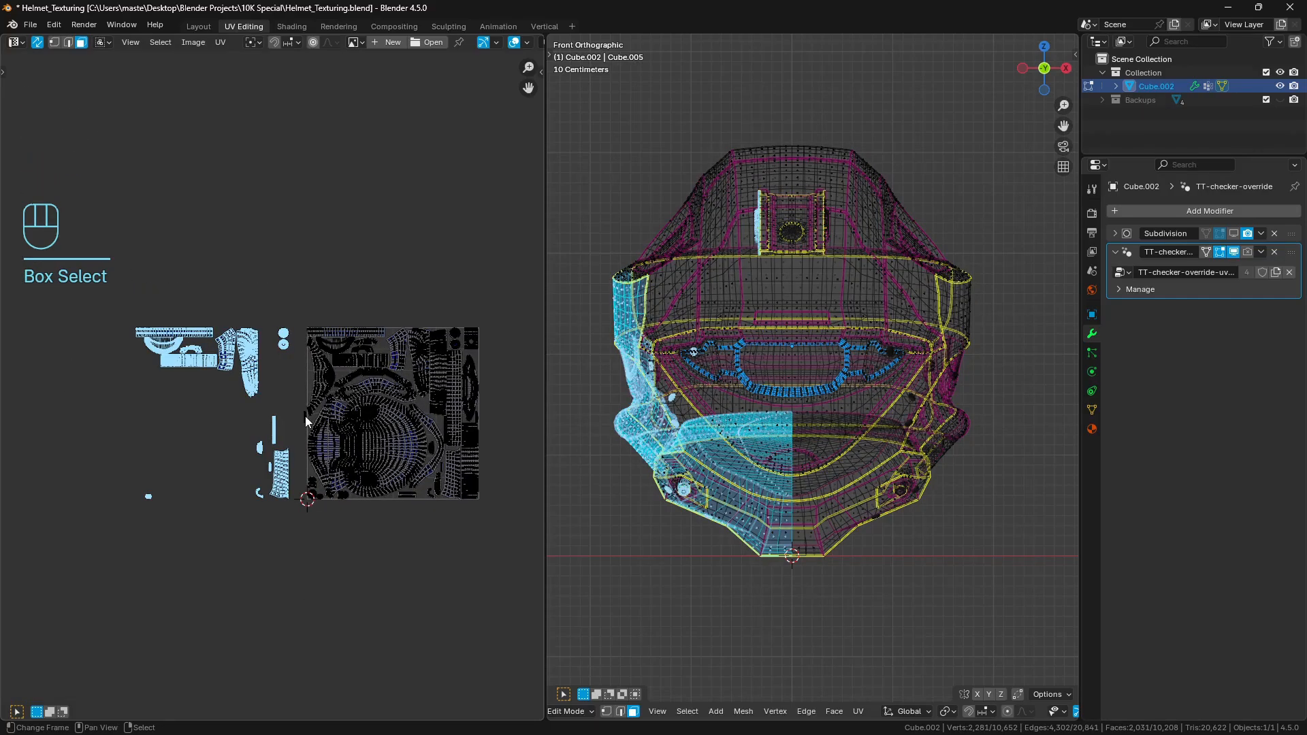
pyautogui.moveTo(894, 447); pyautogui.dragTo(823, 424, button='middle')
# Step: Turn off wireframe shading, then select the offset UV islands again and hide their faces
pyautogui.press('a')
pyautogui.press('a')
pyautogui.press('z')
pyautogui.moveTo(850, 477); pyautogui.dragTo(835, 400, button='middle')
pyautogui.scroll(-2, 798, 374)
pyautogui.moveTo(93, 272); pyautogui.dragTo(304, 661)
pyautogui.press('h')
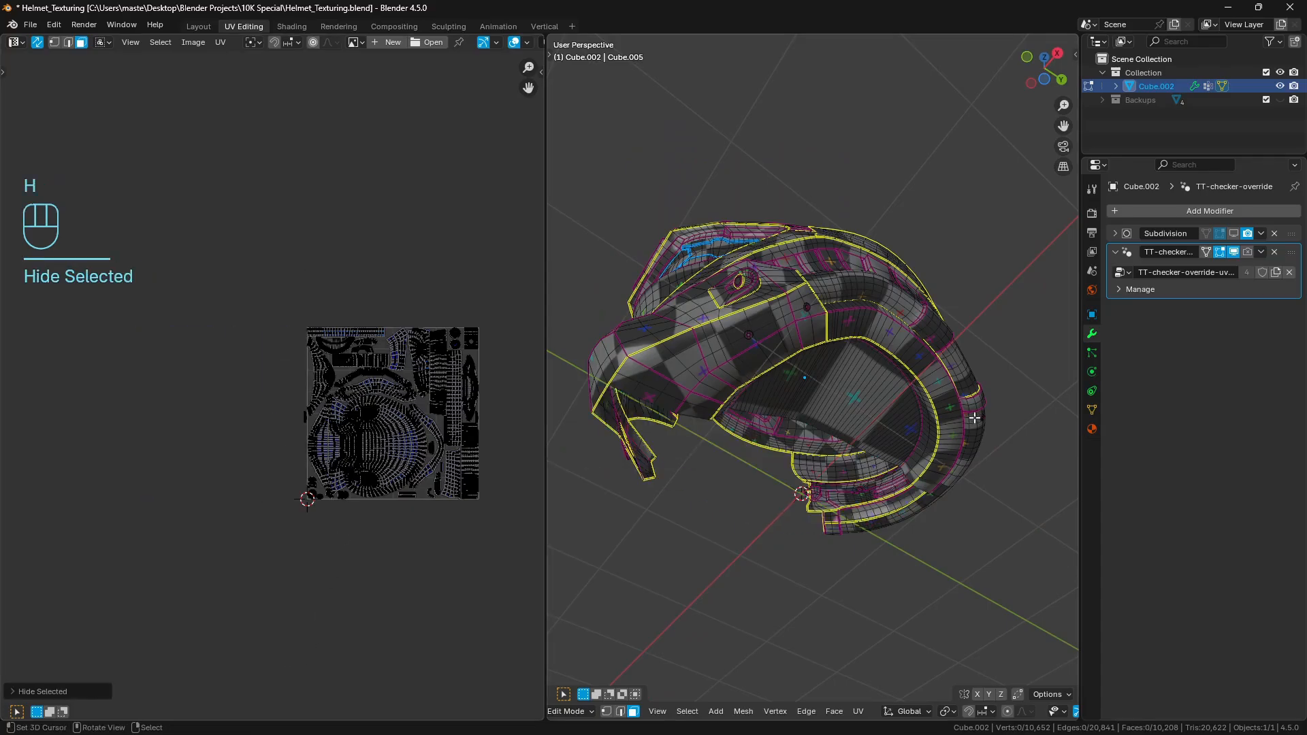
# Step: Clear the selection and select the linked faces of the round bolt on the helmet's side to locate its UV island
pyautogui.press('a')
pyautogui.press('a')
pyautogui.scroll(3, 771, 349)
pyautogui.press('l')
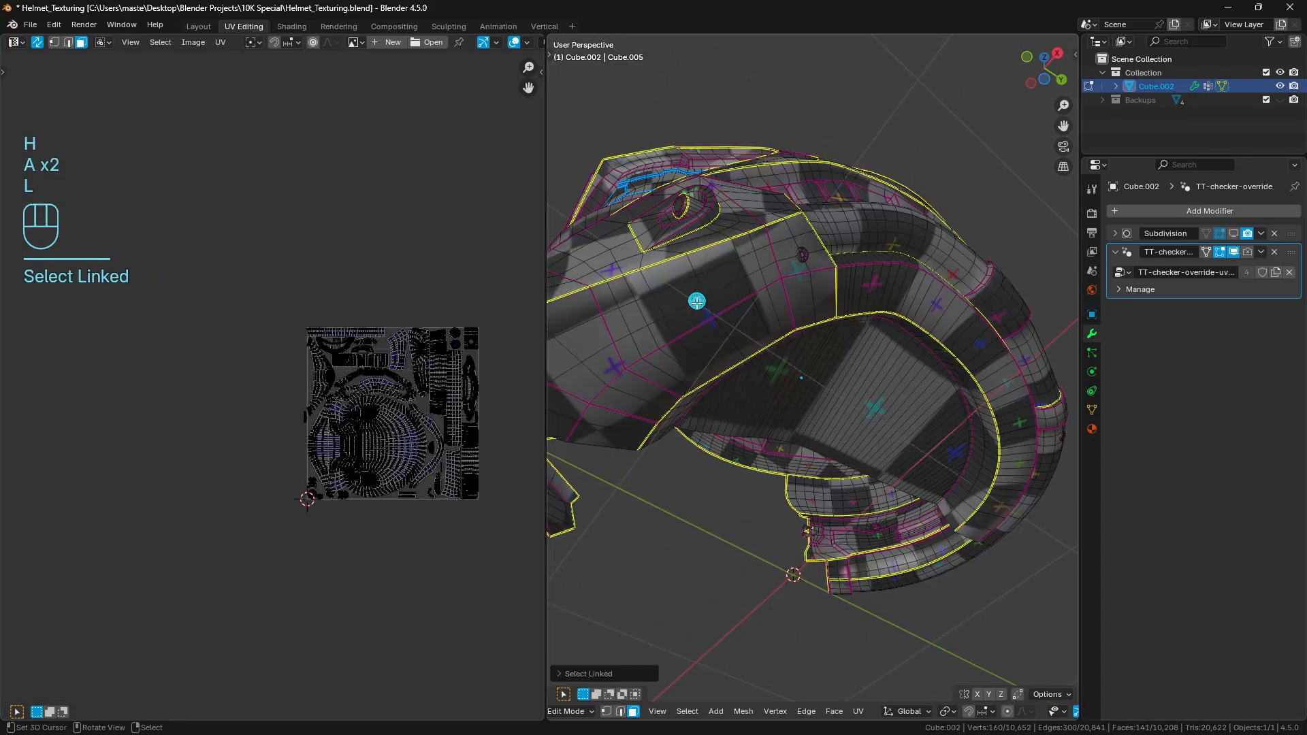
pyautogui.scroll(6, 312, 406)
pyautogui.scroll(4, 312, 406)
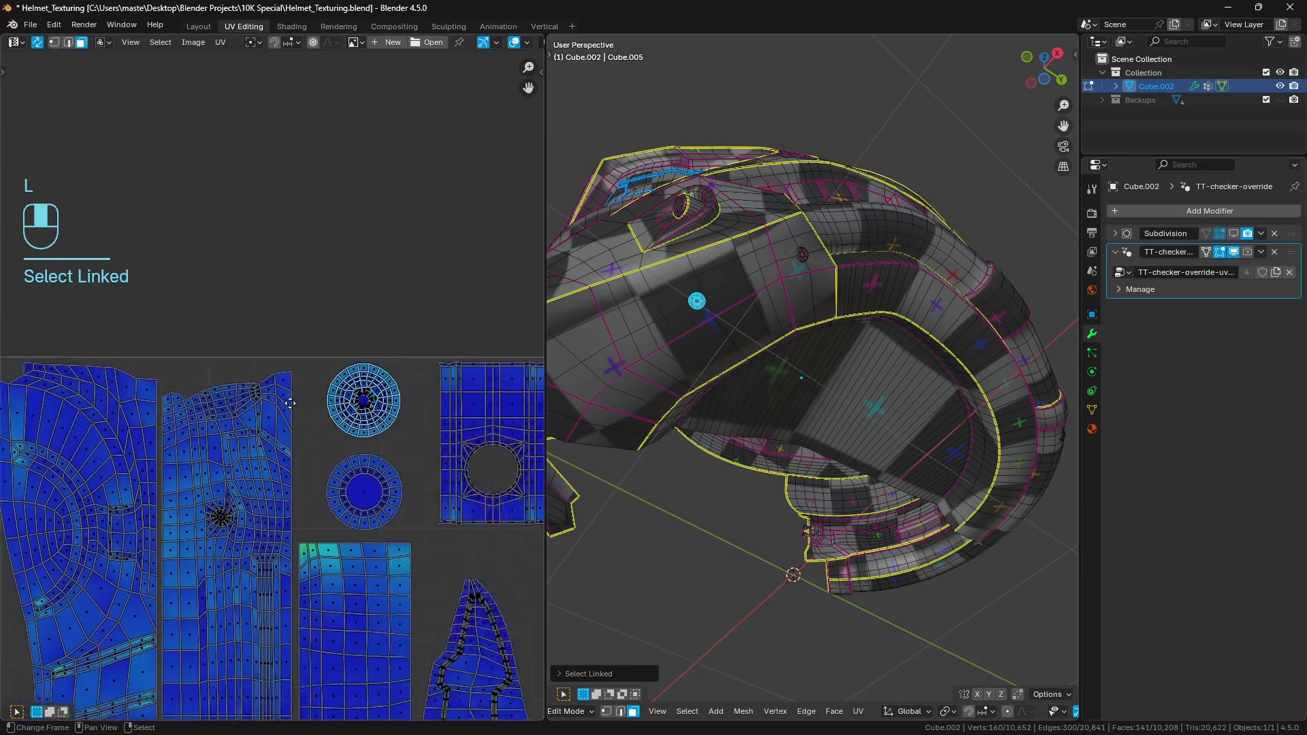
# Step: Select the stacked round bolt islands in the UV layout and hide all unselected faces
pyautogui.press('a')
pyautogui.press('a')
pyautogui.press('c')
pyautogui.moveTo(318, 403); pyautogui.dragTo(324, 402)
pyautogui.rightClick(324, 402)
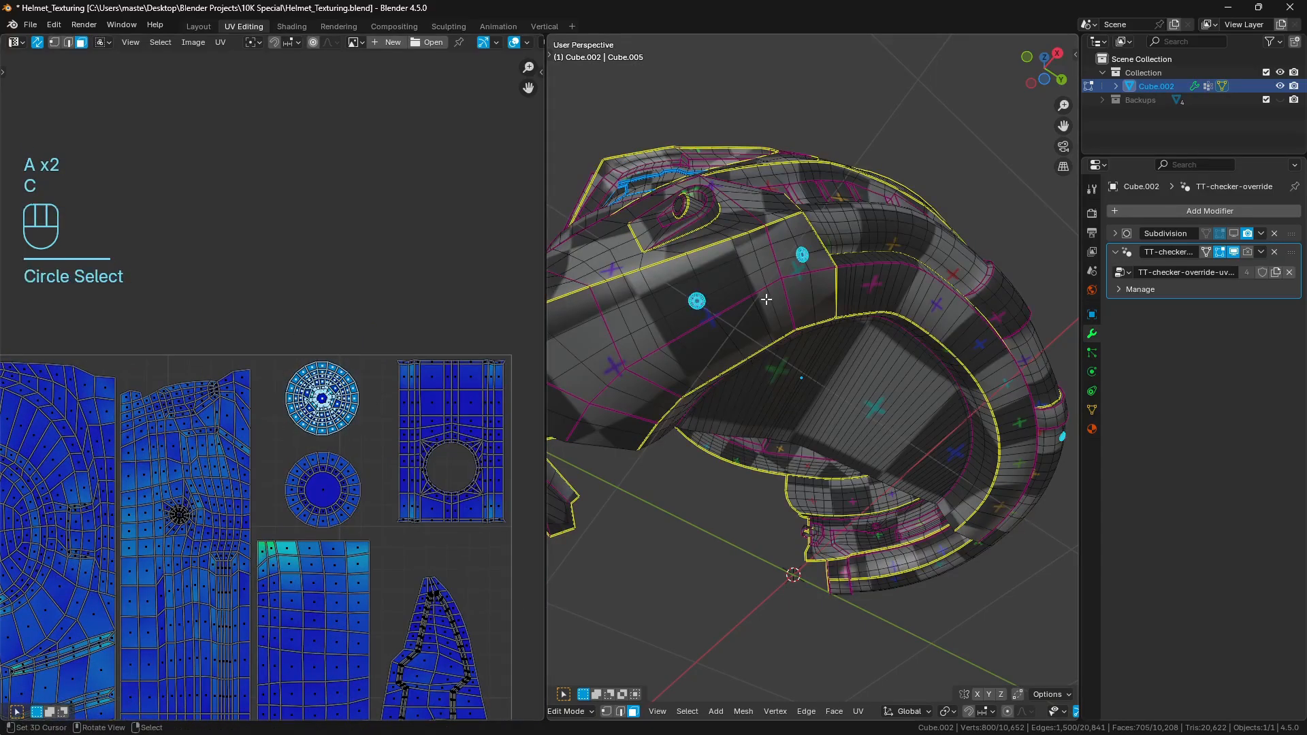
pyautogui.hotkey('shift', 'h')
pyautogui.moveTo(764, 295); pyautogui.dragTo(788, 336, button='middle')
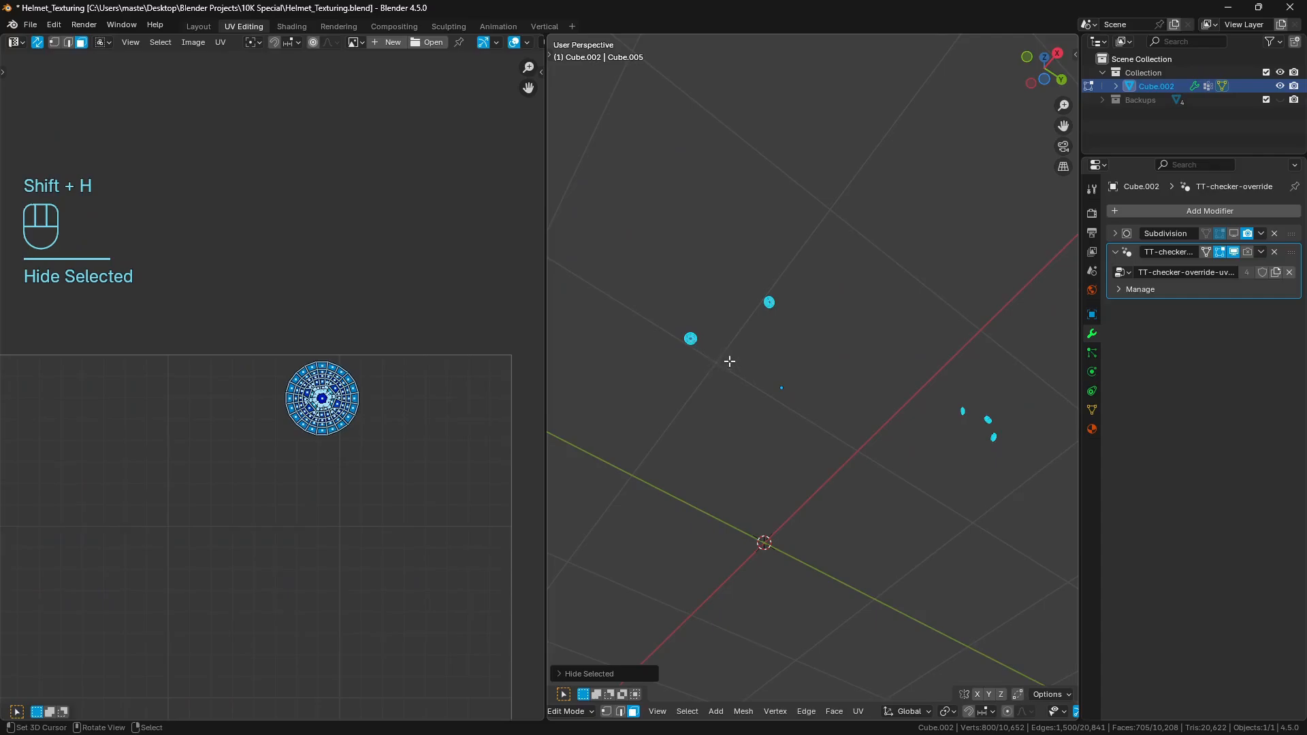
# Step: Deselect all faces of one bolt on the helmet so that only its duplicates remain selected
pyautogui.press('c')
pyautogui.middleClick(691, 340)
pyautogui.rightClick(695, 342)
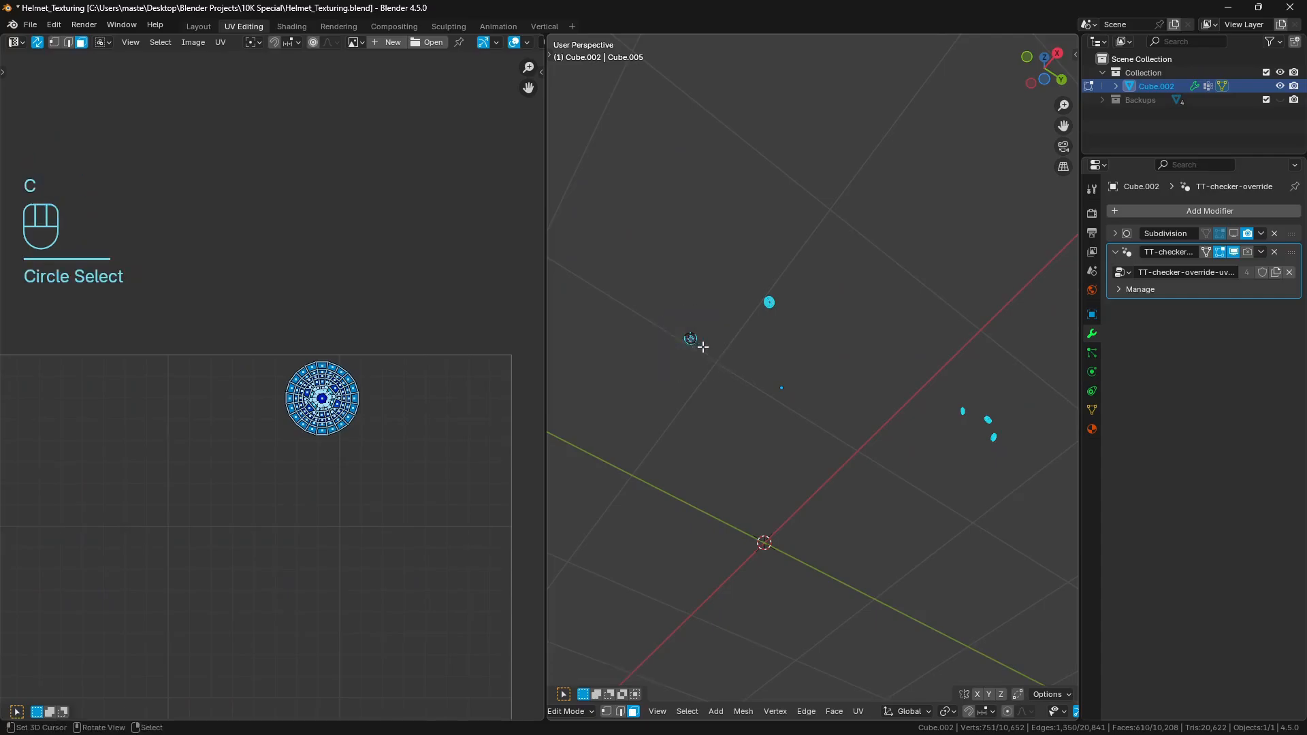
pyautogui.press('c')
pyautogui.middleClick(688, 340)
pyautogui.rightClick(687, 341)
pyautogui.scroll(-4, 379, 376)
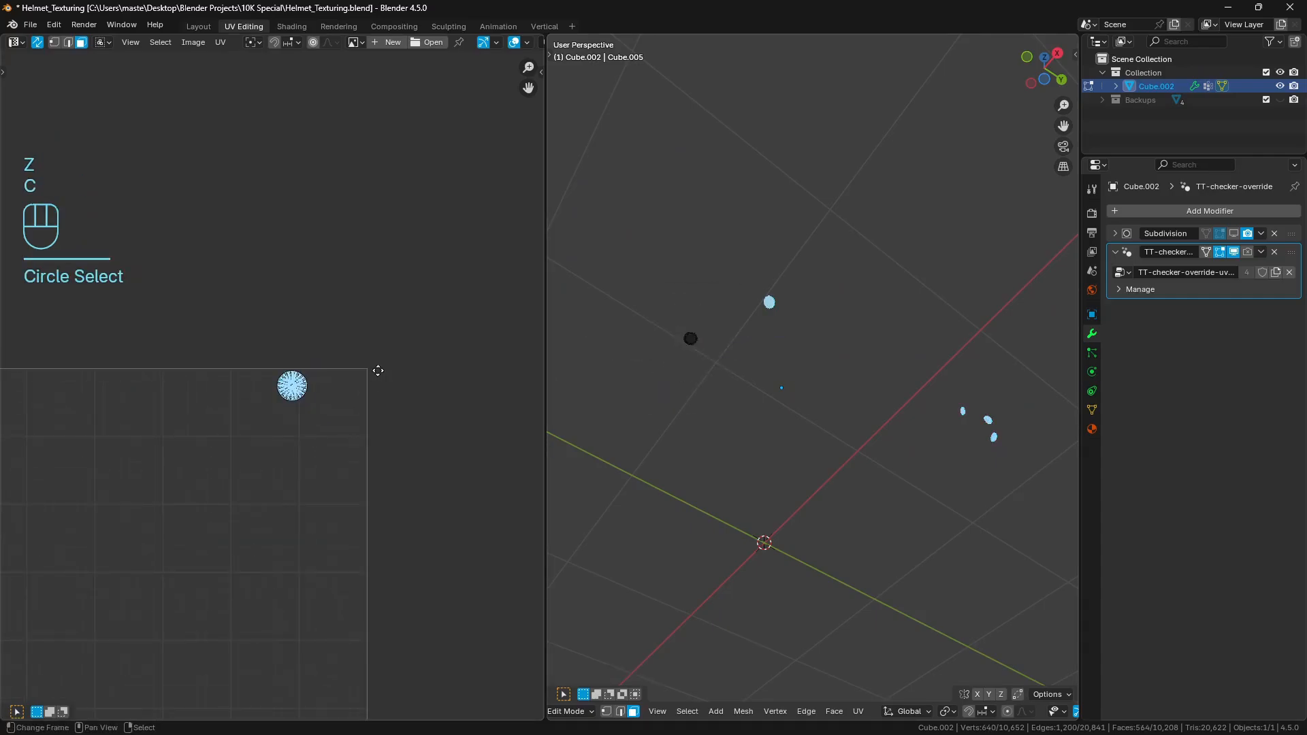
# Step: Move the selected bolt UVs by -1 along X, reveal all hidden faces and clear the selection
pyautogui.press('g')
pyautogui.press('x')
pyautogui.press('KP_Subtract')
pyautogui.press('KP_1')
pyautogui.press('Return')
pyautogui.hotkey('alt', 'h')
pyautogui.press('a')
pyautogui.press('a')
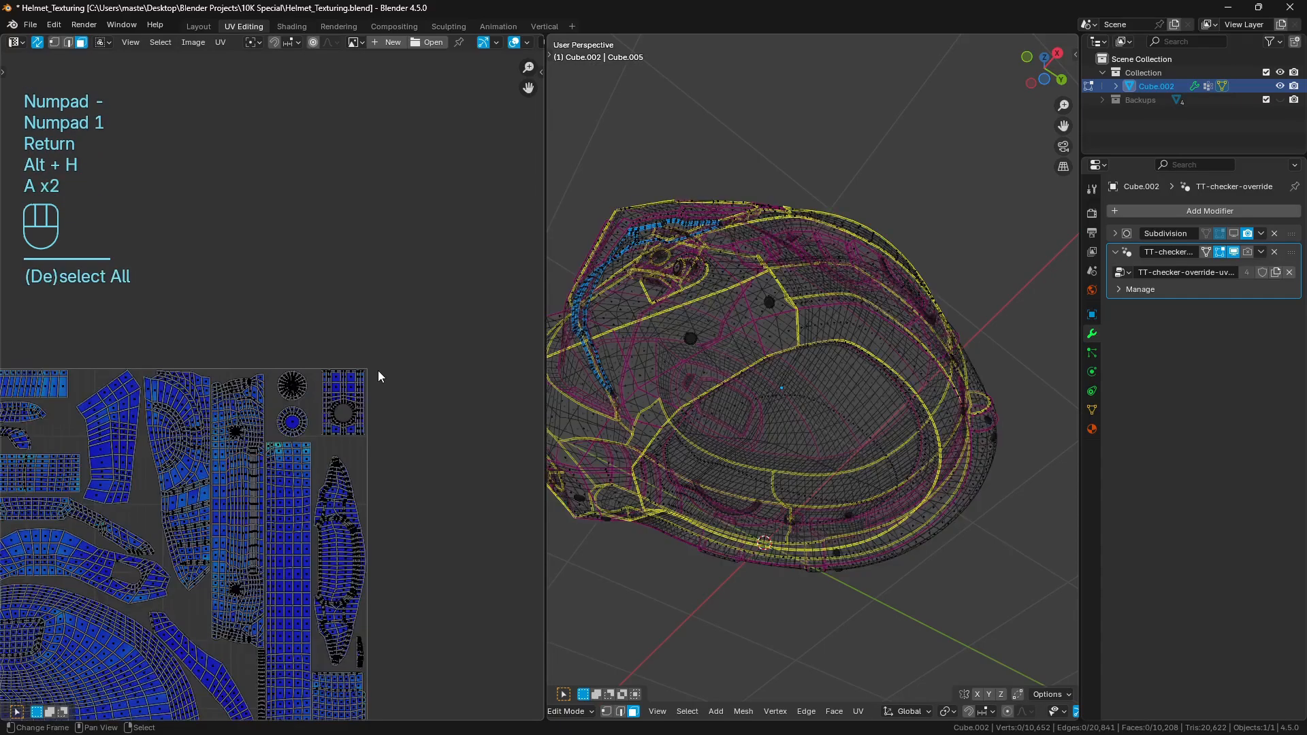
# Step: Run Select Overlap on the UVs and inspect the flagged end of the long strip island at the UV square's upper corner
pyautogui.scroll(-4, 379, 377)
pyautogui.moveTo(300, 432); pyautogui.dragTo(363, 384, button='middle')
pyautogui.moveTo(429, 253); pyautogui.dragTo(109, 635)
pyautogui.press('a')
pyautogui.press('a')
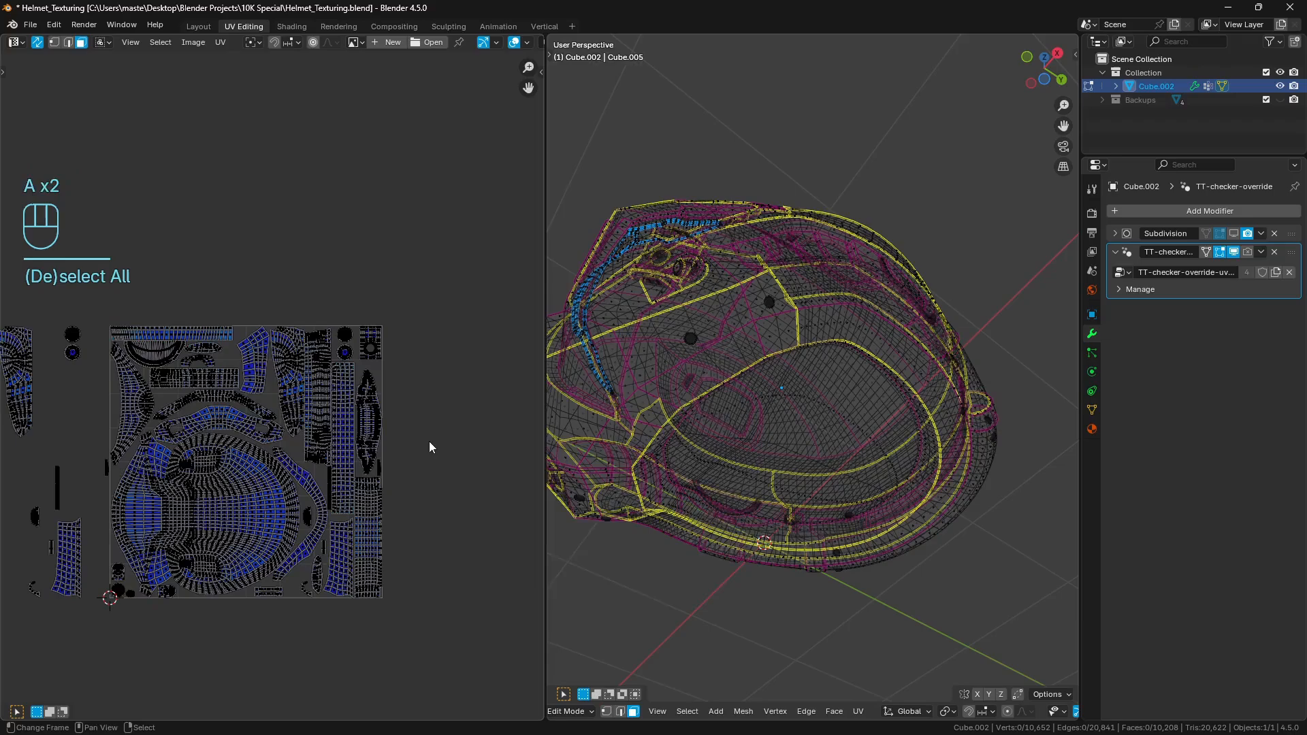
pyautogui.press('space')
pyautogui.press('Return')
pyautogui.moveTo(423, 446); pyautogui.dragTo(504, 435, button='middle')
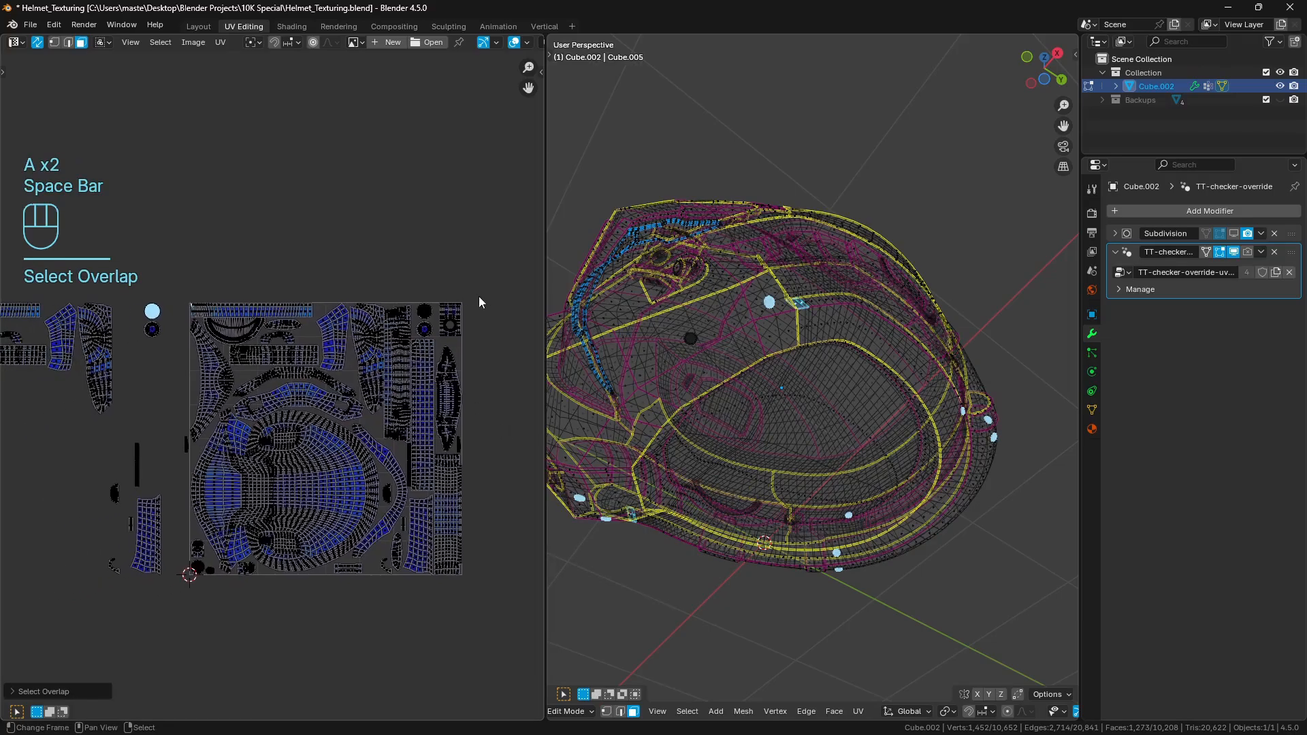
pyautogui.scroll(7, 208, 302)
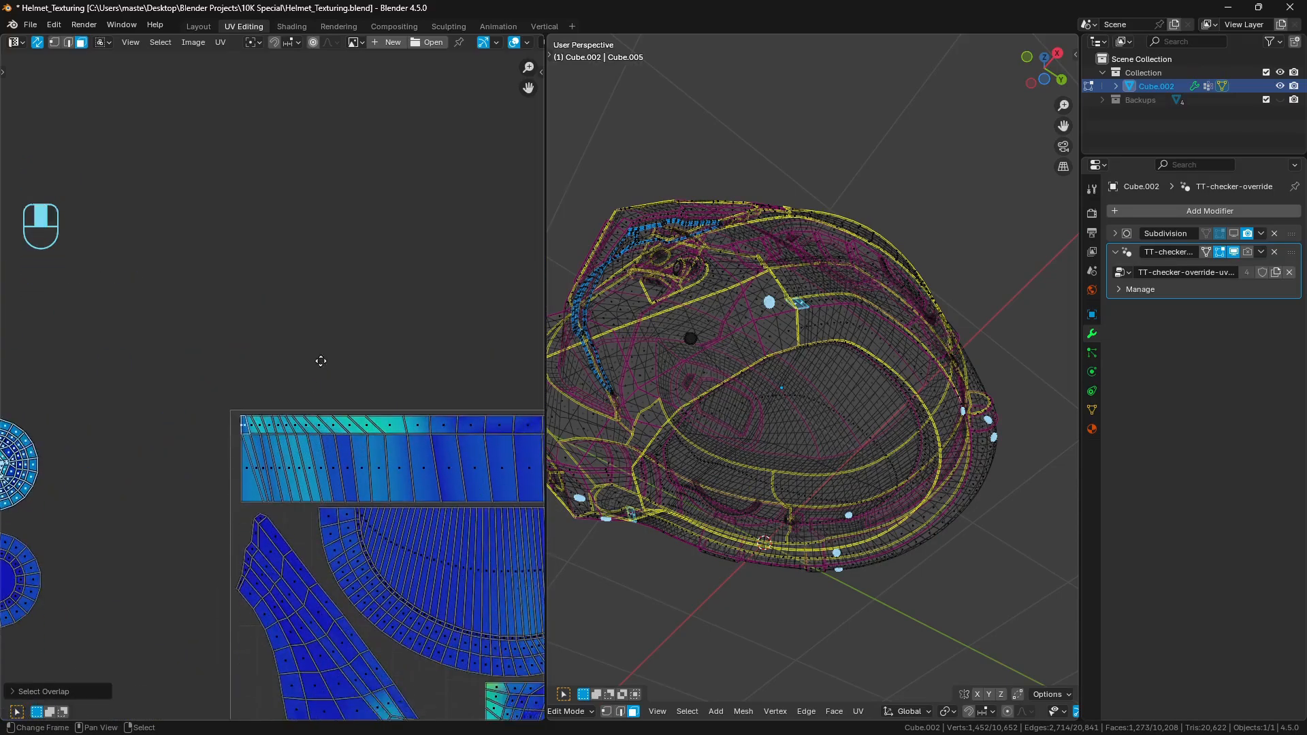
pyautogui.scroll(6, 252, 446)
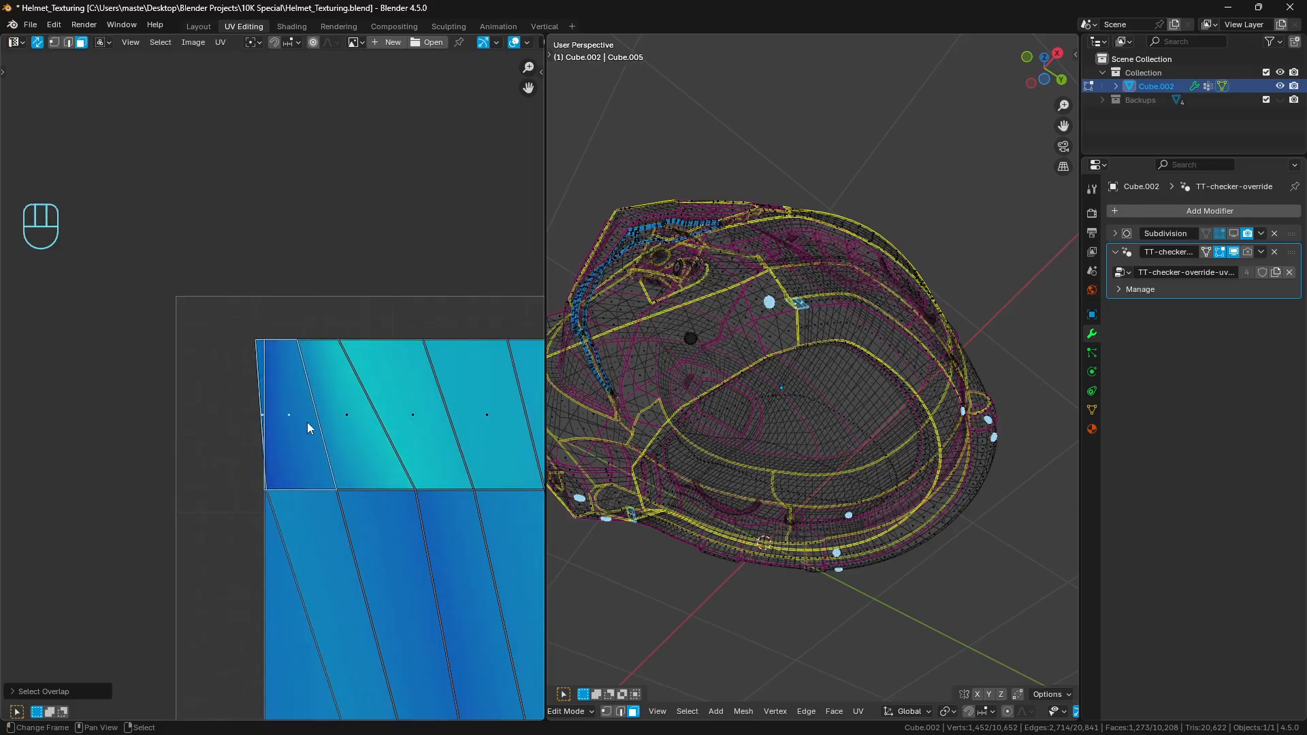
# Step: Select the overlapping faces at the strip island's end and examine them on the helmet in solid shading
pyautogui.press('a')
pyautogui.press('a')
pyautogui.click(290, 422)
pyautogui.press('KP_Decimal')
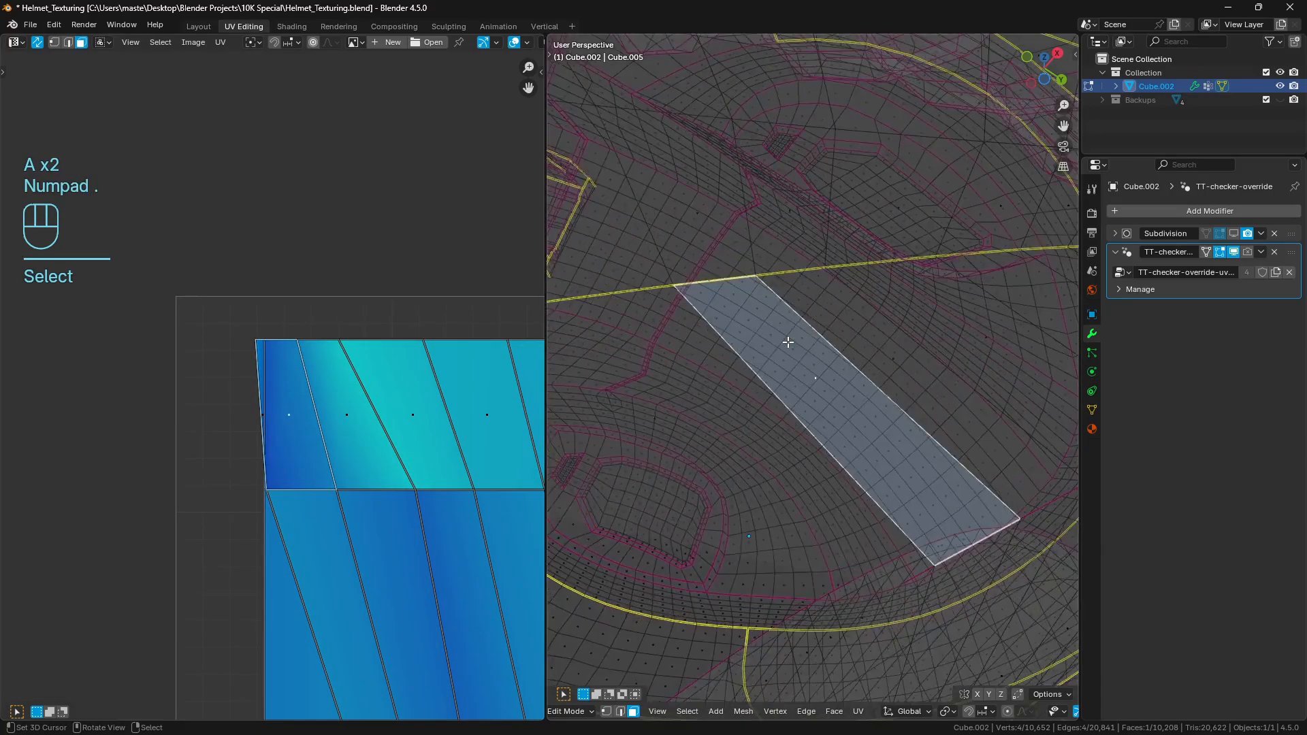
pyautogui.press('a')
pyautogui.press('a')
pyautogui.press('z')
pyautogui.moveTo(219, 341); pyautogui.dragTo(329, 628)
pyautogui.scroll(-5, 304, 373)
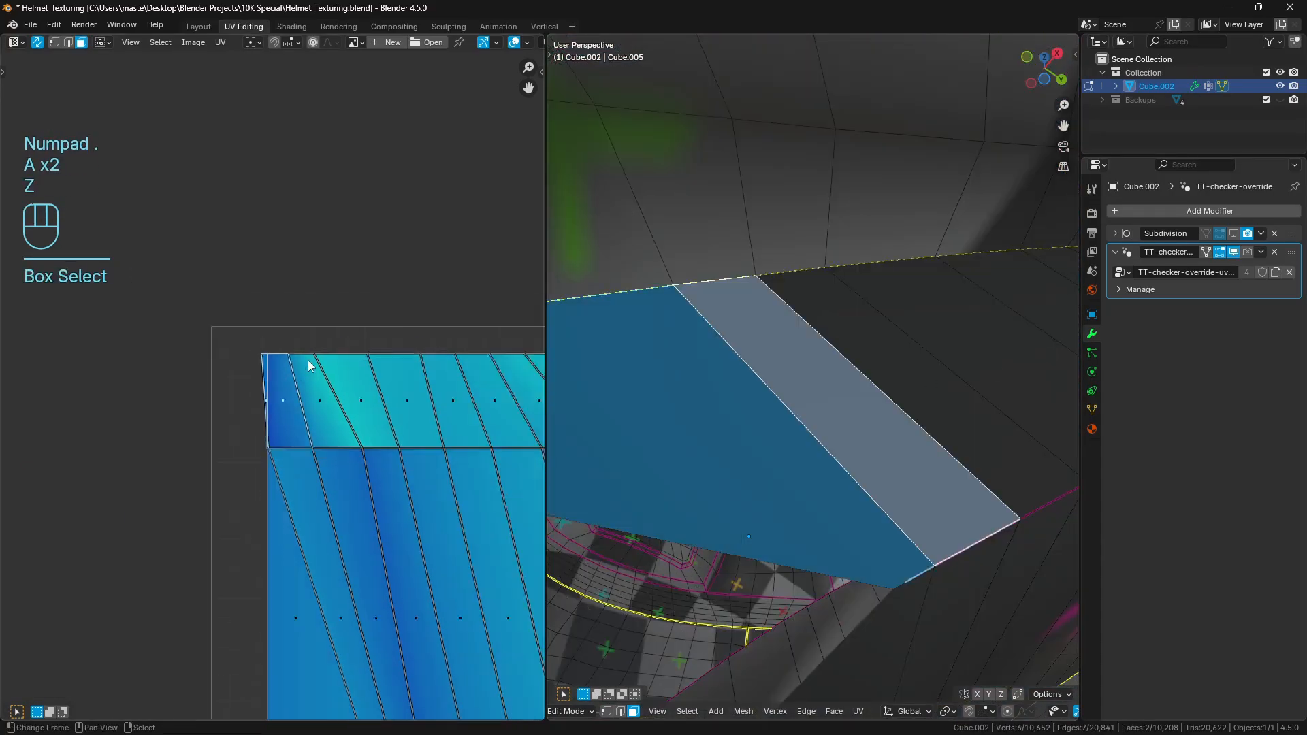
# Step: Switch to UV vertex selection and move the overlapping upper vertex at the strip's end about 0.002 inward along X
pyautogui.press('a')
pyautogui.press('a')
pyautogui.scroll(5, 336, 385)
pyautogui.click(54, 43)
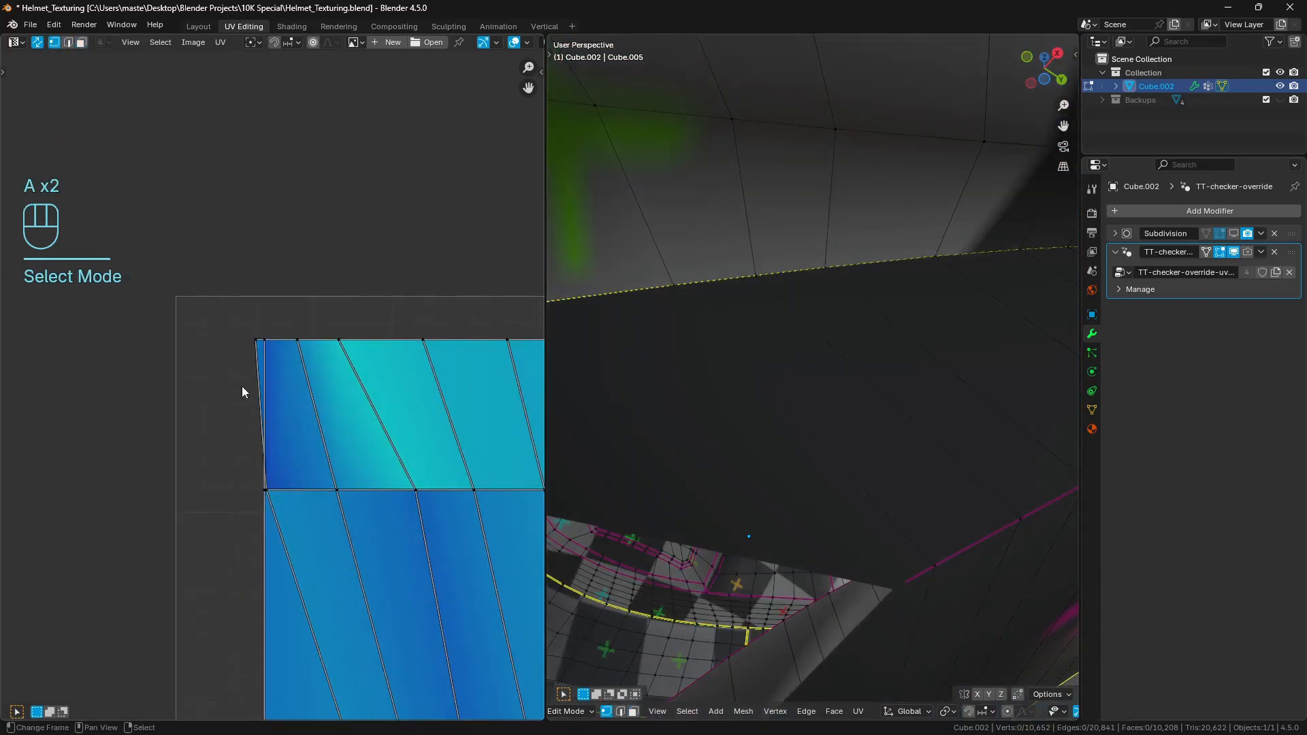
pyautogui.click(248, 371)
pyautogui.press('g')
pyautogui.press('x')
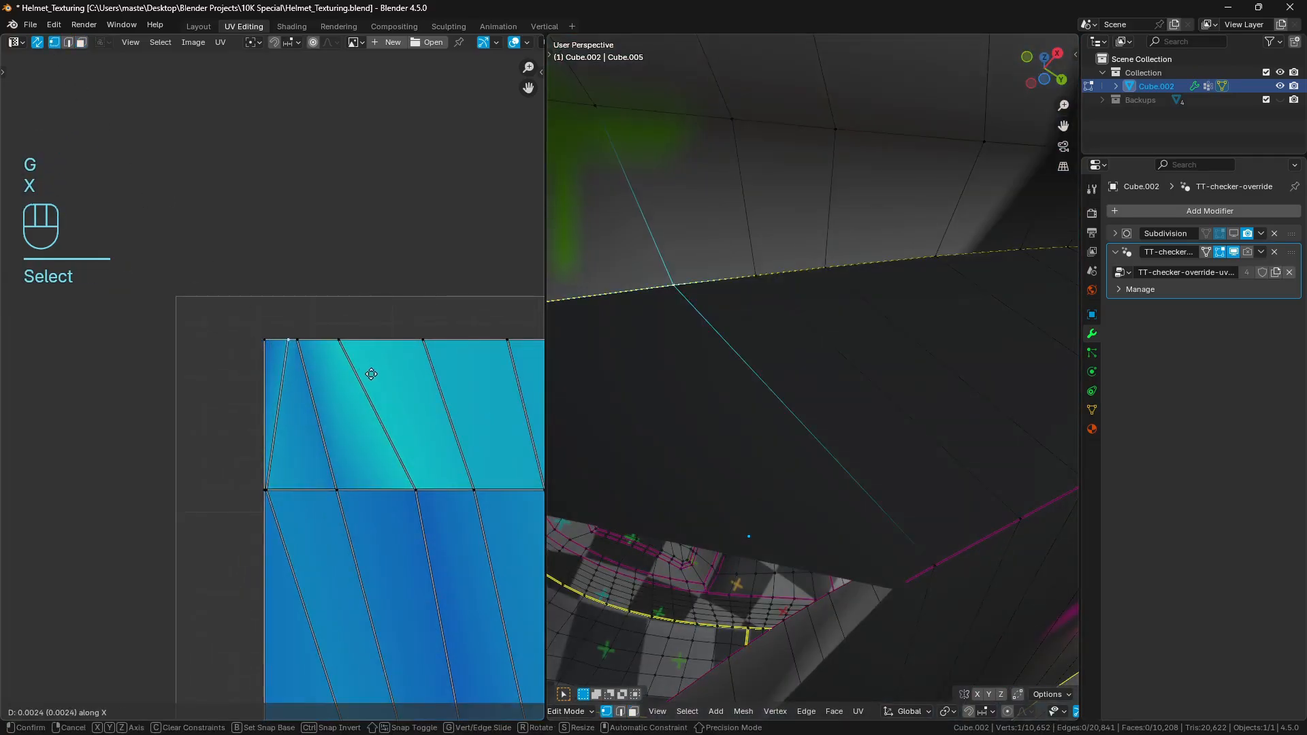
pyautogui.press('Return')
# Step: Move the vertex directly below it on the strip's inner edge about 0.002 inward along X and clear the selection
pyautogui.click(281, 493)
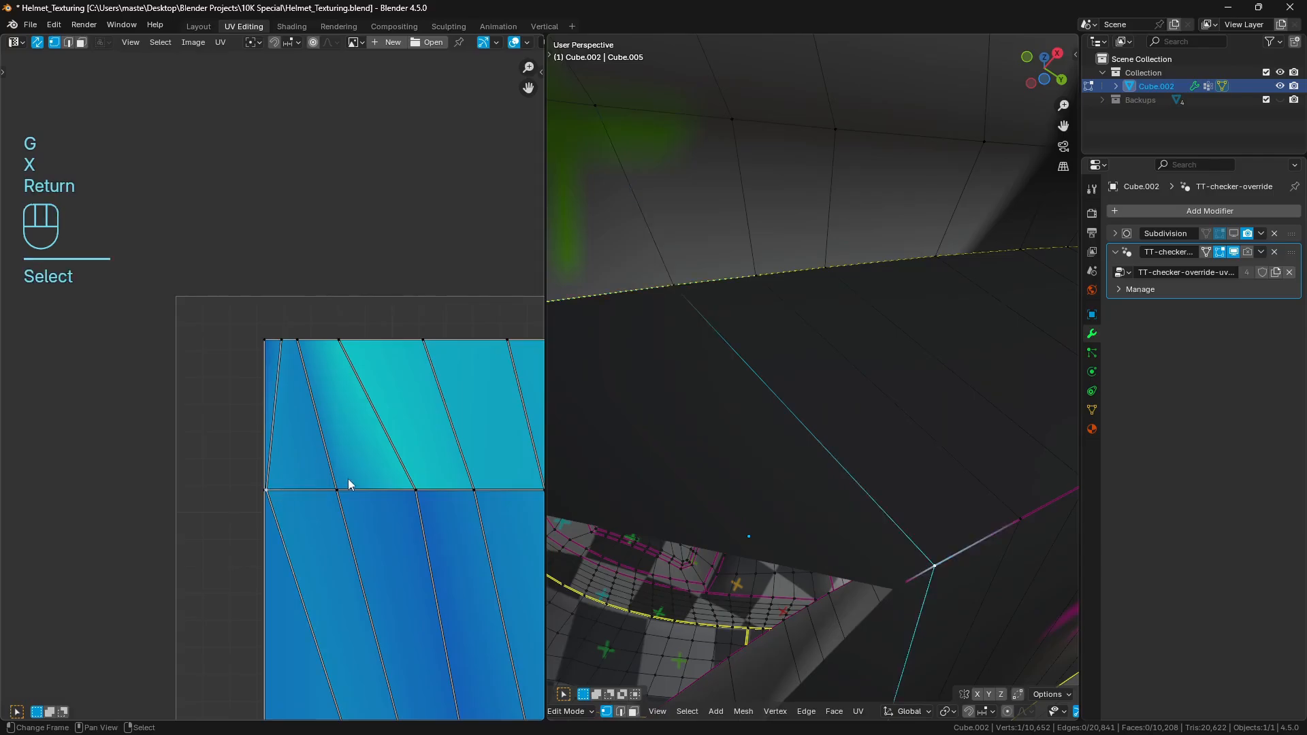
pyautogui.press('g')
pyautogui.press('x')
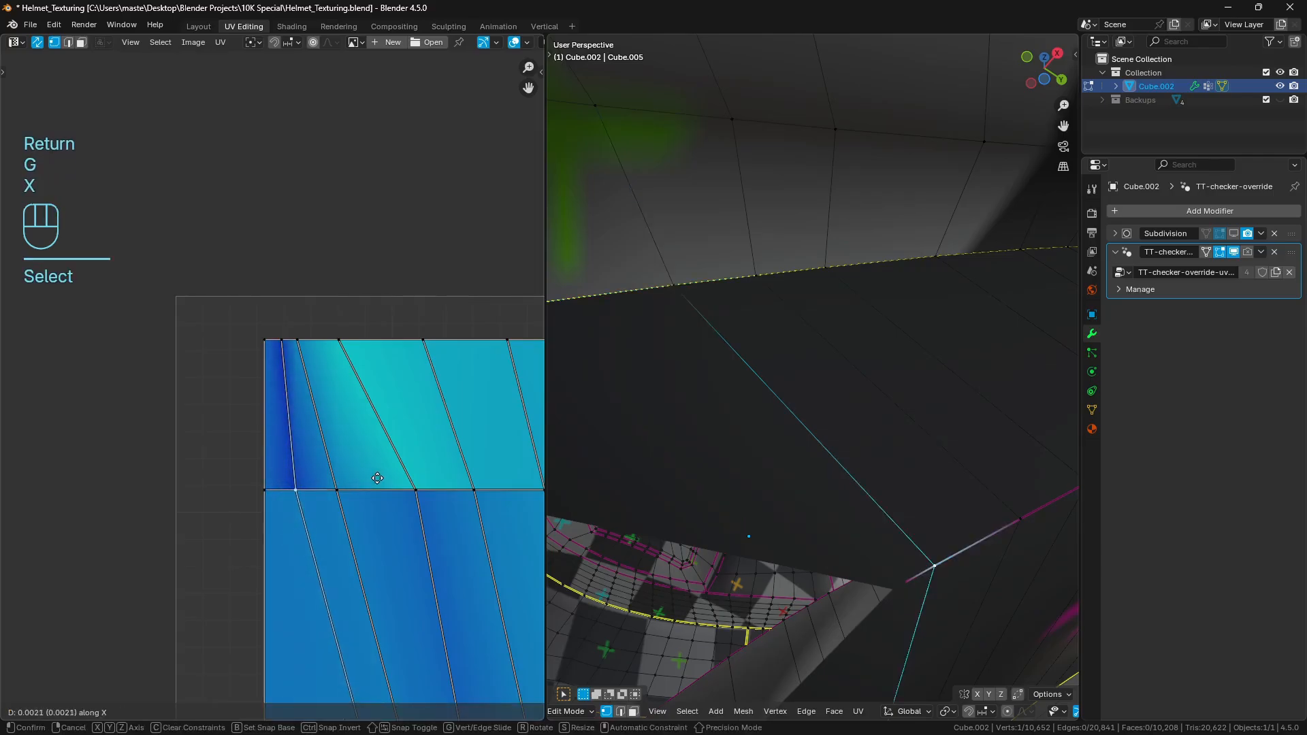
pyautogui.press('Return')
pyautogui.scroll(-2, 377, 483)
pyautogui.press('a')
pyautogui.press('a')
# Step: Run Select Overlap again on the whole UV layout
pyautogui.scroll(-3, 408, 459)
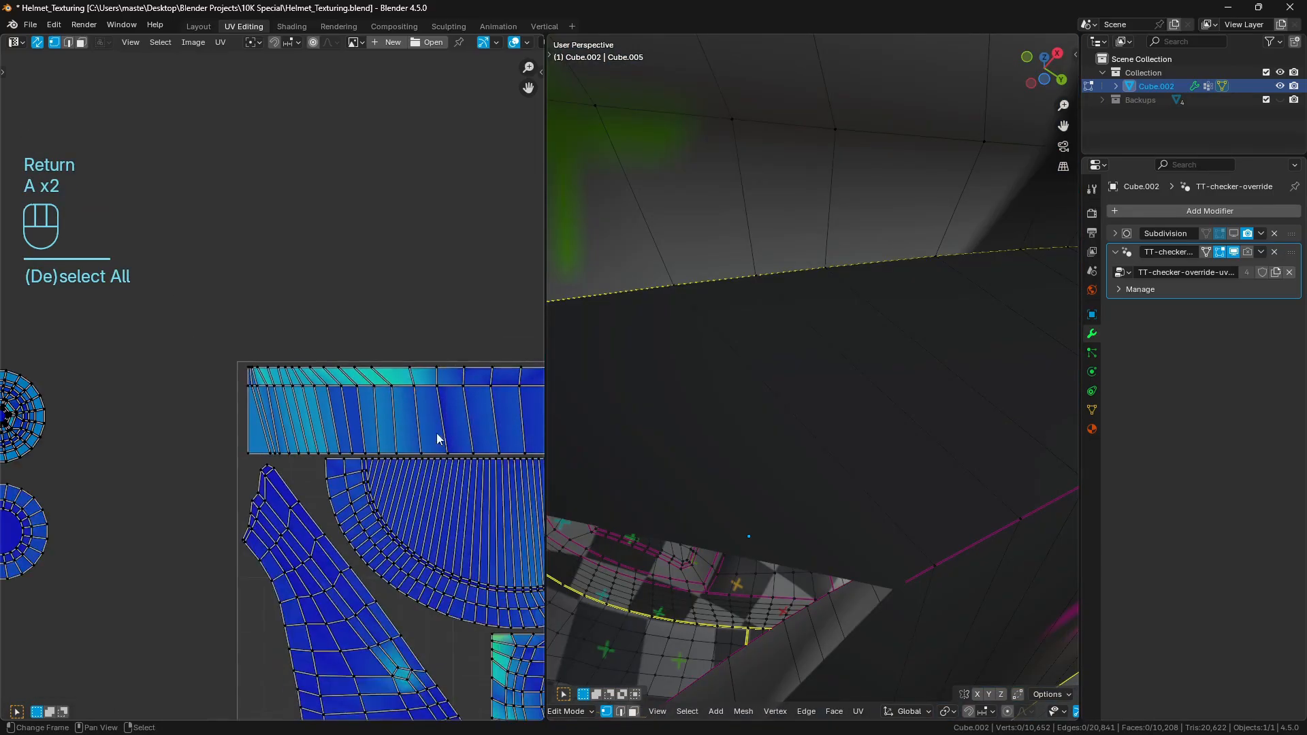
pyautogui.scroll(-3, 213, 458)
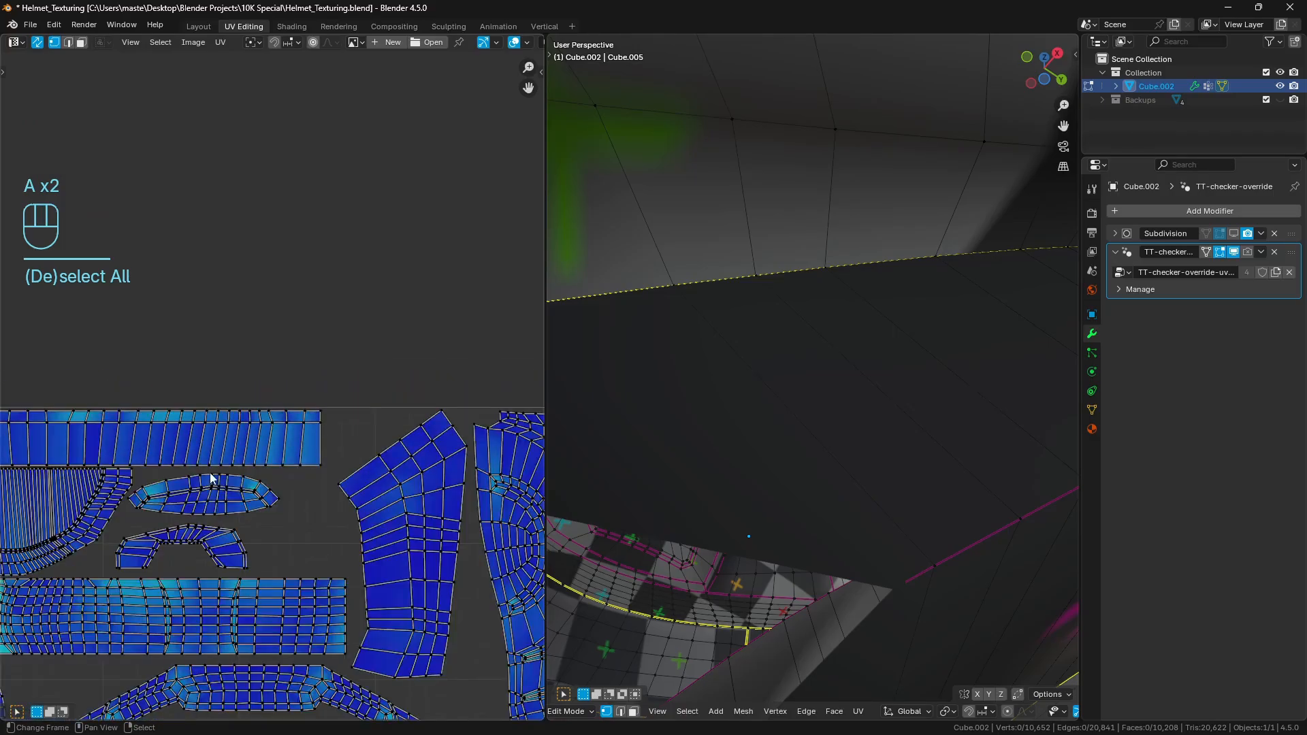
pyautogui.moveTo(286, 460); pyautogui.dragTo(243, 361, button='middle')
pyautogui.press('space')
pyautogui.click(294, 436)
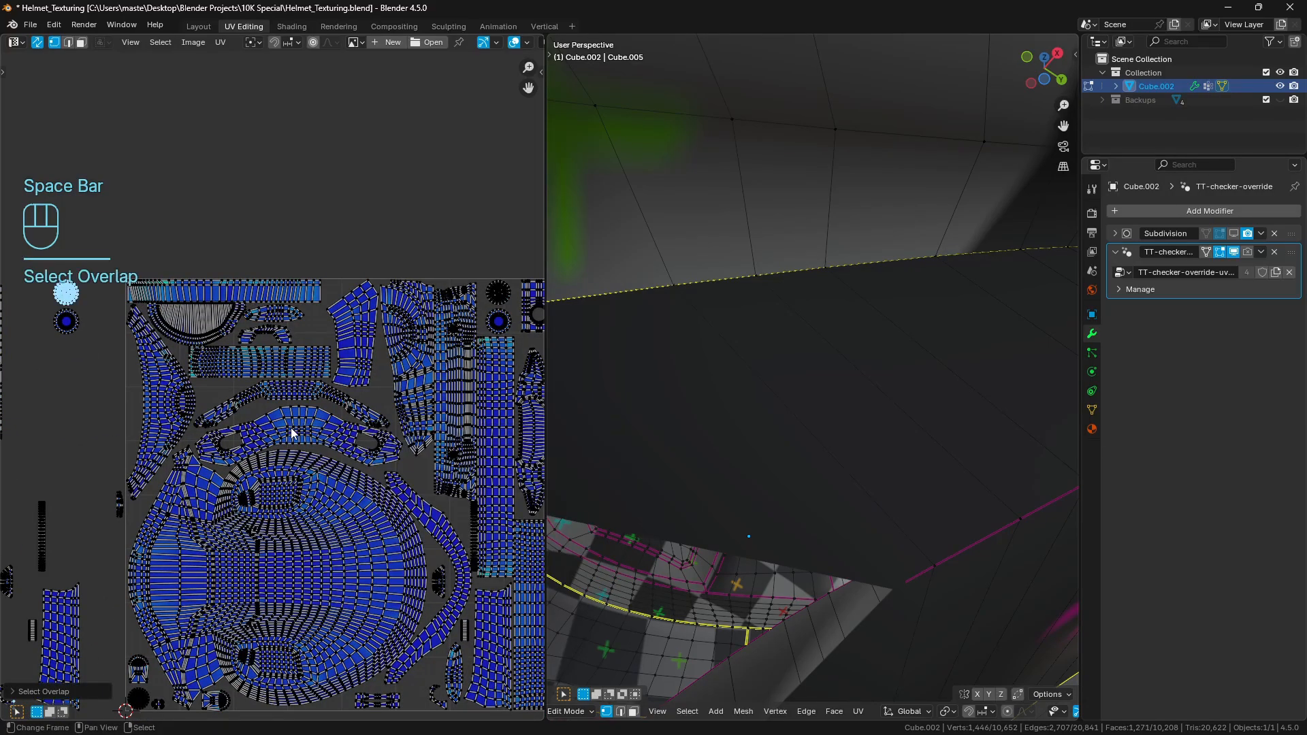
# Step: Try isolating the overlapping UVs by hiding everything unselected, then undo the hiding
pyautogui.press('z')
pyautogui.hotkey('shift', 'h')
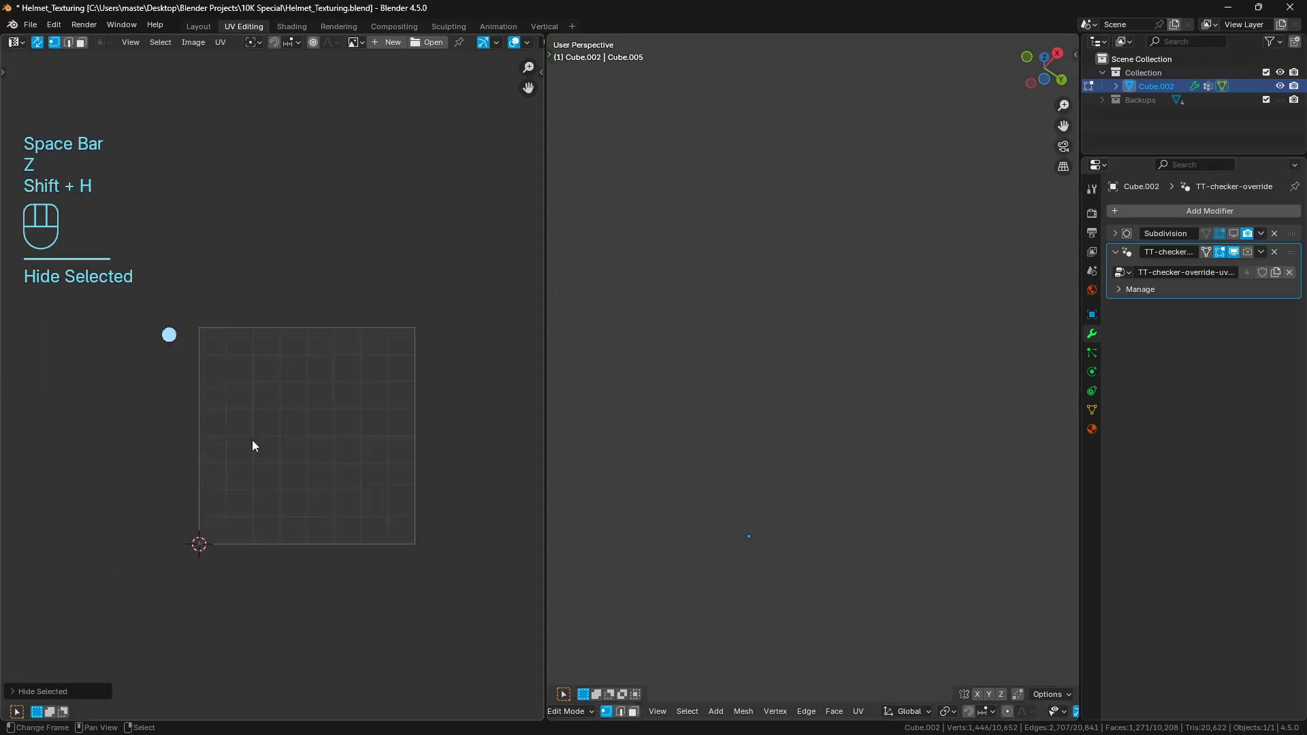
pyautogui.scroll(-2, 254, 443)
pyautogui.moveTo(254, 443); pyautogui.dragTo(291, 406, button='middle')
pyautogui.scroll(2, 181, 374)
pyautogui.hotkey('ctrl', 'z')
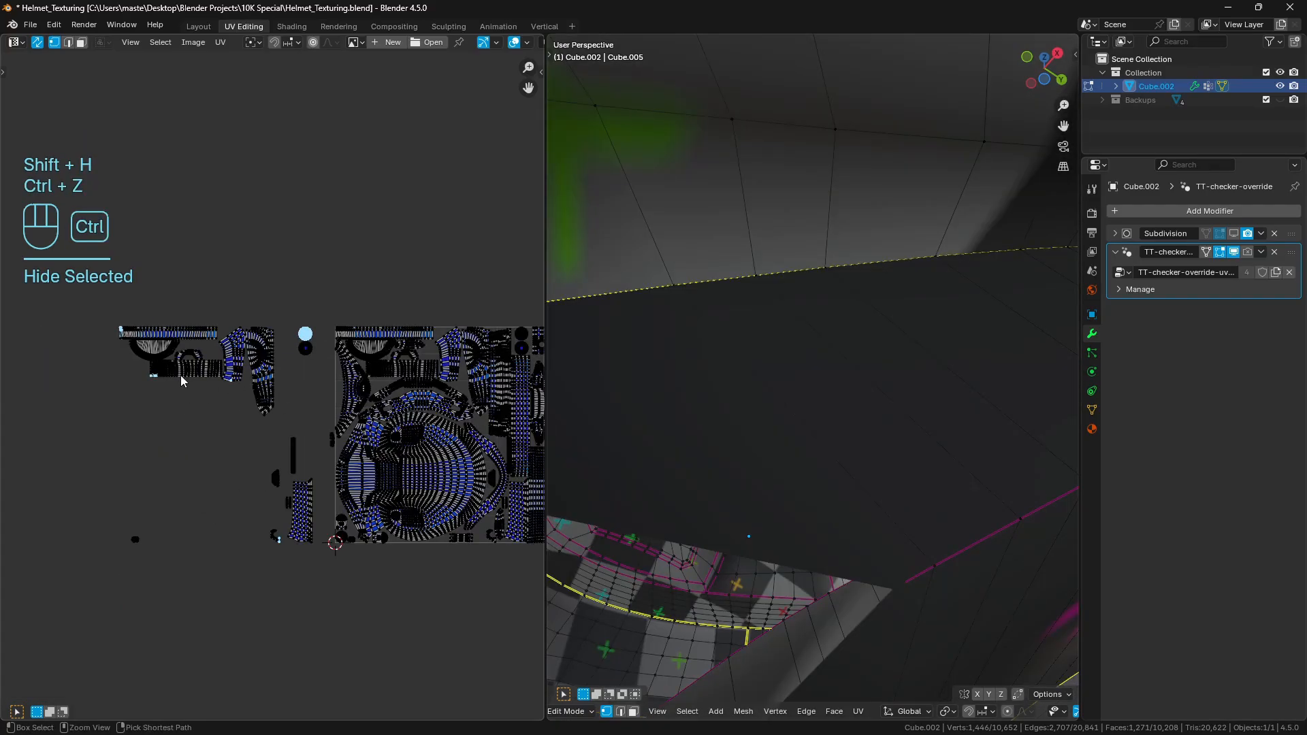
# Step: Select the UV islands outside the square, clear the selection and check the whole helmet
pyautogui.press('a')
pyautogui.press('a')
pyautogui.moveTo(67, 248); pyautogui.dragTo(342, 642)
pyautogui.press('a')
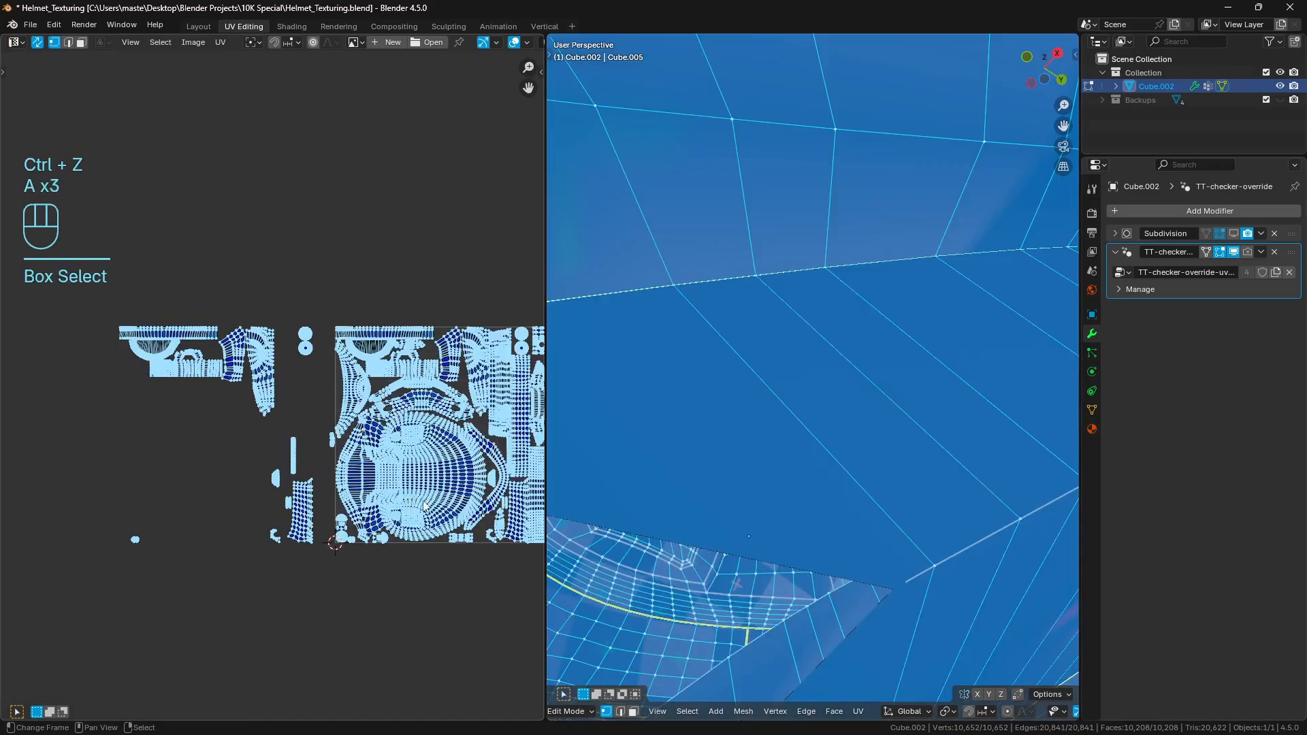
pyautogui.moveTo(454, 476); pyautogui.dragTo(324, 463, button='middle')
pyautogui.press('a')
pyautogui.press('a')
pyautogui.scroll(-8, 779, 408)
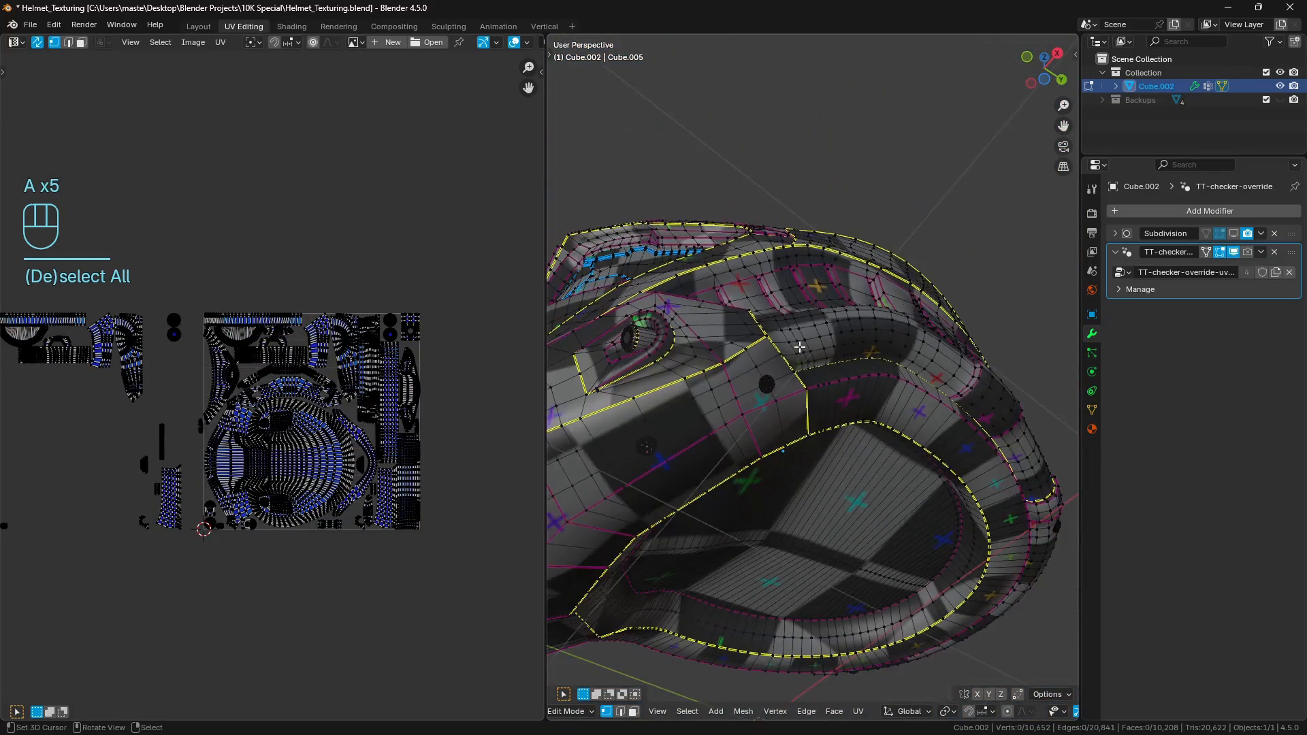
pyautogui.moveTo(801, 347); pyautogui.dragTo(831, 462, button='middle')
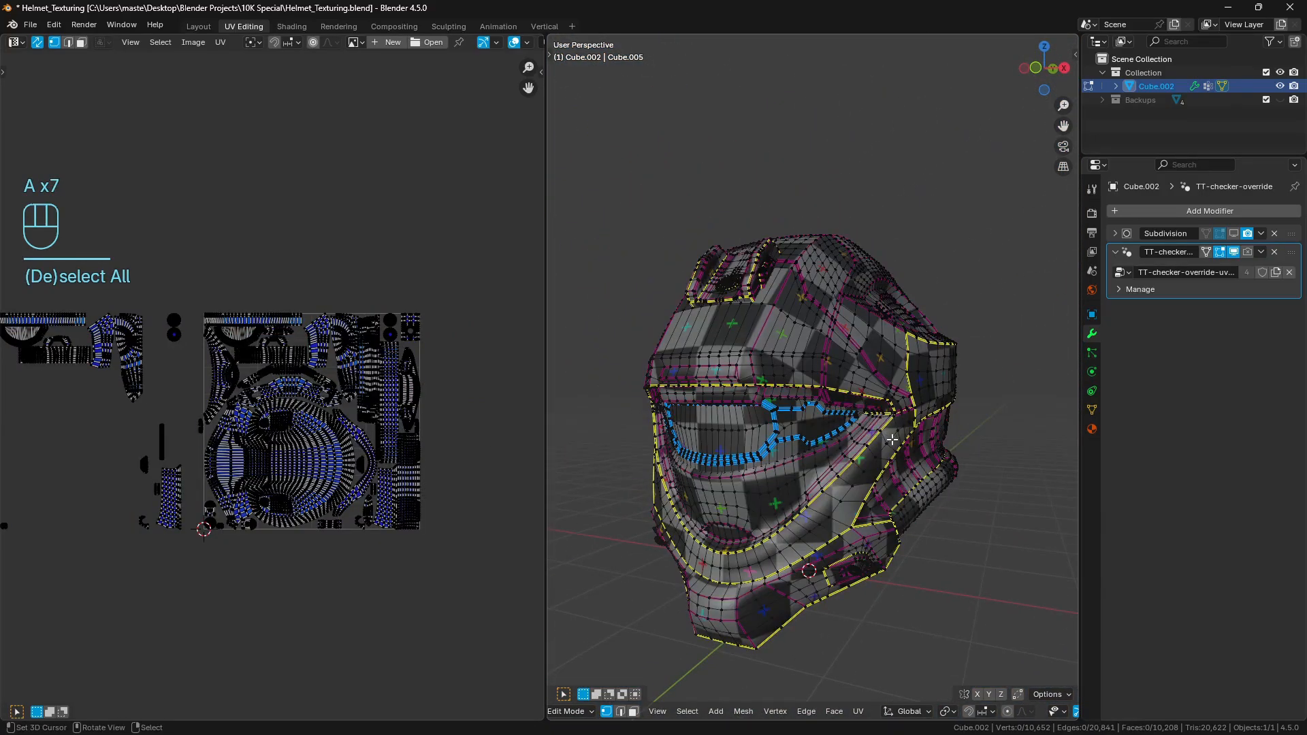
# Step: Leave Edit Mode and remove the helmet's TT-checker-override and Subdivision modifiers
pyautogui.press('Tab')
pyautogui.press('Tab')
pyautogui.click(1275, 251)
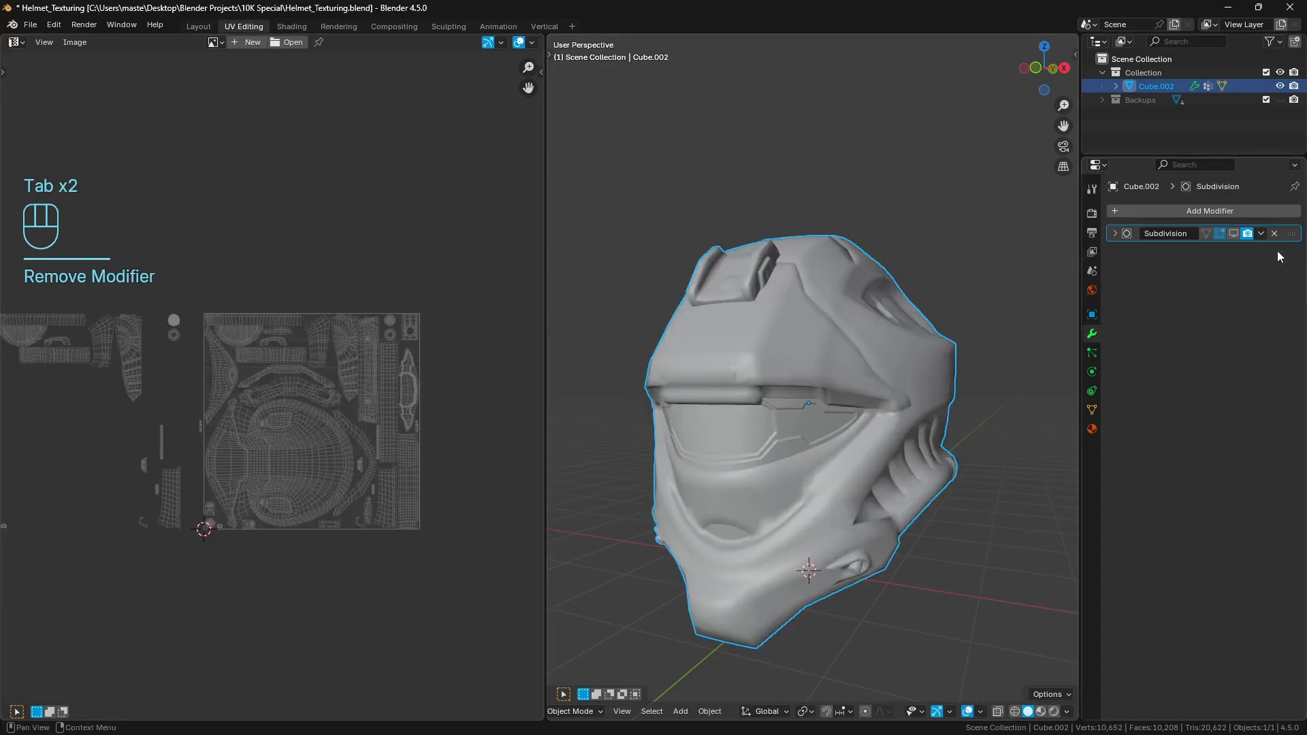
pyautogui.click(1273, 234)
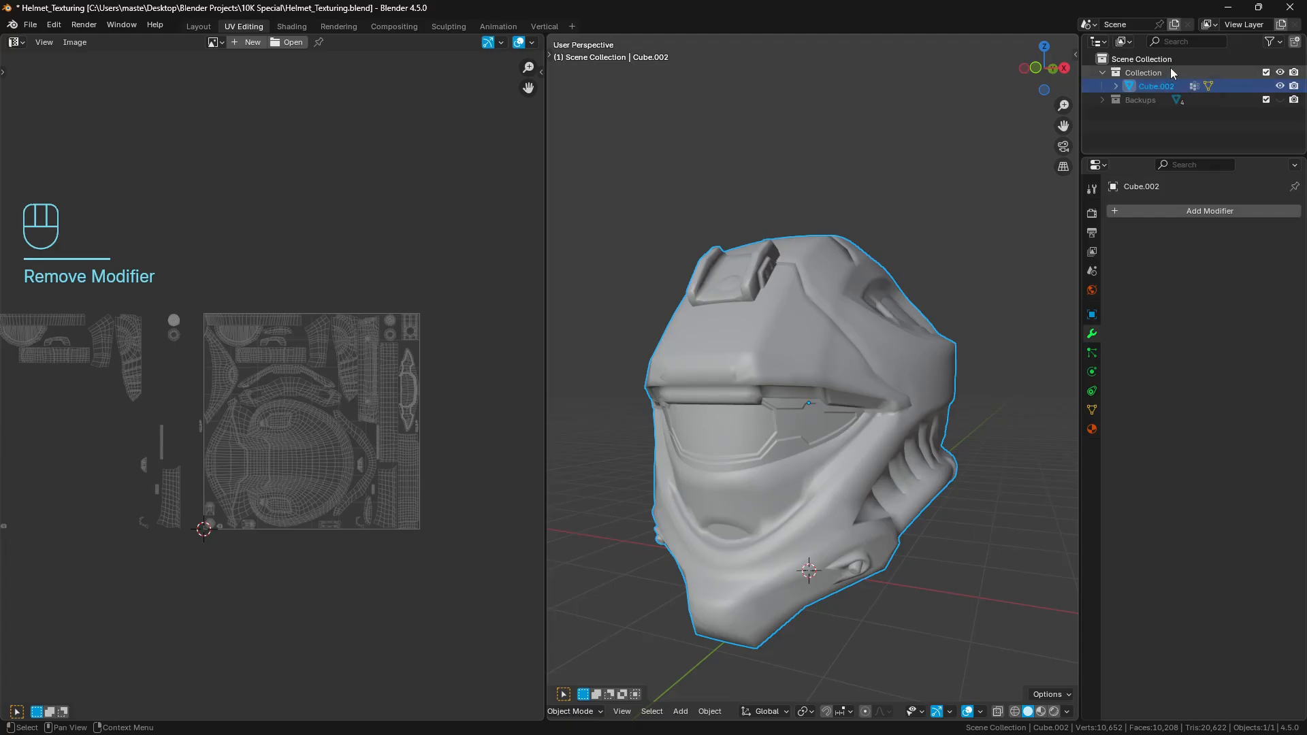
# Step: Rename the collection as Main and the Cube.002 object as Helmet
pyautogui.click(1150, 73)
pyautogui.doubleClick(1149, 74)
pyautogui.write('Main')
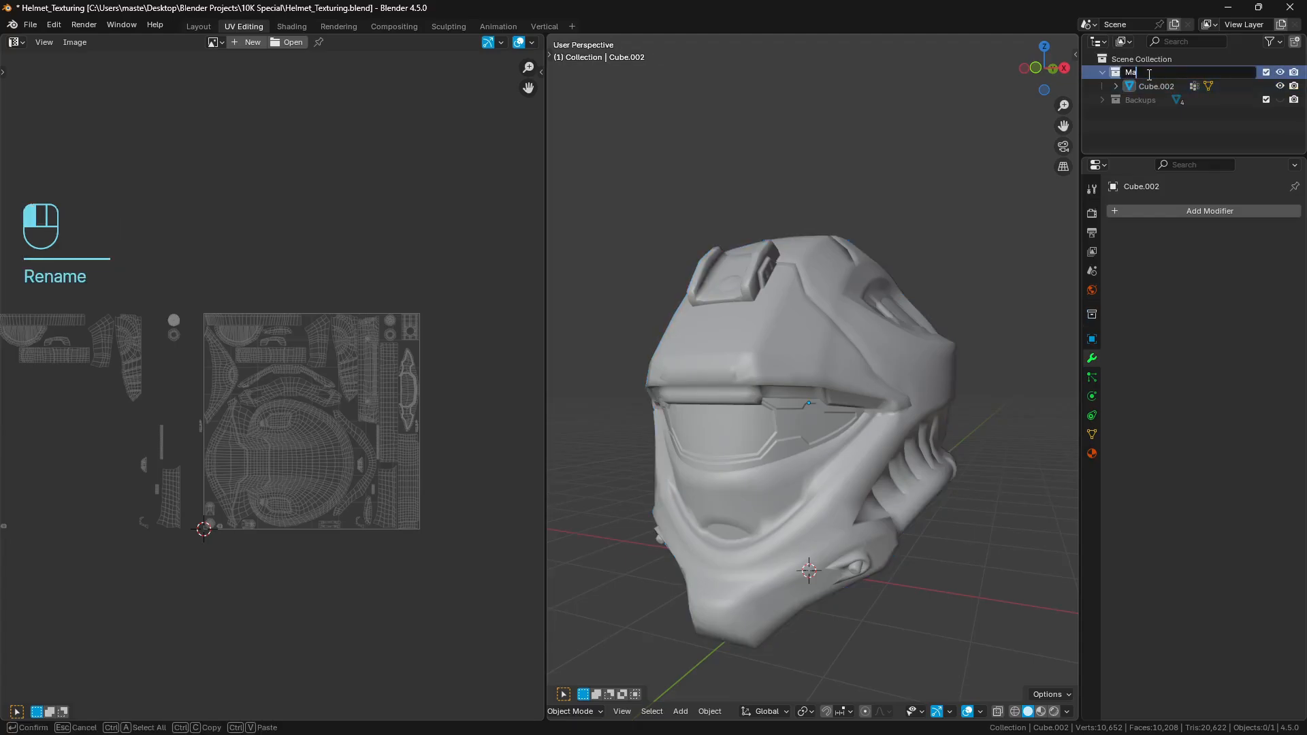
pyautogui.press('Return')
pyautogui.doubleClick(1155, 87)
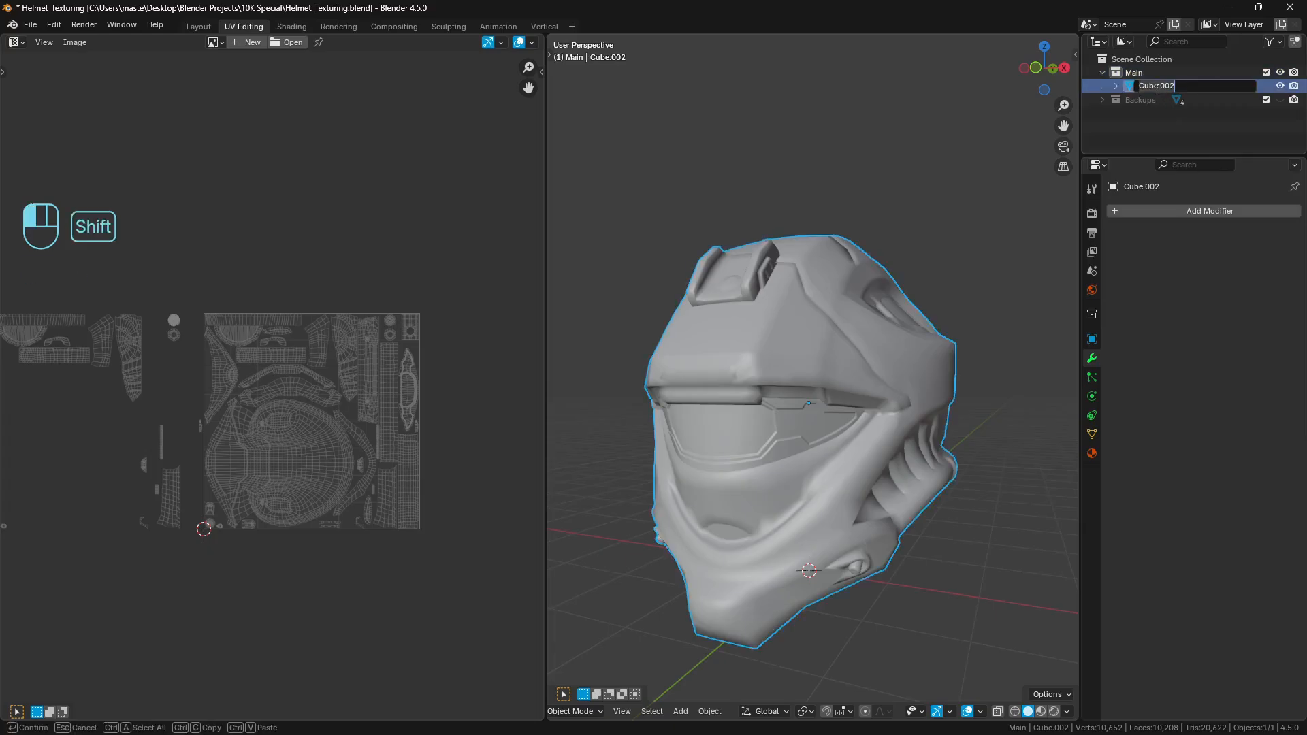
pyautogui.write('Helmet')
pyautogui.press('Return')
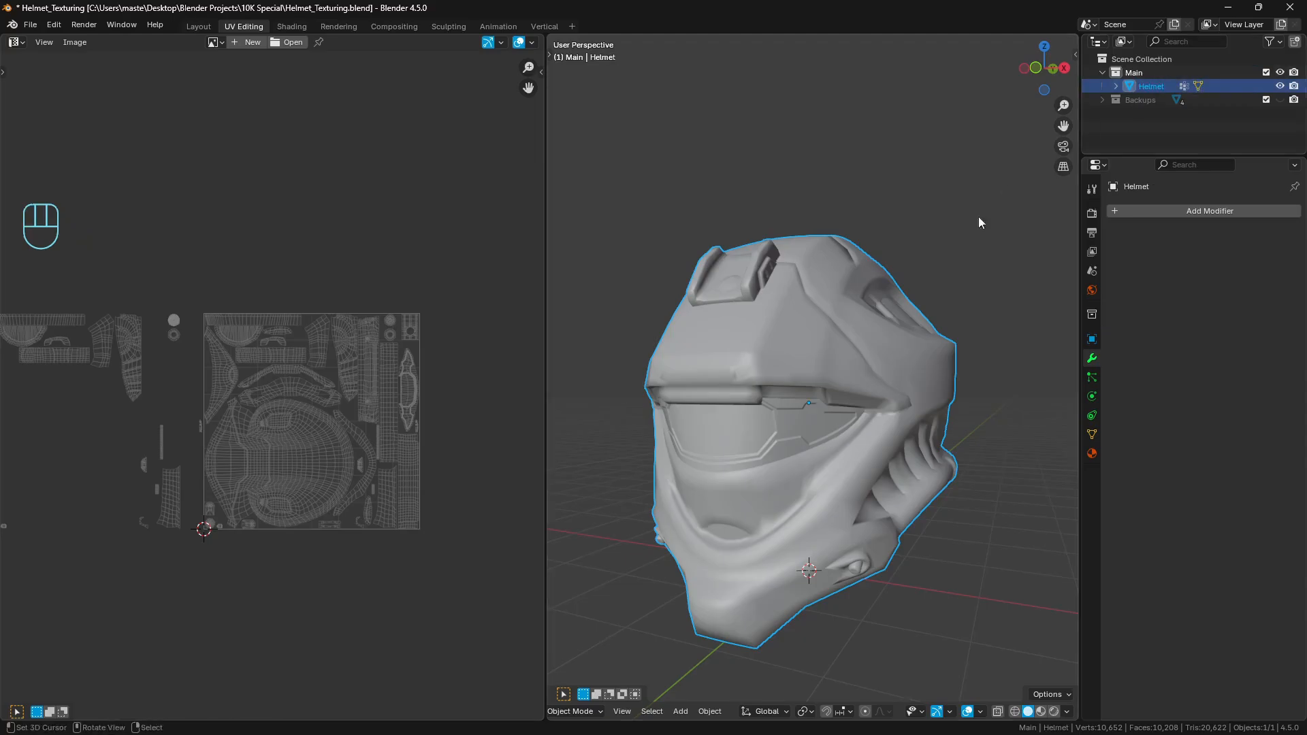
# Step: Duplicate the helmet in place, move the copy to a new collection named Baking and reselect the original Helmet
pyautogui.moveTo(980, 219); pyautogui.dragTo(865, 284, button='middle')
pyautogui.hotkey('shift', 'd')
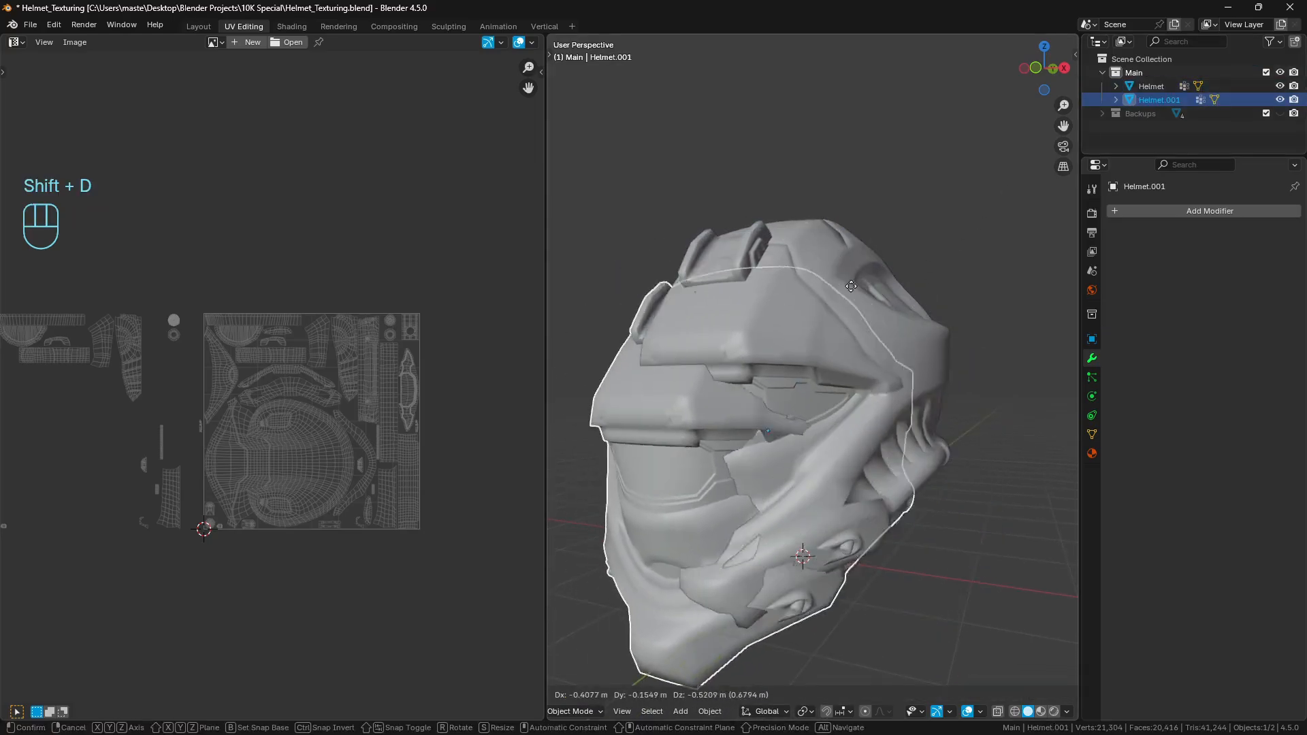
pyautogui.rightClick(857, 279)
pyautogui.press('m')
pyautogui.click(856, 280)
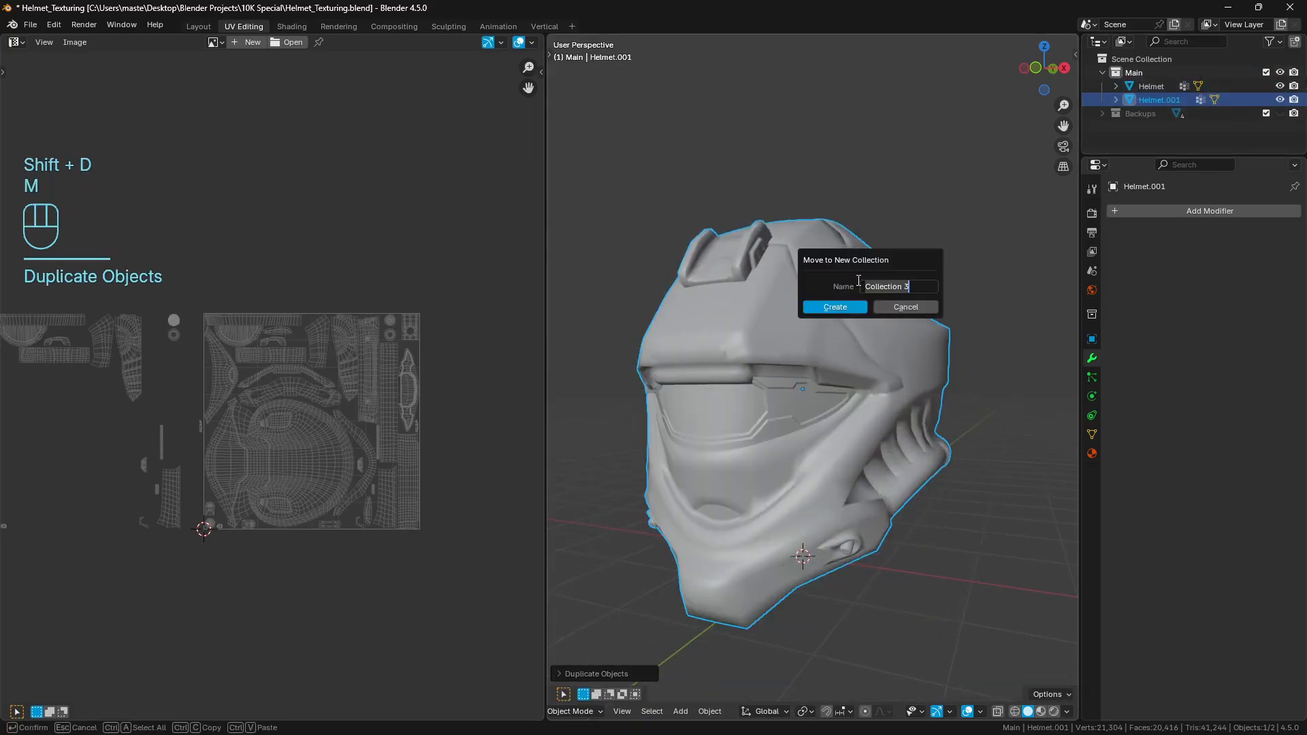
pyautogui.write('Baking')
pyautogui.press('Return')
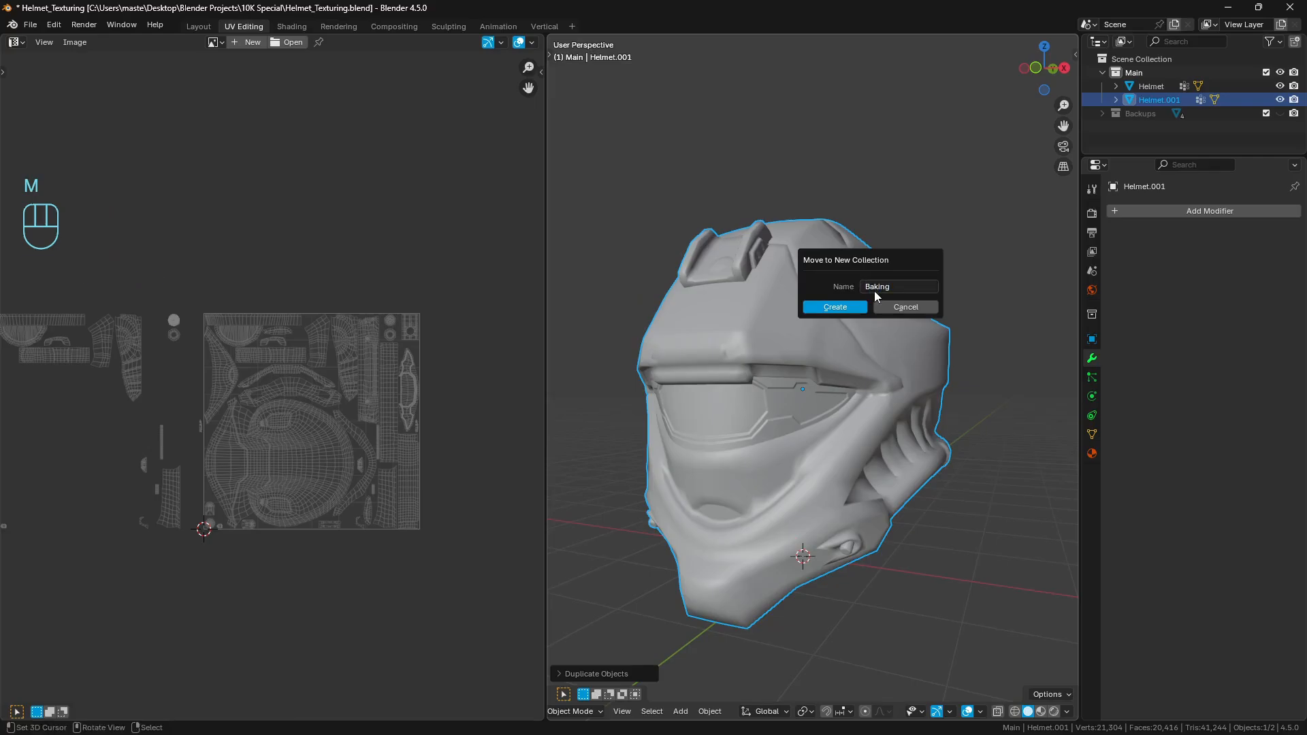
pyautogui.click(856, 307)
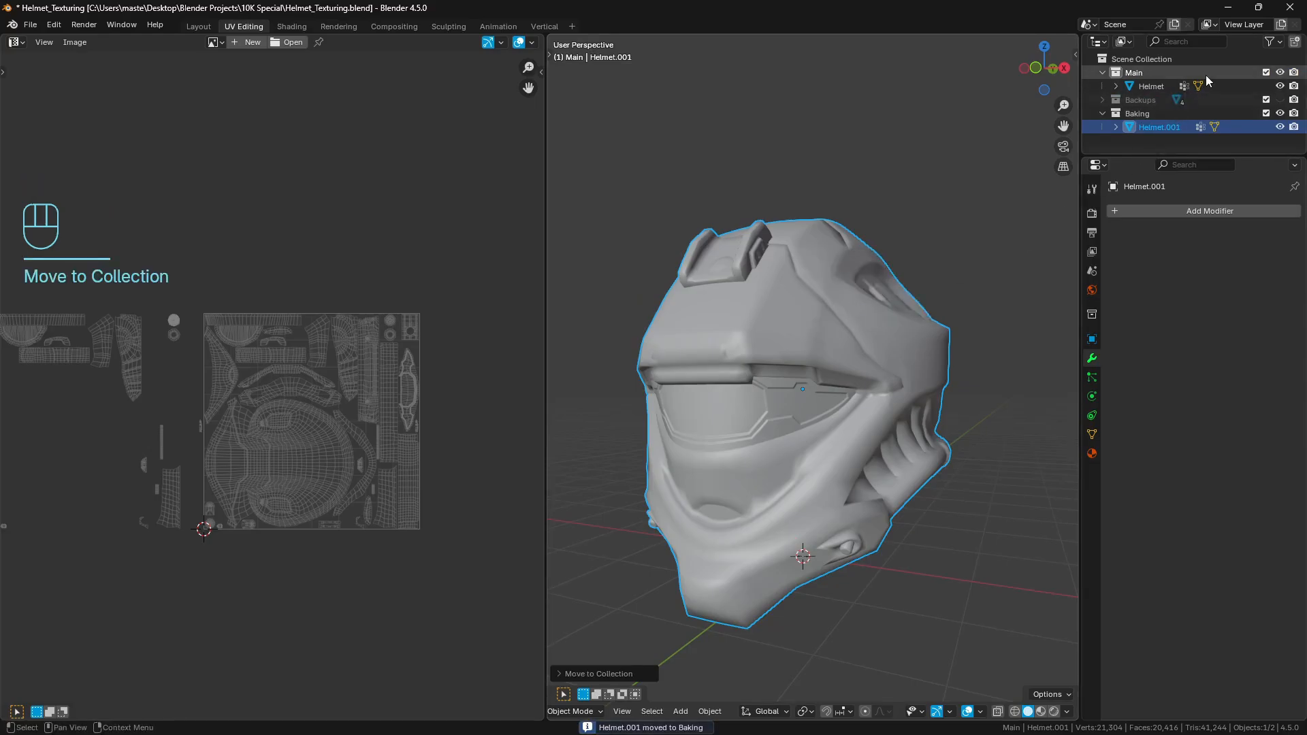
pyautogui.click(1140, 86)
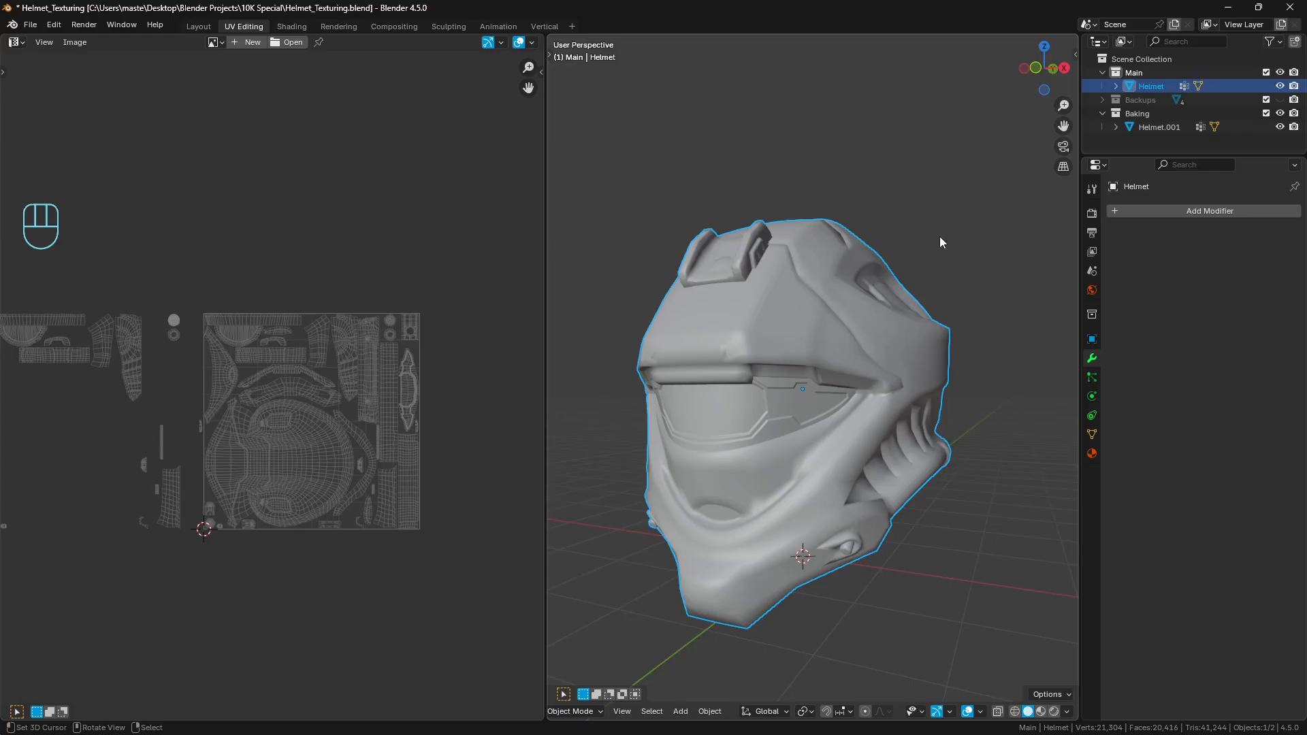
# Step: Exclude the Main collection from the view layer and rename the Helmet.001 copy as Helmet_LP
pyautogui.click(1268, 73)
pyautogui.click(1160, 114)
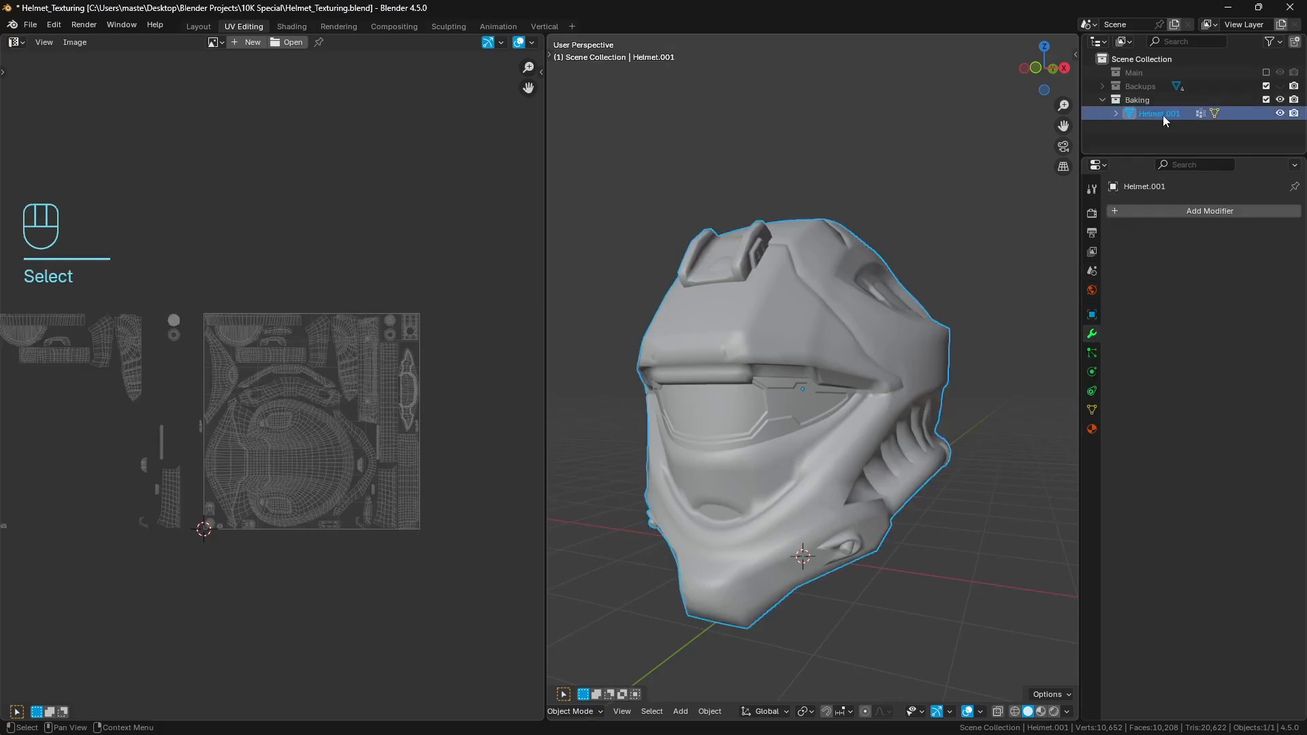
pyautogui.doubleClick(1172, 116)
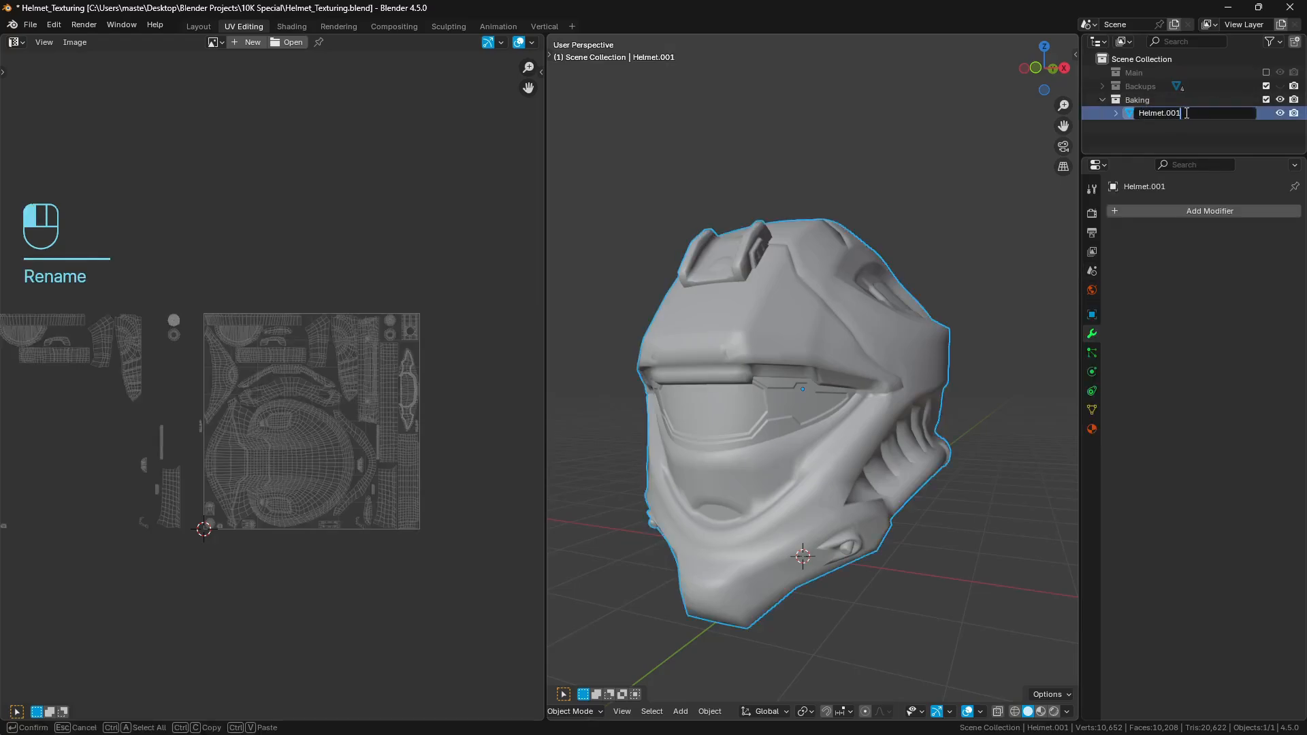
pyautogui.press('BackSpace')
pyautogui.press('BackSpace')
pyautogui.press('BackSpace')
pyautogui.press('BackSpace')
pyautogui.write('_LP')
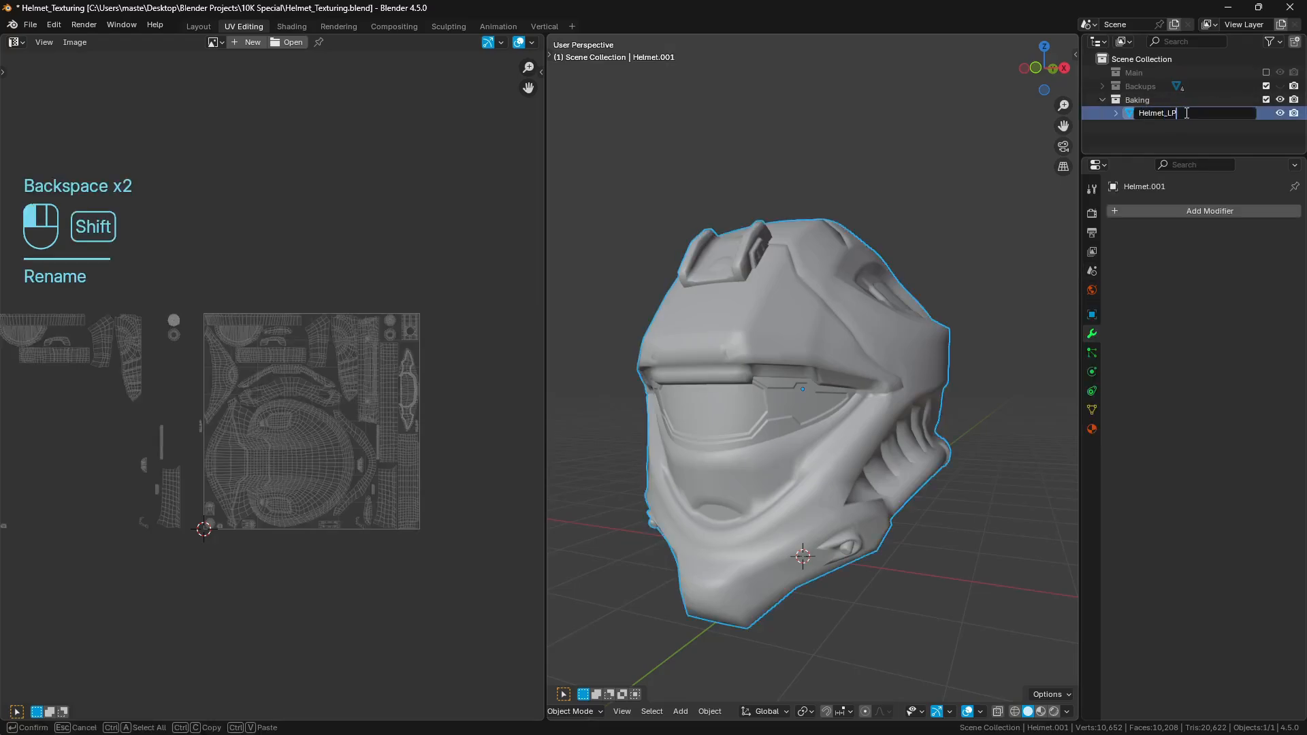
pyautogui.press('Return')
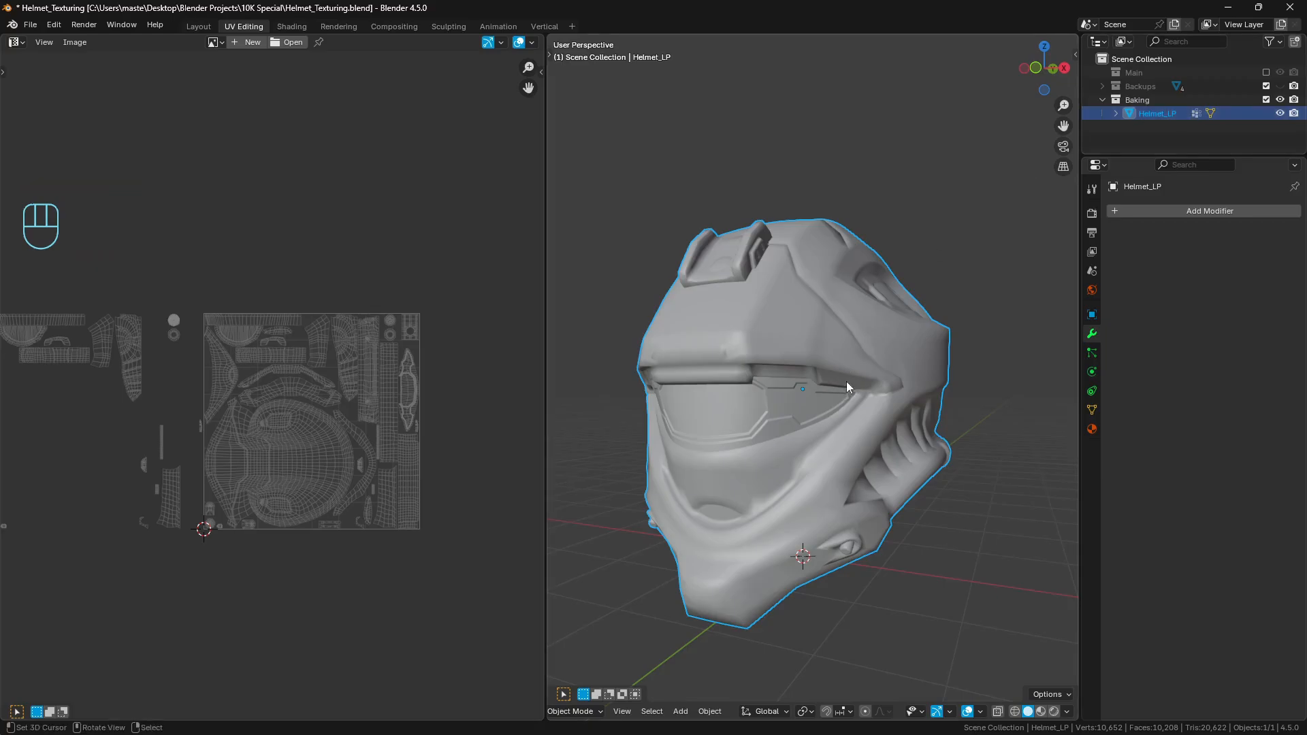
# Step: Enter Edit Mode on Helmet_LP and clear the mesh selection
pyautogui.moveTo(835, 361); pyautogui.dragTo(864, 320, button='middle')
pyautogui.scroll(-1, 864, 321)
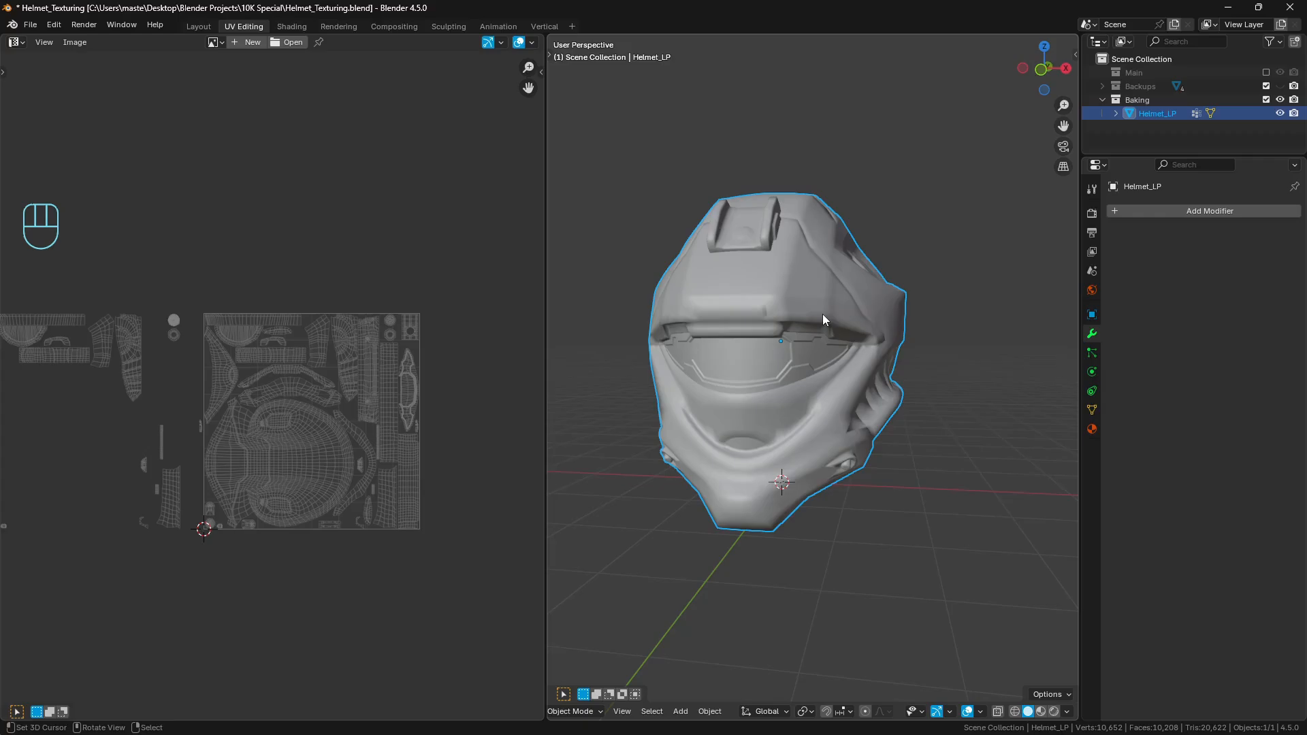
pyautogui.press('Tab')
pyautogui.press('a')
pyautogui.press('a')
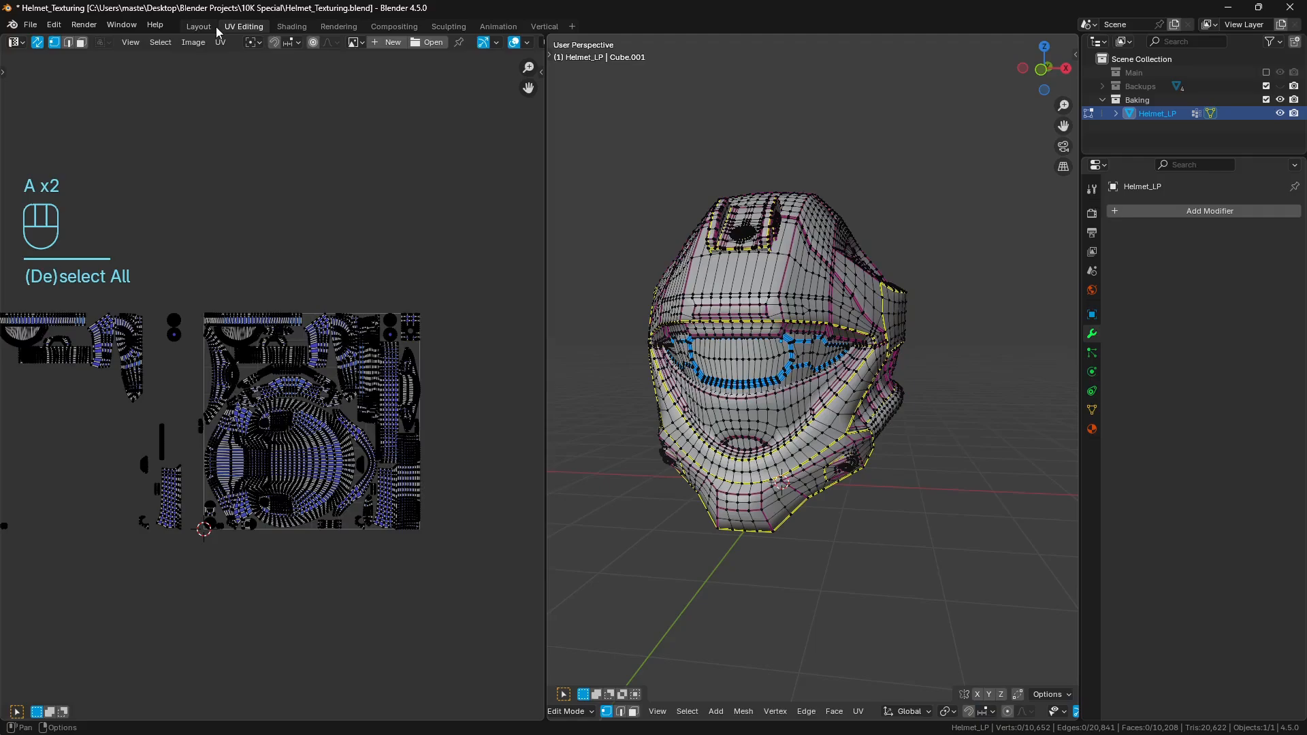
pyautogui.moveTo(378, 464); pyautogui.dragTo(426, 436, button='middle')
pyautogui.moveTo(619, 394); pyautogui.dragTo(748, 327, button='middle')
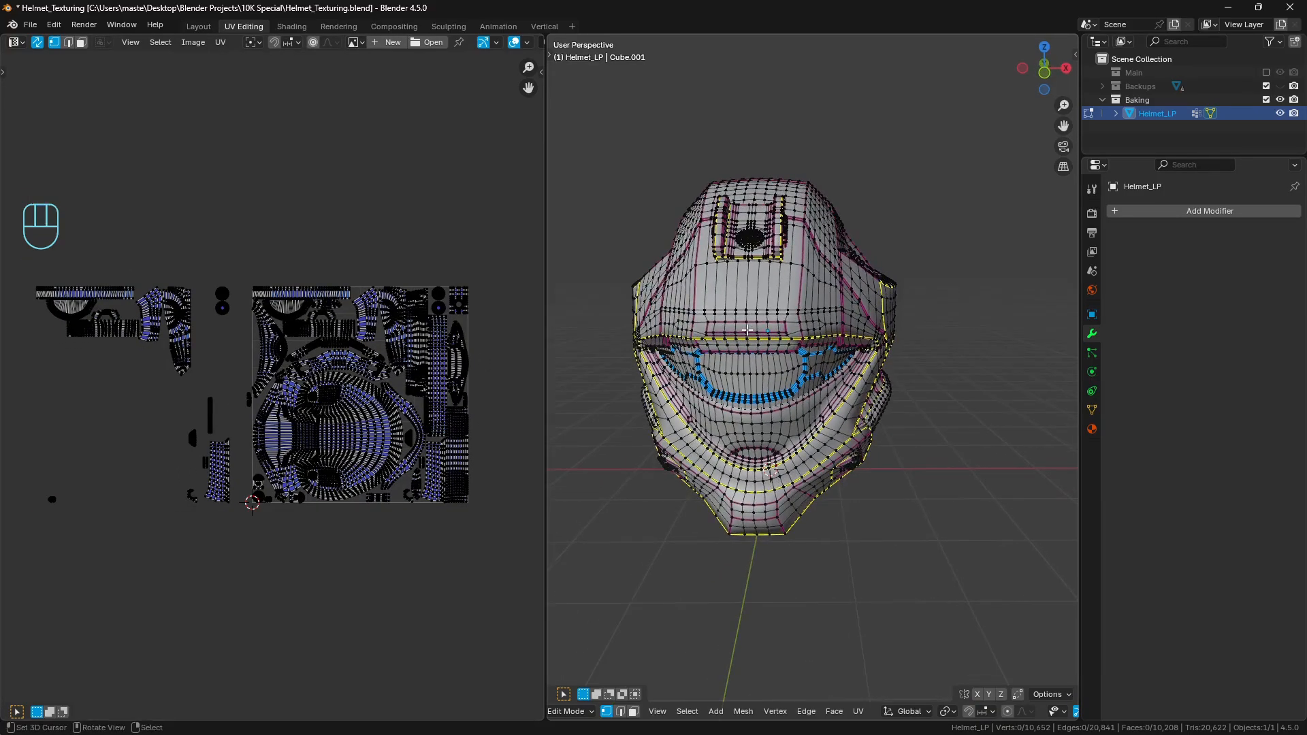
# Step: Select the helmet's whole main shell as linked geometry, delimited by Normal instead of Seam
pyautogui.press('l')
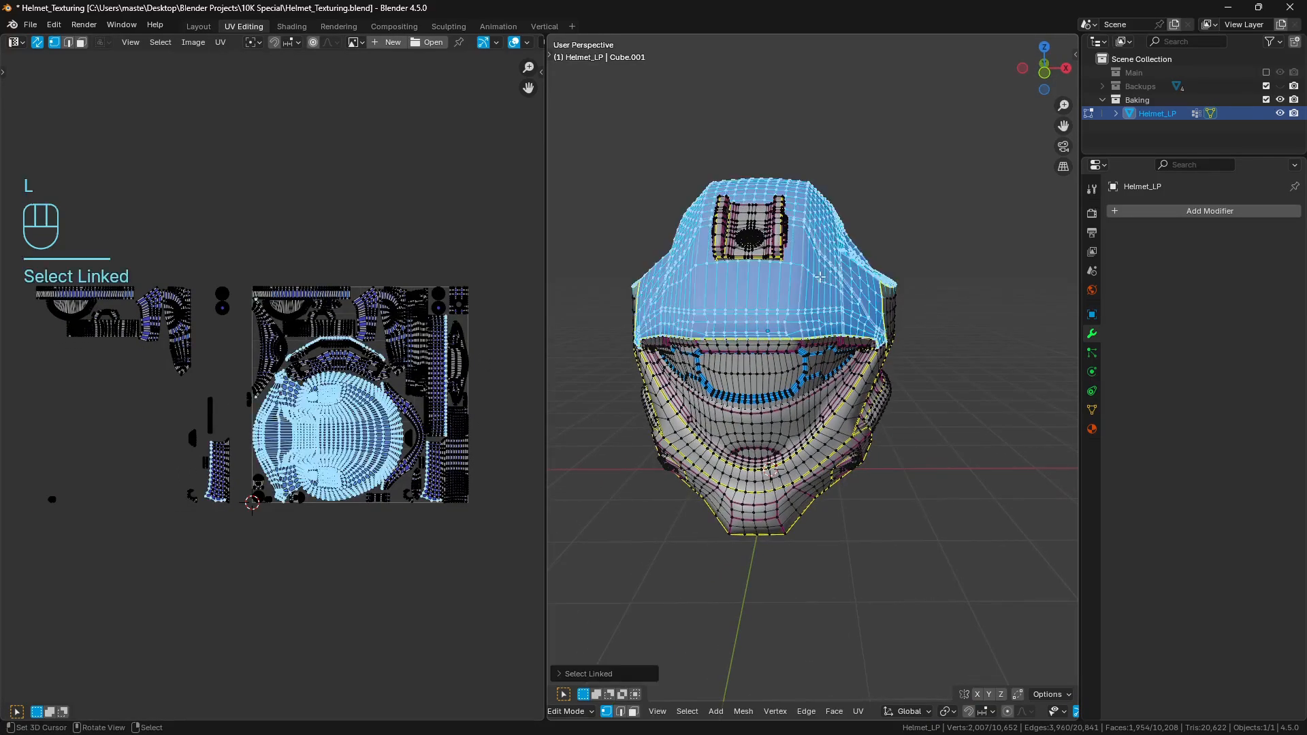
pyautogui.moveTo(741, 358); pyautogui.dragTo(715, 544, button='middle')
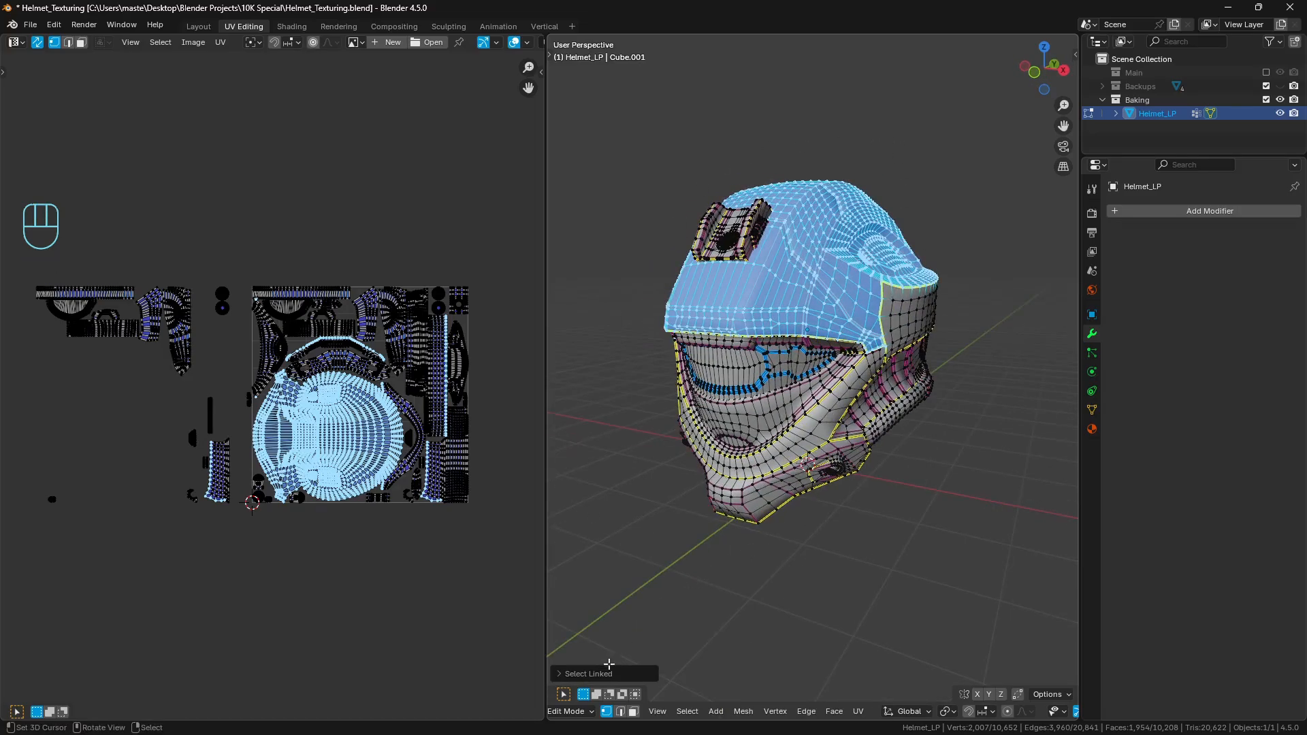
pyautogui.click(590, 674)
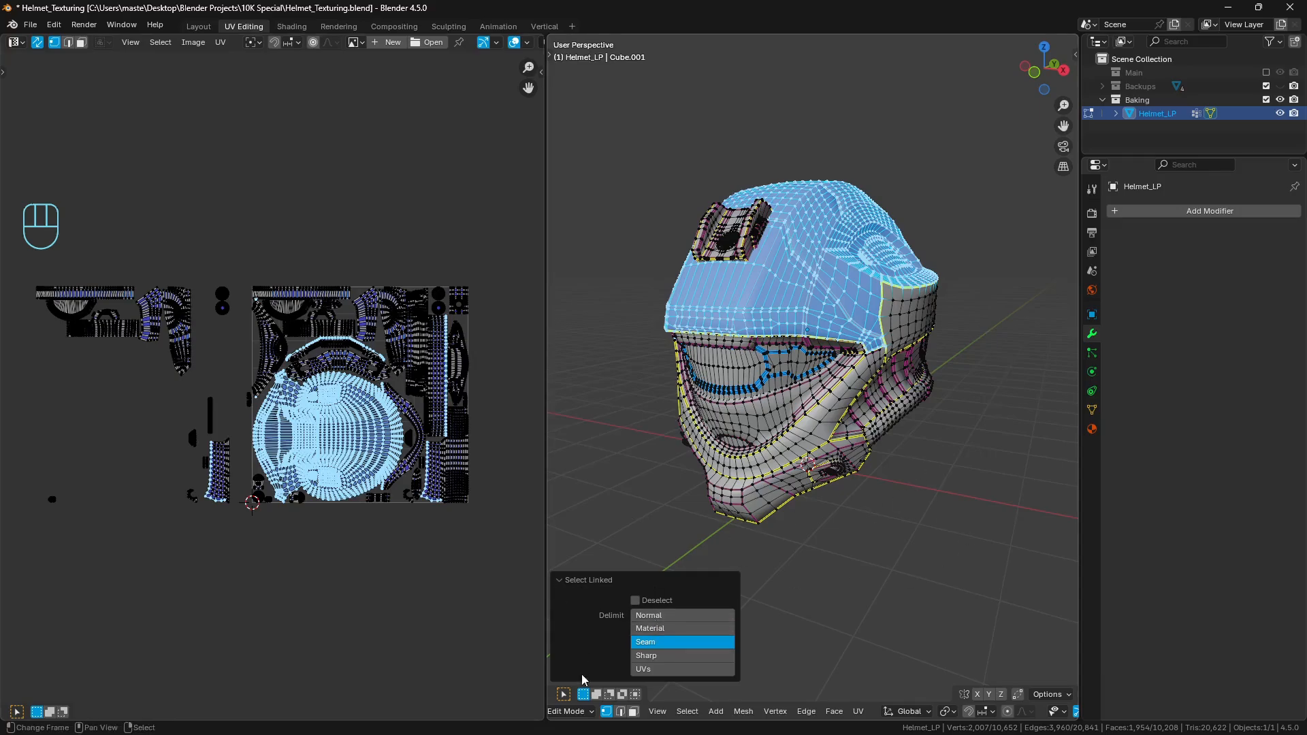
pyautogui.click(656, 615)
pyautogui.click(623, 582)
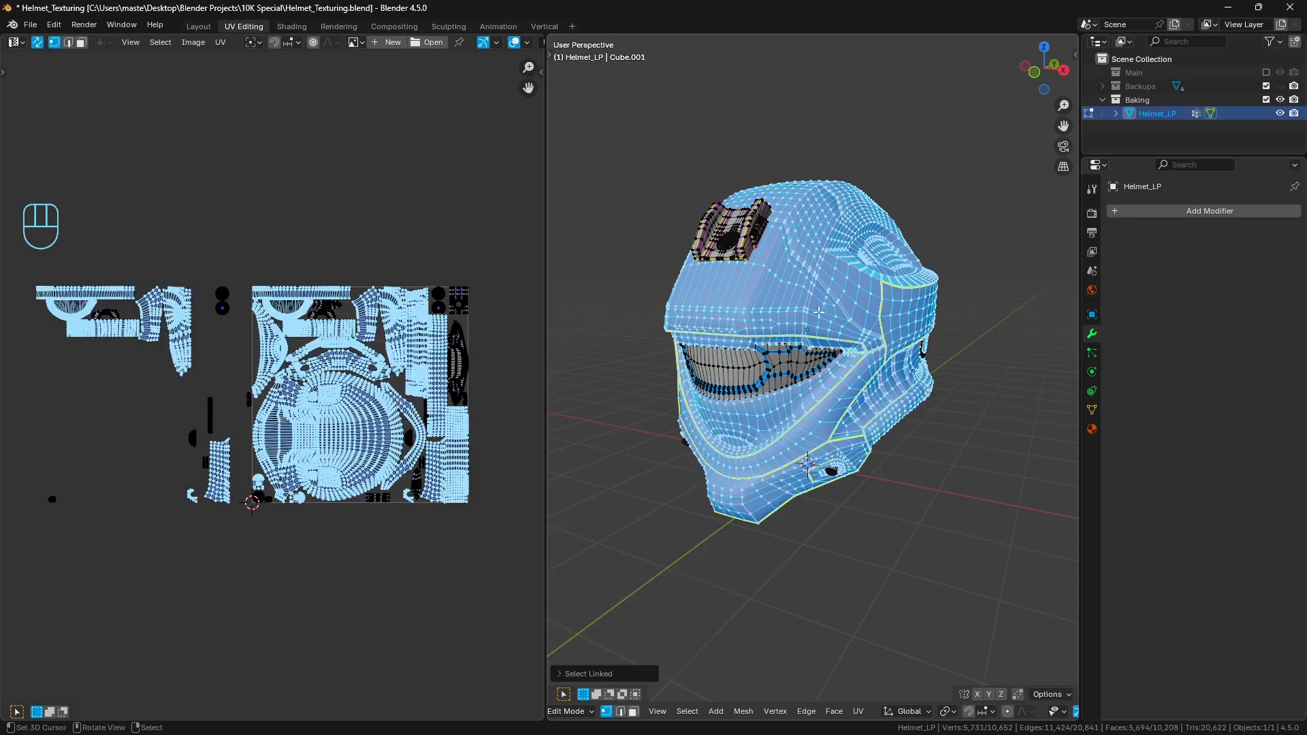
# Step: Enable the Move gizmo and move the selected shell along X, well clear of the visor and small parts
pyautogui.scroll(-2, 852, 424)
pyautogui.scroll(-5, 1006, 711)
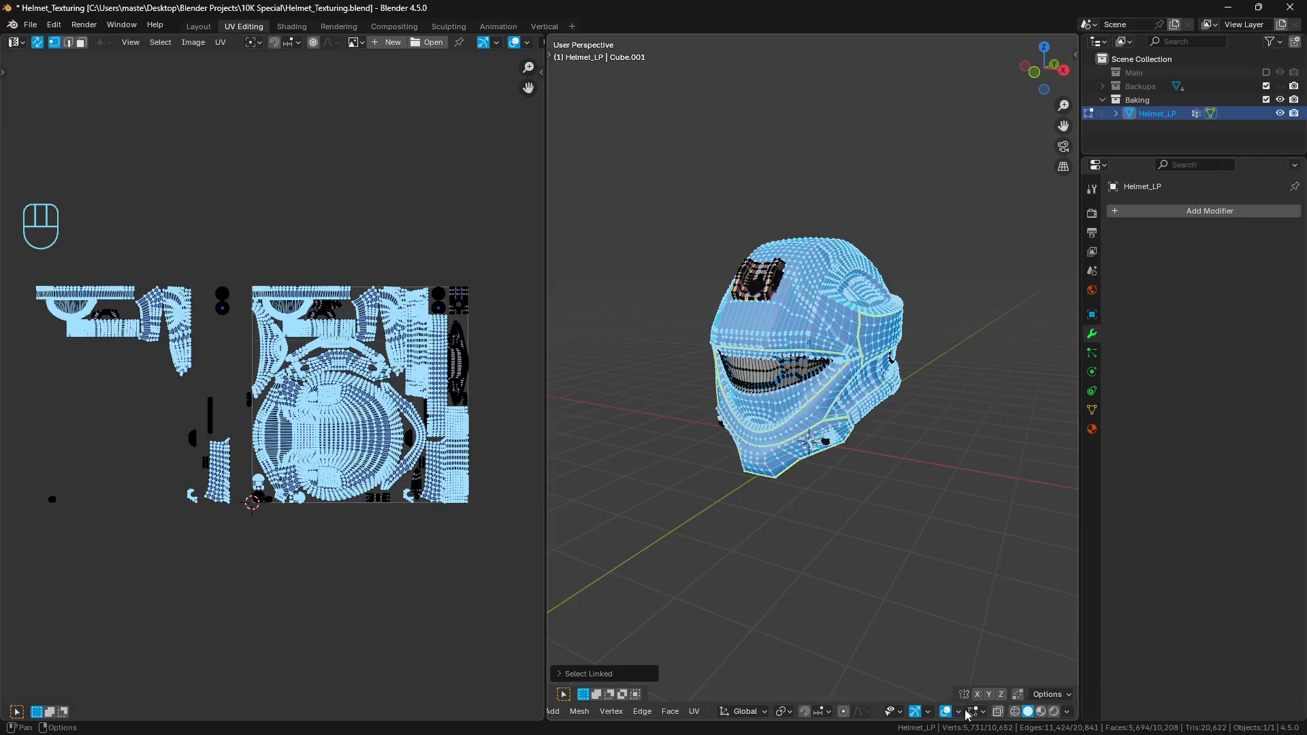
pyautogui.click(929, 711)
pyautogui.click(878, 510)
pyautogui.moveTo(939, 421); pyautogui.dragTo(857, 364, button='middle')
pyautogui.moveTo(807, 332); pyautogui.dragTo(1069, 349)
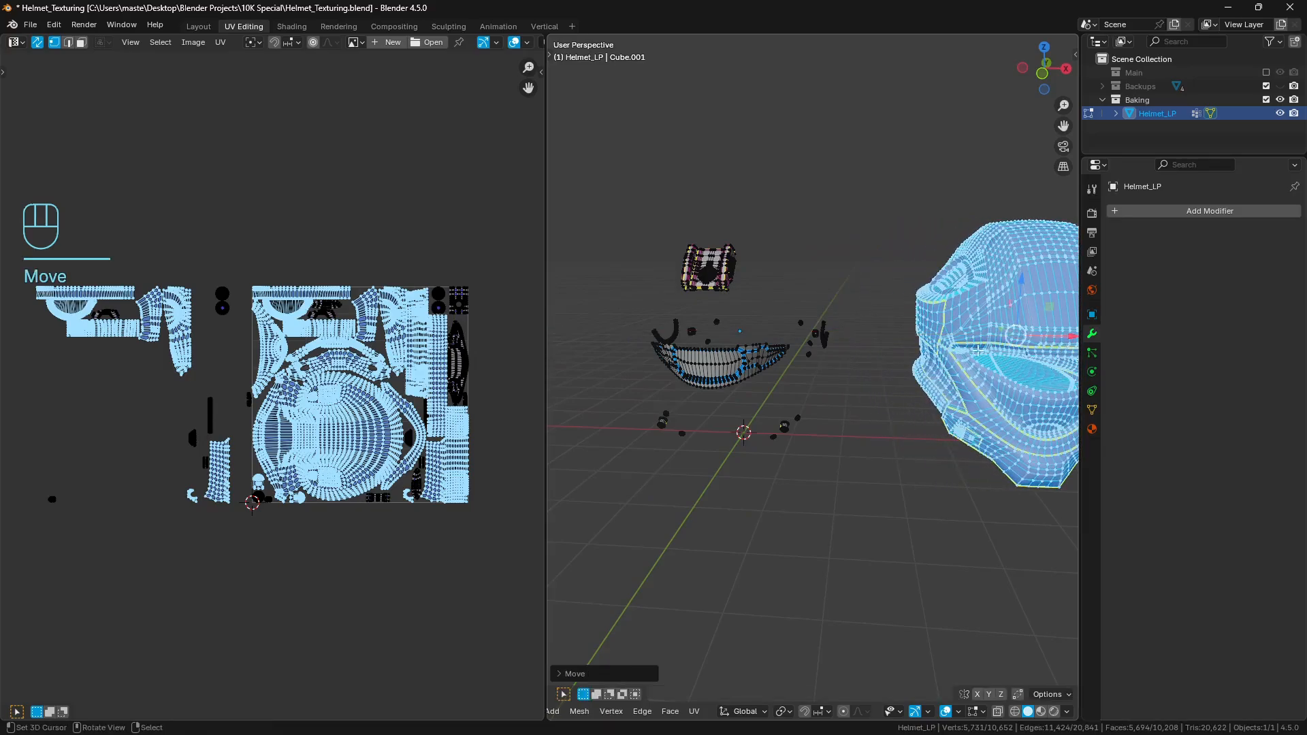
pyautogui.moveTo(691, 420); pyautogui.dragTo(947, 428, button='middle')
# Step: Clear the mesh selection, check the separated parts, leave Edit Mode and deselect the object
pyautogui.press('a')
pyautogui.press('a')
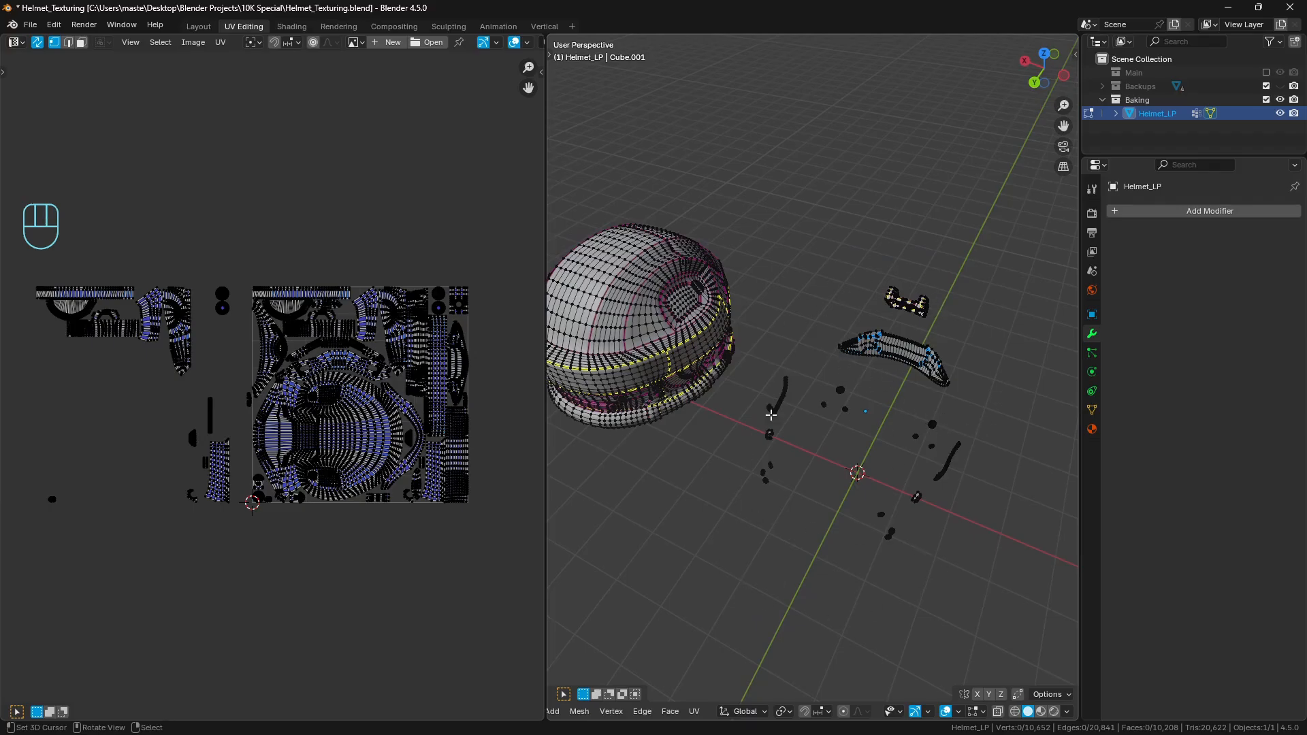
pyautogui.moveTo(921, 454); pyautogui.dragTo(930, 429, button='middle')
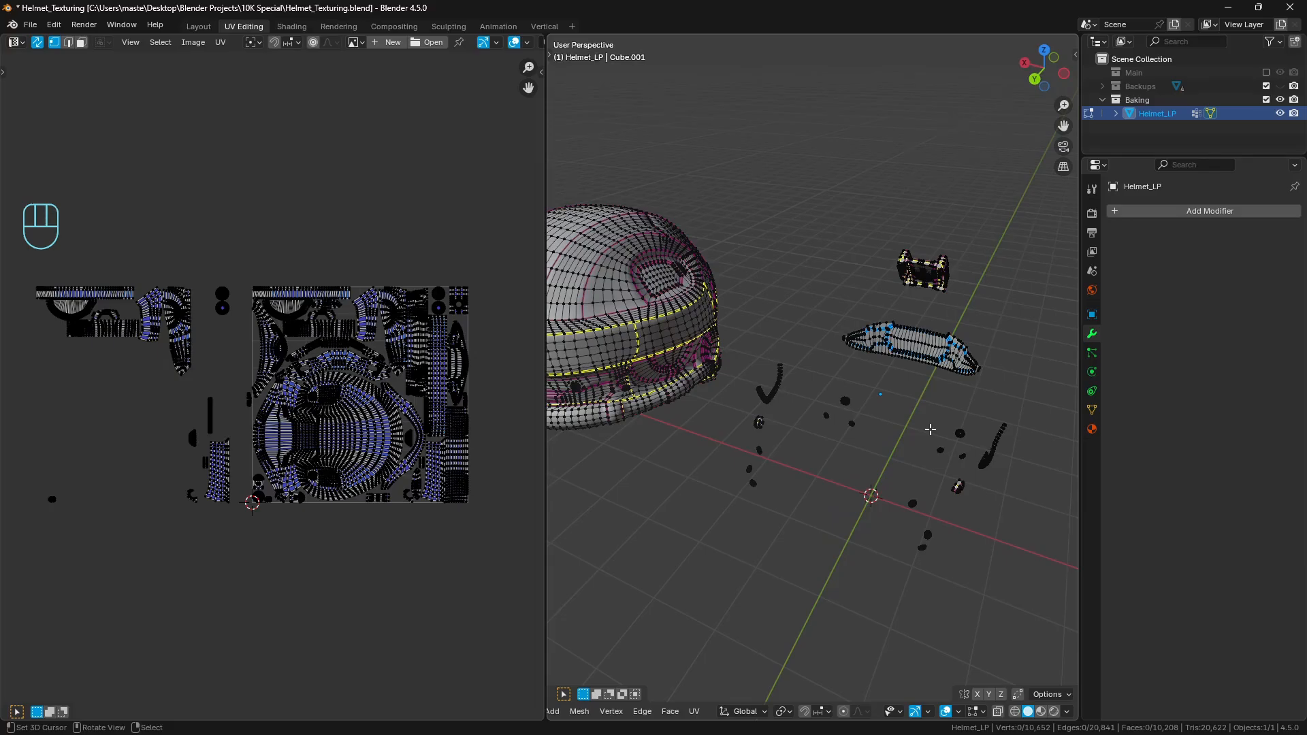
pyautogui.moveTo(930, 430); pyautogui.dragTo(701, 375, button='middle')
pyautogui.press('Tab')
pyautogui.press('a')
pyautogui.press('a')
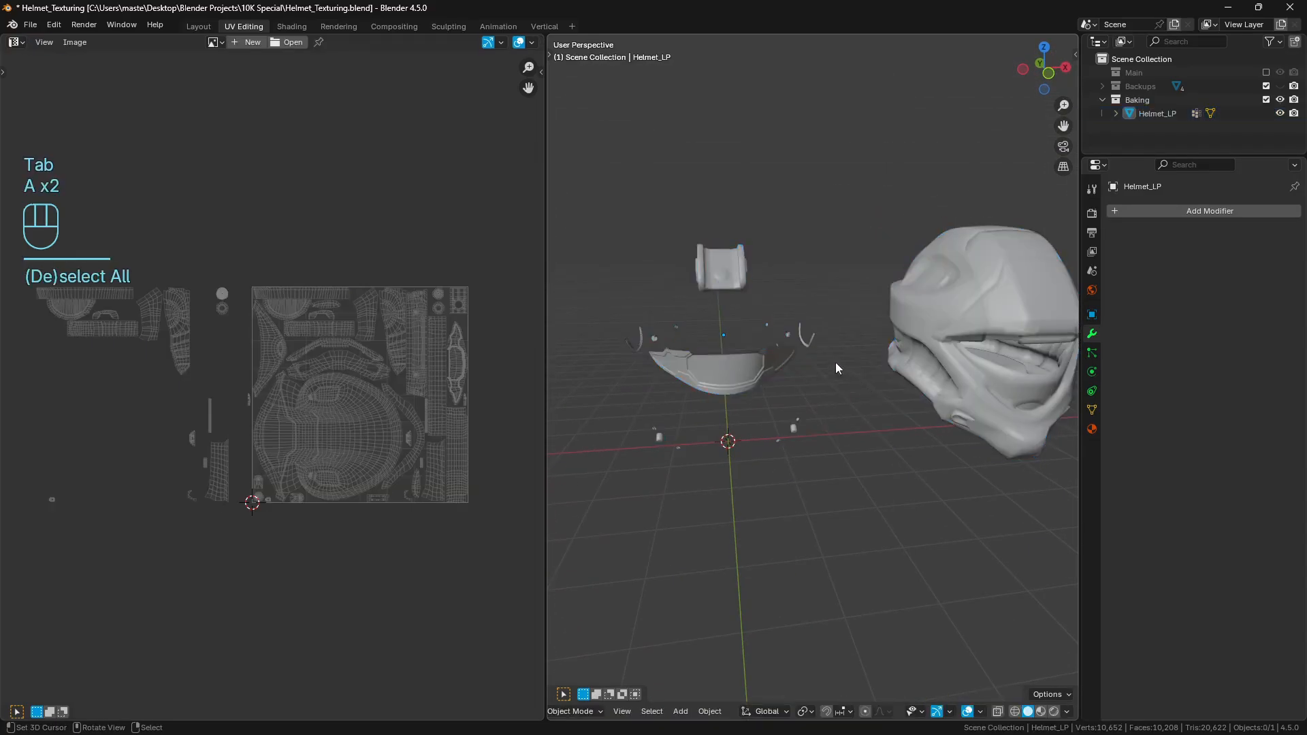
pyautogui.moveTo(835, 362); pyautogui.dragTo(819, 348, button='middle')
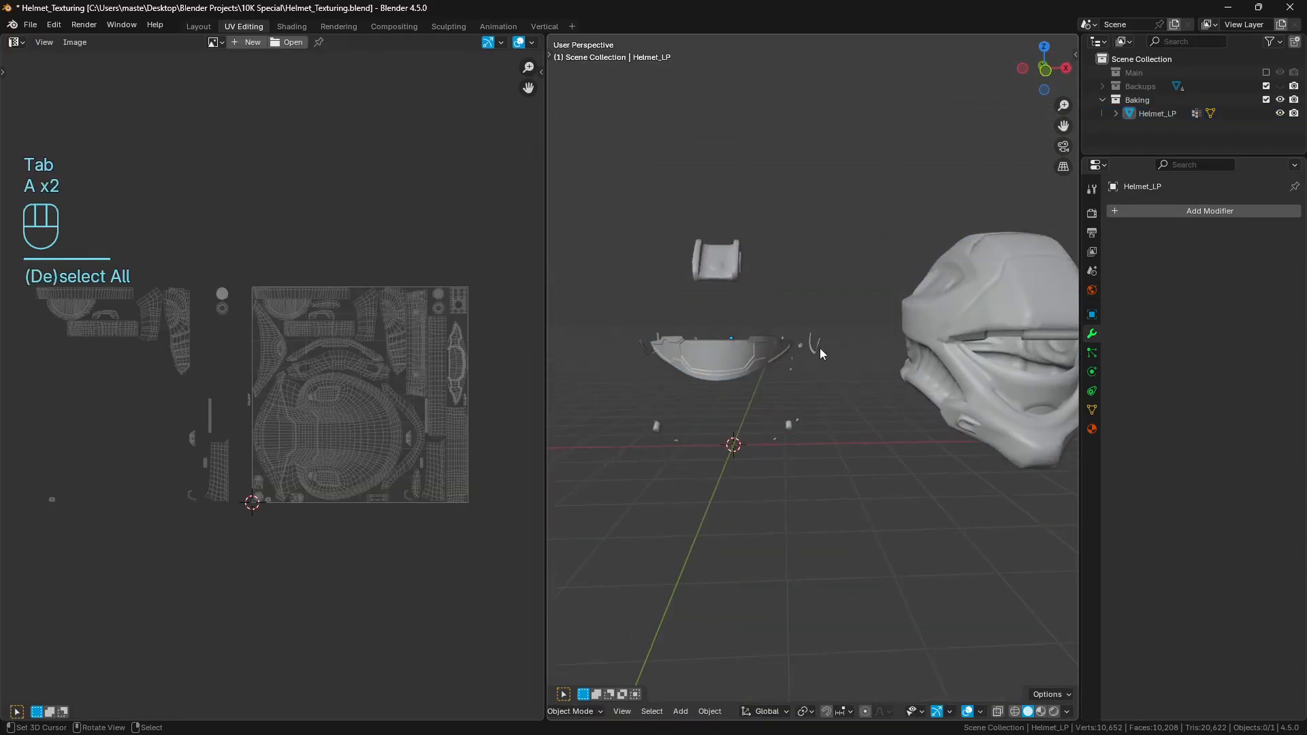
pyautogui.click(764, 341)
pyautogui.press('KP_Decimal')
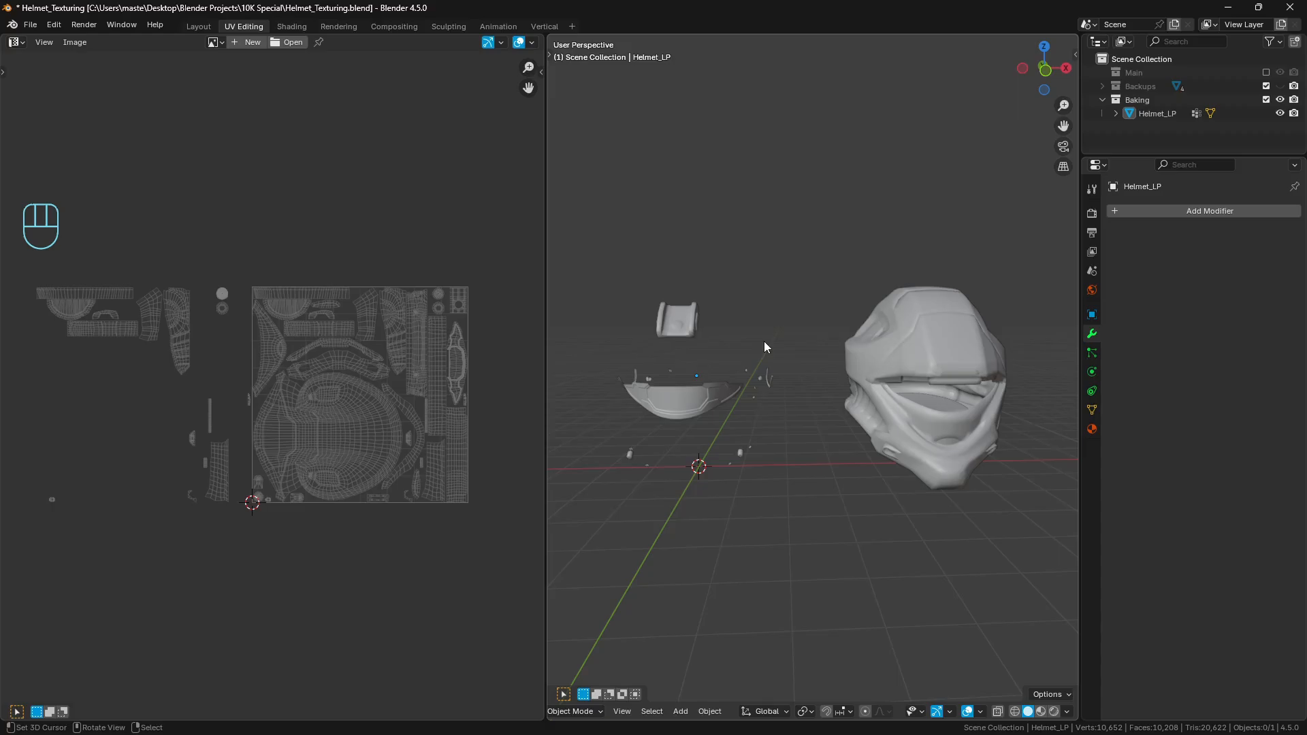
# Step: Select Helmet_LP and duplicate it in place
pyautogui.click(874, 332)
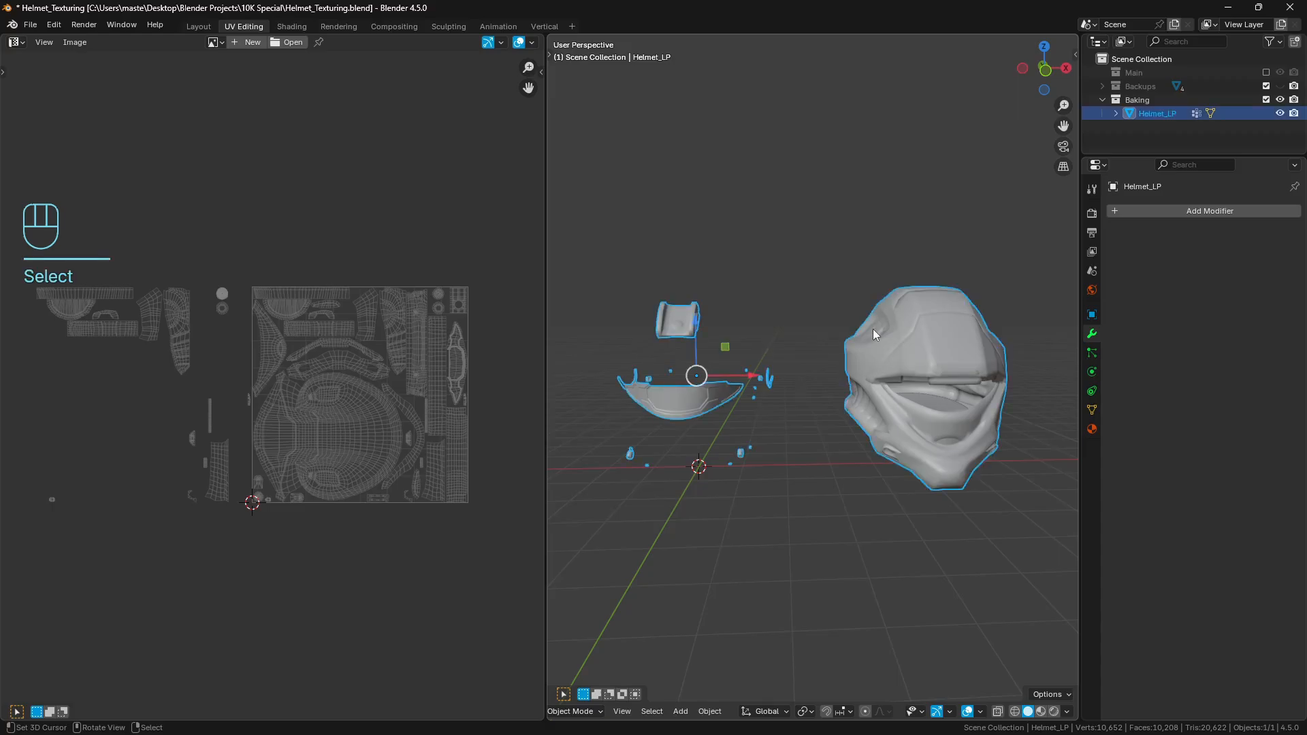
pyautogui.hotkey('shift', 'd')
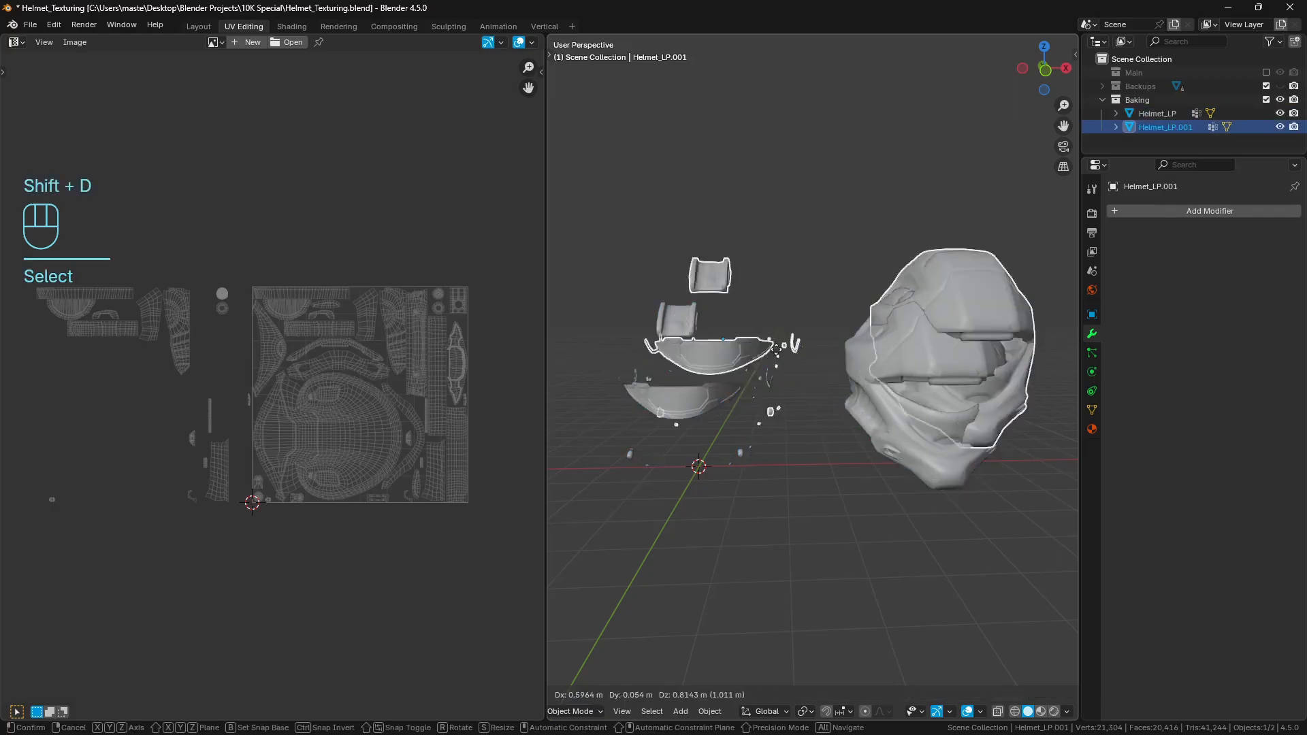
pyautogui.rightClick(1010, 177)
# Step: Rename the duplicated helmet object as Helmet_HP
pyautogui.doubleClick(1165, 128)
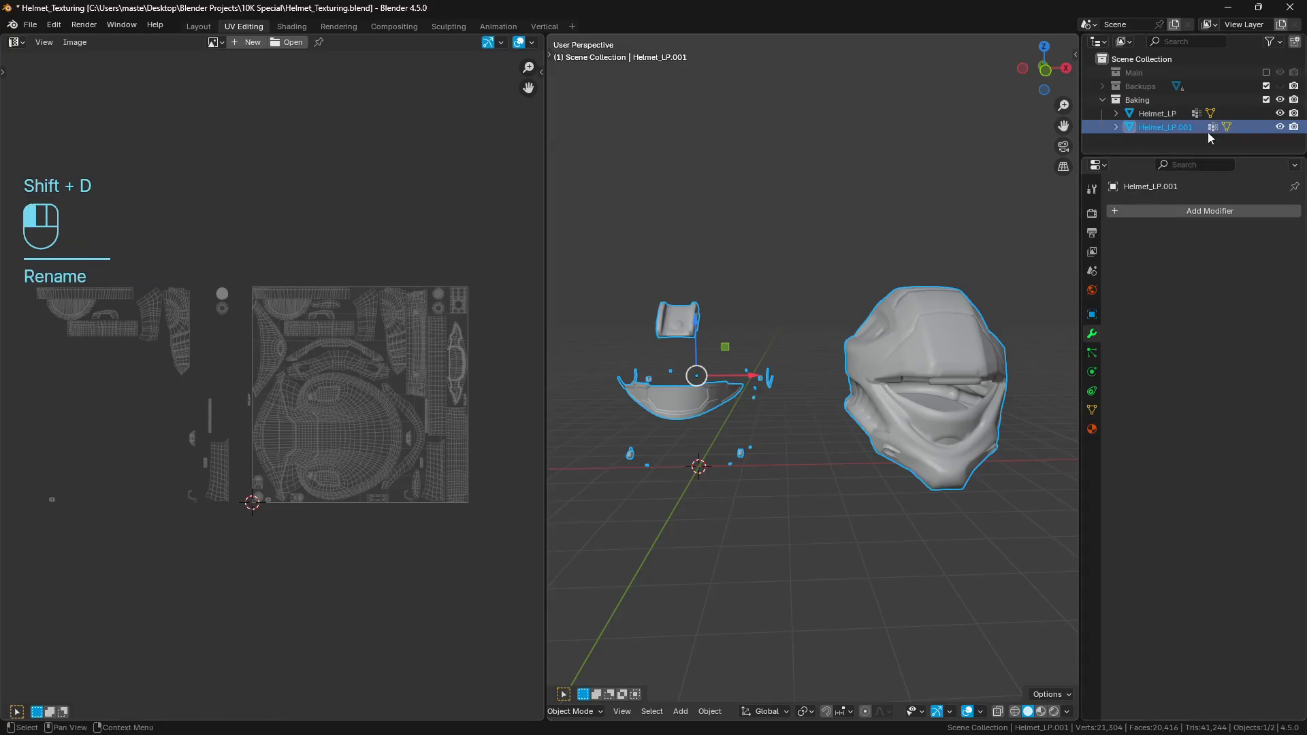
pyautogui.doubleClick(1210, 130)
pyautogui.click(1204, 128)
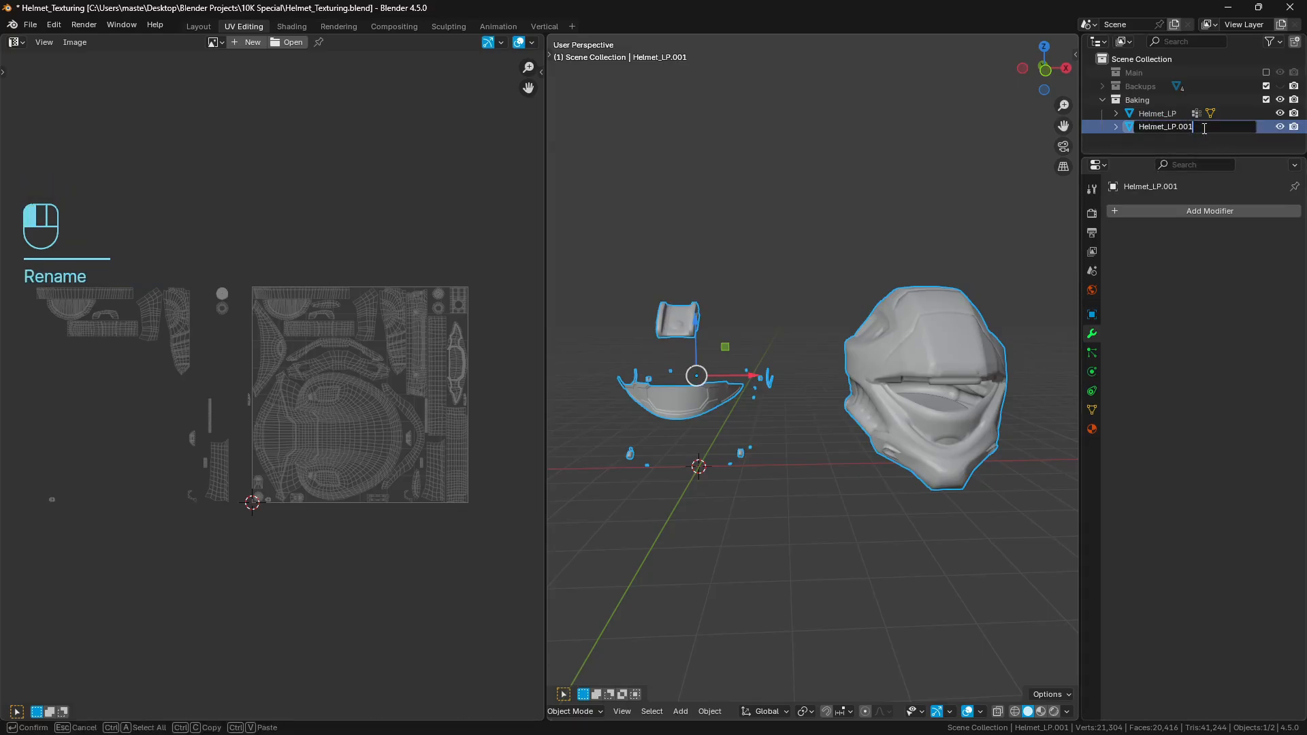
pyautogui.press('BackSpace')
pyautogui.press('BackSpace')
pyautogui.press('BackSpace')
pyautogui.press('BackSpace')
pyautogui.press('BackSpace')
pyautogui.press('BackSpace')
pyautogui.write('HP')
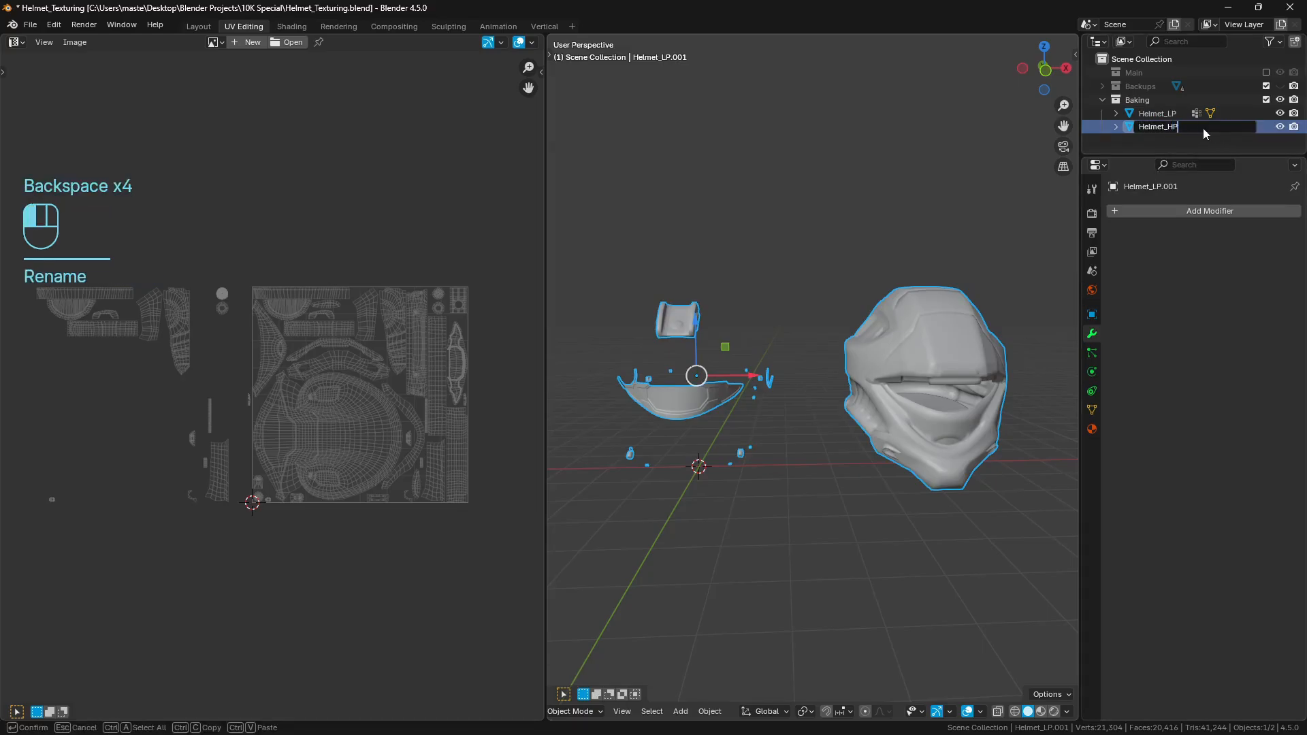
pyautogui.press('Return')
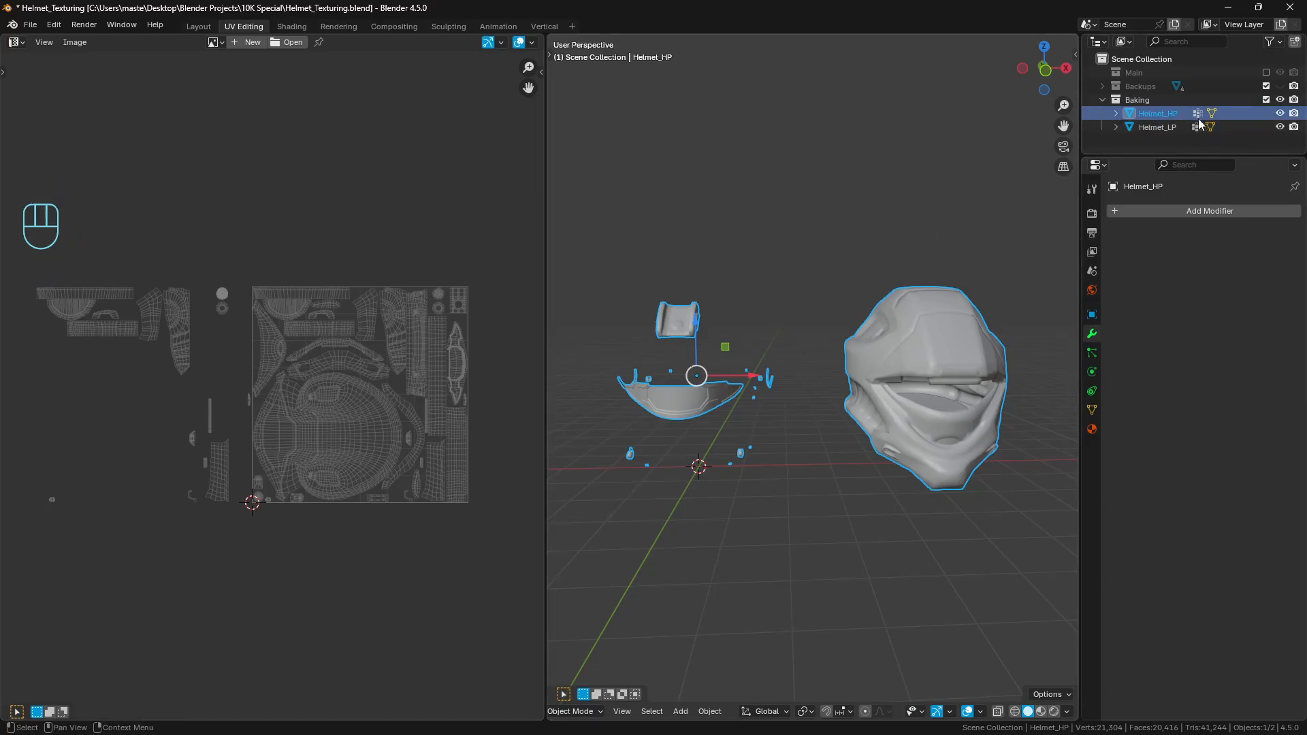
# Step: Add a Subdivision Surface modifier to Helmet_HP with the viewport and render levels at 4
pyautogui.click(1164, 211)
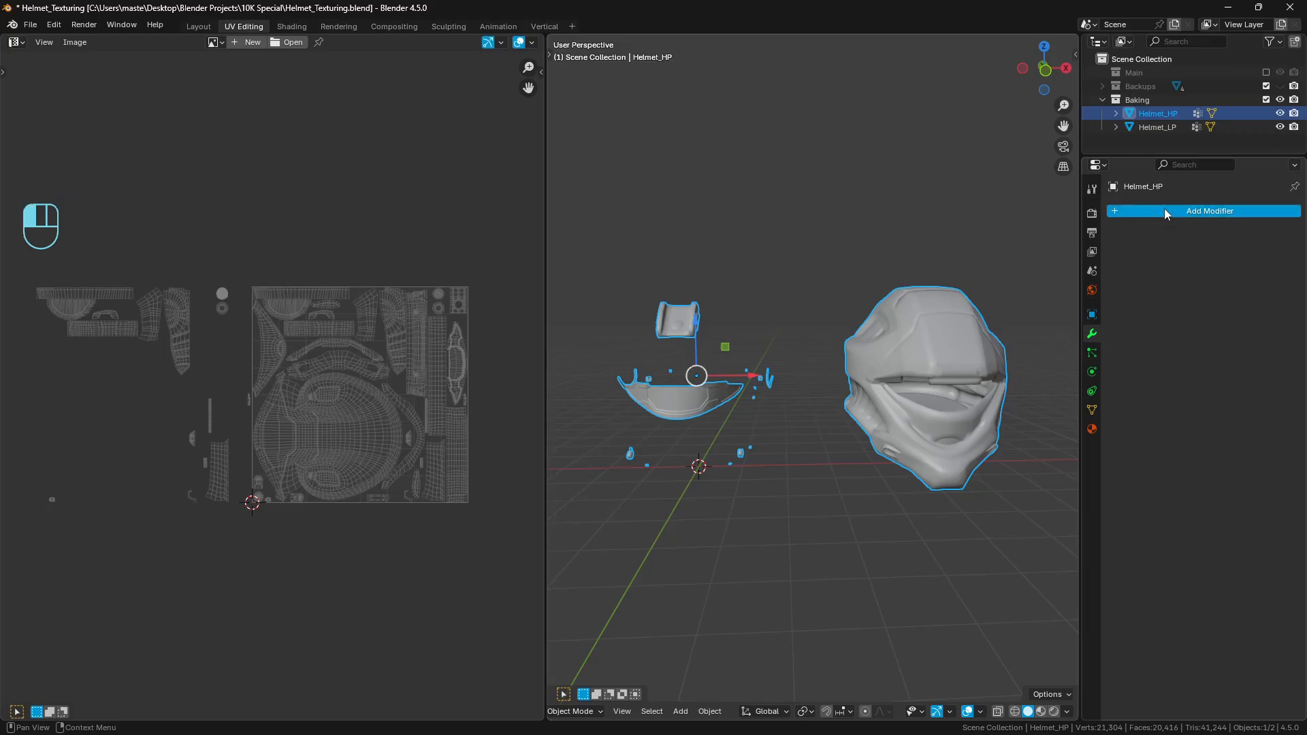
pyautogui.click(1164, 209)
pyautogui.write('sub')
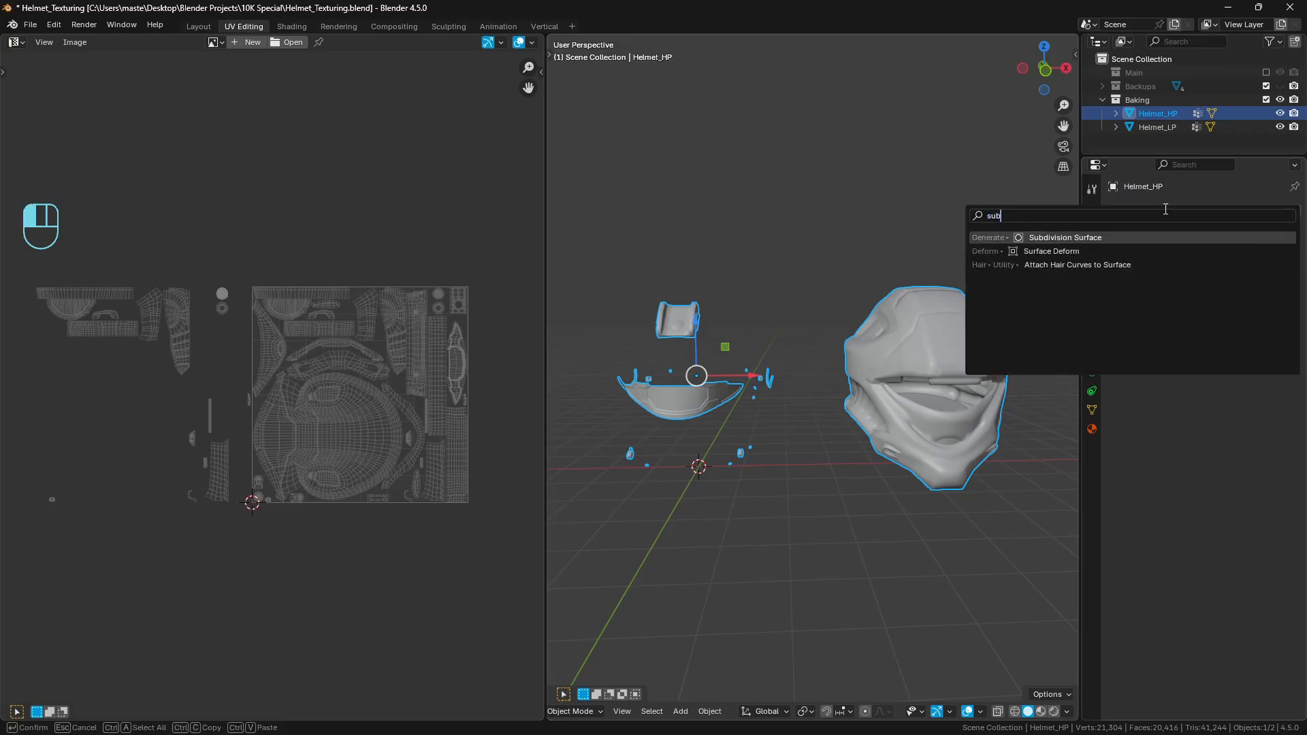
pyautogui.press('Return')
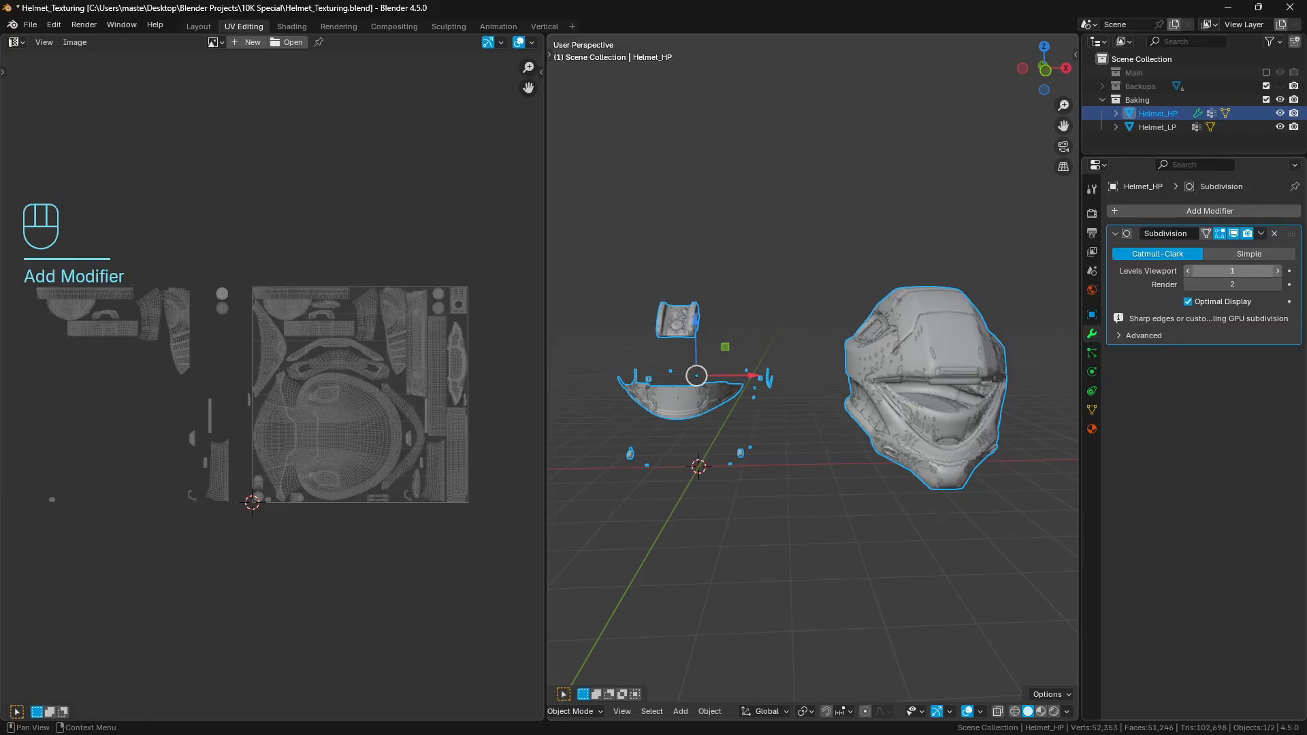
pyautogui.click(1240, 276)
pyautogui.write('4')
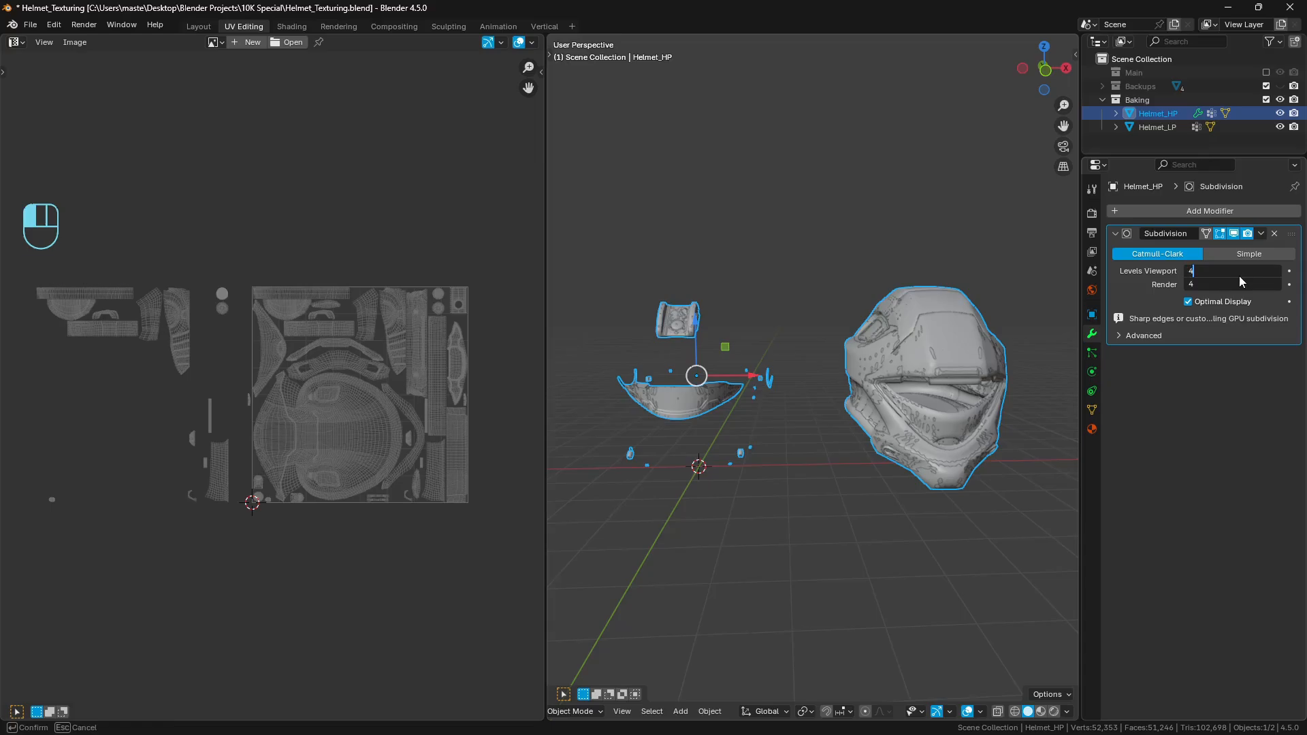
pyautogui.press('Return')
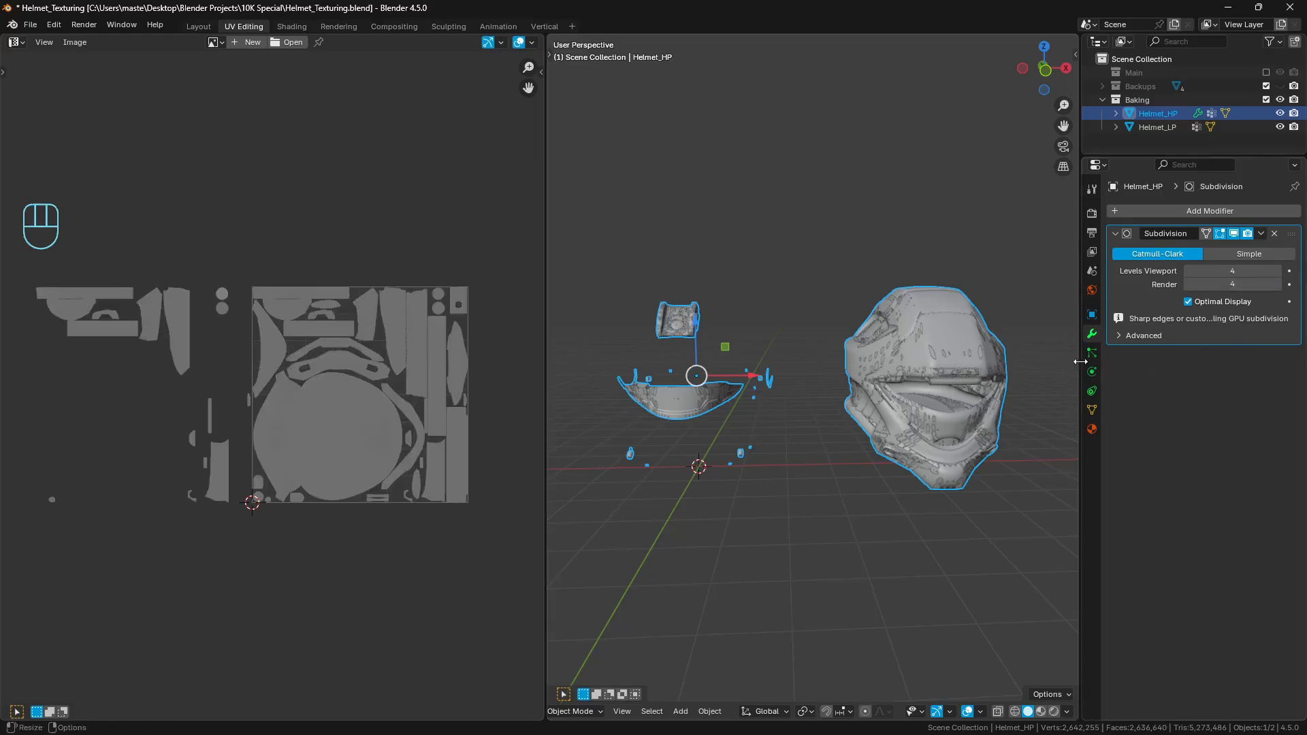
# Step: Widen the properties area and clear the custom split normals data from Helmet_HP's mesh
pyautogui.moveTo(1082, 360); pyautogui.dragTo(985, 358)
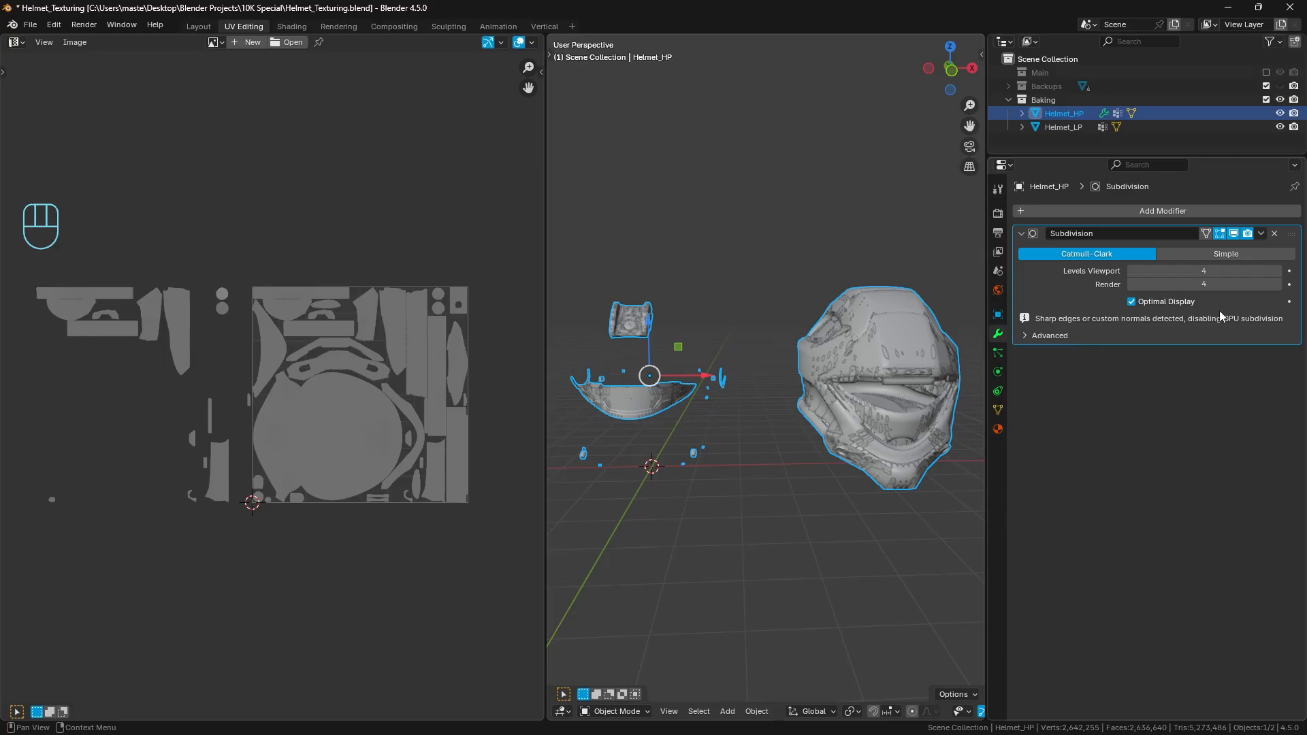
pyautogui.click(1000, 407)
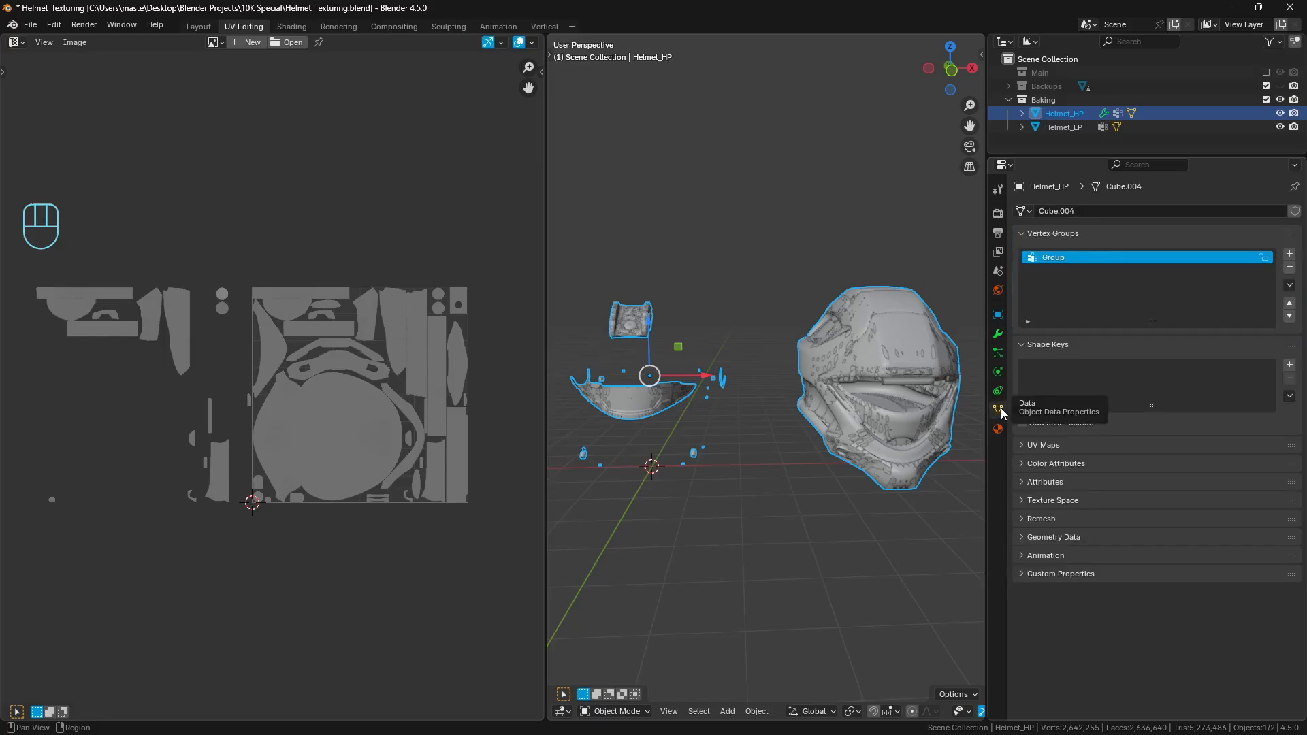
pyautogui.click(1042, 537)
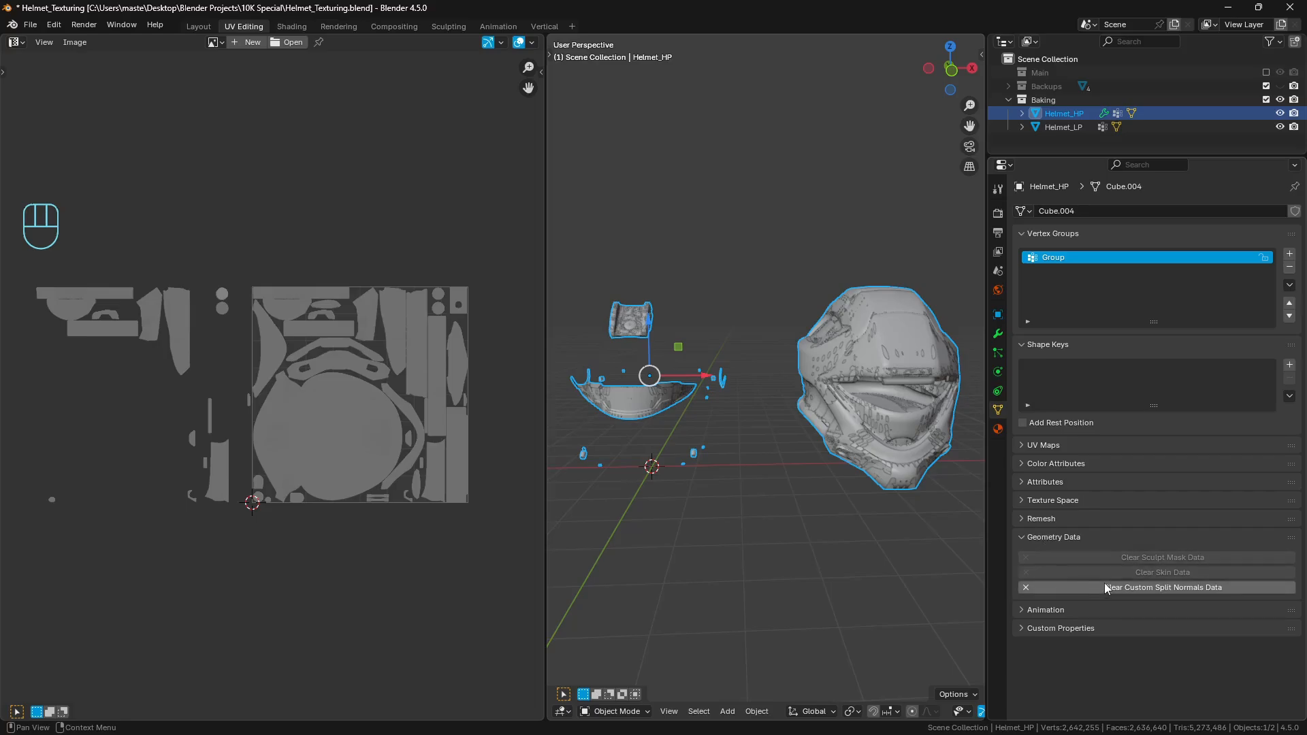
pyautogui.click(1127, 587)
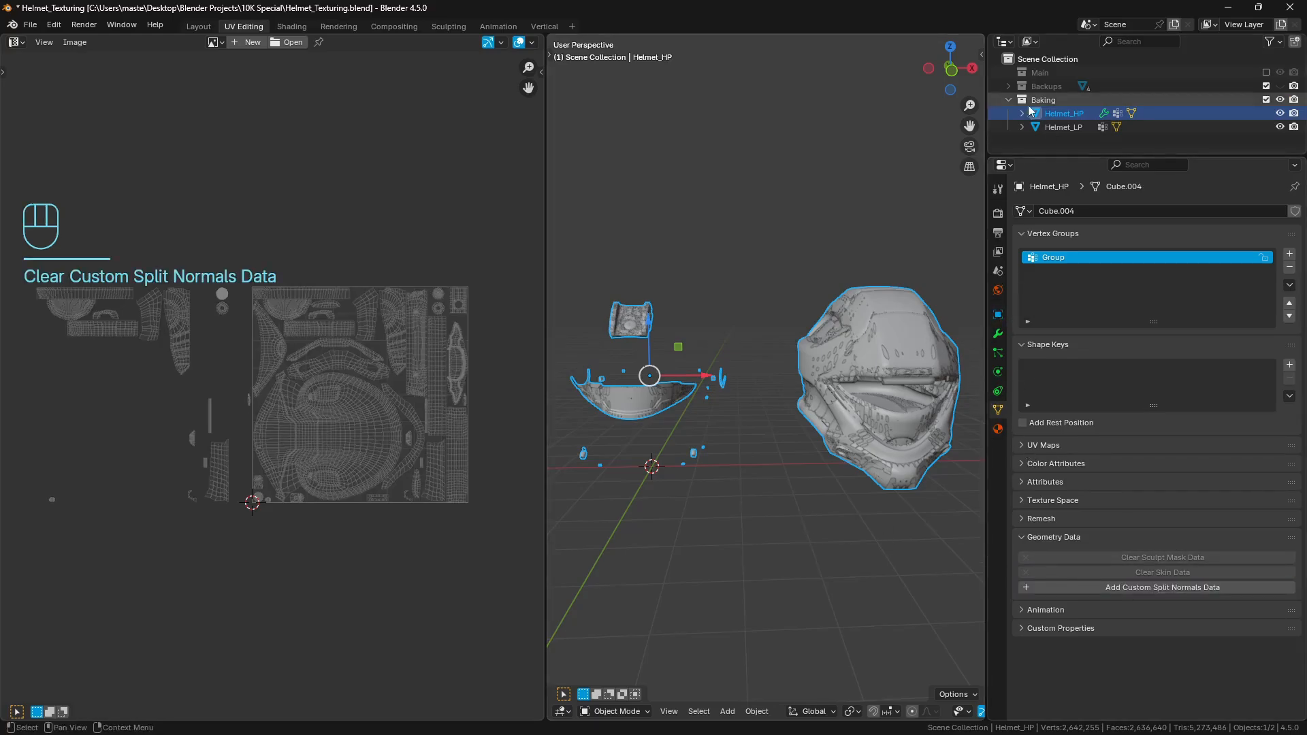
# Step: Show Helmet_HP's modifier settings and hide Helmet_LP in the viewport
pyautogui.moveTo(917, 331); pyautogui.dragTo(791, 373, button='middle')
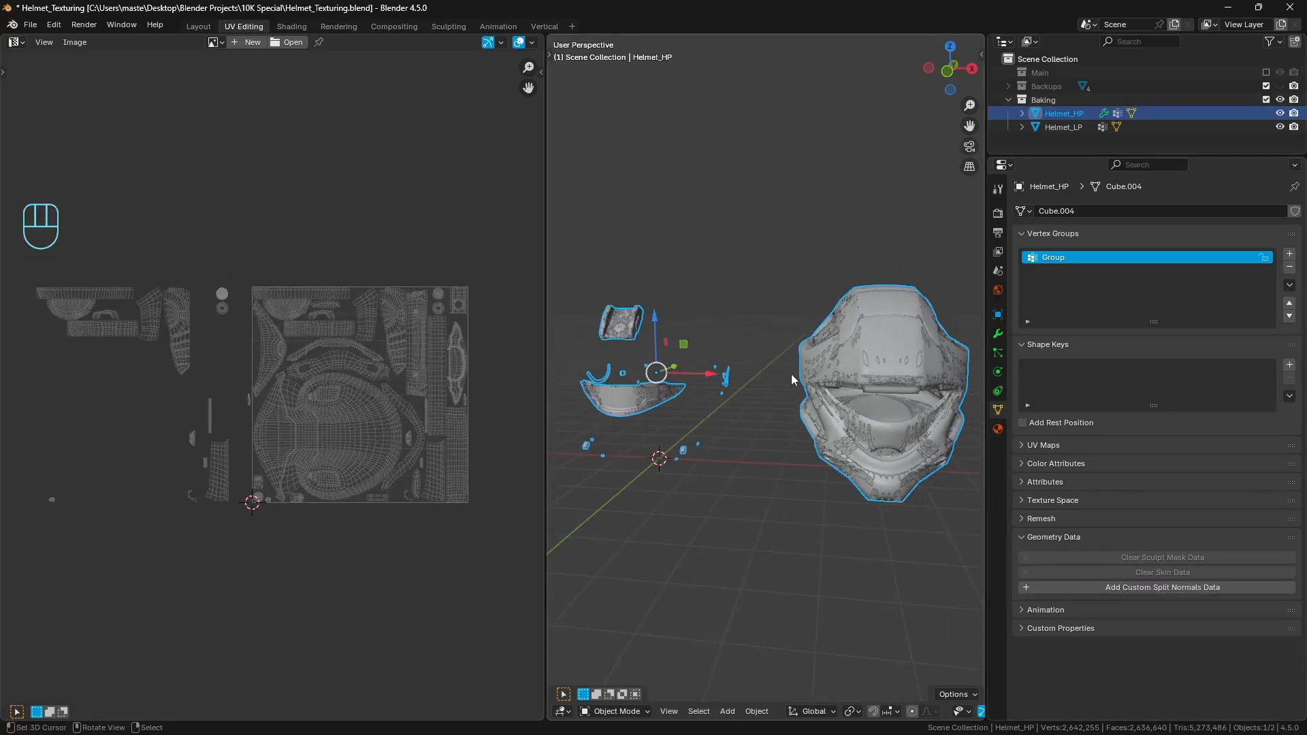
pyautogui.click(997, 334)
pyautogui.click(1280, 127)
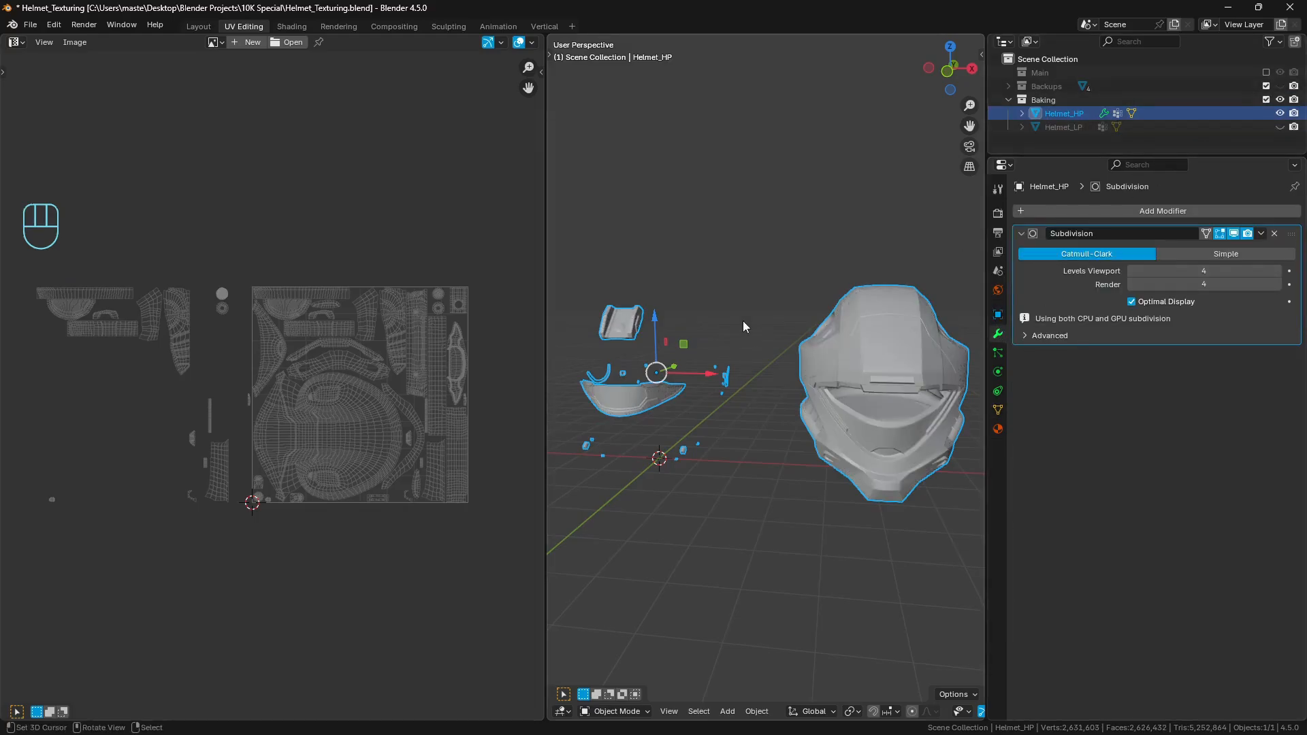
# Step: Separate the curved visor-shaped piece in front of the helmet from Helmet_HP into its own object
pyautogui.moveTo(742, 320); pyautogui.dragTo(775, 280, button='middle')
pyautogui.scroll(4, 867, 312)
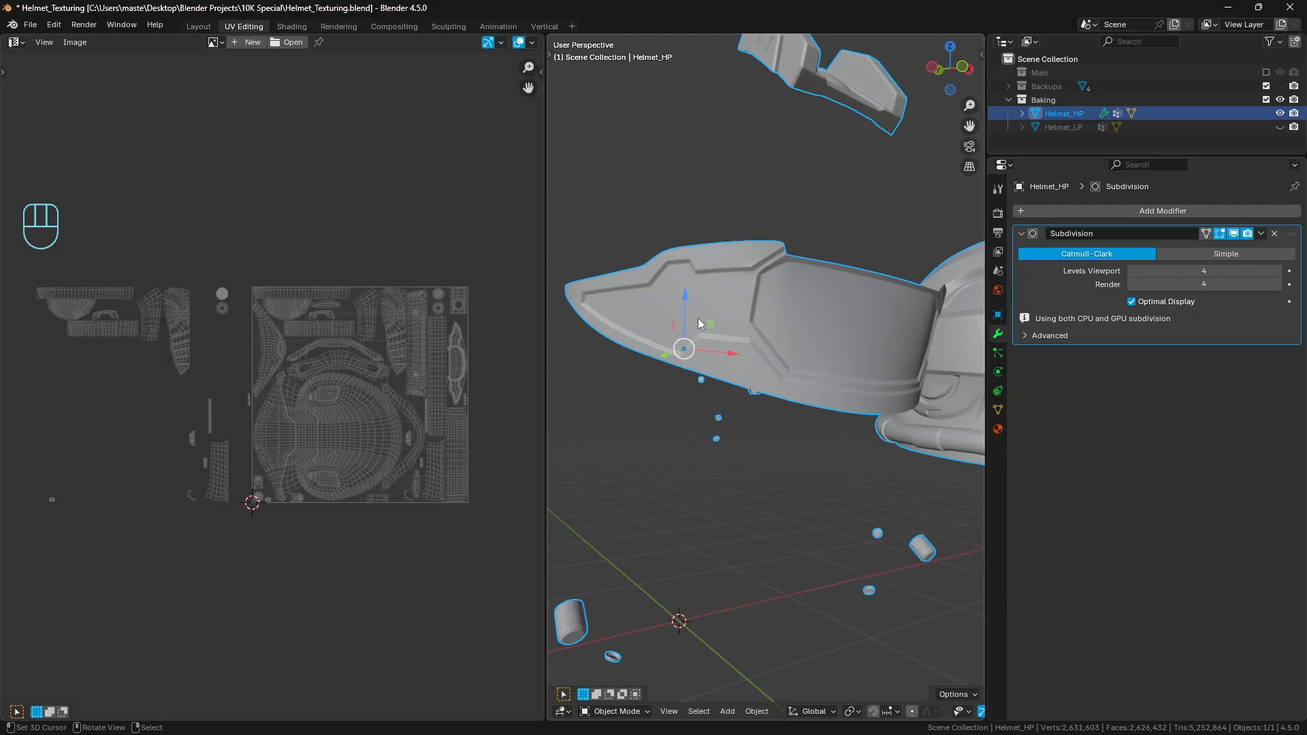
pyautogui.press('Tab')
pyautogui.press('a')
pyautogui.press('a')
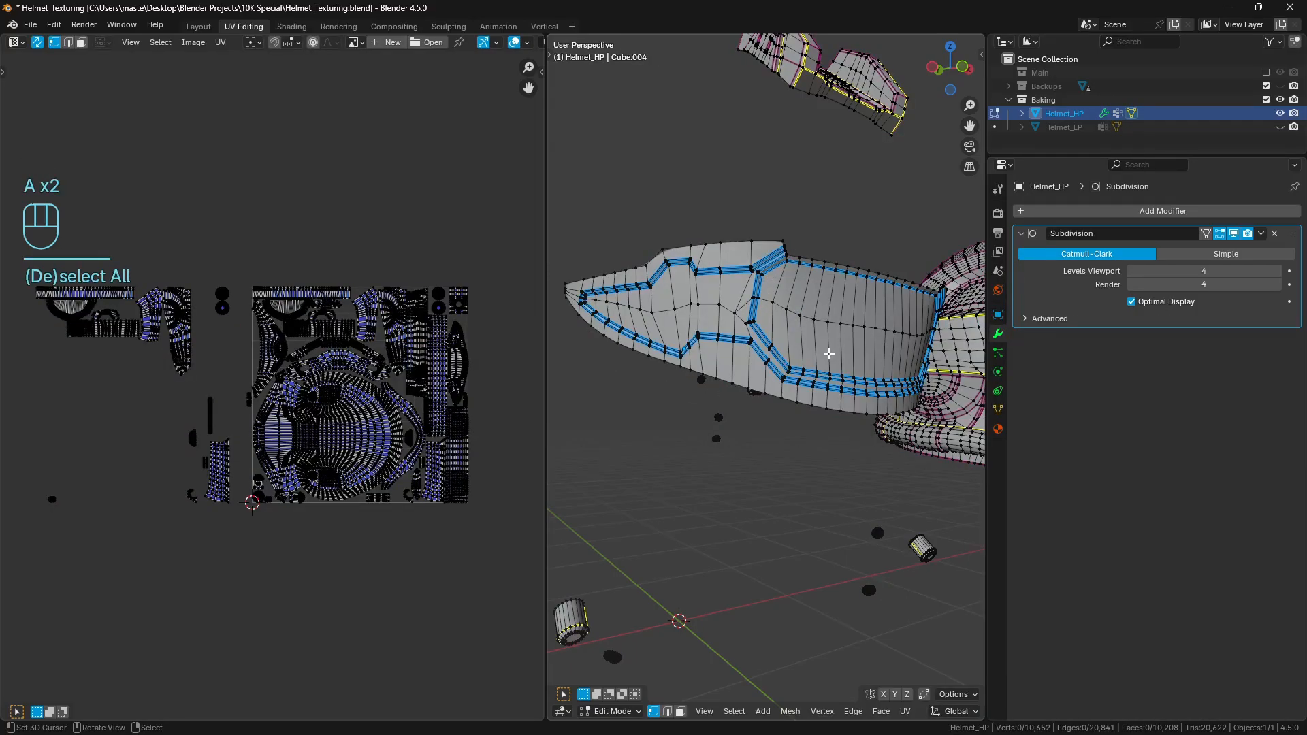
pyautogui.moveTo(828, 353)
pyautogui.mouseDown(button='middle')
pyautogui.moveTo(810, 347)
pyautogui.moveTo(831, 341)
pyautogui.mouseUp(button='middle')
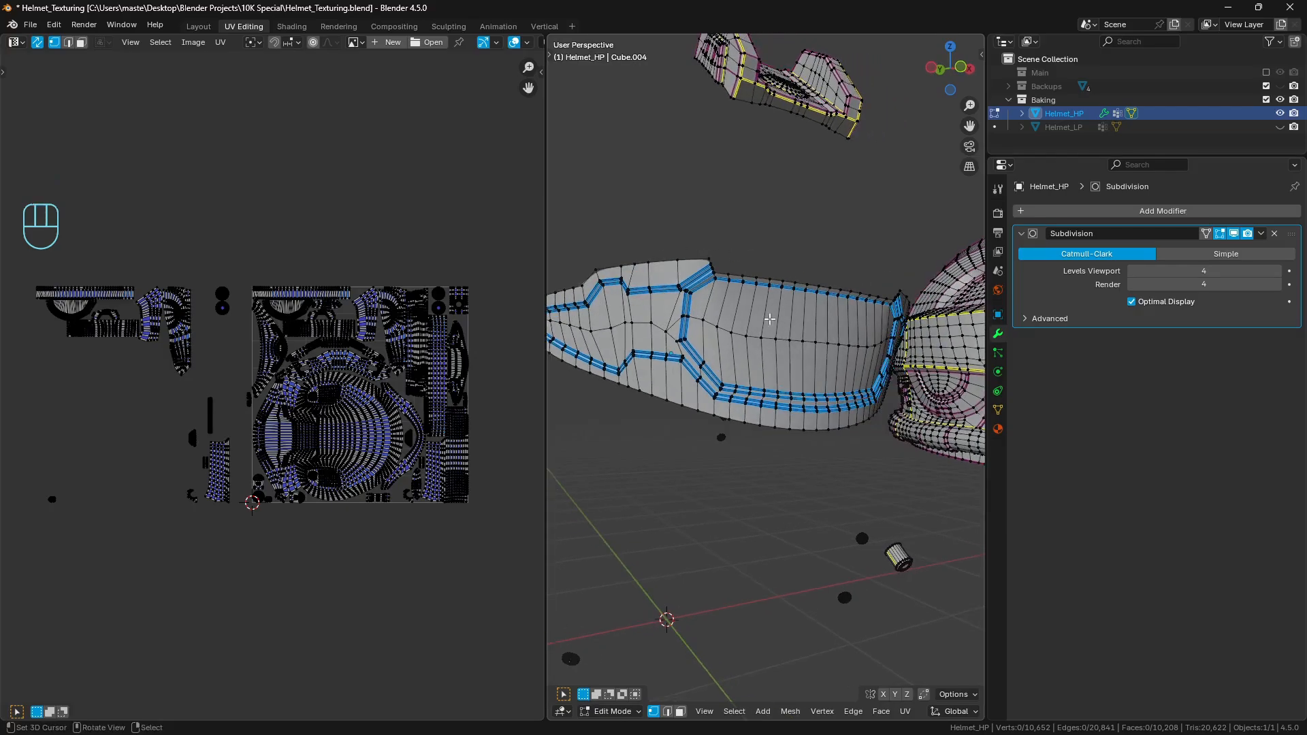
pyautogui.press('l')
pyautogui.press('p')
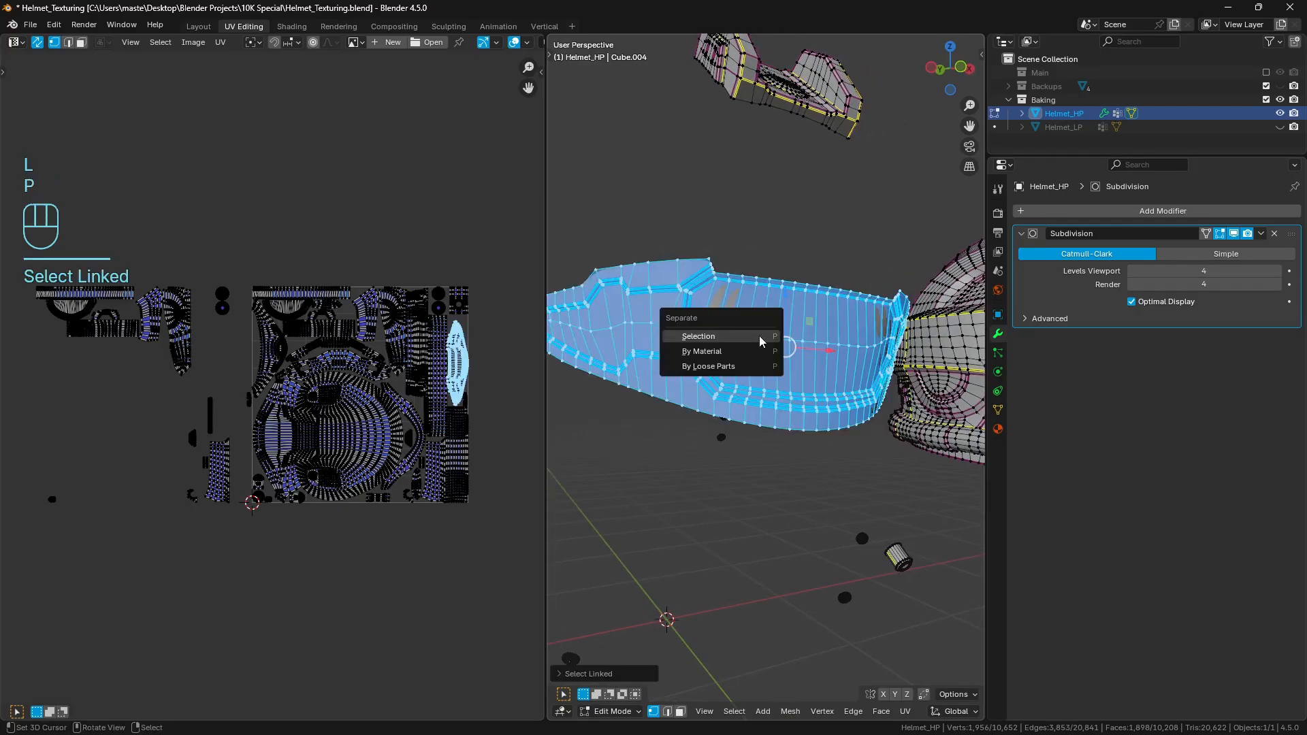
pyautogui.click(760, 343)
pyautogui.press('Tab')
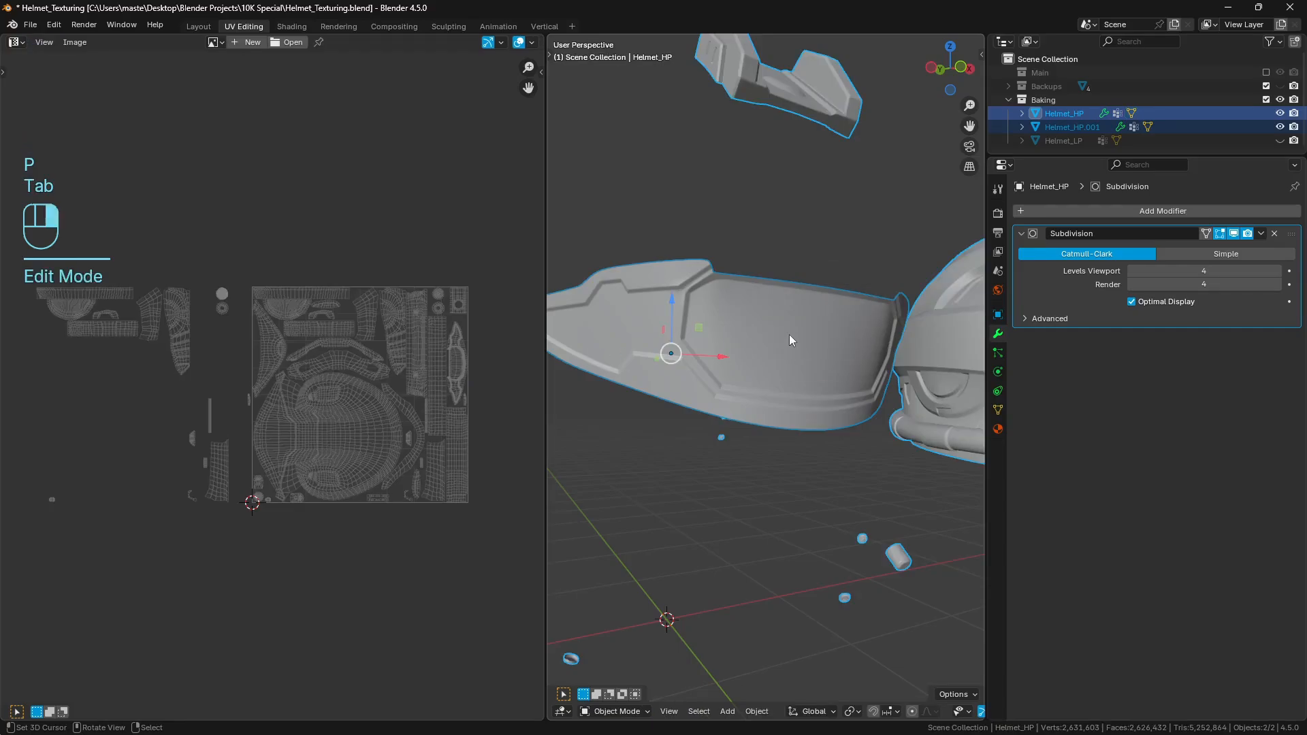
# Step: Remove the Subdivision modifier from the separated visor-shaped piece Helmet_HP.001 and deselect everything
pyautogui.click(790, 334)
pyautogui.moveTo(724, 317); pyautogui.dragTo(805, 330, button='middle')
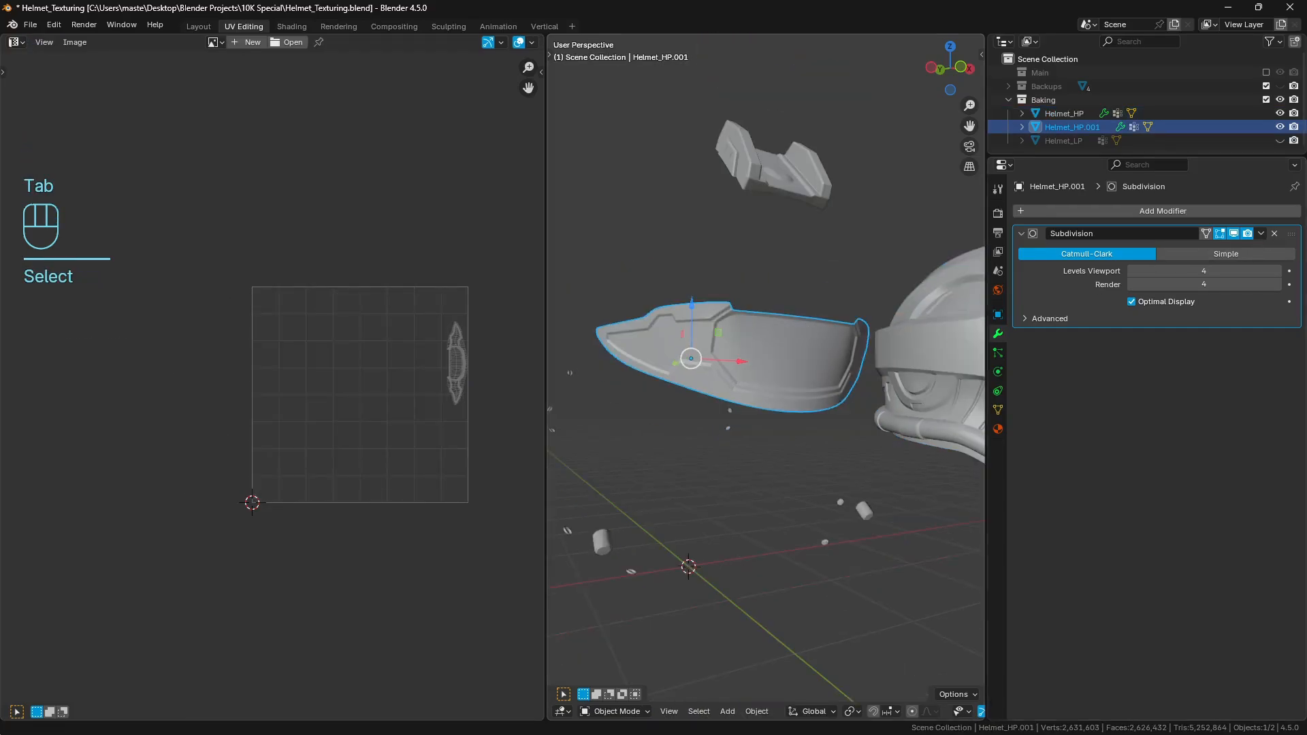
pyautogui.click(1275, 233)
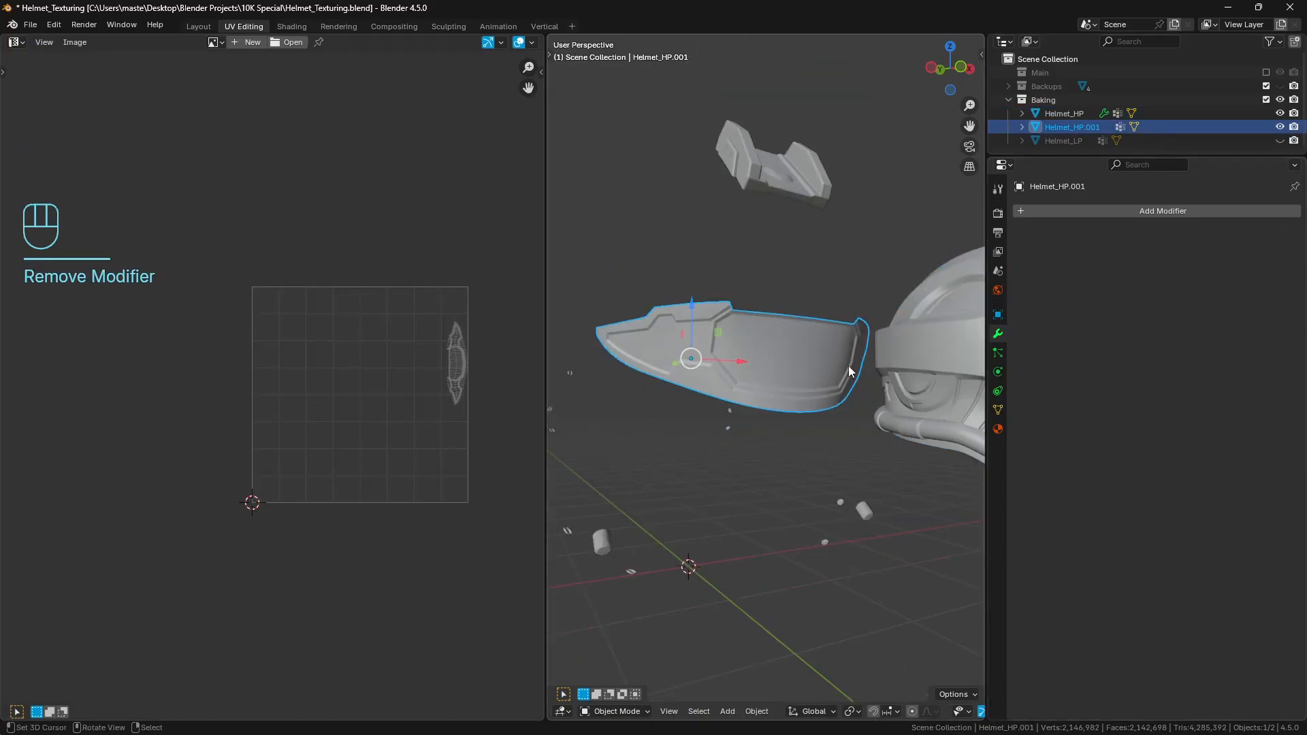
pyautogui.press('a')
pyautogui.press('a')
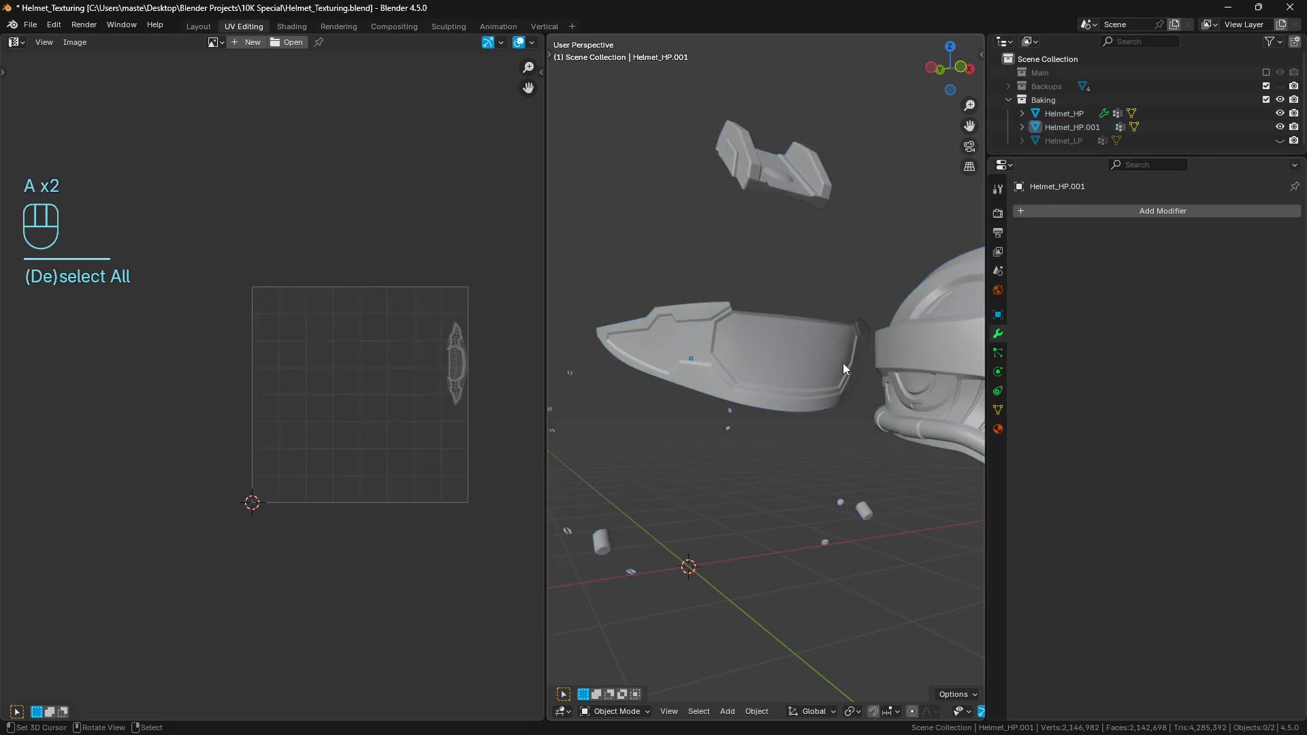
# Step: Apply the Subdivision modifier on the main Helmet_HP object
pyautogui.moveTo(843, 363); pyautogui.dragTo(803, 385, button='middle')
pyautogui.keyDown('shift'); pyautogui.click(893, 407); pyautogui.keyUp('shift')
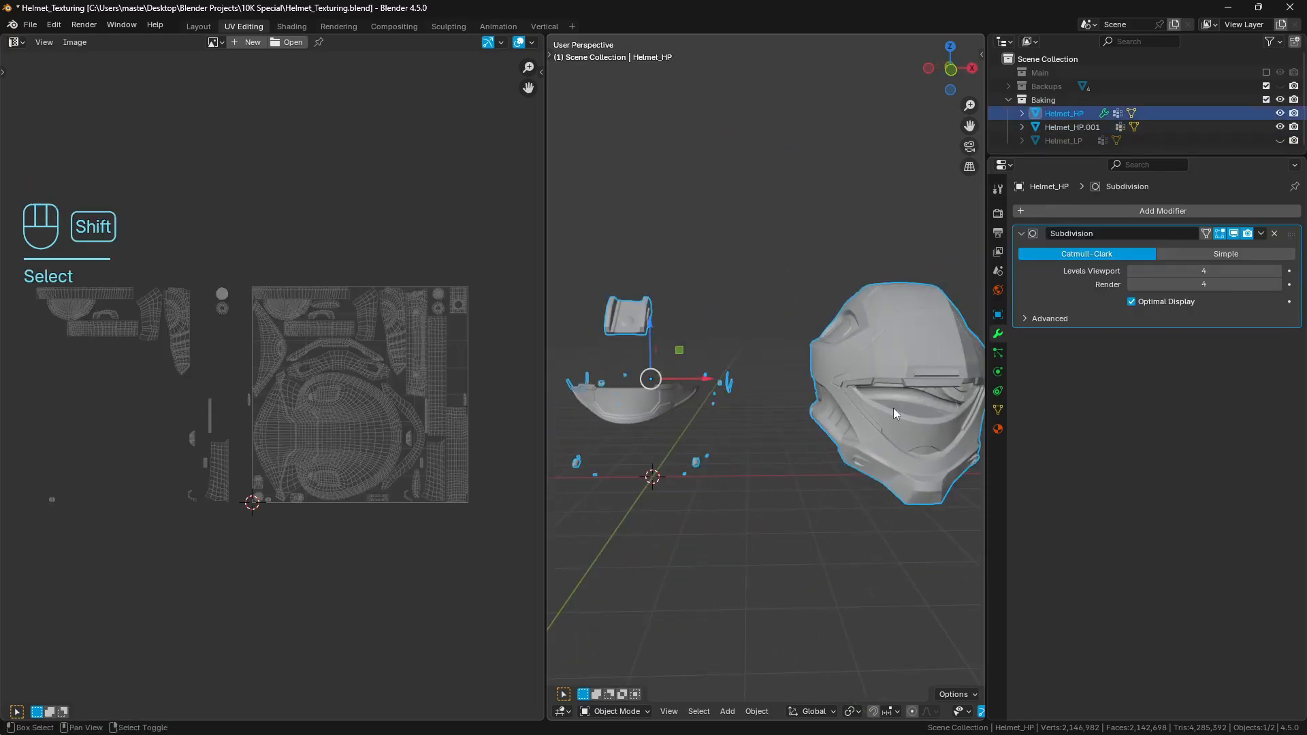
pyautogui.moveTo(893, 407); pyautogui.dragTo(833, 313, button='middle')
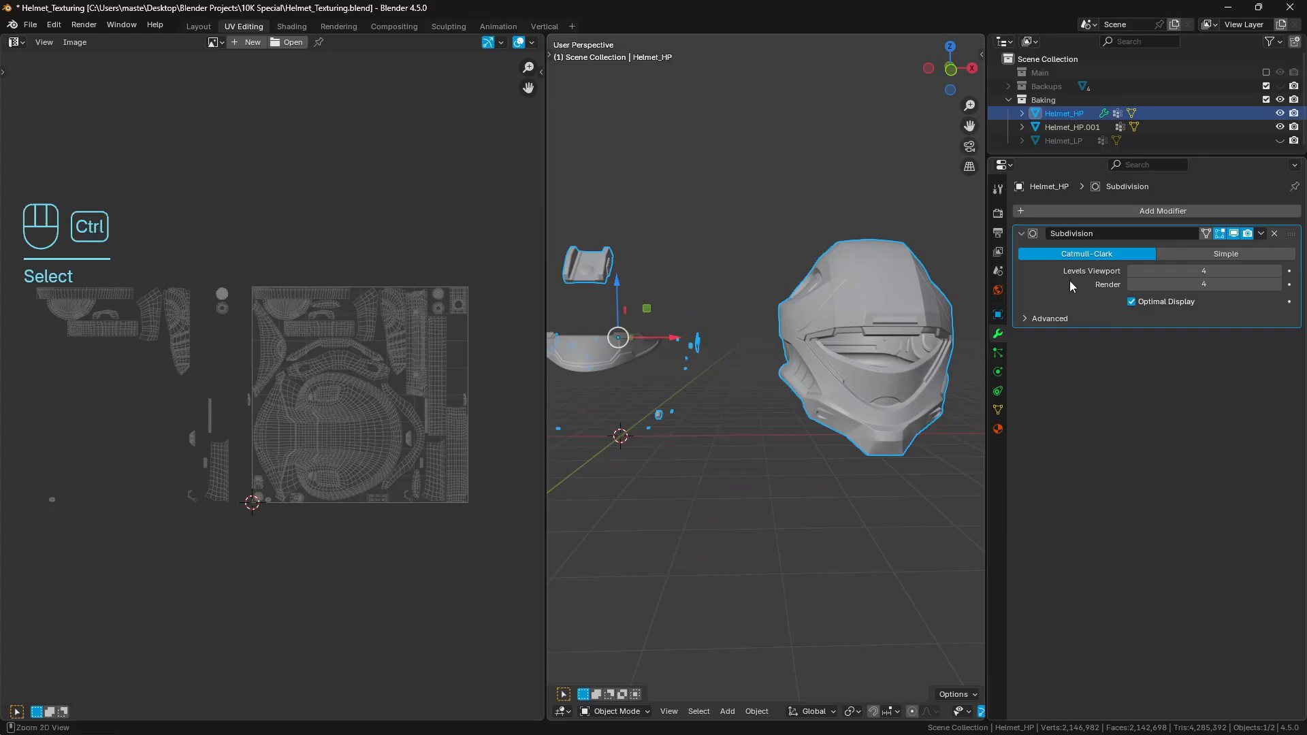
pyautogui.hotkey('ctrl', 'a')
pyautogui.moveTo(834, 340); pyautogui.dragTo(640, 358, button='middle')
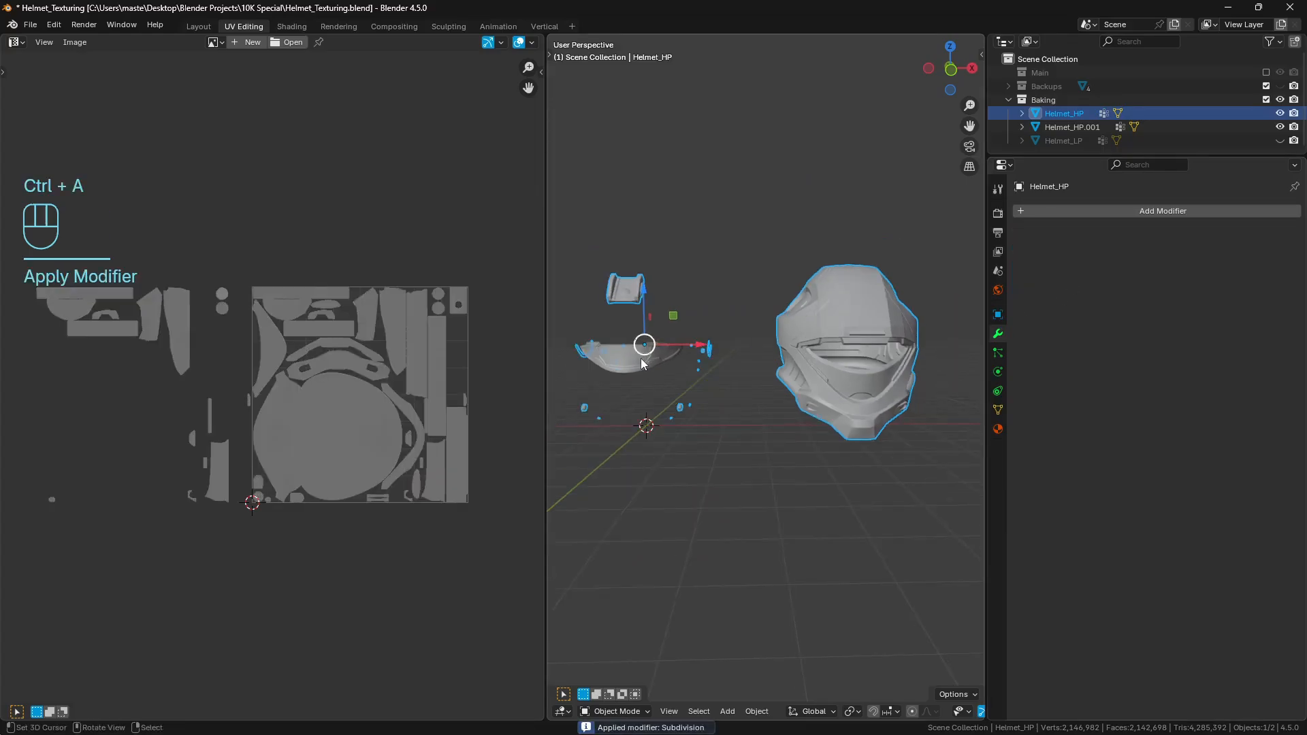
# Step: Join the separated visor-shaped piece back into Helmet_HP and clear the selection
pyautogui.click(640, 358)
pyautogui.keyDown('shift'); pyautogui.click(904, 330); pyautogui.keyUp('shift')
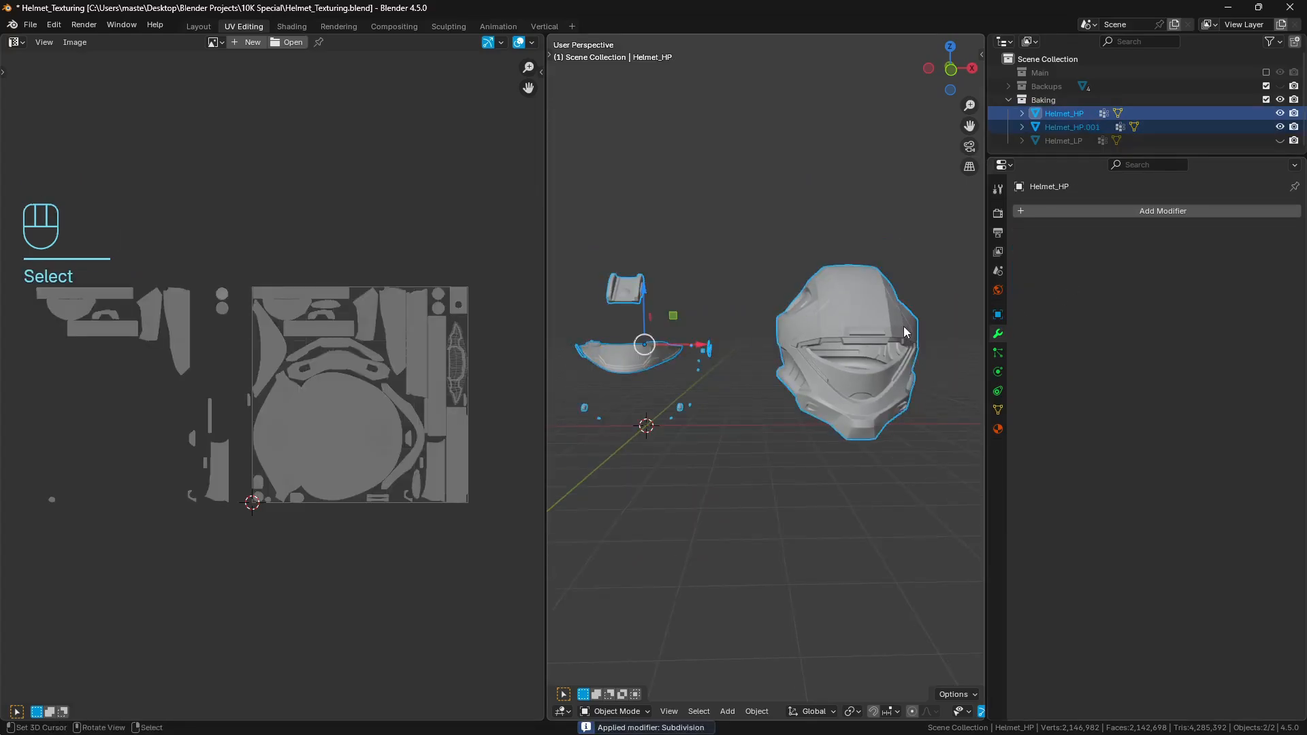
pyautogui.hotkey('ctrl', 'j')
pyautogui.moveTo(904, 326); pyautogui.dragTo(799, 377, button='middle')
pyautogui.press('a')
pyautogui.press('a')
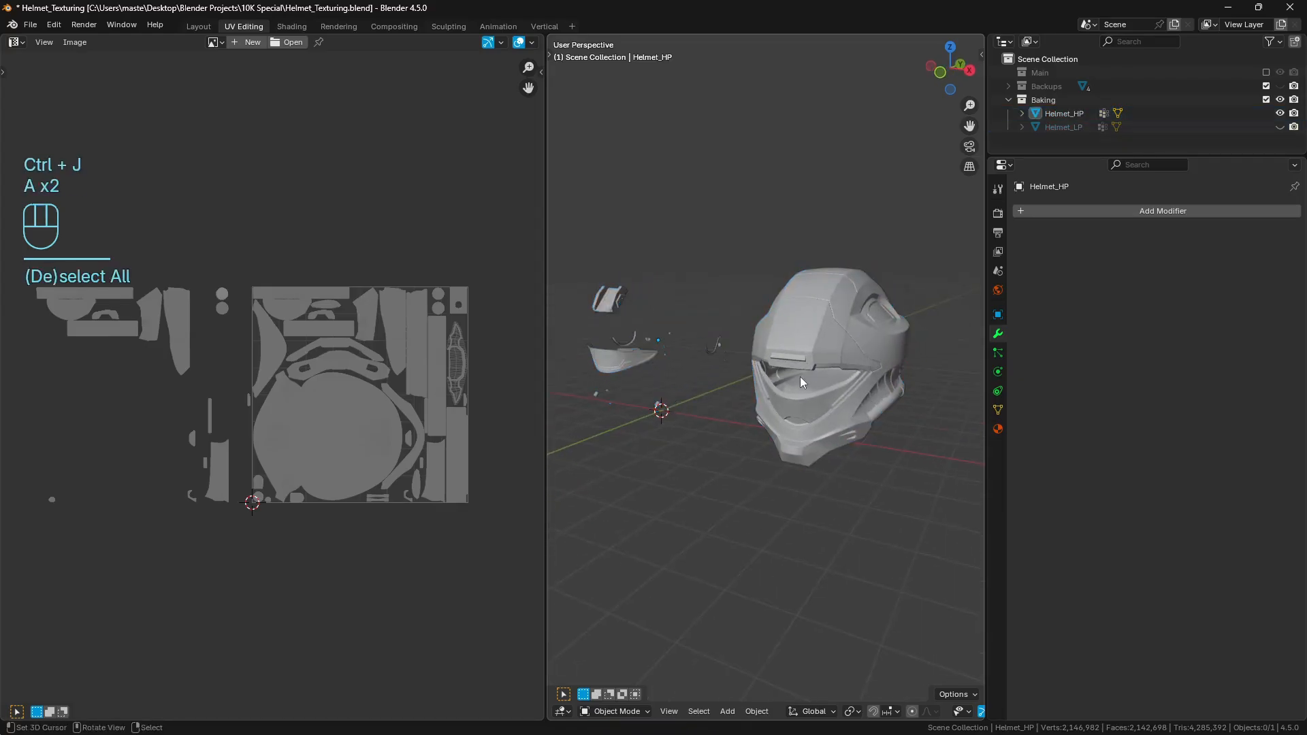
# Step: Hide Helmet_HP in the viewport, show Helmet_LP and select it
pyautogui.click(1280, 113)
pyautogui.click(1280, 127)
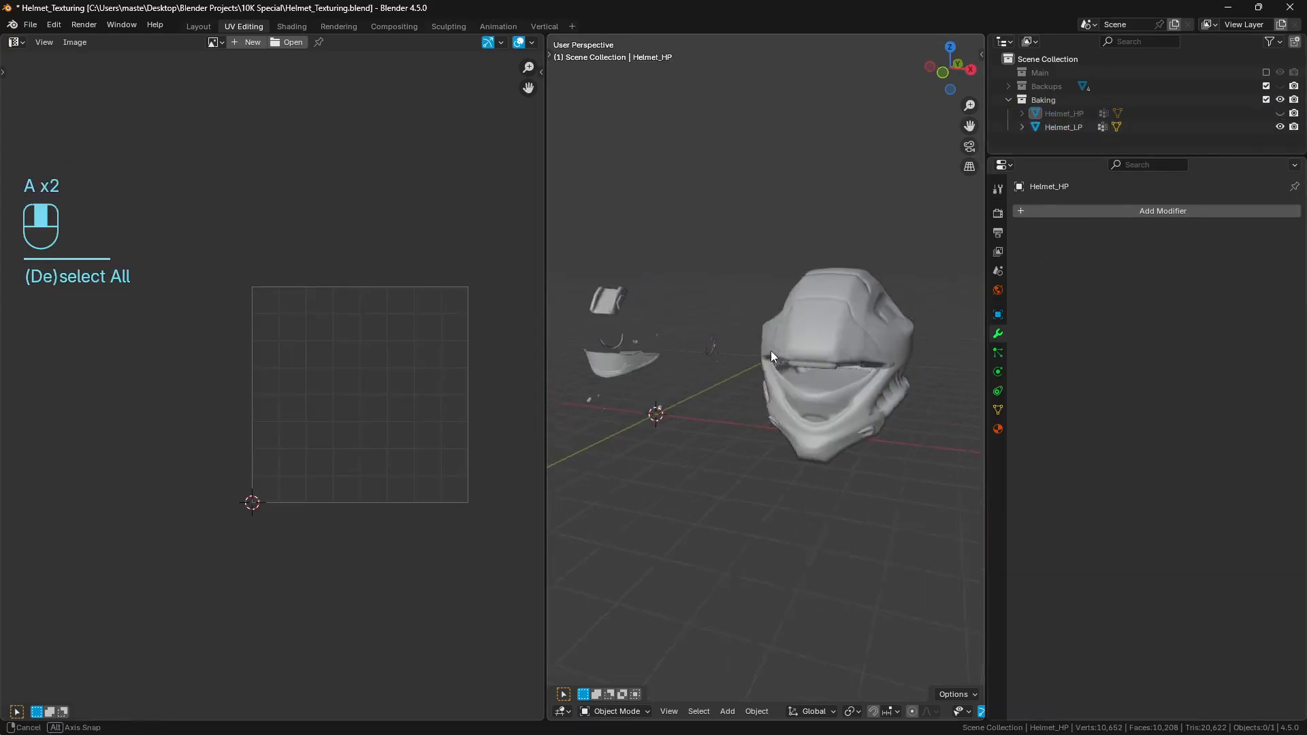
pyautogui.click(808, 344)
pyautogui.moveTo(669, 369); pyautogui.dragTo(668, 358, button='middle')
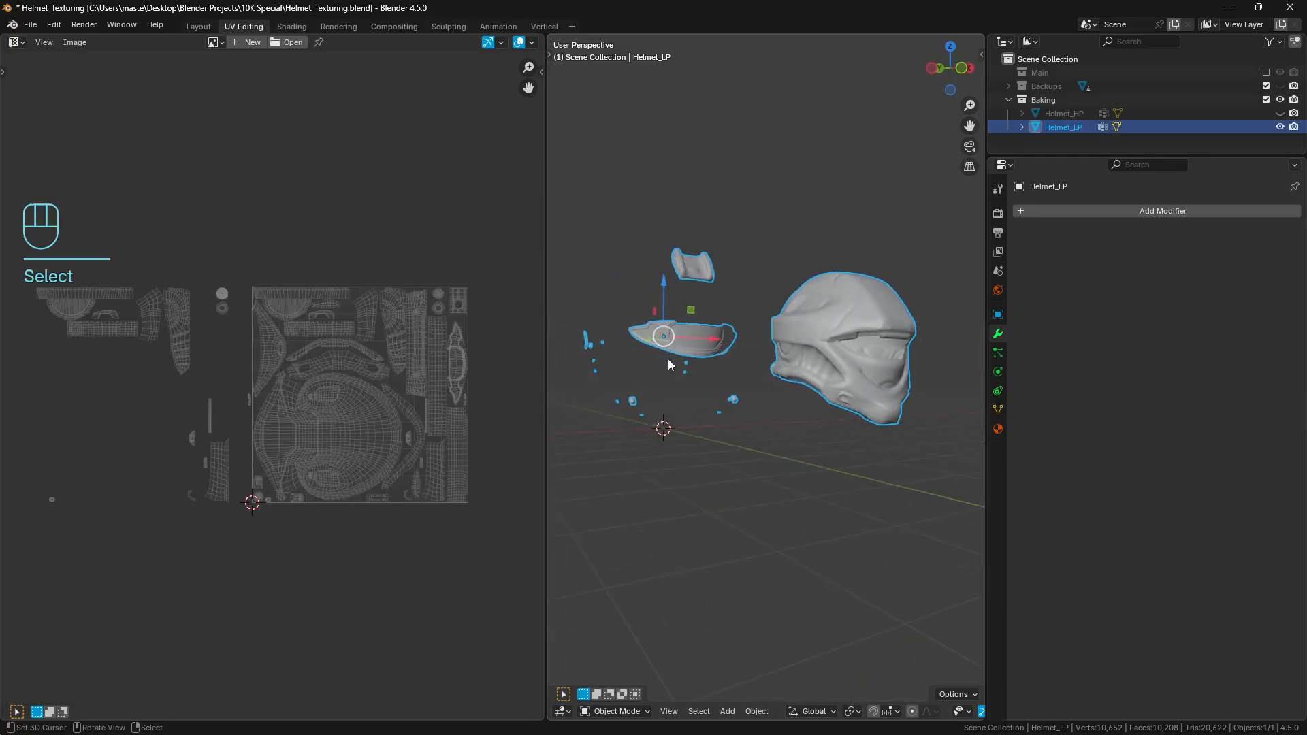
# Step: Separate the curved visor-shaped piece from Helmet_LP into its own object
pyautogui.press('Tab')
pyautogui.press('a')
pyautogui.press('a')
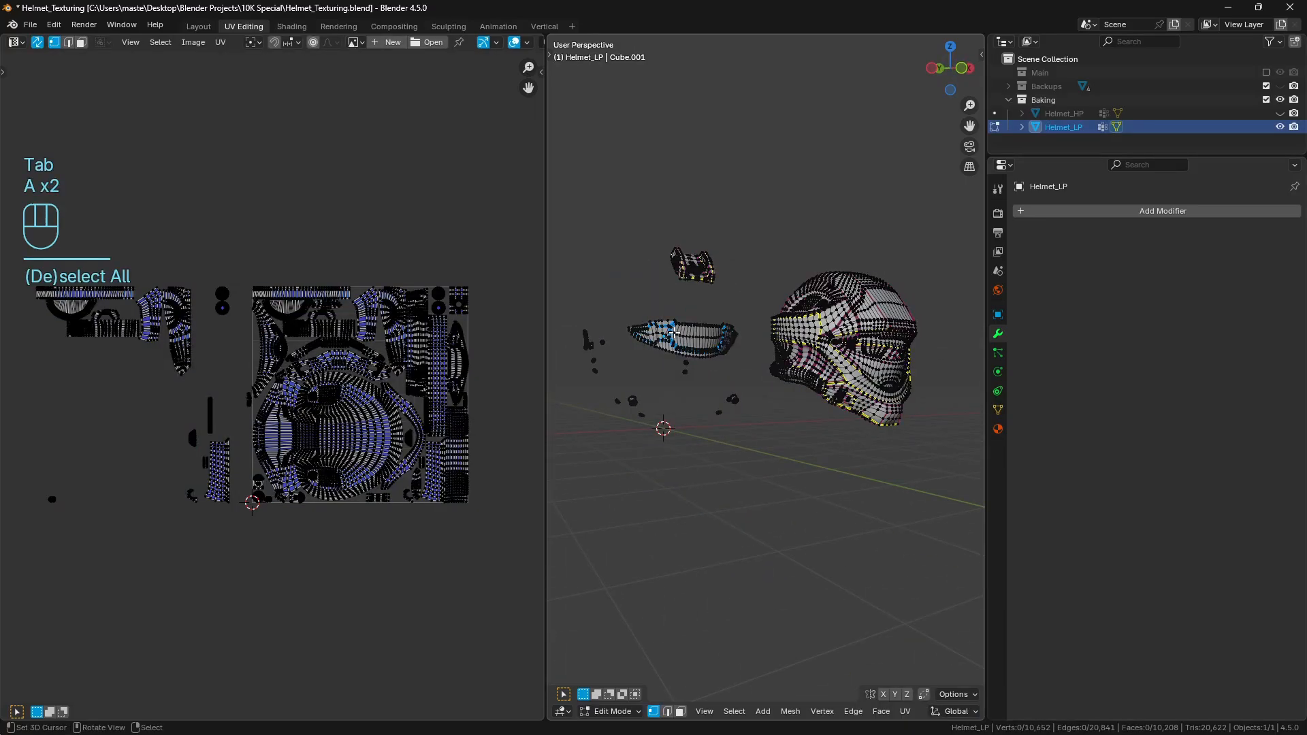
pyautogui.press('l')
pyautogui.press('p')
pyautogui.click(674, 334)
pyautogui.press('Tab')
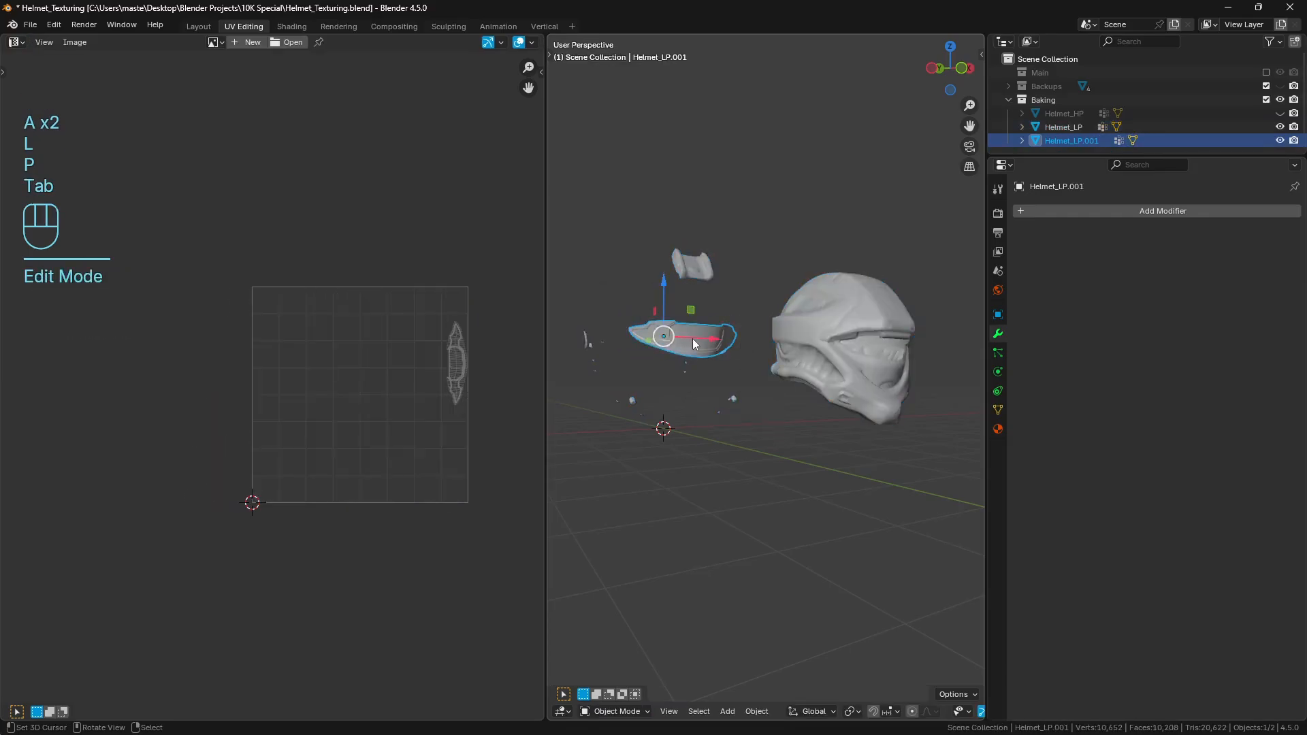
# Step: Select only the main Helmet_LP object and switch to the Layout workspace
pyautogui.moveTo(823, 347); pyautogui.dragTo(850, 325, button='middle')
pyautogui.press('a')
pyautogui.press('a')
pyautogui.click(828, 329)
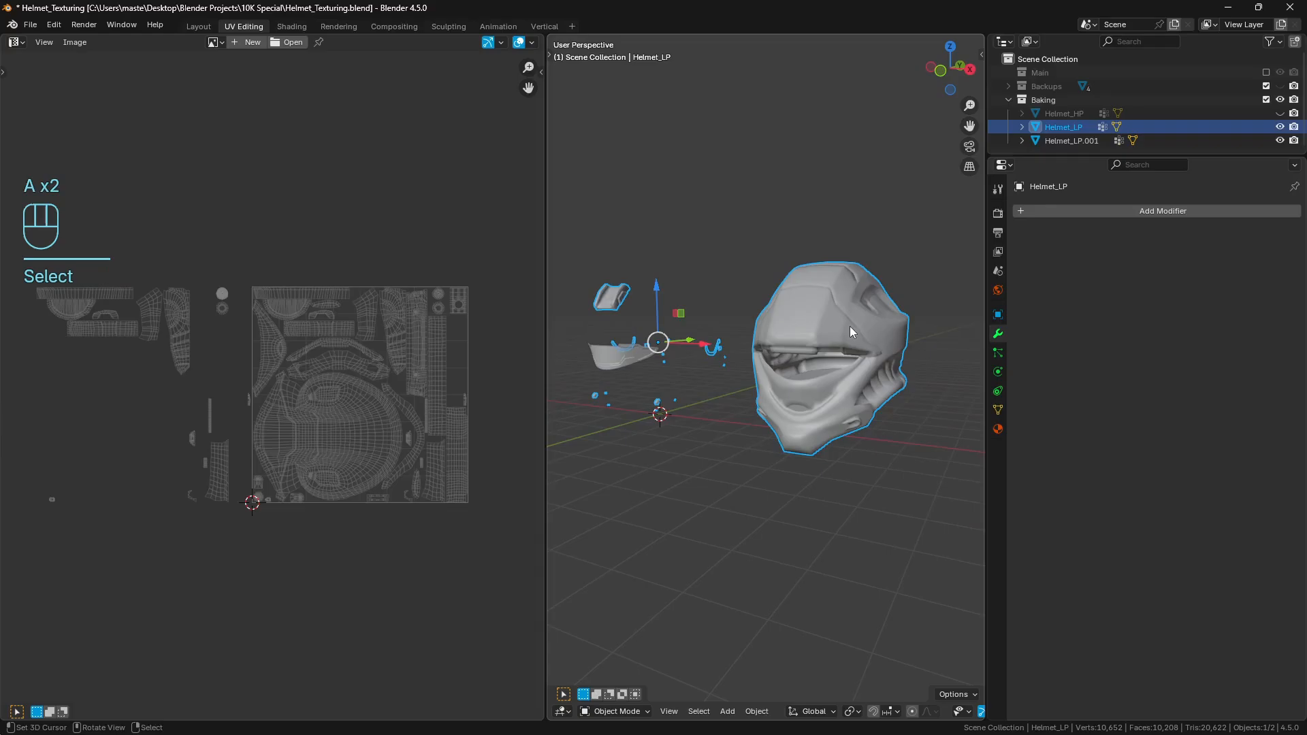
pyautogui.scroll(1, 850, 325)
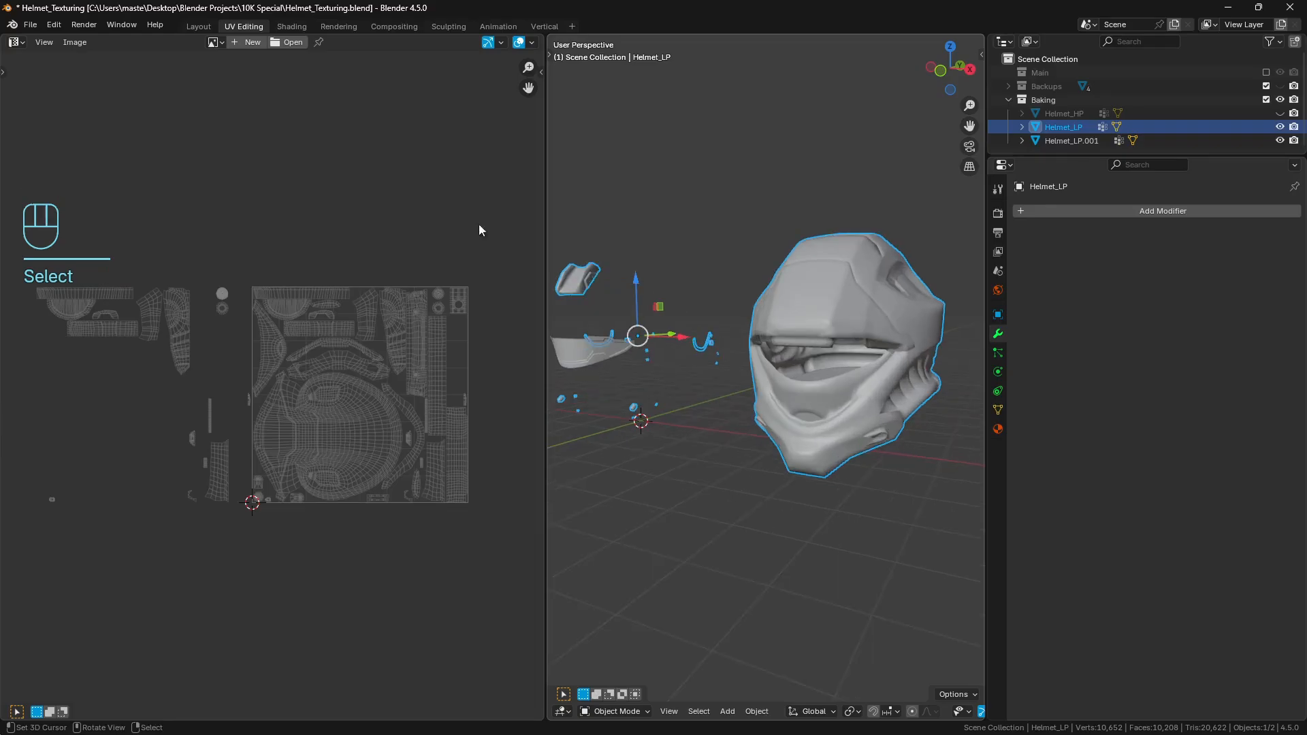
pyautogui.click(198, 27)
pyautogui.moveTo(721, 357); pyautogui.dragTo(485, 255, button='middle')
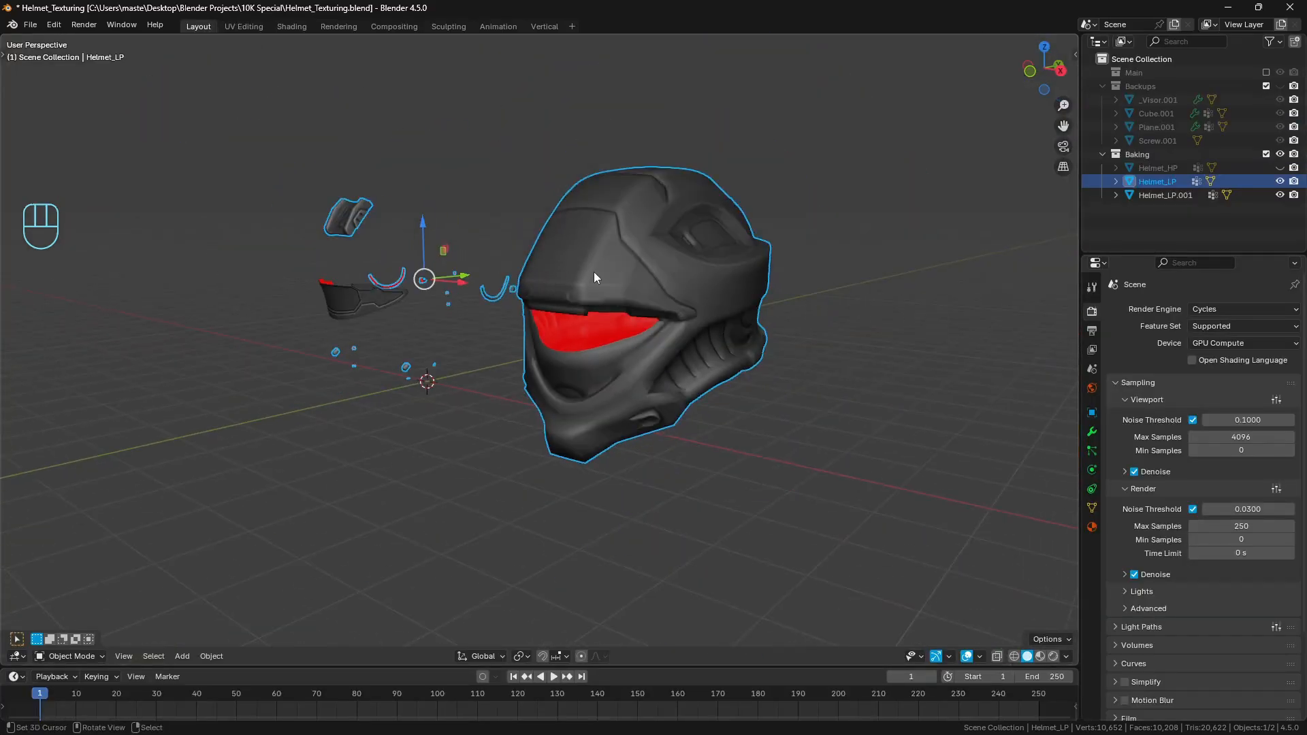
pyautogui.moveTo(593, 272); pyautogui.dragTo(684, 305, button='middle')
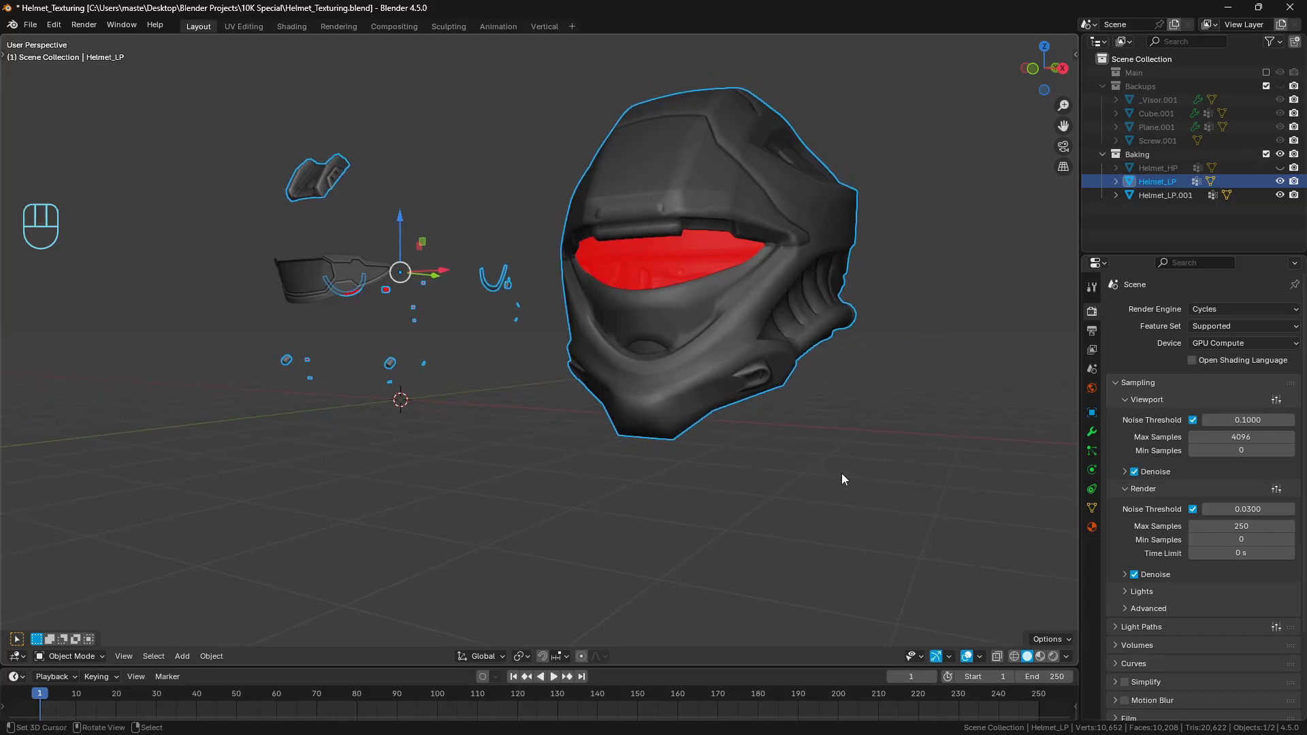
# Step: Check the custom split normals options in Helmet_LP's geometry data and return to its modifier settings
pyautogui.click(1093, 508)
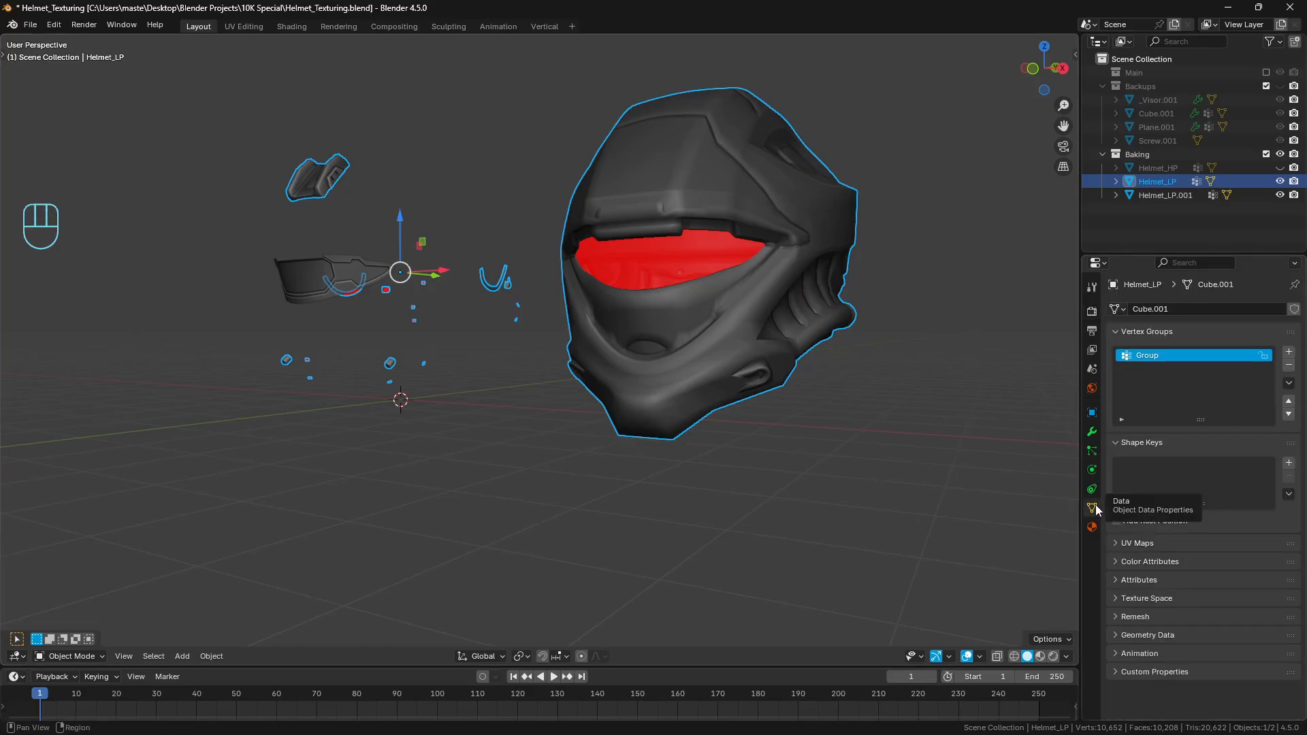
pyautogui.click(1143, 634)
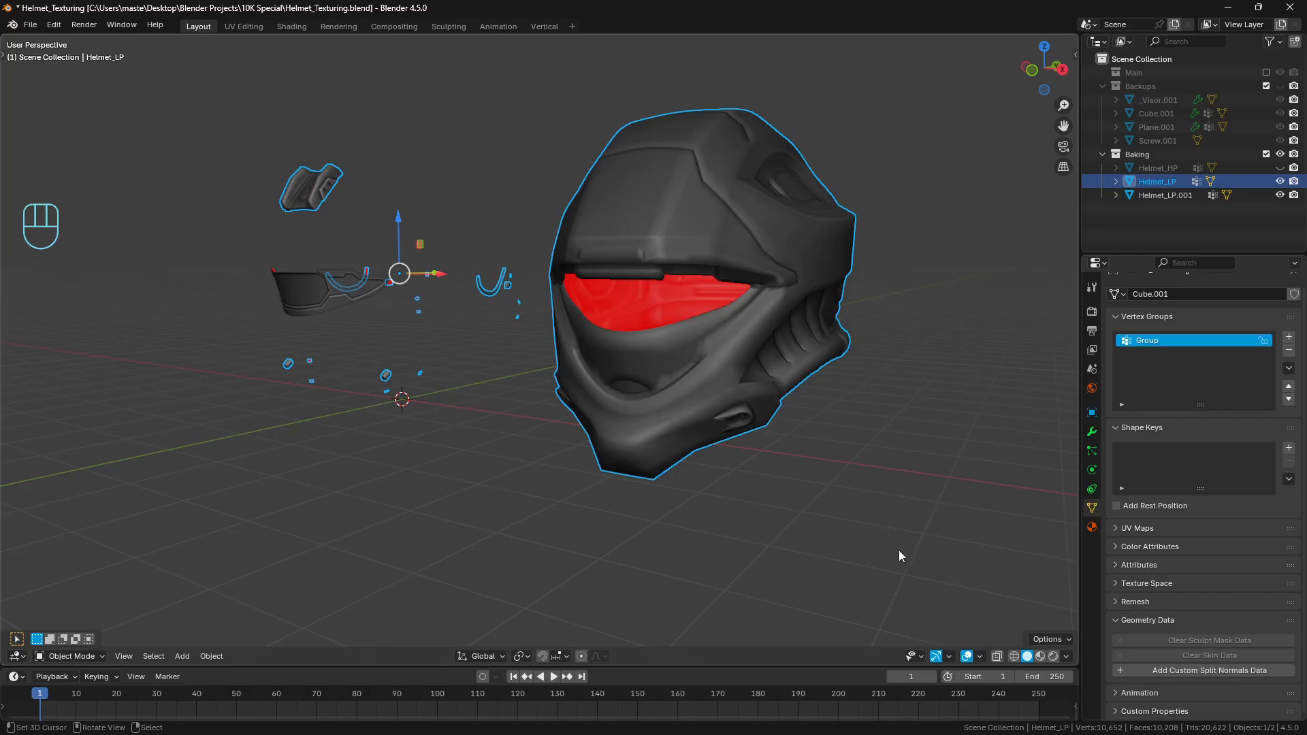
pyautogui.click(1092, 432)
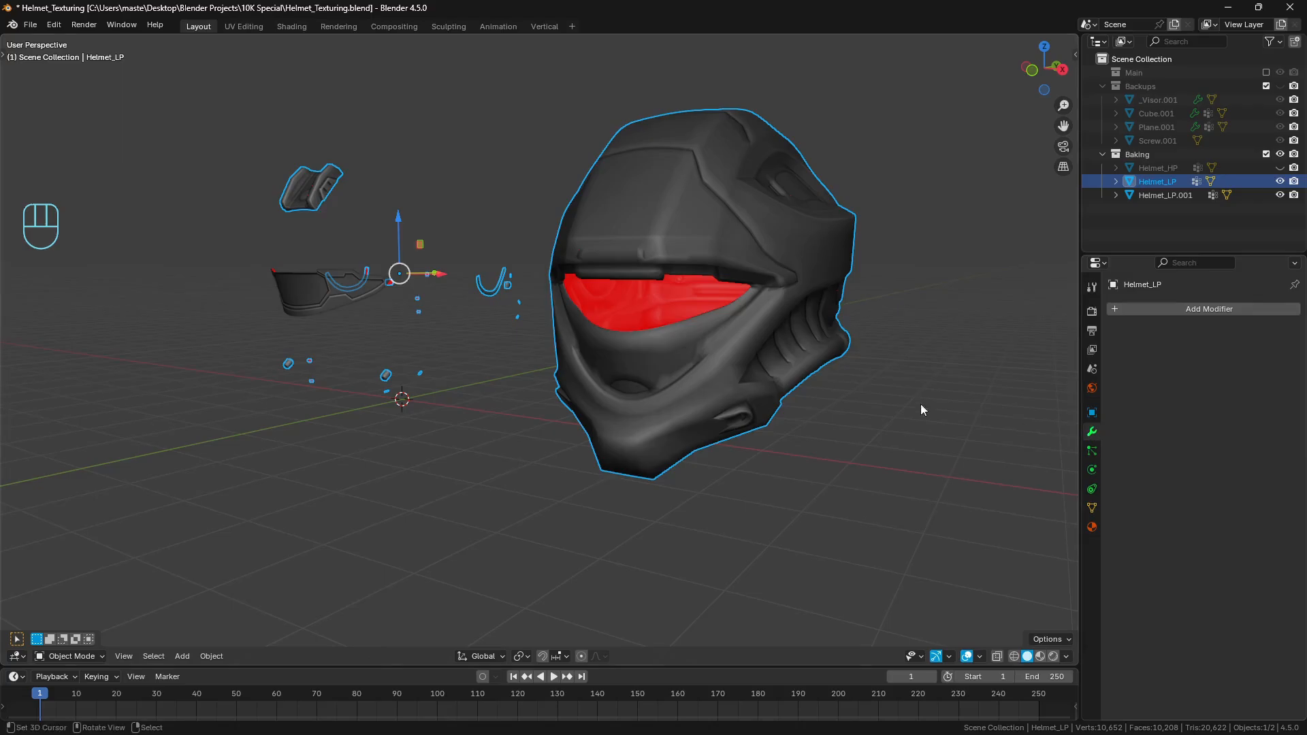
# Step: Select all seam edges of Helmet_LP by similarity to one seam edge and mark them as sharp
pyautogui.moveTo(920, 403); pyautogui.dragTo(843, 379, button='middle')
pyautogui.scroll(1, 843, 374)
pyautogui.press('Tab')
pyautogui.scroll(1, 843, 375)
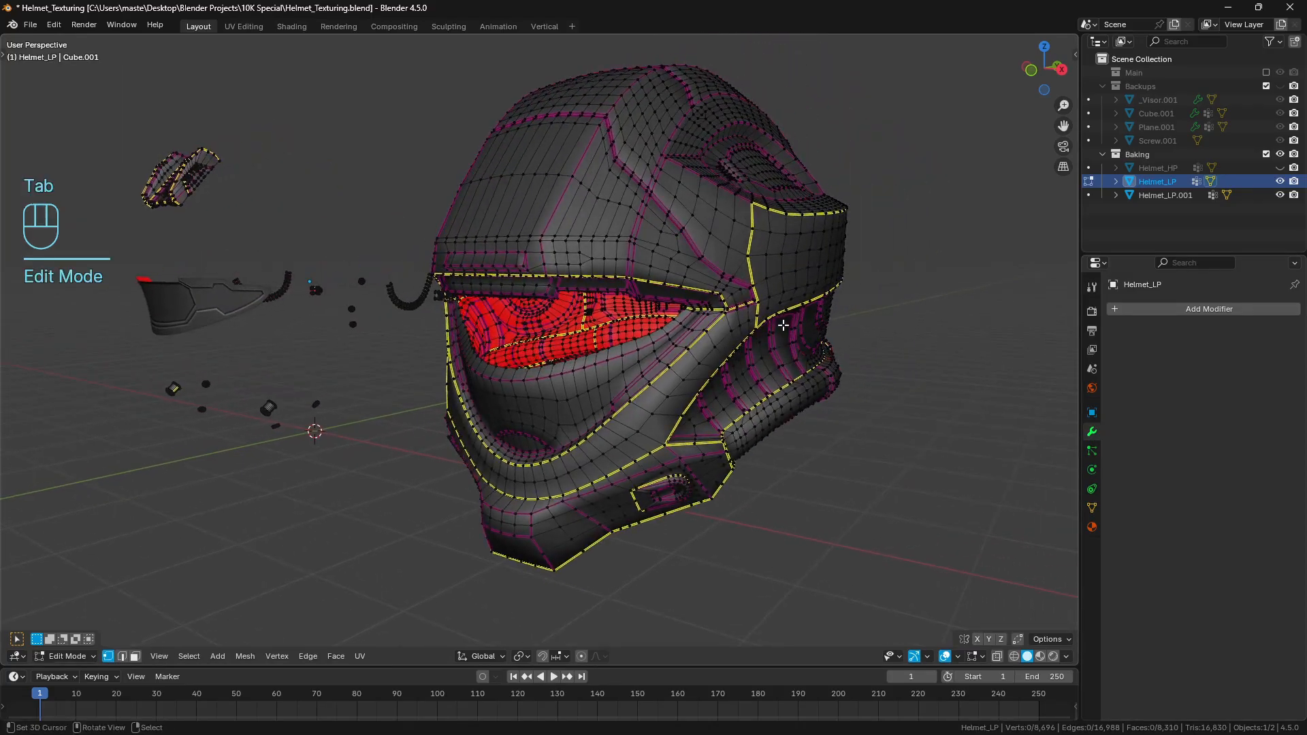
pyautogui.click(121, 655)
pyautogui.click(750, 239)
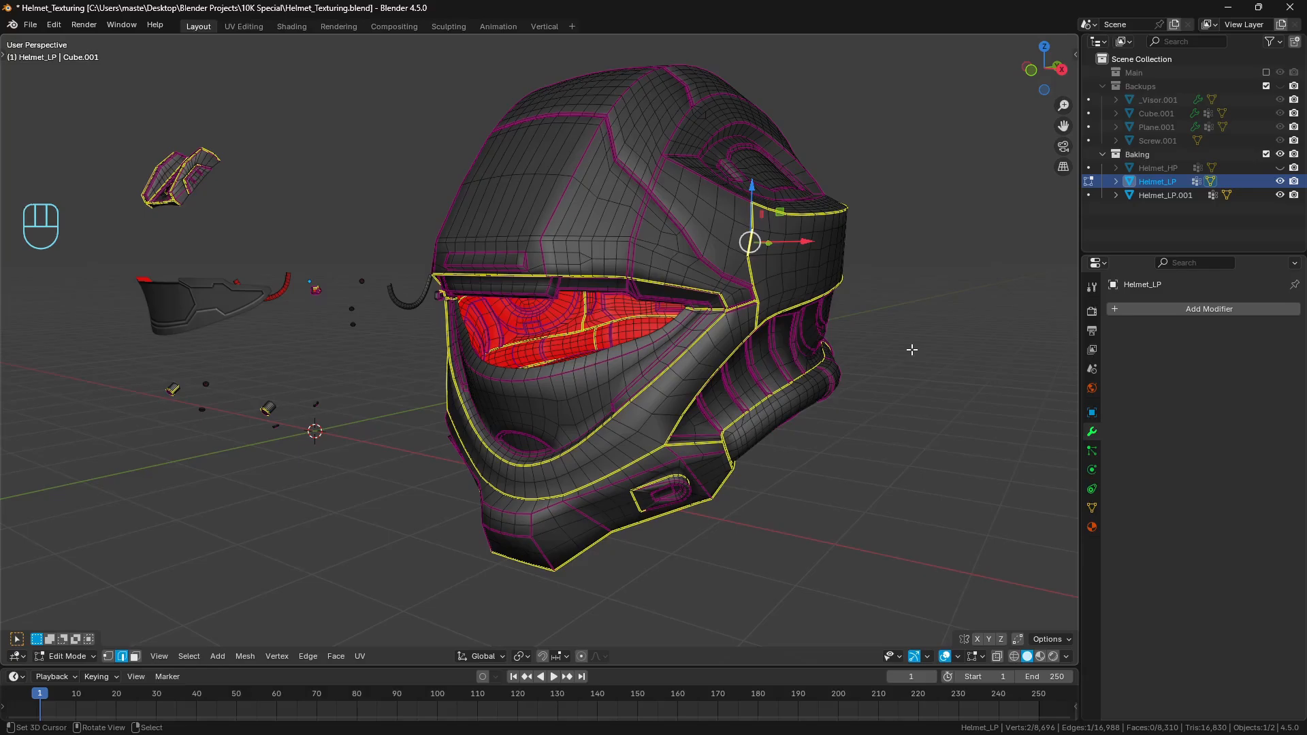
pyautogui.press('shift')
pyautogui.hotkey('shift', 'g')
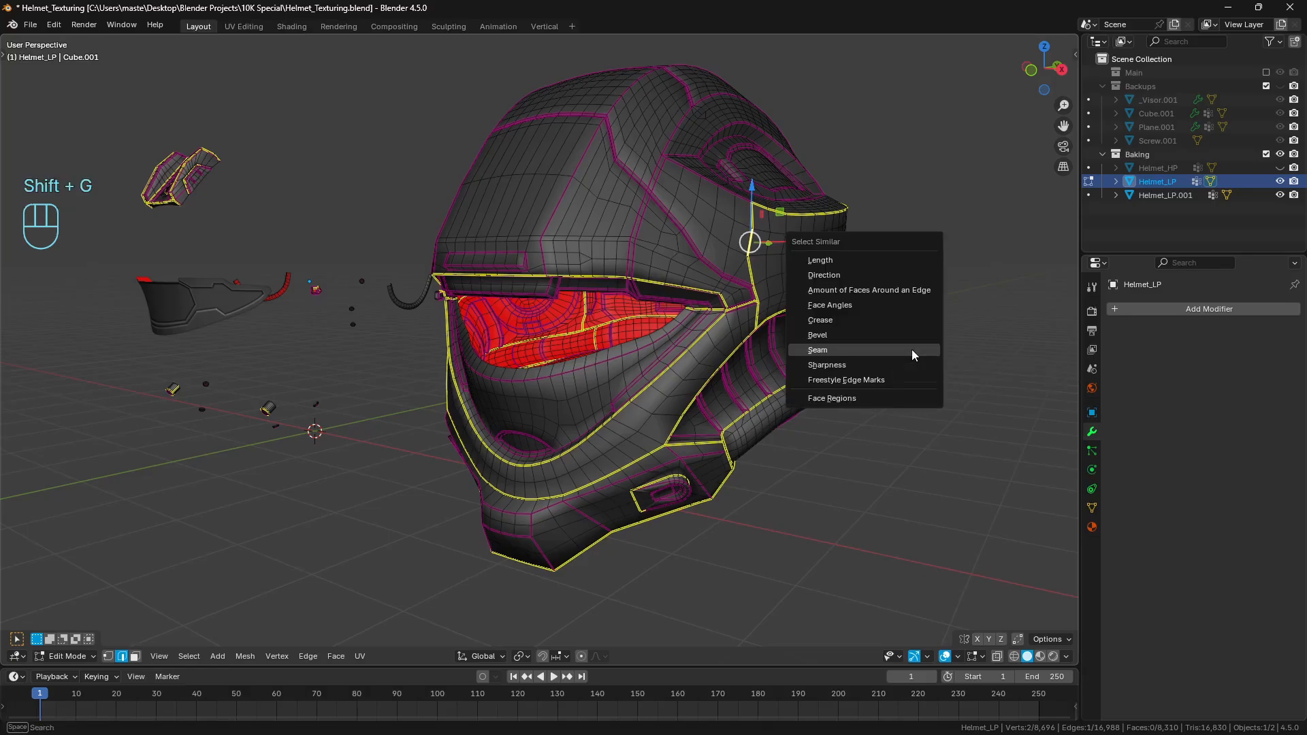
pyautogui.click(912, 349)
pyautogui.hotkey('ctrl', 'e')
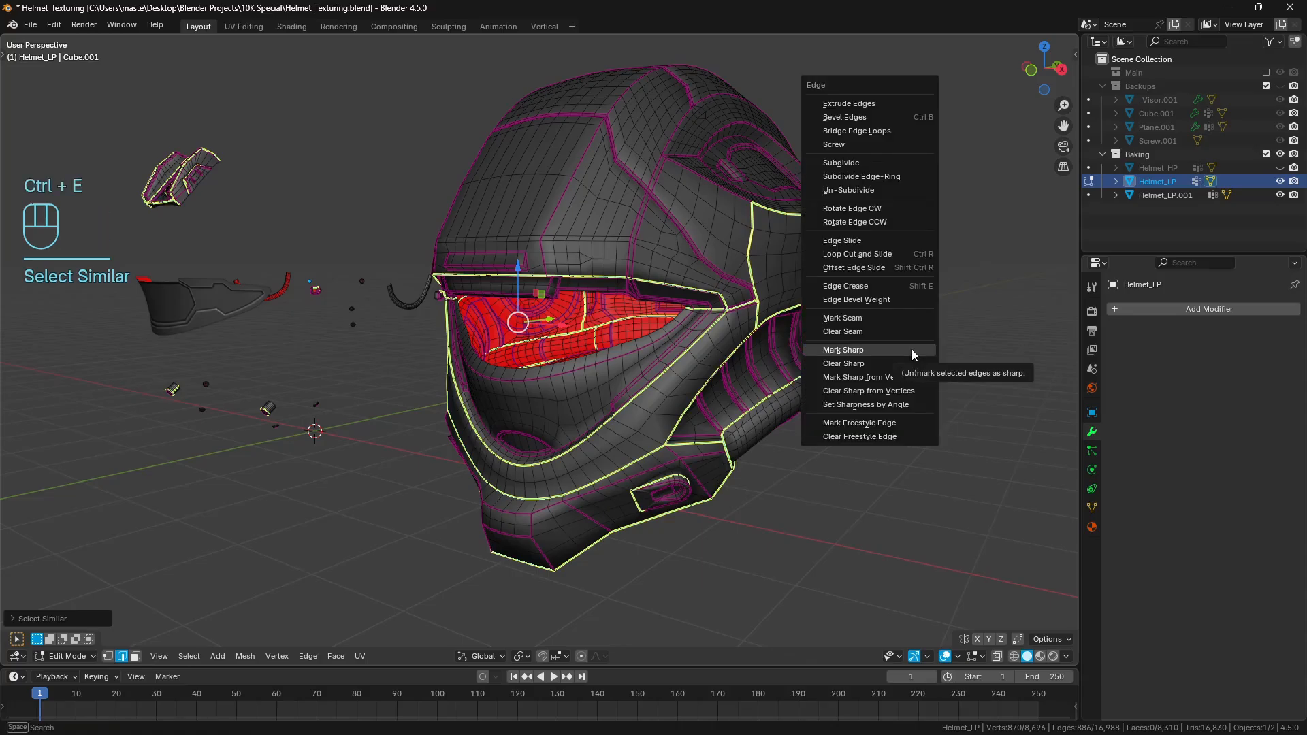
pyautogui.click(912, 349)
pyautogui.press('a')
pyautogui.press('a')
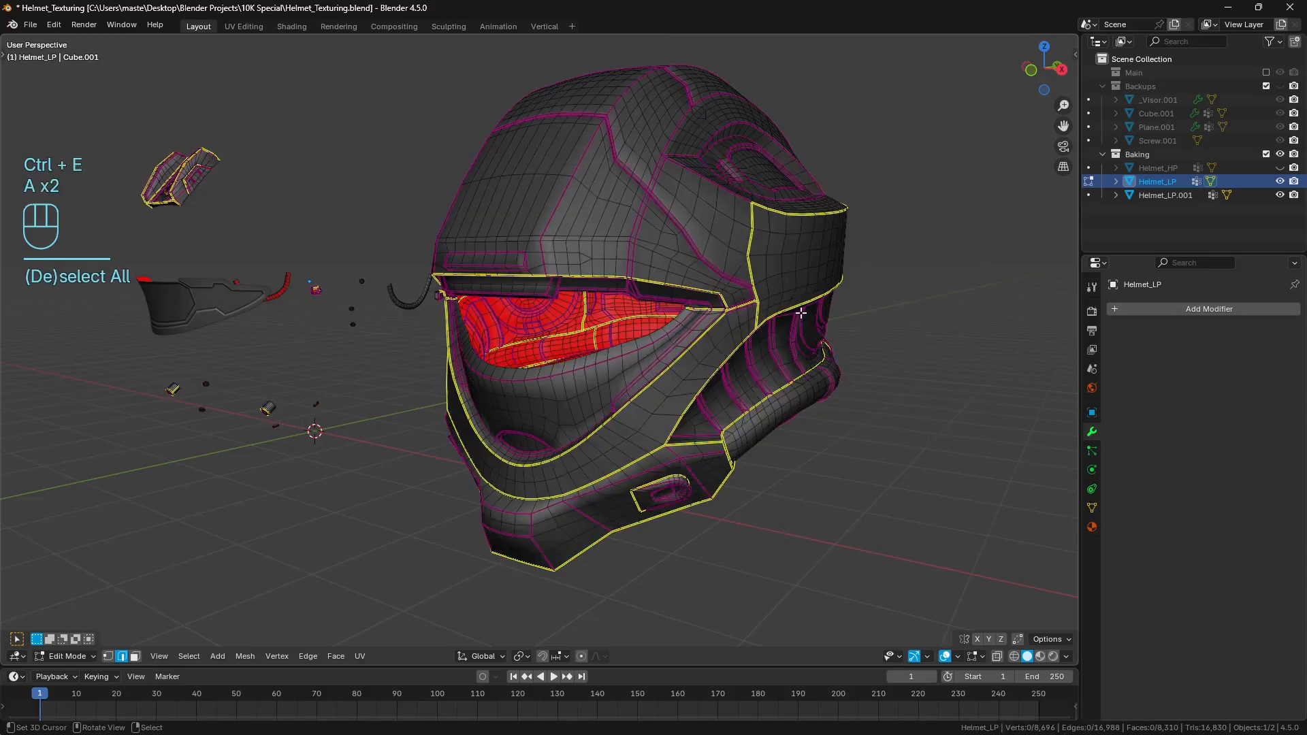
pyautogui.press('Tab')
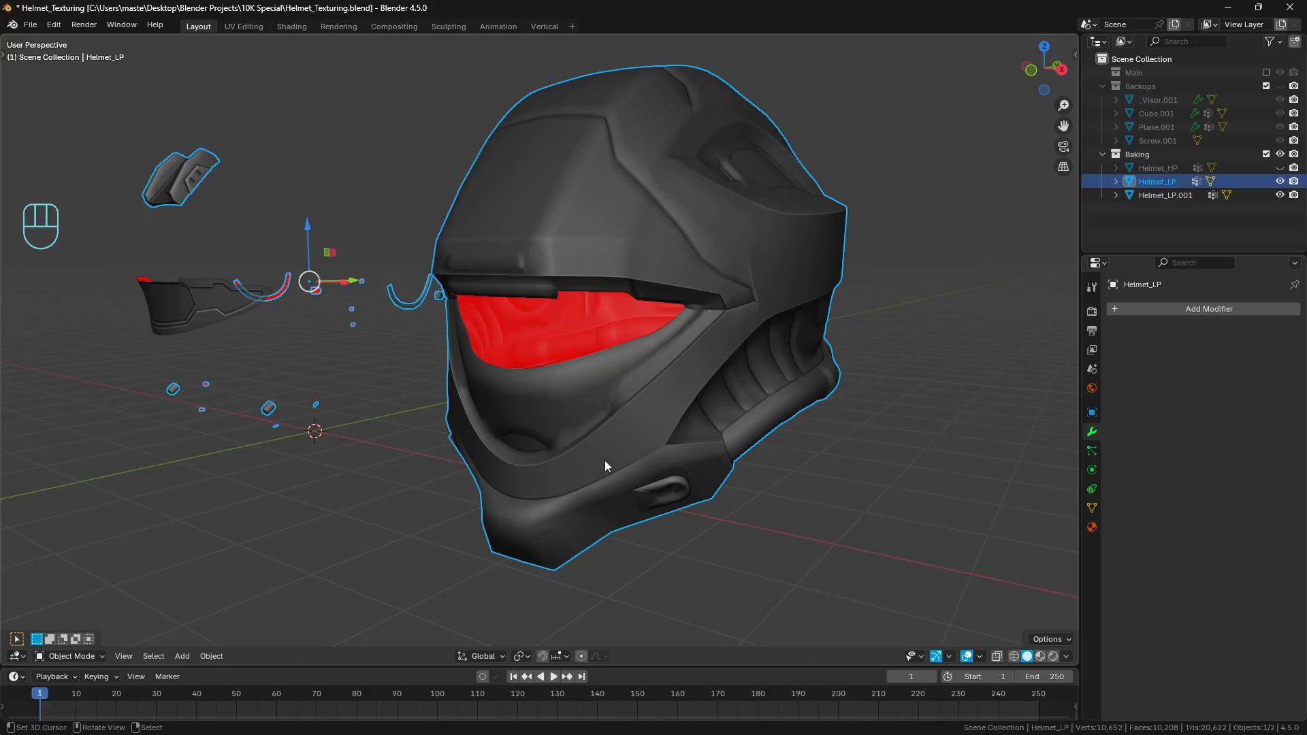
# Step: Add a Weighted Normal modifier to Helmet_LP
pyautogui.moveTo(605, 460); pyautogui.dragTo(741, 361, button='middle')
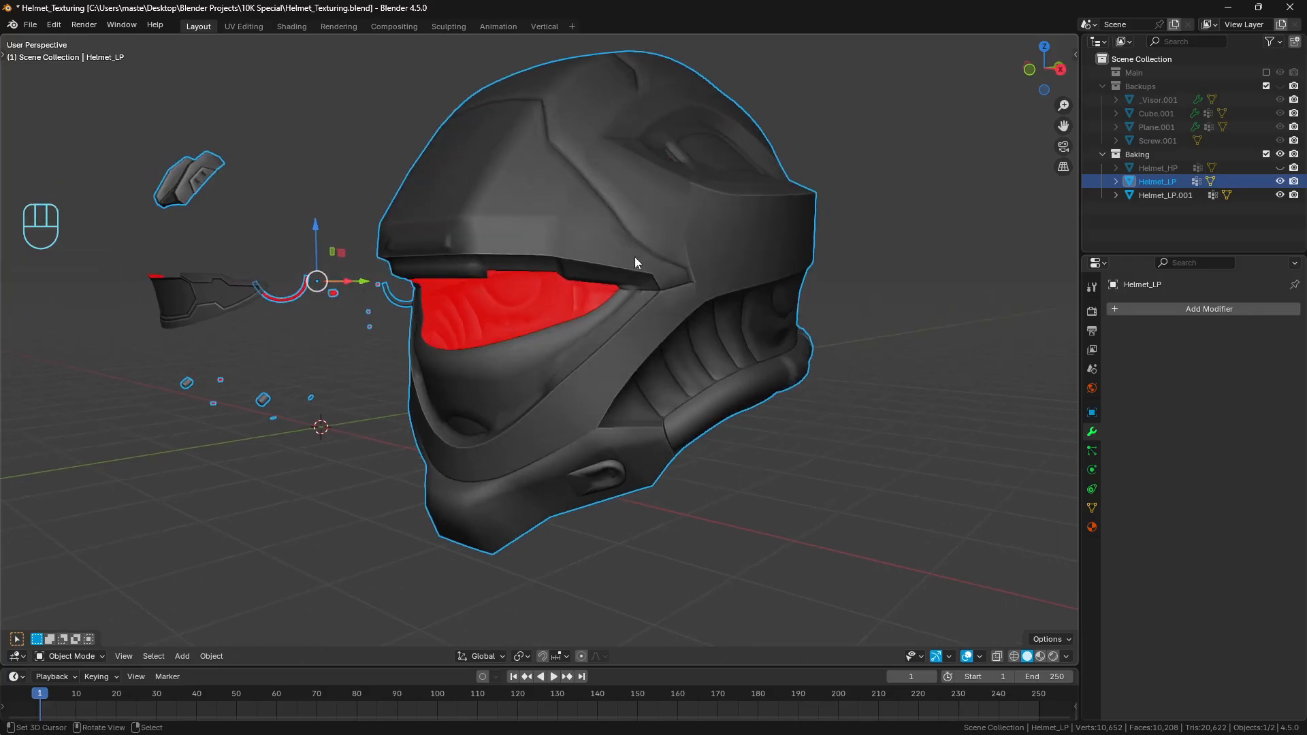
pyautogui.click(1171, 309)
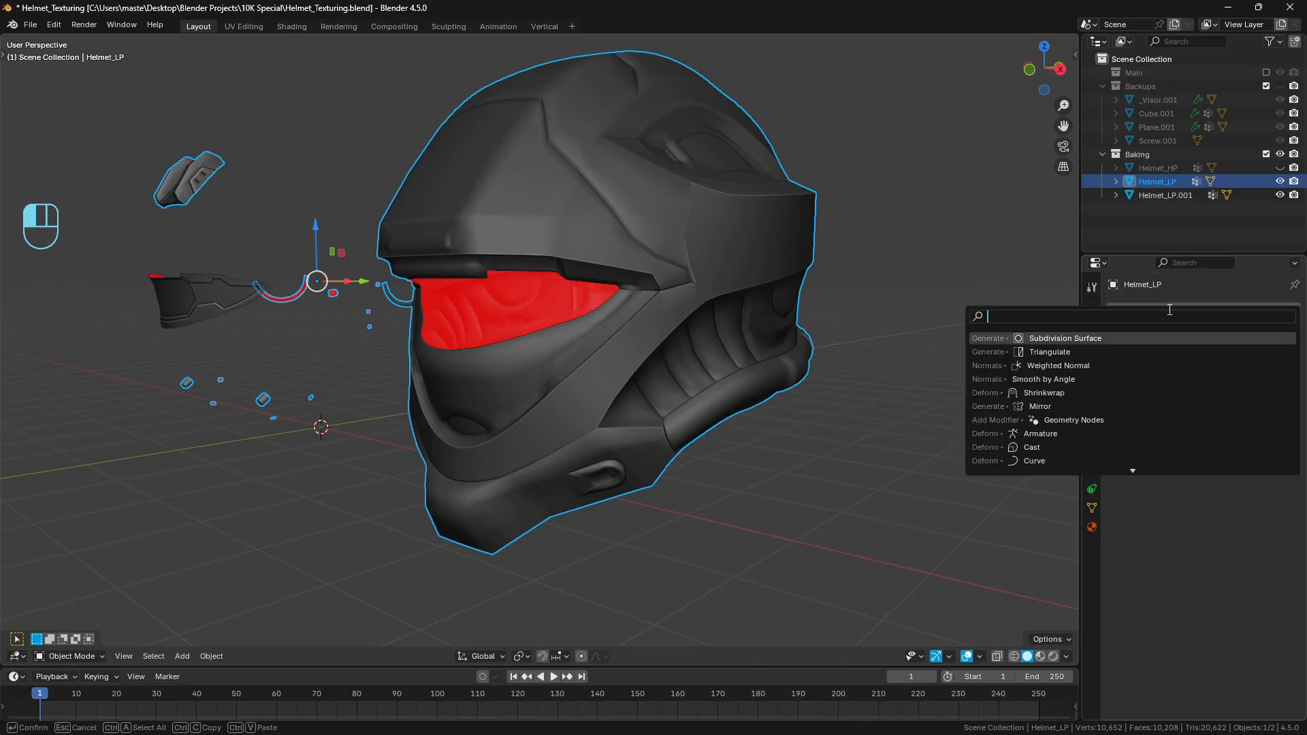
pyautogui.write('weight')
pyautogui.press('Return')
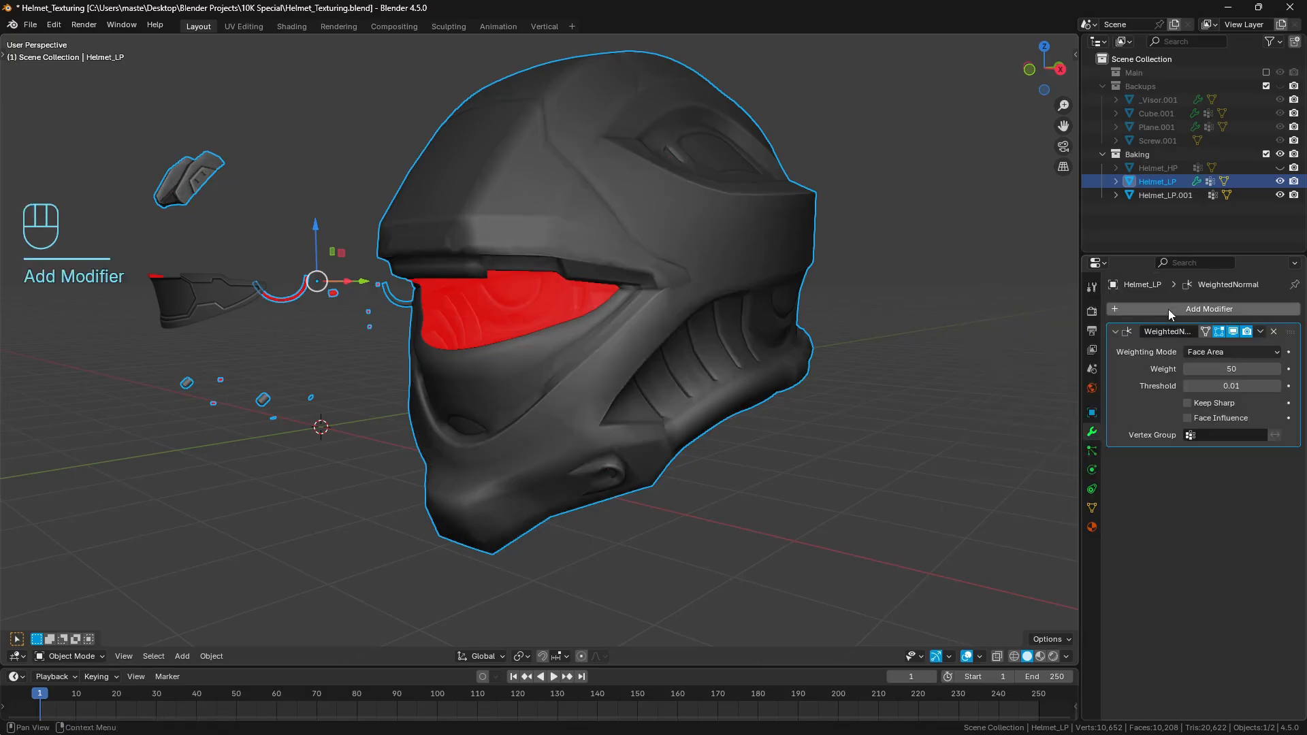
# Step: Compare the Corner Angle and Face Area & Angle weighting modes against Face Area, ending on Face Area
pyautogui.click(1218, 352)
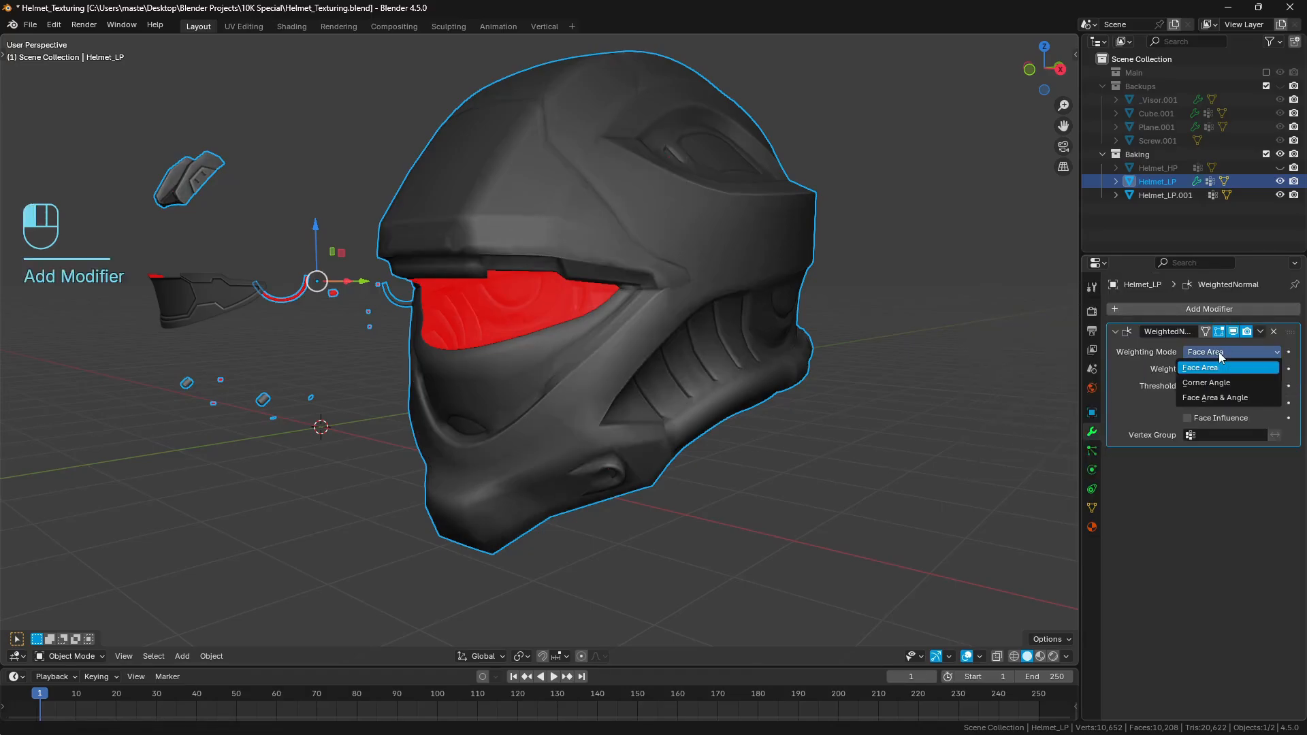
pyautogui.click(1206, 382)
pyautogui.click(1223, 353)
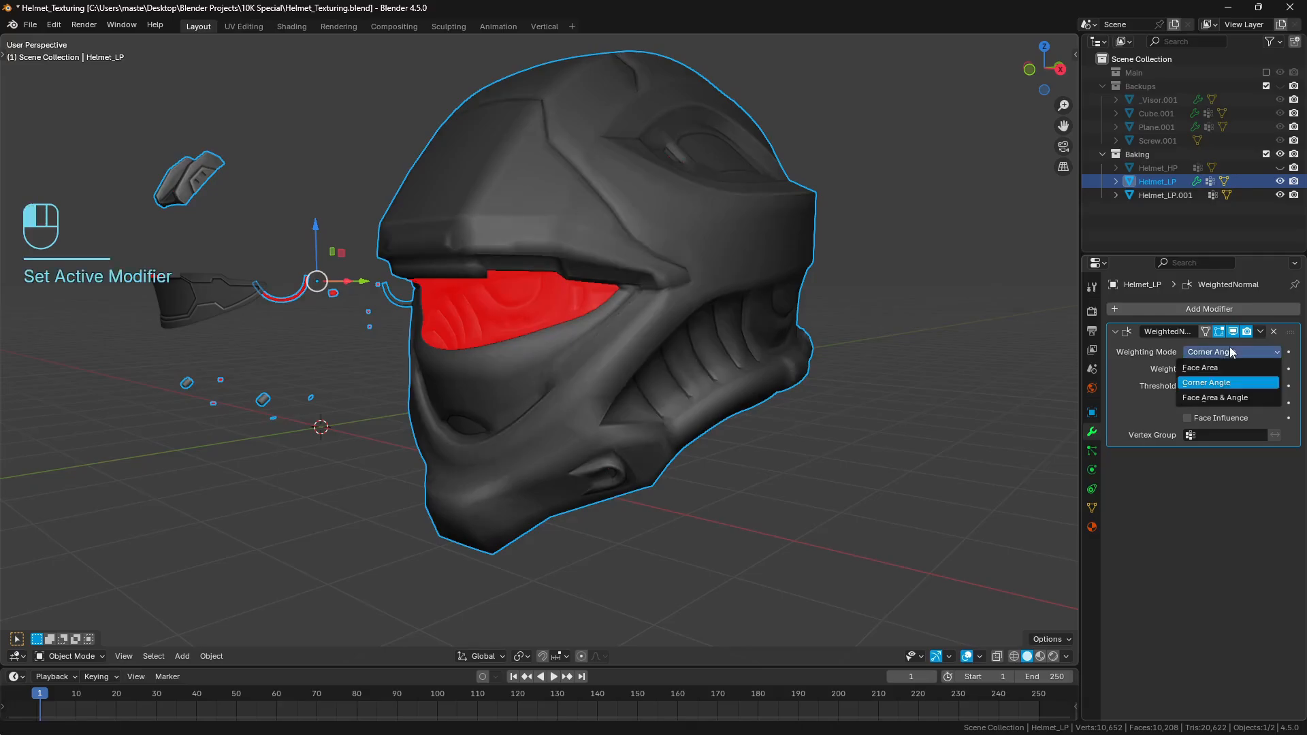
pyautogui.click(1221, 396)
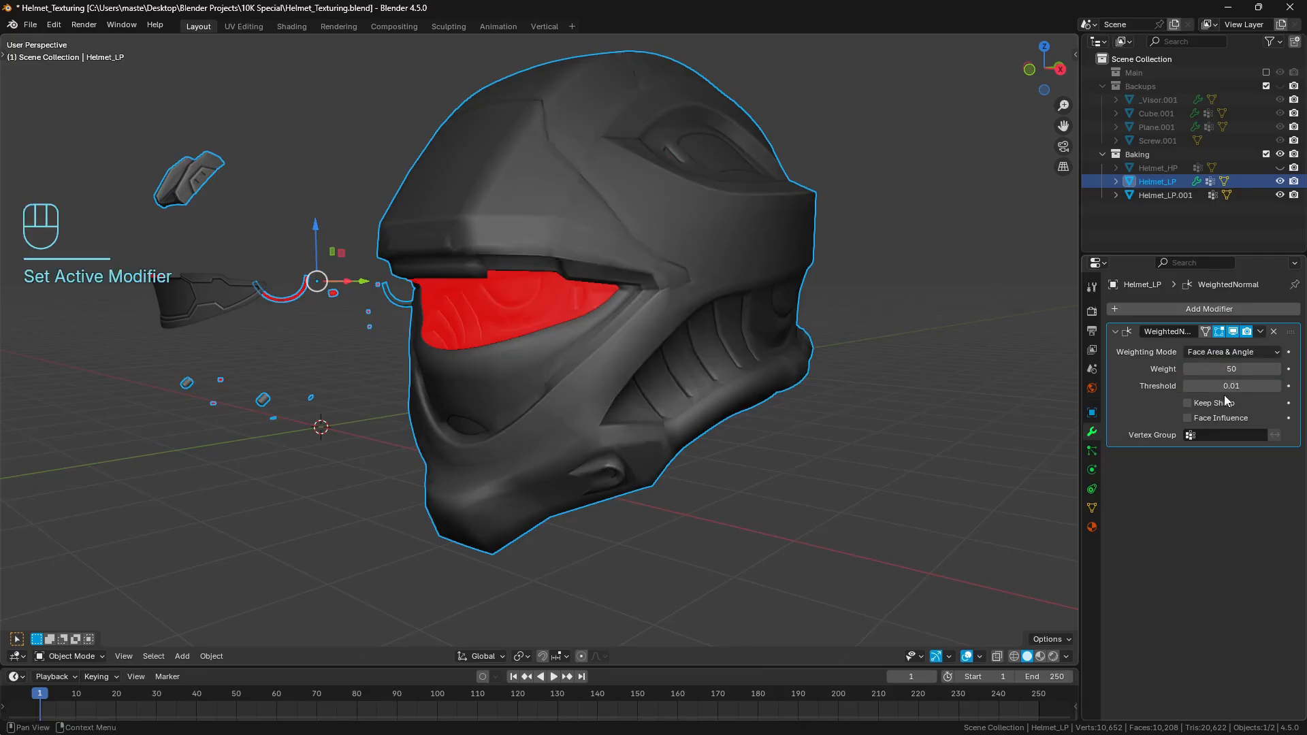
pyautogui.click(1250, 349)
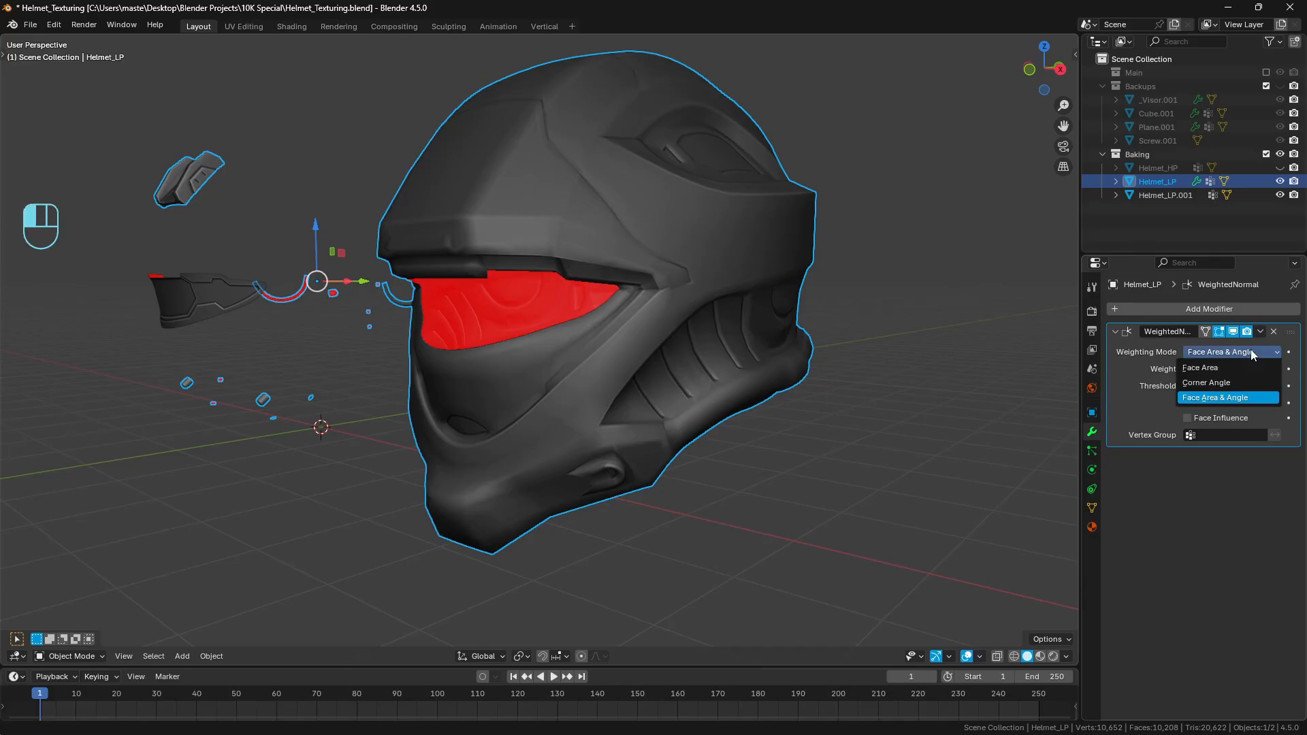
pyautogui.click(1214, 382)
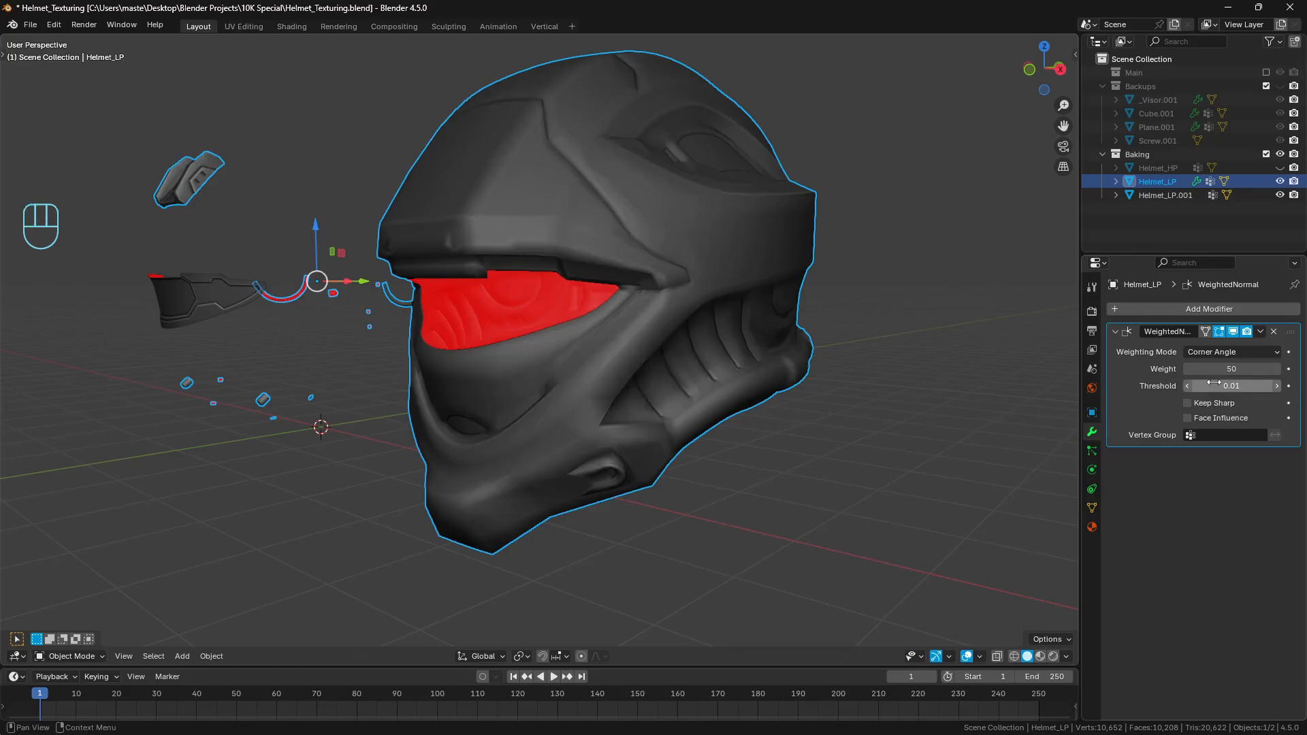
pyautogui.click(1239, 348)
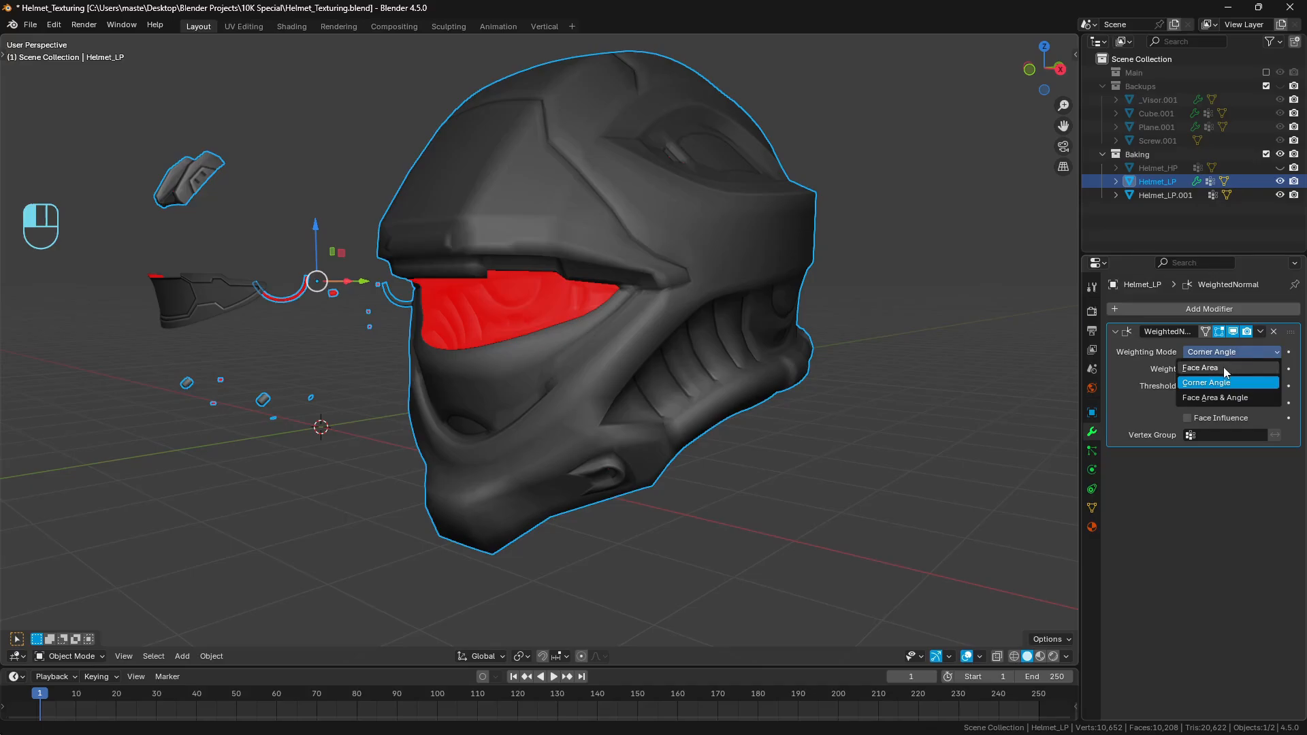
pyautogui.click(1223, 369)
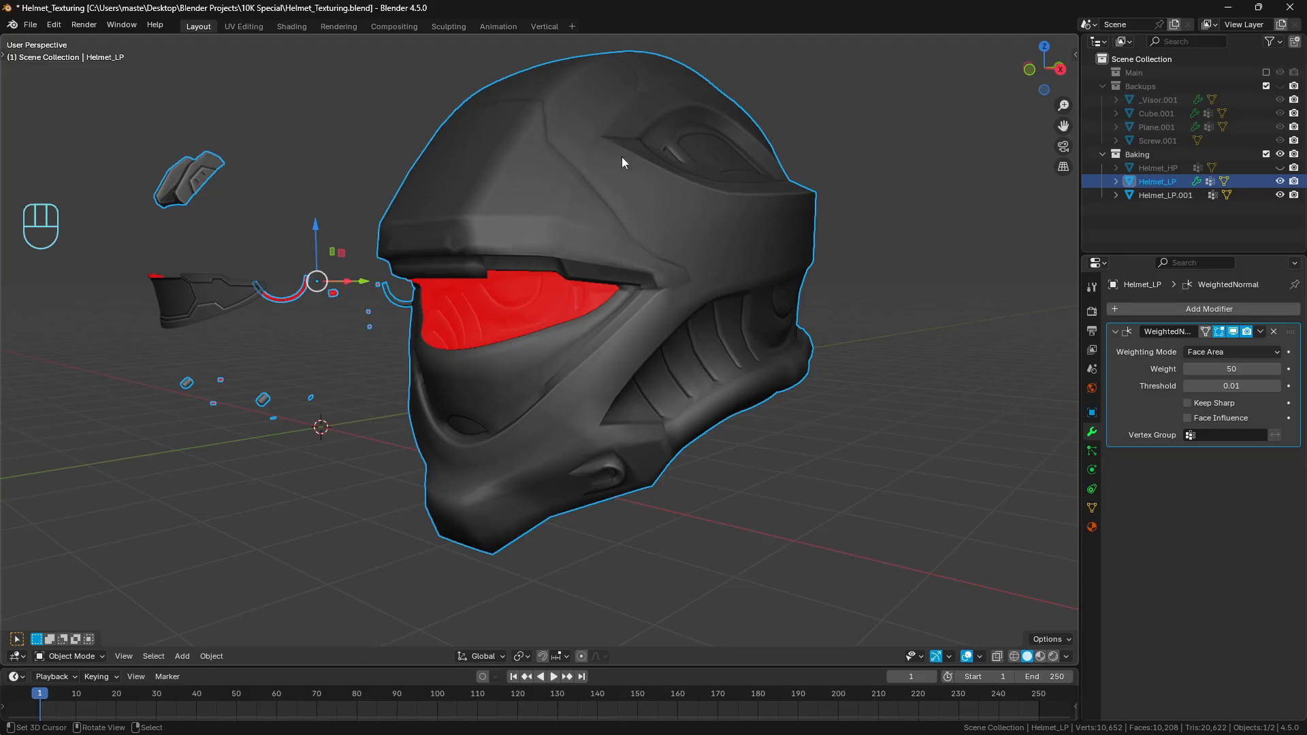
pyautogui.click(1232, 354)
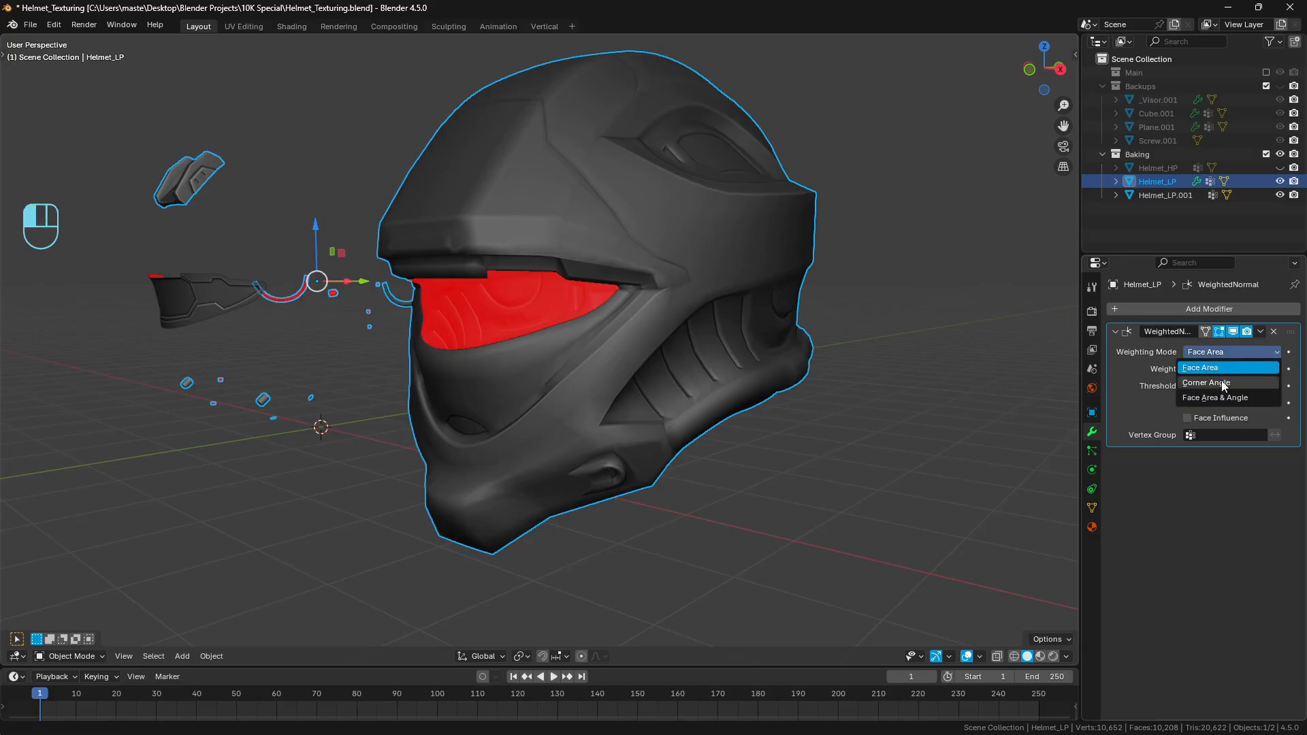
pyautogui.click(1223, 384)
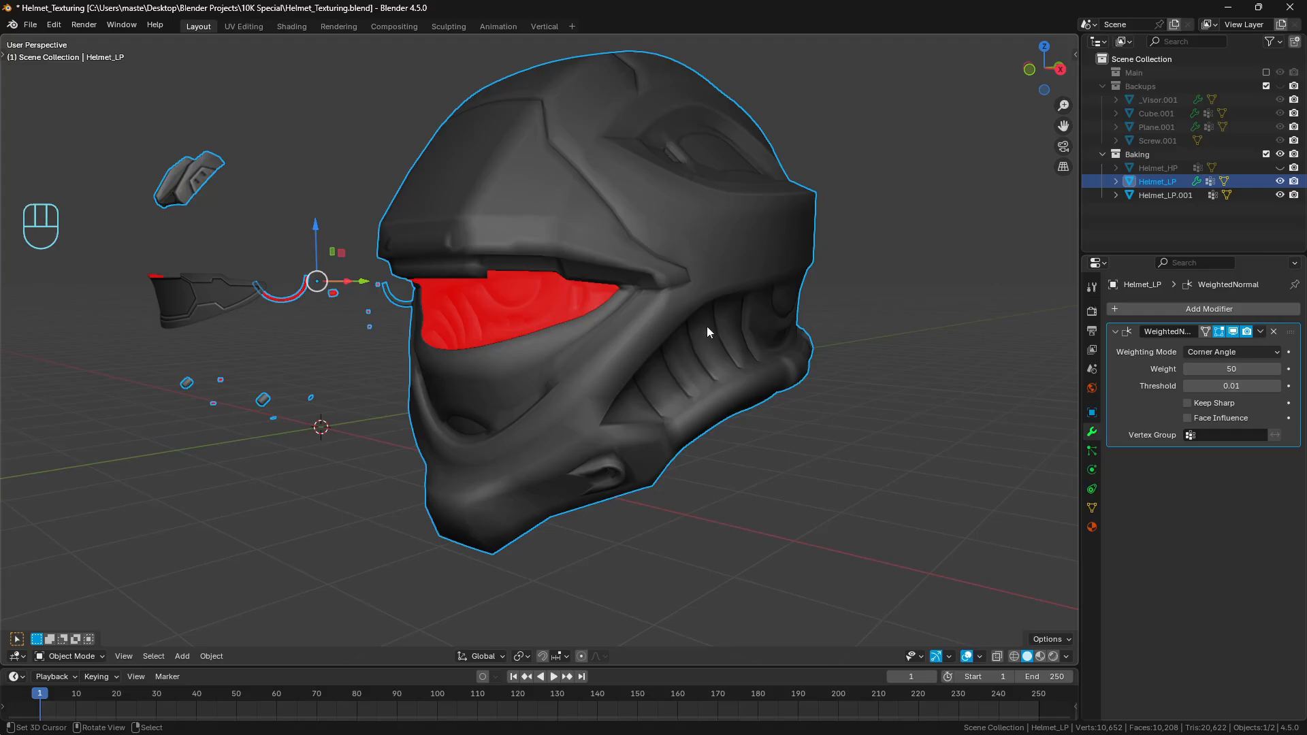
pyautogui.click(1229, 352)
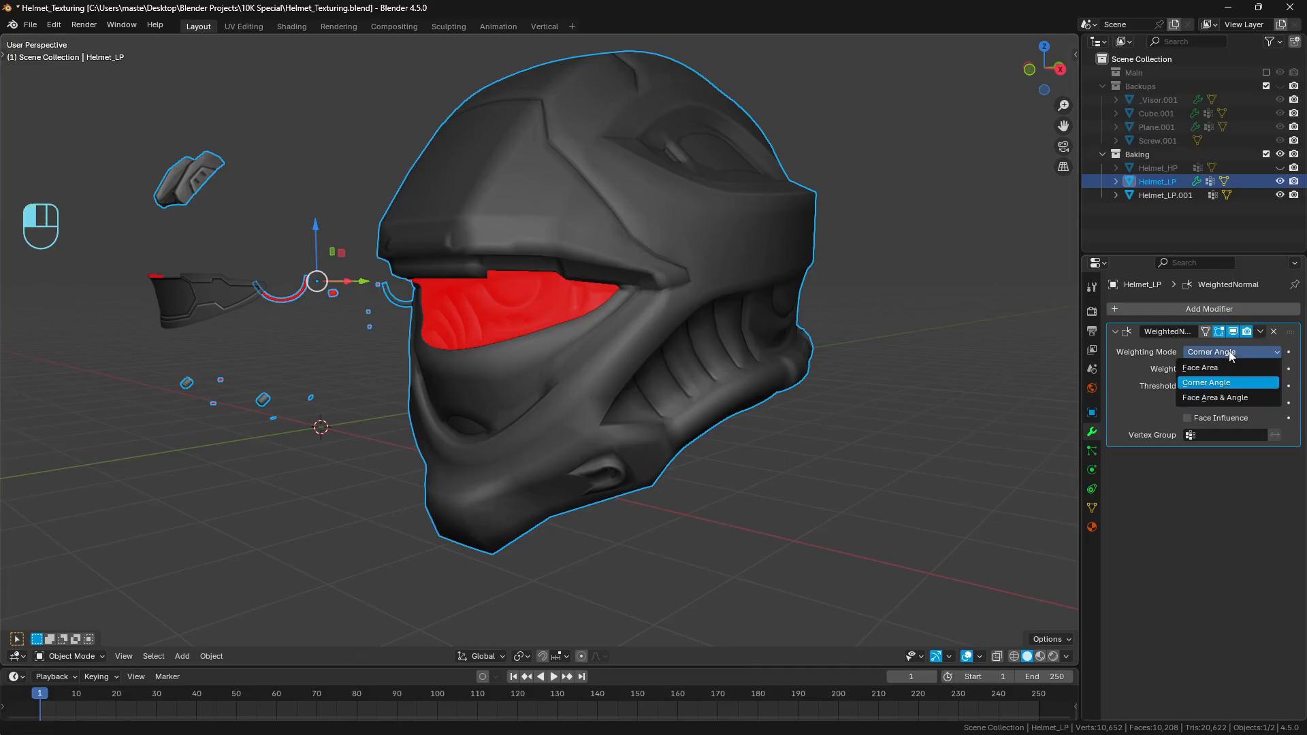
pyautogui.click(1218, 369)
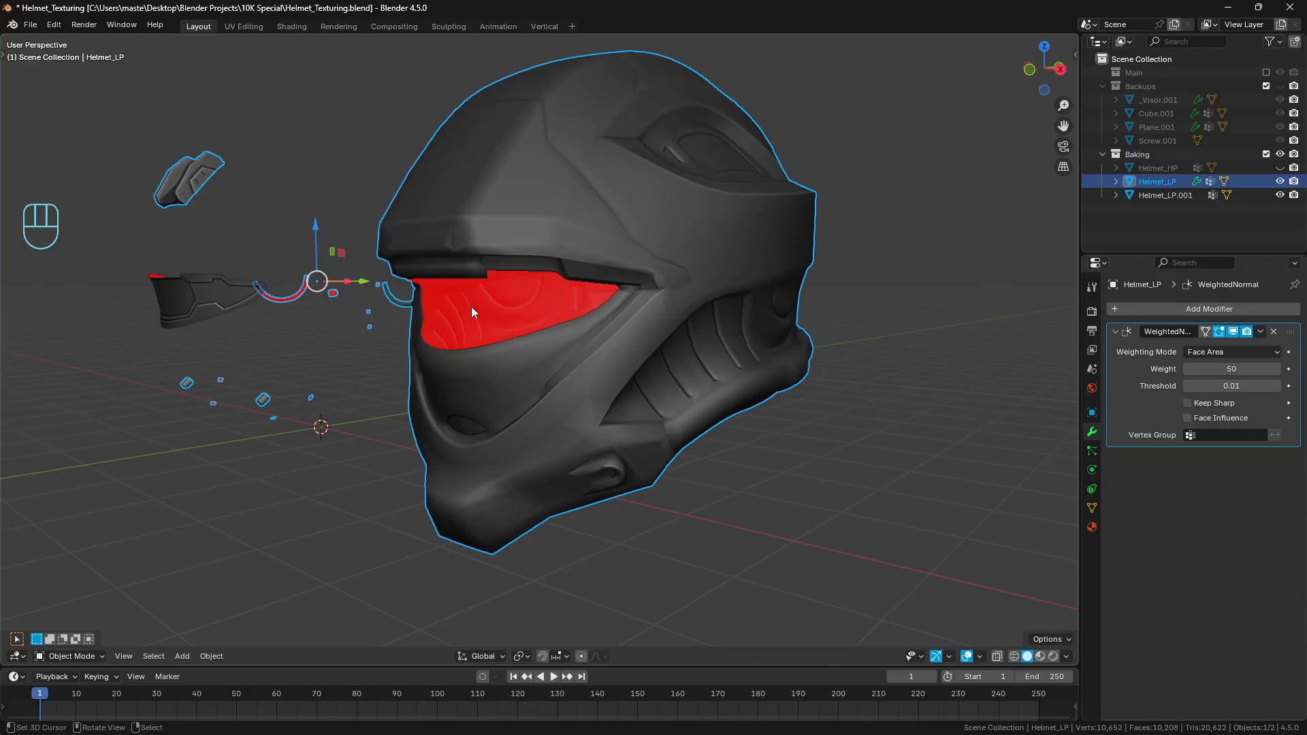
# Step: Enable Keep Sharp on Helmet_LP's Weighted Normal modifier and apply the modifier
pyautogui.click(1187, 403)
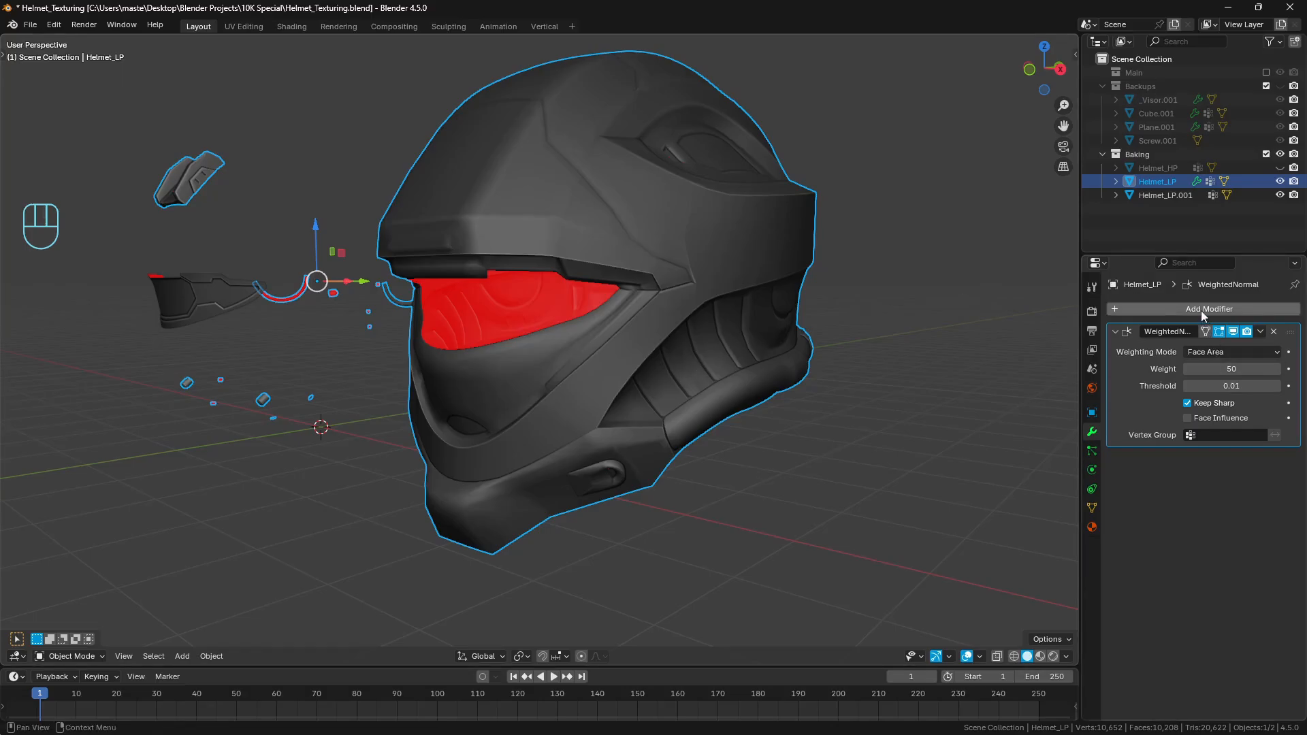
pyautogui.keyDown('shift'); pyautogui.moveTo(575, 324); pyautogui.dragTo(676, 332, button='middle'); pyautogui.keyUp('shift')
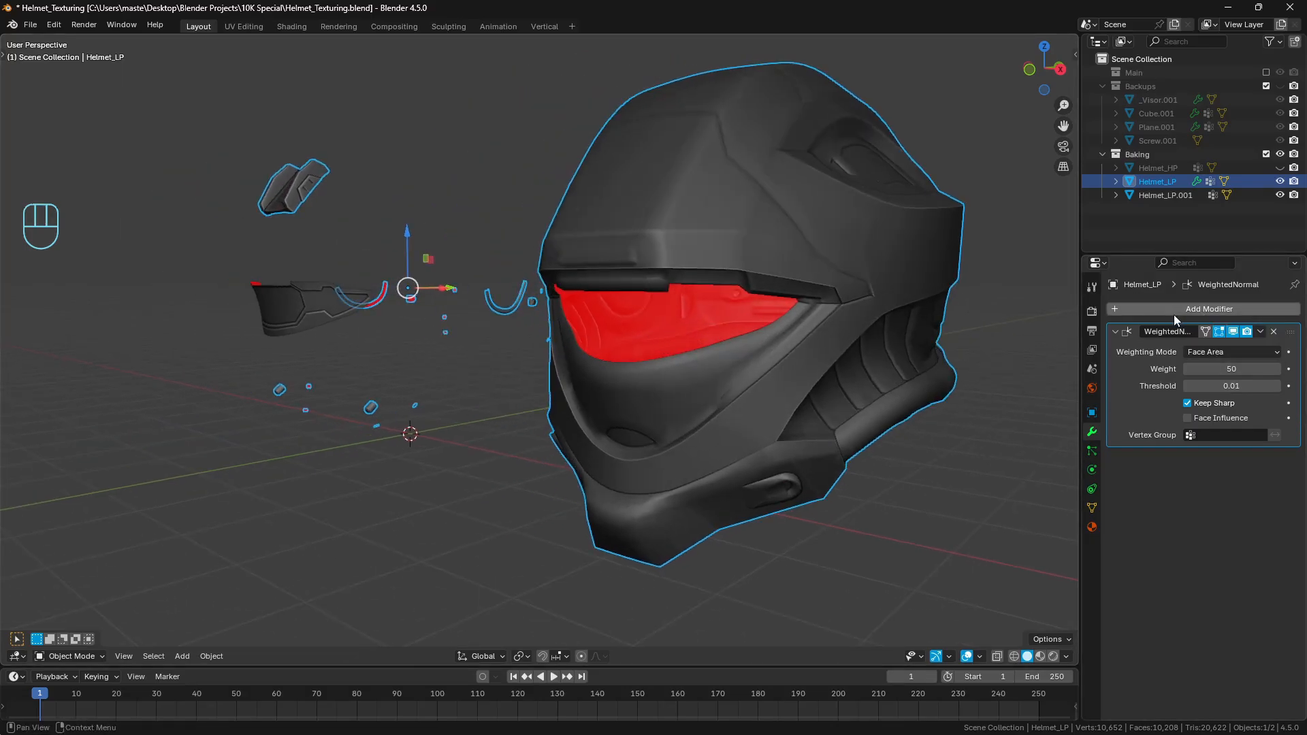
pyautogui.keyDown('shift'); pyautogui.moveTo(791, 371); pyautogui.dragTo(737, 362, button='middle'); pyautogui.keyUp('shift')
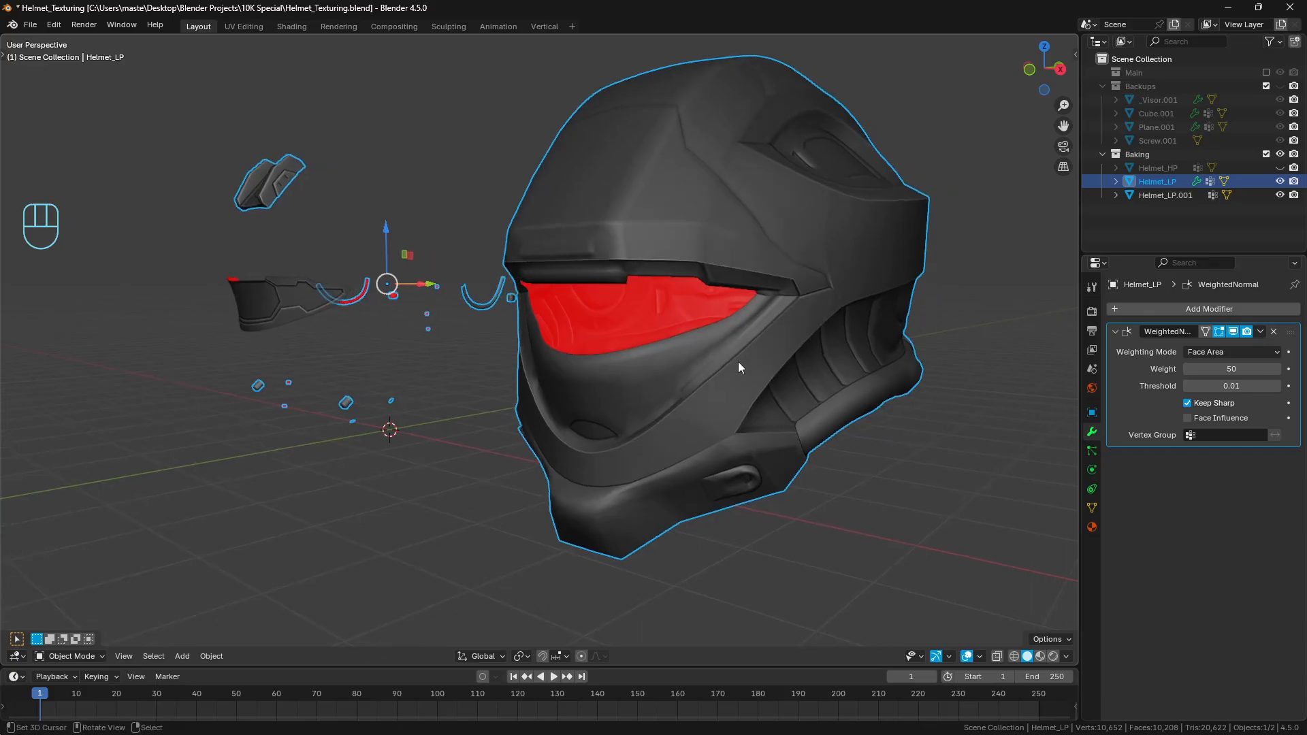
pyautogui.hotkey('ctrl', 'a')
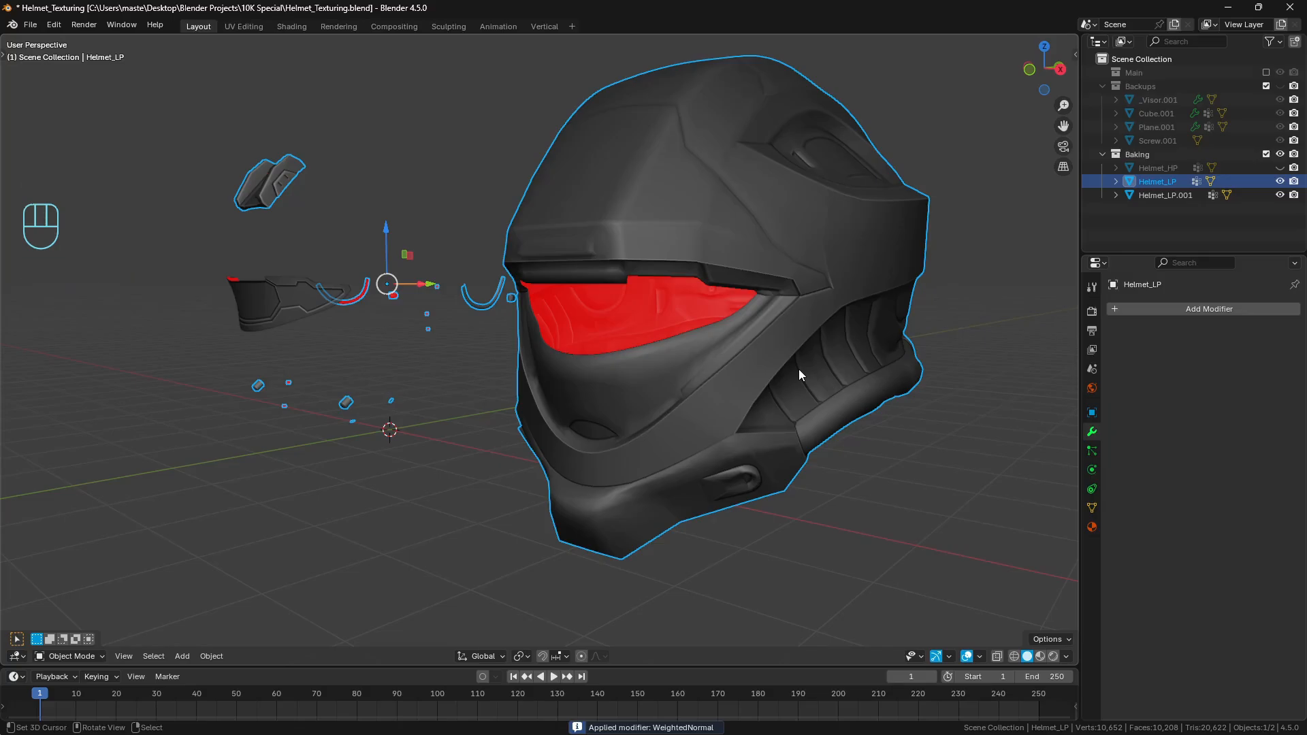
# Step: Join the separated visor-shaped piece Helmet_LP.001 back into Helmet_LP
pyautogui.click(308, 313)
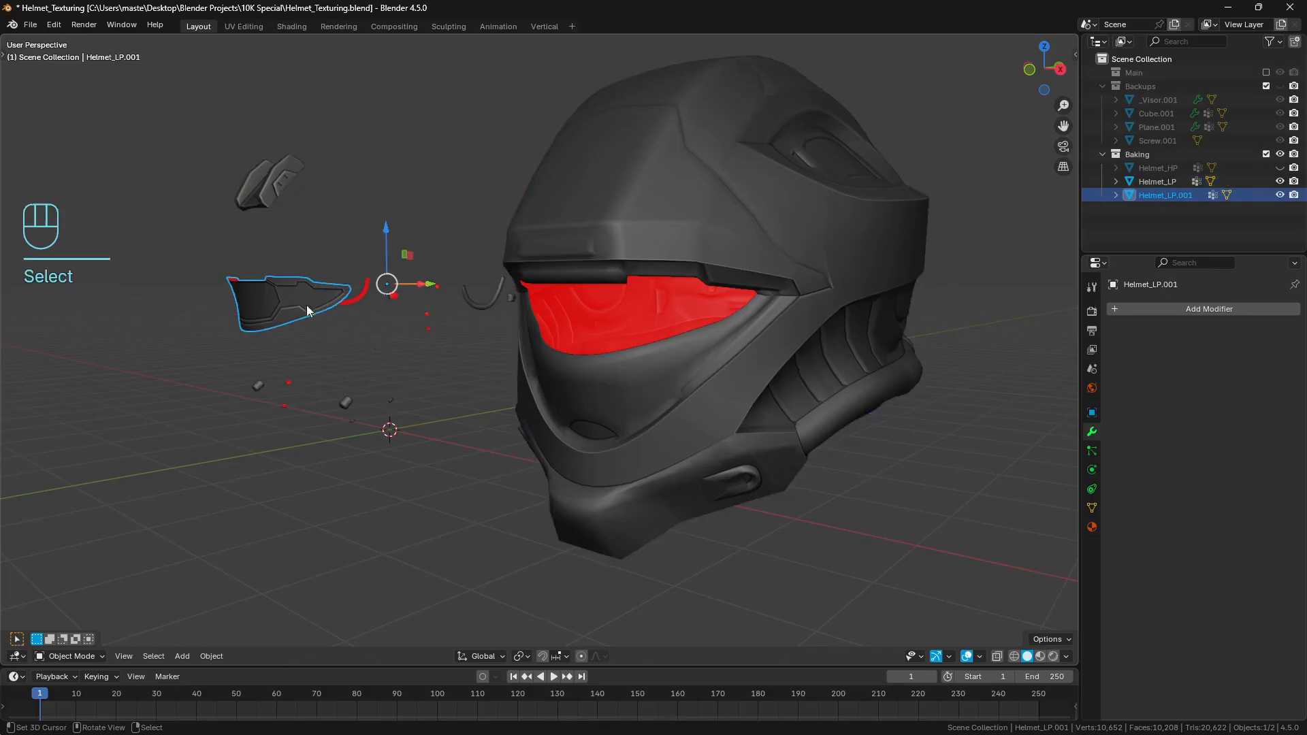
pyautogui.keyDown('shift'); pyautogui.click(658, 216); pyautogui.keyUp('shift')
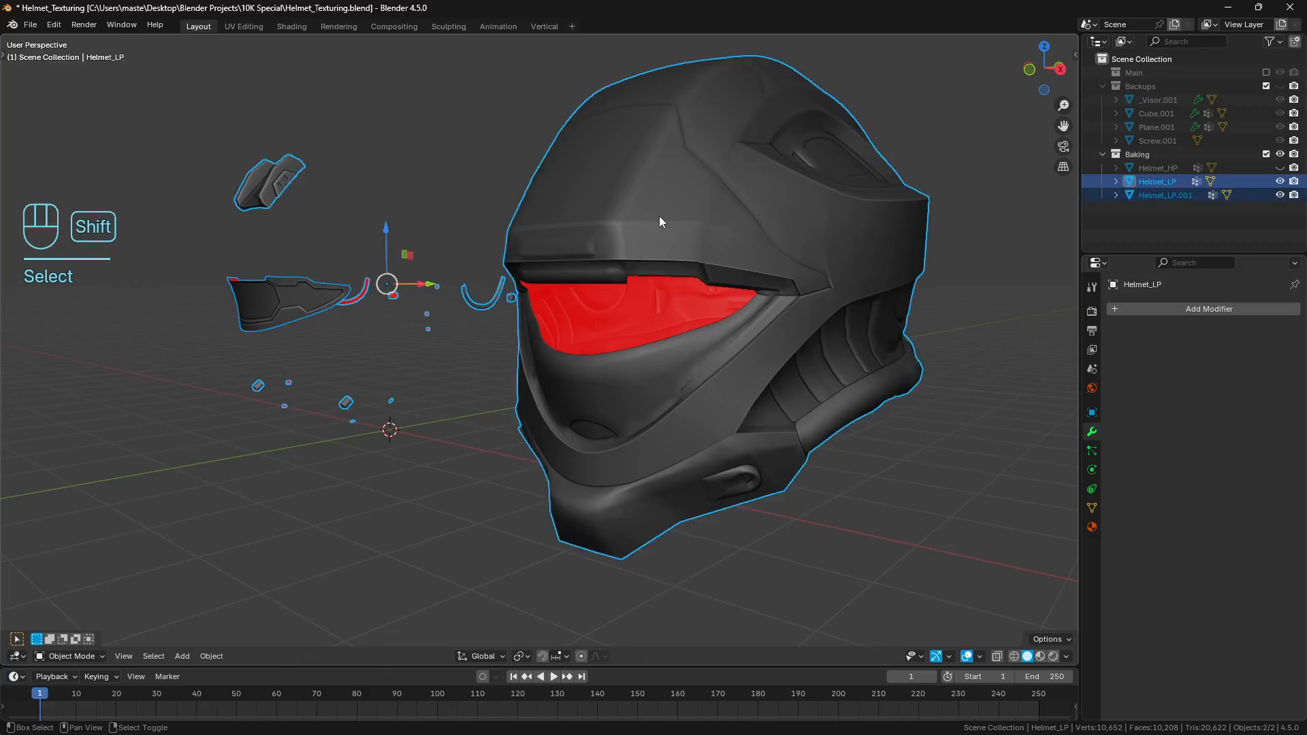
pyautogui.hotkey('ctrl', 'j')
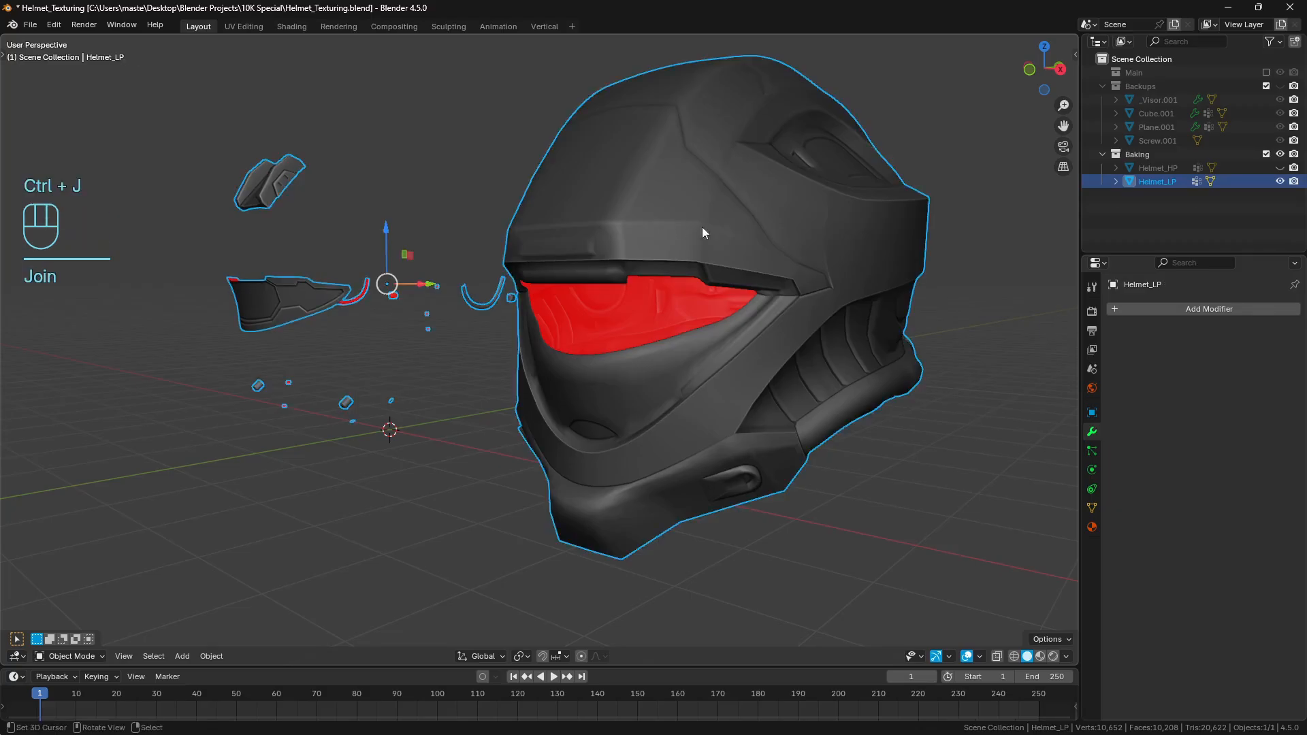
# Step: Add a Triangulate modifier to Helmet_LP with Keep Normals enabled and the quad method set to Beauty
pyautogui.click(1140, 309)
pyautogui.write('tri')
pyautogui.press('Return')
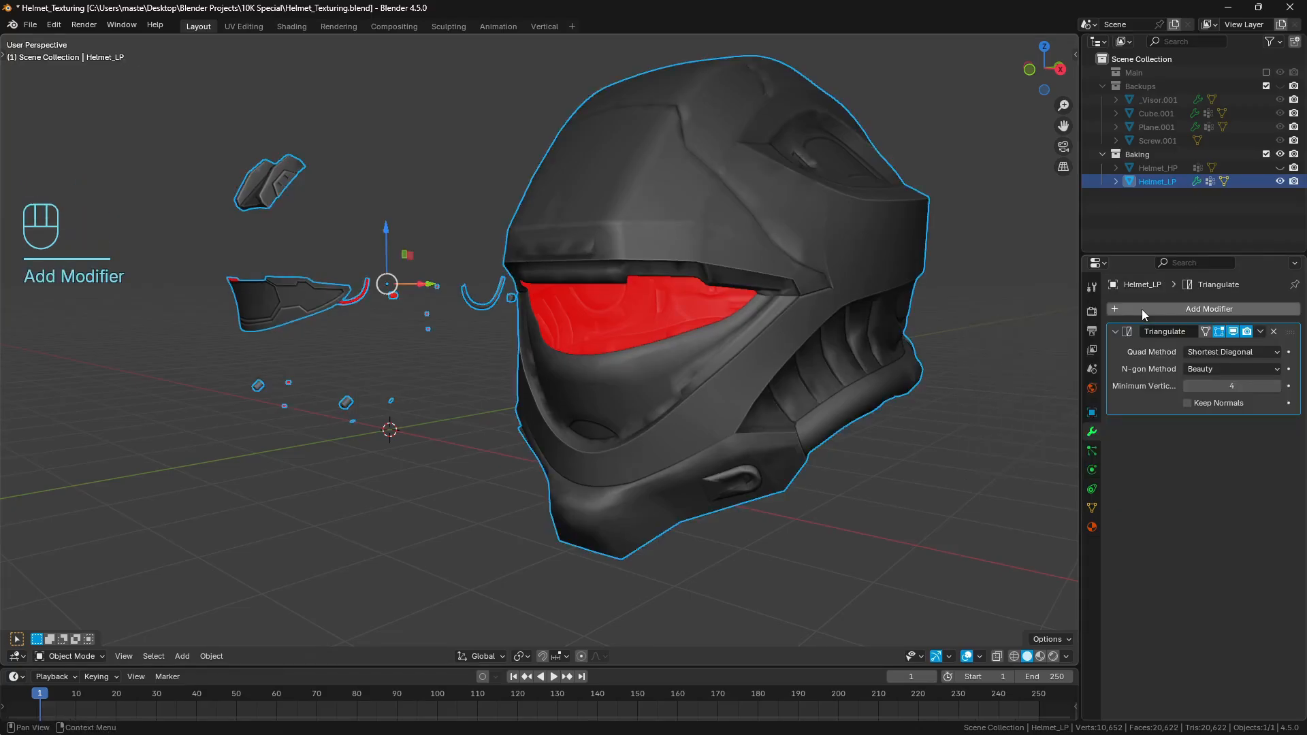
pyautogui.keyDown('shift'); pyautogui.moveTo(816, 351); pyautogui.dragTo(729, 353, button='middle'); pyautogui.keyUp('shift')
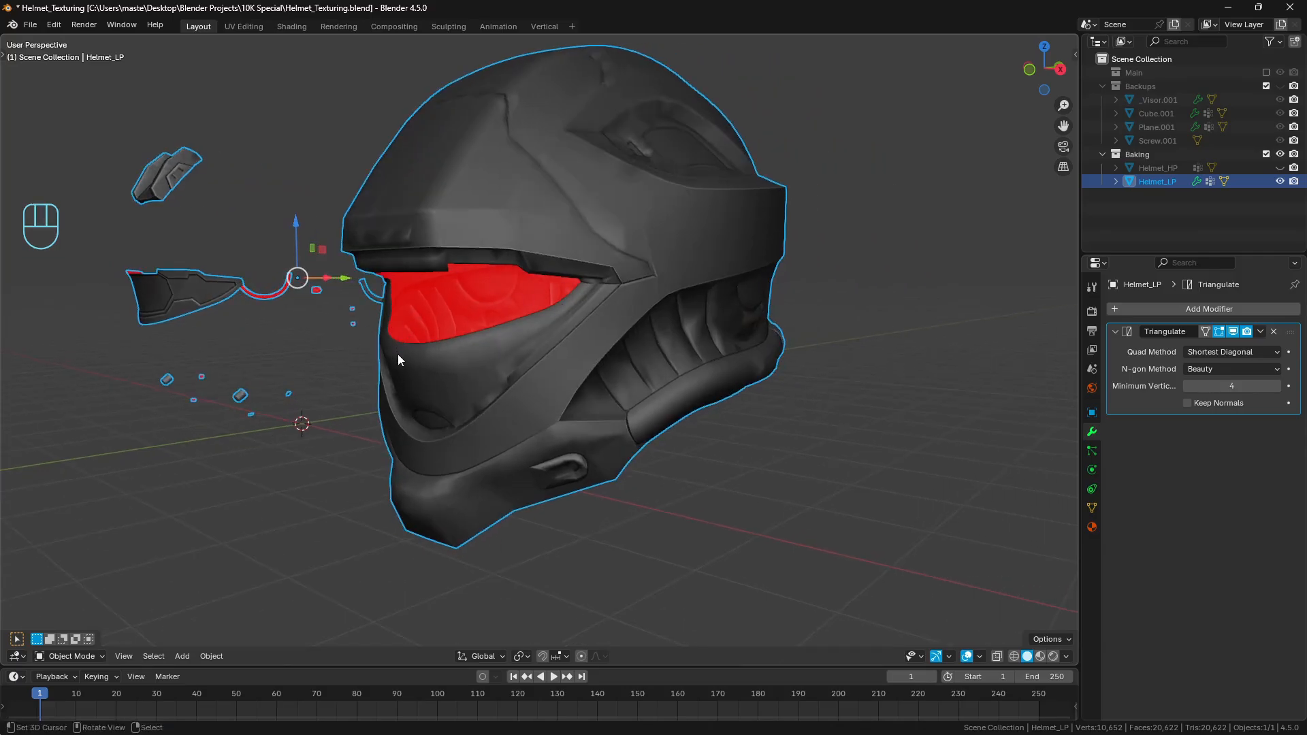
pyautogui.click(1187, 404)
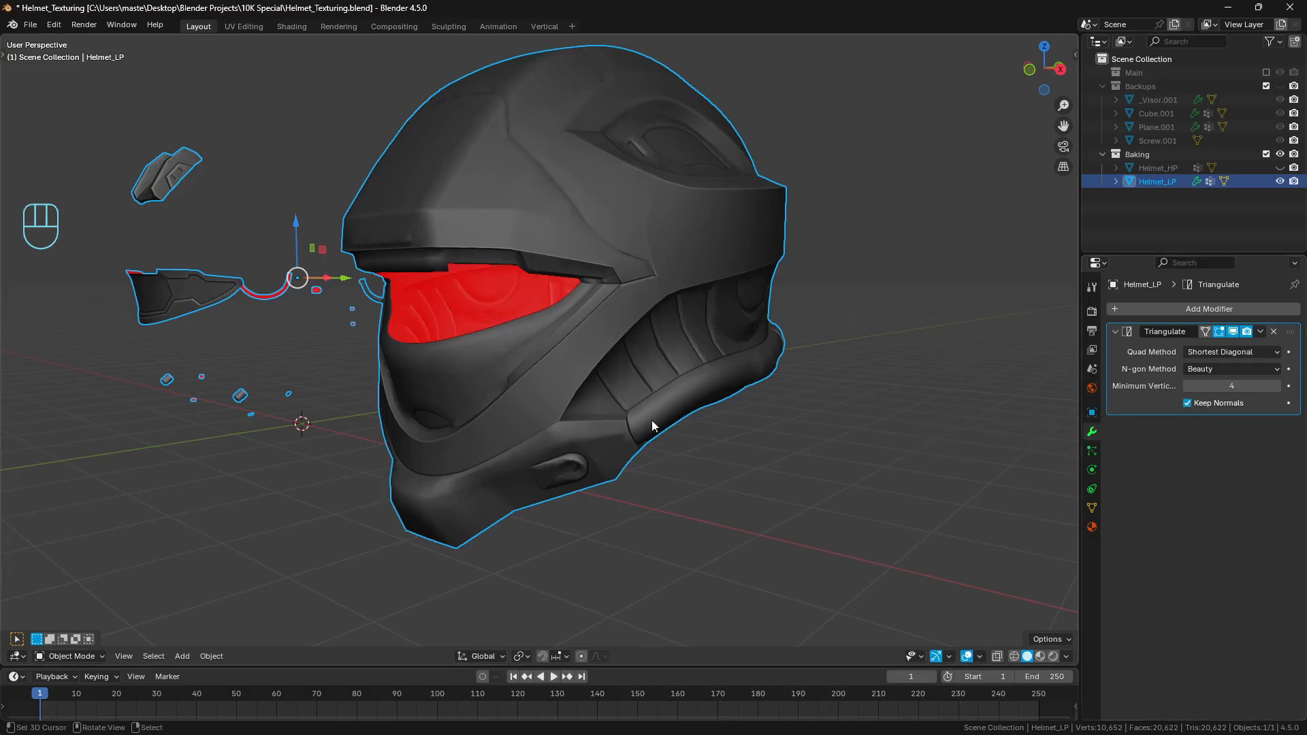
pyautogui.click(1229, 353)
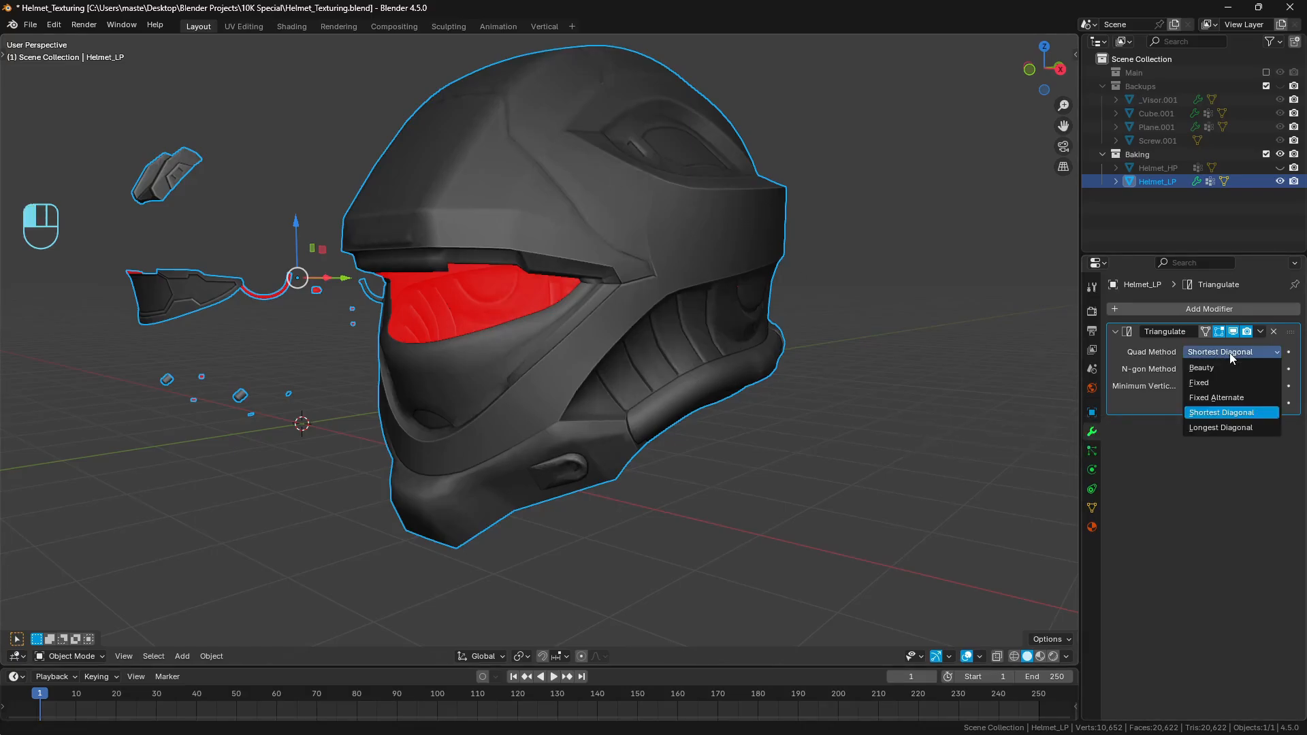
pyautogui.click(1222, 367)
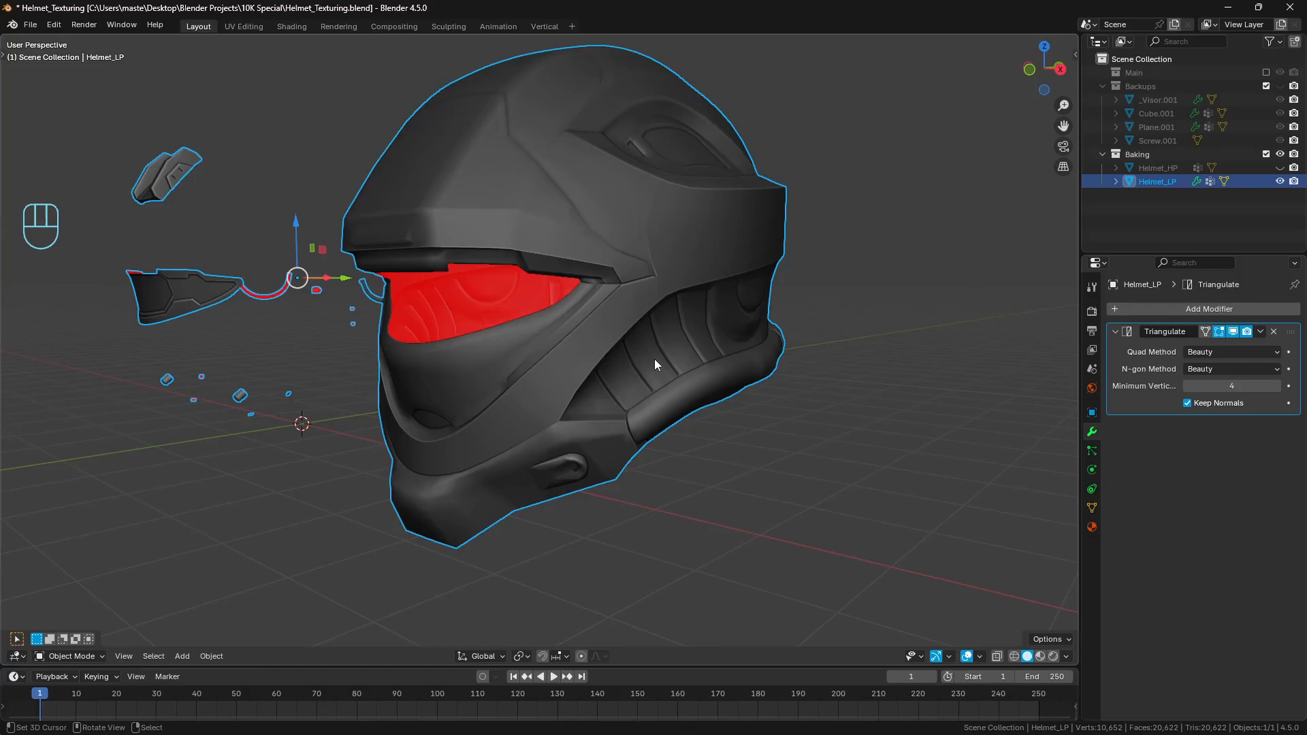
# Step: Inspect Helmet_LP's underlying mesh topology in Edit Mode, then return to Object Mode with nothing selected in the mesh
pyautogui.moveTo(662, 358); pyautogui.dragTo(684, 353, button='middle')
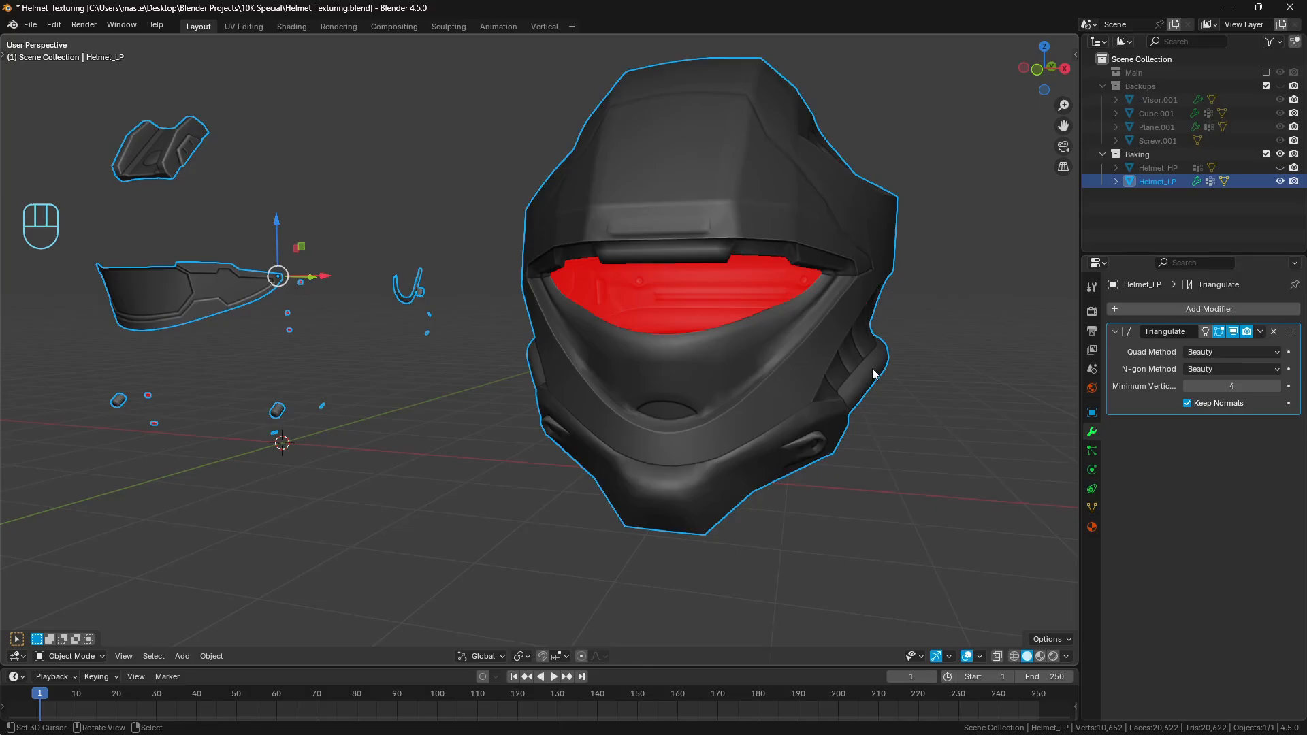
pyautogui.moveTo(872, 369); pyautogui.dragTo(302, 83, button='middle')
pyautogui.press('Tab')
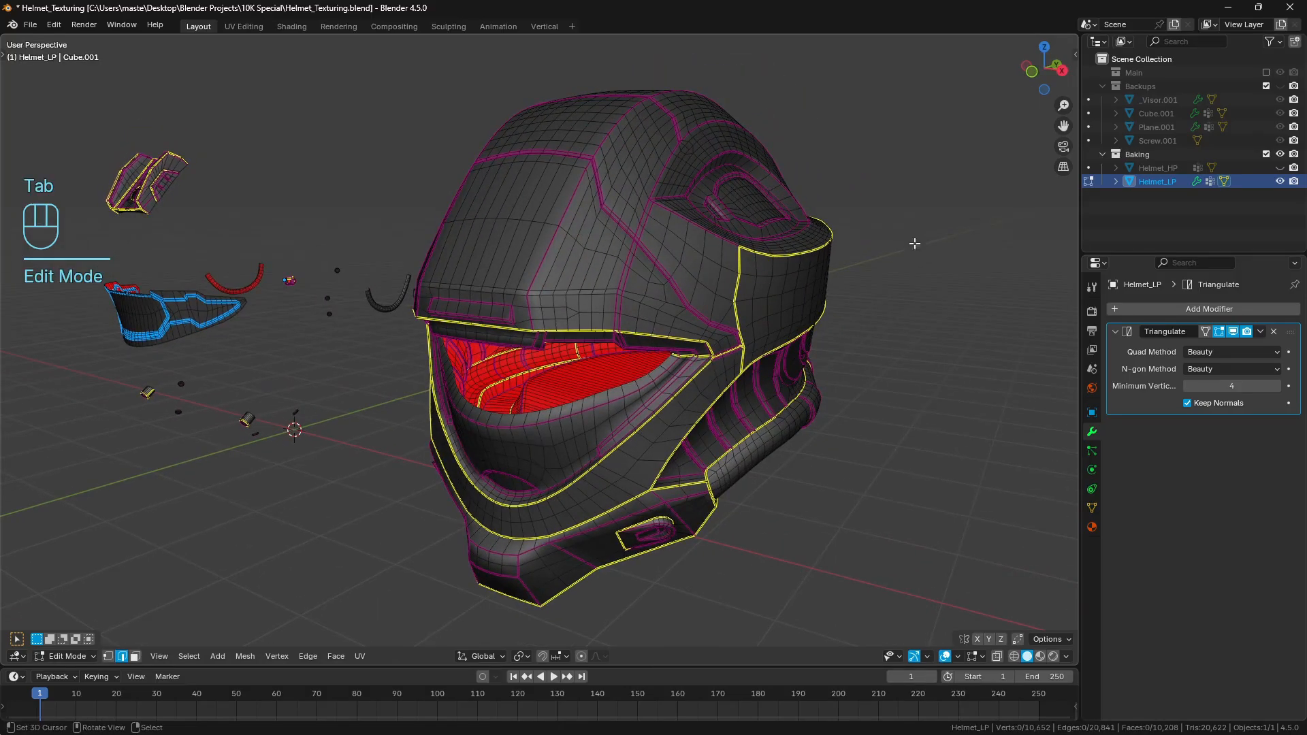
pyautogui.moveTo(302, 83); pyautogui.dragTo(877, 598)
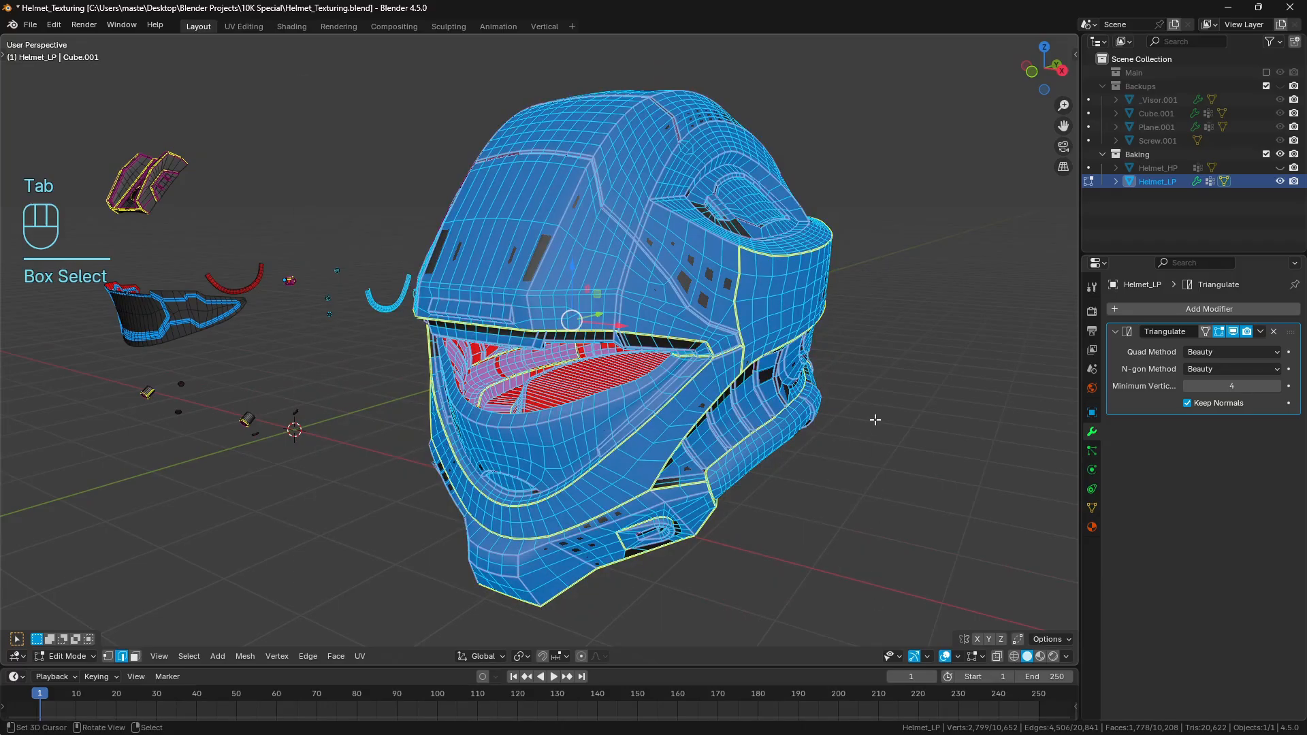
pyautogui.press('a')
pyautogui.press('a')
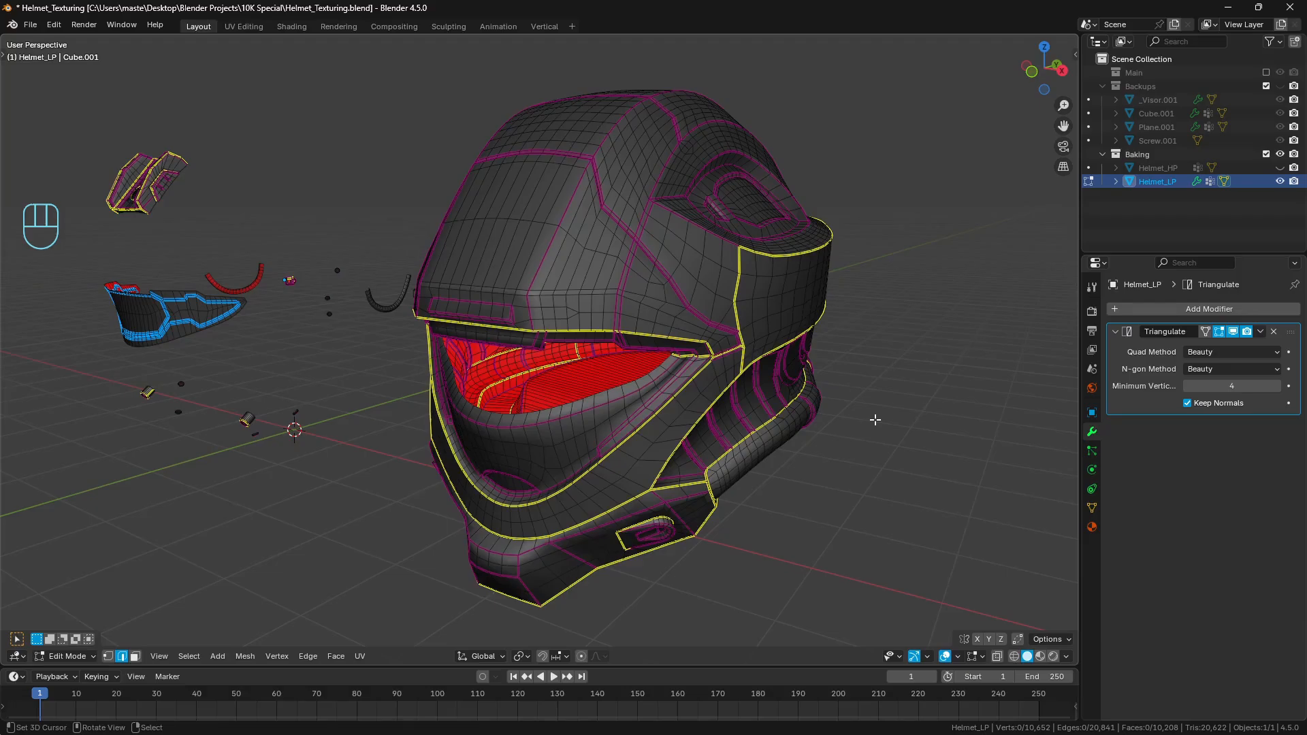
pyautogui.press('Tab')
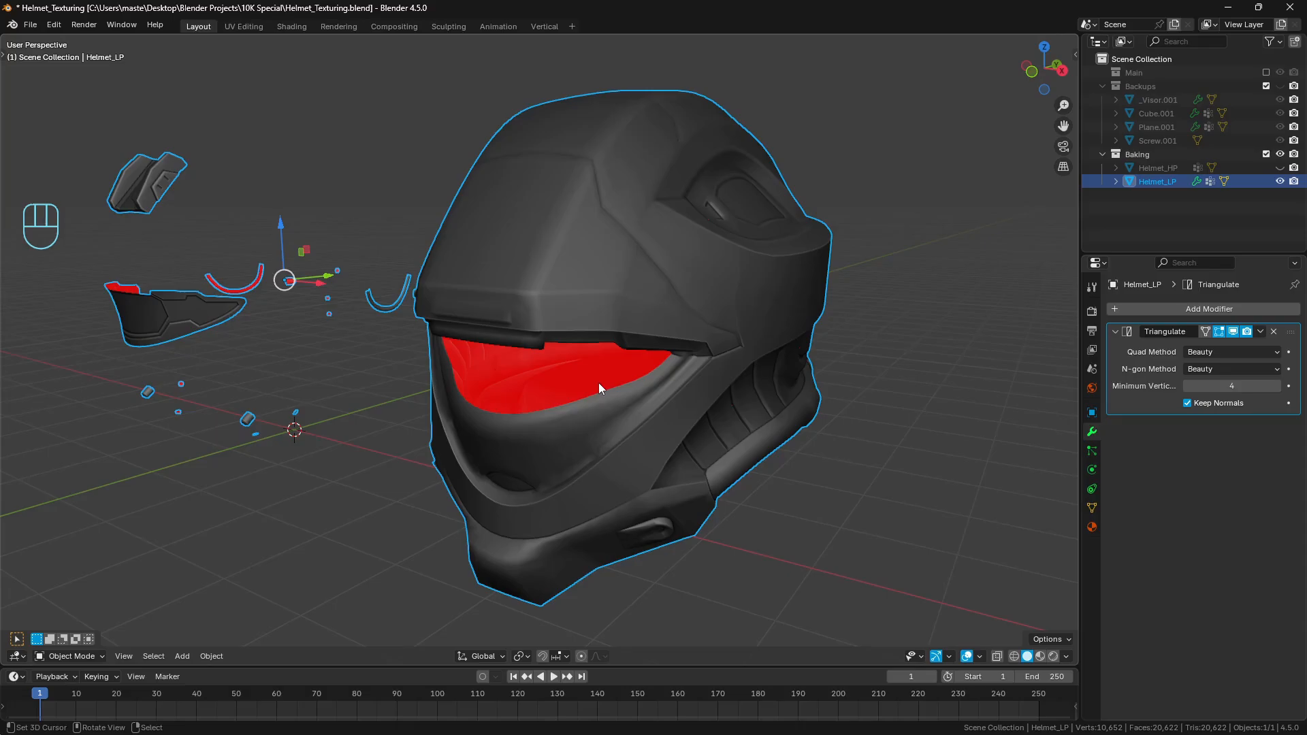
# Step: Apply Helmet_LP's Triangulate modifier and inspect the triangulated mesh in Edit Mode
pyautogui.moveTo(651, 363); pyautogui.dragTo(645, 359, button='middle')
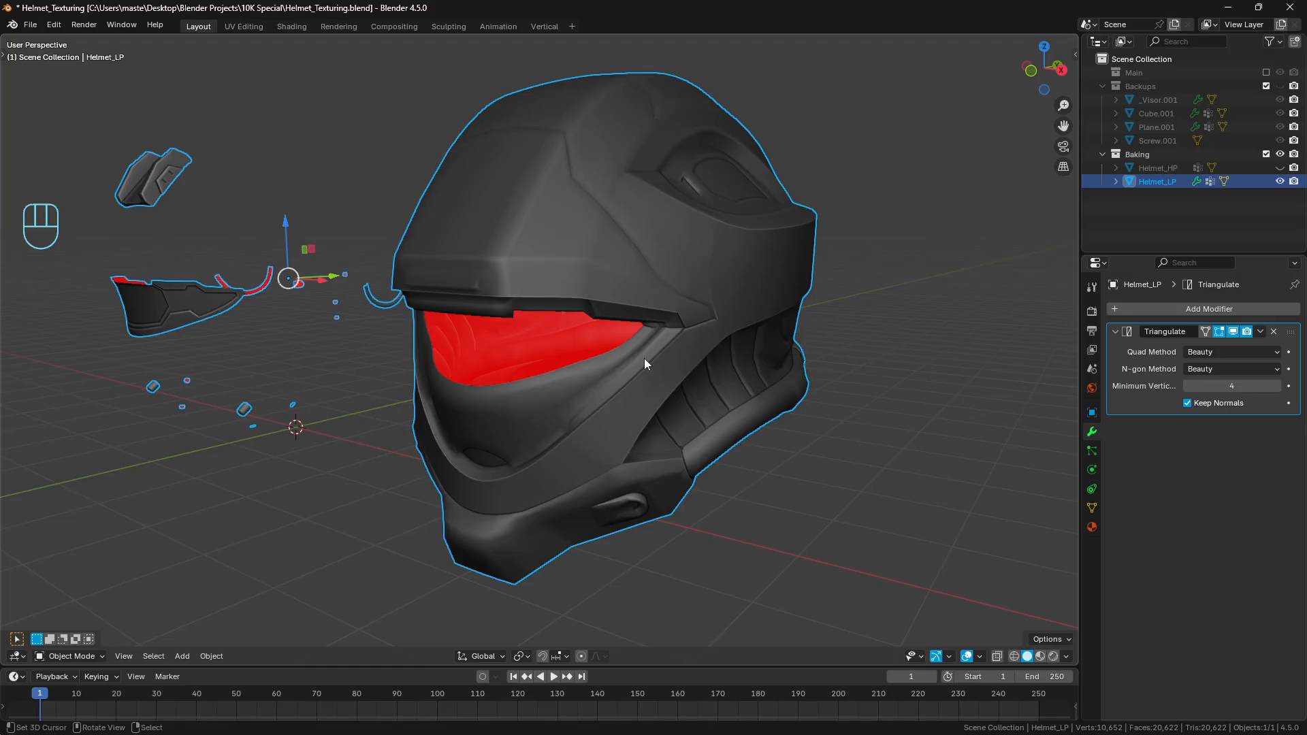
pyautogui.hotkey('ctrl', 'a')
pyautogui.keyDown('shift'); pyautogui.moveTo(529, 326); pyautogui.dragTo(639, 325, button='middle'); pyautogui.keyUp('shift')
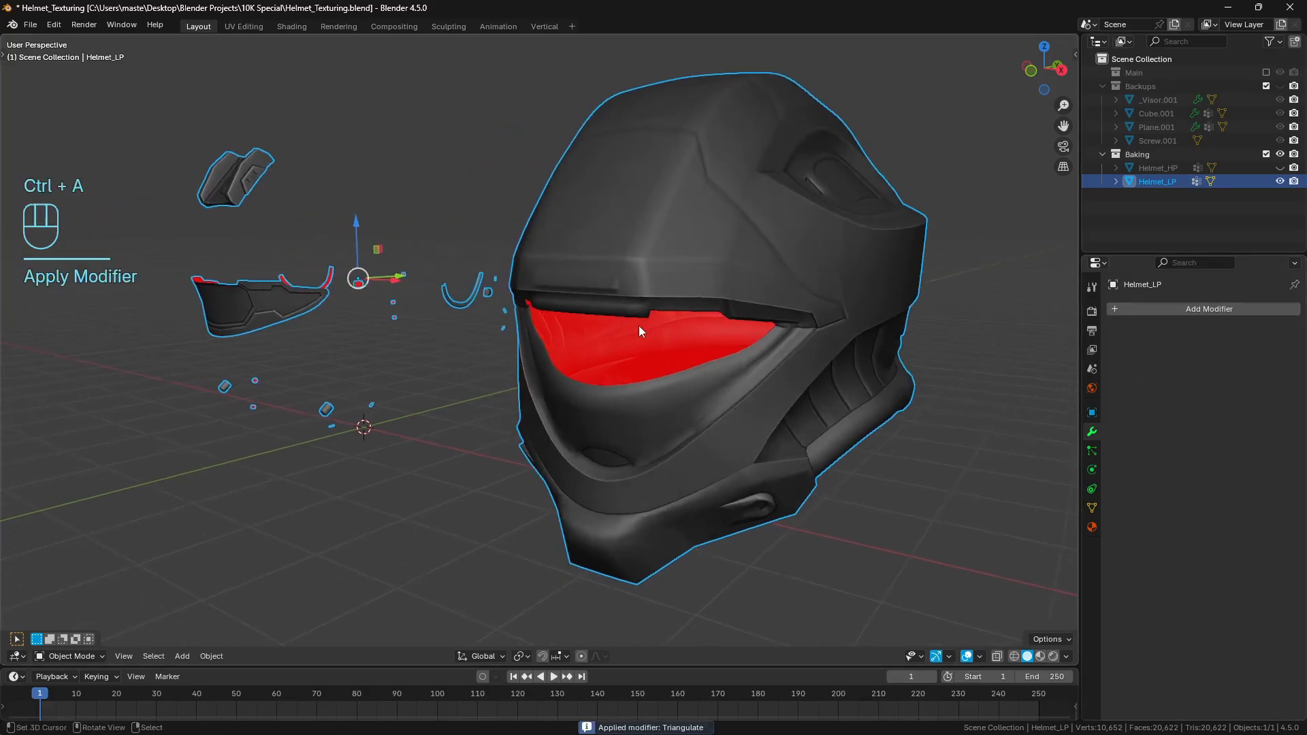
pyautogui.press('Tab')
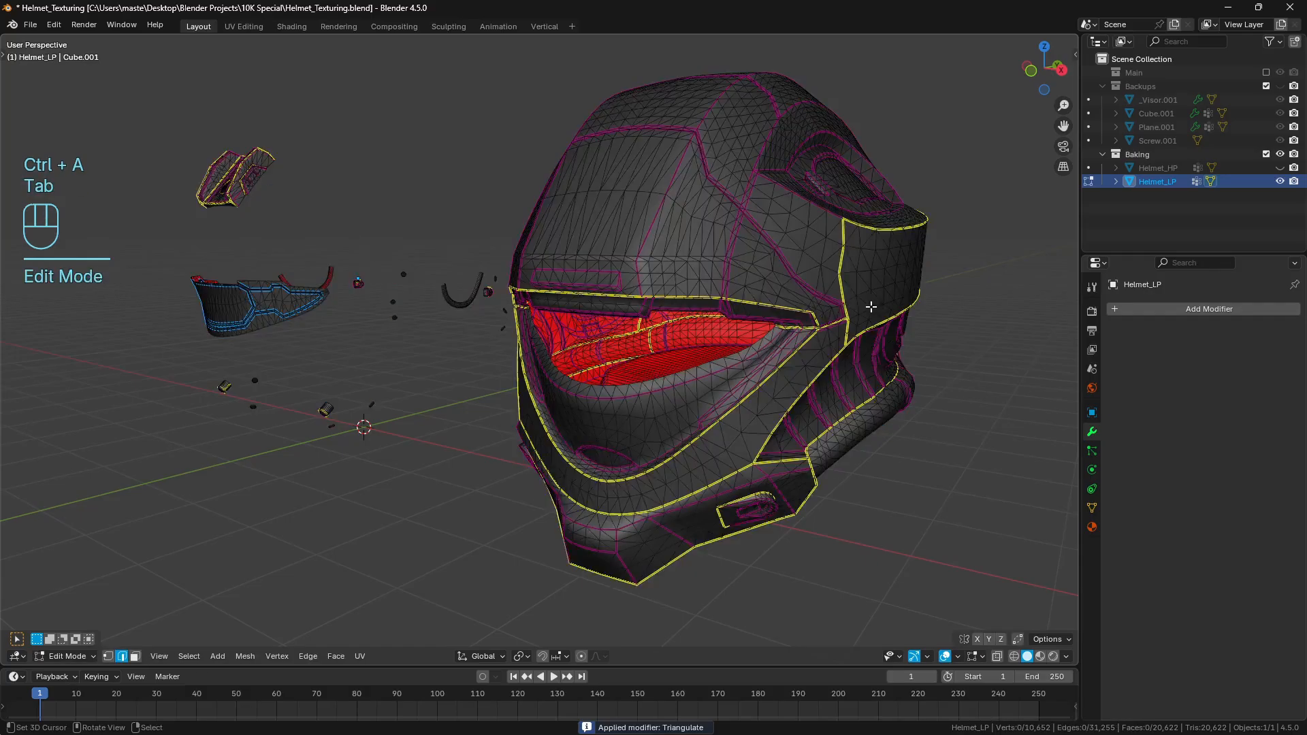
pyautogui.moveTo(869, 306); pyautogui.dragTo(851, 308, button='middle')
pyautogui.moveTo(323, 253); pyautogui.dragTo(445, 279, button='middle')
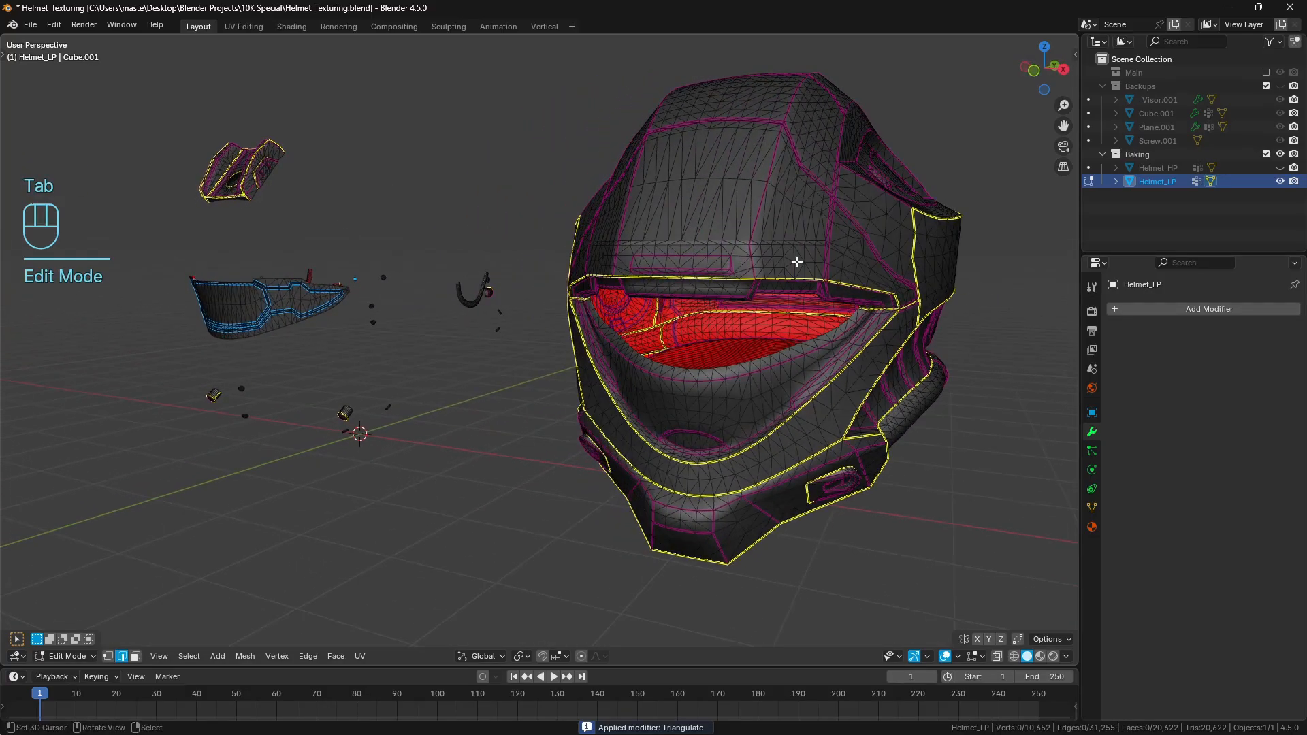
# Step: Return Helmet_LP to Object Mode and switch to the Shading workspace with Solid viewport shading
pyautogui.press('Tab')
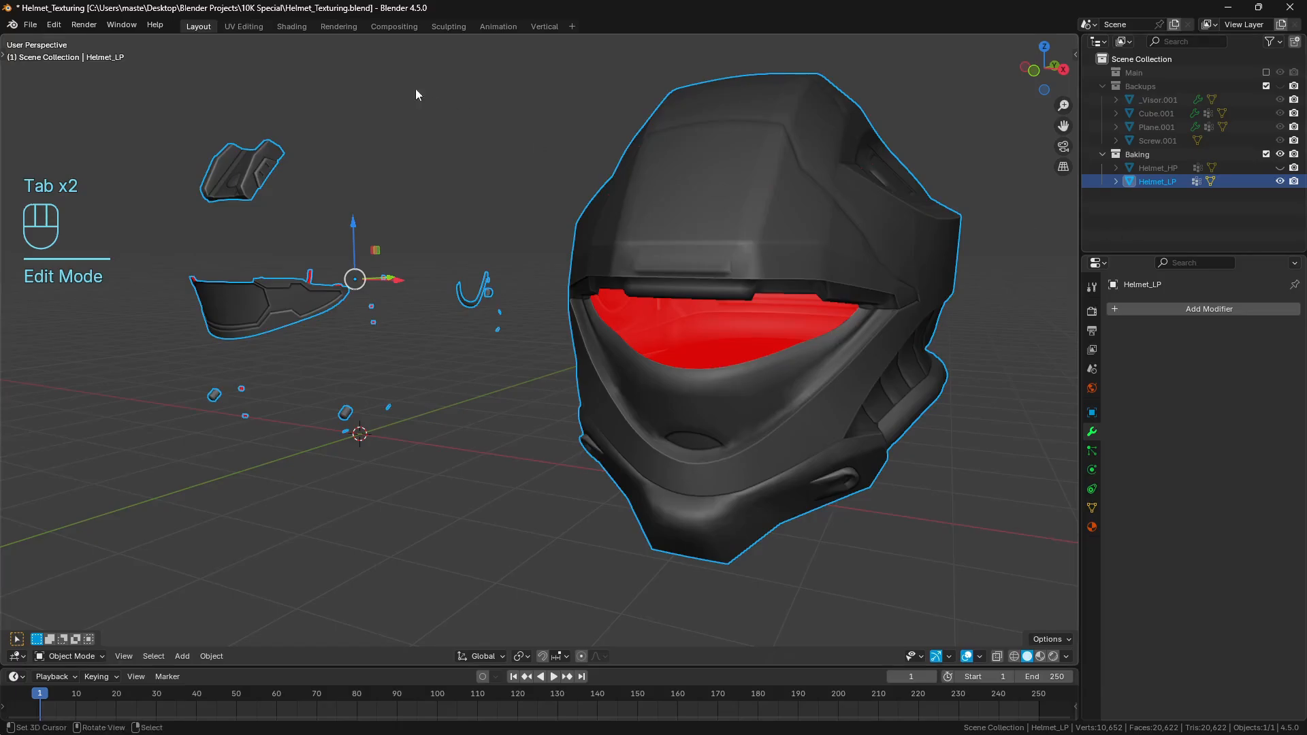
pyautogui.click(303, 29)
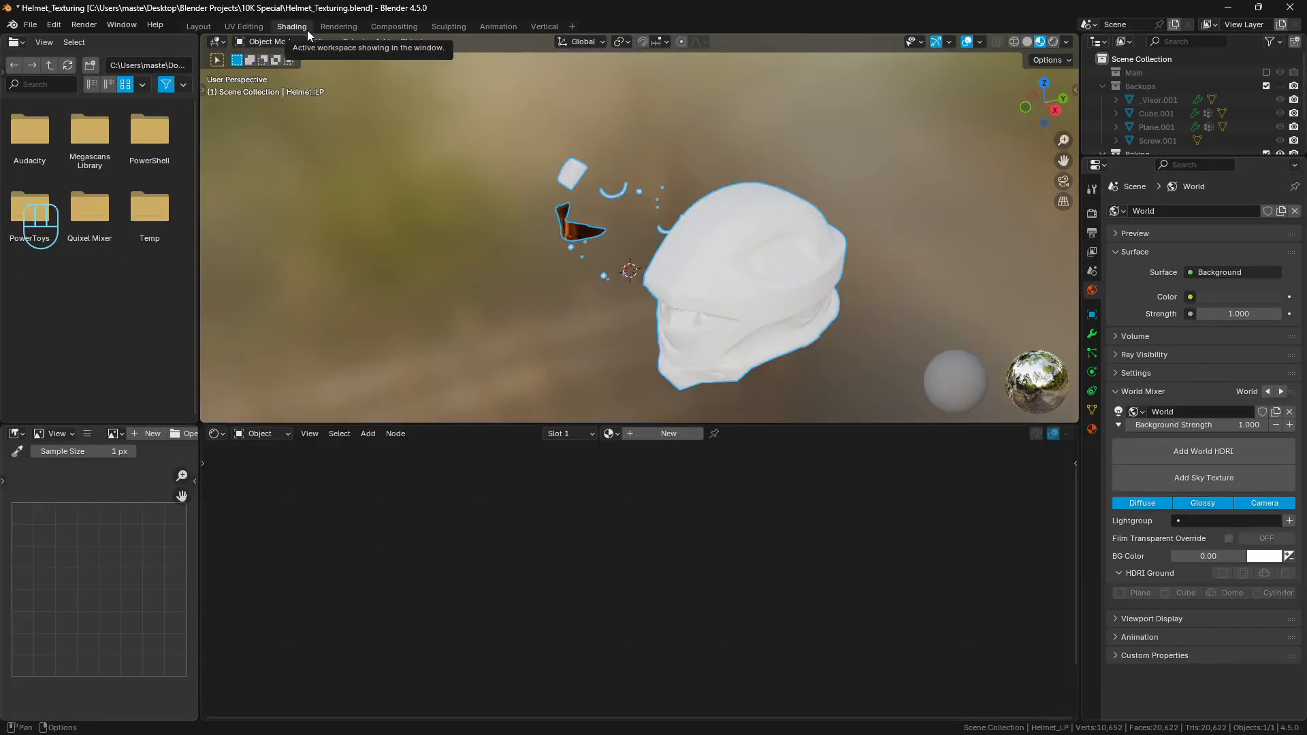
pyautogui.click(1027, 41)
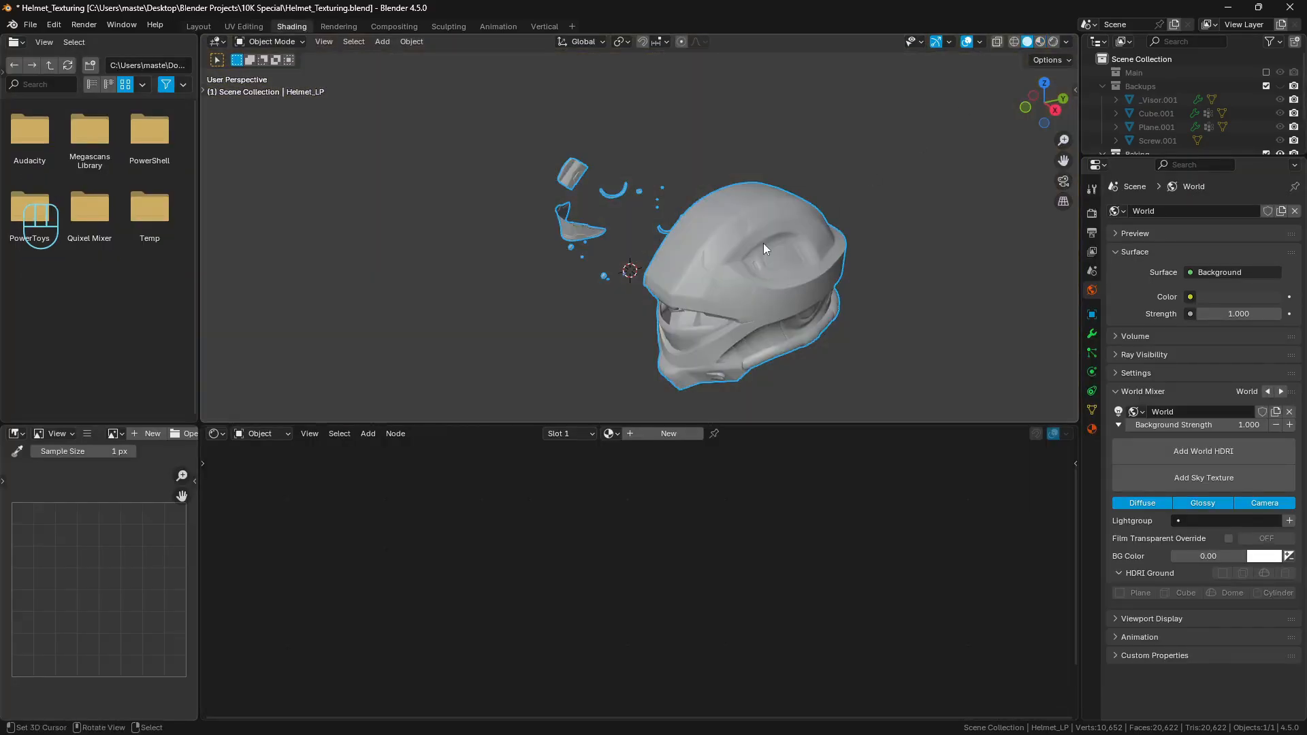
pyautogui.scroll(2, 763, 249)
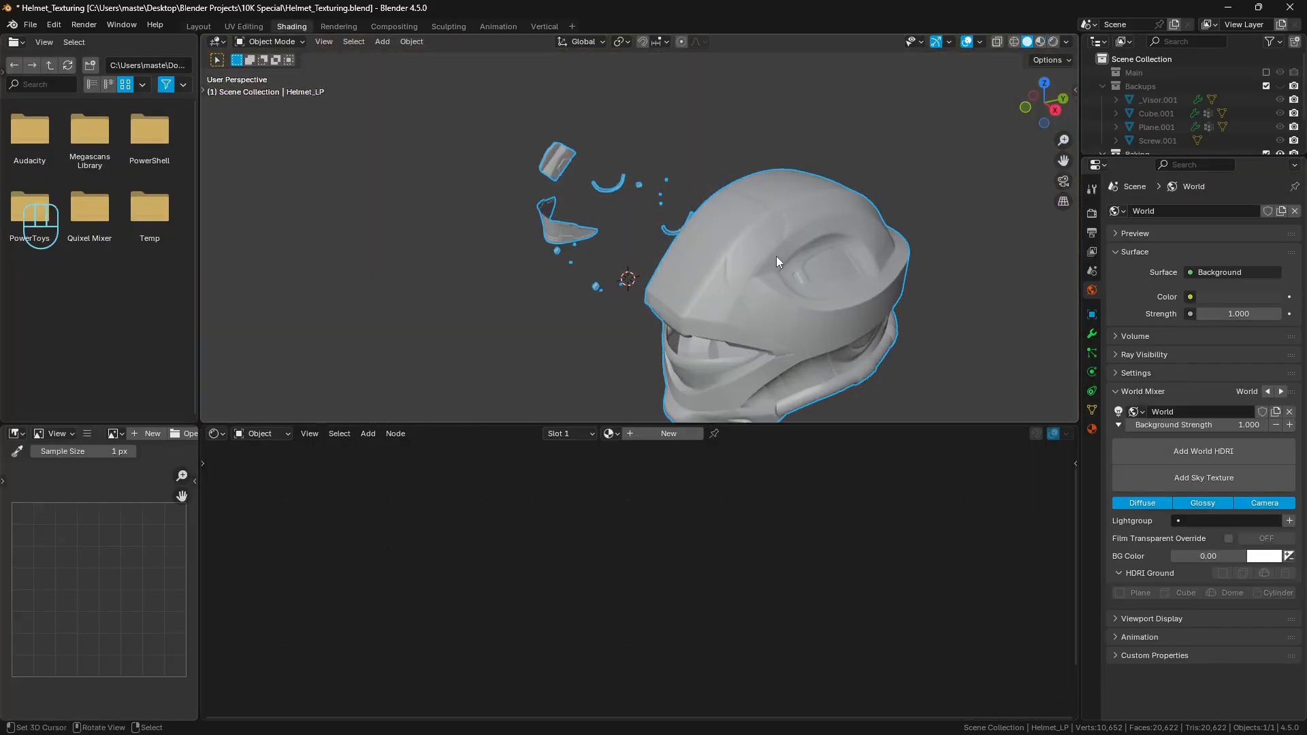
# Step: Remove the Material.001 slot from Helmet_LP
pyautogui.click(1093, 429)
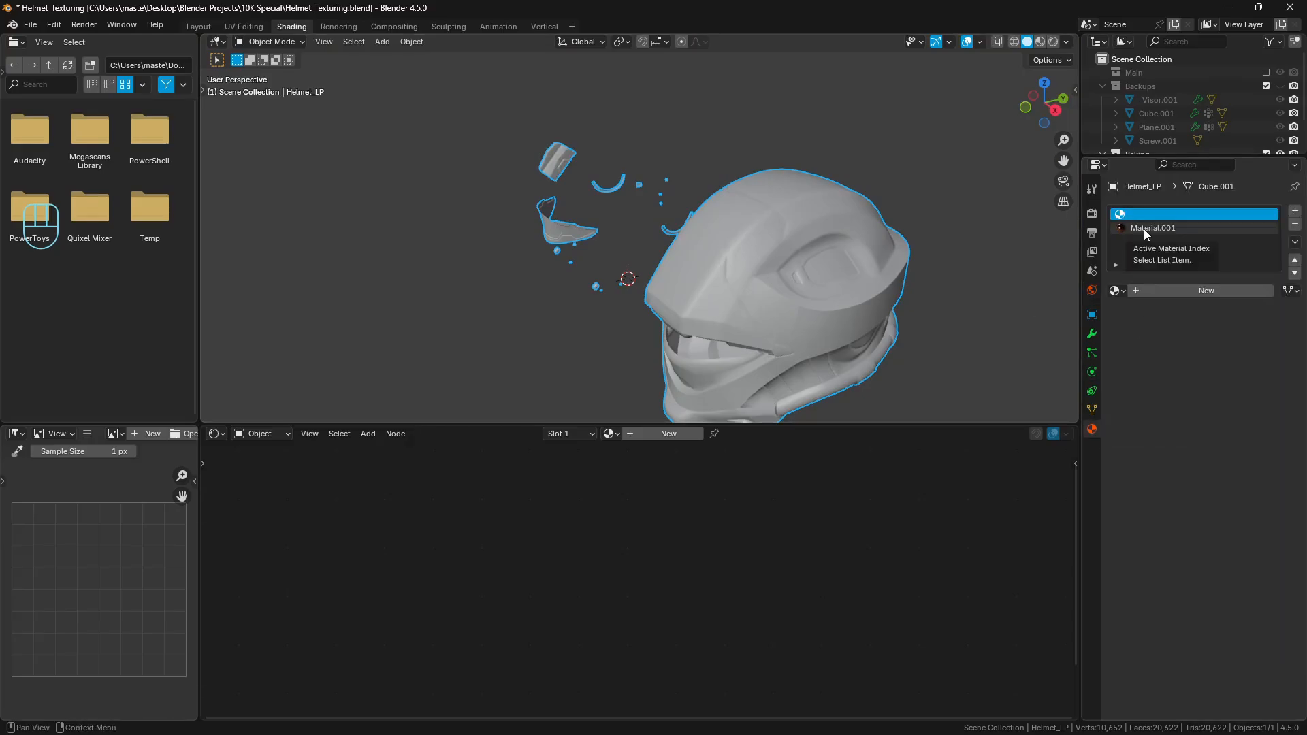
pyautogui.click(1181, 229)
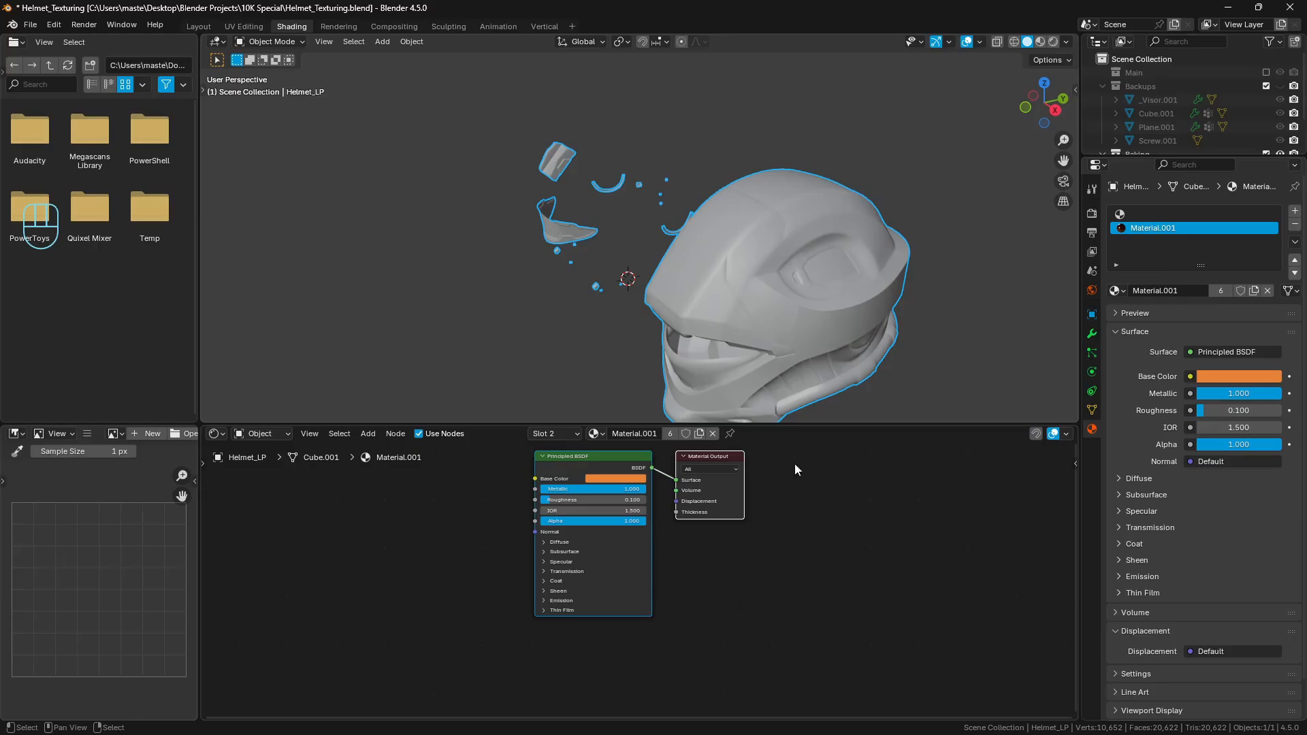
pyautogui.click(1294, 225)
# Step: Remove Material.001 and the remaining empty material slot from Helmet_HP
pyautogui.scroll(-3, 1204, 114)
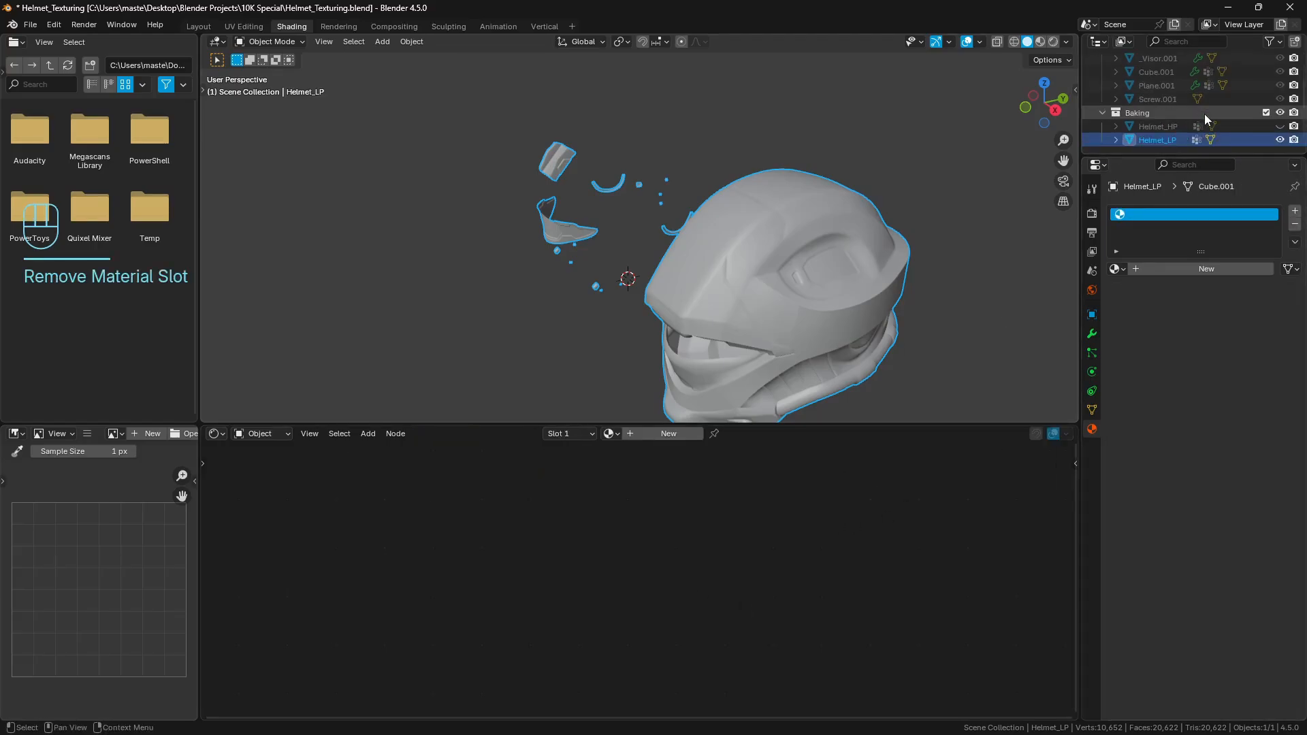
pyautogui.click(1149, 126)
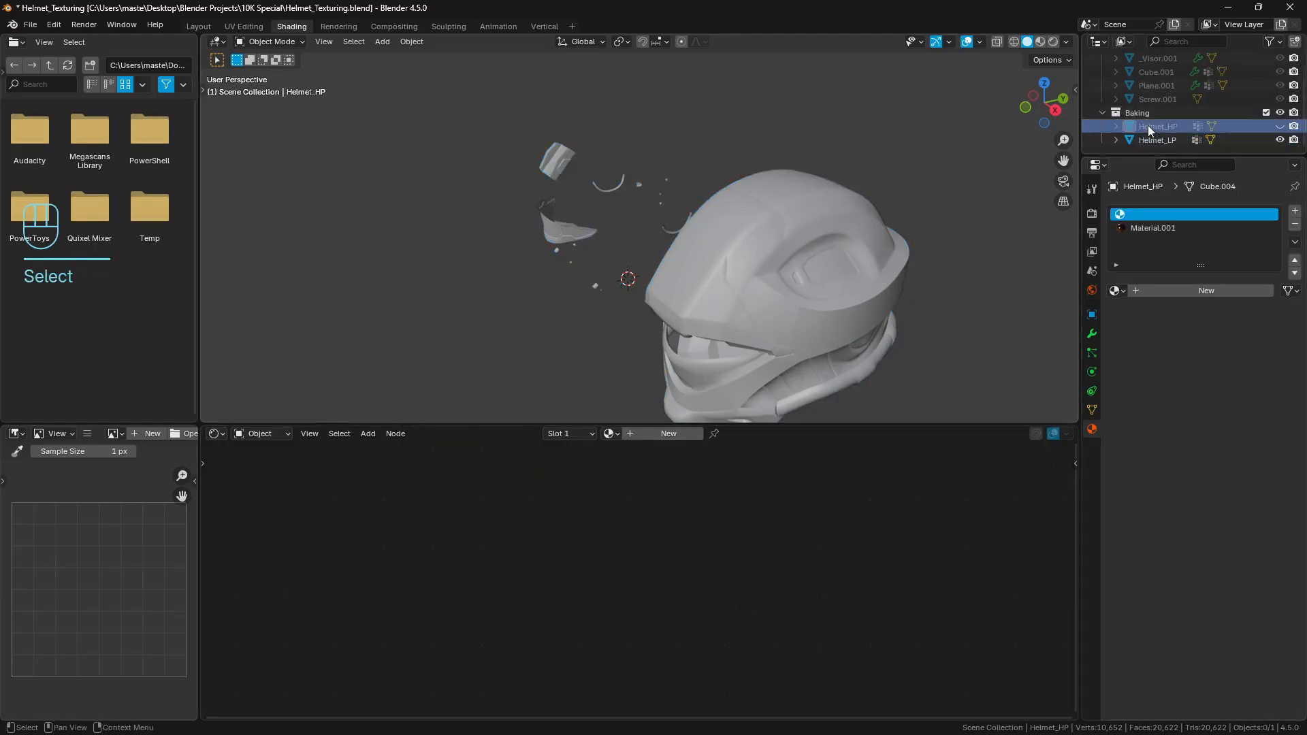
pyautogui.click(1166, 228)
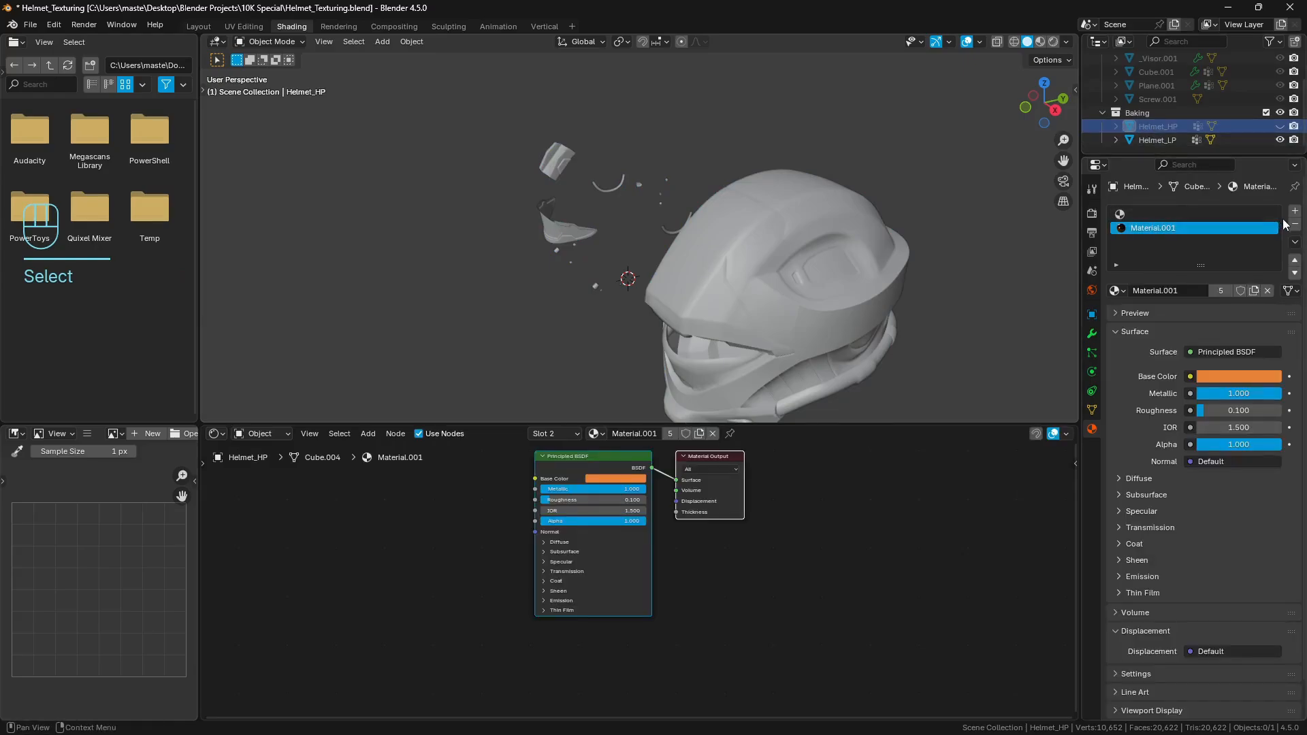
pyautogui.click(1294, 225)
pyautogui.click(1293, 225)
pyautogui.click(1294, 225)
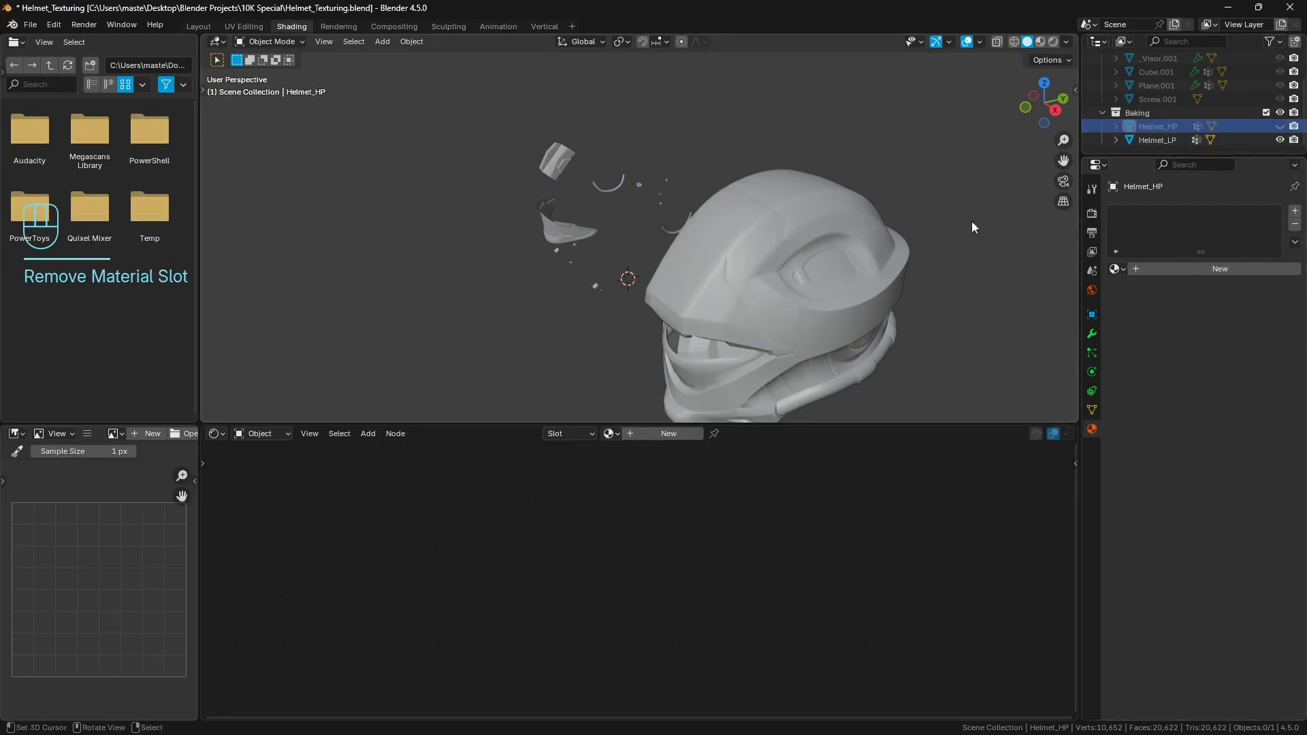
# Step: Remove the remaining empty material slot from Helmet_LP and give the object a new material
pyautogui.click(1157, 139)
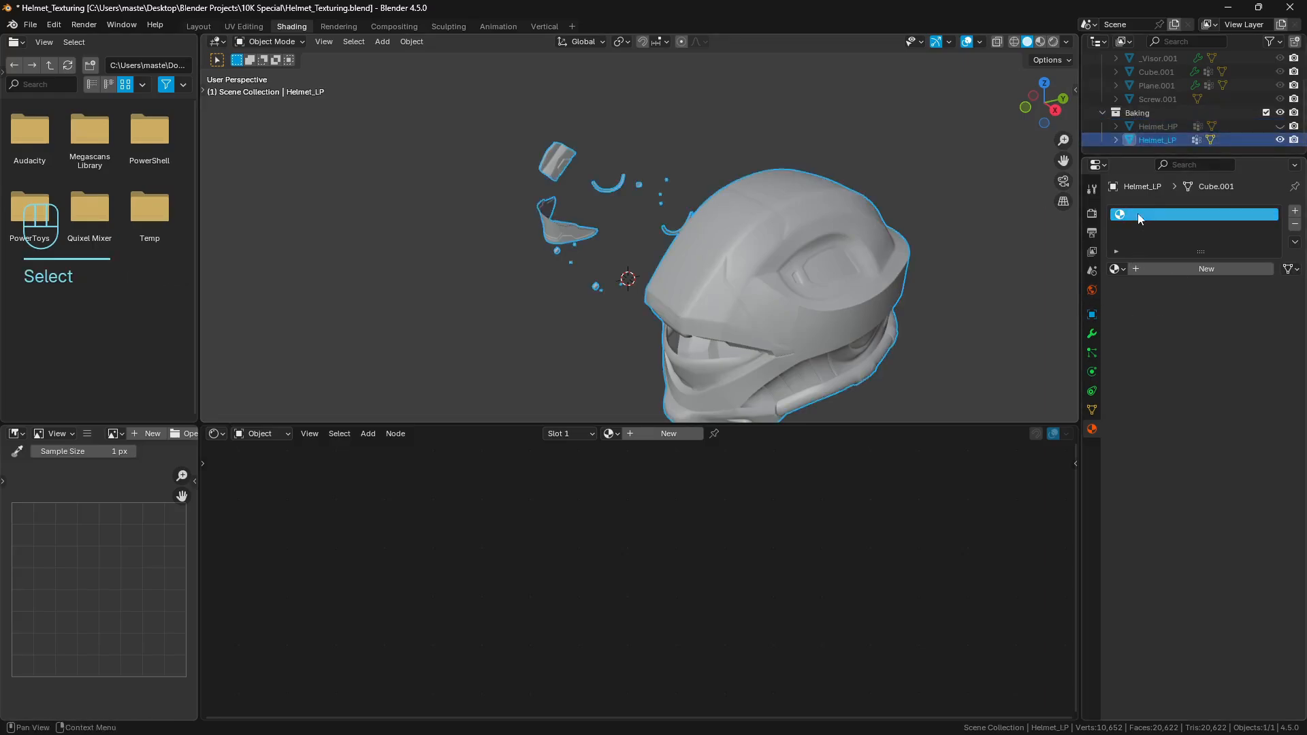
pyautogui.click(1295, 226)
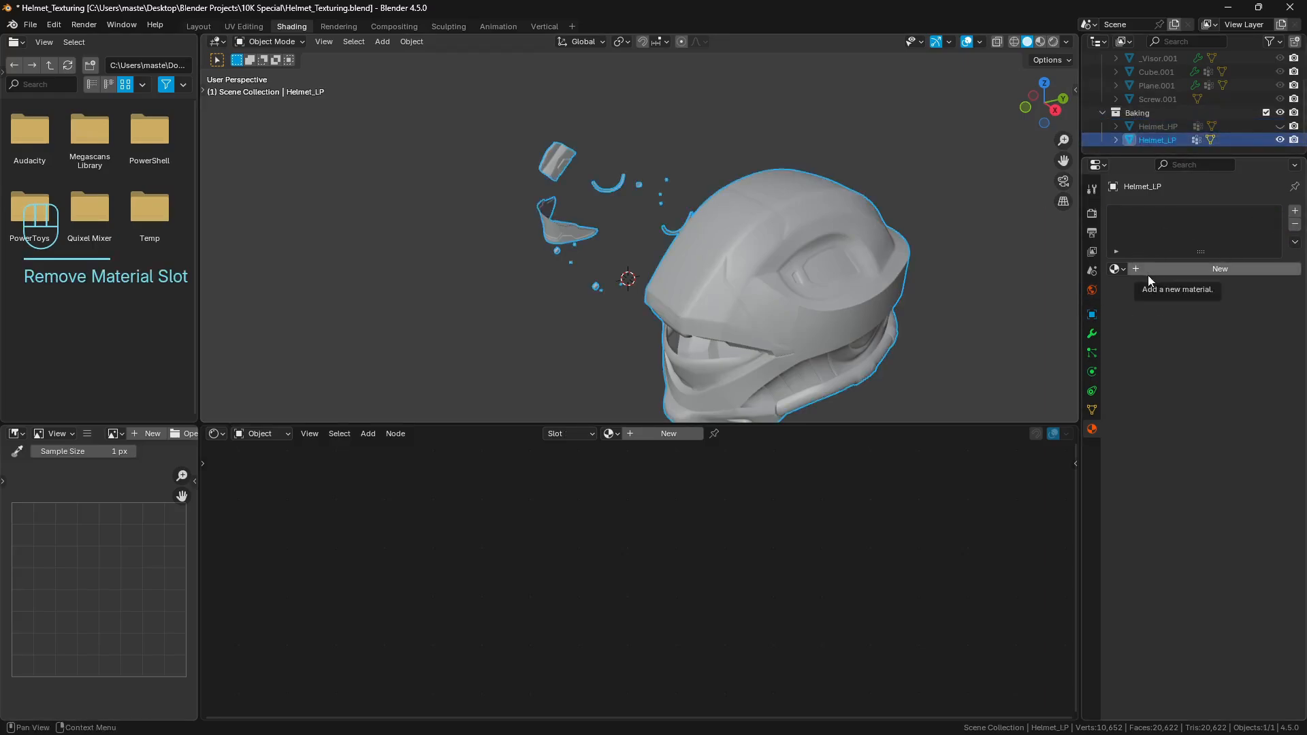
pyautogui.click(658, 433)
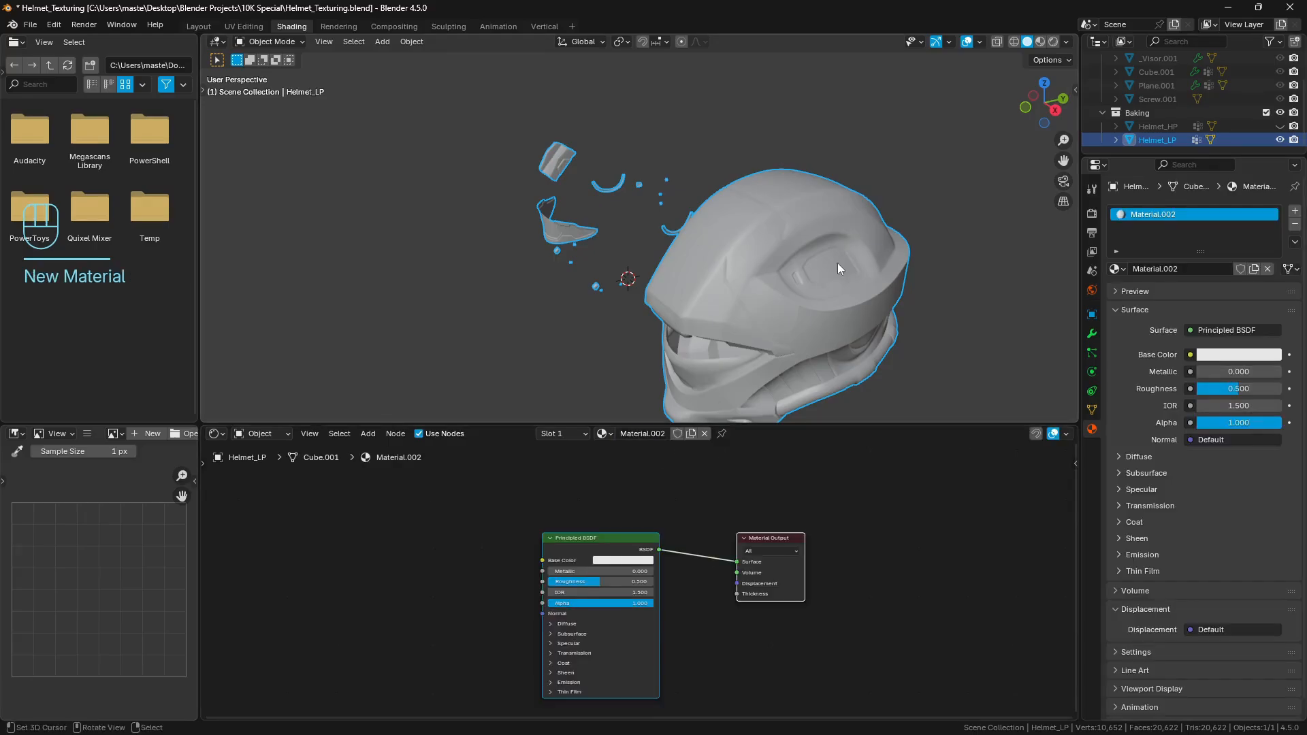
# Step: Add an Image Texture node to Helmet_LP's material and place it before the Principled BSDF node
pyautogui.moveTo(769, 520); pyautogui.dragTo(969, 478, button='middle')
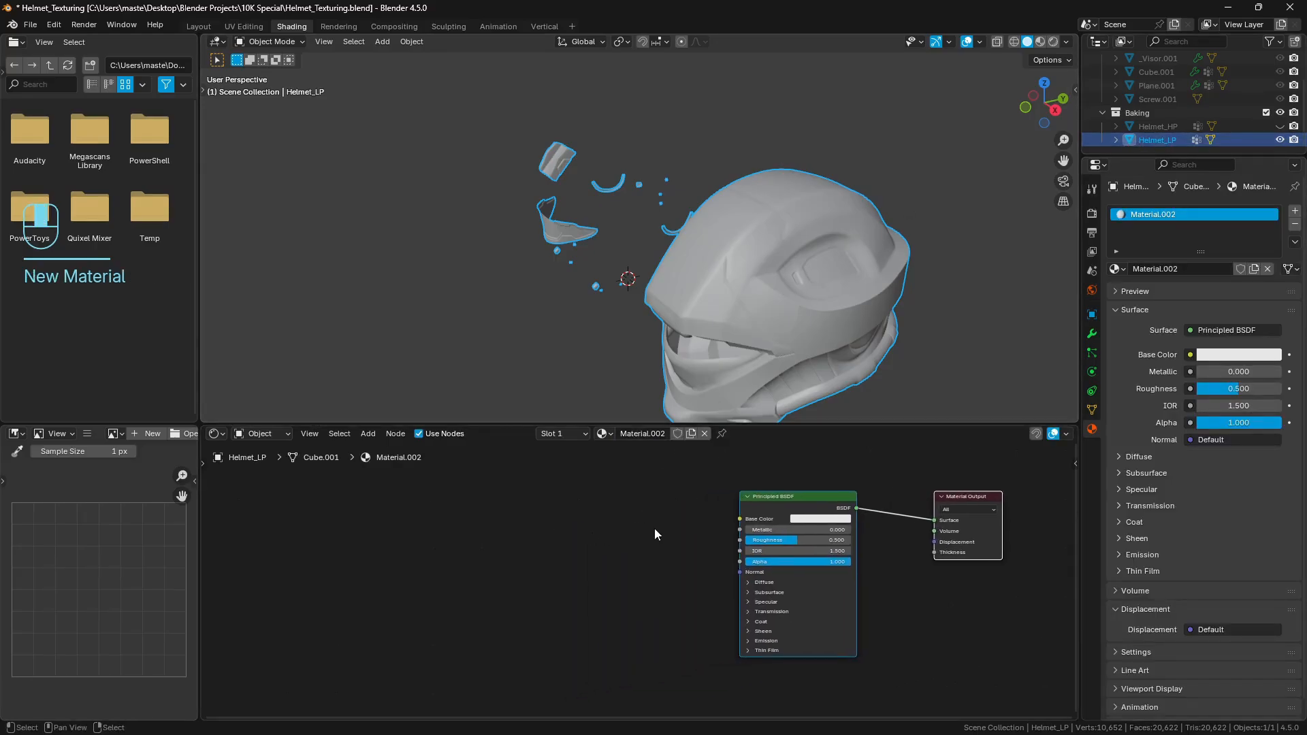
pyautogui.hotkey('shift', 'a')
pyautogui.write('image')
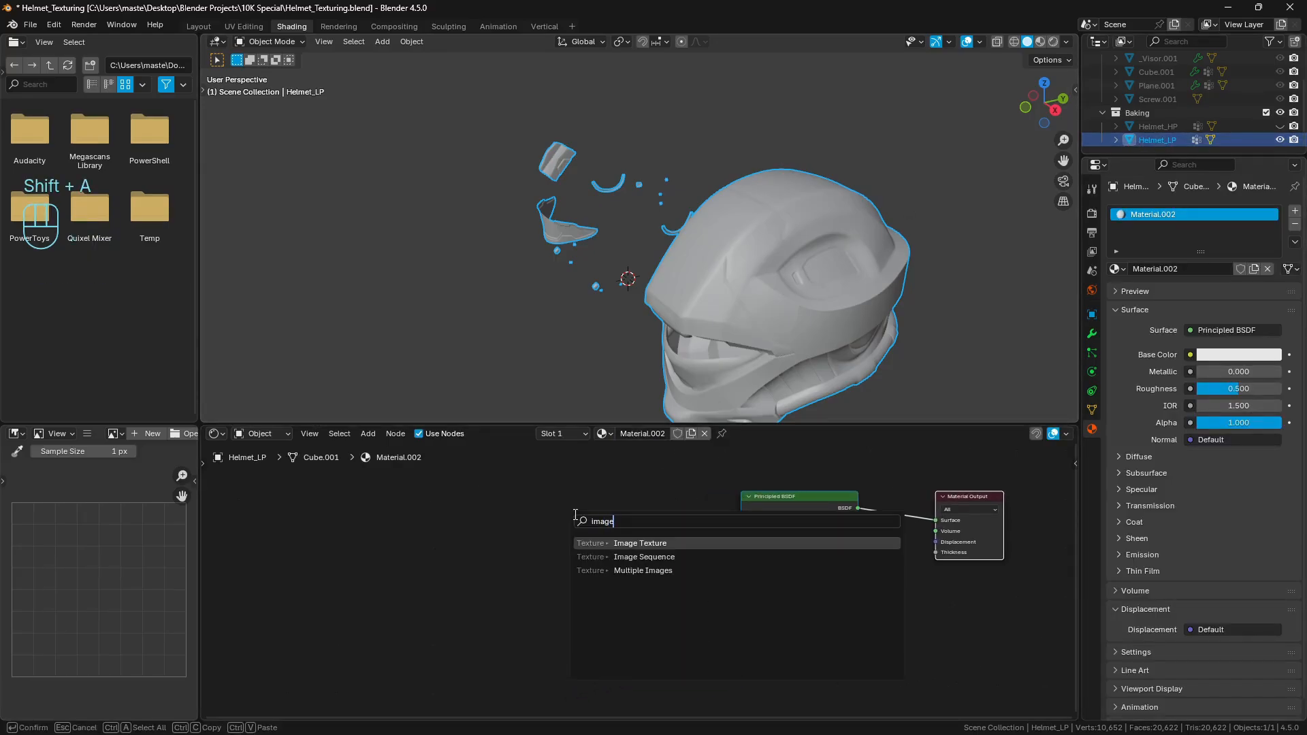
pyautogui.press('Return')
pyautogui.click(526, 498)
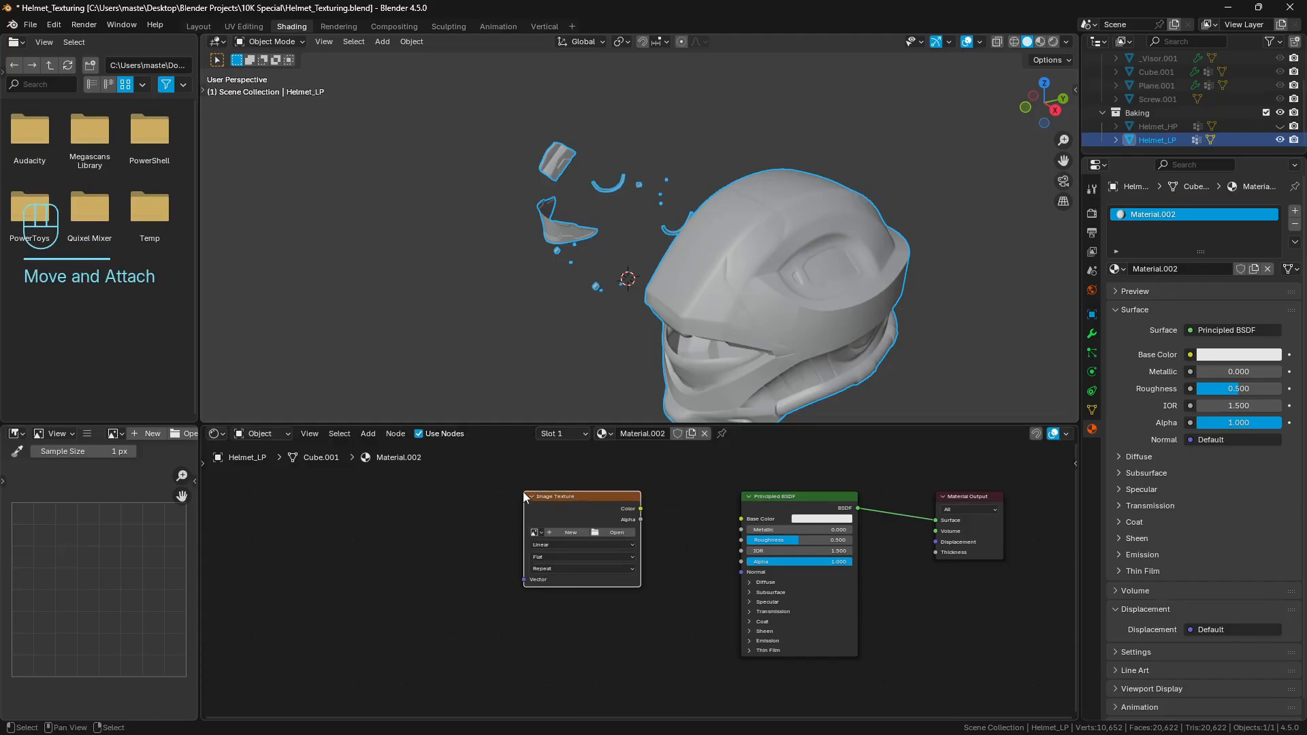
# Step: Start a new image for the Image Texture node, sized 4096 × 4096 px with Alpha disabled
pyautogui.click(569, 532)
pyautogui.write('Nomral')
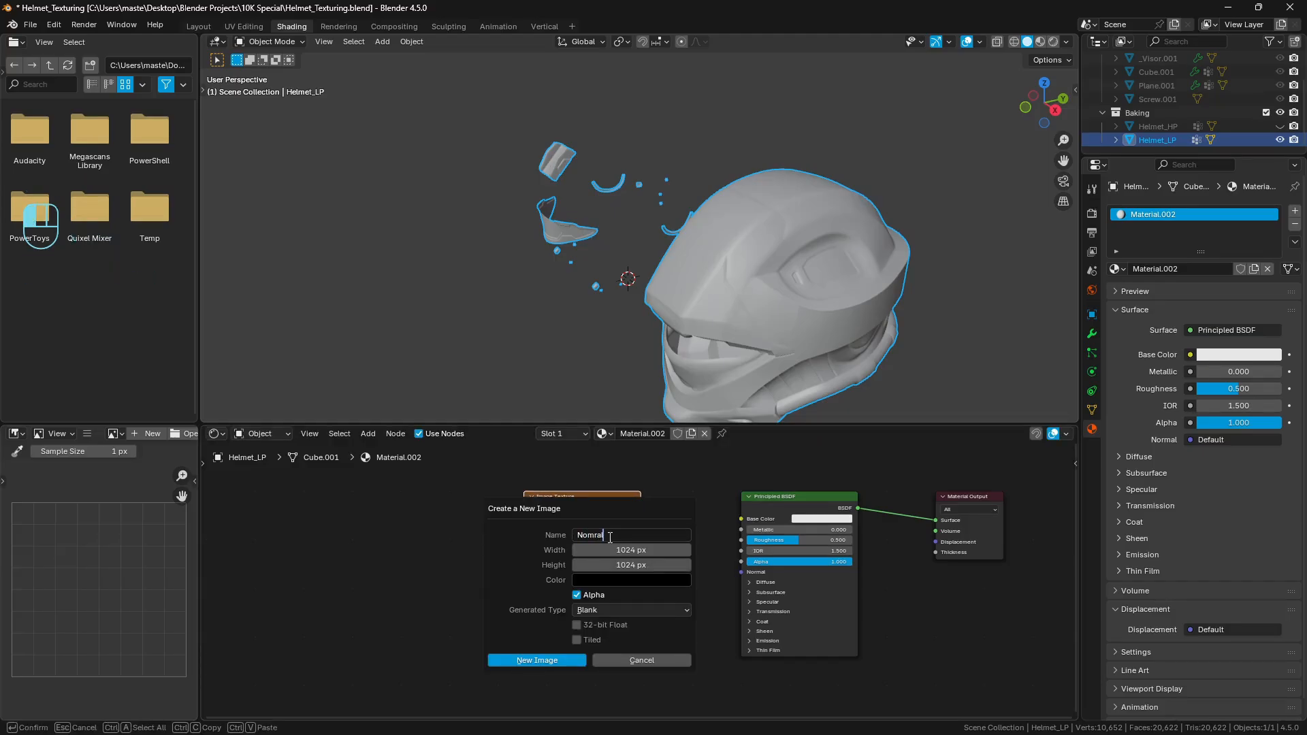
pyautogui.press('Return')
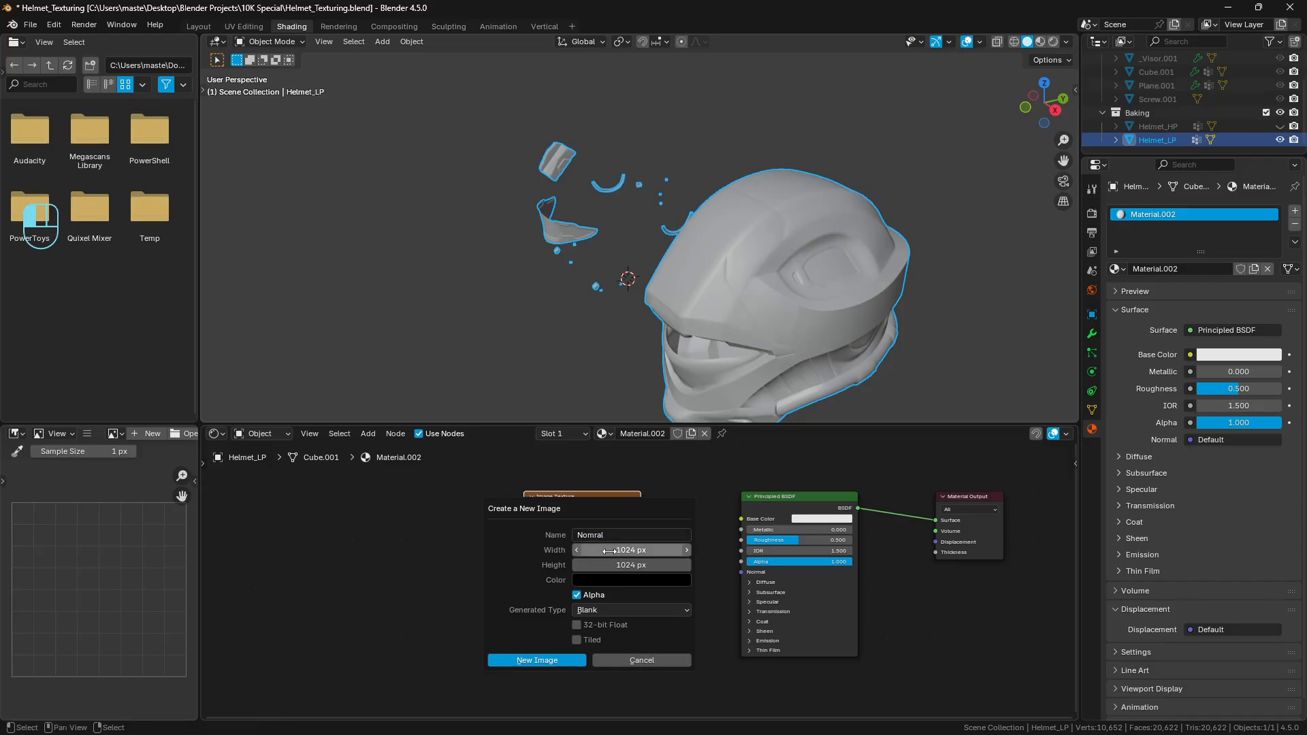
pyautogui.click(616, 550)
pyautogui.write('4096')
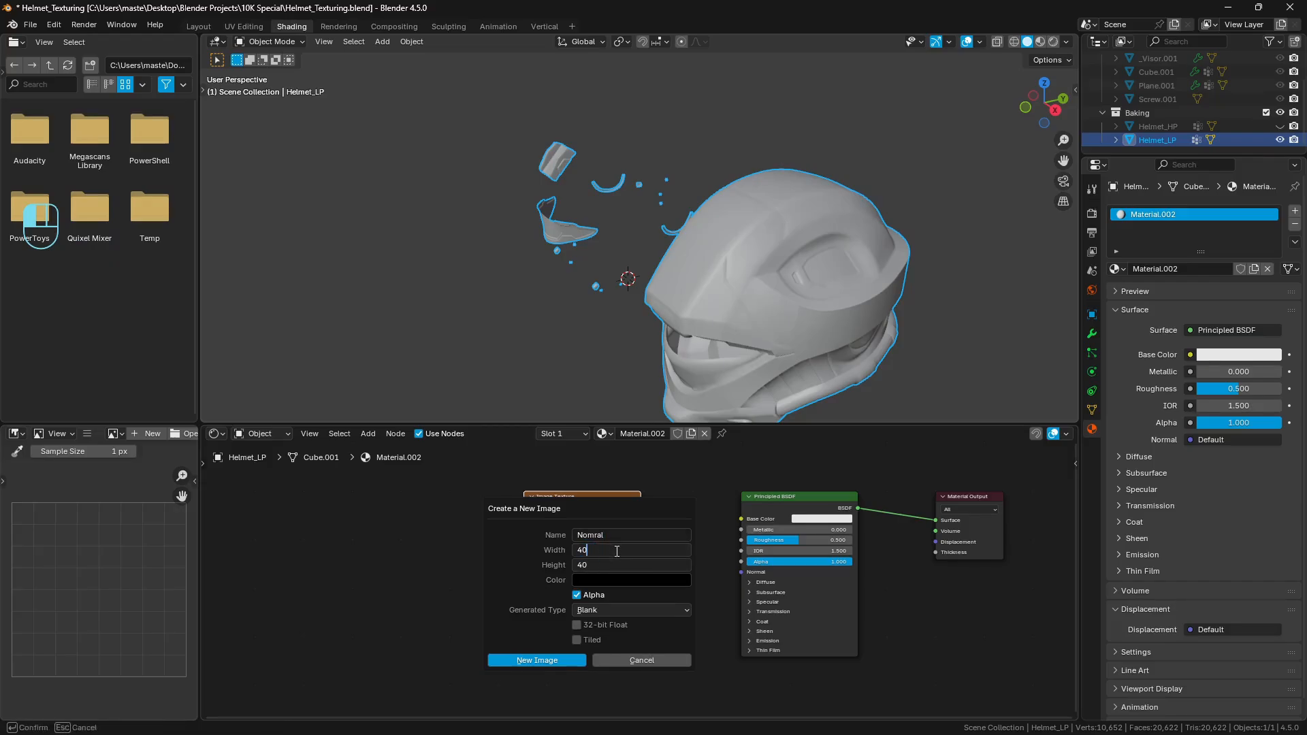
pyautogui.press('Return')
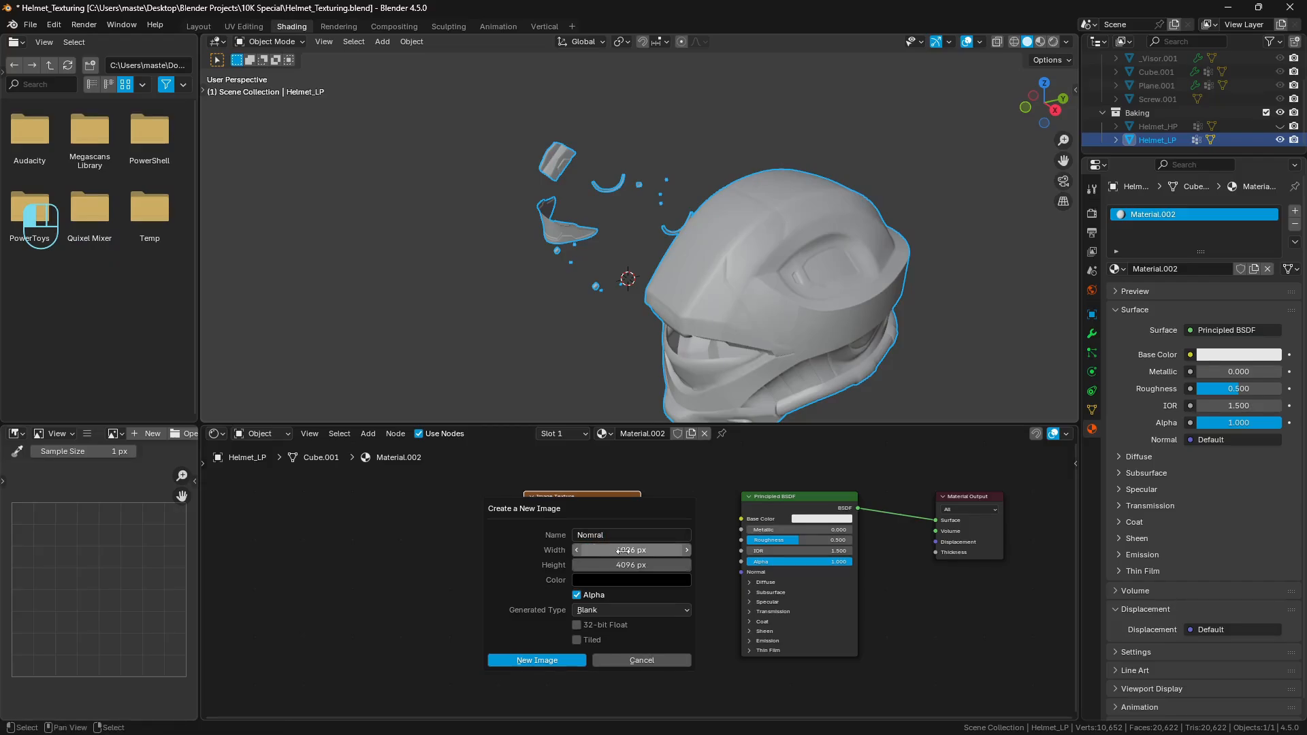
pyautogui.click(577, 596)
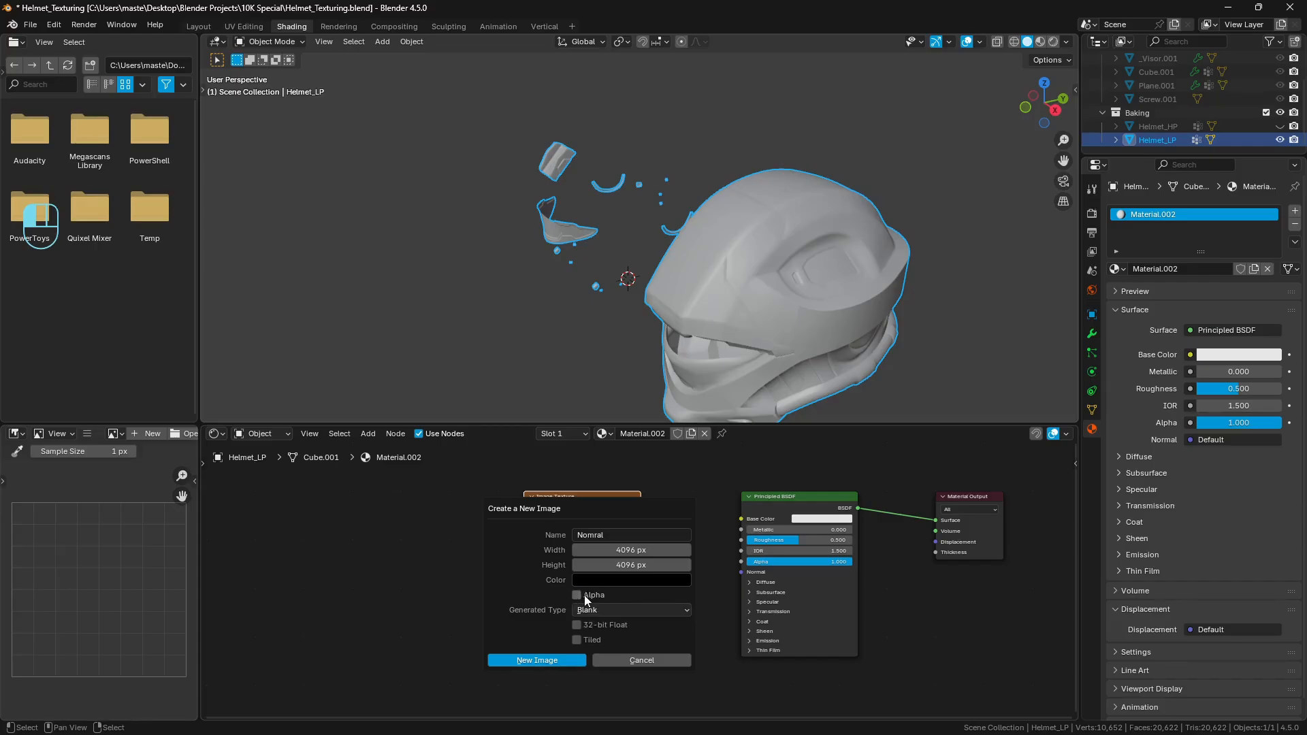
# Step: Name the new image Normal, enable 32-bit Float and create it
pyautogui.click(618, 534)
pyautogui.press('BackSpace')
pyautogui.press('BackSpace')
pyautogui.press('BackSpace')
pyautogui.press('BackSpace')
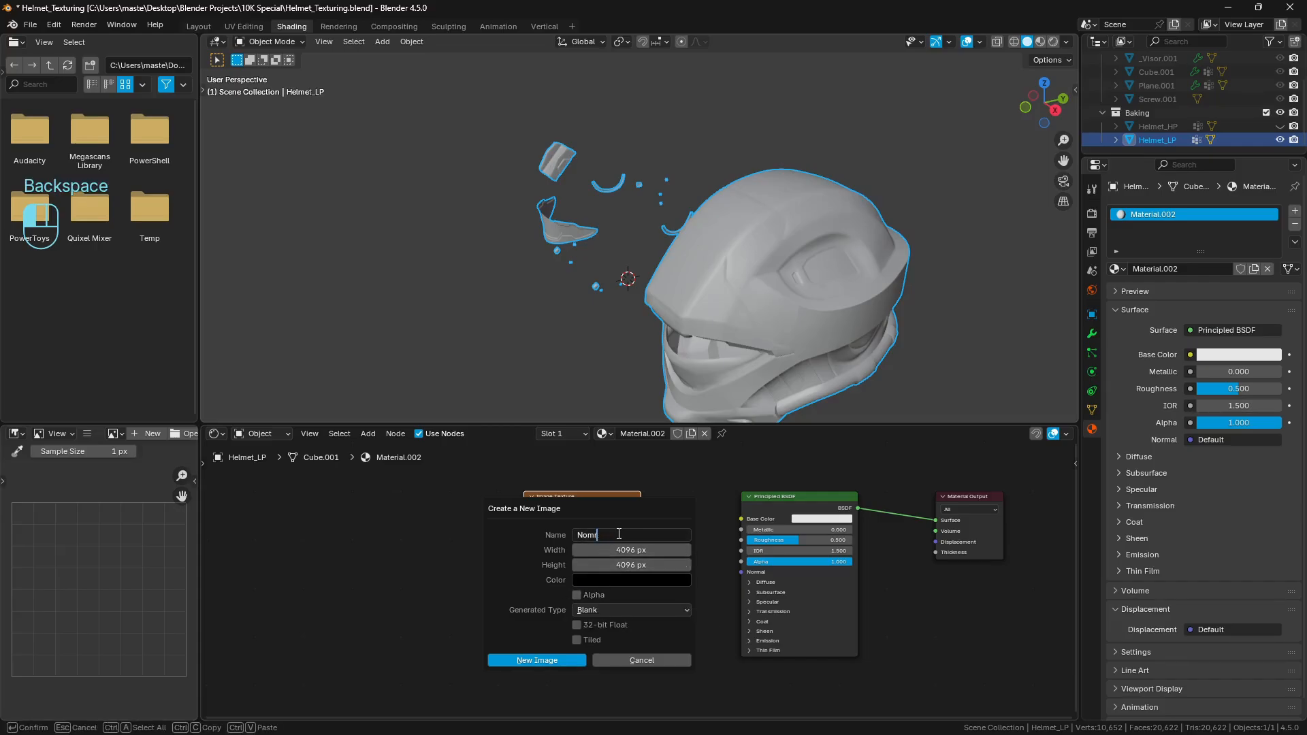
pyautogui.write('rmal')
pyautogui.press('Return')
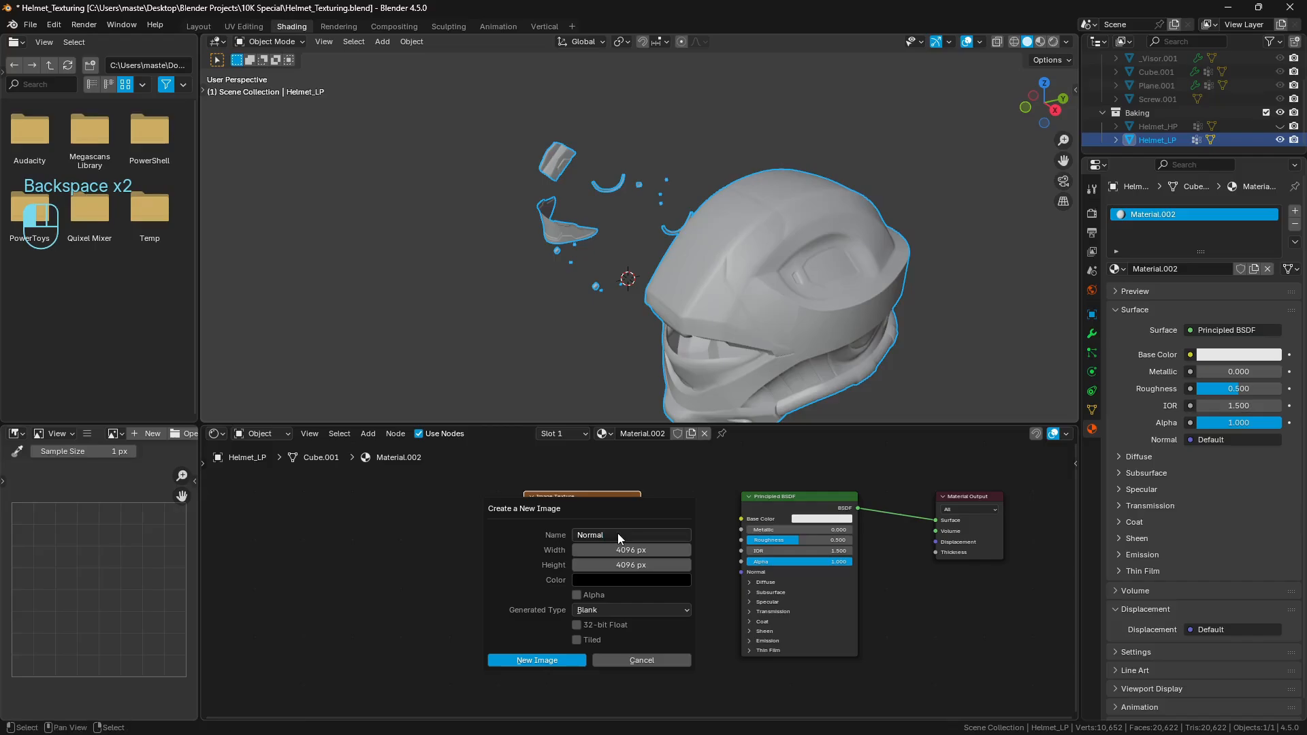
pyautogui.click(578, 627)
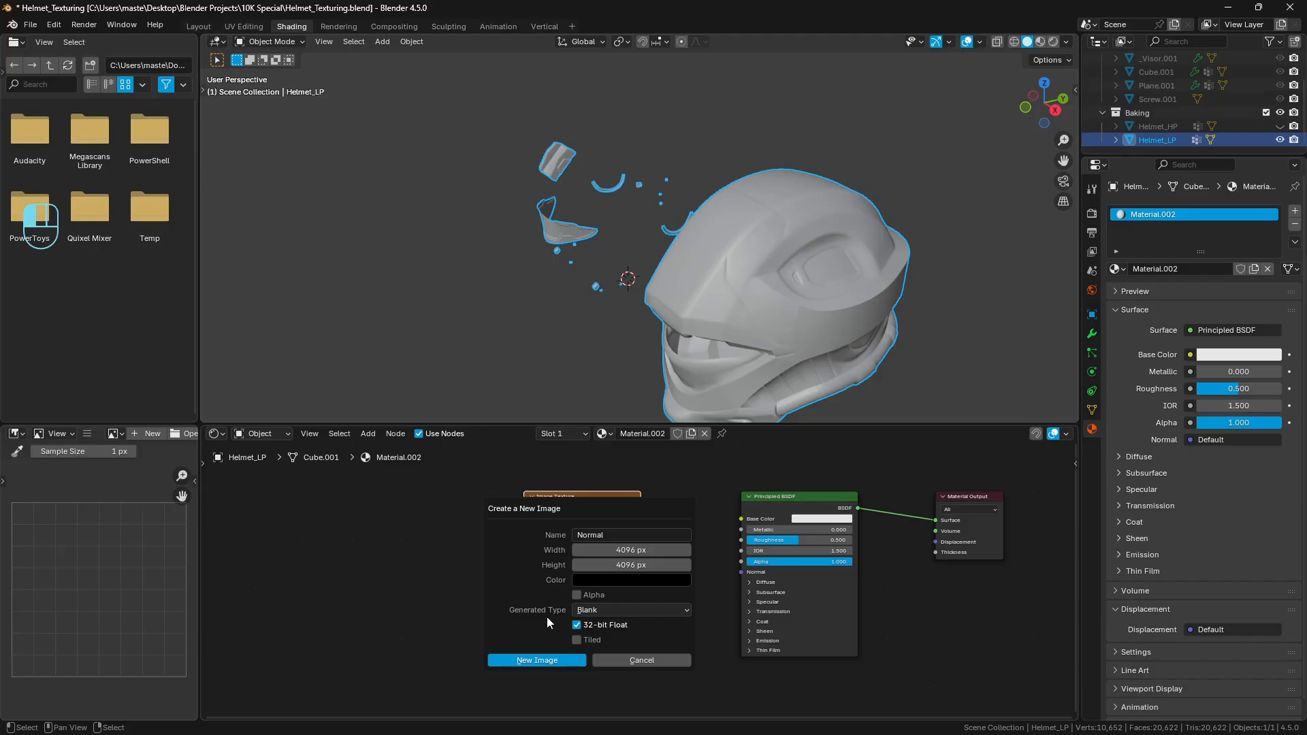
pyautogui.click(544, 660)
# Step: Move the Normal image node slightly farther from the Principled BSDF and leave it selected as the active node
pyautogui.scroll(2, 541, 658)
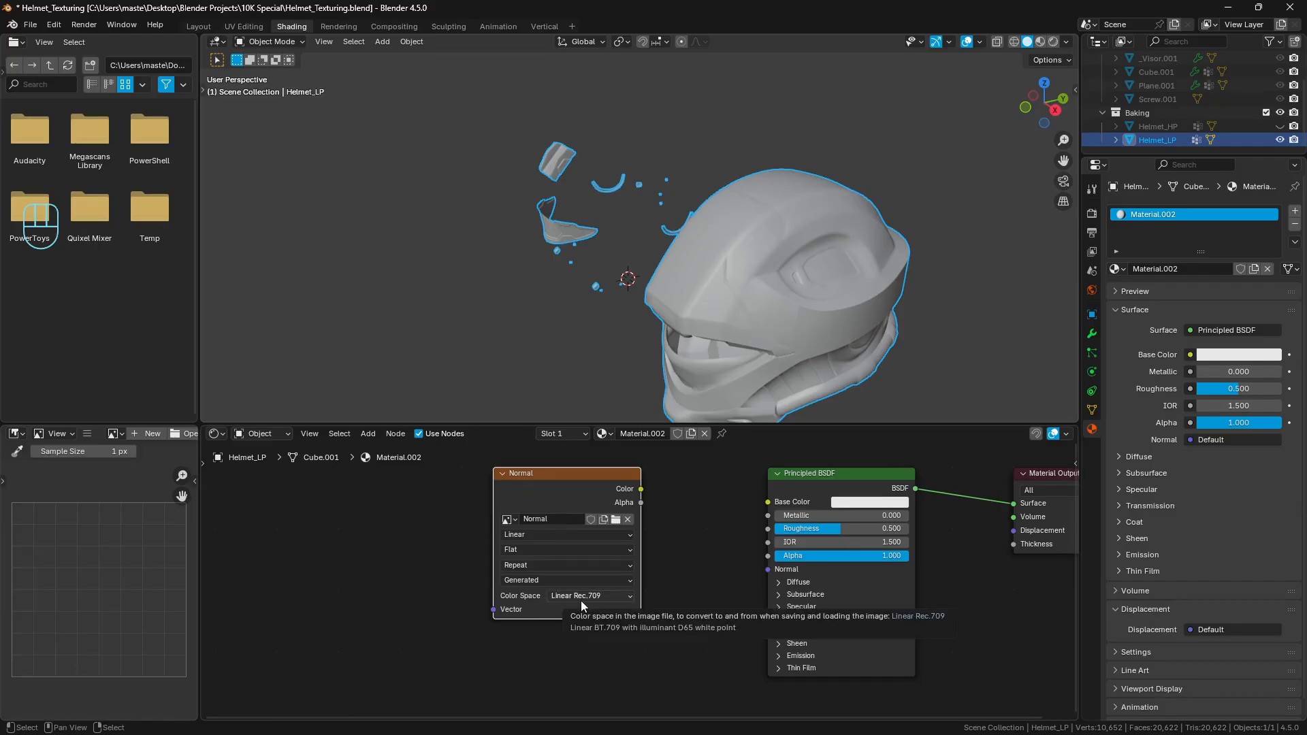
pyautogui.moveTo(538, 354); pyautogui.dragTo(783, 248, button='middle')
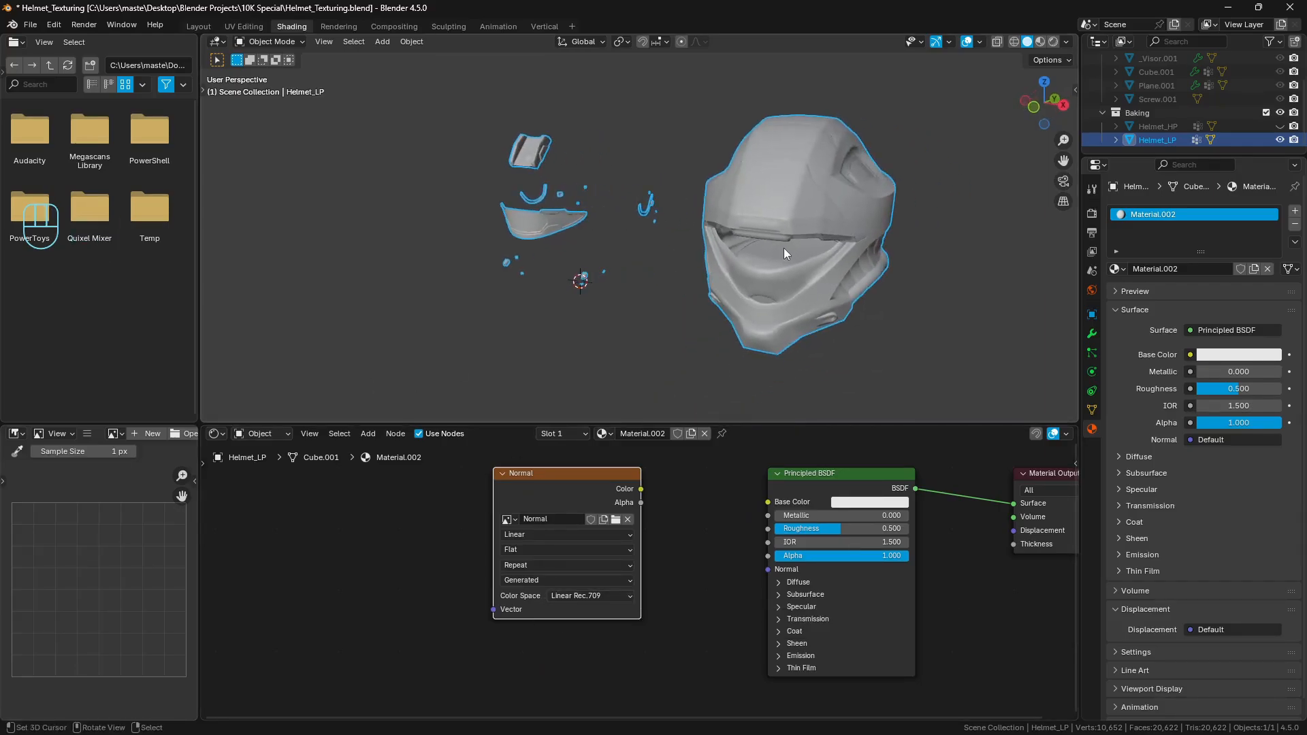
pyautogui.moveTo(584, 495)
pyautogui.mouseDown()
pyautogui.moveTo(529, 529)
pyautogui.moveTo(565, 514)
pyautogui.mouseUp()
pyautogui.click(417, 504)
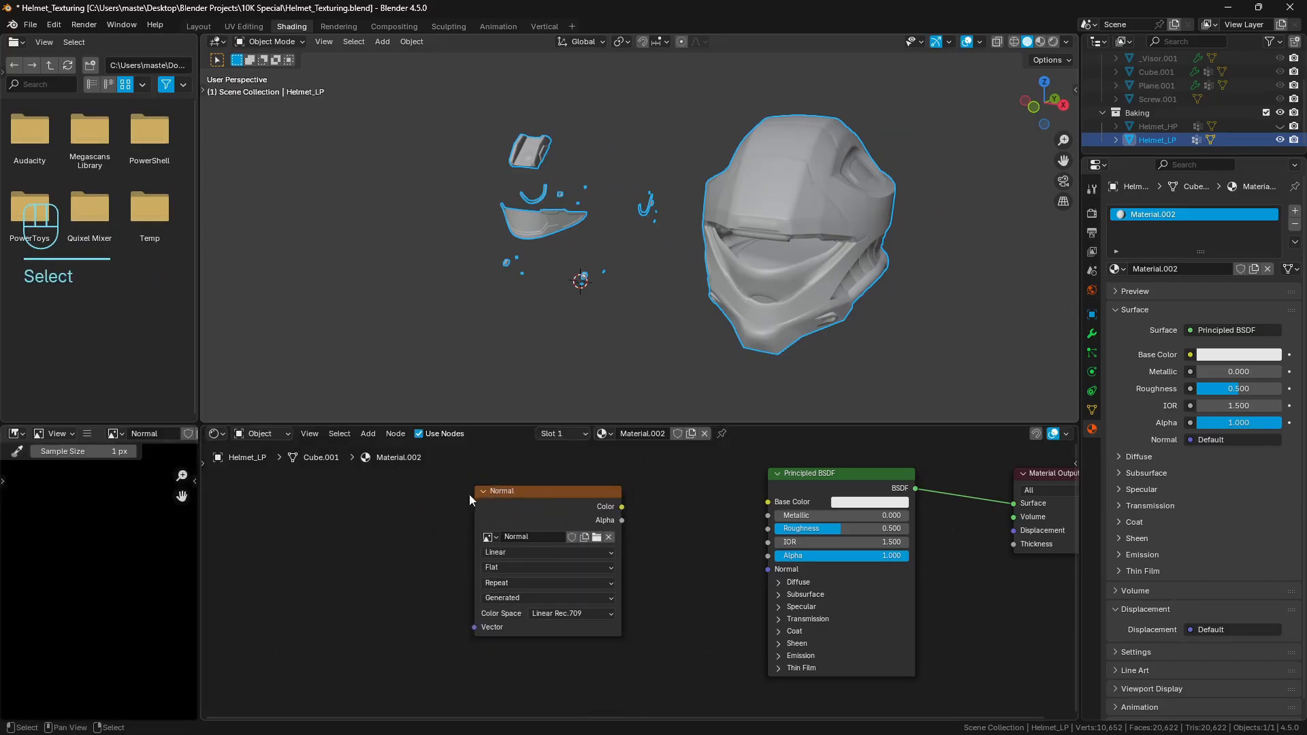
pyautogui.click(516, 524)
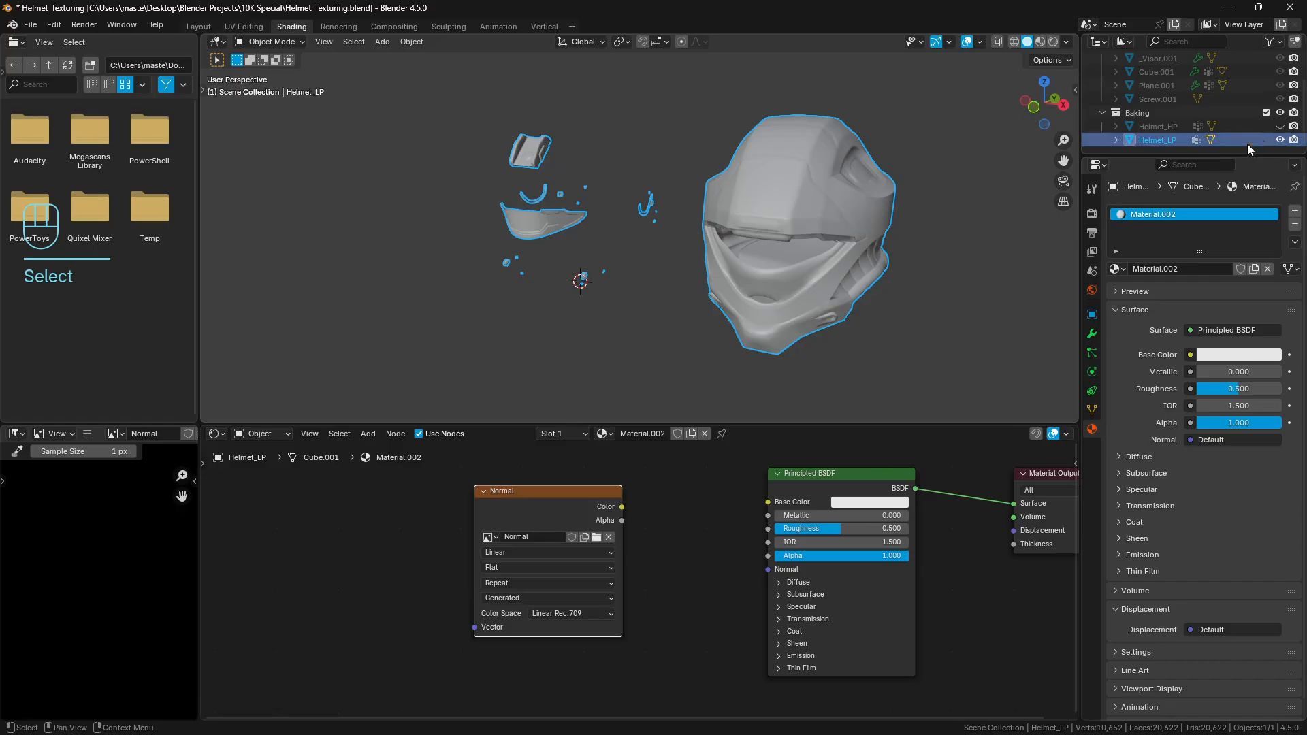
# Step: Unhide Helmet_HP in the viewport and open the scene's render settings
pyautogui.click(1281, 126)
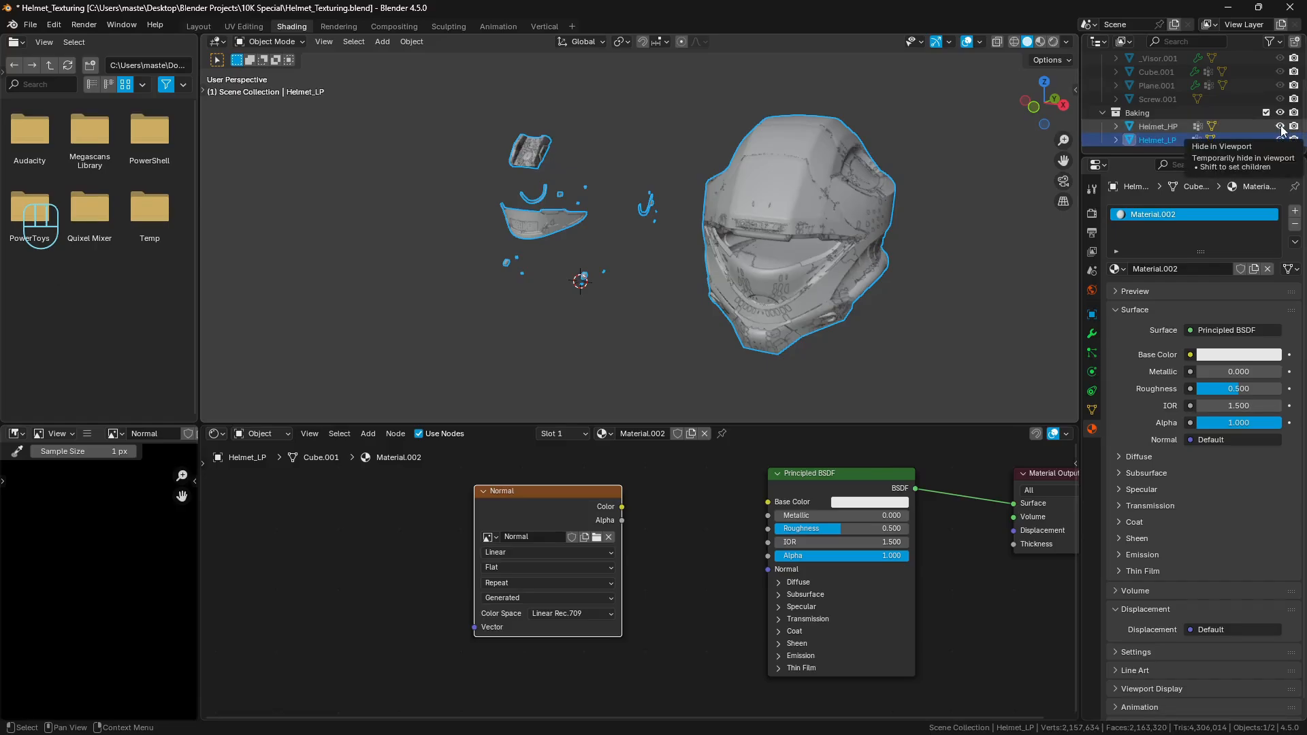
pyautogui.click(1093, 213)
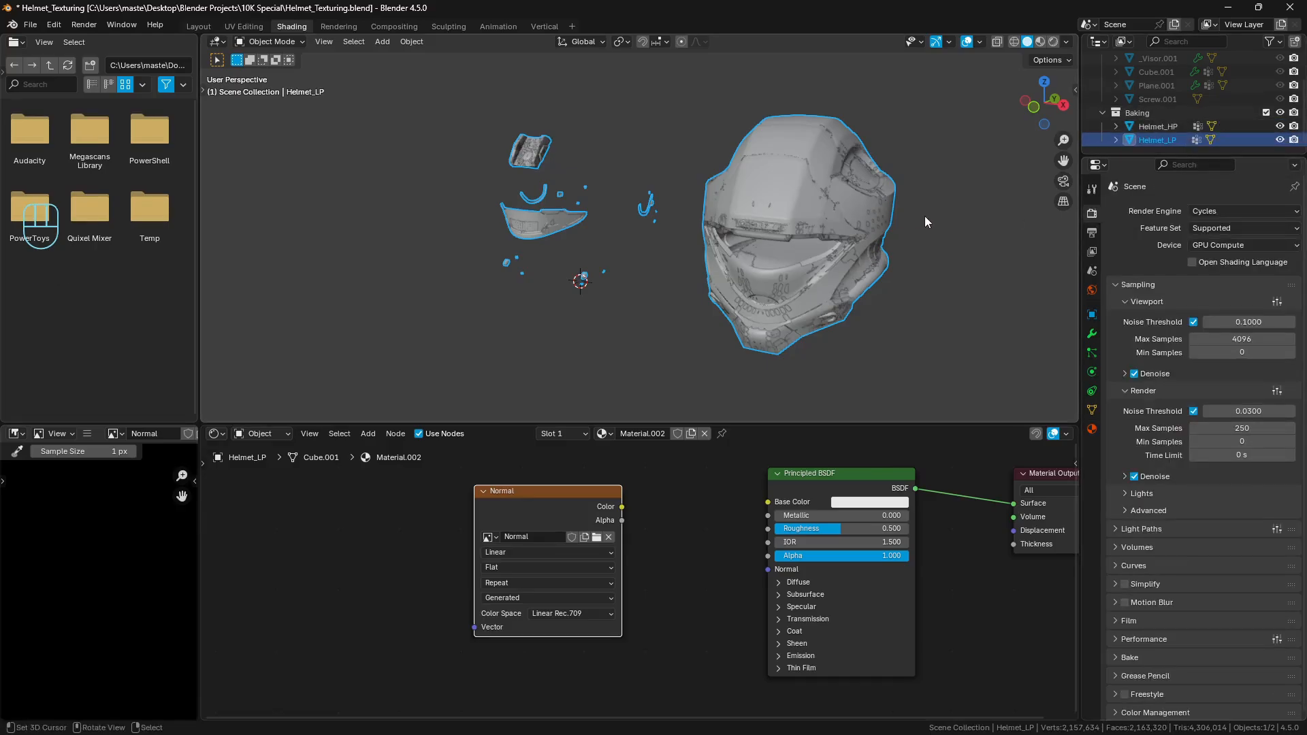
# Step: Try selecting Helmet_HP and adding Helmet_LP as the active object by picking the overlapping helmets
pyautogui.click(823, 181)
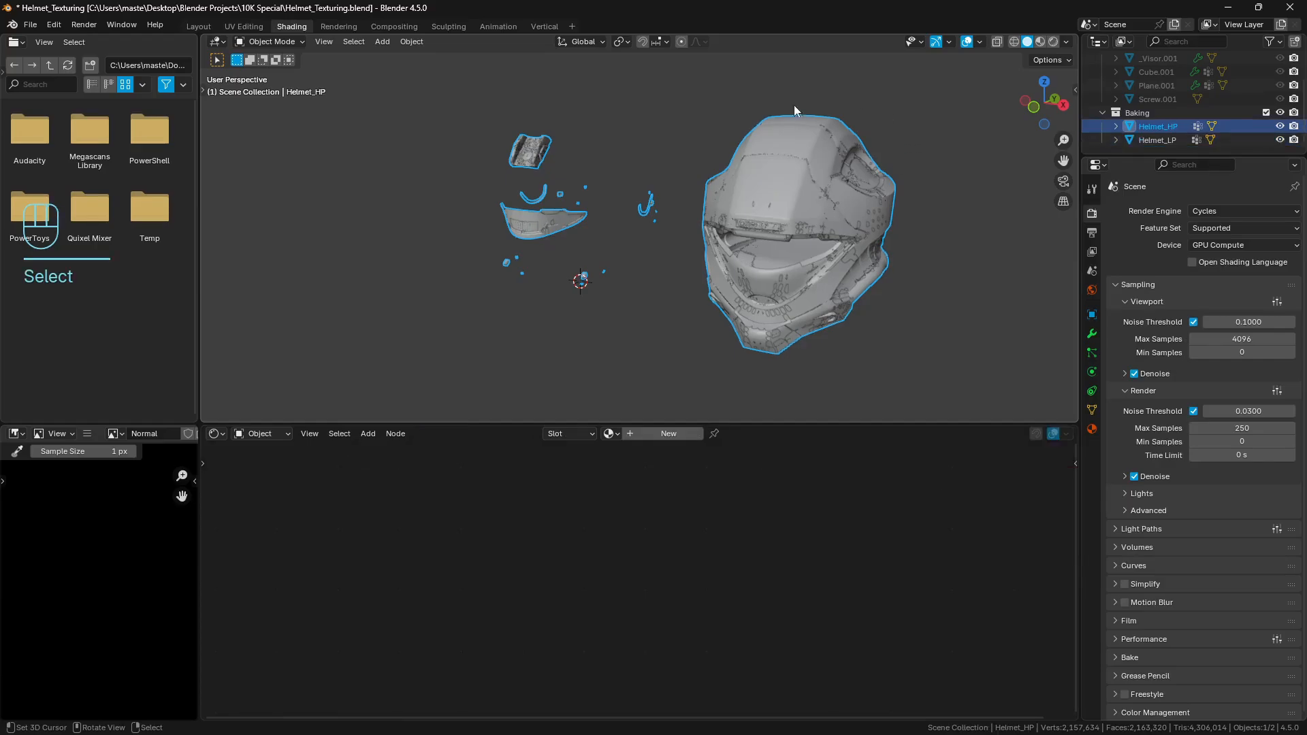
pyautogui.keyDown('shift'); pyautogui.click(868, 222); pyautogui.keyUp('shift')
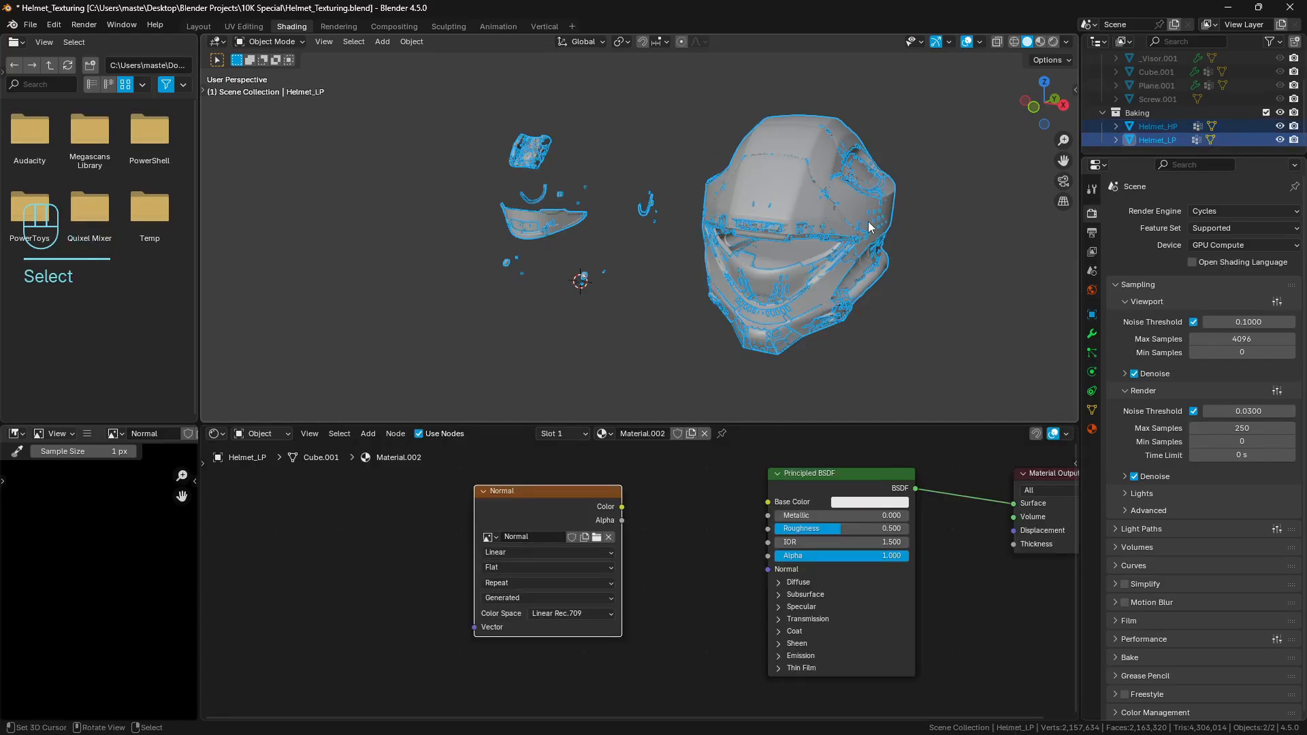
pyautogui.rightClick(855, 207)
pyautogui.keyDown('shift'); pyautogui.rightClick(855, 209); pyautogui.keyUp('shift')
pyautogui.rightClick(859, 211)
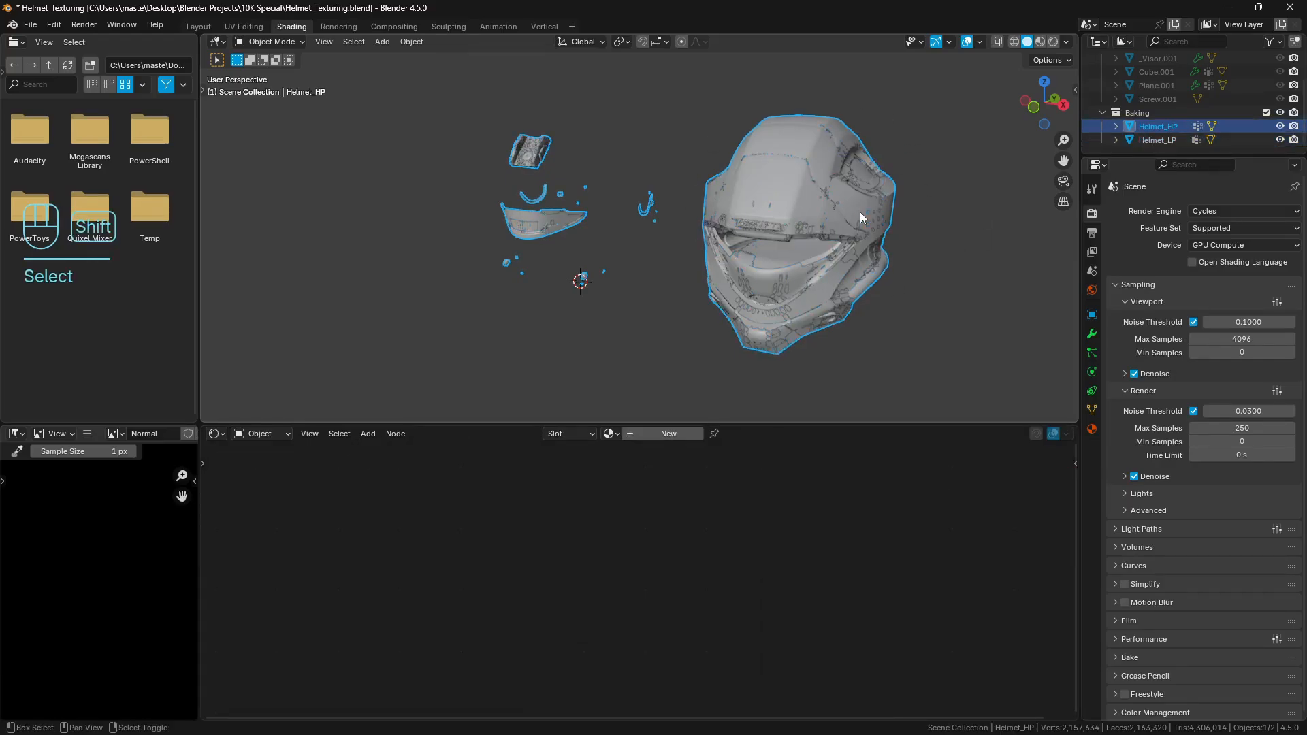
pyautogui.keyDown('shift'); pyautogui.rightClick(859, 211); pyautogui.keyUp('shift')
pyautogui.keyDown('shift'); pyautogui.moveTo(866, 220); pyautogui.dragTo(841, 220, button='middle'); pyautogui.keyUp('shift')
# Step: Select Helmet_HP first and add Helmet_LP as the active object, using wireframe display to pick the overlapping helmets
pyautogui.press('a')
pyautogui.press('a')
pyautogui.press('z')
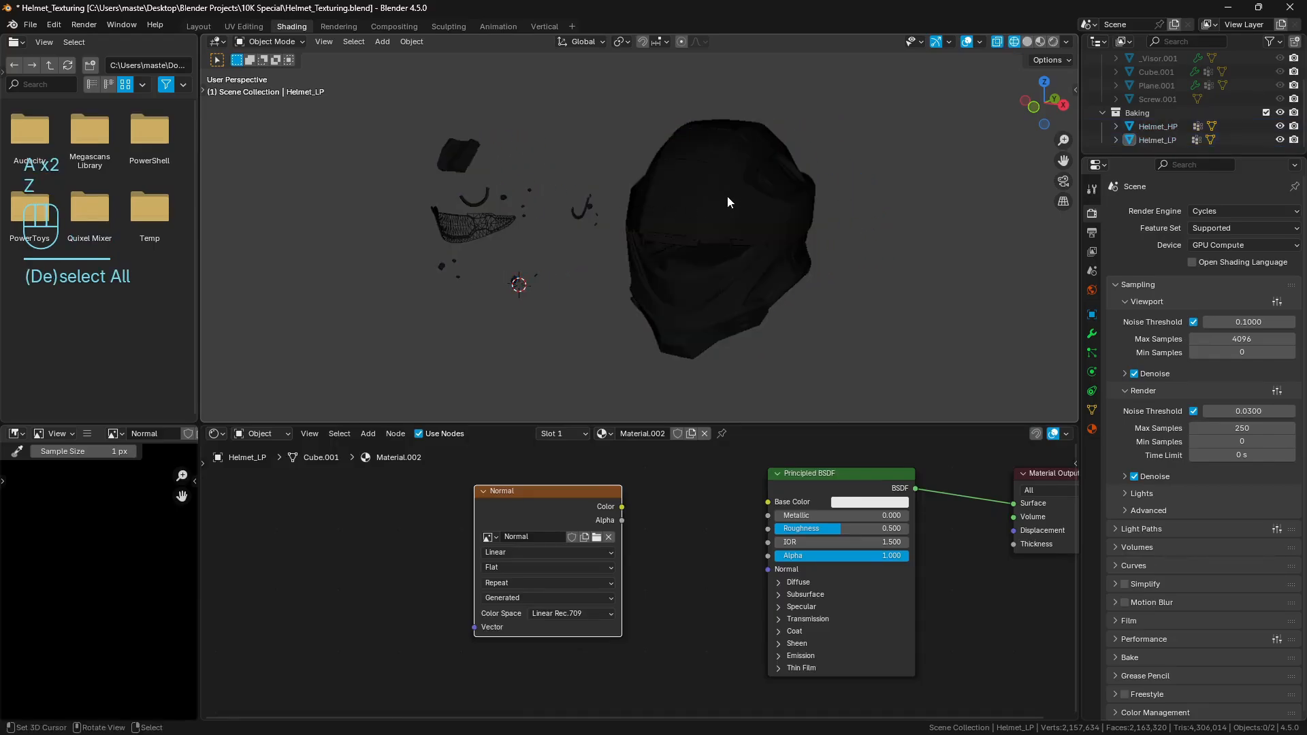
pyautogui.rightClick(749, 188)
pyautogui.rightClick(749, 188)
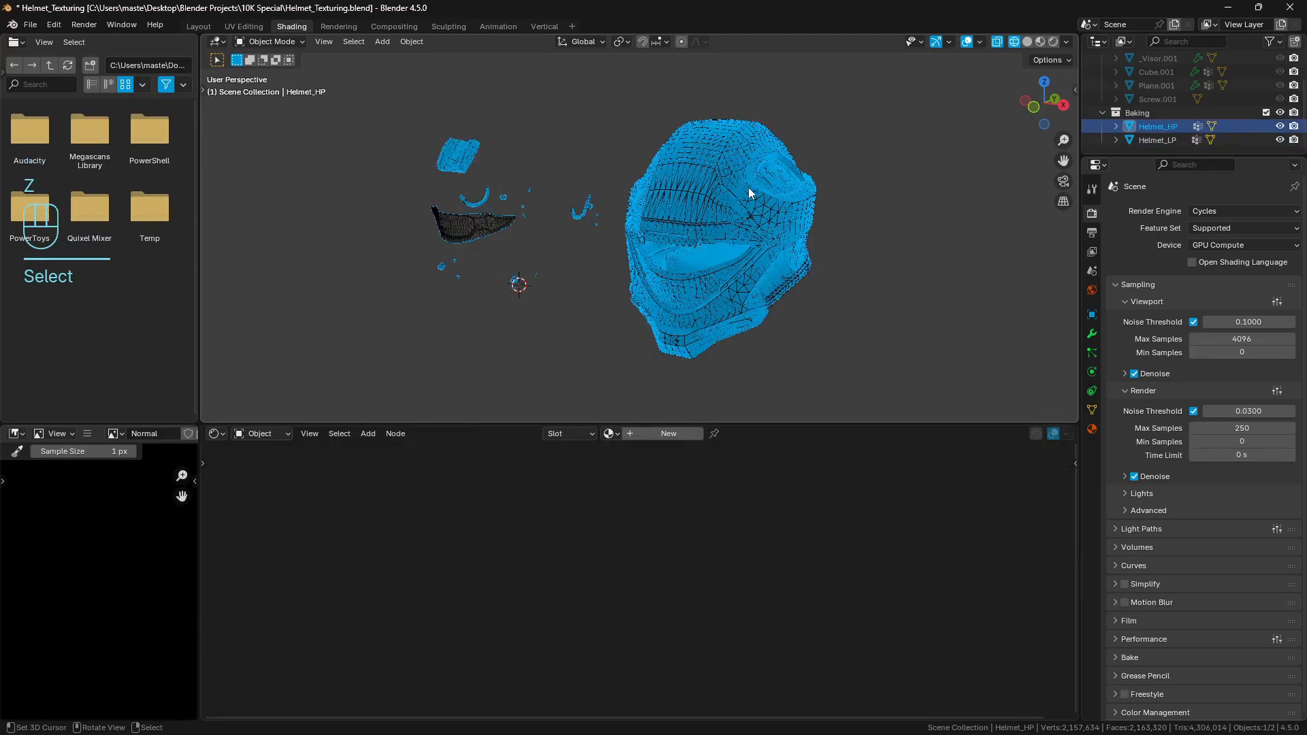
pyautogui.keyDown('shift'); pyautogui.rightClick(749, 188); pyautogui.keyUp('shift')
pyautogui.press('z')
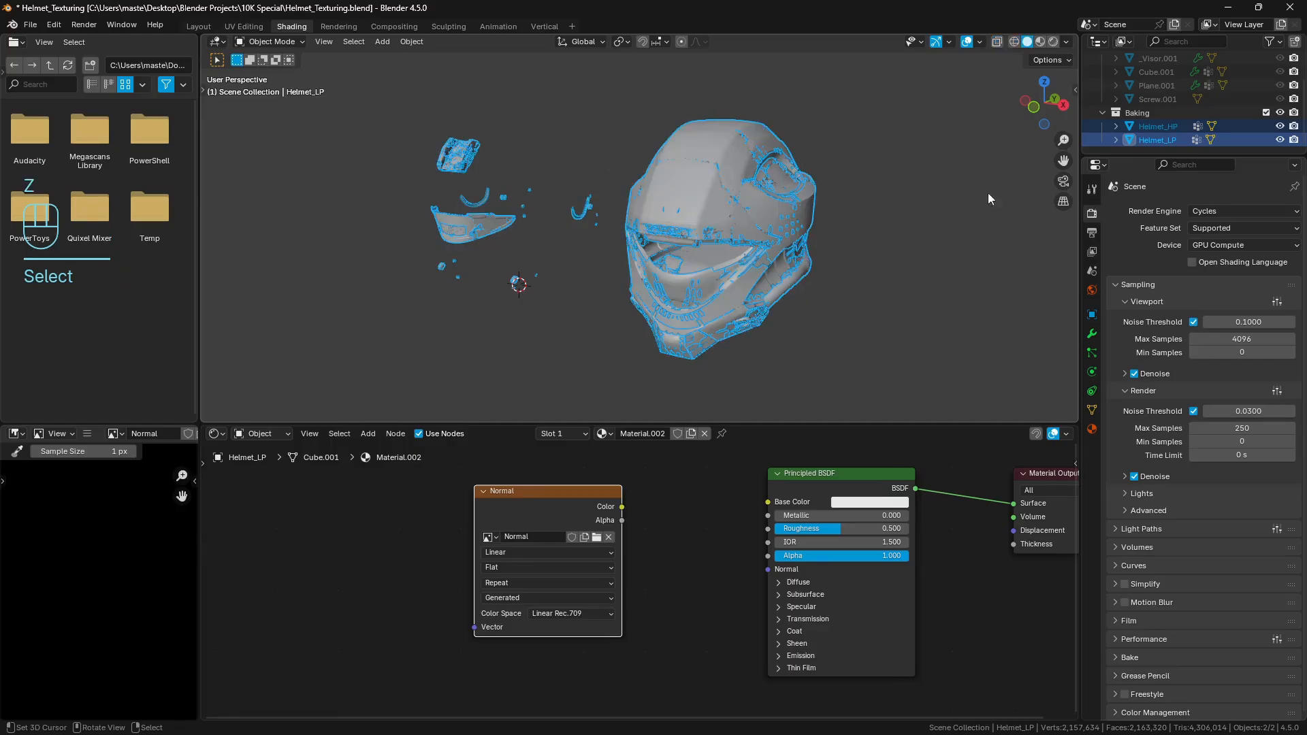
# Step: Open the Cycles bake settings and set the bake type to Normal
pyautogui.scroll(-1, 1158, 476)
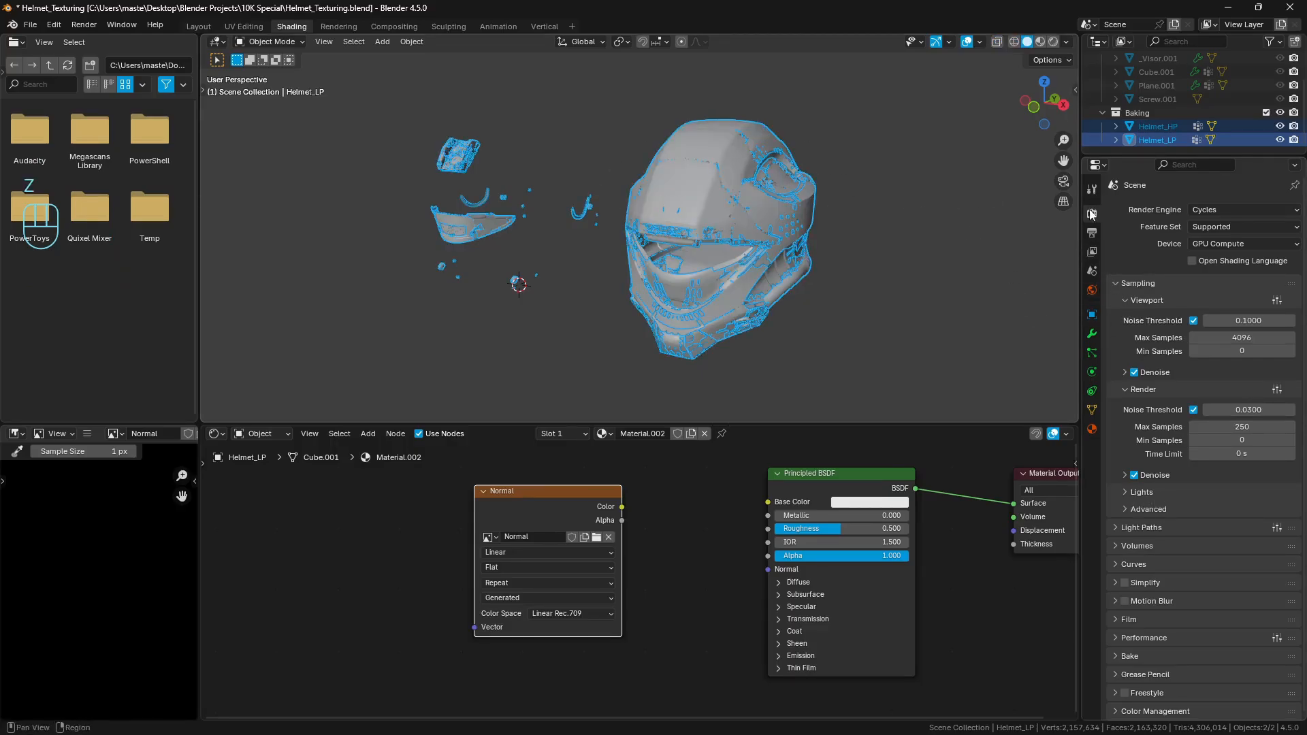
pyautogui.click(1130, 655)
pyautogui.scroll(-6, 1160, 524)
pyautogui.click(1233, 520)
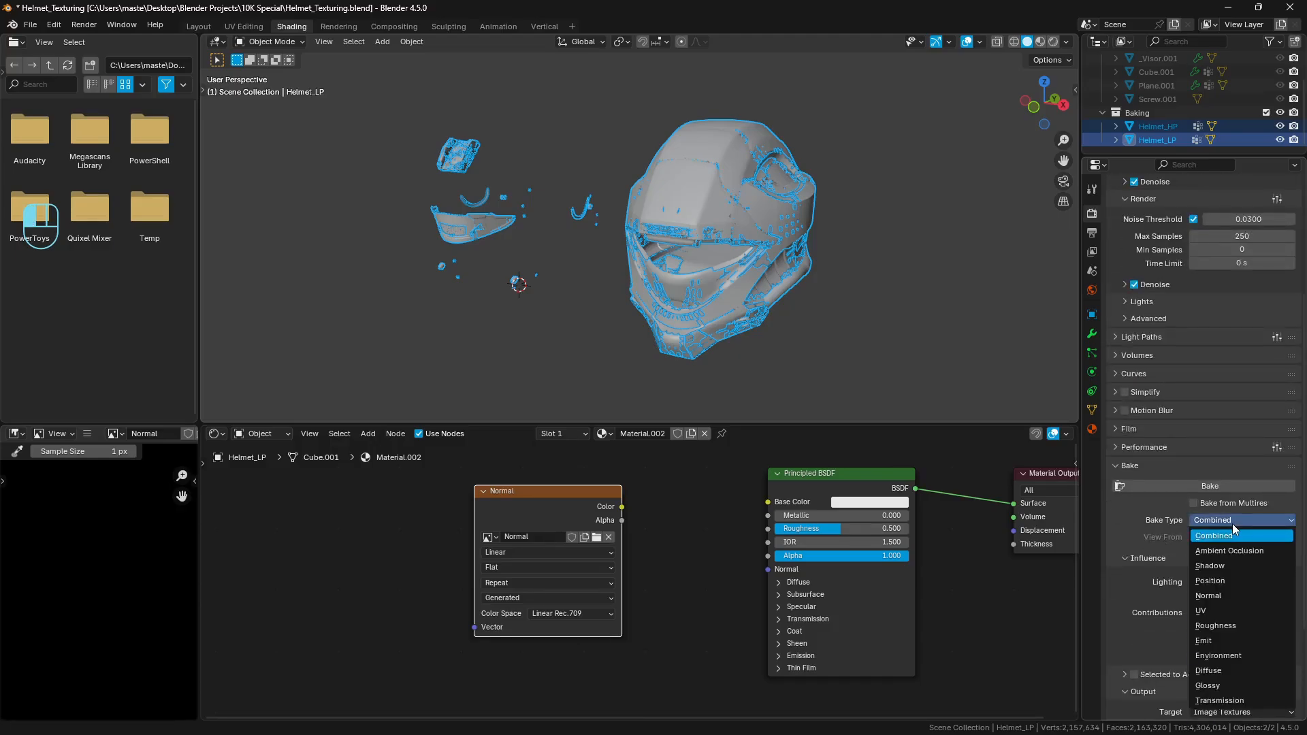
pyautogui.click(1231, 593)
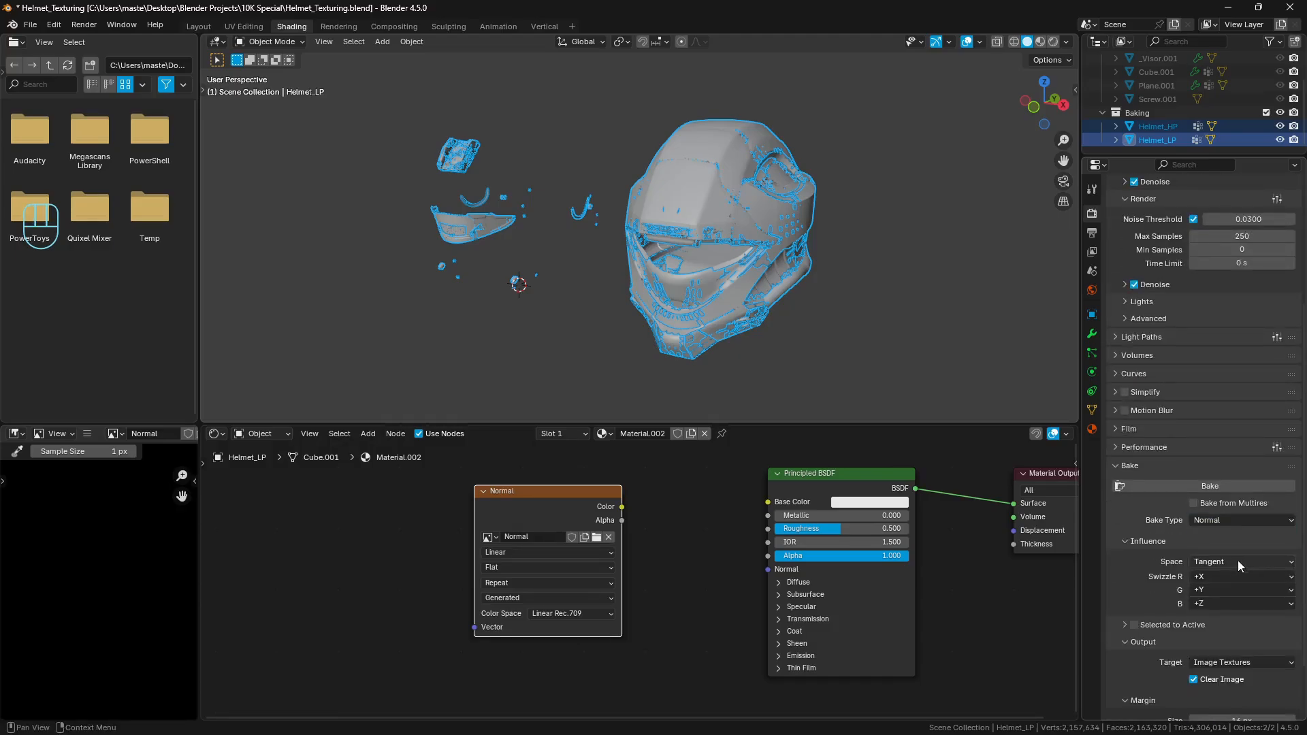
# Step: Enable Selected to Active baking with an extrusion of 0.05 m and a max ray distance of 0.1 m
pyautogui.scroll(-2, 1154, 586)
pyautogui.click(1134, 557)
pyautogui.click(1124, 556)
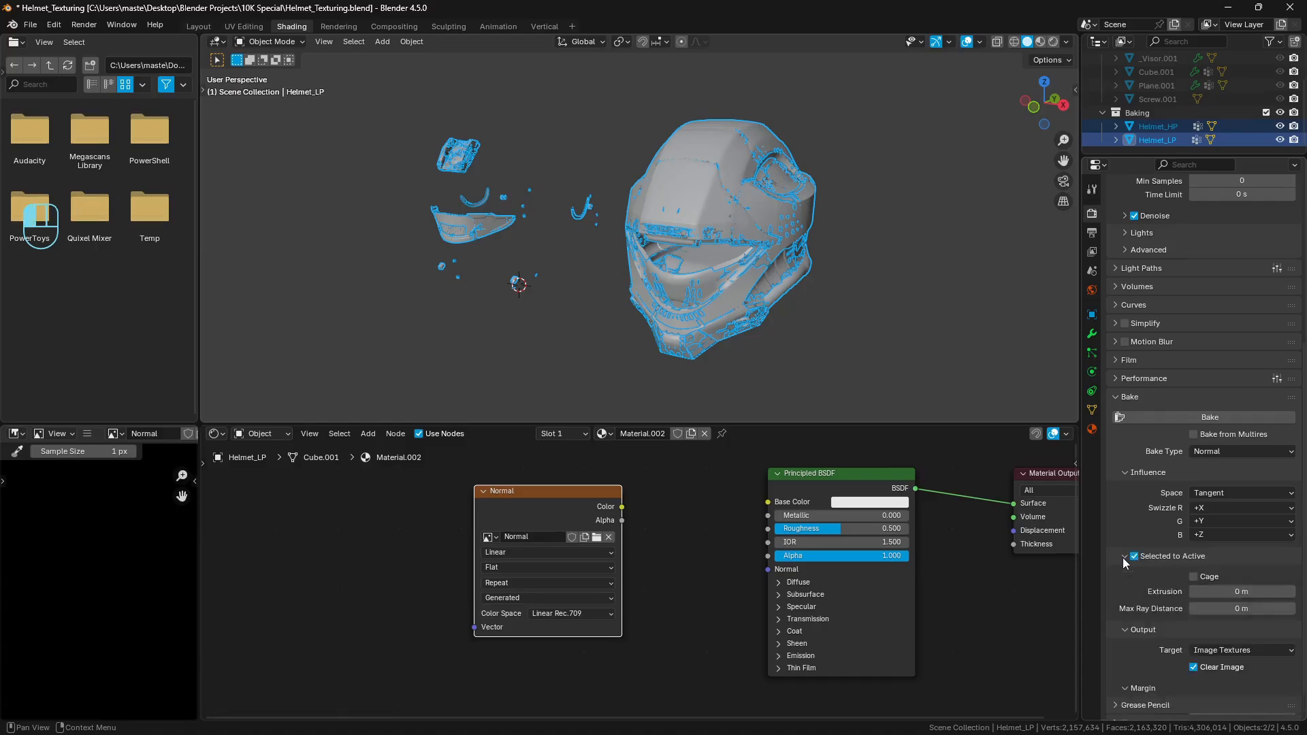
pyautogui.click(1220, 592)
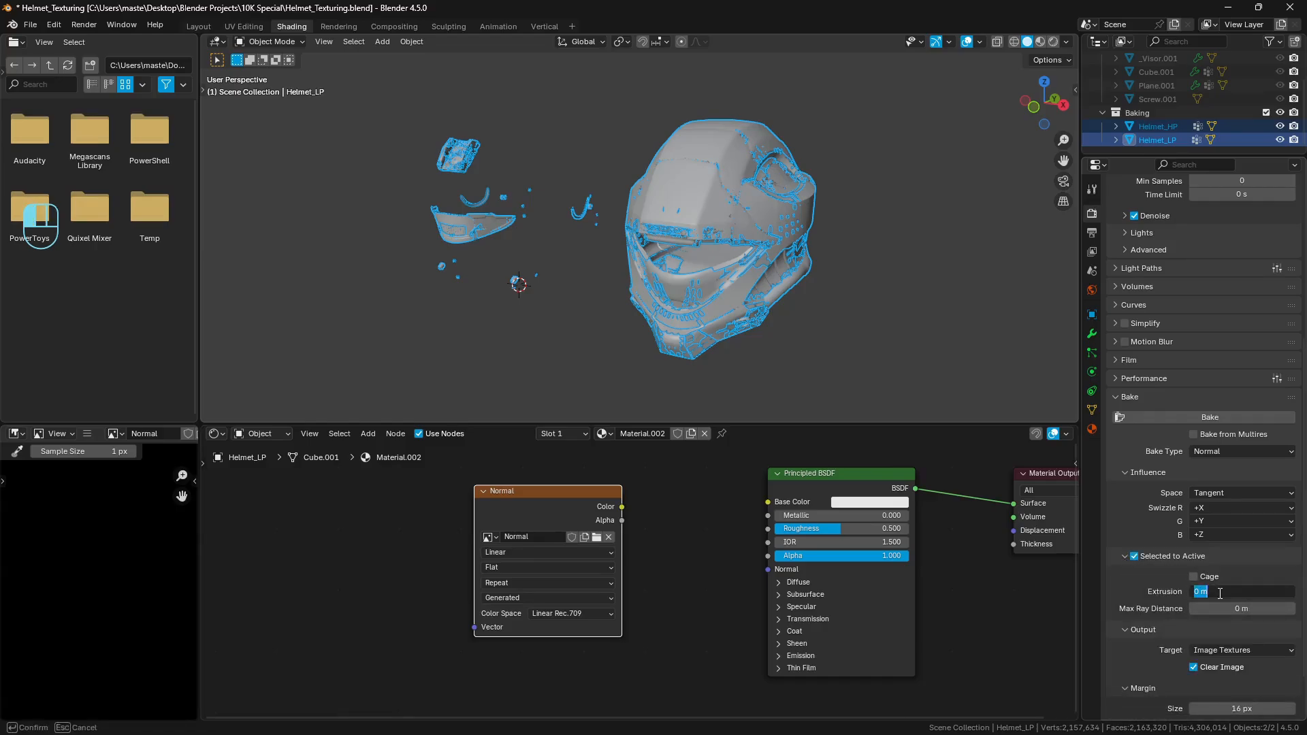
pyautogui.write('0.05')
pyautogui.press('Return')
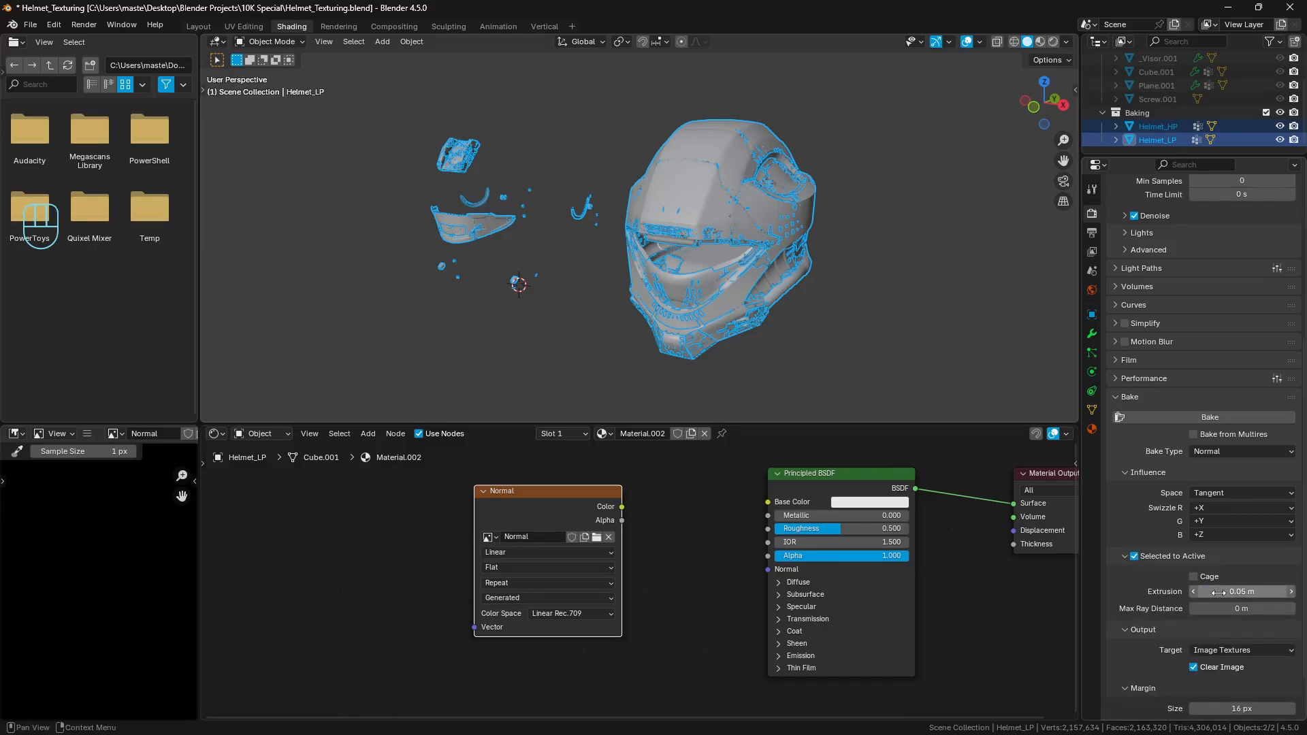
pyautogui.click(1225, 607)
pyautogui.write('0.1')
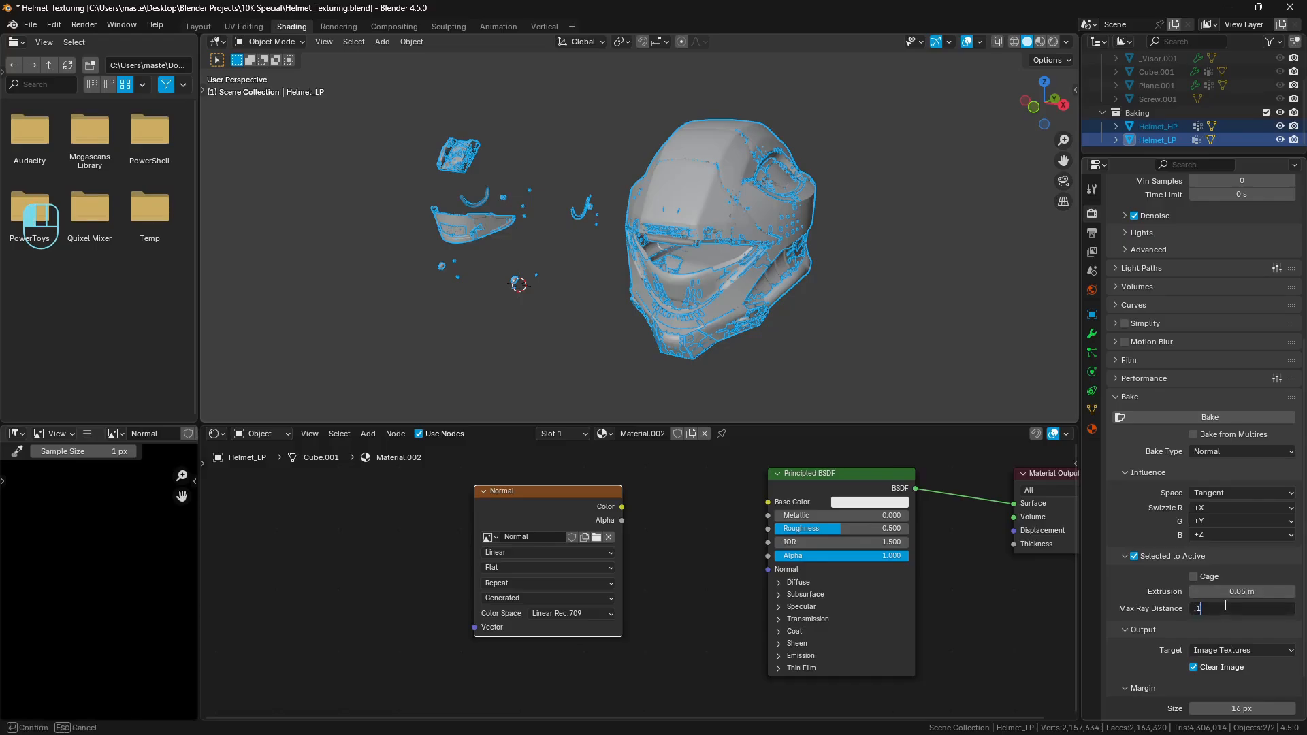
pyautogui.press('Return')
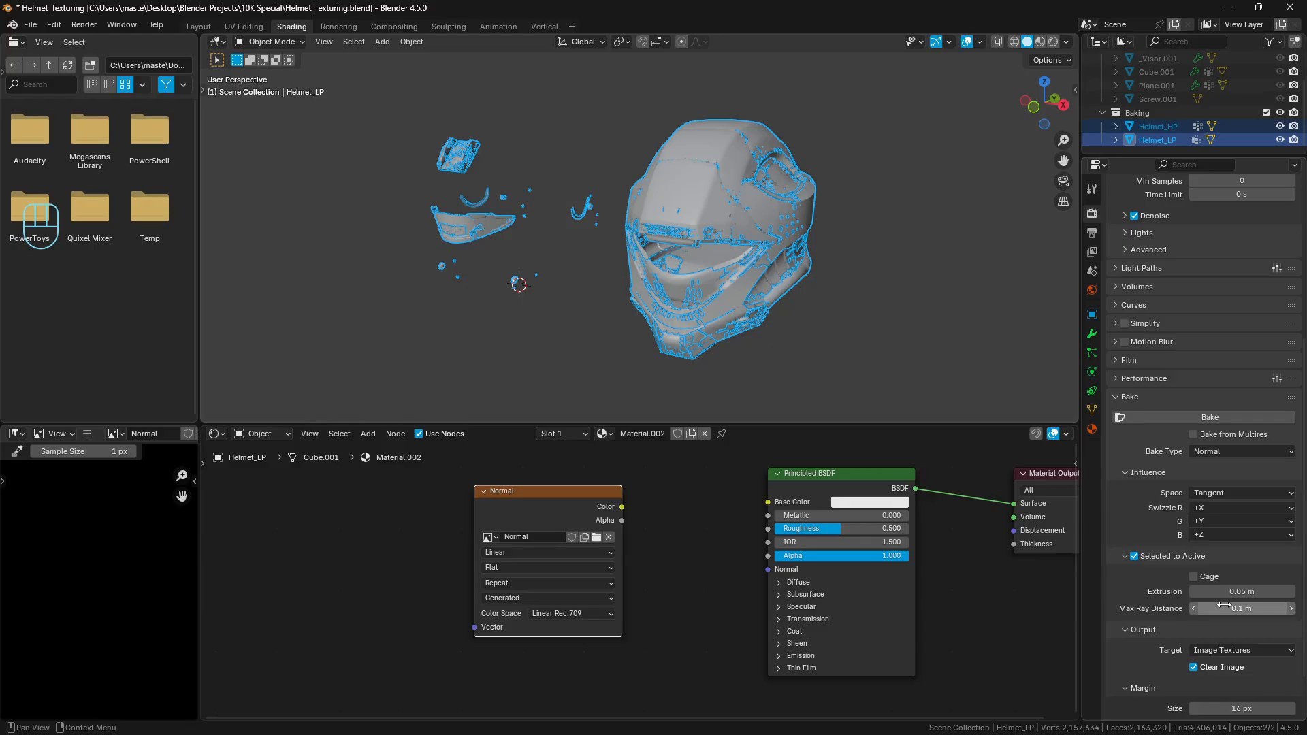
# Step: Set the bake margin size to 4 px and bake the normal map
pyautogui.scroll(-2, 1224, 605)
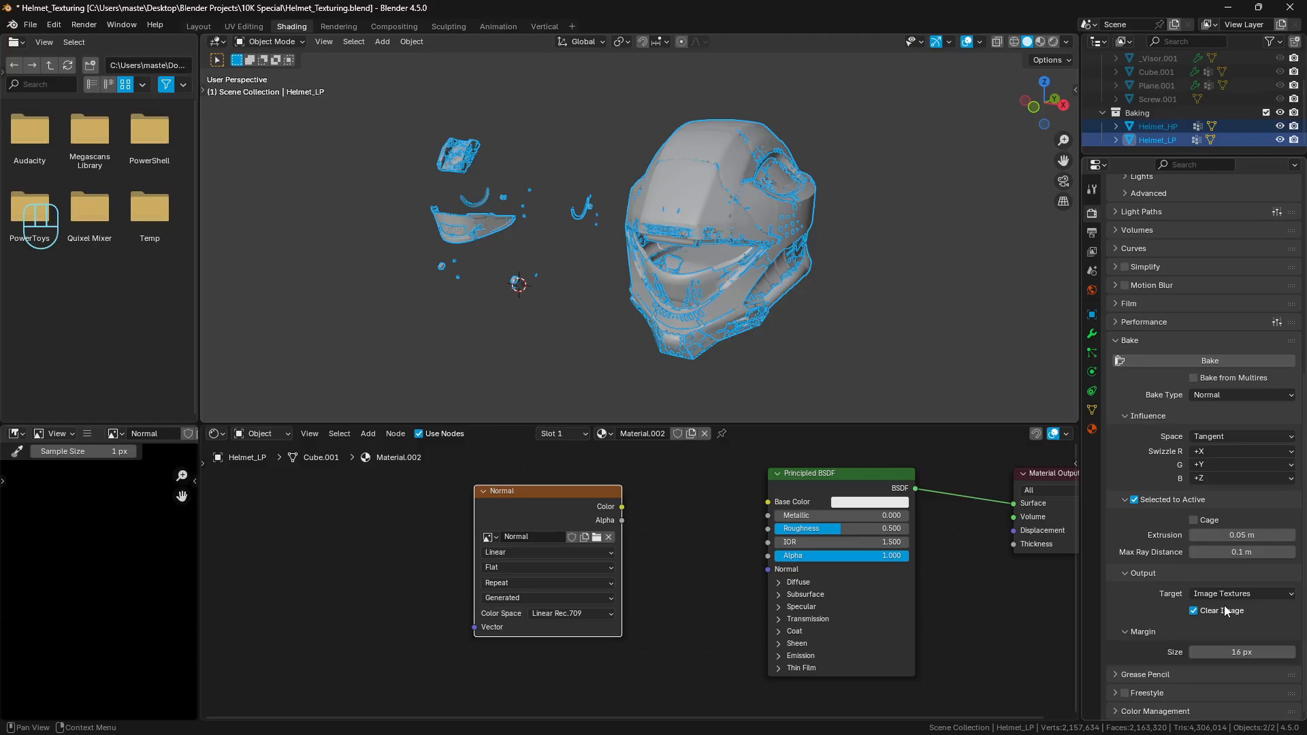
pyautogui.click(1234, 652)
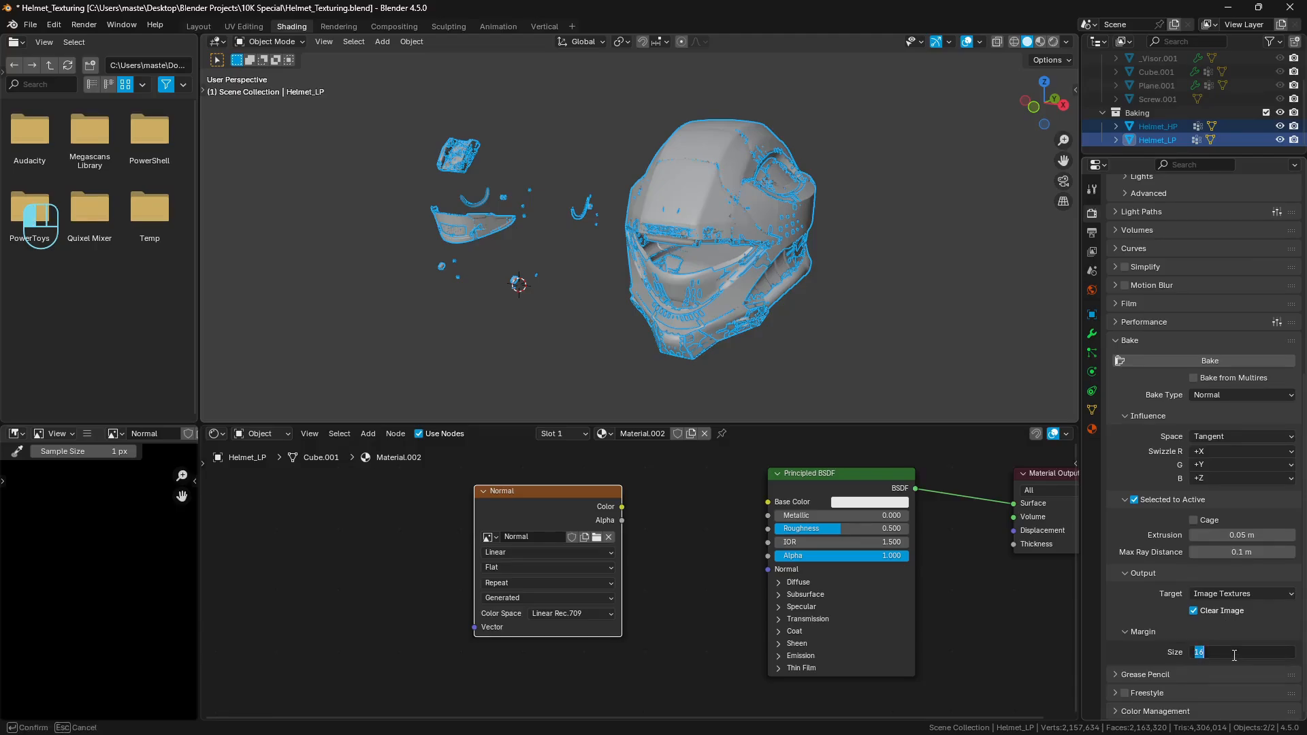
pyautogui.write('4')
pyautogui.press('Return')
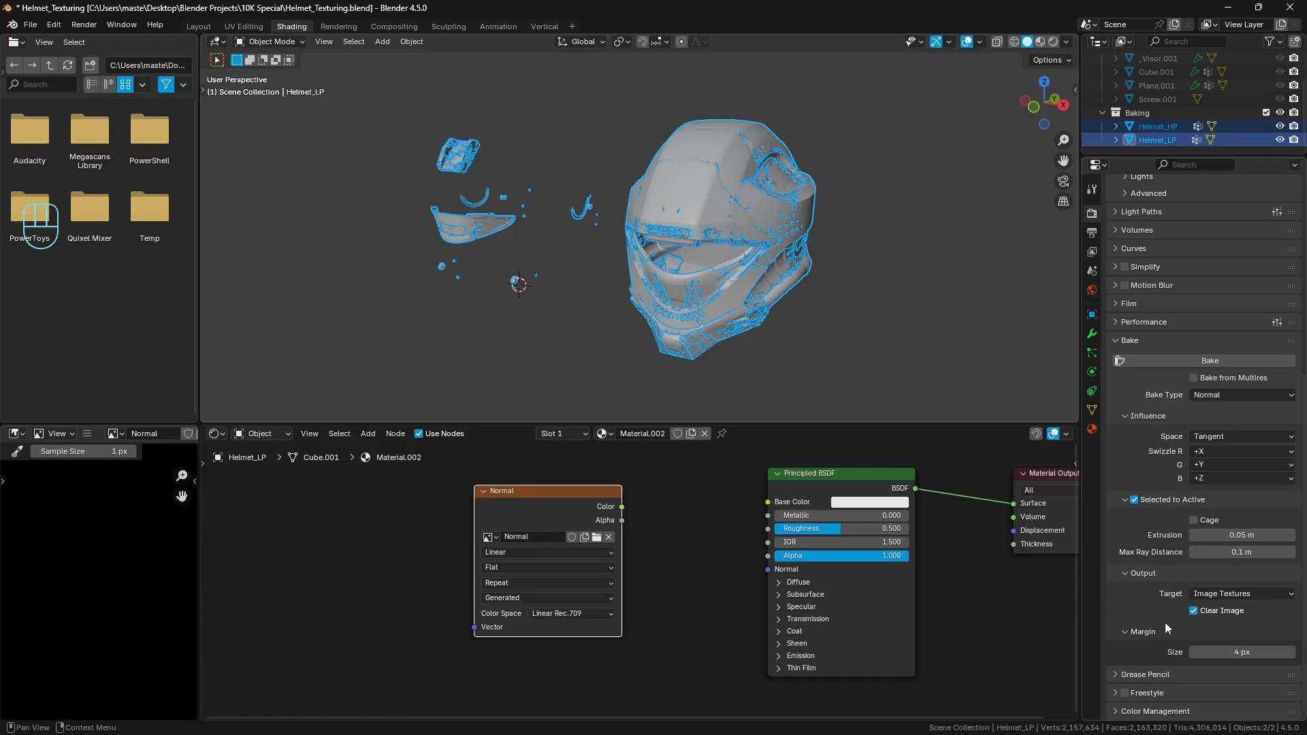
pyautogui.click(1210, 361)
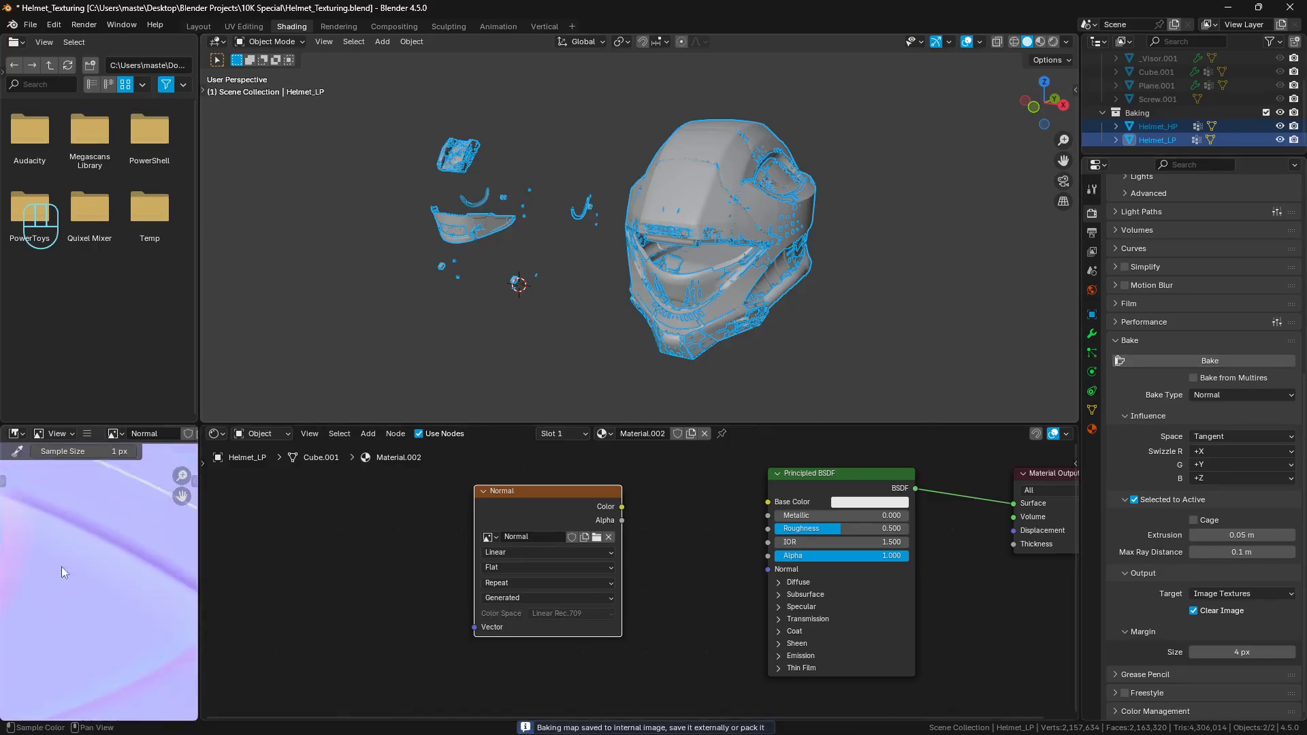
# Step: Examine the baked Normal image at full-window size, closely checking the rectangular strip and the curved pieces below it
pyautogui.scroll(-5, 95, 550)
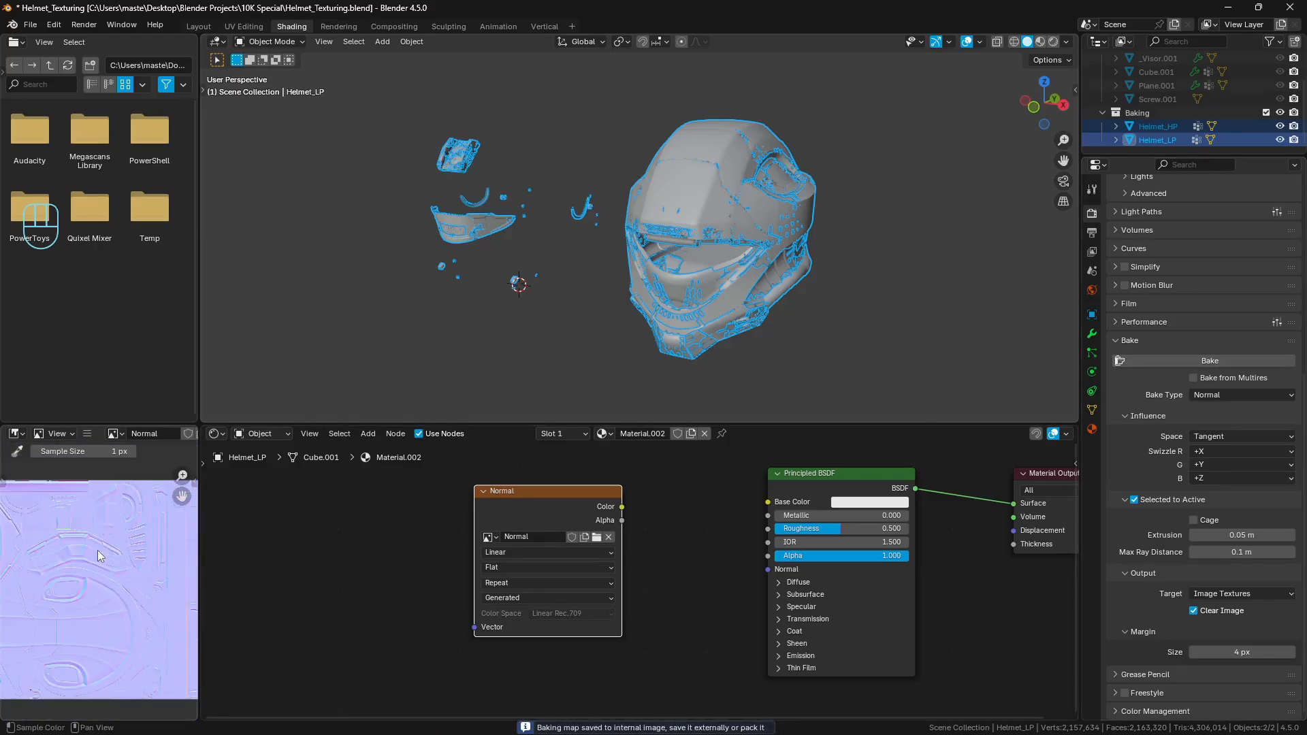
pyautogui.hotkey('shift', 'space')
pyautogui.scroll(4, 663, 434)
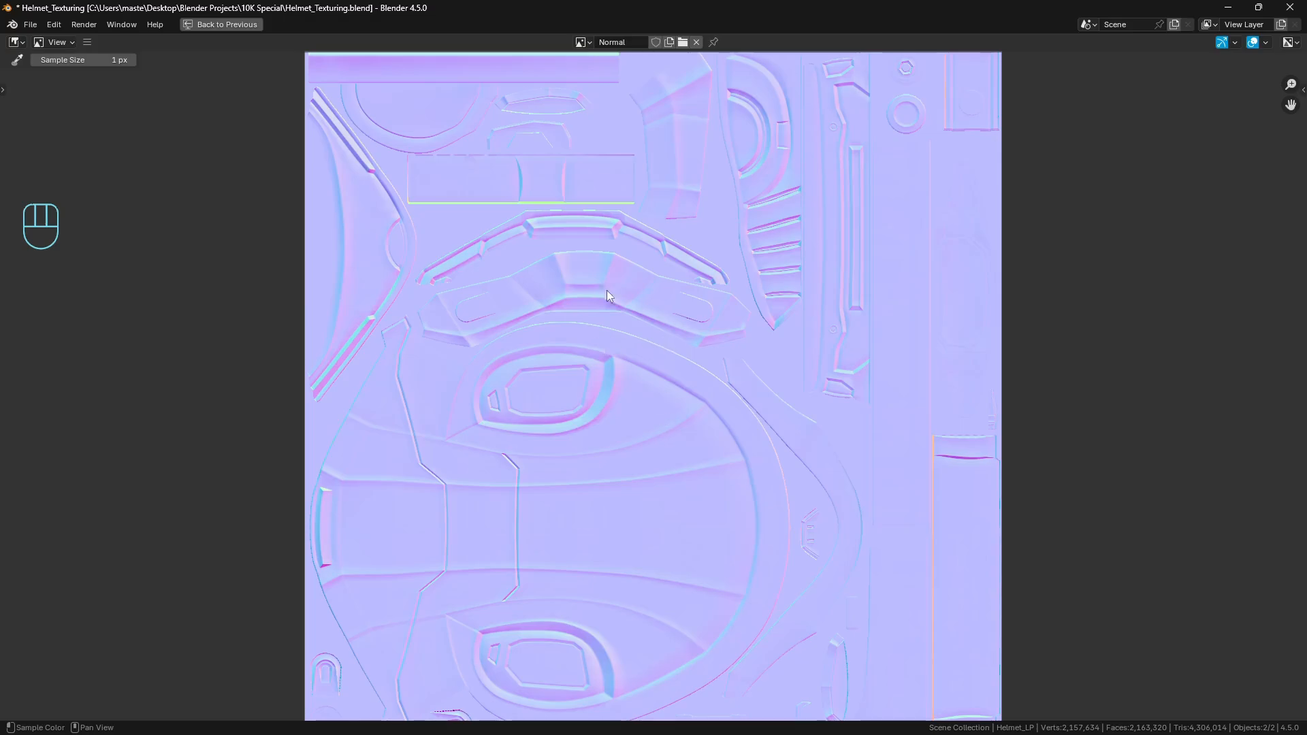
pyautogui.scroll(3, 446, 235)
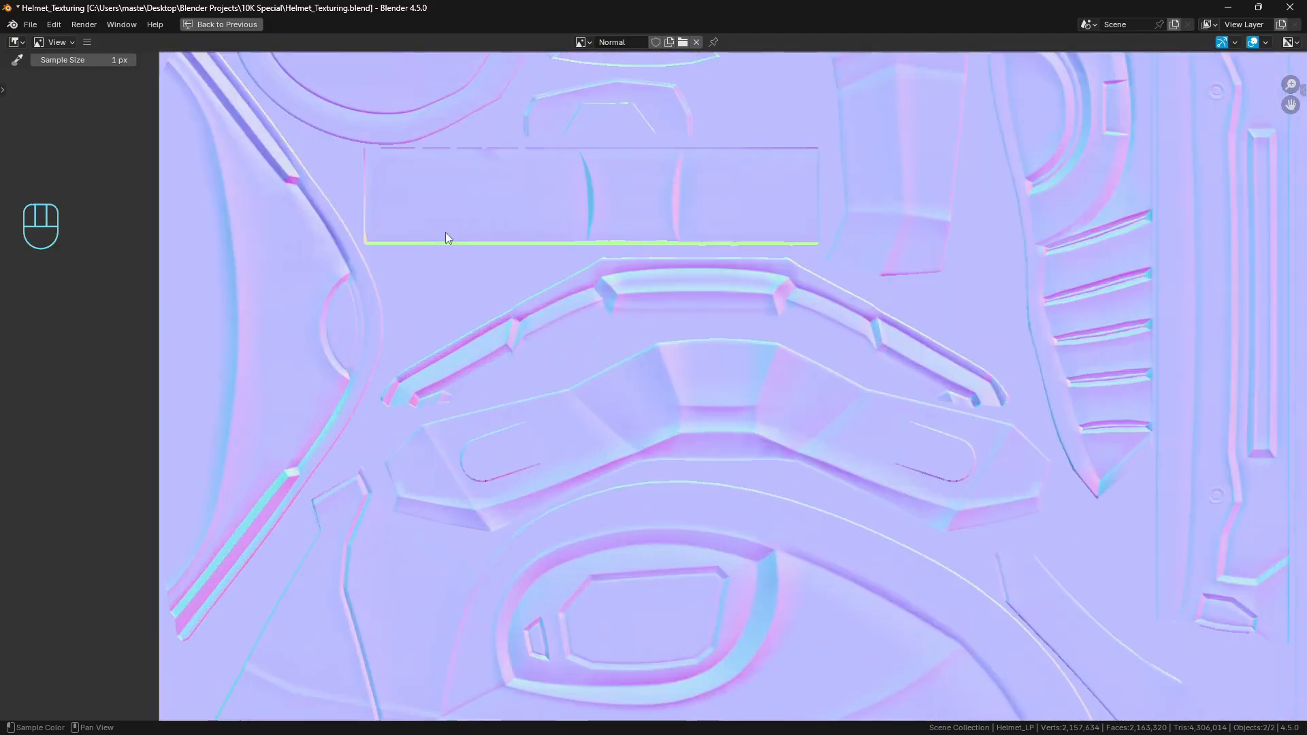
pyautogui.press('Tab')
pyautogui.hotkey('shift', 'space')
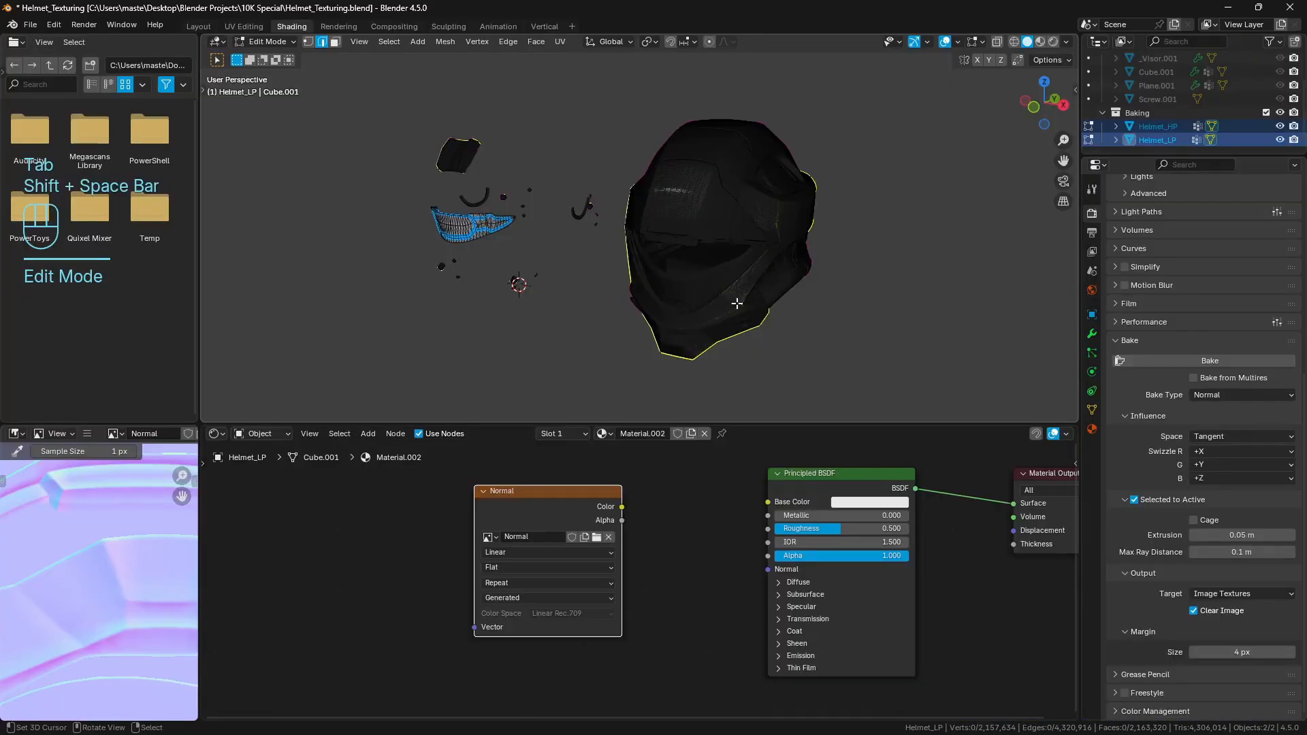
# Step: Return to Object Mode and hide Helmet_HP in the viewport, keeping Helmet_LP selected
pyautogui.press('Tab')
pyautogui.click(1279, 126)
pyautogui.rightClick(745, 197)
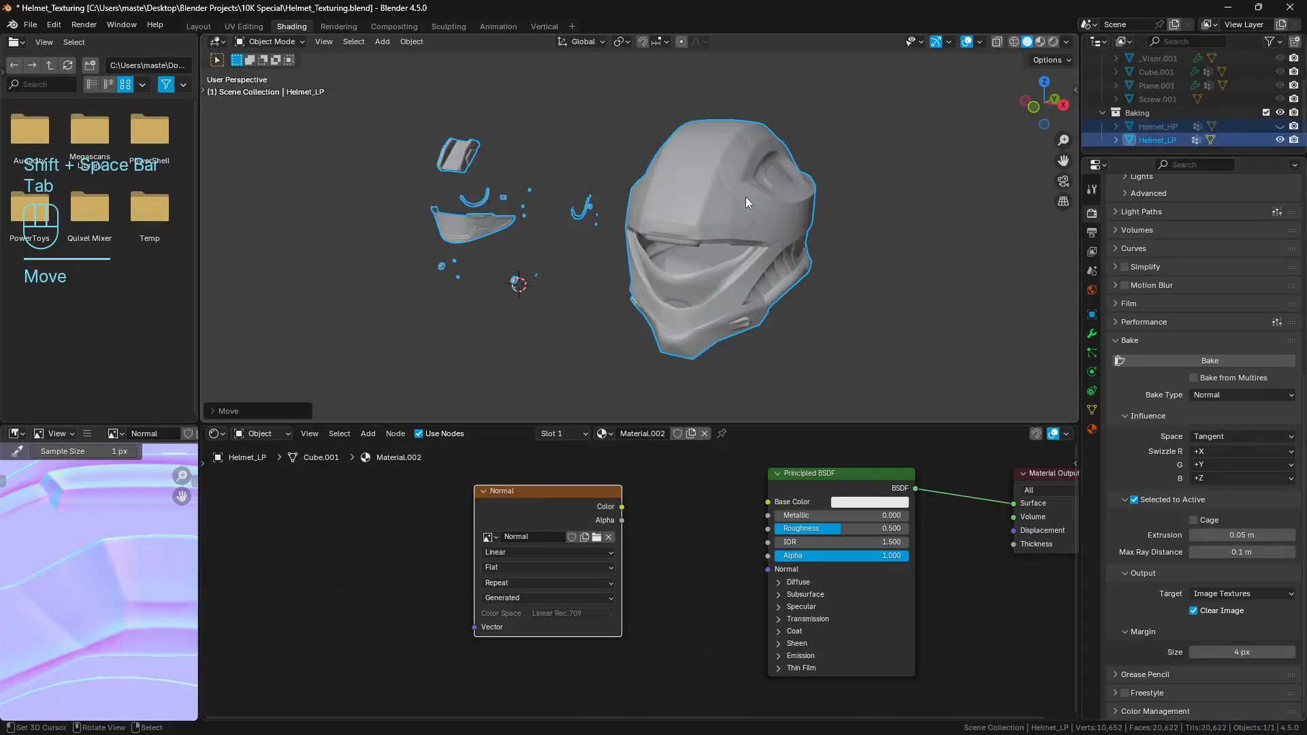
# Step: Display all of Helmet_LP's UVs over the Normal image in the UV Editing workspace and turn off the UV stretch overlay
pyautogui.click(258, 26)
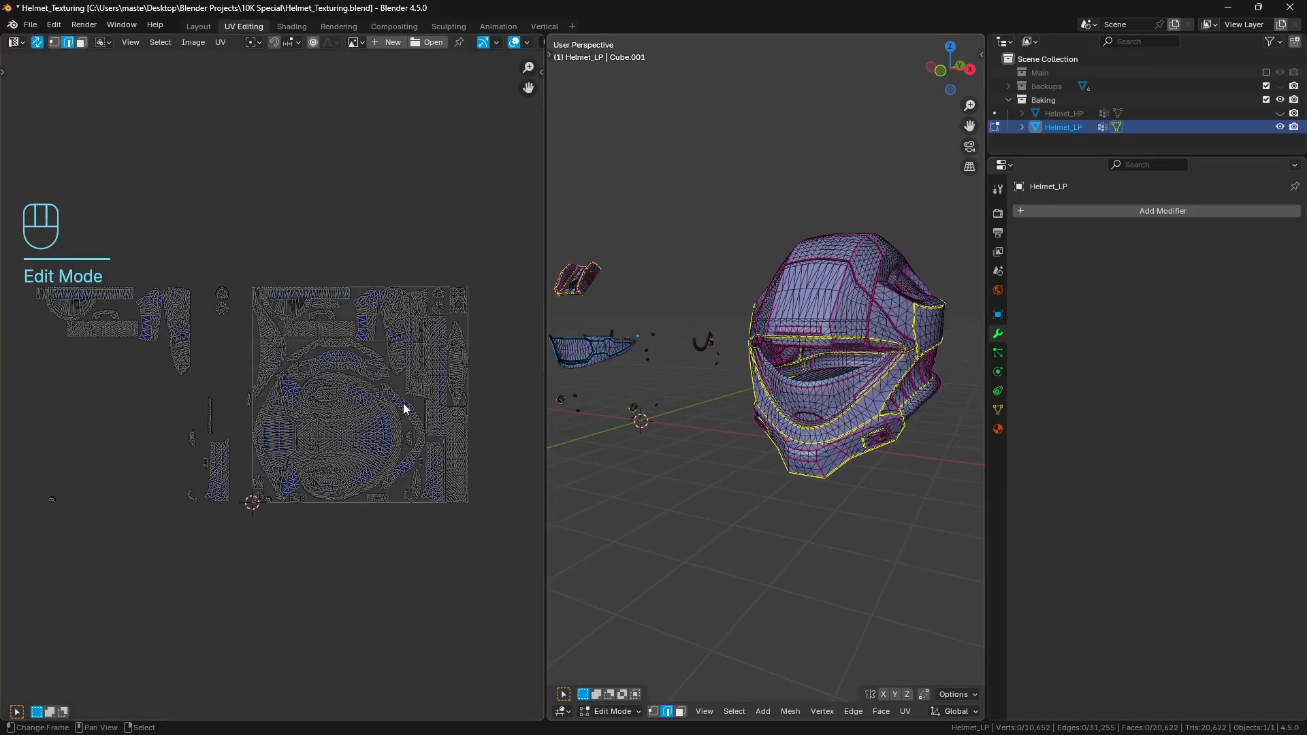
pyautogui.press('a')
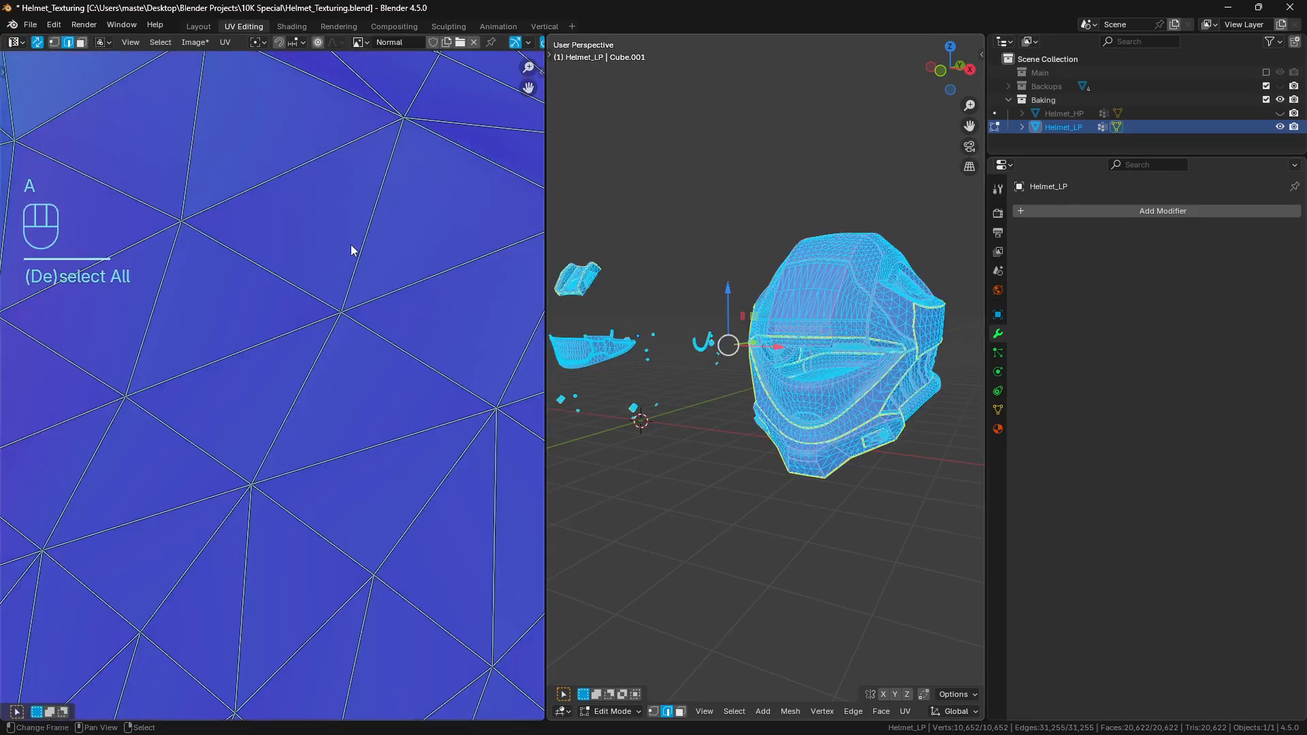
pyautogui.press('Home')
pyautogui.scroll(-3, 489, 42)
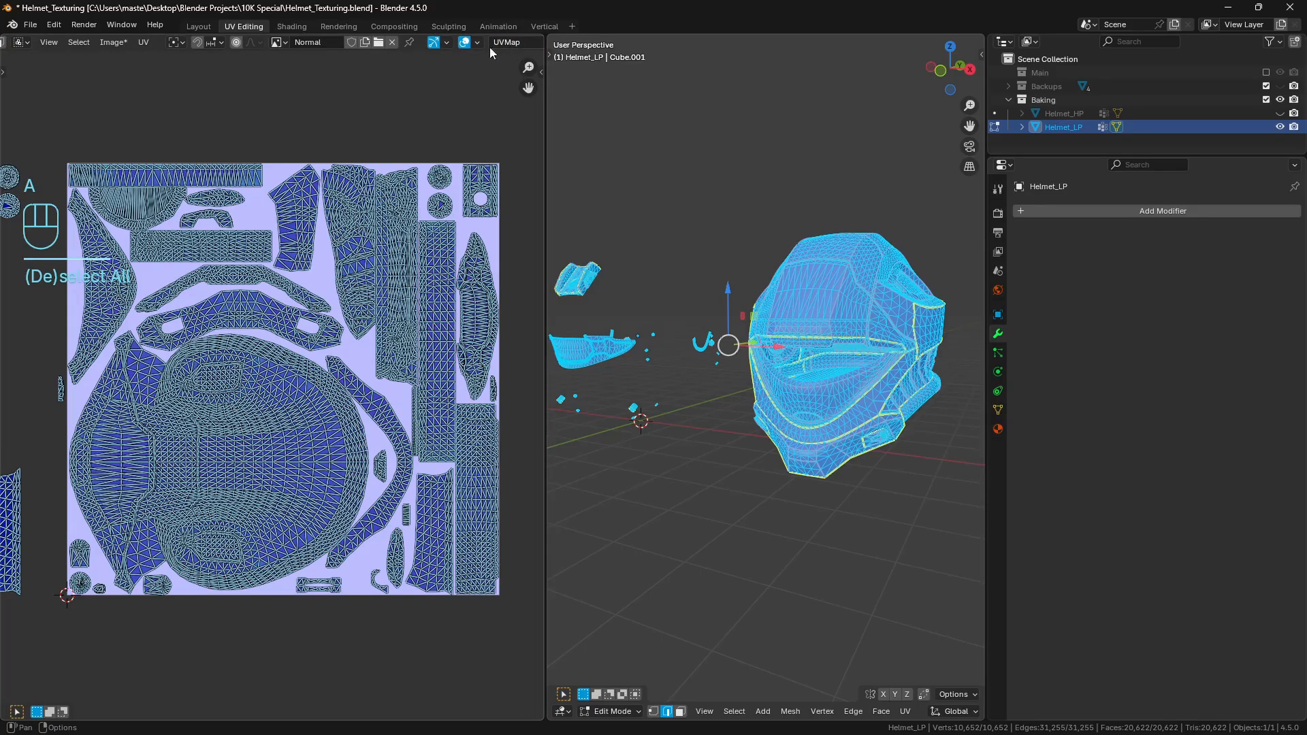
pyautogui.click(477, 42)
pyautogui.click(394, 195)
# Step: Examine how the UV island edges line up with the baked map, especially the green border along the rectangular island
pyautogui.scroll(3, 265, 311)
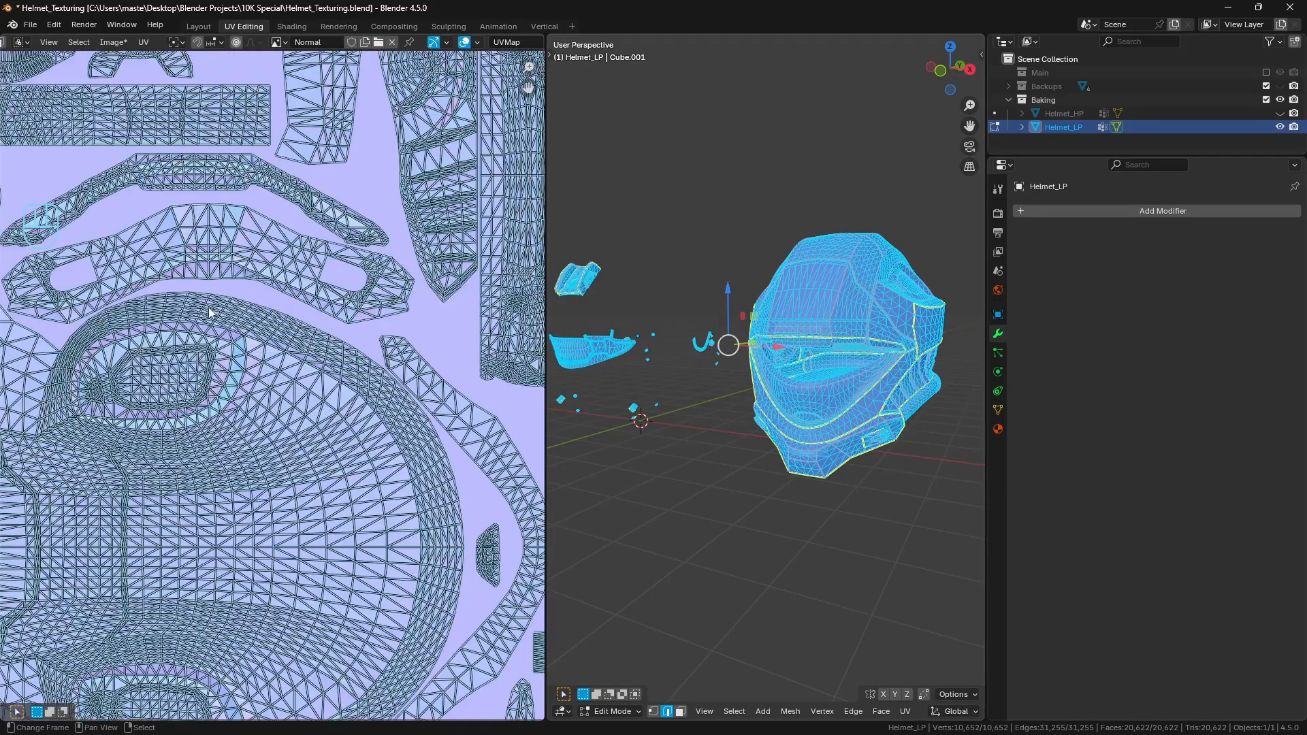
pyautogui.press('a')
pyautogui.press('a')
pyautogui.moveTo(265, 311); pyautogui.dragTo(348, 360, button='middle')
pyautogui.scroll(2, 383, 423)
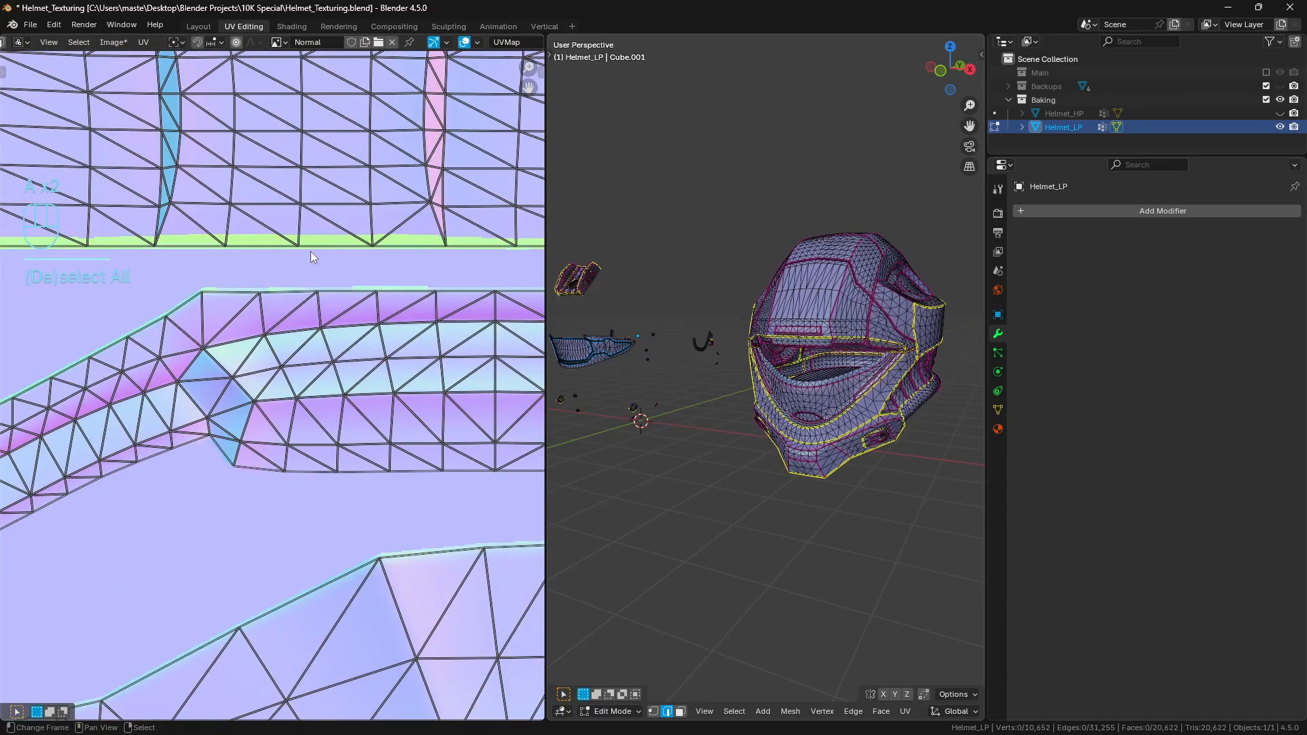
pyautogui.click(314, 244)
pyautogui.hotkey('shift', 'space')
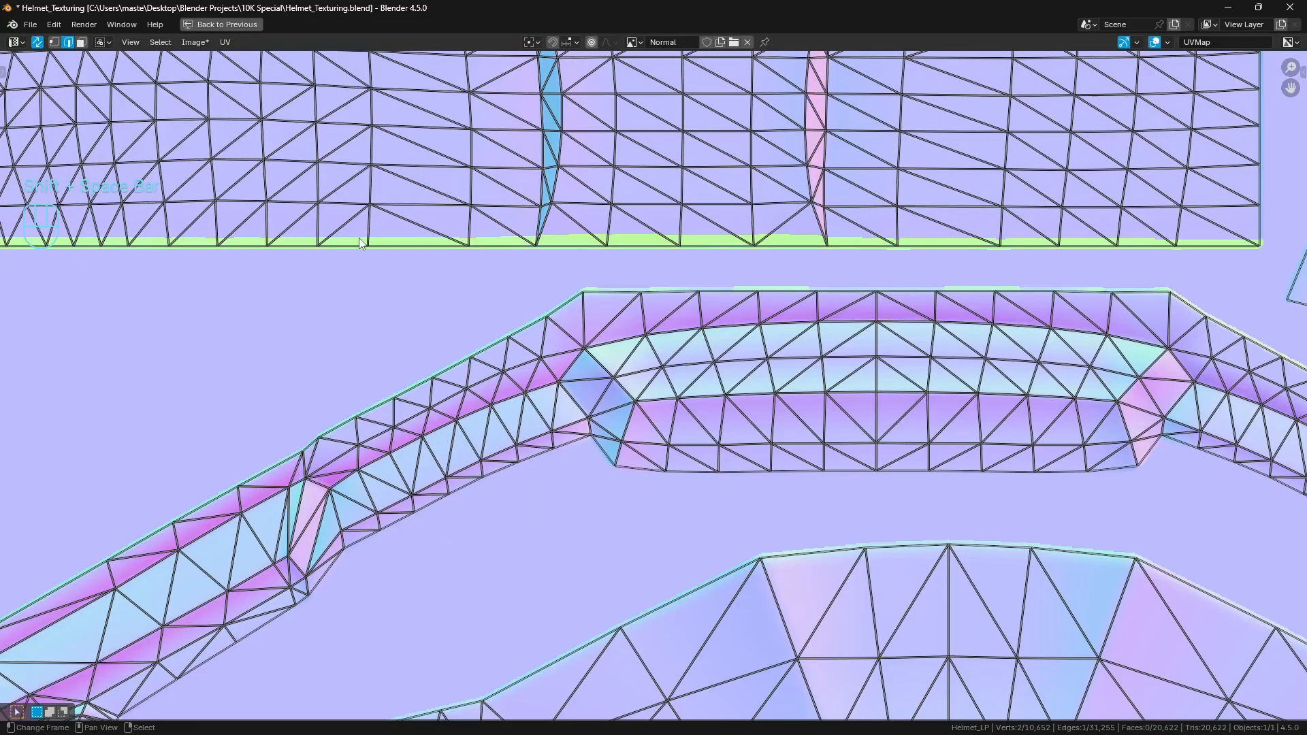
pyautogui.press('Tab')
pyautogui.scroll(-5, 687, 442)
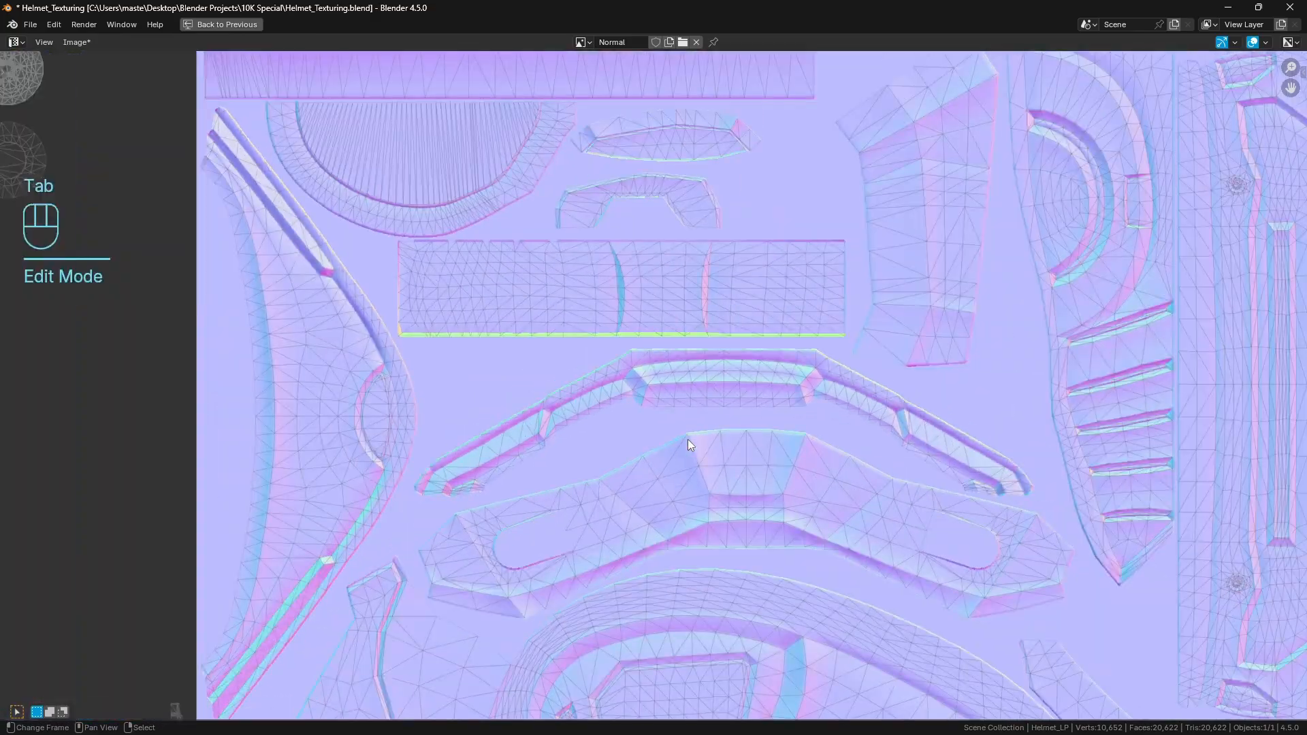
pyautogui.keyDown('shift'); pyautogui.moveTo(658, 448); pyautogui.dragTo(584, 388, button='middle'); pyautogui.keyUp('shift')
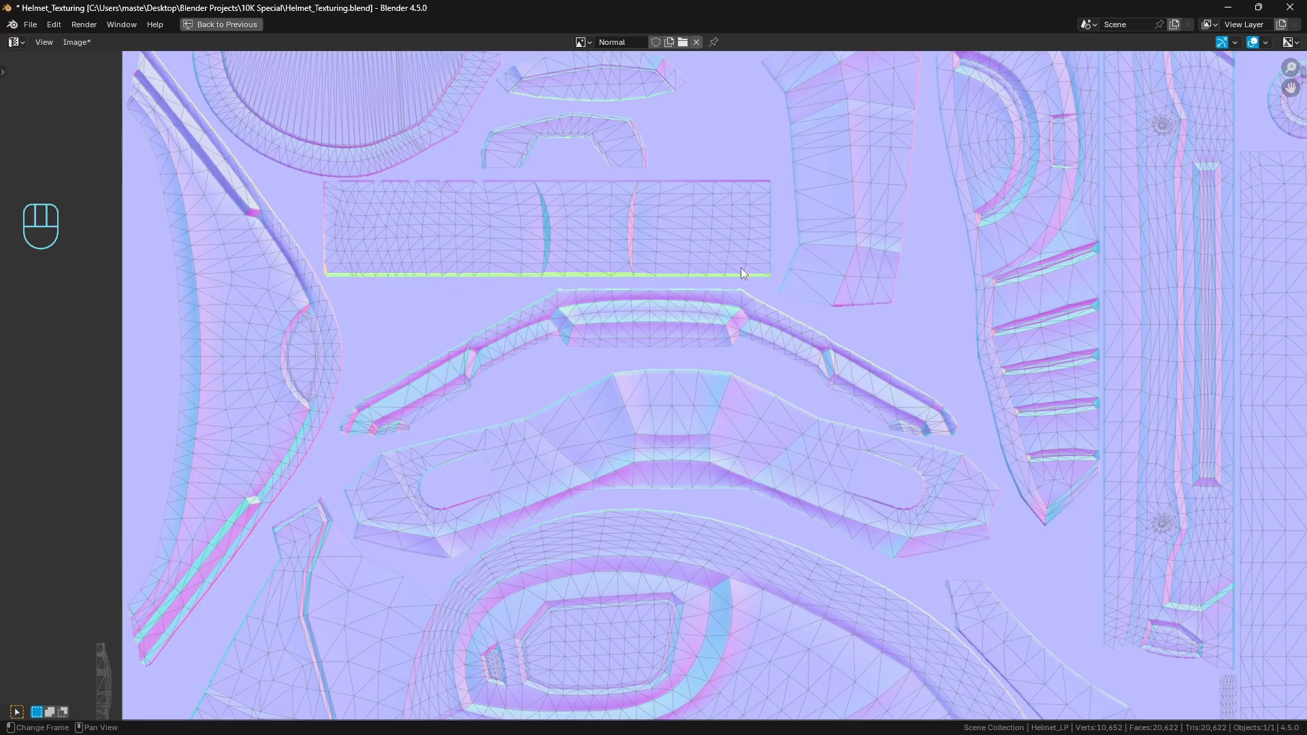
# Step: Inspect the seams along Helmet_LP's rear lower rim up close in Edit Mode and return to Object Mode
pyautogui.hotkey('shift', 'space')
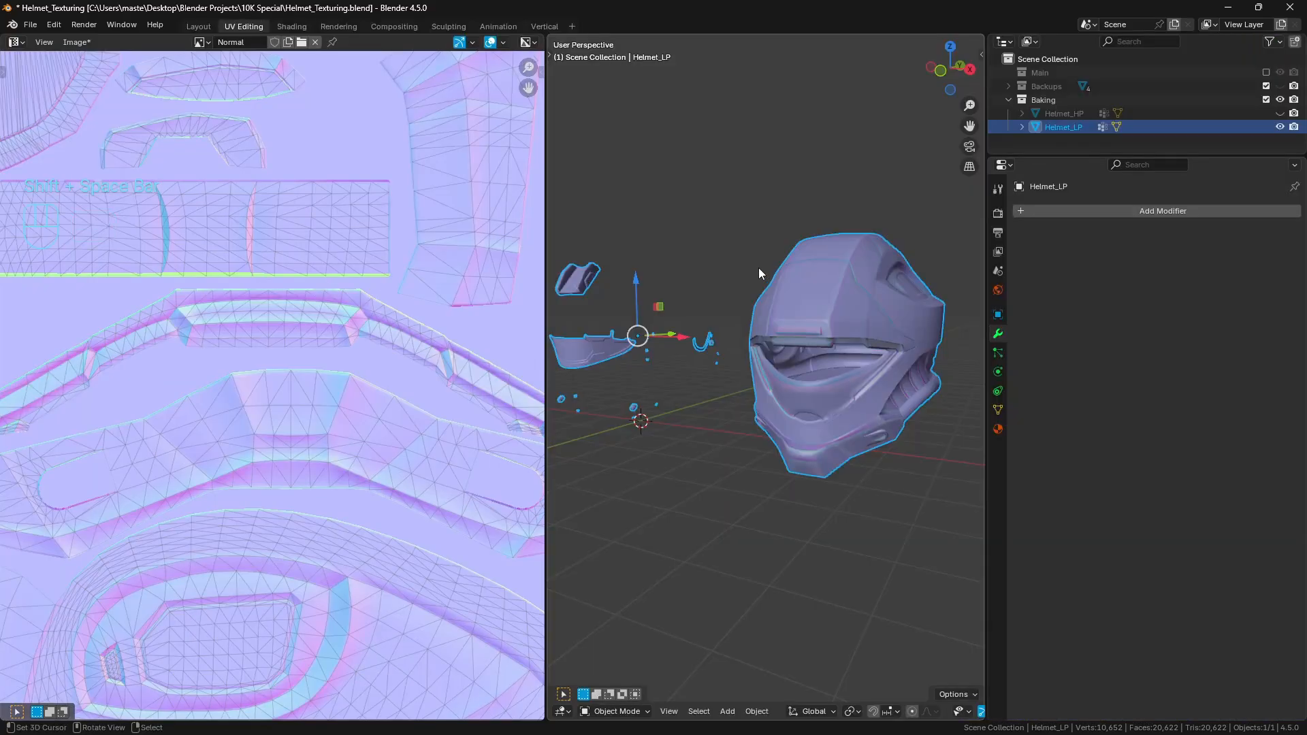
pyautogui.moveTo(857, 316); pyautogui.dragTo(734, 321, button='middle')
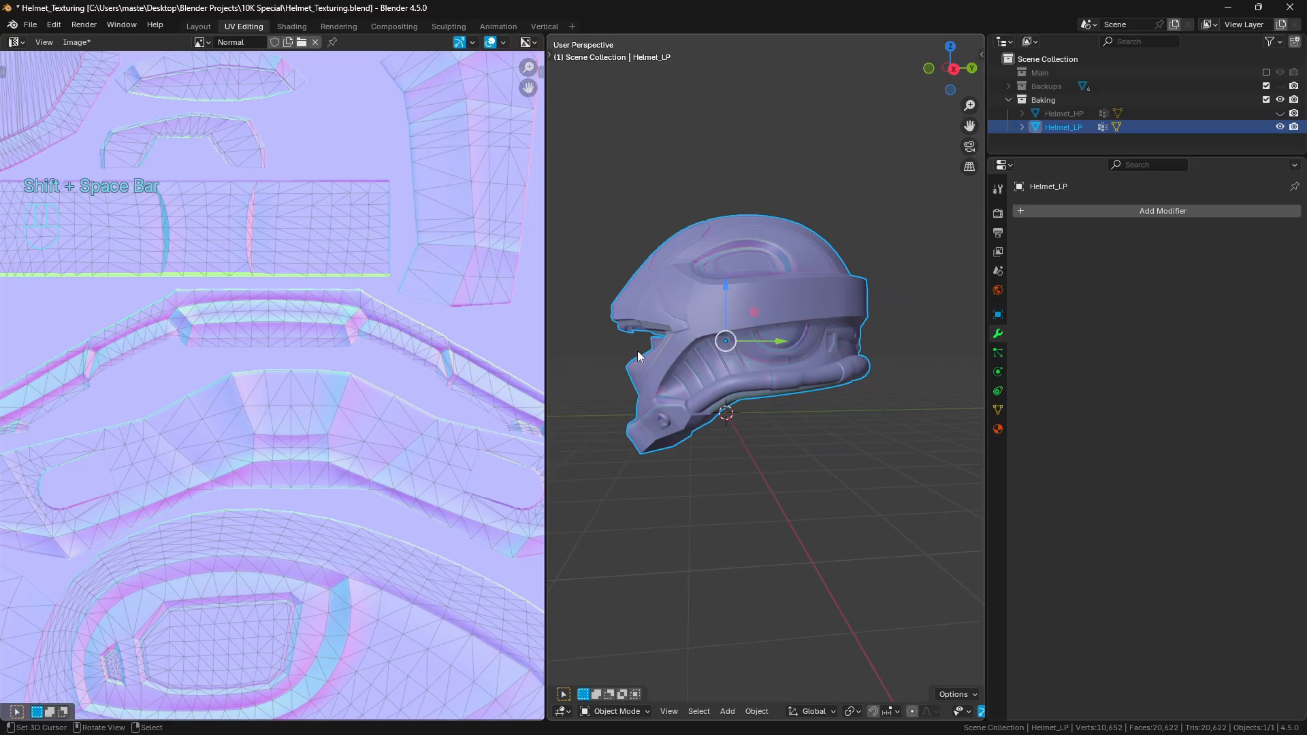
pyautogui.press('Tab')
pyautogui.click(823, 371)
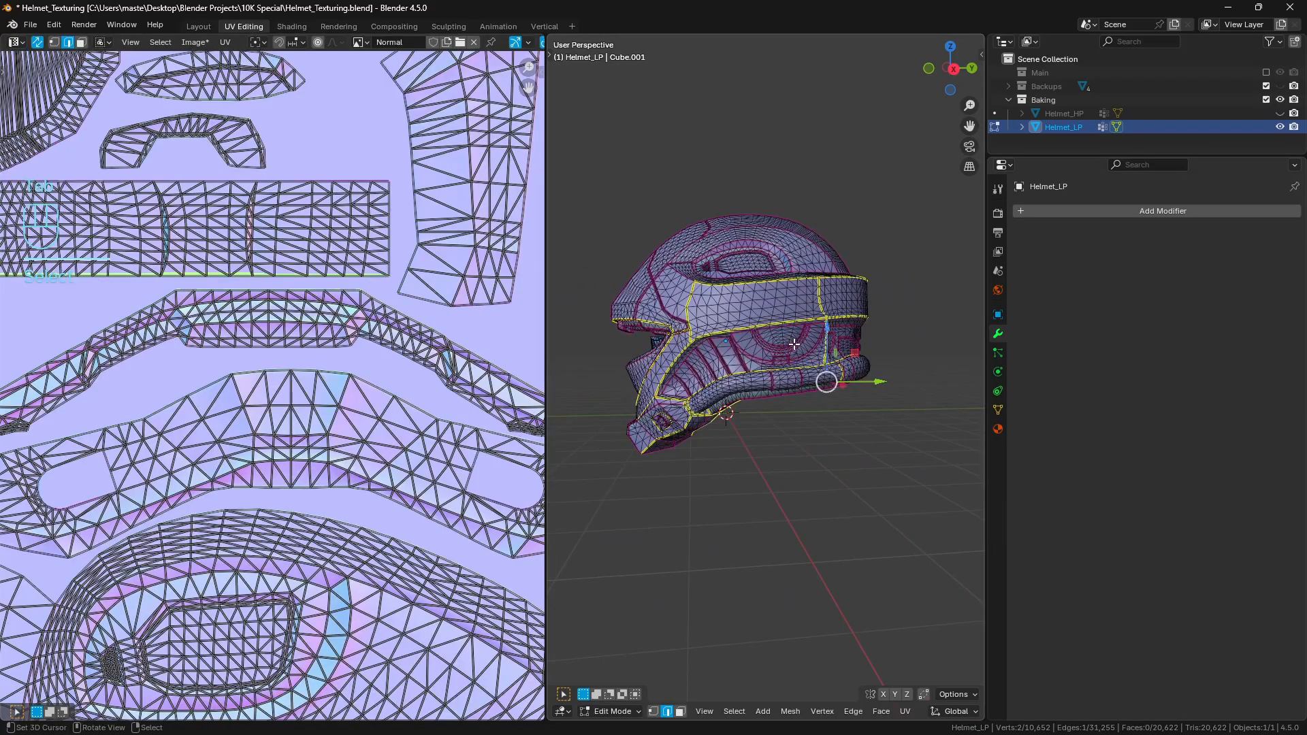
pyautogui.press('KP_Decimal')
pyautogui.moveTo(906, 380); pyautogui.dragTo(805, 403, button='middle')
pyautogui.press('a')
pyautogui.press('a')
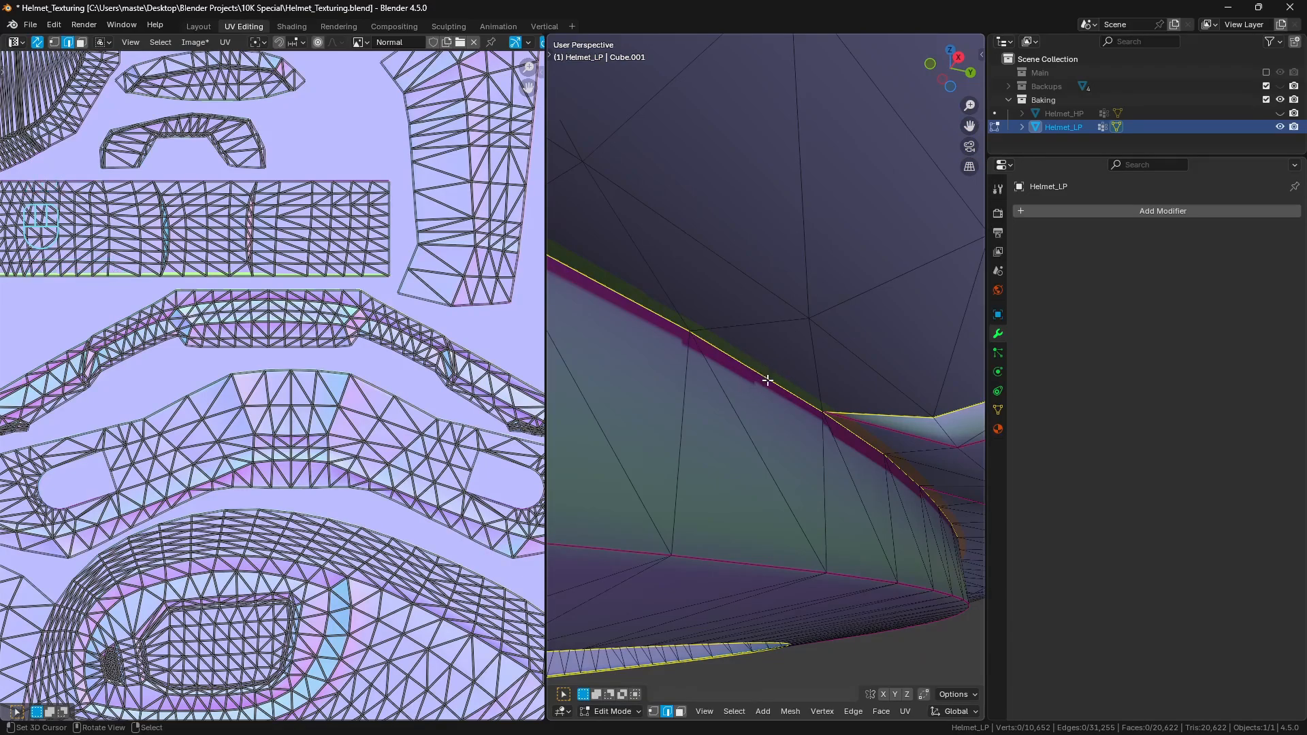
pyautogui.scroll(-8, 767, 379)
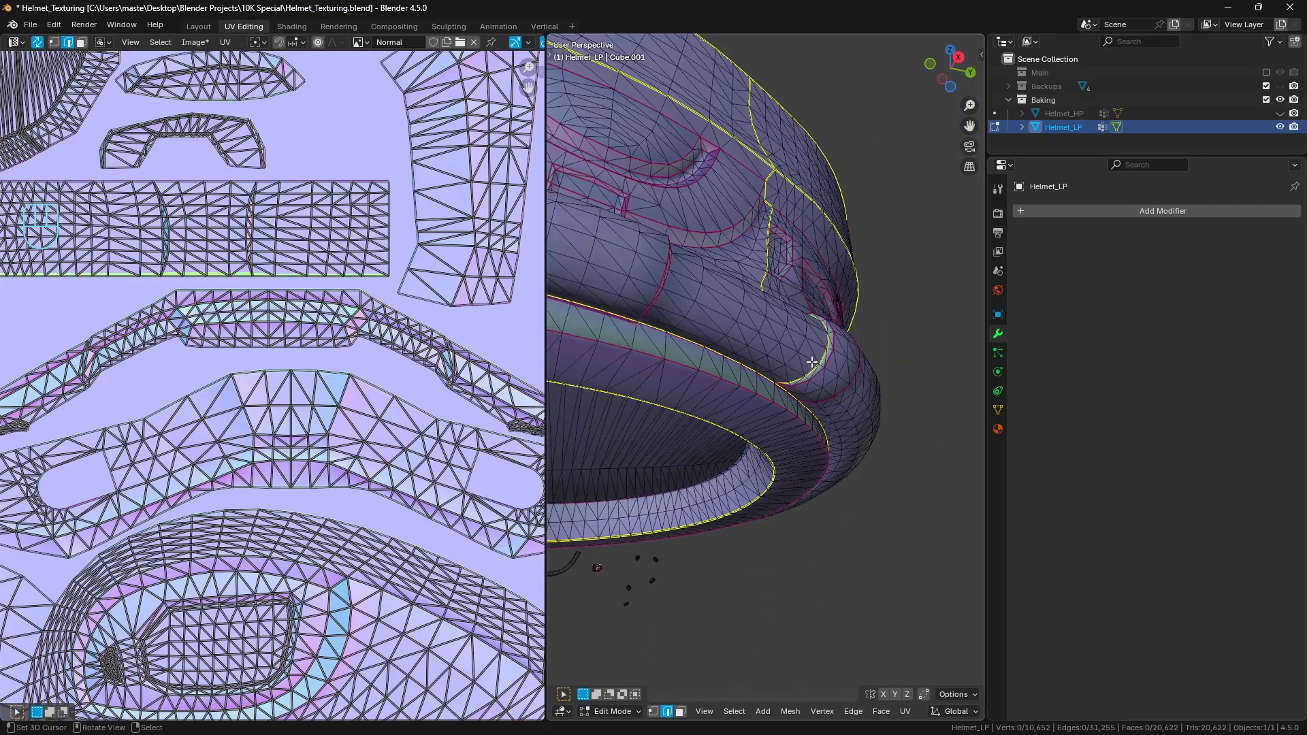
pyautogui.moveTo(817, 356); pyautogui.dragTo(795, 341, button='middle')
pyautogui.press('a')
pyautogui.press('a')
pyautogui.press('Tab')
# Step: Draw a short freehand annotation stroke along the outer edge of the curved recess on the helmet's side
pyautogui.scroll(-3, 701, 382)
pyautogui.scroll(3, 795, 341)
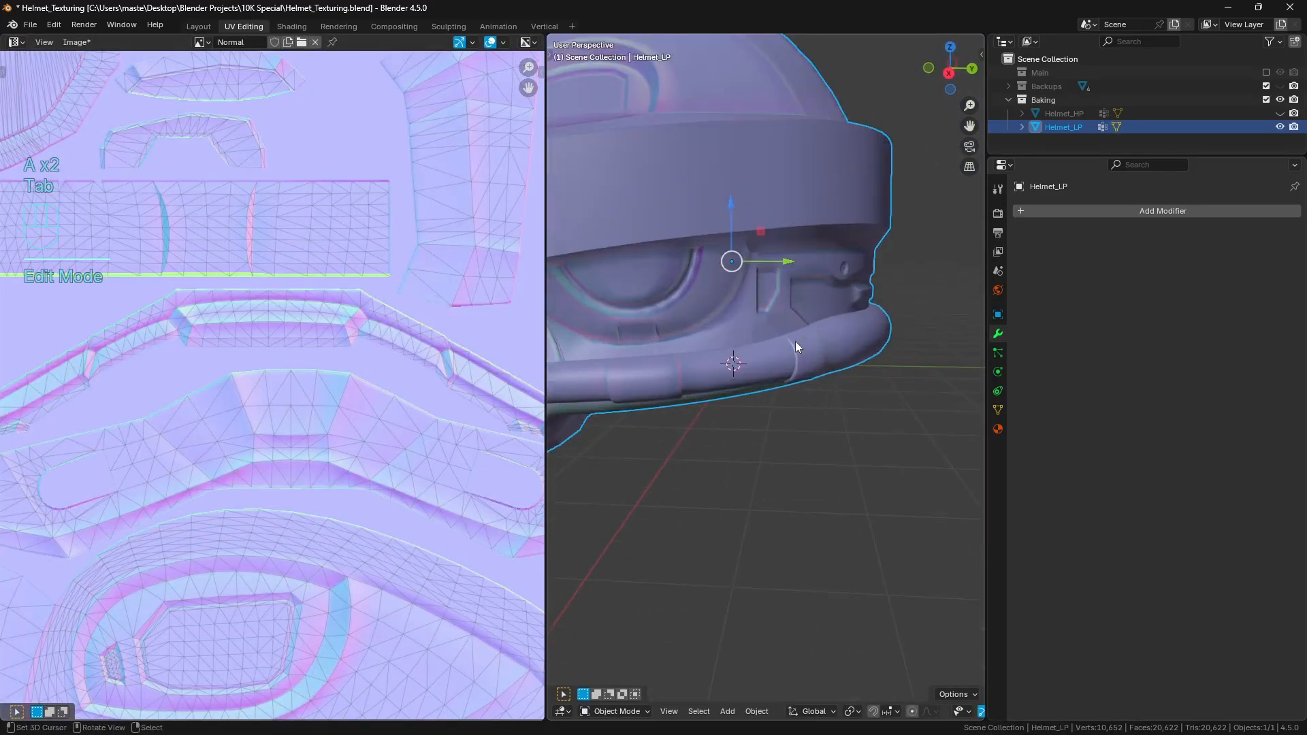
pyautogui.press('d')
pyautogui.moveTo(646, 299); pyautogui.dragTo(695, 261)
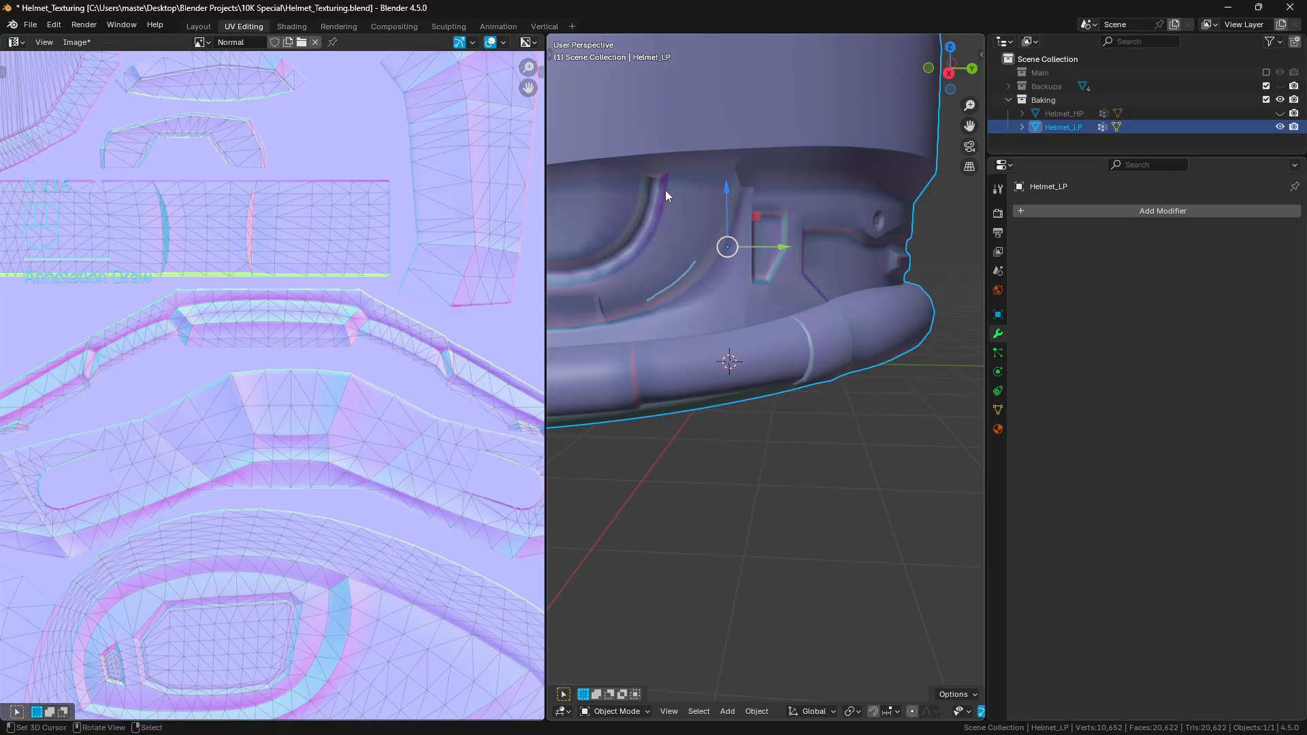
# Step: Erase the freehand annotation stroke along the outer edge of the curved recess on the helmet's side
pyautogui.moveTo(696, 264); pyautogui.dragTo(647, 301, button='right')
pyautogui.scroll(-2, 722, 282)
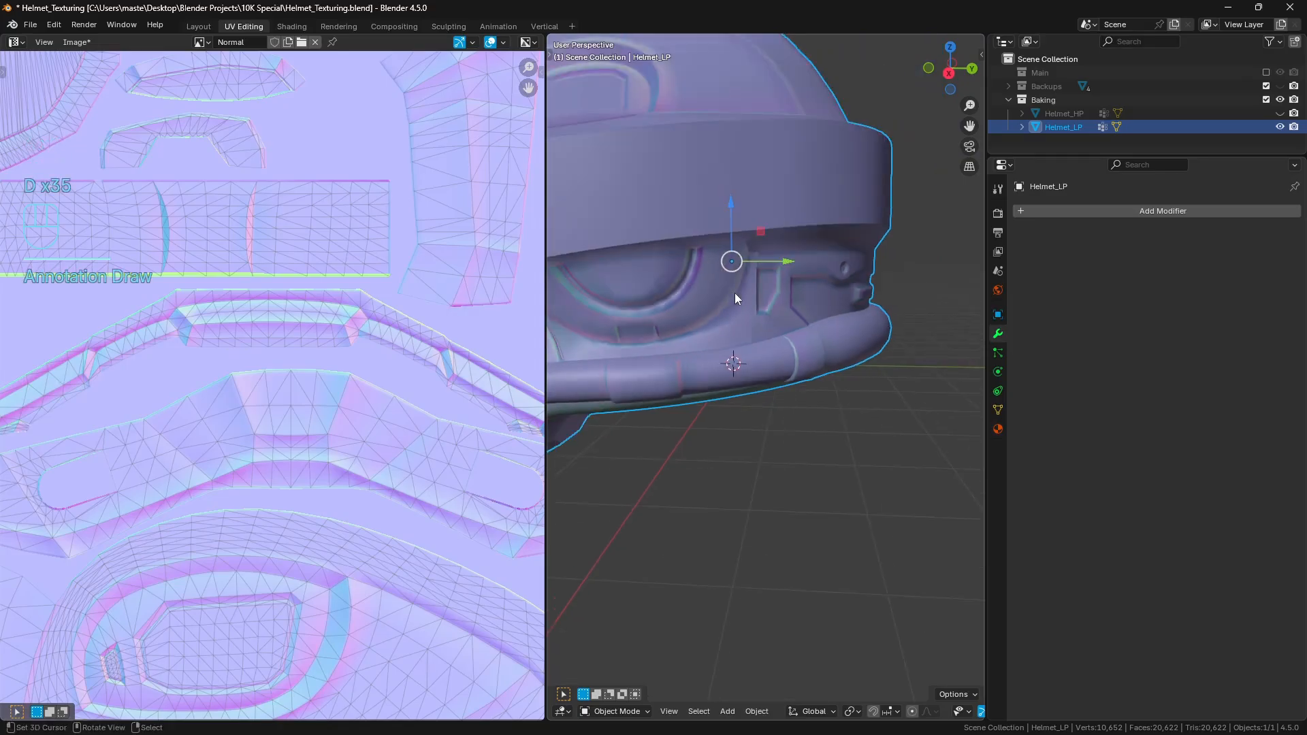
# Step: Mark the seam beneath the helmet's lower rim with short freehand annotation strokes, erasing each one after drawing it
pyautogui.moveTo(765, 305); pyautogui.dragTo(754, 358, button='middle')
pyautogui.scroll(5, 799, 333)
pyautogui.moveTo(812, 370)
pyautogui.mouseDown()
pyautogui.moveTo(738, 382)
pyautogui.moveTo(764, 363)
pyautogui.mouseUp()
pyautogui.moveTo(763, 362); pyautogui.dragTo(814, 393, button='right')
pyautogui.scroll(-4, 814, 393)
pyautogui.scroll(-3, 816, 373)
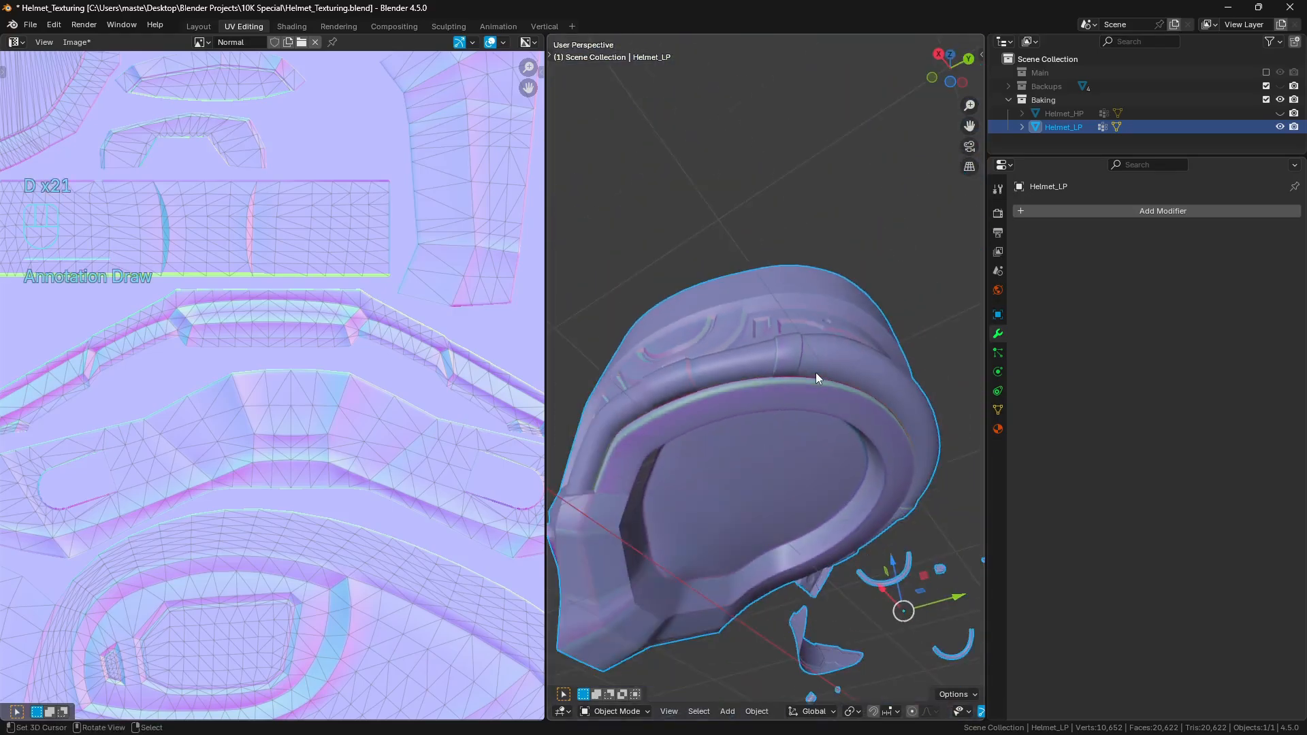
pyautogui.moveTo(816, 373)
pyautogui.mouseDown(button='middle')
pyautogui.moveTo(841, 415)
pyautogui.moveTo(805, 408)
pyautogui.mouseUp(button='middle')
pyautogui.scroll(8, 841, 415)
pyautogui.moveTo(874, 314); pyautogui.dragTo(828, 335)
pyautogui.moveTo(760, 370)
pyautogui.mouseDown(button='right')
pyautogui.moveTo(897, 335)
pyautogui.moveTo(832, 453)
pyautogui.mouseUp(button='right')
pyautogui.scroll(-5, 814, 394)
pyautogui.scroll(-3, 809, 382)
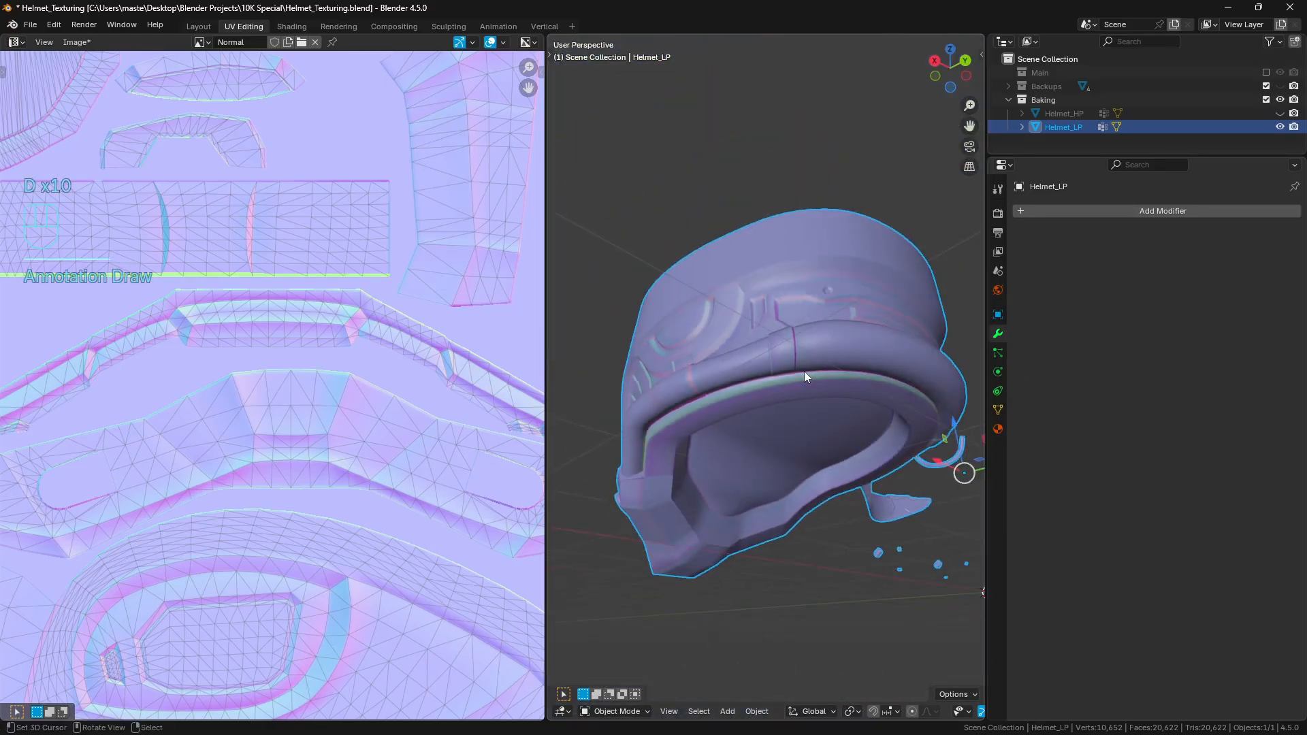
# Step: Switch to the Shading workspace and view the helmet in Rendered viewport shading
pyautogui.moveTo(803, 370); pyautogui.dragTo(778, 340, button='middle')
pyautogui.scroll(3, 801, 350)
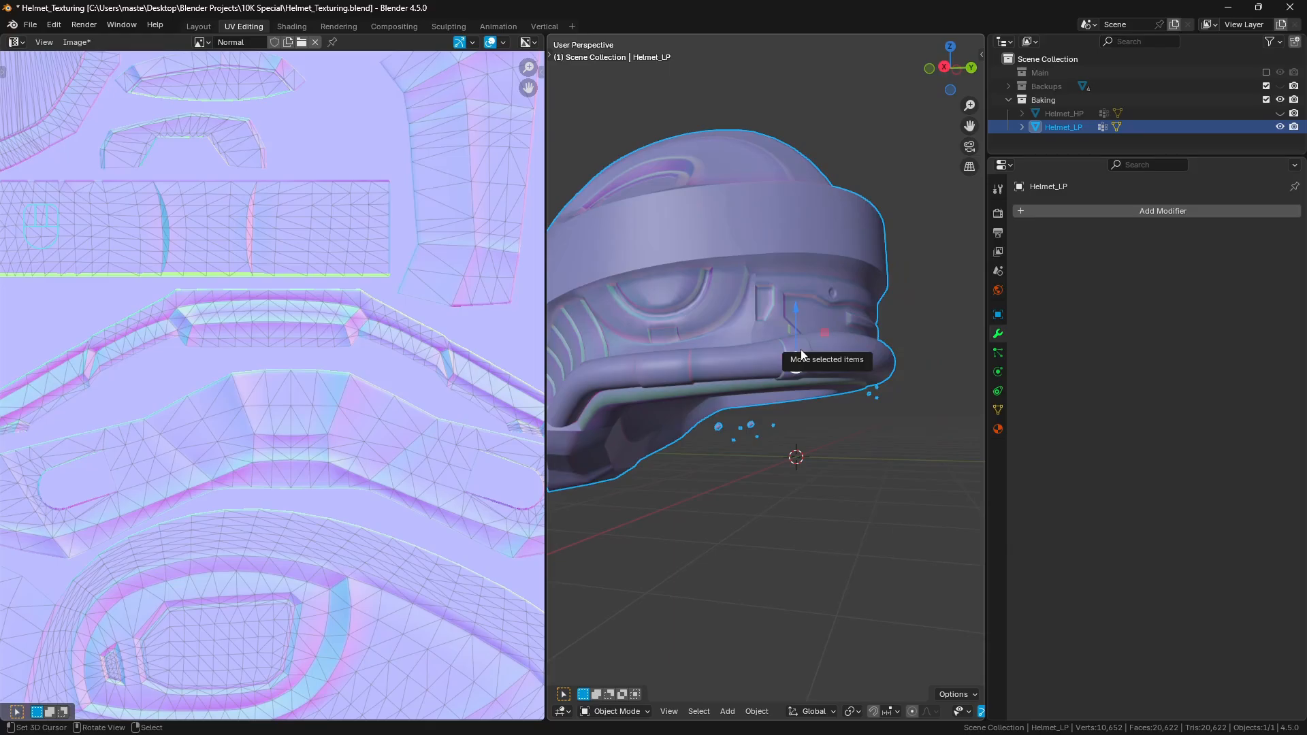
pyautogui.scroll(-3, 783, 344)
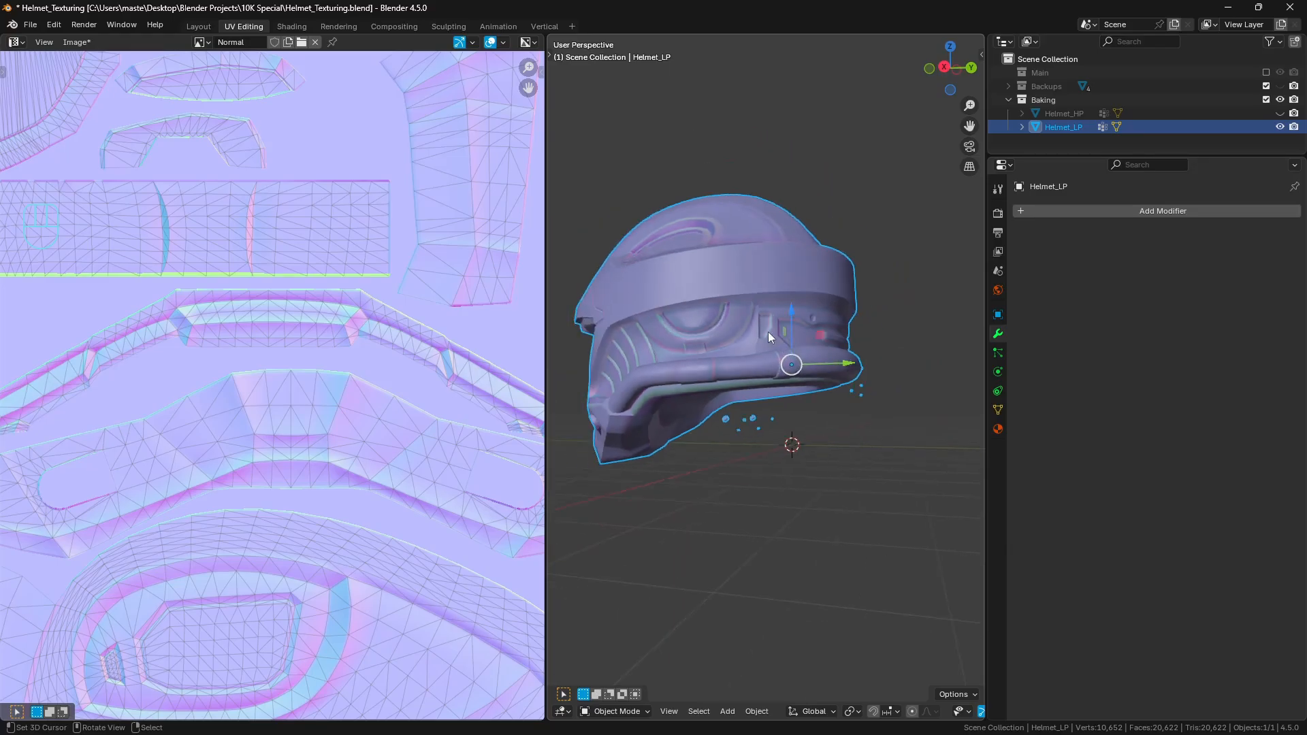
pyautogui.moveTo(768, 333); pyautogui.dragTo(810, 355, button='middle')
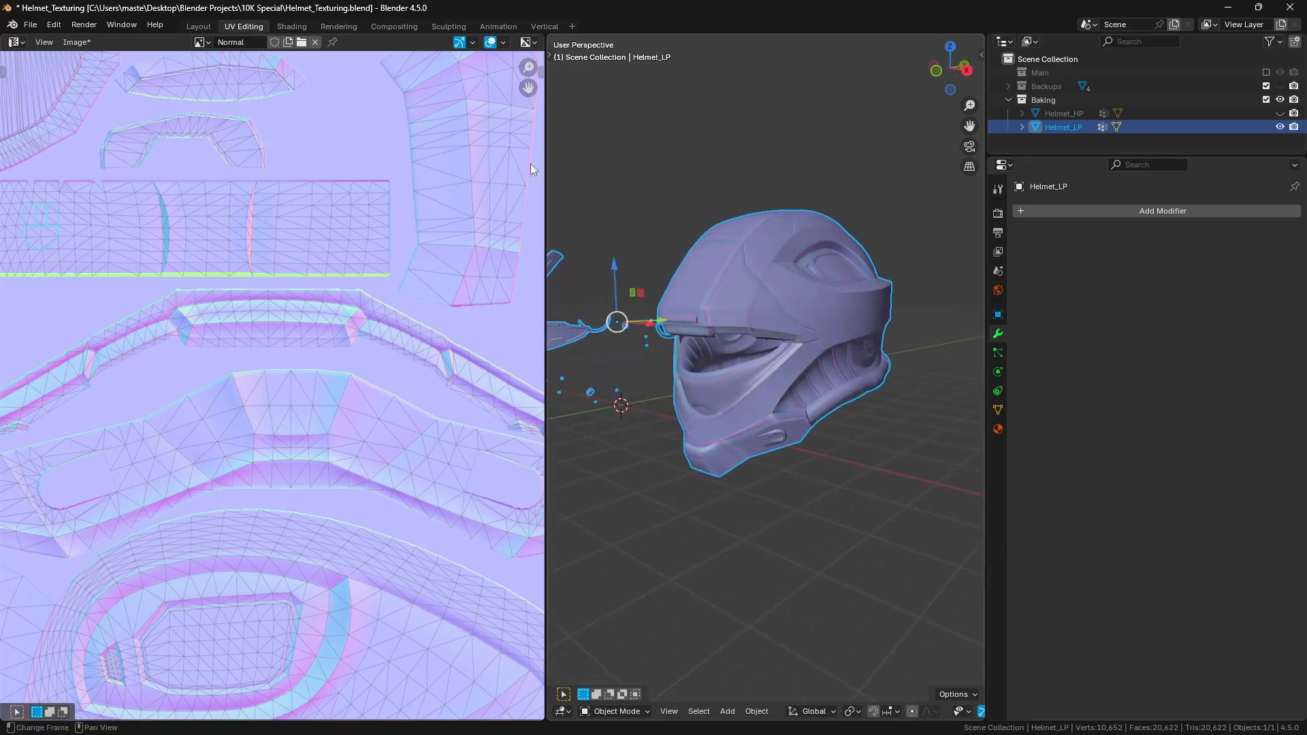
pyautogui.click(291, 26)
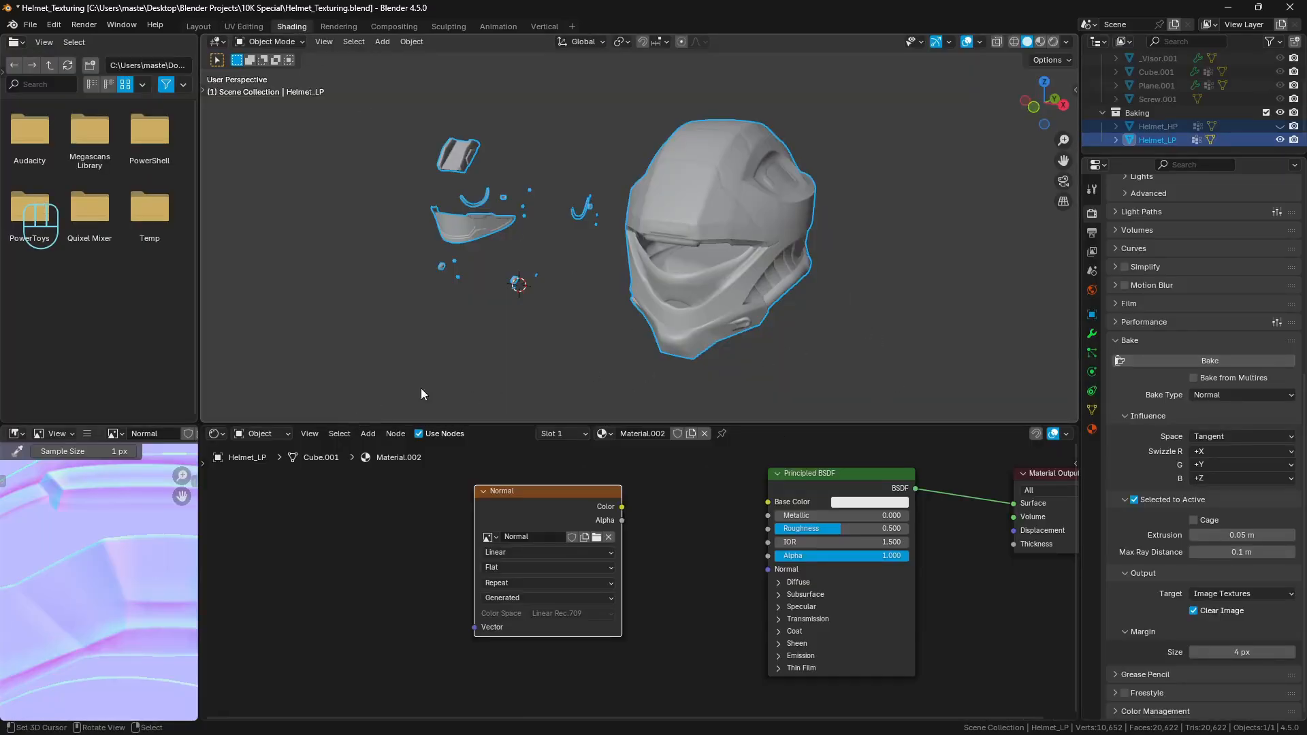
pyautogui.hotkey('shift', 'z')
pyautogui.scroll(3, 790, 249)
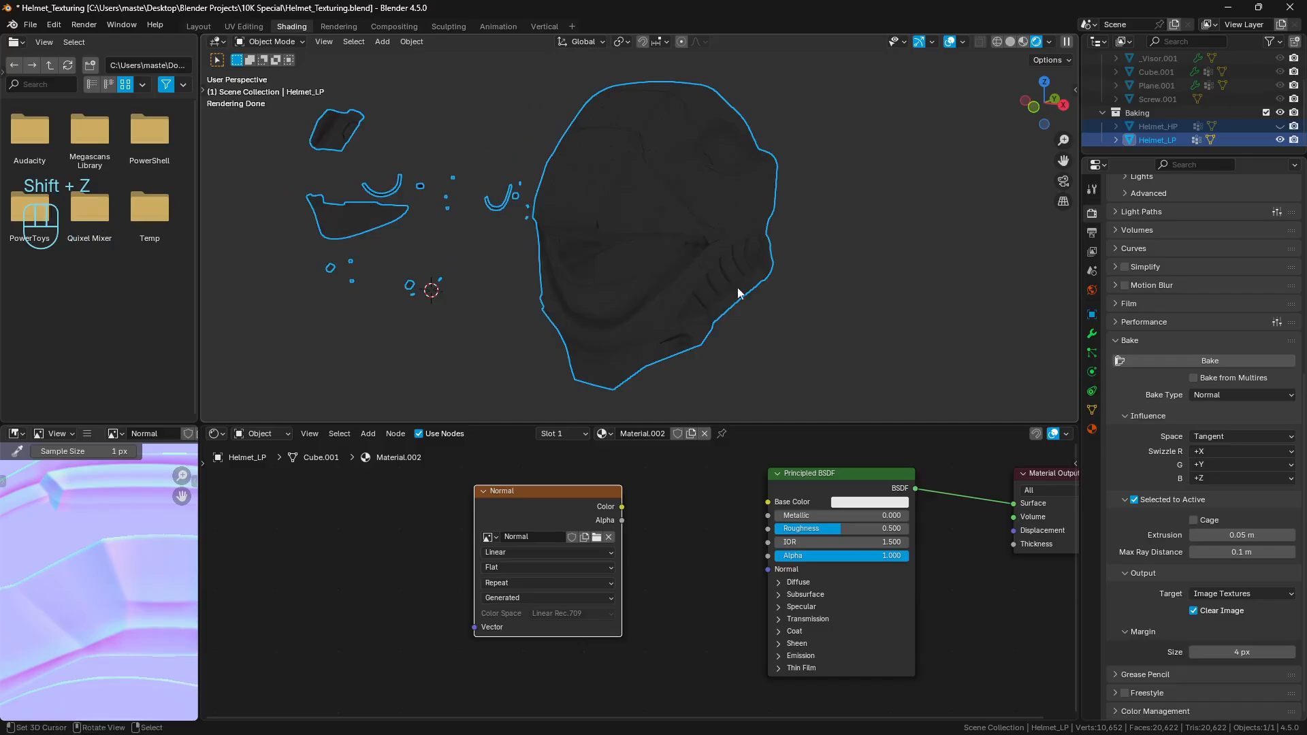
pyautogui.moveTo(636, 266); pyautogui.dragTo(656, 251, button='middle')
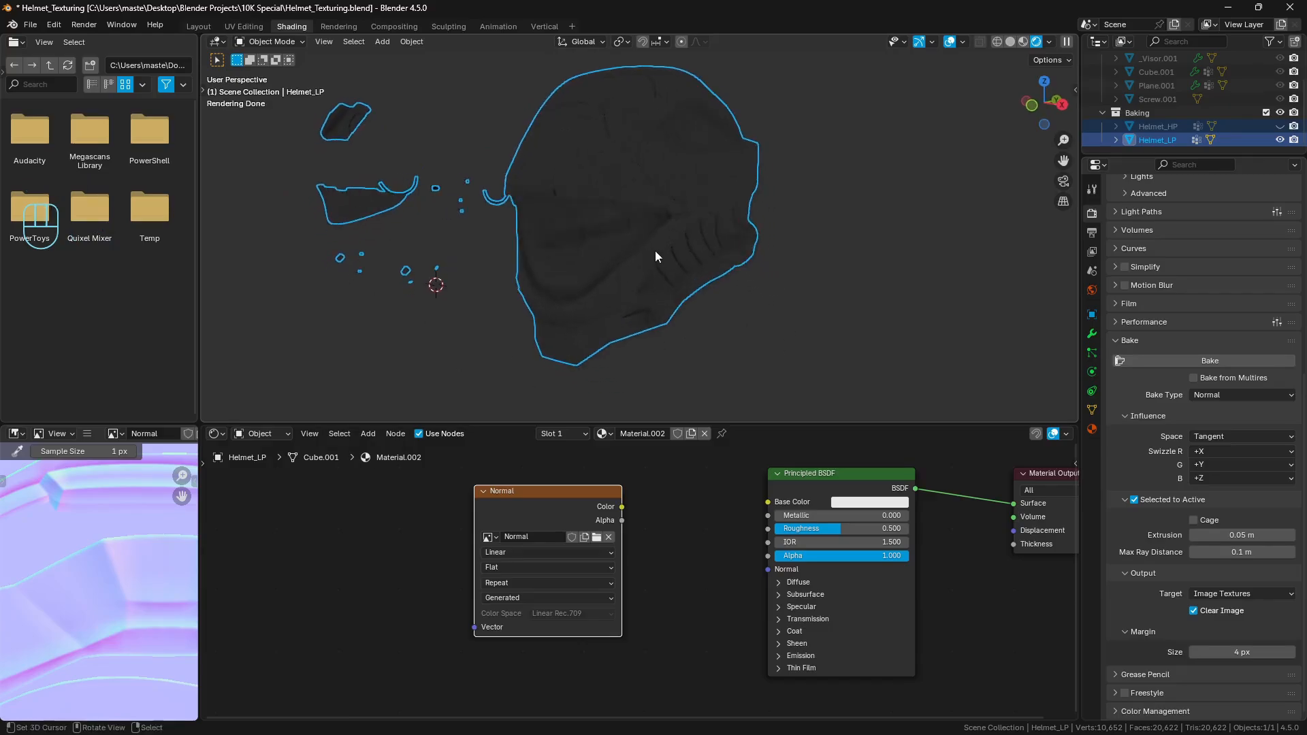
# Step: Show the World node tree and add a Node Wrangler texture setup with an Environment Texture to the Background node
pyautogui.click(259, 436)
pyautogui.click(263, 483)
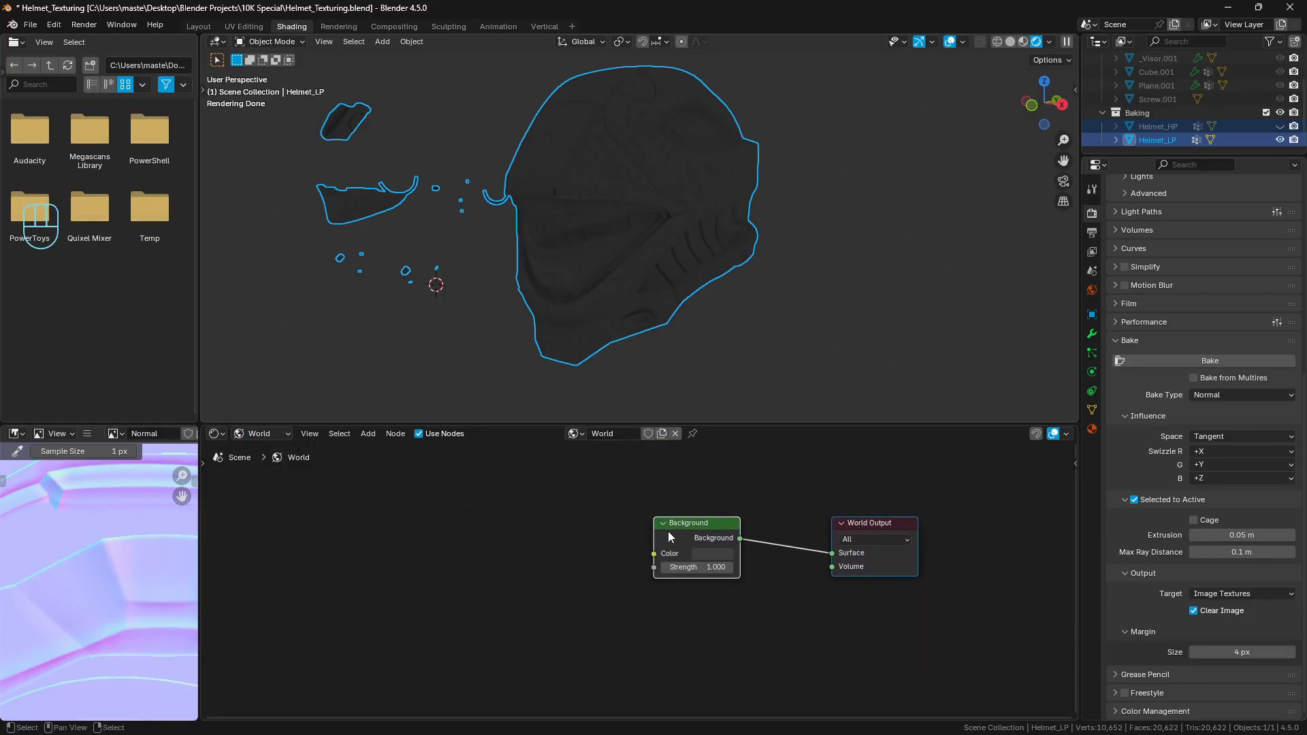
pyautogui.click(688, 547)
pyautogui.hotkey('ctrl', 't')
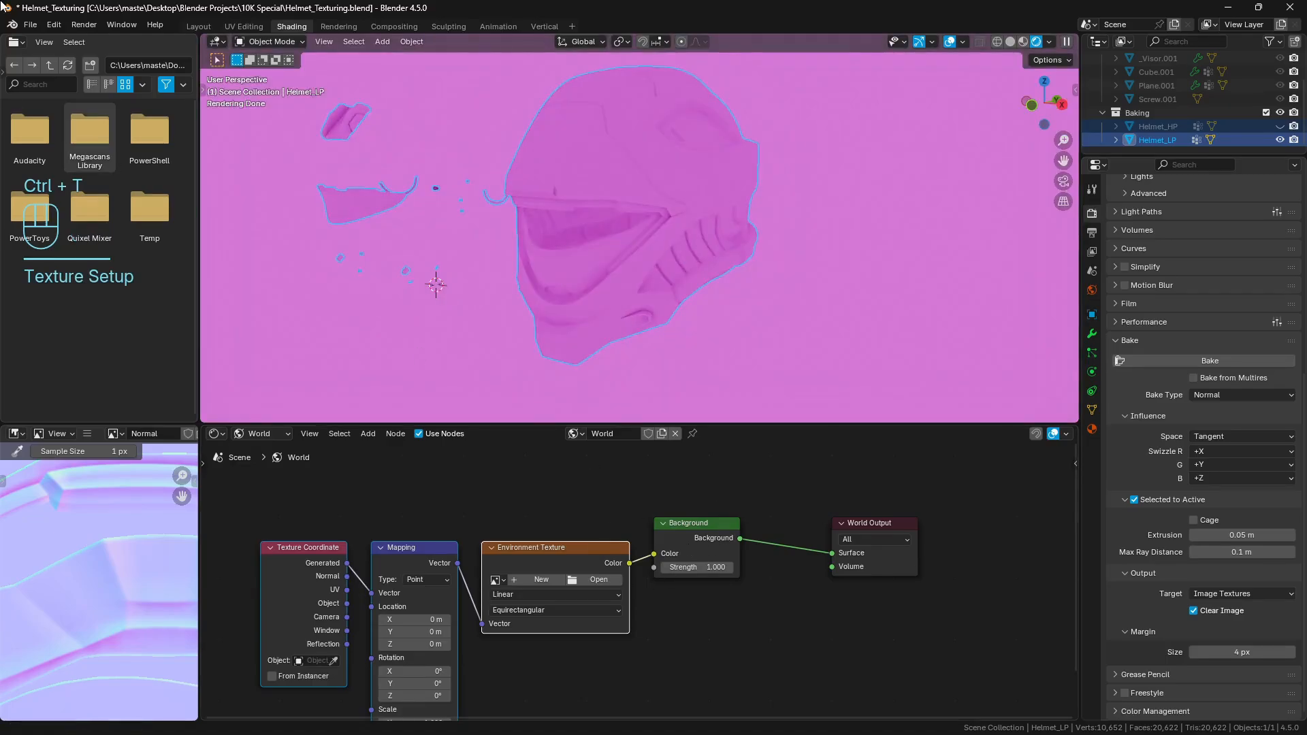
# Step: Search the available extensions in the Preferences for "node wra"
pyautogui.click(51, 26)
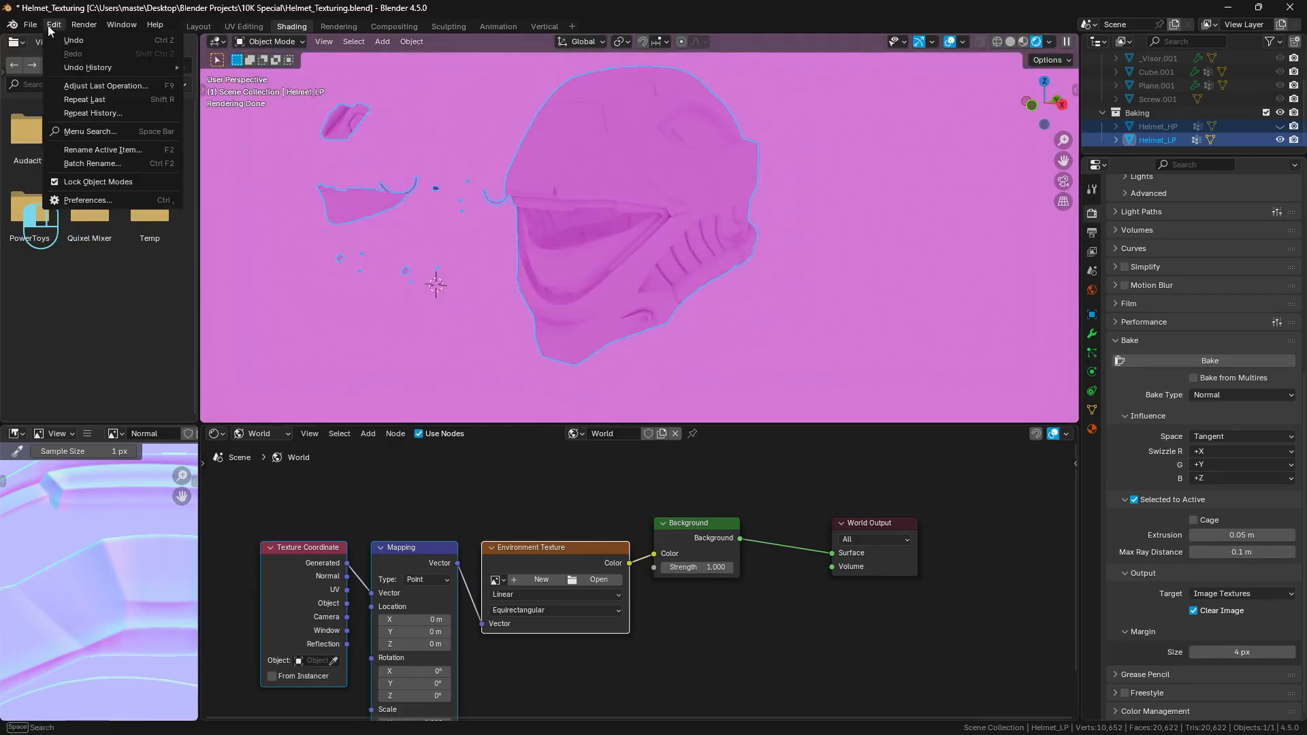
pyautogui.click(95, 200)
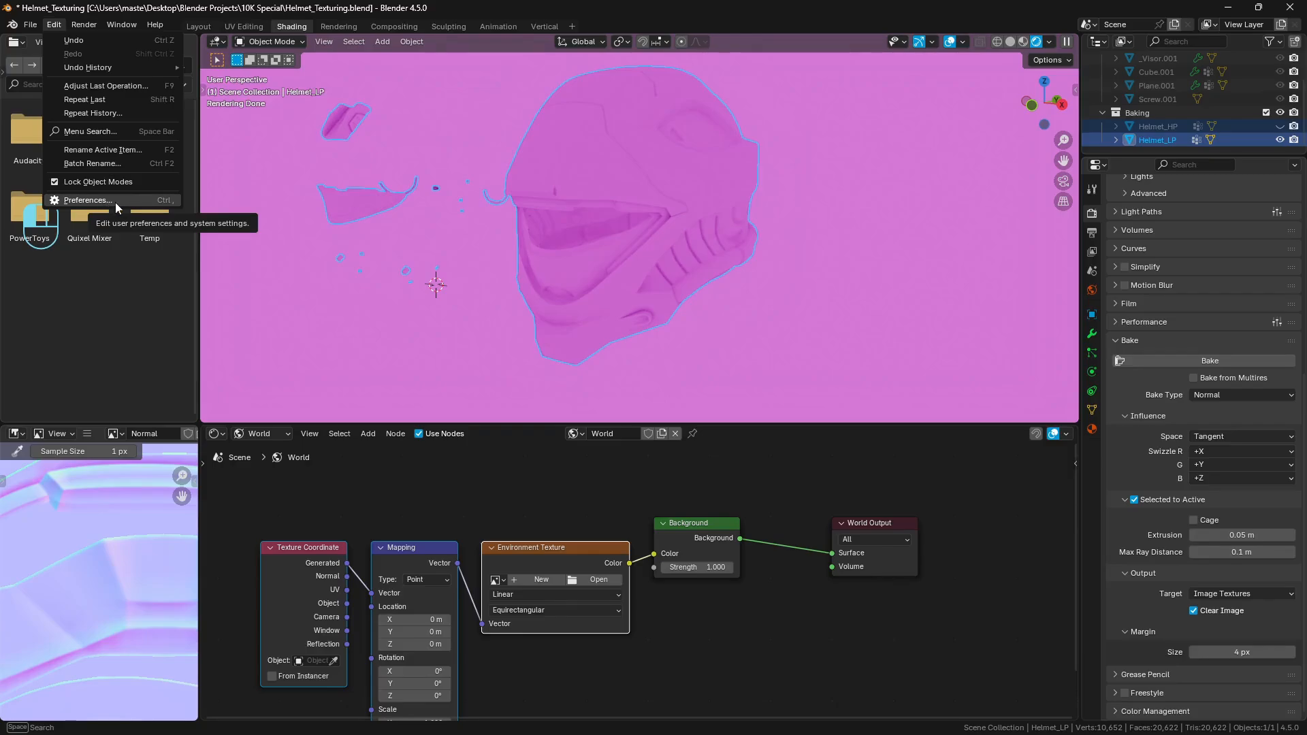
pyautogui.click(41, 135)
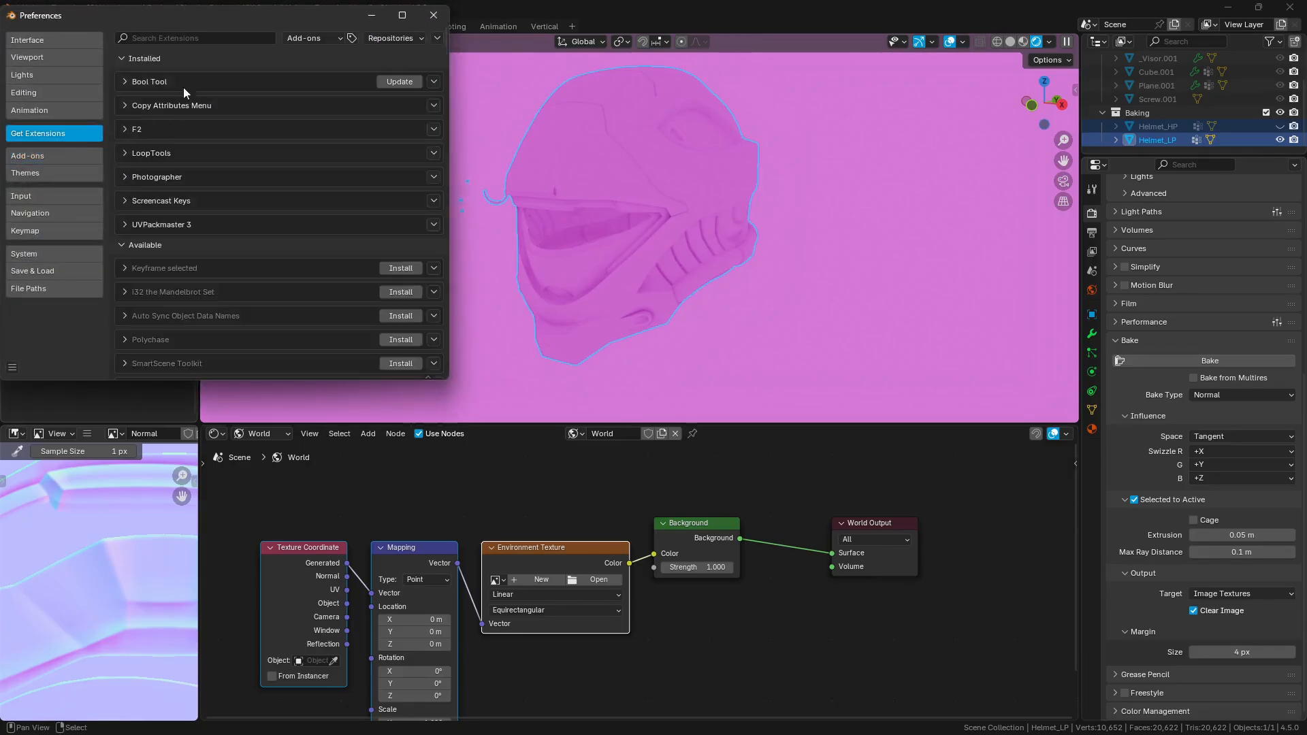
pyautogui.click(163, 39)
pyautogui.write('node')
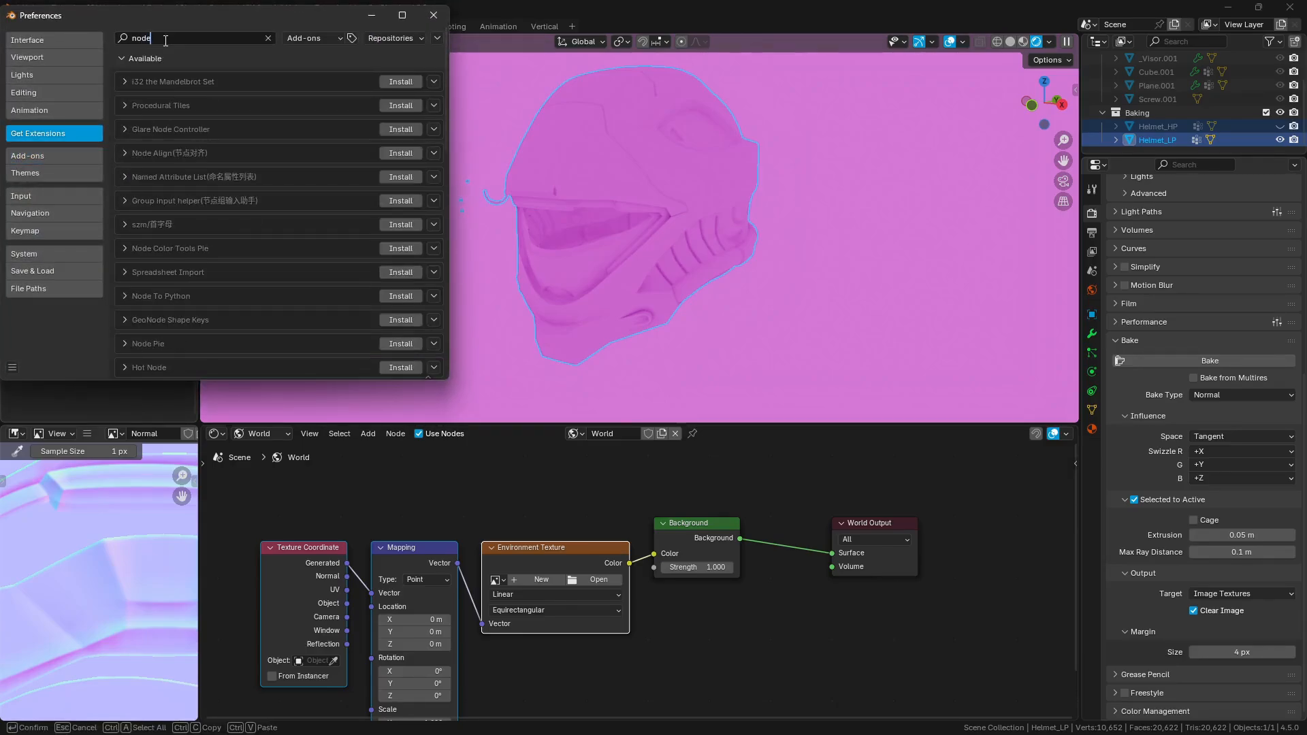
pyautogui.write(' wra')
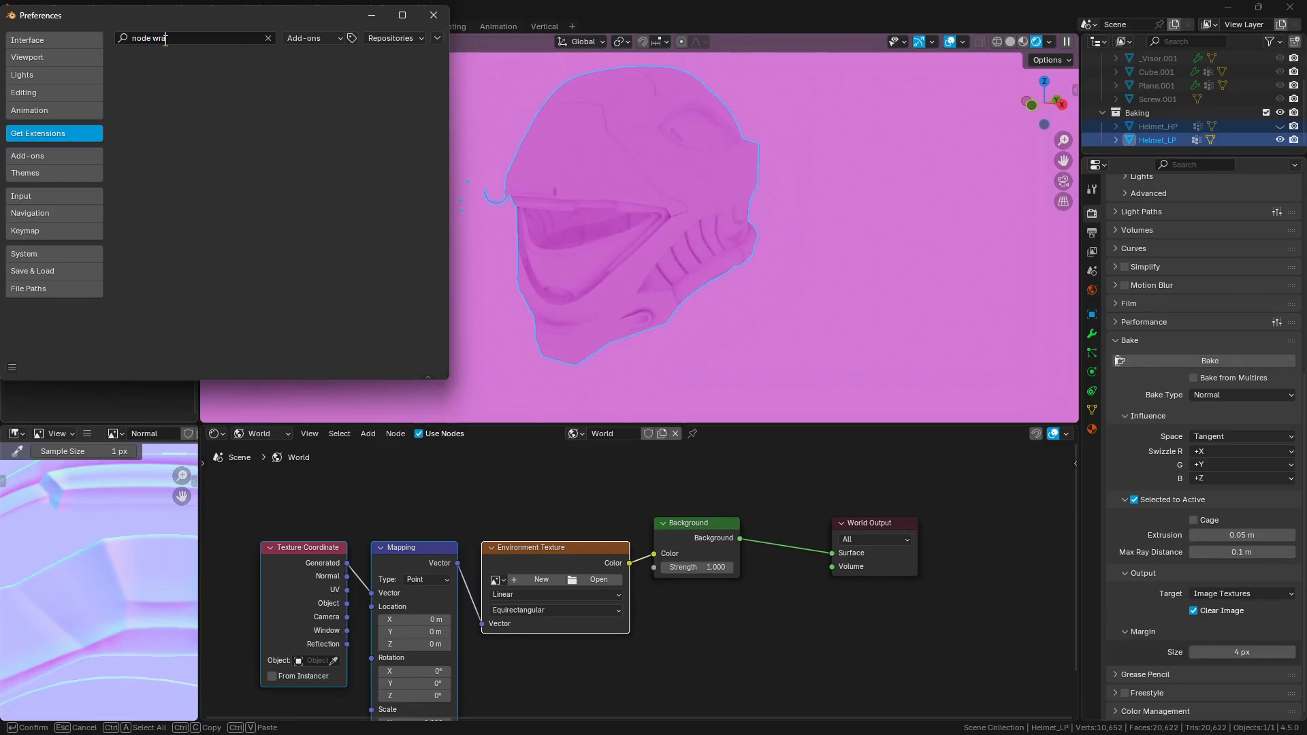
# Step: Search the add-ons list for "node" to check whether Node Wrangler is enabled, and close the Preferences
pyautogui.click(68, 156)
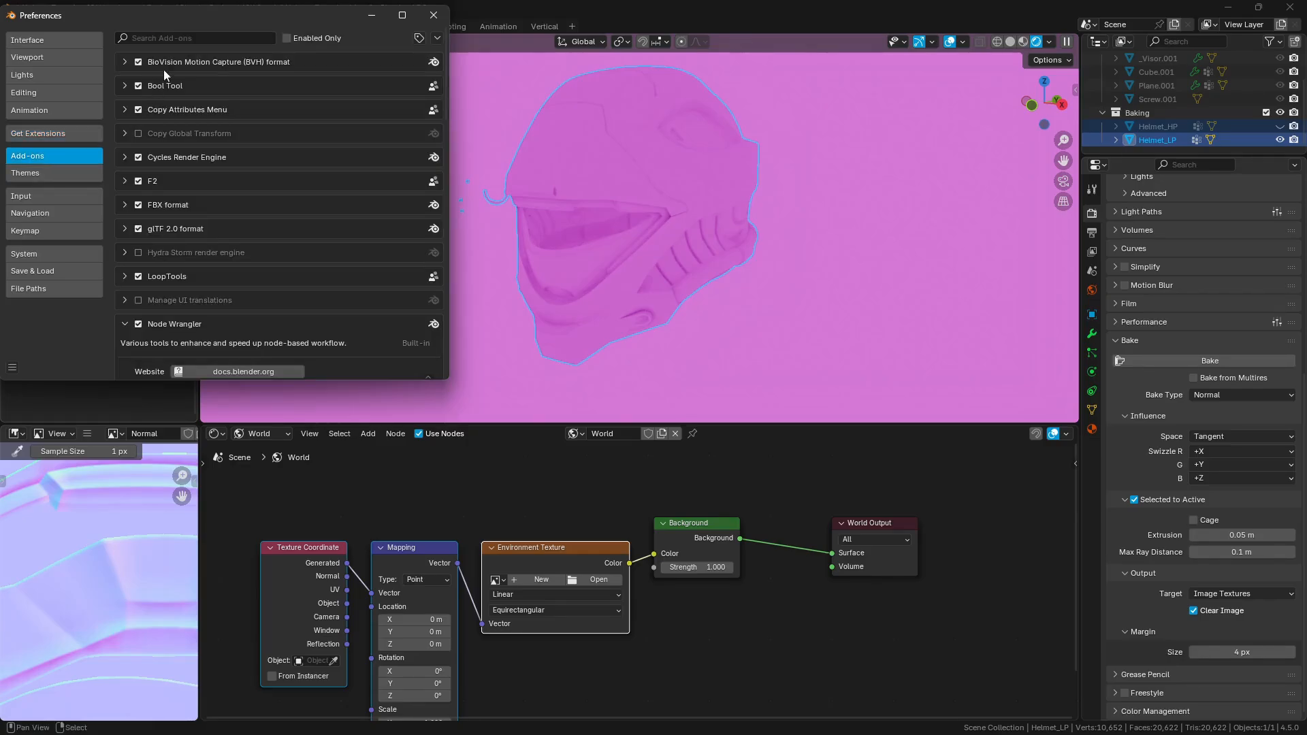
pyautogui.click(174, 36)
pyautogui.write('node')
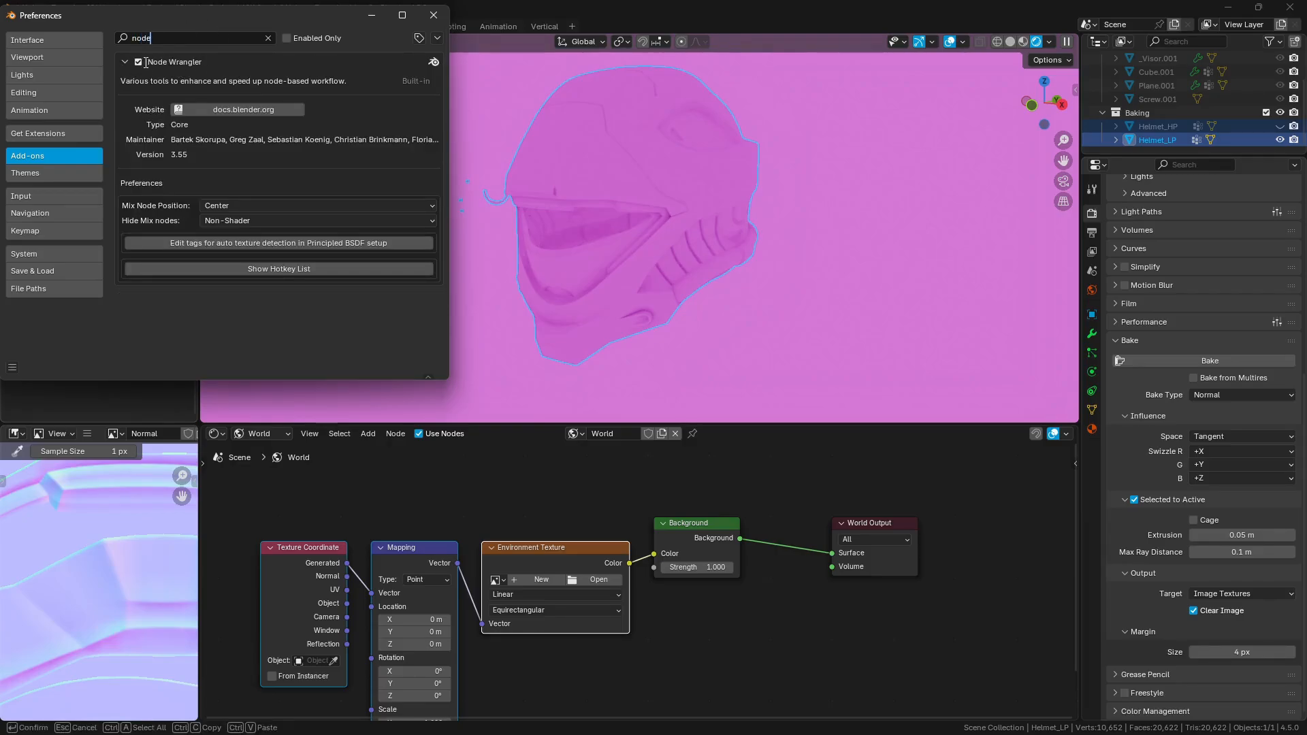
pyautogui.click(433, 14)
# Step: Load misty_pines_2k.hdr from the _HDRI folder into the Environment Texture node
pyautogui.moveTo(632, 512); pyautogui.dragTo(635, 477, button='middle')
pyautogui.scroll(1, 635, 478)
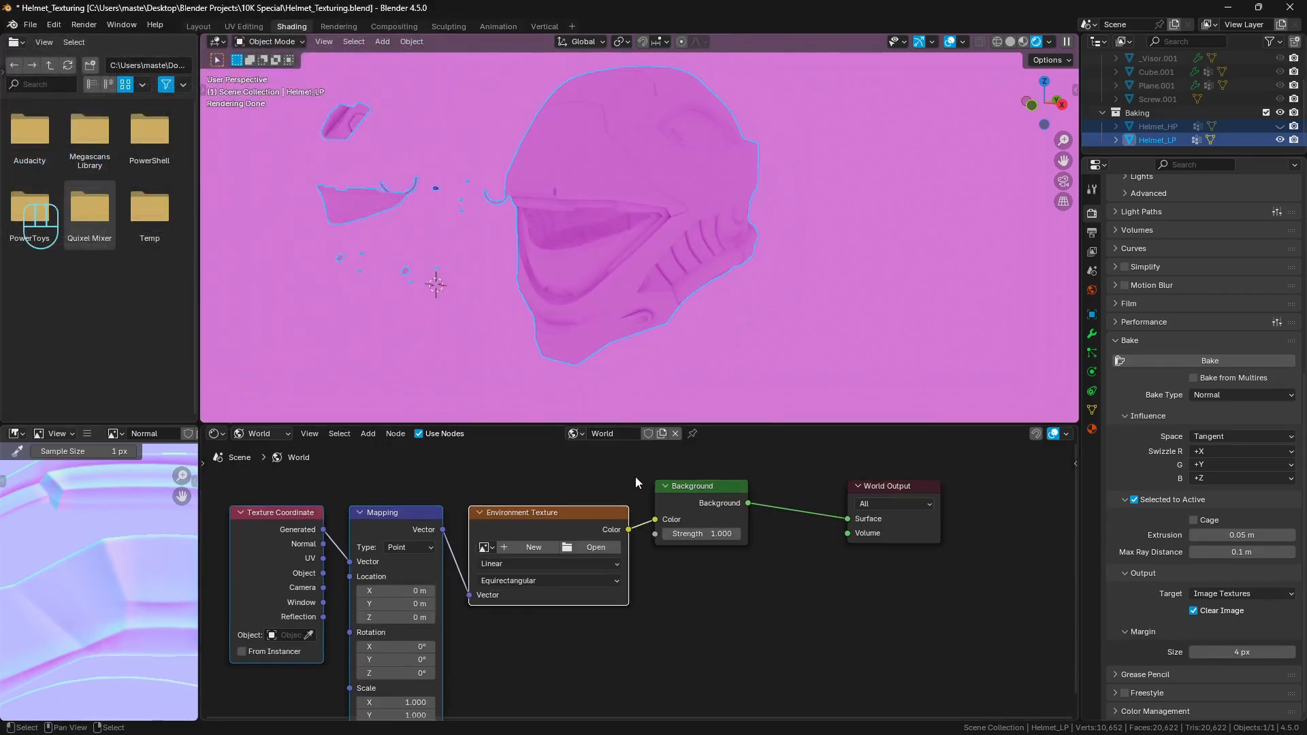
pyautogui.click(700, 532)
pyautogui.click(589, 546)
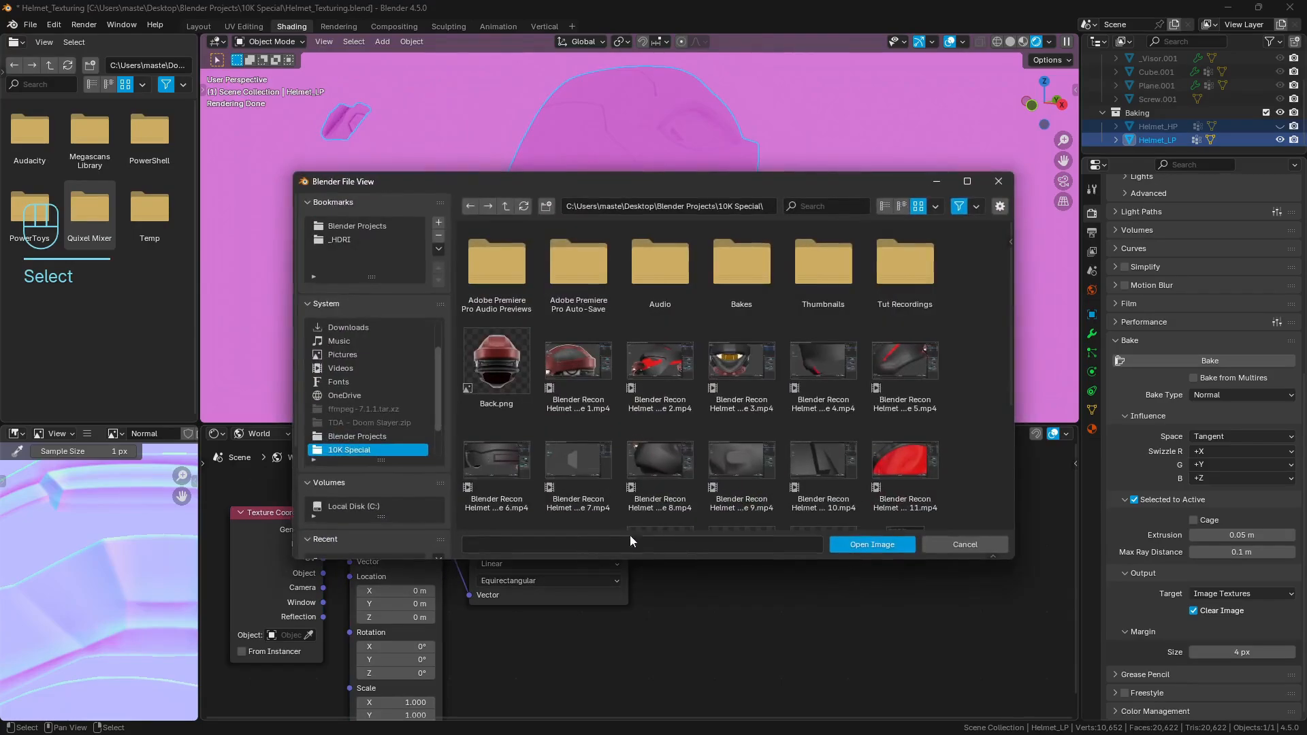
pyautogui.click(348, 239)
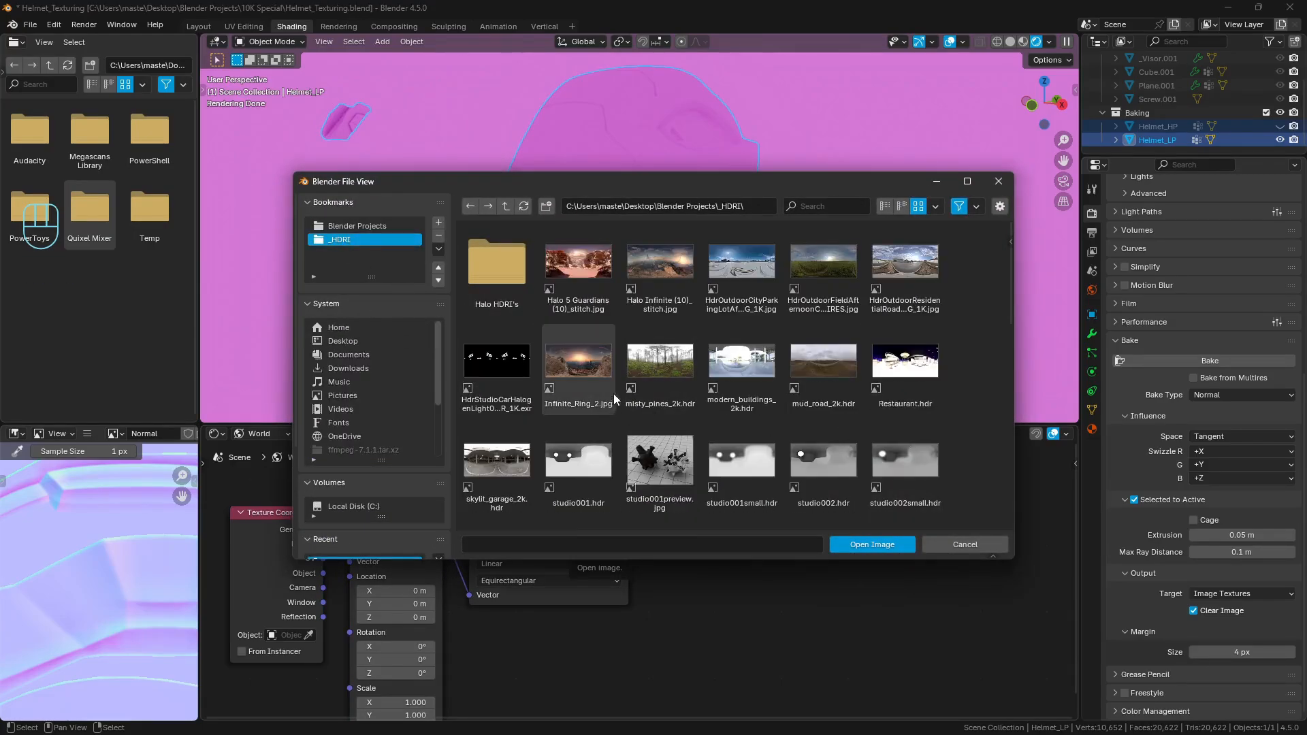
pyautogui.doubleClick(659, 361)
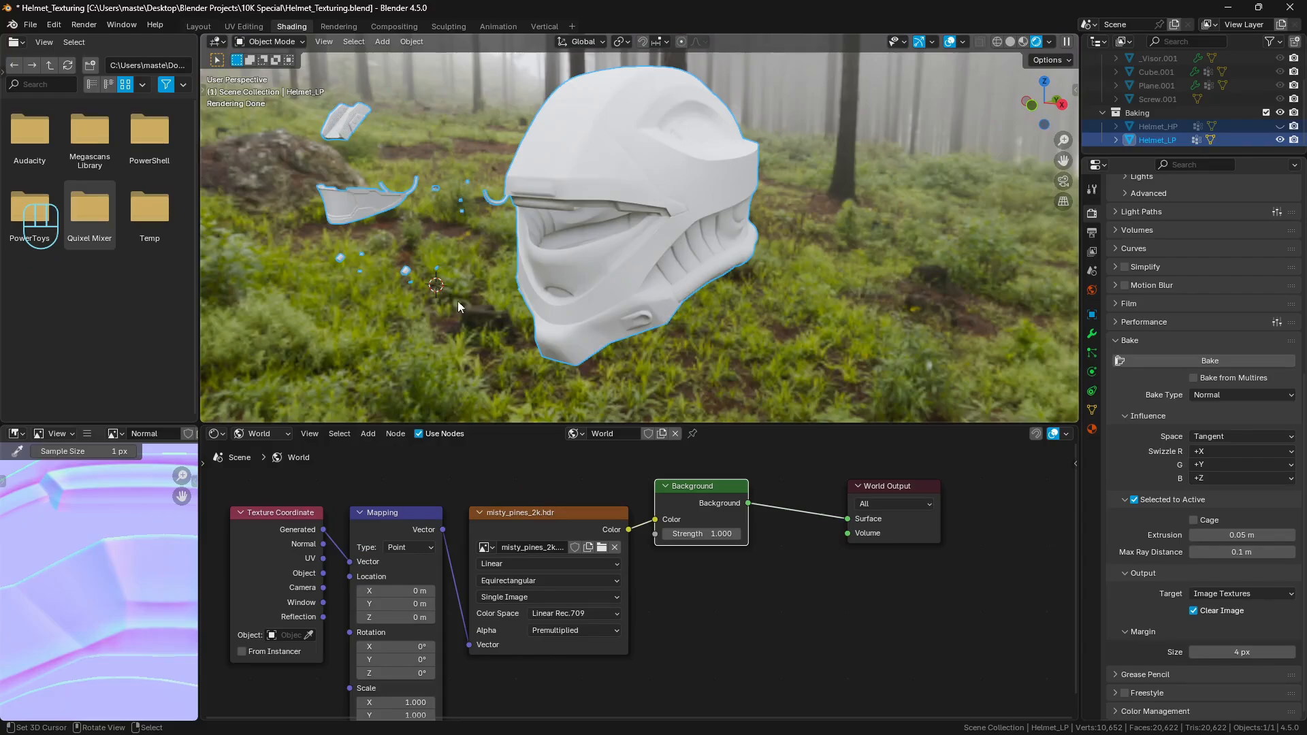
# Step: Enable the Transparent option in the Film render settings to hide the HDRI background
pyautogui.scroll(5, 1146, 369)
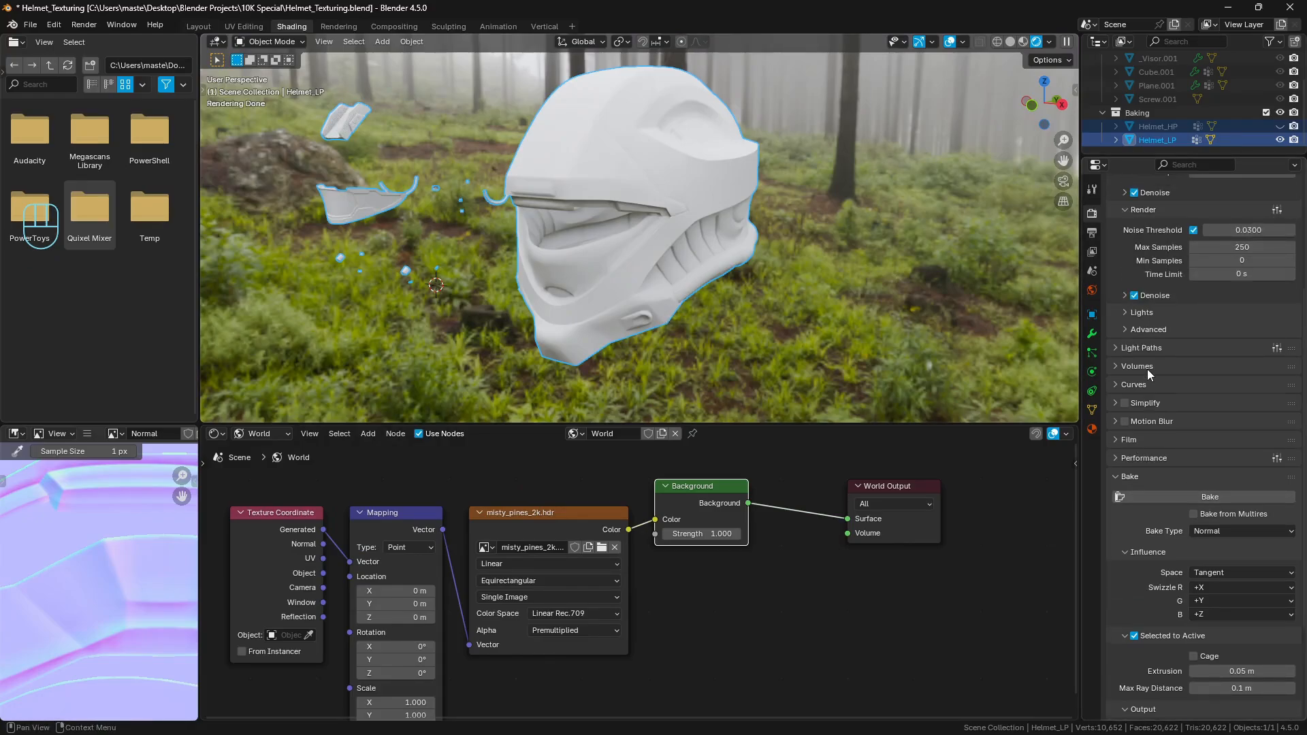
pyautogui.click(1144, 441)
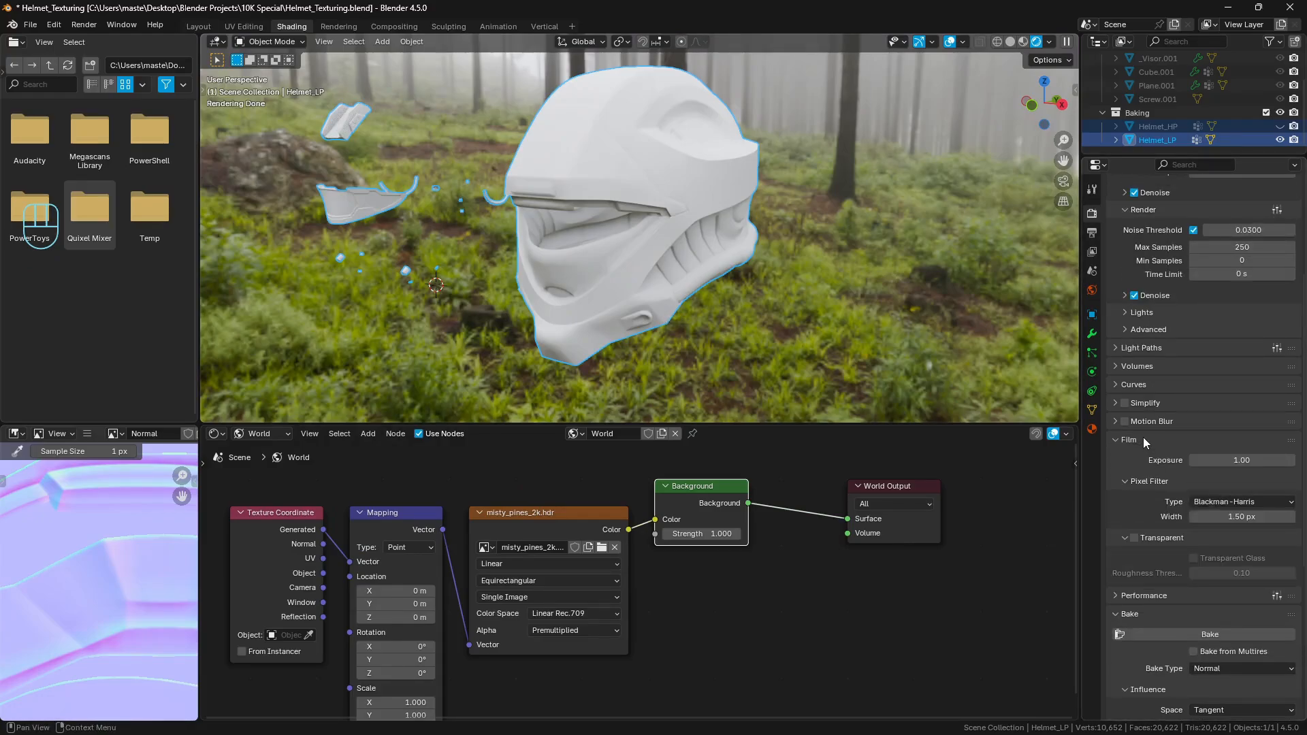
pyautogui.click(1134, 538)
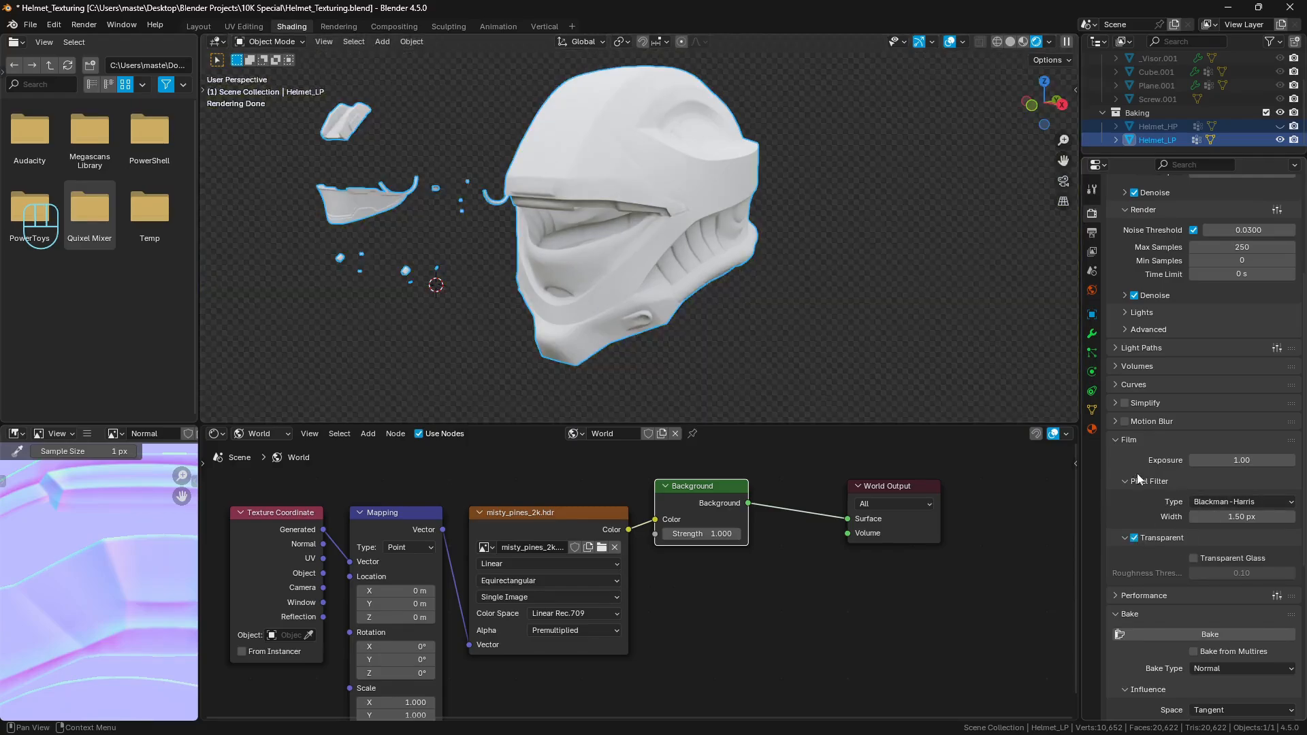
pyautogui.click(1128, 439)
# Step: Deselect all objects and look over the helmet under the HDRI lighting
pyautogui.press('a')
pyautogui.press('a')
pyautogui.scroll(2, 598, 286)
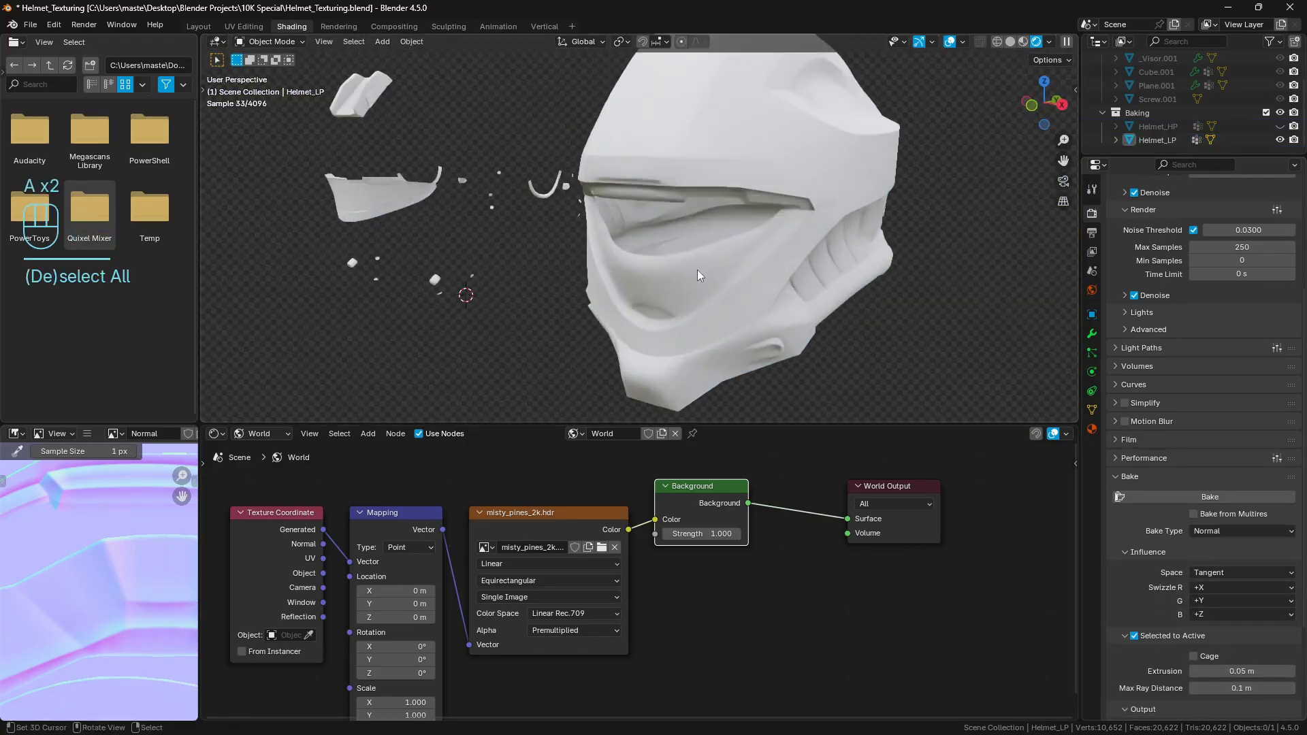
pyautogui.press('a')
pyautogui.scroll(2, 697, 269)
pyautogui.press('a')
pyautogui.scroll(-2, 715, 231)
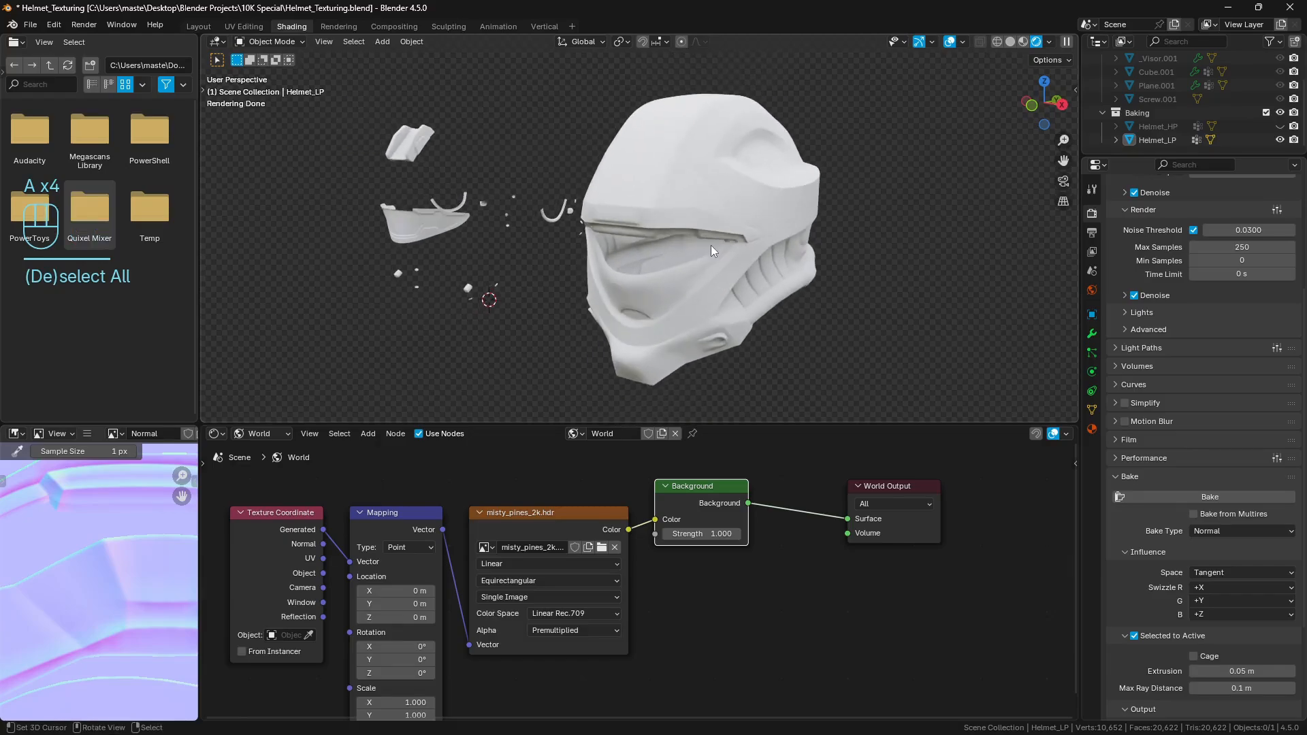
# Step: Return to Helmet_LP's material nodes and connect the Normal image's Color output to the Principled BSDF's Normal input
pyautogui.click(260, 434)
pyautogui.click(264, 465)
pyautogui.moveTo(561, 507)
pyautogui.mouseDown()
pyautogui.moveTo(490, 503)
pyautogui.moveTo(596, 575)
pyautogui.moveTo(544, 586)
pyautogui.moveTo(776, 571)
pyautogui.mouseUp()
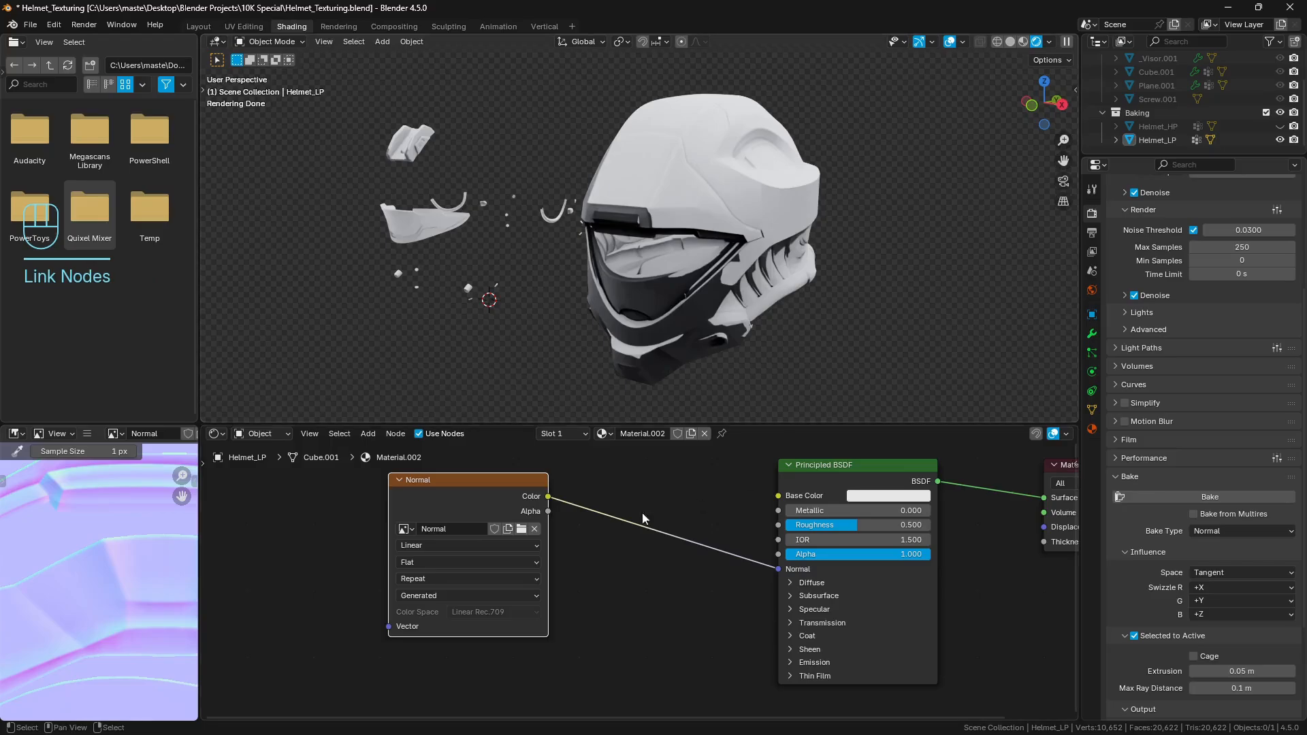
# Step: Insert a Normal Map node on the link between the Normal image texture and the Principled BSDF
pyautogui.hotkey('shift', 'a')
pyautogui.write('nor')
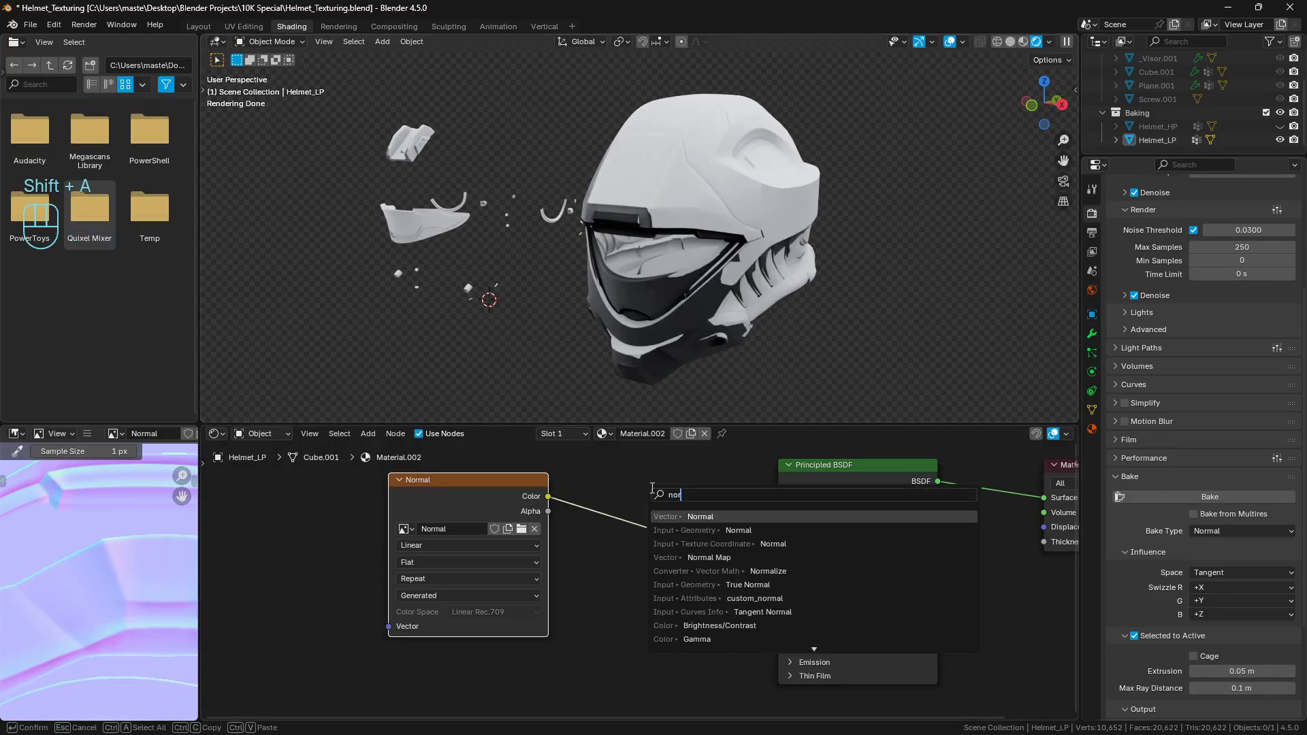
pyautogui.press('Down')
pyautogui.press('Down')
pyautogui.press('Return')
pyautogui.click(650, 545)
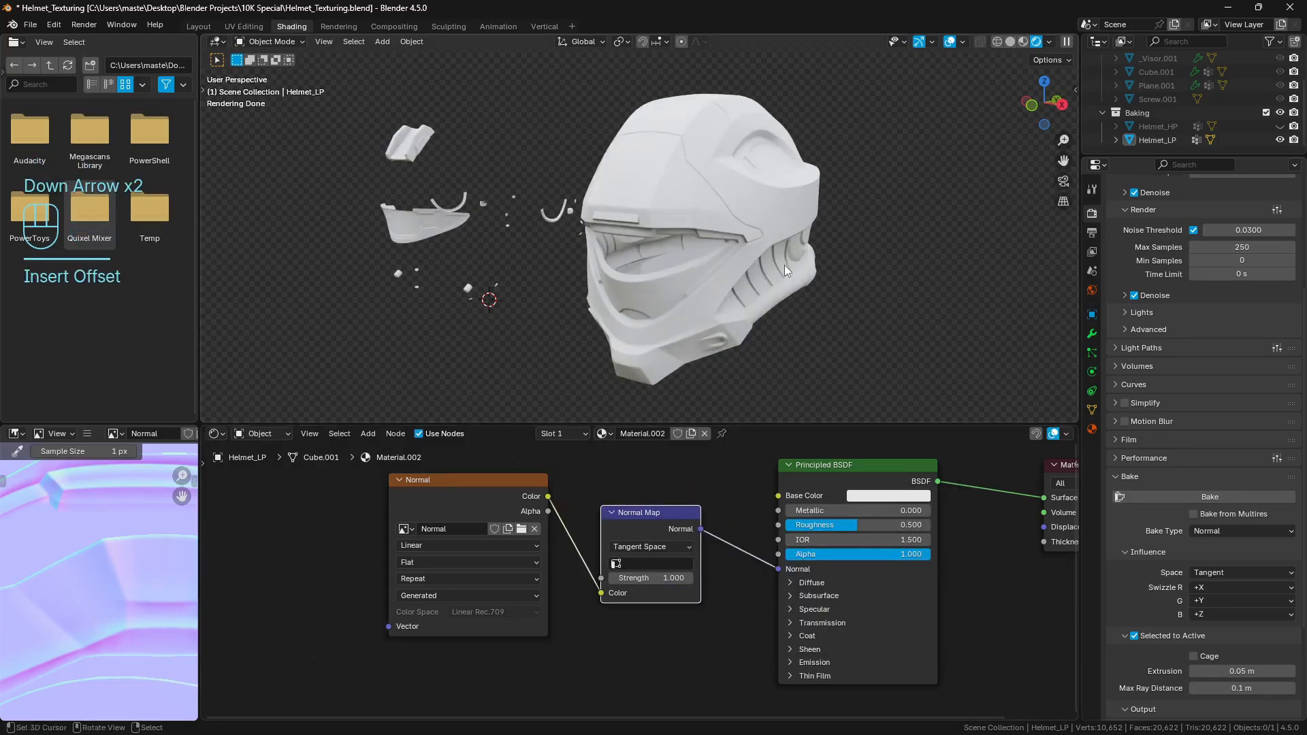
# Step: Inspect the normal-mapped detail around the helmet's side vents and lower rim, leaving nothing selected
pyautogui.moveTo(784, 265); pyautogui.dragTo(781, 259, button='middle')
pyautogui.hotkey('shift', 'space')
pyautogui.moveTo(771, 352)
pyautogui.keyDown('shift'); pyautogui.mouseDown(button='middle')
pyautogui.moveTo(679, 301)
pyautogui.moveTo(716, 247)
pyautogui.moveTo(716, 276)
pyautogui.moveTo(667, 309)
pyautogui.moveTo(698, 307)
pyautogui.moveTo(708, 403)
pyautogui.moveTo(838, 383)
pyautogui.mouseUp(button='middle'); pyautogui.keyUp('shift')
pyautogui.click(765, 396)
pyautogui.hotkey('shift', 'space')
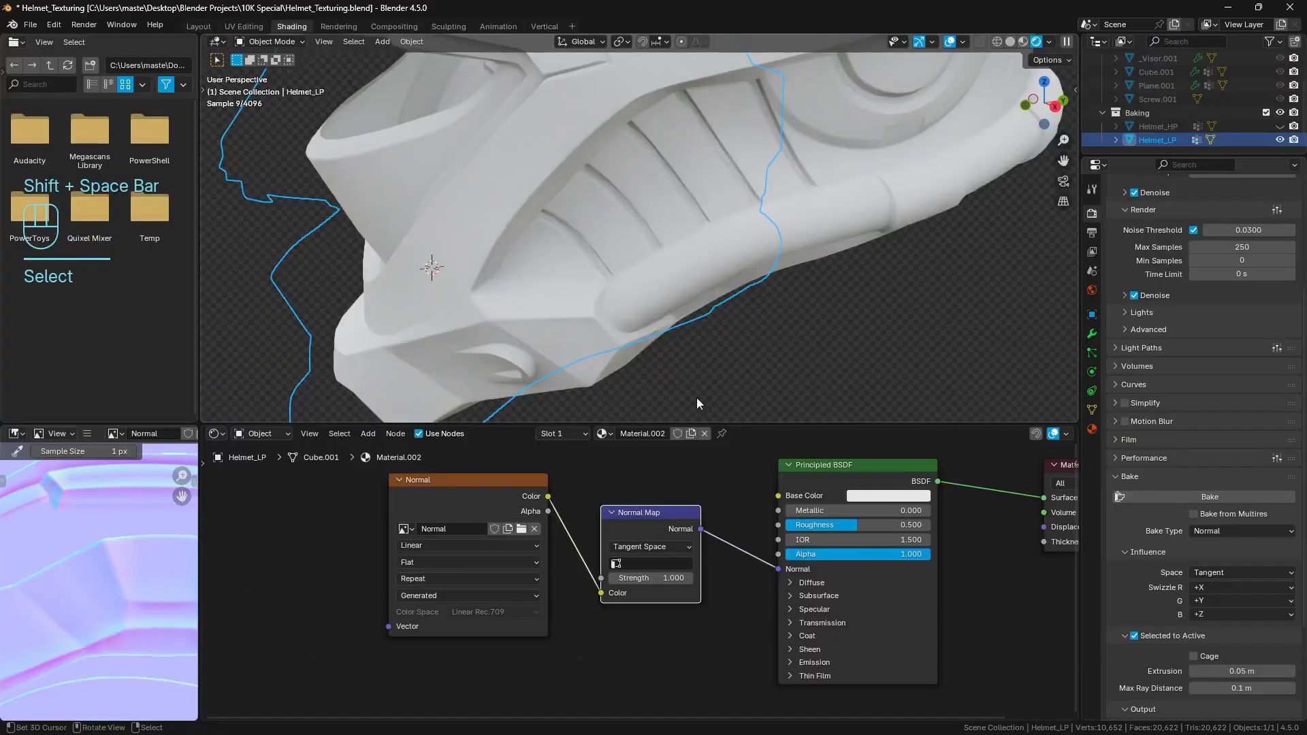
pyautogui.moveTo(793, 292); pyautogui.dragTo(766, 308, button='middle')
pyautogui.press('a')
pyautogui.press('a')
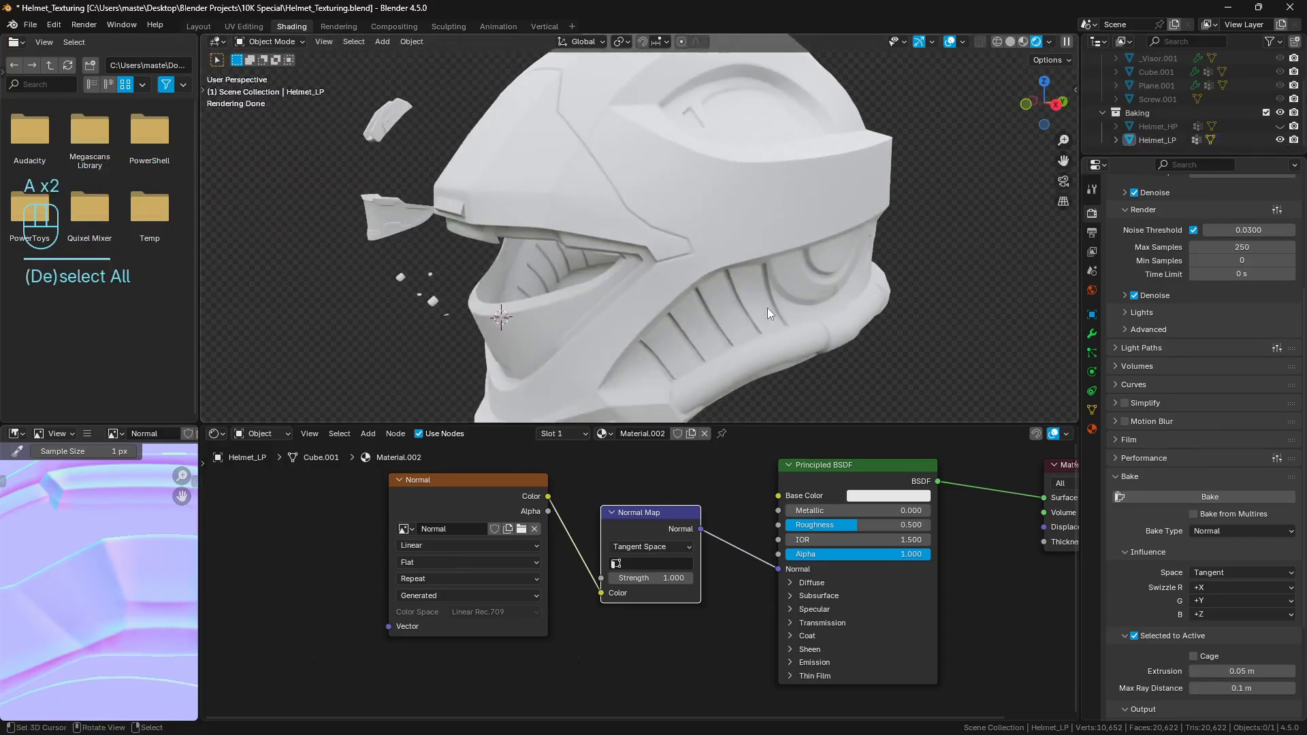
pyautogui.scroll(-1, 767, 308)
# Step: Set the Principled BSDF's Metallic to 1 and Roughness to 0, and check the reflections on the helmet
pyautogui.moveTo(832, 510); pyautogui.dragTo(790, 525)
pyautogui.moveTo(783, 340)
pyautogui.mouseDown(button='middle')
pyautogui.moveTo(857, 318)
pyautogui.moveTo(830, 295)
pyautogui.moveTo(788, 304)
pyautogui.moveTo(735, 343)
pyautogui.moveTo(791, 334)
pyautogui.mouseUp(button='middle')
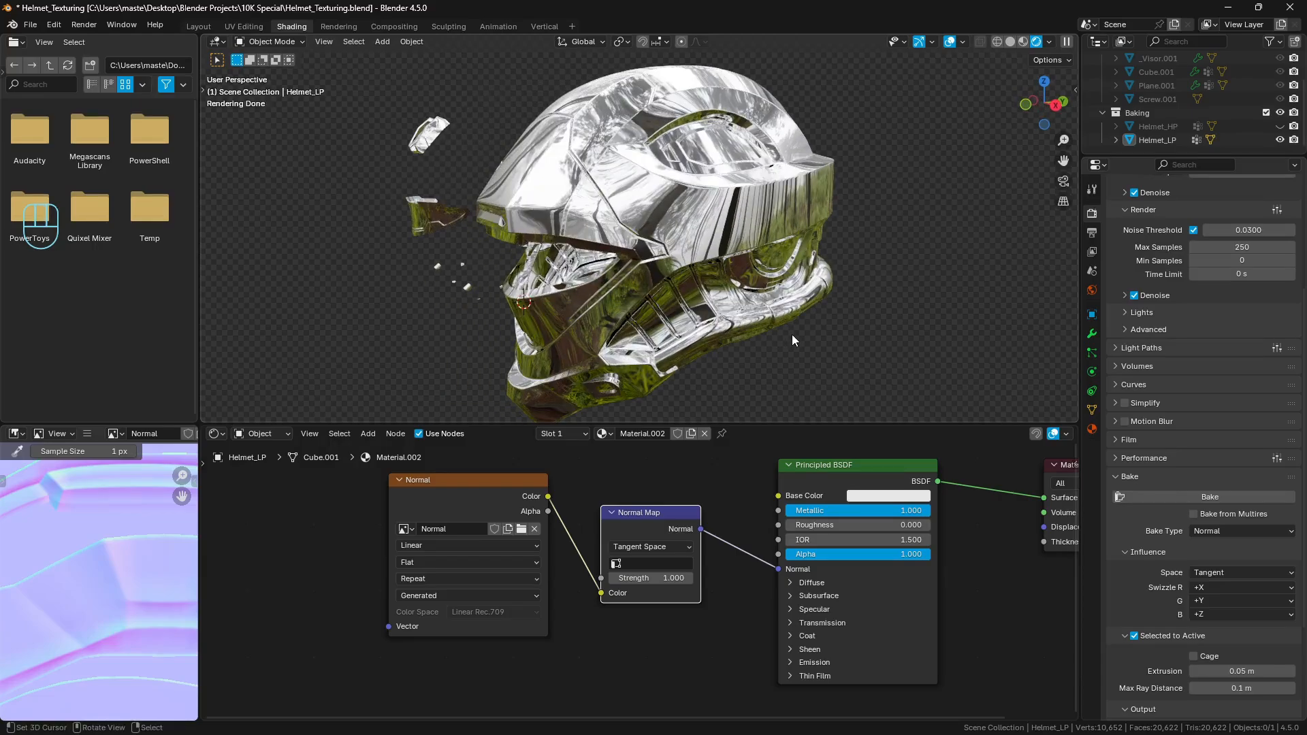
pyautogui.scroll(2, 792, 339)
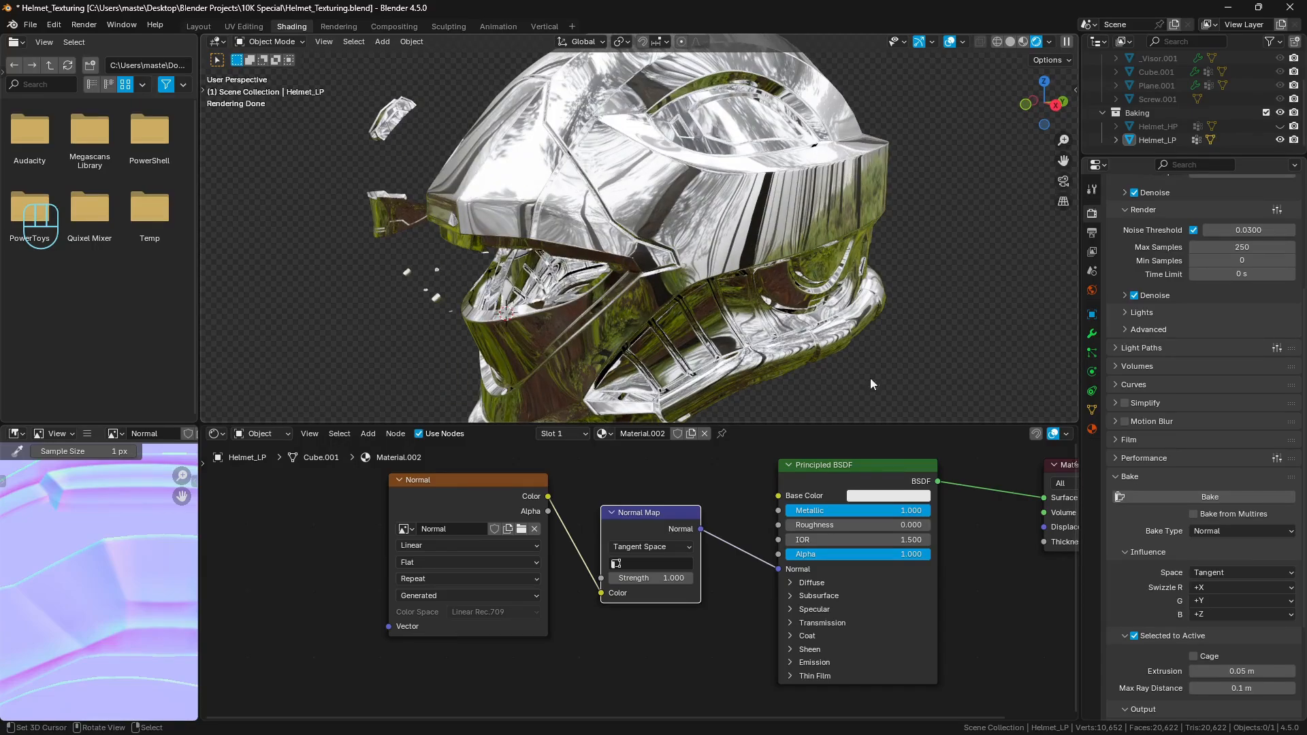
# Step: Set the Principled BSDF's Metallic to 0 and Roughness to 0.5 on the helmet material
pyautogui.moveTo(888, 511); pyautogui.dragTo(786, 511)
pyautogui.click(822, 528)
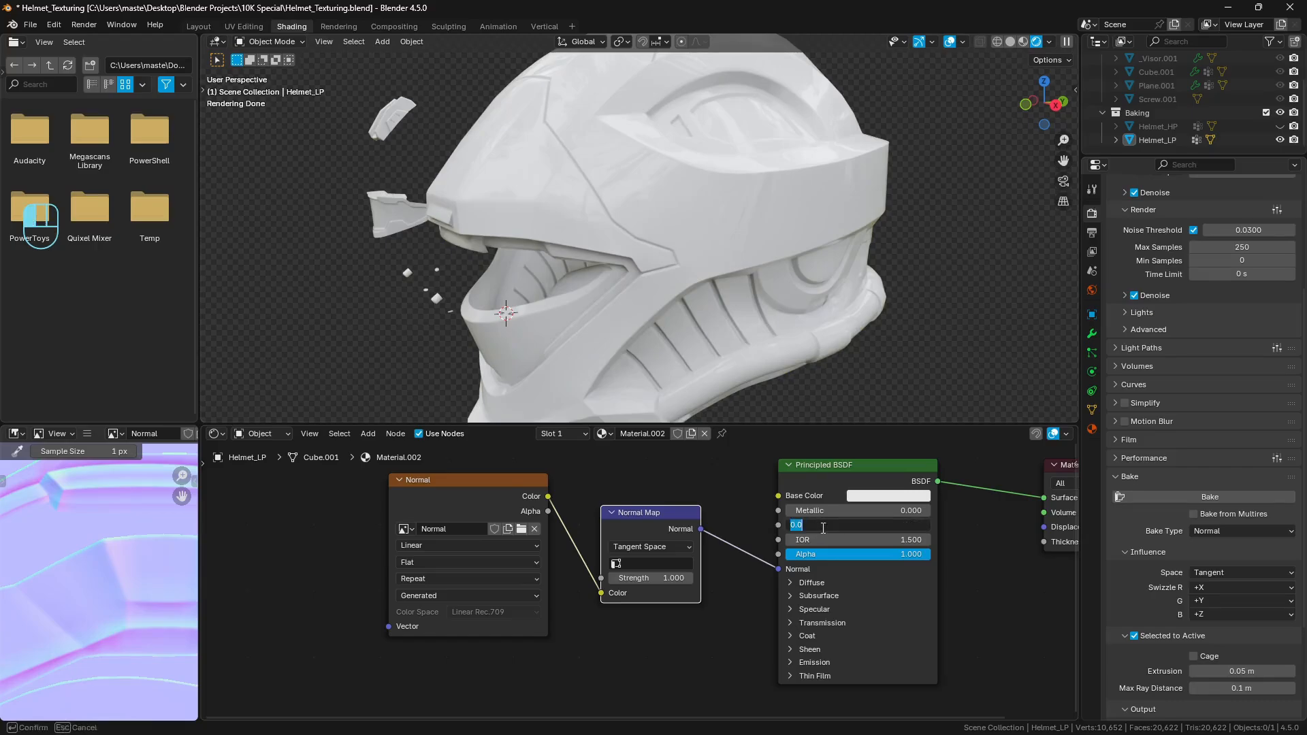
pyautogui.press('Return')
# Step: Examine the baked normal shading around the visor opening, side vents and recessed jaw slot in an enlarged viewport
pyautogui.hotkey('shift', 'space')
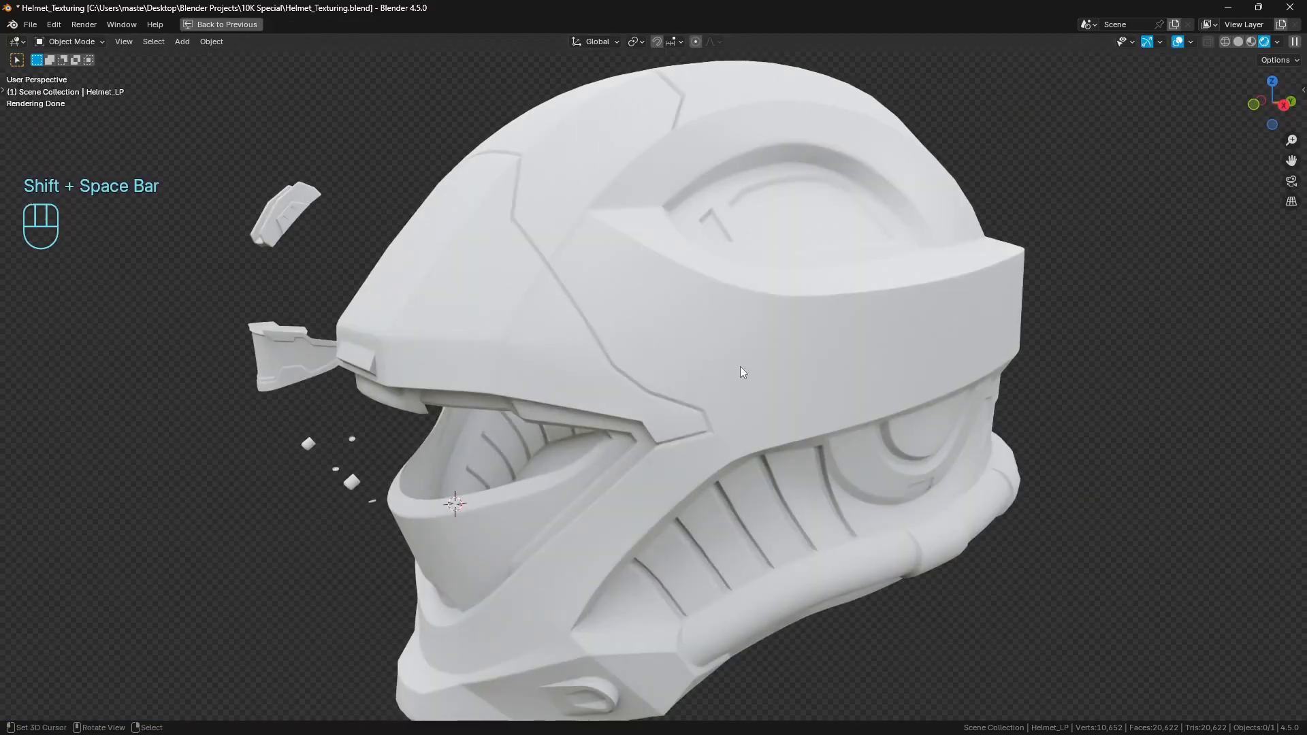
pyautogui.moveTo(771, 386); pyautogui.dragTo(827, 367, button='middle')
pyautogui.scroll(1, 828, 368)
pyautogui.scroll(1, 847, 430)
pyautogui.moveTo(847, 430); pyautogui.dragTo(787, 313, button='middle')
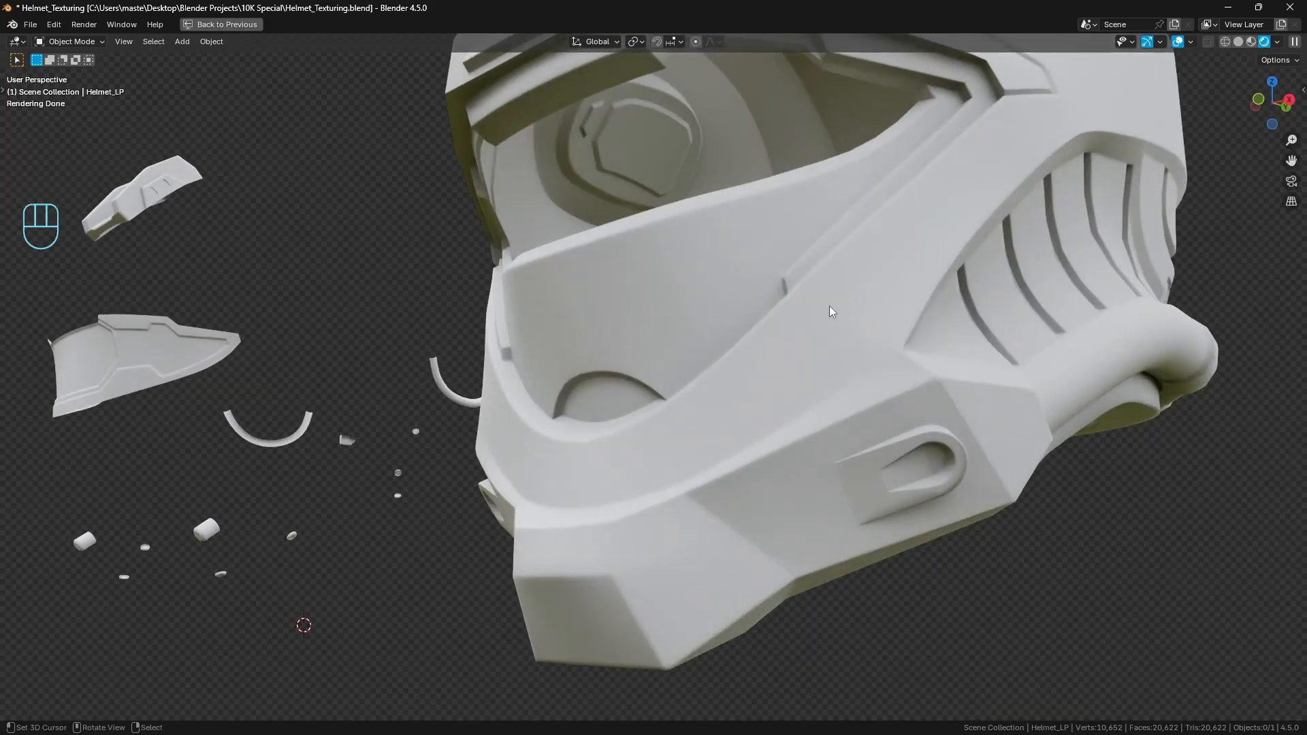
pyautogui.keyDown('shift'); pyautogui.moveTo(829, 306); pyautogui.dragTo(790, 309, button='middle'); pyautogui.keyUp('shift')
pyautogui.scroll(-2, 860, 274)
pyautogui.keyDown('shift'); pyautogui.moveTo(883, 413); pyautogui.dragTo(823, 329, button='middle'); pyautogui.keyUp('shift')
pyautogui.moveTo(710, 345)
pyautogui.mouseDown()
pyautogui.moveTo(870, 285)
pyautogui.moveTo(773, 189)
pyautogui.moveTo(768, 365)
pyautogui.mouseUp()
pyautogui.moveTo(847, 294)
pyautogui.mouseDown(button='right')
pyautogui.moveTo(777, 292)
pyautogui.moveTo(744, 356)
pyautogui.mouseUp(button='right')
pyautogui.moveTo(866, 329)
pyautogui.keyDown('ctrl'); pyautogui.mouseDown(button='middle')
pyautogui.moveTo(831, 353)
pyautogui.moveTo(837, 333)
pyautogui.mouseUp(button='middle'); pyautogui.keyUp('ctrl')
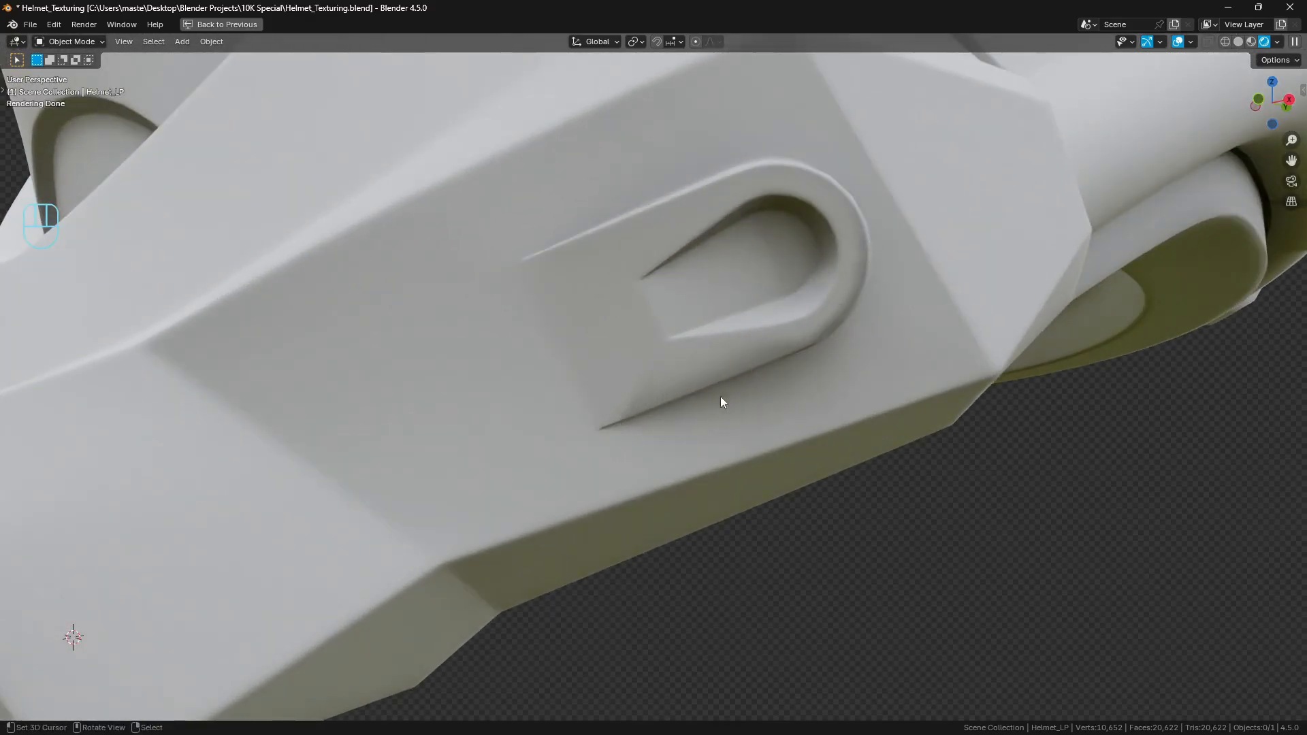
pyautogui.scroll(-9, 744, 275)
pyautogui.moveTo(745, 275); pyautogui.dragTo(768, 310, button='middle')
pyautogui.scroll(3, 705, 396)
pyautogui.keyDown('ctrl'); pyautogui.moveTo(767, 311); pyautogui.dragTo(520, 102, button='middle'); pyautogui.keyUp('ctrl')
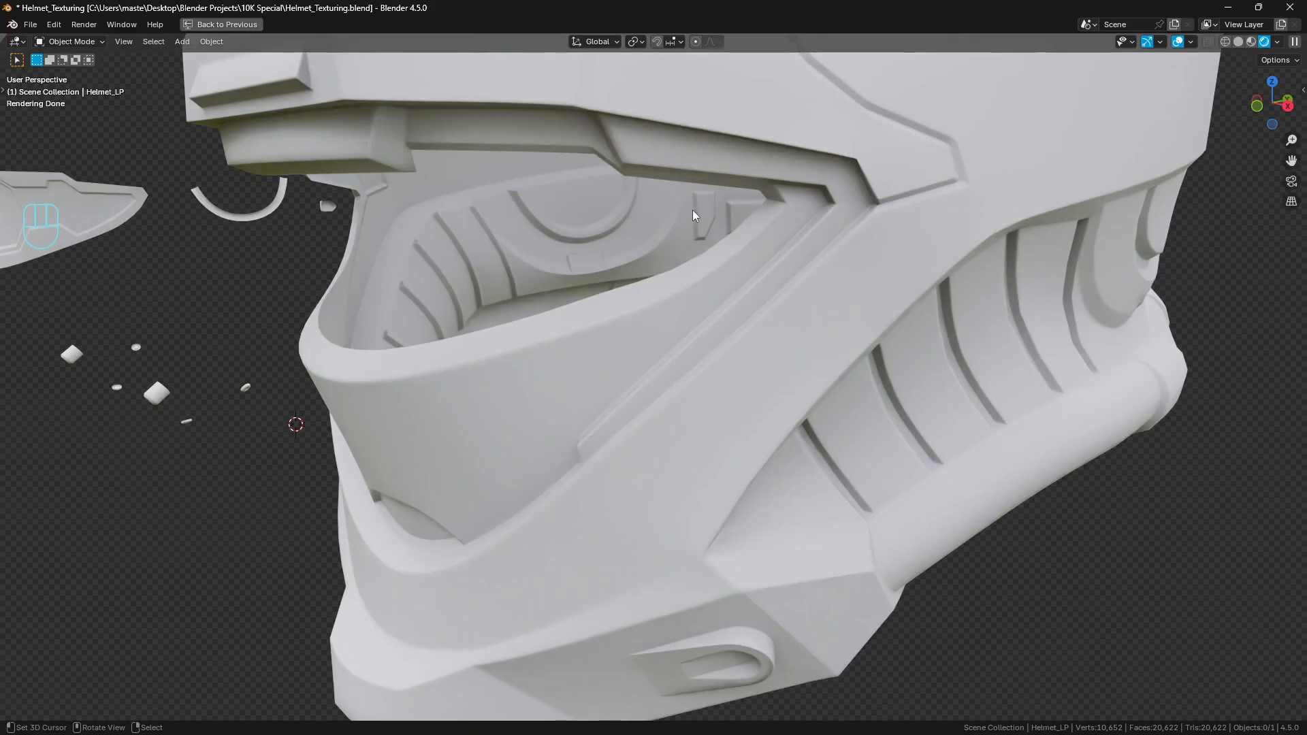
pyautogui.moveTo(864, 420); pyautogui.dragTo(860, 379, button='middle')
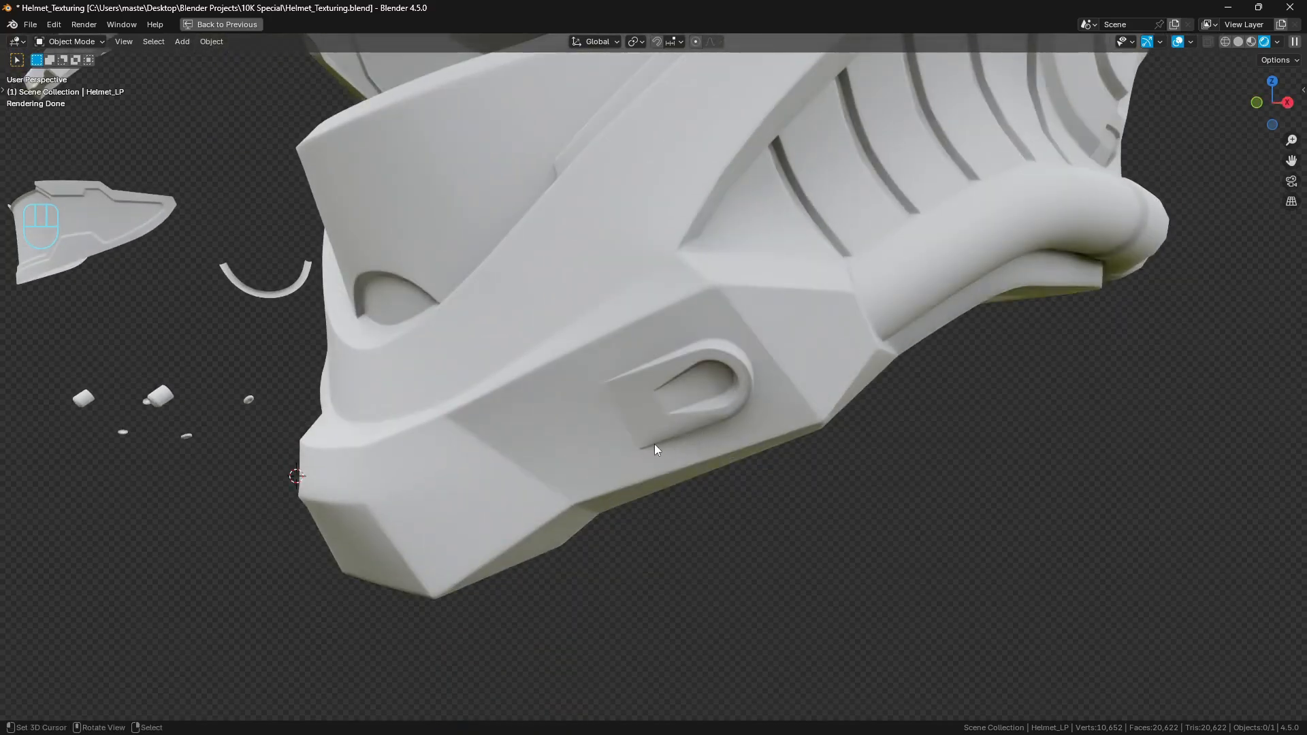
pyautogui.keyDown('ctrl'); pyautogui.moveTo(733, 416); pyautogui.dragTo(862, 416, button='middle'); pyautogui.keyUp('ctrl')
pyautogui.hotkey('shift', 'space')
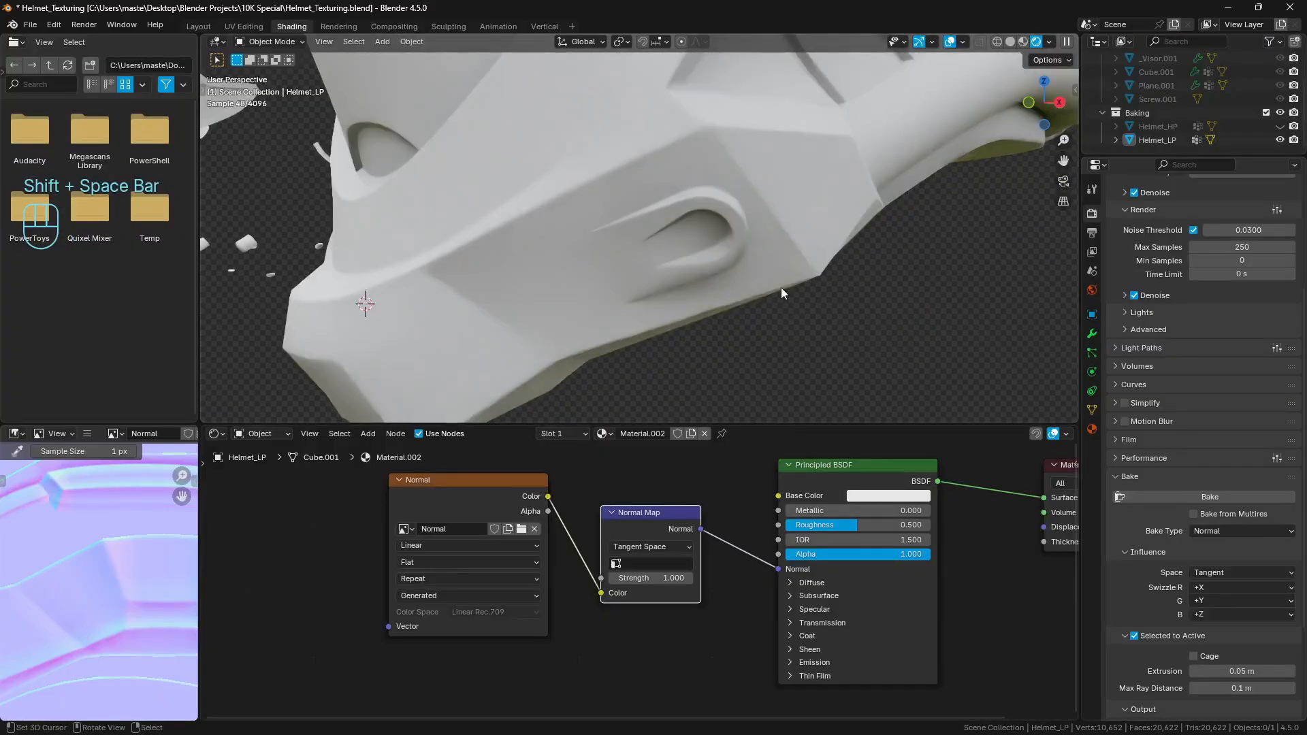
# Step: Switch the viewport to solid shading and select Helmet_LP in the Layout workspace
pyautogui.hotkey('shift', 'z')
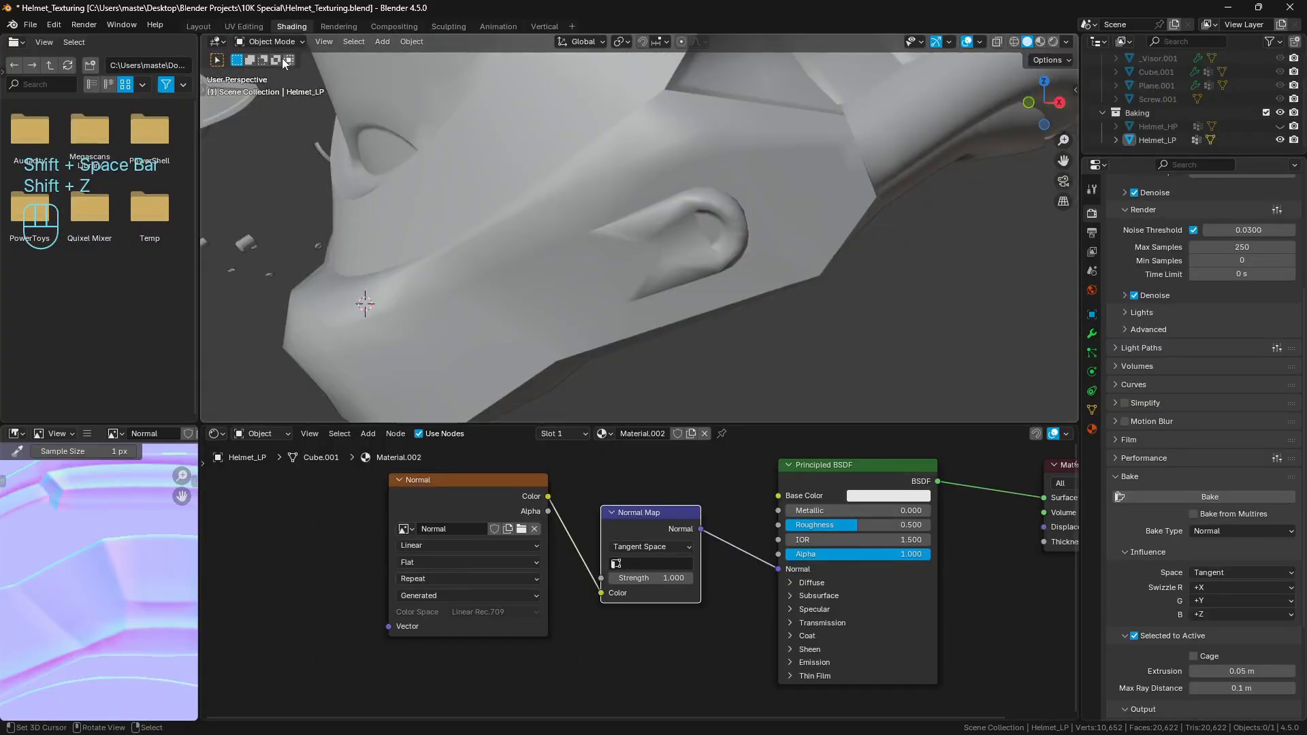
pyautogui.click(208, 26)
pyautogui.moveTo(809, 407); pyautogui.dragTo(714, 365, button='middle')
pyautogui.click(723, 404)
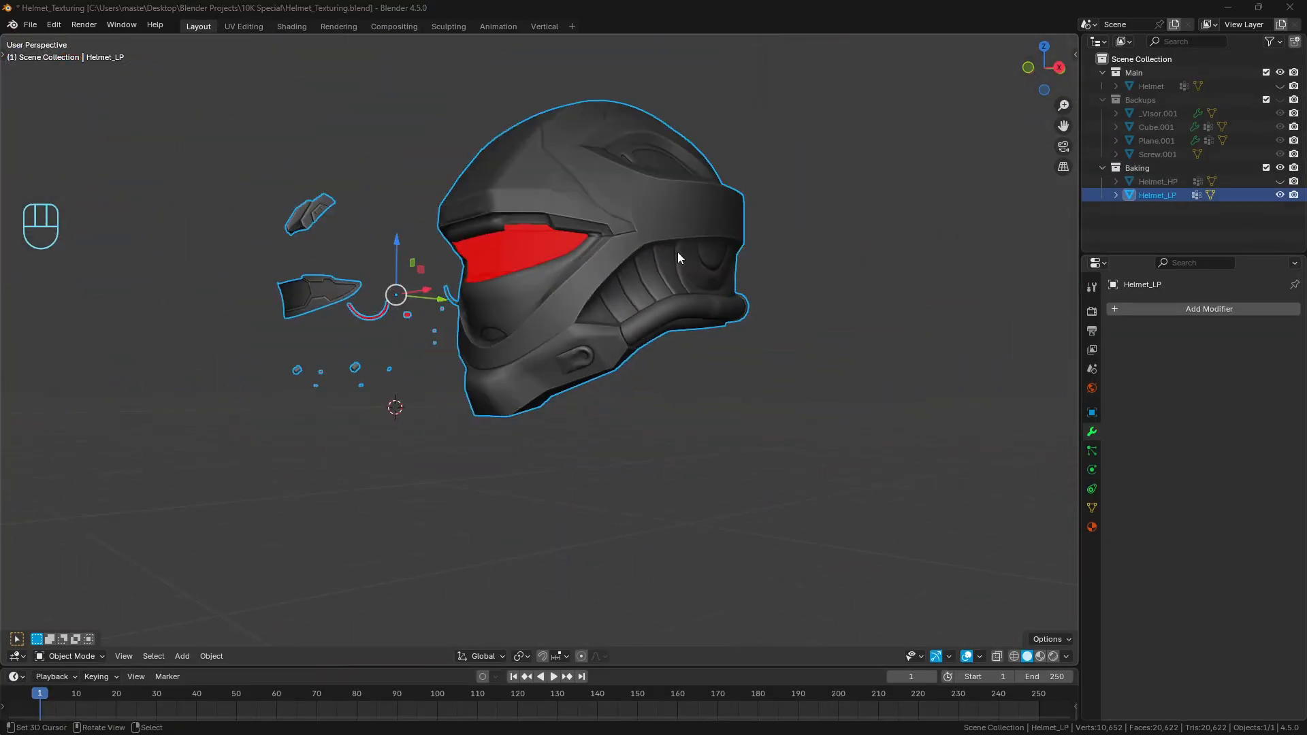
pyautogui.moveTo(678, 257); pyautogui.dragTo(727, 283, button='middle')
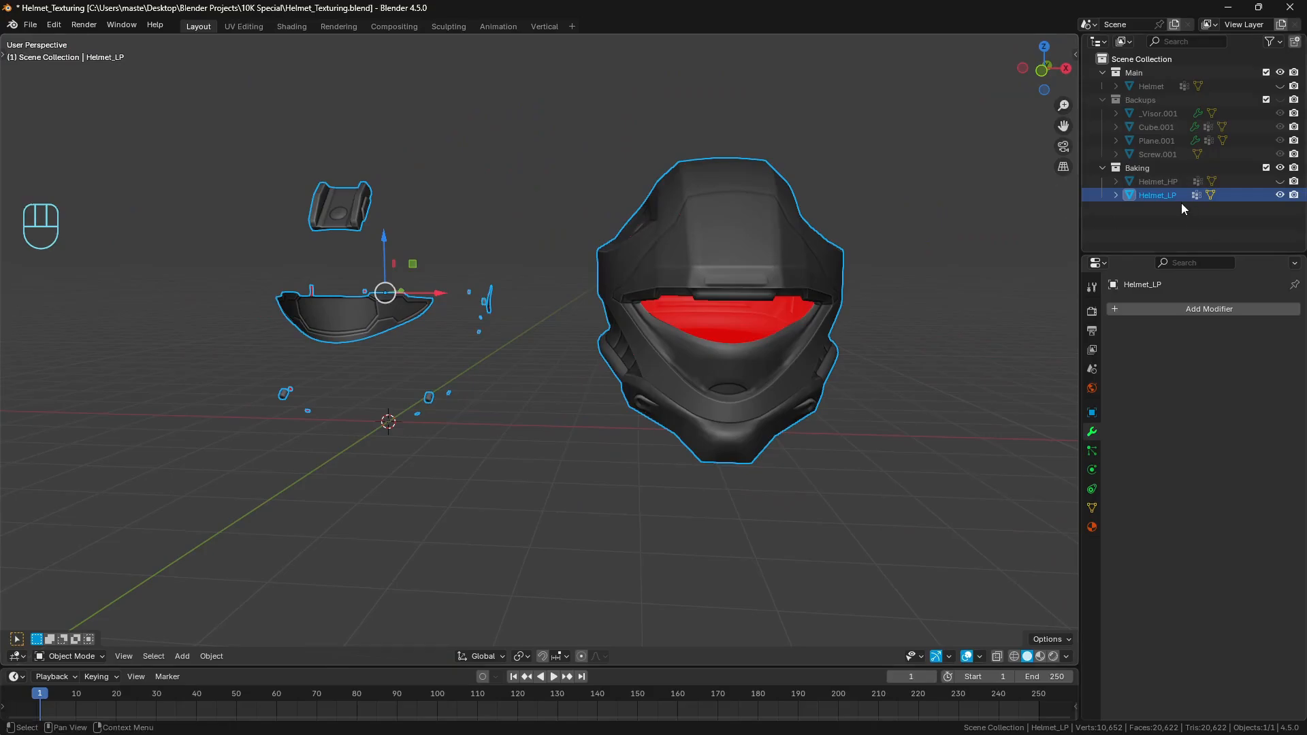
# Step: Unhide and select the original Helmet, hide the Baking collection, and enter Edit Mode on the Helmet
pyautogui.click(1280, 85)
pyautogui.keyDown('shift'); pyautogui.moveTo(480, 290); pyautogui.dragTo(582, 278, button='middle'); pyautogui.keyUp('shift')
pyautogui.click(550, 226)
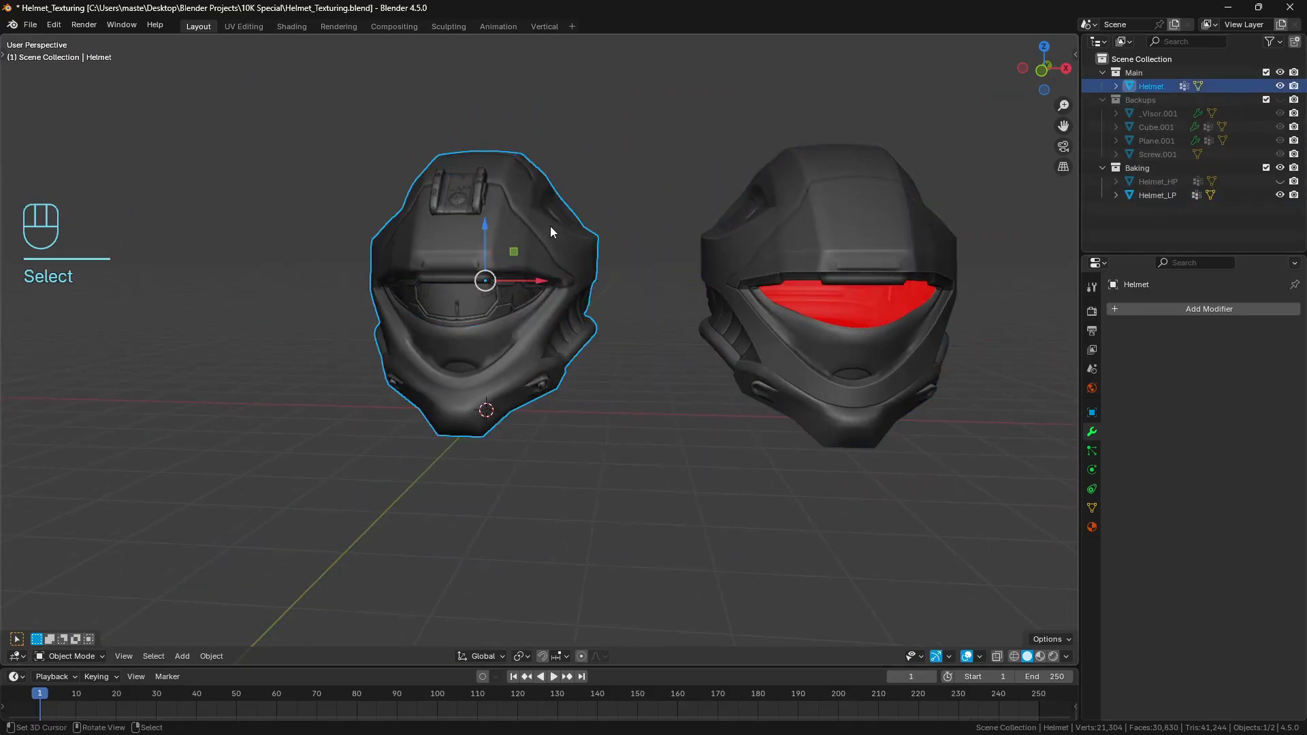
pyautogui.click(1281, 168)
pyautogui.scroll(3, 627, 315)
pyautogui.press('Tab')
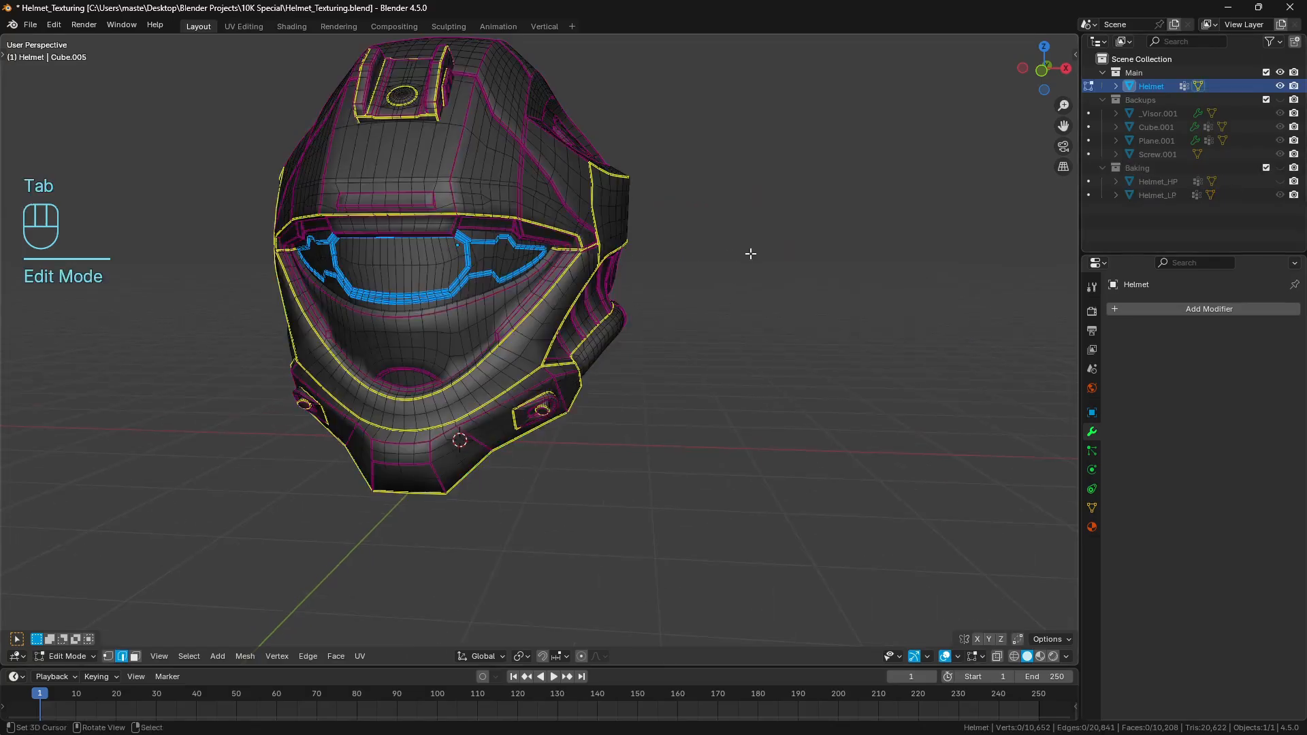
# Step: Examine the edges and seams around the Helmet's recessed jaw slot, leaving nothing selected
pyautogui.click(515, 411)
pyautogui.press('KP_Decimal')
pyautogui.press('a')
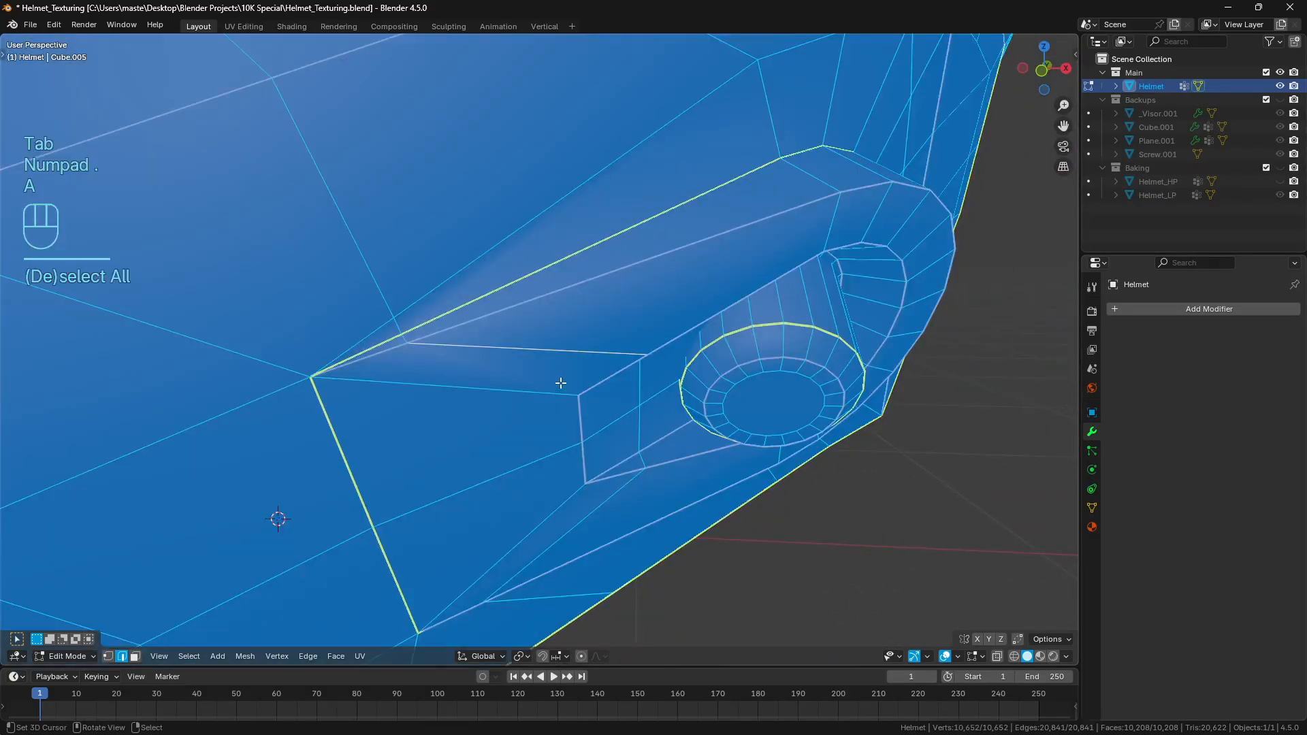
pyautogui.press('a')
pyautogui.scroll(-6, 560, 384)
pyautogui.moveTo(583, 291); pyautogui.dragTo(685, 184, button='middle')
# Step: Select all of the Helmet's seam edges by similarity, mark them sharp, and return to Object Mode
pyautogui.click(647, 148)
pyautogui.hotkey('shift', 'g')
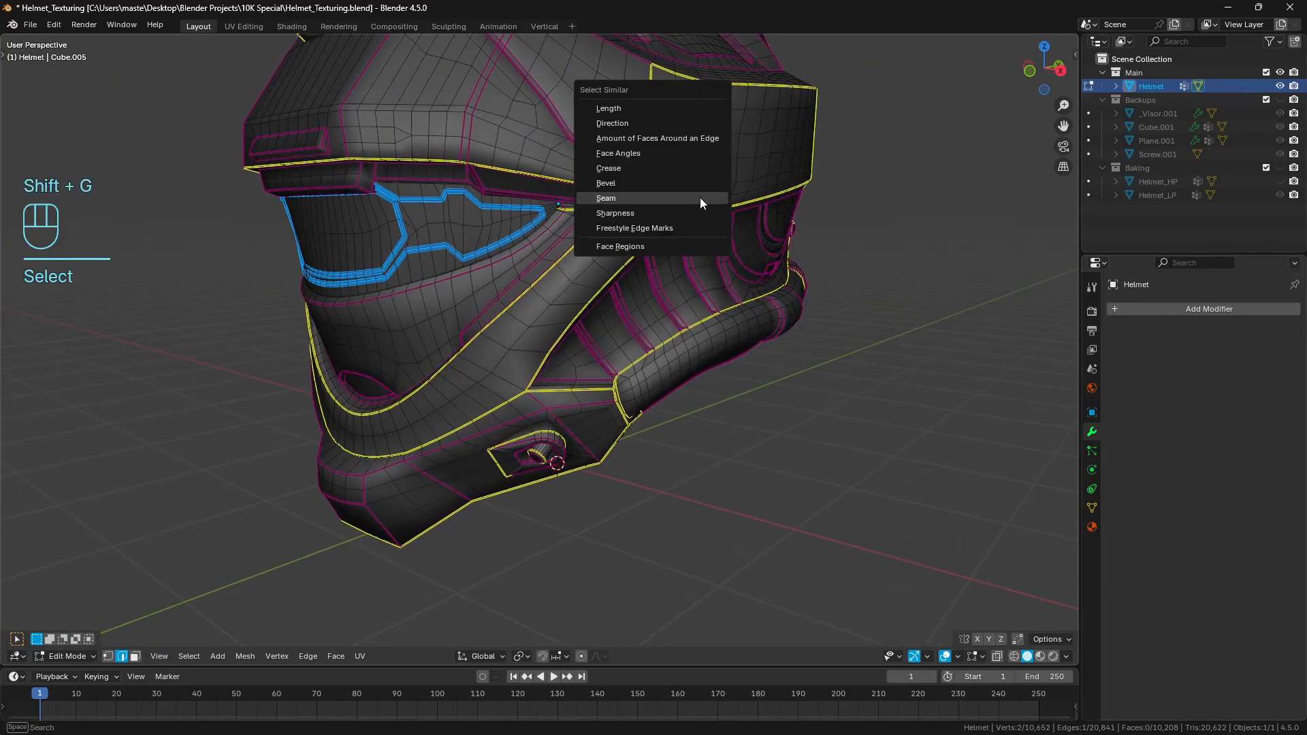
pyautogui.click(700, 197)
pyautogui.moveTo(700, 198); pyautogui.dragTo(701, 238, button='middle')
pyautogui.hotkey('ctrl', 'e')
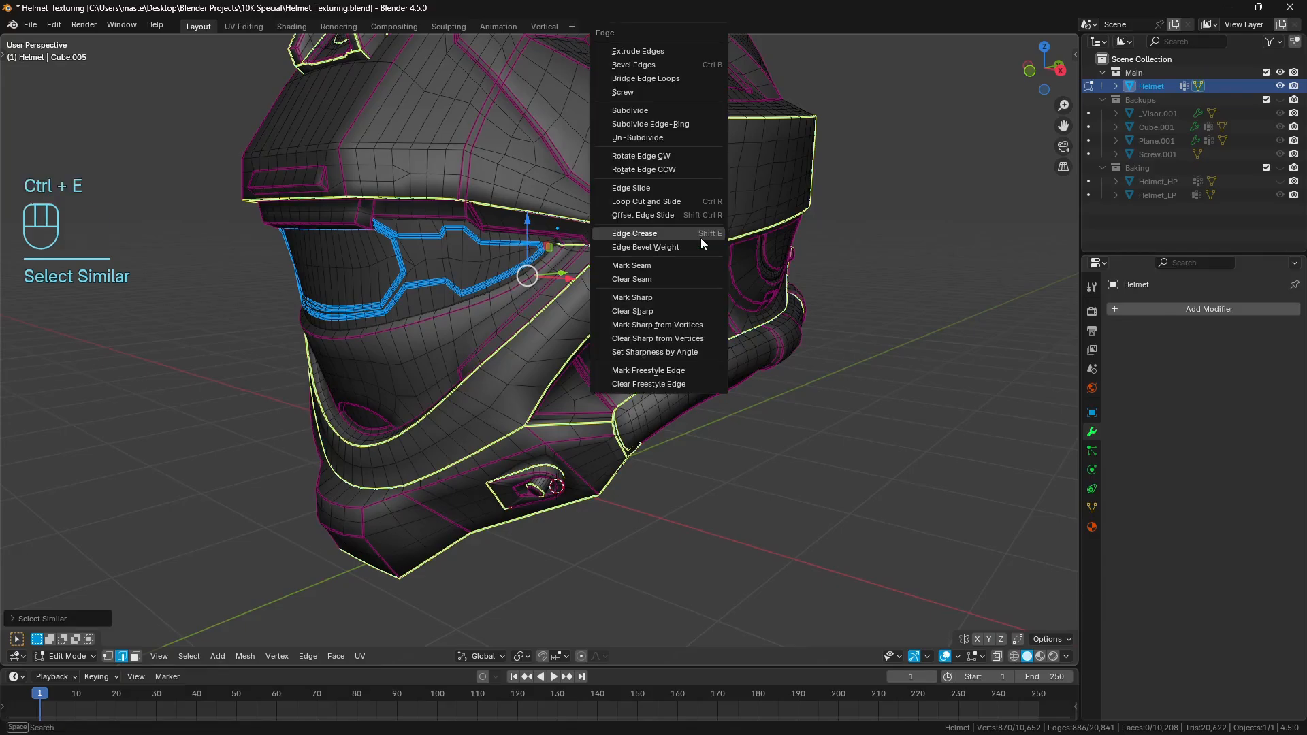
pyautogui.press('a')
pyautogui.press('a')
pyautogui.press('Tab')
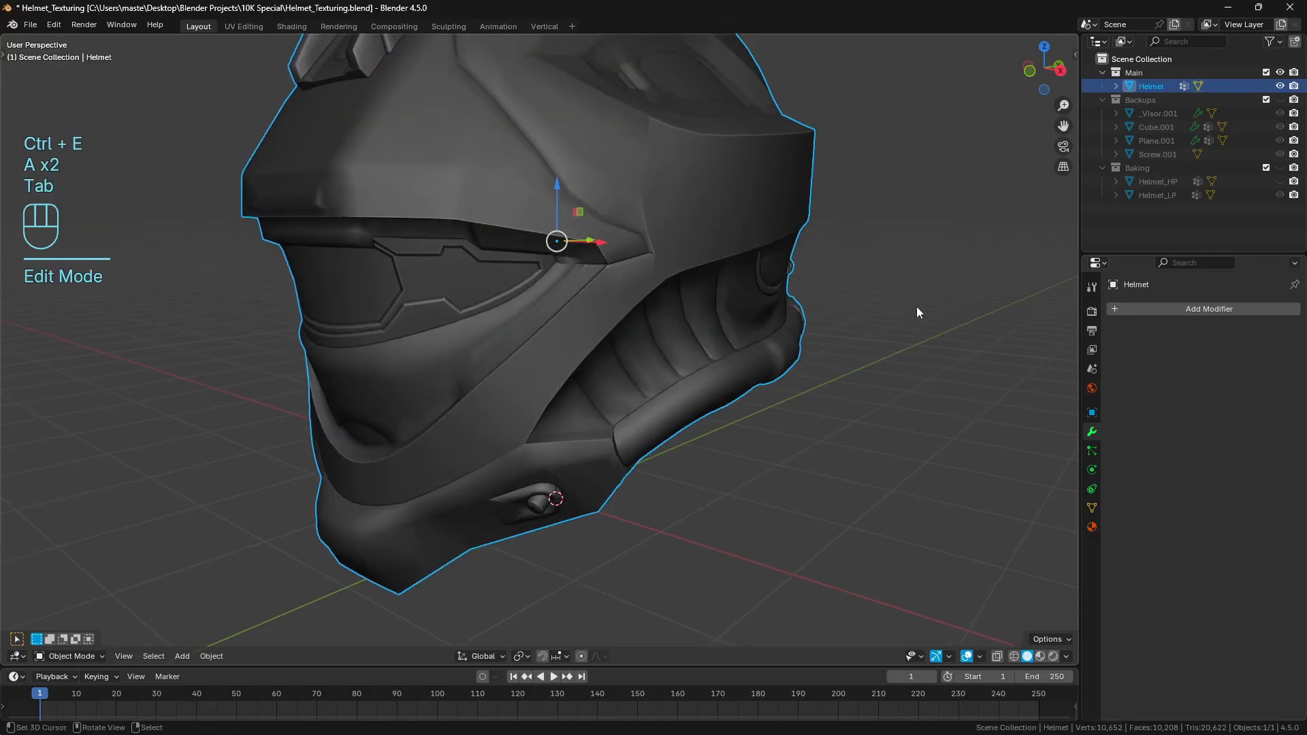
# Step: Add a Weighted Normal modifier to the Helmet with Keep Sharp enabled and apply it
pyautogui.click(1157, 308)
pyautogui.write('weihgt')
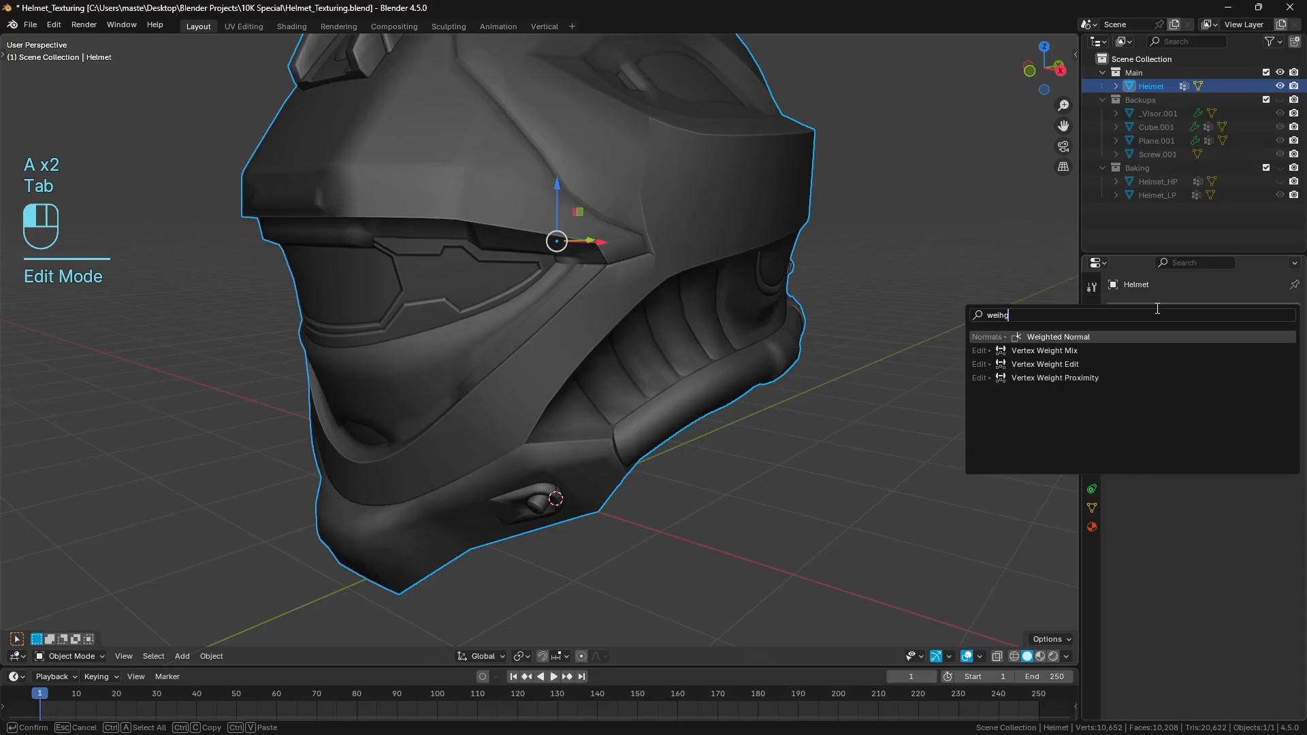
pyautogui.press('Down')
pyautogui.press('Down')
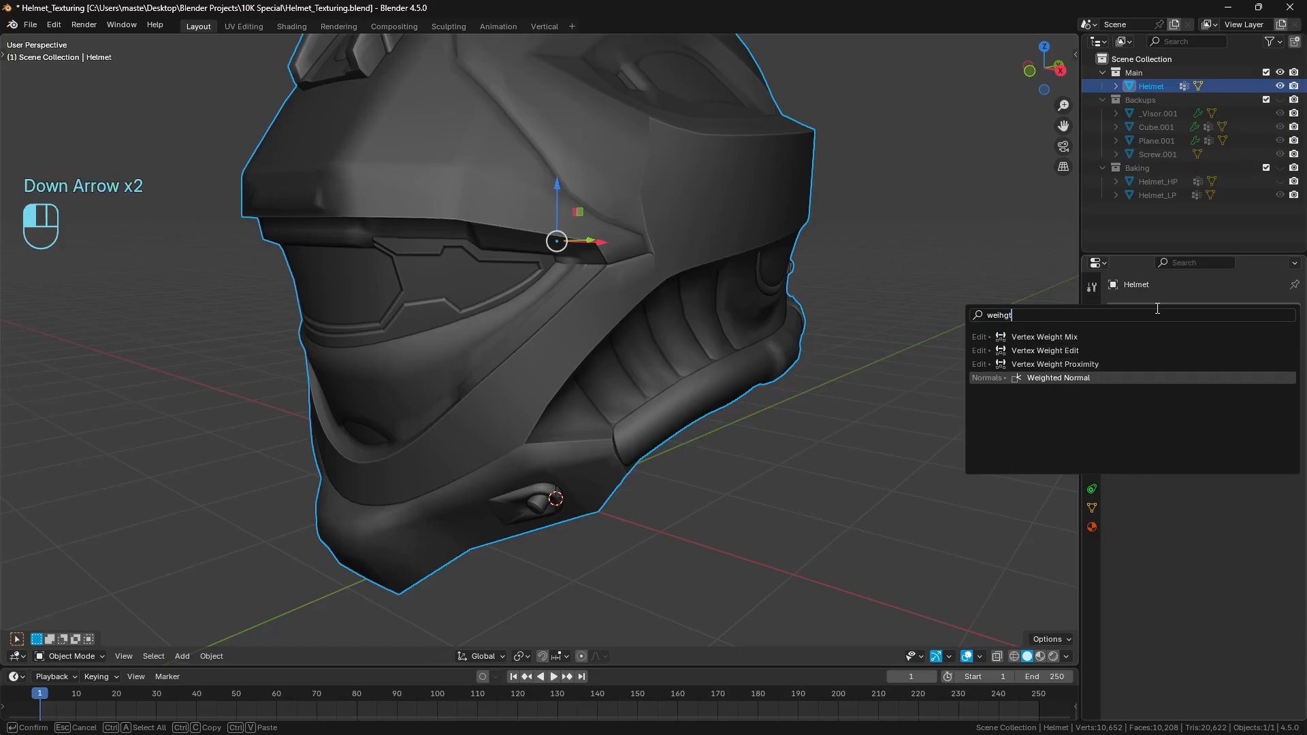
pyautogui.press('Return')
pyautogui.click(1191, 404)
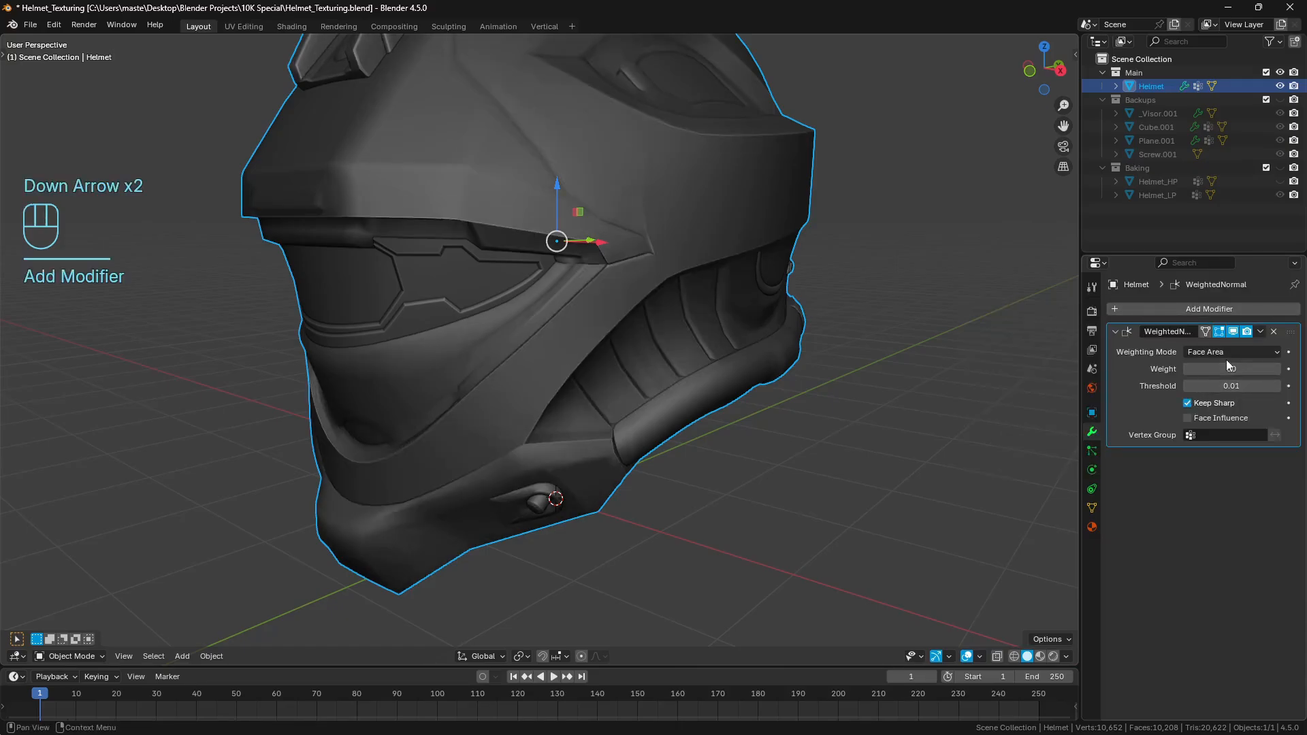
pyautogui.hotkey('ctrl', 'a')
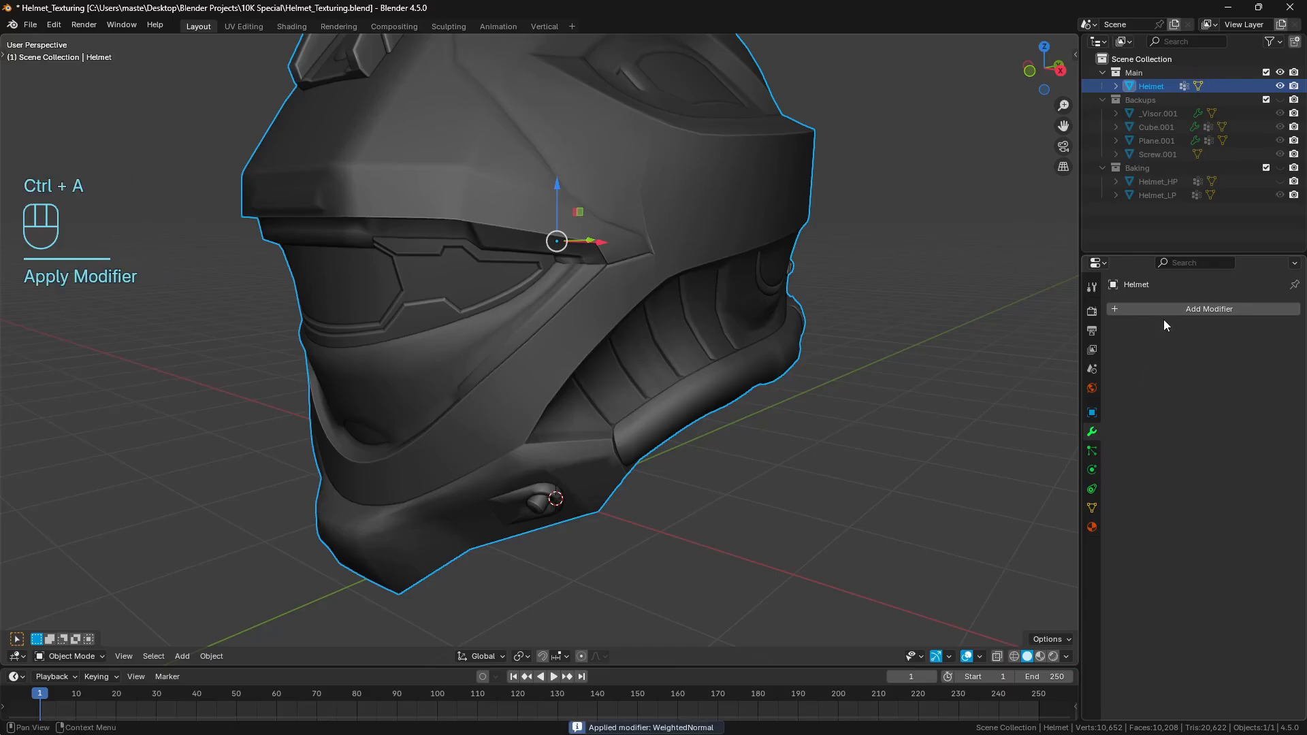
# Step: Add a Triangulate modifier to the Helmet with Quad Method Beauty and Keep Normals enabled, and apply it
pyautogui.click(1162, 312)
pyautogui.write('b')
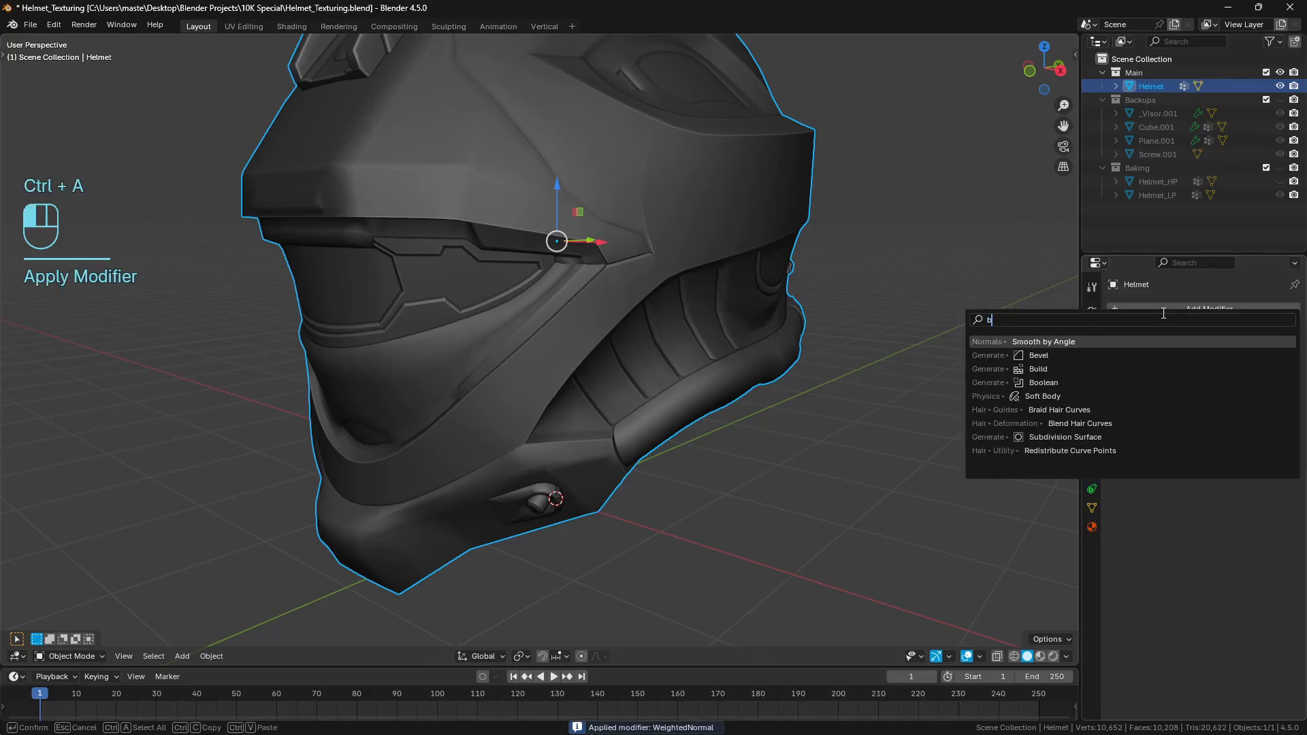
pyautogui.press('BackSpace')
pyautogui.write('tri')
pyautogui.press('Return')
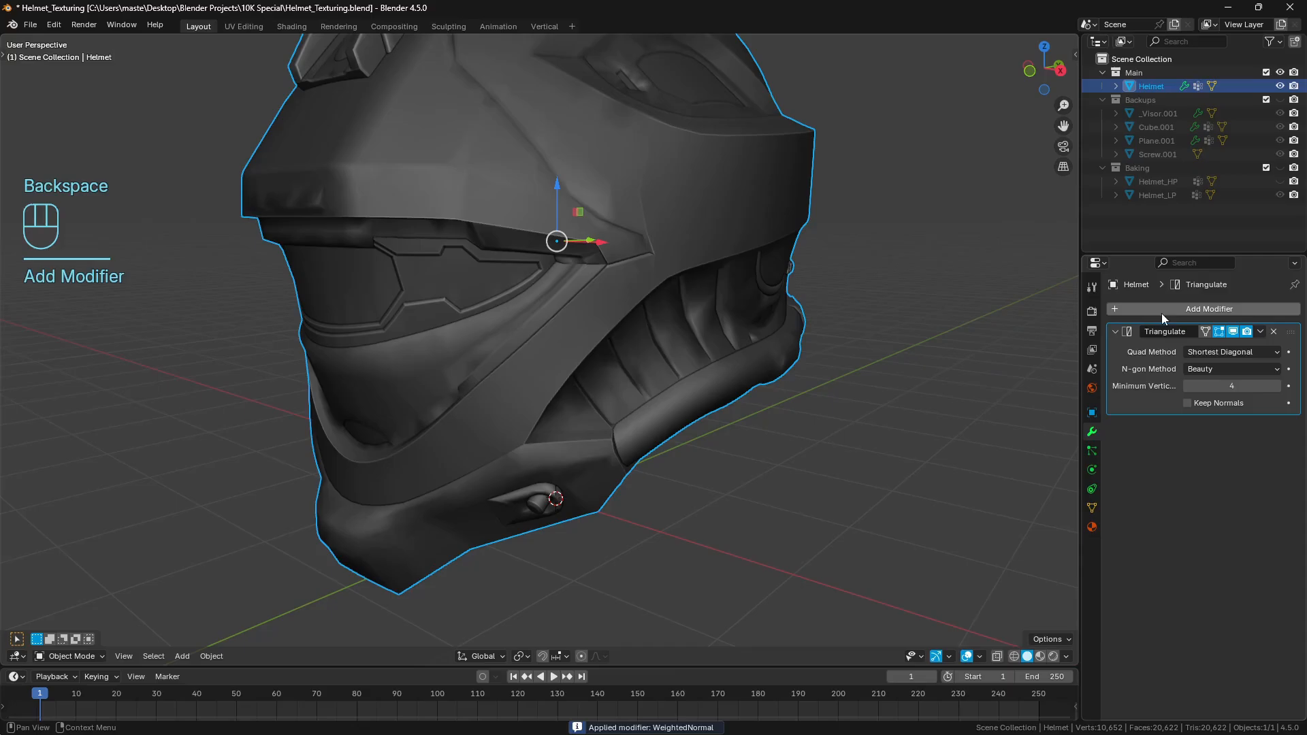
pyautogui.click(1213, 352)
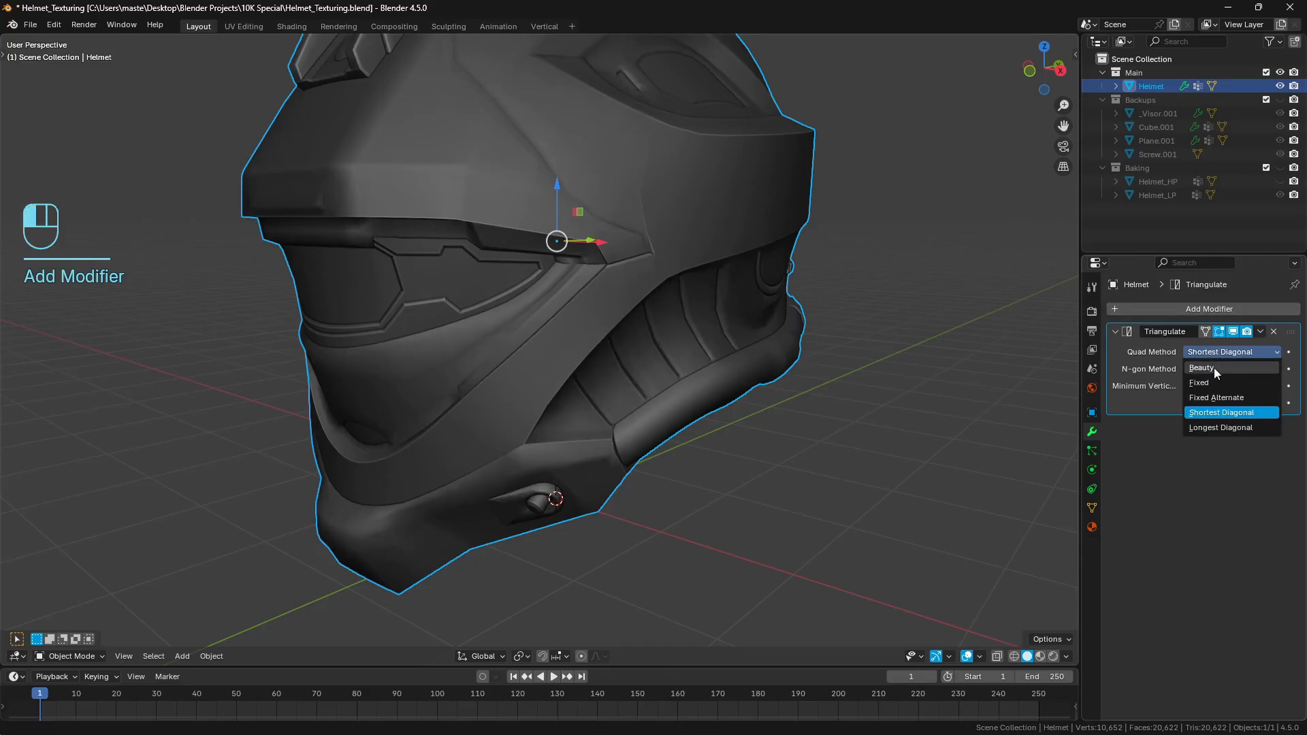
pyautogui.click(1214, 367)
pyautogui.click(1187, 403)
pyautogui.hotkey('ctrl', 'a')
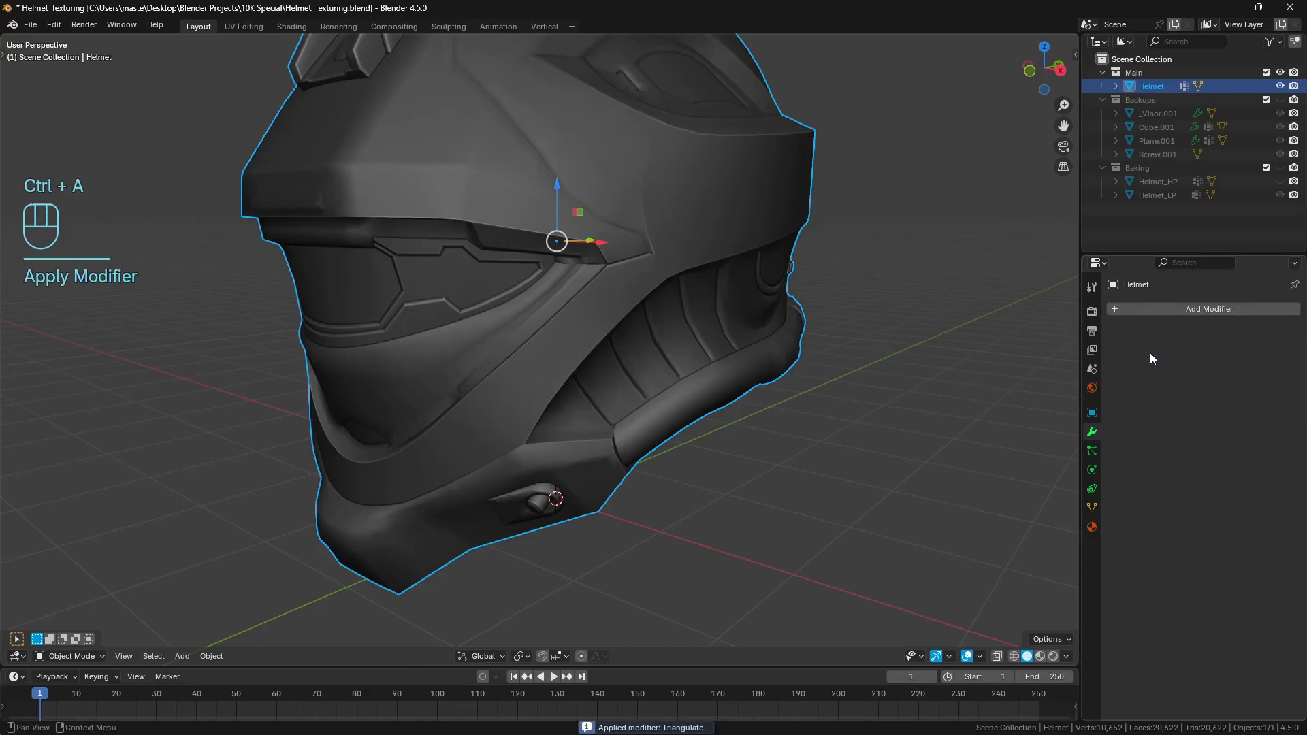
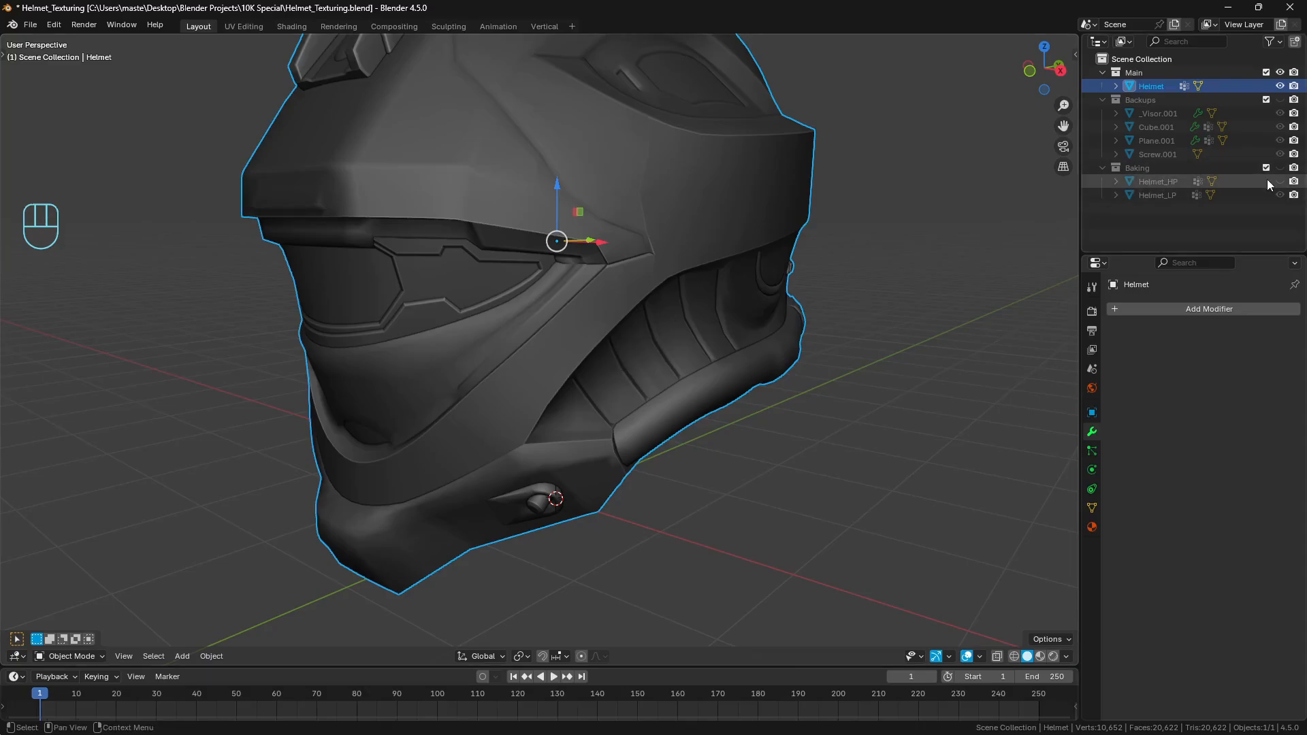
# Step: Show the Baking collection again, select Helmet_LP and hide Helmet_HP
pyautogui.scroll(-3, 827, 258)
pyautogui.click(1279, 167)
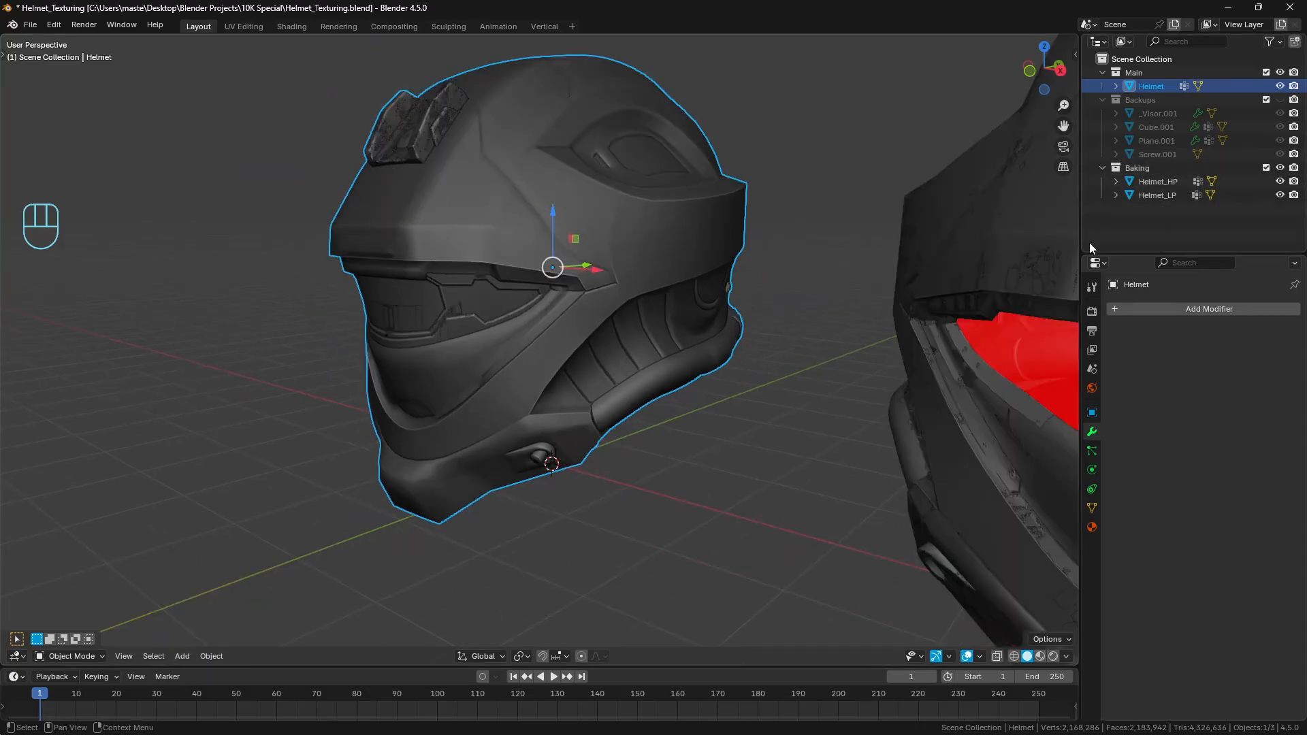
pyautogui.scroll(-3, 741, 308)
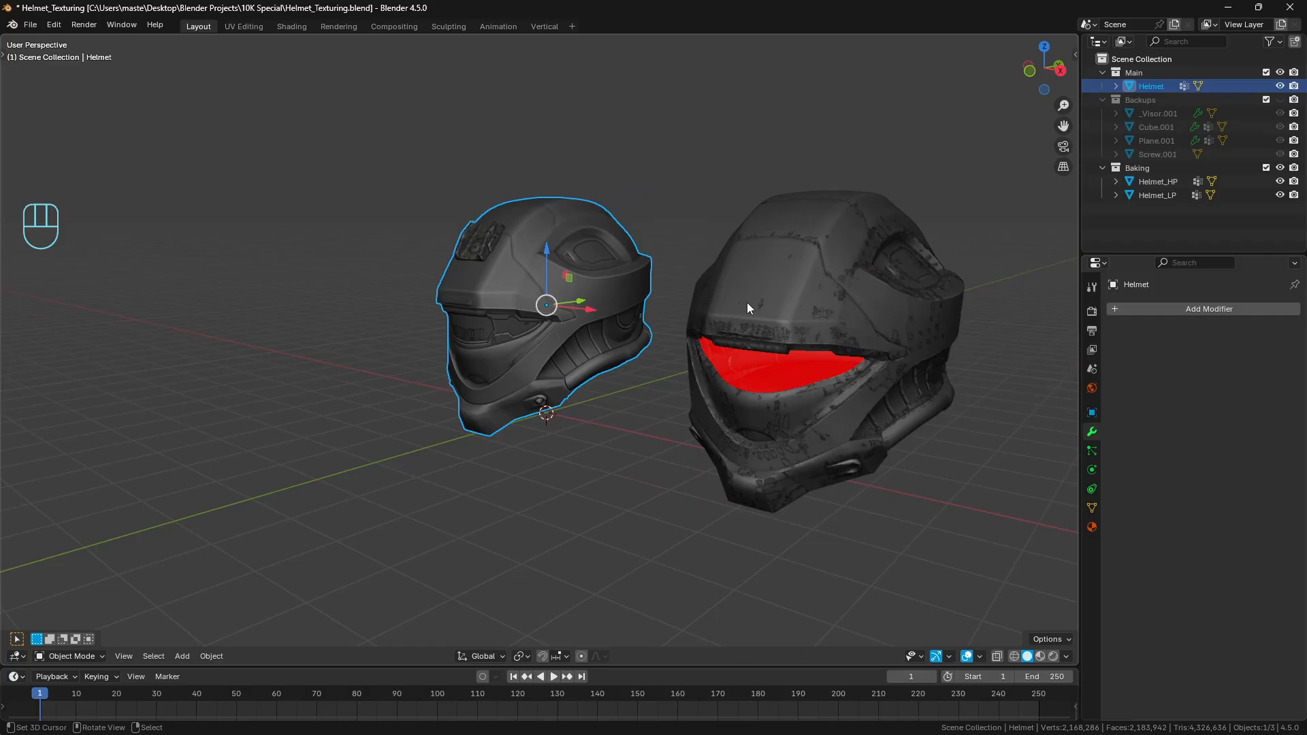
pyautogui.click(746, 303)
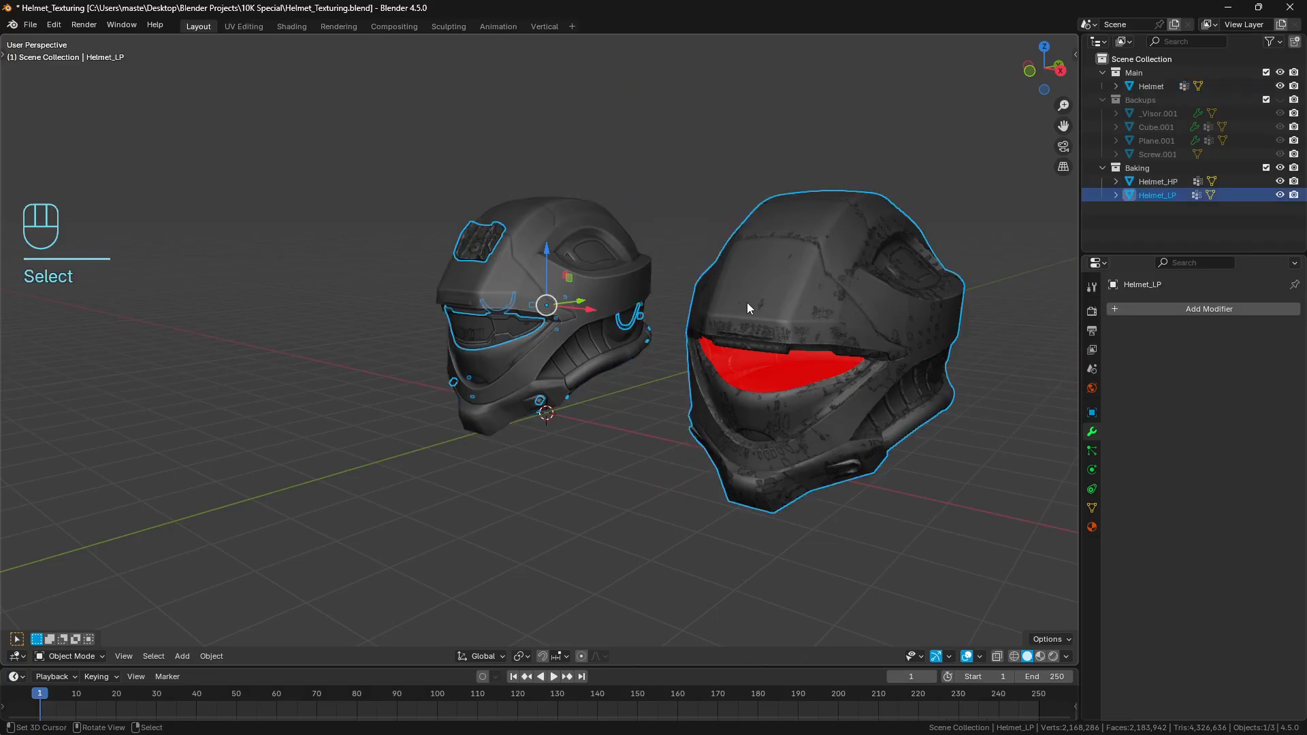
pyautogui.click(1280, 181)
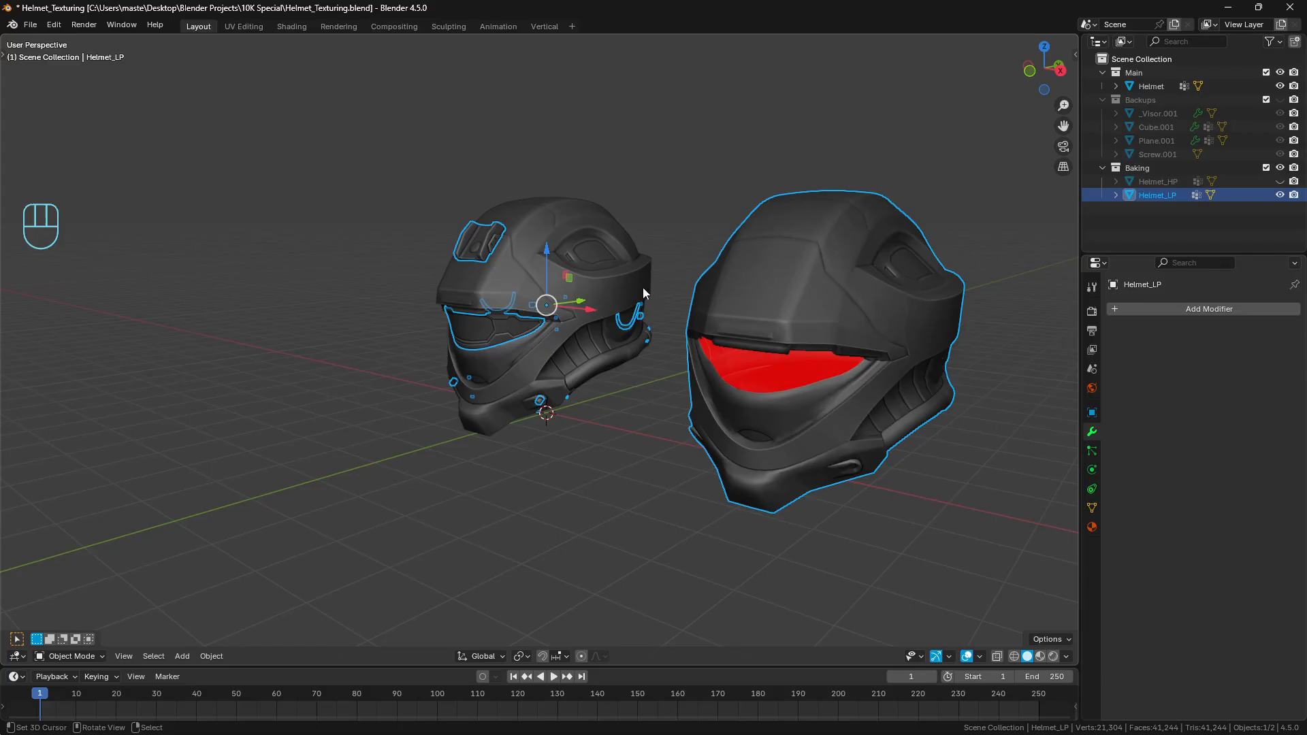
# Step: Add the original Helmet to the Helmet_LP selection and enter Edit Mode on both meshes with nothing selected
pyautogui.scroll(5, 643, 288)
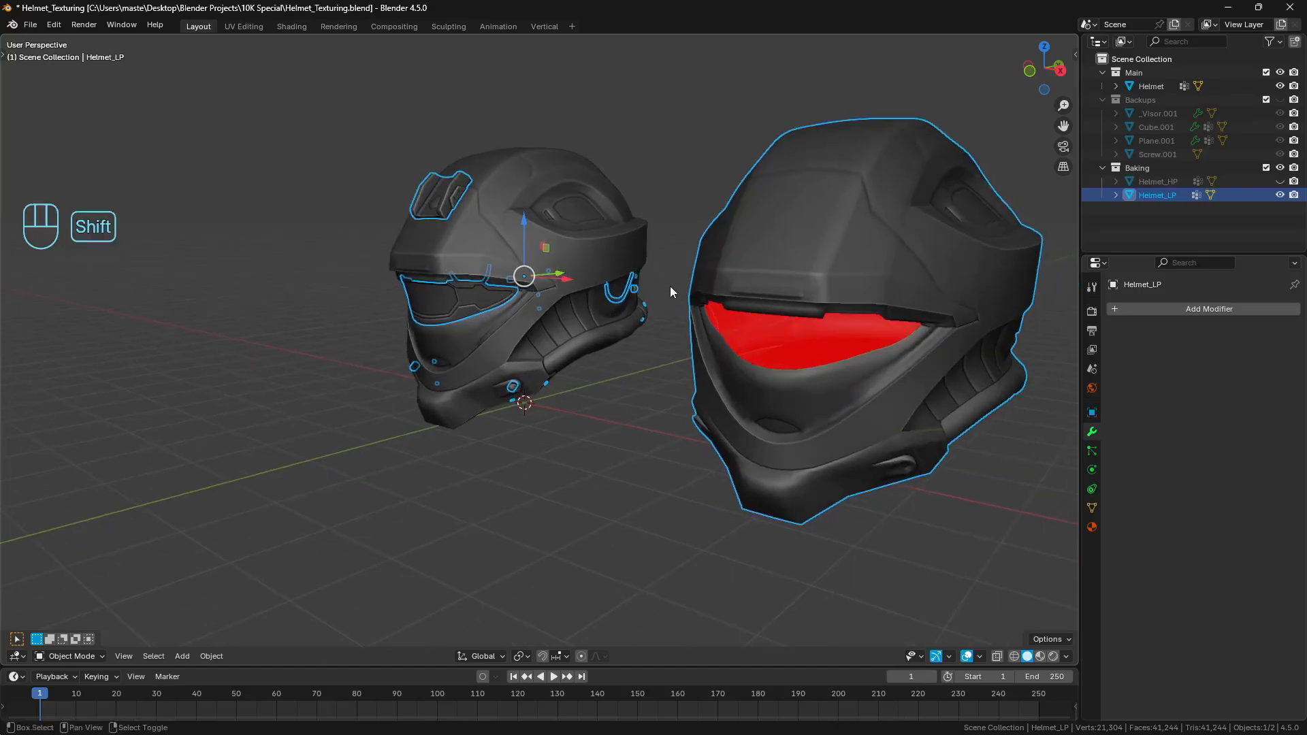
pyautogui.keyDown('shift'); pyautogui.click(620, 222); pyautogui.keyUp('shift')
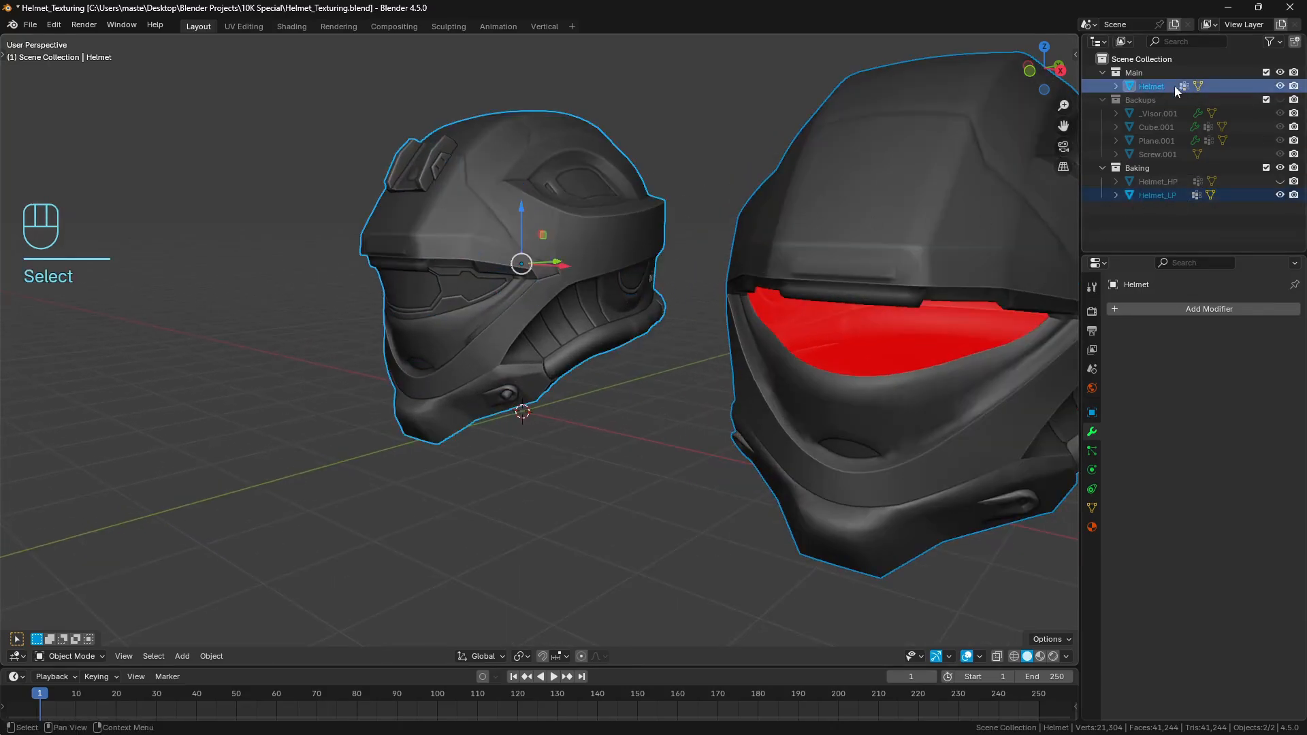
pyautogui.press('Tab')
pyautogui.click(876, 241)
pyautogui.scroll(8, 570, 234)
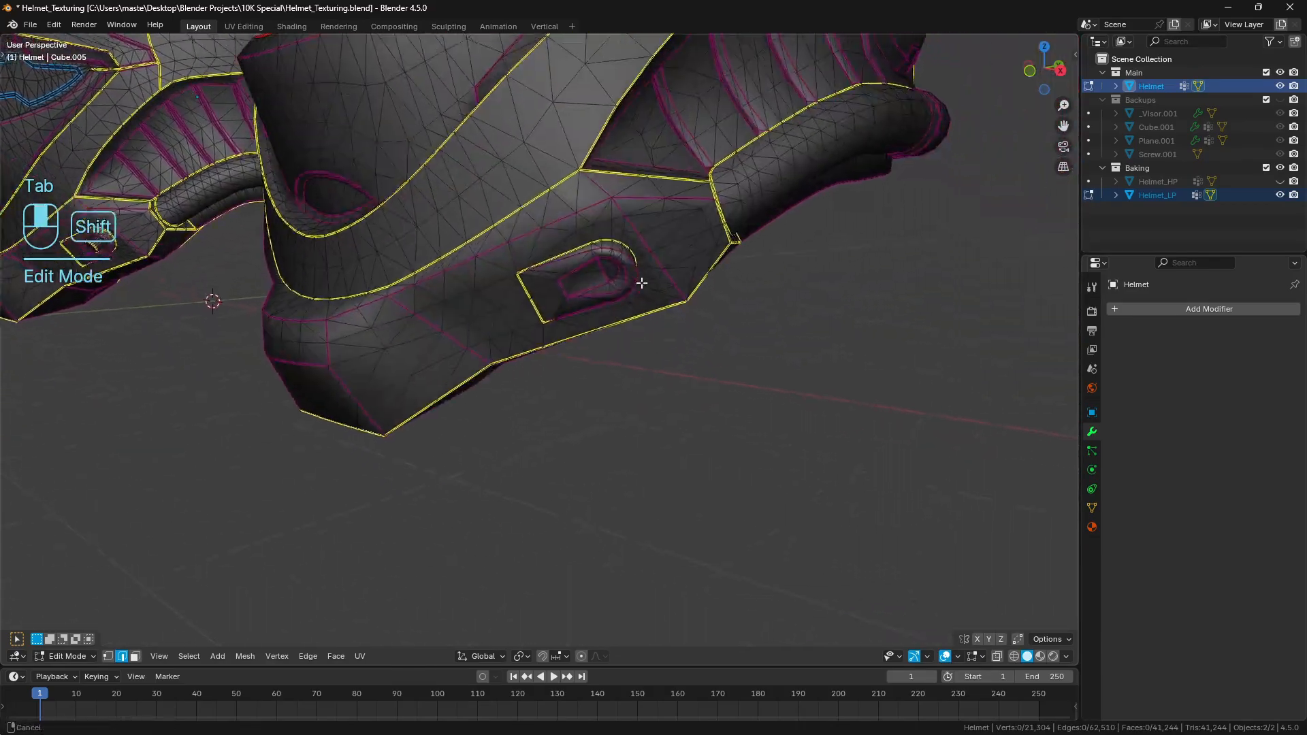
pyautogui.keyDown('shift'); pyautogui.moveTo(571, 233); pyautogui.dragTo(563, 308, button='middle'); pyautogui.keyUp('shift')
# Step: Select the inner rim edges of the chin recess on one side of Helmet_LP, from its upper corner around to the lower corner
pyautogui.click(497, 340)
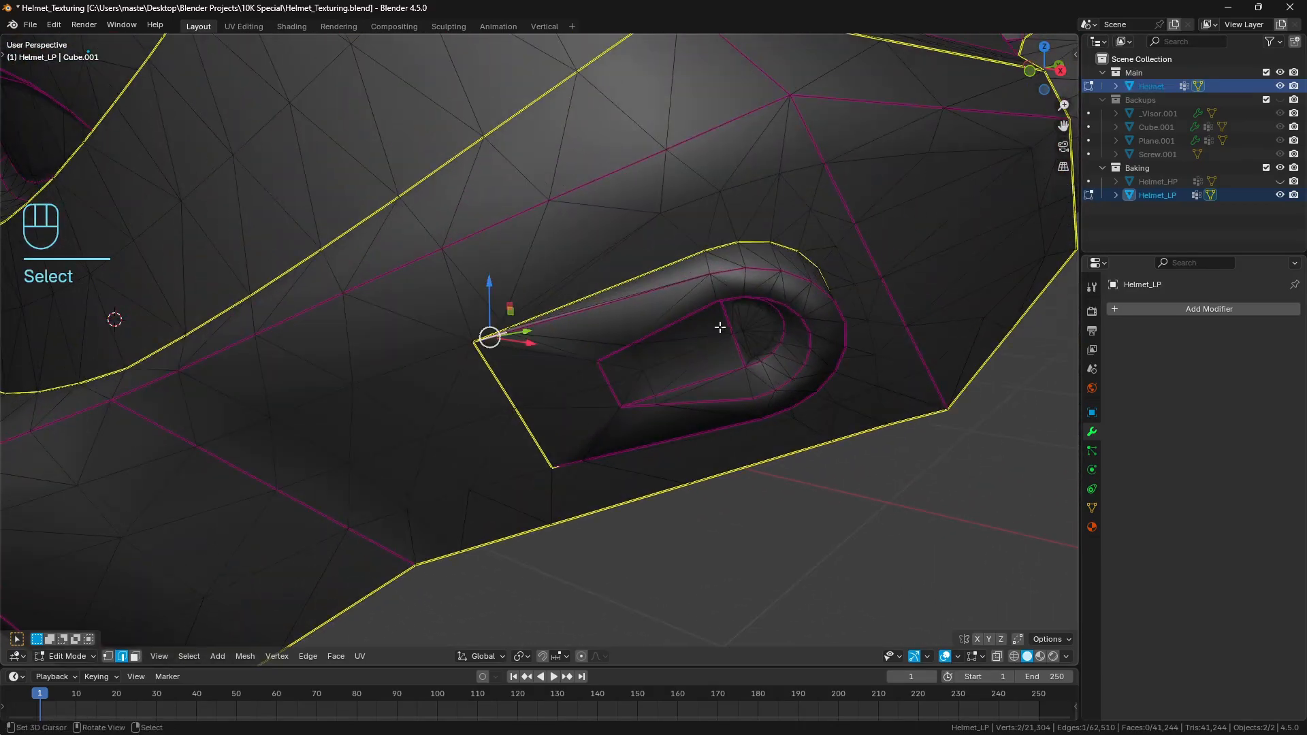
pyautogui.keyDown('ctrl'); pyautogui.click(762, 269); pyautogui.keyUp('ctrl')
pyautogui.moveTo(763, 269); pyautogui.dragTo(781, 306, button='middle')
pyautogui.keyDown('ctrl'); pyautogui.click(787, 308); pyautogui.keyUp('ctrl')
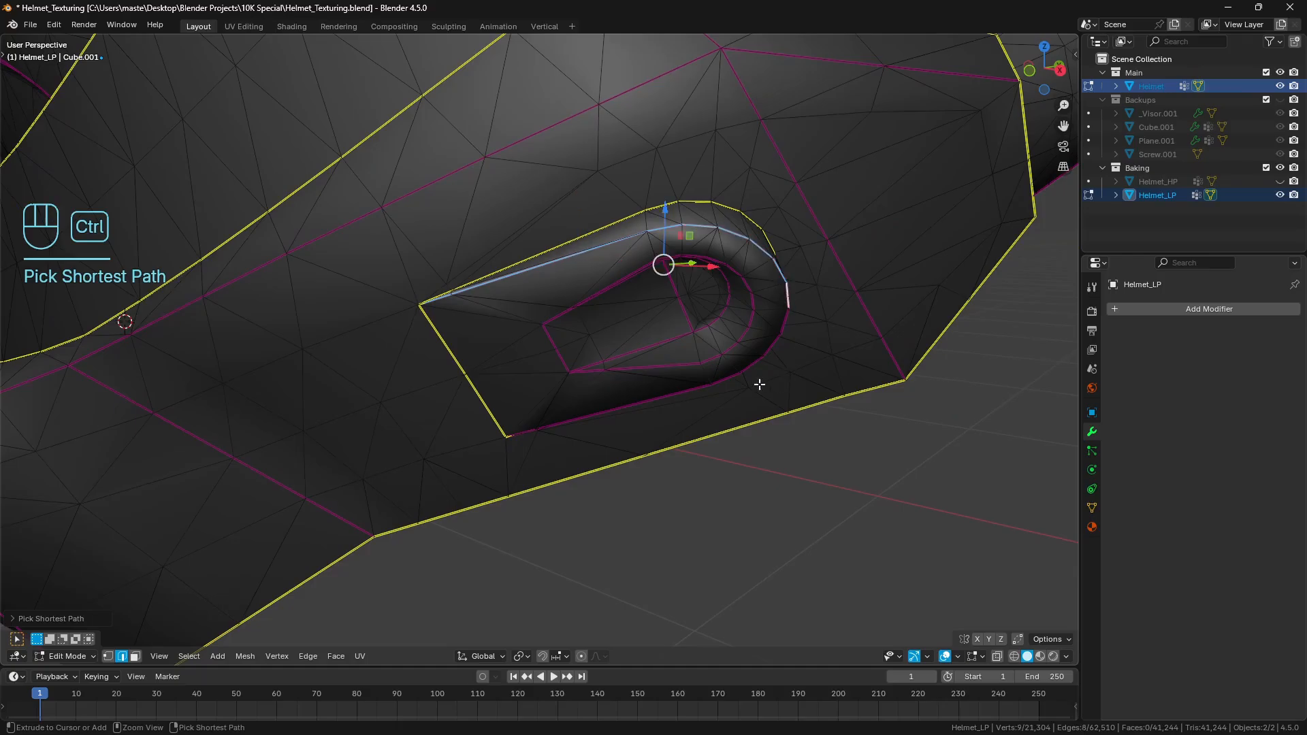
pyautogui.keyDown('ctrl'); pyautogui.click(725, 377); pyautogui.keyUp('ctrl')
pyautogui.keyDown('ctrl'); pyautogui.click(527, 426); pyautogui.keyUp('ctrl')
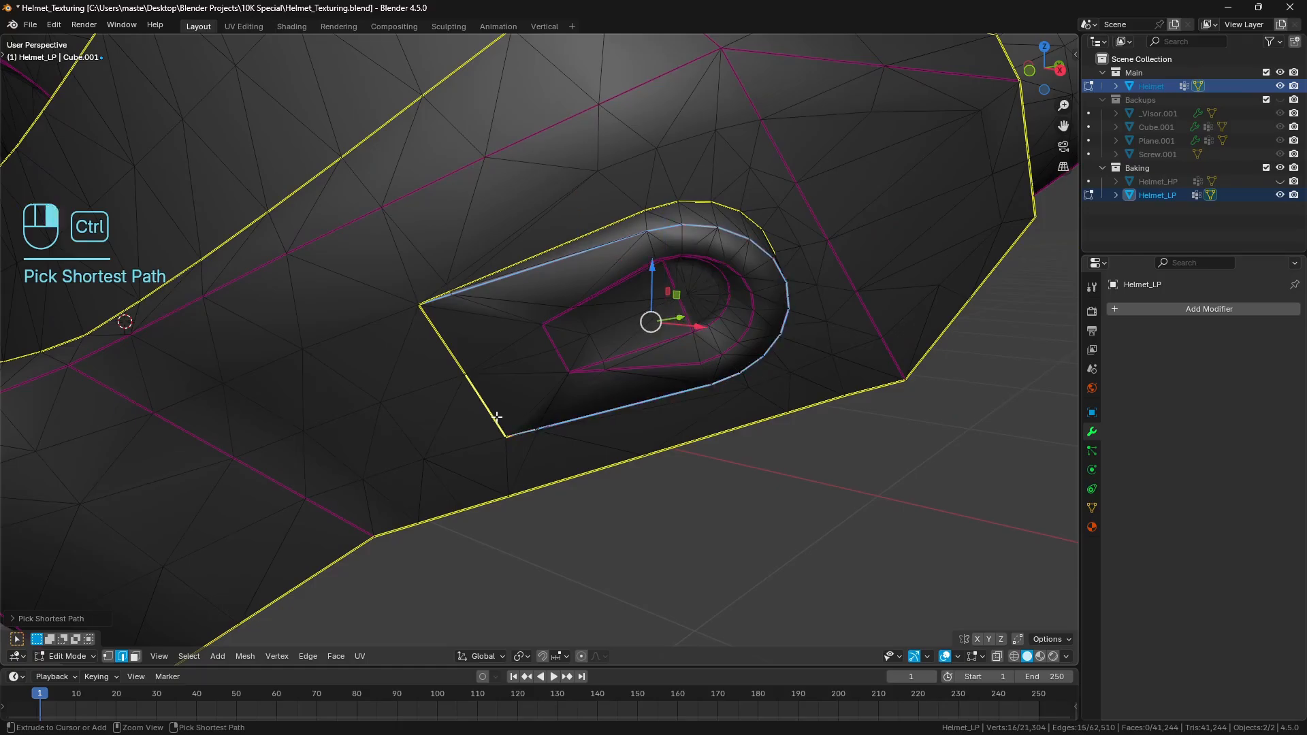
# Step: Add the matching rim edges of the chin recess on the opposite side of Helmet_LP to the selection
pyautogui.scroll(-5, 446, 332)
pyautogui.moveTo(446, 332); pyautogui.dragTo(741, 374, button='middle')
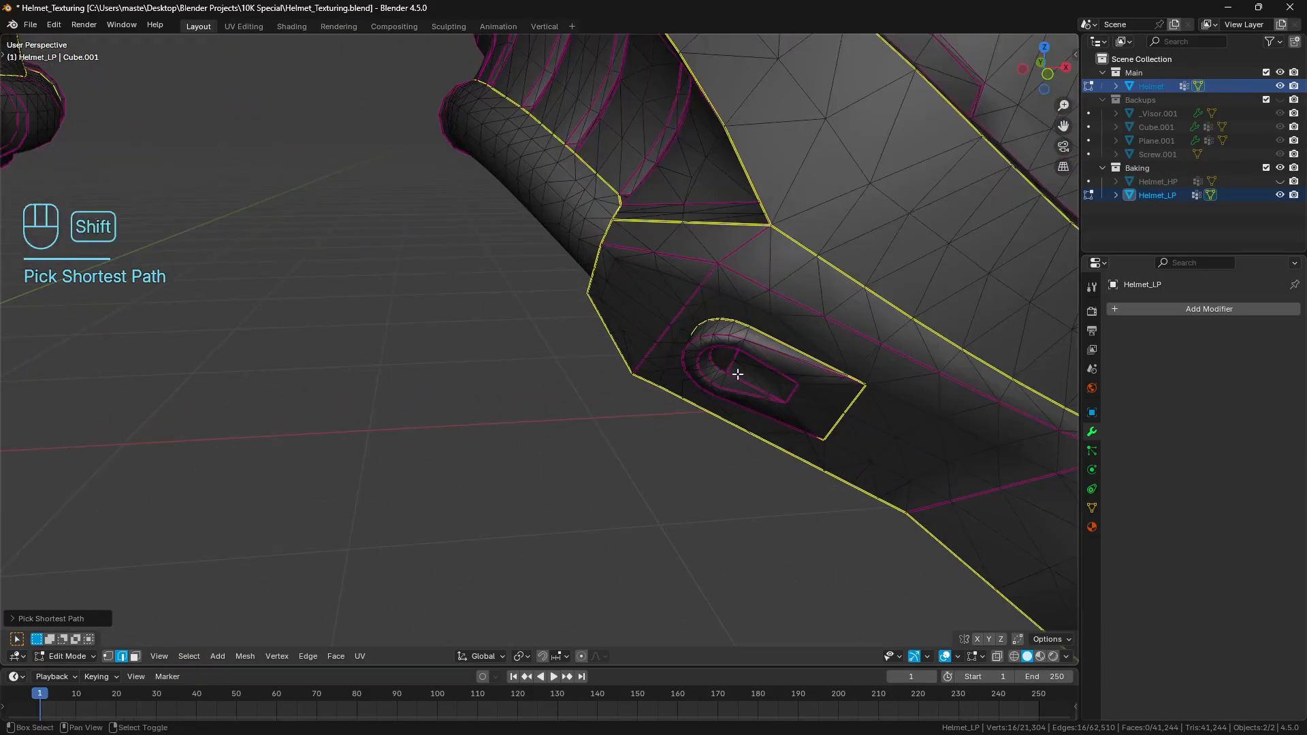
pyautogui.scroll(5, 738, 397)
pyautogui.keyDown('shift'); pyautogui.click(786, 333); pyautogui.keyUp('shift')
pyautogui.keyDown('ctrl'); pyautogui.click(701, 301); pyautogui.keyUp('ctrl')
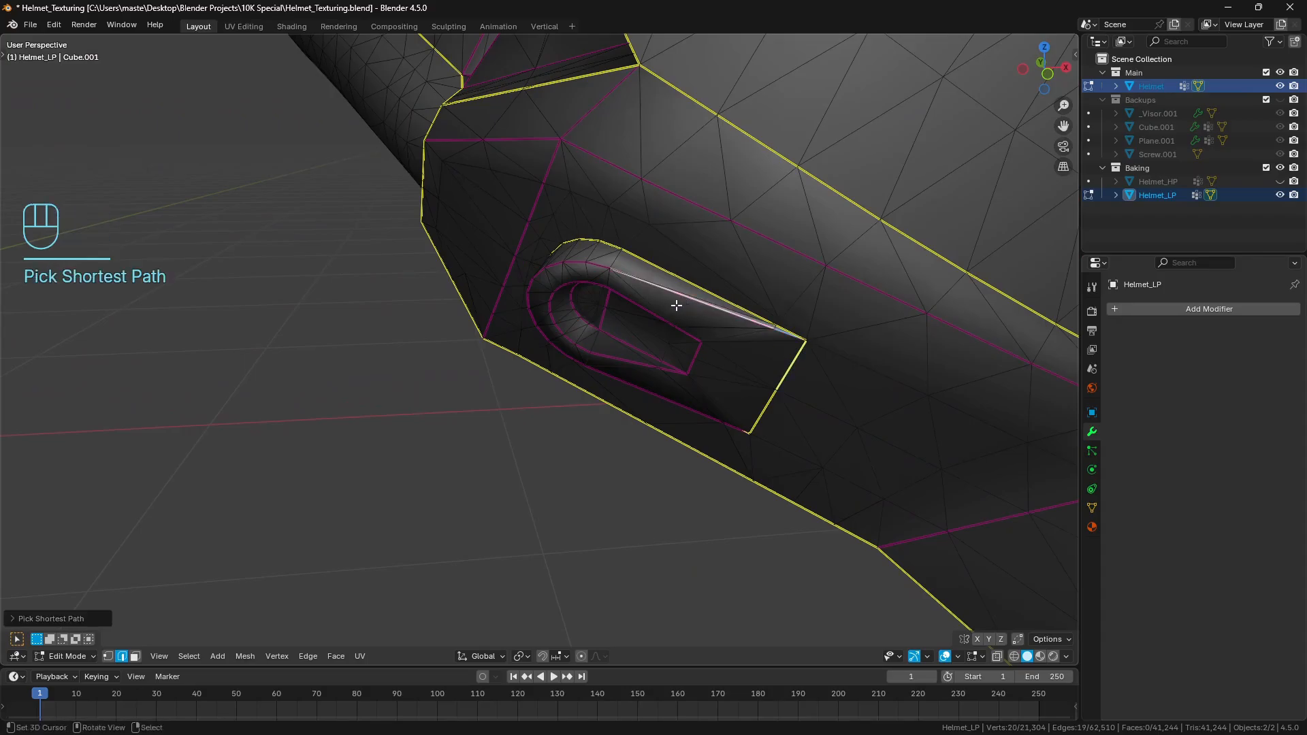
pyautogui.keyDown('ctrl'); pyautogui.click(716, 401); pyautogui.keyUp('ctrl')
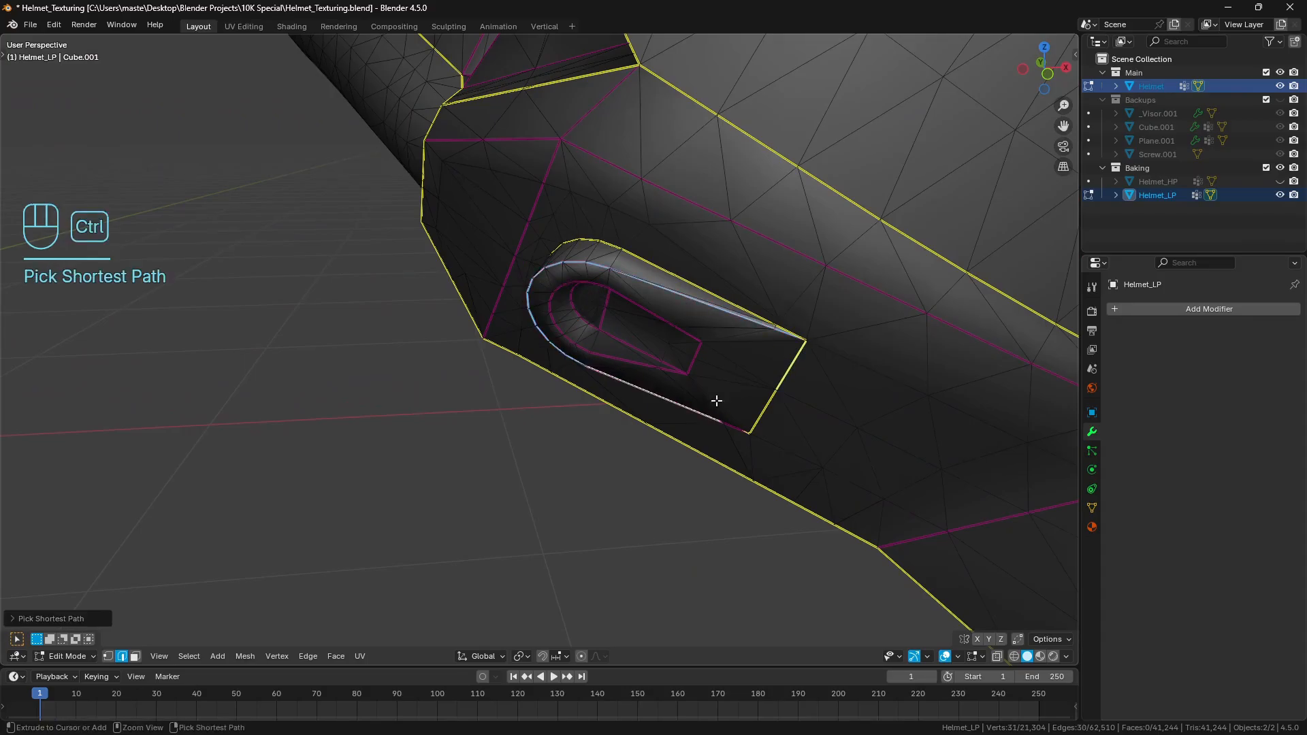
pyautogui.scroll(-3, 788, 382)
pyautogui.scroll(8, 708, 356)
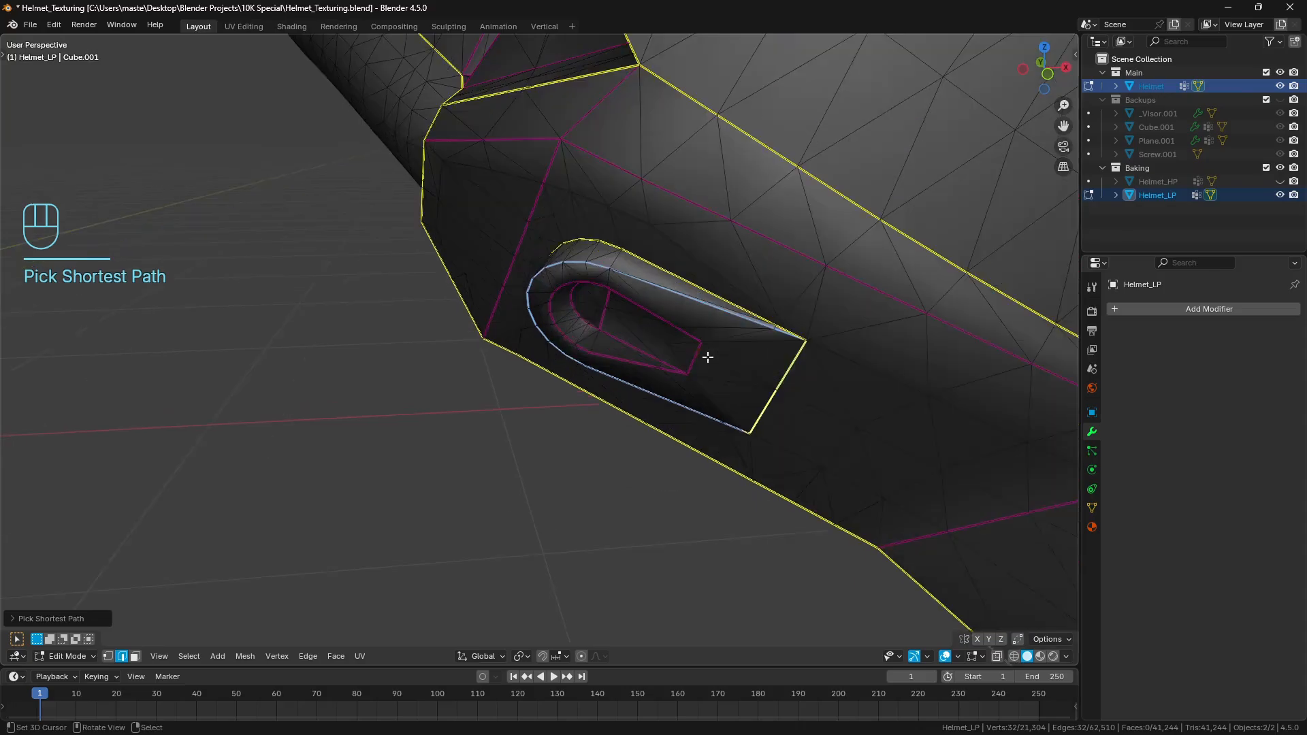
pyautogui.scroll(-5, 785, 380)
pyautogui.scroll(5, 712, 452)
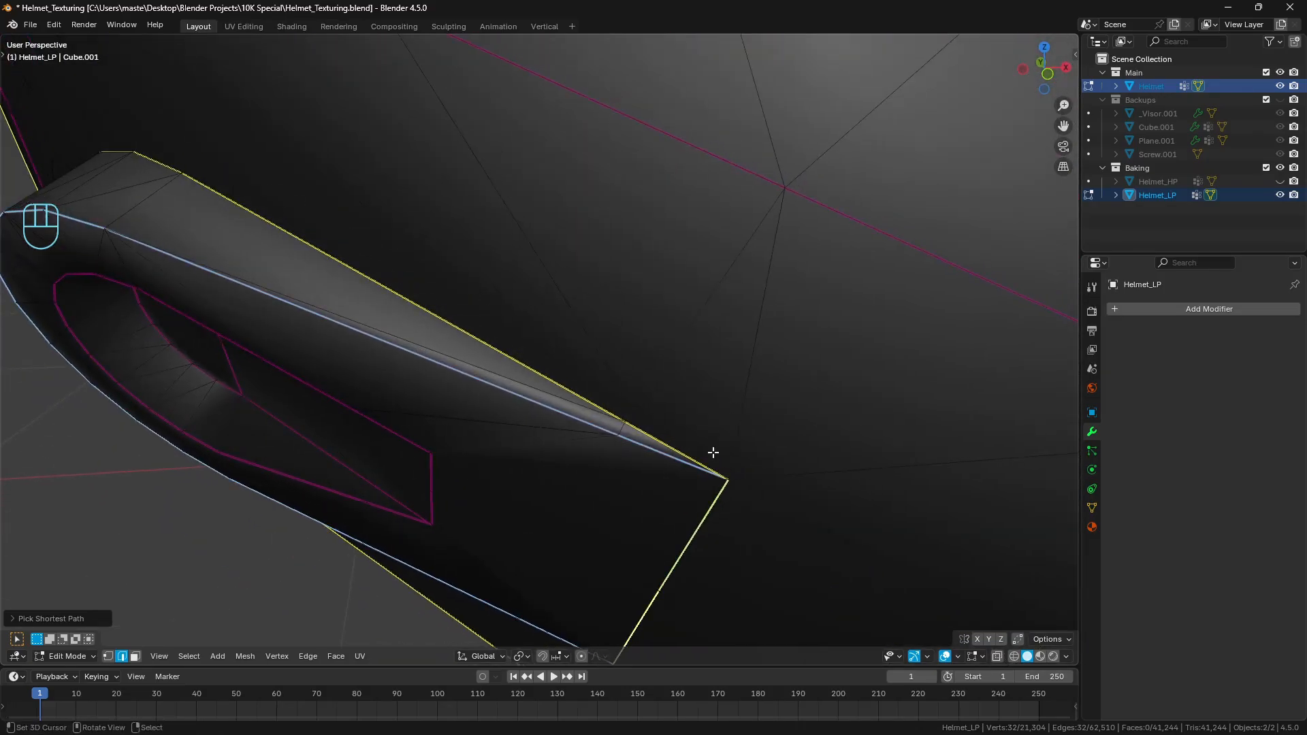
pyautogui.press('d')
pyautogui.moveTo(625, 422)
pyautogui.mouseDown()
pyautogui.moveTo(627, 373)
pyautogui.moveTo(596, 419)
pyautogui.moveTo(601, 441)
pyautogui.moveTo(619, 438)
pyautogui.mouseUp()
pyautogui.press('d')
pyautogui.moveTo(637, 412)
pyautogui.mouseDown(button='right')
pyautogui.moveTo(599, 385)
pyautogui.moveTo(406, 324)
pyautogui.mouseUp(button='right')
pyautogui.moveTo(433, 305); pyautogui.dragTo(412, 253)
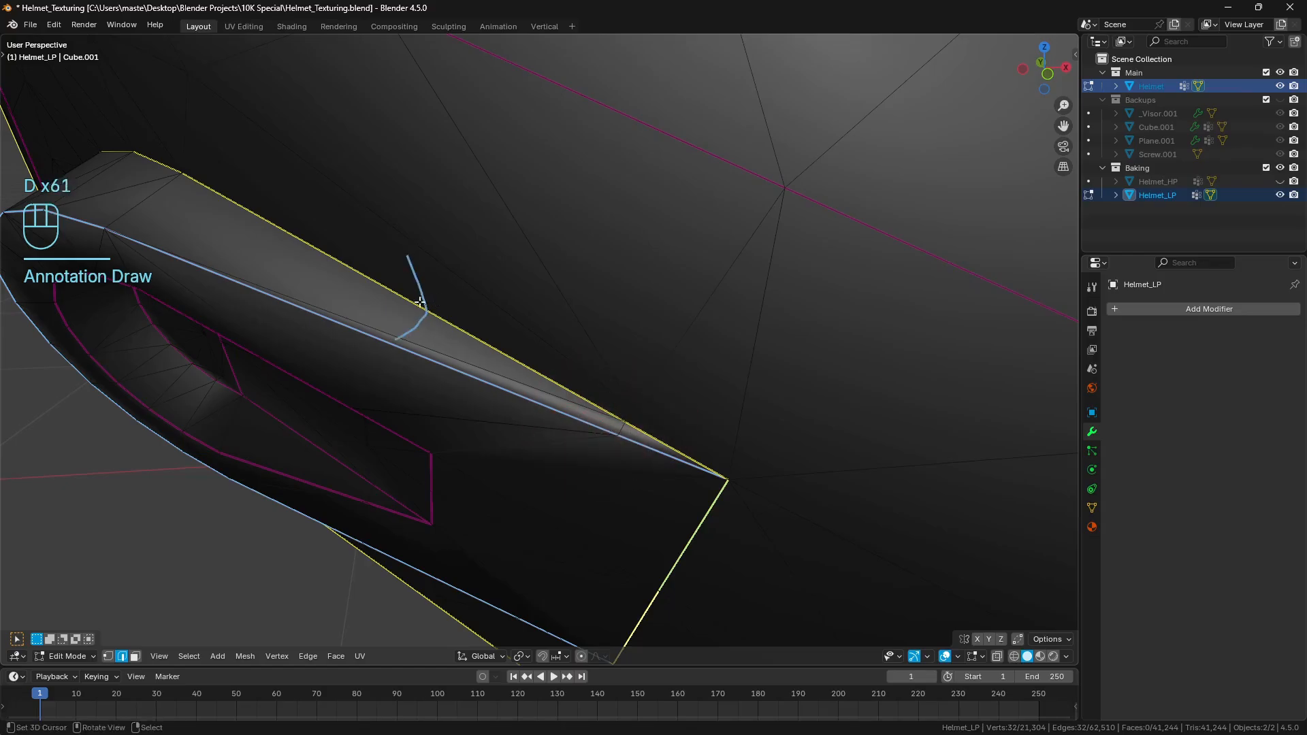
pyautogui.moveTo(412, 253); pyautogui.dragTo(408, 256, button='right')
# Step: Add the rim edges and straight end edge of the chin recess on one side of the original Helmet to the selection
pyautogui.scroll(-8, 478, 361)
pyautogui.keyDown('shift'); pyautogui.moveTo(478, 361); pyautogui.dragTo(612, 344, button='middle'); pyautogui.keyUp('shift')
pyautogui.scroll(6, 420, 356)
pyautogui.keyDown('shift'); pyautogui.moveTo(420, 356); pyautogui.dragTo(481, 370, button='middle'); pyautogui.keyUp('shift')
pyautogui.keyDown('shift'); pyautogui.click(370, 345); pyautogui.keyUp('shift')
pyautogui.moveTo(370, 344); pyautogui.dragTo(469, 316, button='middle')
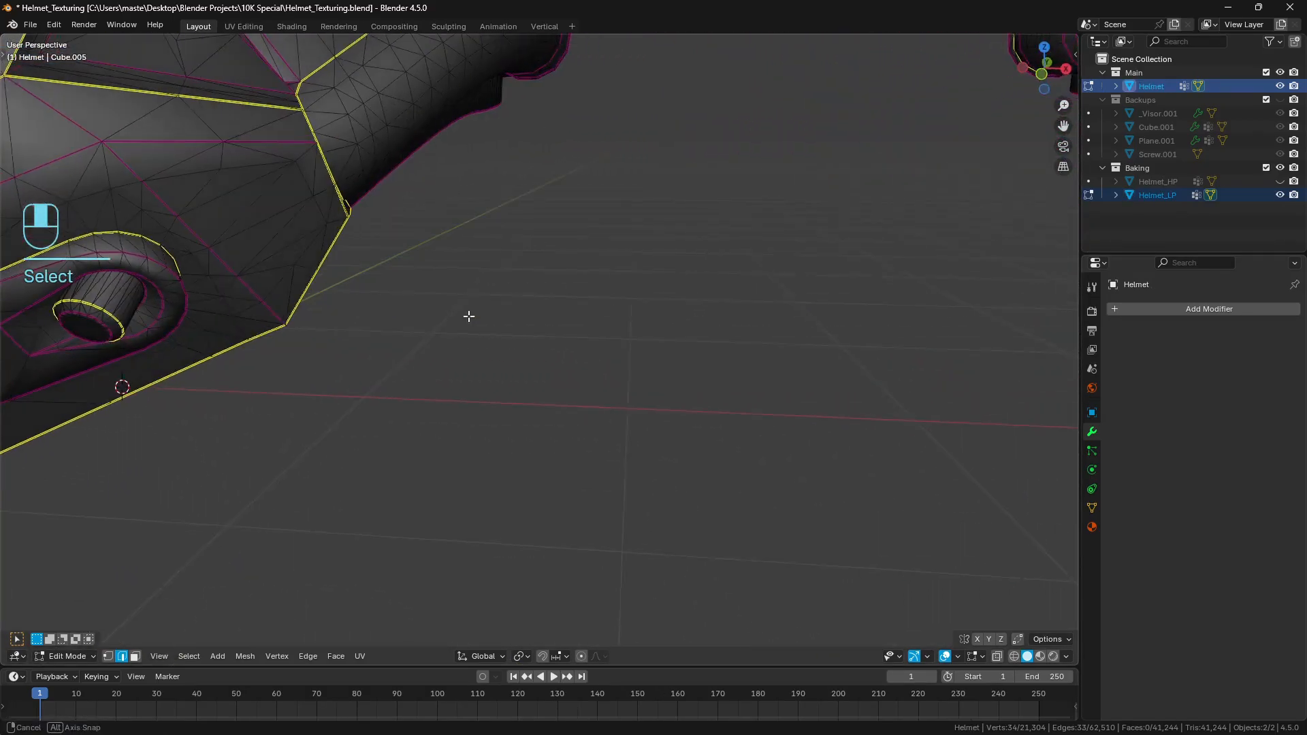
pyautogui.keyDown('ctrl'); pyautogui.rightClick(174, 279); pyautogui.keyUp('ctrl')
pyautogui.keyDown('shift'); pyautogui.moveTo(175, 279); pyautogui.dragTo(434, 279, button='middle'); pyautogui.keyUp('shift')
pyautogui.keyDown('ctrl'); pyautogui.rightClick(321, 373); pyautogui.keyUp('ctrl')
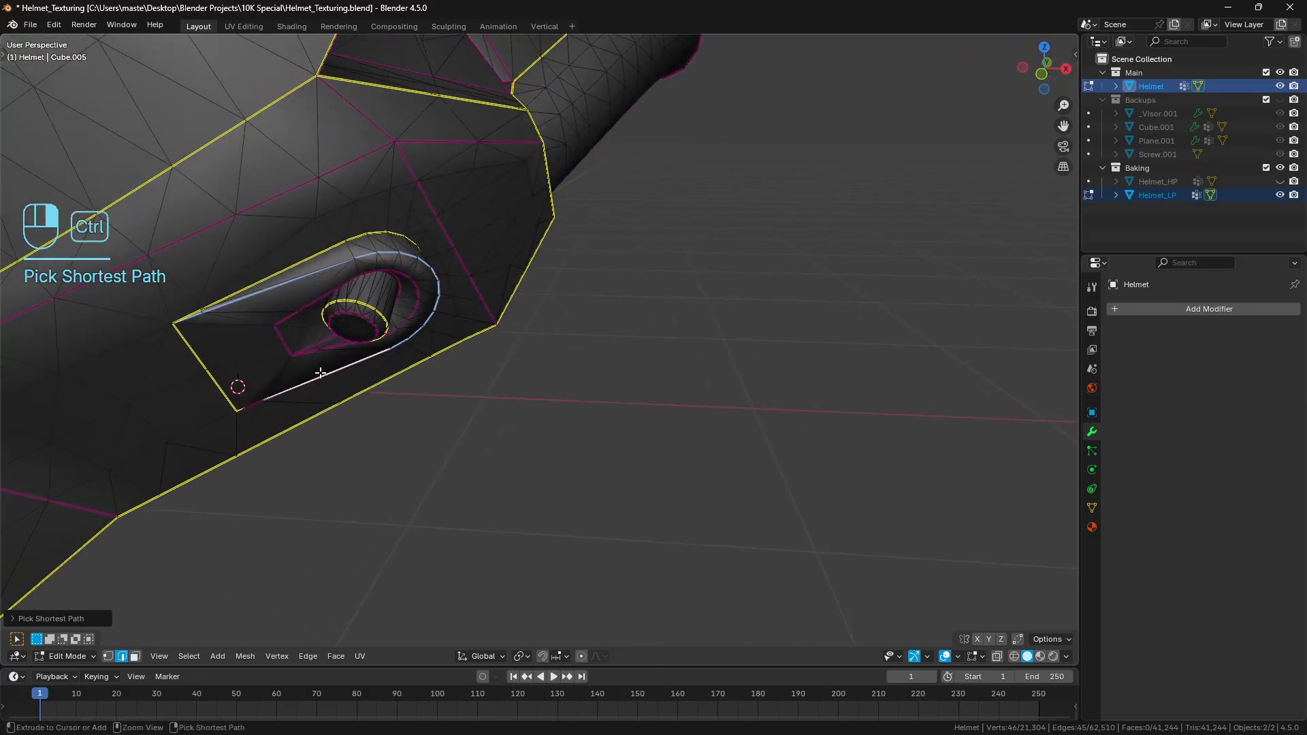
pyautogui.hotkey('ctrl', 'z')
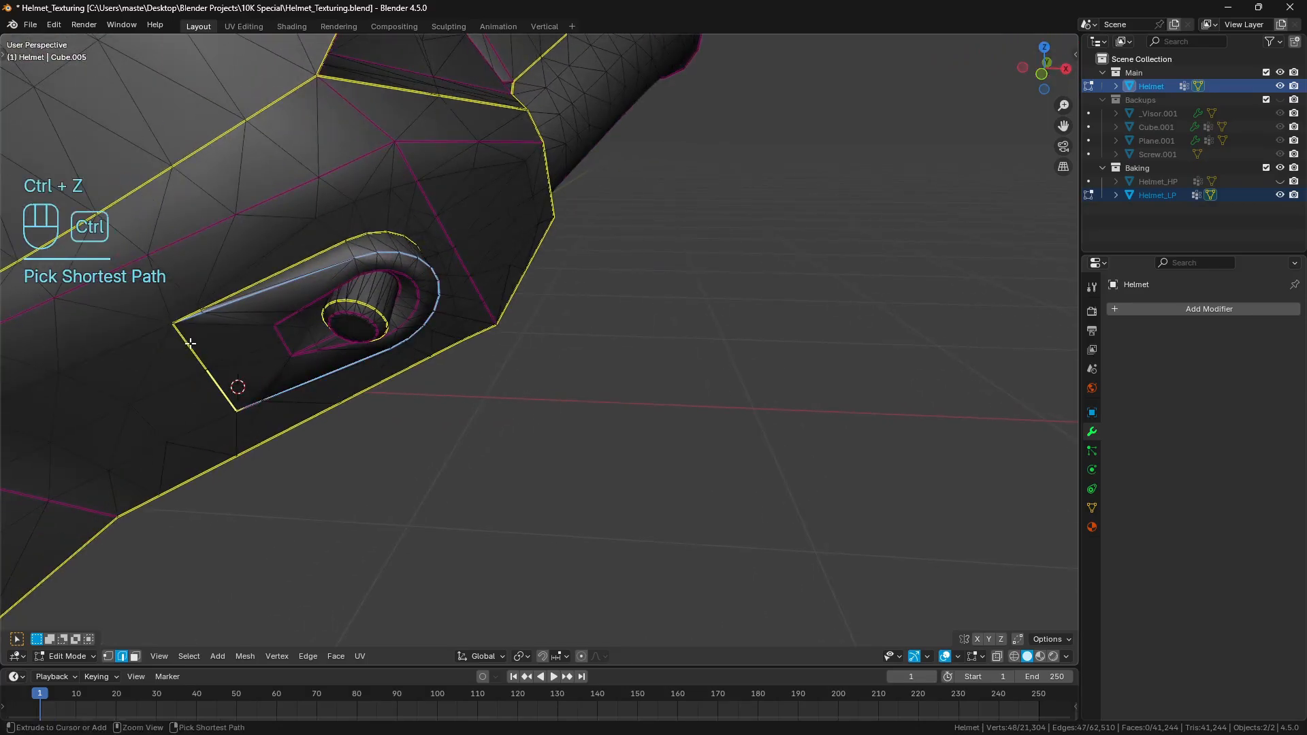
pyautogui.keyDown('ctrl'); pyautogui.rightClick(190, 341); pyautogui.keyUp('ctrl')
# Step: Add the matching rim and end edges of the opposite chin recess on the original Helmet to the selection
pyautogui.scroll(-5, 218, 345)
pyautogui.keyDown('shift'); pyautogui.moveTo(219, 345); pyautogui.dragTo(381, 345, button='middle'); pyautogui.keyUp('shift')
pyautogui.moveTo(381, 346); pyautogui.dragTo(449, 348, button='middle')
pyautogui.scroll(6, 479, 352)
pyautogui.keyDown('shift'); pyautogui.rightClick(525, 329); pyautogui.keyUp('shift')
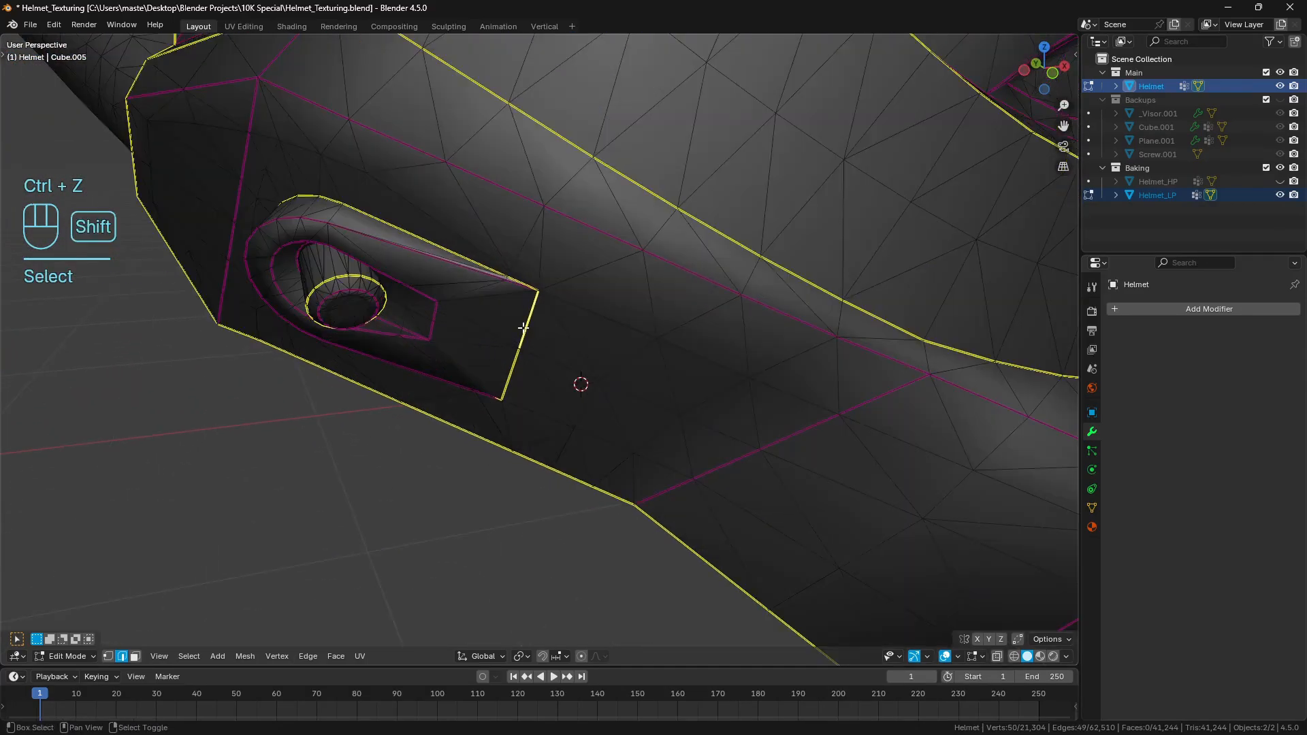
pyautogui.keyDown('ctrl'); pyautogui.rightClick(405, 248); pyautogui.keyUp('ctrl')
pyautogui.moveTo(434, 260); pyautogui.dragTo(453, 262, button='middle')
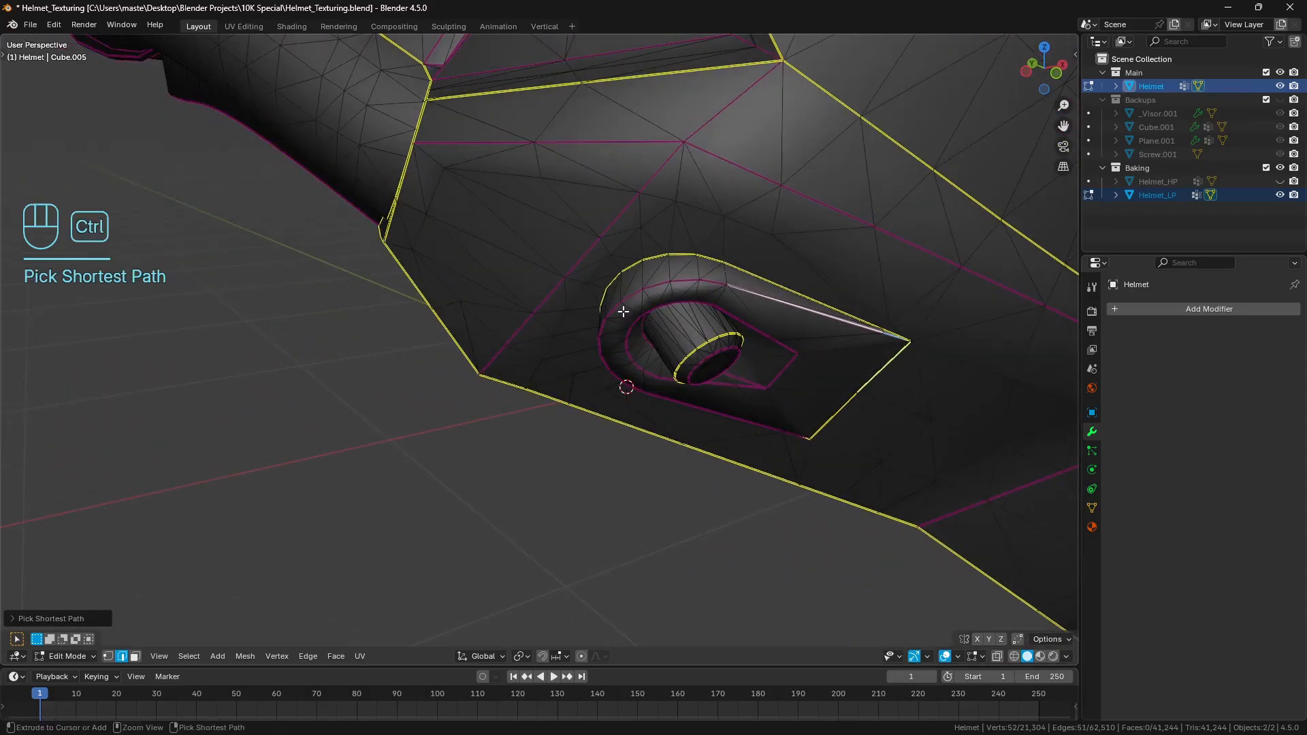
pyautogui.keyDown('ctrl'); pyautogui.rightClick(627, 379); pyautogui.keyUp('ctrl')
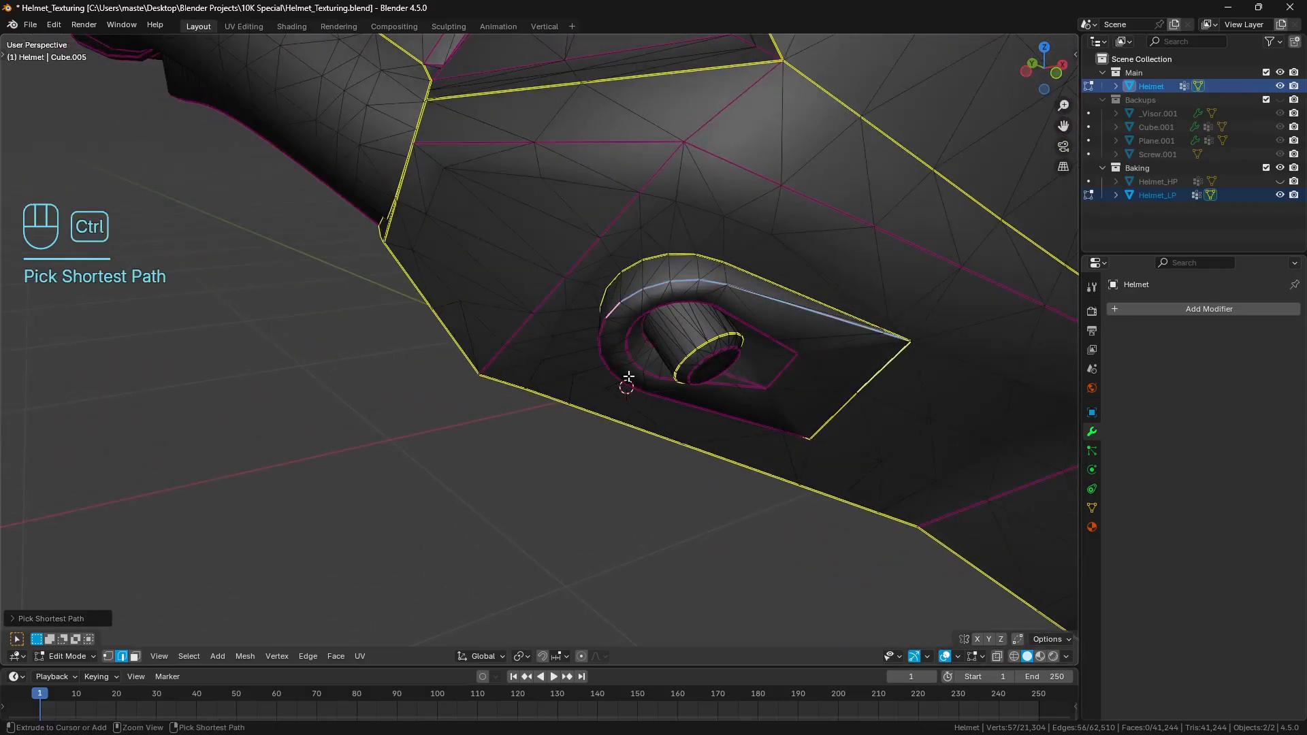
pyautogui.keyDown('ctrl'); pyautogui.rightClick(811, 427); pyautogui.keyUp('ctrl')
pyautogui.scroll(-8, 869, 402)
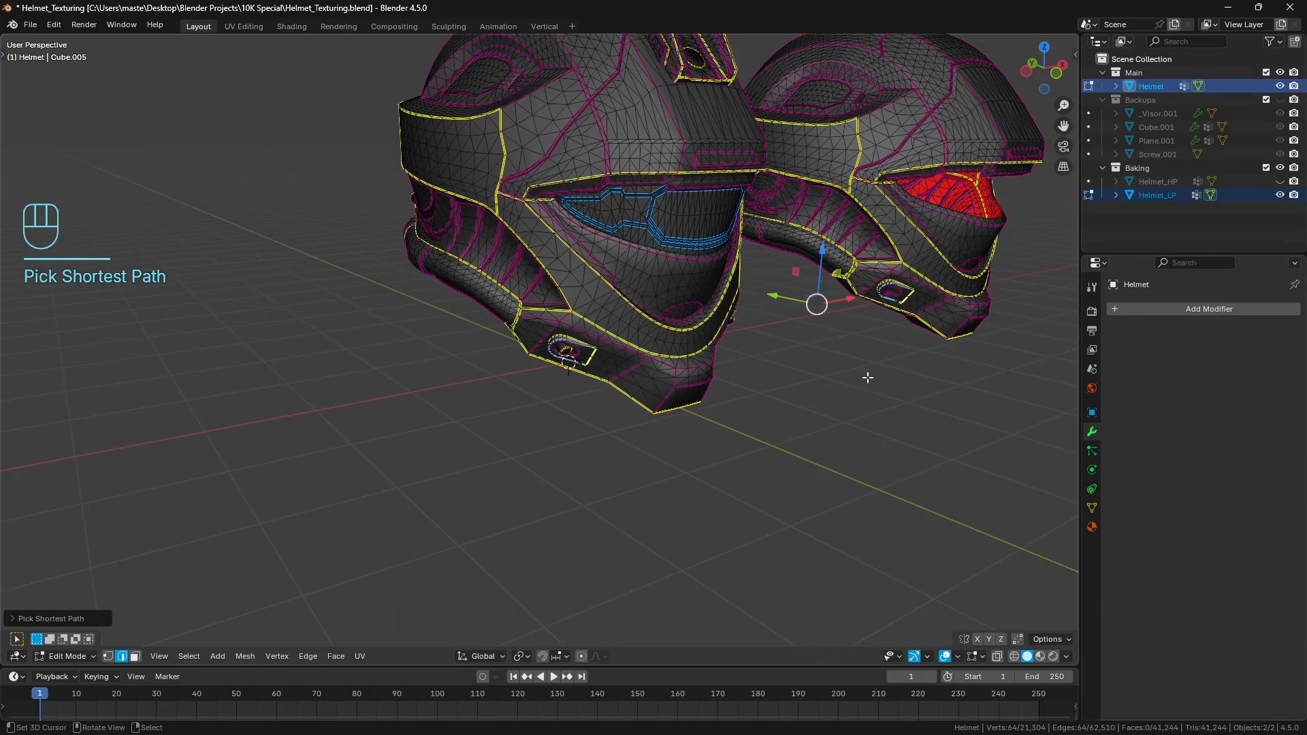
# Step: Bevel the selected chin recess edges on both meshes with 2 segments and an offset of about 0.004 m, and deselect everything
pyautogui.moveTo(868, 377); pyautogui.dragTo(816, 367, button='middle')
pyautogui.moveTo(817, 367)
pyautogui.keyDown('shift'); pyautogui.mouseDown(button='middle')
pyautogui.moveTo(860, 364)
pyautogui.moveTo(817, 370)
pyautogui.mouseUp(button='middle'); pyautogui.keyUp('shift')
pyautogui.scroll(4, 839, 355)
pyautogui.keyDown('shift'); pyautogui.moveTo(817, 369); pyautogui.dragTo(805, 368, button='middle'); pyautogui.keyUp('shift')
pyautogui.scroll(-2, 823, 369)
pyautogui.hotkey('ctrl', 'b')
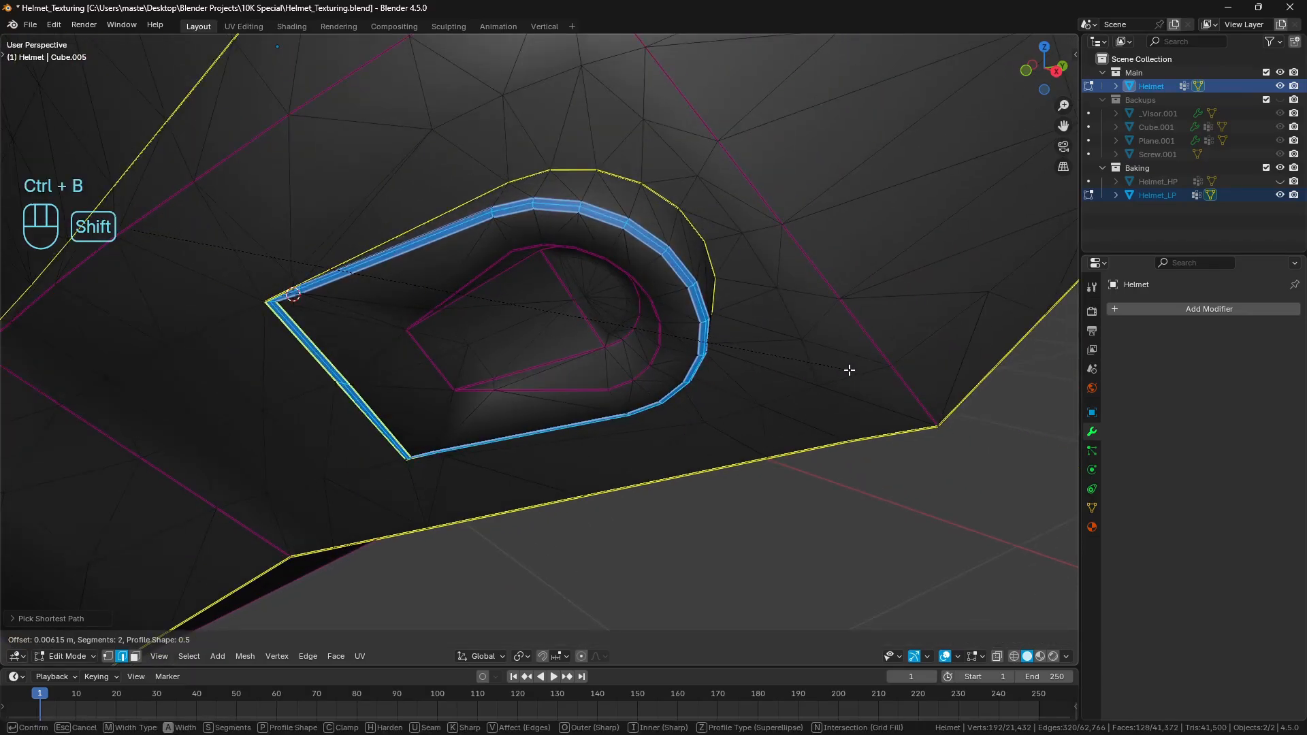
pyautogui.keyDown('shift'); pyautogui.scroll(1, 847, 369); pyautogui.keyUp('shift')
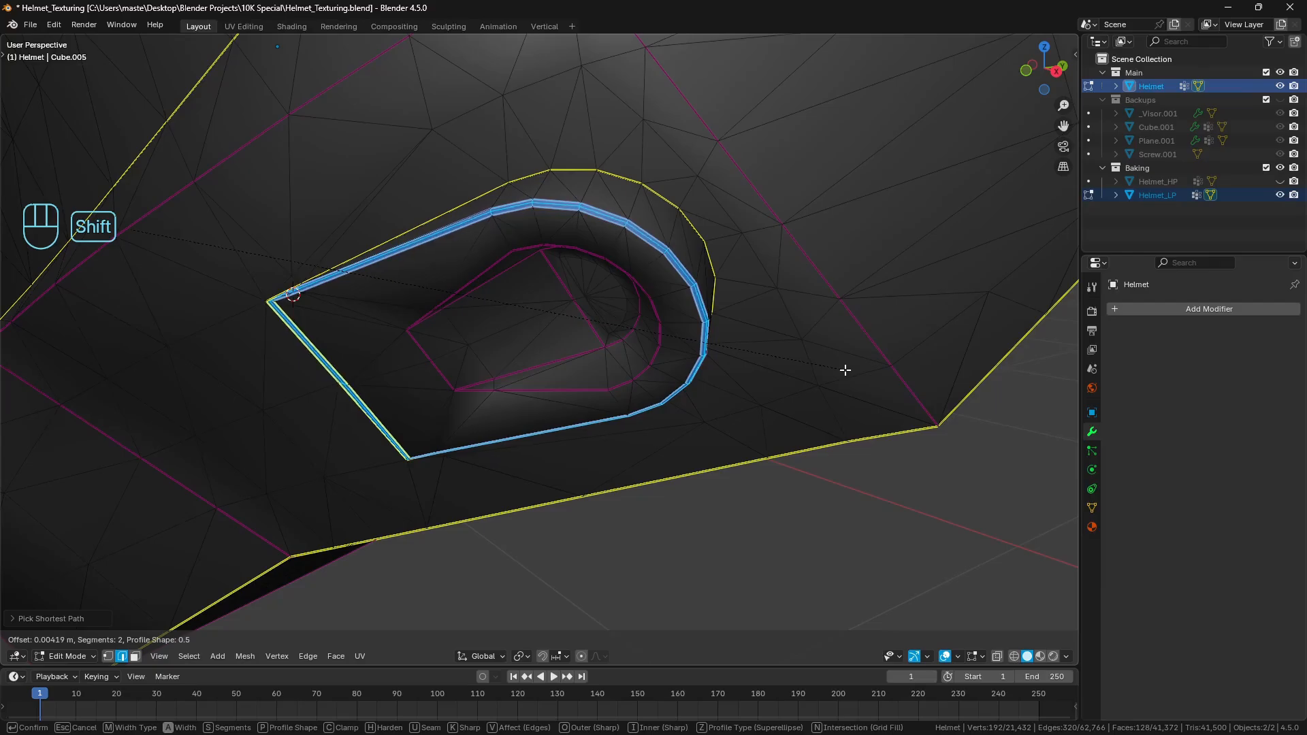
pyautogui.hotkey('shift', 'Return')
pyautogui.press('a')
pyautogui.press('a')
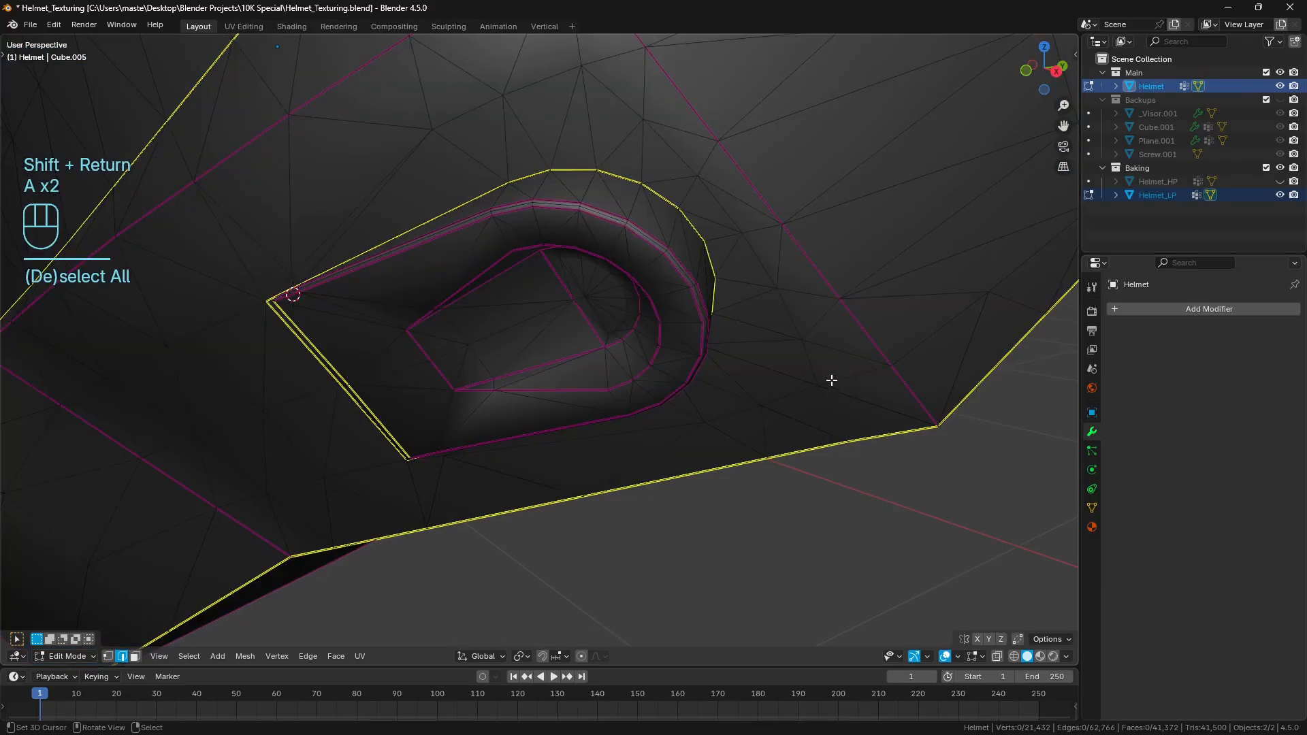
# Step: Leave Edit Mode, exclude the Main collection from the view layer, show Helmet_HP and select Helmet_LP
pyautogui.press('Tab')
pyautogui.press('a')
pyautogui.press('a')
pyautogui.scroll(-6, 521, 375)
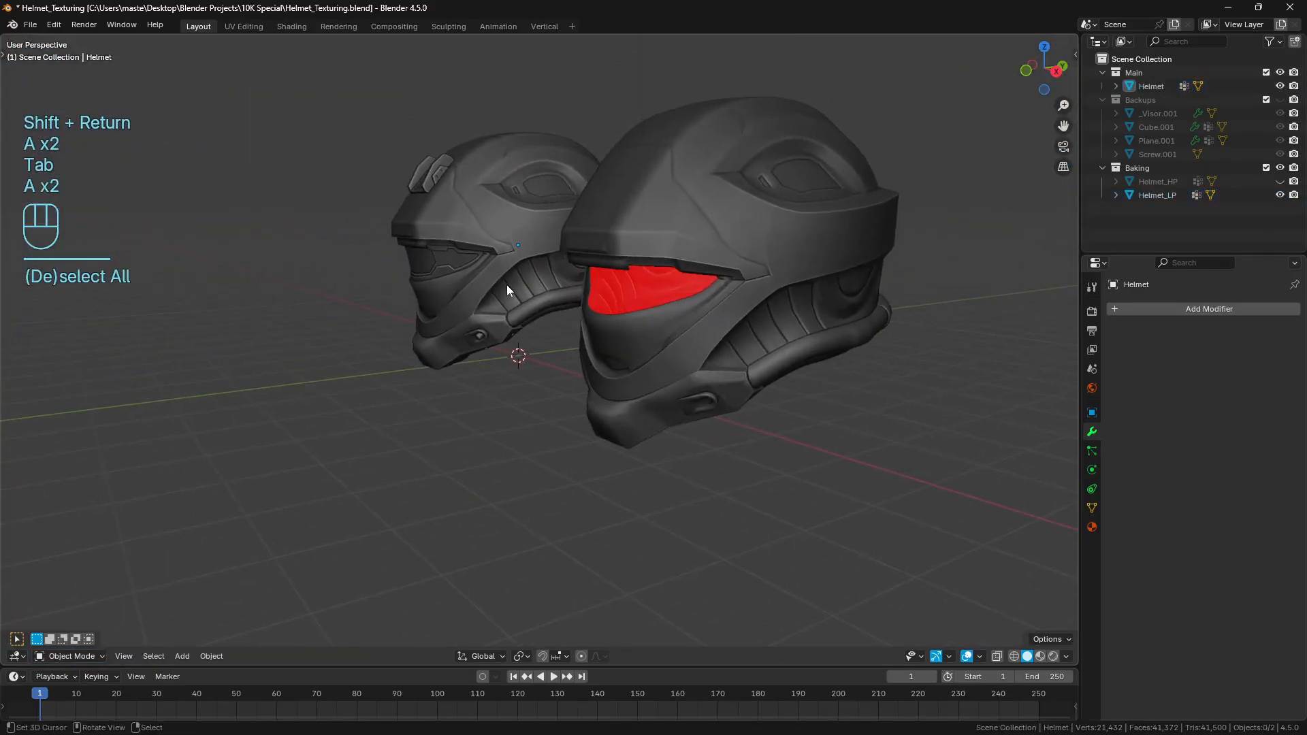
pyautogui.click(1280, 72)
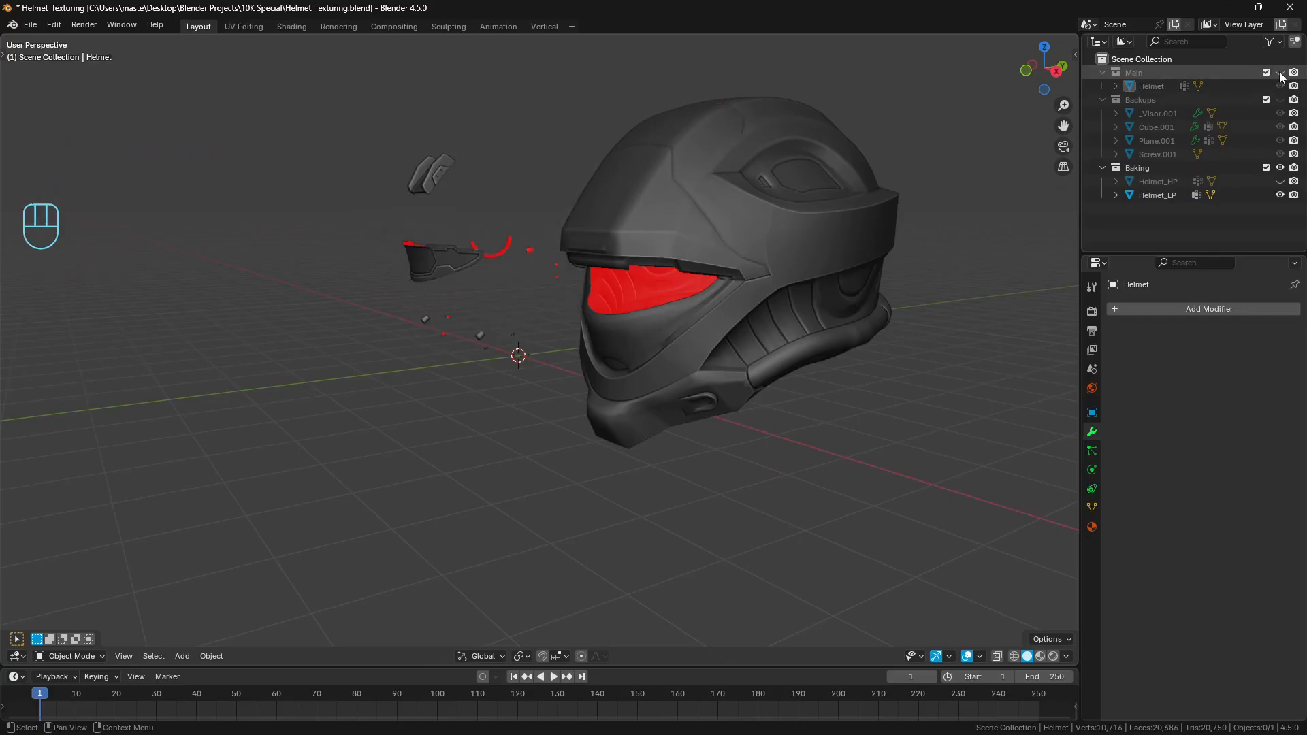
pyautogui.click(1266, 72)
pyautogui.click(1280, 167)
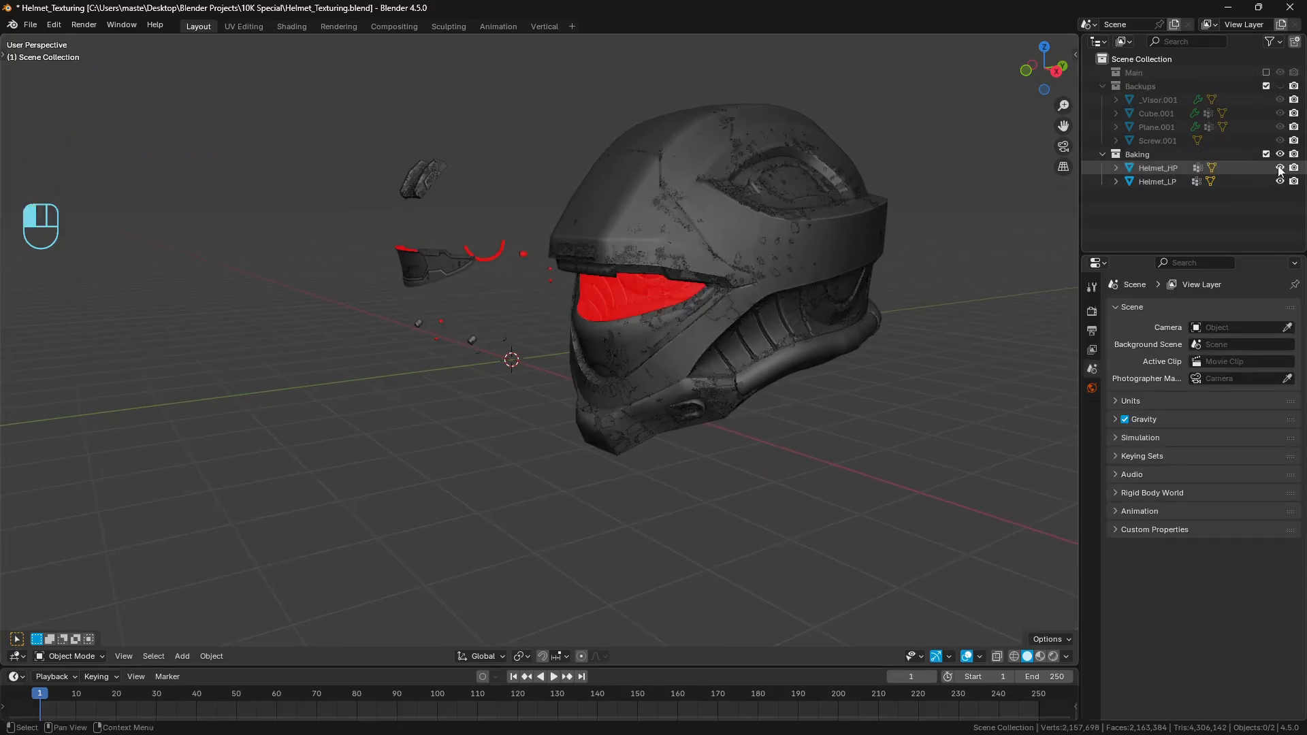
pyautogui.click(807, 210)
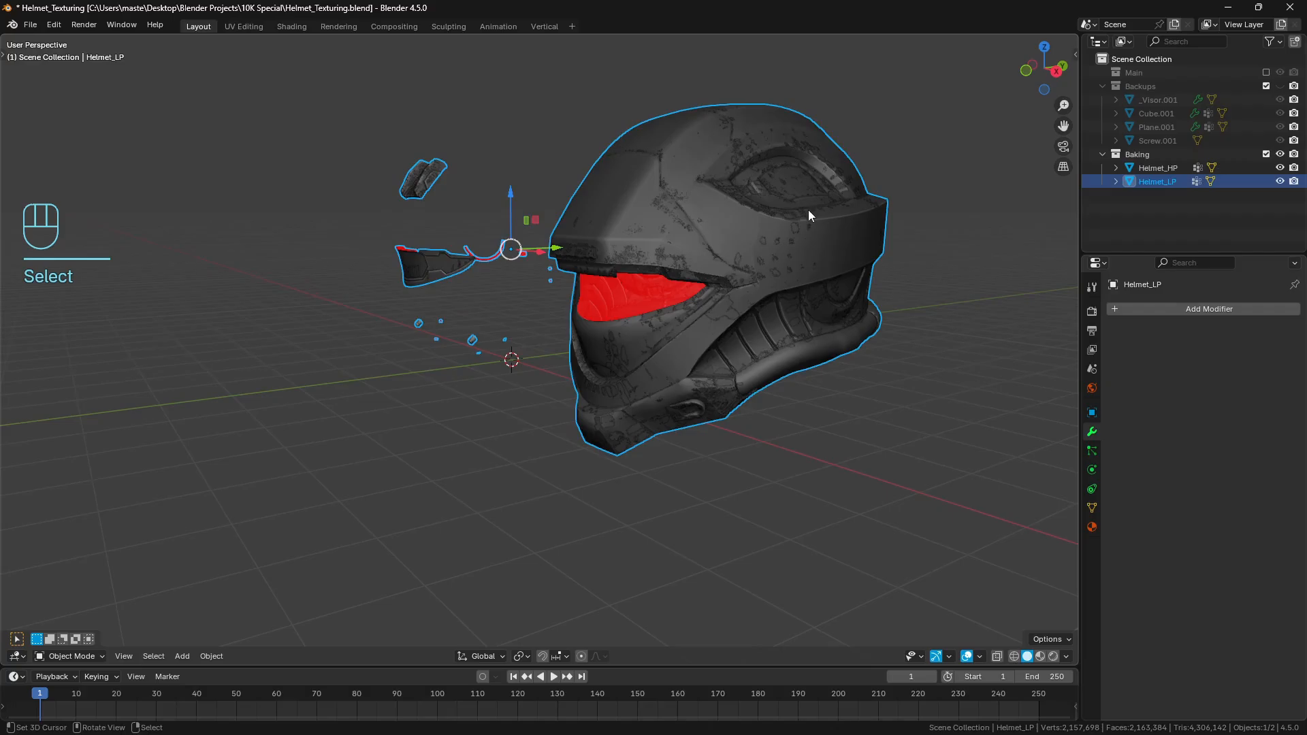
# Step: Switch to the Shading workspace and frame the chin recess area of the Normal image for comparison
pyautogui.click(292, 23)
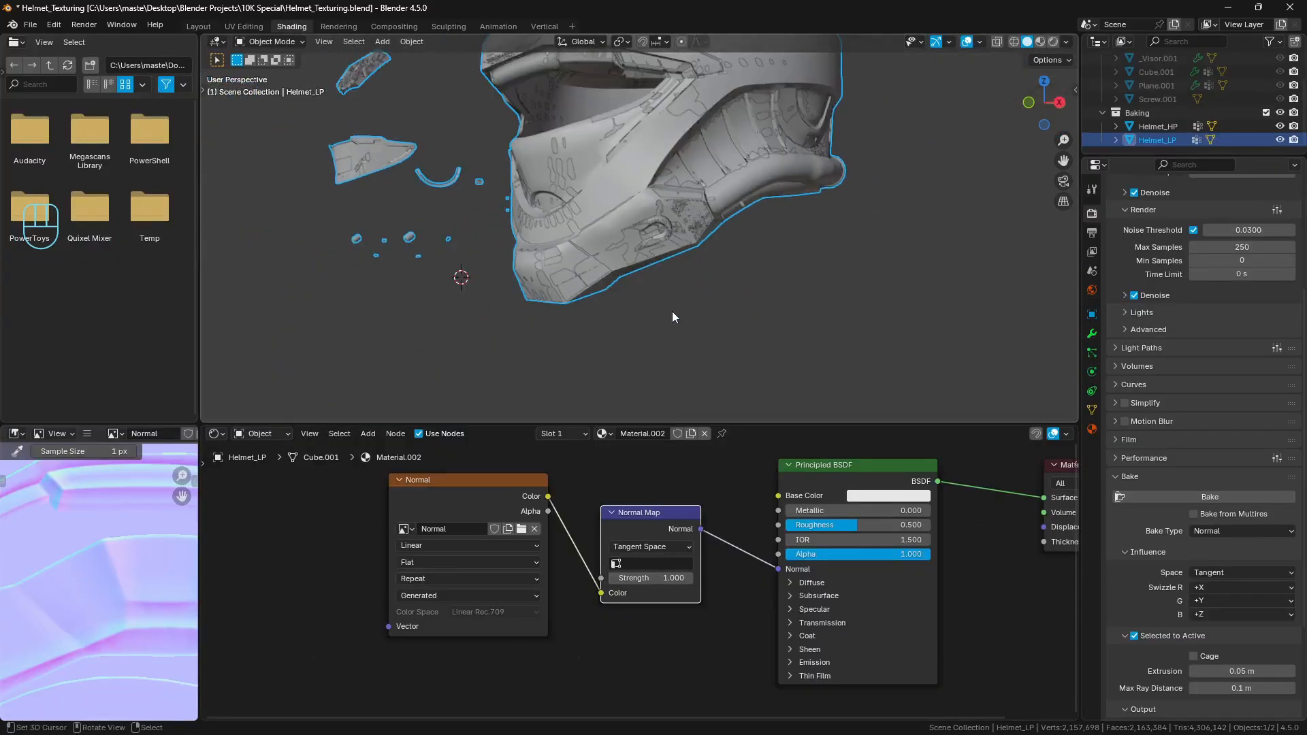
pyautogui.scroll(-6, 133, 586)
pyautogui.moveTo(120, 582); pyautogui.dragTo(111, 531, button='middle')
pyautogui.scroll(3, 80, 638)
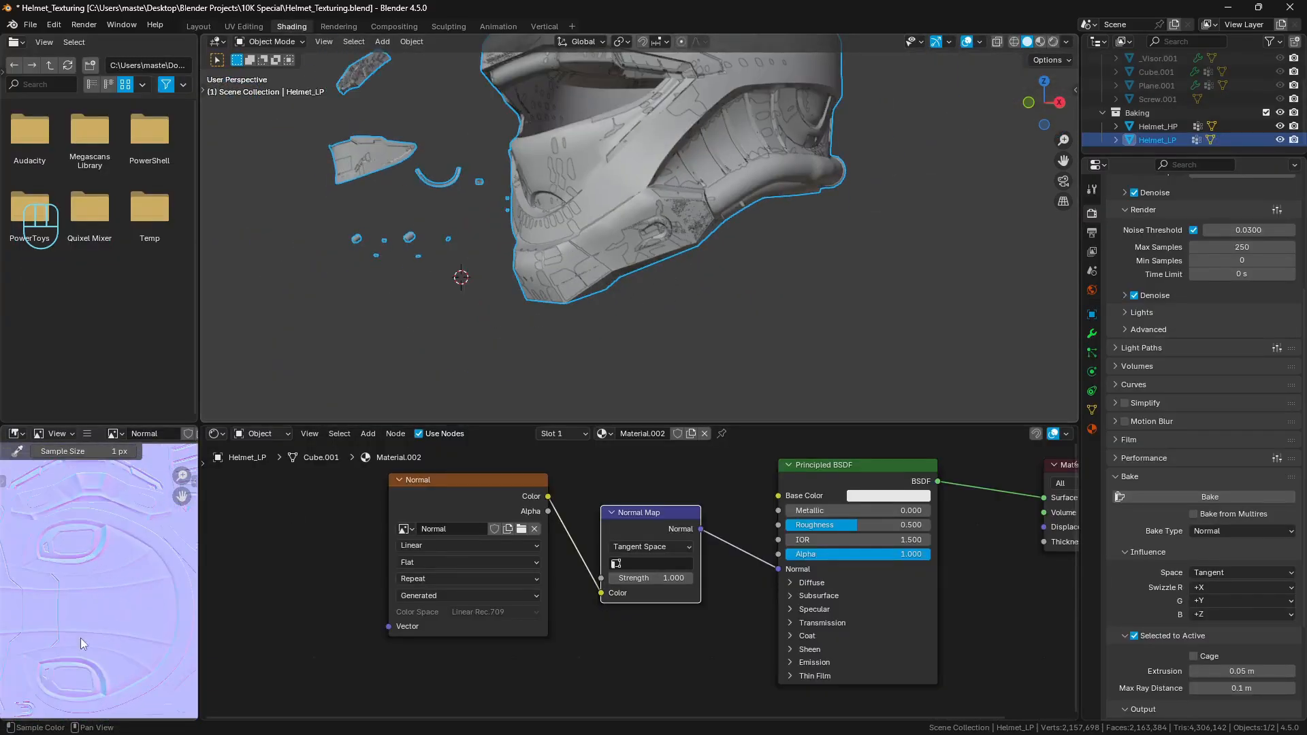
pyautogui.scroll(6, 91, 579)
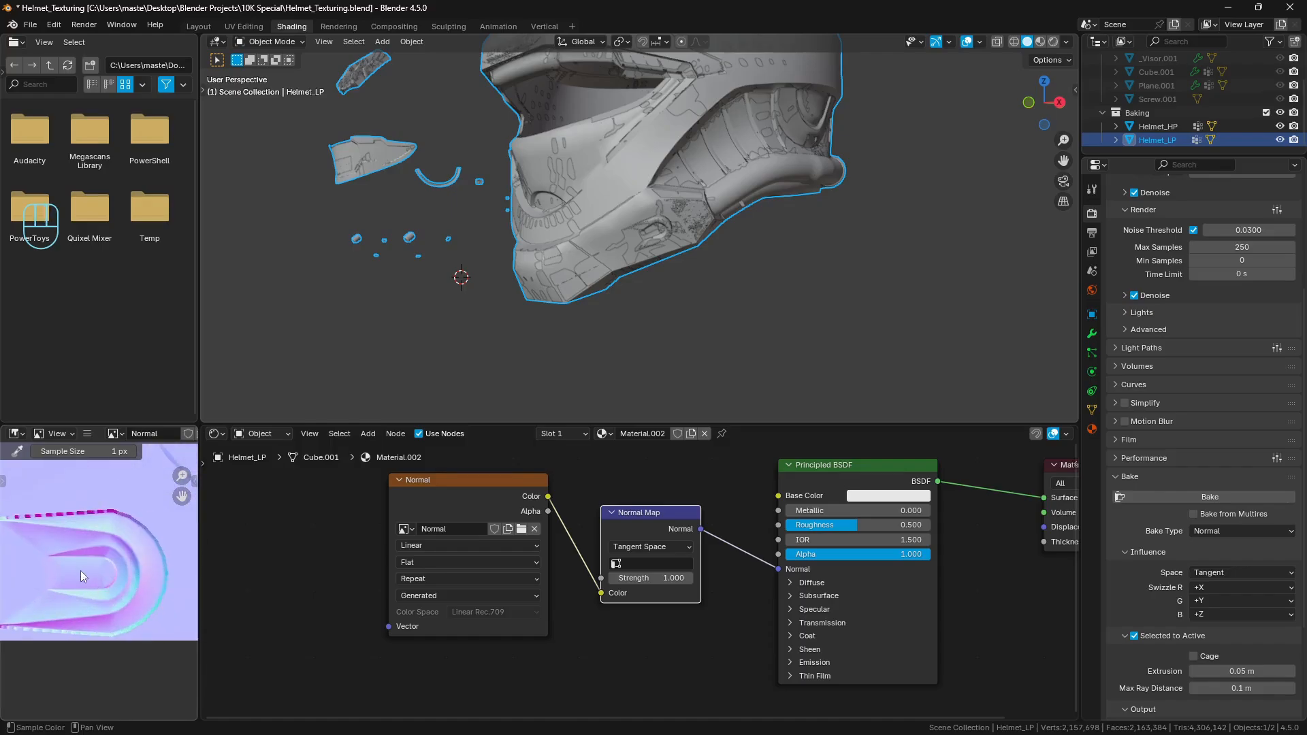
pyautogui.moveTo(81, 570); pyautogui.dragTo(90, 572, button='middle')
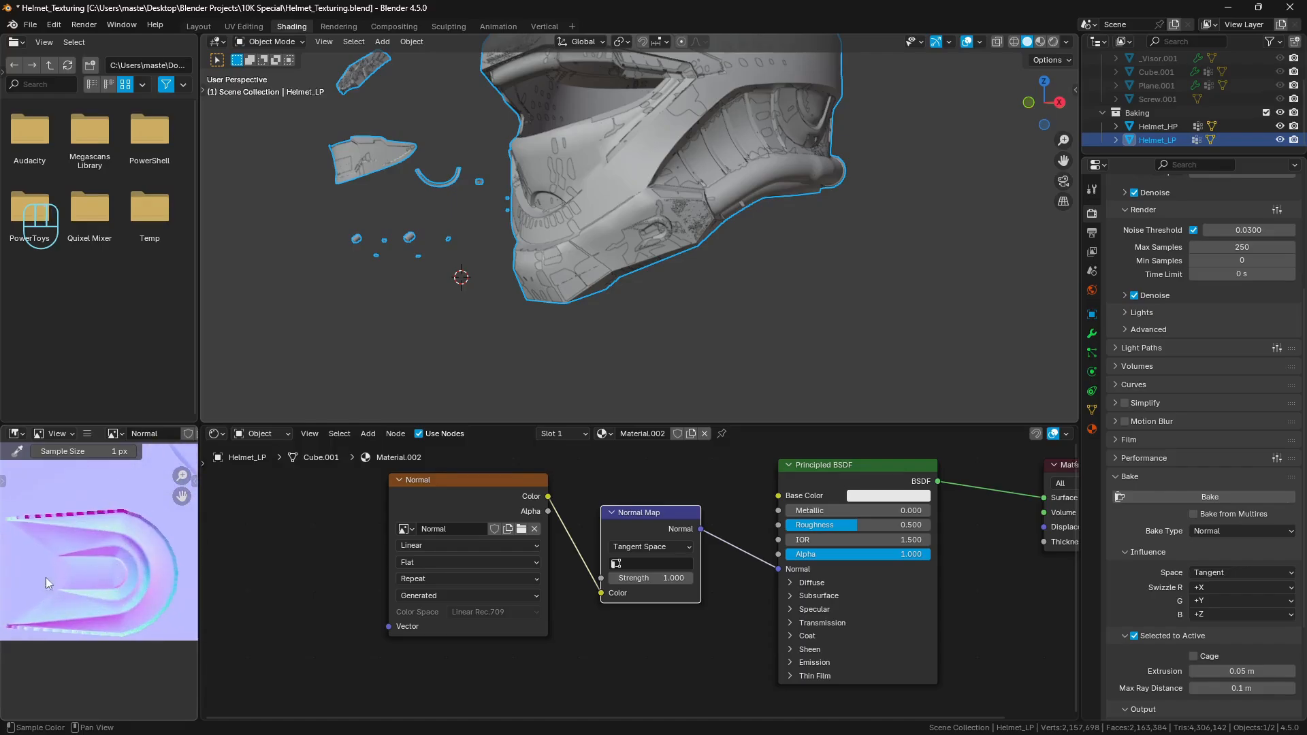
# Step: Select Helmet_HP with Helmet_LP active, make the Normal image node the bake target and bake the normal map
pyautogui.keyDown('shift'); pyautogui.click(729, 185); pyautogui.keyUp('shift')
pyautogui.keyDown('shift'); pyautogui.click(729, 185); pyautogui.keyUp('shift')
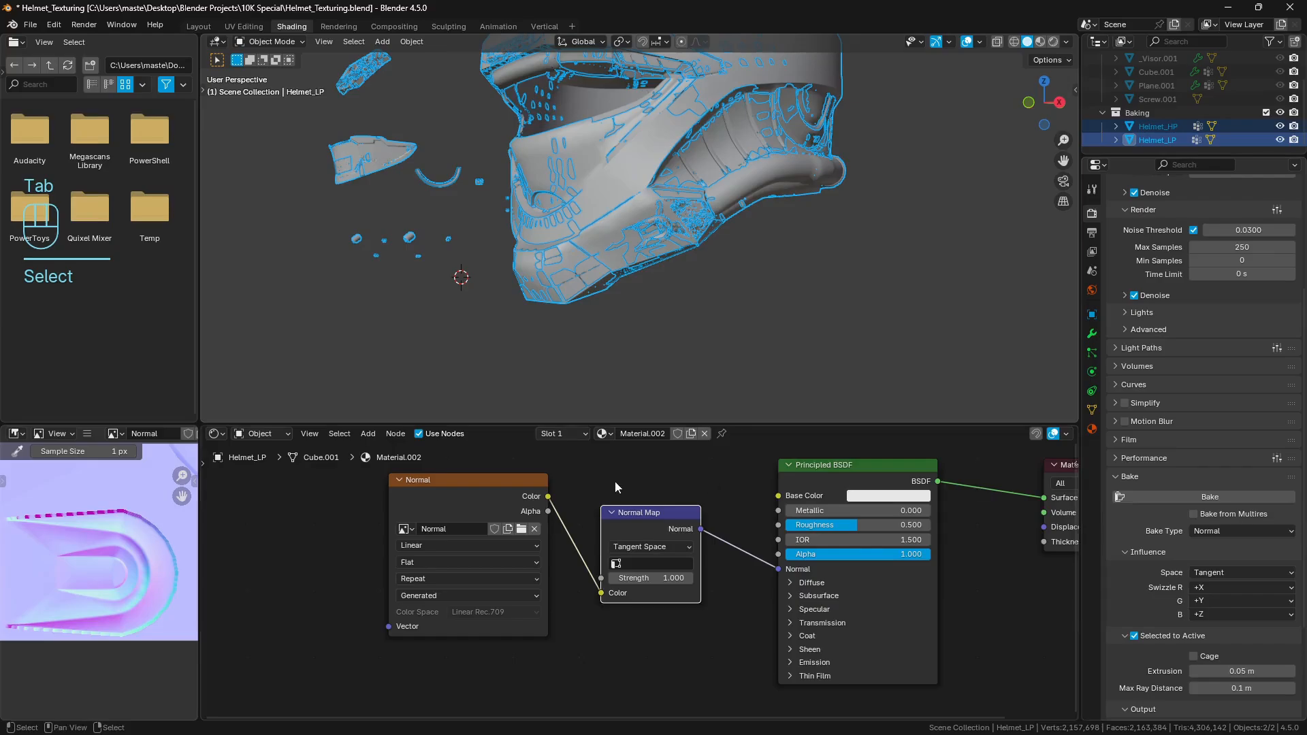
pyautogui.click(444, 491)
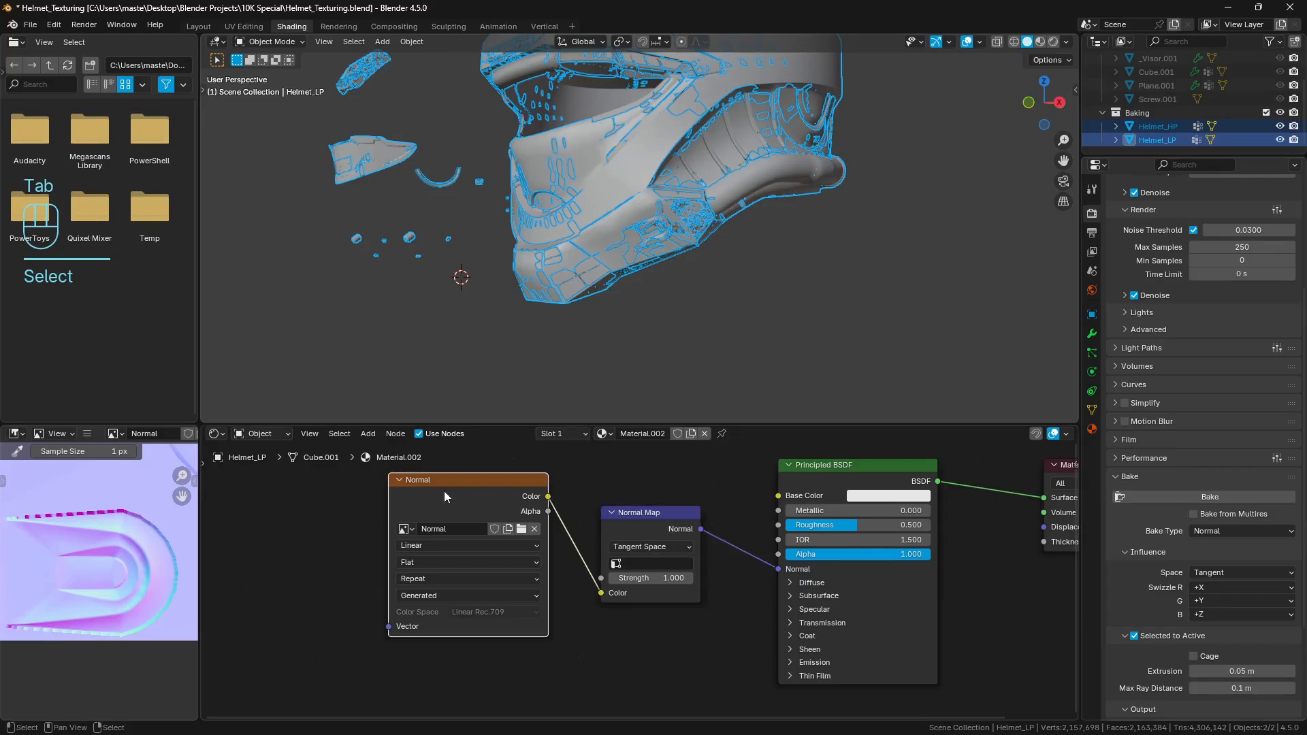
pyautogui.click(1196, 500)
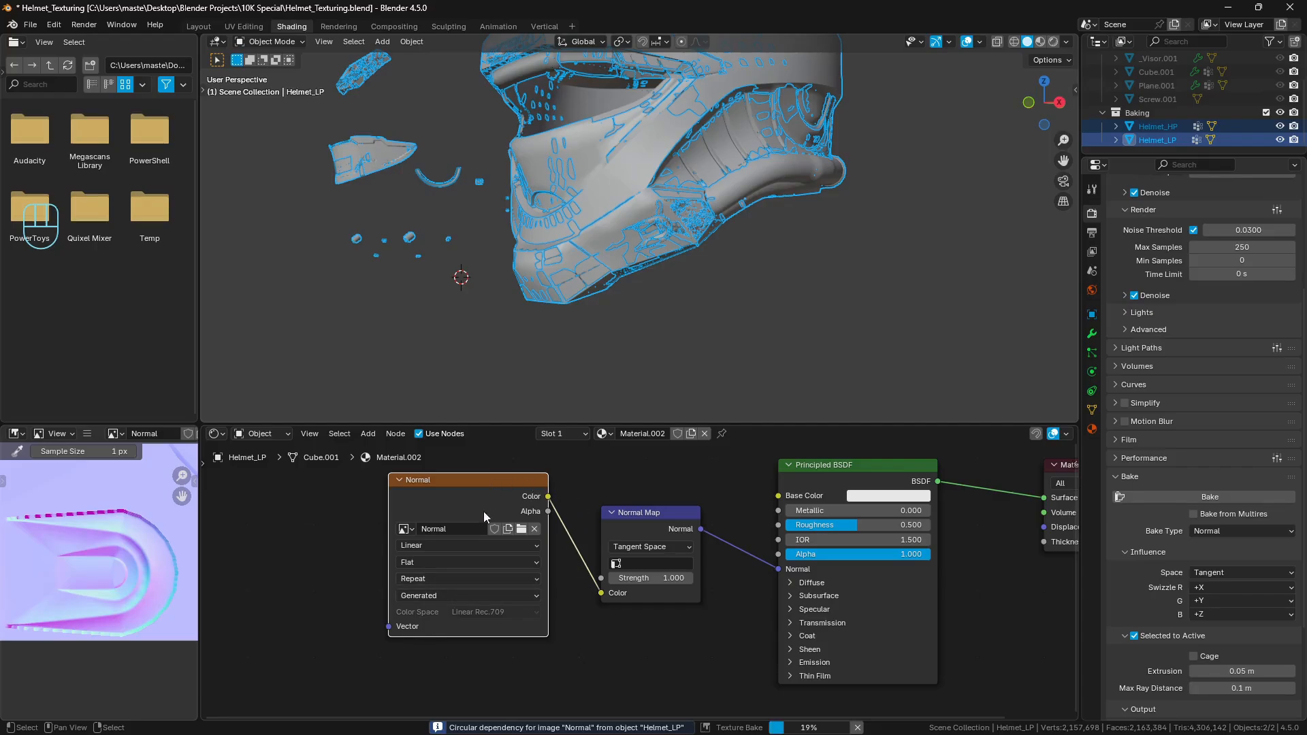
# Step: Deselect everything, hide Helmet_HP and examine the baked chin recess on Helmet_LP in rendered shading
pyautogui.keyDown('shift'); pyautogui.moveTo(665, 269); pyautogui.dragTo(666, 289, button='middle'); pyautogui.keyUp('shift')
pyautogui.press('a')
pyautogui.press('a')
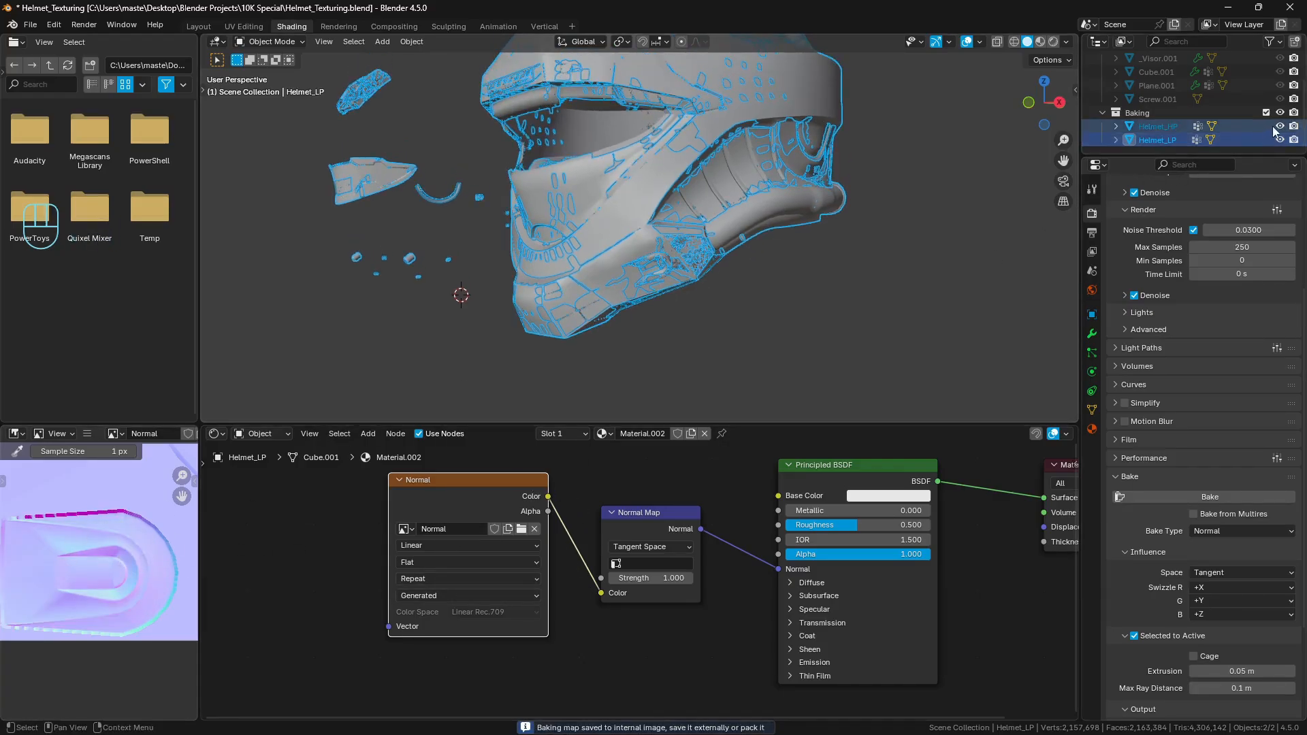
pyautogui.hotkey('shift', 'z')
pyautogui.scroll(6, 750, 219)
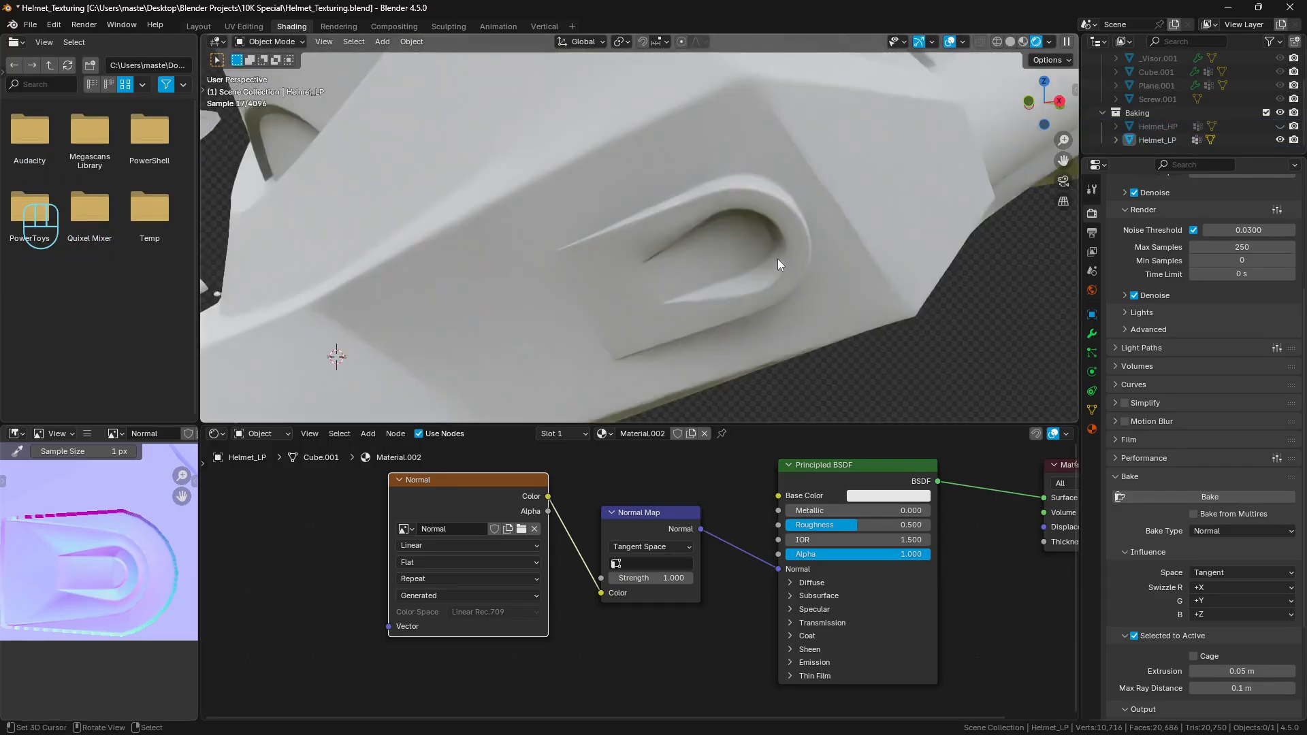
pyautogui.scroll(2, 777, 259)
pyautogui.scroll(3, 772, 266)
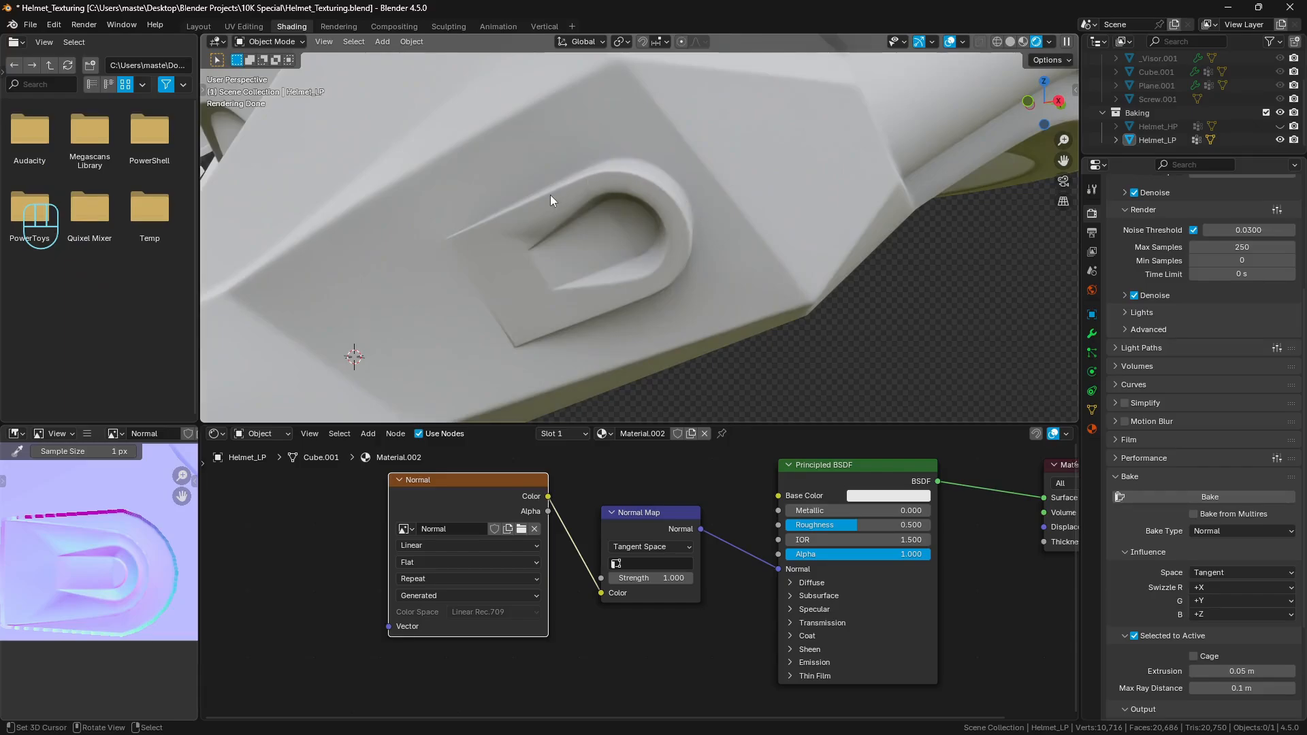
pyautogui.moveTo(631, 288); pyautogui.dragTo(618, 283, button='middle')
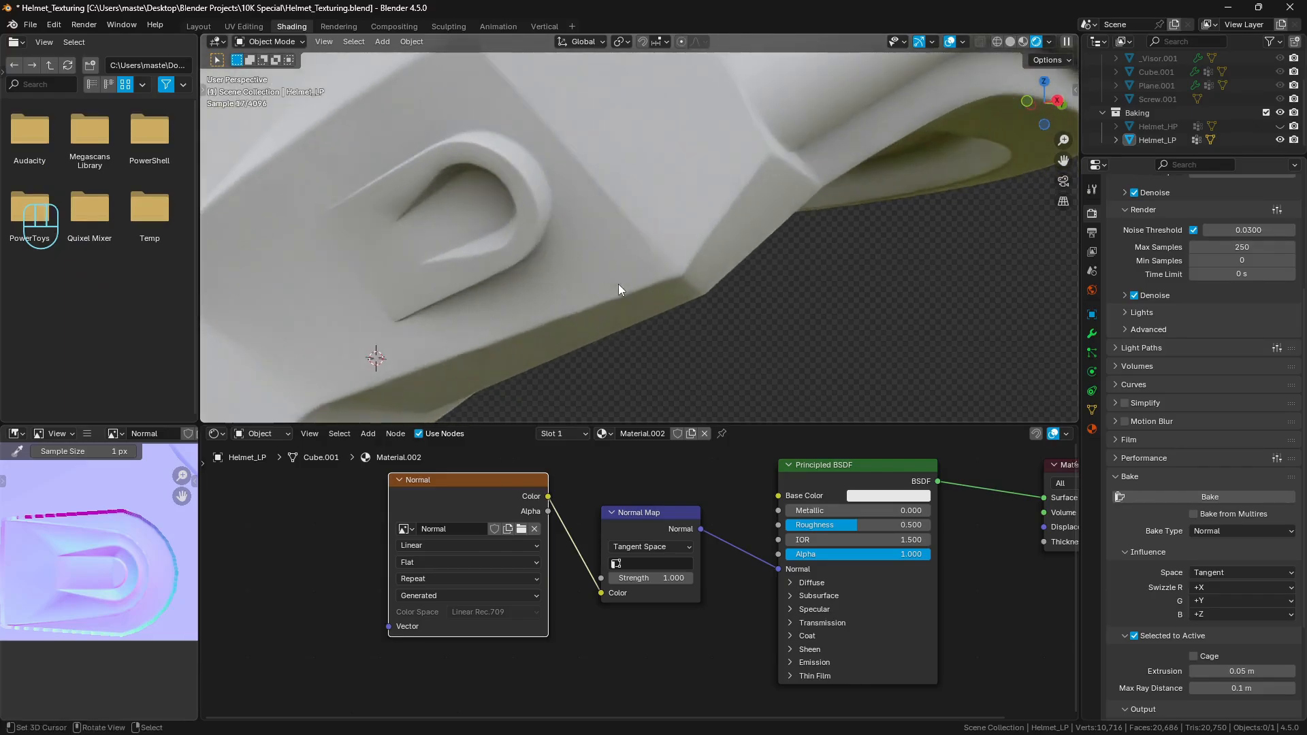
pyautogui.press('d')
pyautogui.moveTo(408, 198)
pyautogui.mouseDown()
pyautogui.moveTo(374, 235)
pyautogui.moveTo(417, 202)
pyautogui.mouseUp()
pyautogui.moveTo(418, 200); pyautogui.dragTo(408, 262, button='right')
pyautogui.press('d')
# Step: Inspect the chin recess mesh and seams on Helmet_LP, comparing solid and rendered shading
pyautogui.hotkey('shift', 'z')
pyautogui.click(400, 223)
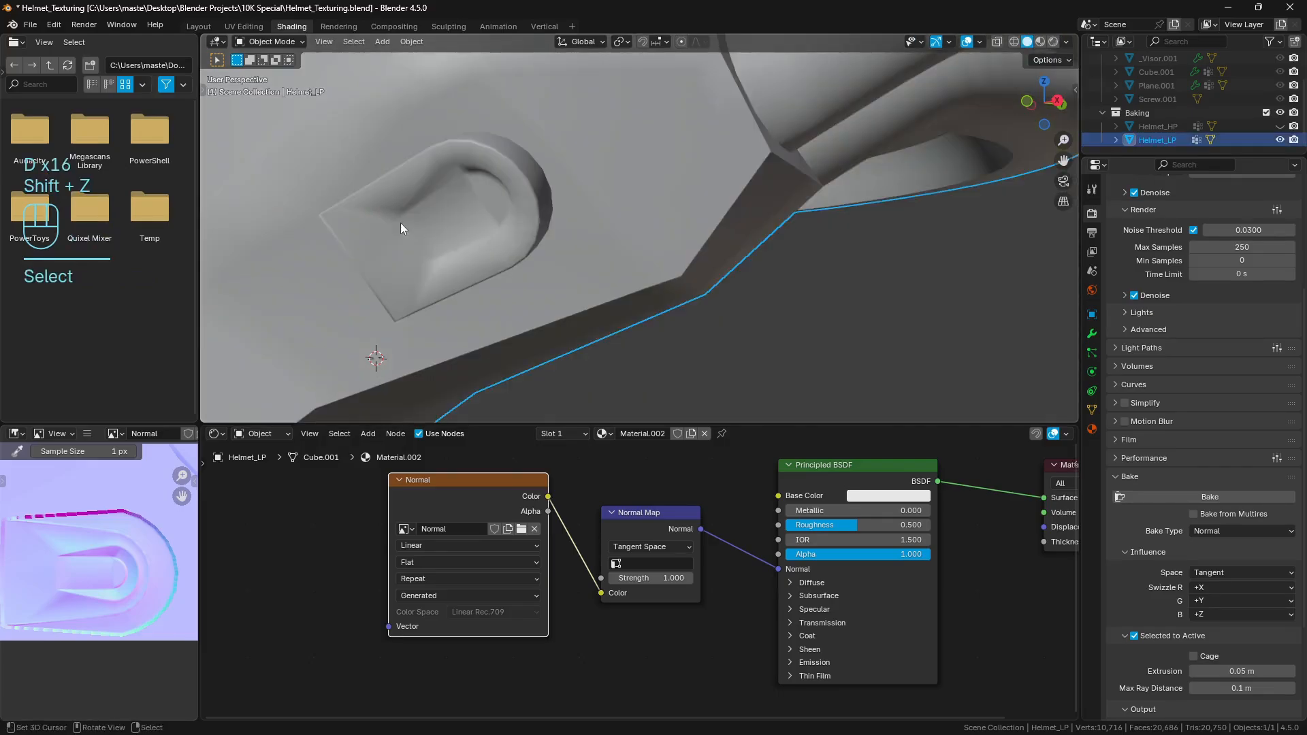
pyautogui.press('Tab')
pyautogui.click(498, 211)
pyautogui.press('KP_Decimal')
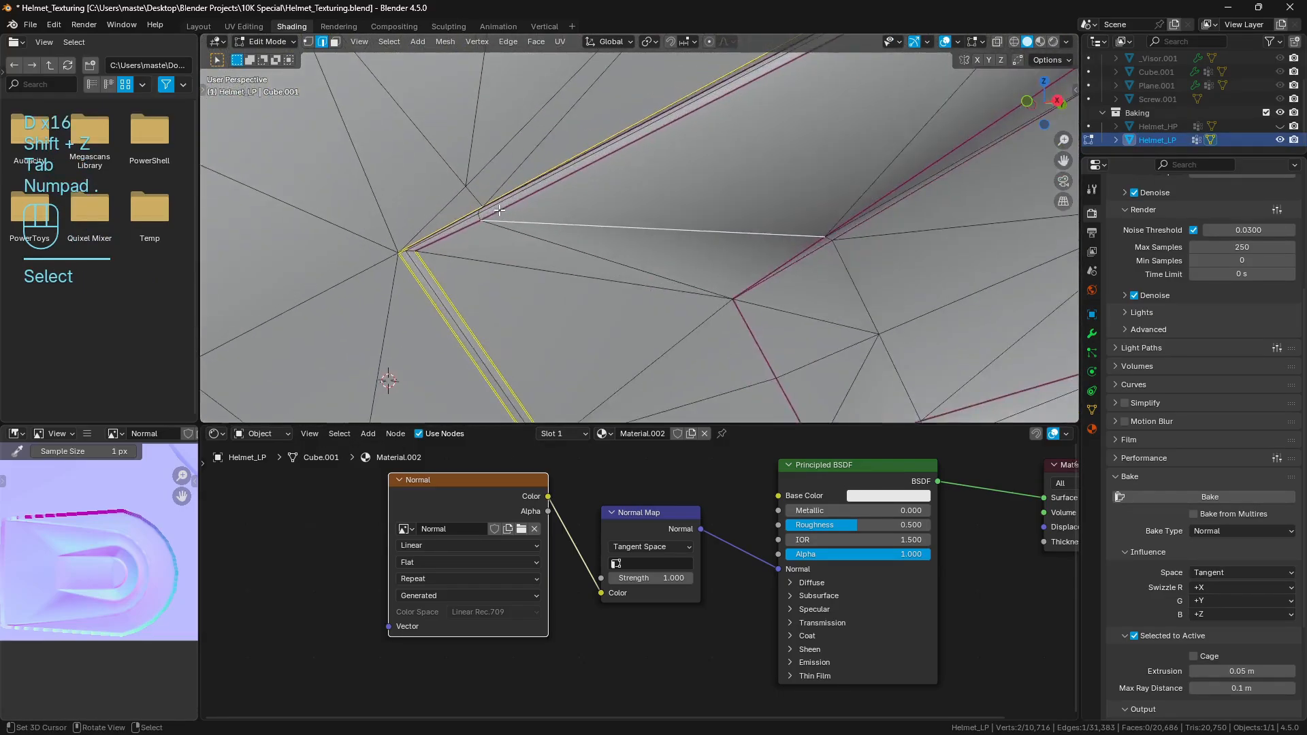
pyautogui.press('a')
pyautogui.press('a')
pyautogui.moveTo(706, 194); pyautogui.dragTo(811, 239, button='middle')
pyautogui.press('Tab')
pyautogui.scroll(-5, 711, 232)
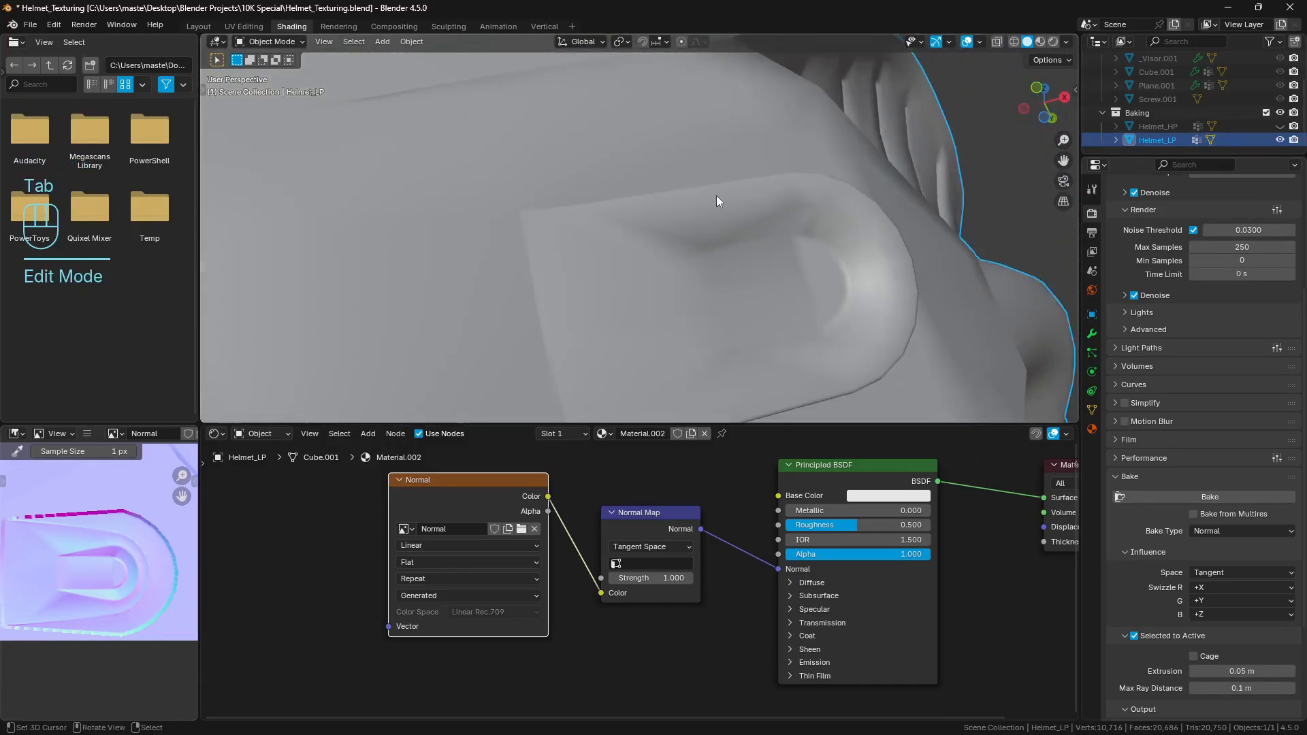
pyautogui.hotkey('shift', 'z')
pyautogui.moveTo(709, 233)
pyautogui.mouseDown(button='middle')
pyautogui.moveTo(762, 256)
pyautogui.moveTo(700, 280)
pyautogui.moveTo(668, 247)
pyautogui.mouseUp(button='middle')
pyautogui.hotkey('shift', 'z')
# Step: Select the complete inner edge loop of the chin recess on one side of Helmet_LP
pyautogui.press('Tab')
pyautogui.scroll(6, 636, 264)
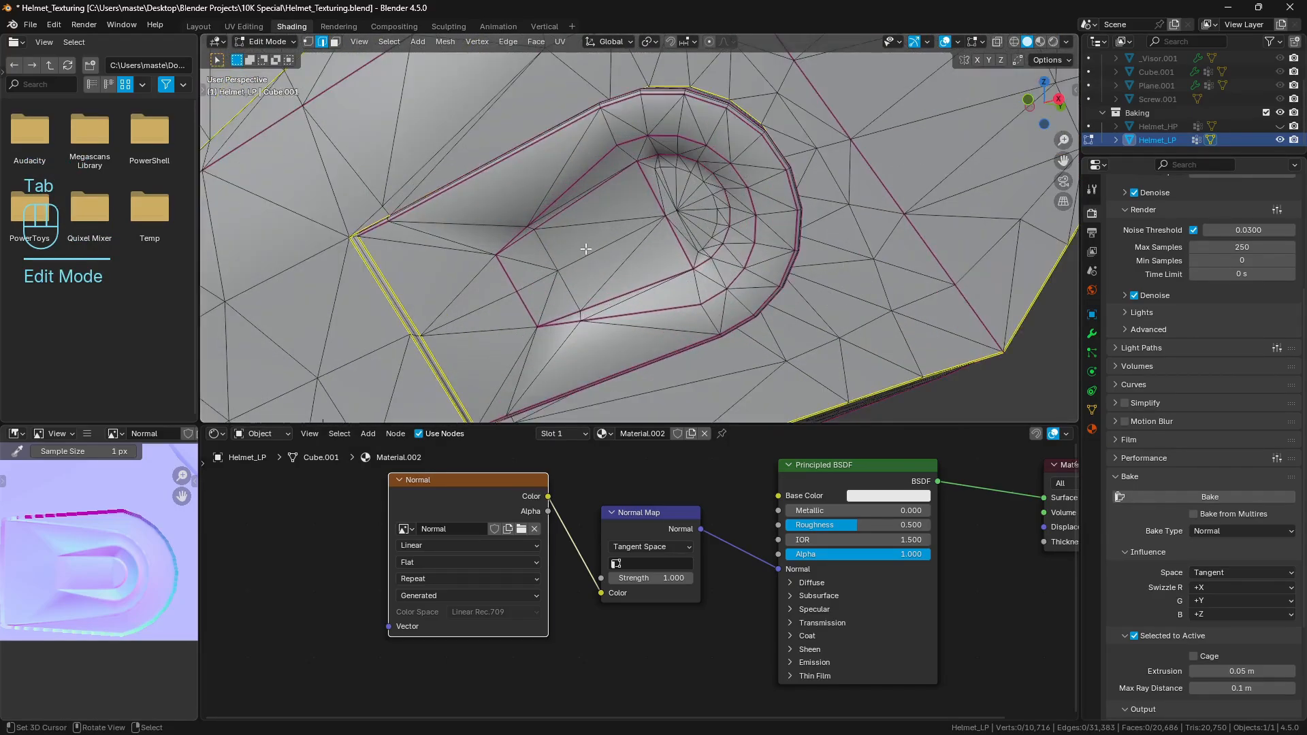
pyautogui.click(510, 236)
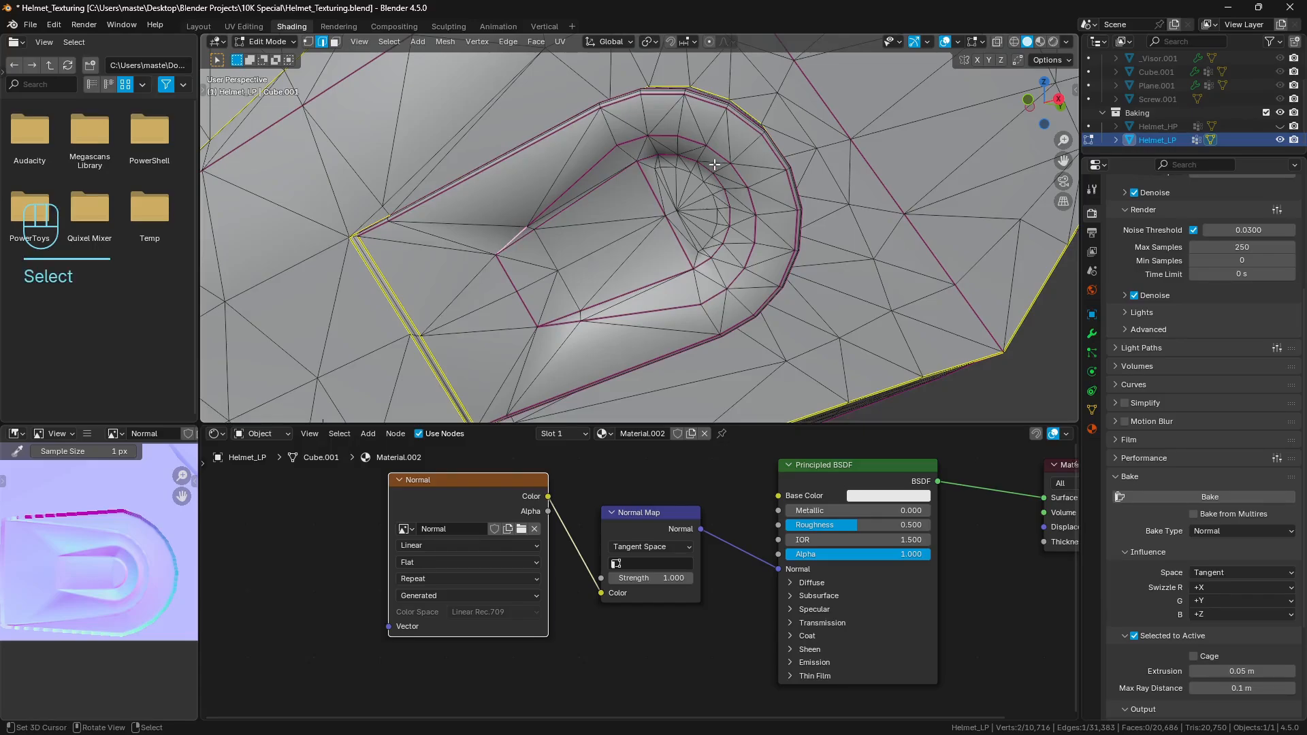
pyautogui.keyDown('ctrl'); pyautogui.click(592, 318); pyautogui.keyUp('ctrl')
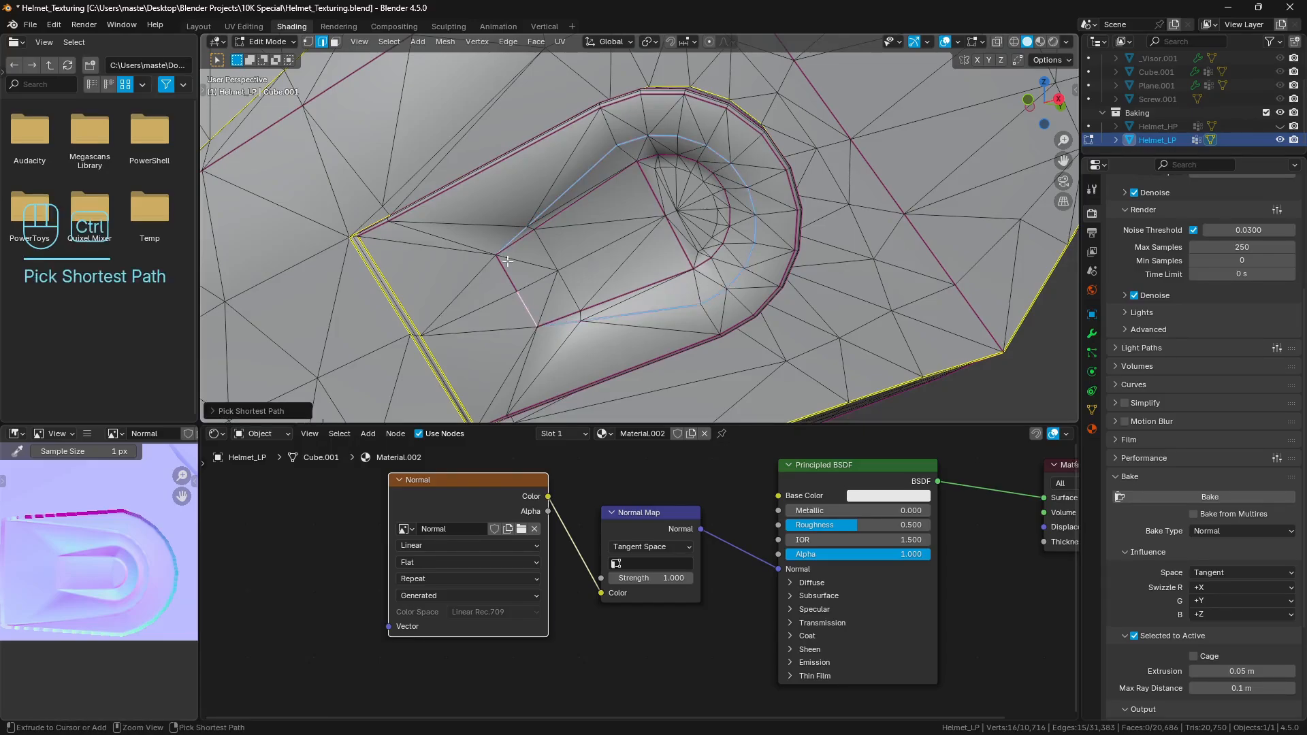
pyautogui.keyDown('ctrl'); pyautogui.click(507, 260); pyautogui.keyUp('ctrl')
pyautogui.moveTo(507, 260); pyautogui.dragTo(596, 250, button='middle')
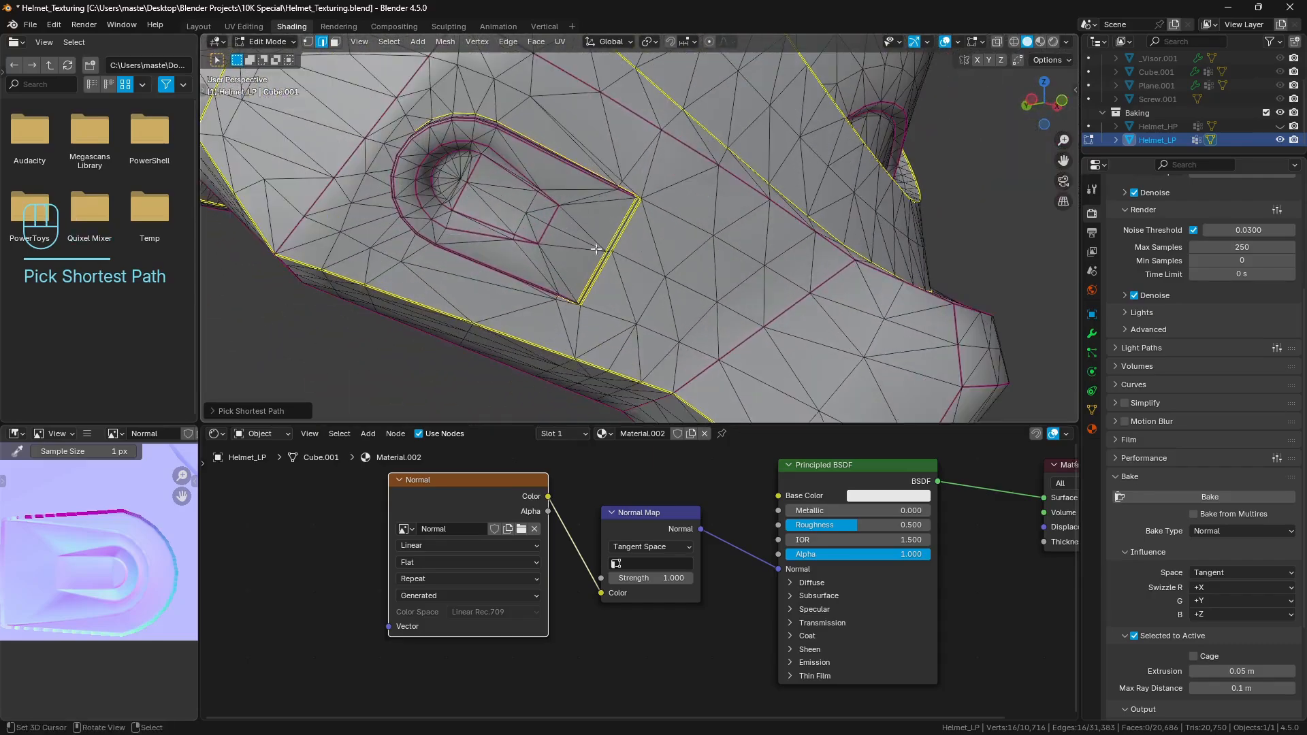
# Step: Add the matching inner edge loop of the opposite chin recess on Helmet_LP to the selection
pyautogui.keyDown('shift'); pyautogui.rightClick(553, 217); pyautogui.keyUp('shift')
pyautogui.scroll(2, 549, 218)
pyautogui.keyDown('ctrl'); pyautogui.rightClick(410, 113); pyautogui.keyUp('ctrl')
pyautogui.keyDown('shift'); pyautogui.moveTo(410, 112); pyautogui.dragTo(483, 144, button='middle'); pyautogui.keyUp('shift')
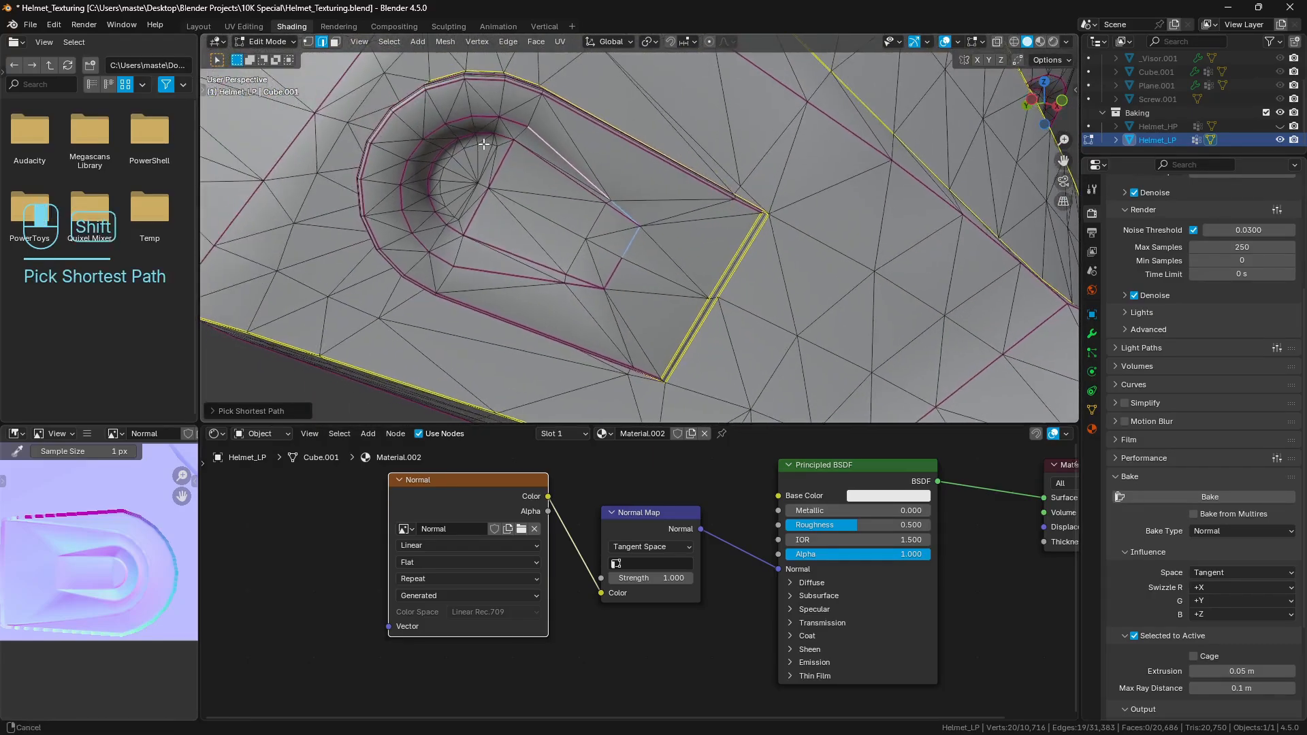
pyautogui.keyDown('ctrl'); pyautogui.rightClick(462, 271); pyautogui.keyUp('ctrl')
pyautogui.keyDown('ctrl'); pyautogui.rightClick(617, 272); pyautogui.keyUp('ctrl')
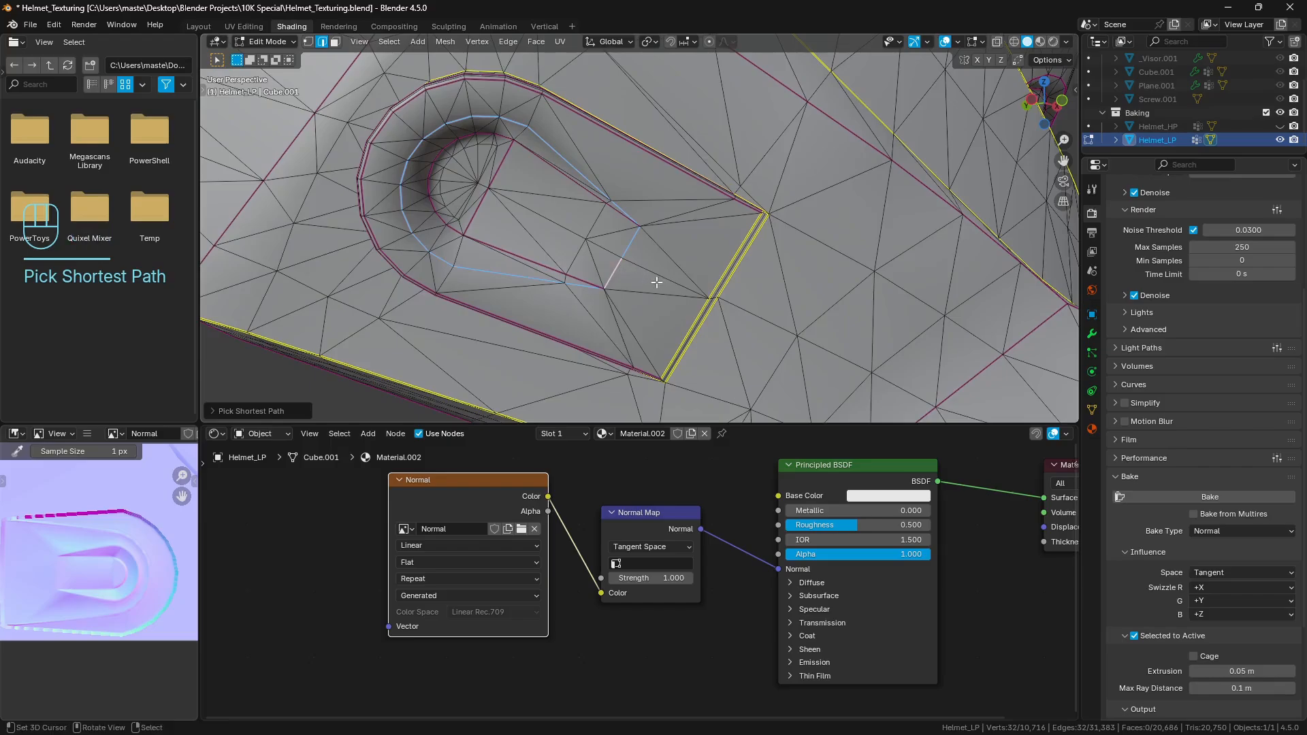
# Step: Leave Edit Mode, include the Main collection in the view layer, and edit Helmet together with Helmet_LP
pyautogui.scroll(-16, 619, 272)
pyautogui.moveTo(637, 271); pyautogui.dragTo(656, 253, button='middle')
pyautogui.press('Tab')
pyautogui.scroll(4, 1225, 88)
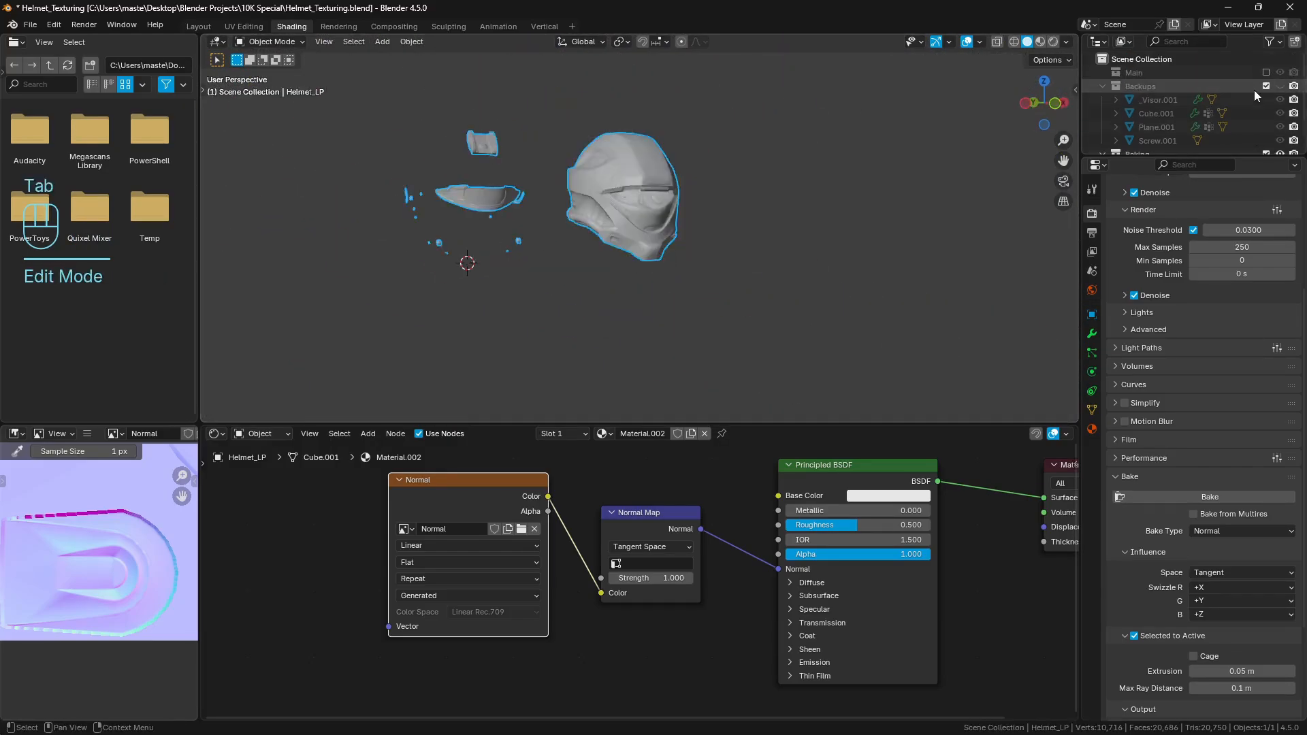
pyautogui.click(1279, 72)
pyautogui.scroll(3, 604, 218)
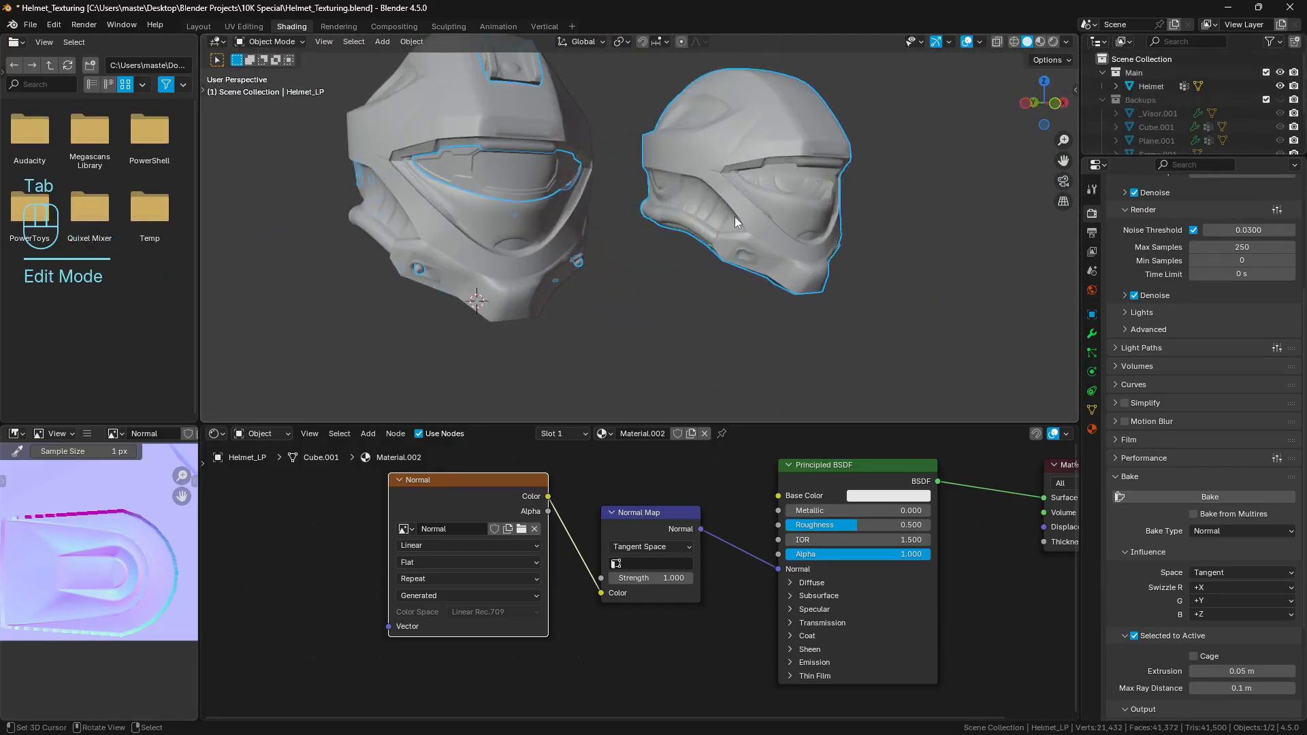
pyautogui.keyDown('shift'); pyautogui.click(750, 194); pyautogui.keyUp('shift')
pyautogui.press('Tab')
pyautogui.scroll(6, 598, 240)
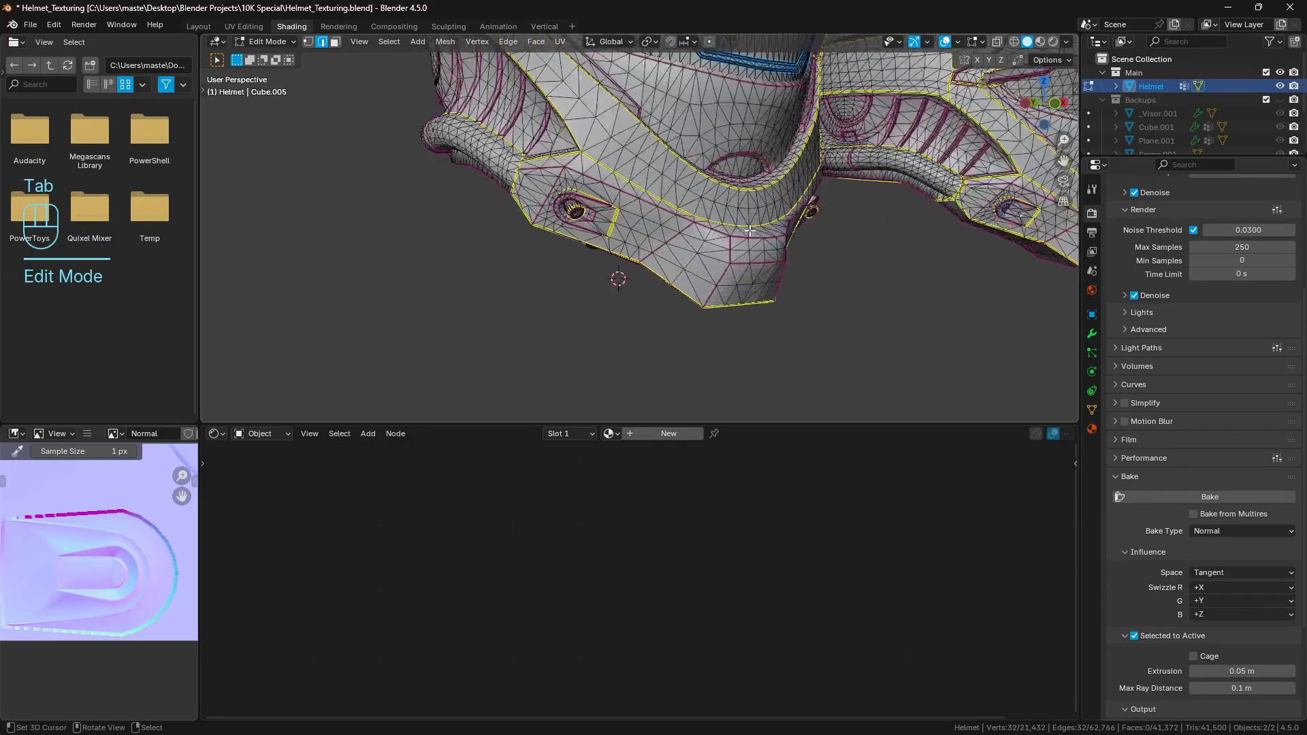
# Step: Add the inner edge loops of both chin recesses on Helmet to the selection
pyautogui.scroll(3, 598, 240)
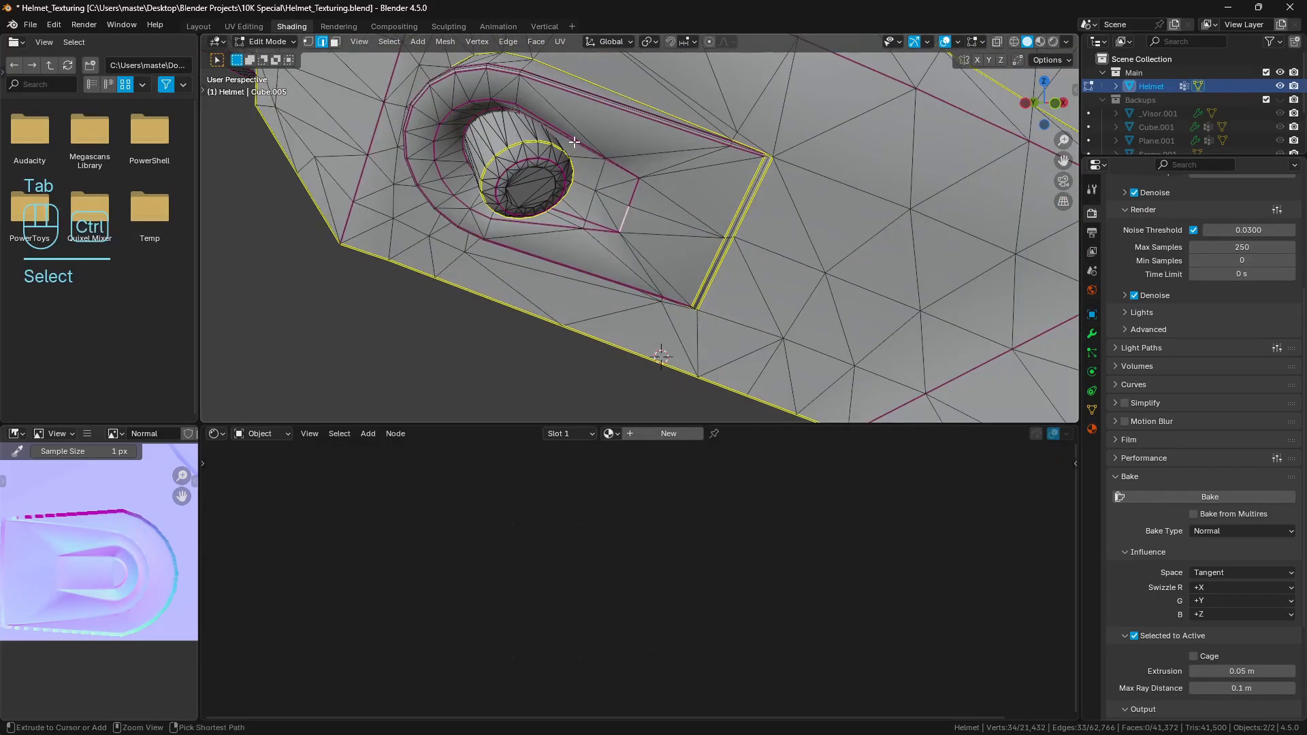
pyautogui.keyDown('ctrl'); pyautogui.click(552, 120); pyautogui.keyUp('ctrl')
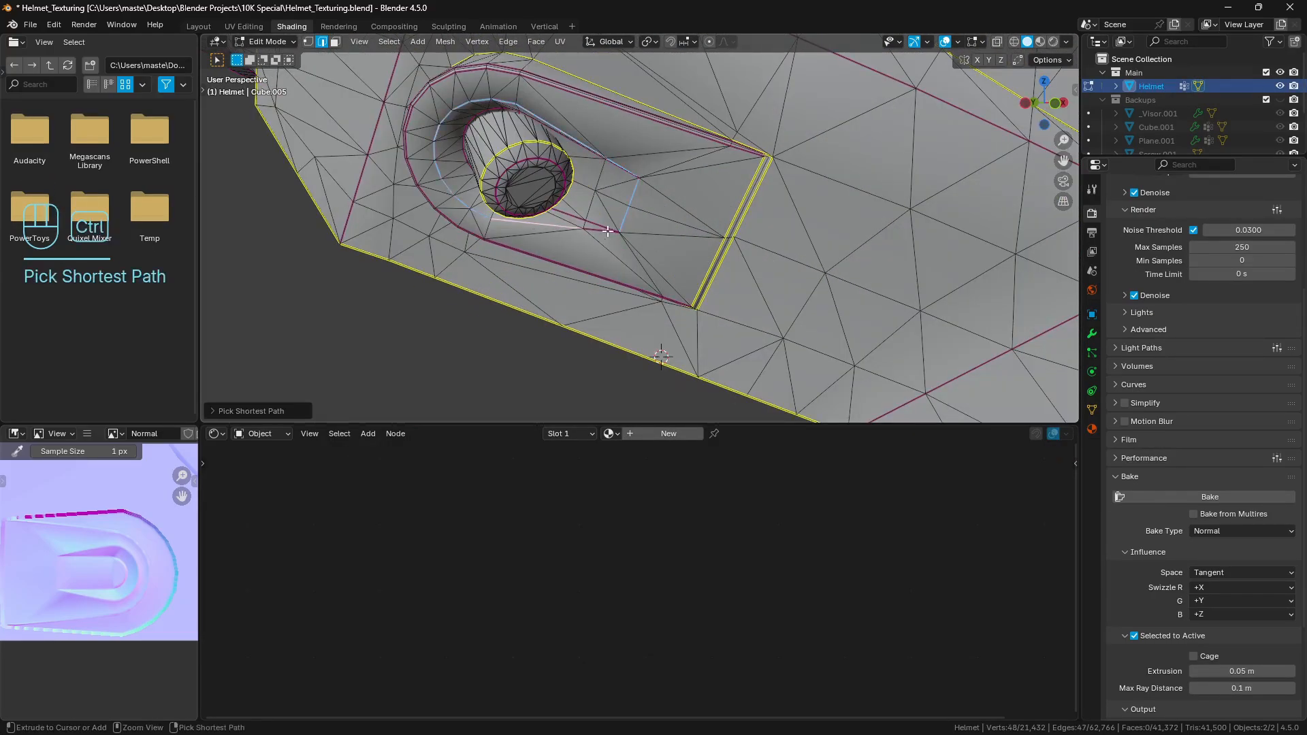
pyautogui.moveTo(606, 232)
pyautogui.keyDown('shift'); pyautogui.mouseDown(button='middle')
pyautogui.moveTo(776, 218)
pyautogui.moveTo(435, 216)
pyautogui.moveTo(581, 226)
pyautogui.mouseUp(button='middle'); pyautogui.keyUp('shift')
pyautogui.scroll(3, 581, 226)
pyautogui.keyDown('ctrl'); pyautogui.click(354, 230); pyautogui.keyUp('ctrl')
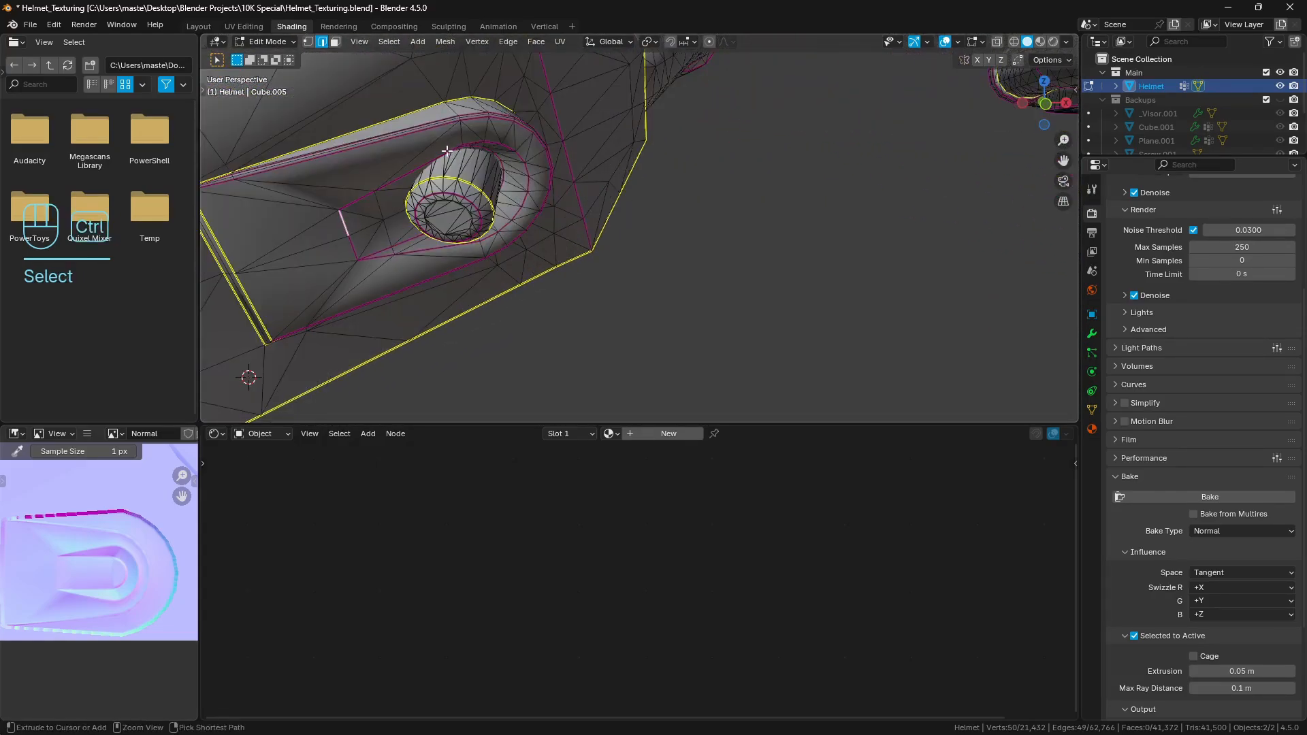
pyautogui.keyDown('ctrl'); pyautogui.click(368, 256); pyautogui.keyUp('ctrl')
# Step: Check the selected recess edge loops on both helmets in wireframe, returning to solid shading for a closer look
pyautogui.scroll(-6, 624, 249)
pyautogui.press('z')
pyautogui.press('z')
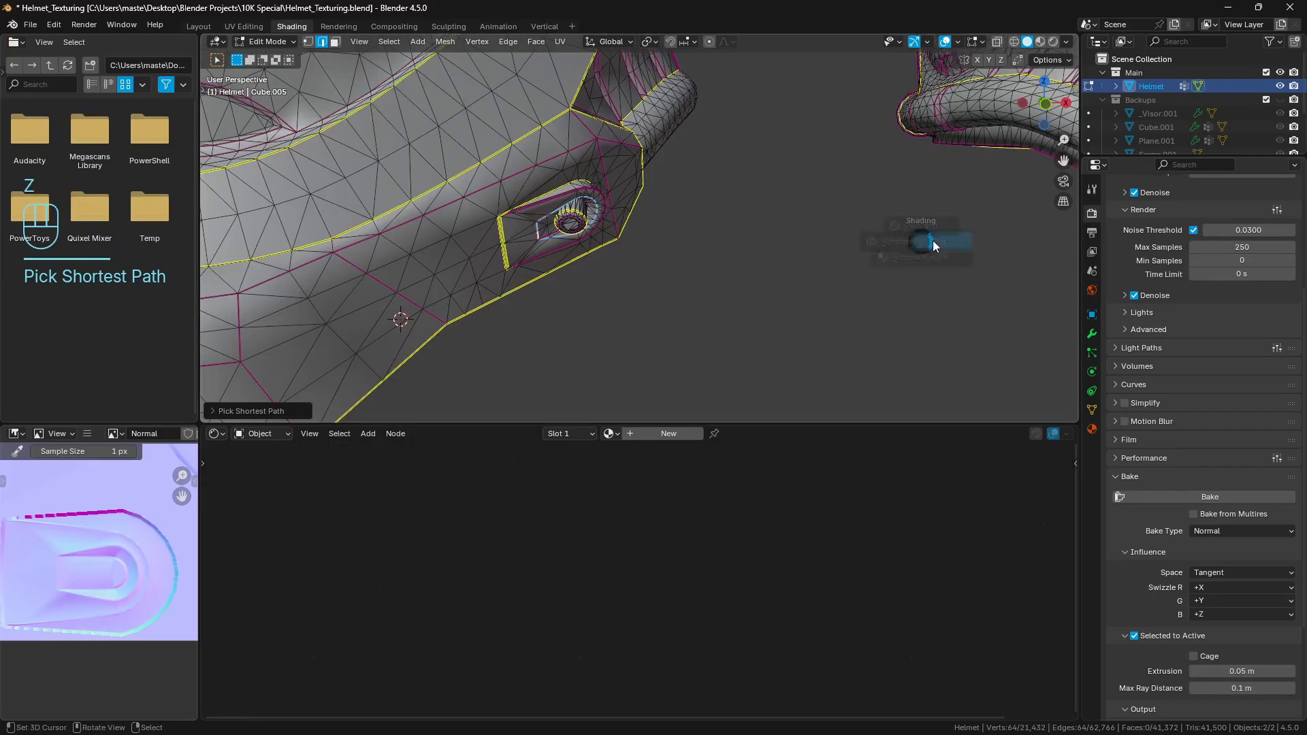
pyautogui.scroll(-4, 884, 252)
pyautogui.moveTo(936, 262)
pyautogui.keyDown('shift'); pyautogui.mouseDown(button='middle')
pyautogui.moveTo(676, 269)
pyautogui.moveTo(787, 274)
pyautogui.mouseUp(button='middle'); pyautogui.keyUp('shift')
pyautogui.scroll(4, 787, 275)
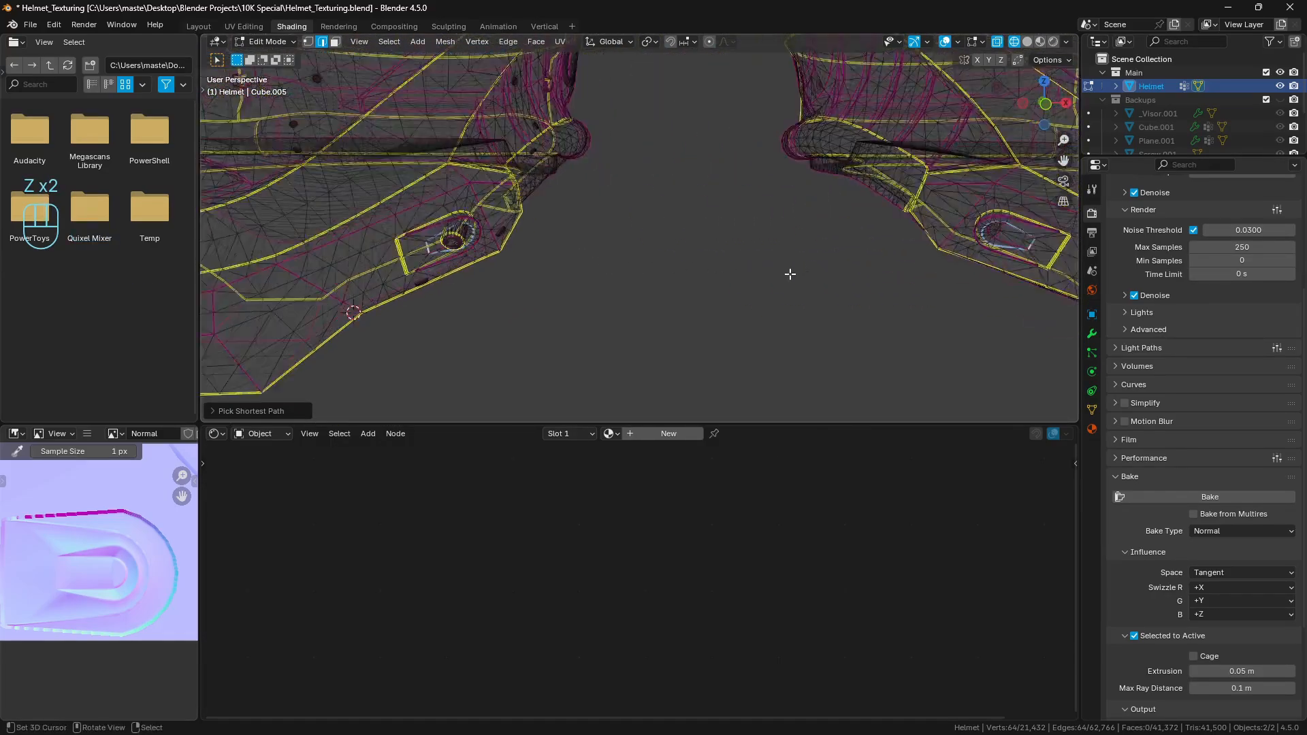
pyautogui.press('z')
pyautogui.keyDown('shift'); pyautogui.moveTo(477, 265); pyautogui.dragTo(631, 254, button='middle'); pyautogui.keyUp('shift')
pyautogui.scroll(2, 631, 254)
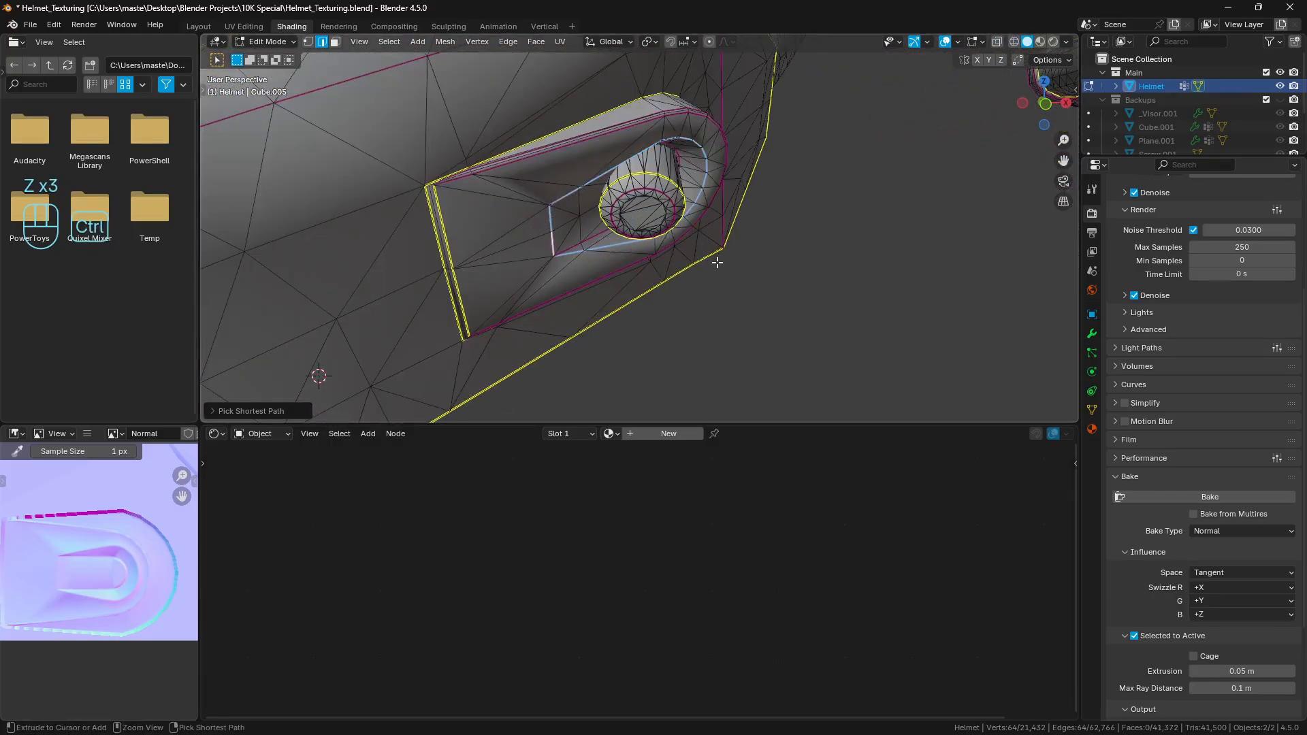
# Step: Bevel the selected inner recess edges by about 0.0033 m with one segment, clear the selection and leave Edit Mode
pyautogui.hotkey('ctrl', 'b')
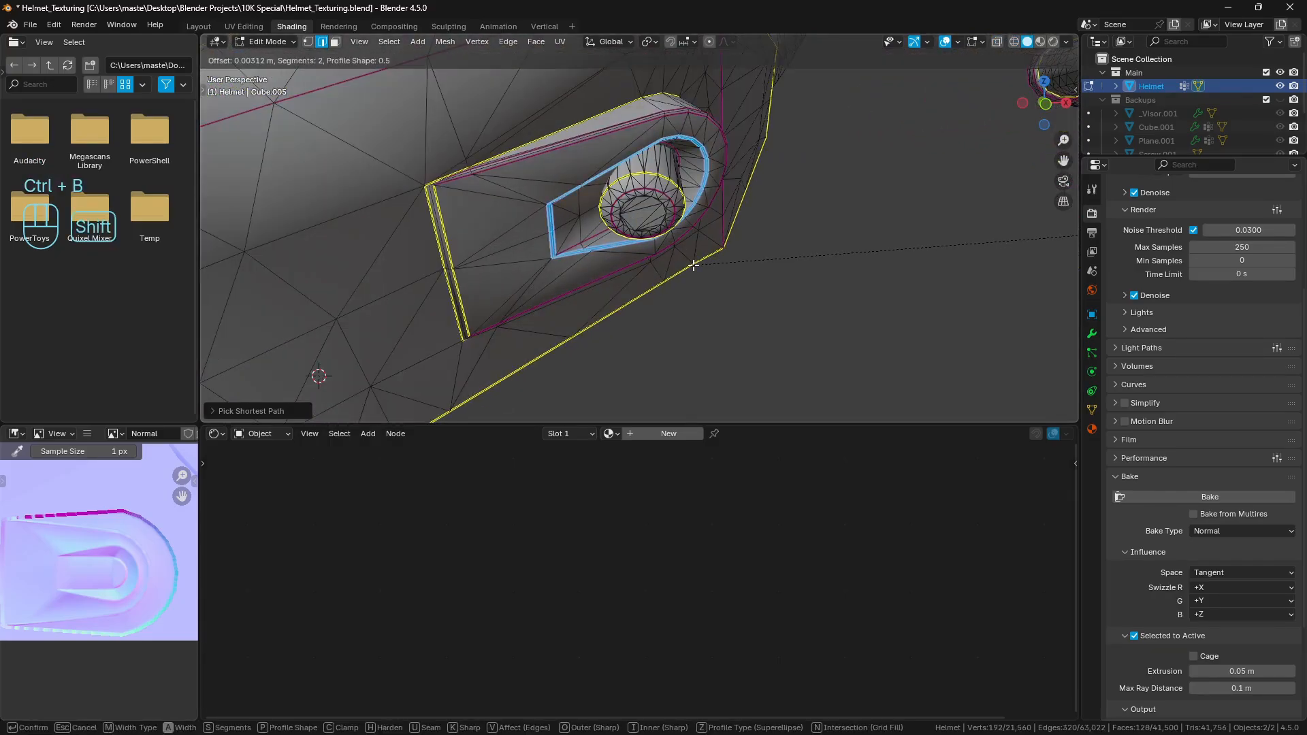
pyautogui.scroll(-1, 694, 265)
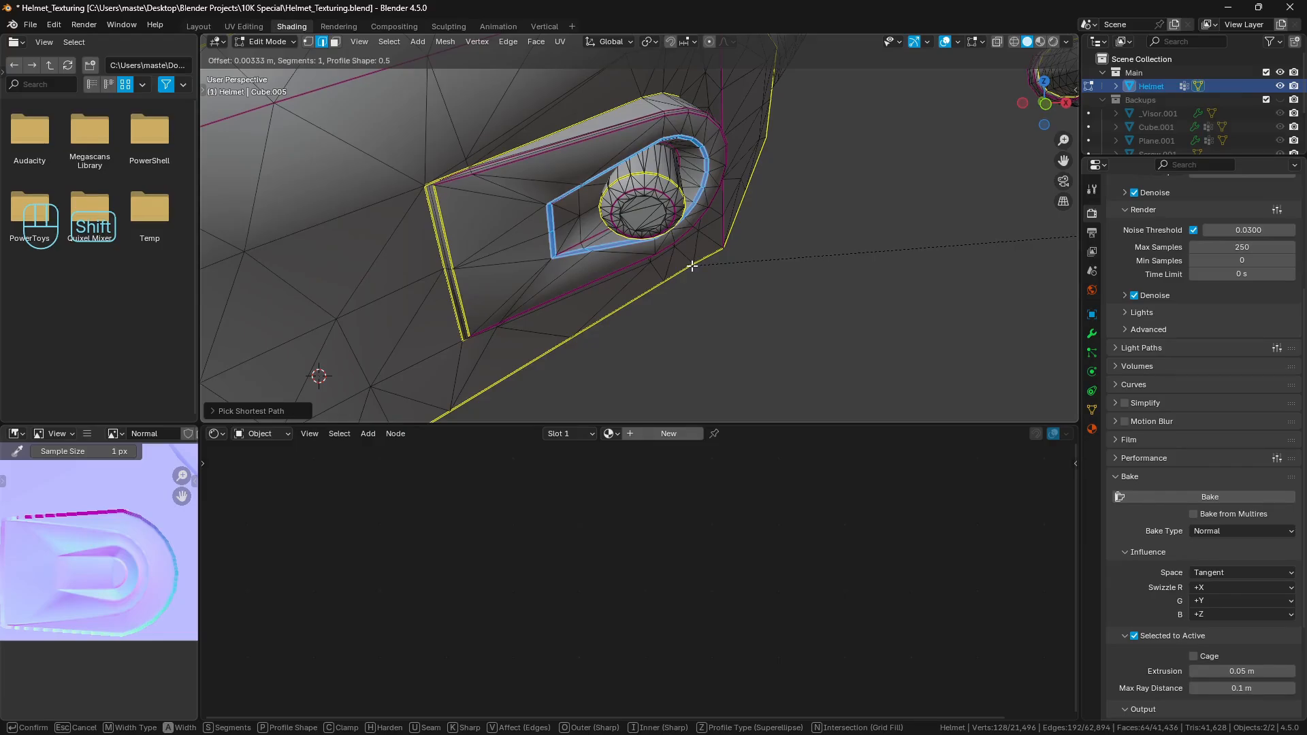
pyautogui.hotkey('shift', 'Return')
pyautogui.press('a')
pyautogui.press('a')
pyautogui.press('Tab')
pyautogui.scroll(-4, 641, 271)
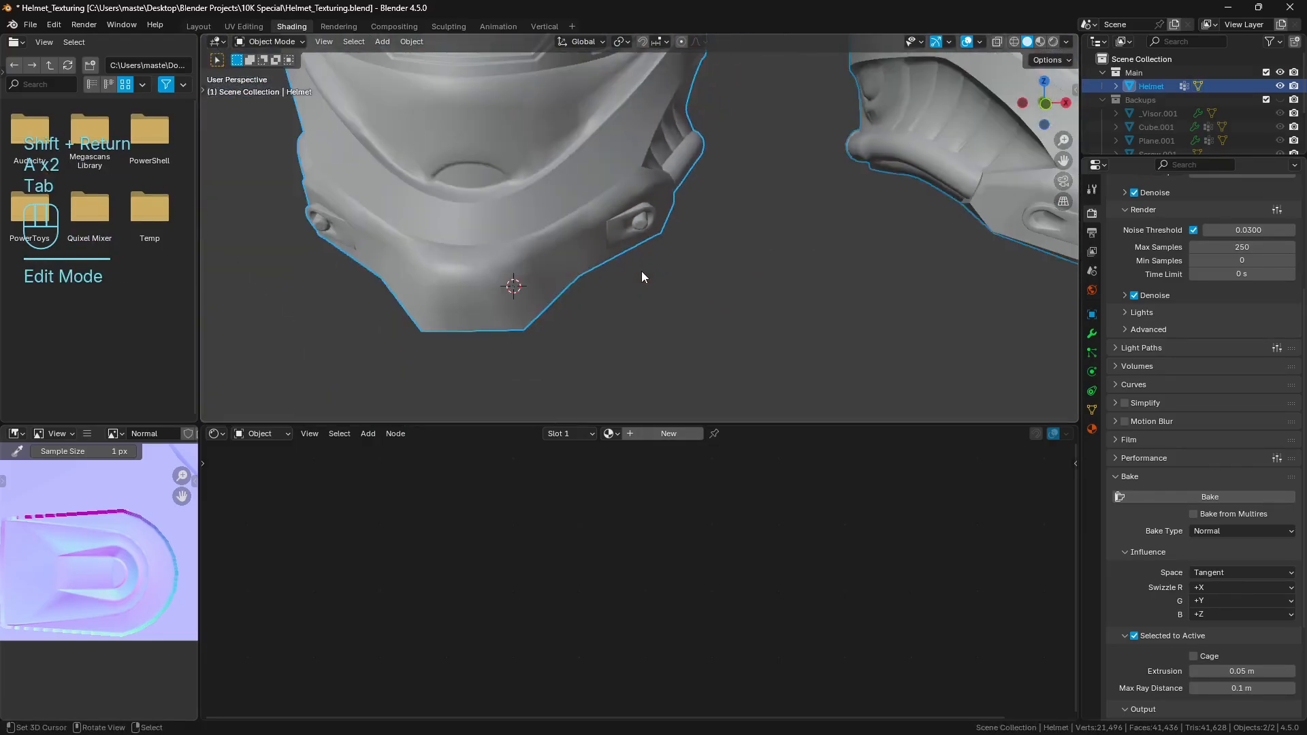
# Step: Exclude the Main collection from the view layer, make Helmet_HP visible and clear the selection
pyautogui.click(1265, 72)
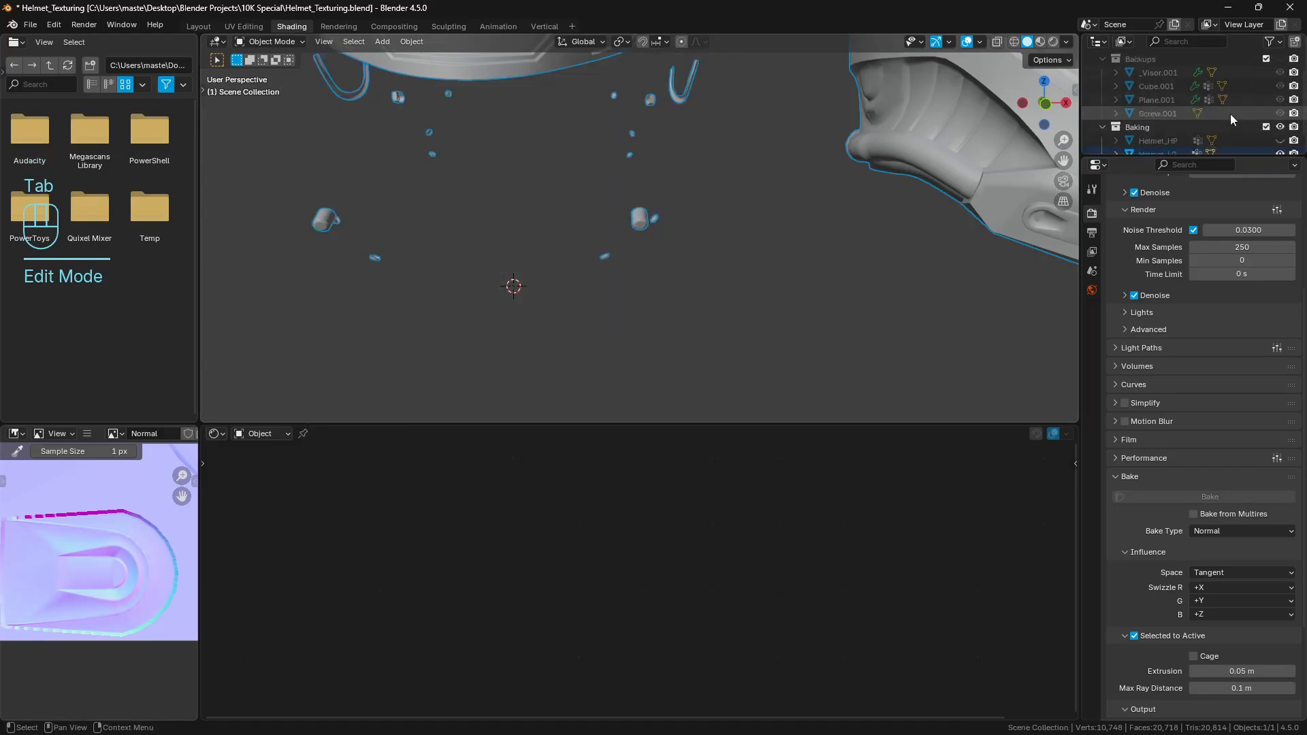
pyautogui.scroll(-3, 1239, 116)
pyautogui.moveTo(605, 218)
pyautogui.mouseDown(button='middle')
pyautogui.moveTo(496, 220)
pyautogui.moveTo(606, 215)
pyautogui.mouseUp(button='middle')
pyautogui.scroll(-4, 653, 212)
pyautogui.press('a')
pyautogui.press('a')
# Step: Select Helmet_HP with Helmet_LP as the active object and rebake the normal map
pyautogui.moveTo(793, 208); pyautogui.dragTo(784, 208, button='middle')
pyautogui.rightClick(784, 209)
pyautogui.rightClick(784, 207)
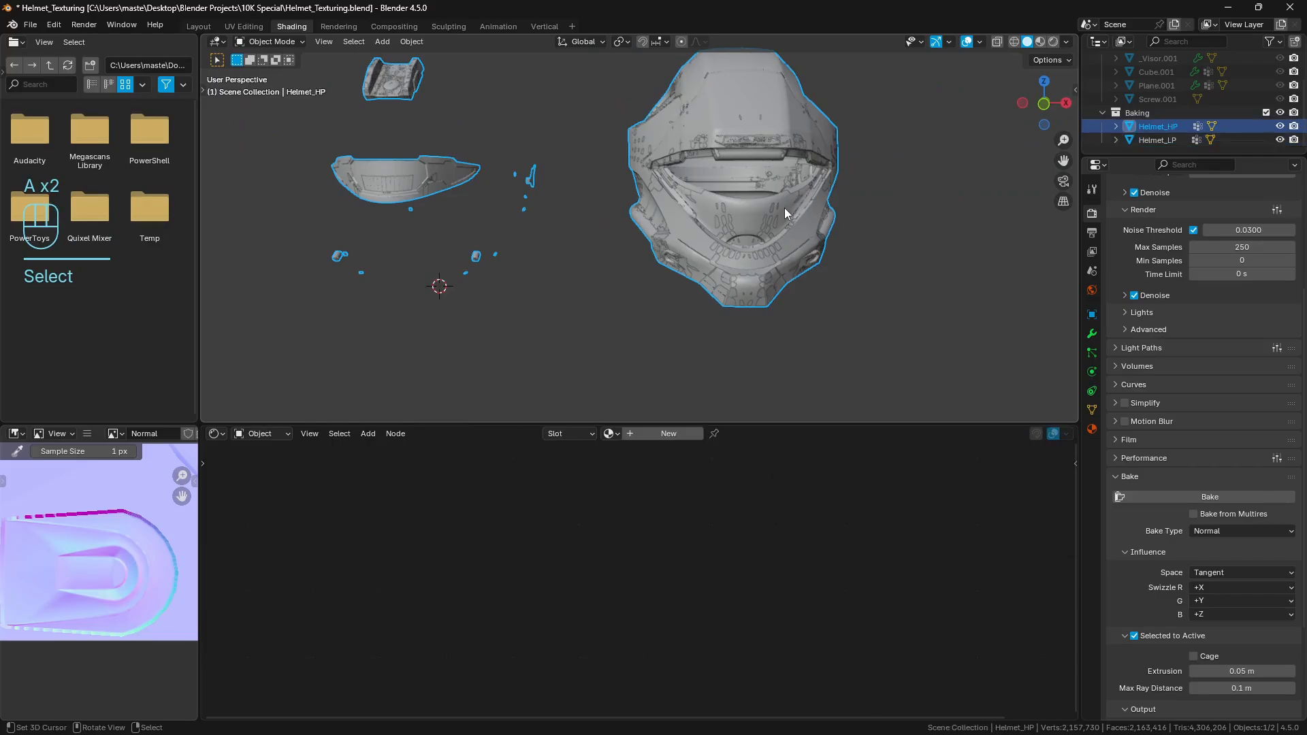
pyautogui.keyDown('shift'); pyautogui.rightClick(784, 207); pyautogui.keyUp('shift')
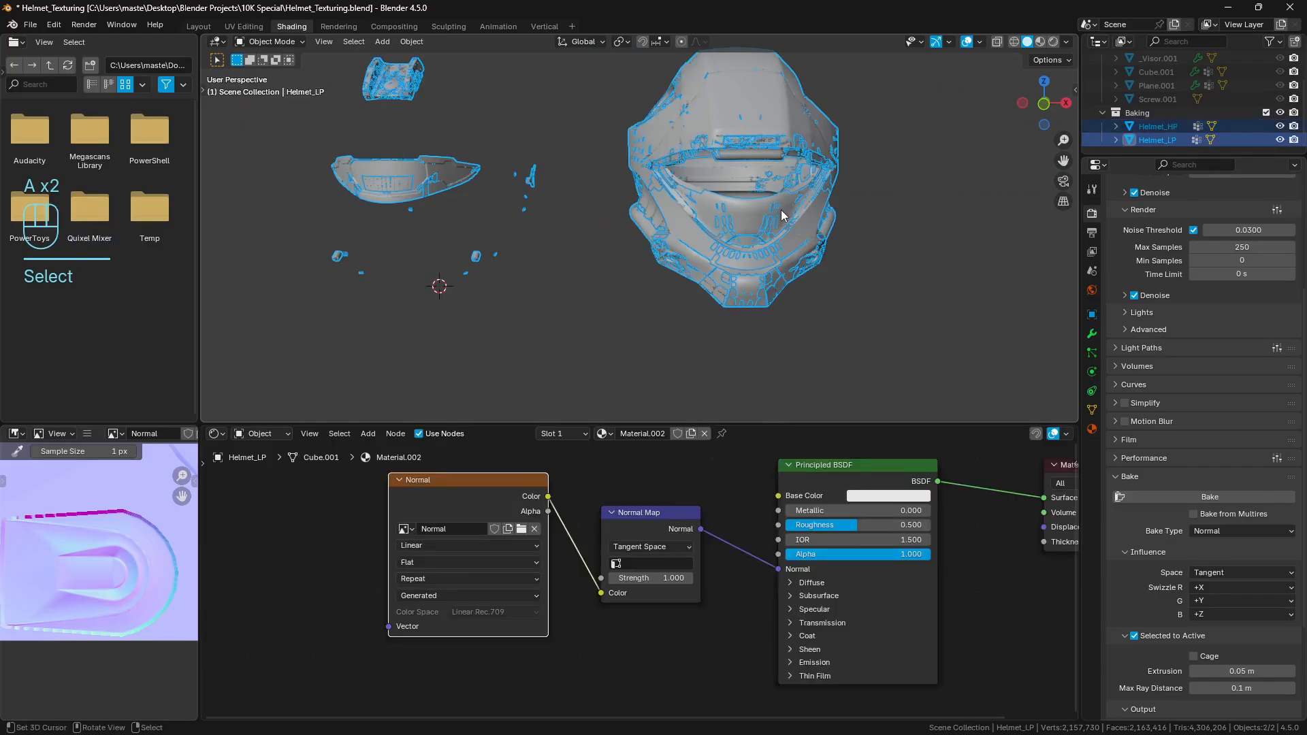
pyautogui.click(1195, 497)
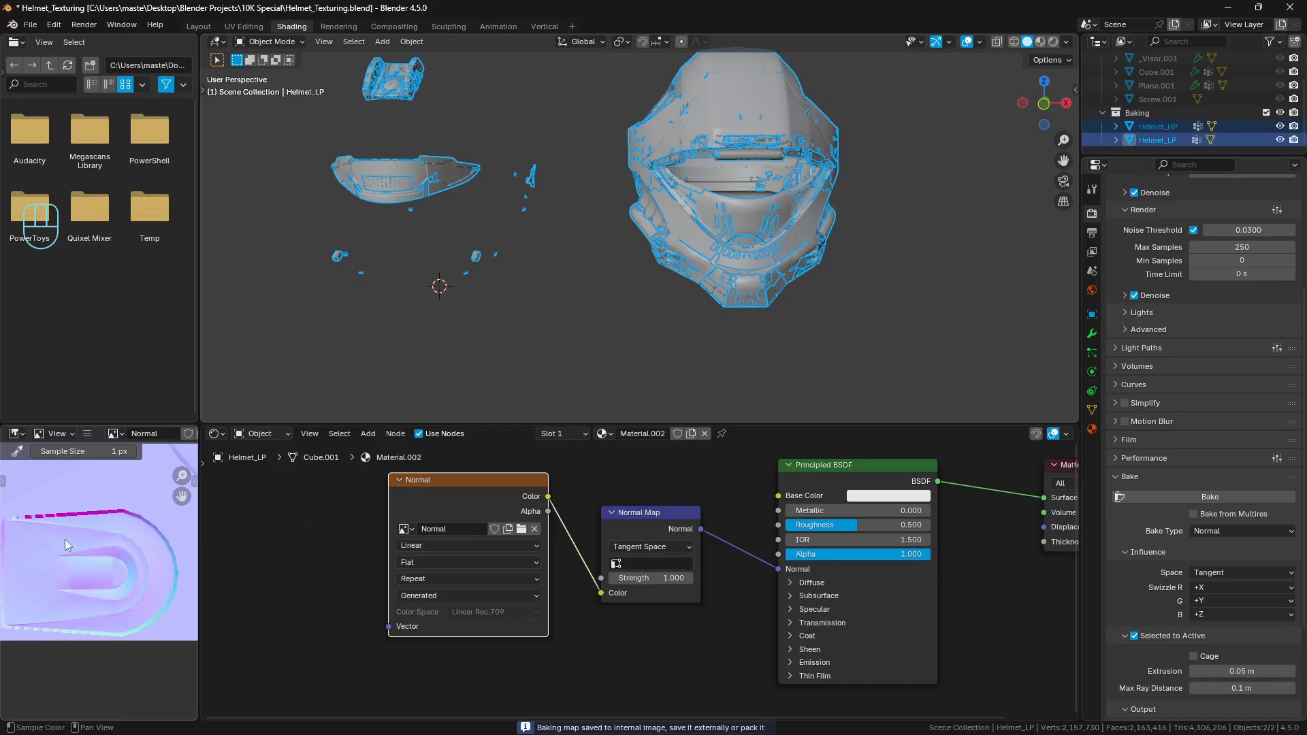
# Step: Hide Helmet_HP, deselect everything and switch the viewport to rendered shading
pyautogui.click(1278, 126)
pyautogui.moveTo(749, 190)
pyautogui.mouseDown(button='middle')
pyautogui.moveTo(649, 208)
pyautogui.moveTo(662, 222)
pyautogui.mouseUp(button='middle')
pyautogui.press('a')
pyautogui.press('a')
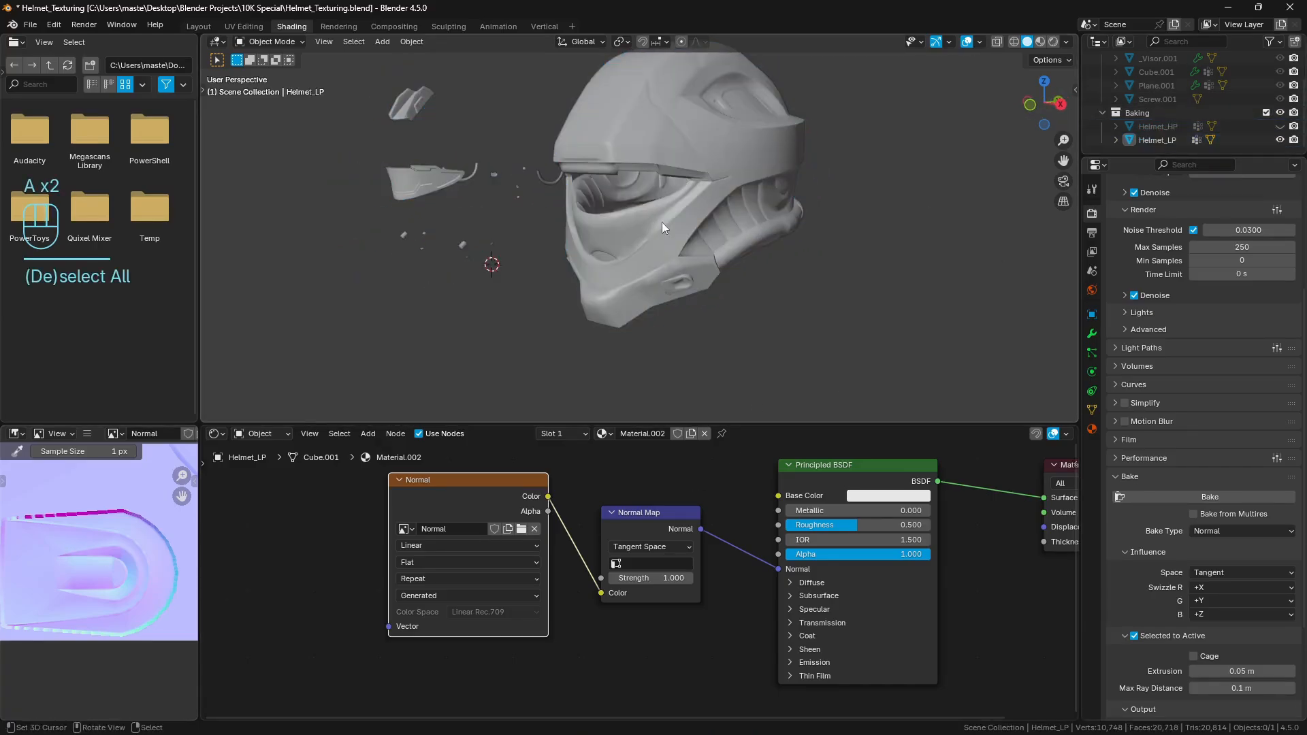
pyautogui.hotkey('shift', 'z')
# Step: Examine the rebaked normals on Helmet_LP around the chin recess, visor opening and jaw for artifacts
pyautogui.moveTo(723, 252); pyautogui.dragTo(708, 221, button='middle')
pyautogui.scroll(4, 707, 219)
pyautogui.scroll(4, 713, 220)
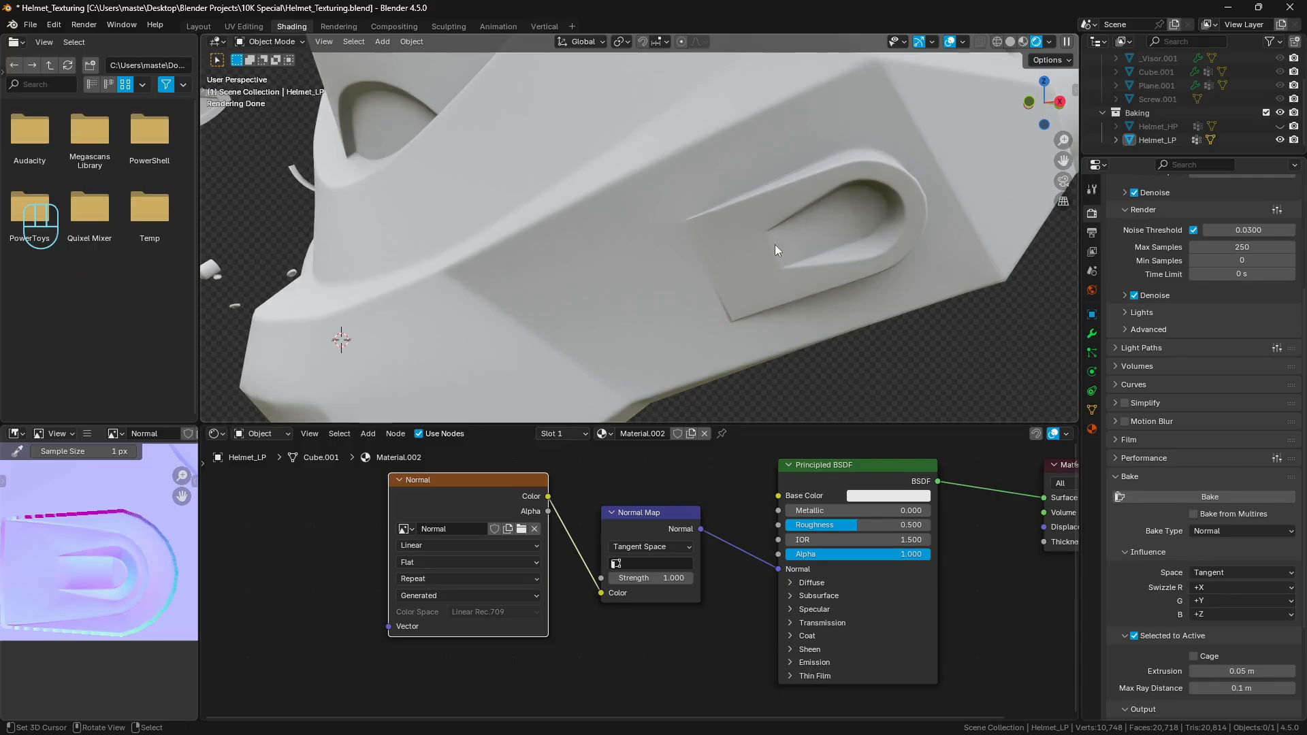
pyautogui.scroll(-5, 774, 244)
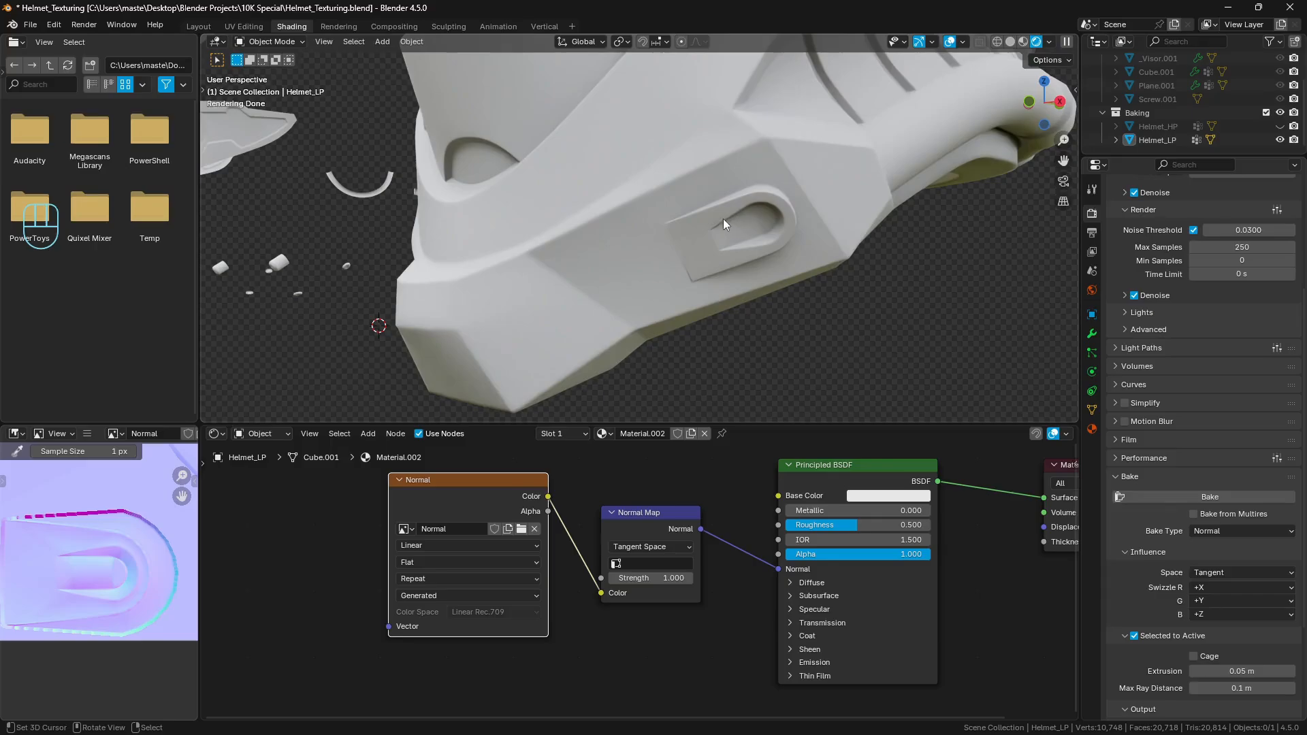
pyautogui.scroll(5, 721, 220)
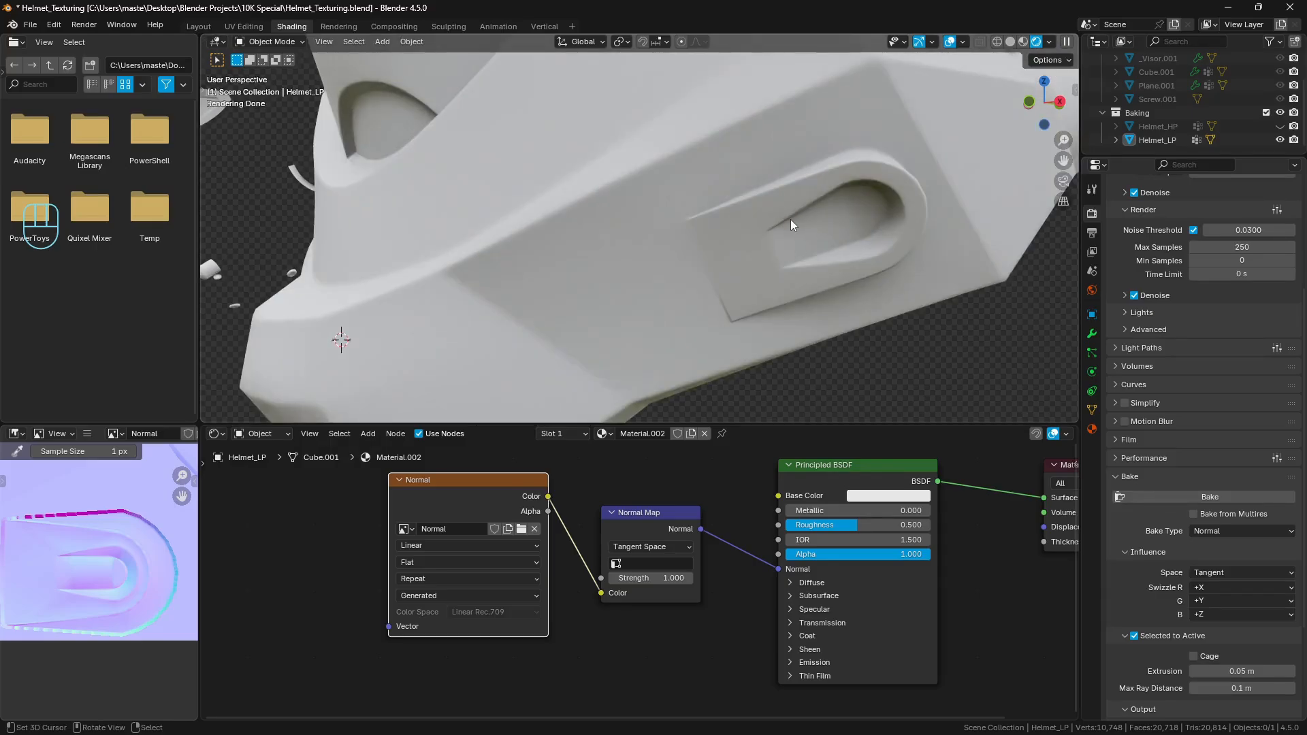
pyautogui.scroll(-8, 790, 219)
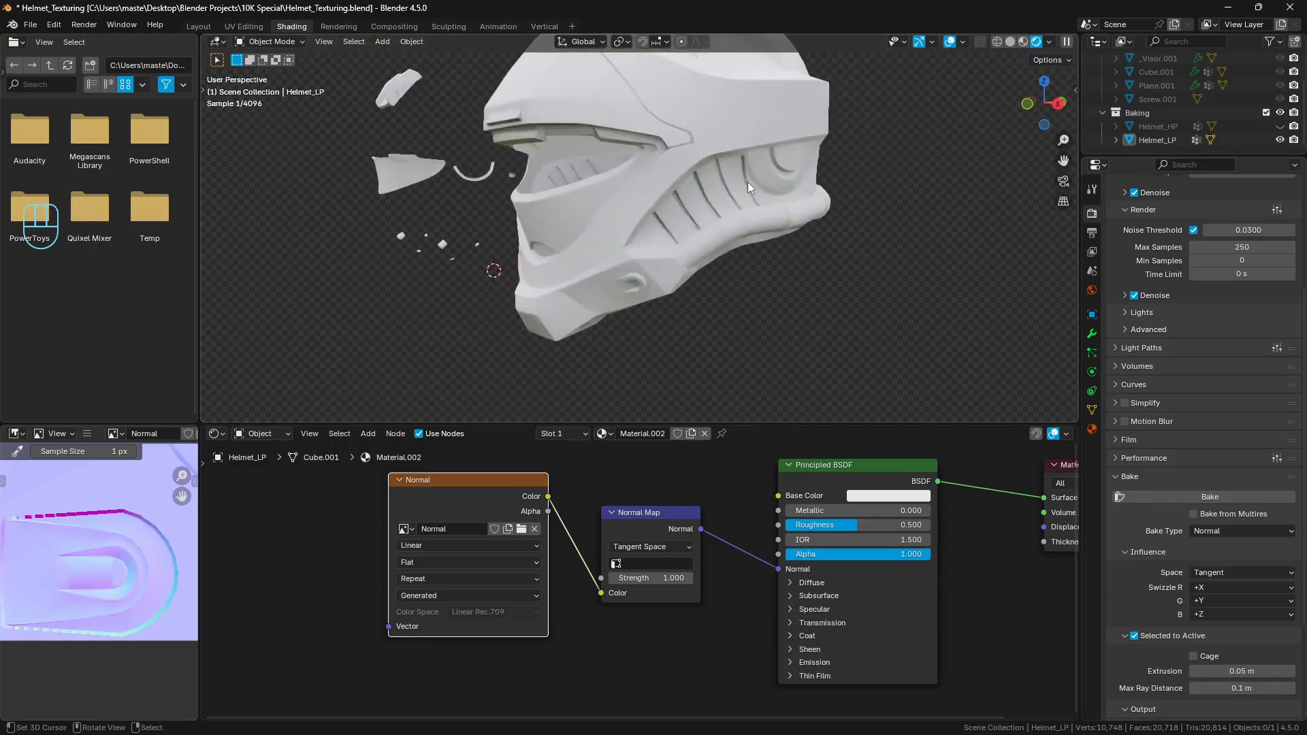
pyautogui.scroll(8, 712, 238)
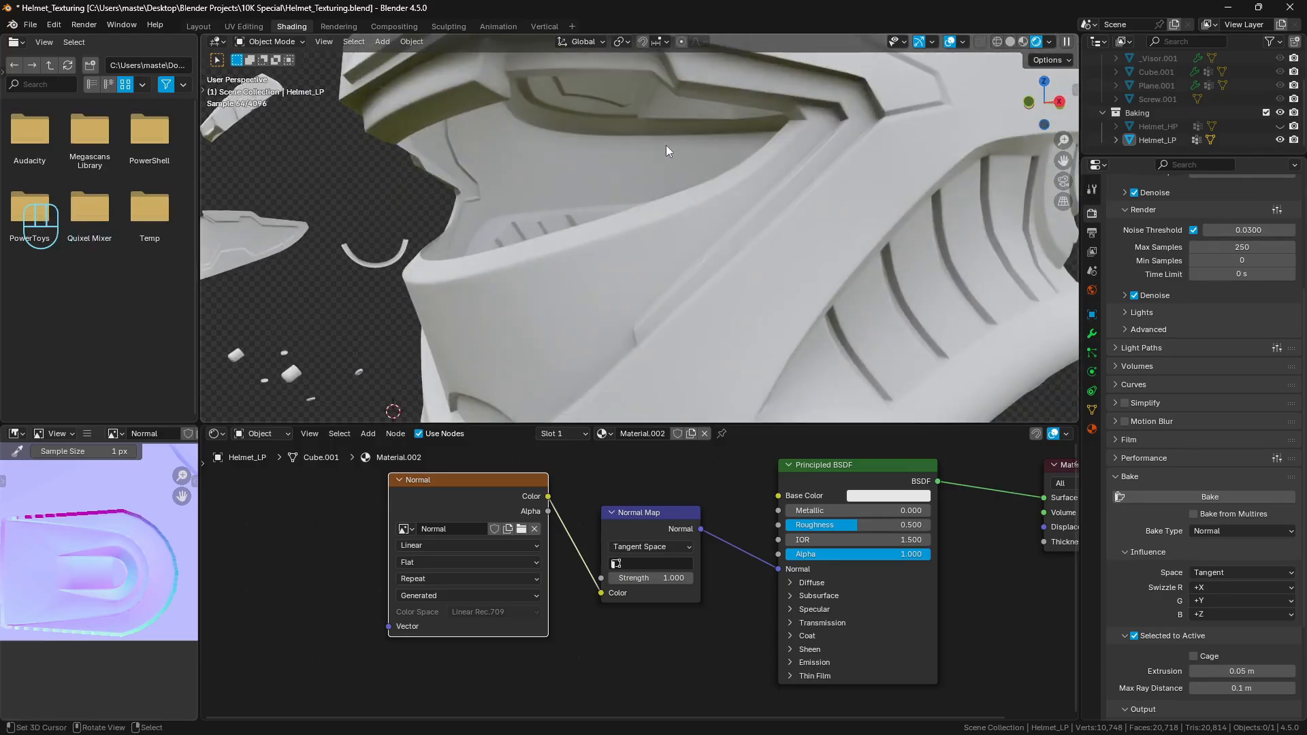
pyautogui.keyDown('shift'); pyautogui.moveTo(672, 110); pyautogui.dragTo(670, 132, button='middle'); pyautogui.keyUp('shift')
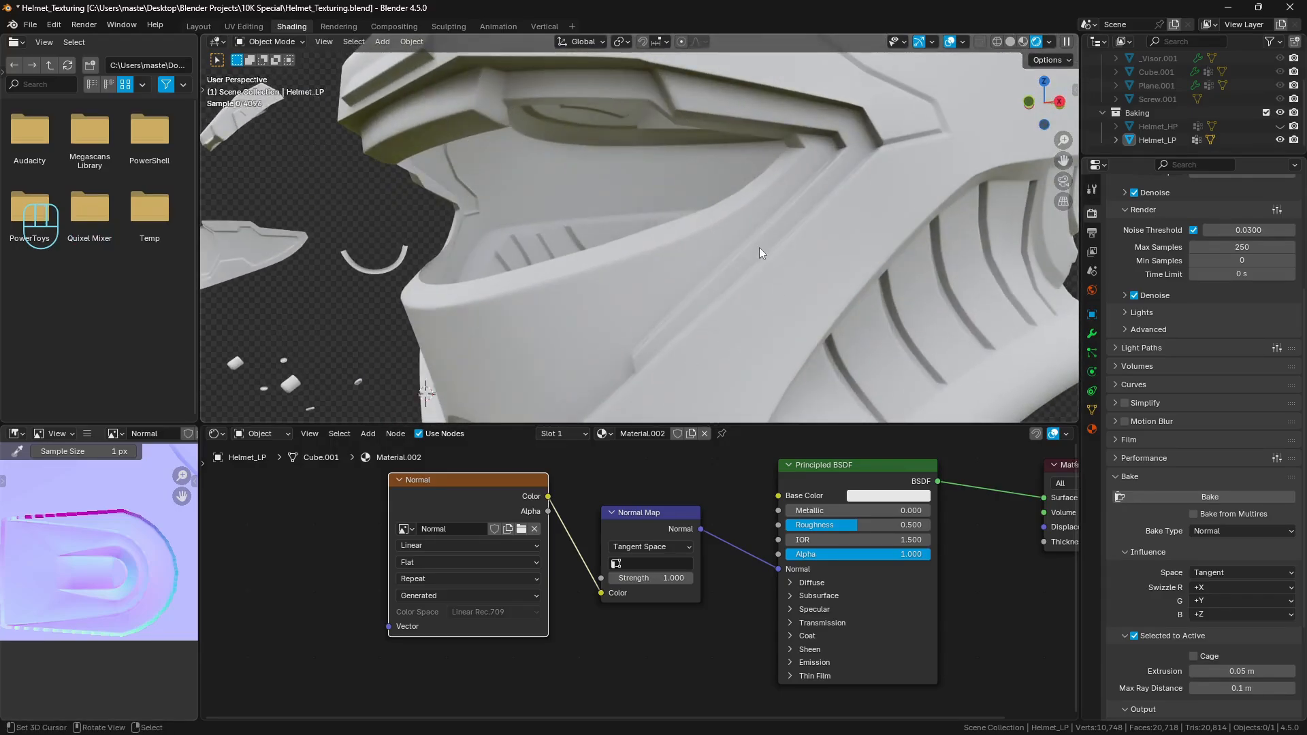
pyautogui.scroll(-5, 758, 247)
pyautogui.moveTo(741, 239); pyautogui.dragTo(787, 260, button='middle')
pyautogui.keyDown('shift'); pyautogui.moveTo(787, 260); pyautogui.dragTo(628, 98, button='middle'); pyautogui.keyUp('shift')
pyautogui.scroll(3, 648, 148)
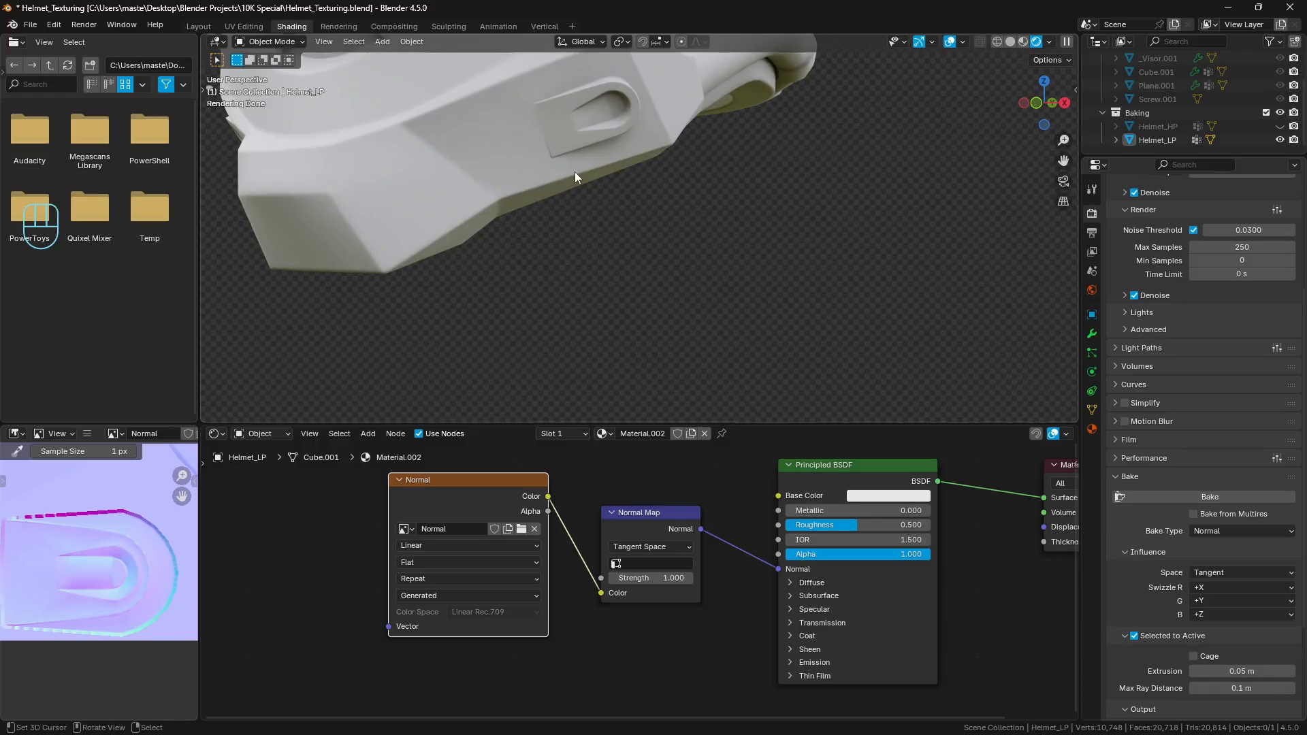
pyautogui.scroll(-2, 575, 172)
# Step: Return the viewport to solid shading and clear the selection with the whole Helmet_LP in view
pyautogui.hotkey('shift', 'z')
pyautogui.moveTo(628, 157); pyautogui.dragTo(639, 230, button='middle')
pyautogui.scroll(-3, 601, 260)
pyautogui.click(586, 238)
pyautogui.press('a')
pyautogui.press('a')
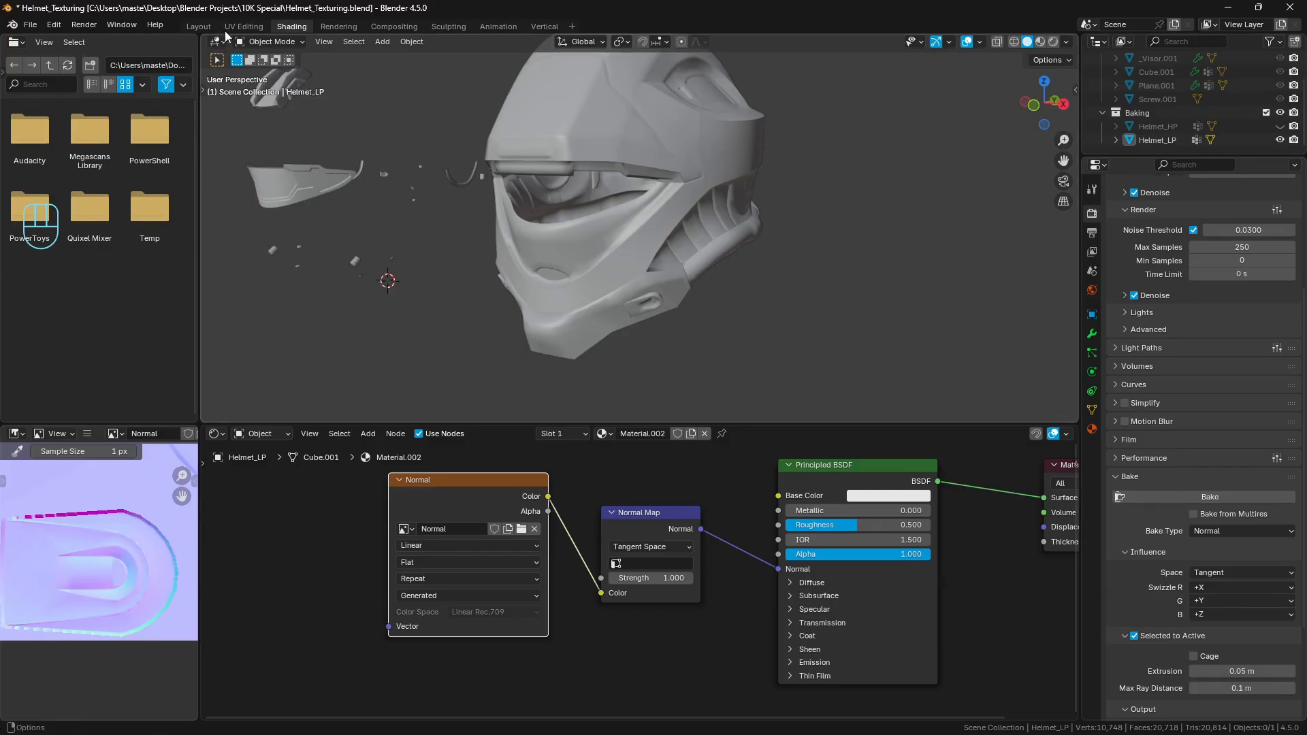
pyautogui.moveTo(731, 272); pyautogui.dragTo(772, 321, button='middle')
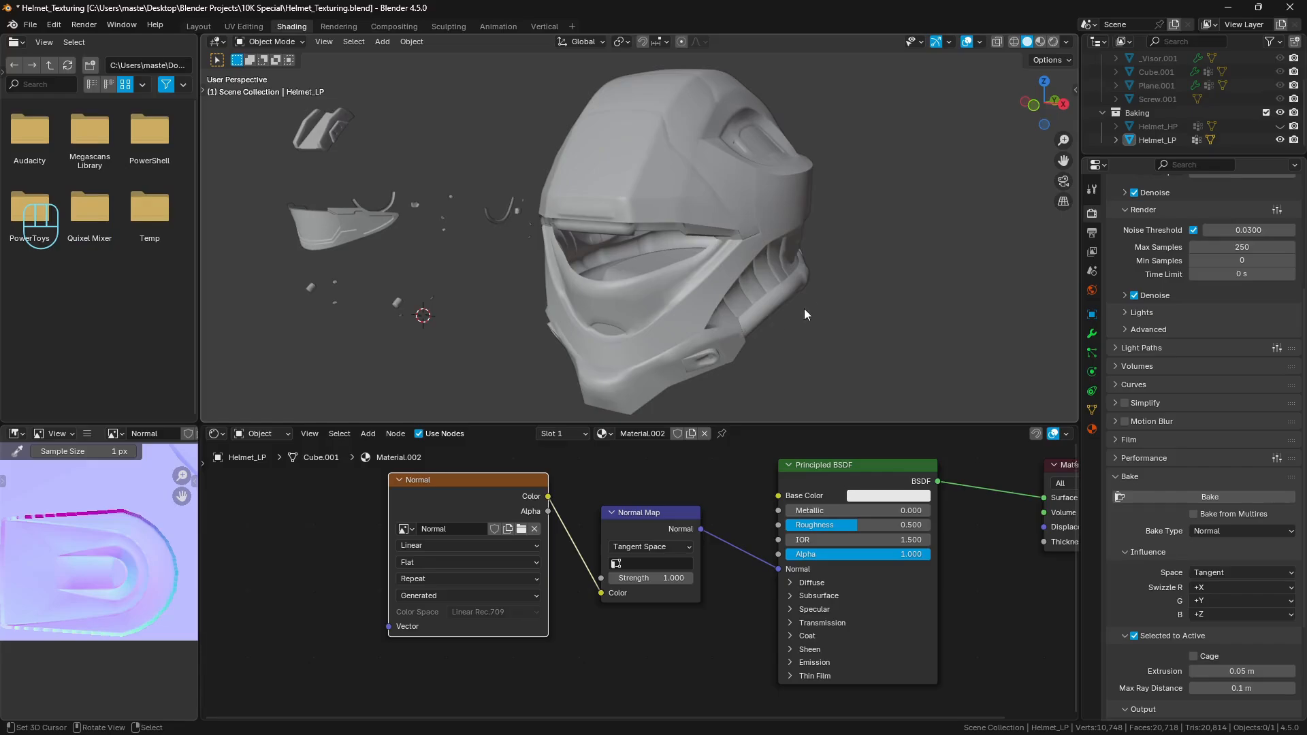
# Step: Start saving the baked Normal image from the UV Editing workspace and open the project's Bakes folder as the destination
pyautogui.click(248, 26)
pyautogui.scroll(-5, 359, 293)
pyautogui.press('Tab')
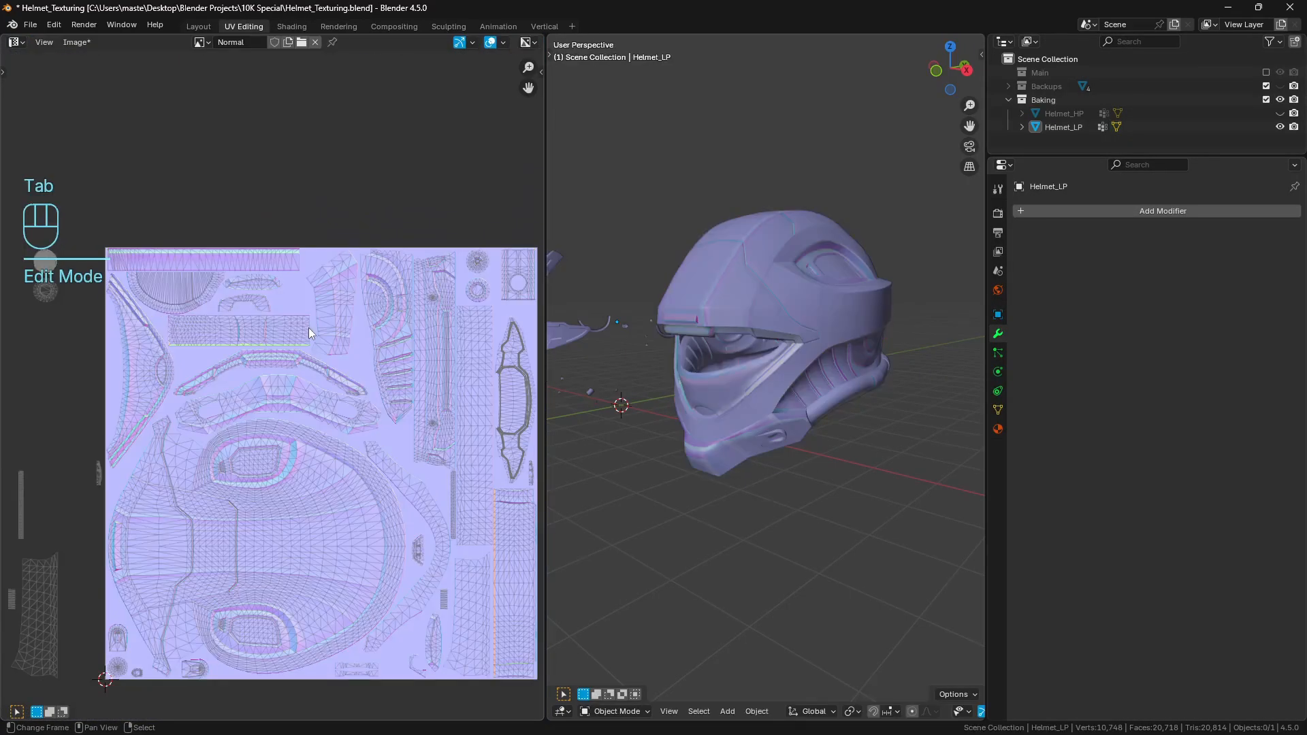
pyautogui.moveTo(349, 385); pyautogui.dragTo(326, 267, button='middle')
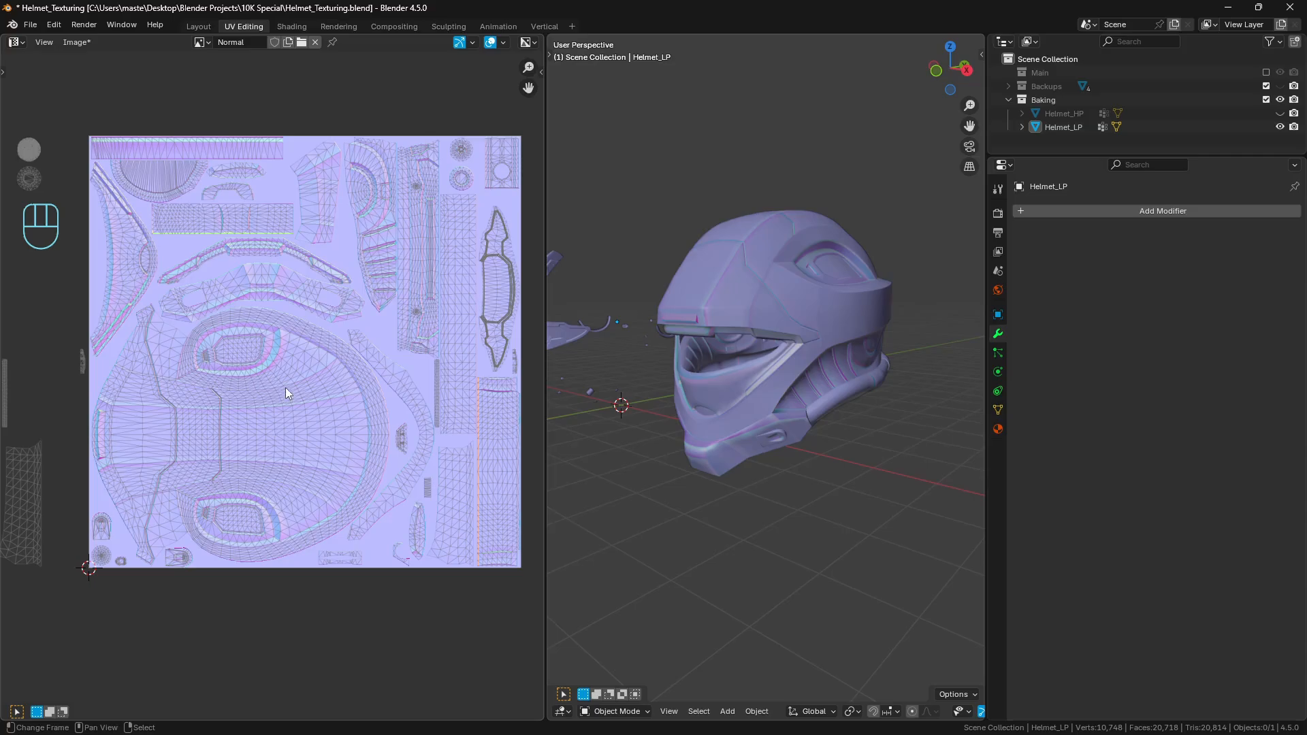
pyautogui.click(85, 43)
pyautogui.click(195, 196)
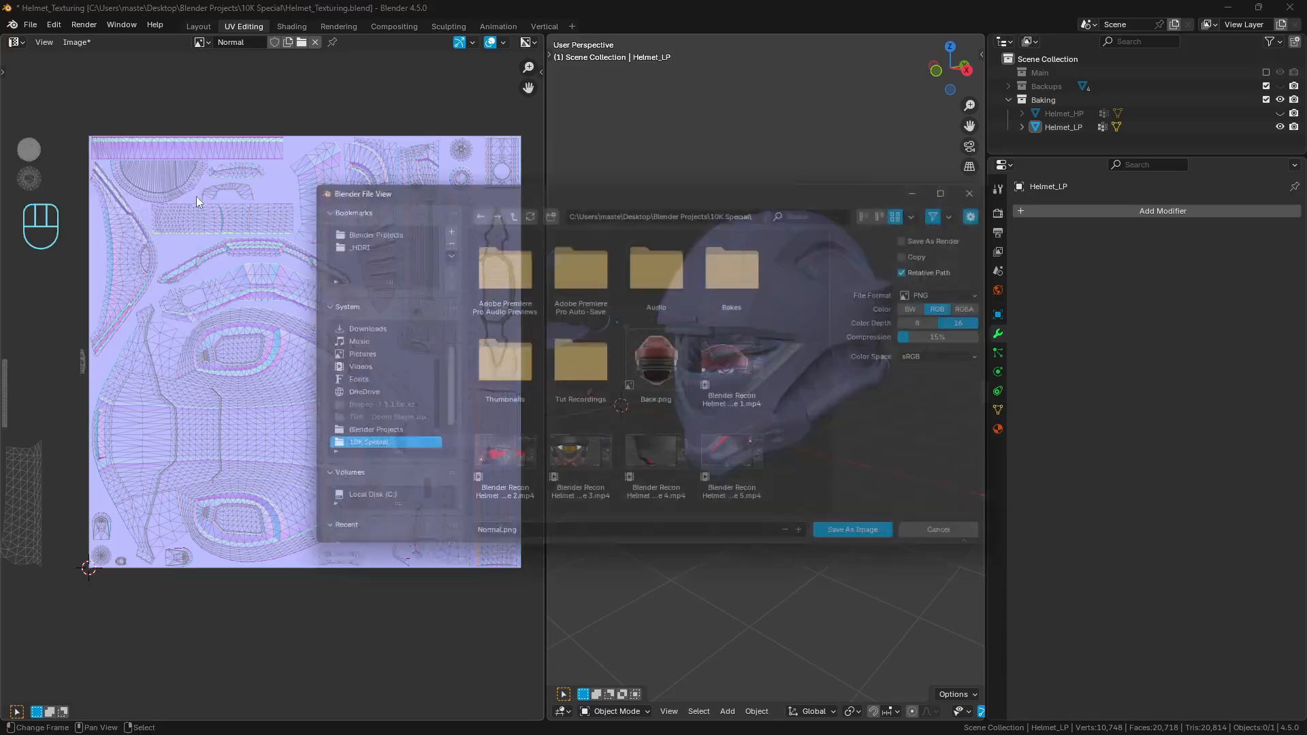
pyautogui.click(764, 279)
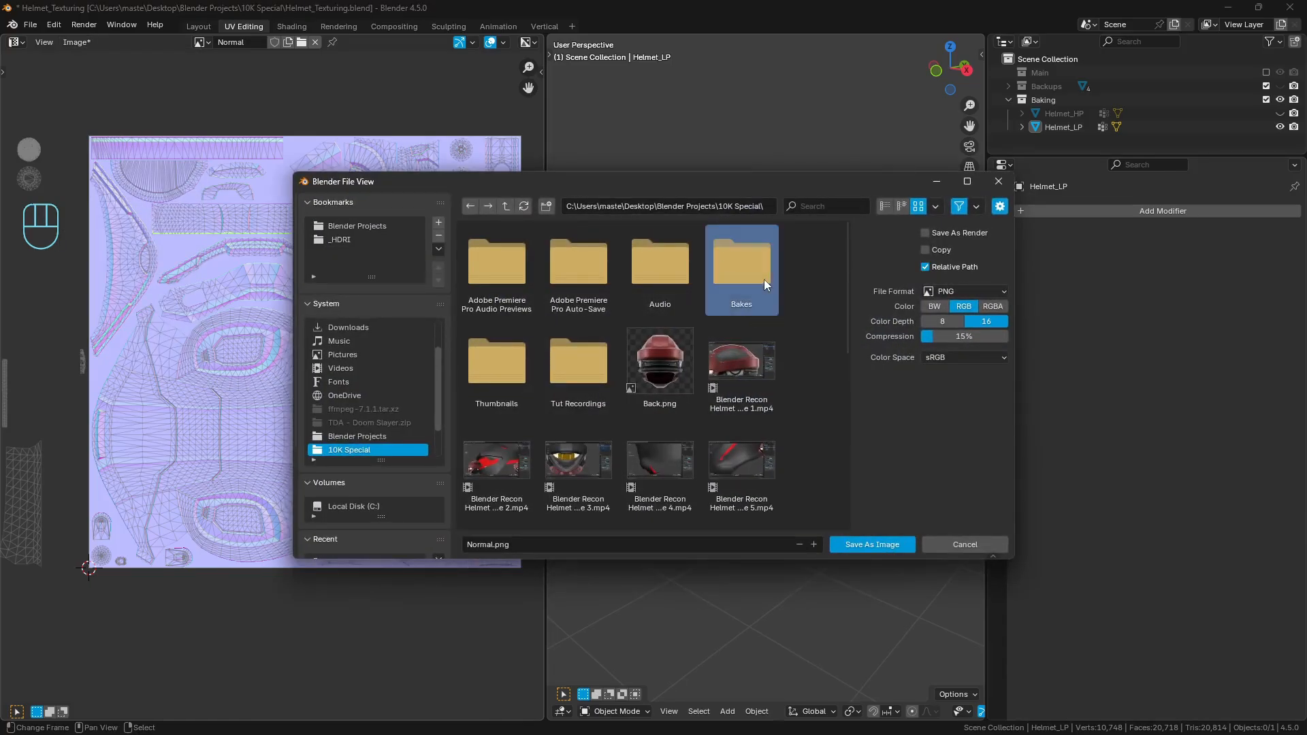
pyautogui.doubleClick(764, 279)
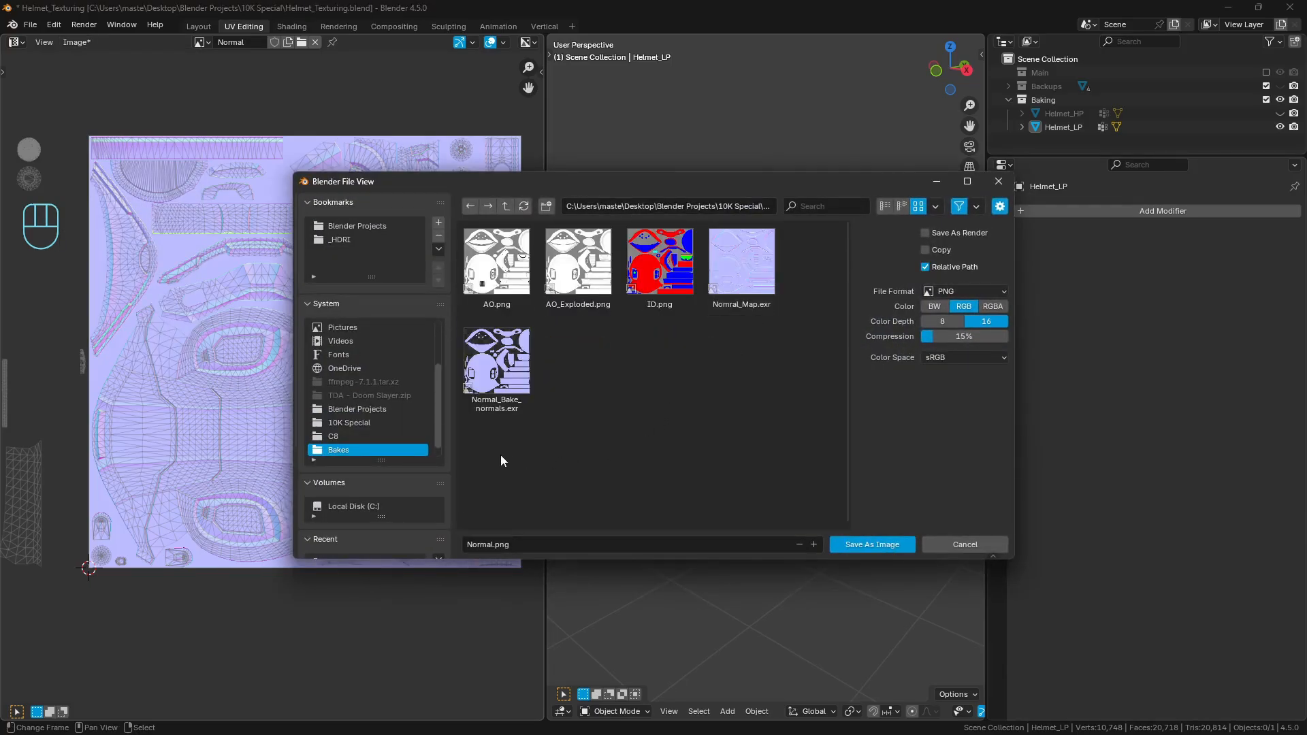
# Step: Delete all the old AO, ID and normal bake files from the Bakes folder
pyautogui.moveTo(501, 460); pyautogui.dragTo(761, 253)
pyautogui.press('Delete')
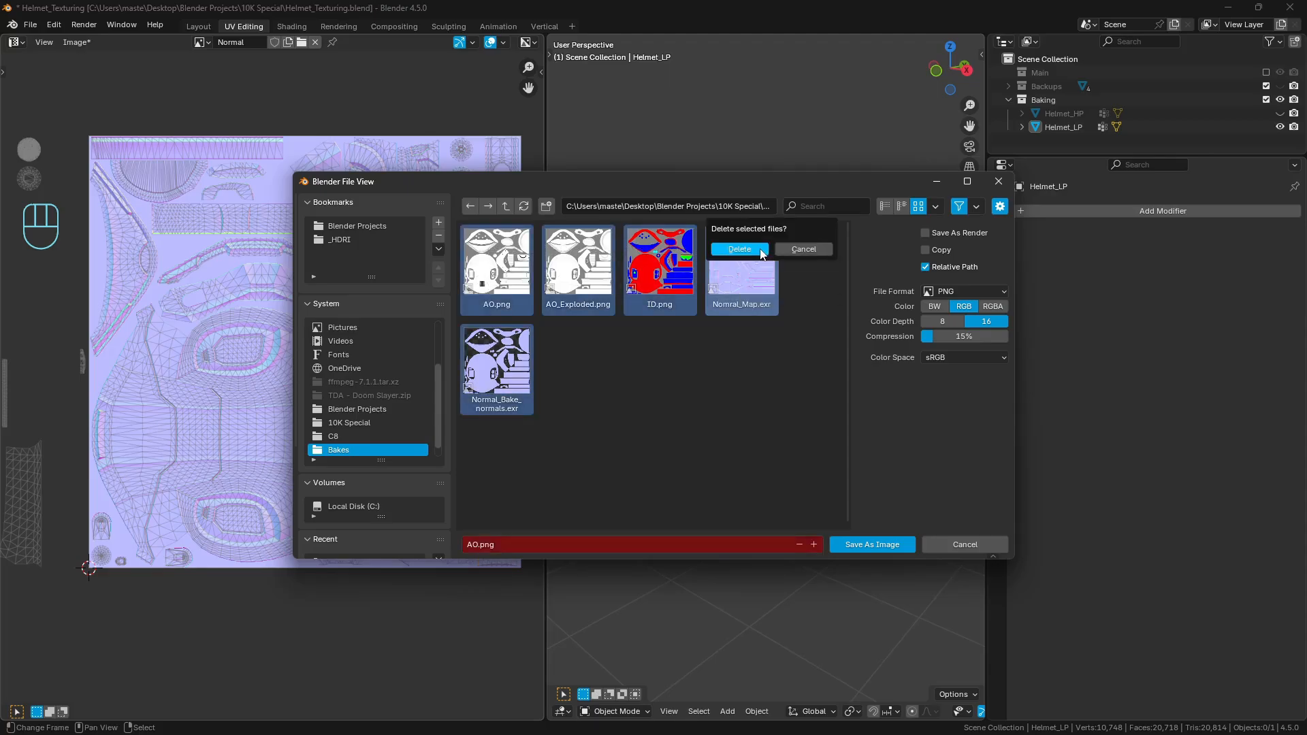
pyautogui.click(761, 251)
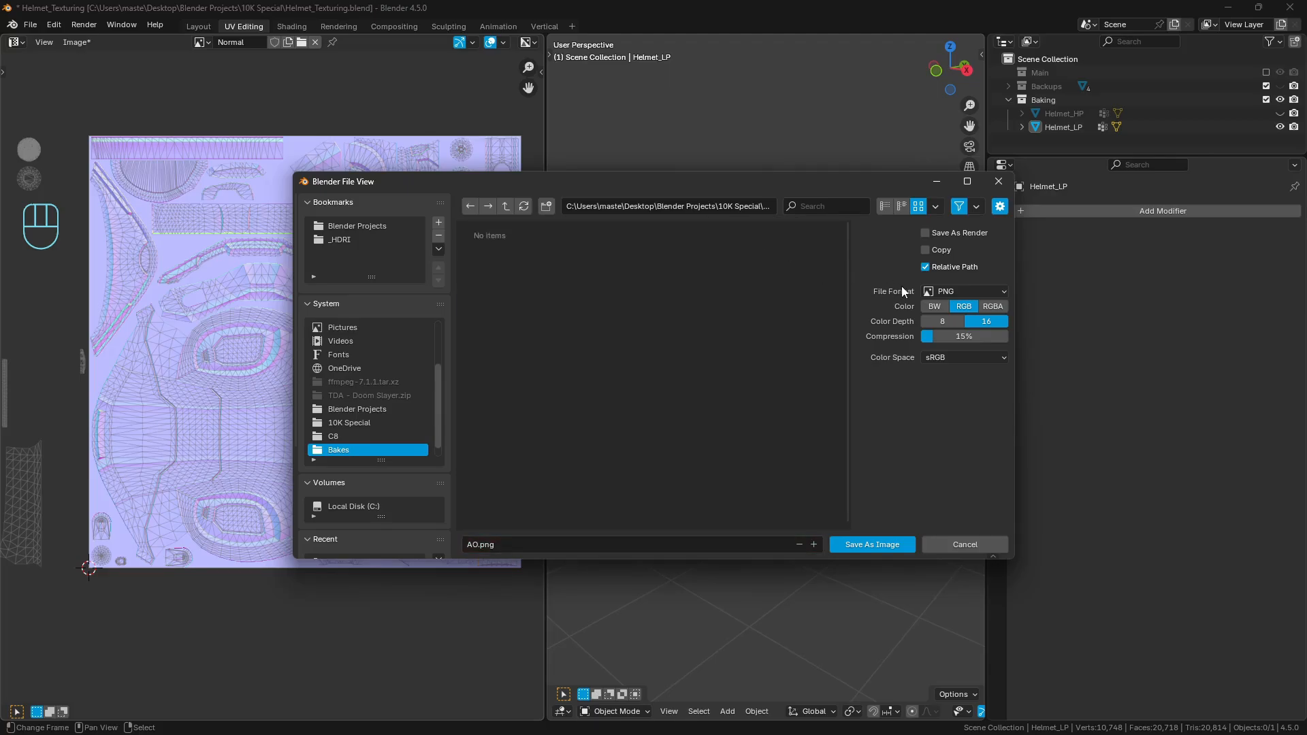
# Step: Name the image file Normal
pyautogui.click(578, 542)
pyautogui.click(688, 396)
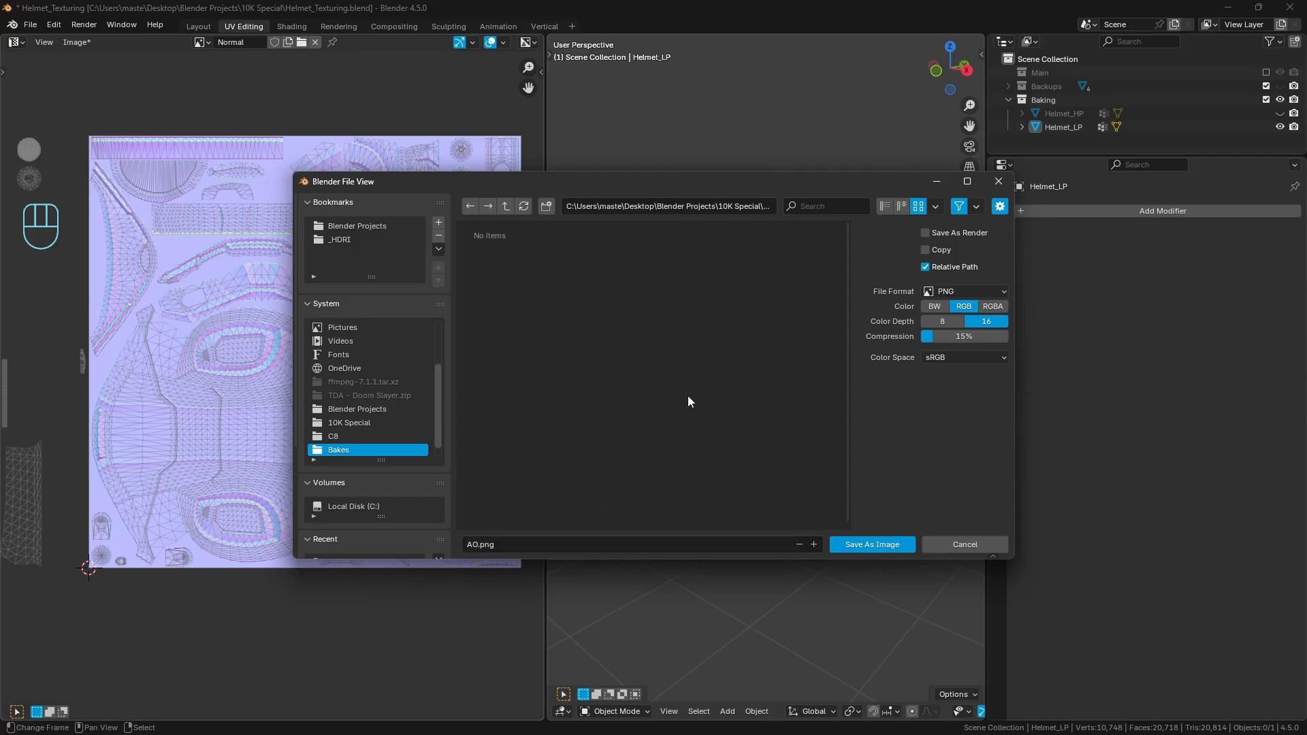
pyautogui.click(517, 546)
pyautogui.press('BackSpace')
pyautogui.write('Normal')
pyautogui.click(558, 393)
# Step: Set the file format to OpenEXR with Float (Full) color depth and ZIP codec, and save the normal map
pyautogui.click(973, 290)
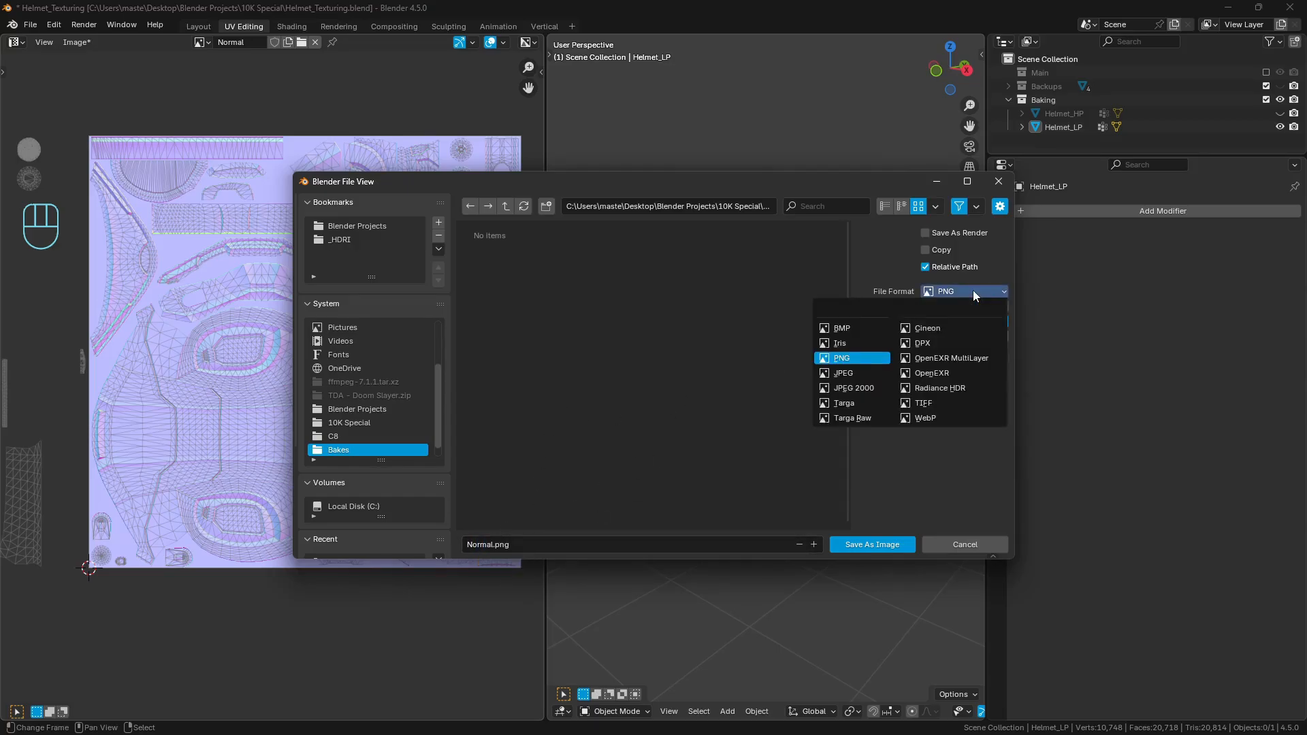
pyautogui.click(974, 371)
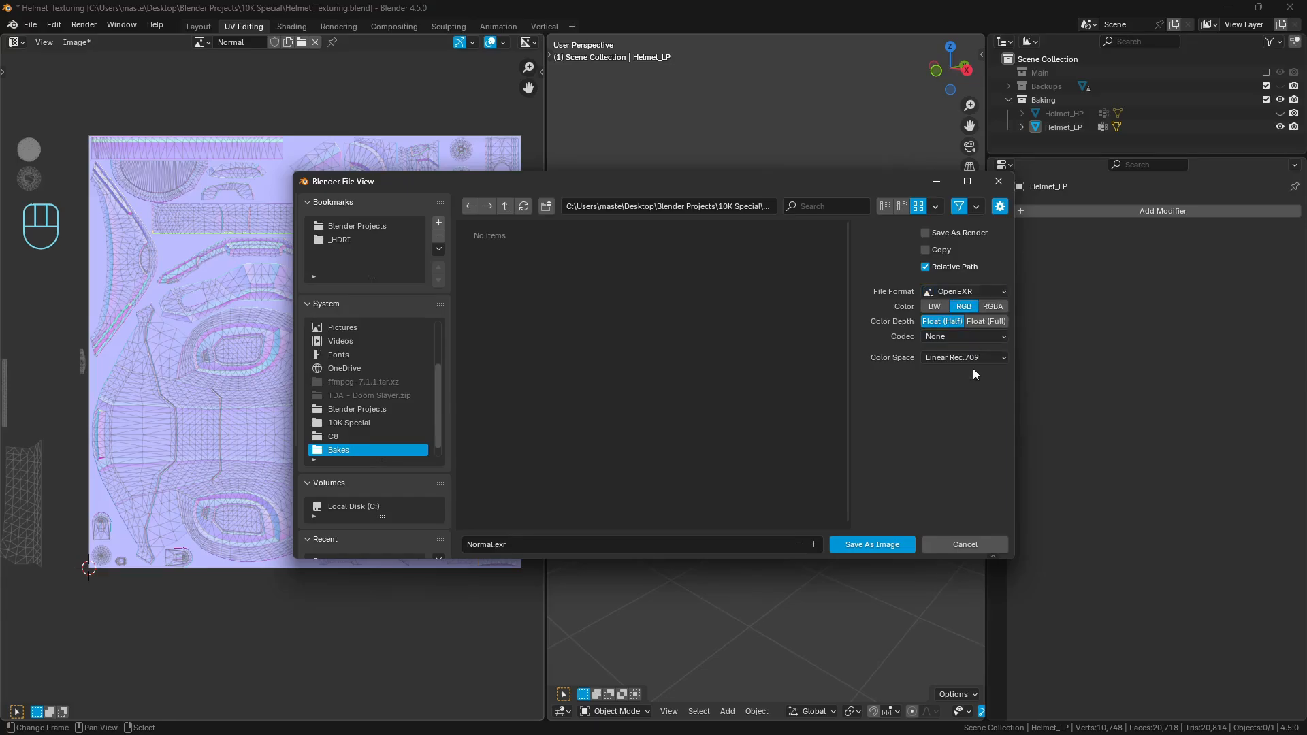
pyautogui.click(990, 322)
pyautogui.click(970, 336)
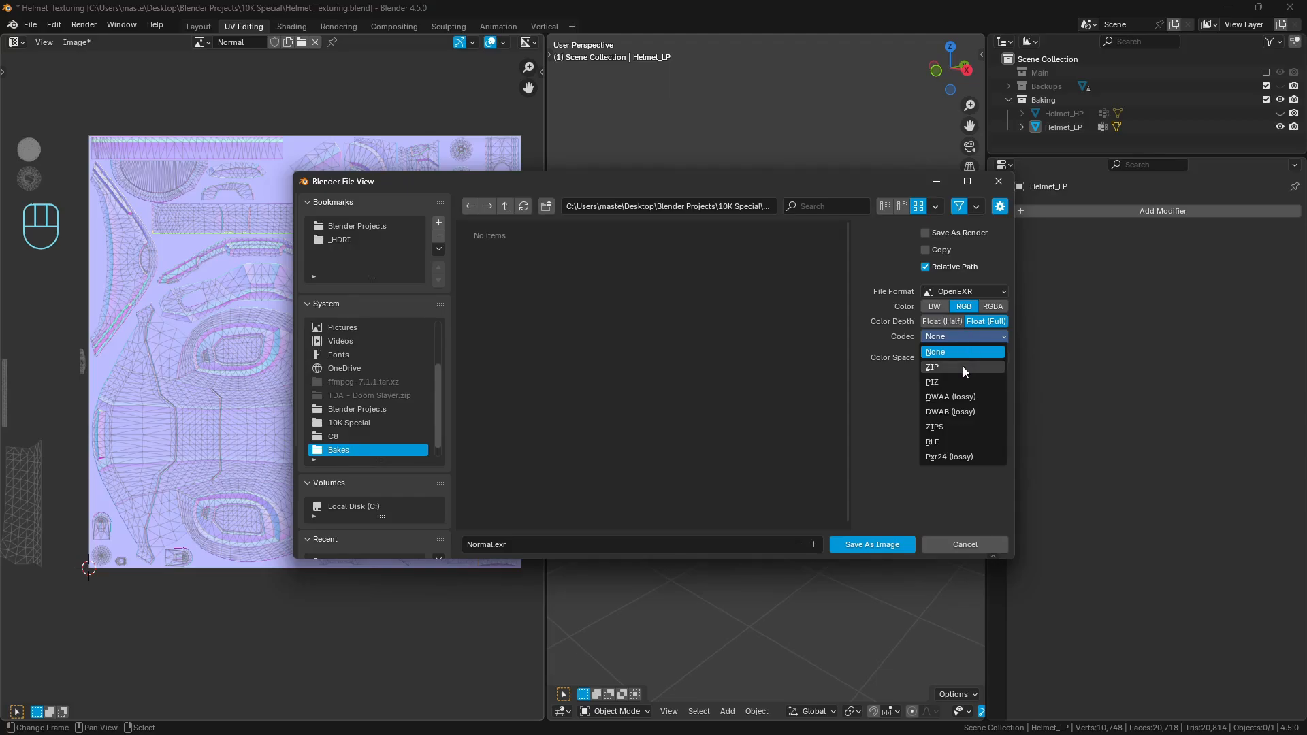
pyautogui.click(963, 366)
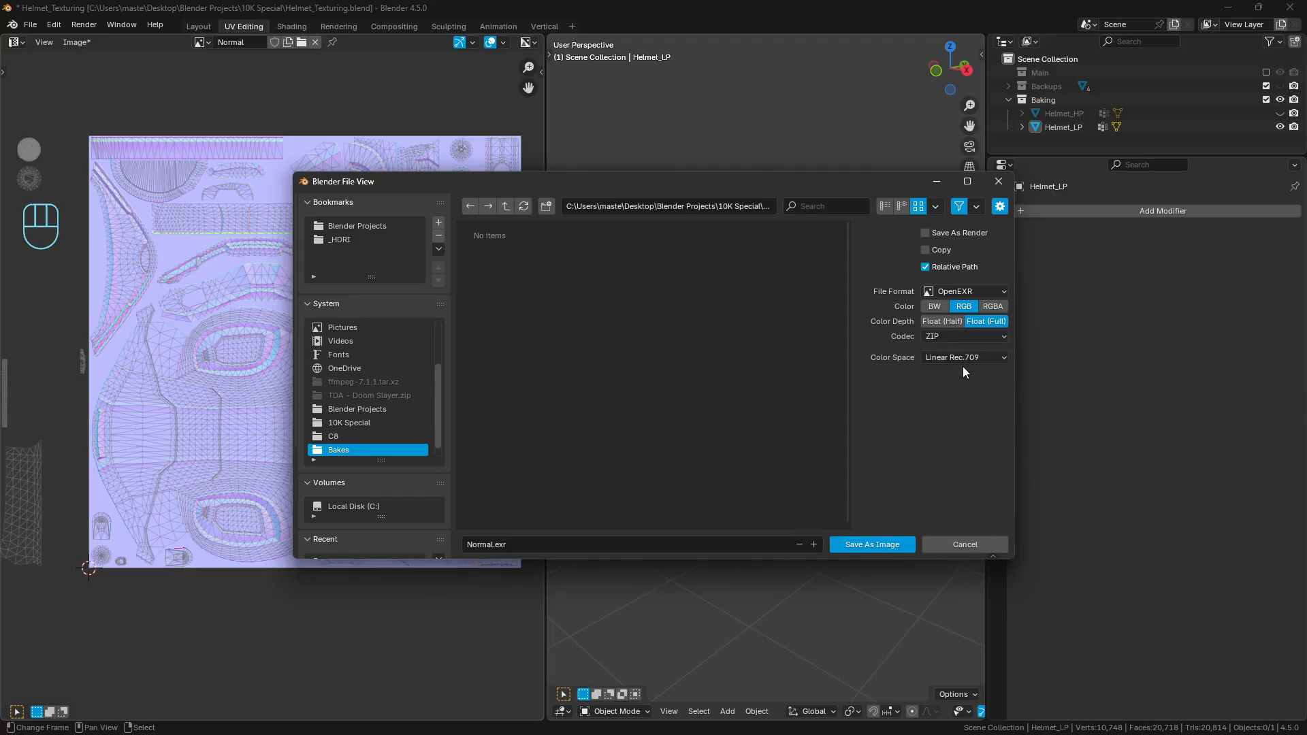
pyautogui.click(878, 546)
# Step: Return to the Shading workspace with Helmet_LP in view and deselect everything
pyautogui.click(802, 336)
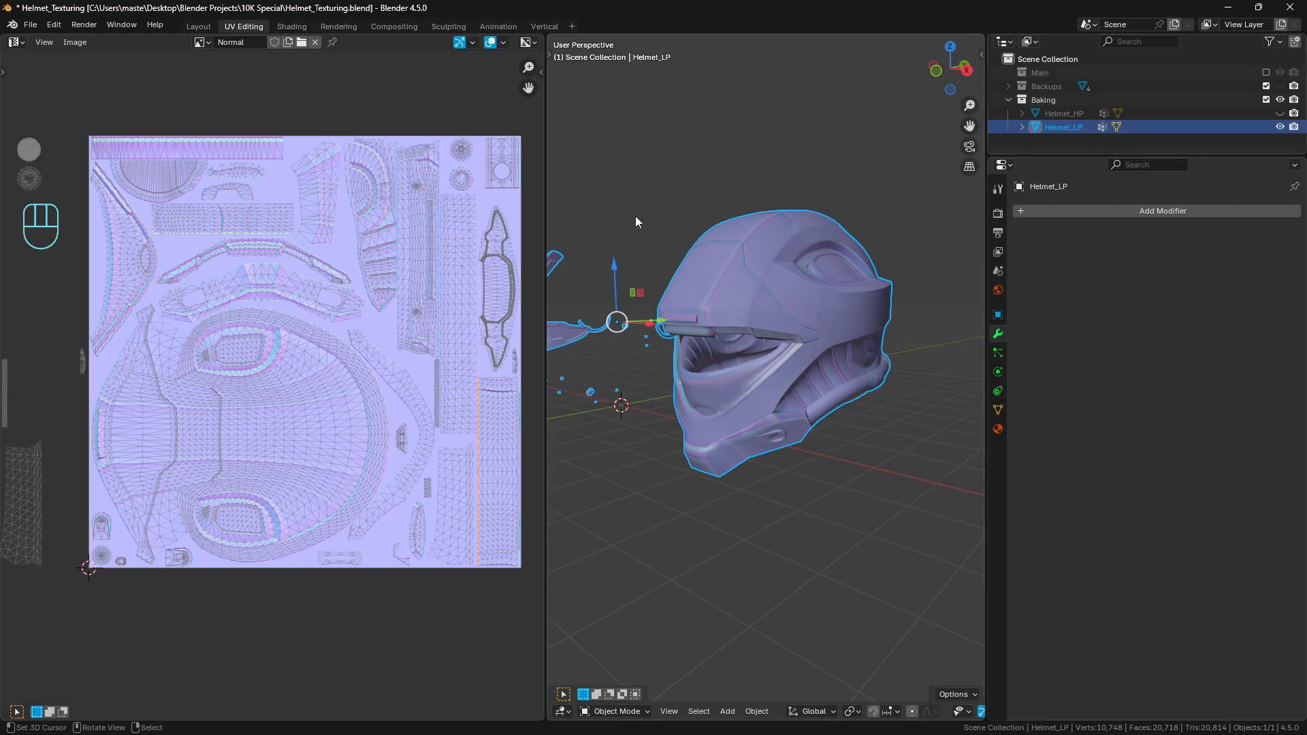
pyautogui.click(291, 26)
pyautogui.keyDown('shift'); pyautogui.moveTo(788, 317); pyautogui.dragTo(563, 264, button='middle'); pyautogui.keyUp('shift')
pyautogui.scroll(5, 563, 265)
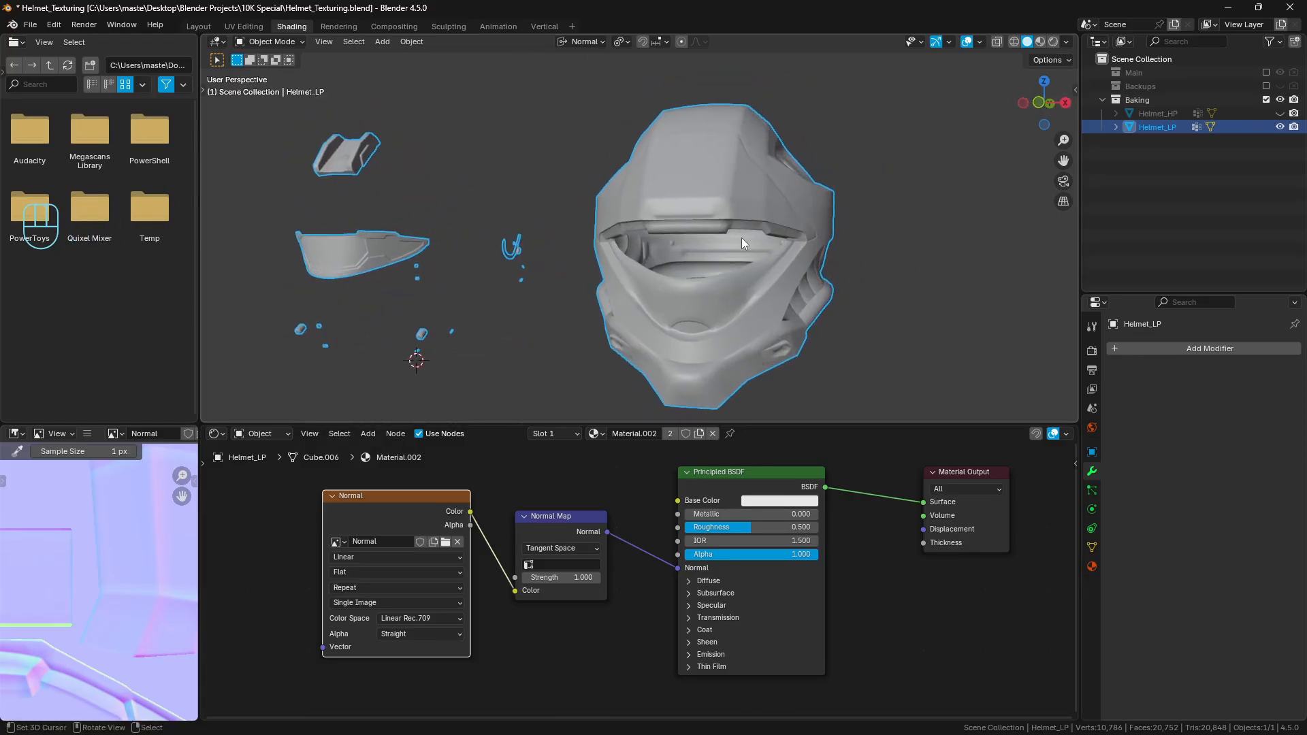
pyautogui.press('a')
pyautogui.press('a')
# Step: Circle the detached helmet parts and the main helmet body with annotation strokes, and erase both strokes
pyautogui.scroll(-5, 585, 242)
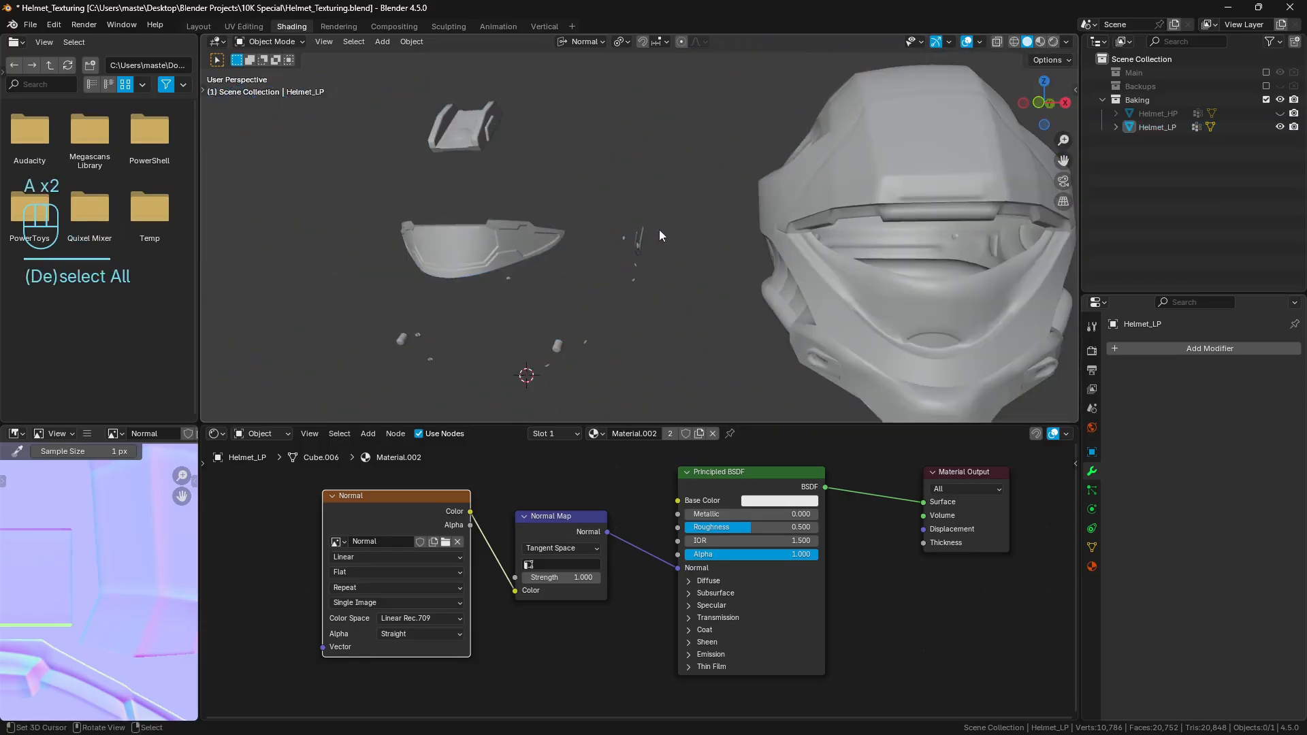
pyautogui.moveTo(553, 134)
pyautogui.mouseDown()
pyautogui.moveTo(549, 359)
pyautogui.moveTo(585, 169)
pyautogui.mouseUp()
pyautogui.moveTo(905, 187); pyautogui.dragTo(884, 327)
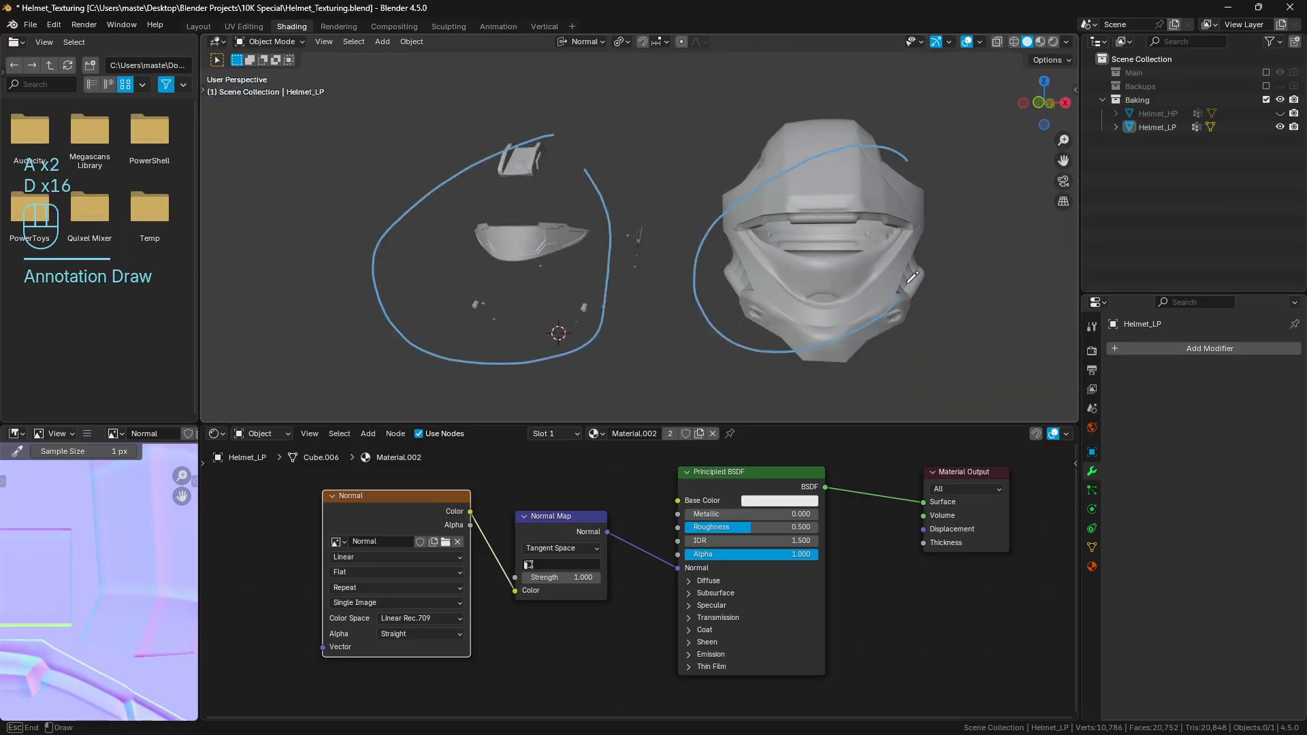
pyautogui.scroll(-4, 926, 200)
pyautogui.scroll(2, 860, 206)
pyautogui.moveTo(861, 206)
pyautogui.mouseDown(button='right')
pyautogui.moveTo(708, 210)
pyautogui.moveTo(823, 271)
pyautogui.moveTo(577, 205)
pyautogui.moveTo(474, 253)
pyautogui.moveTo(485, 297)
pyautogui.moveTo(618, 291)
pyautogui.mouseUp(button='right')
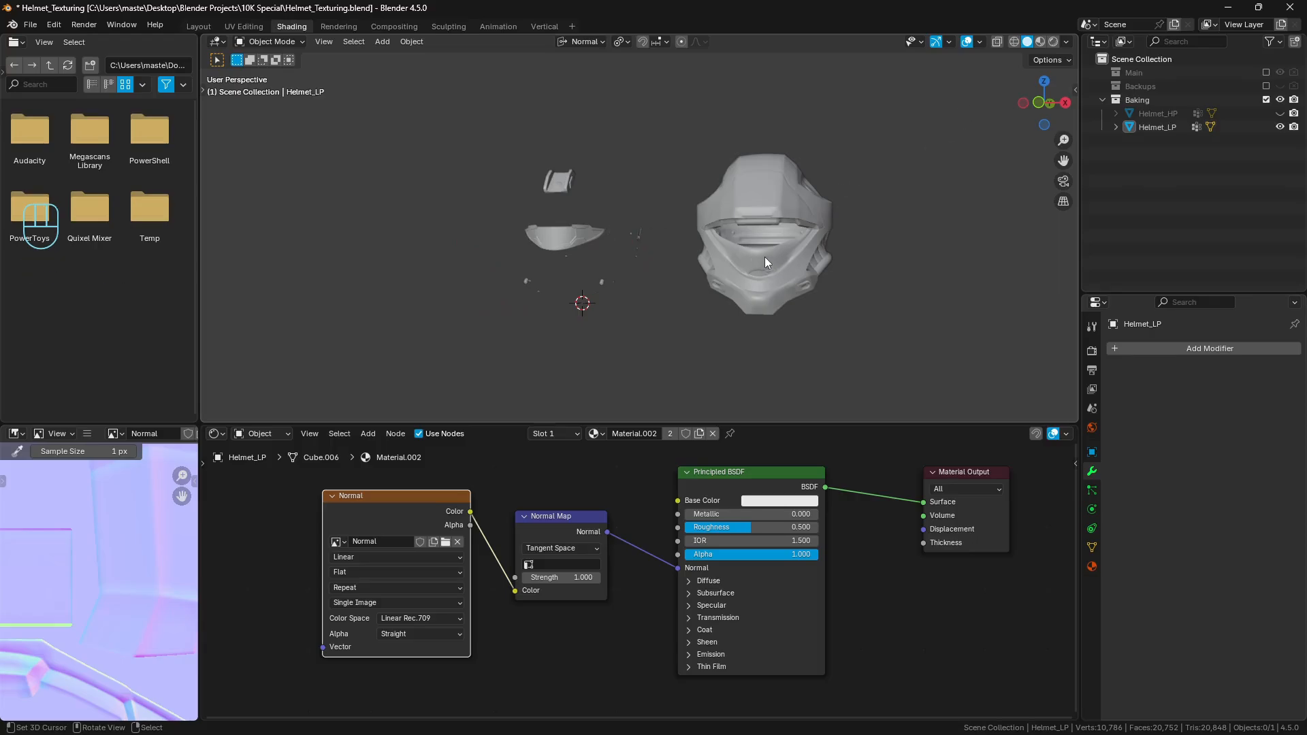
pyautogui.keyDown('shift'); pyautogui.moveTo(709, 257); pyautogui.dragTo(642, 265, button='middle'); pyautogui.keyUp('shift')
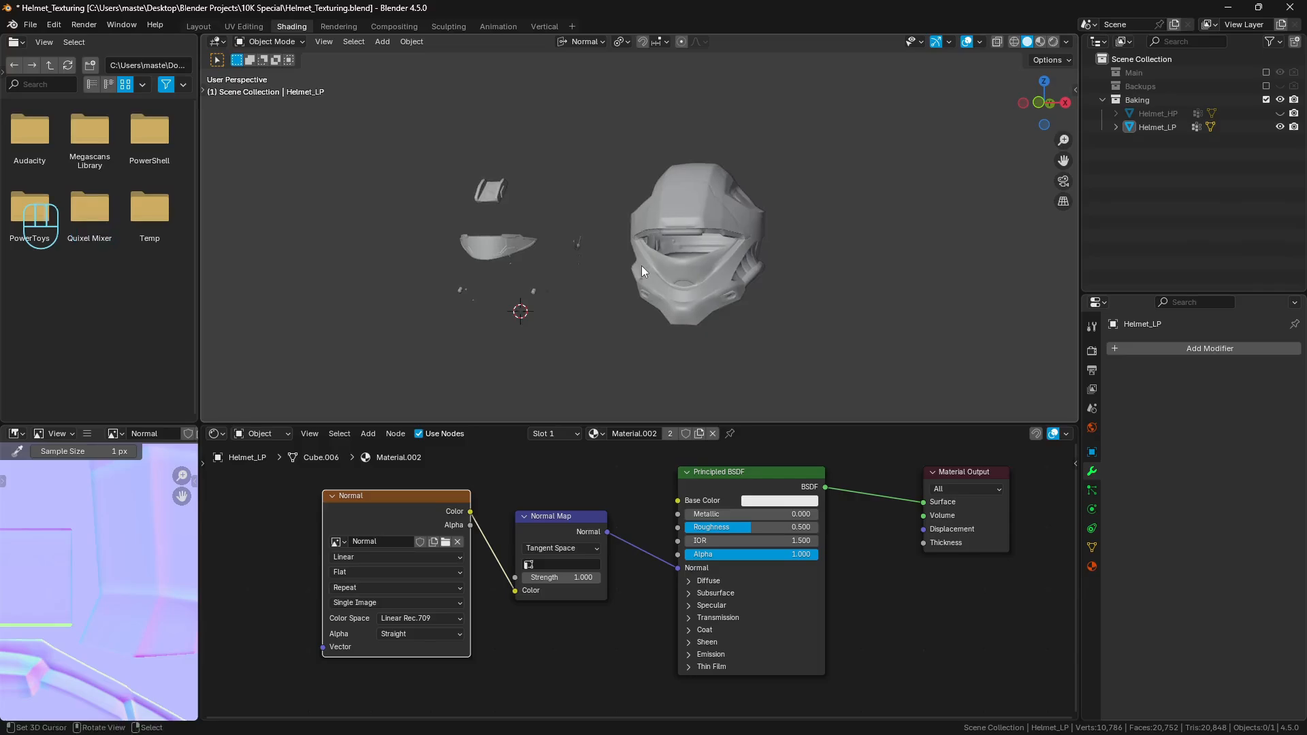
pyautogui.scroll(2, 641, 265)
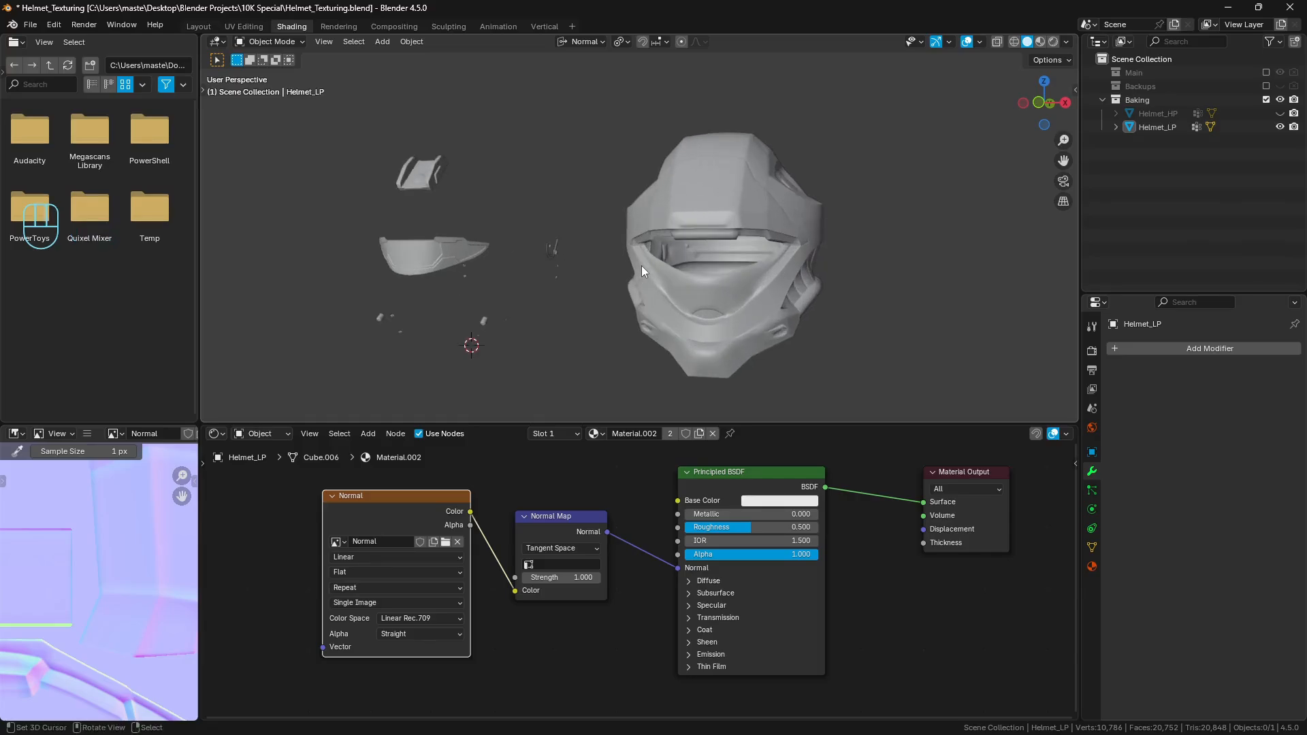
pyautogui.keyDown('shift'); pyautogui.moveTo(641, 266); pyautogui.dragTo(660, 260, button='middle'); pyautogui.keyUp('shift')
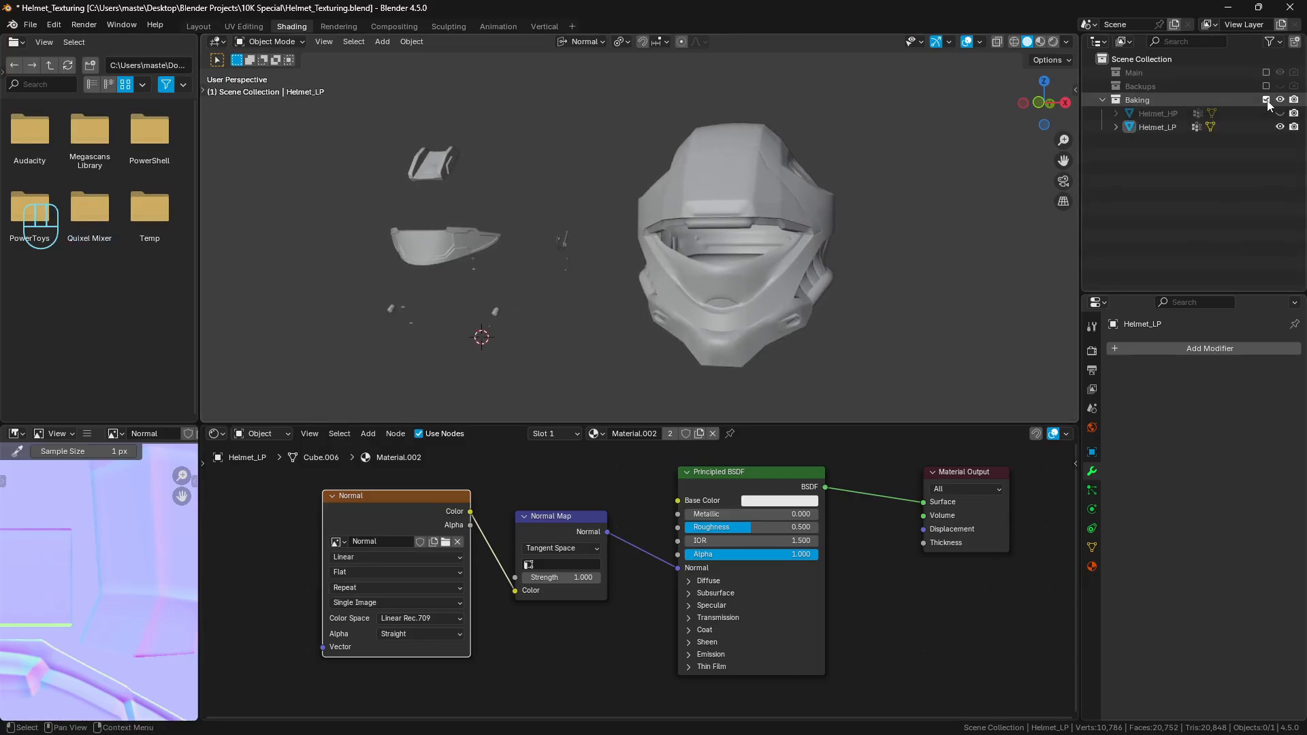
# Step: Exclude the Baking collection from the view layer, enable the Main collection and select the Helmet object in it
pyautogui.click(1266, 101)
pyautogui.click(1266, 72)
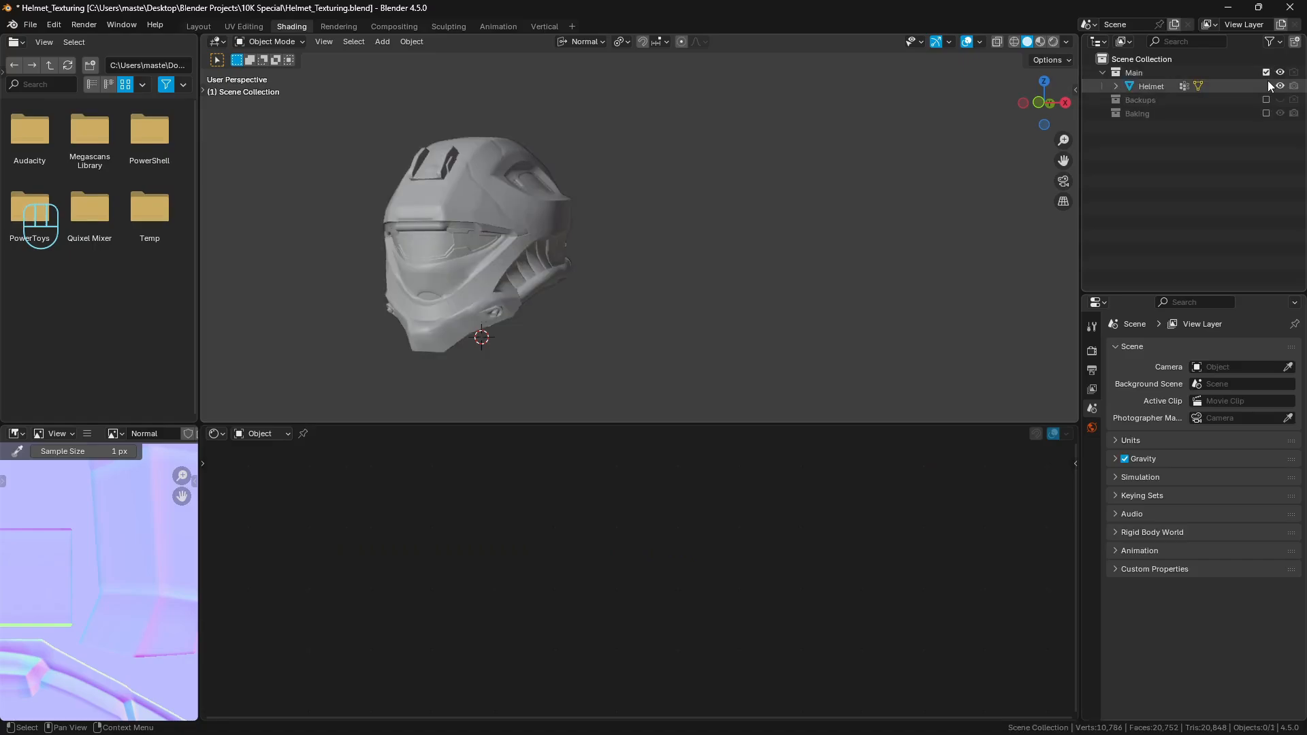
pyautogui.rightClick(484, 243)
pyautogui.keyDown('shift'); pyautogui.moveTo(573, 249); pyautogui.dragTo(610, 227, button='middle'); pyautogui.keyUp('shift')
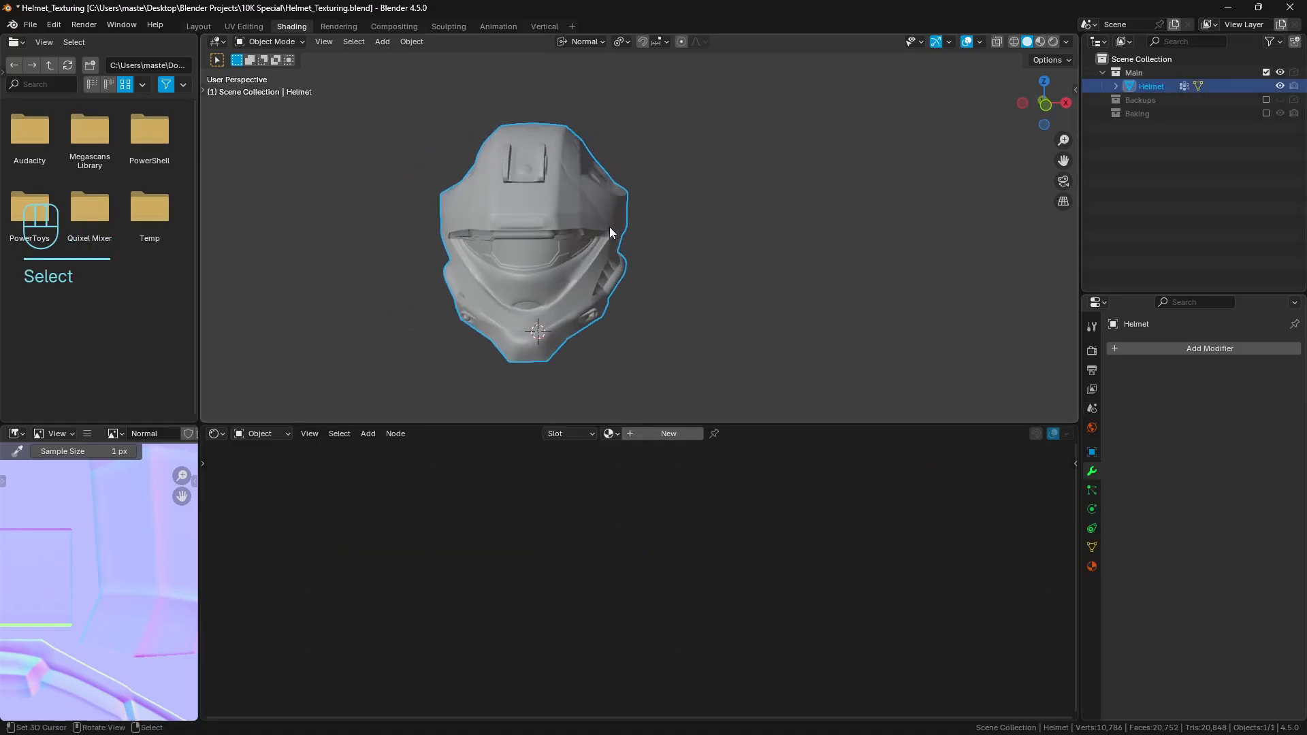
pyautogui.press('Tab')
pyautogui.press('Tab')
pyautogui.moveTo(753, 222); pyautogui.dragTo(1171, 128, button='middle')
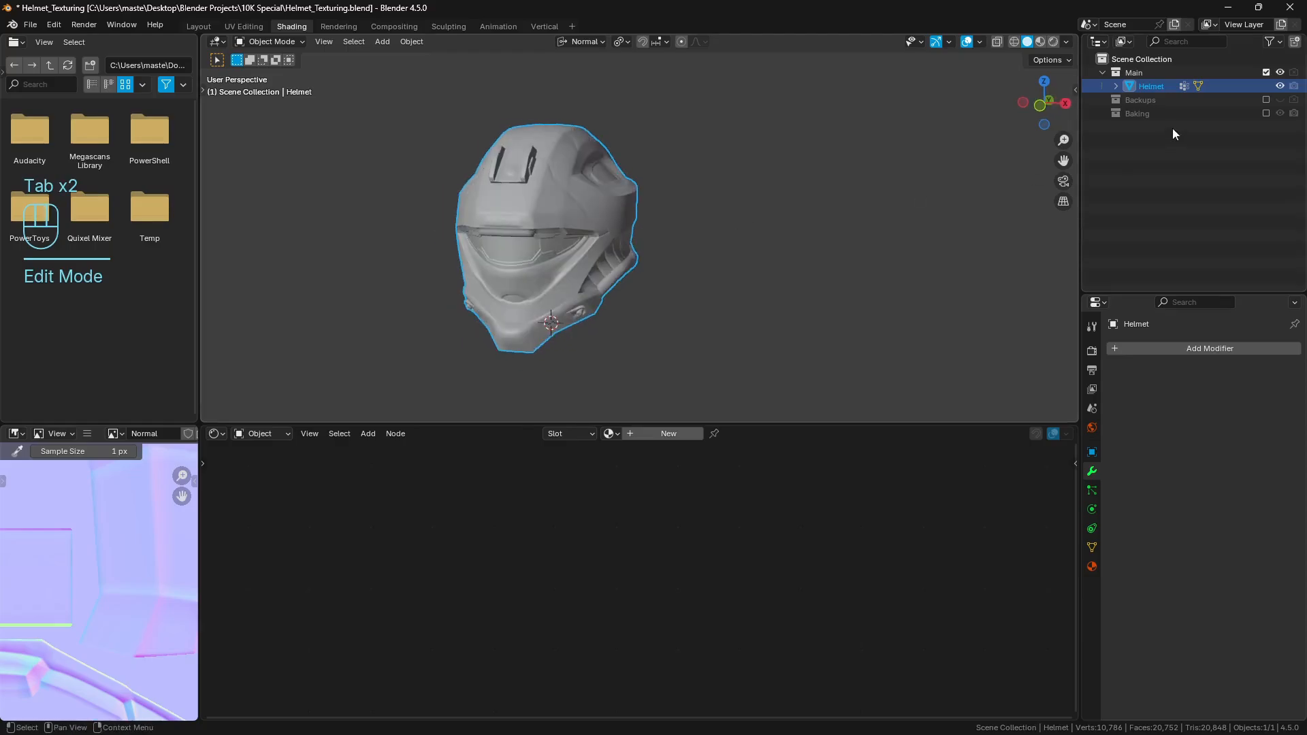
# Step: Enable the Backups collection in place of Main, duplicate its four objects without offset and move the copies to the Main collection
pyautogui.click(1266, 100)
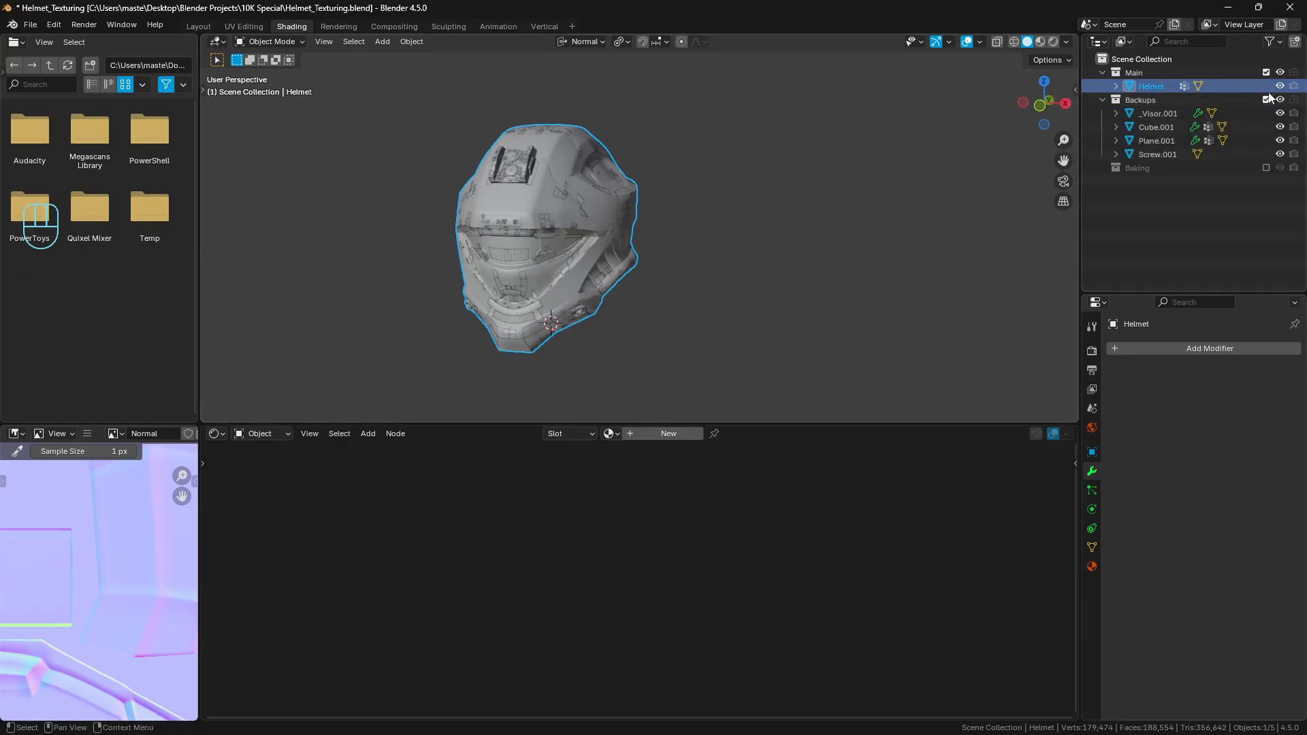
pyautogui.click(1266, 72)
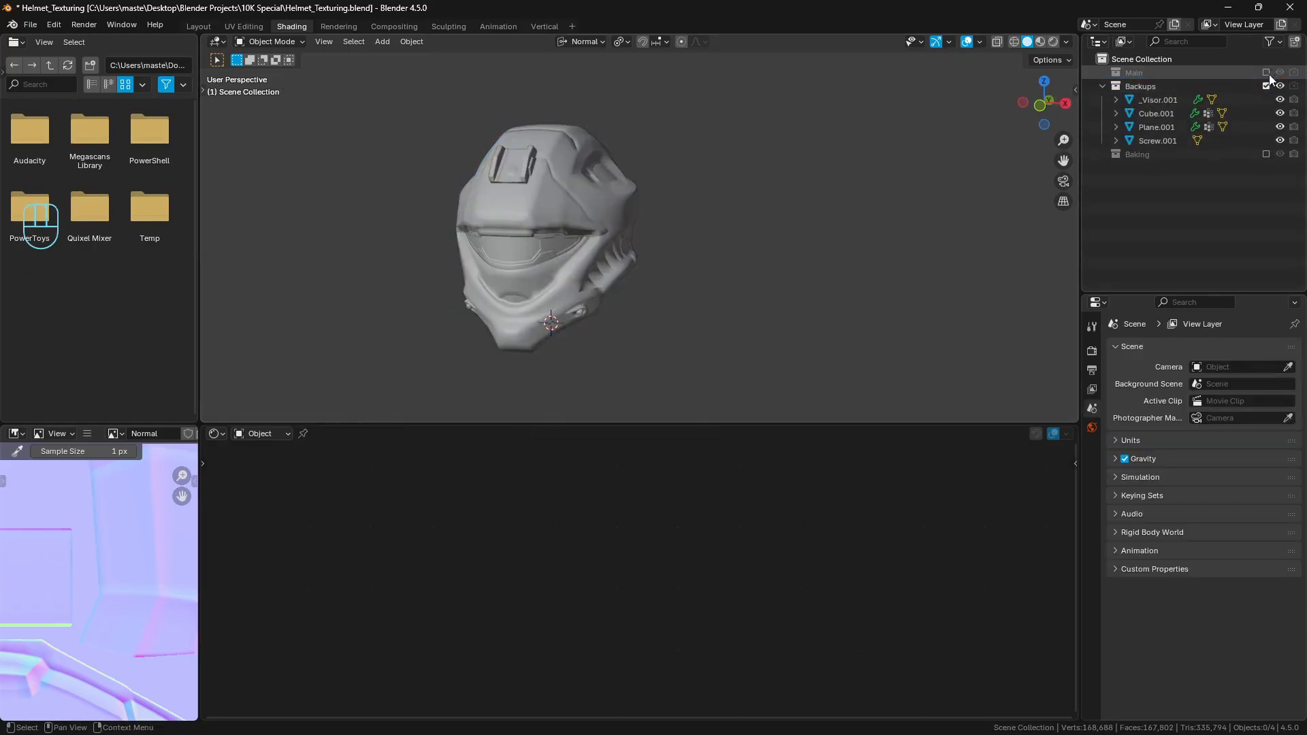
pyautogui.click(1156, 103)
pyautogui.keyDown('shift'); pyautogui.click(1157, 137); pyautogui.keyUp('shift')
pyautogui.moveTo(914, 213); pyautogui.dragTo(767, 215, button='middle')
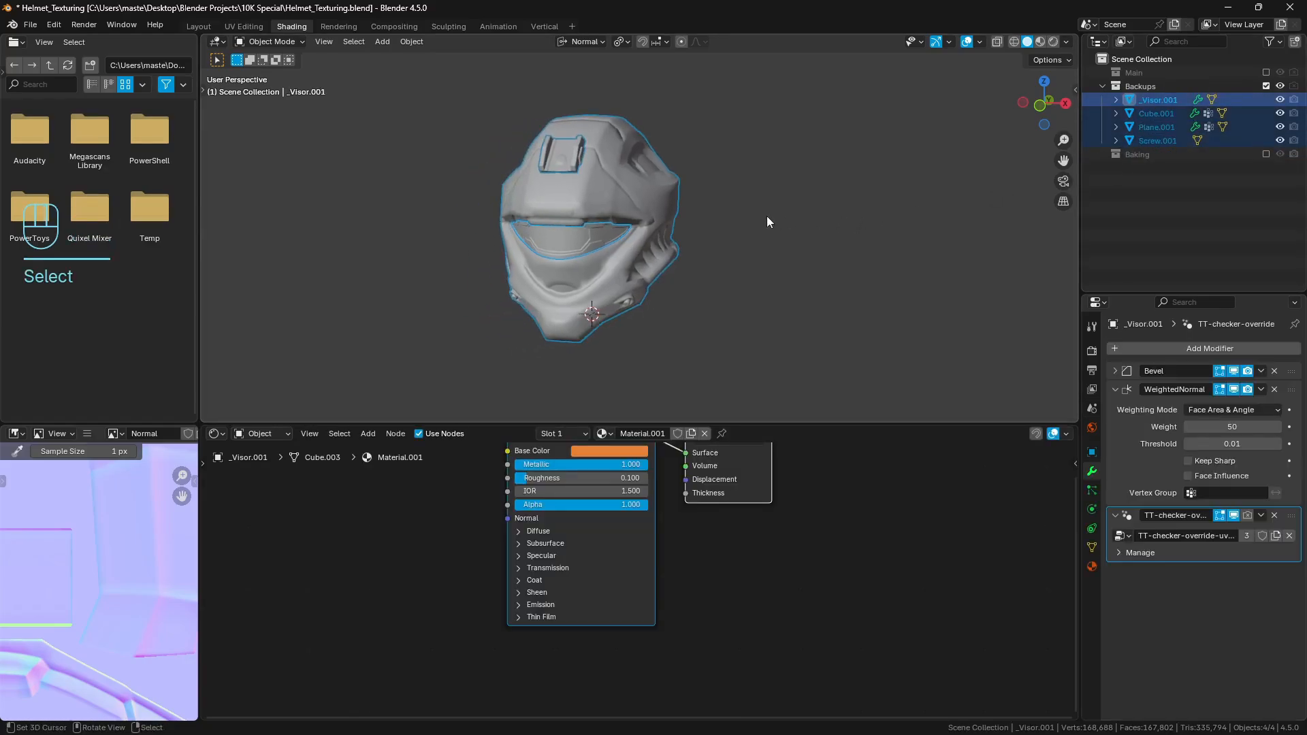
pyautogui.hotkey('shift', 'd')
pyautogui.rightClick(718, 243)
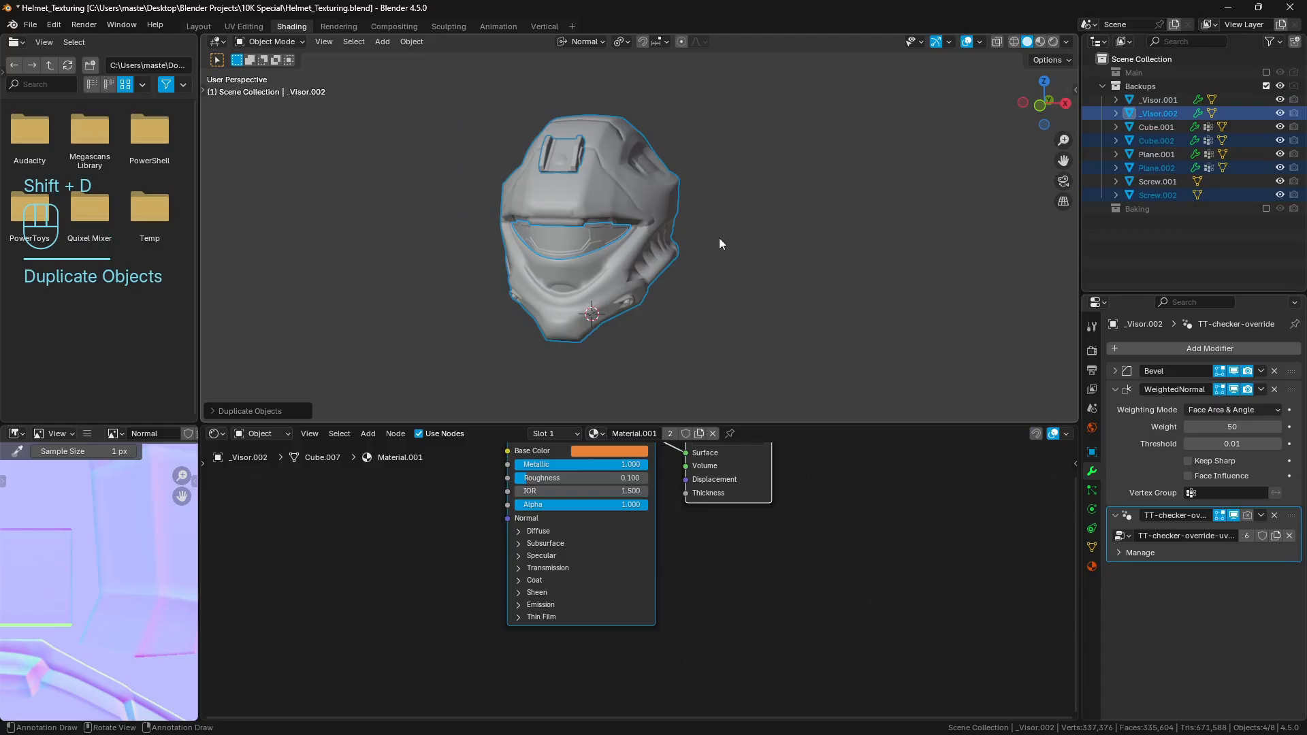
pyautogui.press('m')
pyautogui.click(691, 269)
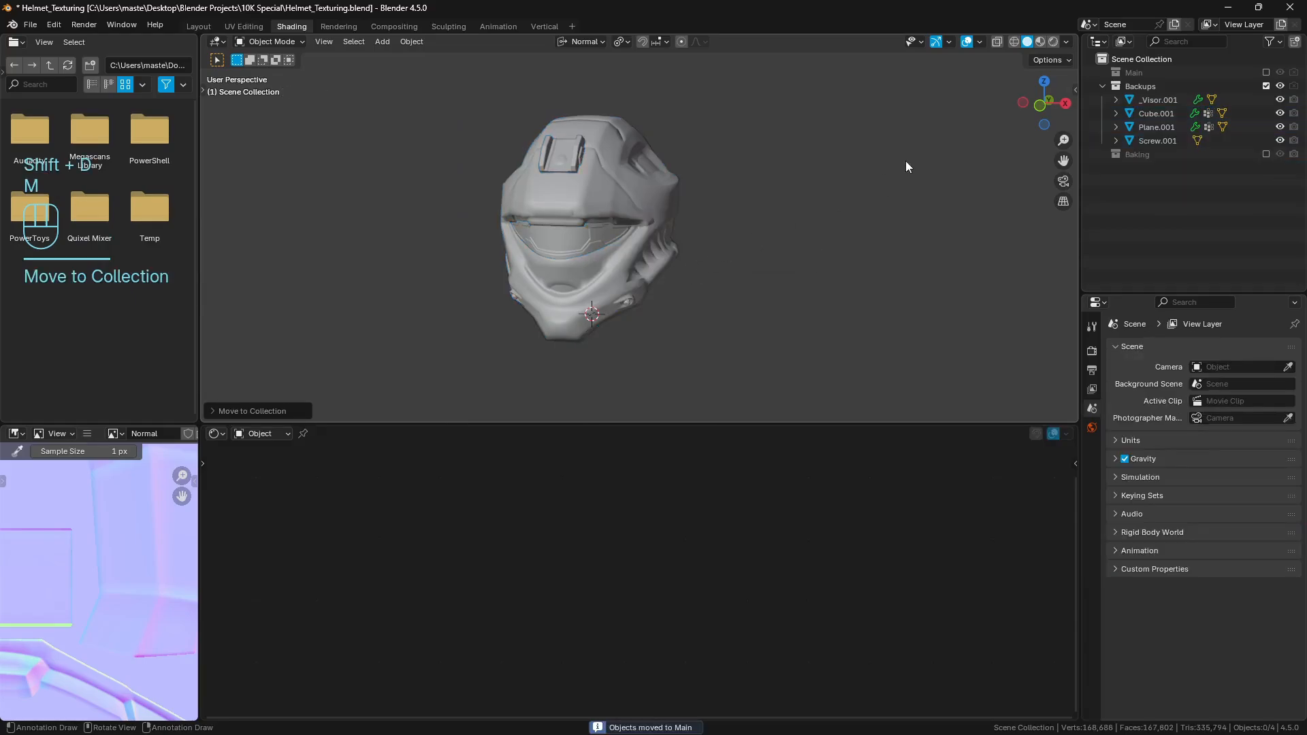
# Step: Exclude the Backups collection from the view layer and enable the Main collection again
pyautogui.click(1265, 86)
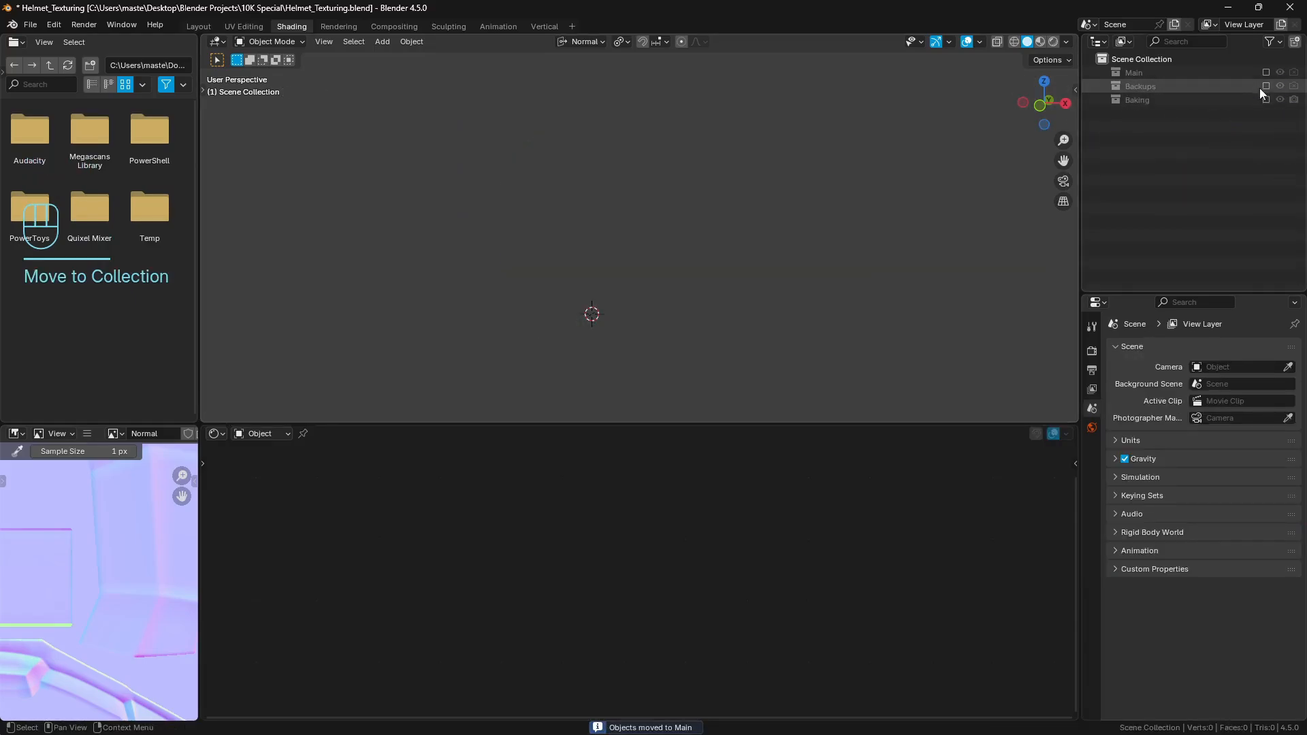
pyautogui.click(1265, 72)
pyautogui.scroll(1, 1051, 154)
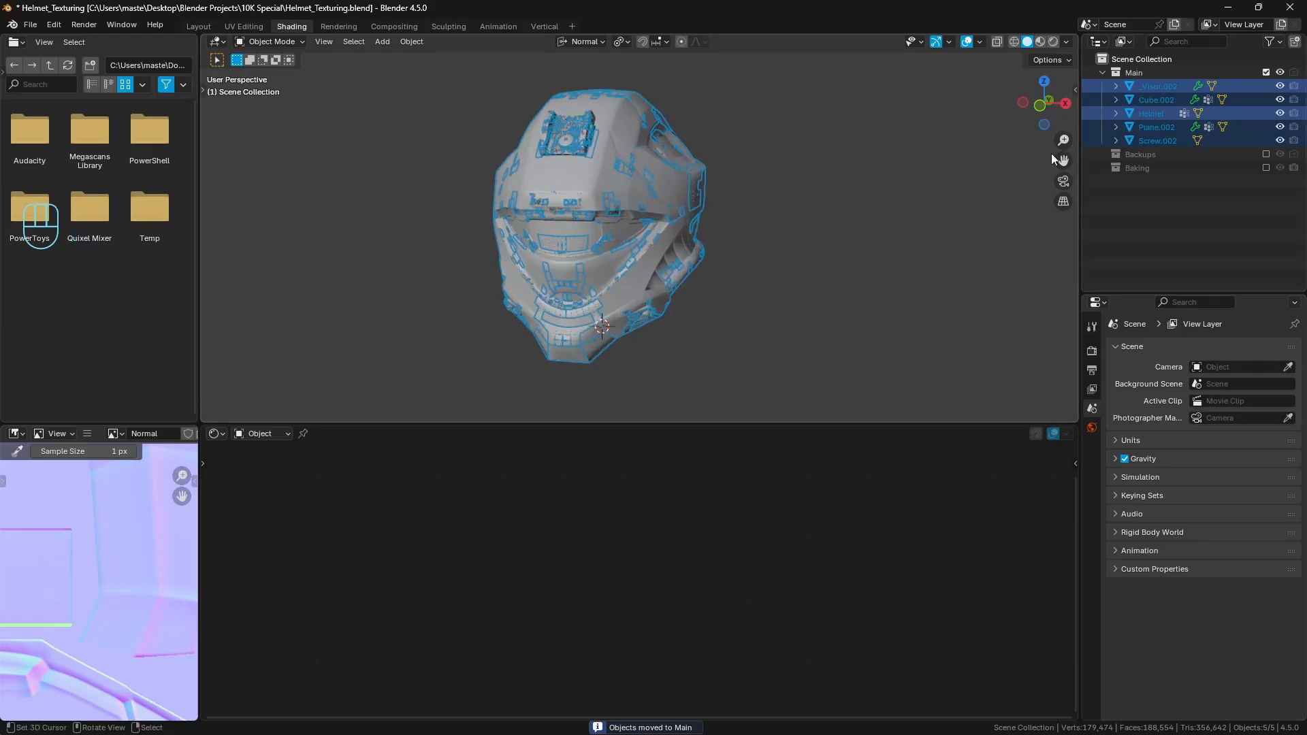
pyautogui.keyDown('shift'); pyautogui.moveTo(1010, 160); pyautogui.dragTo(1001, 177, button='middle'); pyautogui.keyUp('shift')
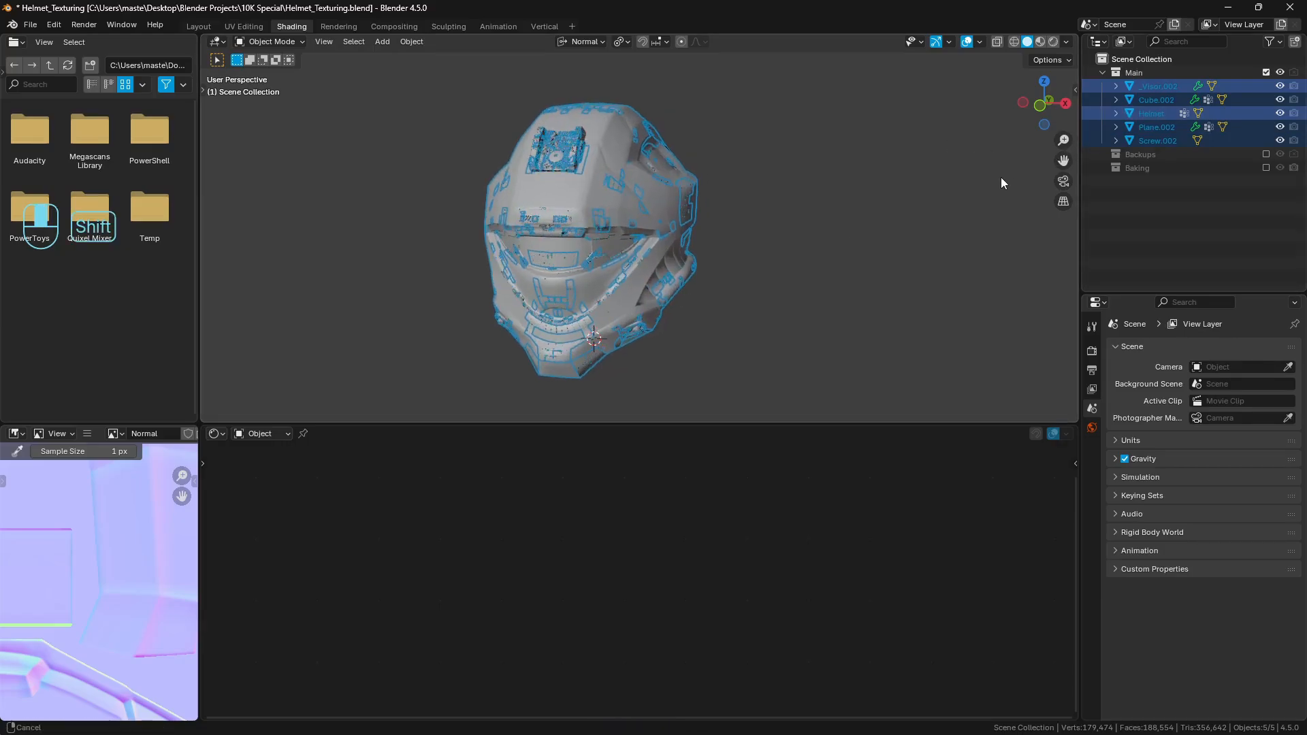
# Step: Hide the existing Helmet object in the Main collection and clear the selection
pyautogui.click(1150, 114)
pyautogui.click(1280, 113)
pyautogui.press('a')
pyautogui.press('a')
pyautogui.scroll(2, 727, 242)
# Step: Apply the Mirror modifier on the main shell Cube.002 and remove its TT-checker-override modifier
pyautogui.rightClick(712, 217)
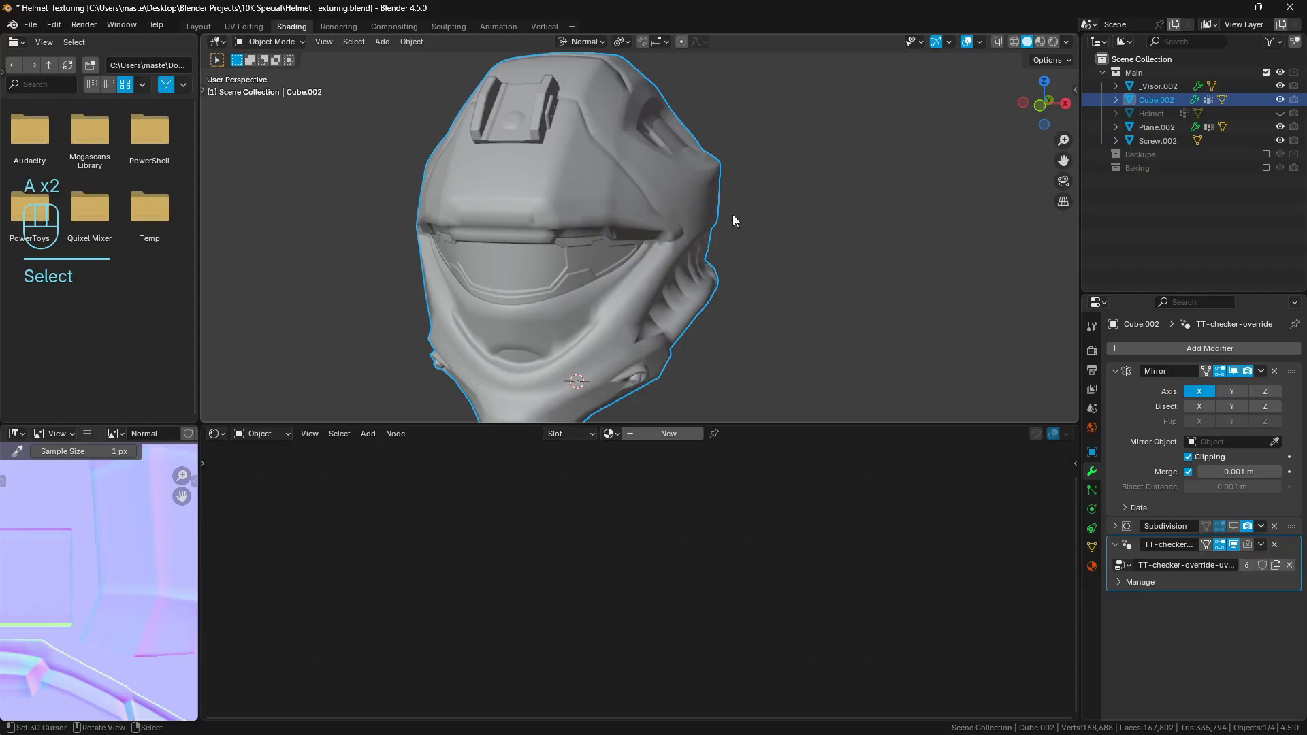
pyautogui.moveTo(732, 214); pyautogui.dragTo(804, 203, button='middle')
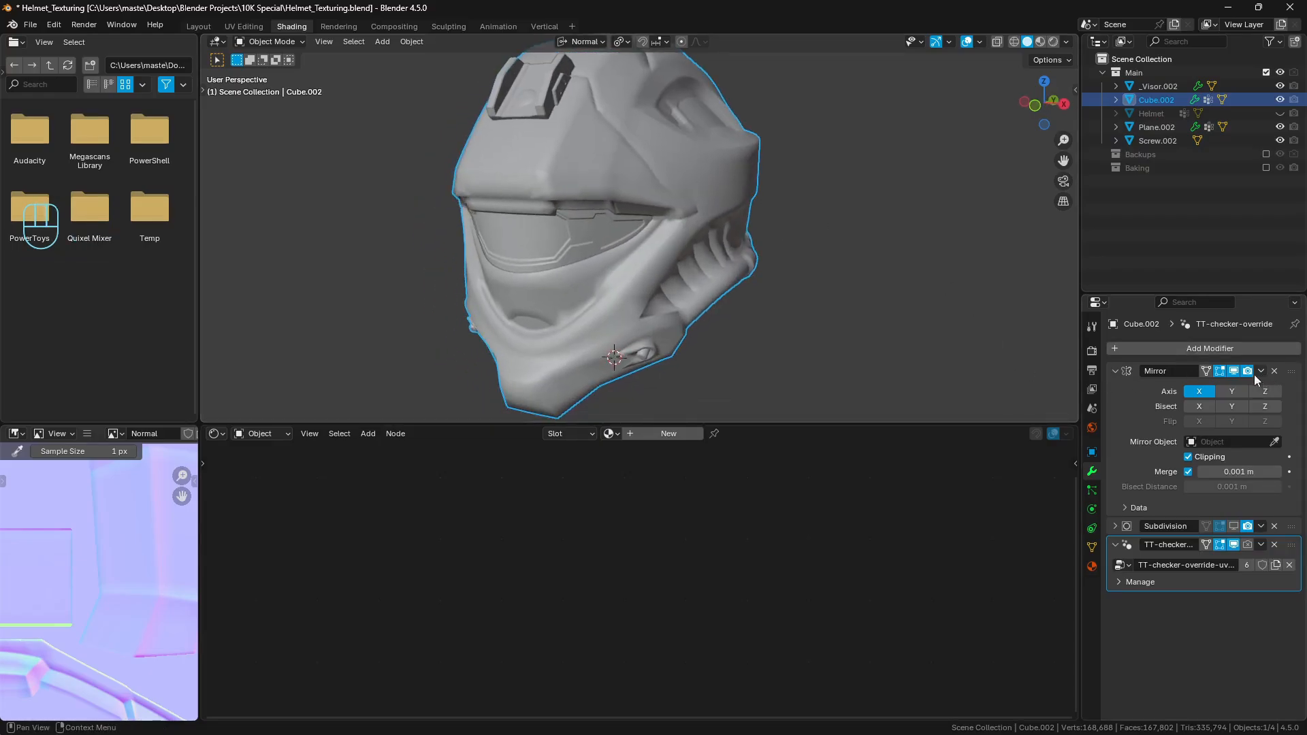
pyautogui.hotkey('ctrl', 'a')
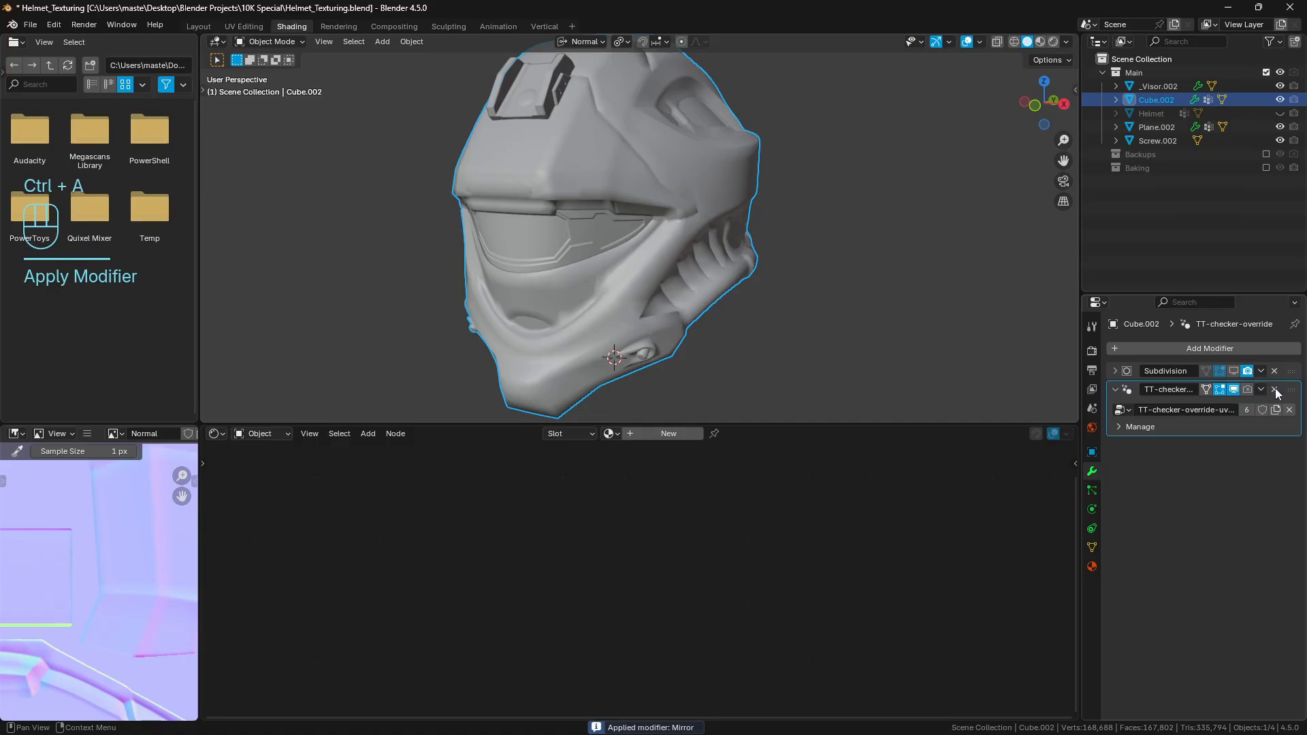
pyautogui.click(1274, 389)
# Step: Apply the Mirror modifier on the forehead piece Plane.002 and remove its checker override modifier
pyautogui.click(1155, 127)
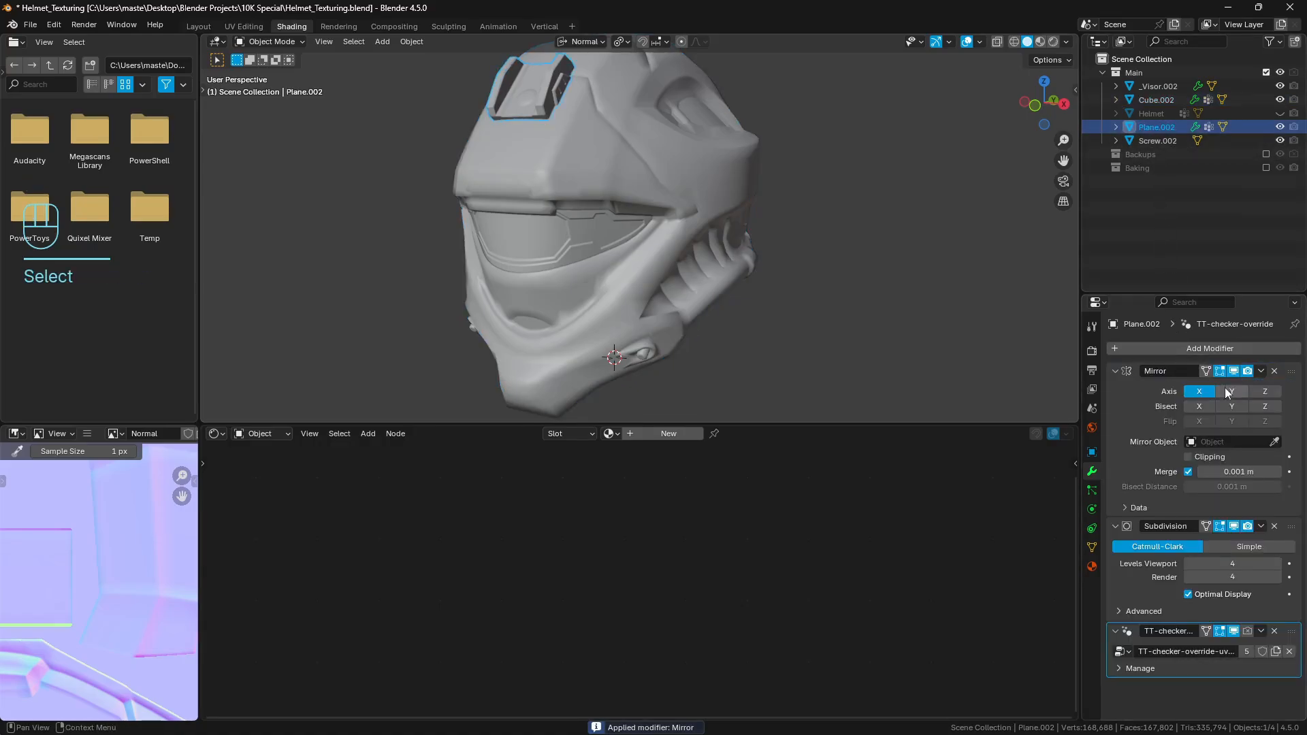
pyautogui.hotkey('ctrl', 'a')
pyautogui.click(1274, 476)
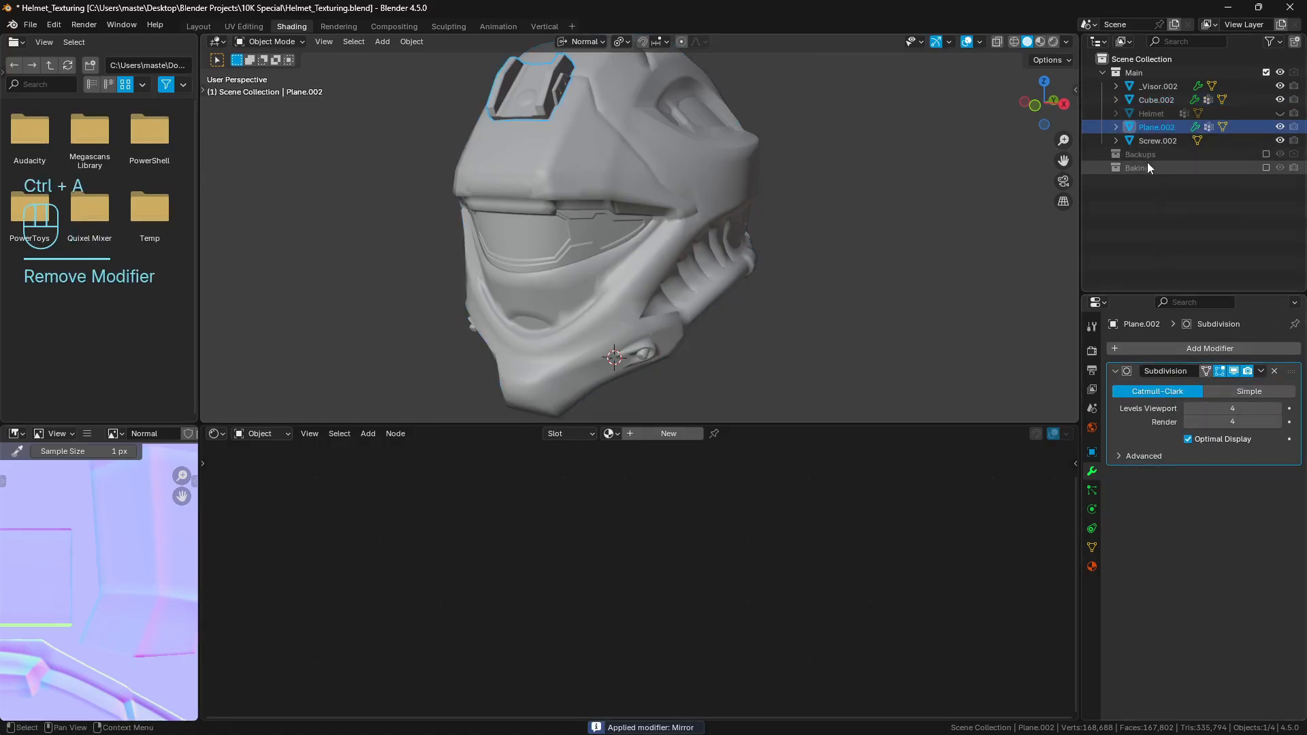
# Step: Check the modifiers of the screws, then those of Plane.002 and Cube.002
pyautogui.click(1157, 140)
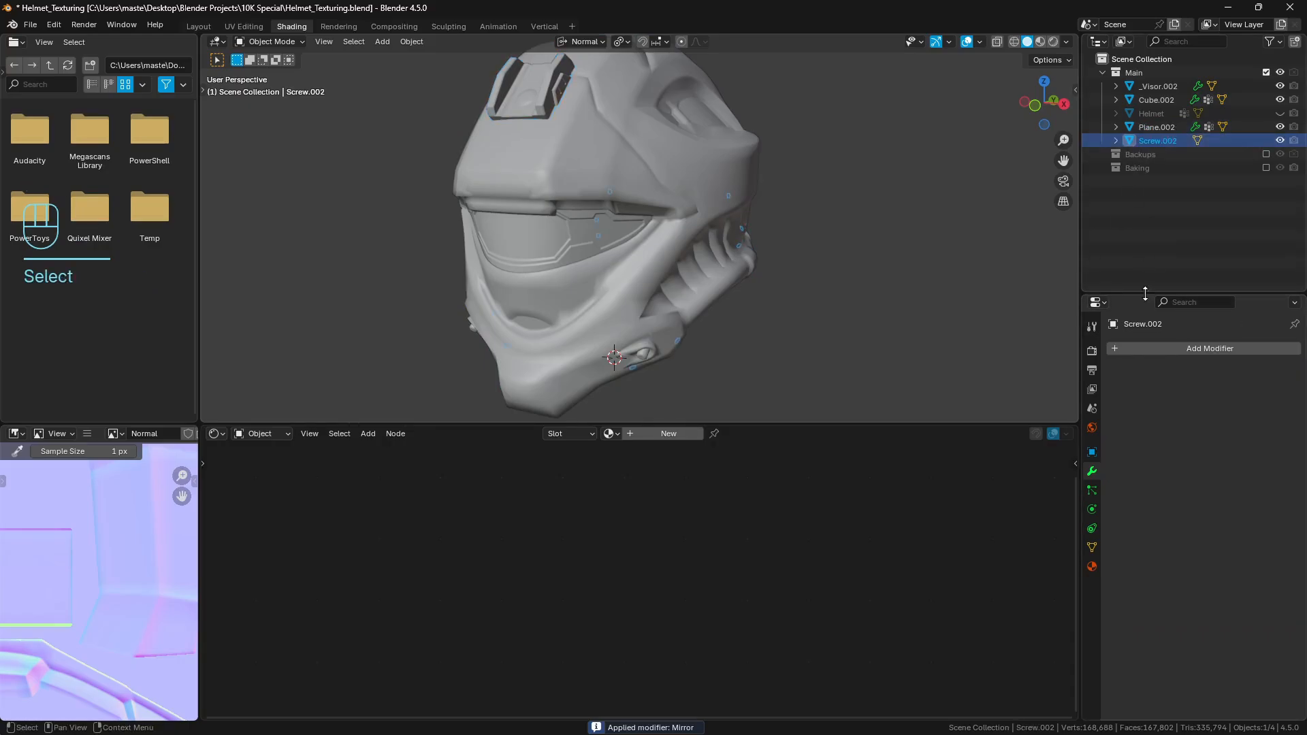
pyautogui.keyDown('shift'); pyautogui.moveTo(937, 203); pyautogui.dragTo(843, 219, button='middle'); pyautogui.keyUp('shift')
pyautogui.scroll(1, 851, 238)
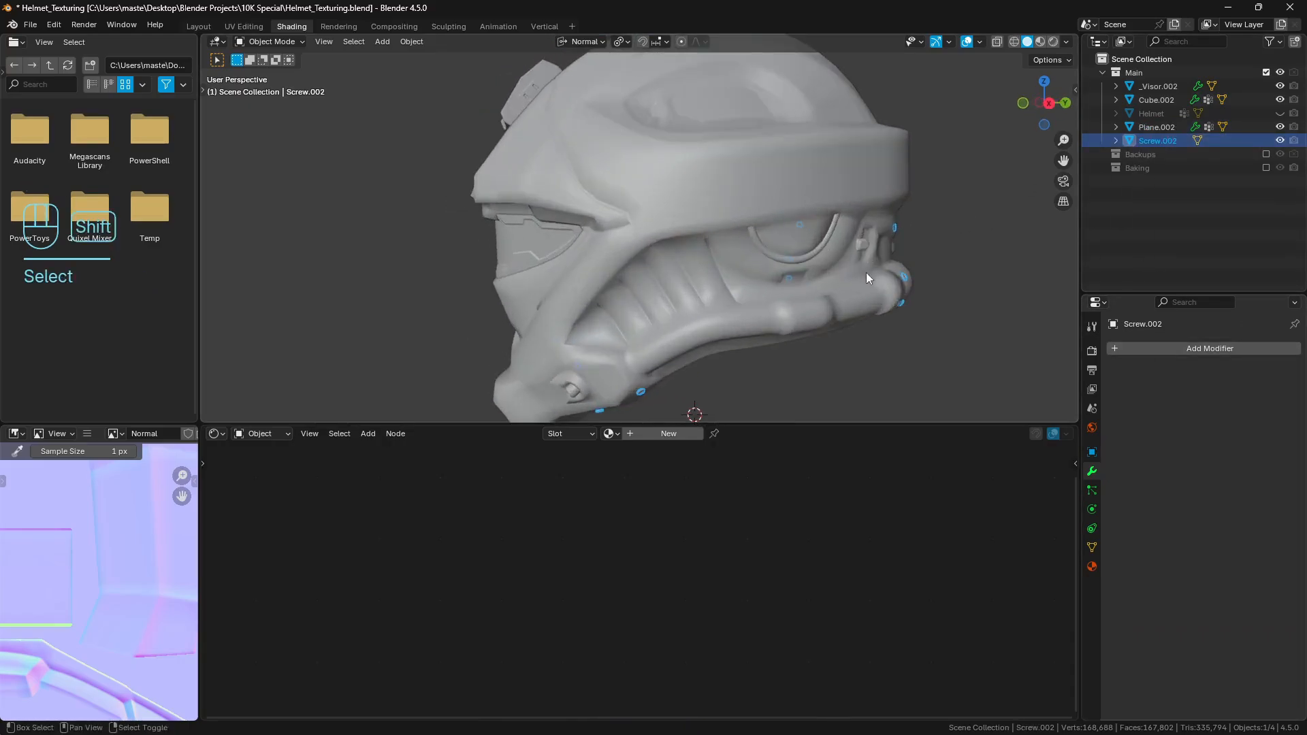
pyautogui.keyDown('shift'); pyautogui.moveTo(862, 272); pyautogui.dragTo(802, 264, button='middle'); pyautogui.keyUp('shift')
pyautogui.click(1155, 127)
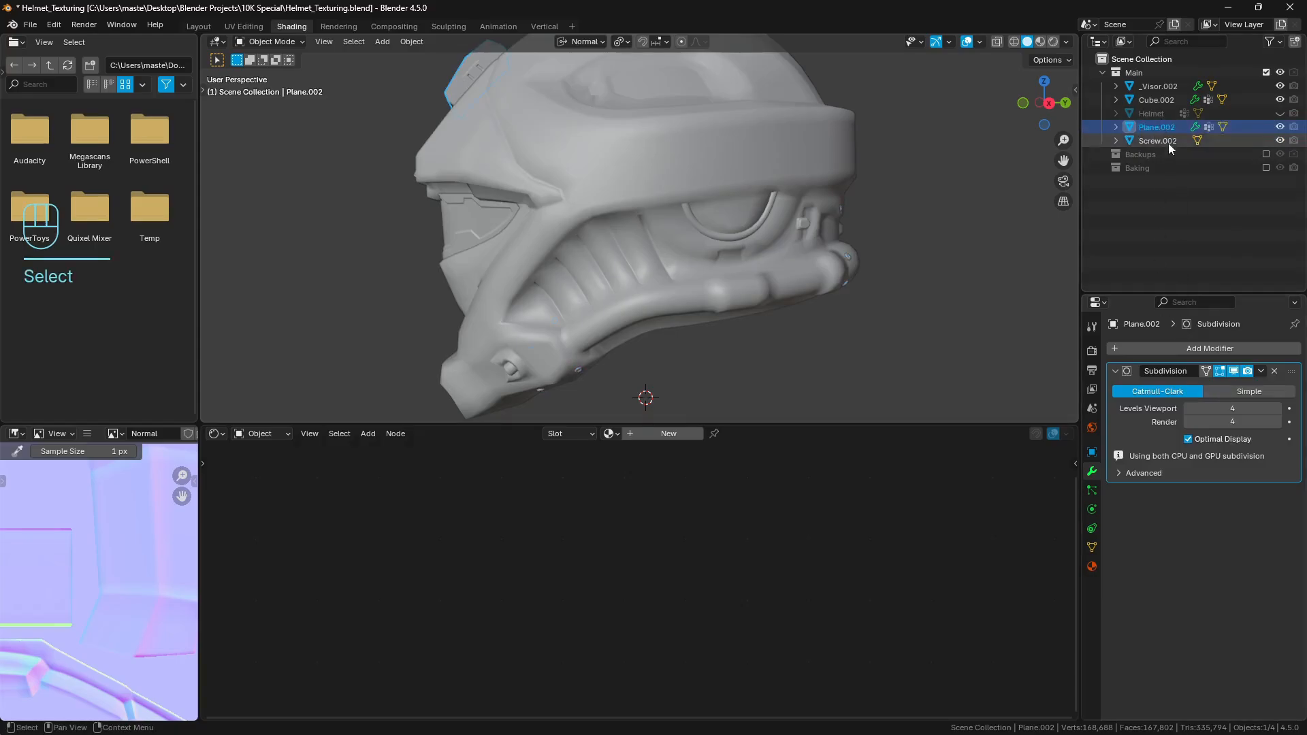
pyautogui.click(1160, 102)
# Step: Apply the Bevel and WeightedNormal modifiers on _Visor.002 and remove its TT-checker-override modifier
pyautogui.click(1158, 86)
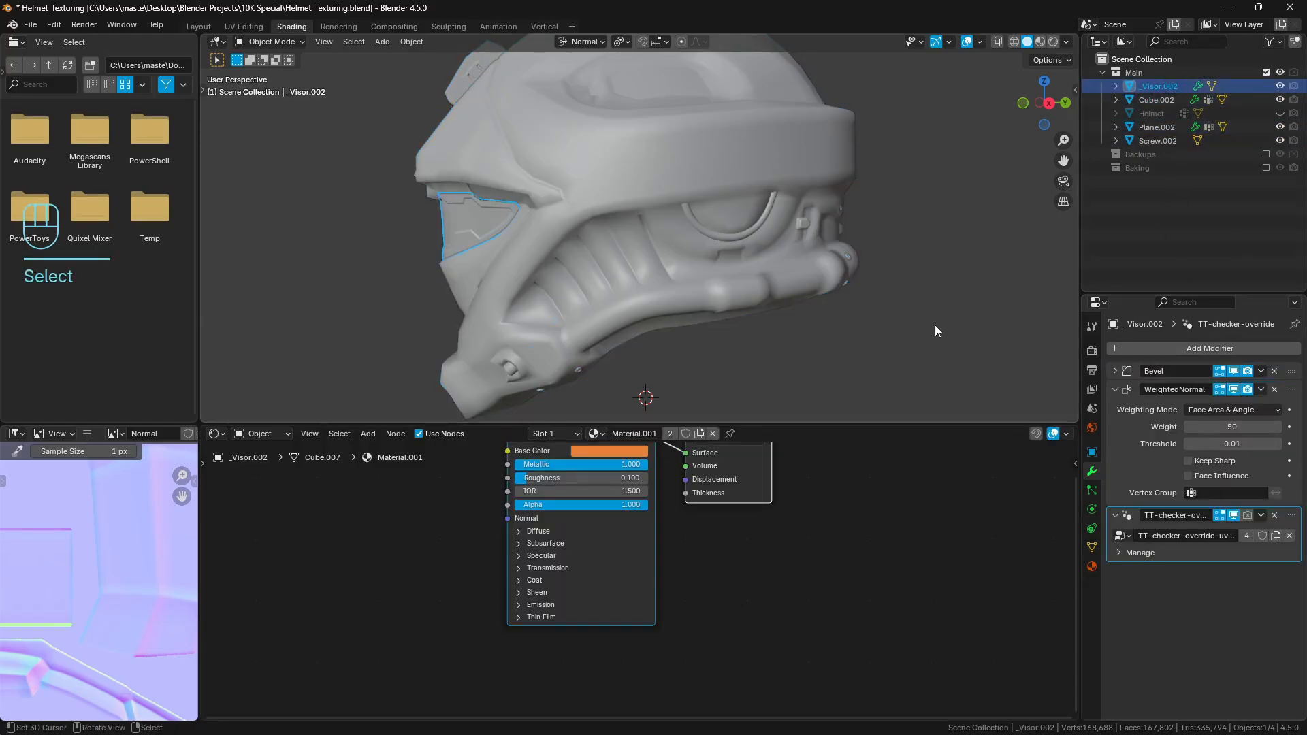
pyautogui.moveTo(934, 324); pyautogui.dragTo(765, 287, button='middle')
pyautogui.hotkey('ctrl', 'a')
pyautogui.hotkey('ctrl', 'a')
pyautogui.click(1274, 371)
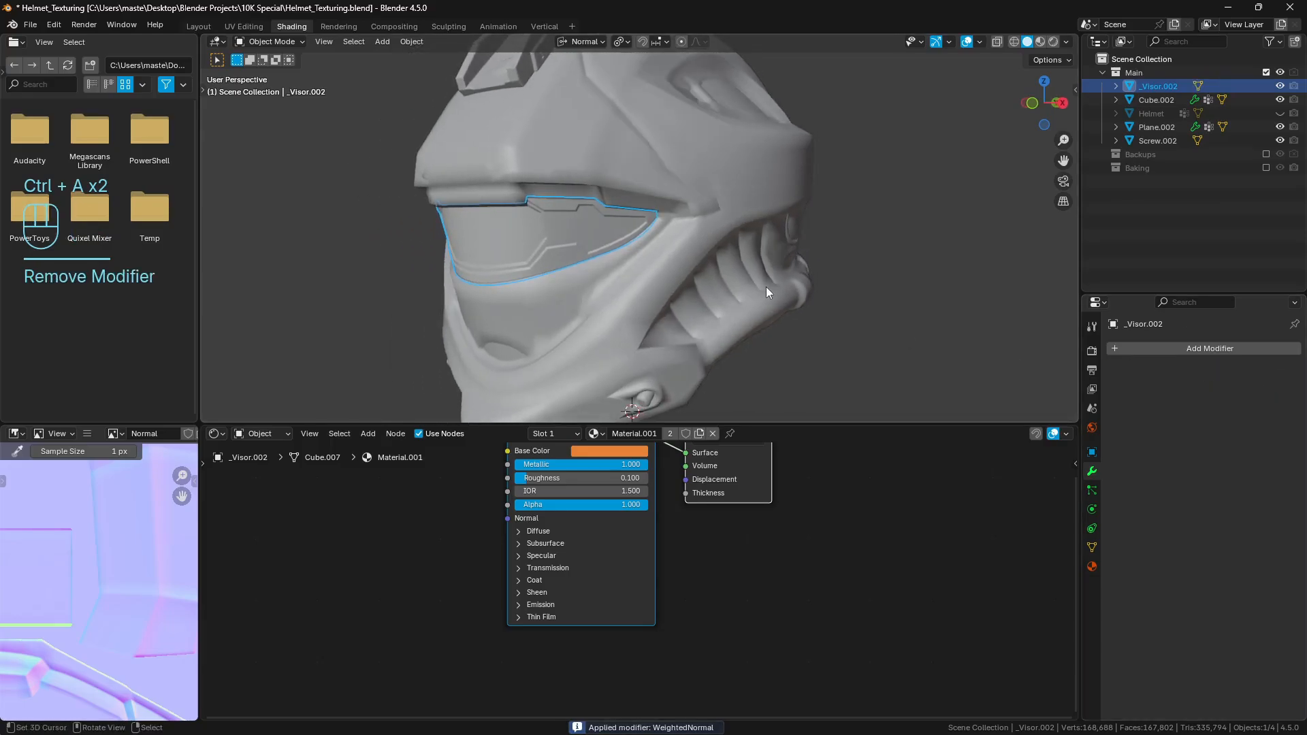
# Step: Hide the visor and join Plane.002 and Screw.002 into Cube.002, with Cube.002 as the active object
pyautogui.press('h')
pyautogui.click(1198, 101)
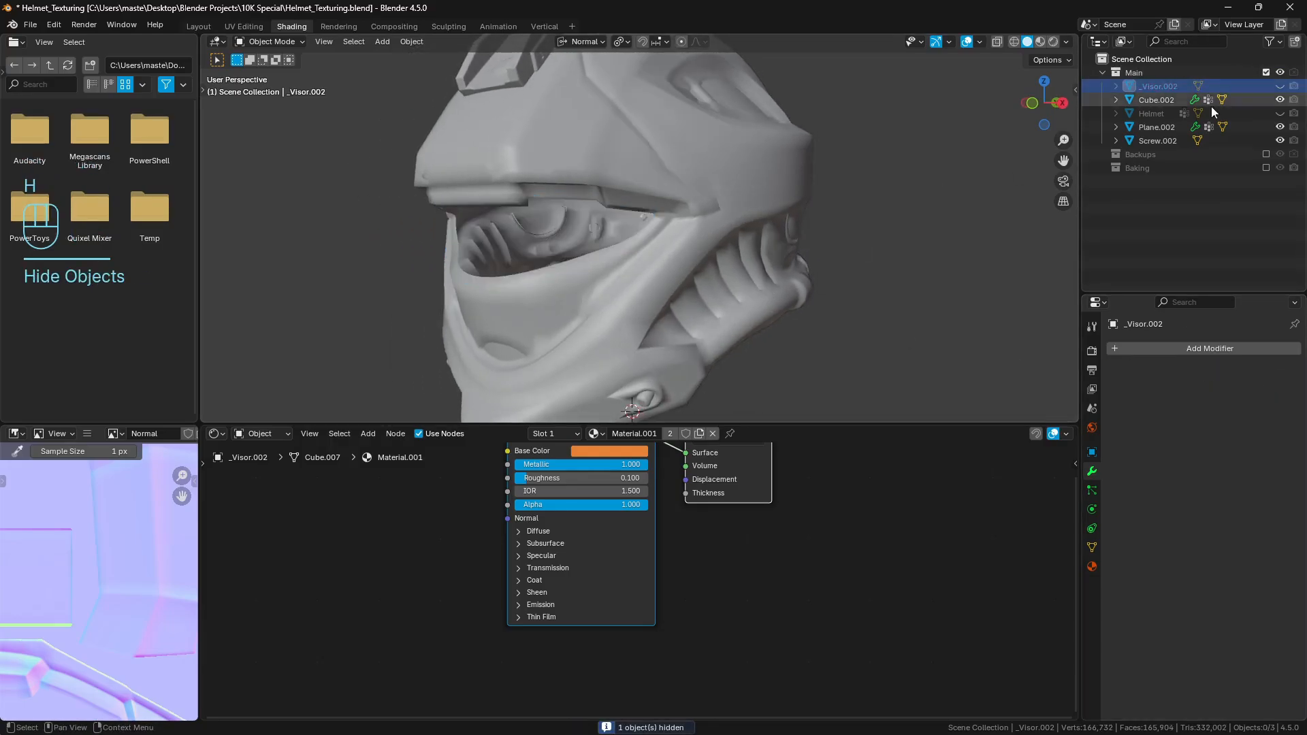
pyautogui.scroll(-4, 848, 273)
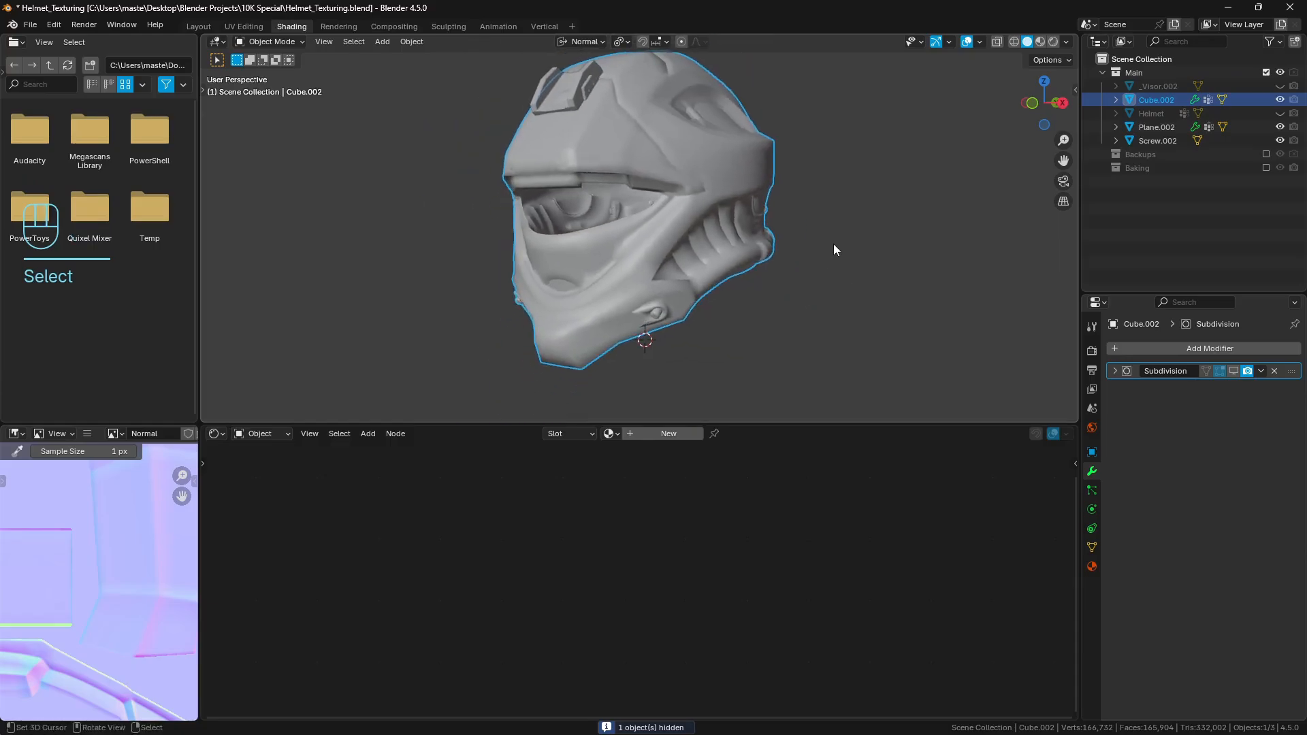
pyautogui.press('a')
pyautogui.keyDown('shift'); pyautogui.click(728, 185); pyautogui.keyUp('shift')
pyautogui.keyDown('shift'); pyautogui.click(732, 170); pyautogui.keyUp('shift')
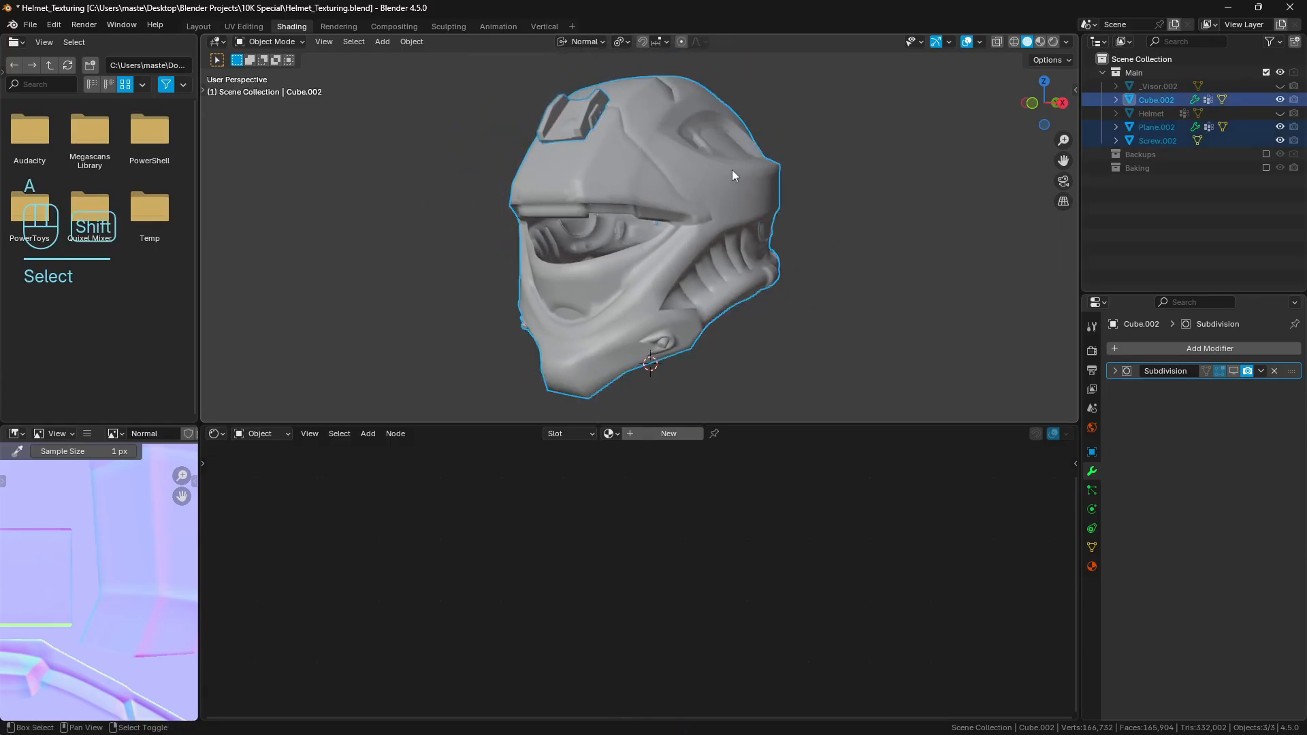
pyautogui.hotkey('ctrl', 'j')
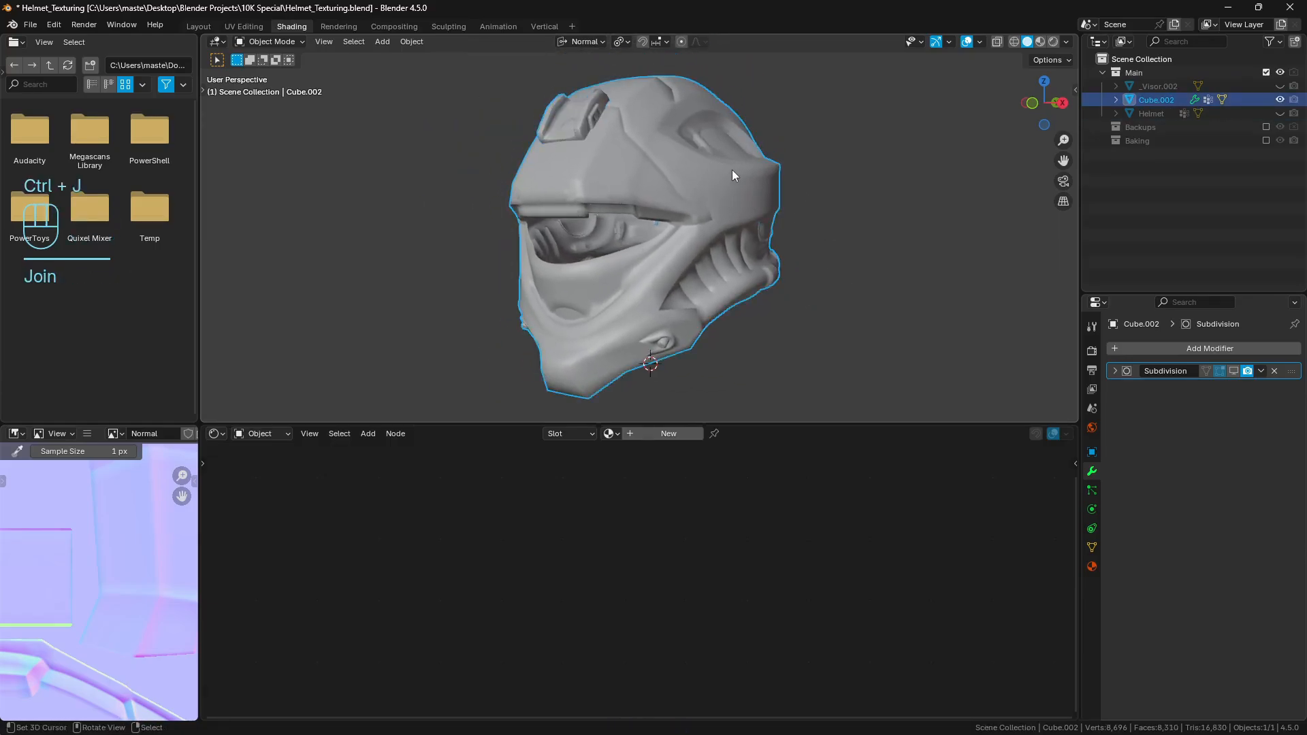
# Step: Examine the joined helmet and its mesh Geometry Data for custom split normals
pyautogui.moveTo(733, 176); pyautogui.dragTo(766, 218, button='middle')
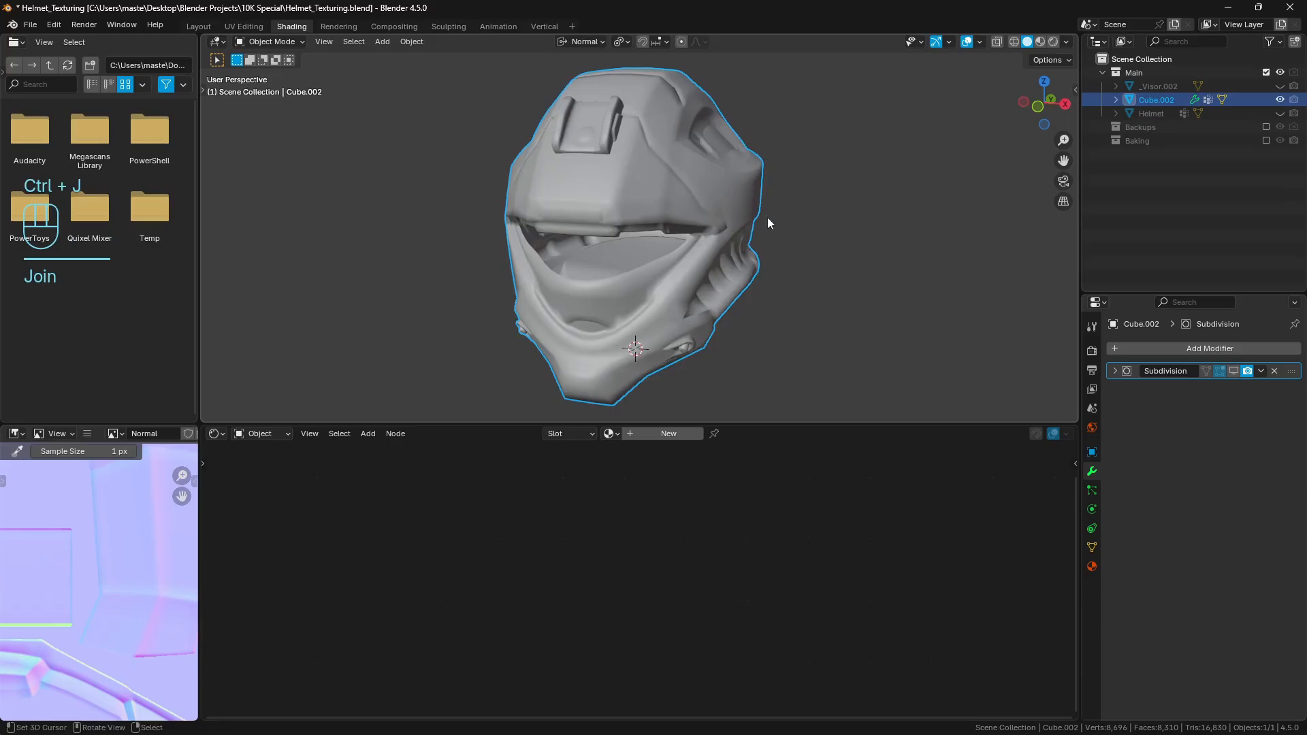
pyautogui.click(1092, 548)
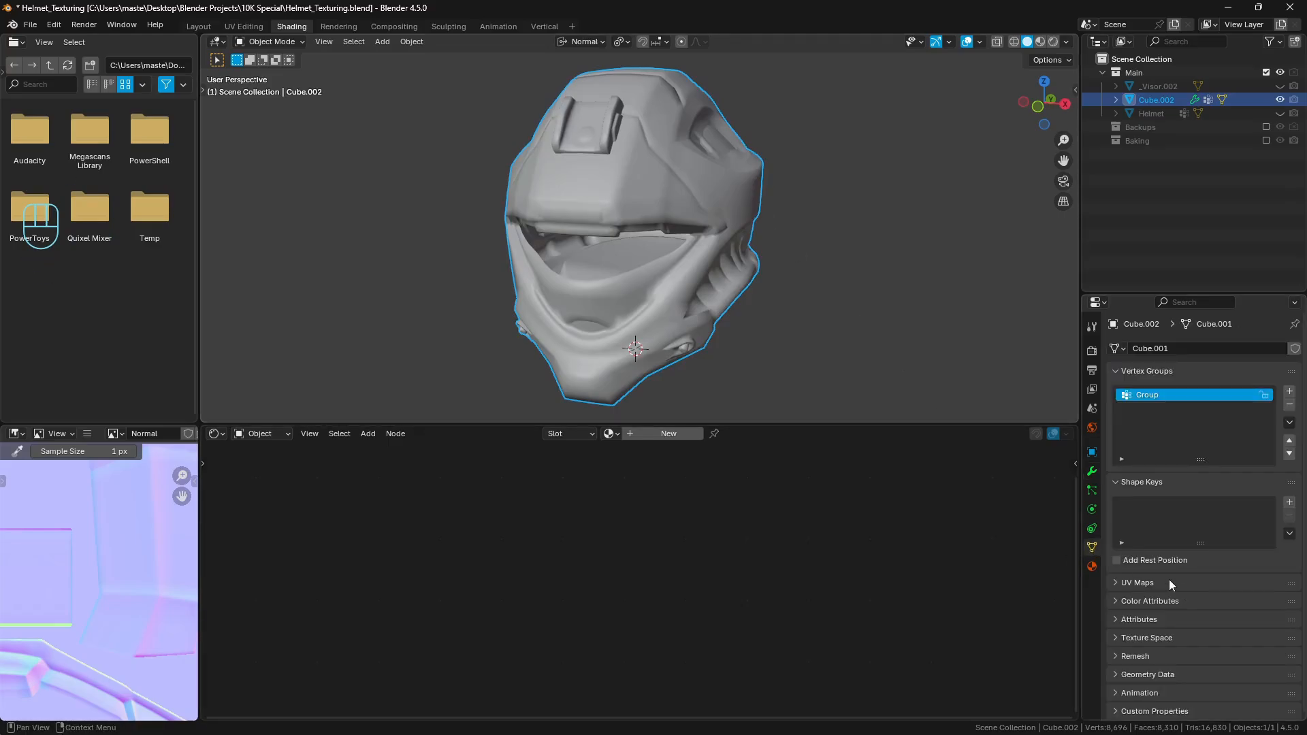
pyautogui.click(1159, 677)
pyautogui.scroll(-2, 1173, 589)
pyautogui.moveTo(789, 225); pyautogui.dragTo(827, 250, button='middle')
pyautogui.click(1157, 100)
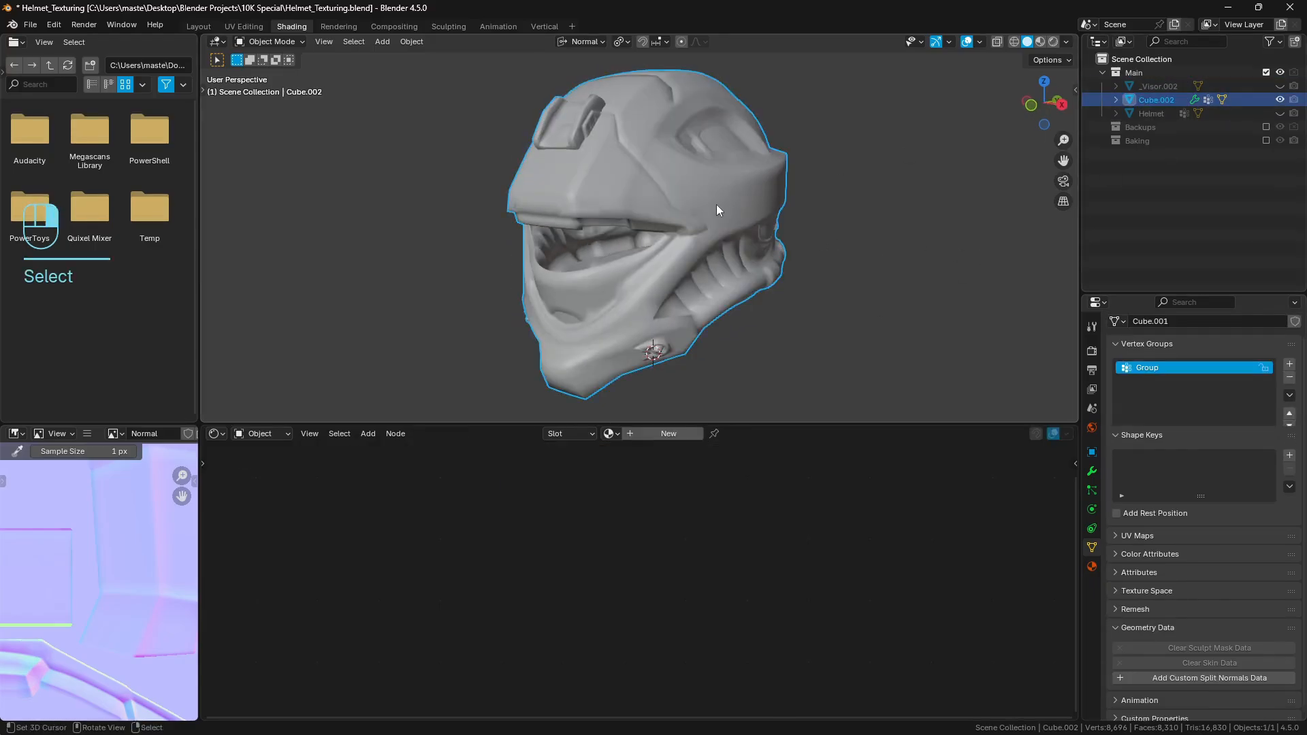
# Step: Enable viewport display of the Subdivision modifier on Cube.002 and apply the modifier
pyautogui.click(1091, 471)
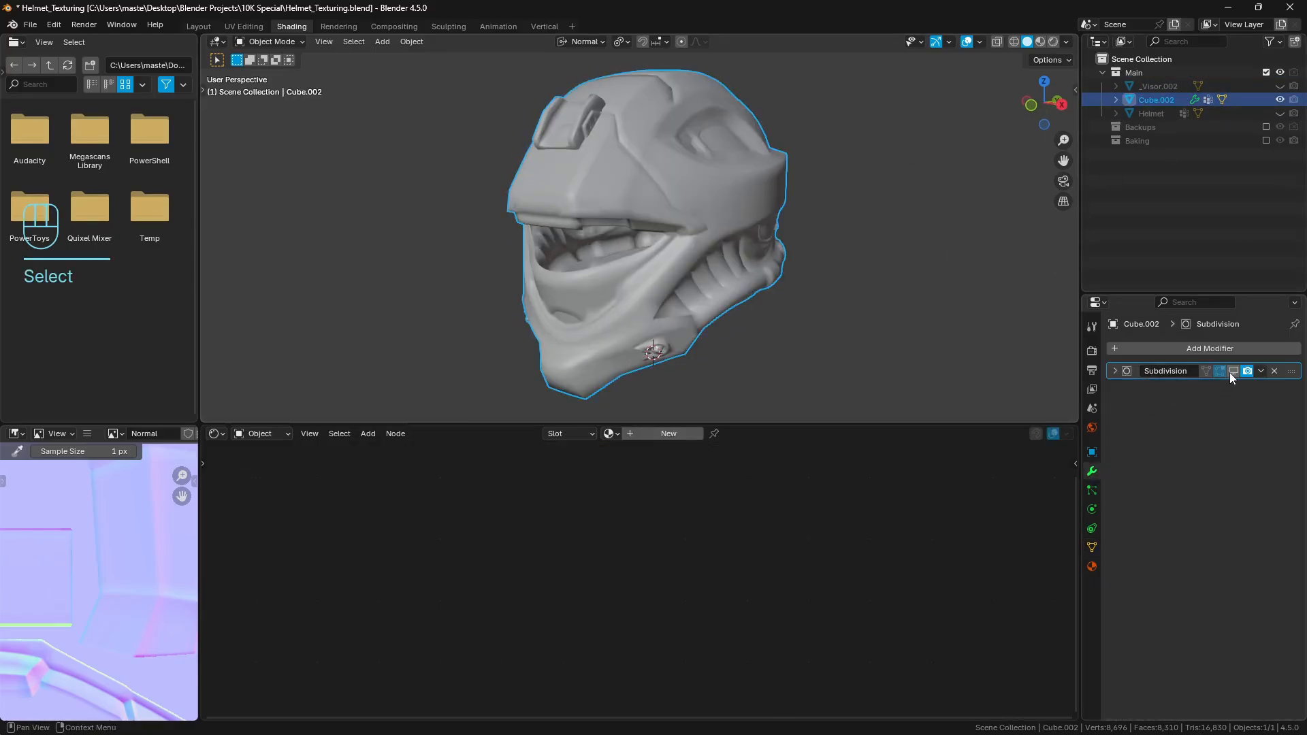
pyautogui.moveTo(710, 301); pyautogui.dragTo(723, 267, button='middle')
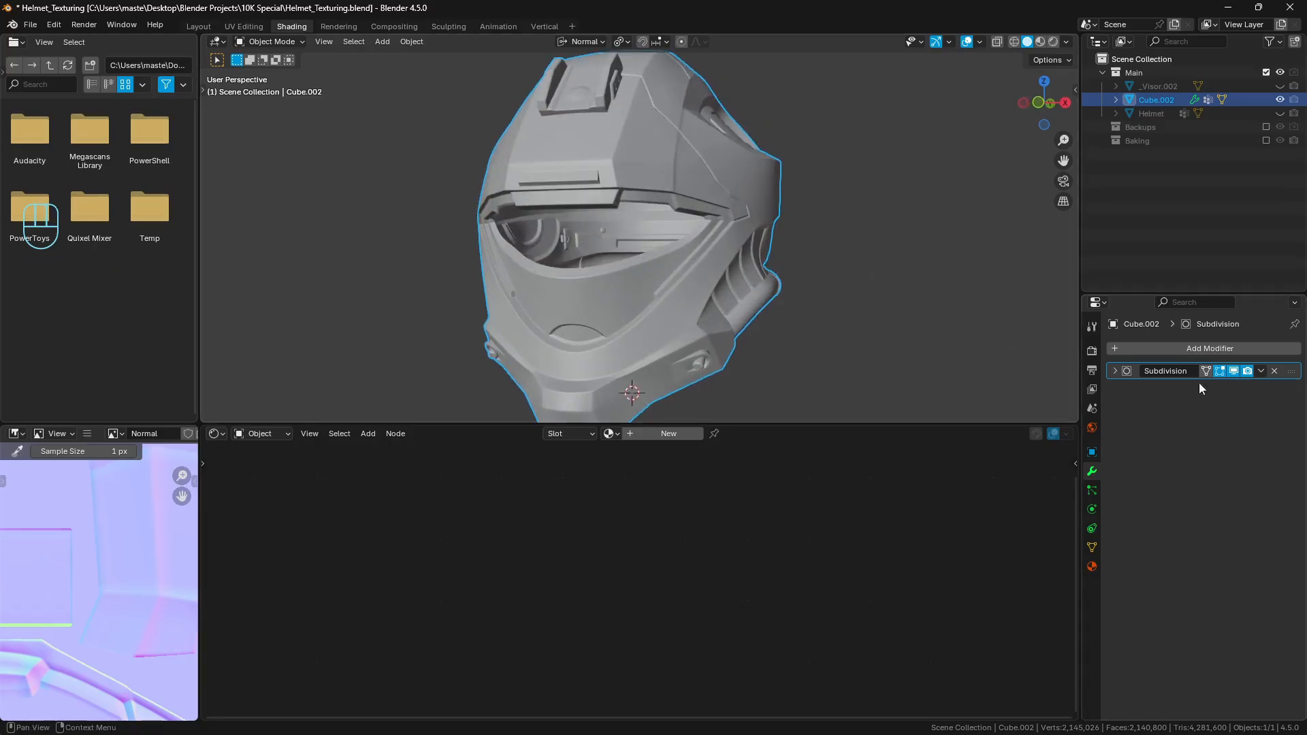
pyautogui.hotkey('ctrl', 'a')
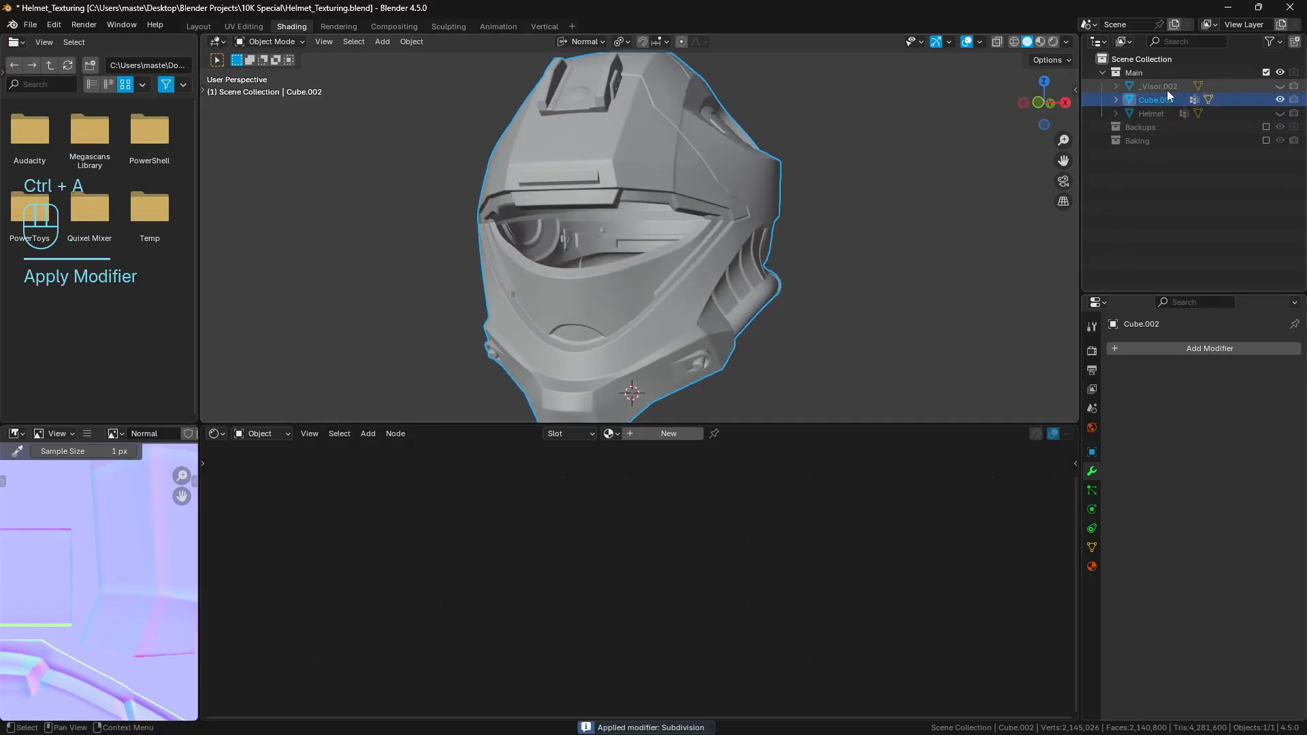
# Step: Unhide the visor and join it into the helmet mesh Cube.002
pyautogui.click(1279, 87)
pyautogui.keyDown('shift'); pyautogui.click(594, 229); pyautogui.keyUp('shift')
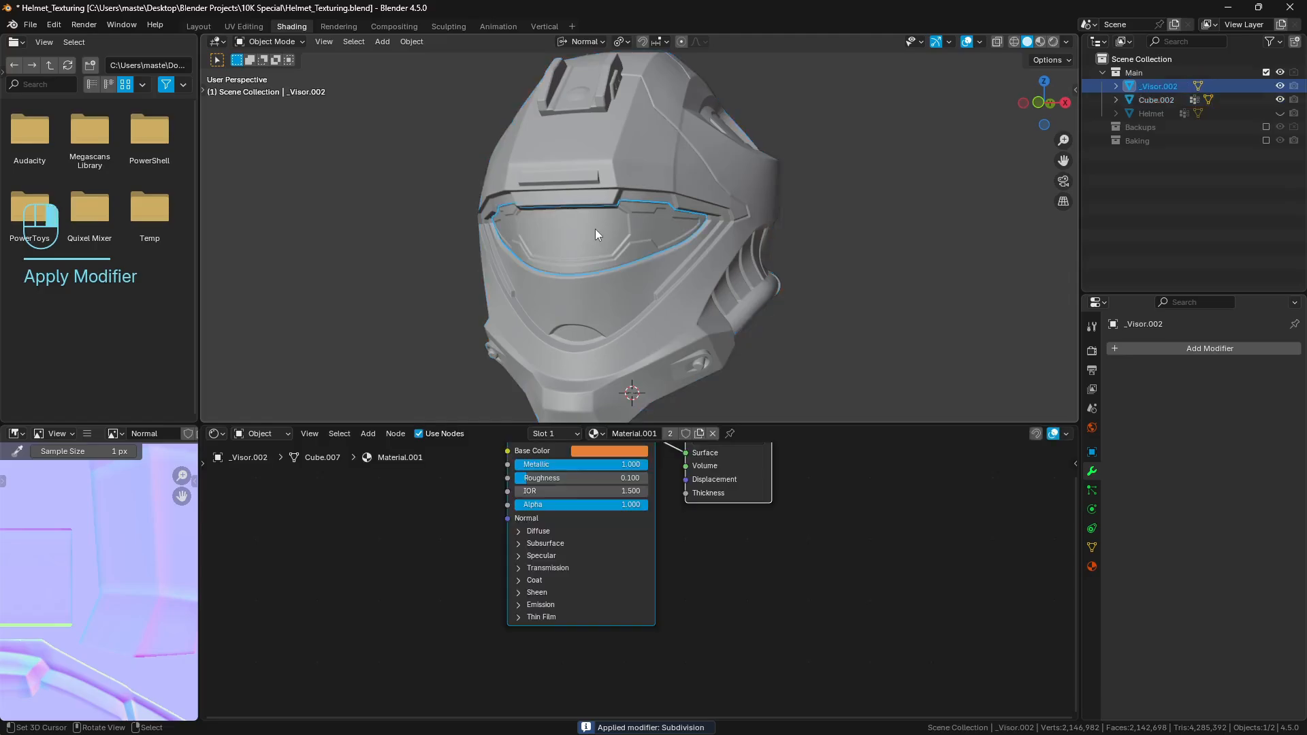
pyautogui.keyDown('shift'); pyautogui.click(720, 170); pyautogui.keyUp('shift')
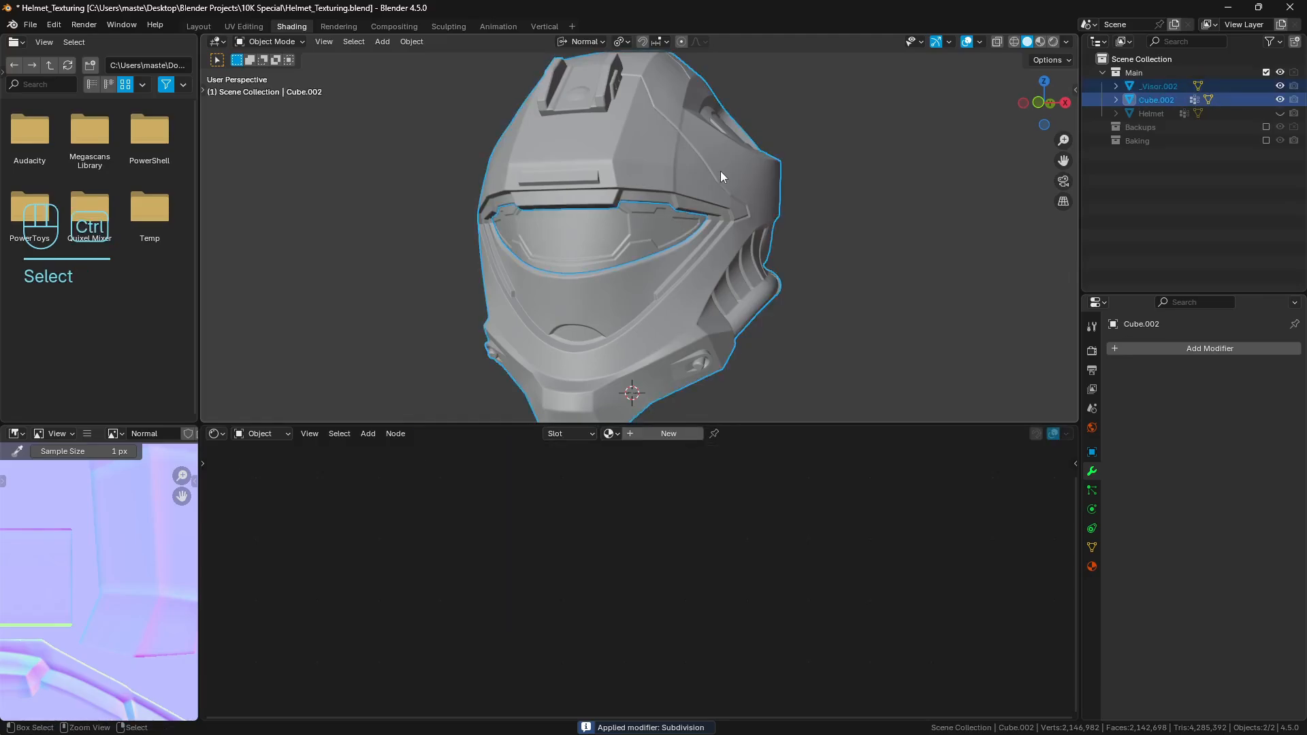
pyautogui.hotkey('ctrl', 'j')
# Step: Remove both material slots, the empty one and Material.001, from Cube.002
pyautogui.click(1092, 566)
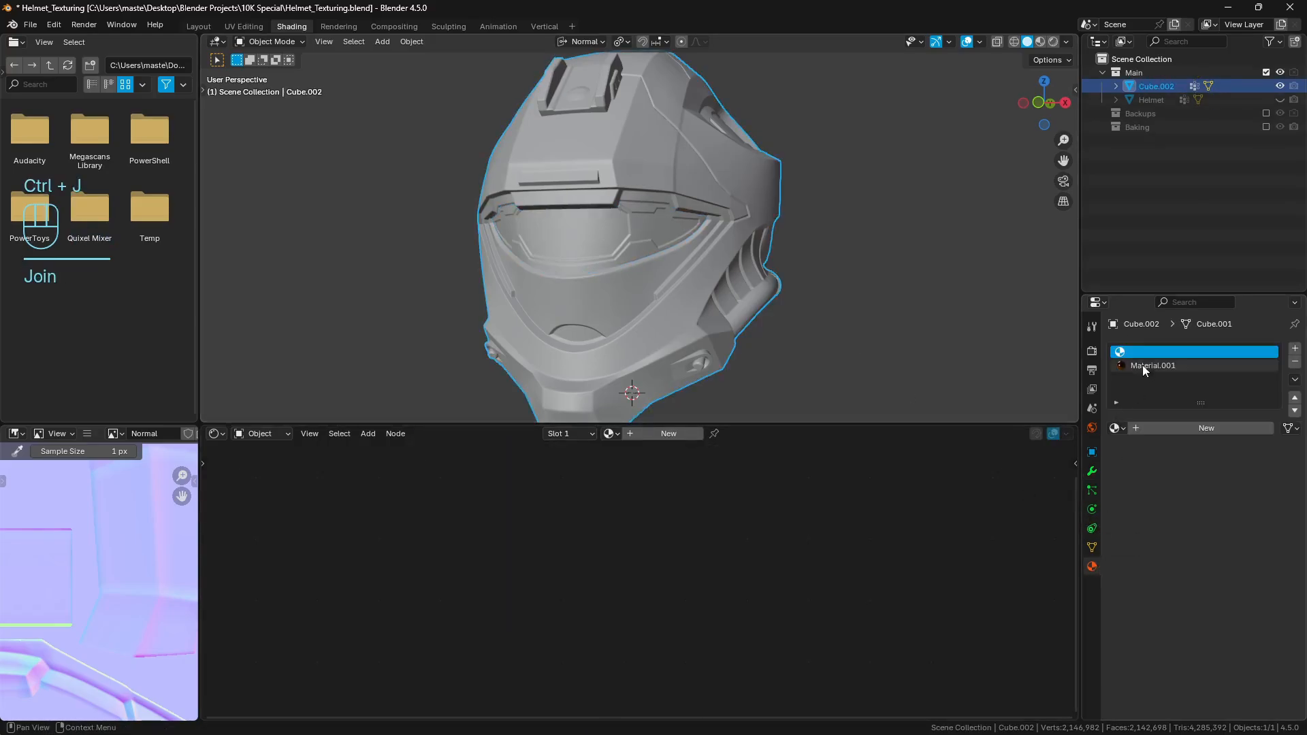
pyautogui.click(1297, 363)
pyautogui.click(1296, 363)
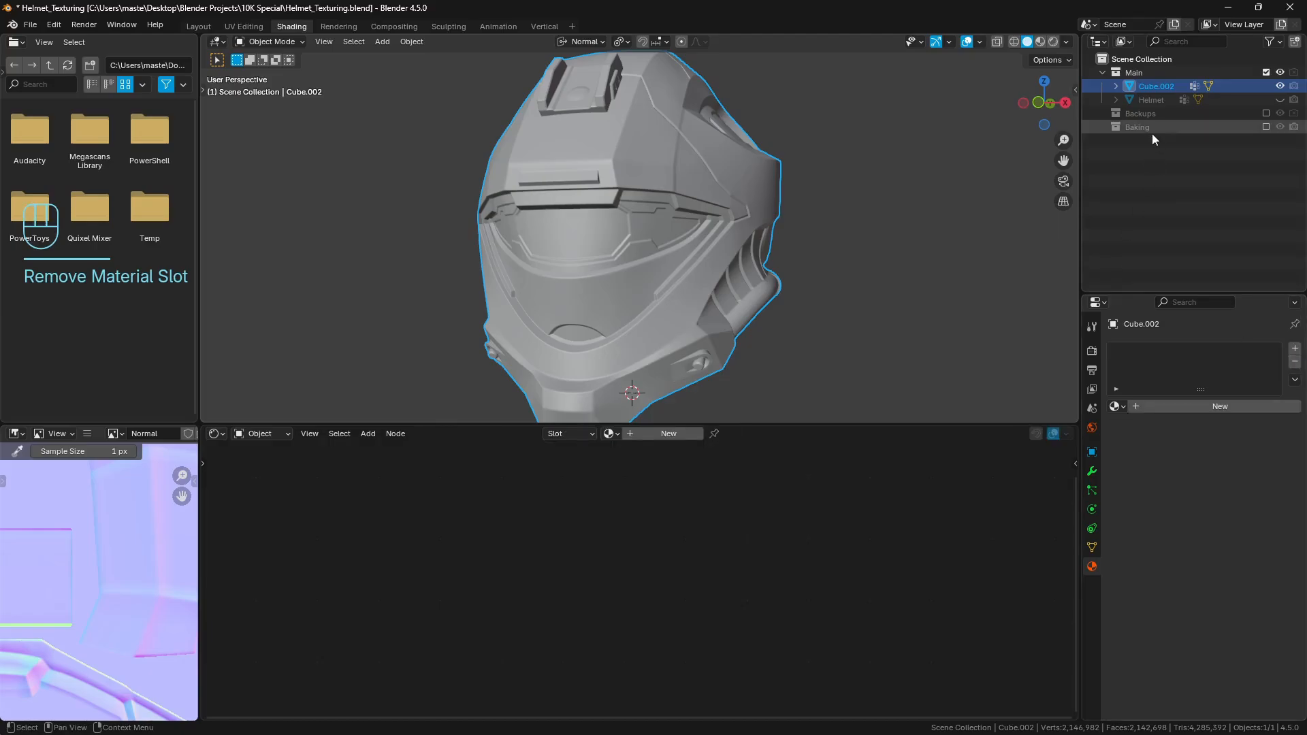
# Step: Rename the joined high-poly helmet object Cube.002 as HP and deselect it
pyautogui.doubleClick(1153, 85)
pyautogui.write('HP')
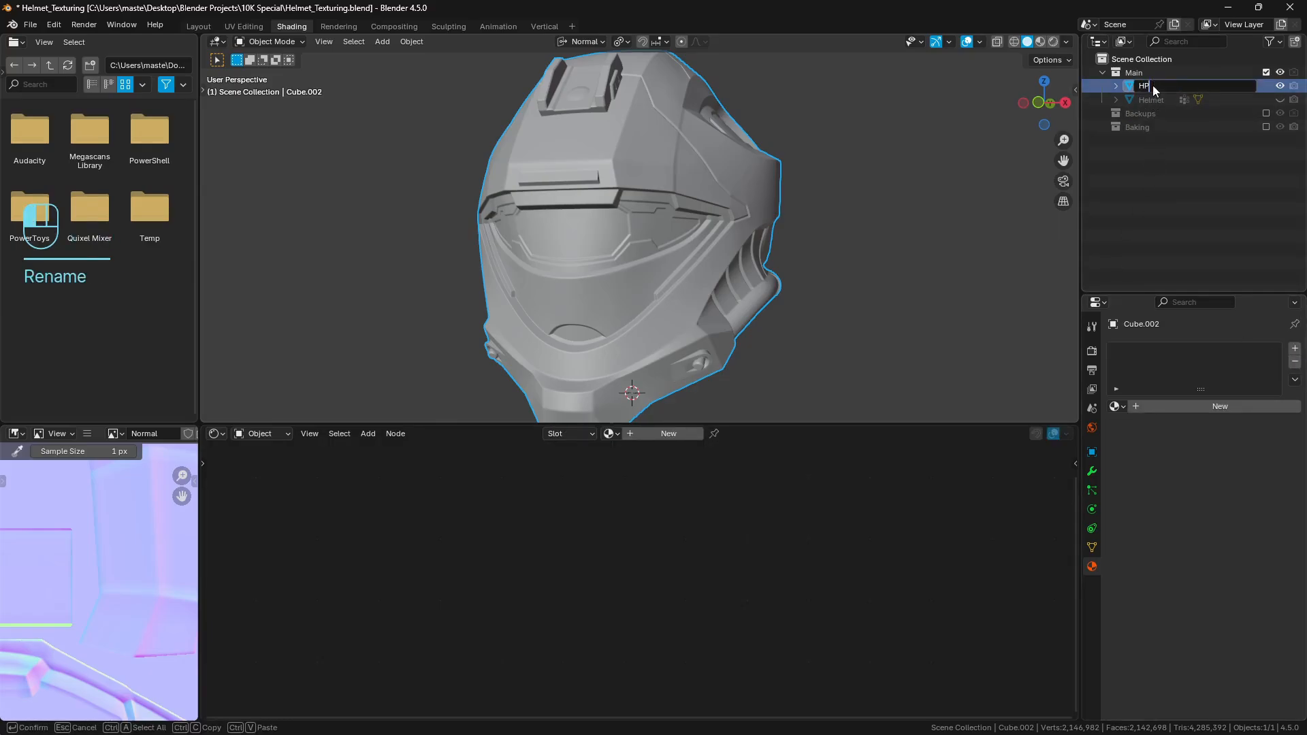
pyautogui.press('Return')
pyautogui.press('a')
pyautogui.press('a')
pyautogui.moveTo(852, 292); pyautogui.dragTo(771, 295, button='middle')
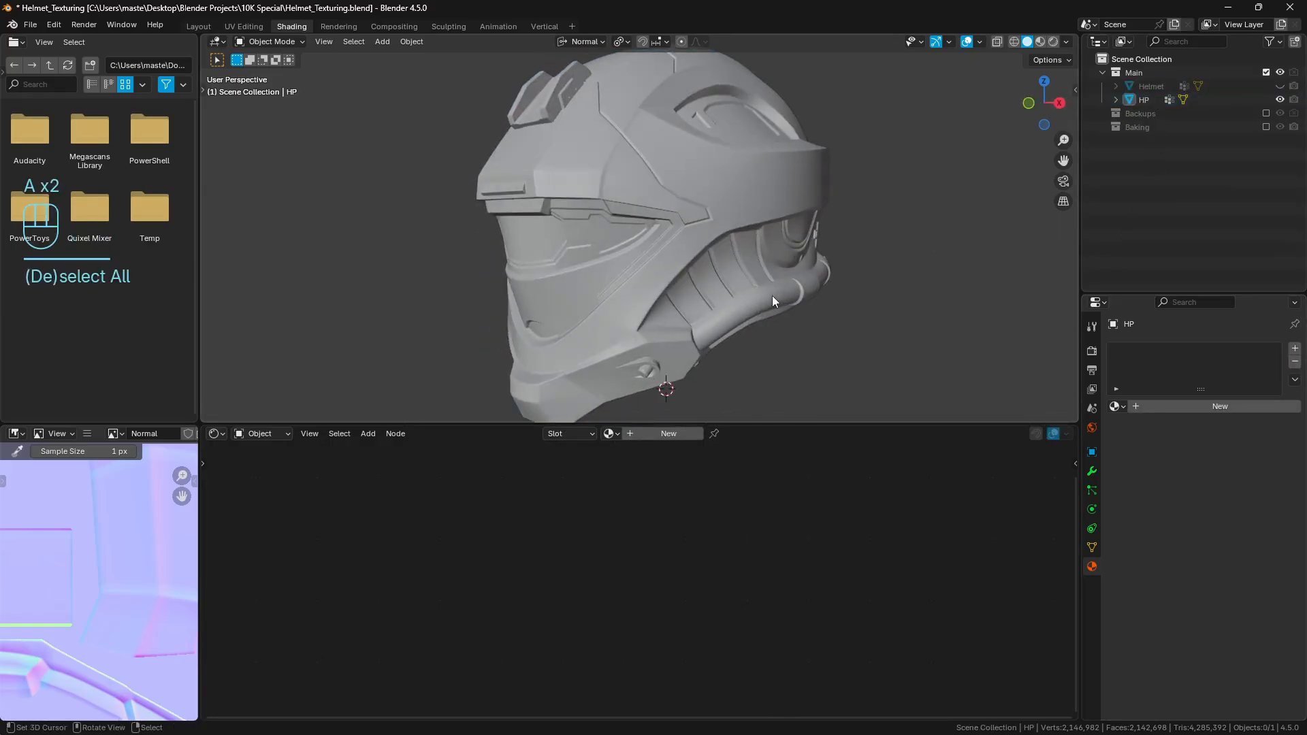
pyautogui.click(772, 295)
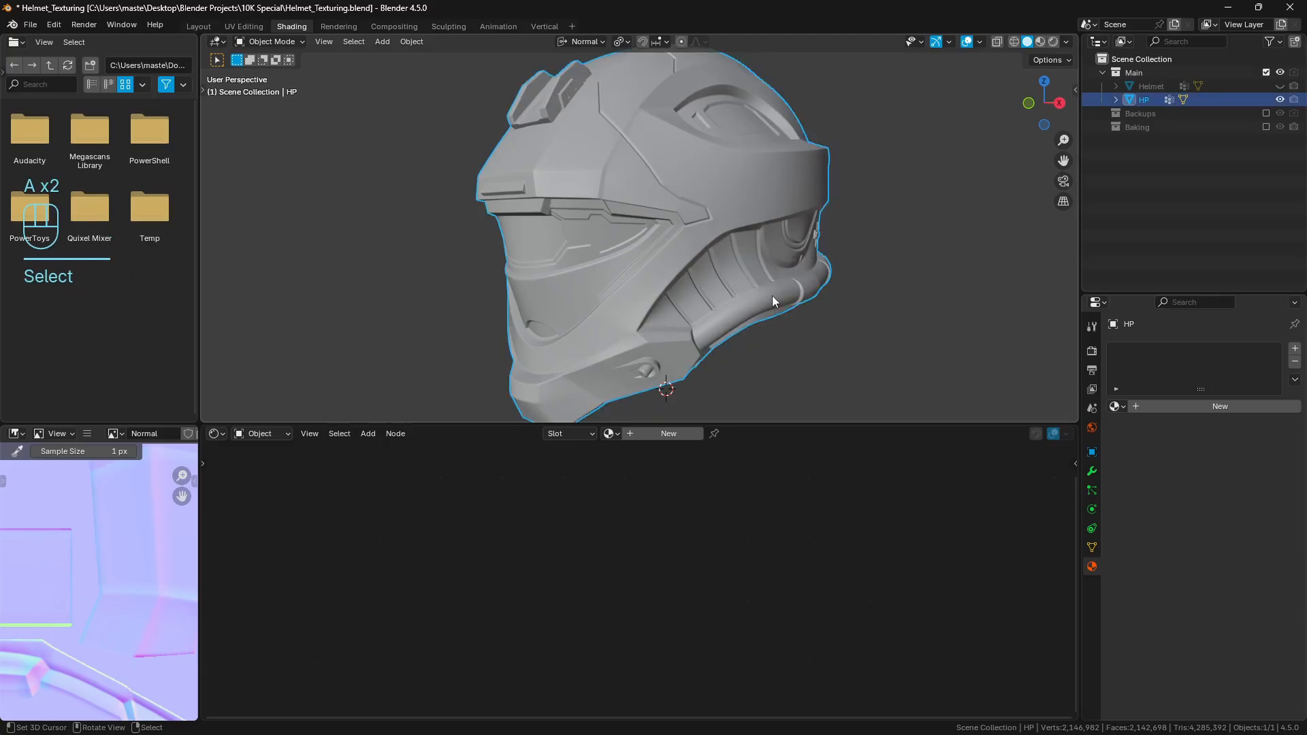
pyautogui.press('a')
pyautogui.press('a')
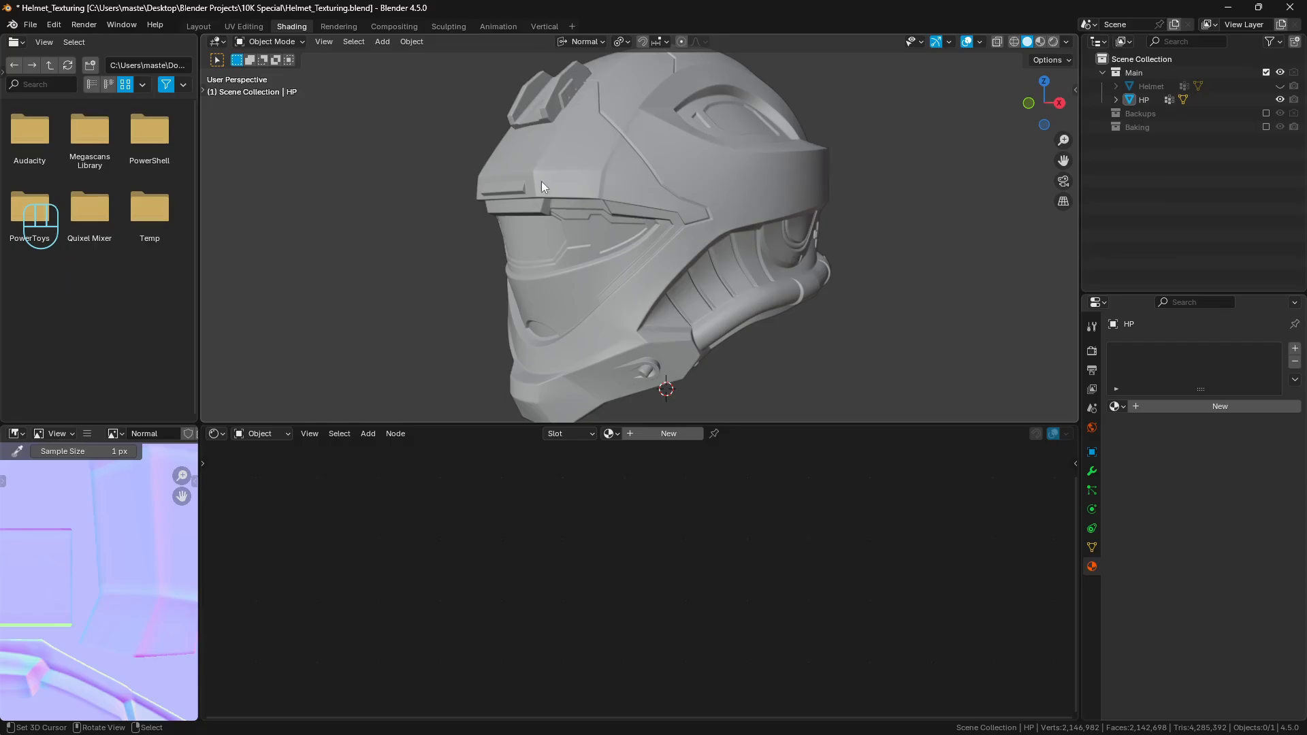
pyautogui.moveTo(541, 181); pyautogui.dragTo(509, 187, button='middle')
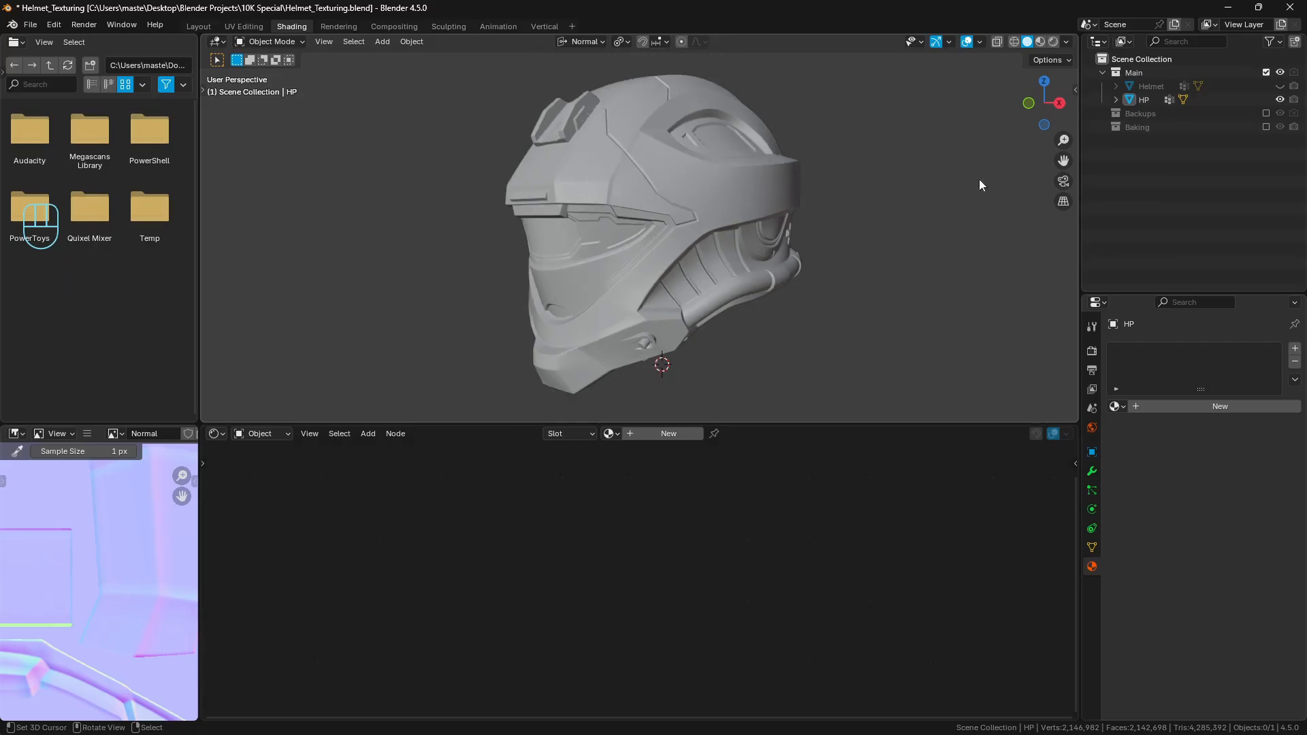
# Step: Unhide the low-poly Helmet object and rename it H_LP
pyautogui.click(1279, 86)
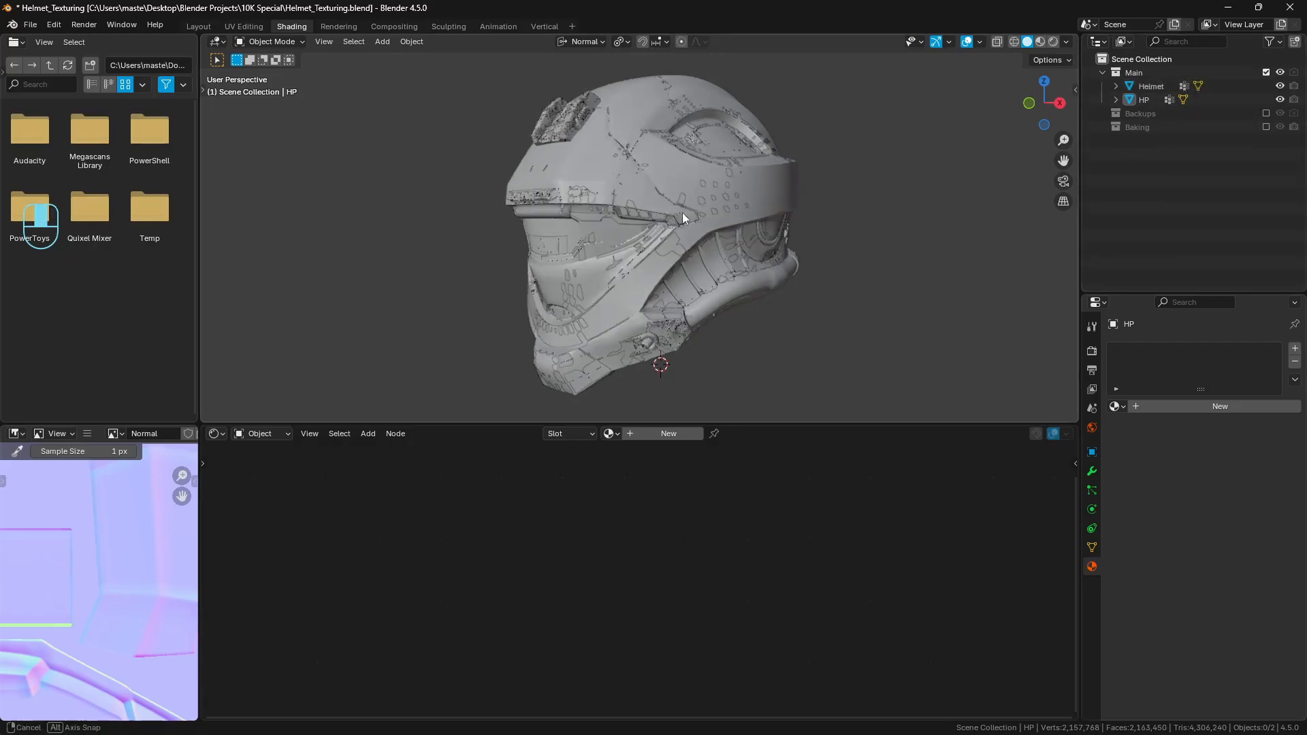
pyautogui.moveTo(682, 212); pyautogui.dragTo(723, 215, button='middle')
pyautogui.doubleClick(1158, 88)
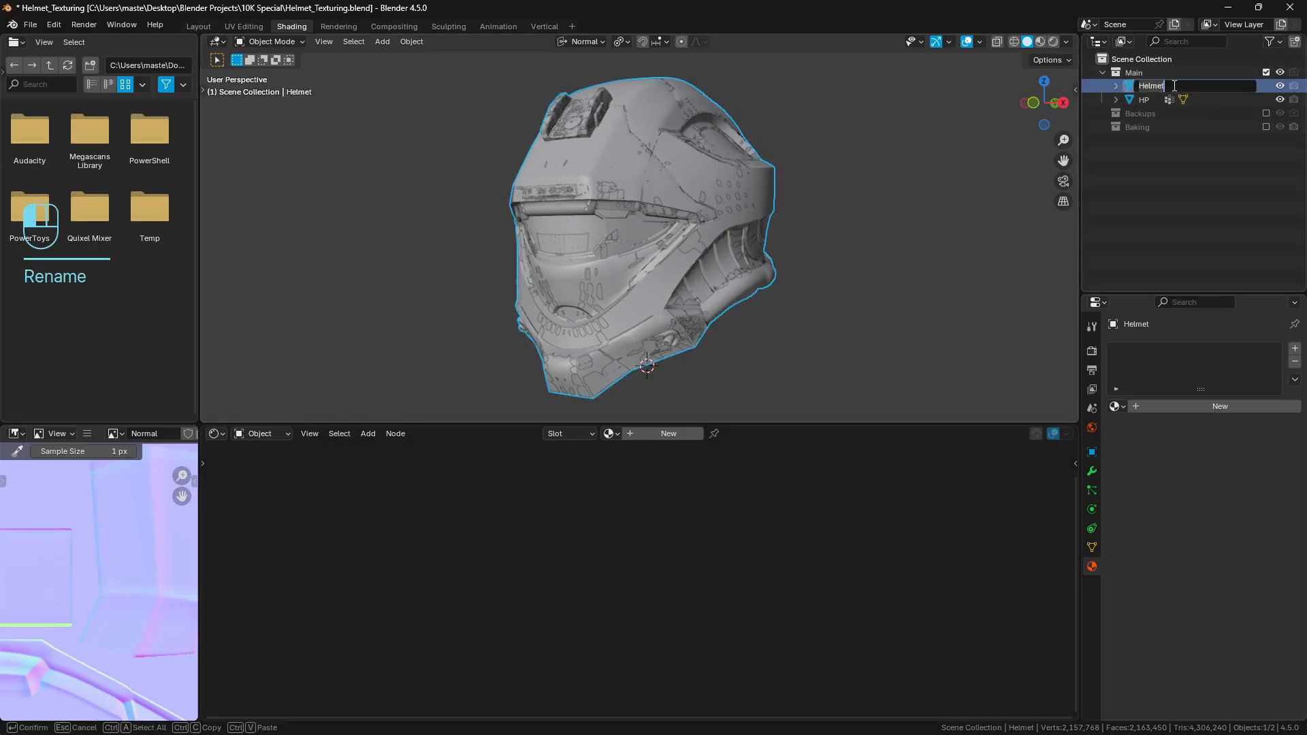
pyautogui.click(1176, 85)
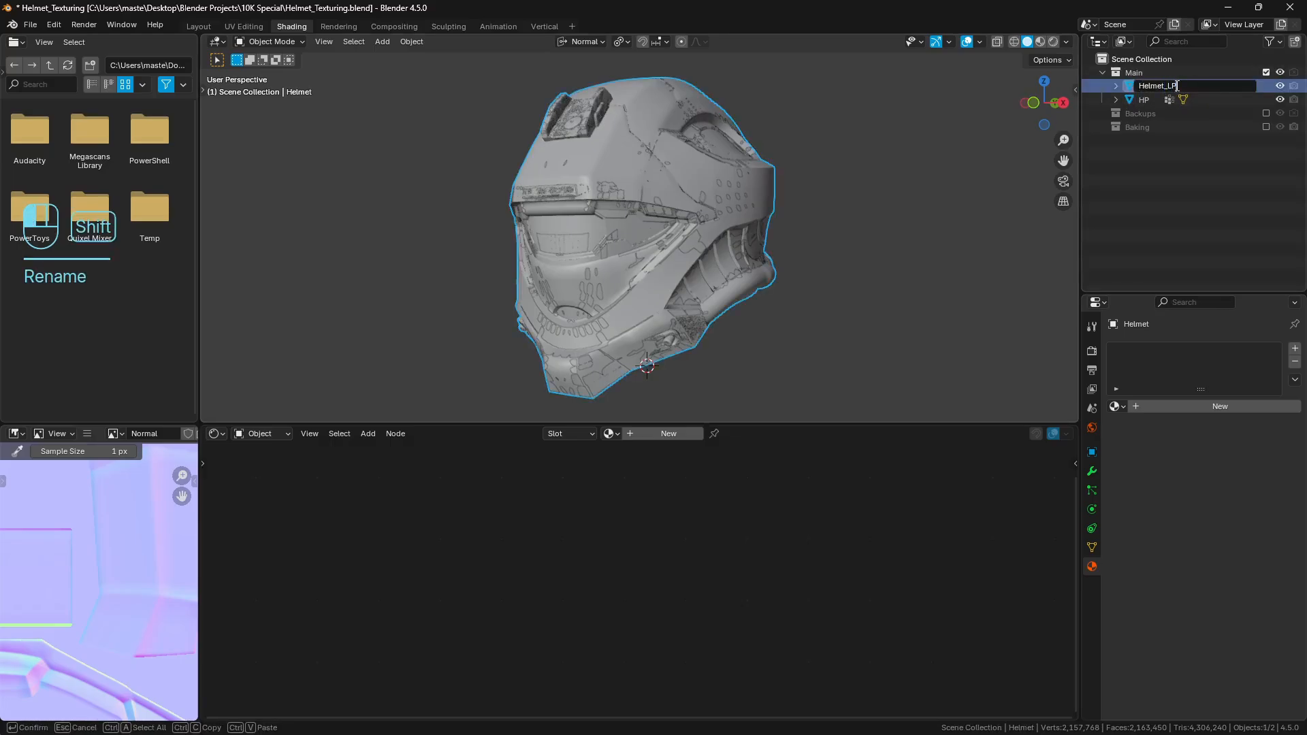
pyautogui.write('_LP')
pyautogui.press('Return')
pyautogui.doubleClick(1175, 84)
pyautogui.click(1199, 82)
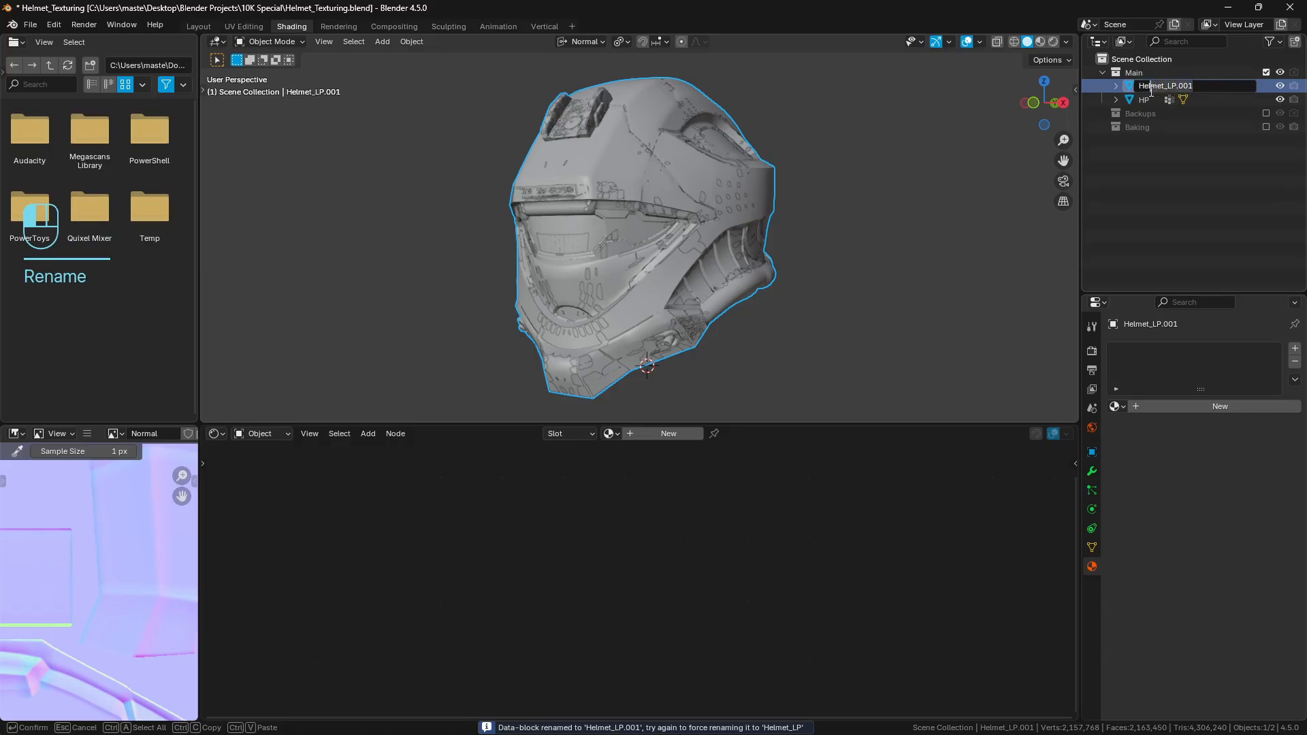
pyautogui.hotkey('ctrl', 'a')
pyautogui.write('H_LP')
pyautogui.press('Return')
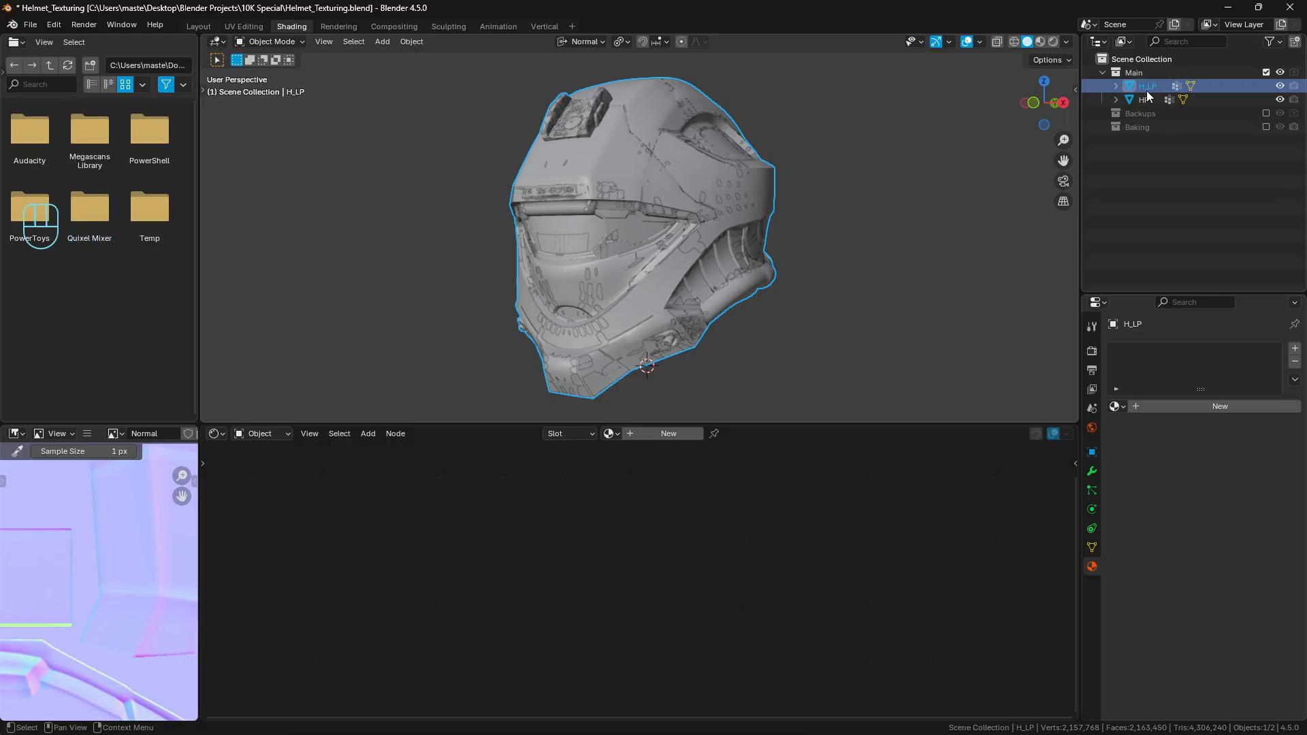
# Step: Rename the high-poly object HP as H_HP to match the low-poly naming
pyautogui.click(1151, 99)
pyautogui.doubleClick(1150, 99)
pyautogui.click(1140, 100)
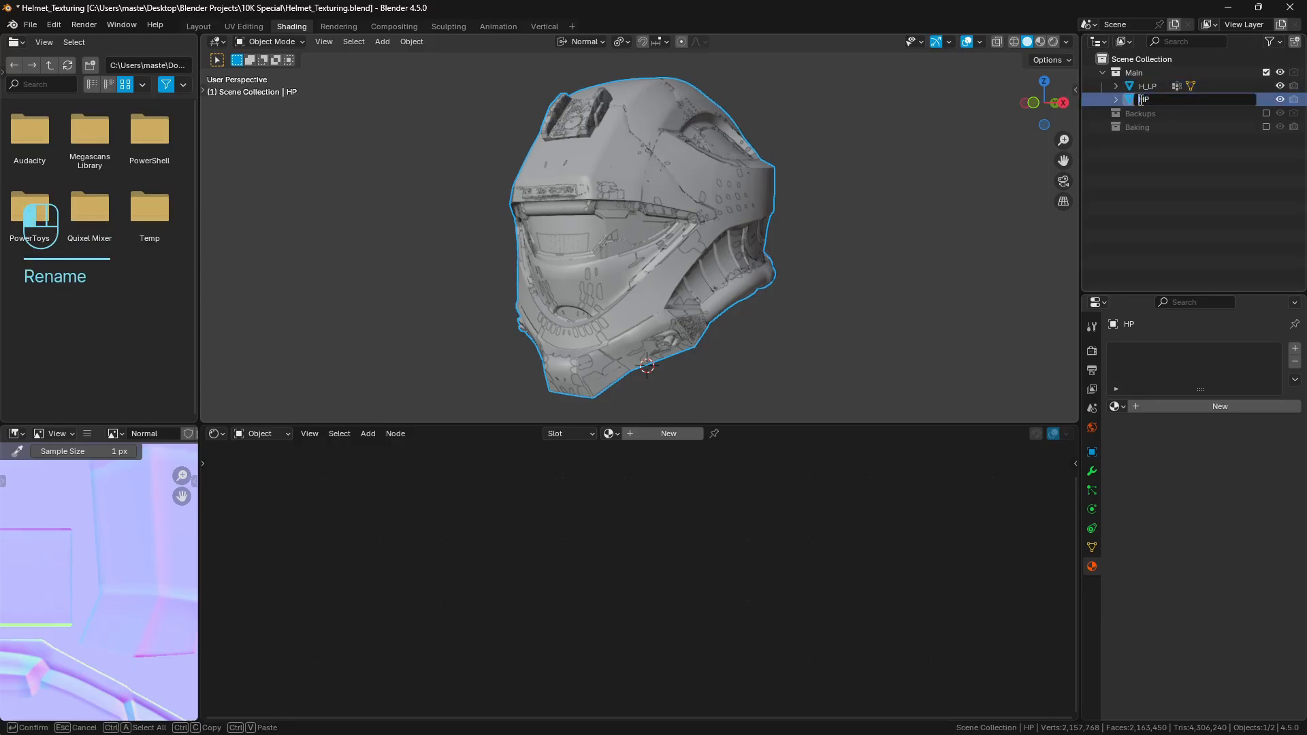
pyautogui.write('H_')
pyautogui.press('Return')
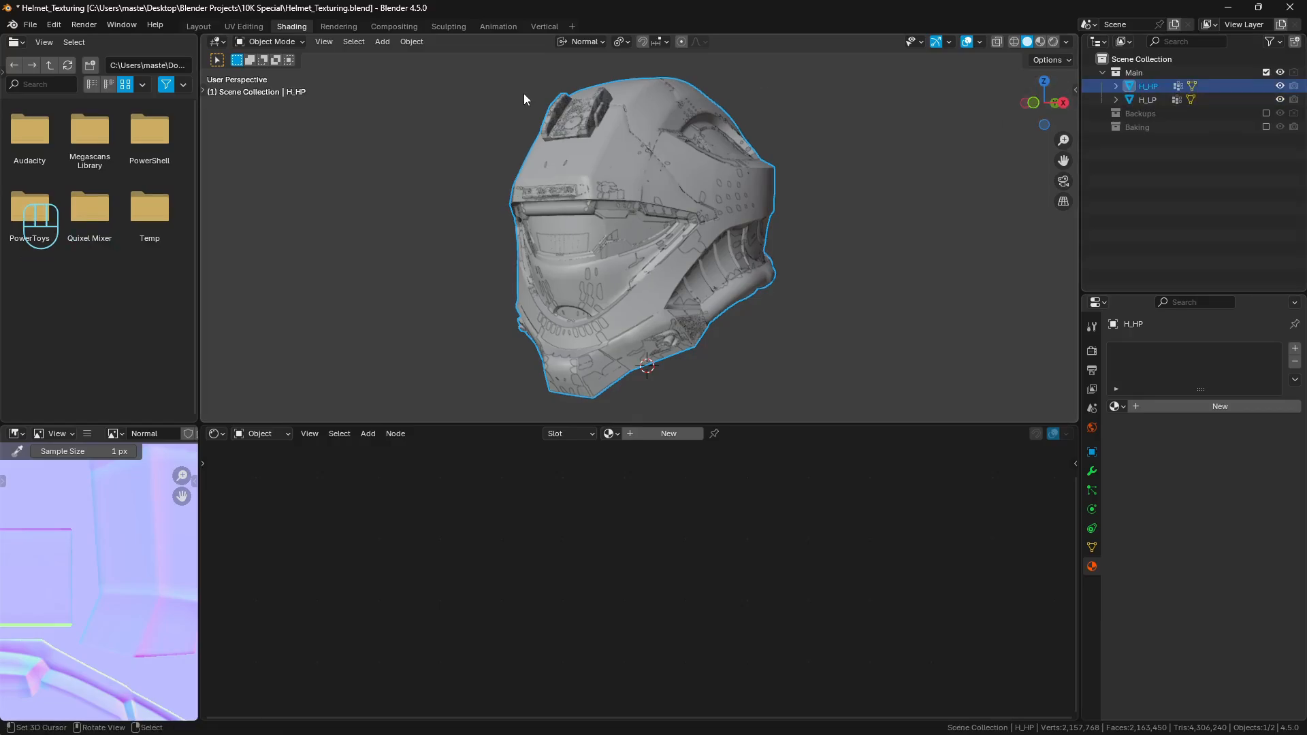
# Step: Switch to the UV Editing workspace, return to Object Mode with overlays shown, and widen the outliner and properties area
pyautogui.keyDown('shift'); pyautogui.moveTo(427, 134); pyautogui.dragTo(448, 142, button='middle'); pyautogui.keyUp('shift')
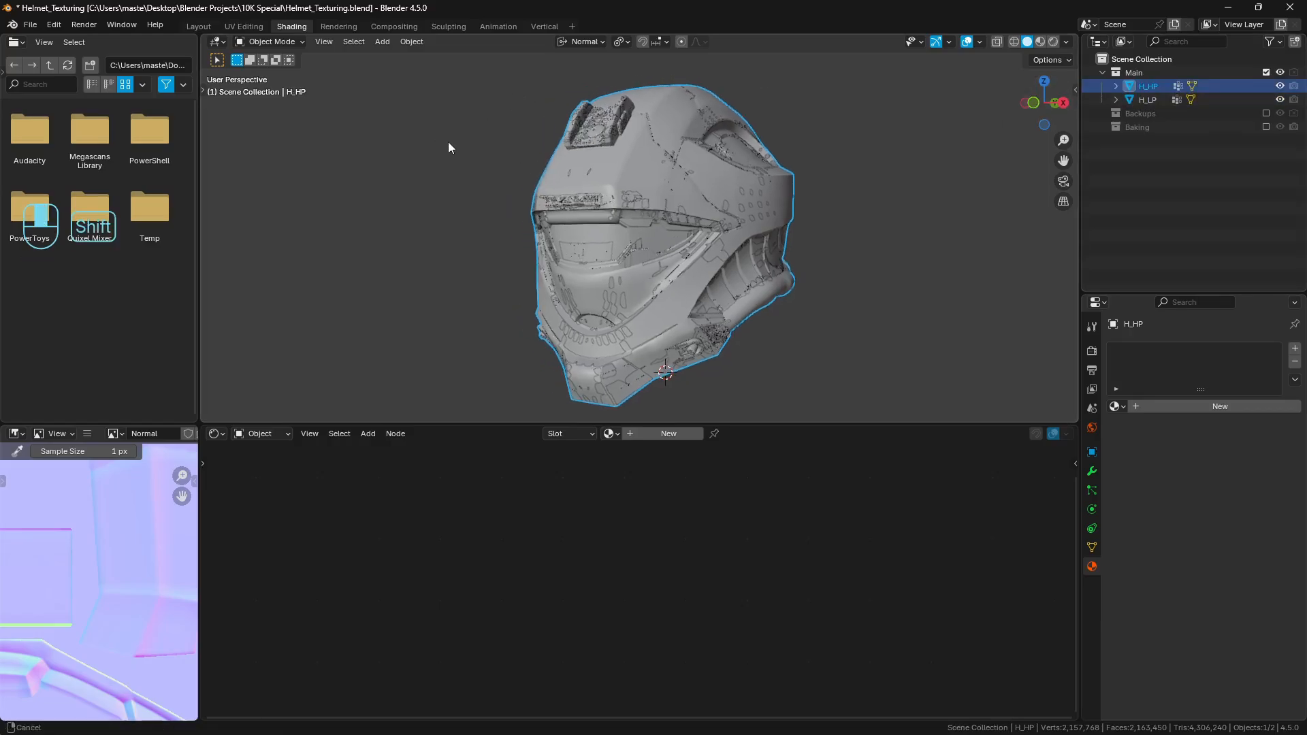
pyautogui.click(244, 26)
pyautogui.press('Tab')
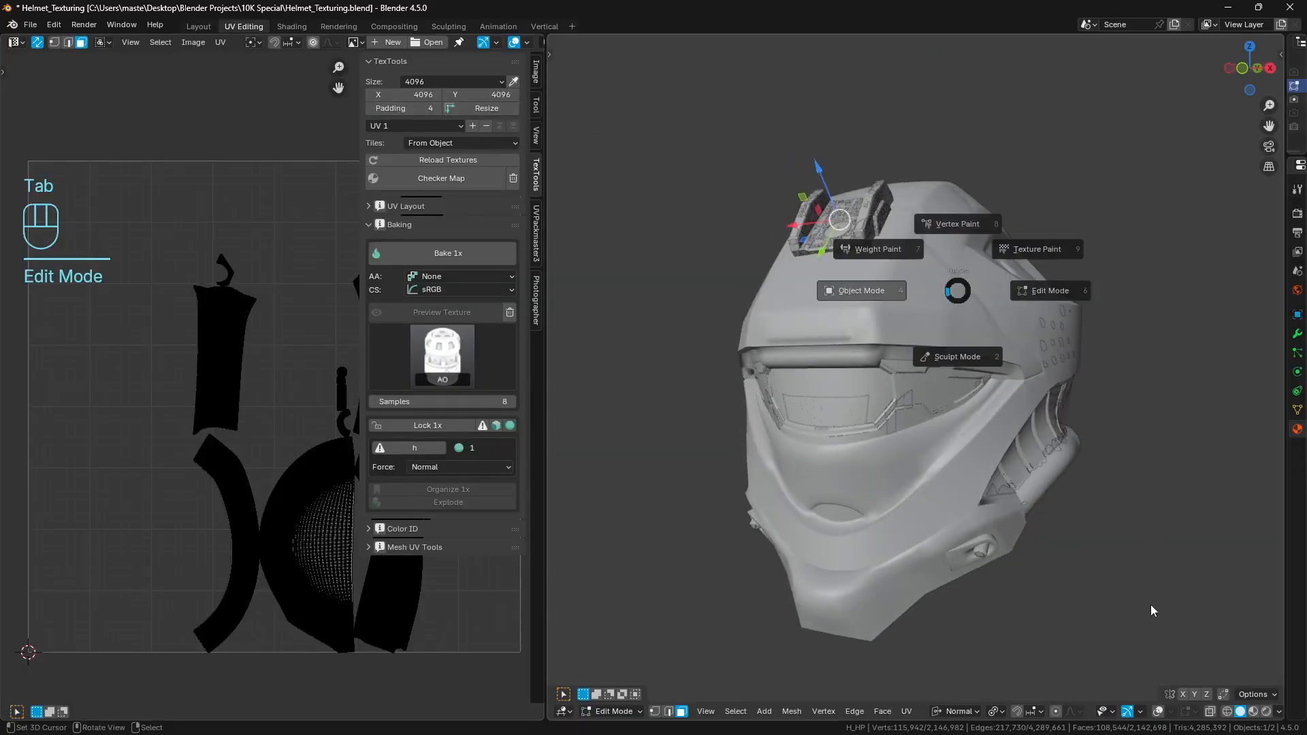
pyautogui.click(1172, 711)
pyautogui.press('a')
pyautogui.press('a')
pyautogui.moveTo(876, 433); pyautogui.dragTo(1045, 297, button='middle')
pyautogui.moveTo(1285, 309); pyautogui.dragTo(1045, 309)
# Step: Select H_HP and H_LP with H_LP active, and set the bake's Ray Distance to 0.1 and Cage Extrusion to 0.05
pyautogui.click(1115, 100)
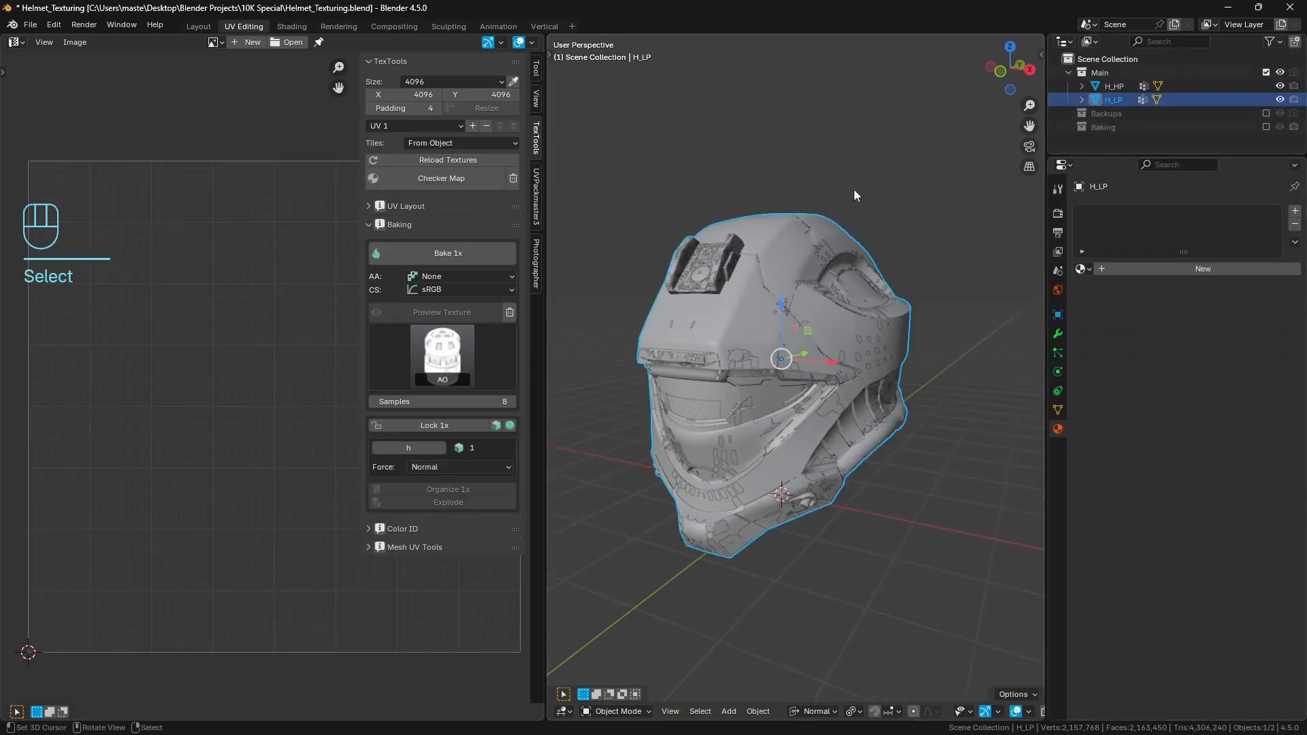
pyautogui.moveTo(700, 182); pyautogui.dragTo(832, 325)
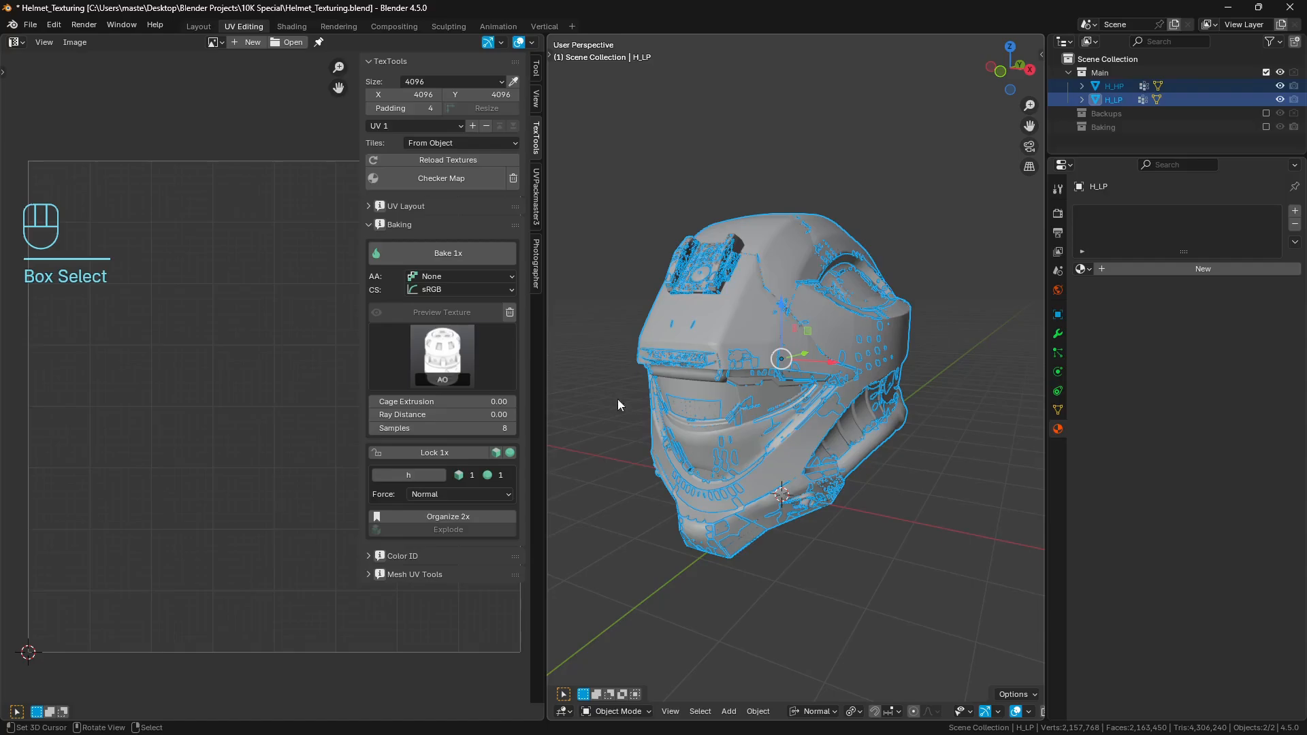
pyautogui.click(418, 410)
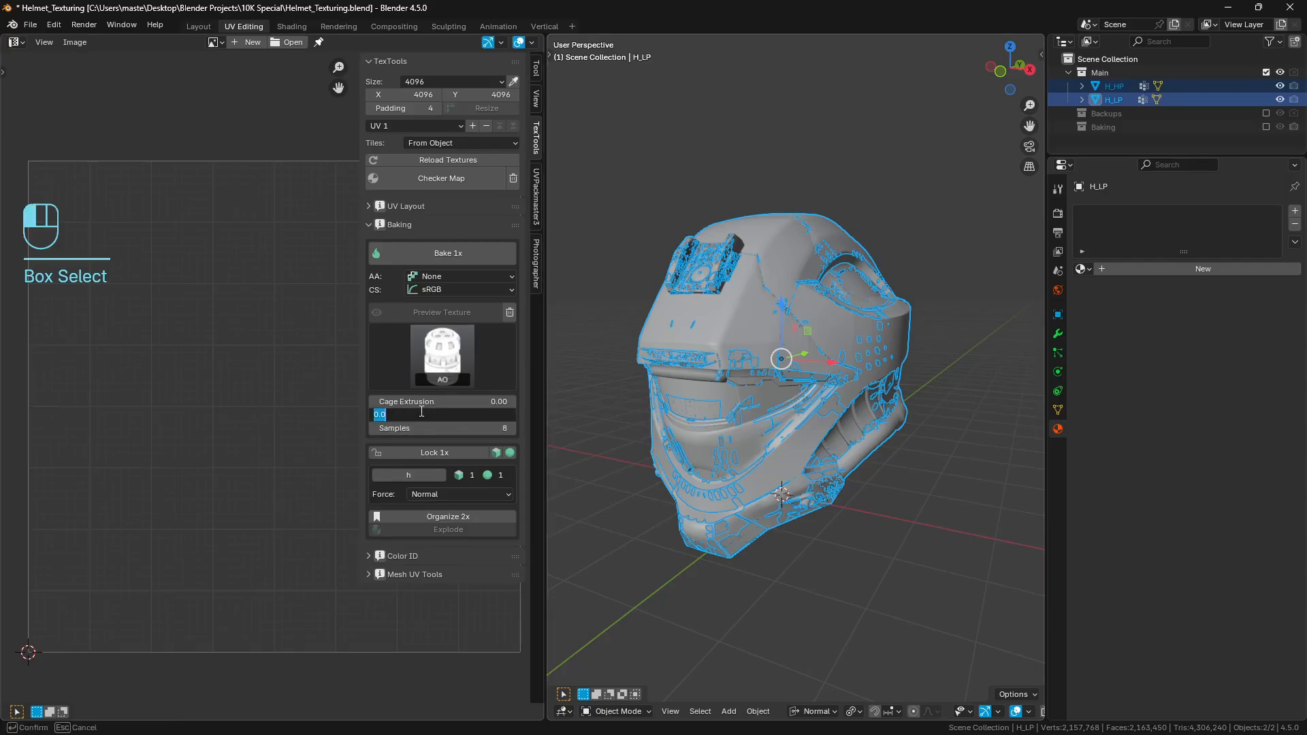
pyautogui.write('.1')
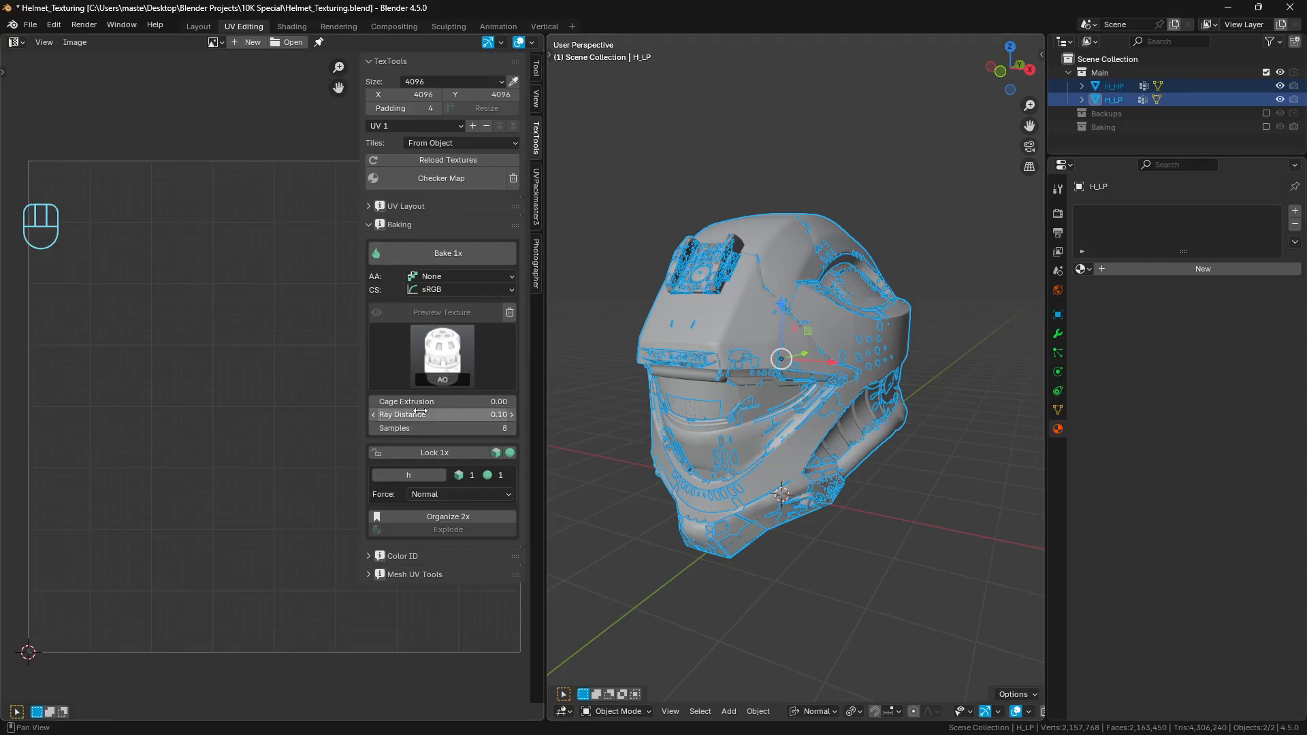
pyautogui.click(431, 402)
pyautogui.write('.05')
pyautogui.press('Return')
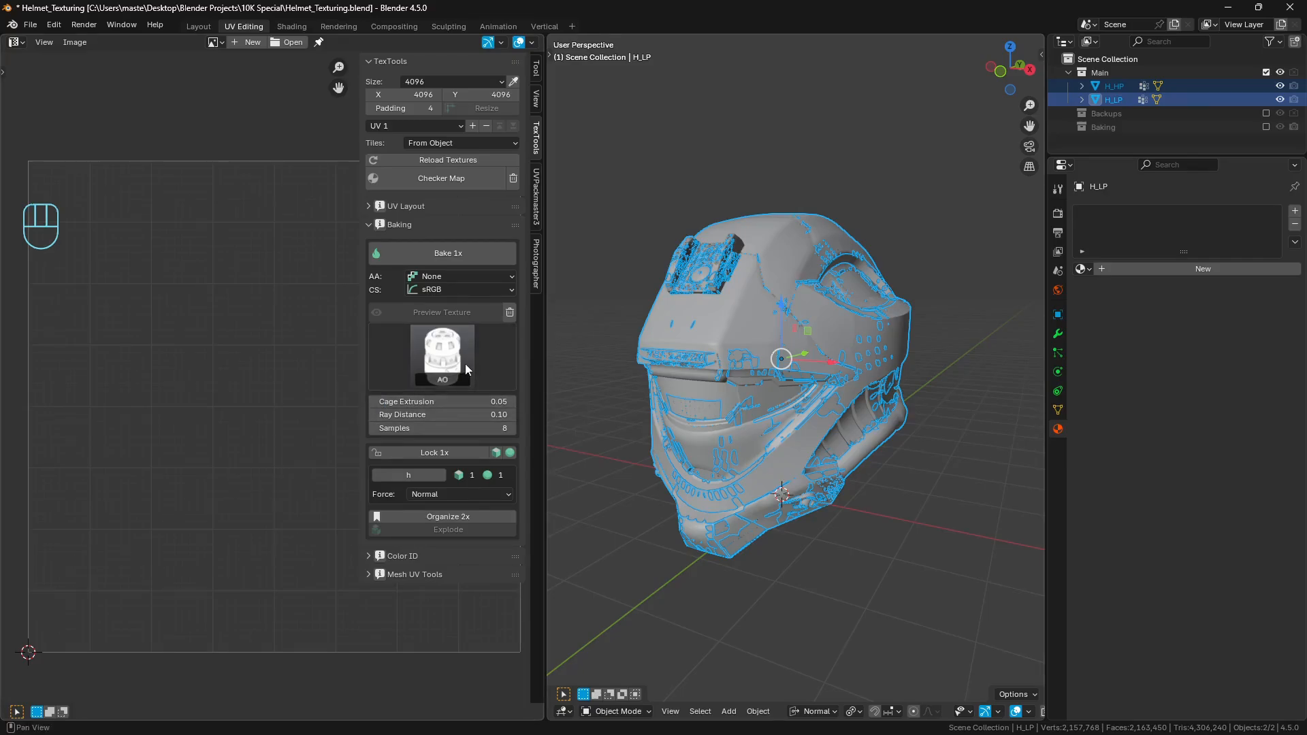
# Step: Try to bake the AO map from H_HP onto H_LP with TexTools
pyautogui.click(444, 356)
pyautogui.click(481, 258)
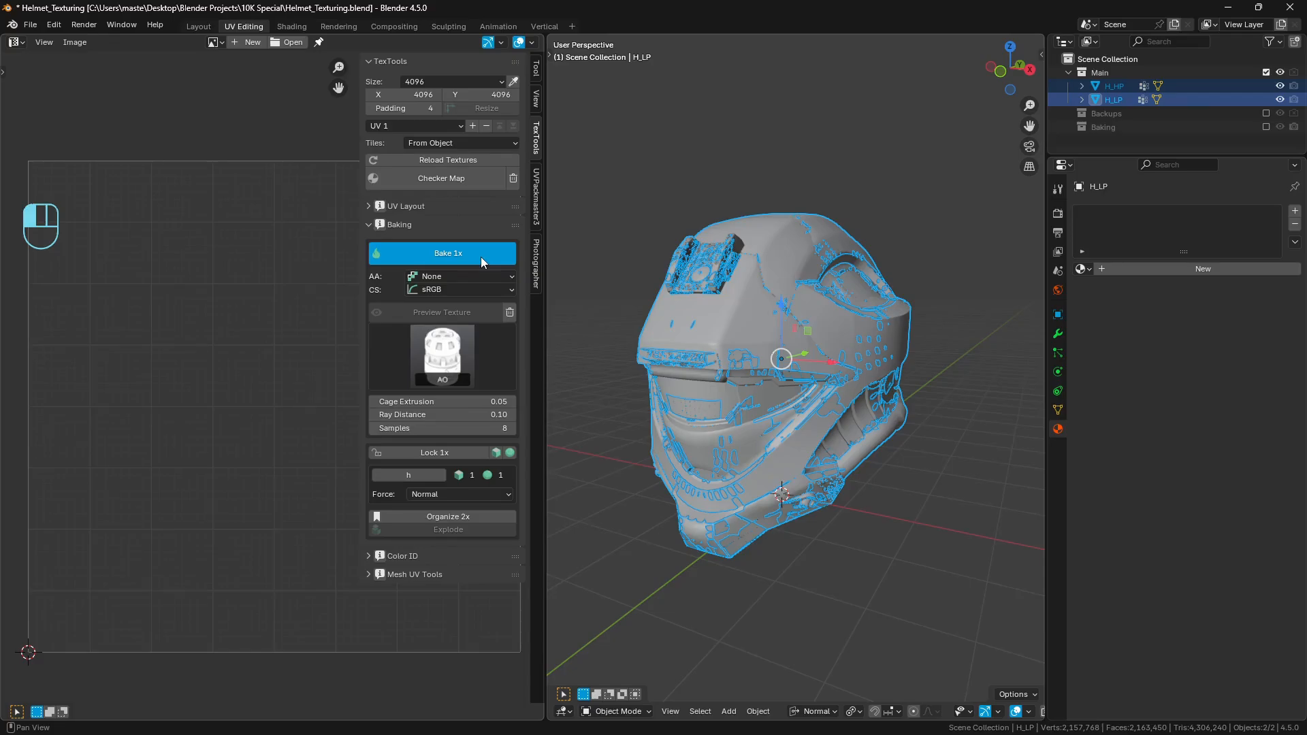
pyautogui.click(803, 248)
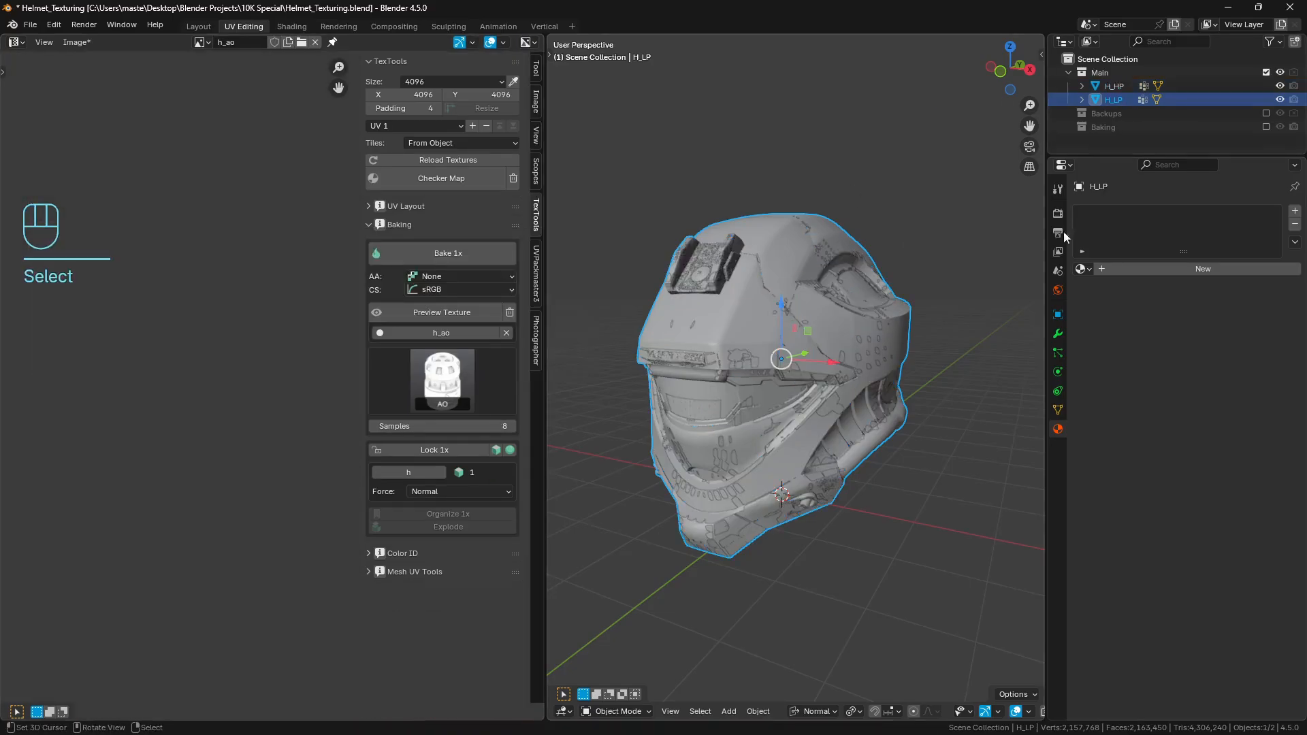
# Step: Enable the Main collection in renders, reselect both helmet objects and bake the AO map again
pyautogui.click(1294, 73)
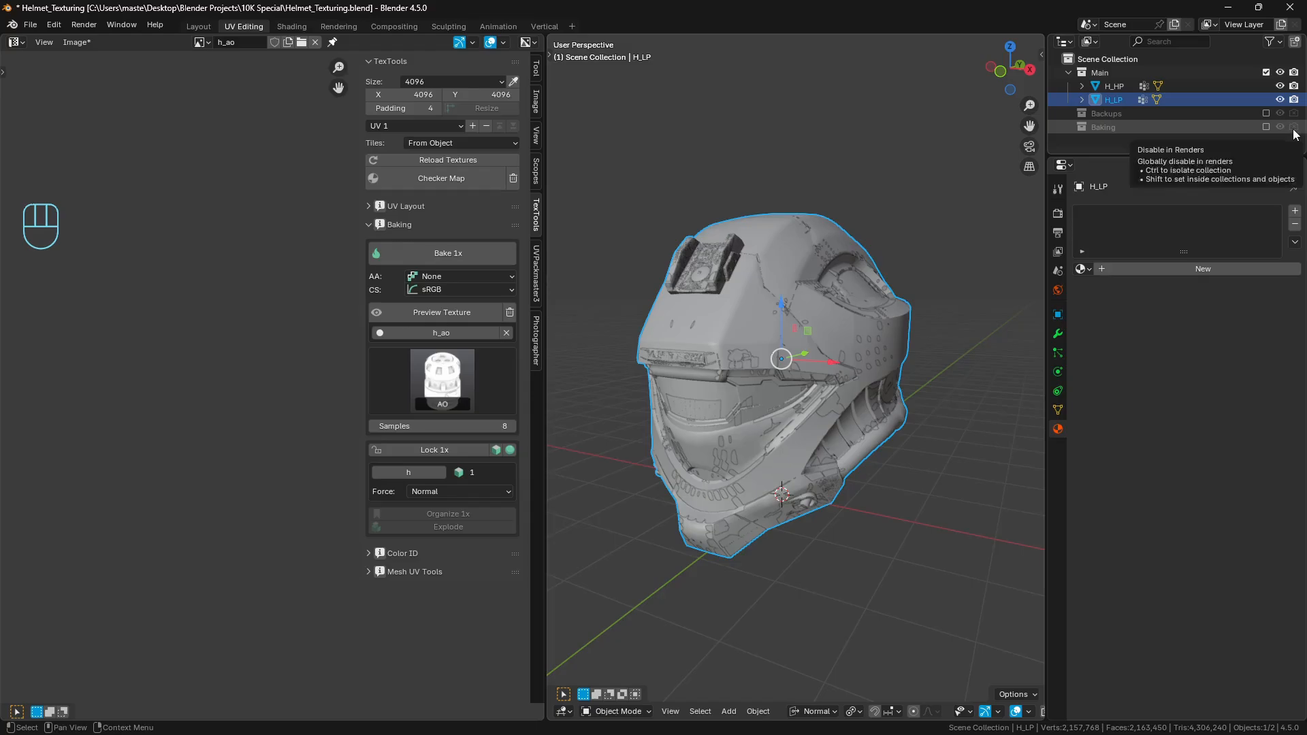
pyautogui.click(1272, 43)
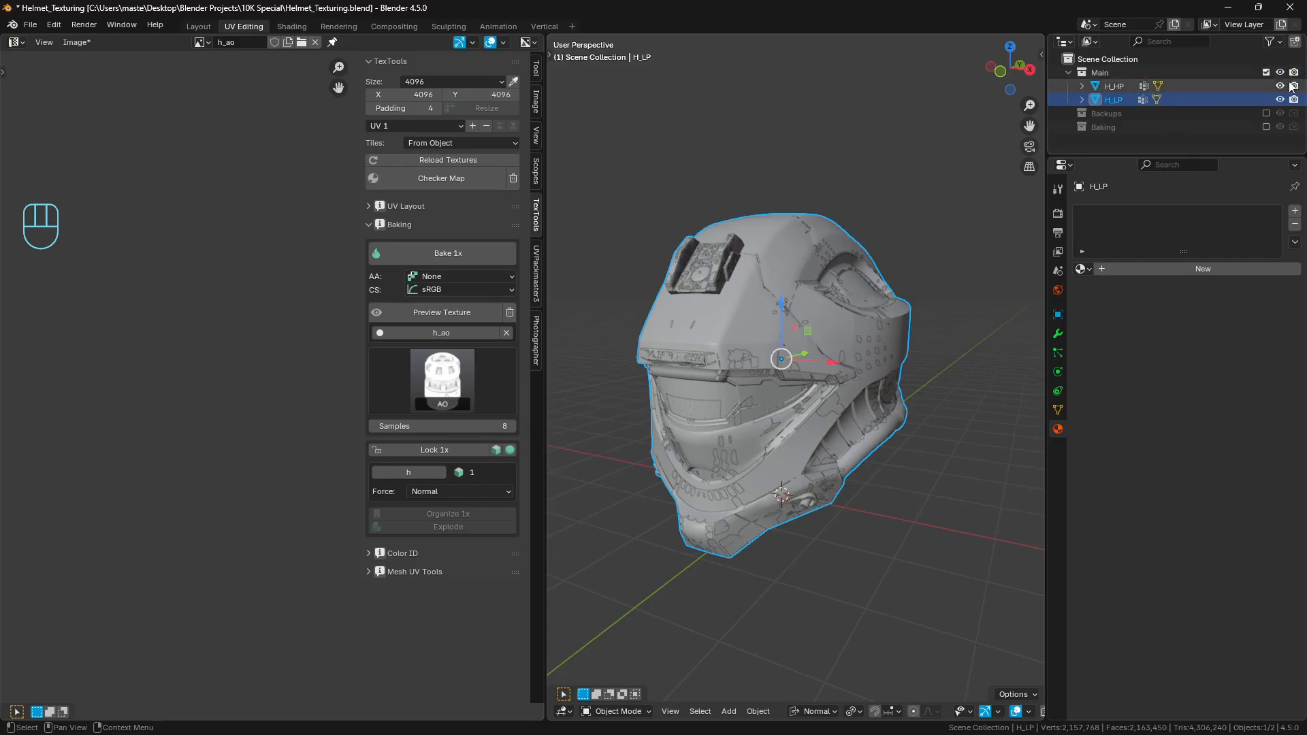
pyautogui.moveTo(737, 217); pyautogui.dragTo(740, 328)
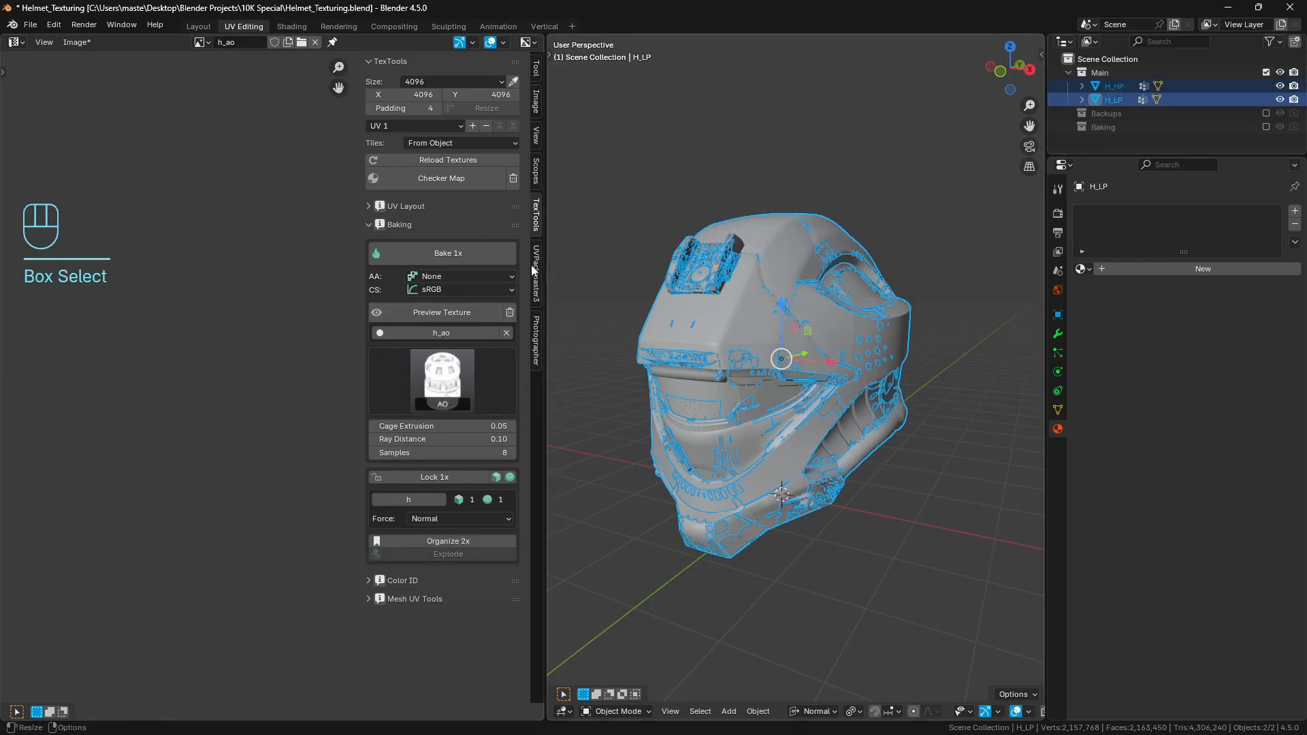
pyautogui.click(449, 253)
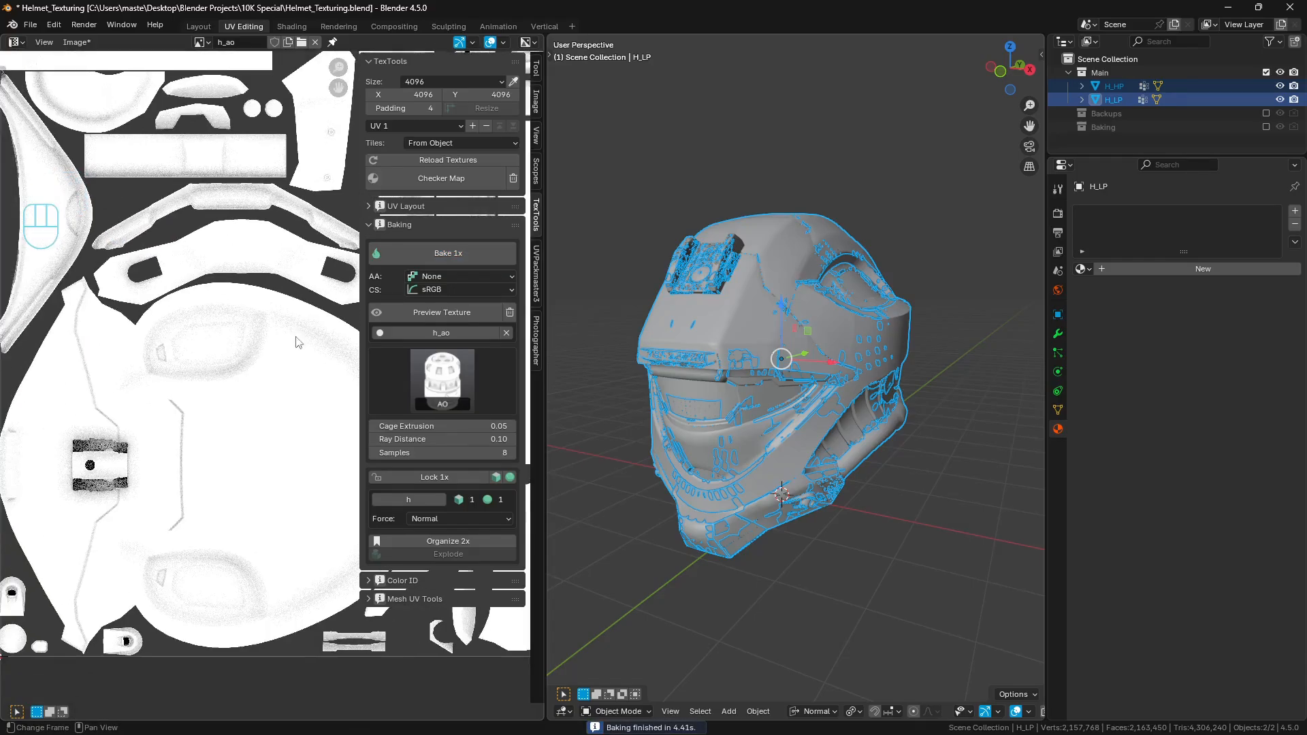
# Step: Inspect the baked AO map for noise, raise the bake samples to 100 and rebake it
pyautogui.scroll(-1, 205, 408)
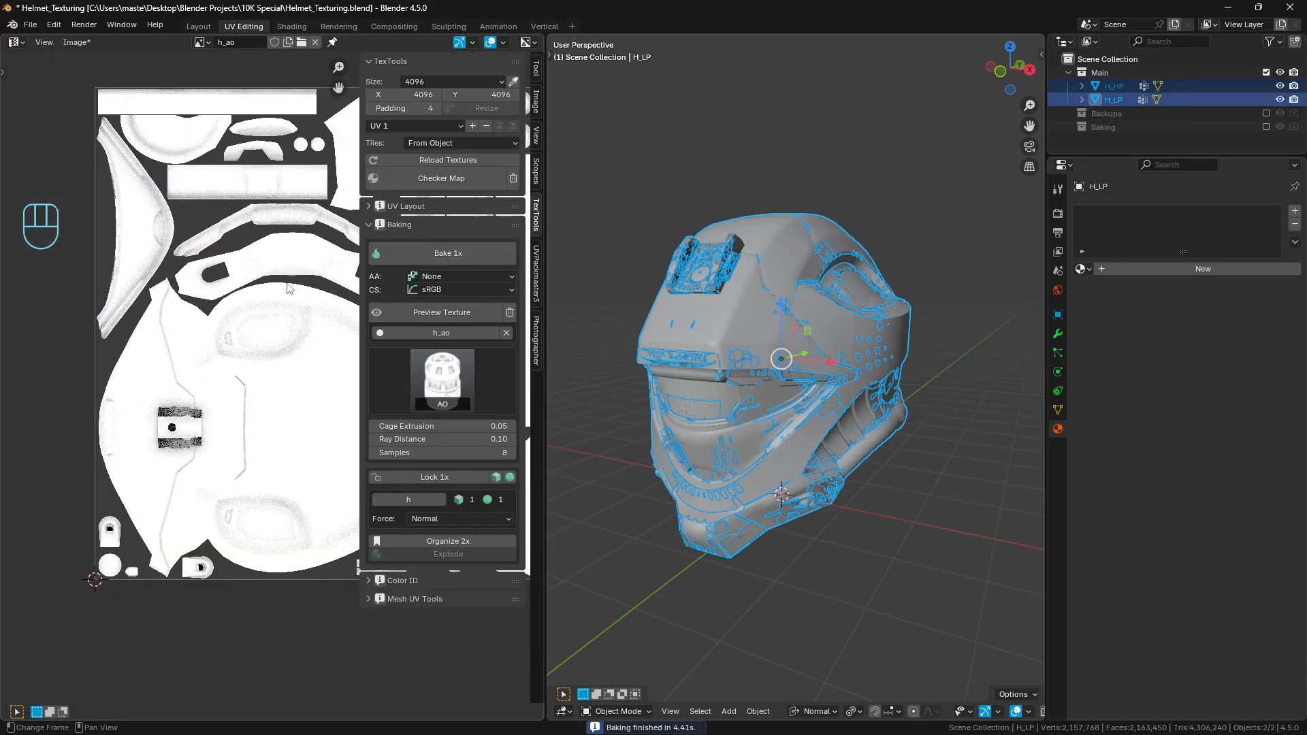
pyautogui.scroll(2, 289, 288)
pyautogui.scroll(2, 204, 326)
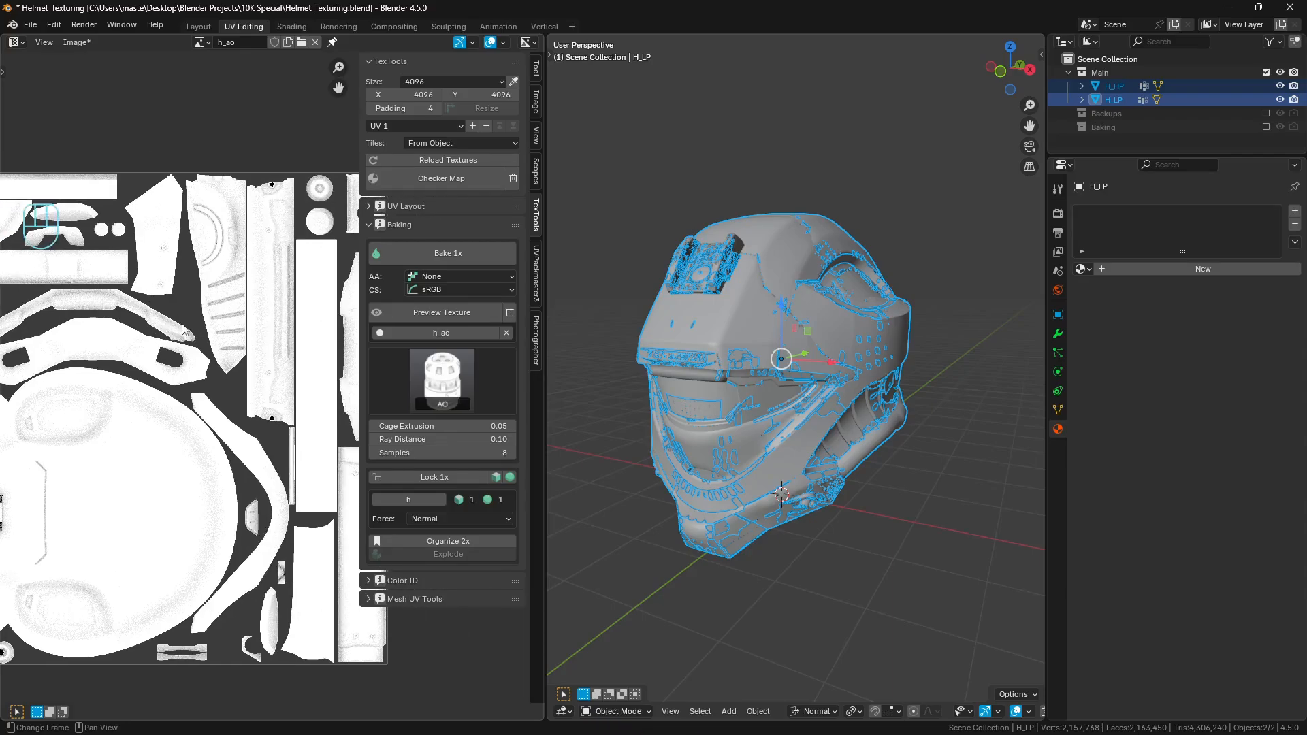
pyautogui.scroll(6, 240, 318)
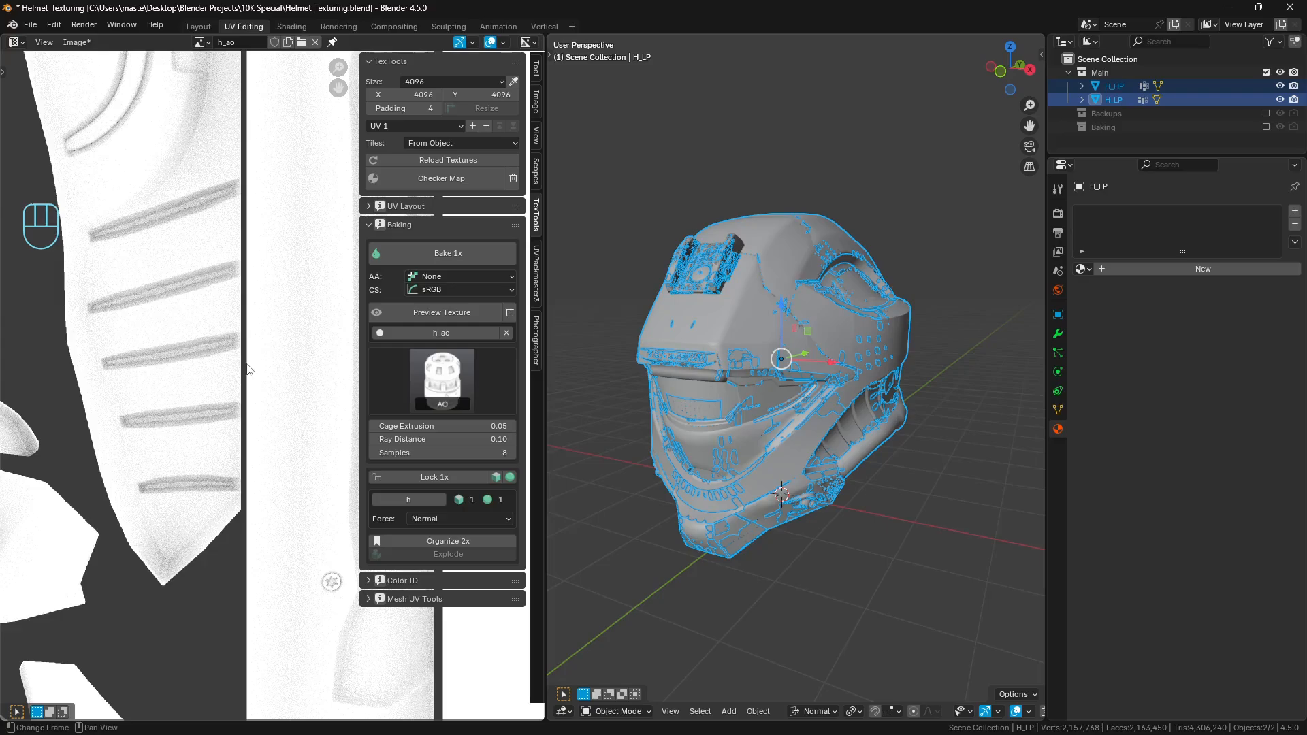
pyautogui.click(434, 453)
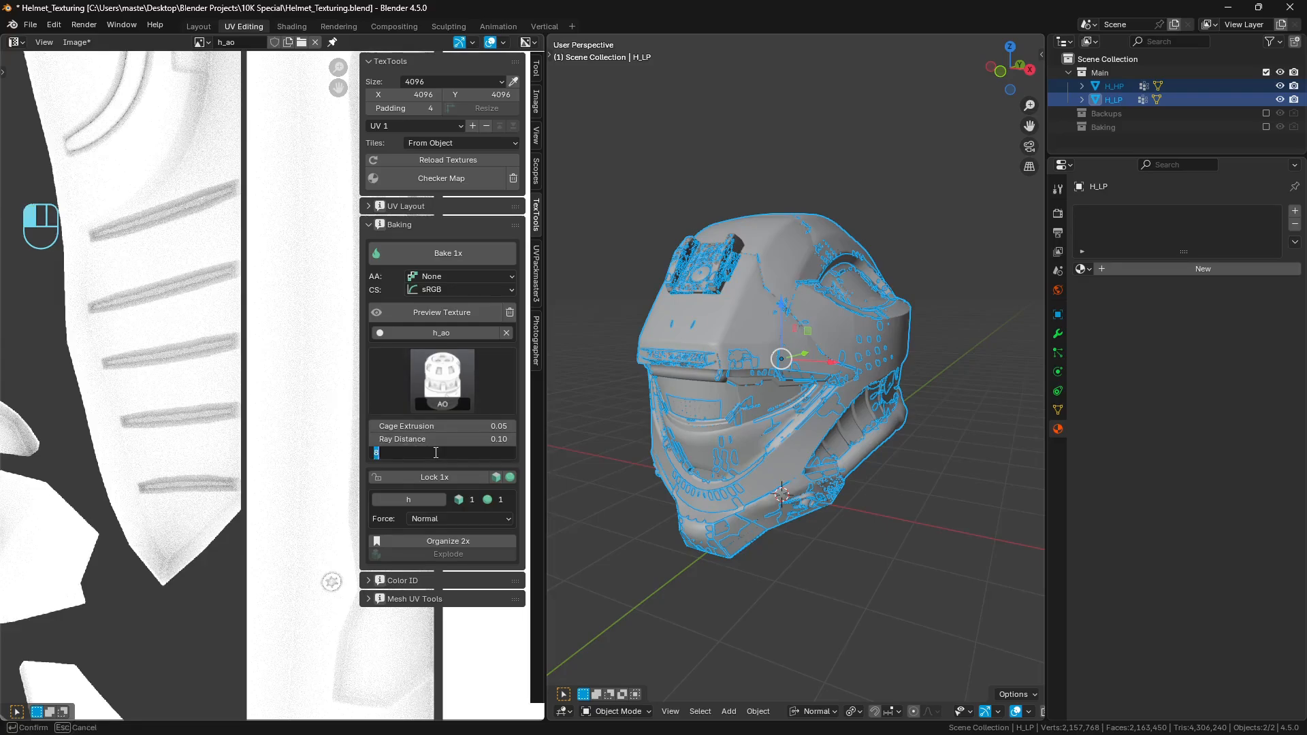
pyautogui.write('100')
pyautogui.press('Return')
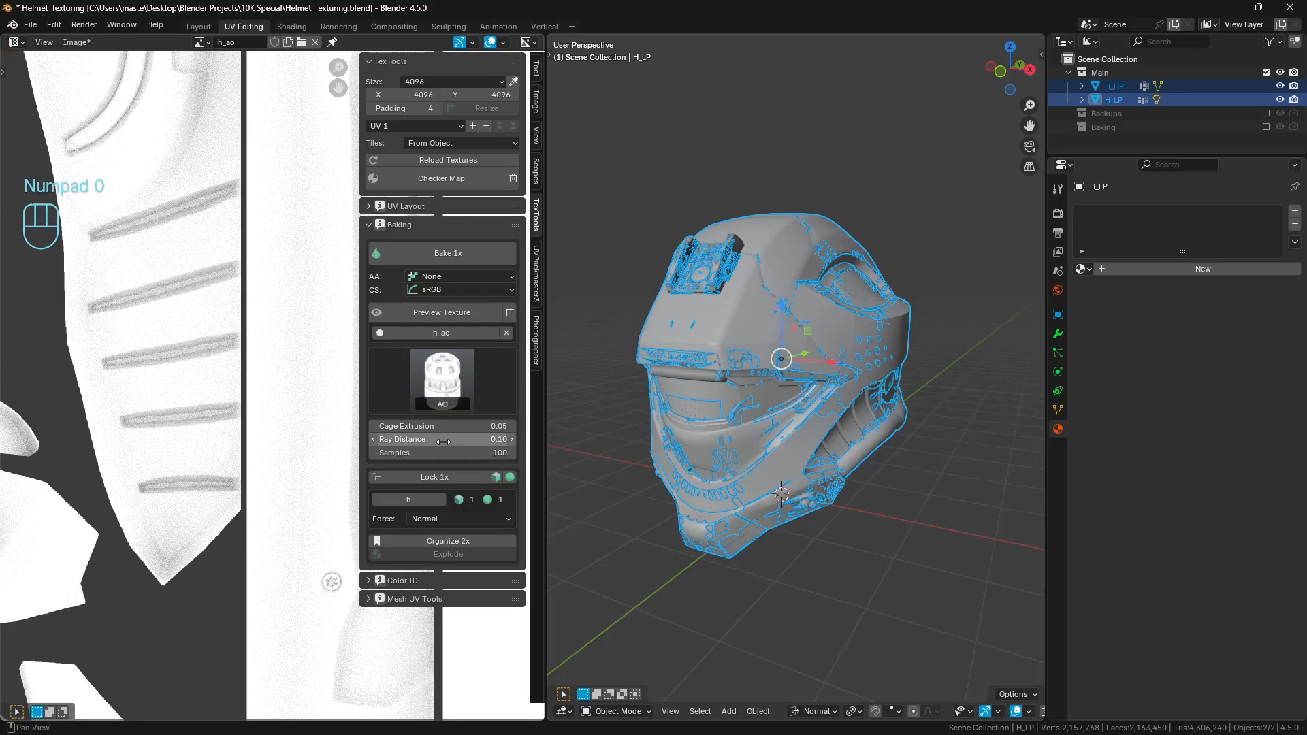
pyautogui.click(463, 252)
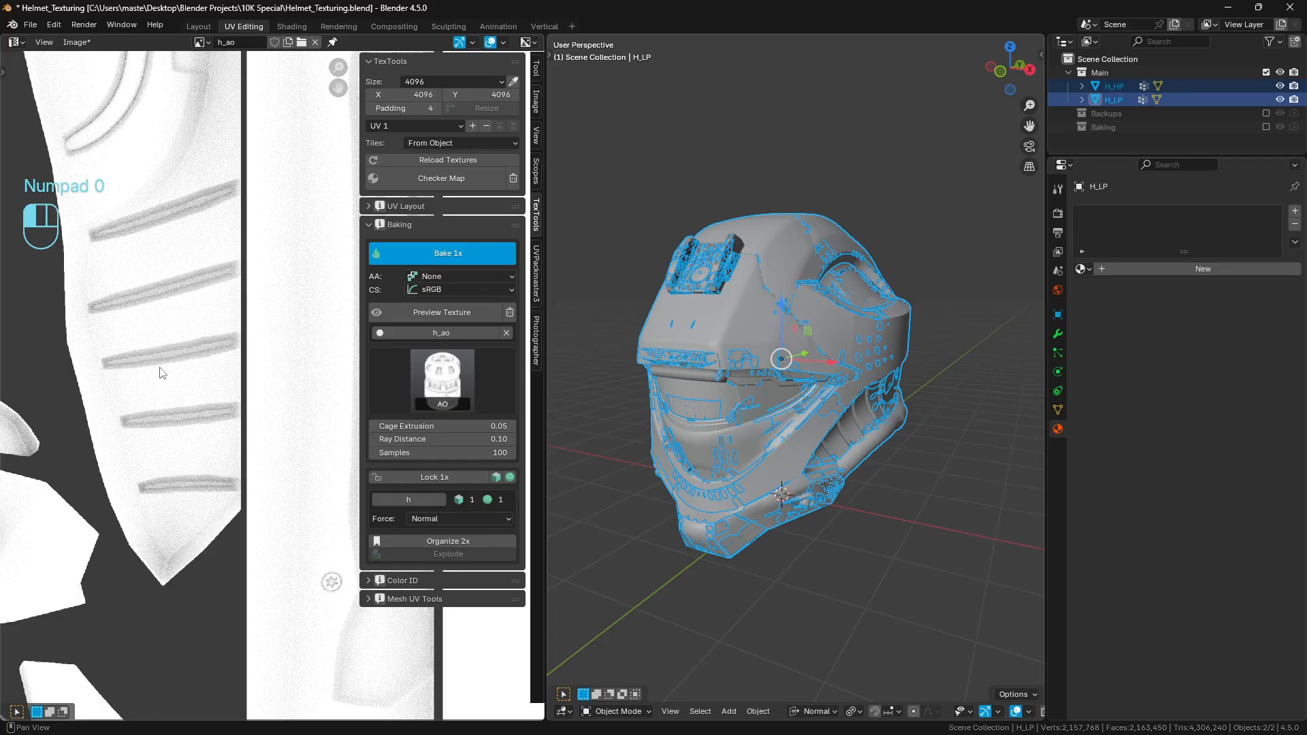
pyautogui.scroll(3, 162, 373)
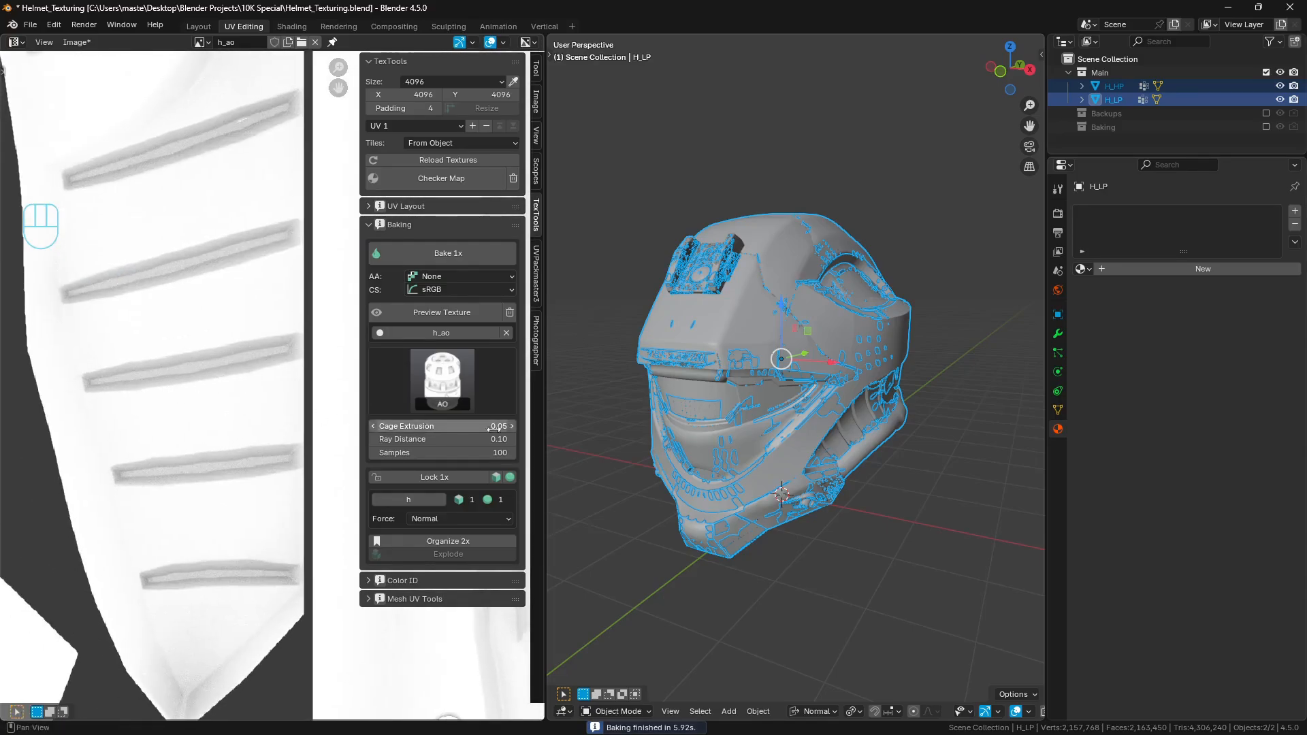
# Step: Disable the render Noise Threshold and render Denoise in the Cycles sampling settings, and rebake the AO map
pyautogui.click(1057, 216)
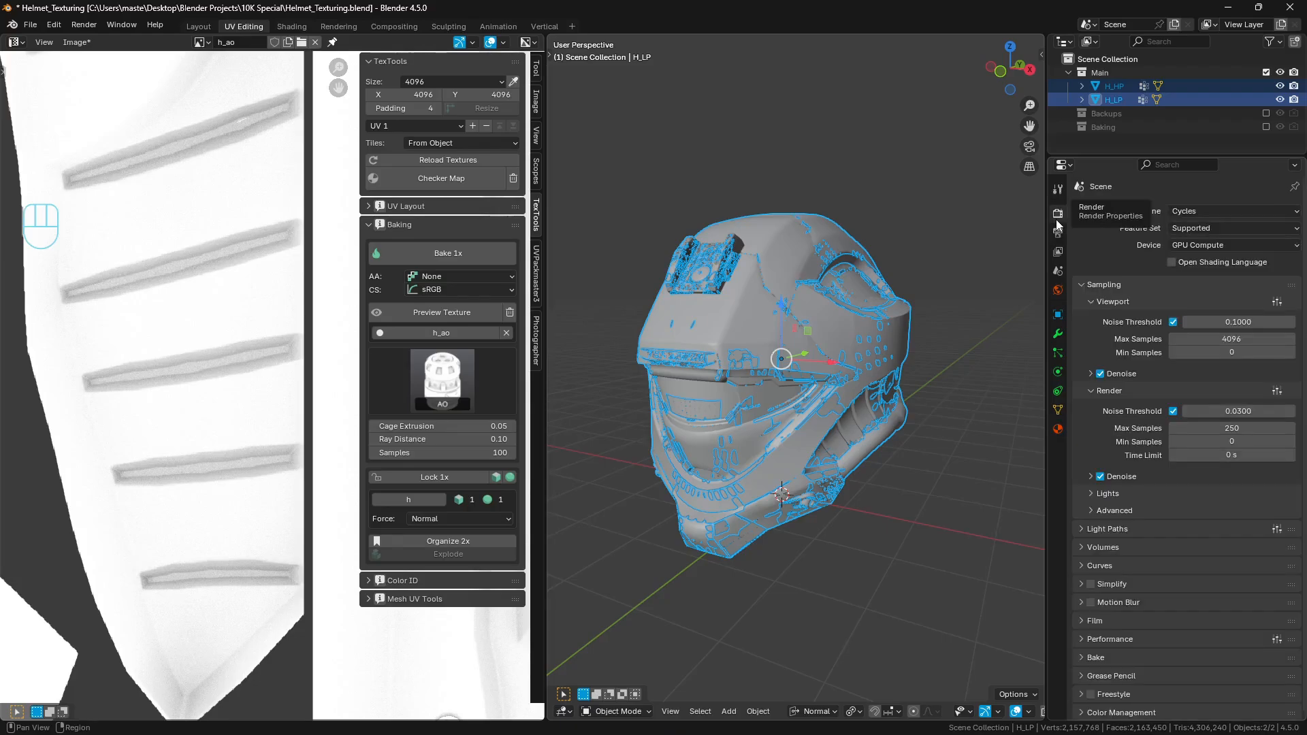
pyautogui.click(1173, 411)
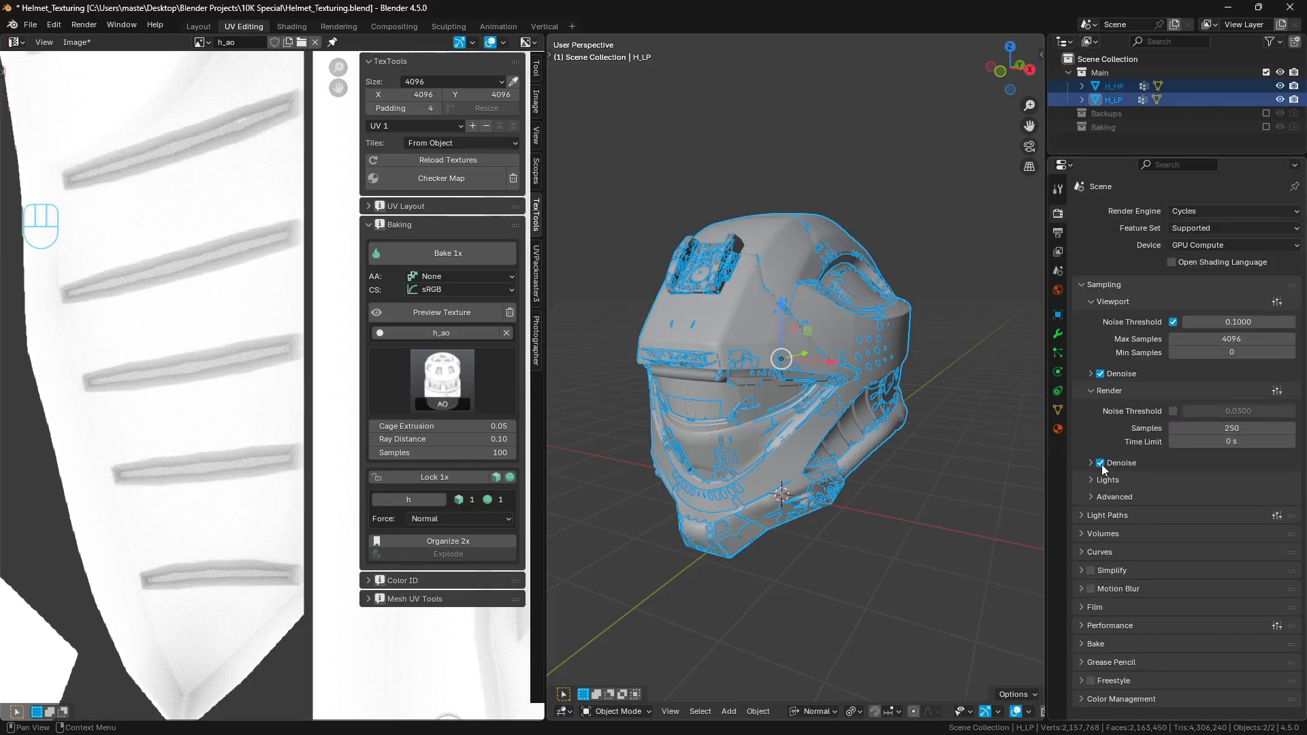
pyautogui.click(1101, 463)
pyautogui.click(434, 260)
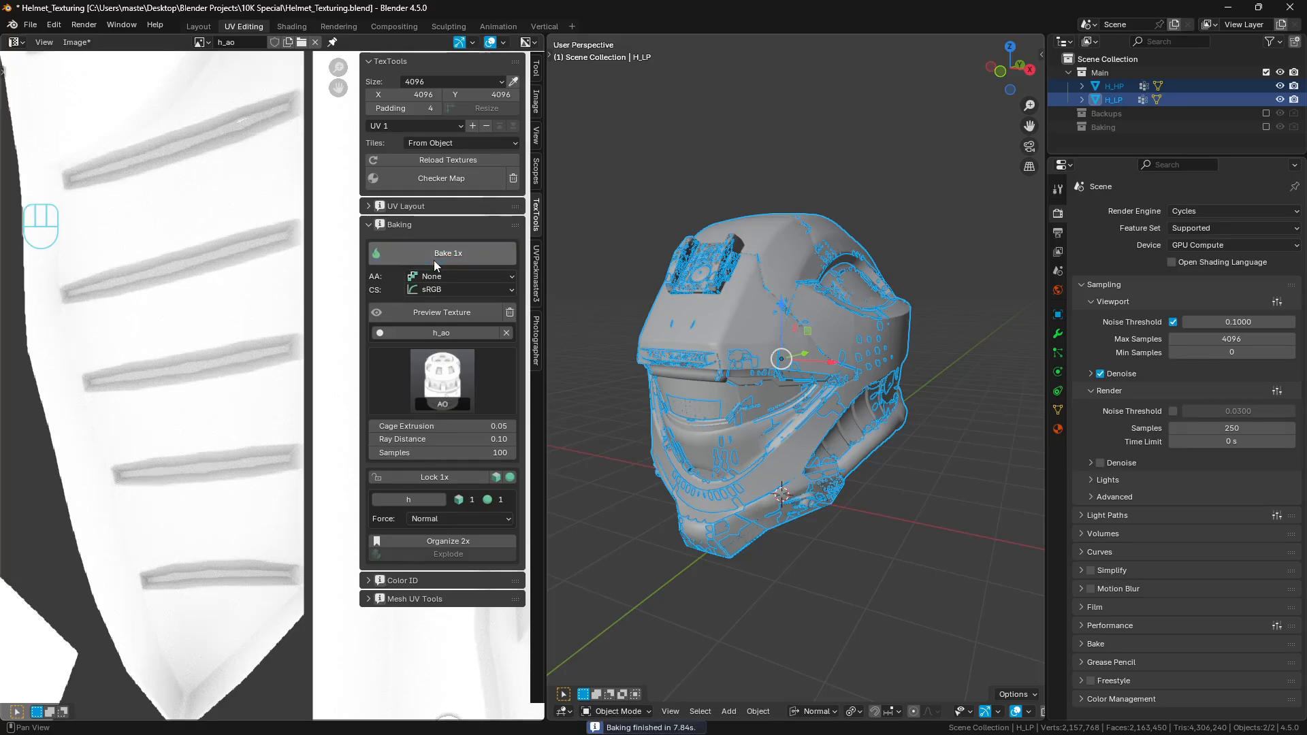
# Step: Examine the rebaked AO map up close along the vent slots and large helmet islands for remaining noise
pyautogui.scroll(1, 253, 349)
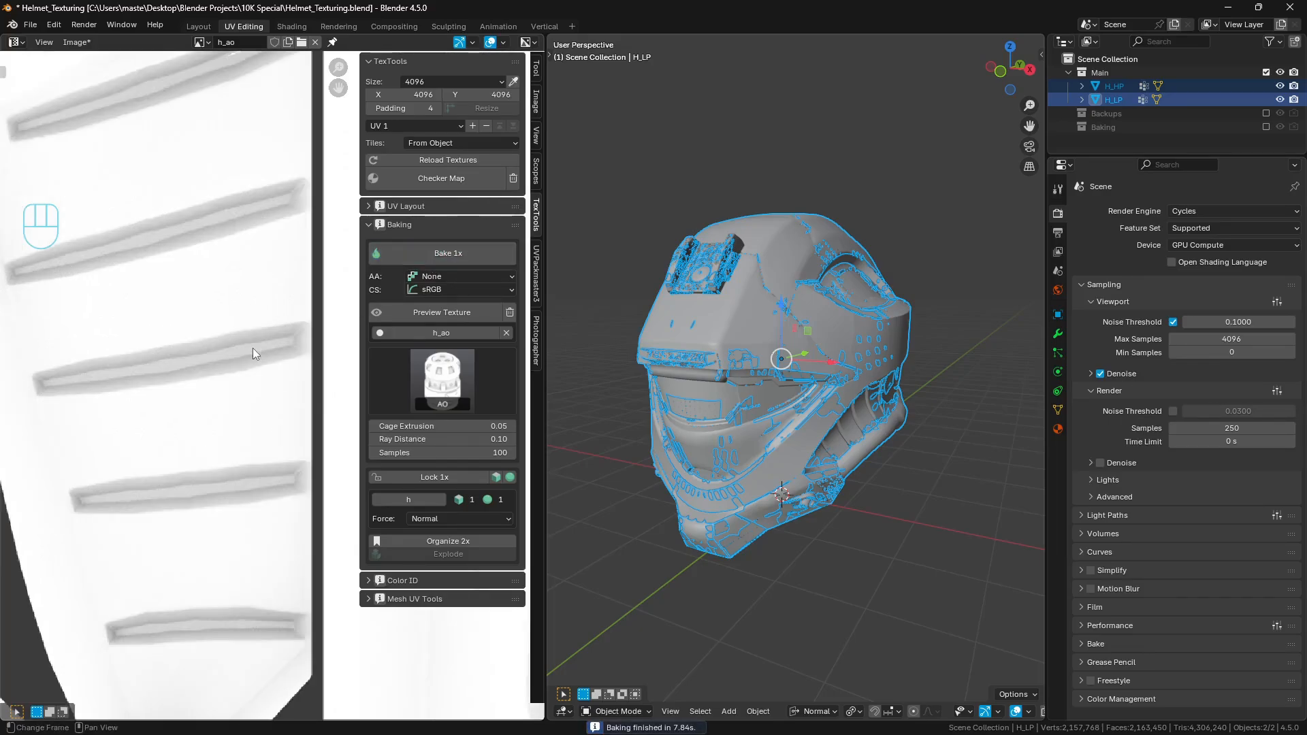
pyautogui.moveTo(212, 349); pyautogui.dragTo(225, 344, button='middle')
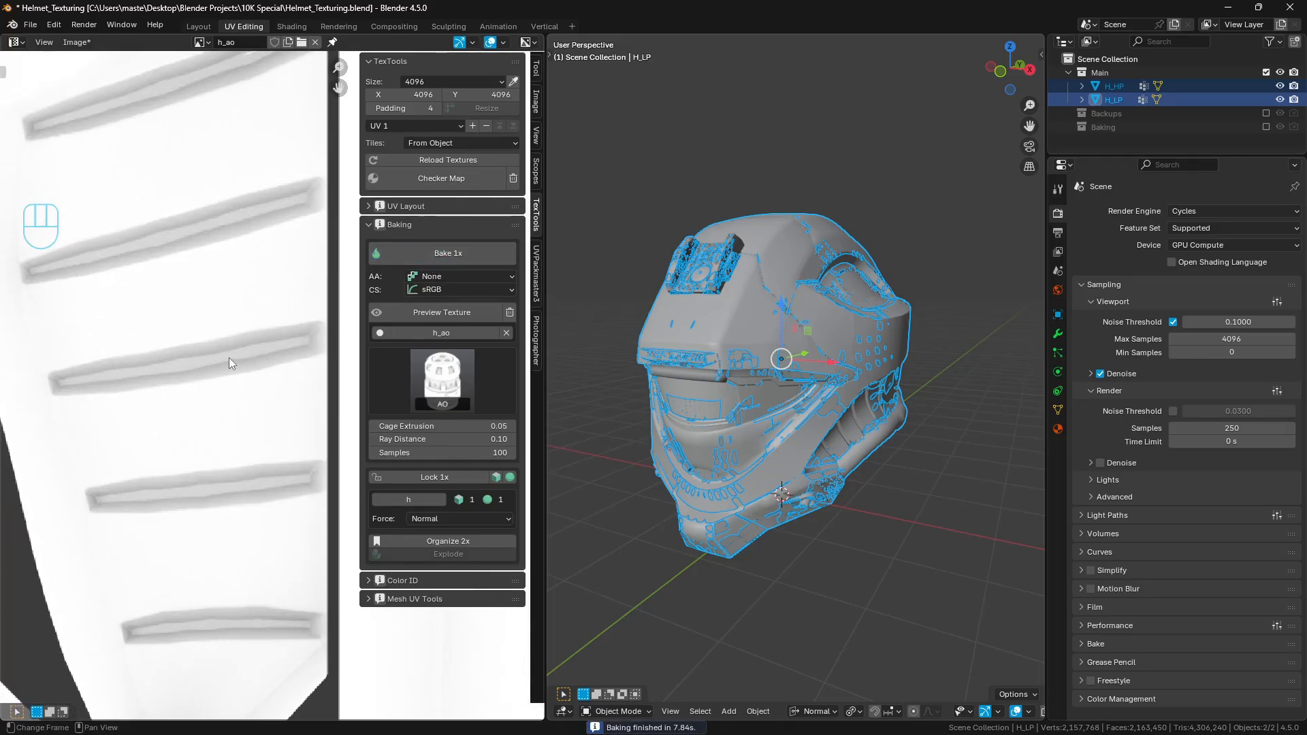
pyautogui.scroll(-4, 229, 357)
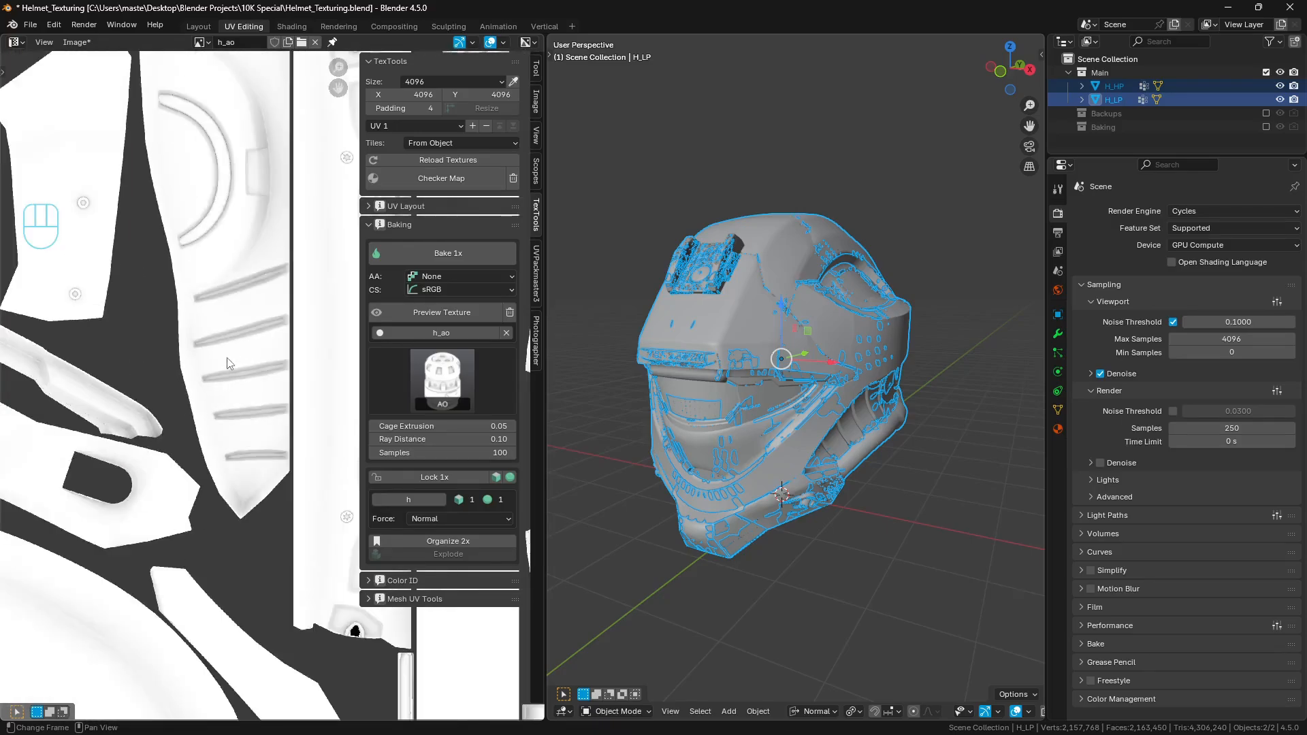
pyautogui.moveTo(228, 358); pyautogui.dragTo(199, 390, button='middle')
pyautogui.scroll(6, 199, 390)
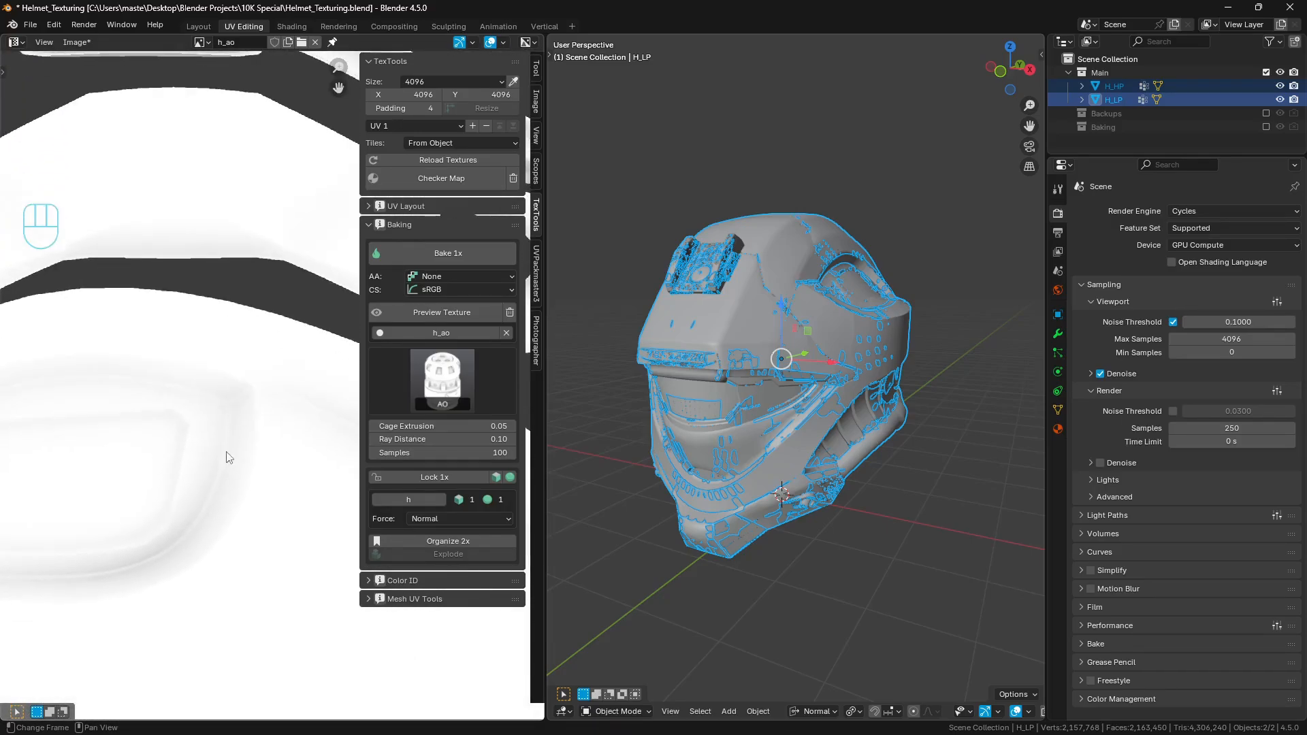
pyautogui.moveTo(259, 353); pyautogui.dragTo(123, 373, button='middle')
pyautogui.scroll(-3, 123, 373)
pyautogui.moveTo(306, 340); pyautogui.dragTo(231, 335, button='middle')
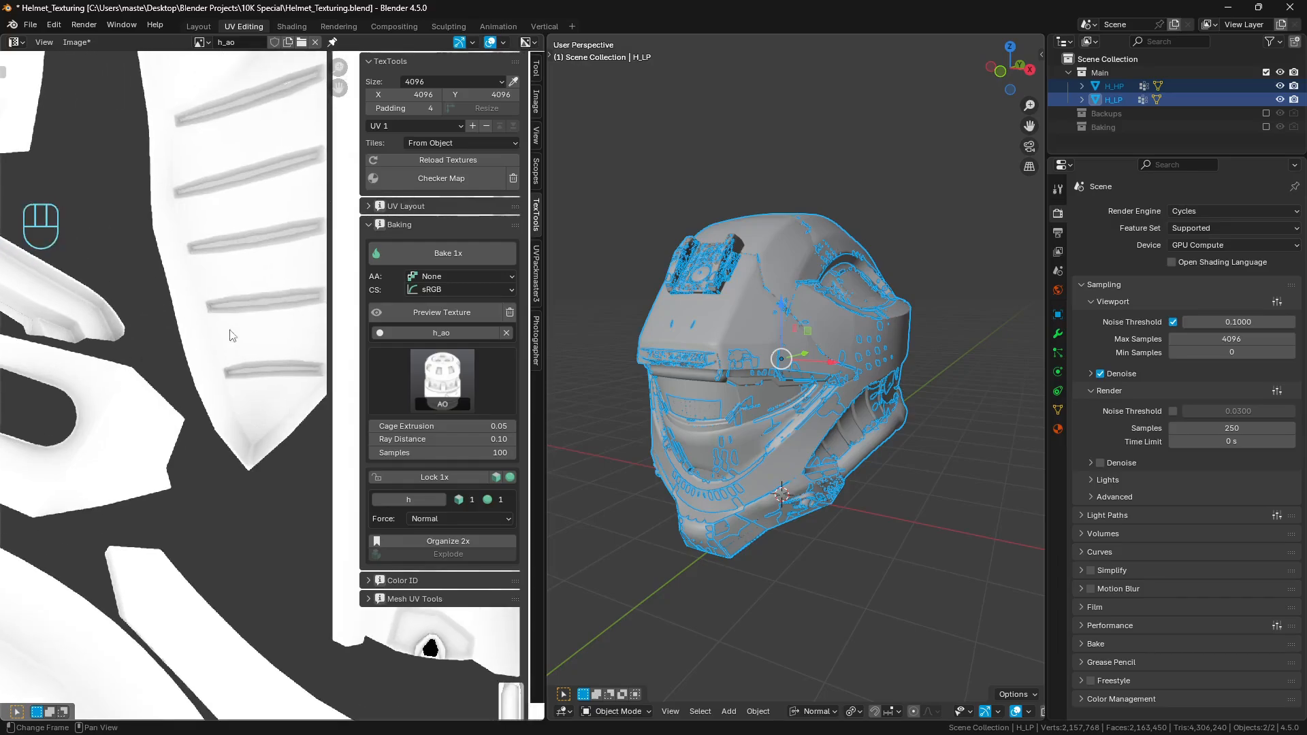
pyautogui.moveTo(347, 388); pyautogui.dragTo(298, 442, button='middle')
pyautogui.scroll(2, 308, 449)
# Step: Set the TexTools bake samples to 250 and rebake the AO map
pyautogui.click(427, 452)
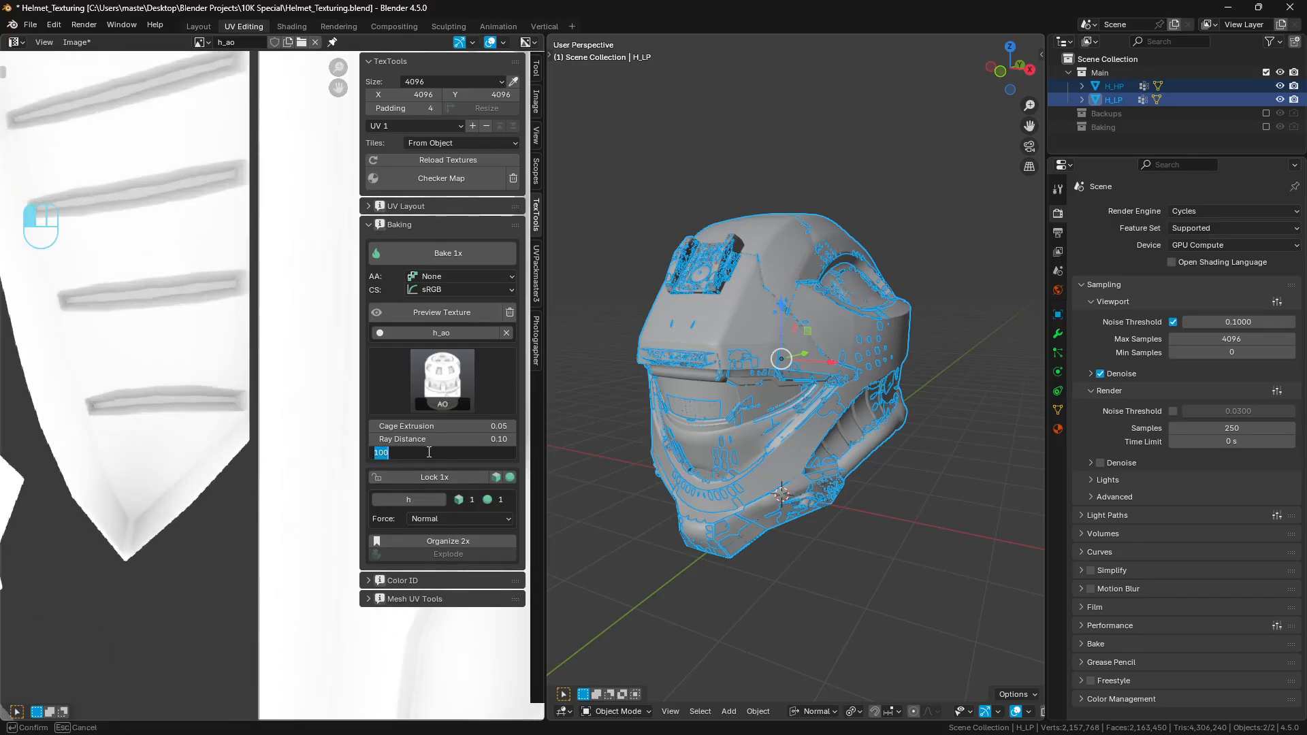
pyautogui.write('250')
pyautogui.press('Return')
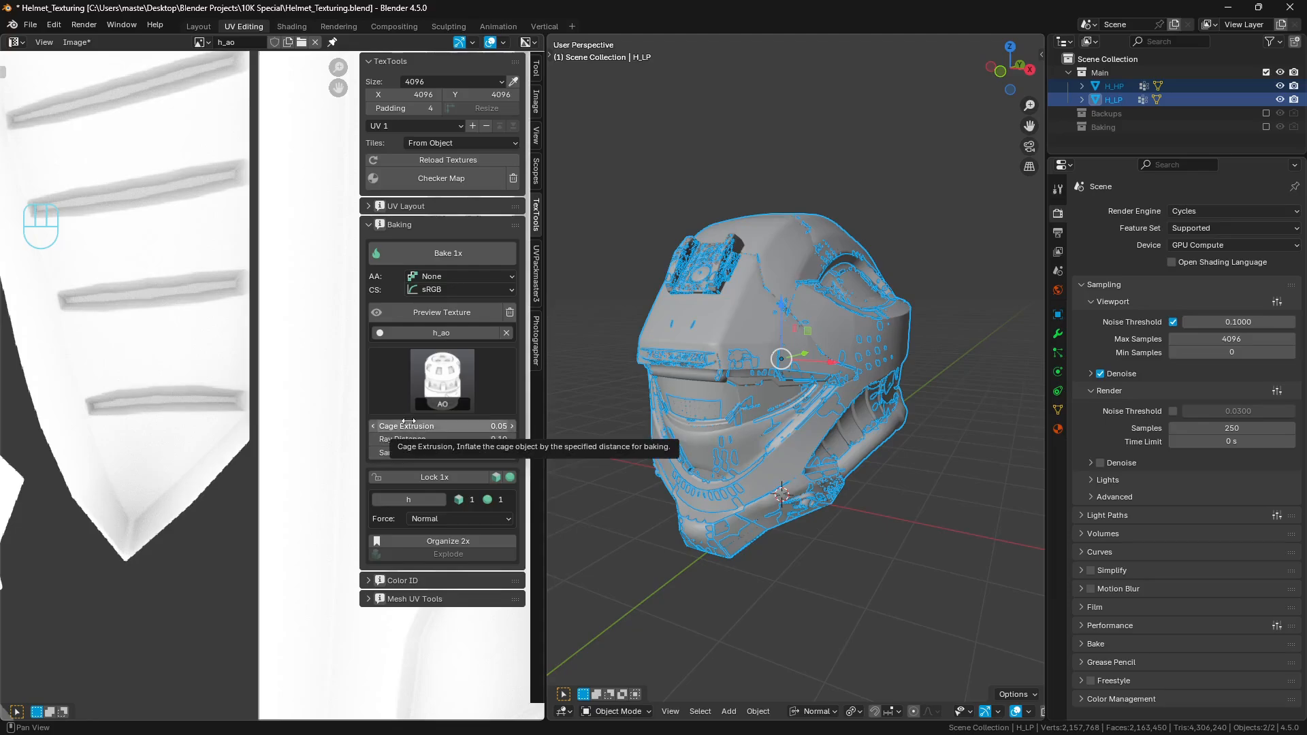
pyautogui.click(449, 256)
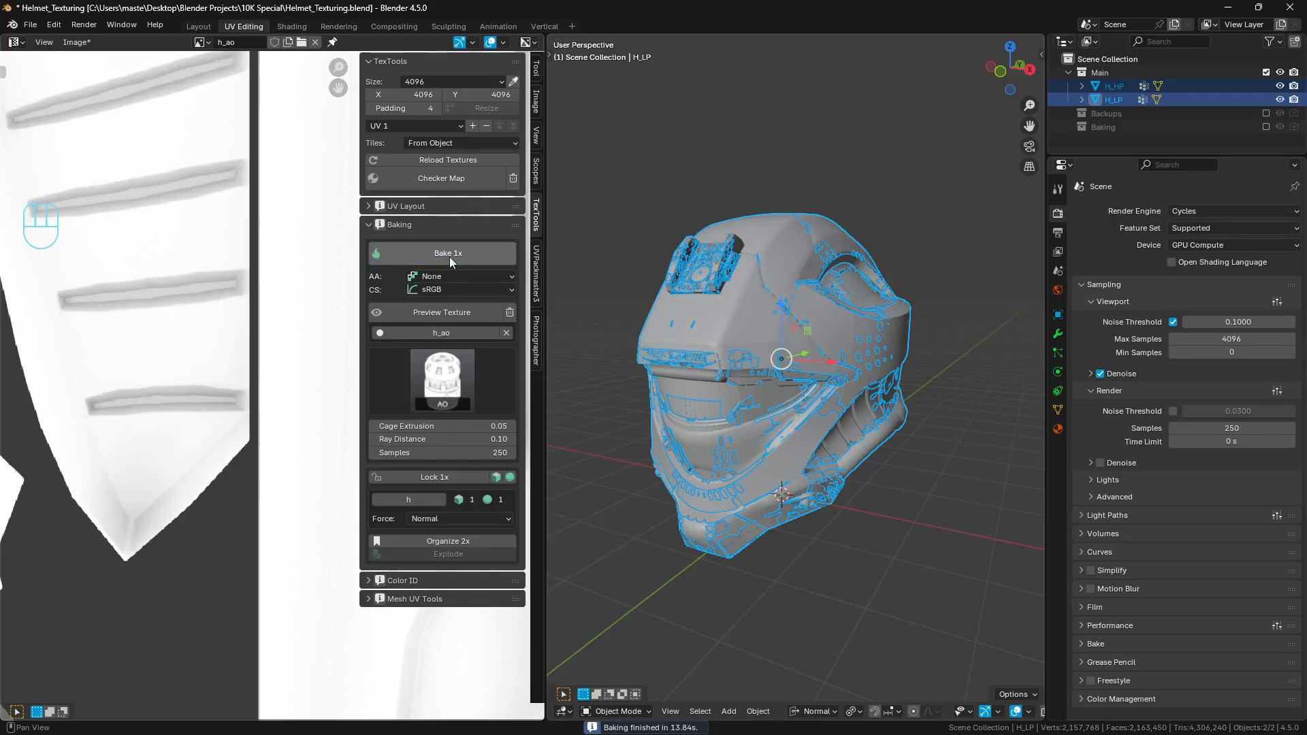
# Step: Check the new AO bake for noise around the slots and helmet shell, and hide the image editor's sidebar
pyautogui.scroll(4, 191, 470)
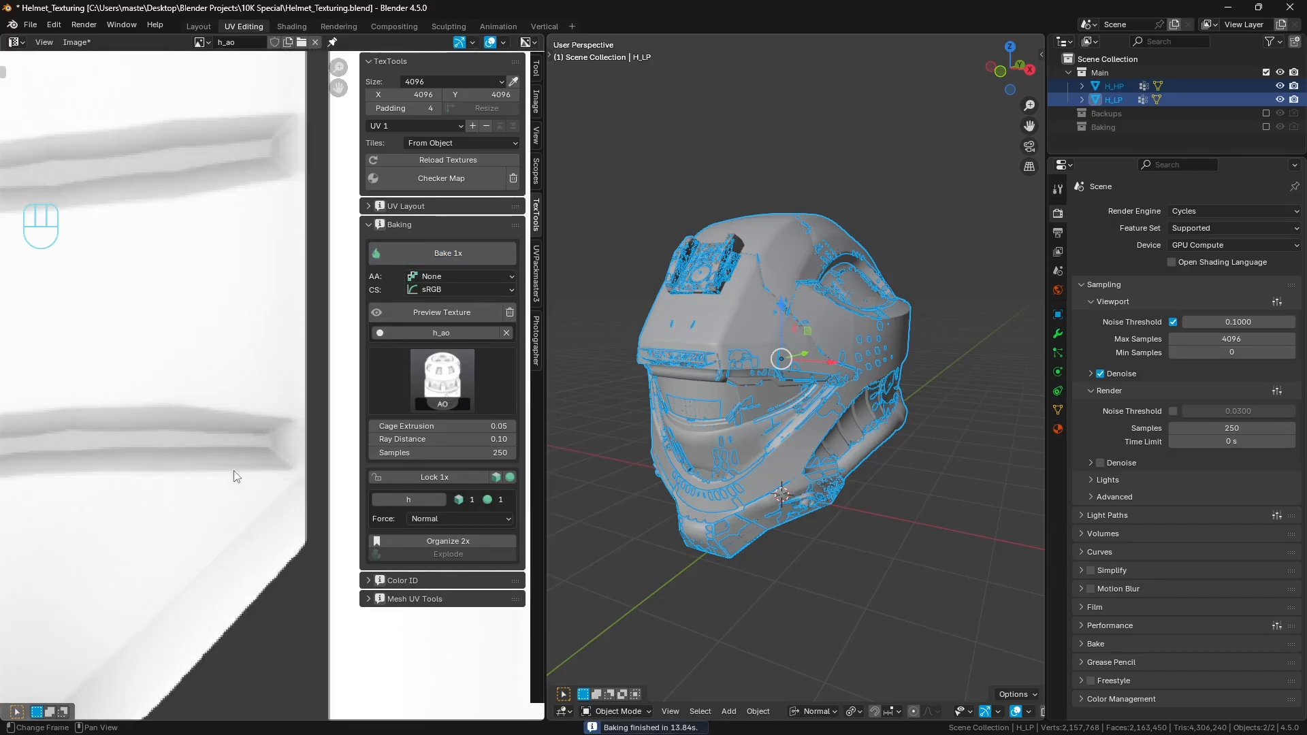
pyautogui.scroll(-6, 117, 386)
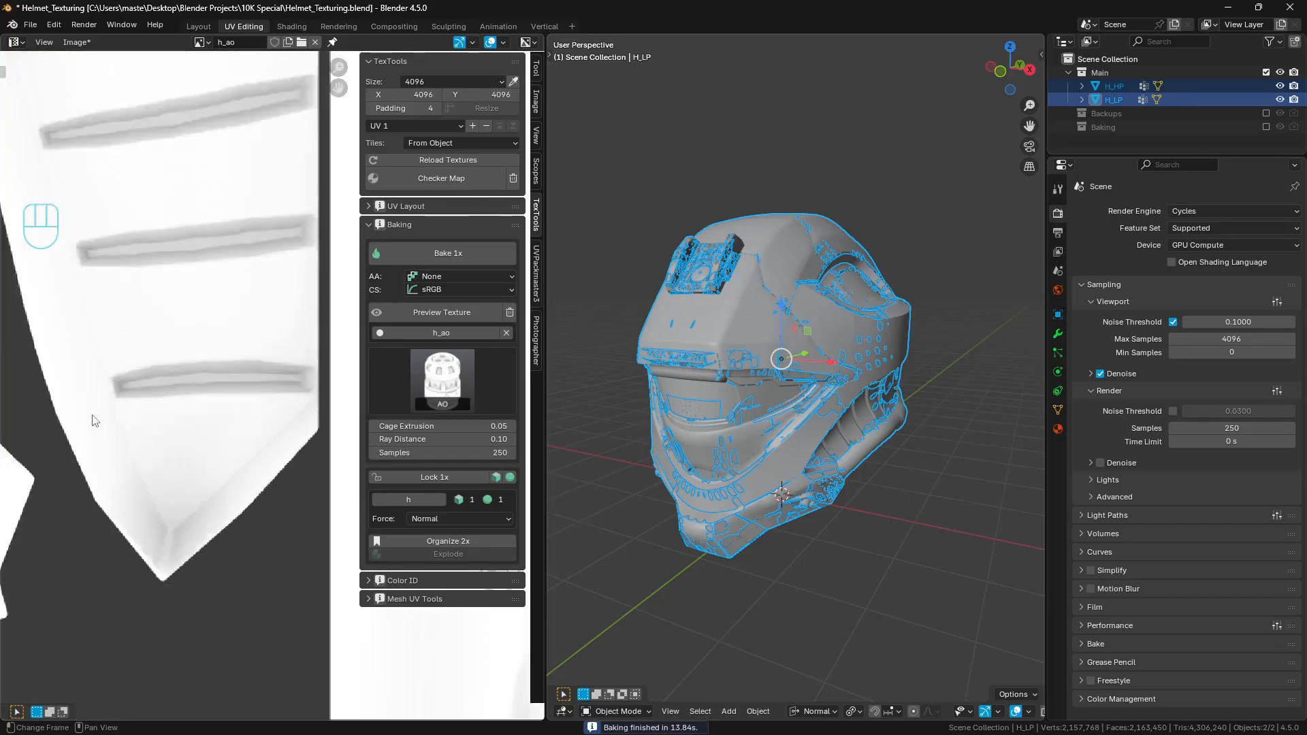
pyautogui.scroll(6, 219, 488)
pyautogui.scroll(-5, 235, 470)
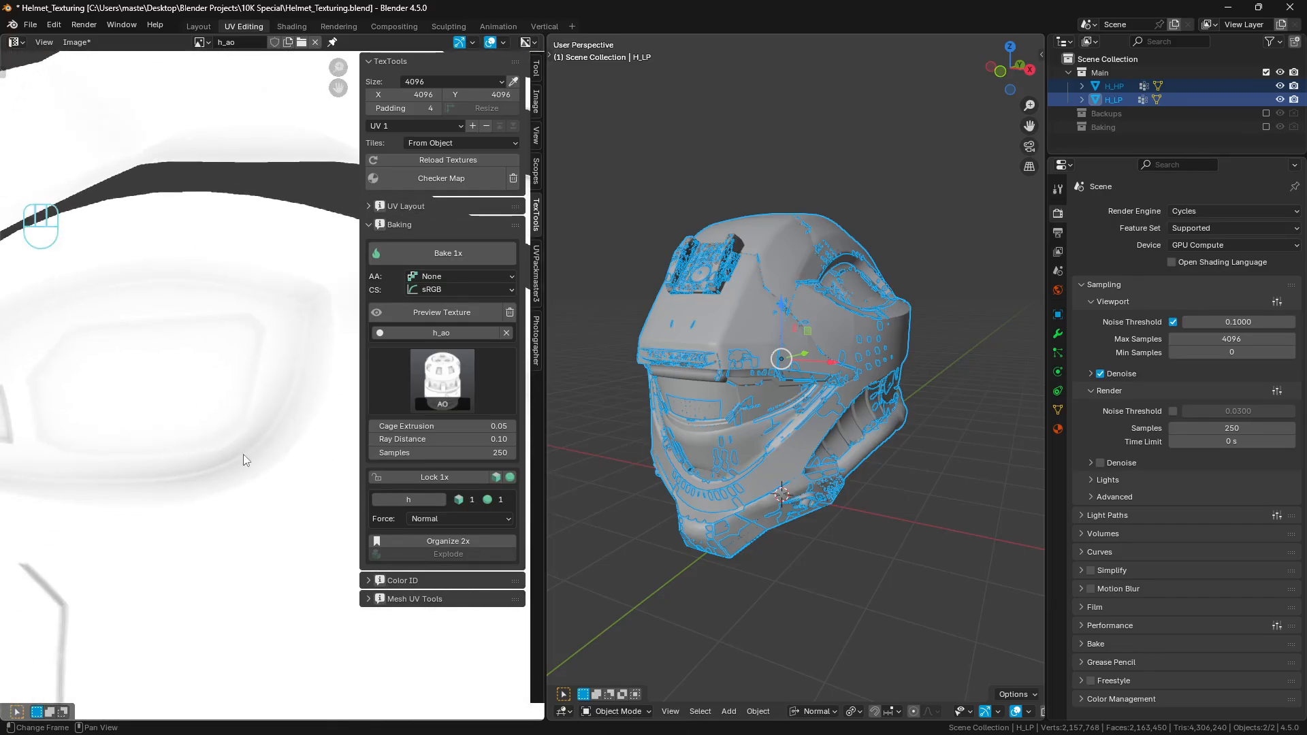
pyautogui.moveTo(252, 358); pyautogui.dragTo(175, 404, button='middle')
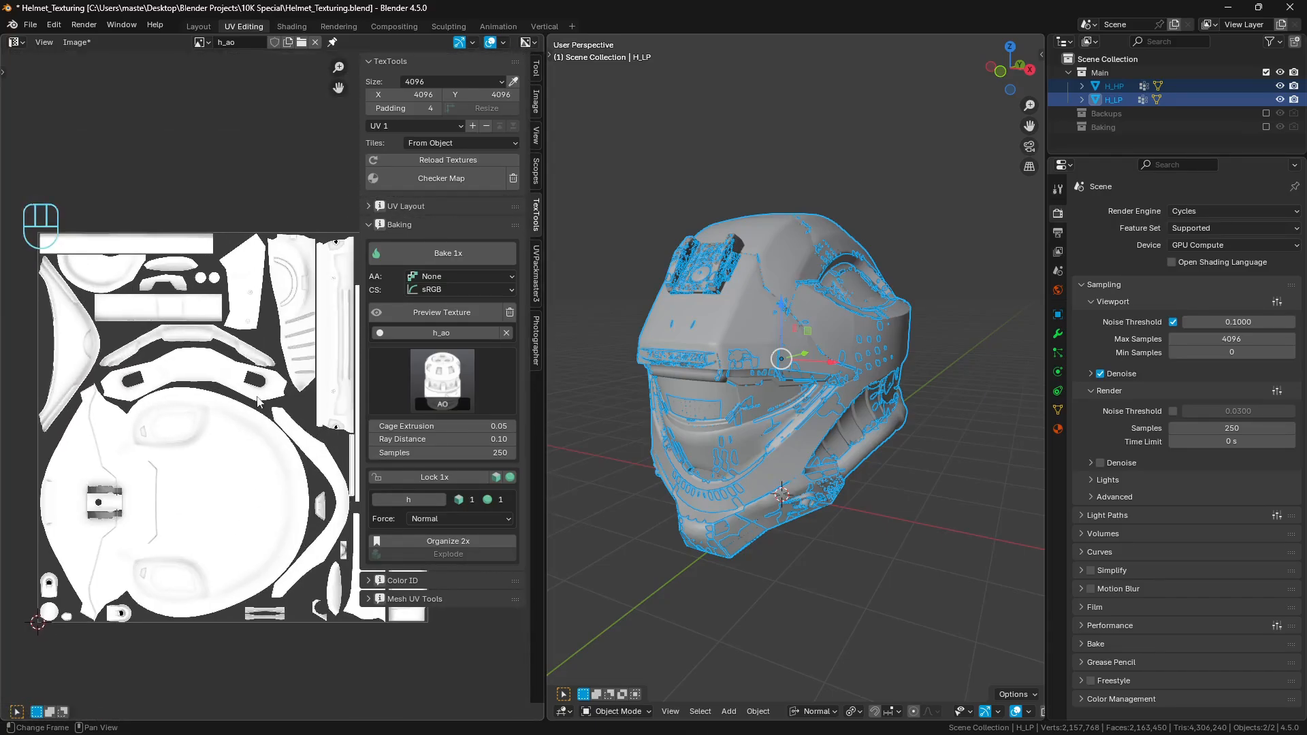
pyautogui.moveTo(255, 396); pyautogui.dragTo(203, 368, button='middle')
pyautogui.press('n')
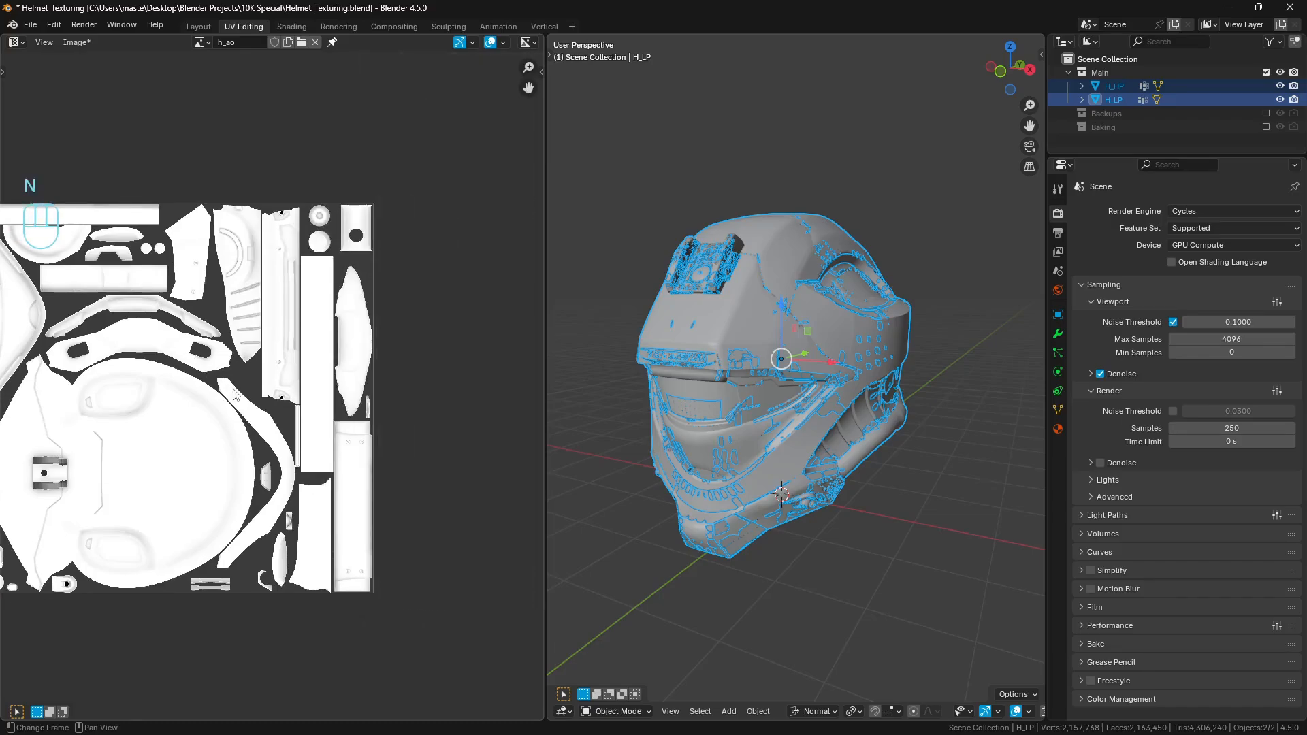
# Step: Hide H_HP so only H_LP is displayed, and examine the shading on the individual AO map islands
pyautogui.click(1280, 100)
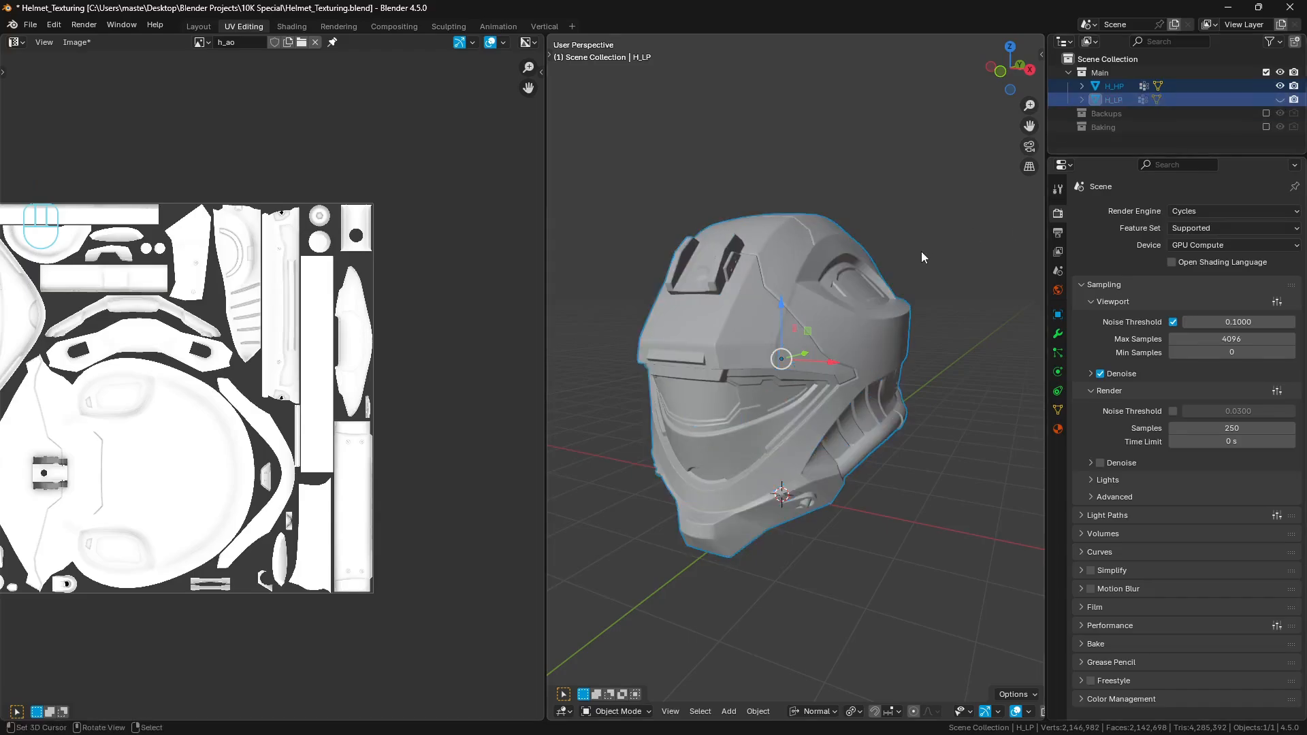
pyautogui.click(1280, 85)
pyautogui.click(1280, 99)
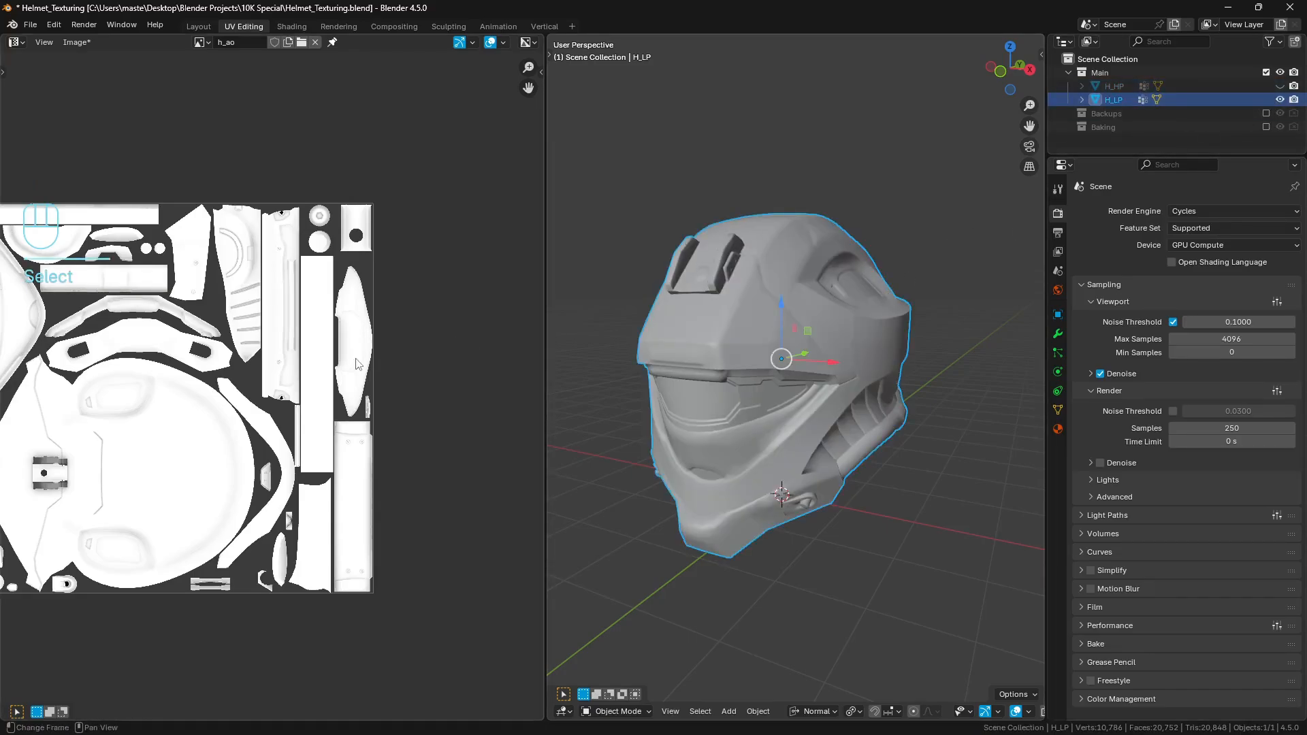
pyautogui.scroll(3, 173, 396)
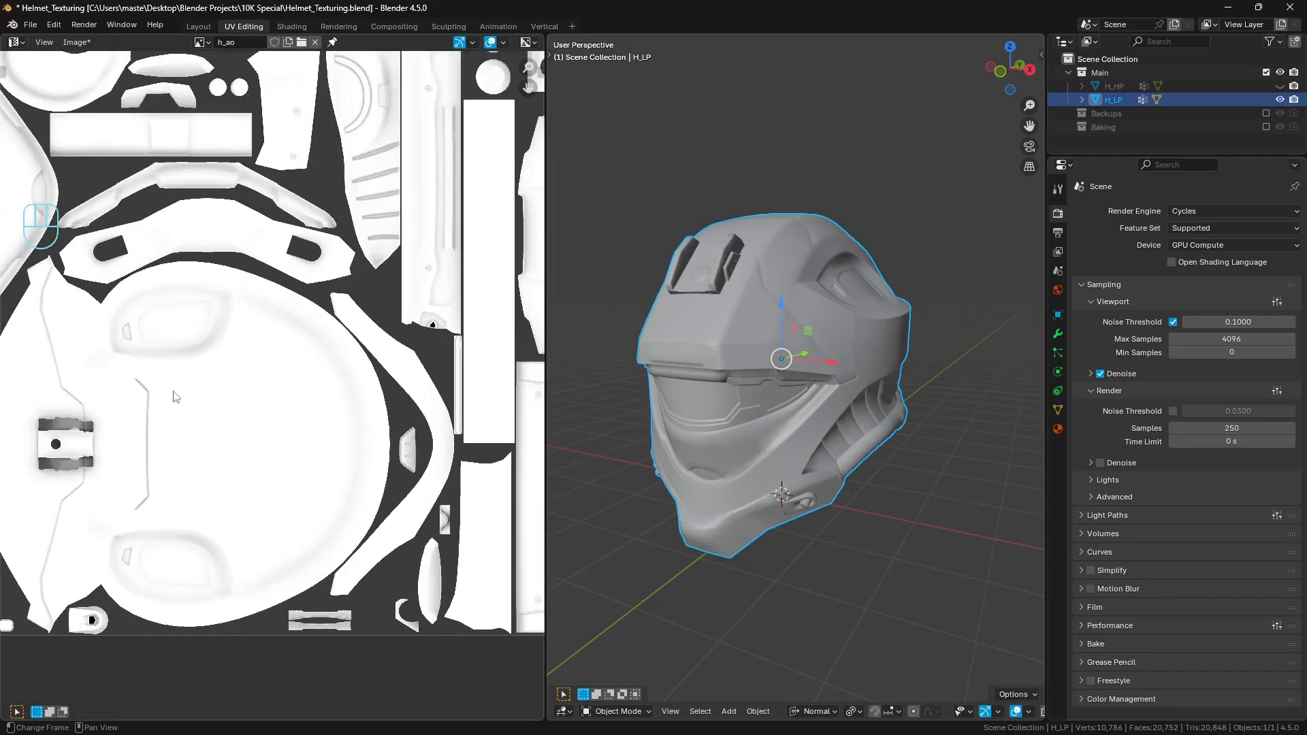
pyautogui.moveTo(179, 268); pyautogui.dragTo(30, 335, button='middle')
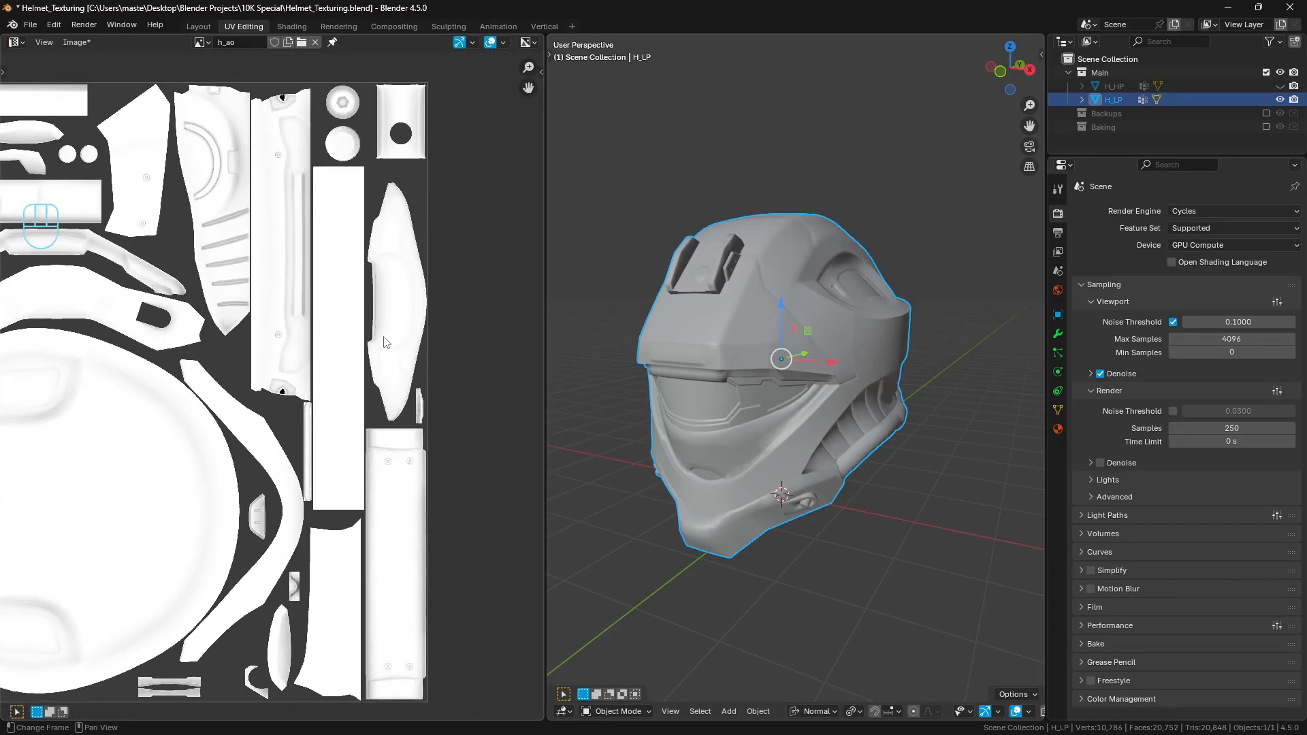
pyautogui.scroll(3, 384, 342)
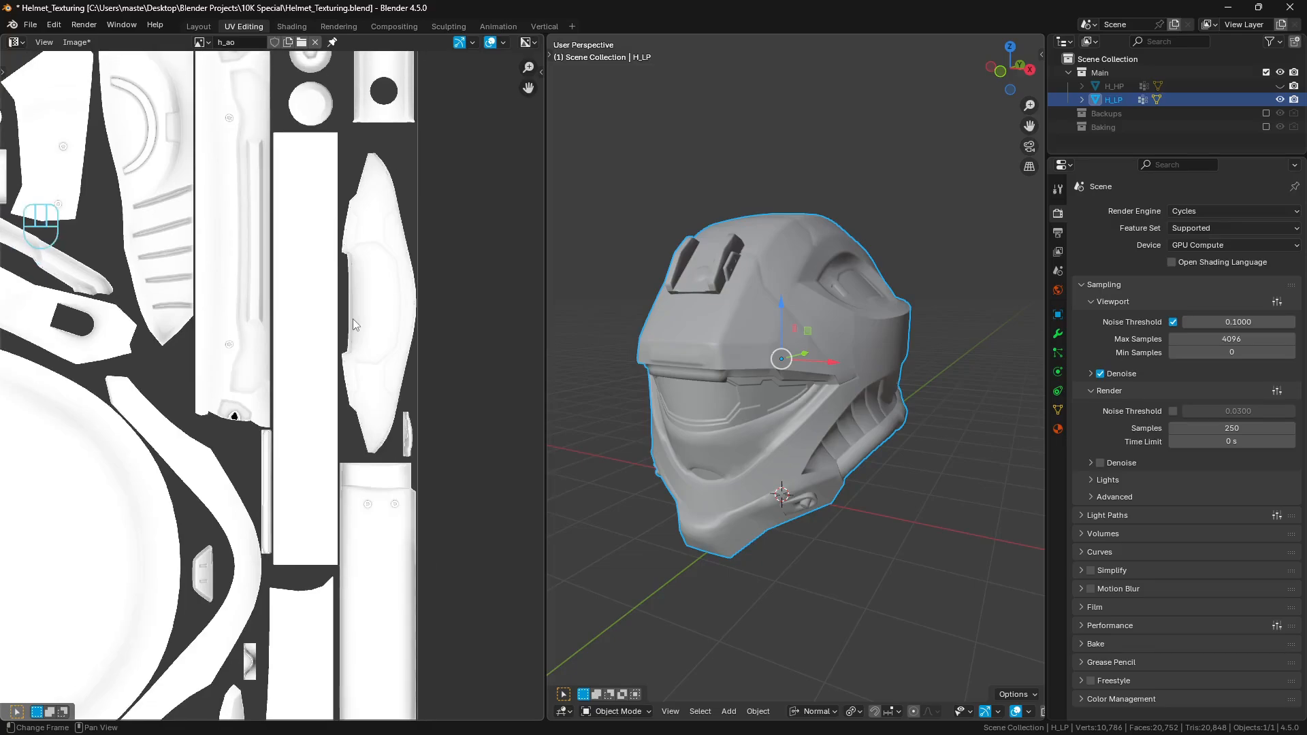
pyautogui.scroll(3, 352, 319)
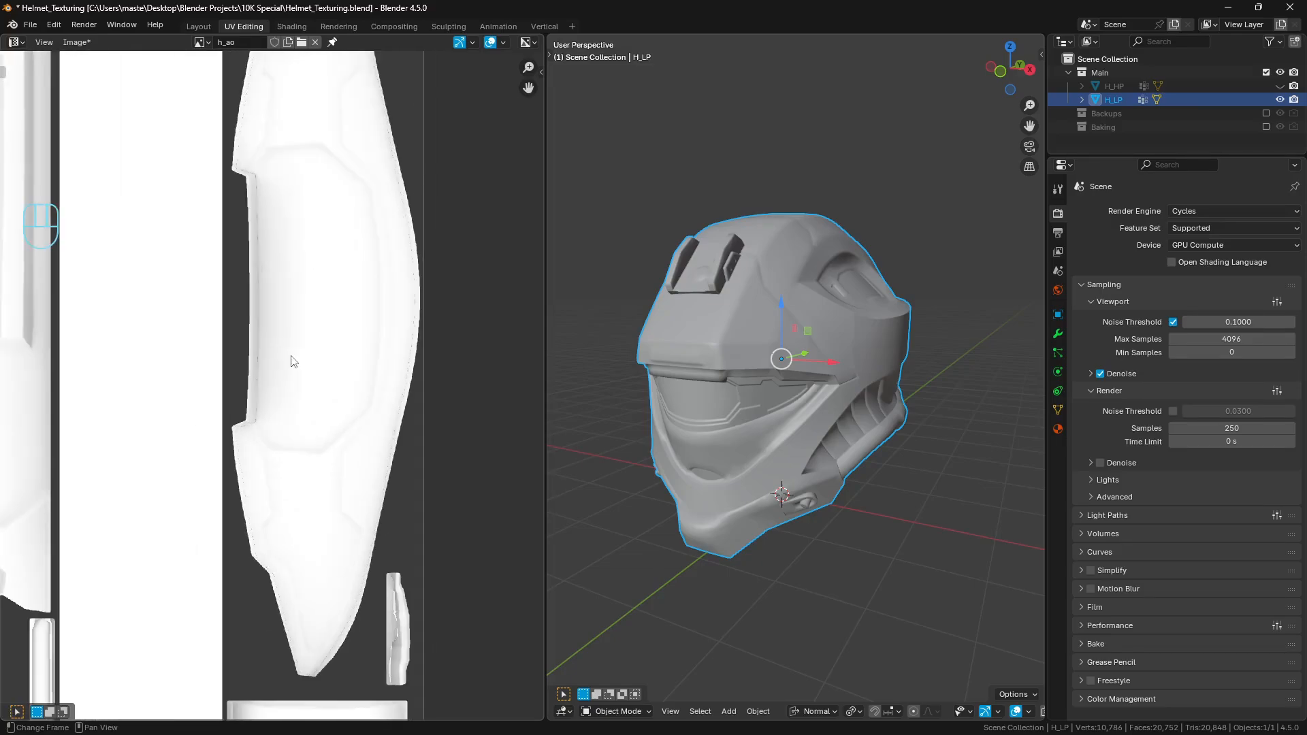
pyautogui.press('Home')
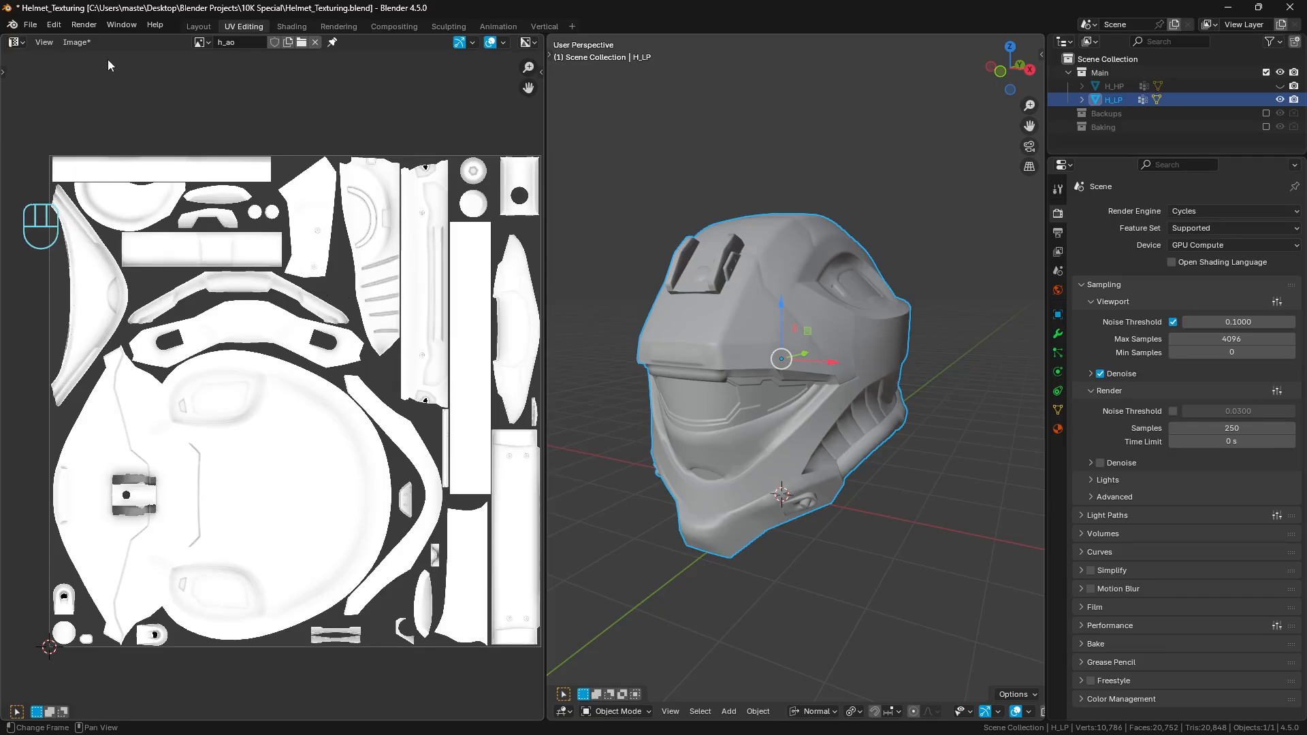
# Step: Start saving the h_ao image and delete the old AO.png and AO2.png from the Bakes folder
pyautogui.click(78, 42)
pyautogui.click(119, 194)
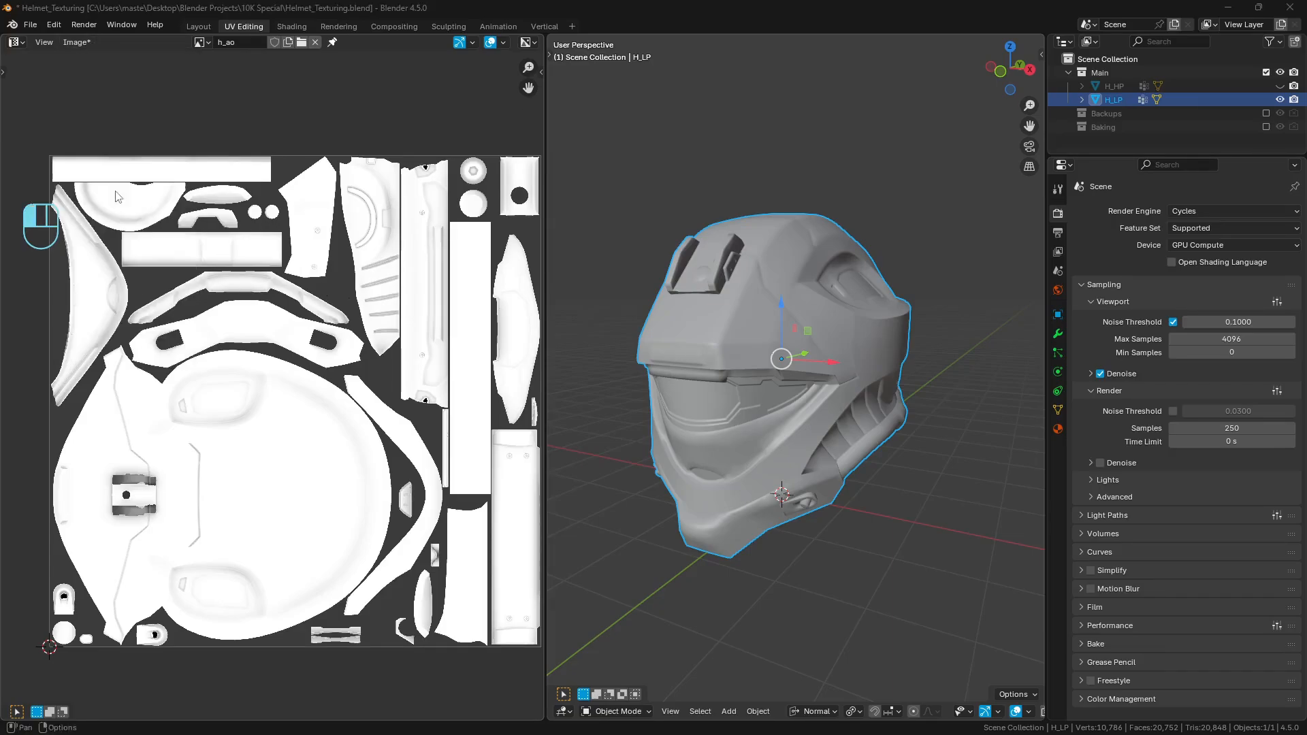
pyautogui.click(590, 279)
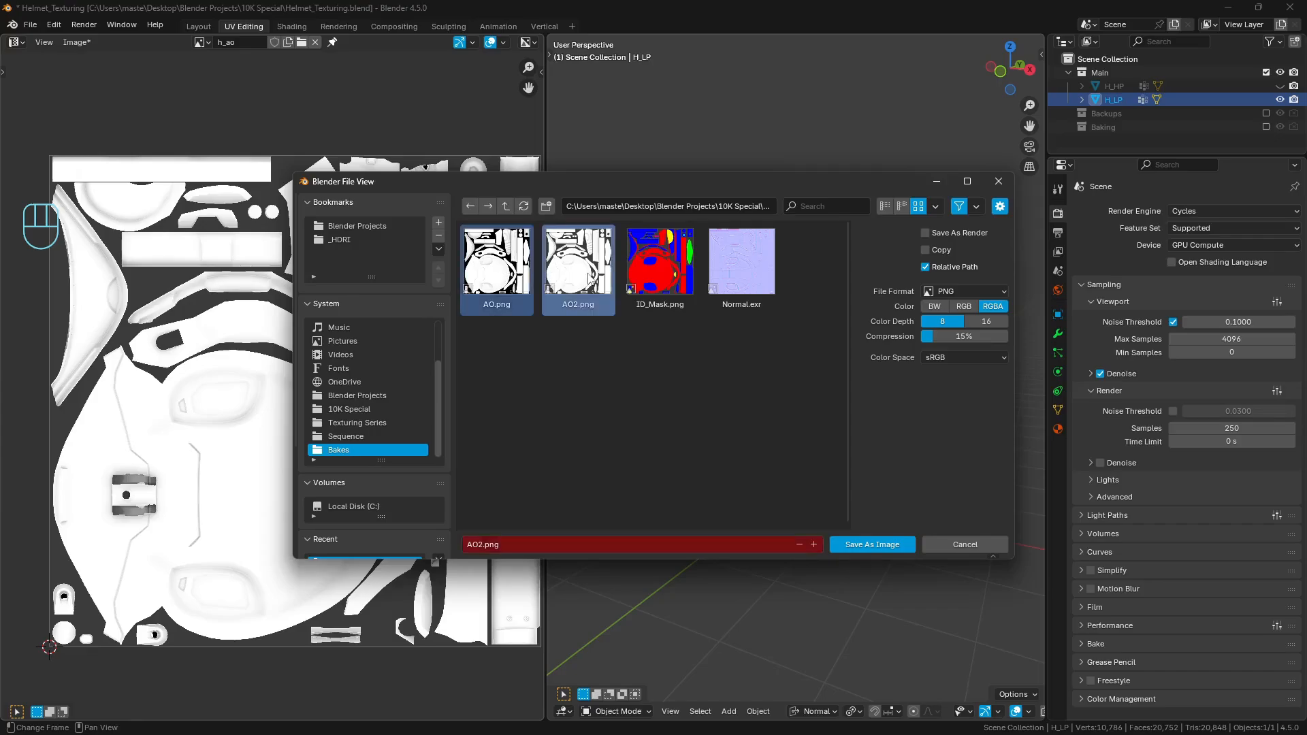
pyautogui.press('Delete')
pyautogui.click(575, 273)
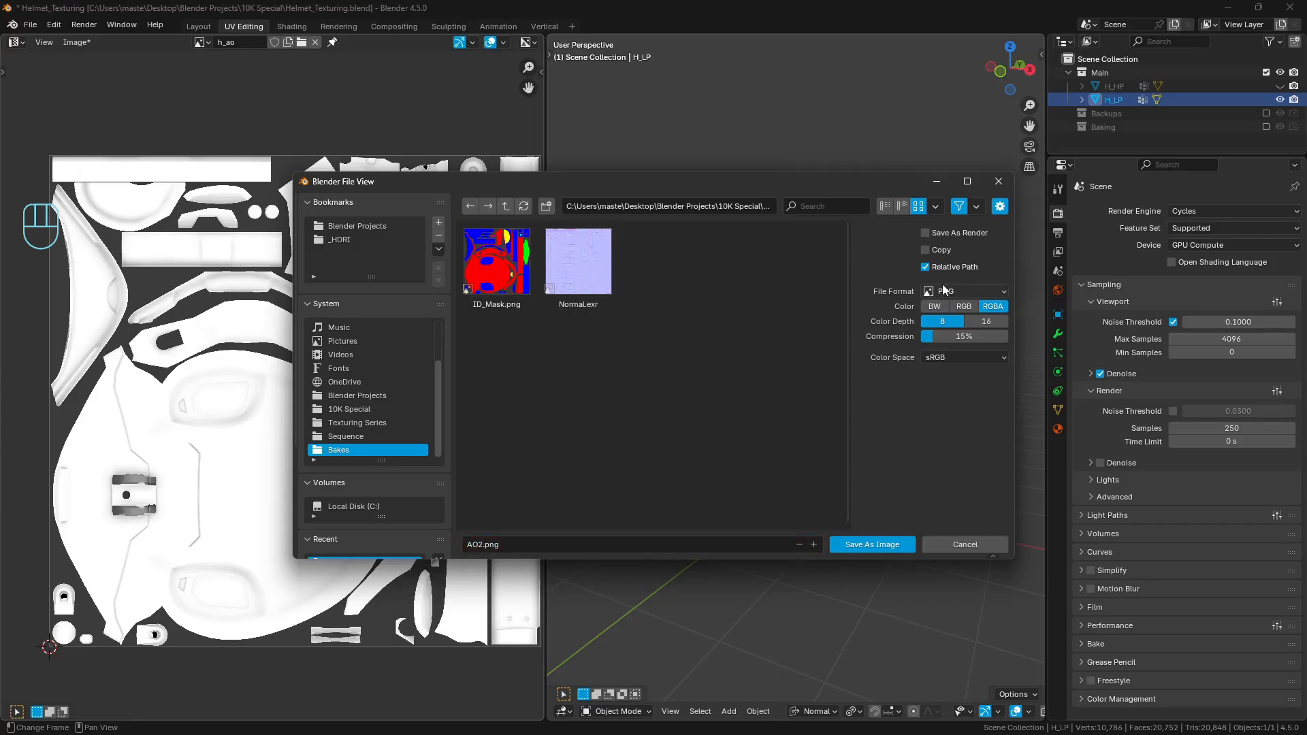
# Step: Save the AO map as AO.png in RGB with 16-bit color depth and 100% compression
pyautogui.click(963, 306)
pyautogui.click(986, 321)
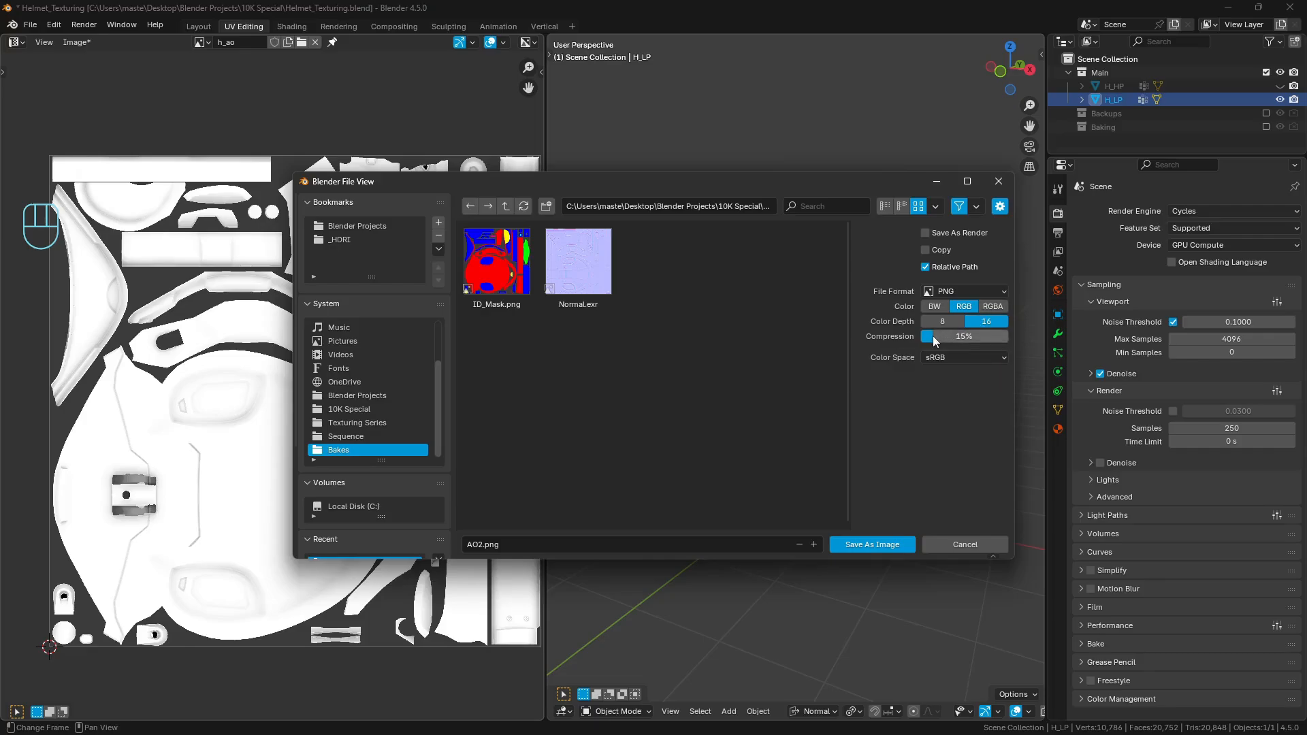
pyautogui.moveTo(933, 338); pyautogui.dragTo(1007, 338)
pyautogui.click(541, 543)
pyautogui.click(484, 544)
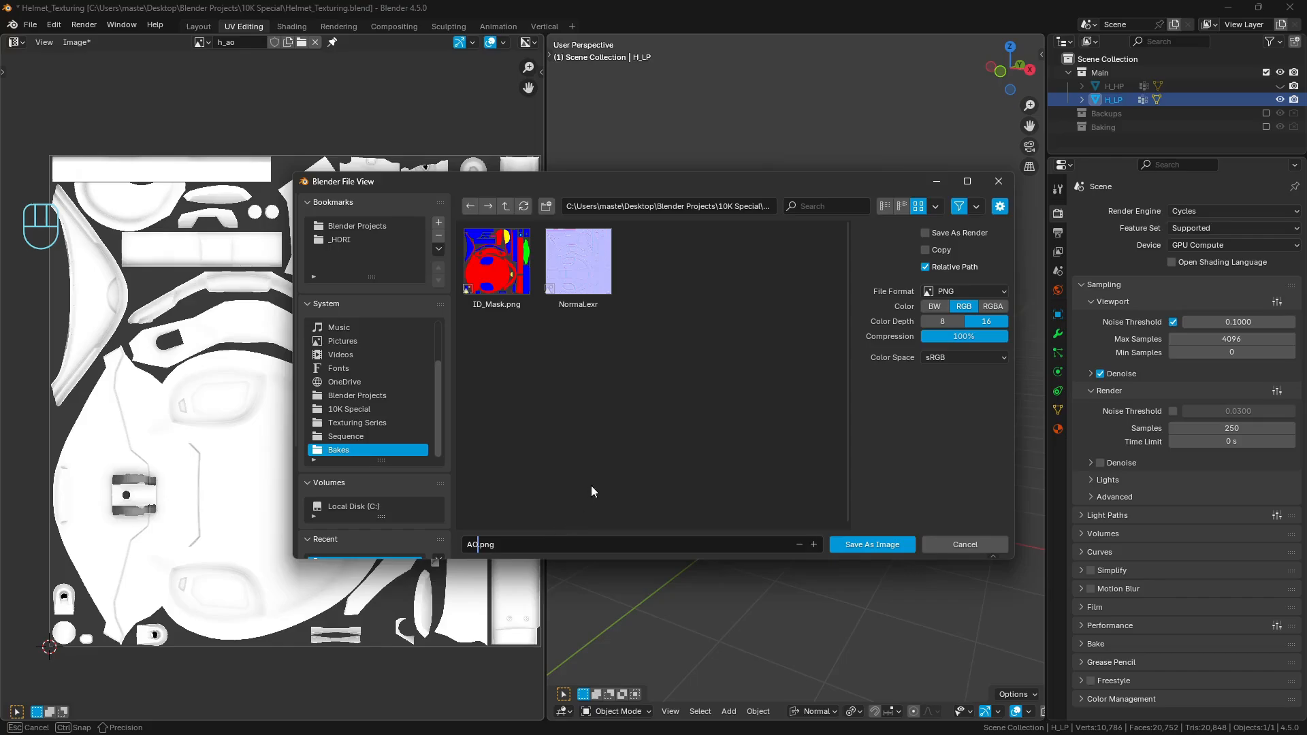
pyautogui.click(872, 546)
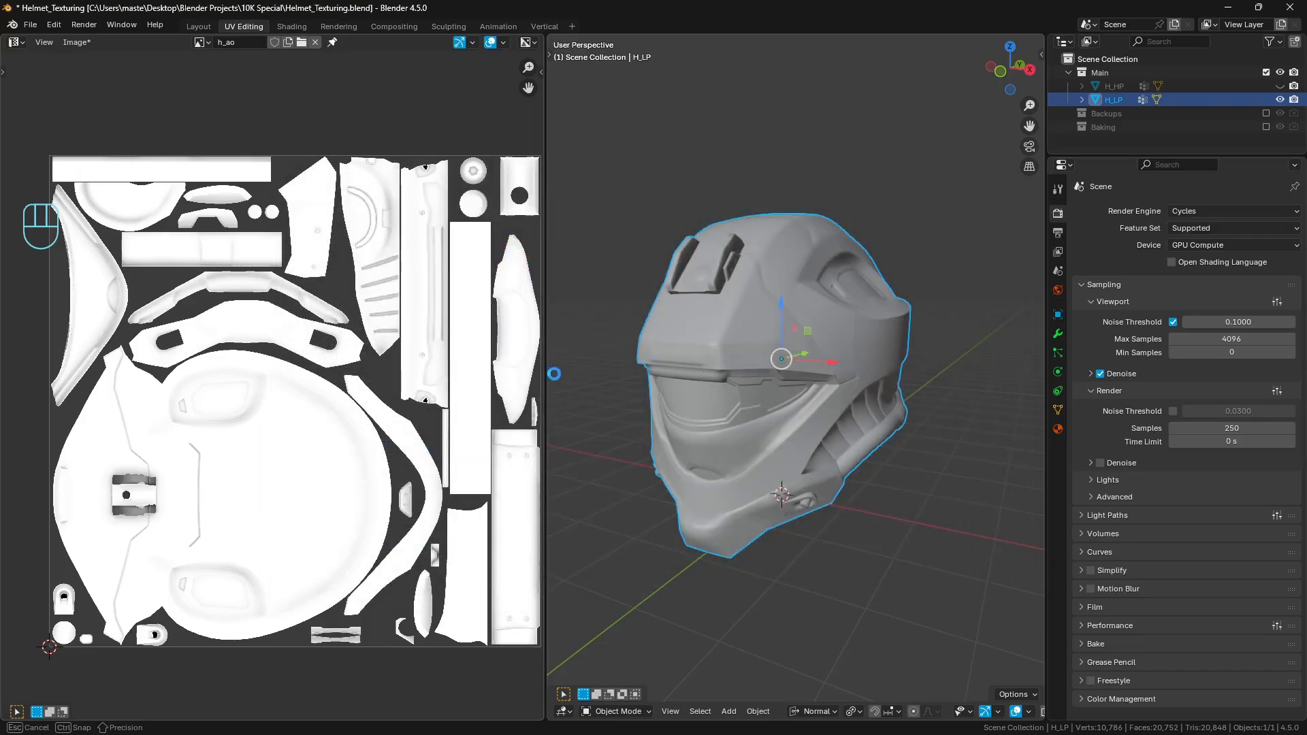
# Step: Hide H_LP, exclude the Main collection from the view layer and enable the Baking collection
pyautogui.click(1280, 99)
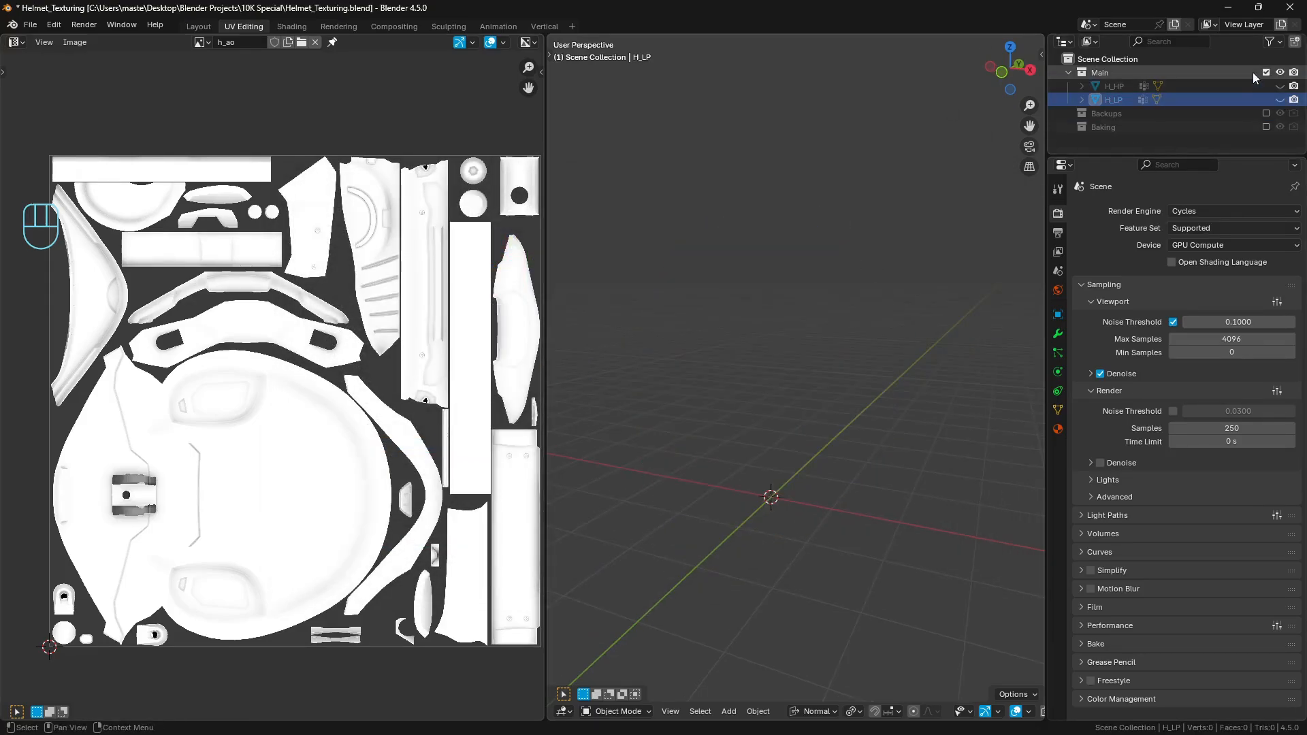
pyautogui.click(1266, 72)
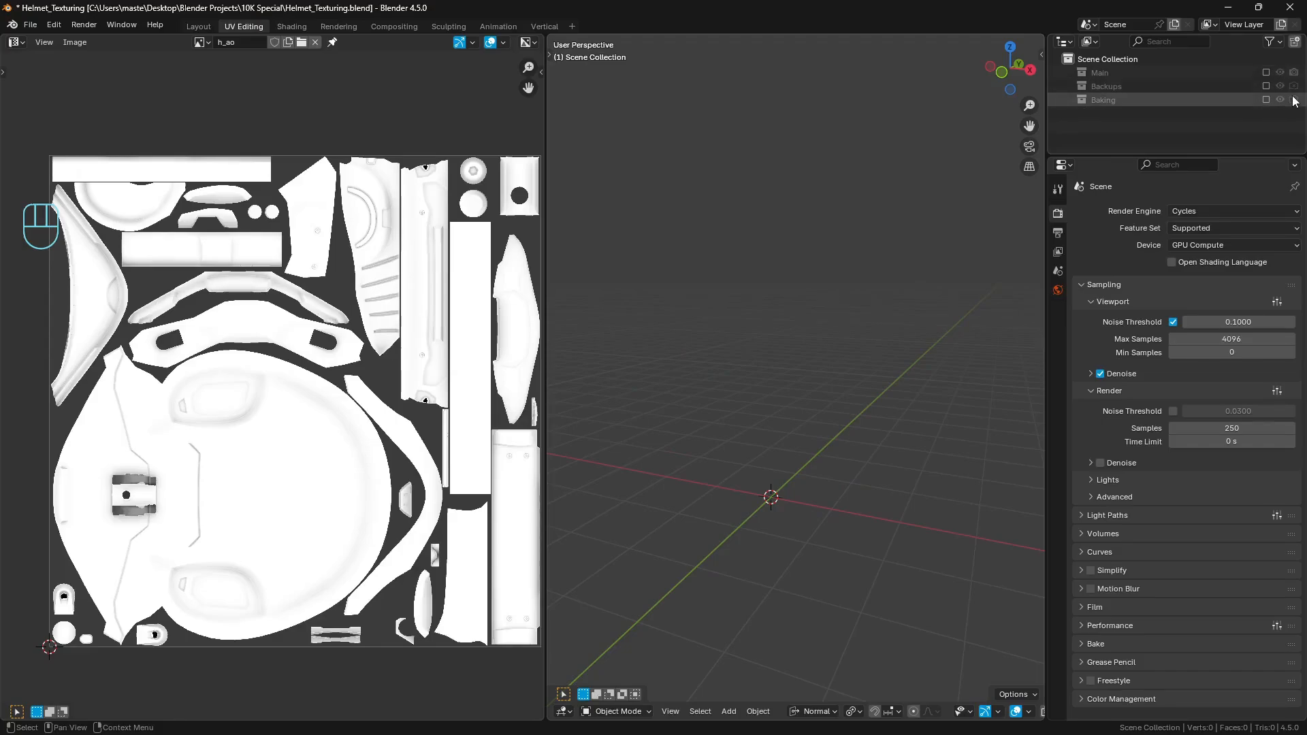
pyautogui.click(1265, 99)
# Step: Select Helmet_LP in the exploded Baking set and hide Helmet_HP
pyautogui.keyDown('shift'); pyautogui.moveTo(842, 323); pyautogui.dragTo(762, 299, button='middle'); pyautogui.keyUp('shift')
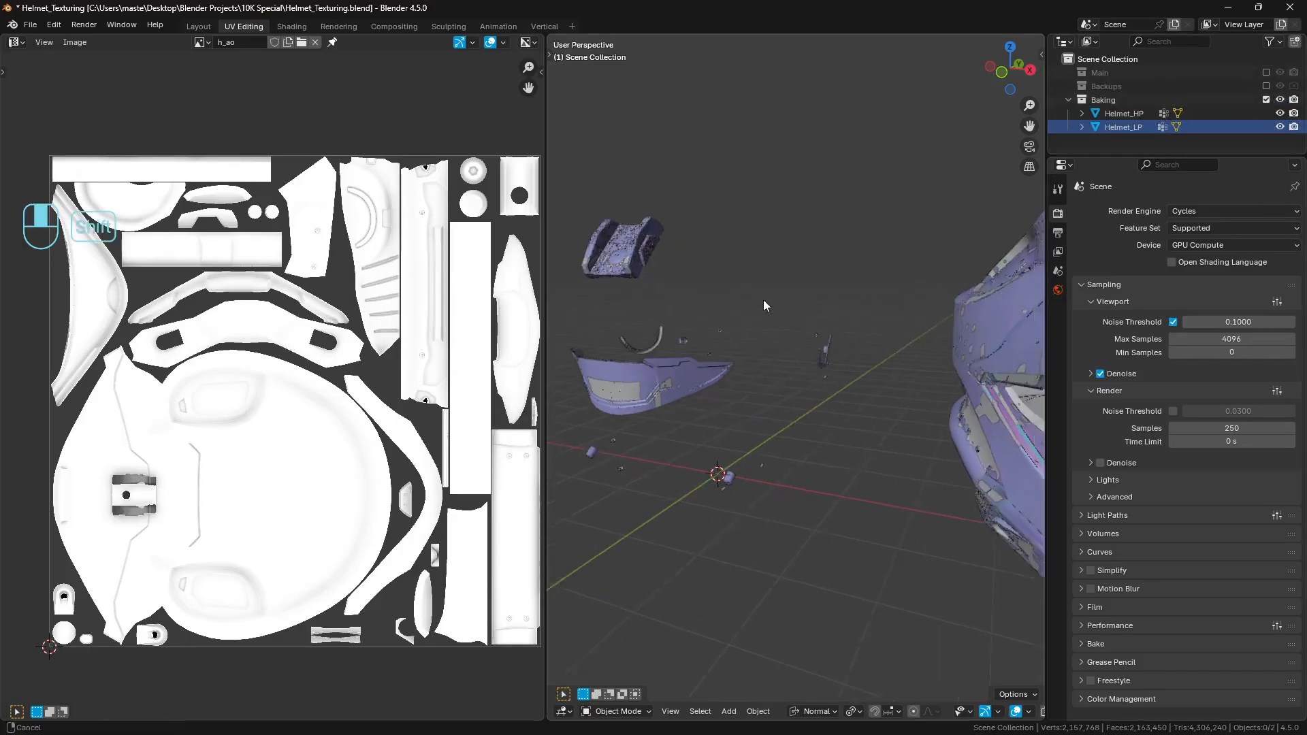
pyautogui.scroll(-2, 762, 300)
pyautogui.press('a')
pyautogui.press('a')
pyautogui.keyDown('shift'); pyautogui.moveTo(956, 343); pyautogui.dragTo(903, 323, button='middle'); pyautogui.keyUp('shift')
pyautogui.scroll(-1, 896, 321)
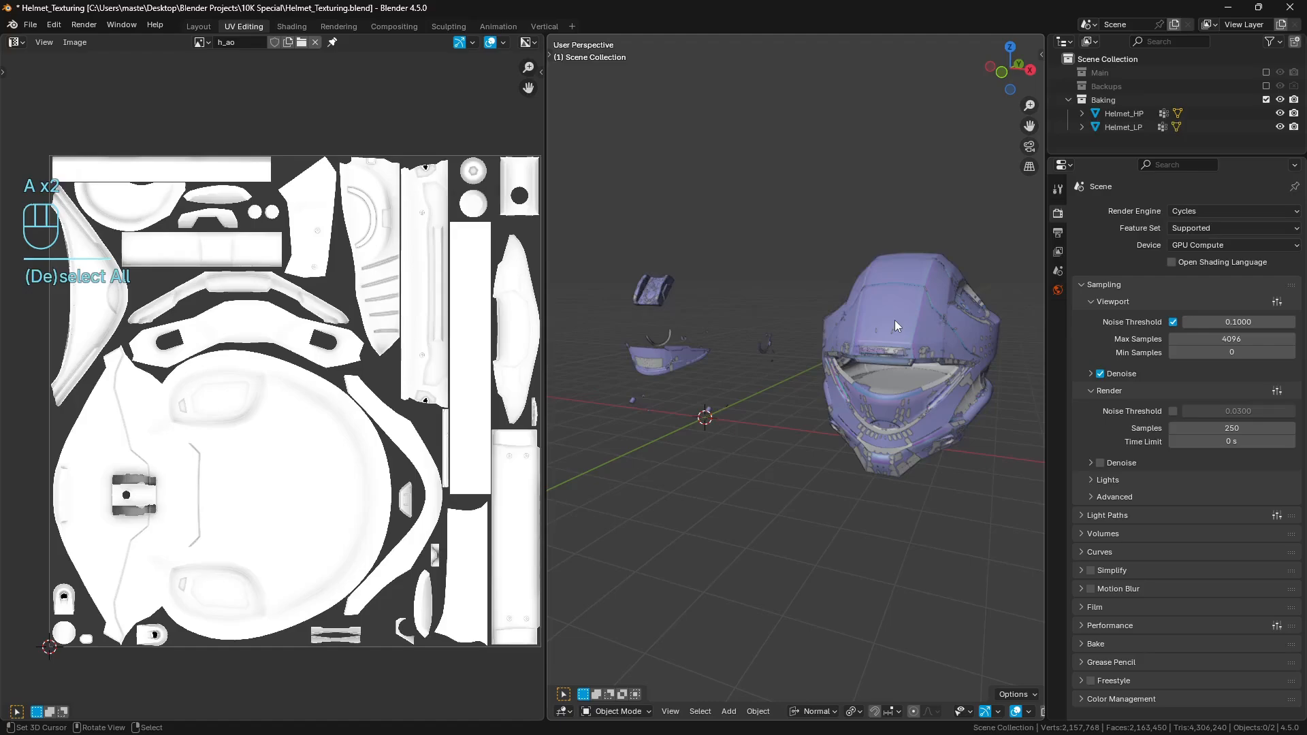
pyautogui.click(895, 319)
pyautogui.click(1280, 113)
pyautogui.moveTo(869, 271); pyautogui.dragTo(885, 274, button='middle')
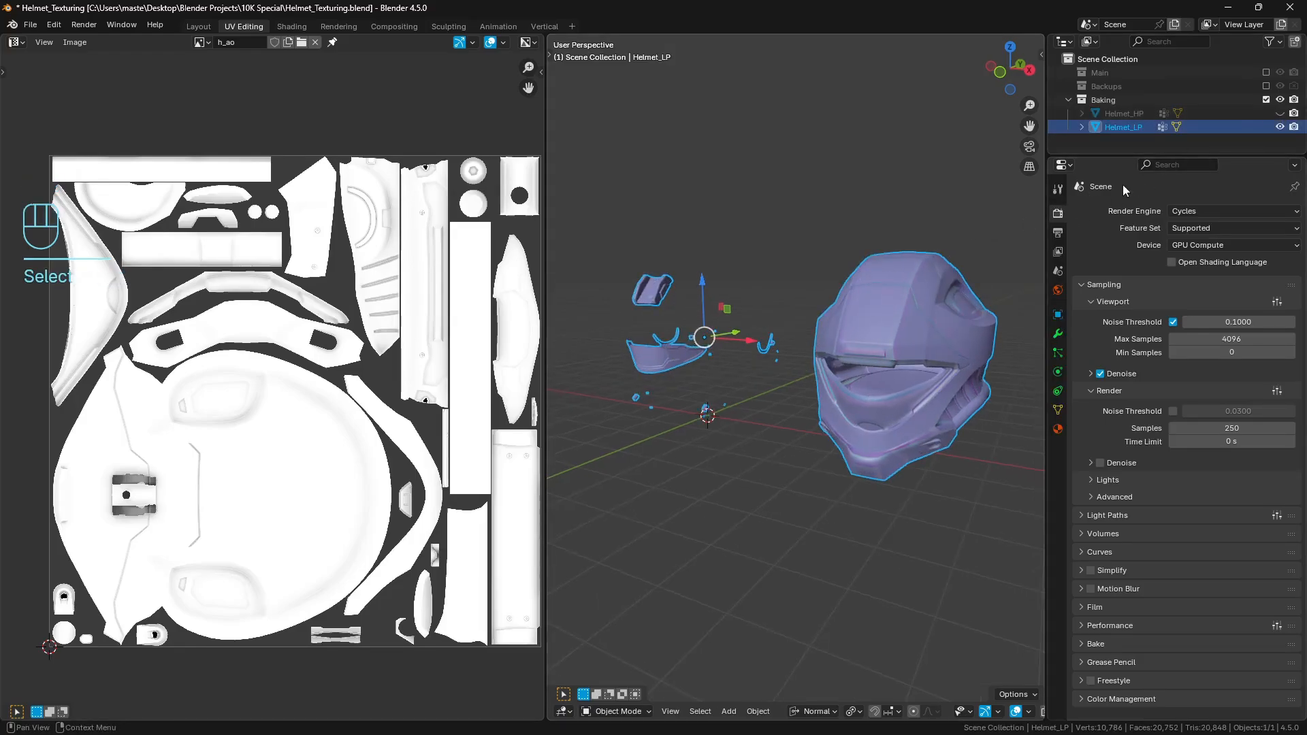
# Step: Change the viewport shading color option so Helmet_LP is displayed in plain grey
pyautogui.scroll(-3, 1027, 715)
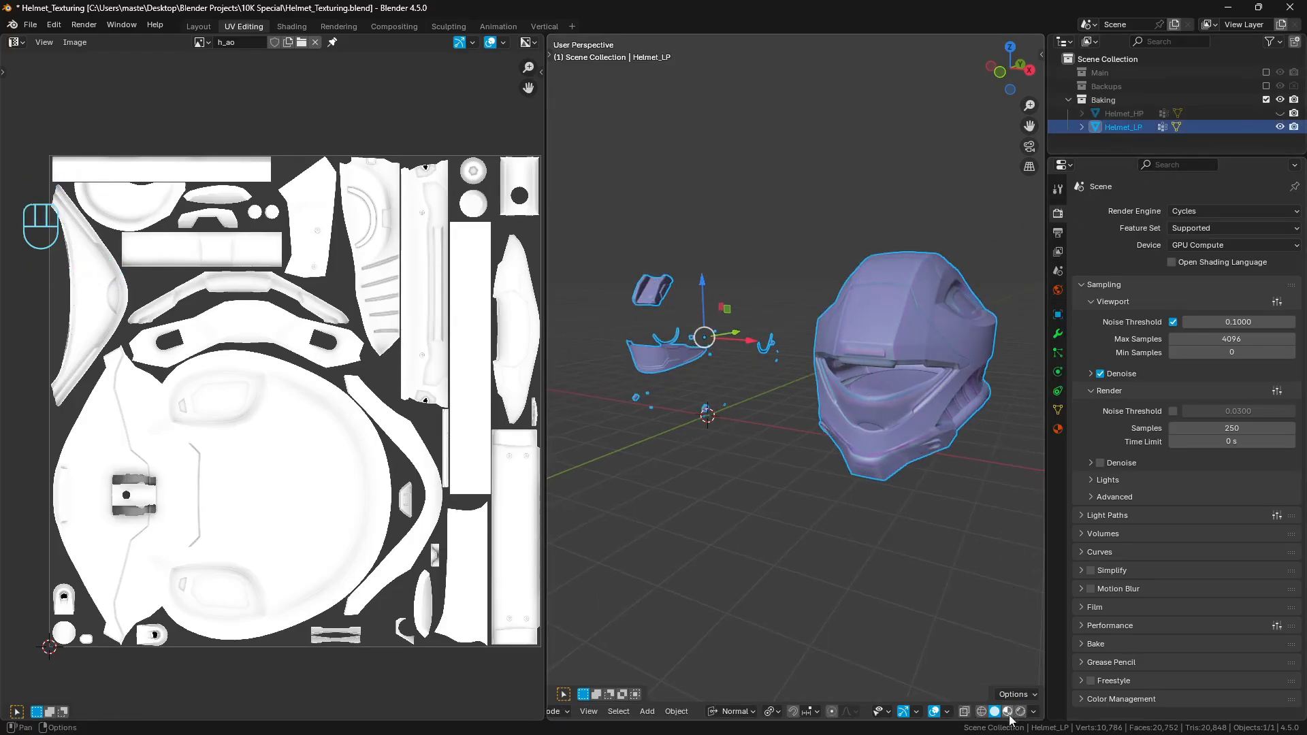
pyautogui.click(1033, 711)
pyautogui.click(989, 509)
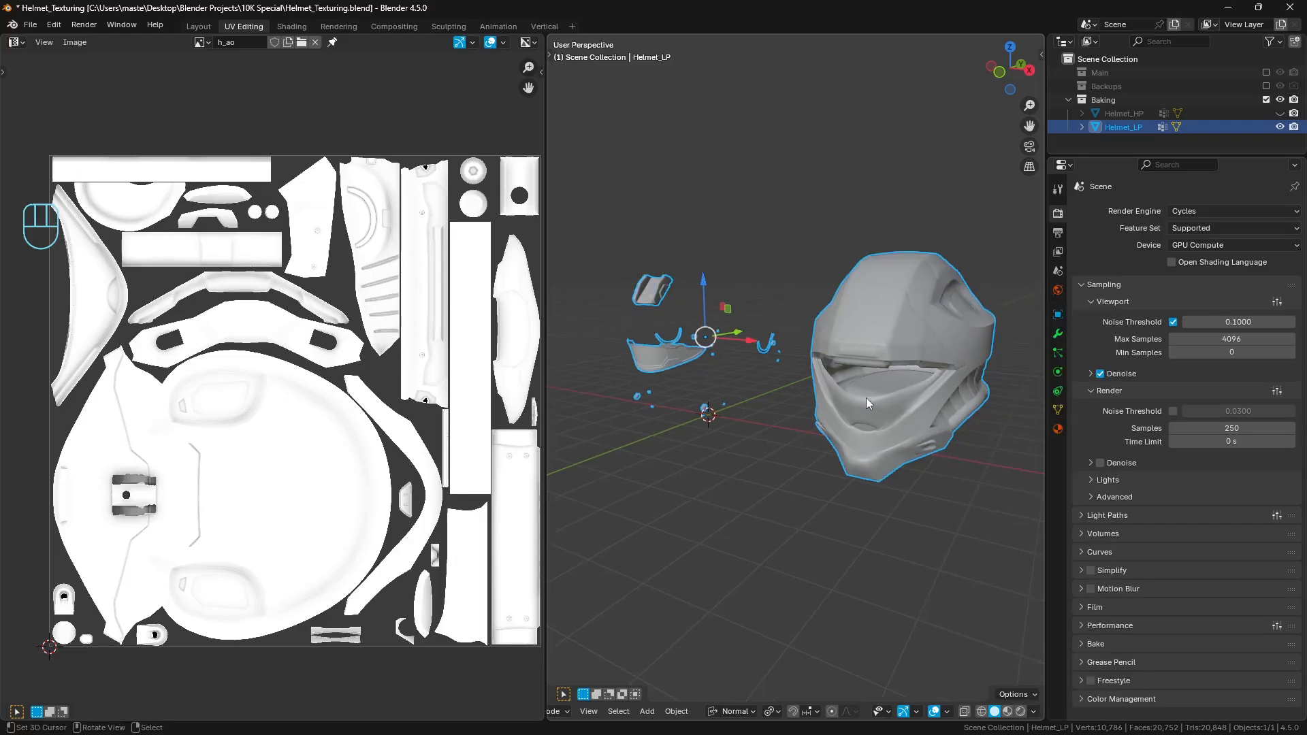
pyautogui.moveTo(865, 397); pyautogui.dragTo(840, 390, button='middle')
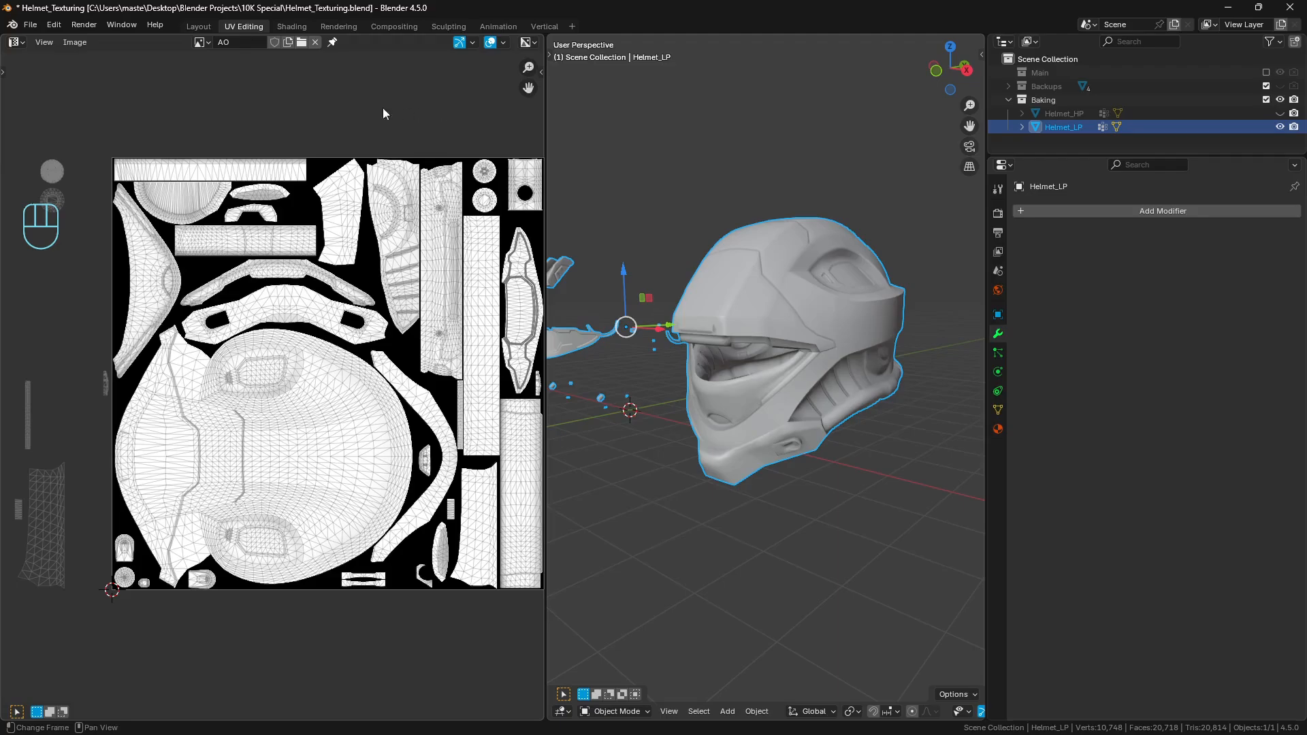
# Step: Show the TexTools Color ID settings in the UV editor for Helmet_LP
pyautogui.moveTo(382, 108); pyautogui.dragTo(365, 106, button='middle')
pyautogui.press('n')
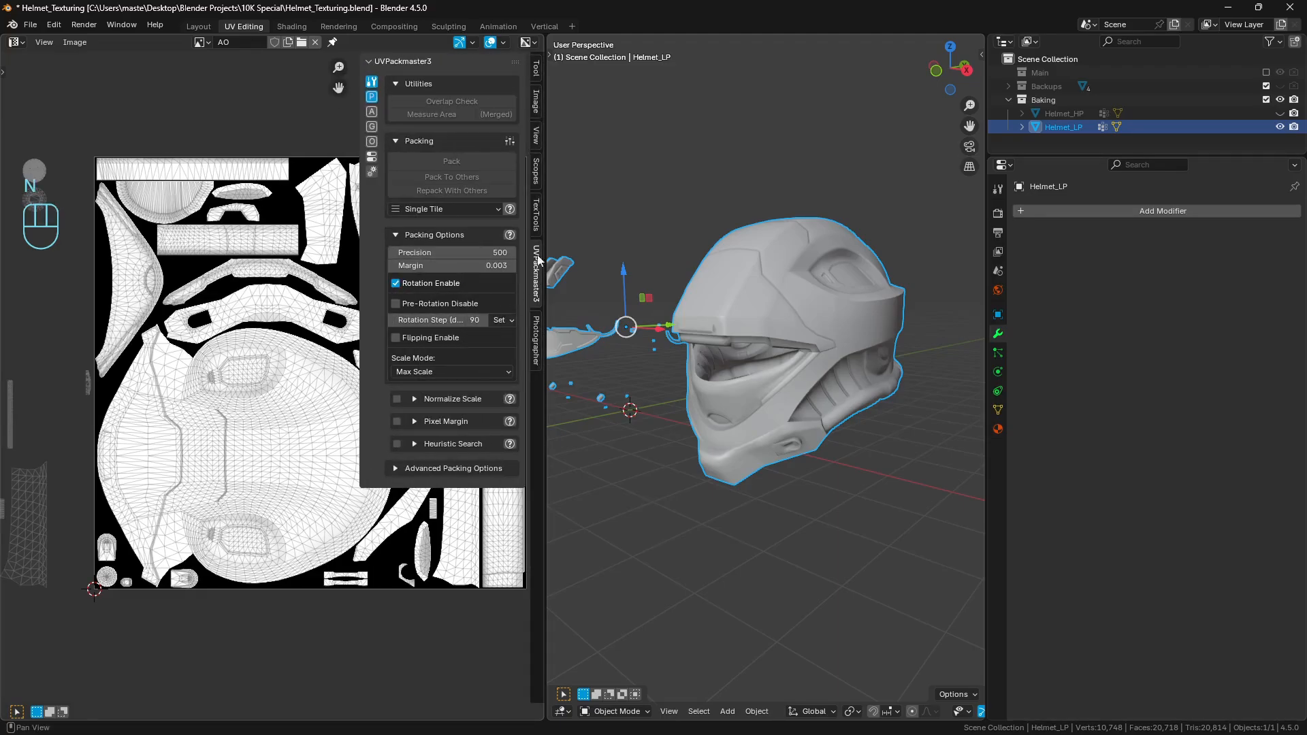
pyautogui.click(537, 214)
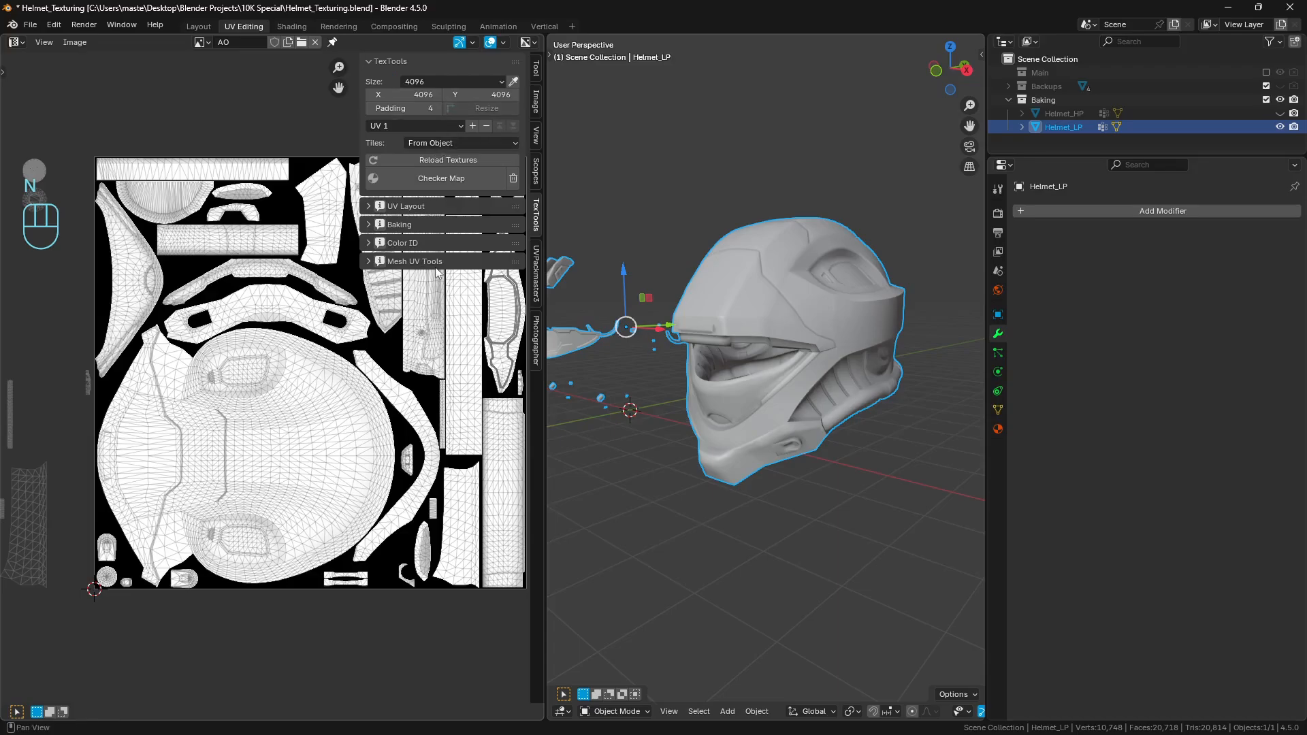
pyautogui.click(420, 243)
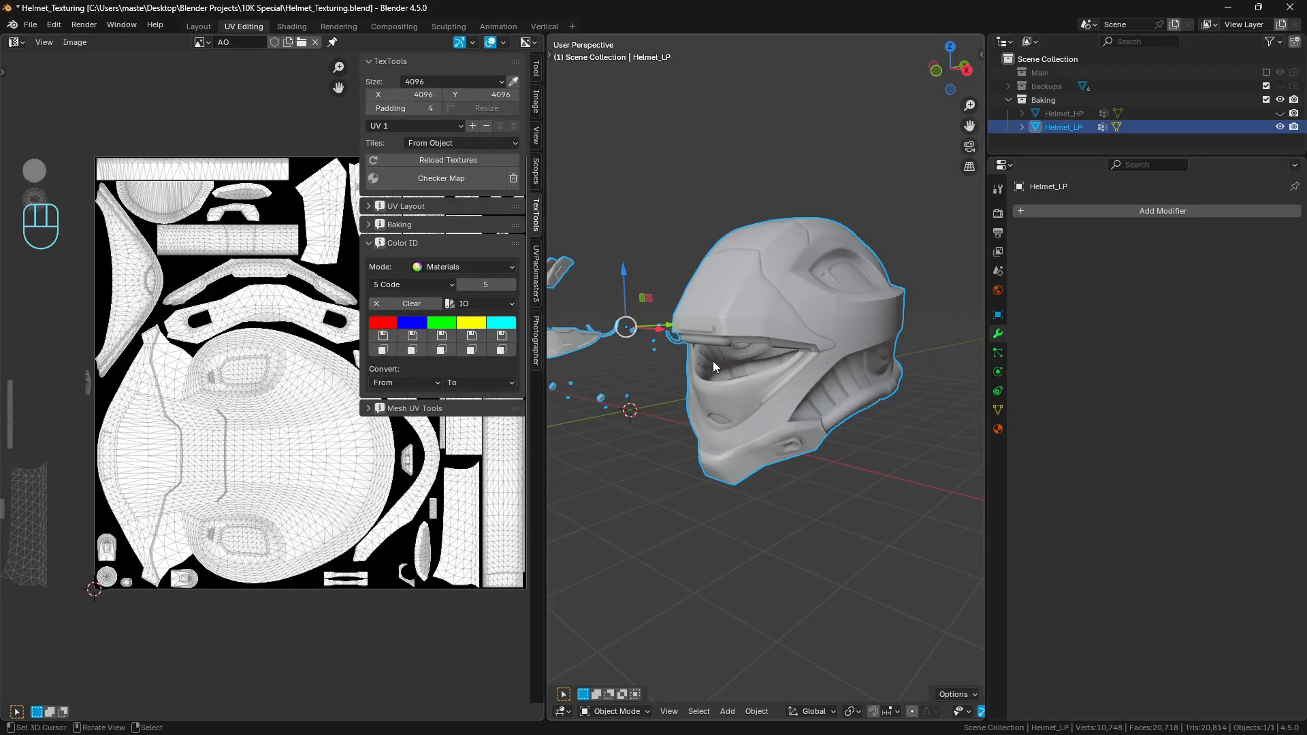
# Step: Load the reference image Front.png from the 10K Special folder into the UV editor
pyautogui.click(75, 43)
pyautogui.click(301, 42)
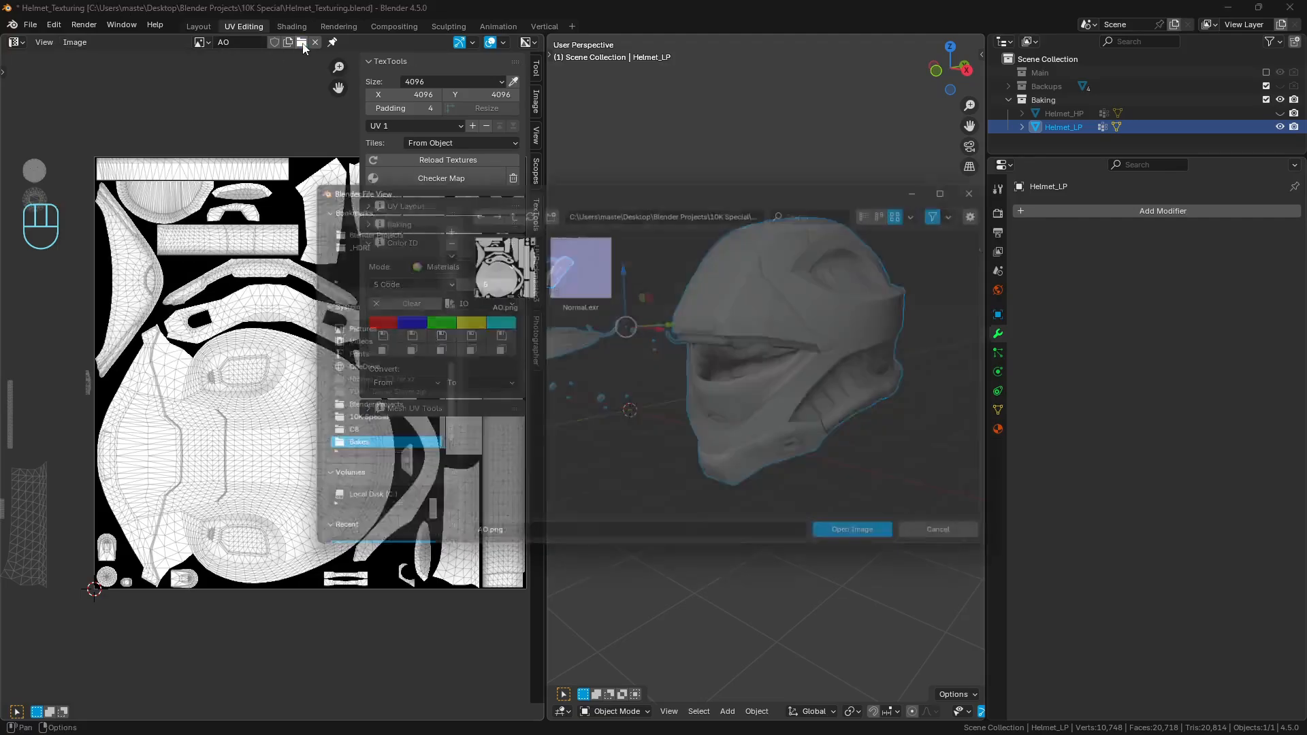
pyautogui.click(504, 205)
pyautogui.scroll(-5, 680, 391)
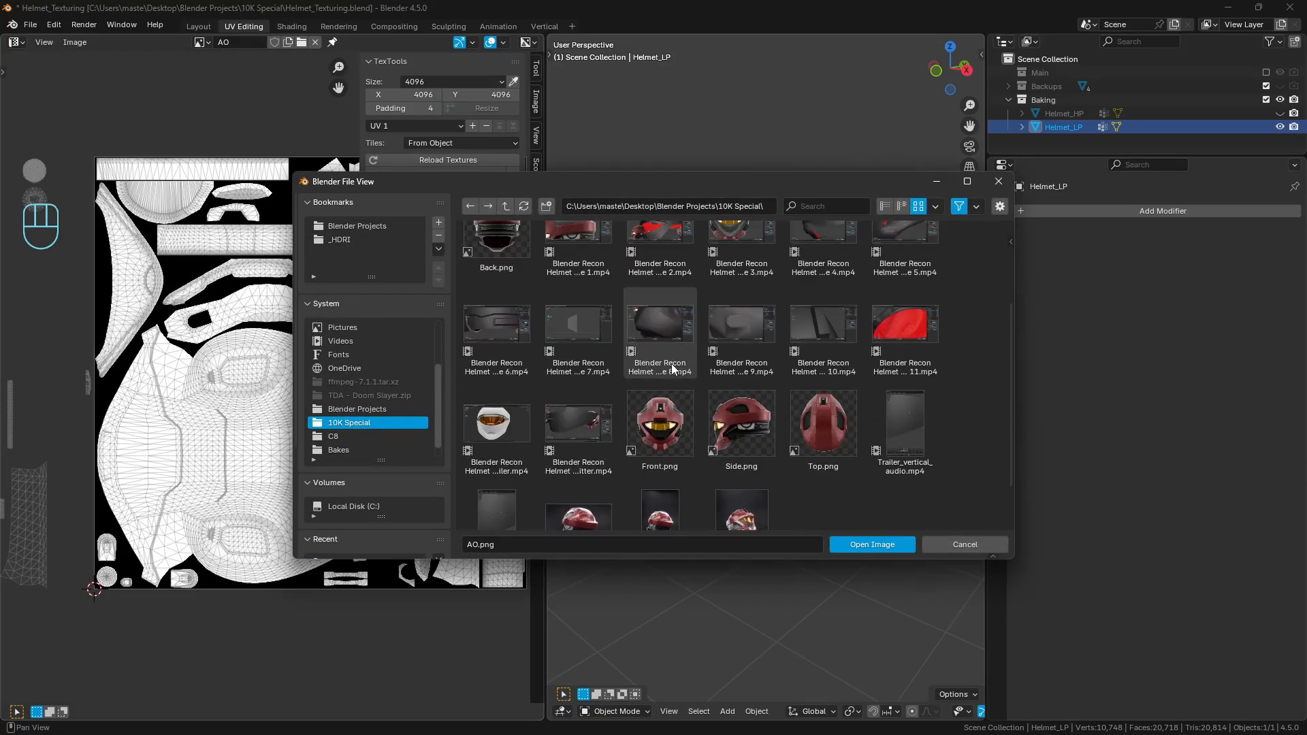
pyautogui.doubleClick(679, 386)
# Step: Turn off the UV display over Front.png and examine the reference helmet's visor, frame and jaw materials up close
pyautogui.moveTo(300, 399); pyautogui.dragTo(191, 417, button='middle')
pyautogui.scroll(3, 190, 418)
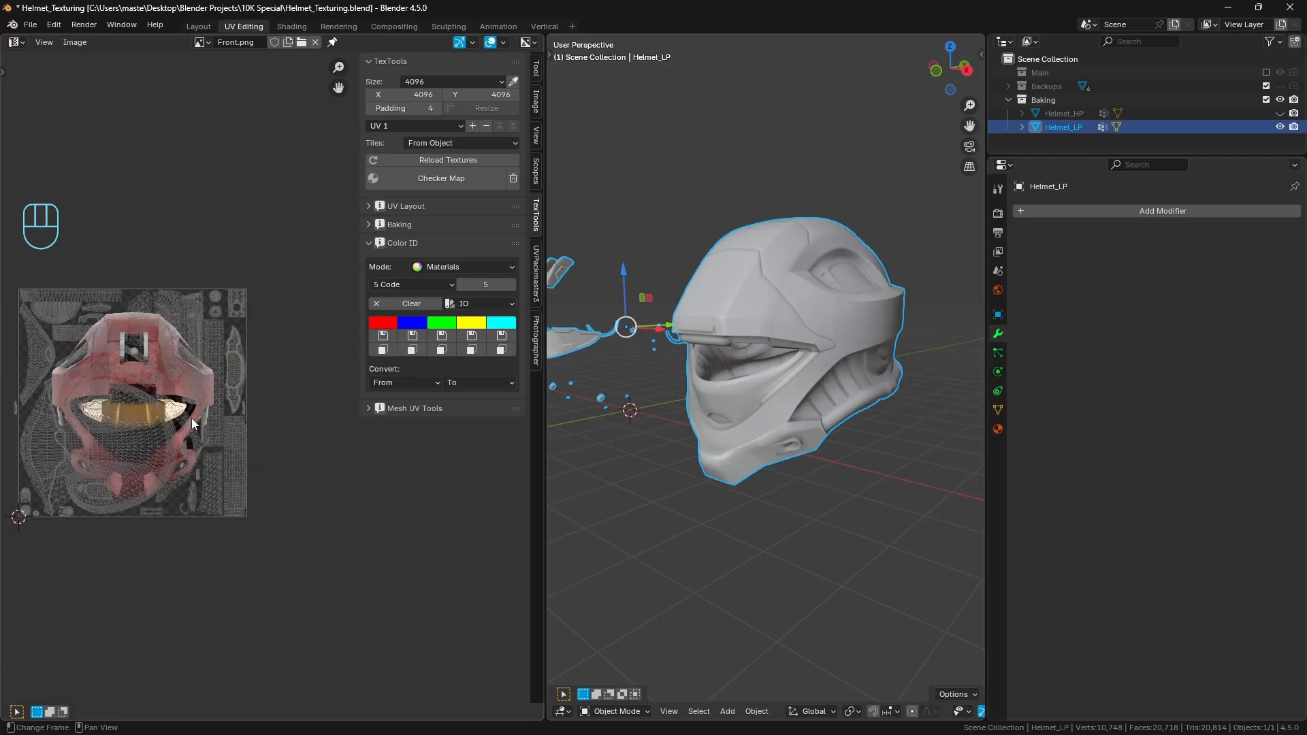
pyautogui.moveTo(259, 312); pyautogui.dragTo(320, 311, button='middle')
pyautogui.click(505, 42)
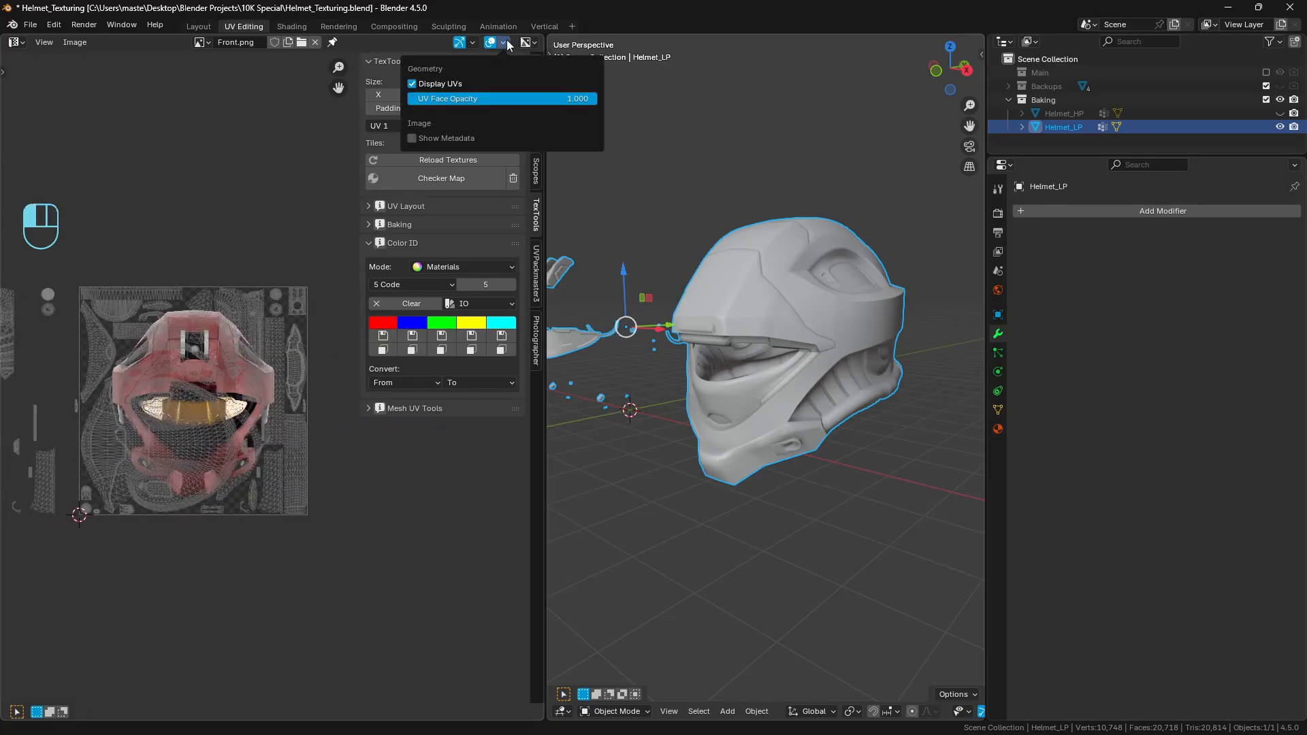
pyautogui.click(412, 84)
pyautogui.scroll(2, 258, 408)
pyautogui.scroll(1, 221, 415)
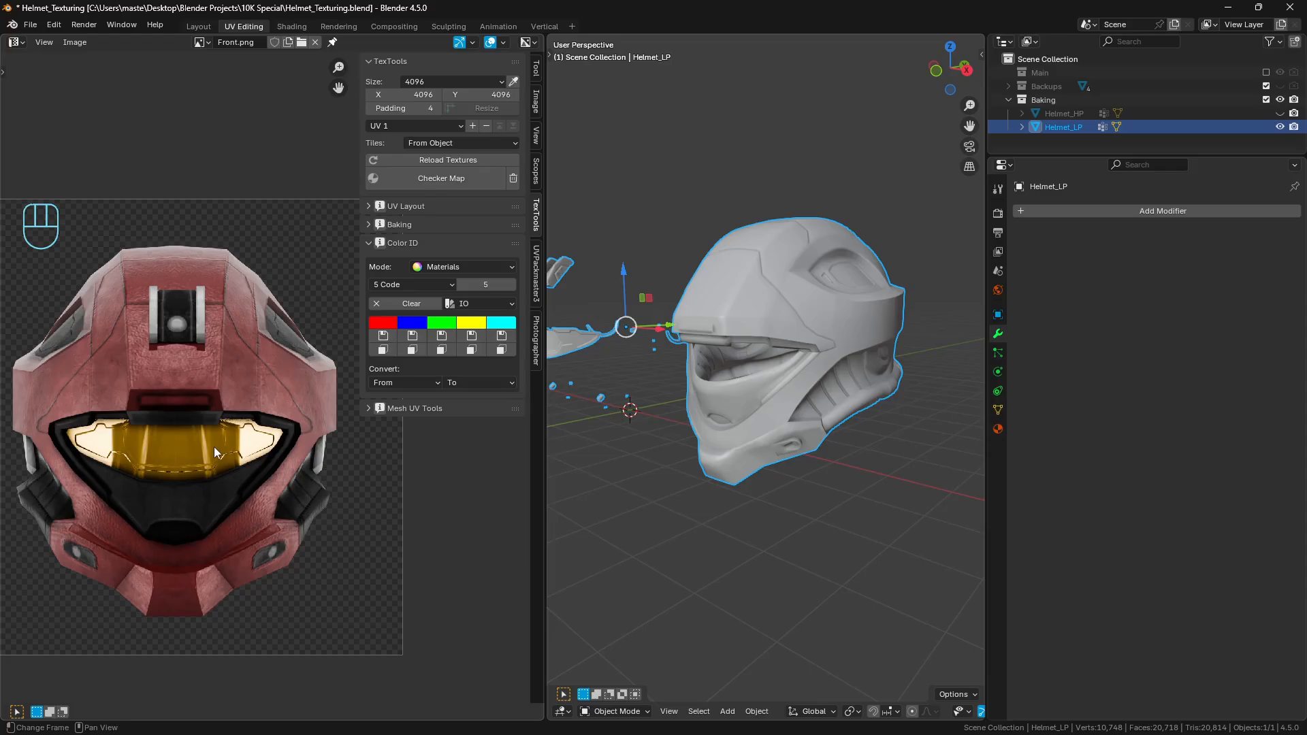
pyautogui.scroll(3, 204, 490)
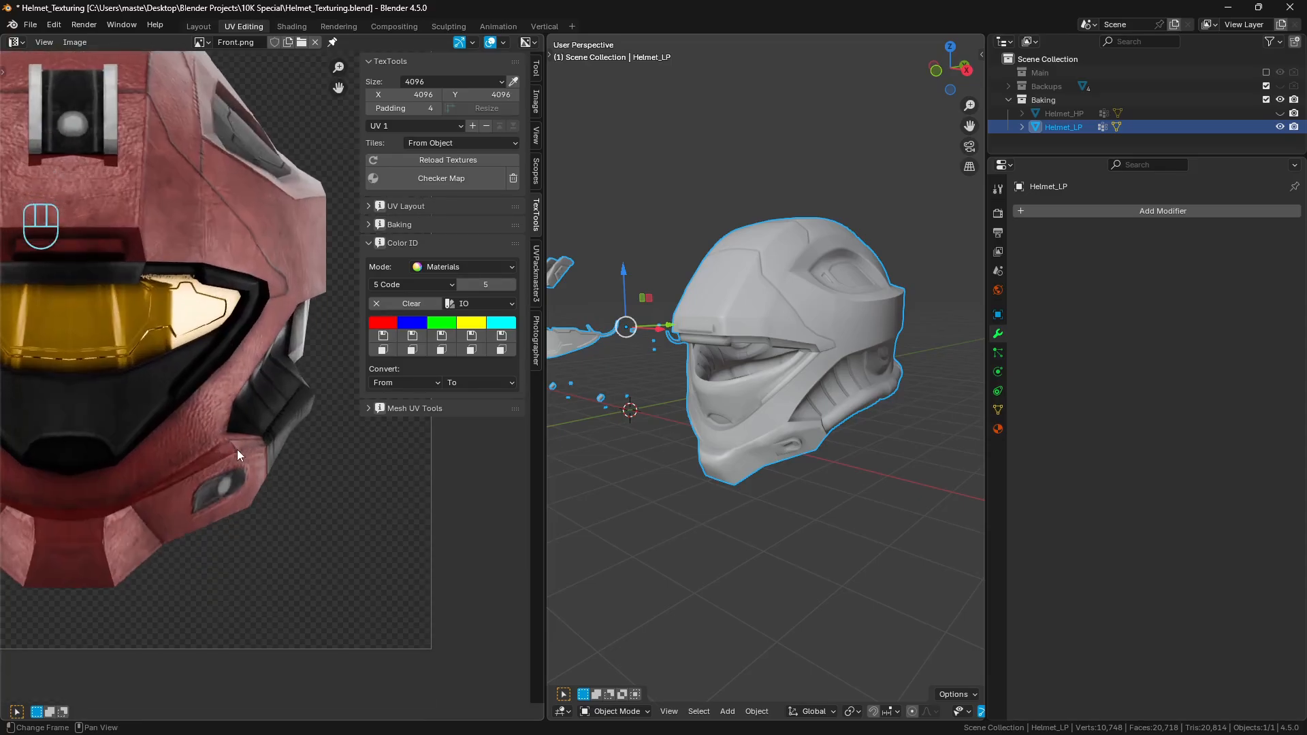
pyautogui.scroll(2, 238, 463)
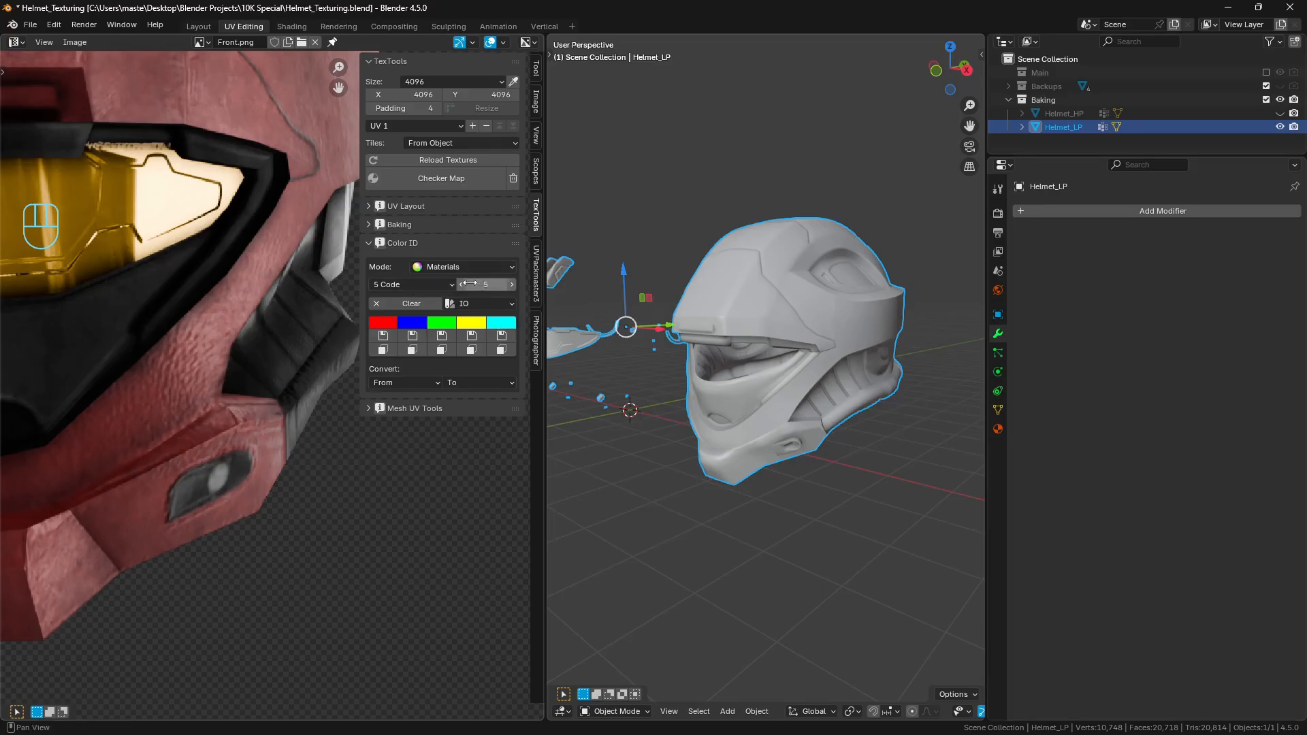
# Step: Raise the Color ID count to 6 and set the sixth color to magenta
pyautogui.click(511, 285)
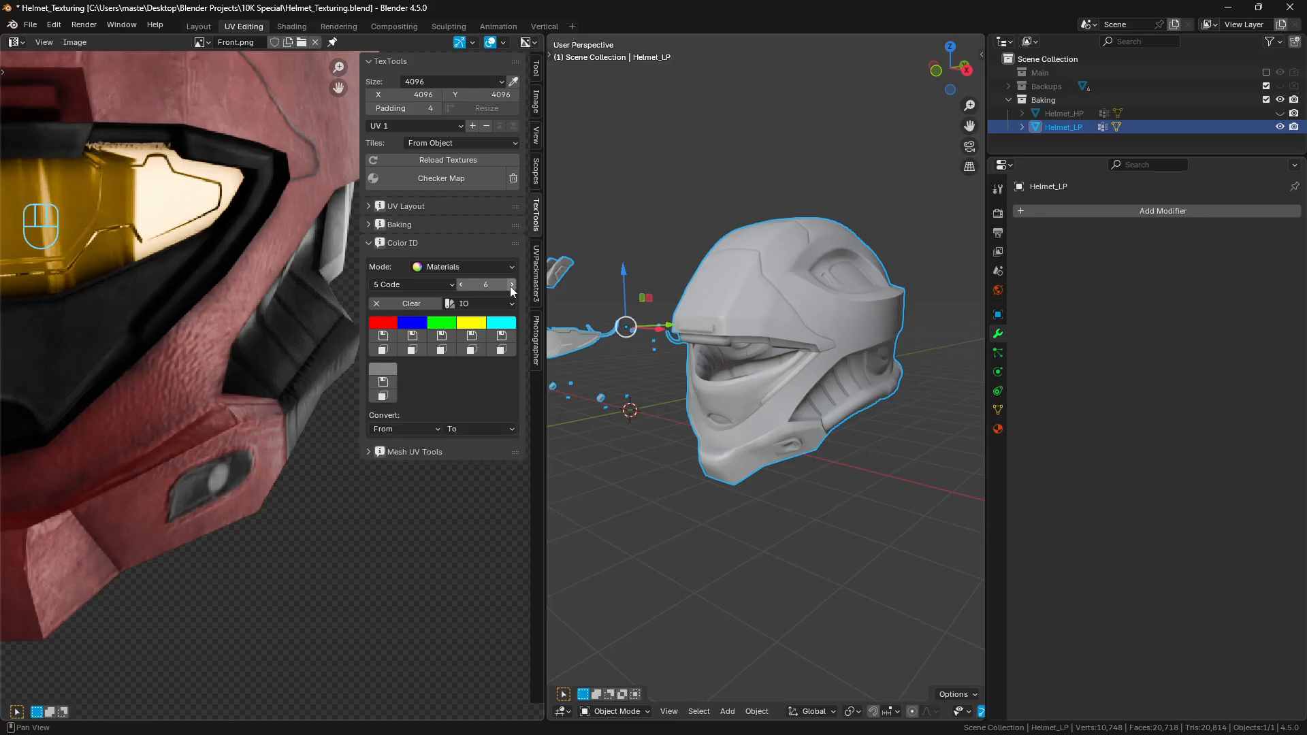
pyautogui.click(383, 369)
pyautogui.moveTo(474, 233)
pyautogui.mouseDown()
pyautogui.moveTo(454, 231)
pyautogui.moveTo(463, 256)
pyautogui.mouseUp()
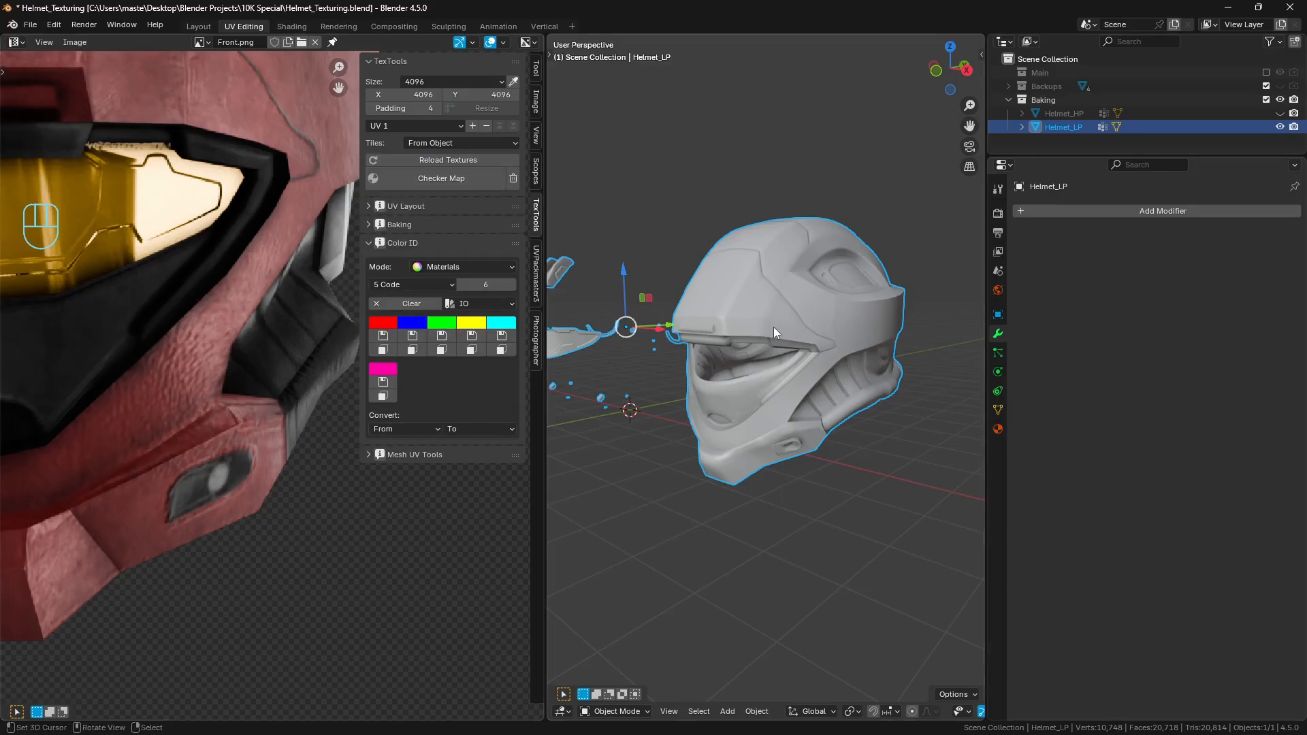
# Step: In Edit Mode on Helmet_LP, select the whole detached visor and assign it the green color ID
pyautogui.moveTo(752, 320); pyautogui.dragTo(784, 340, button='middle')
pyautogui.press('Tab')
pyautogui.scroll(3, 644, 376)
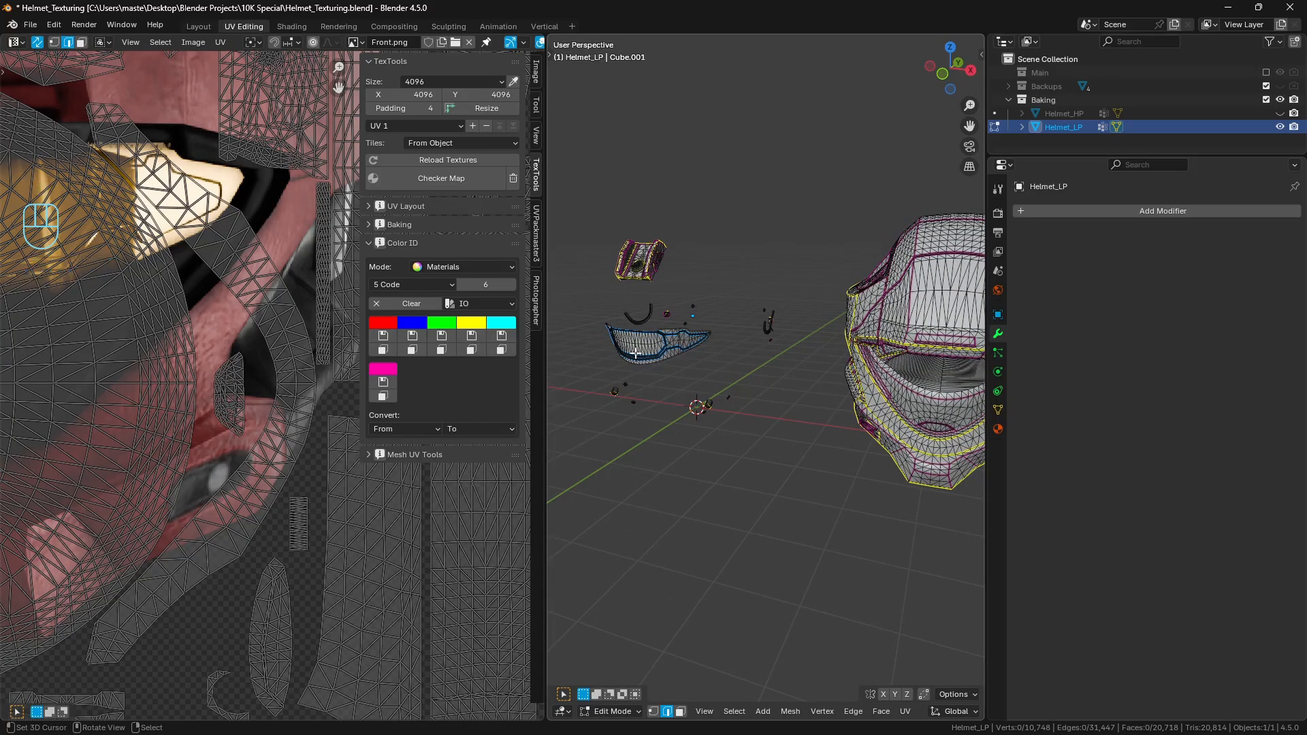
pyautogui.press('l')
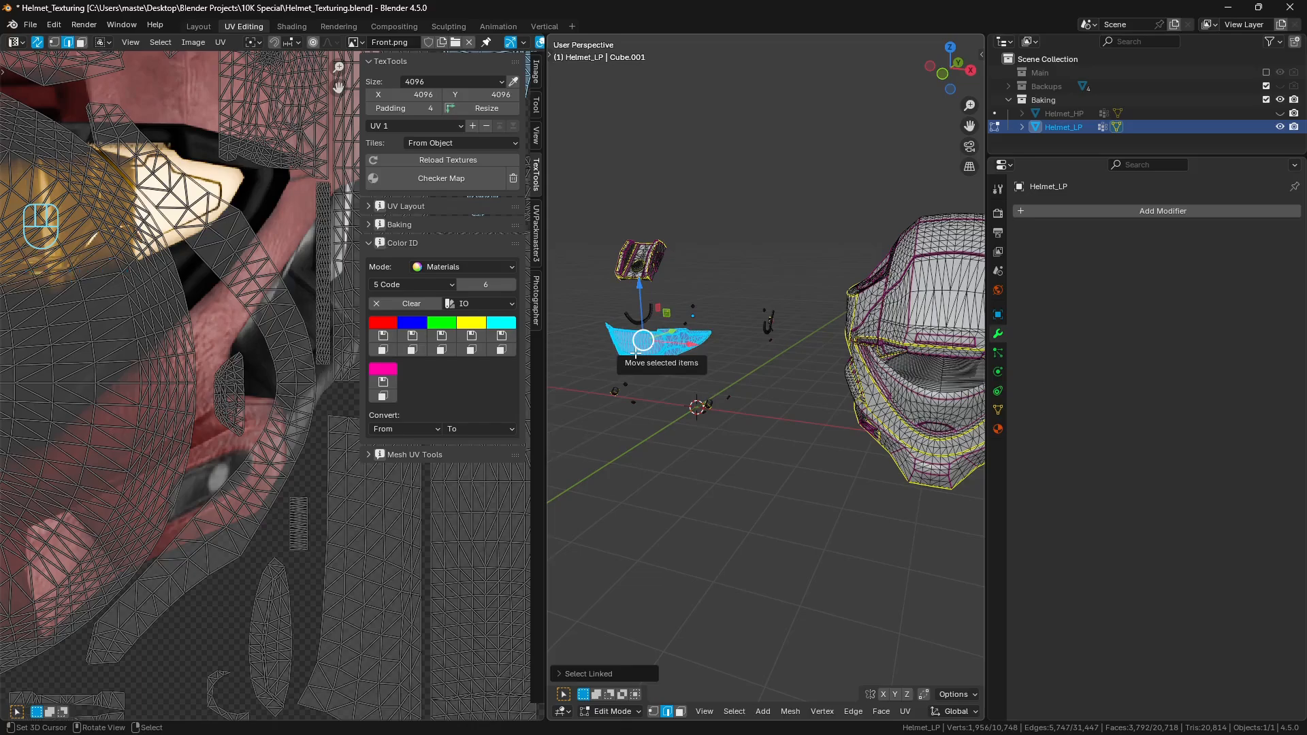
pyautogui.click(450, 335)
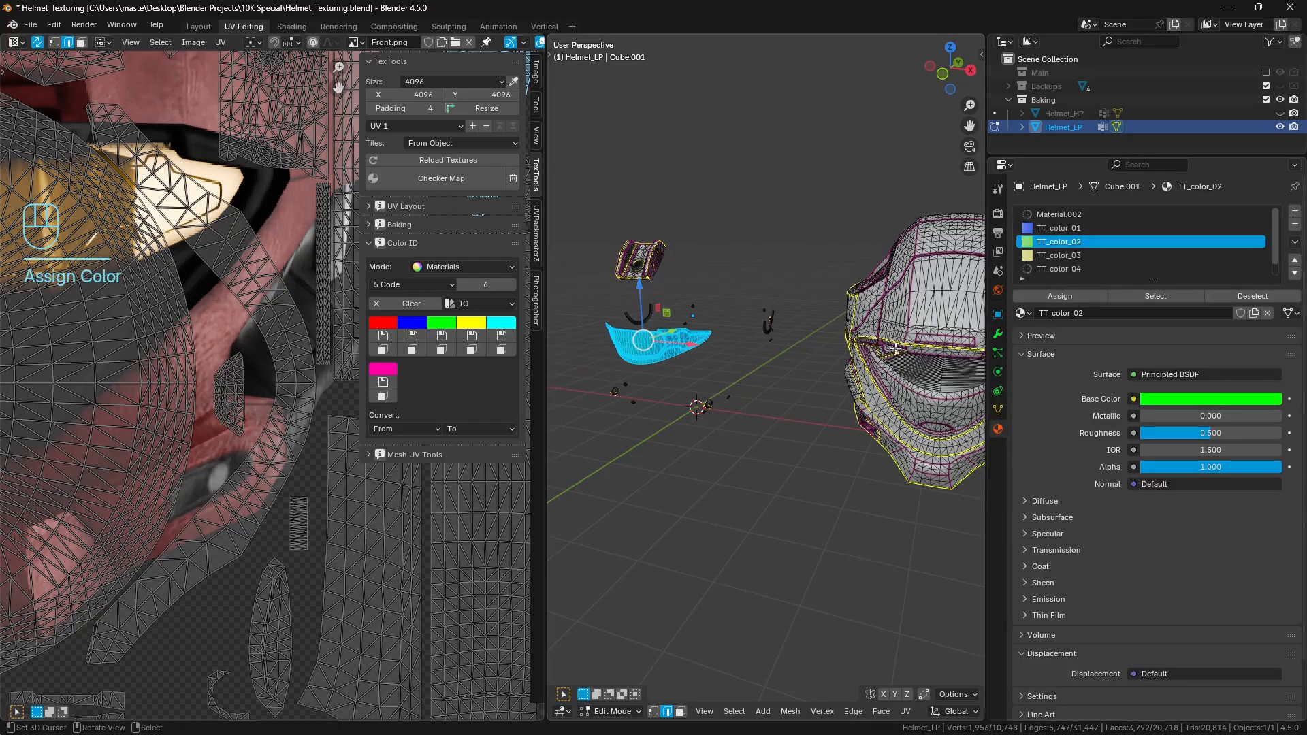
# Step: Inspect the visor's assigned color with the viewport overlays temporarily hidden, and restore the overlays
pyautogui.moveTo(839, 350); pyautogui.dragTo(871, 342, button='middle')
pyautogui.scroll(-5, 876, 710)
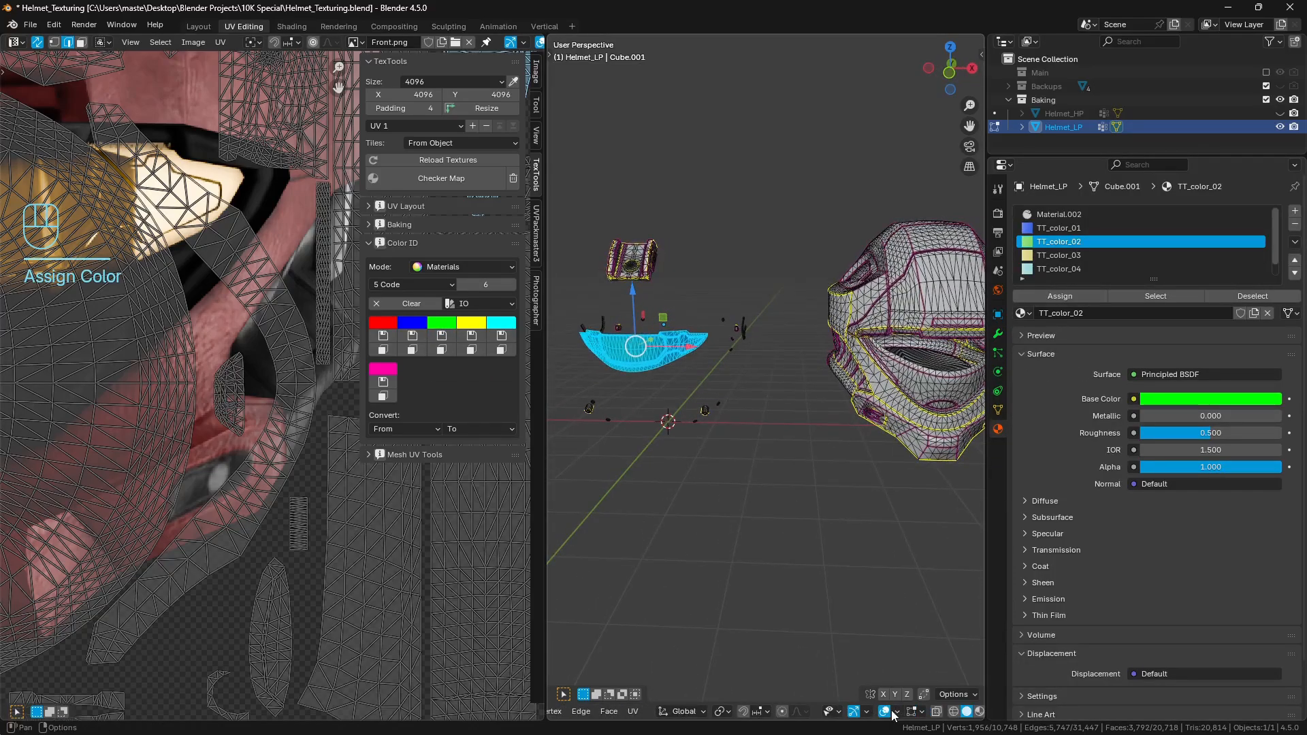
pyautogui.click(884, 711)
pyautogui.moveTo(807, 525); pyautogui.dragTo(805, 510, button='middle')
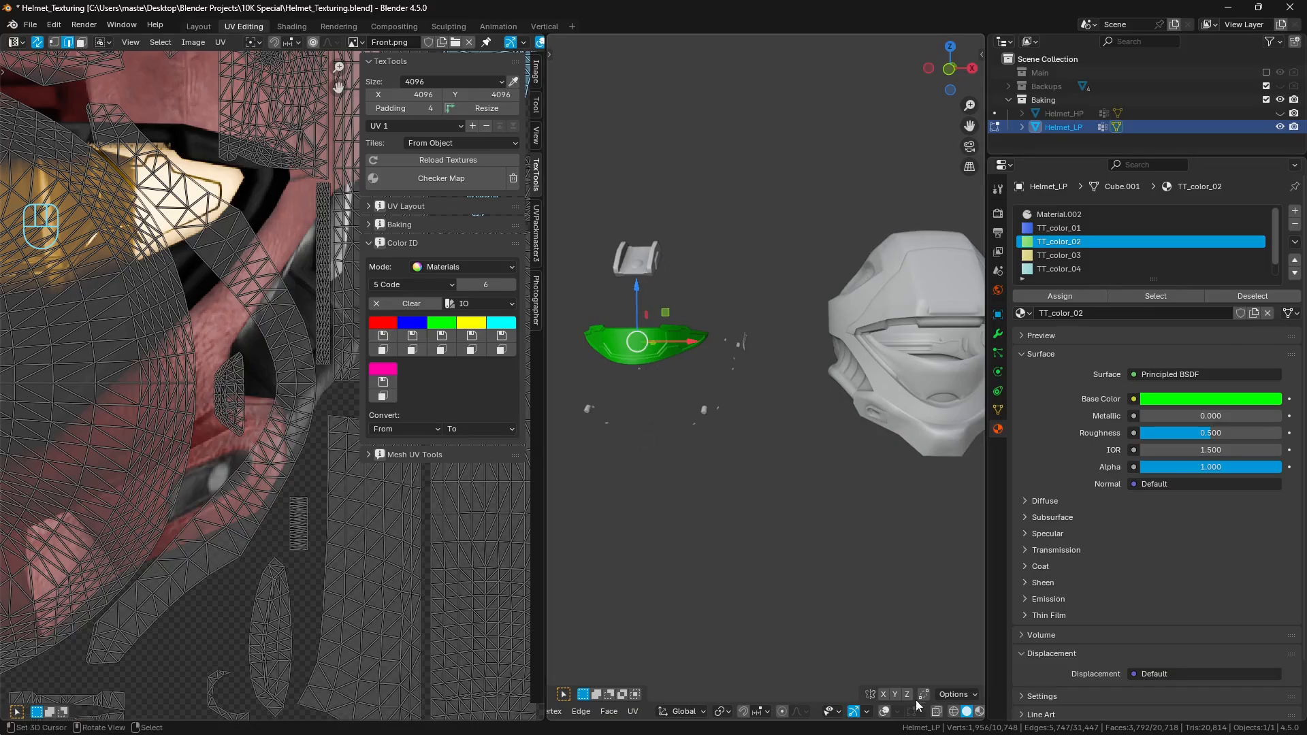
pyautogui.click(884, 711)
# Step: Clear the selection, select the small recessed inserts on both sides of the jaw as linked faces delimited by seams, and assign blue
pyautogui.moveTo(820, 506); pyautogui.dragTo(790, 502, button='middle')
pyautogui.keyDown('shift'); pyautogui.moveTo(827, 475); pyautogui.dragTo(719, 485, button='middle'); pyautogui.keyUp('shift')
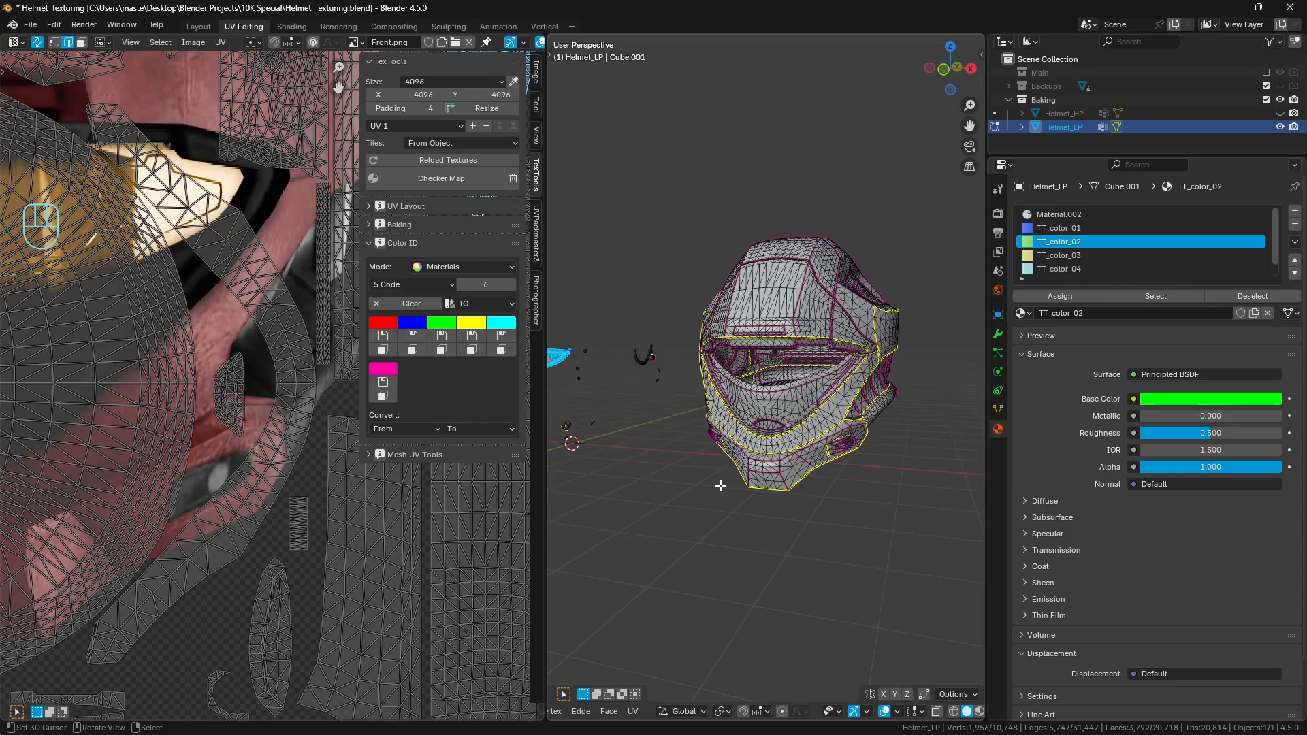
pyautogui.scroll(6, 869, 437)
pyautogui.press('a')
pyautogui.press('a')
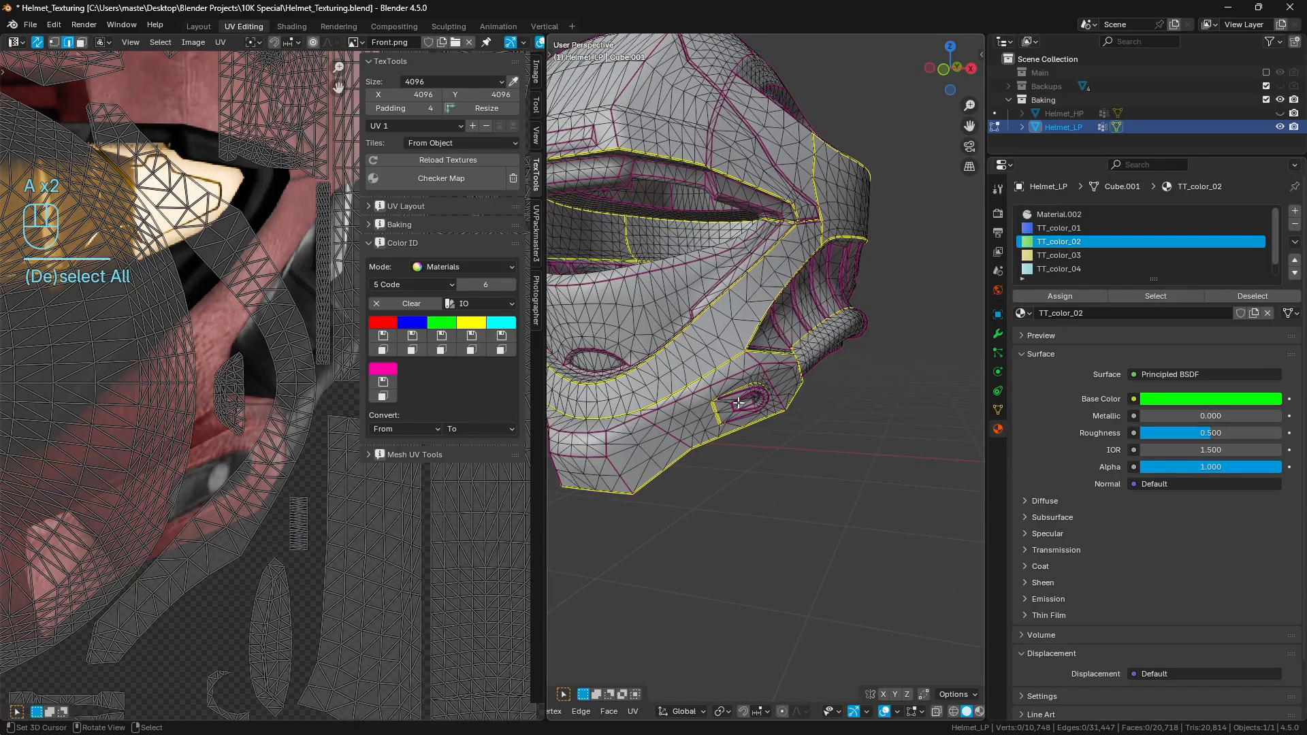
pyautogui.press('l')
pyautogui.click(618, 673)
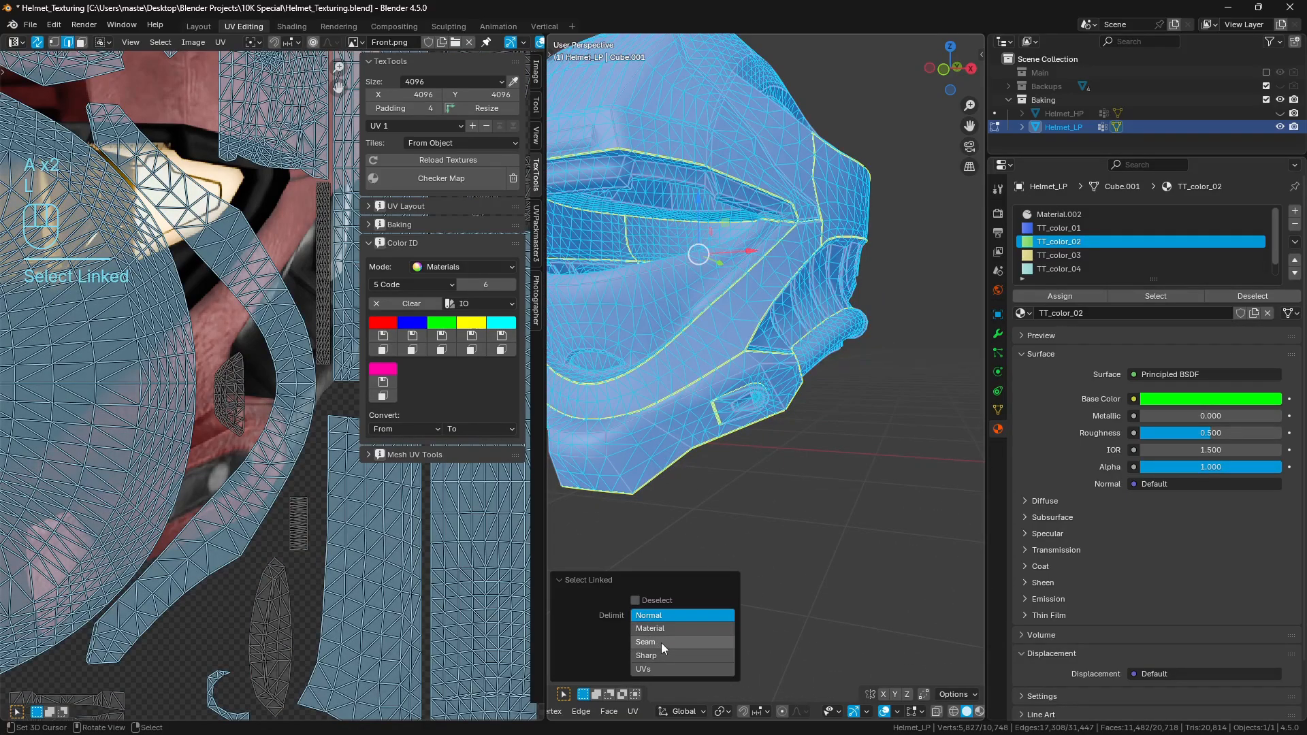
pyautogui.click(660, 641)
pyautogui.click(610, 583)
pyautogui.moveTo(738, 462); pyautogui.dragTo(811, 462, button='middle')
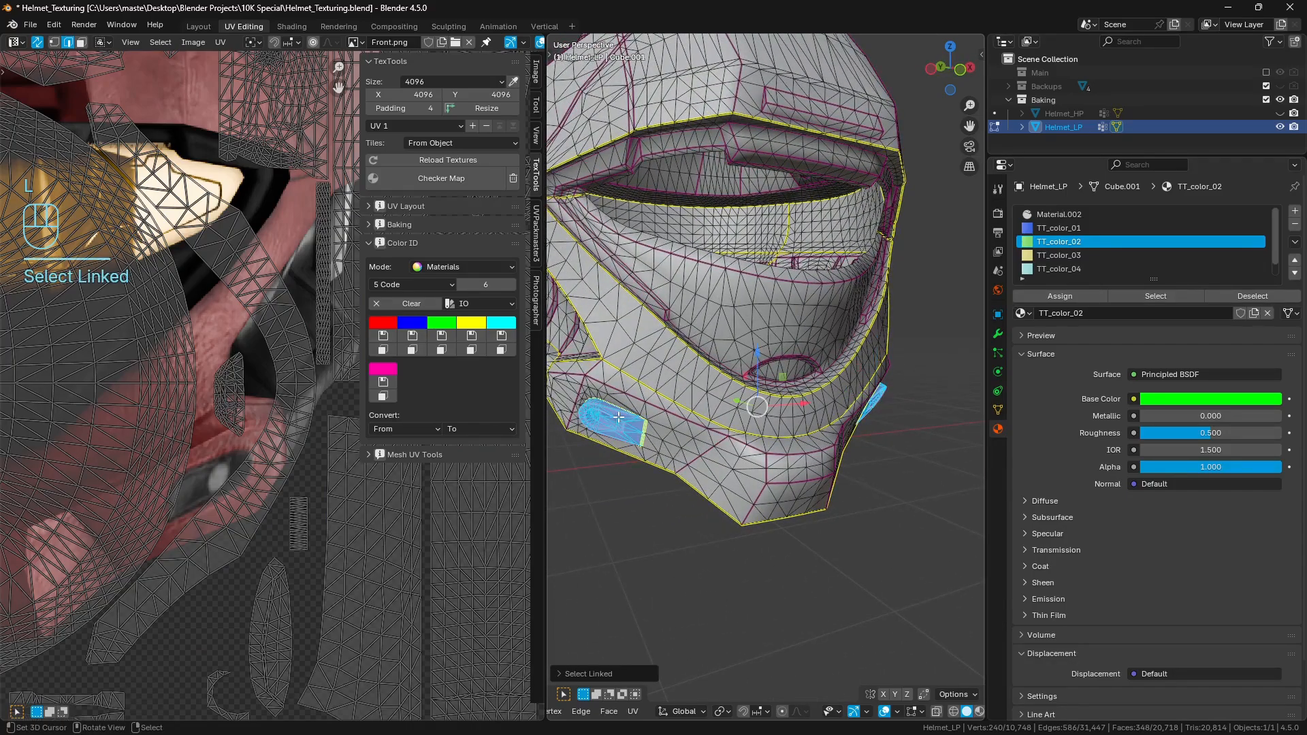
pyautogui.press('l')
pyautogui.click(424, 339)
# Step: Select the linked faces of the visor surround above and below the eye opening and assign them the blue color ID
pyautogui.moveTo(762, 361); pyautogui.dragTo(813, 360, button='middle')
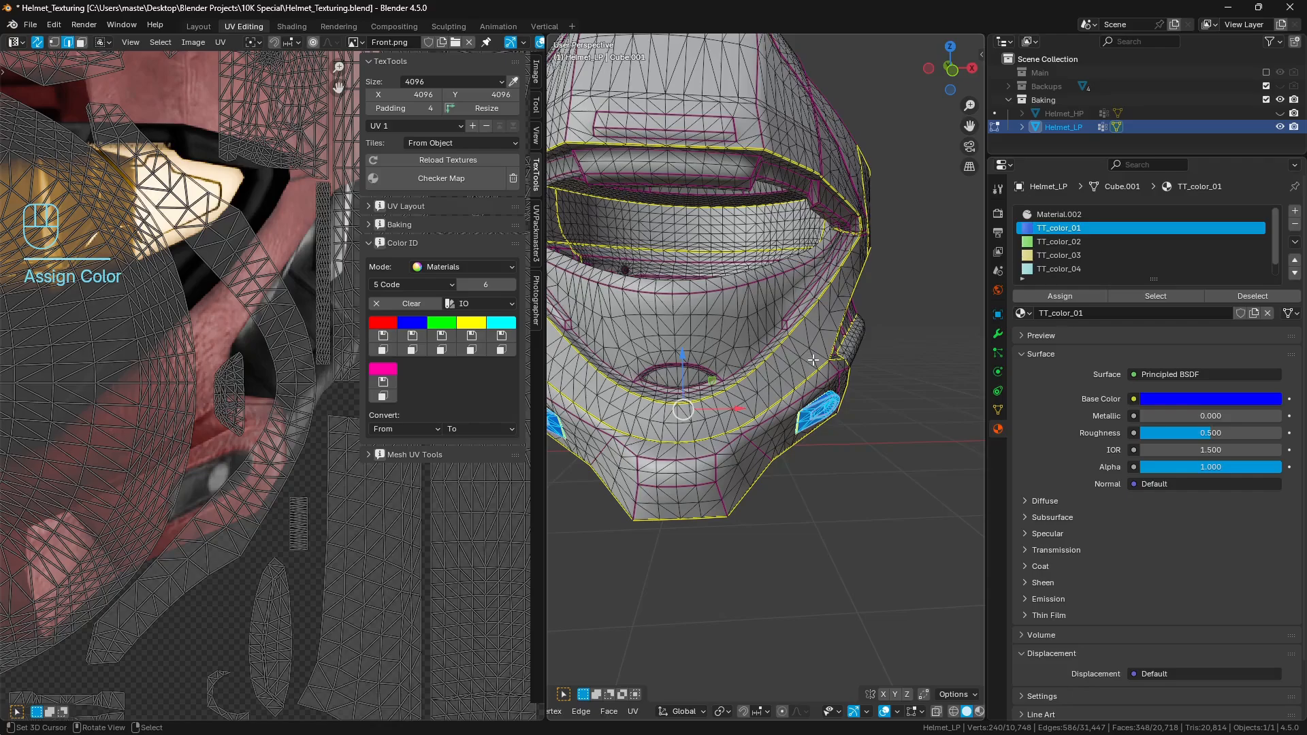
pyautogui.press('a')
pyautogui.press('a')
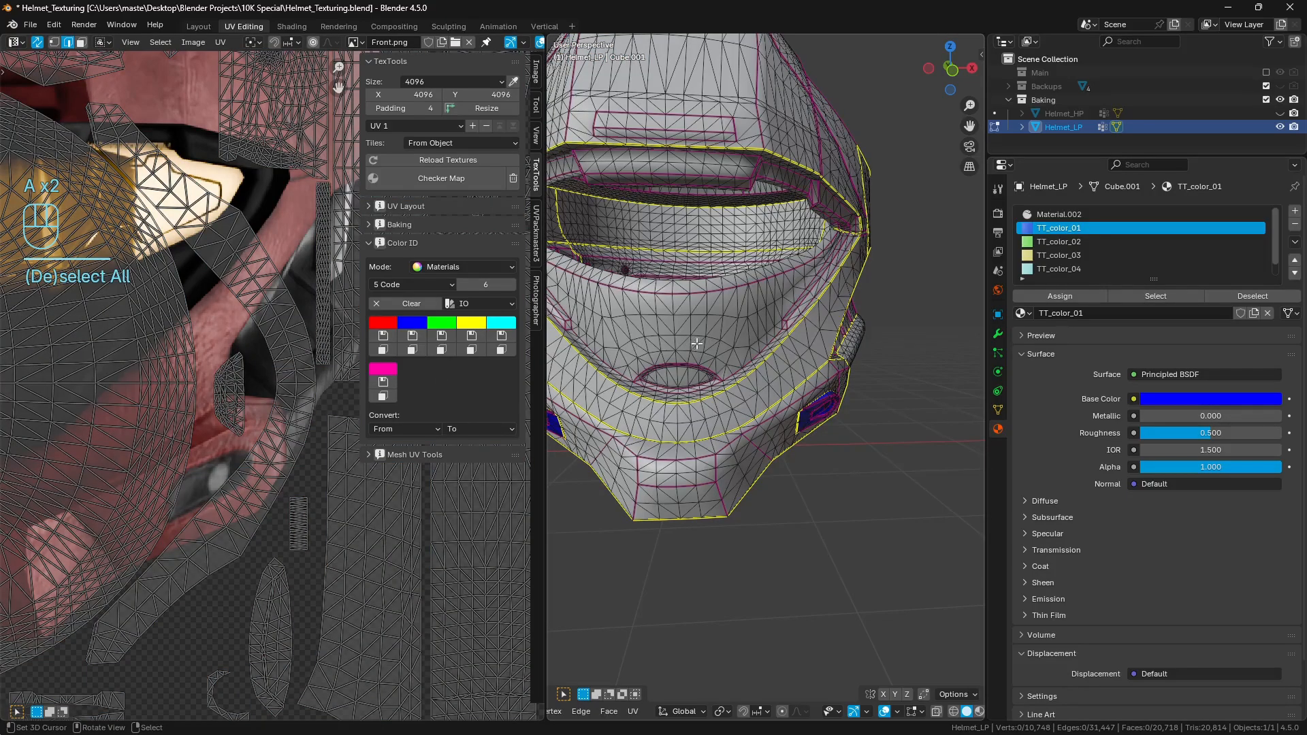
pyautogui.press('l')
pyautogui.moveTo(762, 295); pyautogui.dragTo(733, 291, button='middle')
pyautogui.press('l')
pyautogui.moveTo(726, 216); pyautogui.dragTo(768, 225, button='middle')
pyautogui.scroll(-2, 768, 224)
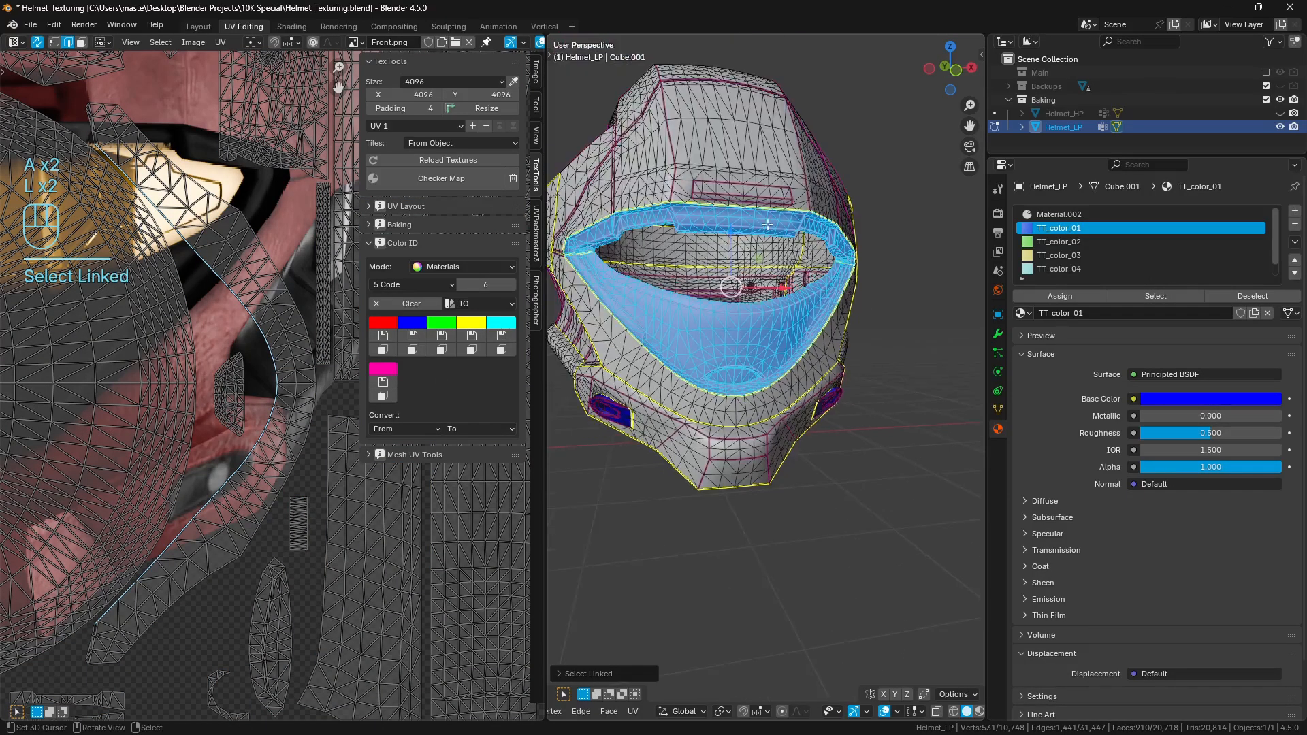
pyautogui.click(415, 337)
# Step: Clear the selection and select all linked sections of the recessed lower band around the helmet's sides and back
pyautogui.keyDown('shift'); pyautogui.moveTo(701, 328); pyautogui.dragTo(558, 357, button='middle'); pyautogui.keyUp('shift')
pyautogui.press('a')
pyautogui.press('a')
pyautogui.press('l')
pyautogui.press('l')
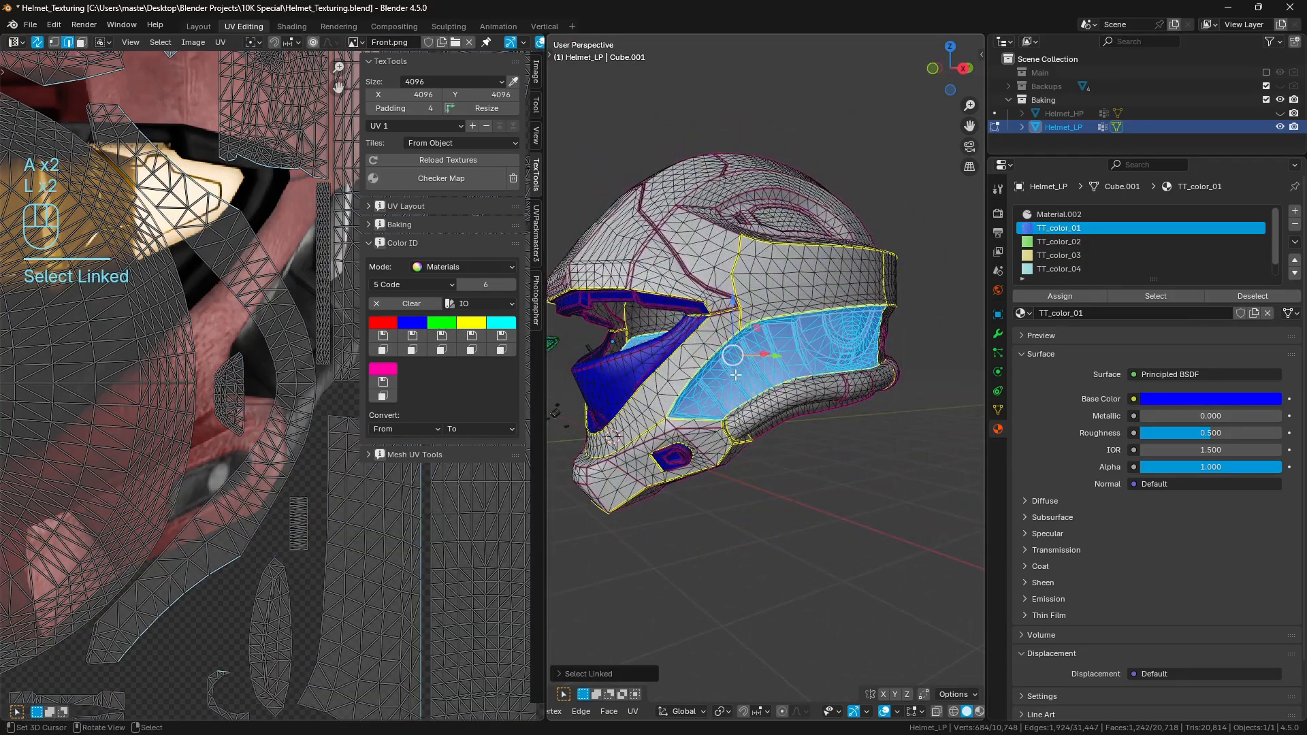
pyautogui.moveTo(732, 354); pyautogui.dragTo(576, 347, button='middle')
pyautogui.press('l')
pyautogui.moveTo(913, 345); pyautogui.dragTo(818, 347, button='middle')
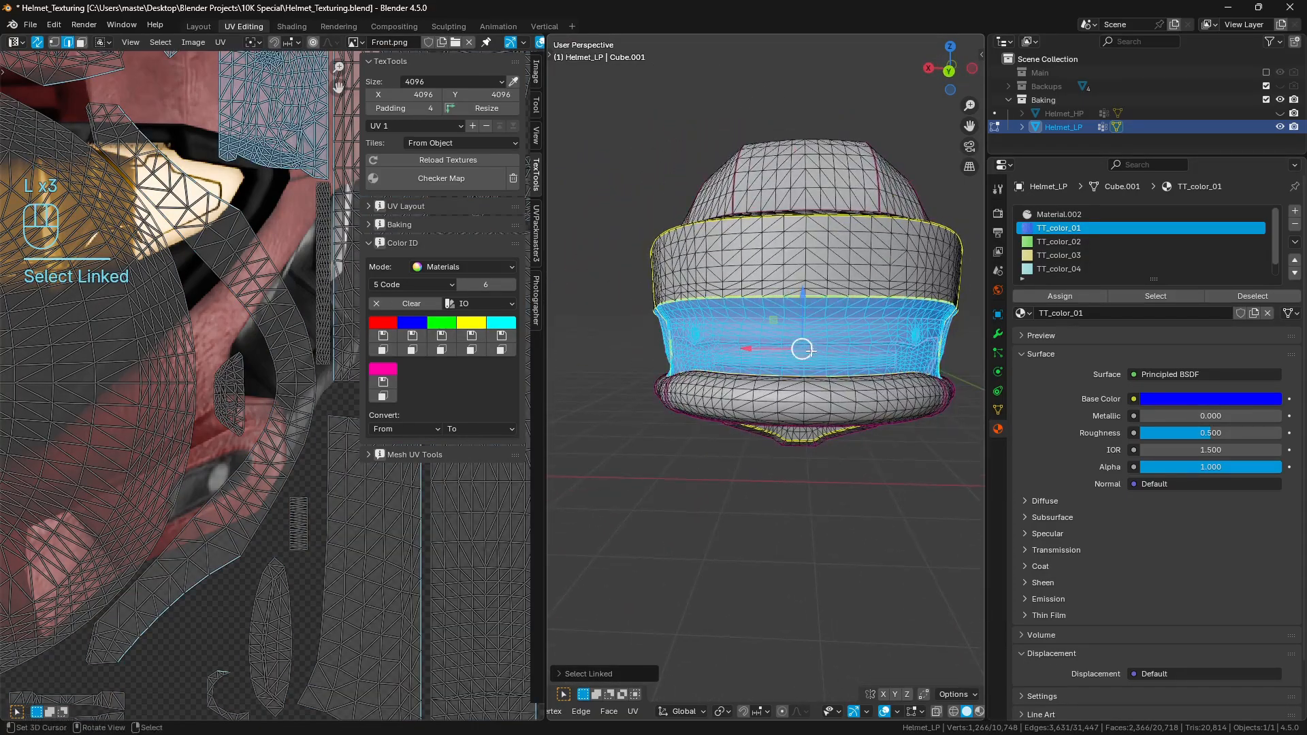
# Step: Replace the reference in the UV editor with Side.png from the 10K Special folder
pyautogui.scroll(-4, 251, 480)
pyautogui.scroll(-1, 241, 482)
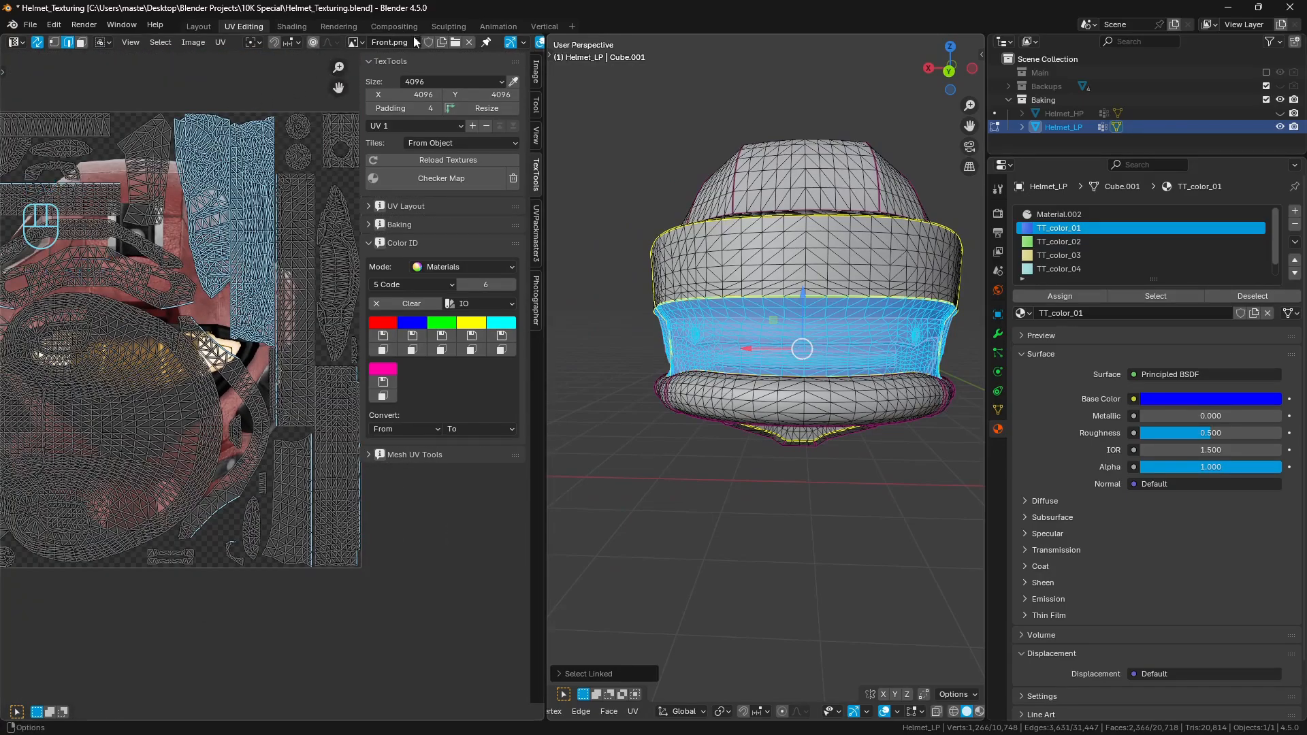
pyautogui.click(455, 42)
pyautogui.scroll(-5, 783, 422)
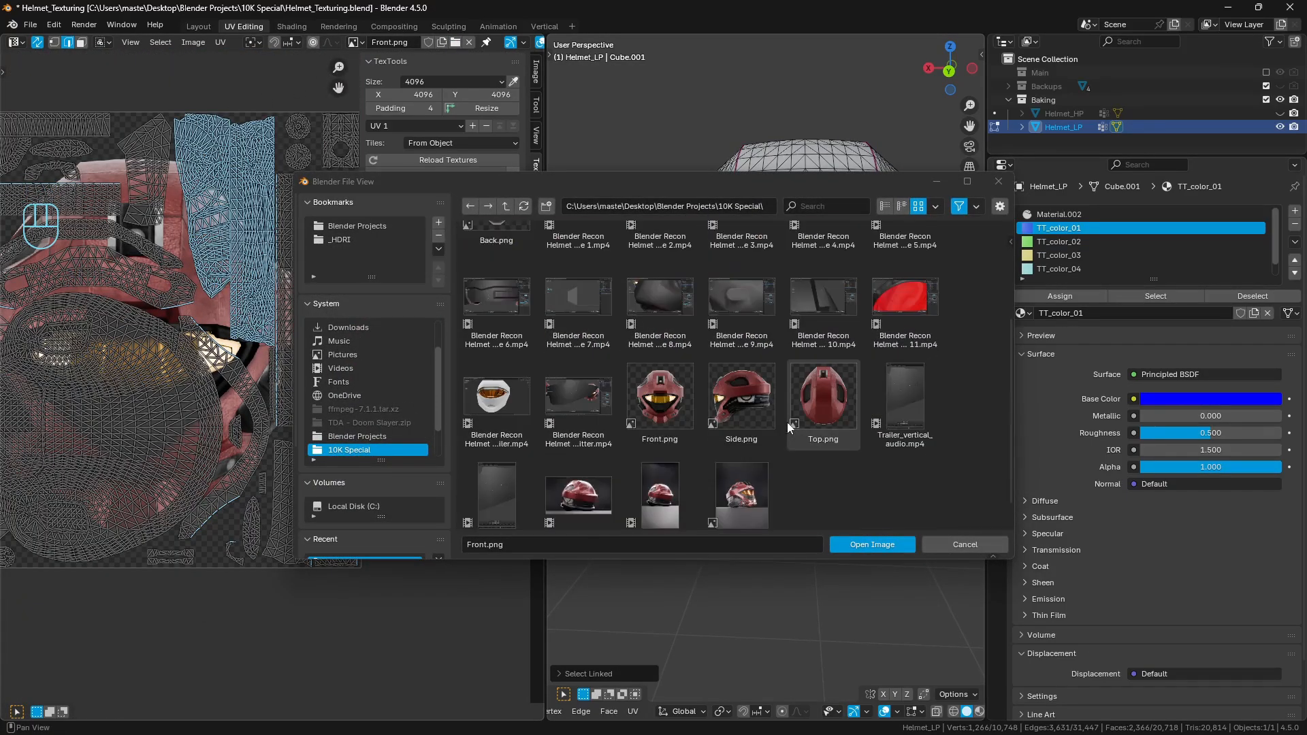
pyautogui.click(746, 373)
pyautogui.doubleClick(746, 373)
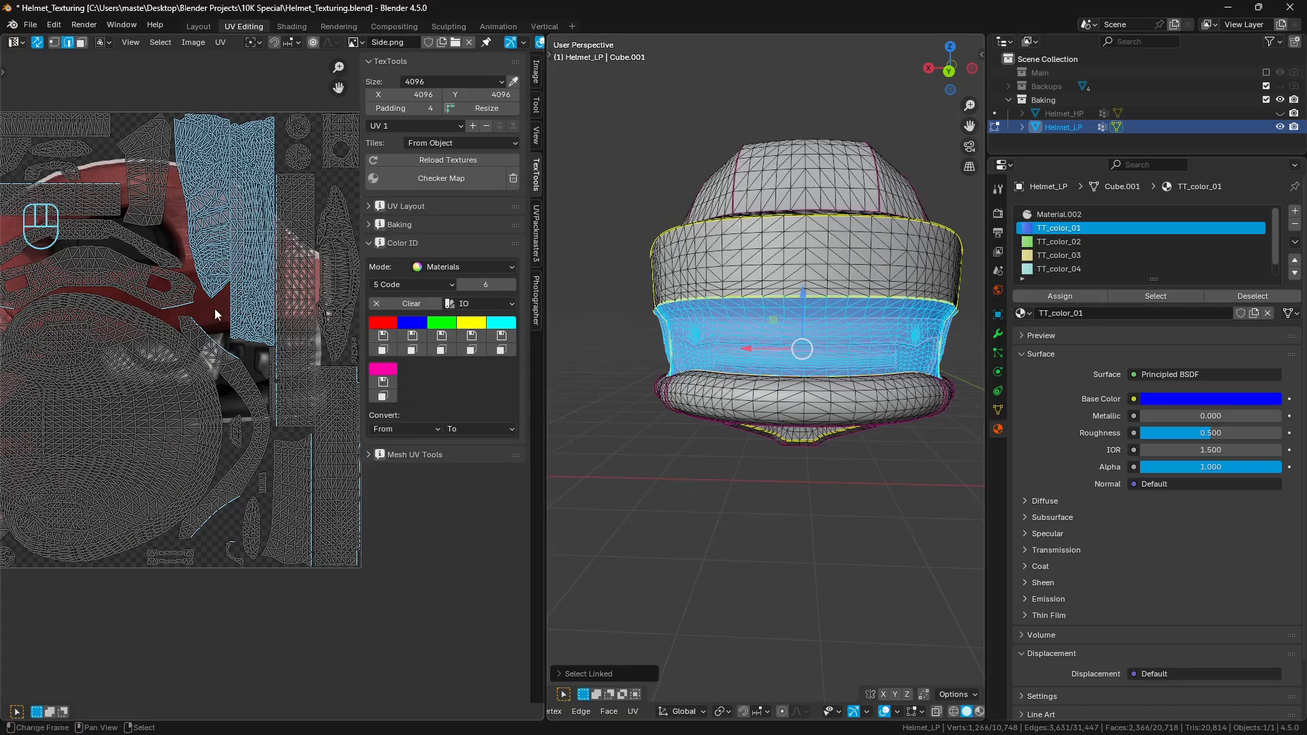
# Step: View Side.png in the Image Editor to compare the helmet's side with the mesh, and return to the UV Editor
pyautogui.click(17, 42)
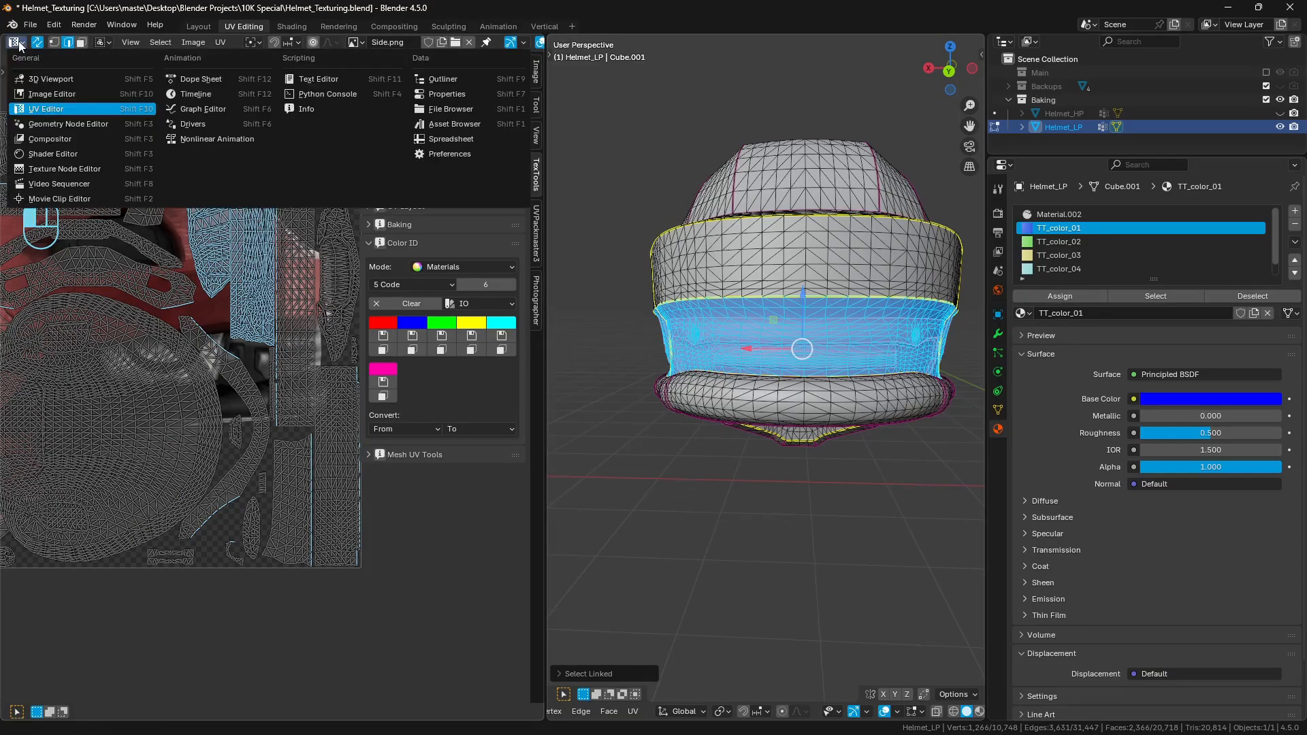
pyautogui.click(56, 96)
pyautogui.moveTo(242, 358); pyautogui.dragTo(225, 356, button='middle')
pyautogui.moveTo(835, 380); pyautogui.dragTo(797, 319, button='middle')
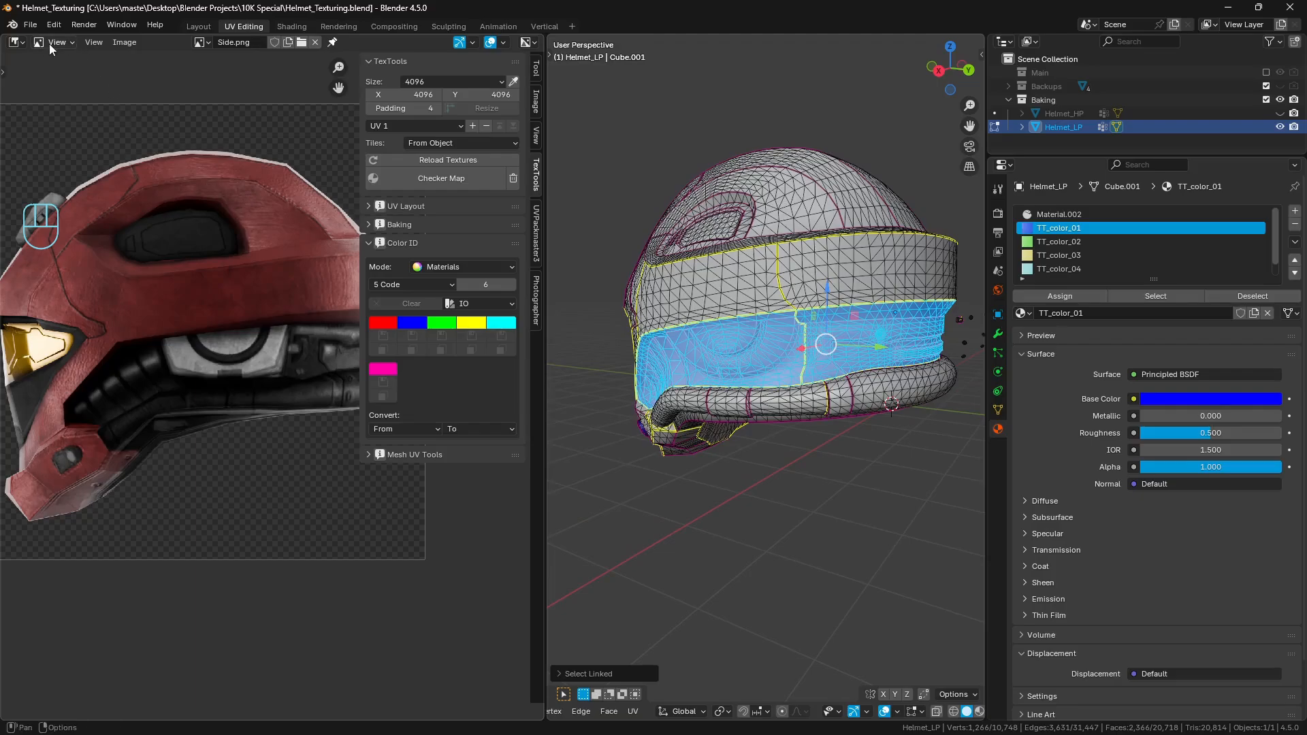
pyautogui.click(15, 42)
pyautogui.click(48, 109)
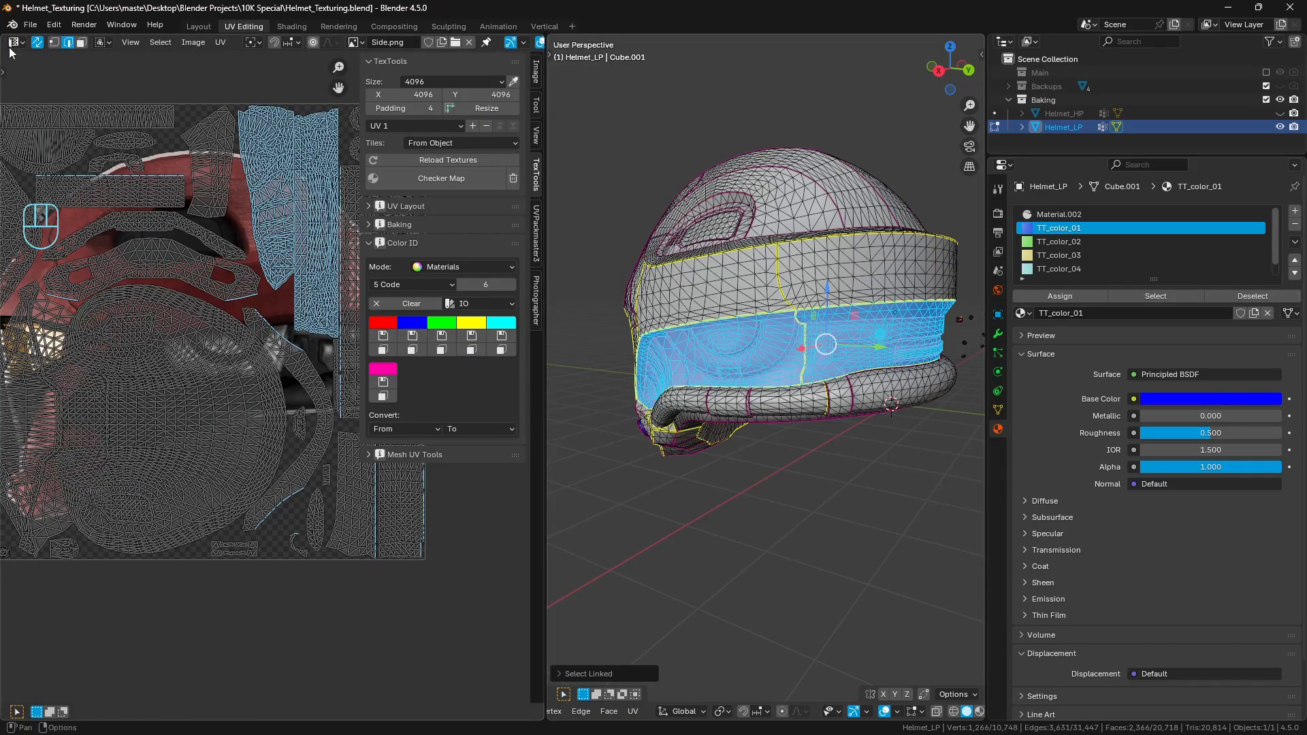
# Step: Split off a lower area from the UV editor, make it an Image Editor showing Side.png, and hide its sidebar
pyautogui.moveTo(5, 41); pyautogui.dragTo(96, 519)
pyautogui.click(13, 519)
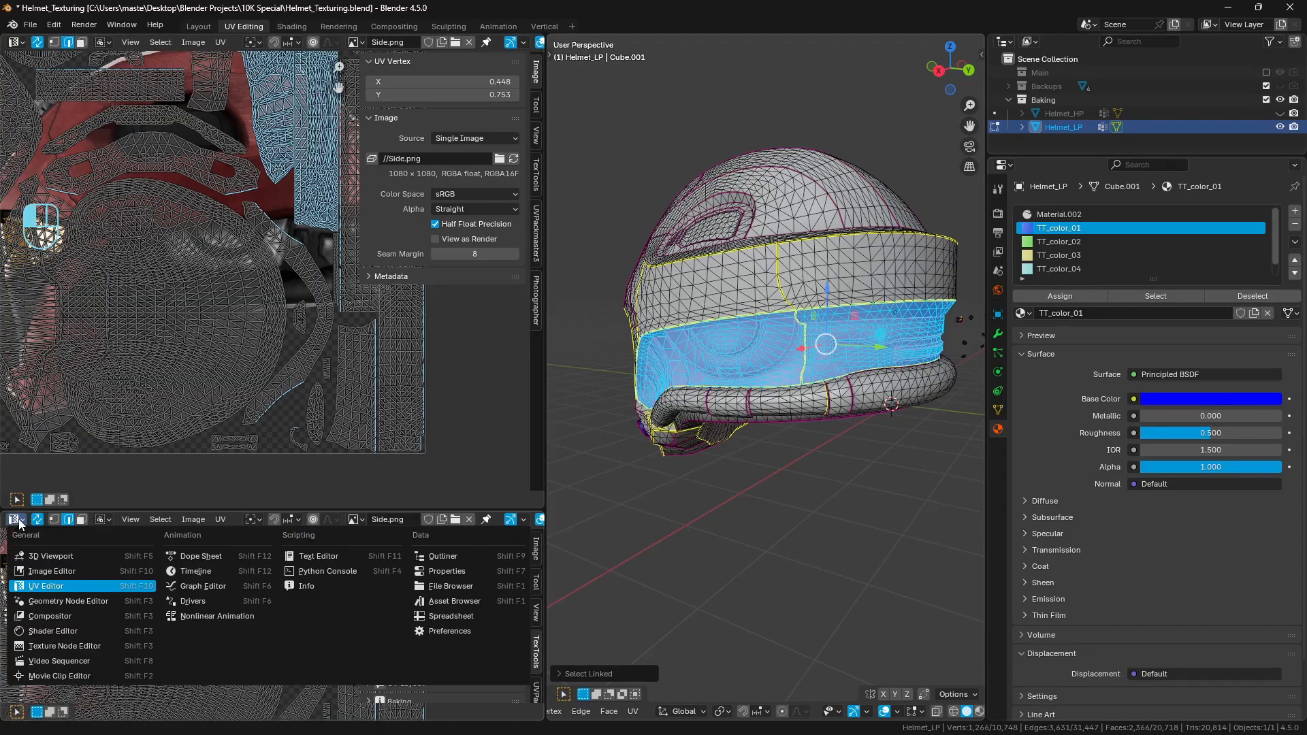
pyautogui.click(65, 574)
pyautogui.scroll(-4, 256, 594)
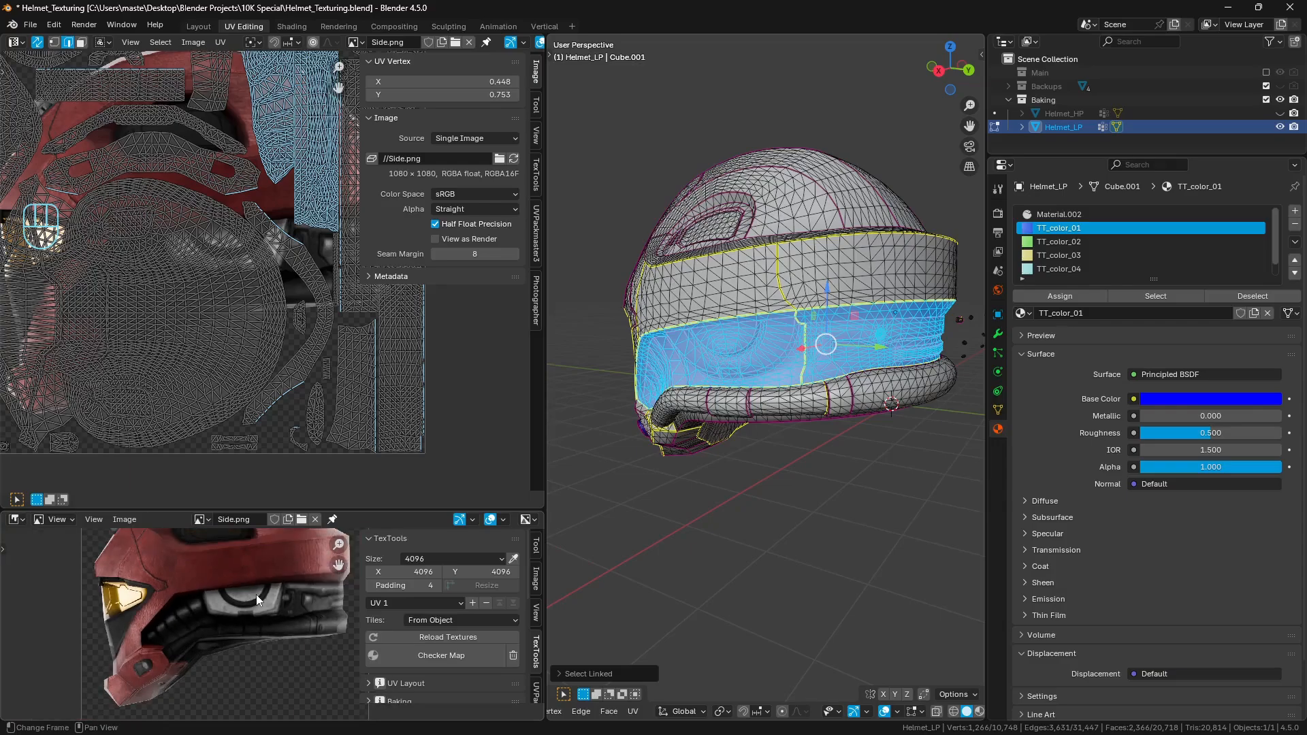
pyautogui.press('n')
pyautogui.moveTo(297, 600)
pyautogui.mouseDown(button='middle')
pyautogui.moveTo(303, 624)
pyautogui.moveTo(311, 606)
pyautogui.mouseUp(button='middle')
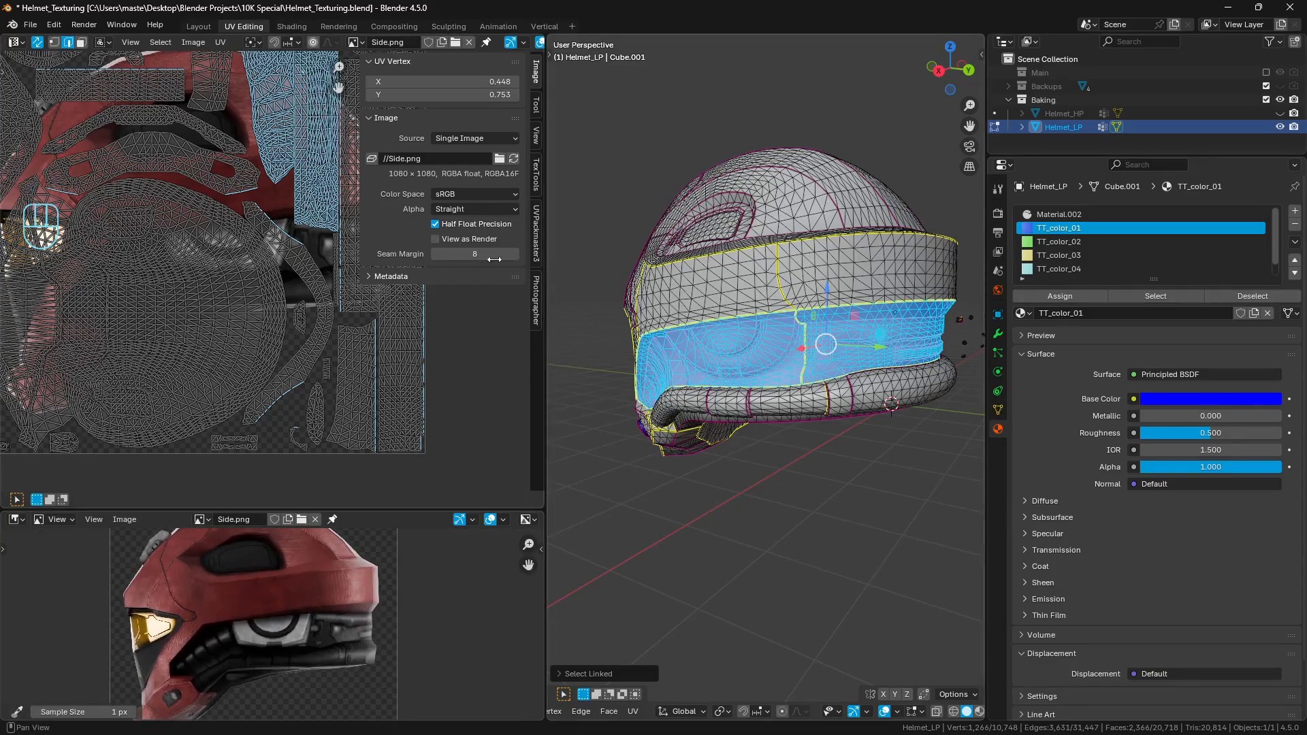
# Step: Assign the blue TexTools color ID (TT_color_01) to the selected recessed lower band and clear the selection
pyautogui.click(536, 172)
pyautogui.click(412, 335)
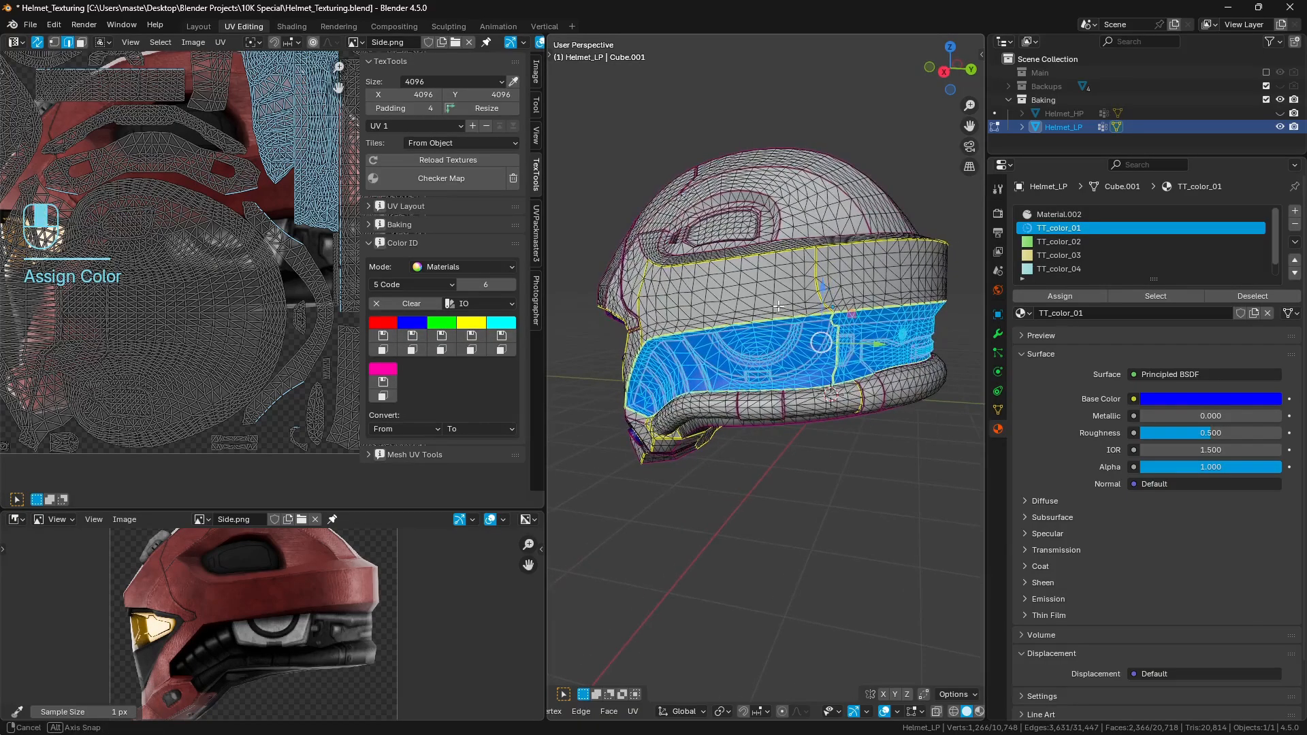
pyautogui.press('a')
pyautogui.press('a')
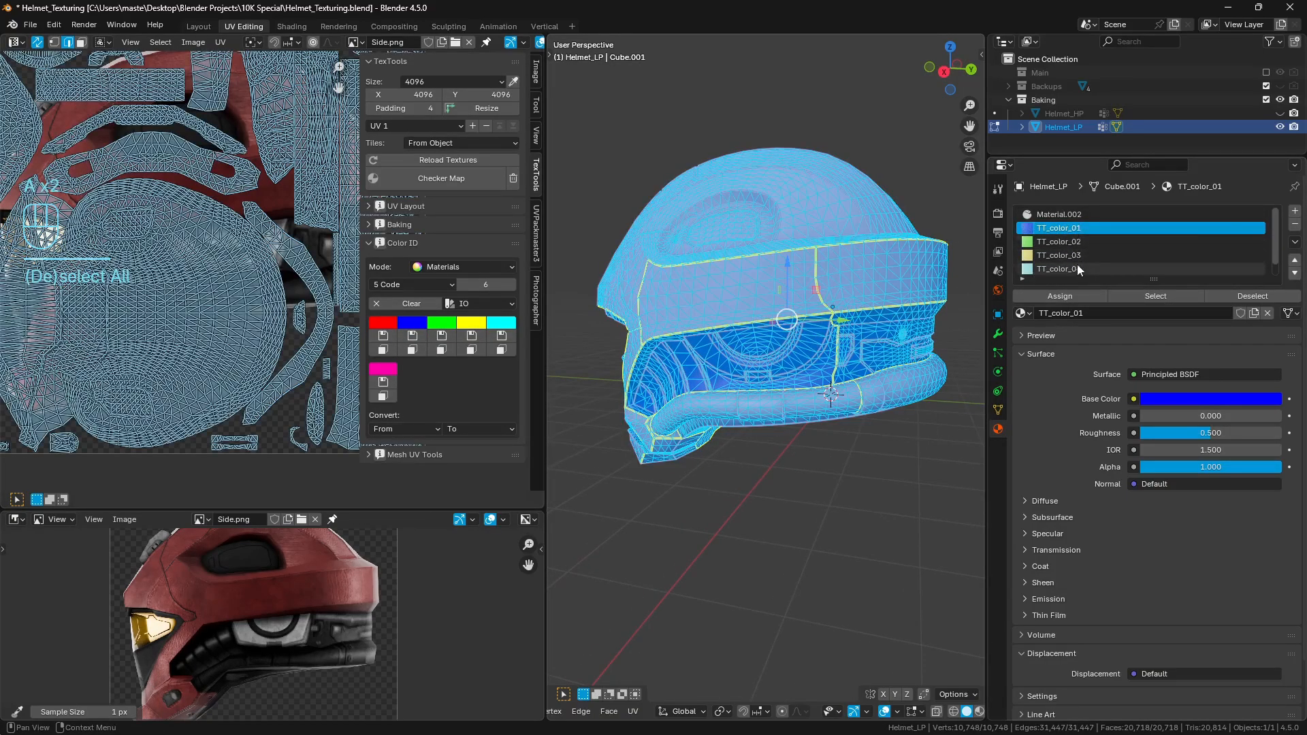
pyautogui.moveTo(783, 320)
pyautogui.mouseDown(button='middle')
pyautogui.moveTo(822, 327)
pyautogui.moveTo(832, 346)
pyautogui.moveTo(759, 384)
pyautogui.moveTo(783, 401)
pyautogui.moveTo(829, 386)
pyautogui.moveTo(785, 315)
pyautogui.mouseUp(button='middle')
pyautogui.press('a')
pyautogui.press('a')
pyautogui.press('a')
pyautogui.press('a')
# Step: Select the linked sections of the lower tubular rim and inner neck opening, assign them the blue color ID, and deselect everything
pyautogui.press('l')
pyautogui.press('l')
pyautogui.press('l')
pyautogui.press('l')
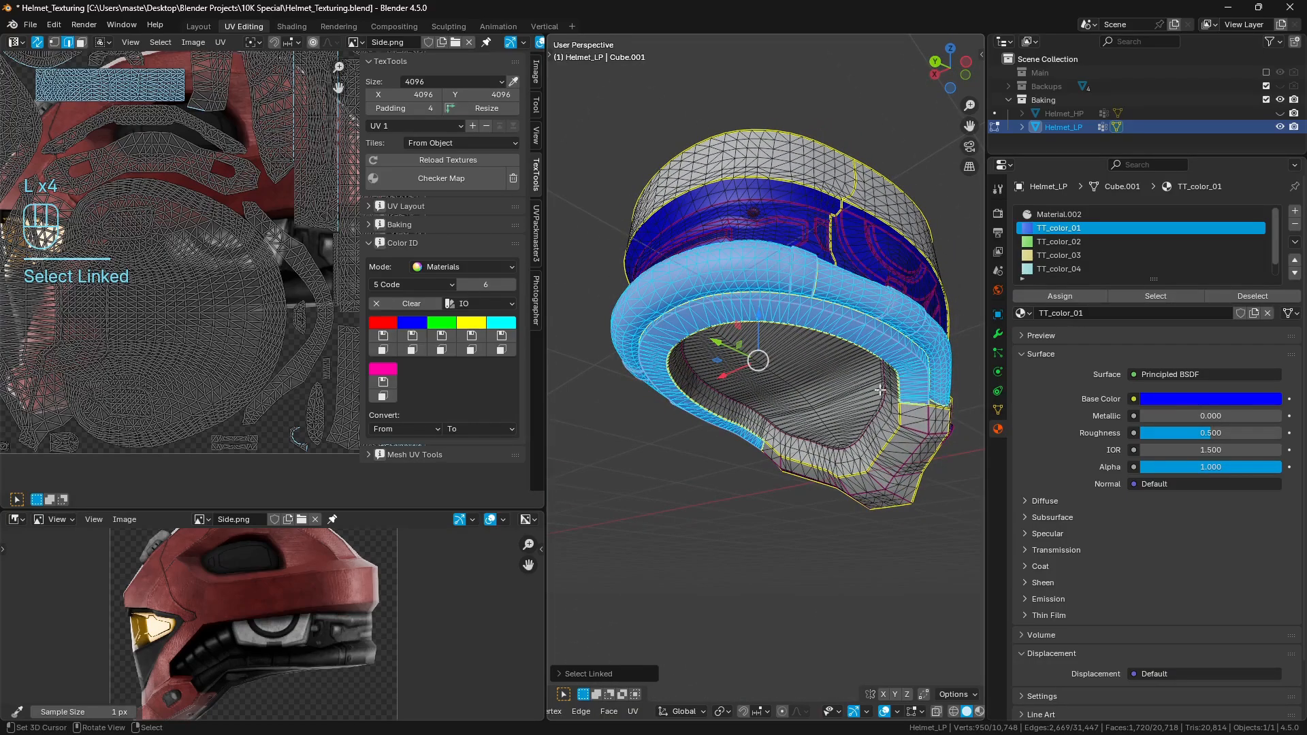
pyautogui.press('l')
pyautogui.moveTo(857, 441); pyautogui.dragTo(861, 426, button='middle')
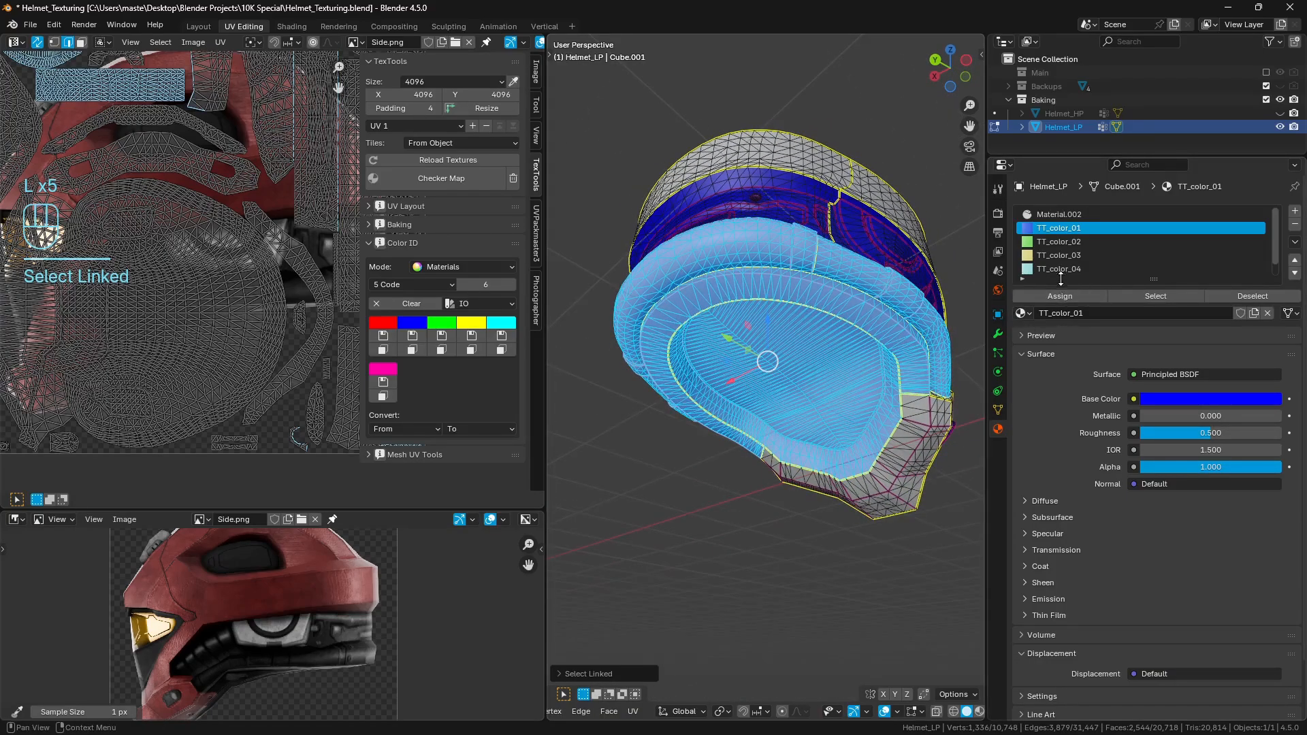
pyautogui.click(409, 338)
pyautogui.press('a')
pyautogui.press('a')
pyautogui.moveTo(742, 347); pyautogui.dragTo(757, 312, button='middle')
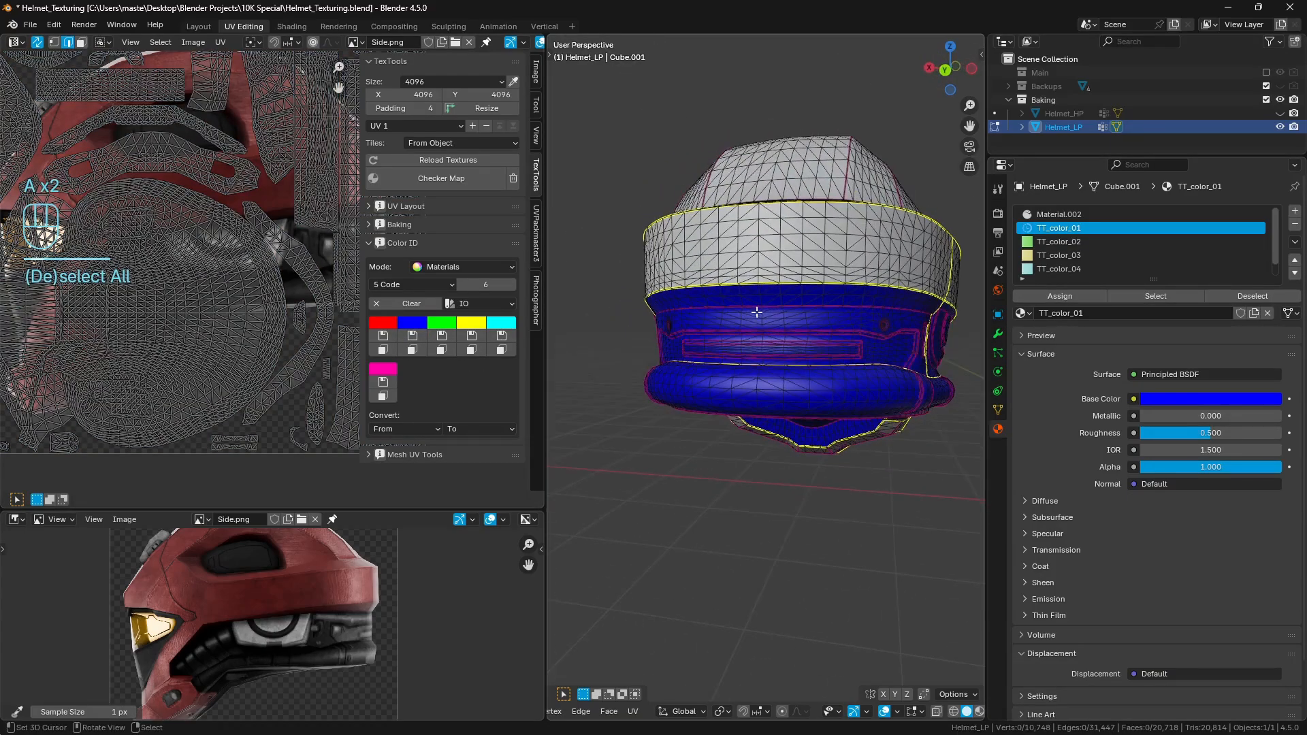
pyautogui.moveTo(607, 418); pyautogui.dragTo(749, 293, button='middle')
pyautogui.scroll(2, 760, 299)
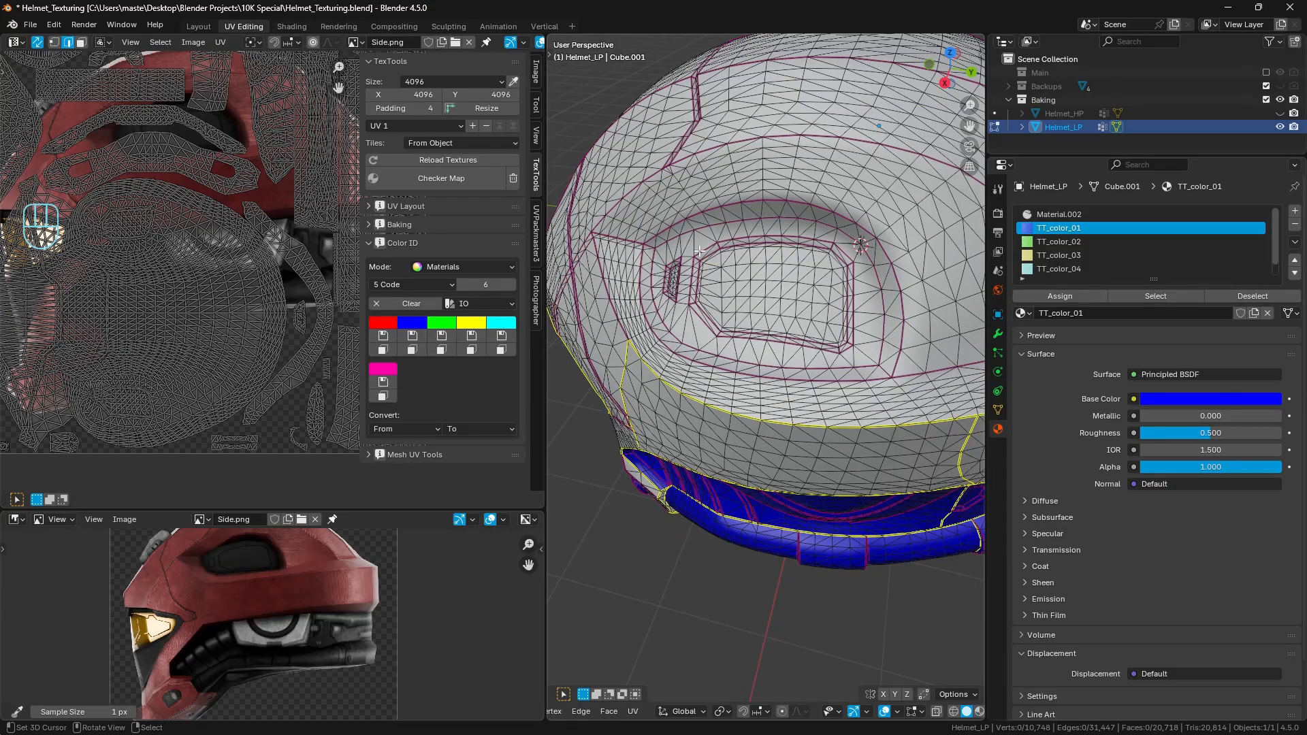
pyautogui.press('l')
pyautogui.press('a')
pyautogui.press('a')
pyautogui.press('c')
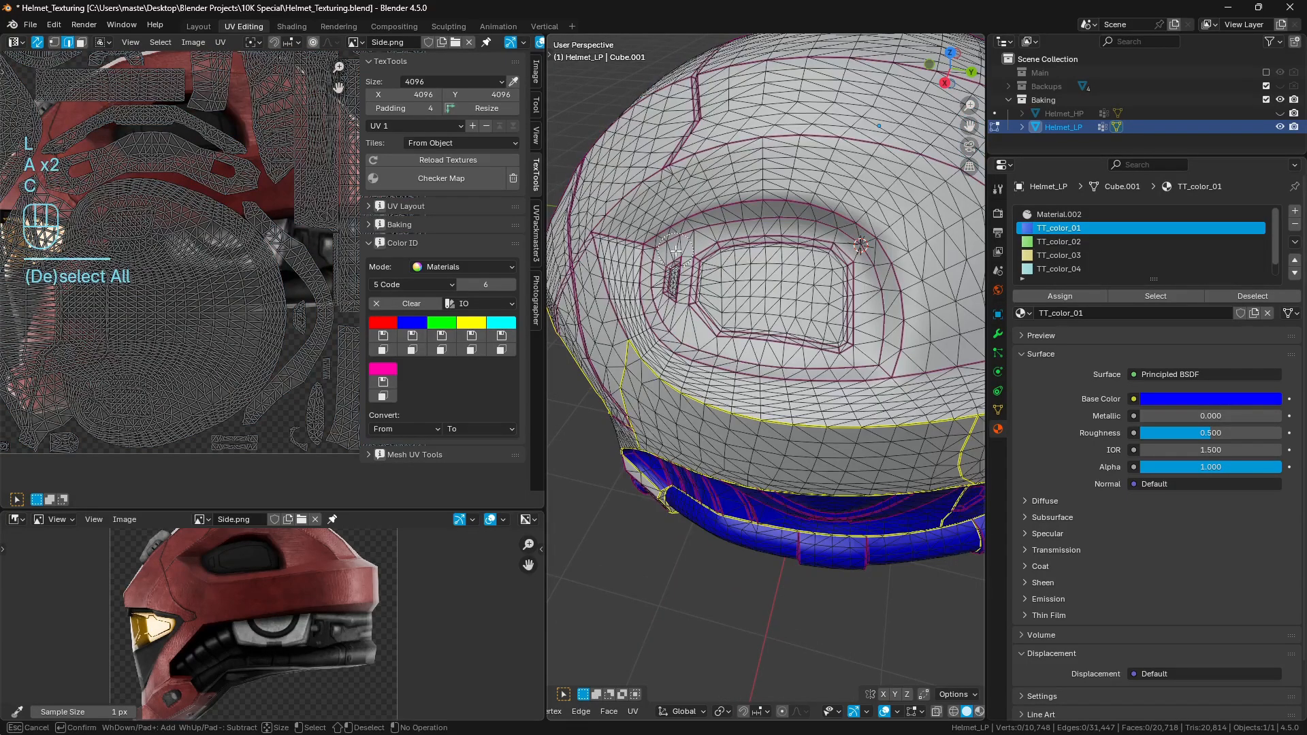
pyautogui.moveTo(676, 252); pyautogui.dragTo(671, 257)
pyautogui.rightClick(669, 258)
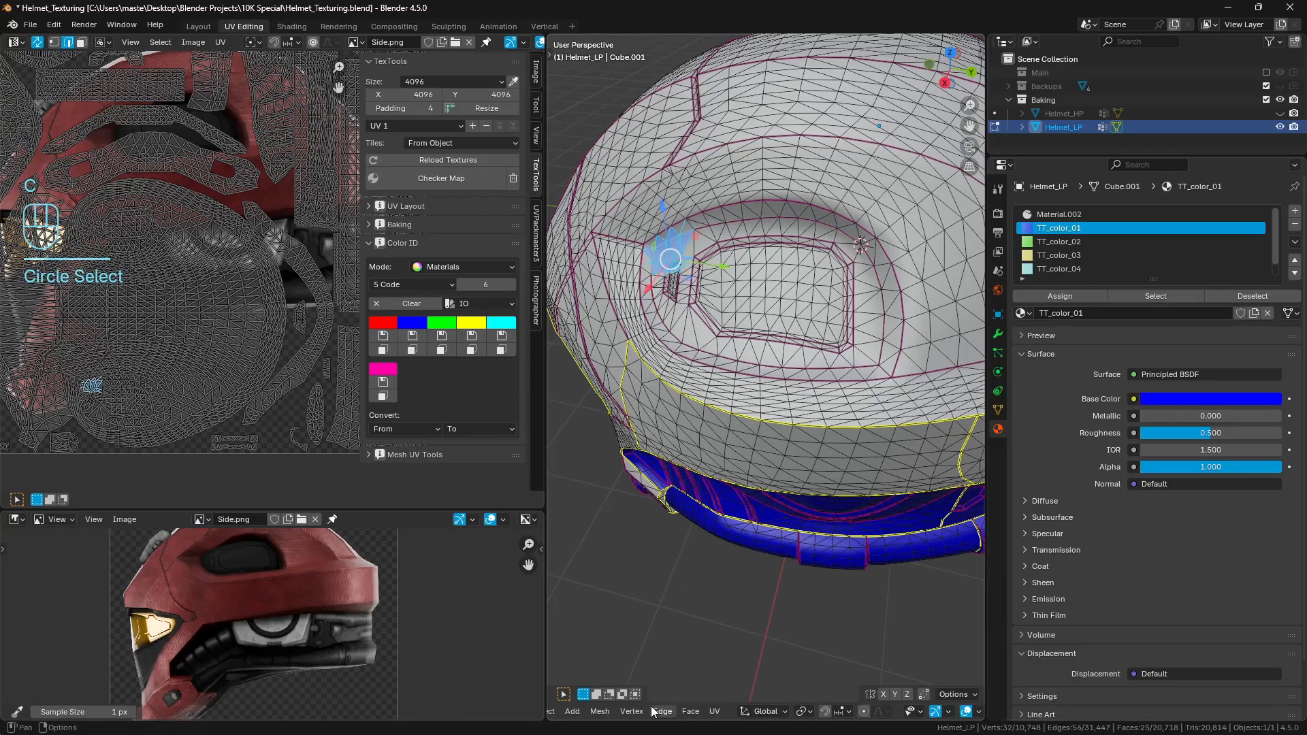
# Step: Switch to face selection and circle-select the faces of the oval recess on one side of the helmet's dome
pyautogui.scroll(3, 652, 712)
pyautogui.click(599, 712)
pyautogui.press('a')
pyautogui.press('a')
pyautogui.press('c')
pyautogui.moveTo(731, 238)
pyautogui.mouseDown()
pyautogui.moveTo(670, 256)
pyautogui.moveTo(653, 289)
pyautogui.moveTo(694, 344)
pyautogui.moveTo(878, 351)
pyautogui.moveTo(878, 293)
pyautogui.moveTo(834, 238)
pyautogui.moveTo(739, 219)
pyautogui.moveTo(755, 293)
pyautogui.moveTo(827, 300)
pyautogui.moveTo(763, 289)
pyautogui.mouseUp()
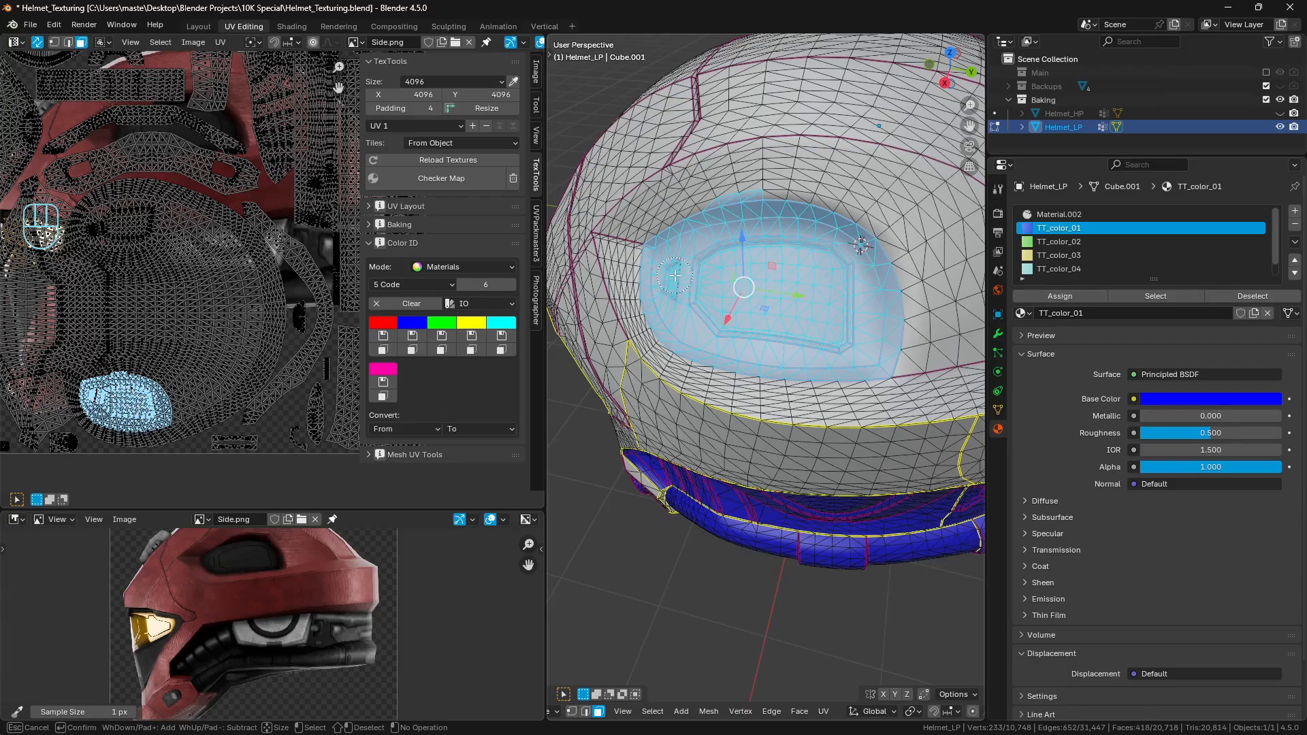
pyautogui.moveTo(707, 178)
pyautogui.mouseDown(button='middle')
pyautogui.moveTo(696, 186)
pyautogui.moveTo(840, 217)
pyautogui.mouseUp(button='middle')
pyautogui.rightClick(755, 193)
# Step: Refine the recess selection by correcting its edge faces and adding the missed faces around the small slot
pyautogui.keyDown('shift'); pyautogui.click(738, 206); pyautogui.keyUp('shift')
pyautogui.scroll(2, 840, 217)
pyautogui.press('z')
pyautogui.press('c')
pyautogui.rightClick(813, 227)
pyautogui.press('z')
pyautogui.press('c')
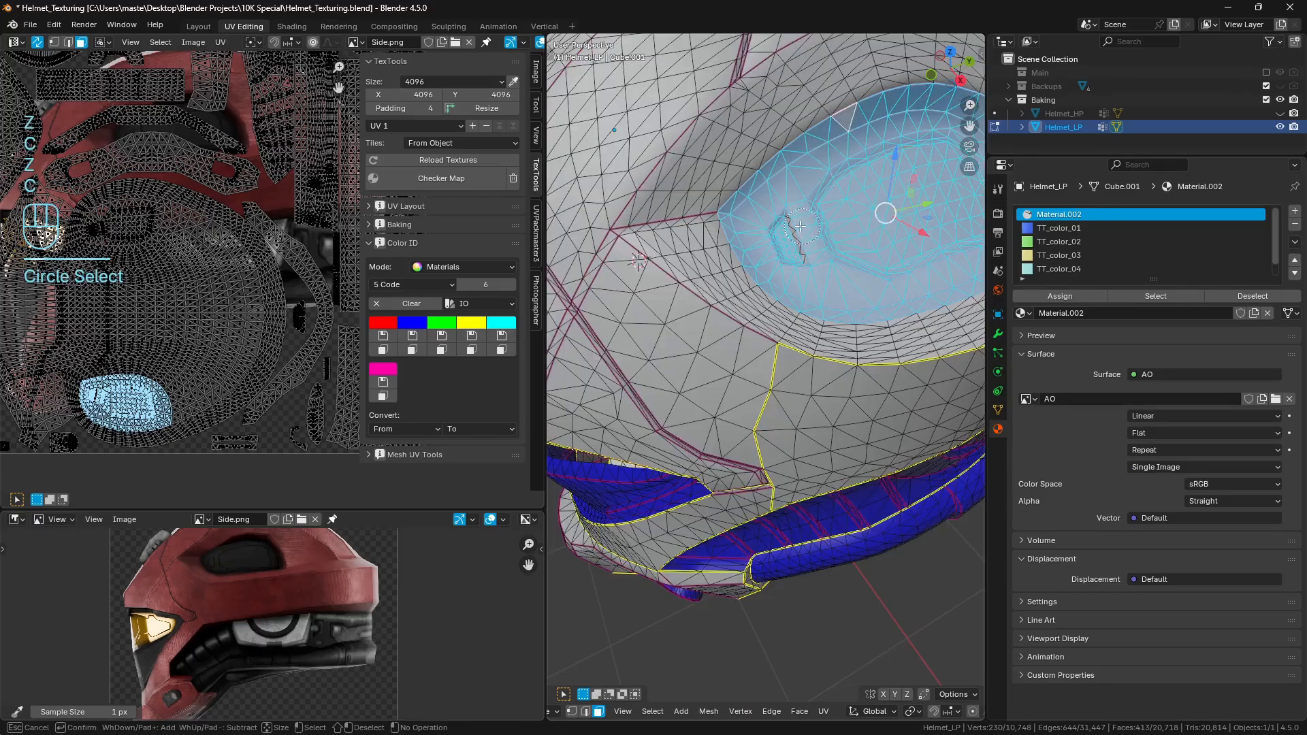
pyautogui.click(795, 228)
pyautogui.rightClick(826, 280)
# Step: Add the matching oval recess on the opposite side of the dome to the selection with Circle Select
pyautogui.scroll(-5, 794, 304)
pyautogui.moveTo(794, 304); pyautogui.dragTo(980, 279, button='middle')
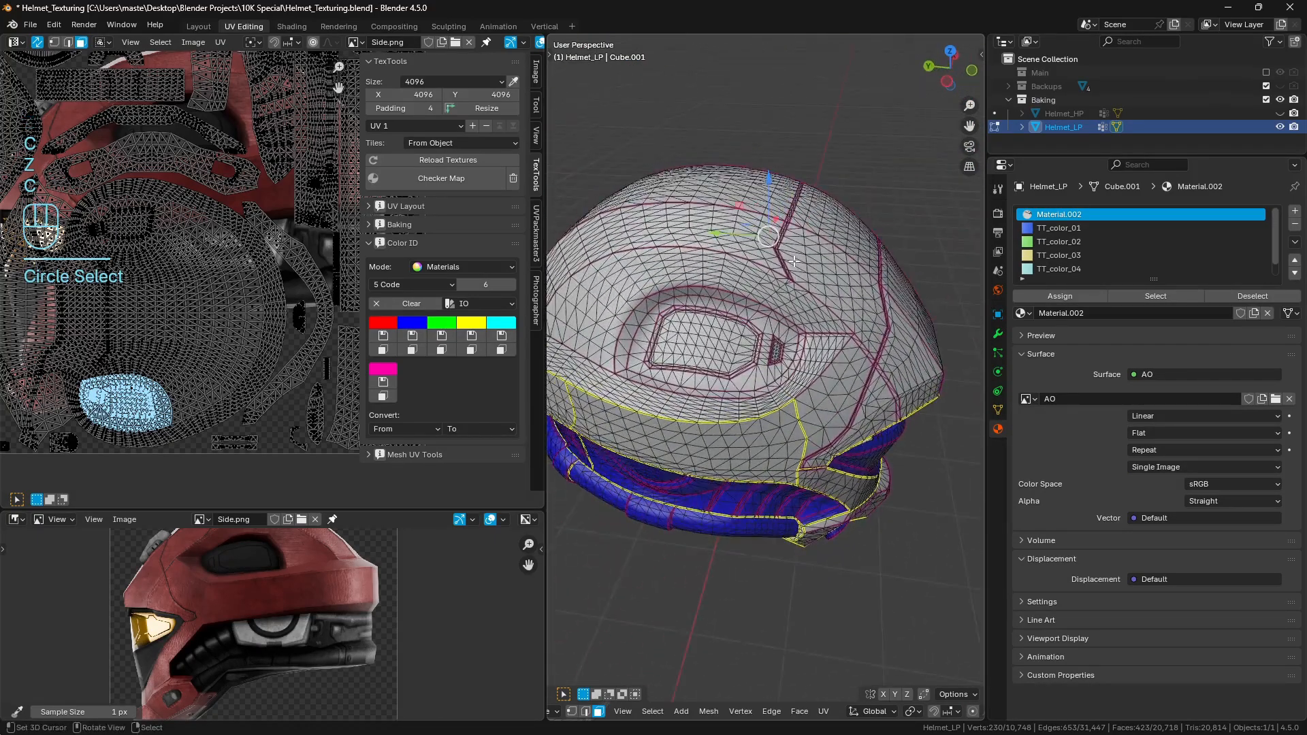
pyautogui.scroll(1, 753, 278)
pyautogui.press('c')
pyautogui.moveTo(730, 288)
pyautogui.mouseDown()
pyautogui.moveTo(637, 285)
pyautogui.moveTo(597, 320)
pyautogui.moveTo(616, 371)
pyautogui.moveTo(762, 378)
pyautogui.moveTo(793, 336)
pyautogui.moveTo(711, 337)
pyautogui.moveTo(666, 320)
pyautogui.mouseUp()
pyautogui.rightClick(637, 341)
pyautogui.moveTo(637, 341)
pyautogui.mouseDown(button='middle')
pyautogui.moveTo(570, 351)
pyautogui.moveTo(616, 343)
pyautogui.mouseUp(button='middle')
pyautogui.scroll(2, 580, 342)
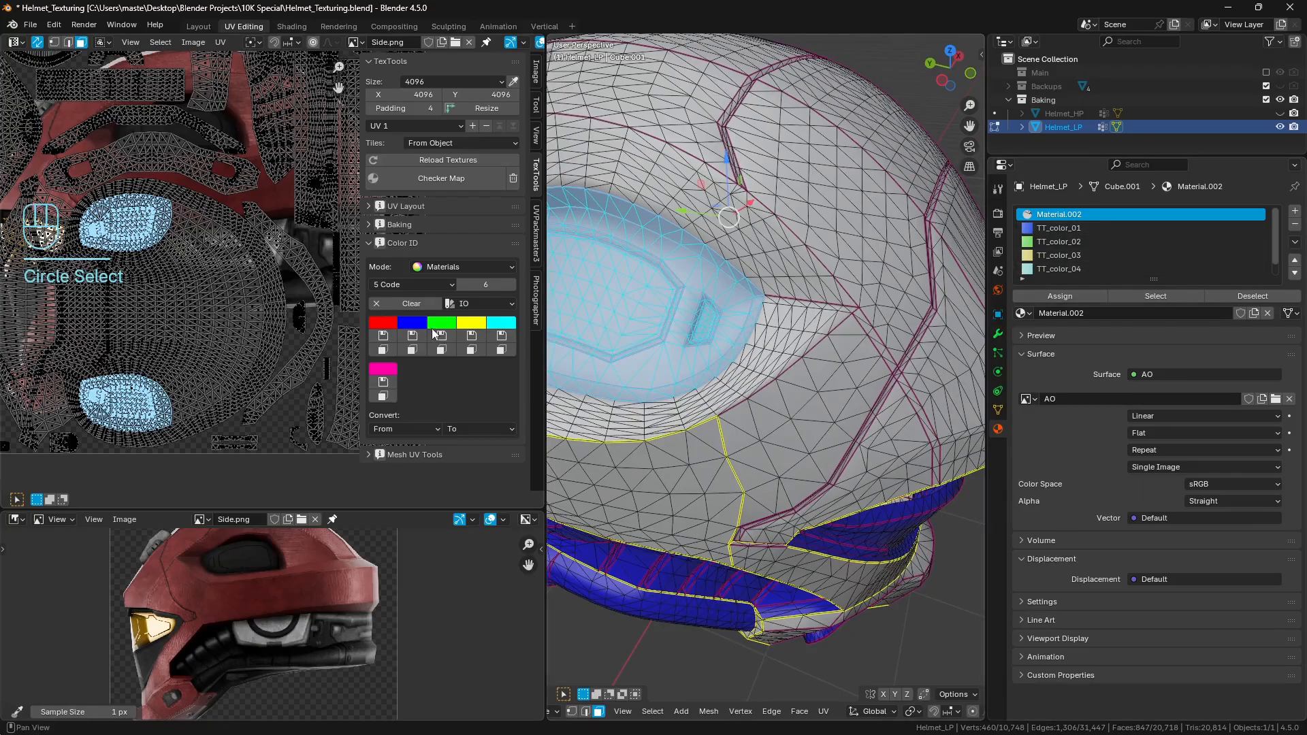
# Step: Assign the blue color ID to both oval dome recesses and clear the selection
pyautogui.click(411, 335)
pyautogui.scroll(-5, 772, 277)
pyautogui.press('a')
pyautogui.press('a')
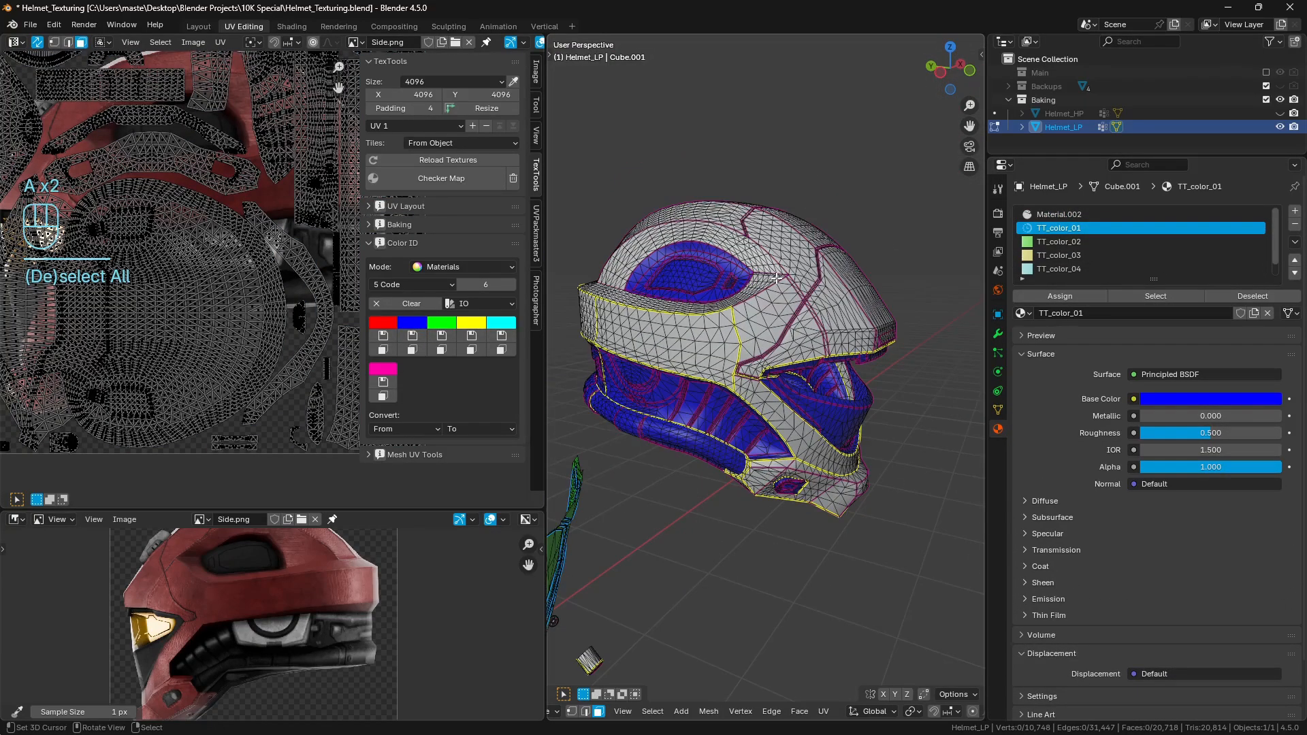
# Step: Assign the red color ID (TT_color_00) to the linked outer helmet shell, excluding the faces already in TT_color_01
pyautogui.moveTo(783, 370); pyautogui.dragTo(723, 342, button='middle')
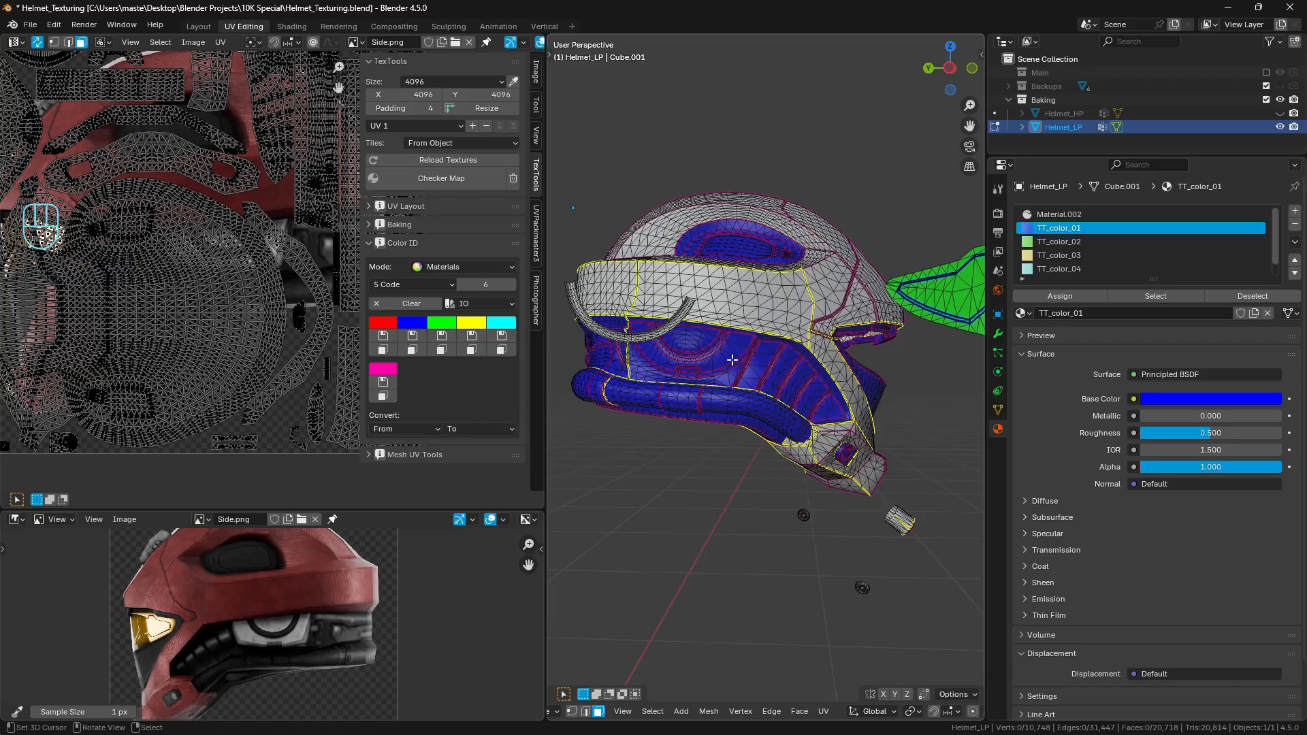
pyautogui.scroll(3, 723, 342)
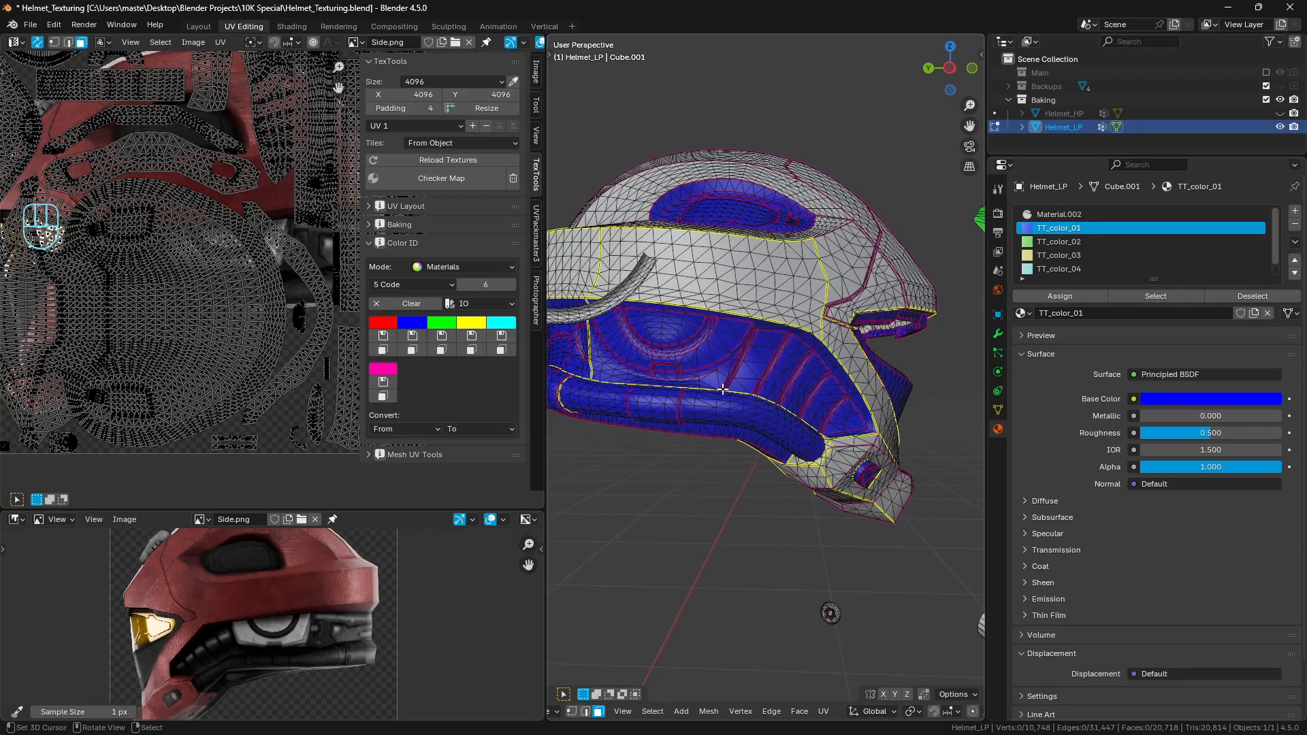
pyautogui.moveTo(723, 388); pyautogui.dragTo(841, 319, button='middle')
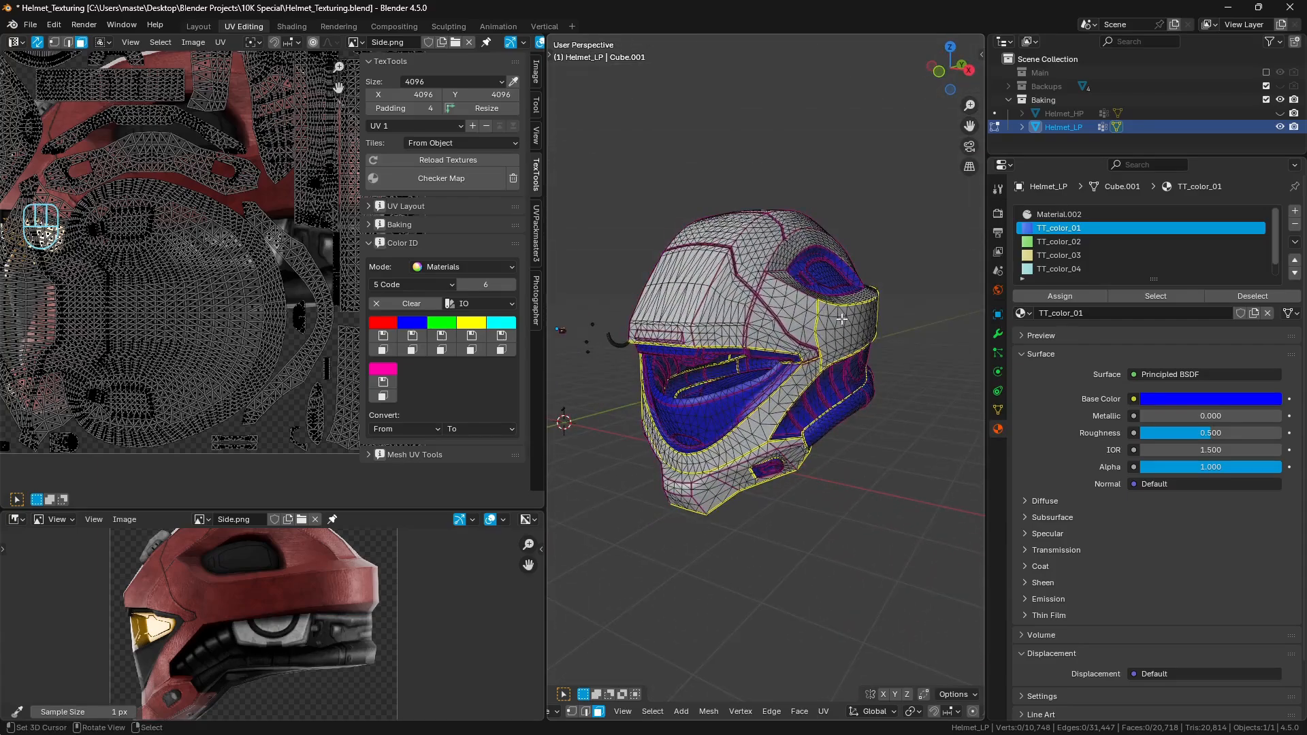
pyautogui.hotkey('ctrl', 'l')
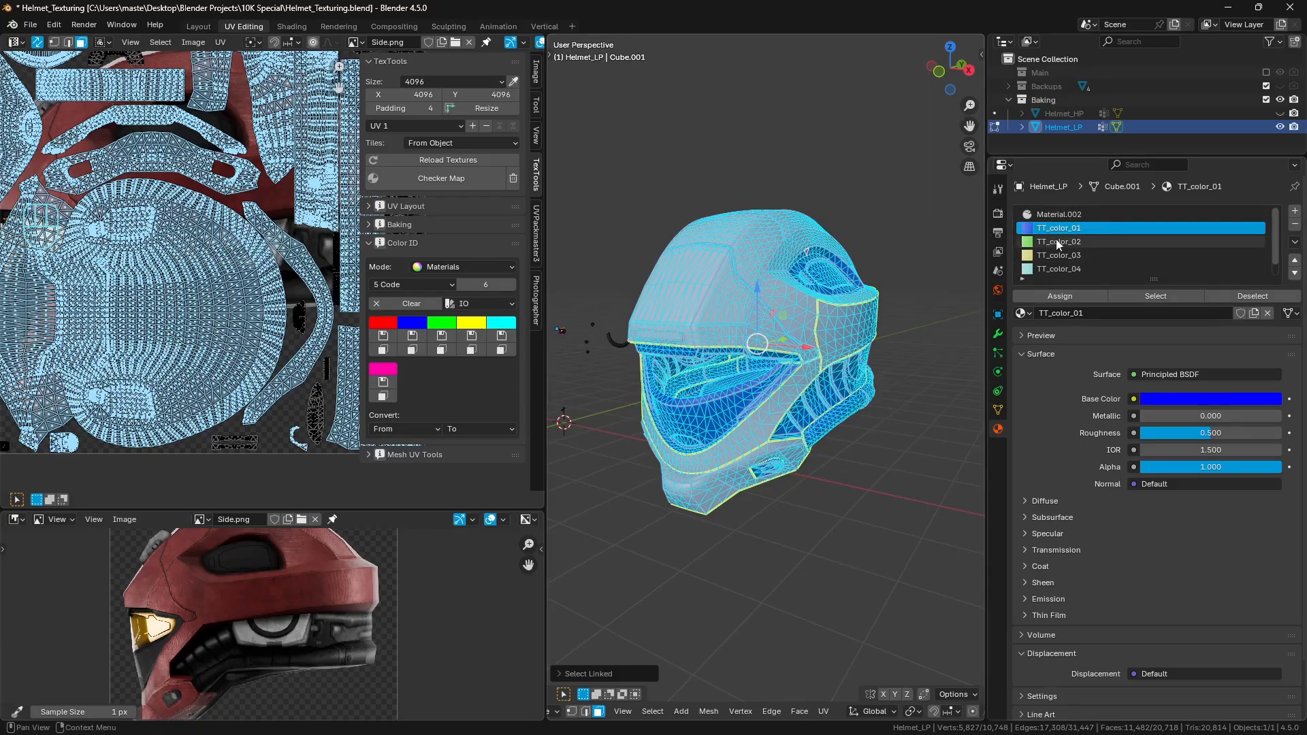
pyautogui.click(1252, 296)
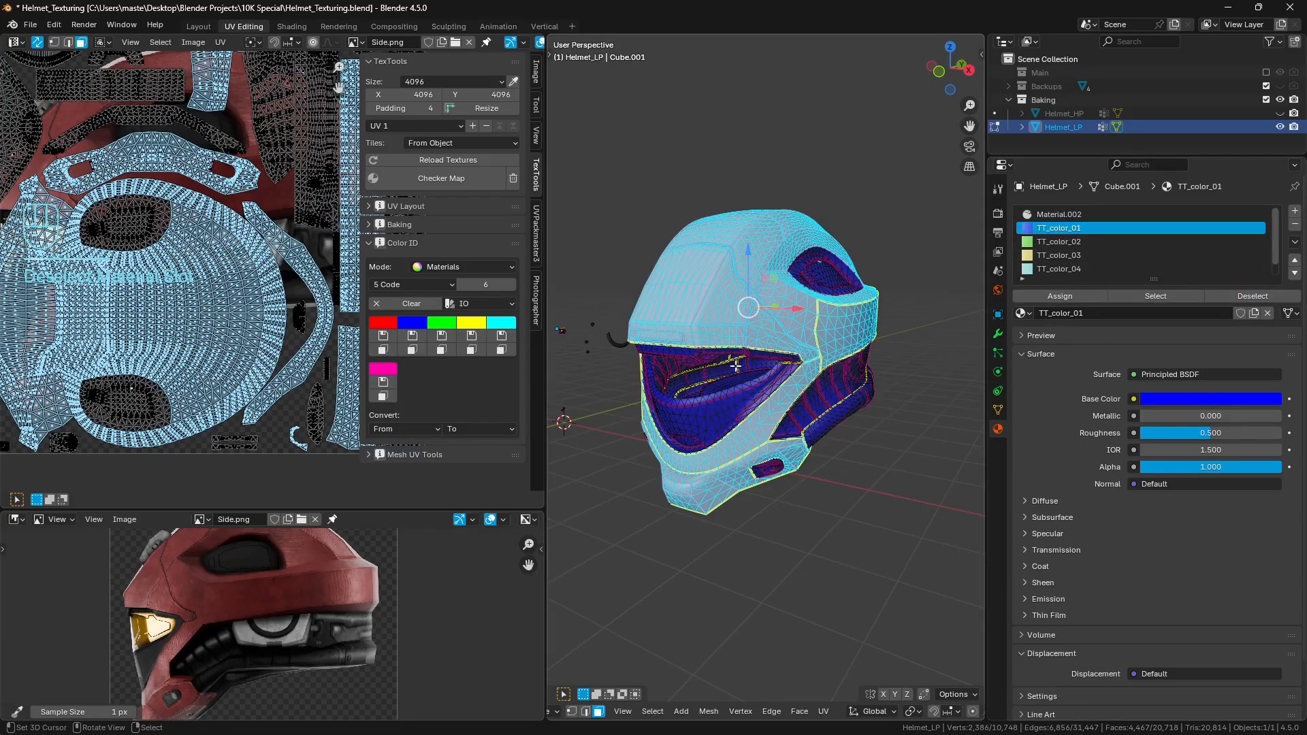
pyautogui.moveTo(800, 366); pyautogui.dragTo(742, 374, button='middle')
pyautogui.scroll(-1, 1042, 260)
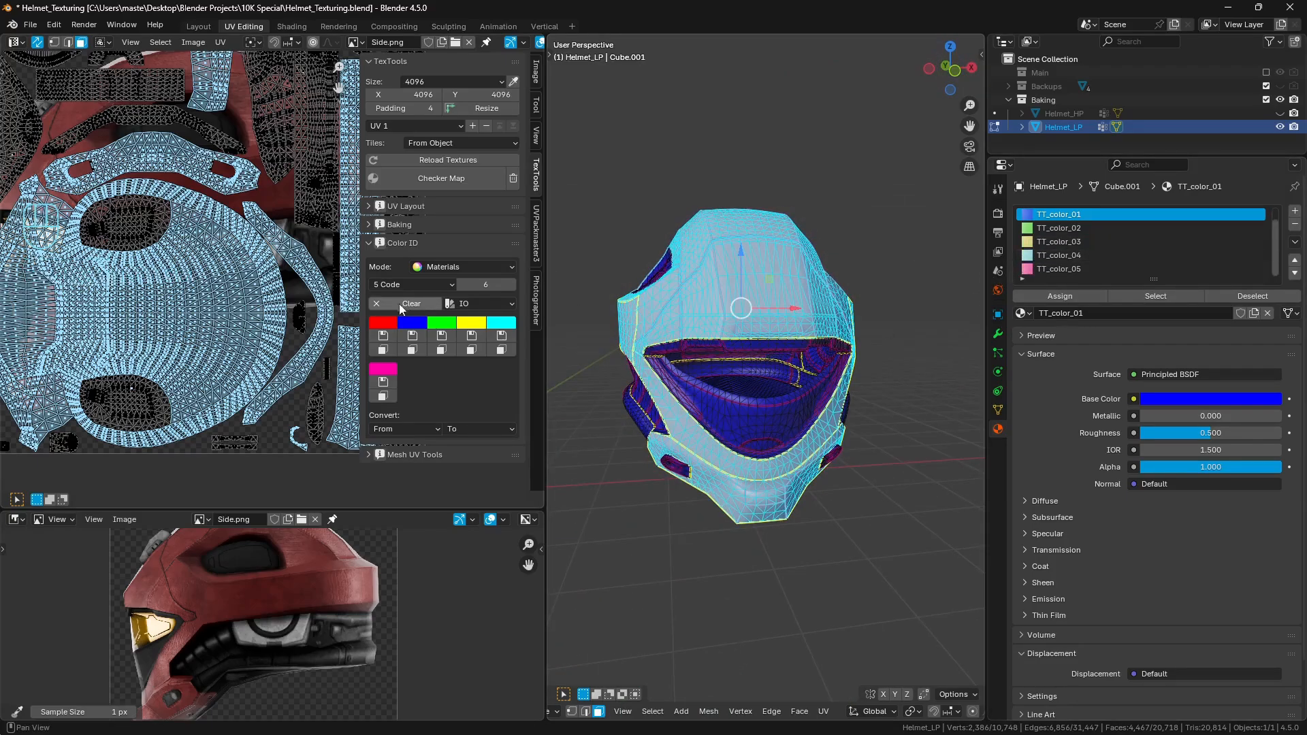
pyautogui.click(383, 335)
pyautogui.moveTo(803, 327); pyautogui.dragTo(786, 349, button='middle')
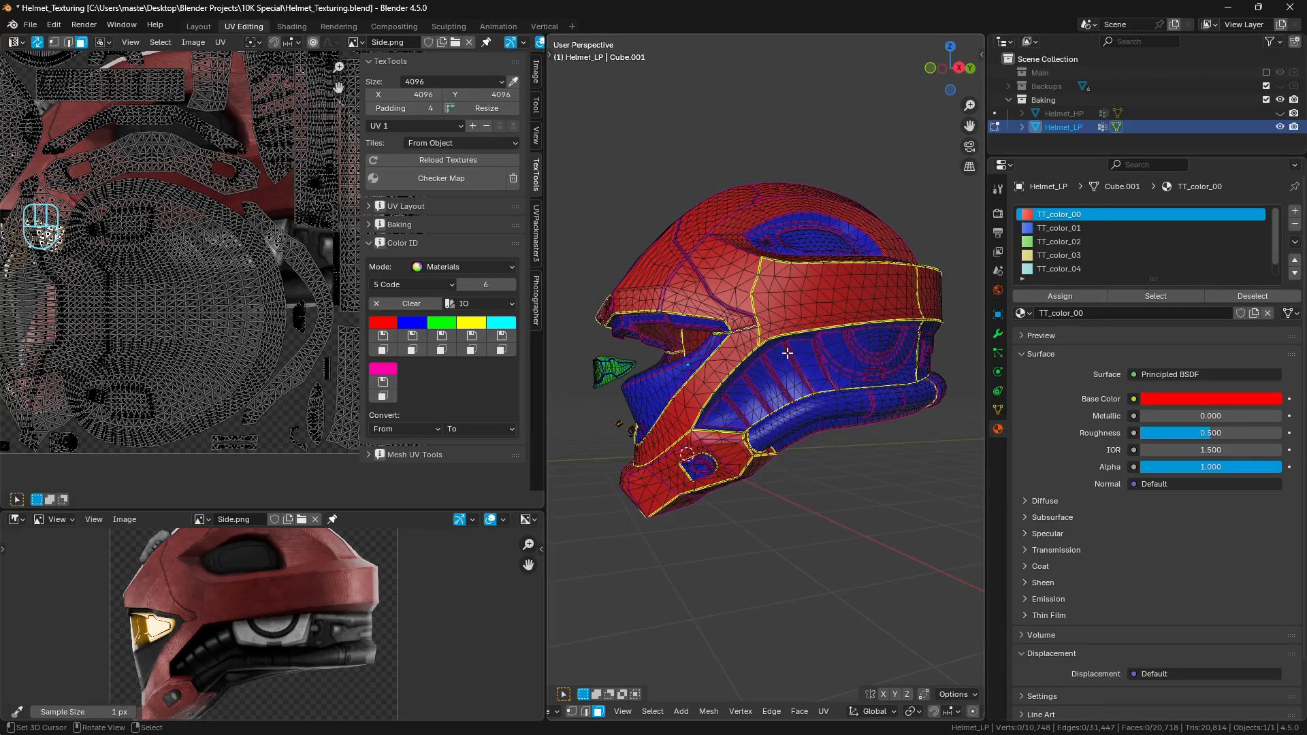
pyautogui.moveTo(840, 407); pyautogui.dragTo(775, 354, button='middle')
pyautogui.scroll(3, 783, 410)
pyautogui.scroll(2, 721, 393)
pyautogui.moveTo(677, 318); pyautogui.dragTo(728, 291, button='middle')
pyautogui.click(730, 285)
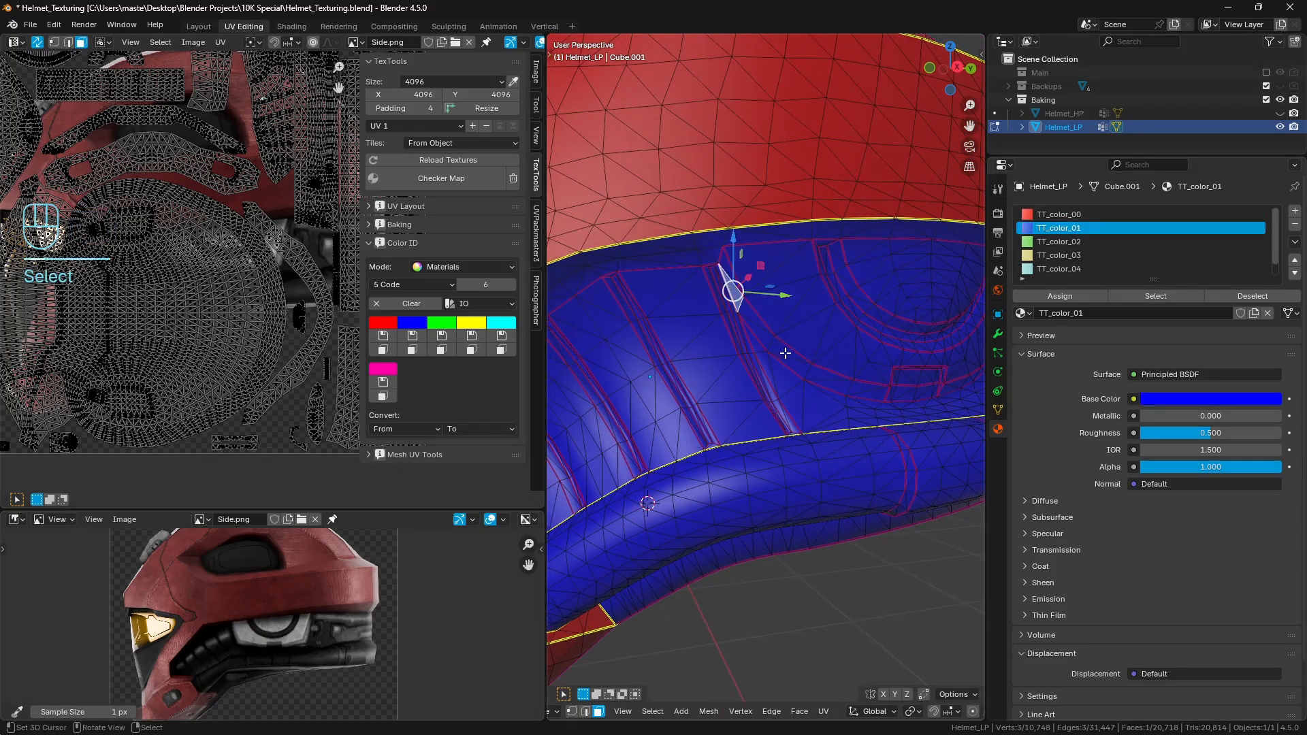
pyautogui.keyDown('ctrl'); pyautogui.click(761, 314); pyautogui.keyUp('ctrl')
pyautogui.click(869, 394)
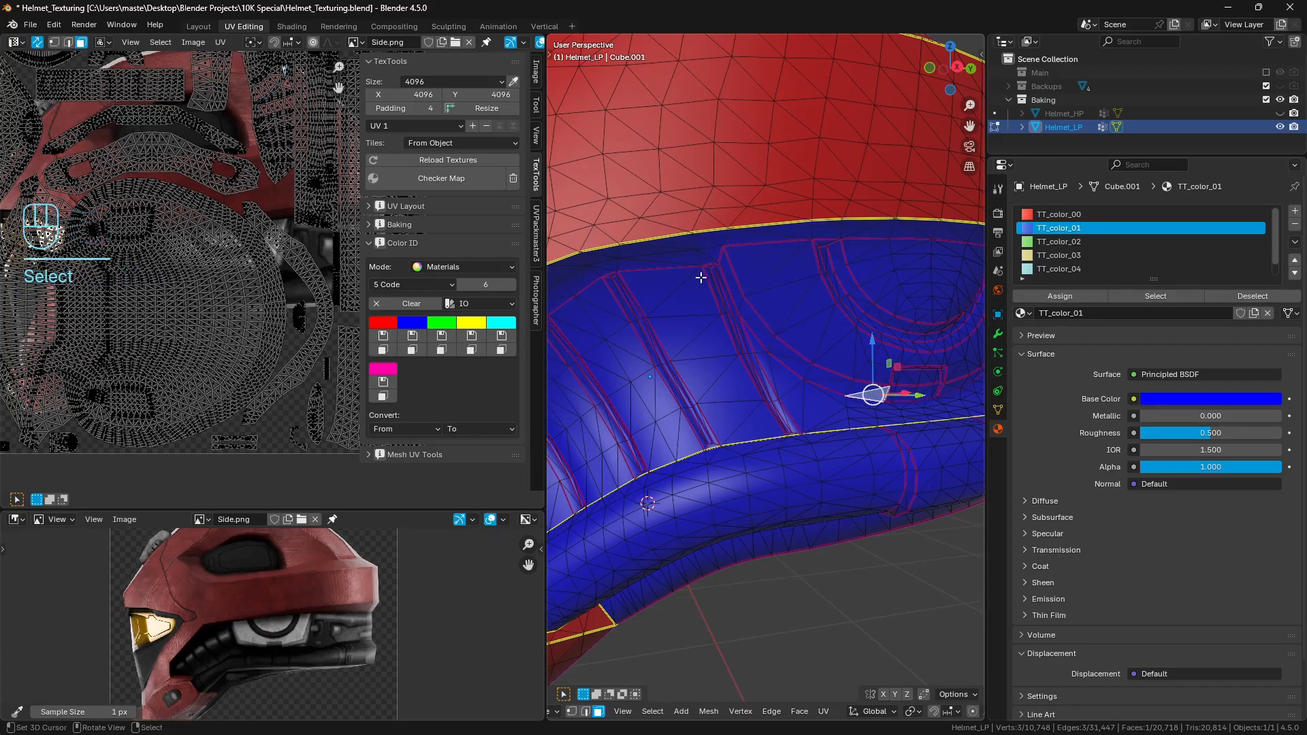
# Step: Select a shortest-path strip of faces along the lower arc of the semicircular panel in the blue side band
pyautogui.click(728, 263)
pyautogui.keyDown('ctrl'); pyautogui.click(884, 397); pyautogui.keyUp('ctrl')
pyautogui.moveTo(883, 398); pyautogui.dragTo(837, 378, button='middle')
pyautogui.keyDown('ctrl'); pyautogui.click(878, 380); pyautogui.keyUp('ctrl')
pyautogui.keyDown('ctrl'); pyautogui.click(829, 265); pyautogui.keyUp('ctrl')
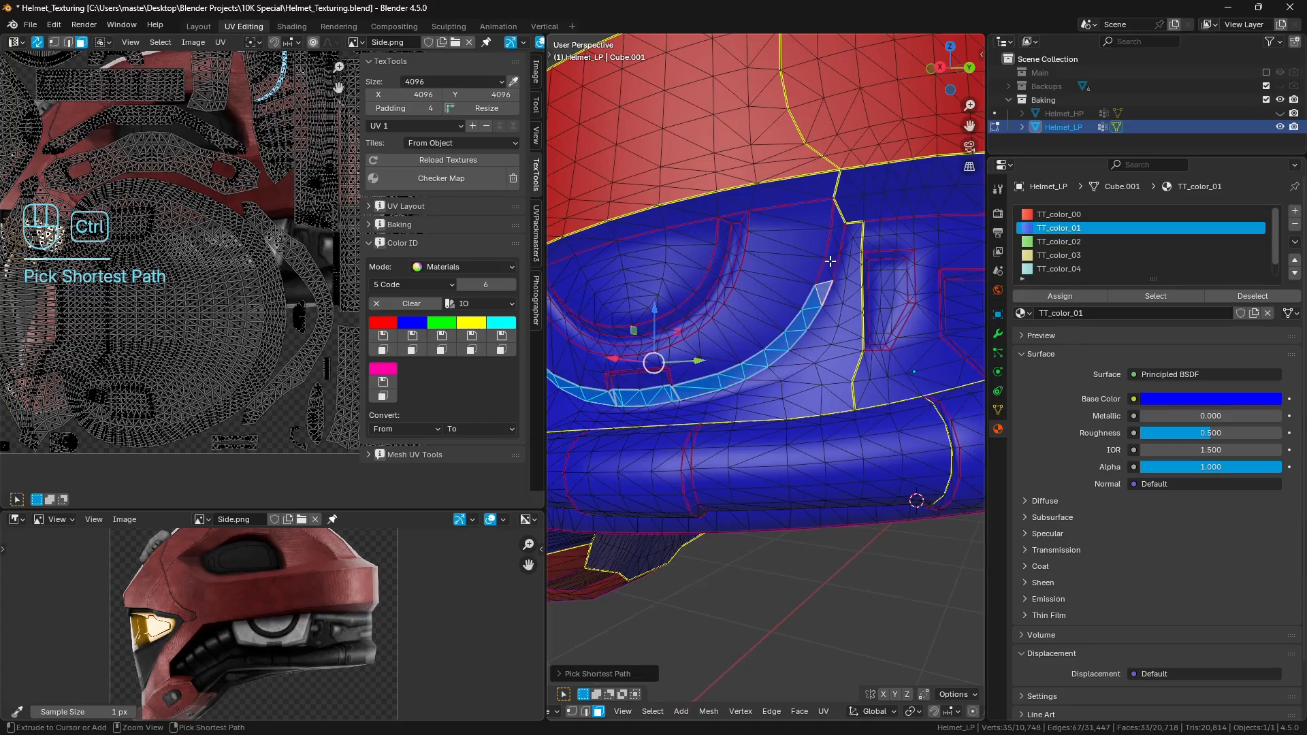
# Step: Extend the shortest-path face strip along the semicircular panel's upper edge to close its border
pyautogui.keyDown('ctrl'); pyautogui.click(838, 218); pyautogui.keyUp('ctrl')
pyautogui.keyDown('ctrl'); pyautogui.click(797, 211); pyautogui.keyUp('ctrl')
pyautogui.moveTo(738, 222); pyautogui.dragTo(708, 241, button='middle')
pyautogui.keyDown('ctrl'); pyautogui.click(840, 215); pyautogui.keyUp('ctrl')
pyautogui.keyDown('ctrl'); pyautogui.click(826, 217); pyautogui.keyUp('ctrl')
pyautogui.keyDown('ctrl'); pyautogui.click(772, 224); pyautogui.keyUp('ctrl')
pyautogui.keyDown('ctrl'); pyautogui.click(715, 234); pyautogui.keyUp('ctrl')
pyautogui.keyDown('ctrl'); pyautogui.click(722, 247); pyautogui.keyUp('ctrl')
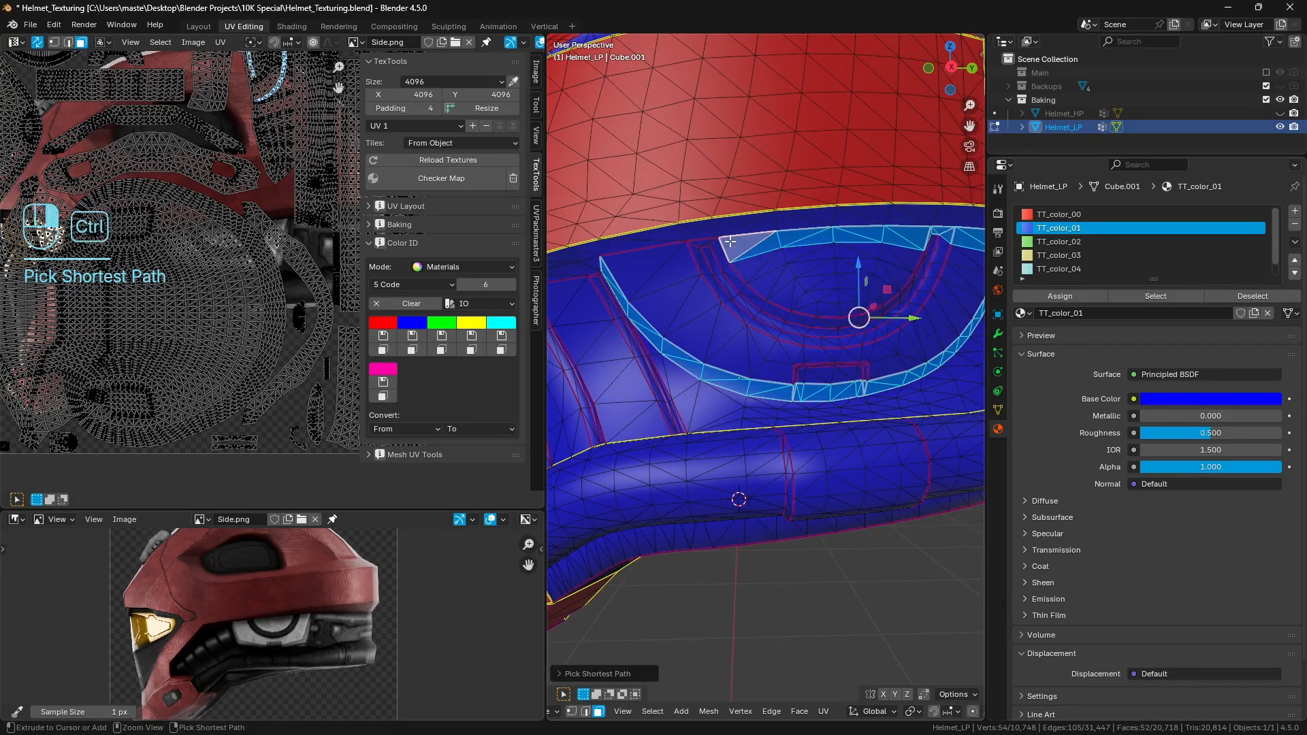
pyautogui.keyDown('ctrl'); pyautogui.click(698, 243); pyautogui.keyUp('ctrl')
pyautogui.keyDown('ctrl'); pyautogui.click(691, 269); pyautogui.keyUp('ctrl')
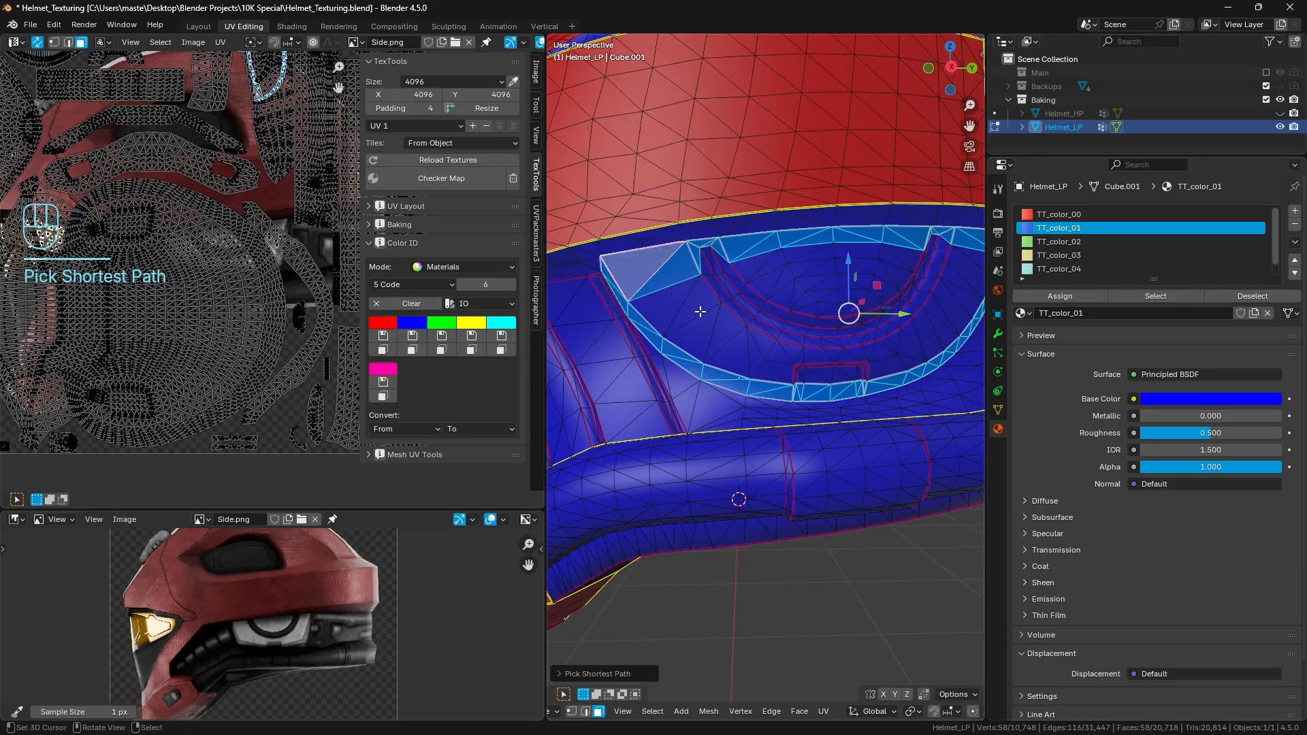
# Step: Hide the border strip, assign the yellow color ID (TT_color_03) to the linked panel faces inside it, and reveal the border again
pyautogui.press('h')
pyautogui.press('l')
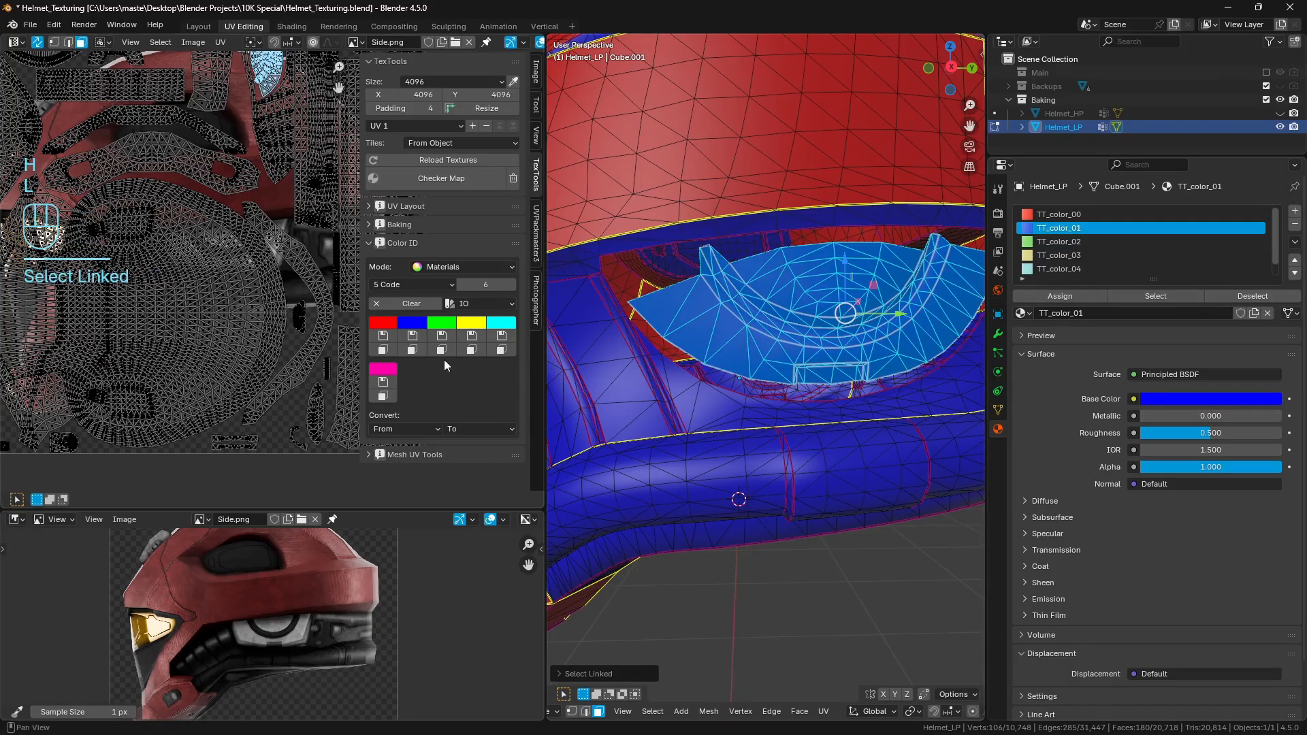
pyautogui.click(471, 336)
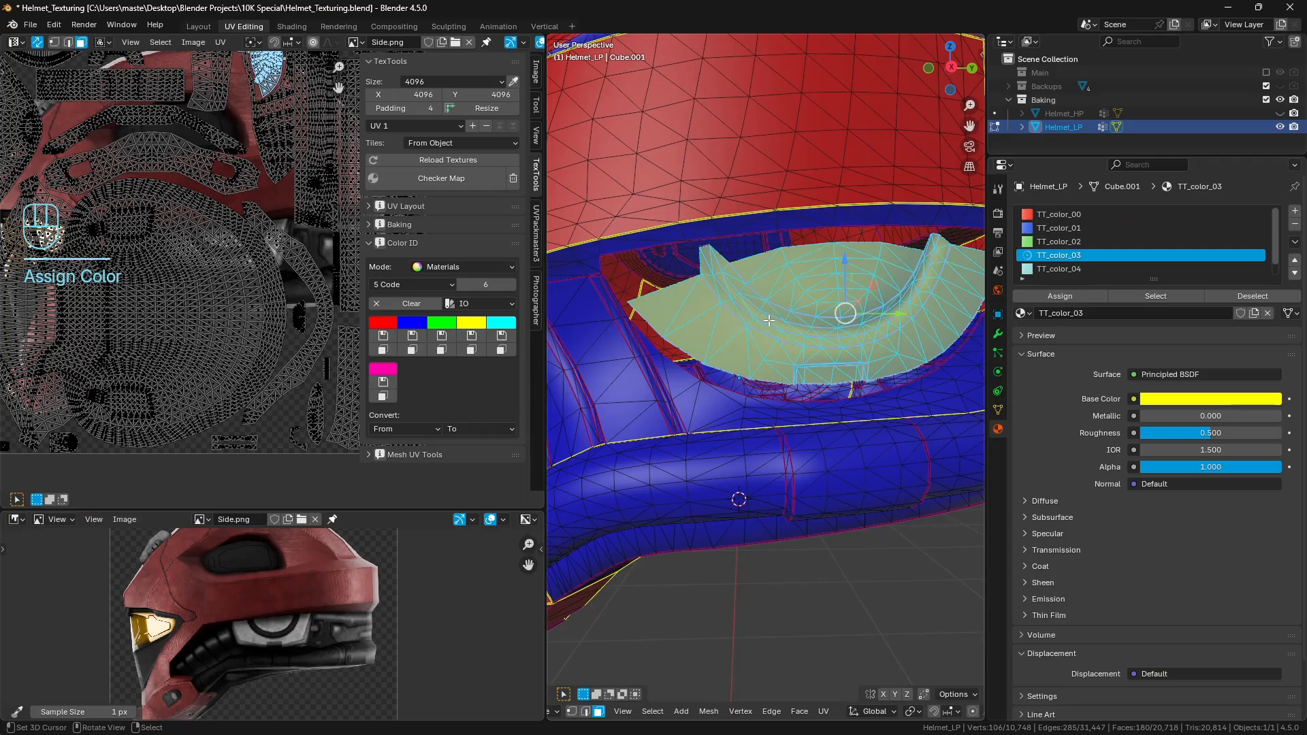
pyautogui.hotkey('alt', 'h')
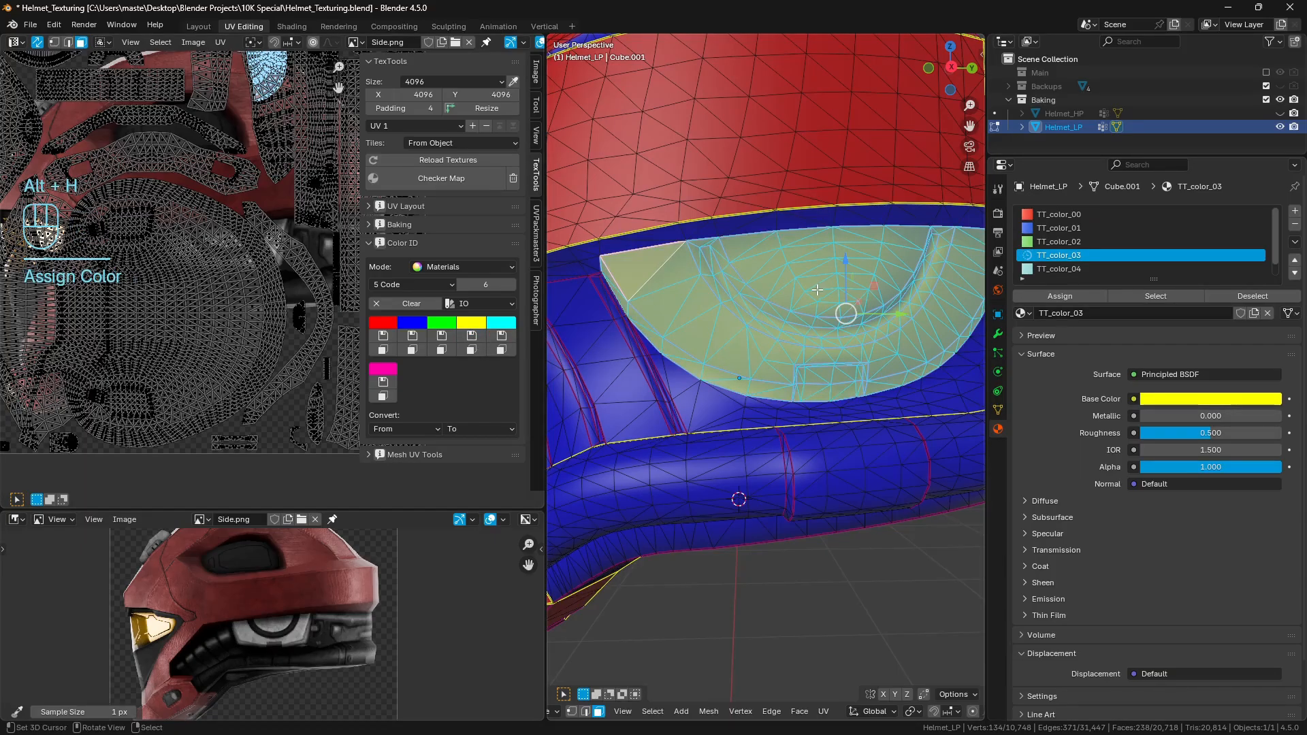
pyautogui.scroll(-4, 817, 290)
pyautogui.press('a')
pyautogui.press('a')
# Step: Select a starting face at the front upper corner of the matching semicircular panel on the helmet's opposite side
pyautogui.moveTo(817, 291); pyautogui.dragTo(838, 314, button='middle')
pyautogui.click(837, 314)
pyautogui.scroll(3, 821, 315)
pyautogui.keyDown('ctrl'); pyautogui.click(780, 194); pyautogui.keyUp('ctrl')
pyautogui.scroll(-3, 741, 206)
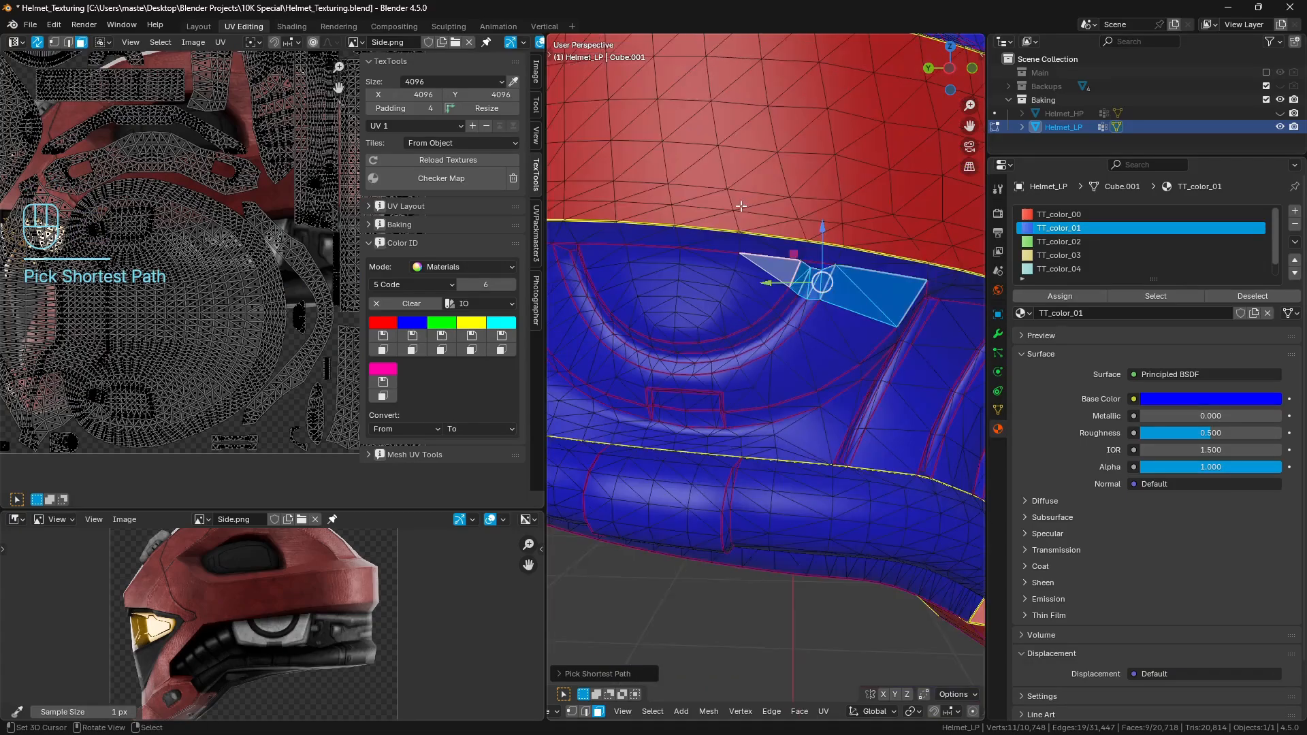
pyautogui.hotkey('ctrl', 'z')
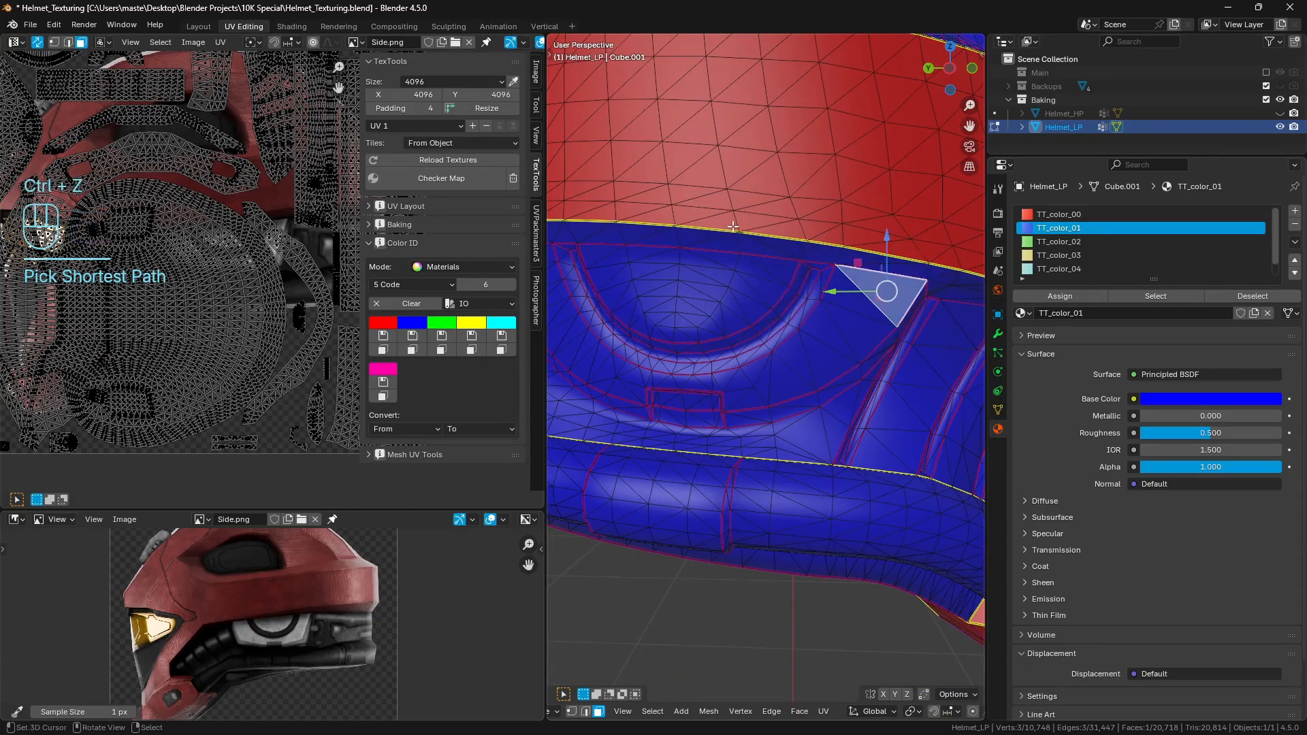
pyautogui.keyDown('ctrl'); pyautogui.click(786, 269); pyautogui.keyUp('ctrl')
pyautogui.hotkey('ctrl', 'z')
# Step: Extend the selection as a shortest-path face strip along this panel's upper edge to its rear corner
pyautogui.keyDown('ctrl'); pyautogui.click(806, 269); pyautogui.keyUp('ctrl')
pyautogui.keyDown('ctrl'); pyautogui.click(759, 264); pyautogui.keyUp('ctrl')
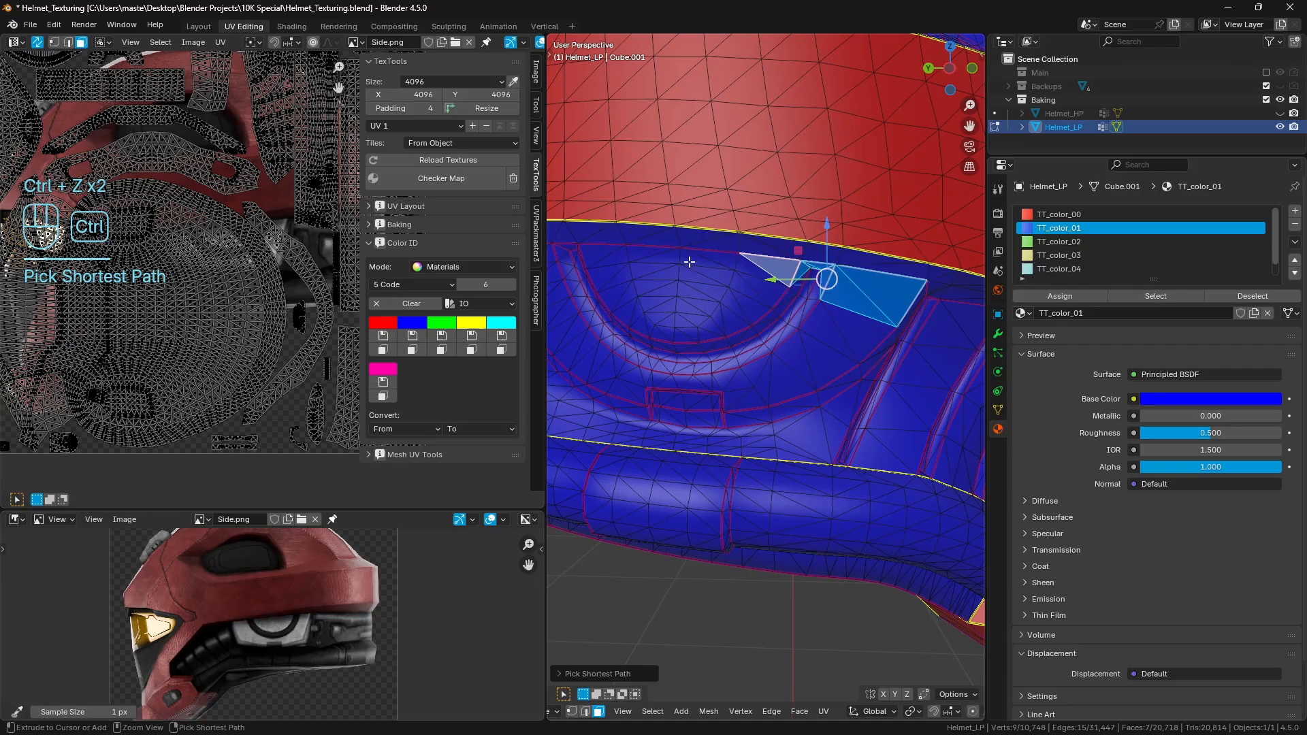
pyautogui.moveTo(689, 261); pyautogui.dragTo(802, 245, button='middle')
pyautogui.keyDown('ctrl'); pyautogui.click(802, 245); pyautogui.keyUp('ctrl')
pyautogui.keyDown('ctrl'); pyautogui.click(752, 270); pyautogui.keyUp('ctrl')
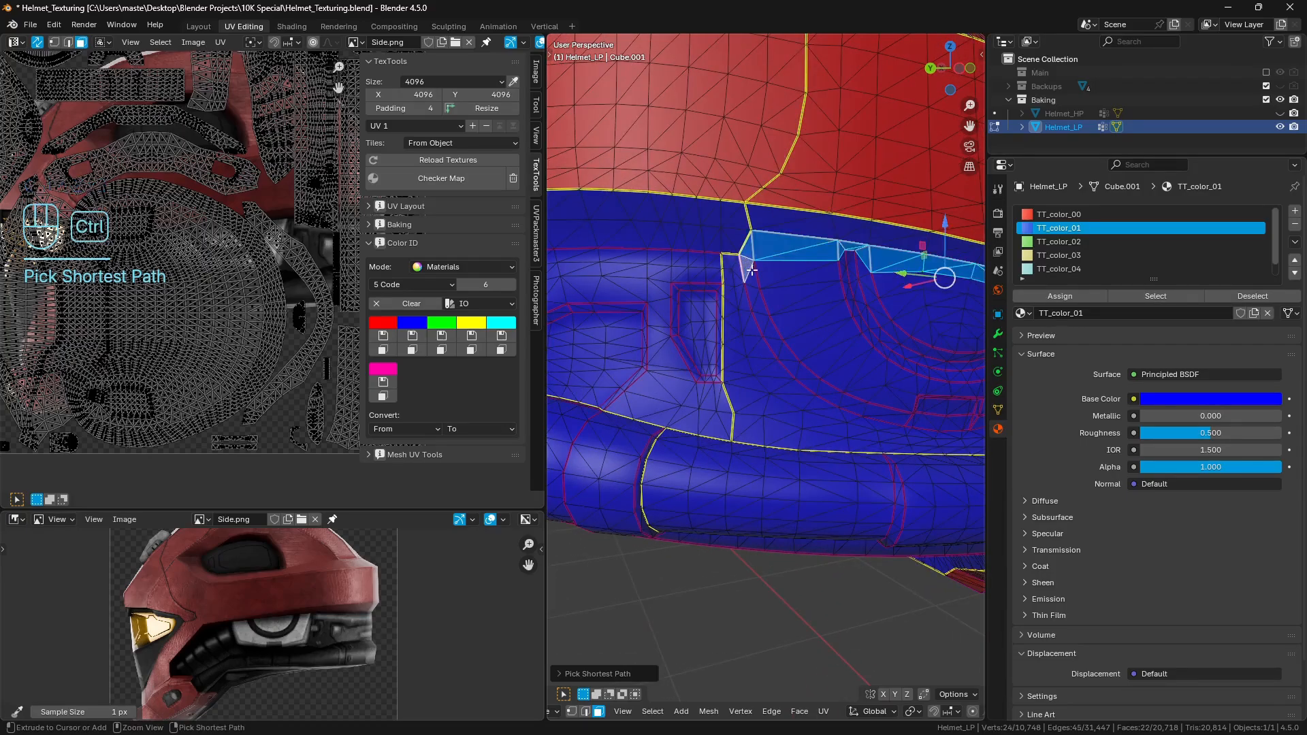
# Step: Continue the shortest-path face strip around the panel's lower arc back to the front corner to complete its border
pyautogui.keyDown('ctrl'); pyautogui.click(825, 392); pyautogui.keyUp('ctrl')
pyautogui.keyDown('ctrl'); pyautogui.click(902, 416); pyautogui.keyUp('ctrl')
pyautogui.moveTo(903, 417); pyautogui.dragTo(825, 379, button='middle')
pyautogui.keyDown('ctrl'); pyautogui.click(809, 353); pyautogui.keyUp('ctrl')
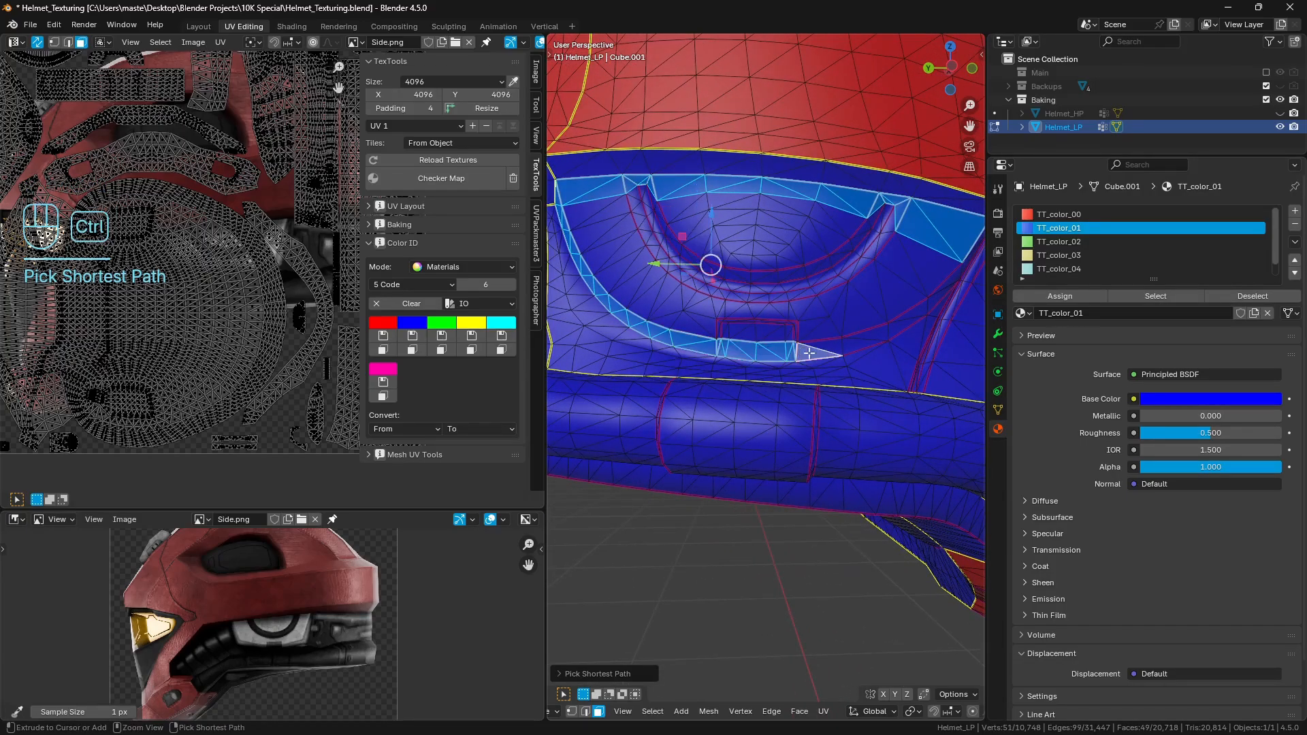
pyautogui.keyDown('ctrl'); pyautogui.click(878, 331); pyautogui.keyUp('ctrl')
pyautogui.moveTo(960, 266); pyautogui.dragTo(837, 251, button='middle')
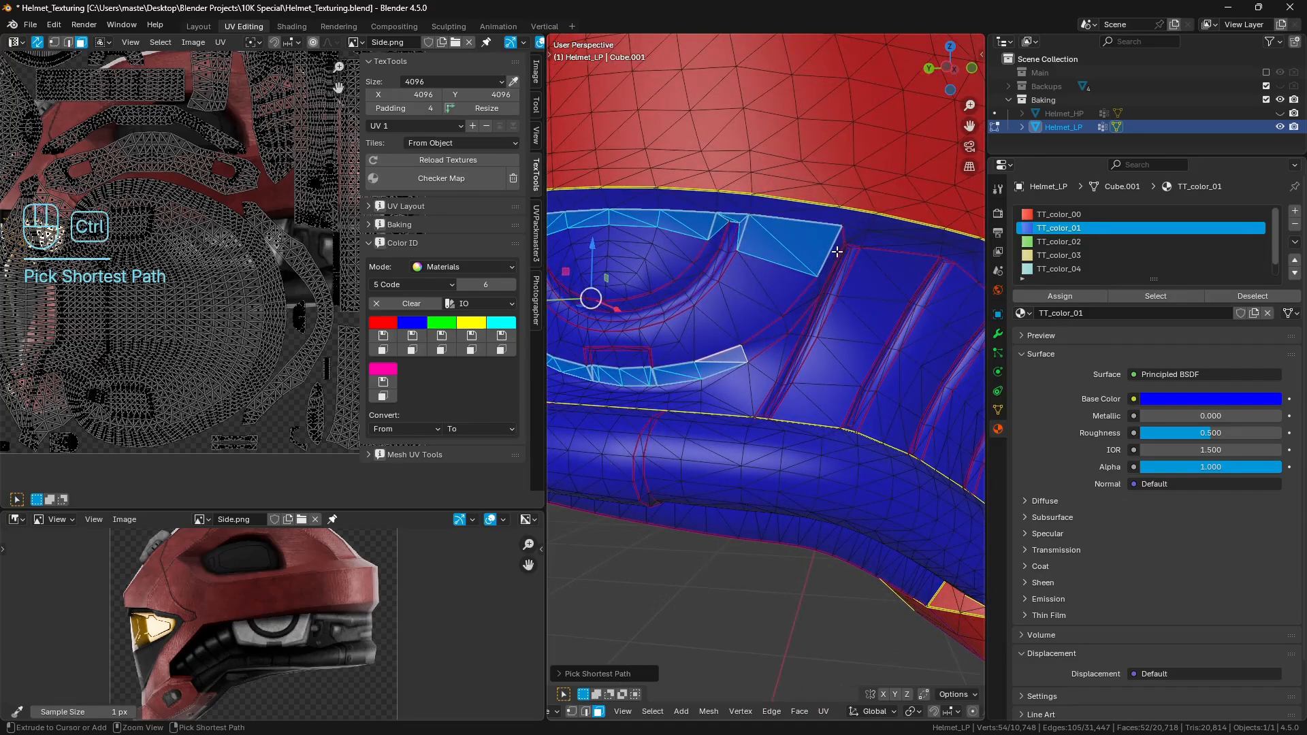
pyautogui.keyDown('ctrl'); pyautogui.click(738, 288); pyautogui.keyUp('ctrl')
# Step: Select the whole semicircular panel by hiding its border strip, selecting the linked faces inside, and revealing the border
pyautogui.press('h')
pyautogui.press('l')
pyautogui.hotkey('alt', 'h')
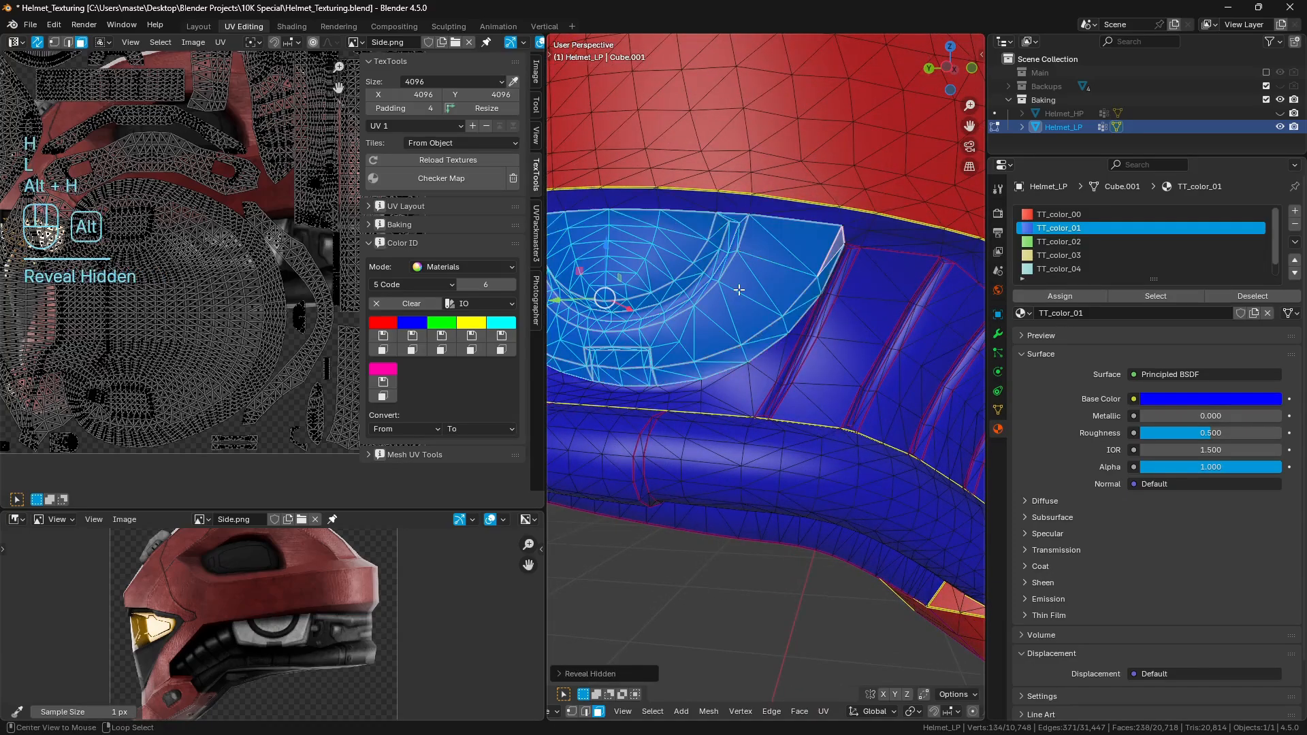
# Step: Assign the yellow color ID to the selected semicircular side panel and clear the selection
pyautogui.click(468, 337)
pyautogui.scroll(-6, 771, 319)
pyautogui.press('a')
pyautogui.press('a')
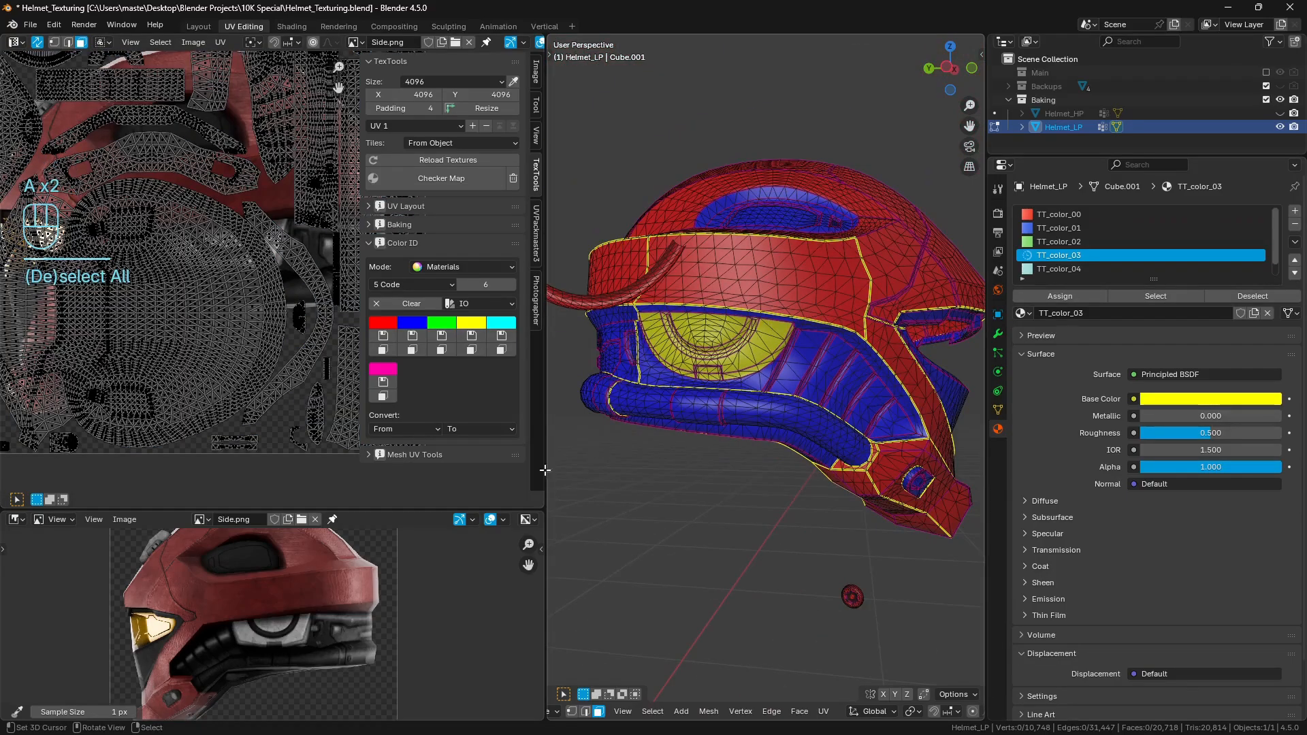
# Step: Inspect the yellow panel up close and the colored helmet in Object Mode, and return to Edit Mode at the detached parts
pyautogui.scroll(10, 699, 393)
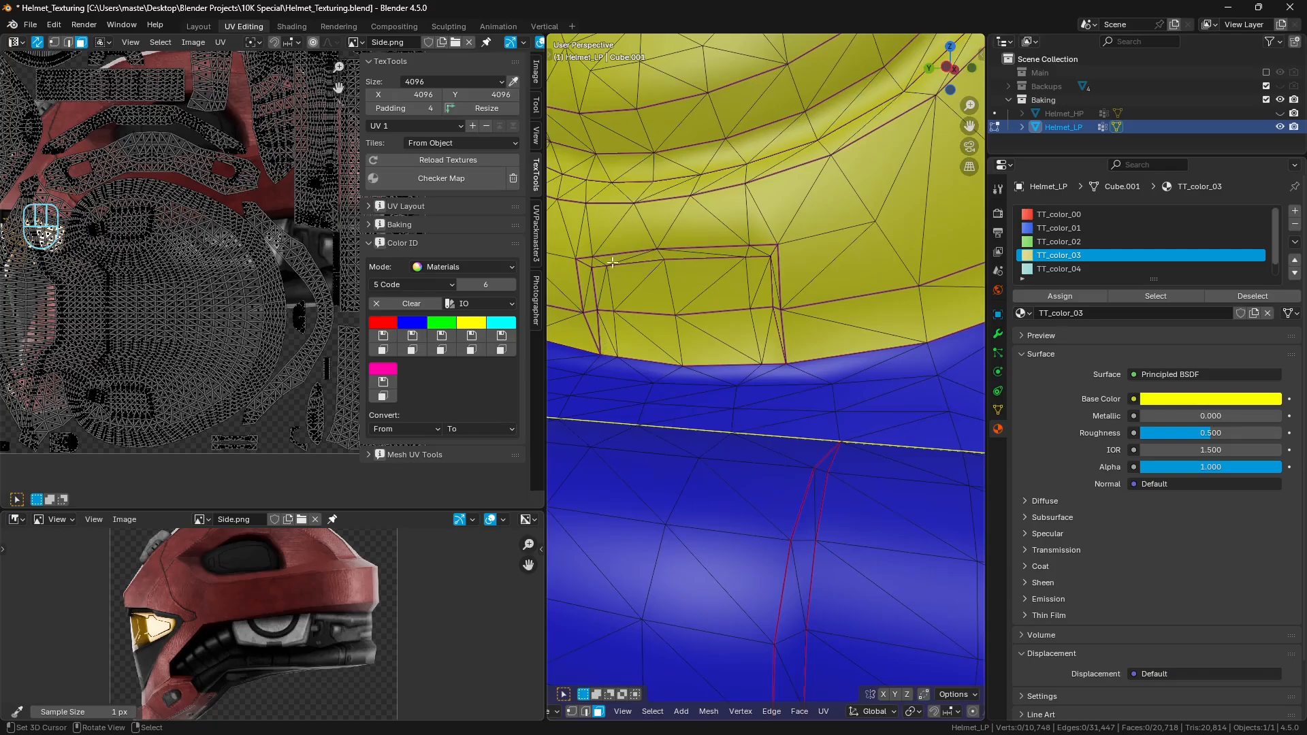
pyautogui.scroll(-8, 748, 288)
pyautogui.scroll(-3, 749, 288)
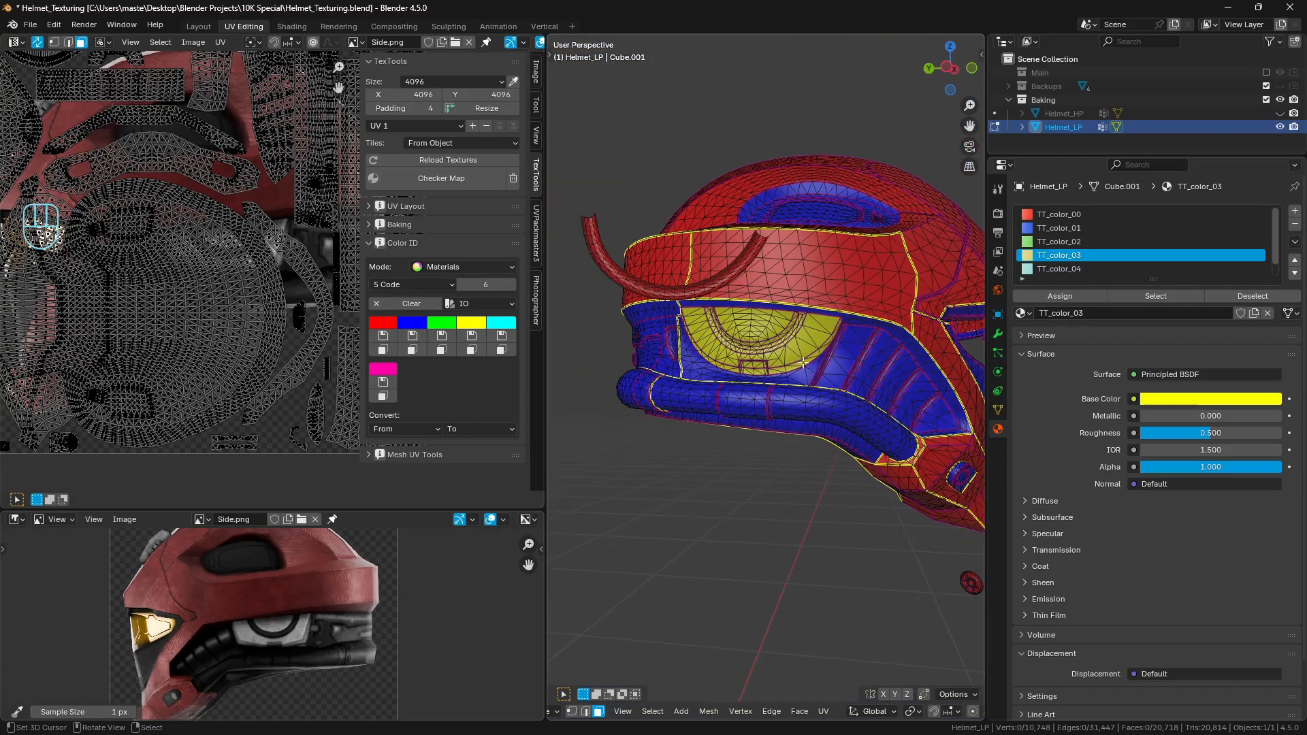
pyautogui.moveTo(748, 288)
pyautogui.mouseDown(button='middle')
pyautogui.moveTo(902, 324)
pyautogui.moveTo(875, 362)
pyautogui.moveTo(765, 359)
pyautogui.moveTo(842, 346)
pyautogui.mouseUp(button='middle')
pyautogui.press('Tab')
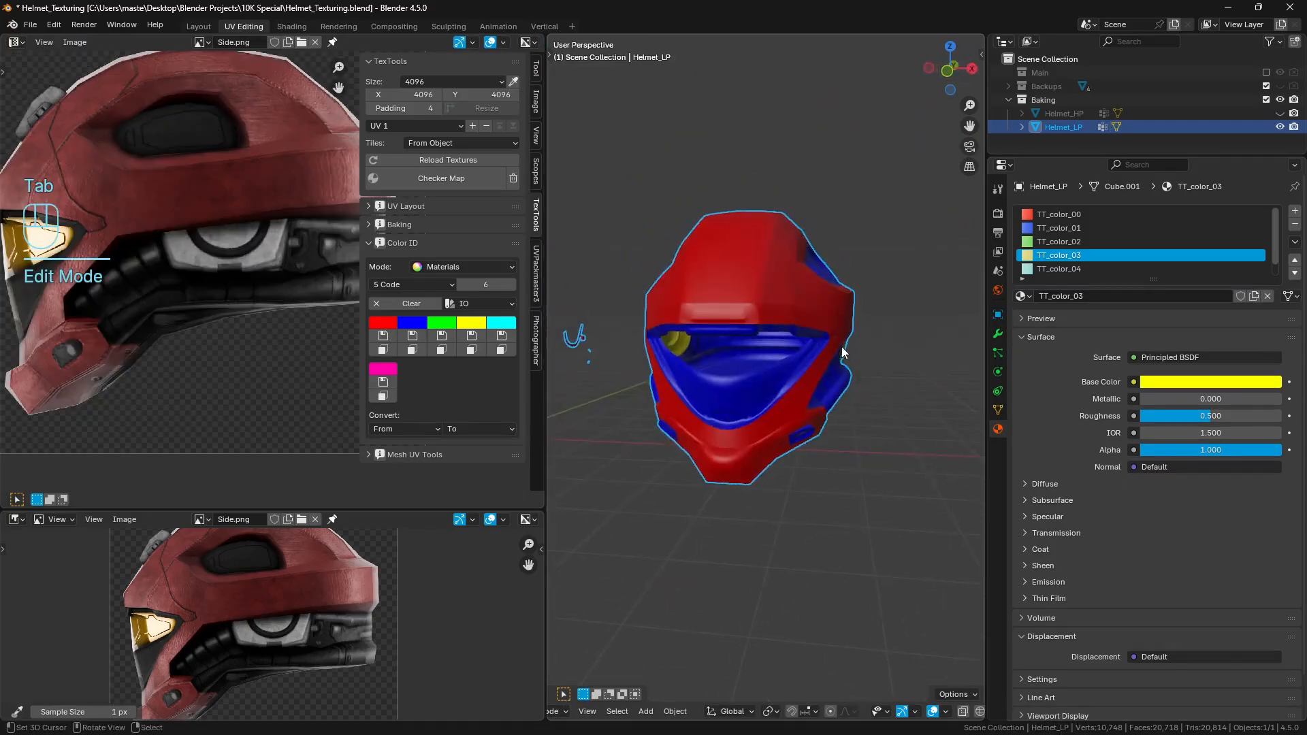
pyautogui.scroll(-2, 695, 341)
pyautogui.keyDown('shift'); pyautogui.moveTo(694, 341); pyautogui.dragTo(786, 376, button='middle'); pyautogui.keyUp('shift')
pyautogui.scroll(2, 717, 370)
pyautogui.press('Tab')
pyautogui.keyDown('shift'); pyautogui.moveTo(586, 329); pyautogui.dragTo(689, 372, button='middle'); pyautogui.keyUp('shift')
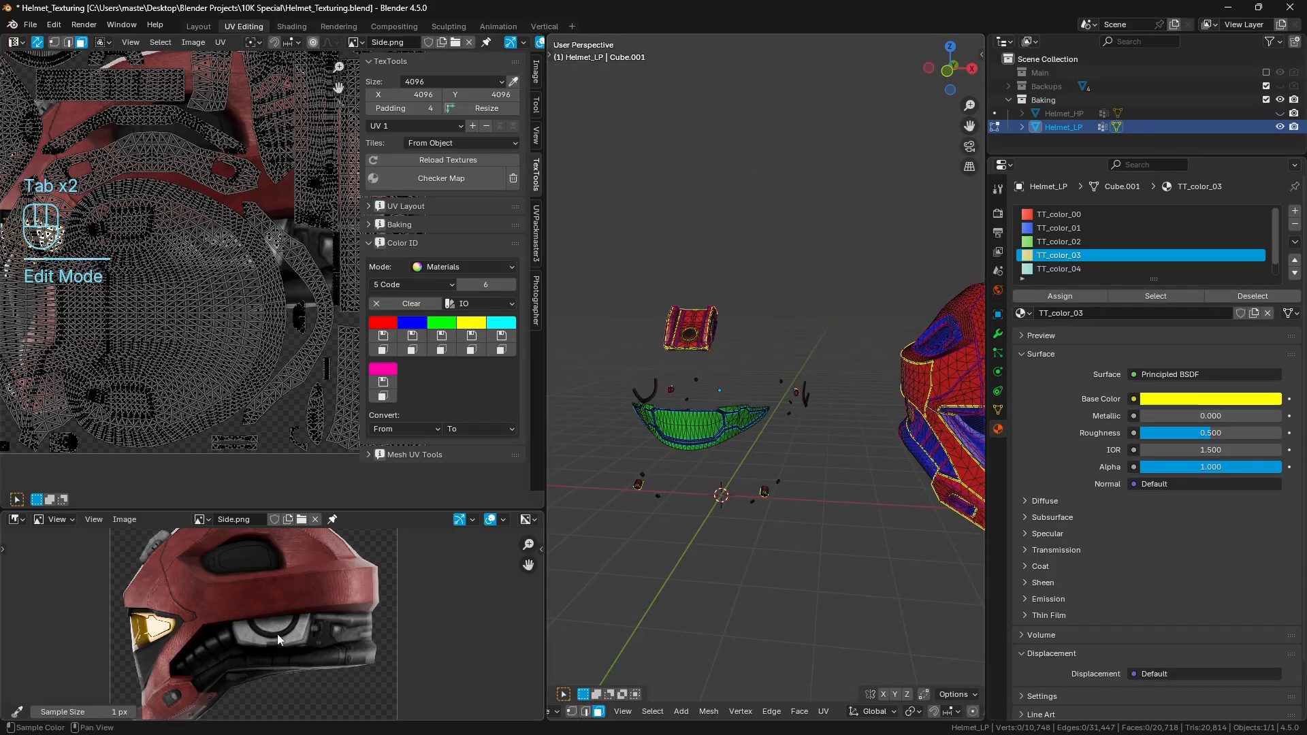
# Step: Check Front.png as reference, return to Side.png, and examine its lower side area alongside the detached parts
pyautogui.click(204, 521)
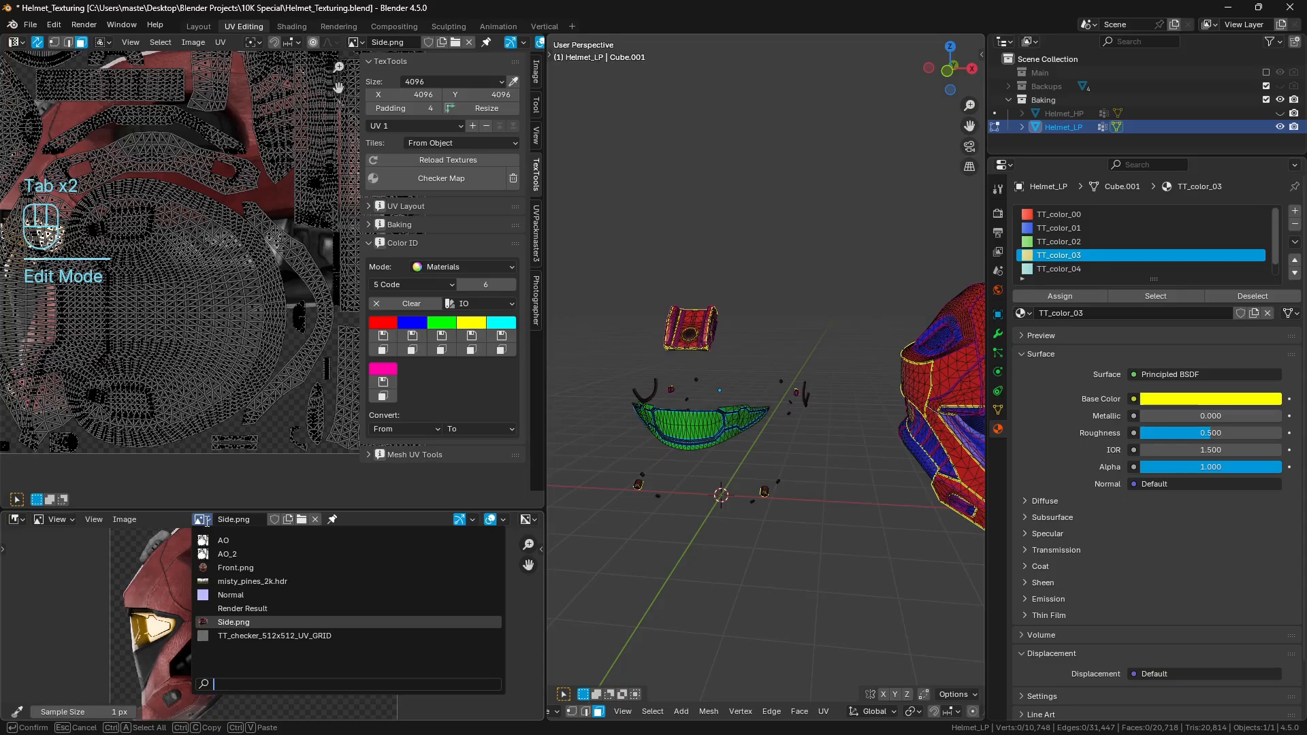
pyautogui.click(257, 570)
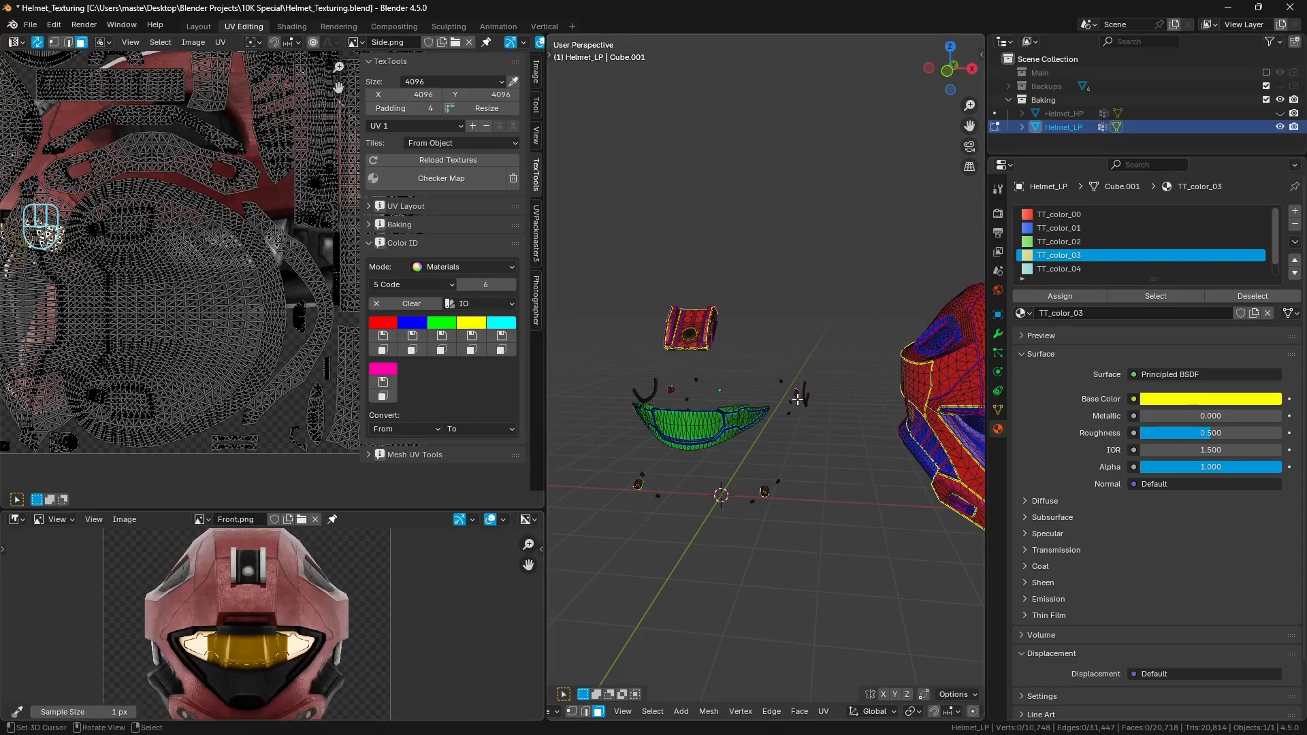
pyautogui.click(204, 521)
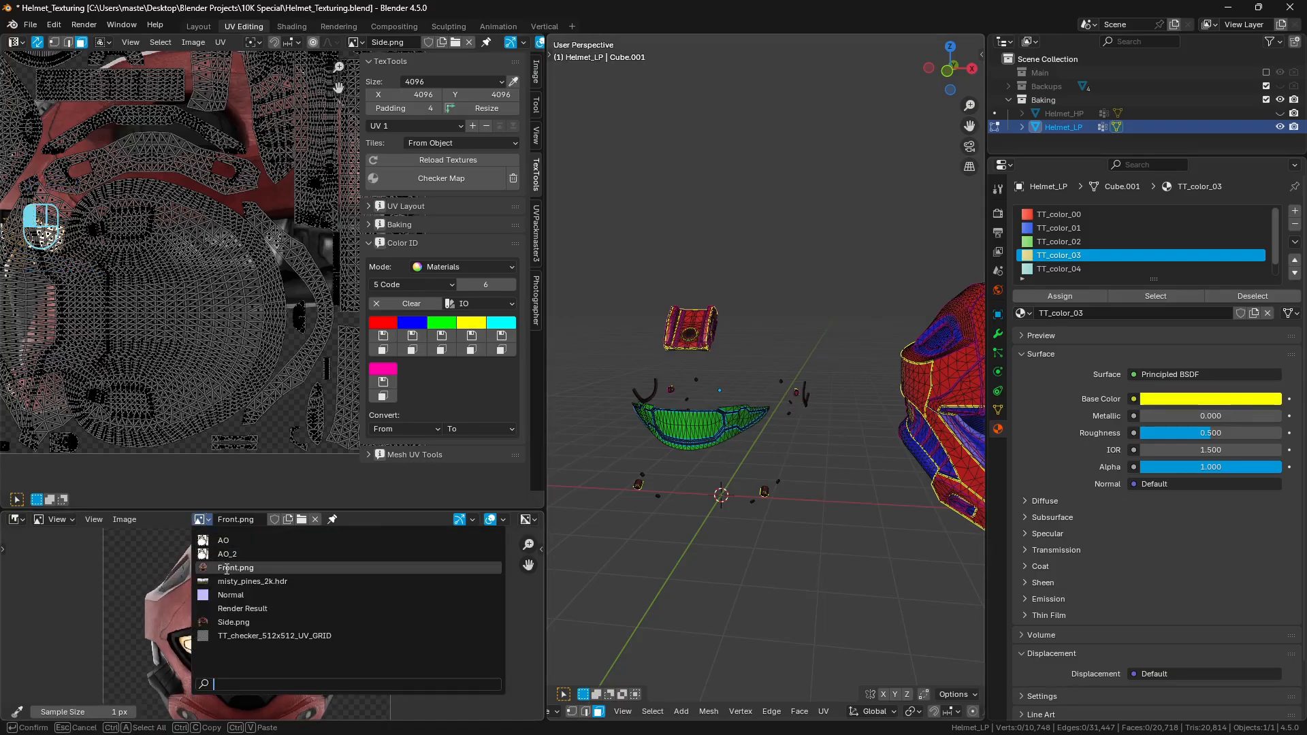
pyautogui.click(231, 616)
pyautogui.moveTo(338, 650); pyautogui.dragTo(315, 578, button='middle')
pyautogui.moveTo(783, 411); pyautogui.dragTo(709, 417, button='middle')
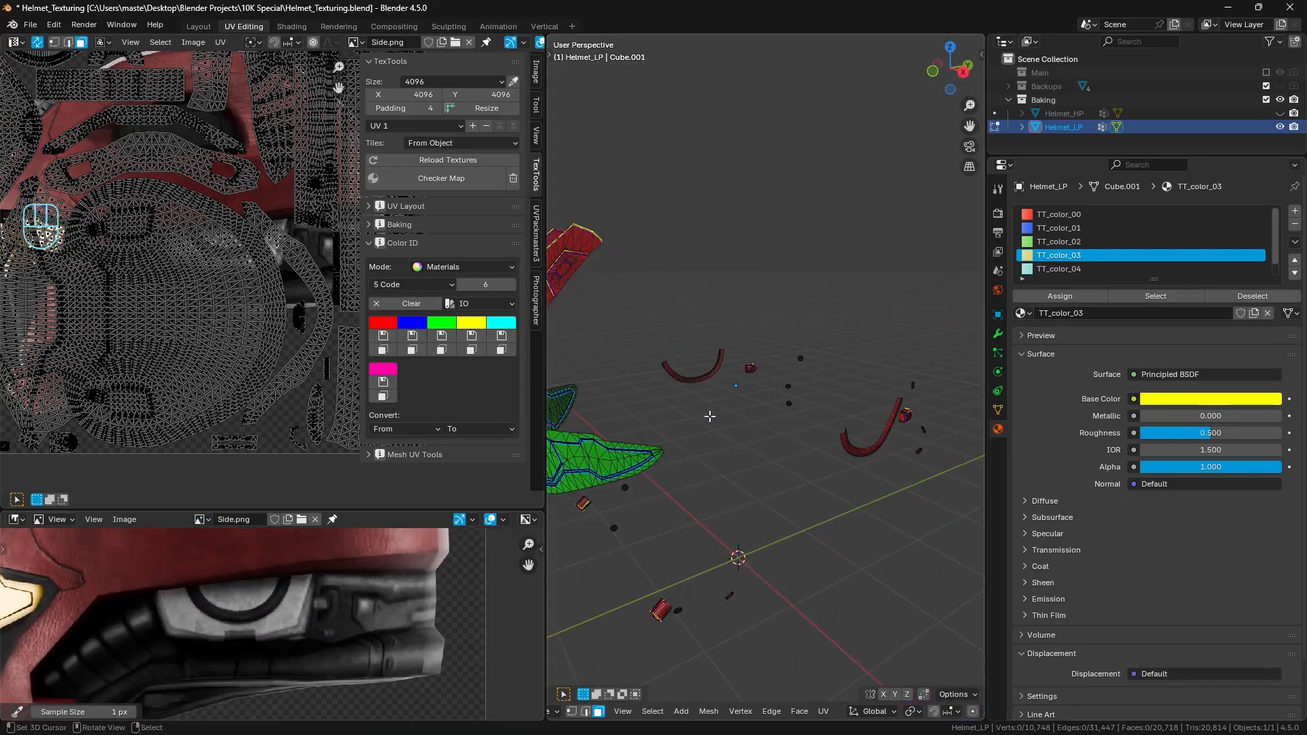
# Step: Select the two detached curved tubes as linked parts, assign the blue color ID, and clear the selection
pyautogui.press('a')
pyautogui.press('a')
pyautogui.press('l')
pyautogui.press('l')
pyautogui.press('l')
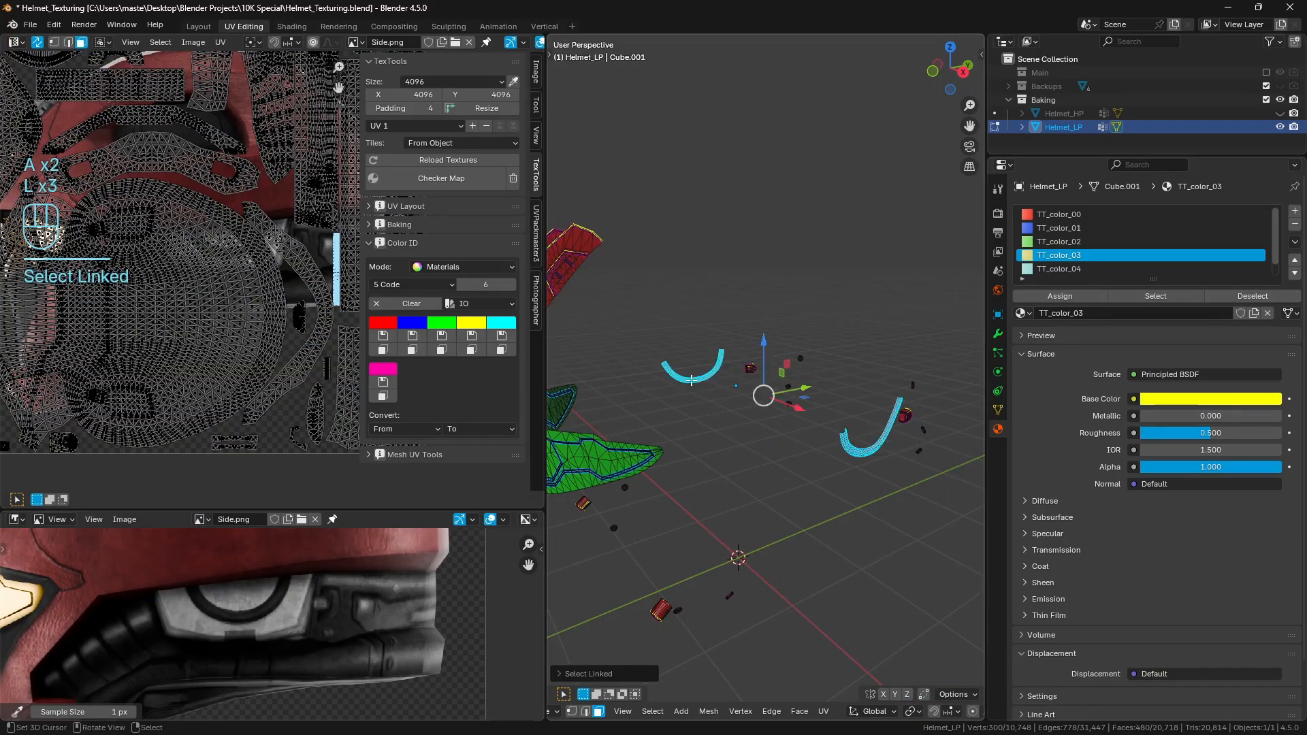
pyautogui.click(412, 350)
pyautogui.press('a')
pyautogui.press('a')
# Step: Assign the blue color ID to the two detached small cylinders, using the chin area of the side reference as a guide
pyautogui.moveTo(348, 613); pyautogui.dragTo(433, 565, button='middle')
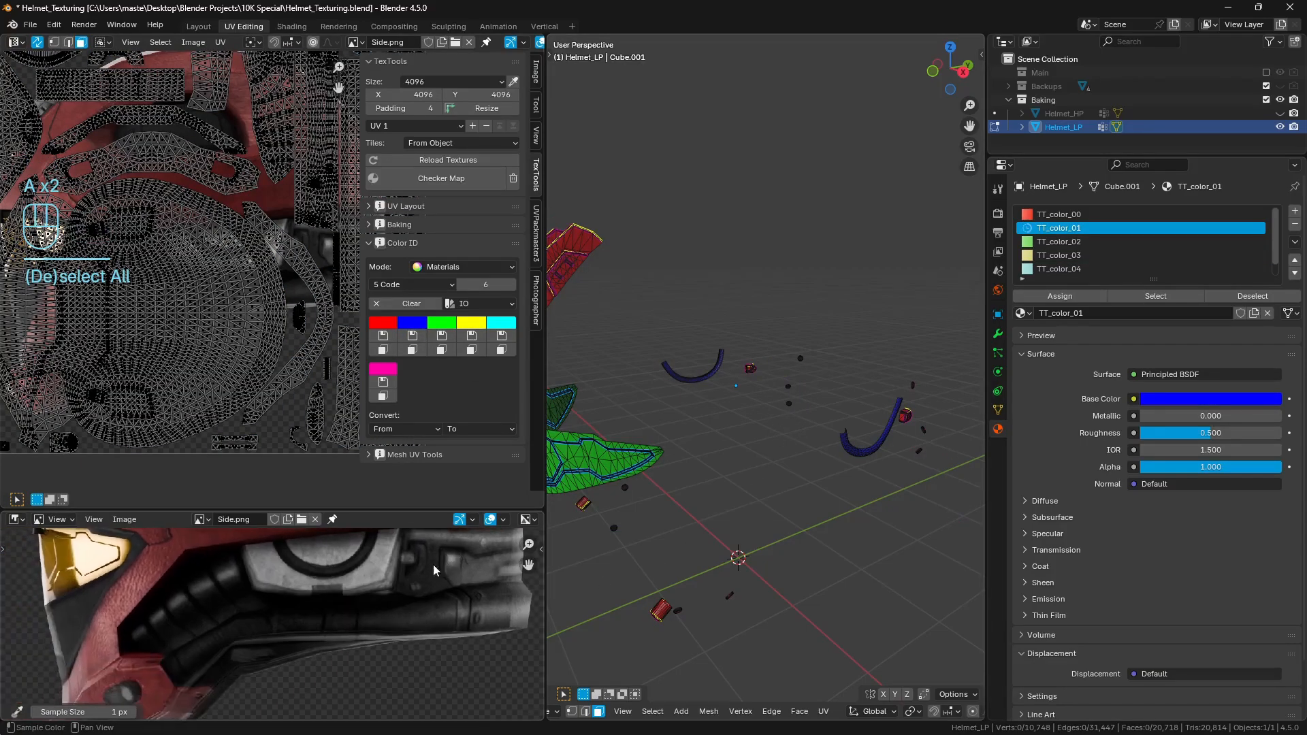
pyautogui.moveTo(179, 666); pyautogui.dragTo(260, 611, button='middle')
pyautogui.moveTo(666, 558); pyautogui.dragTo(817, 484, button='middle')
pyautogui.press('l')
pyautogui.press('l')
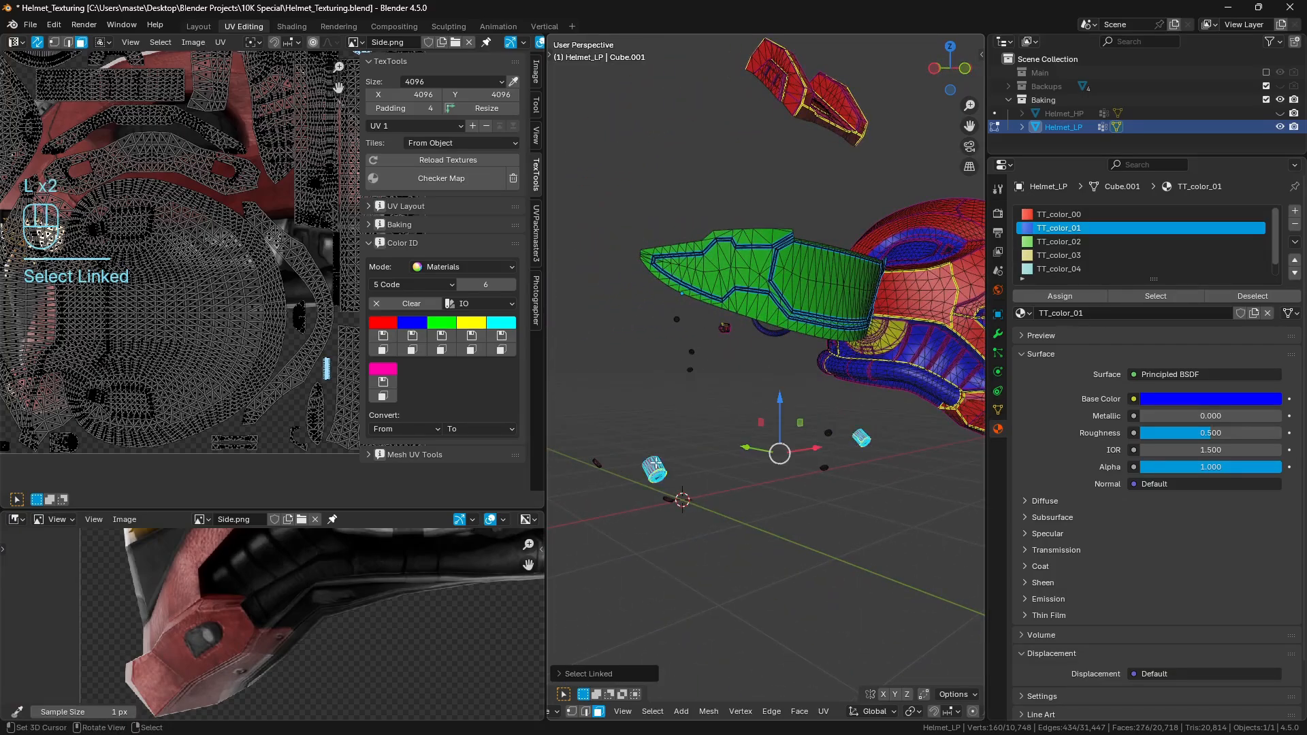
pyautogui.click(413, 335)
pyautogui.press('a')
pyautogui.press('a')
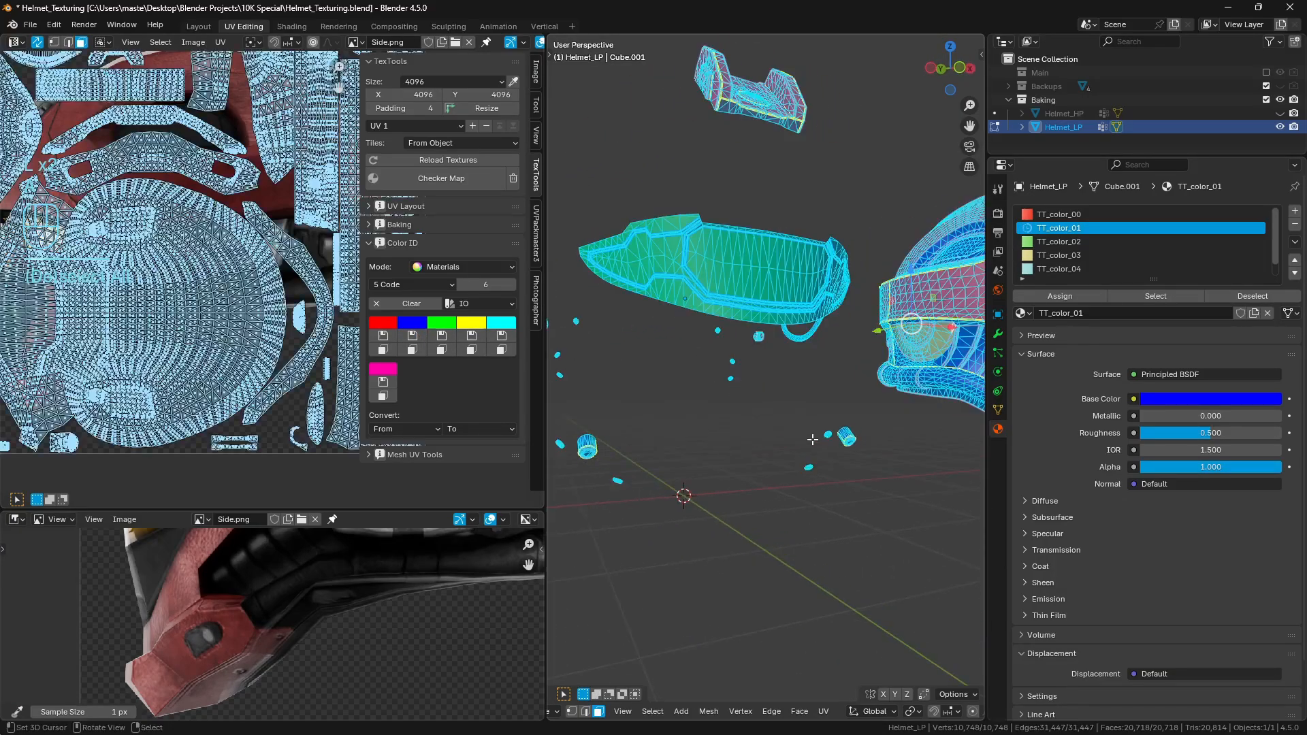
# Step: Examine the blue cylinders and the remaining small detached parts against the side reference image
pyautogui.scroll(6, 872, 447)
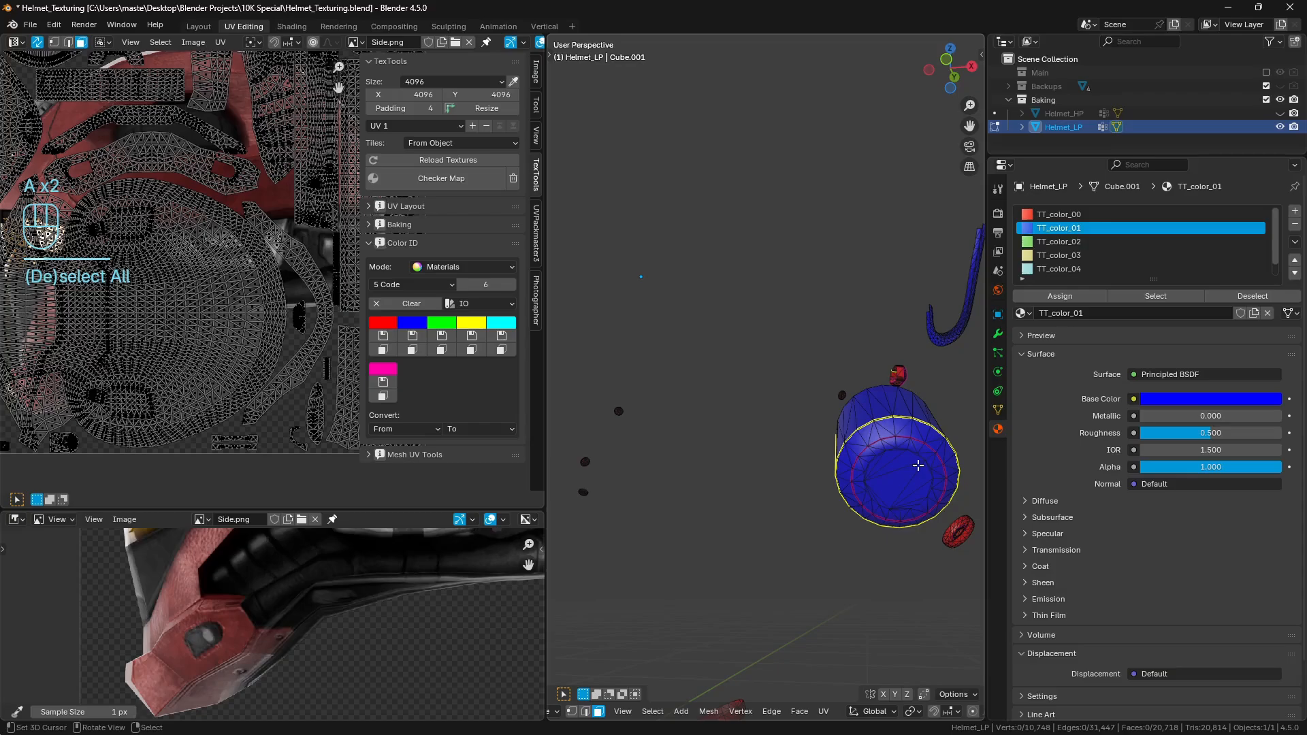
pyautogui.scroll(-5, 914, 469)
pyautogui.moveTo(846, 400); pyautogui.dragTo(754, 430, button='middle')
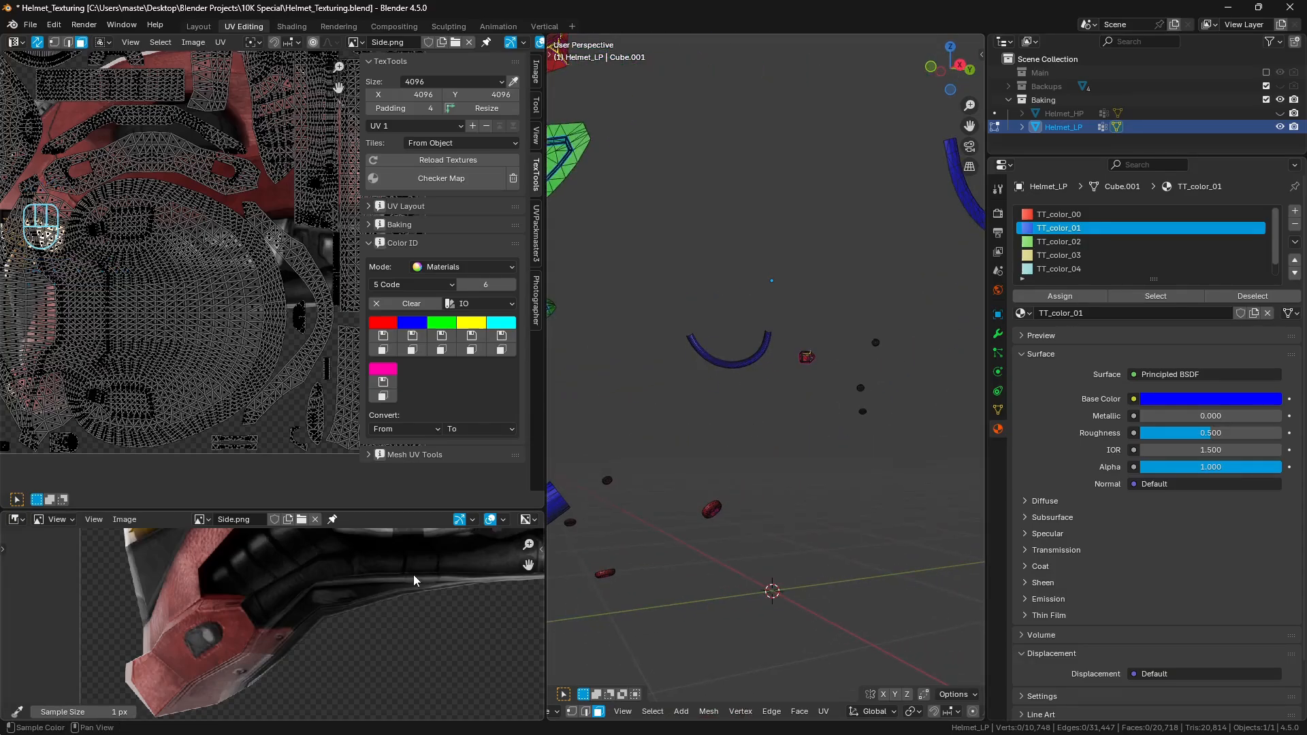
pyautogui.moveTo(374, 562); pyautogui.dragTo(365, 615, button='middle')
pyautogui.moveTo(391, 536); pyautogui.dragTo(313, 621, button='middle')
pyautogui.scroll(-2, 320, 595)
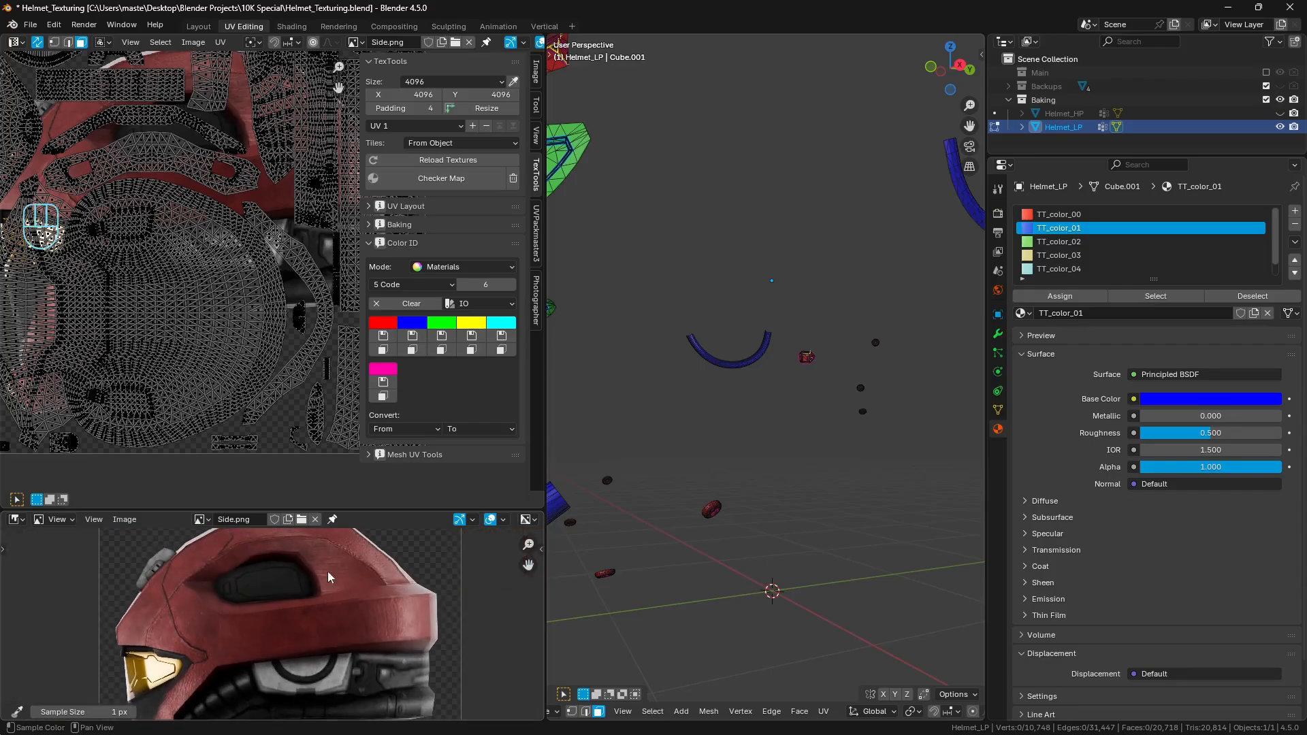
# Step: Show Front.png as the reference image and frame the forehead bracket in both the reference and the model
pyautogui.click(201, 526)
pyautogui.click(231, 565)
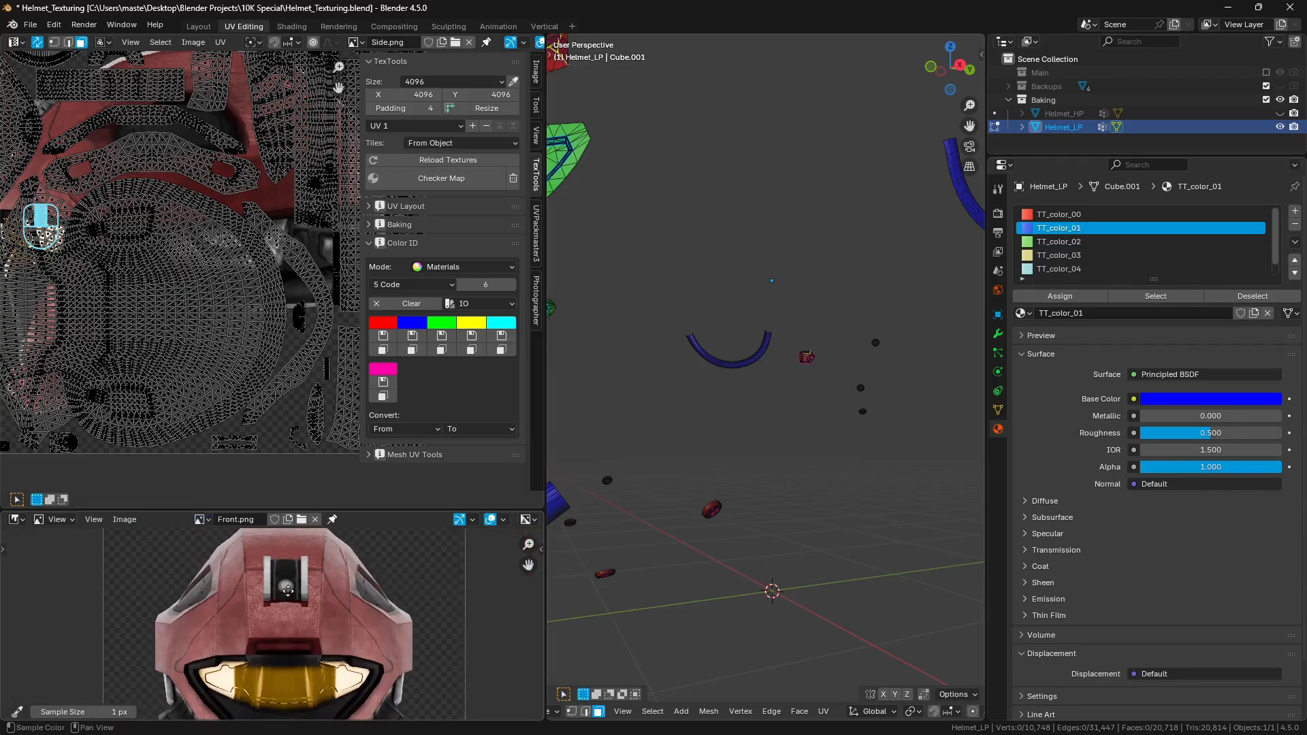
pyautogui.scroll(-3, 680, 379)
pyautogui.moveTo(680, 379); pyautogui.dragTo(749, 387, button='middle')
pyautogui.scroll(4, 715, 387)
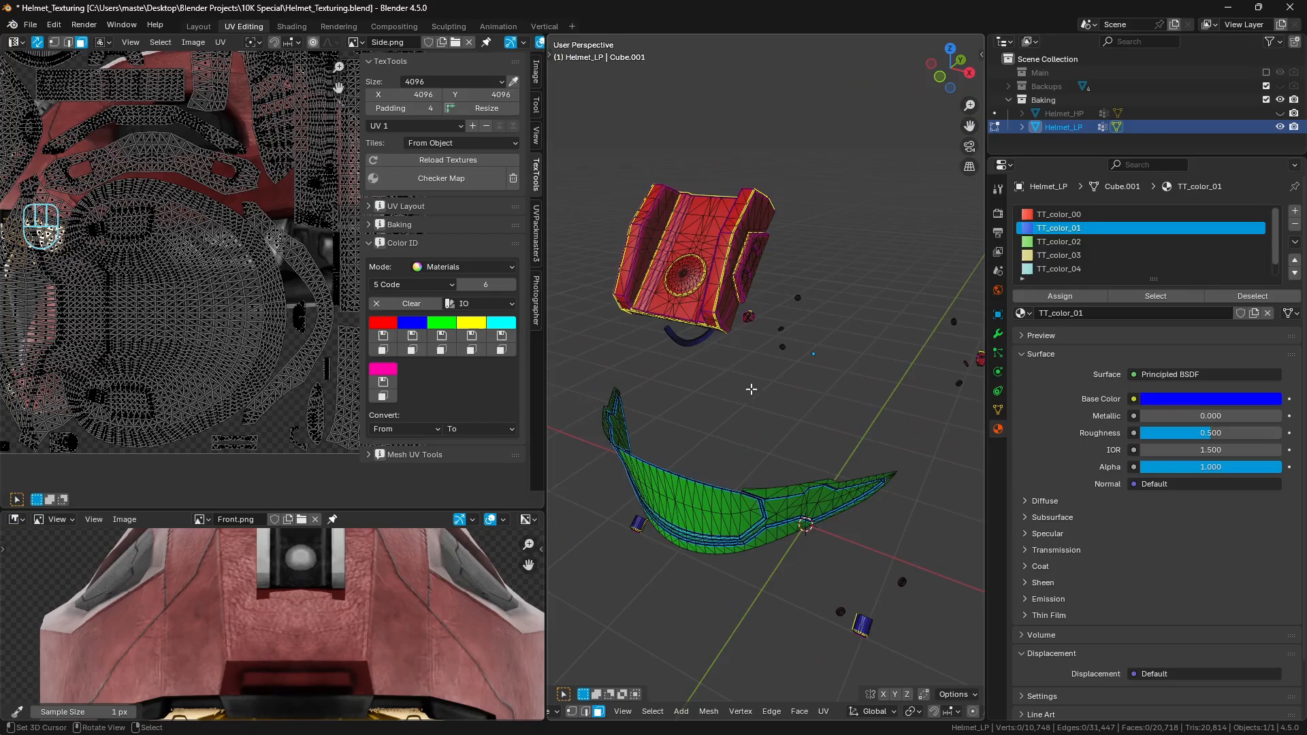
# Step: Select the bracket's round dome with Select Linked delimited by seam, assign the yellow color ID, and clear the selection
pyautogui.keyDown('shift'); pyautogui.moveTo(692, 315); pyautogui.dragTo(727, 345, button='middle'); pyautogui.keyUp('shift')
pyautogui.press('l')
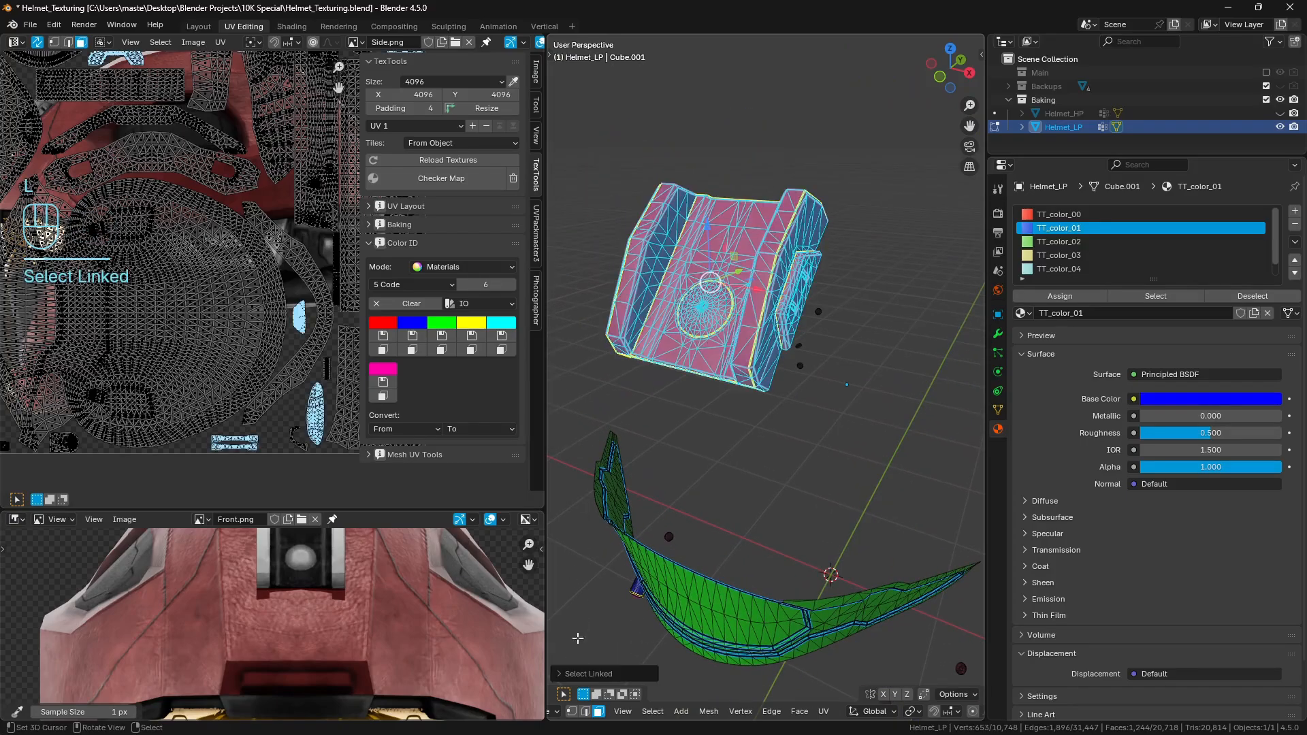
pyautogui.click(581, 676)
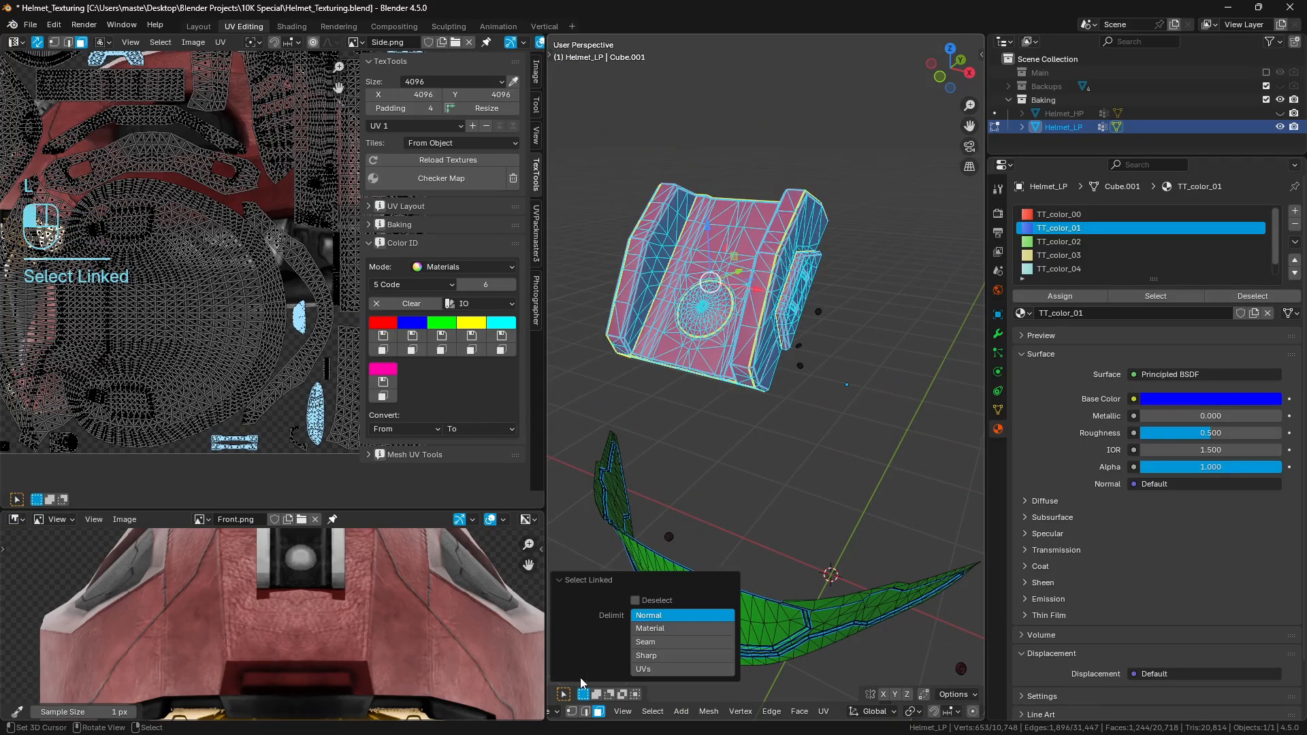
pyautogui.click(664, 641)
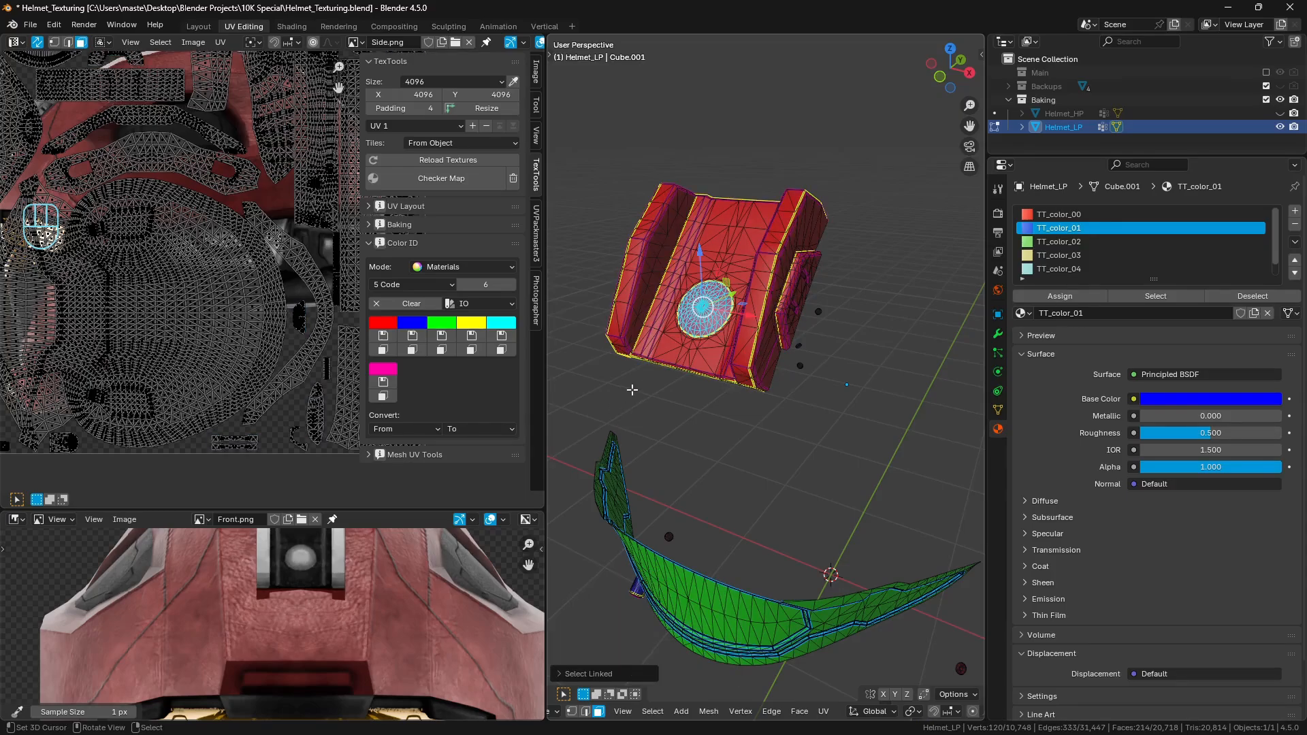
pyautogui.click(479, 338)
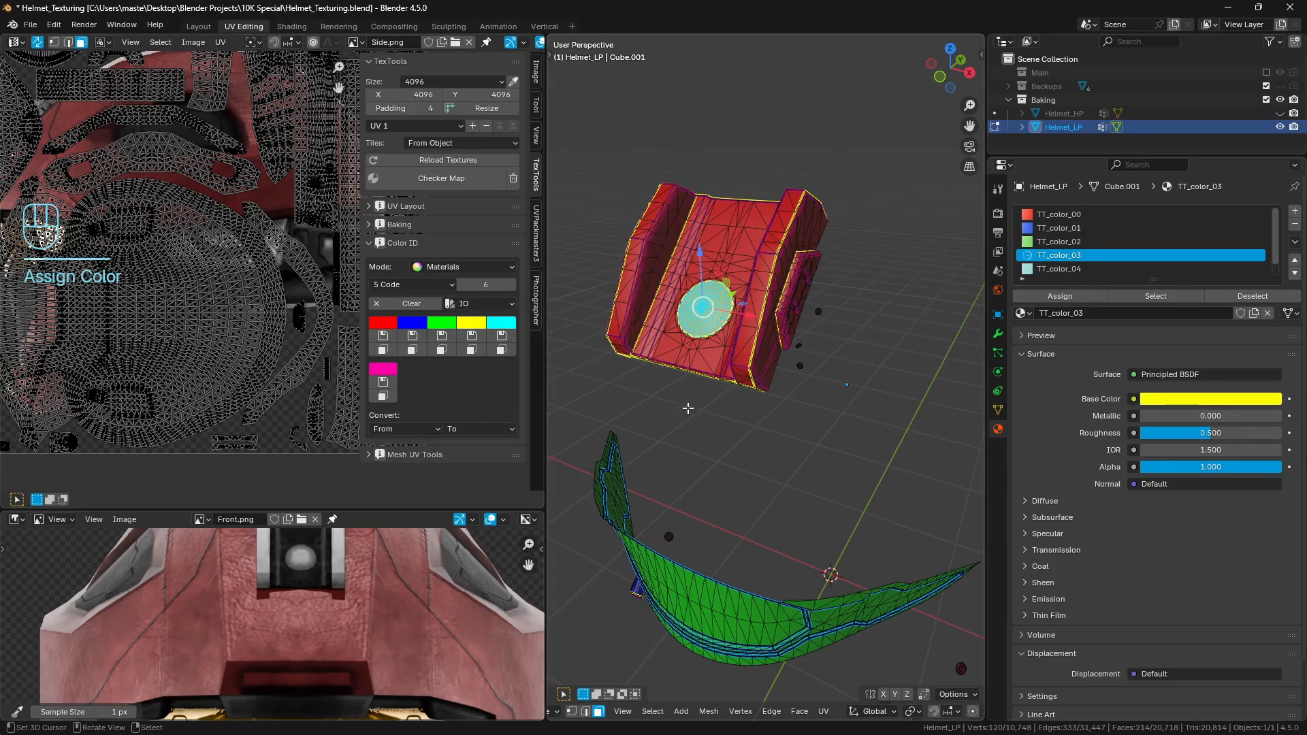
pyautogui.moveTo(687, 408); pyautogui.dragTo(763, 400, button='middle')
pyautogui.press('a')
pyautogui.press('a')
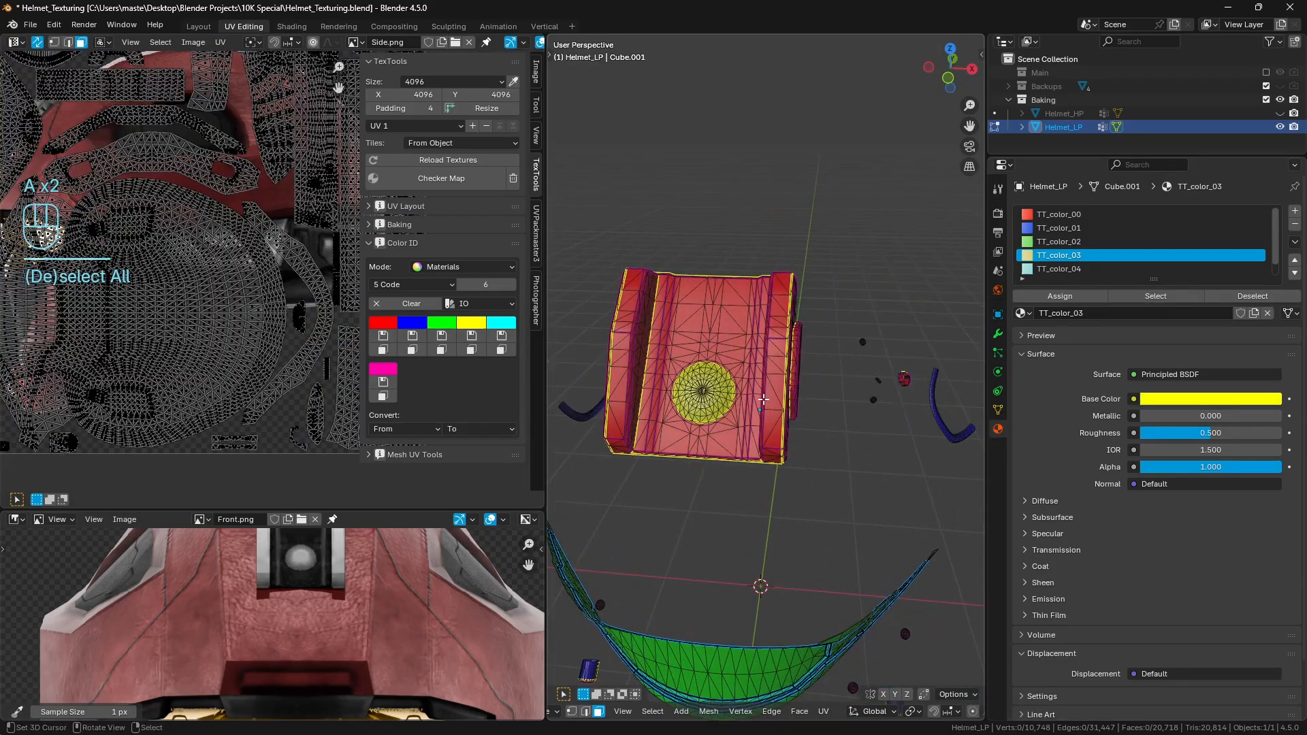
# Step: Select all linked faces of the bracket, center the view on it, and clear the selection
pyautogui.scroll(2, 763, 400)
pyautogui.click(711, 413)
pyautogui.press('a')
pyautogui.press('a')
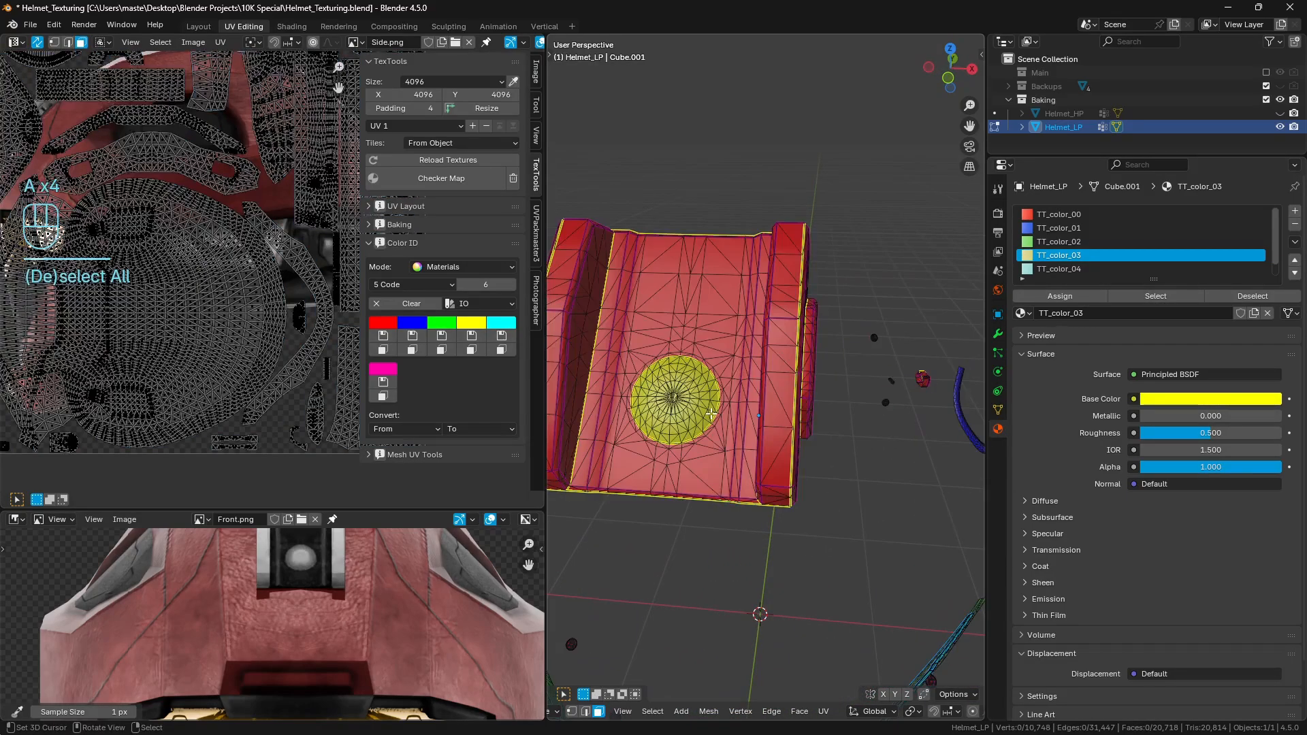
pyautogui.press('l')
pyautogui.click(595, 672)
pyautogui.click(649, 614)
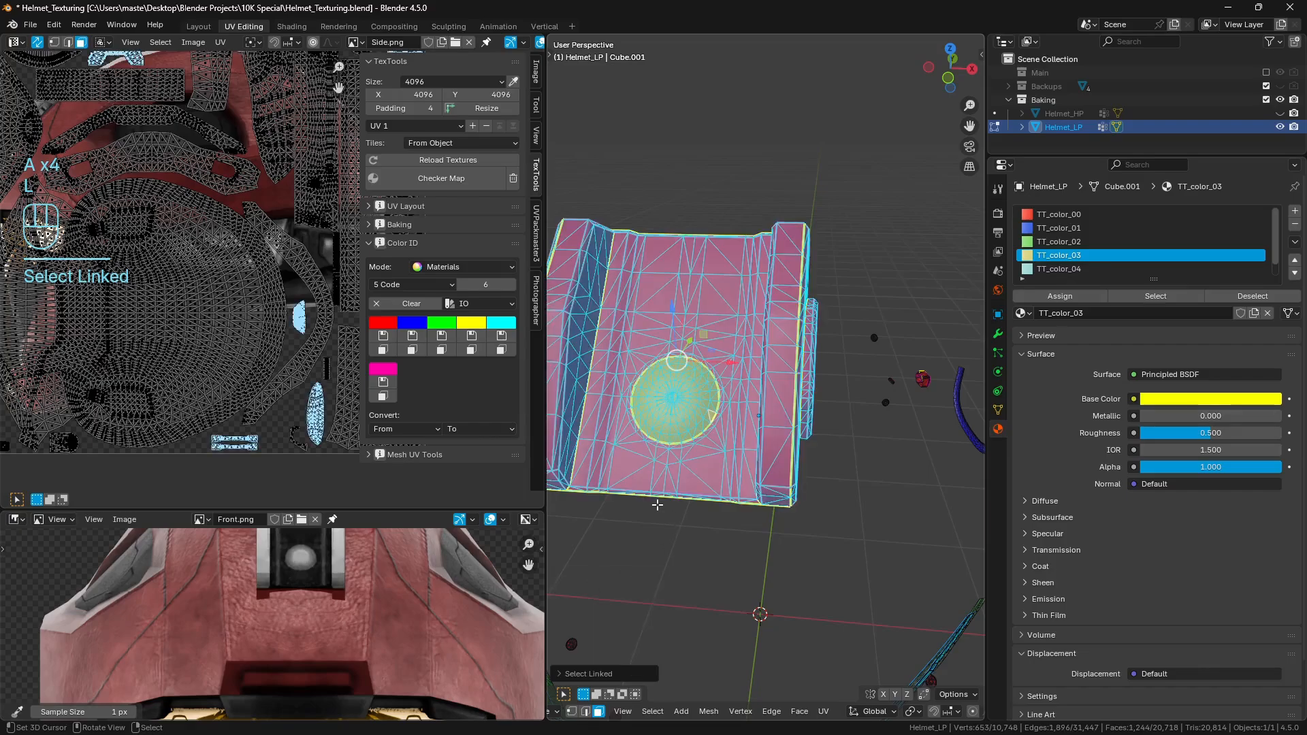
pyautogui.press('KP_Decimal')
pyautogui.press('a')
pyautogui.press('a')
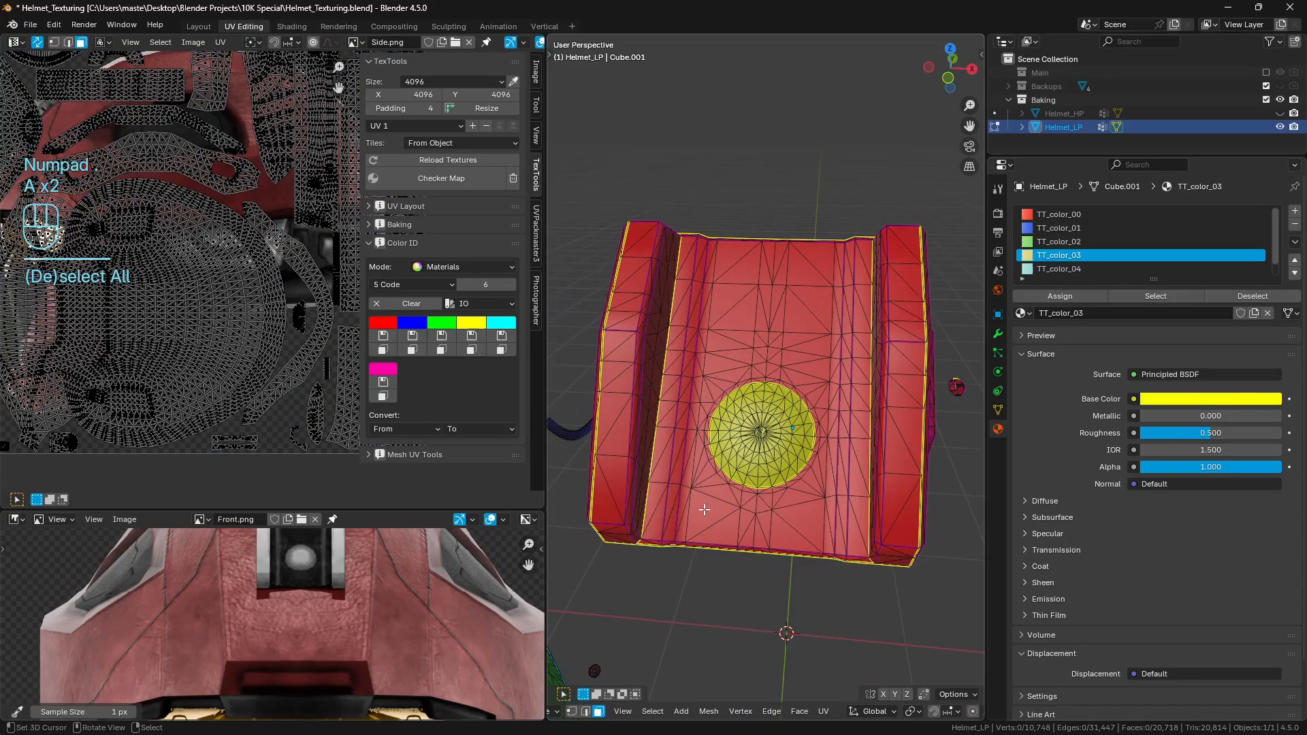
pyautogui.moveTo(704, 509); pyautogui.dragTo(756, 414, button='middle')
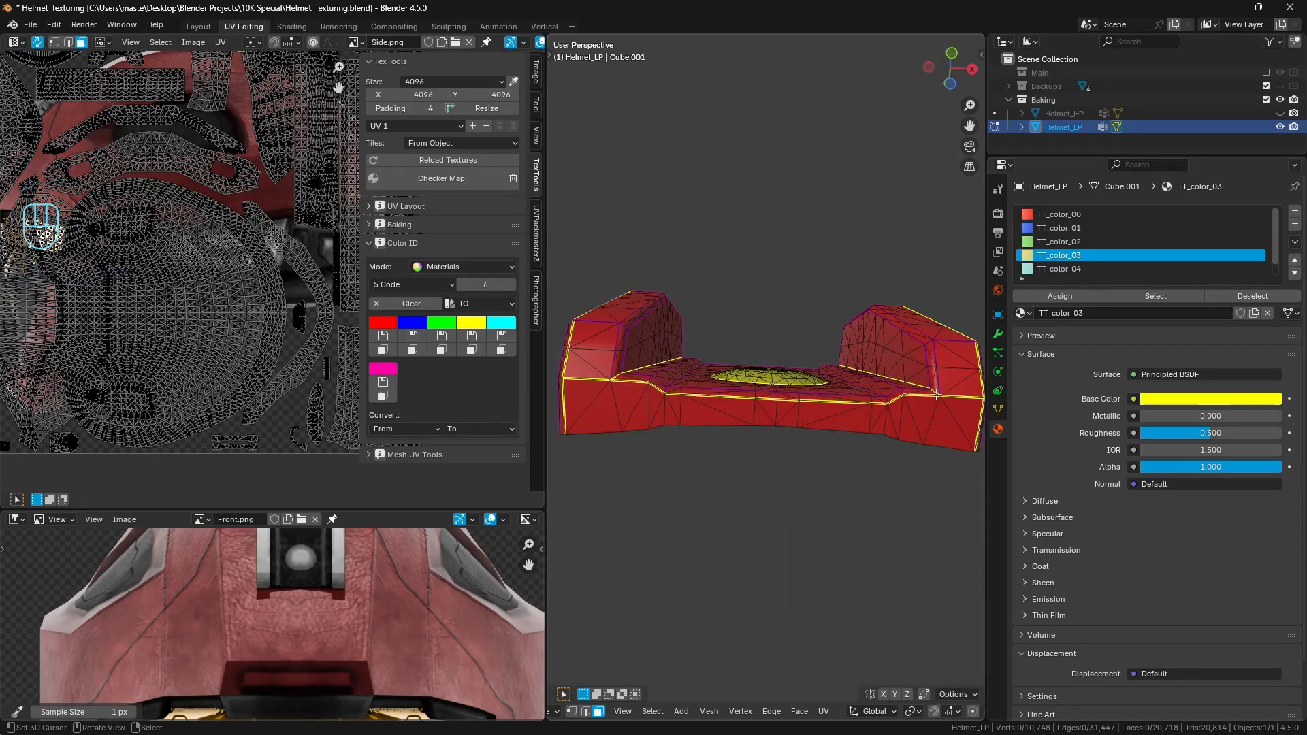
pyautogui.moveTo(904, 423); pyautogui.dragTo(903, 436, button='middle')
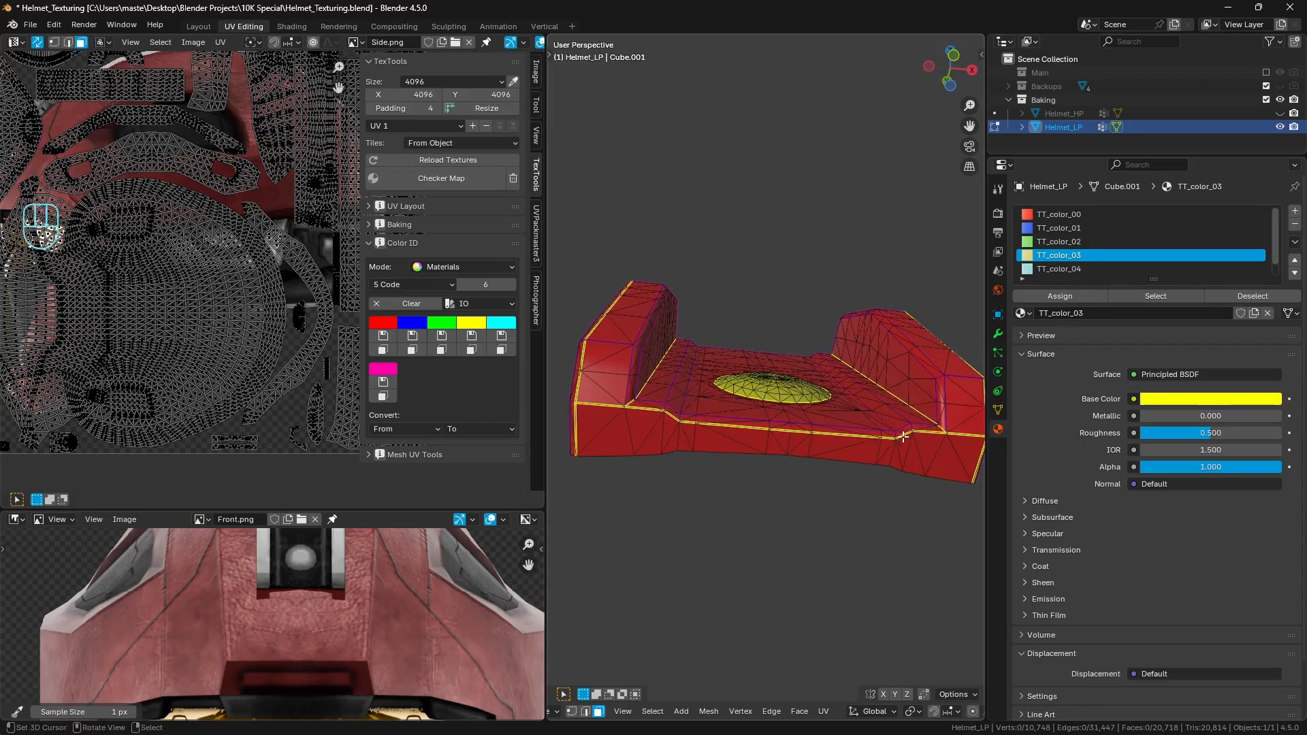
pyautogui.press('l')
pyautogui.moveTo(688, 365); pyautogui.dragTo(676, 394, button='middle')
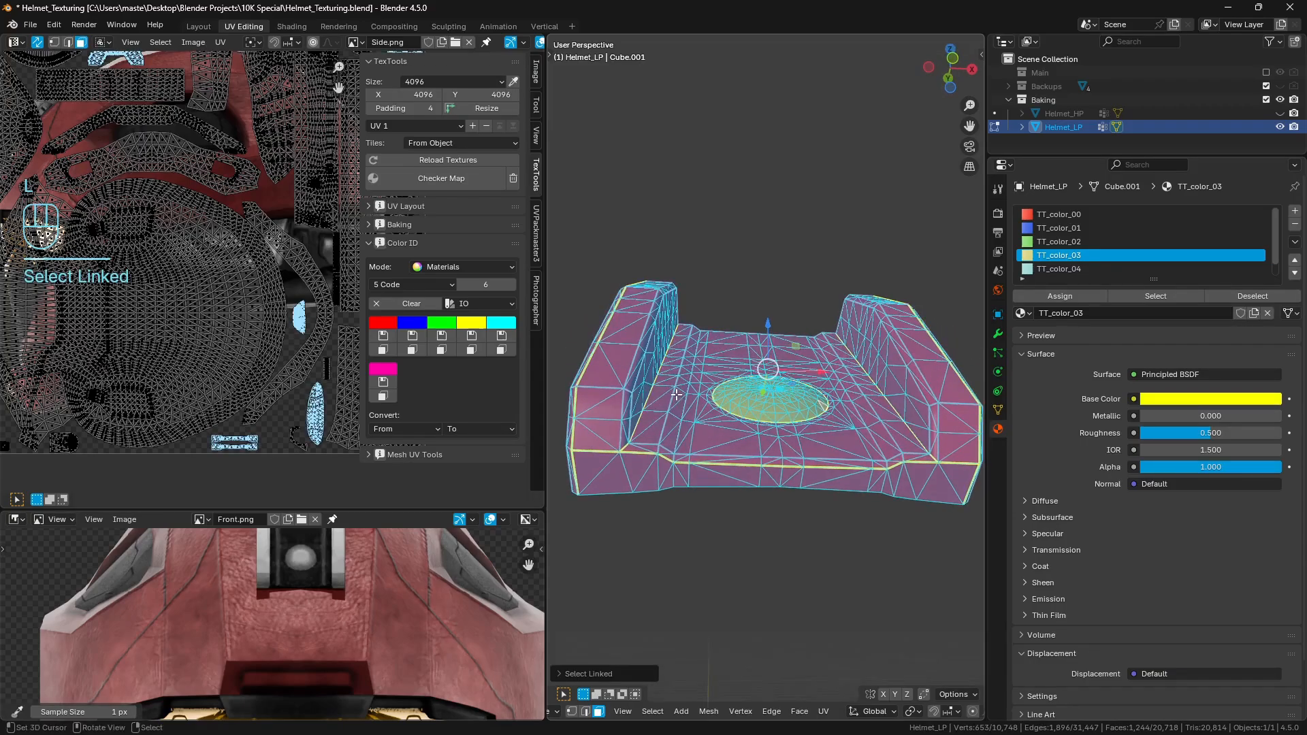
pyautogui.click(599, 674)
pyautogui.click(645, 642)
pyautogui.click(587, 584)
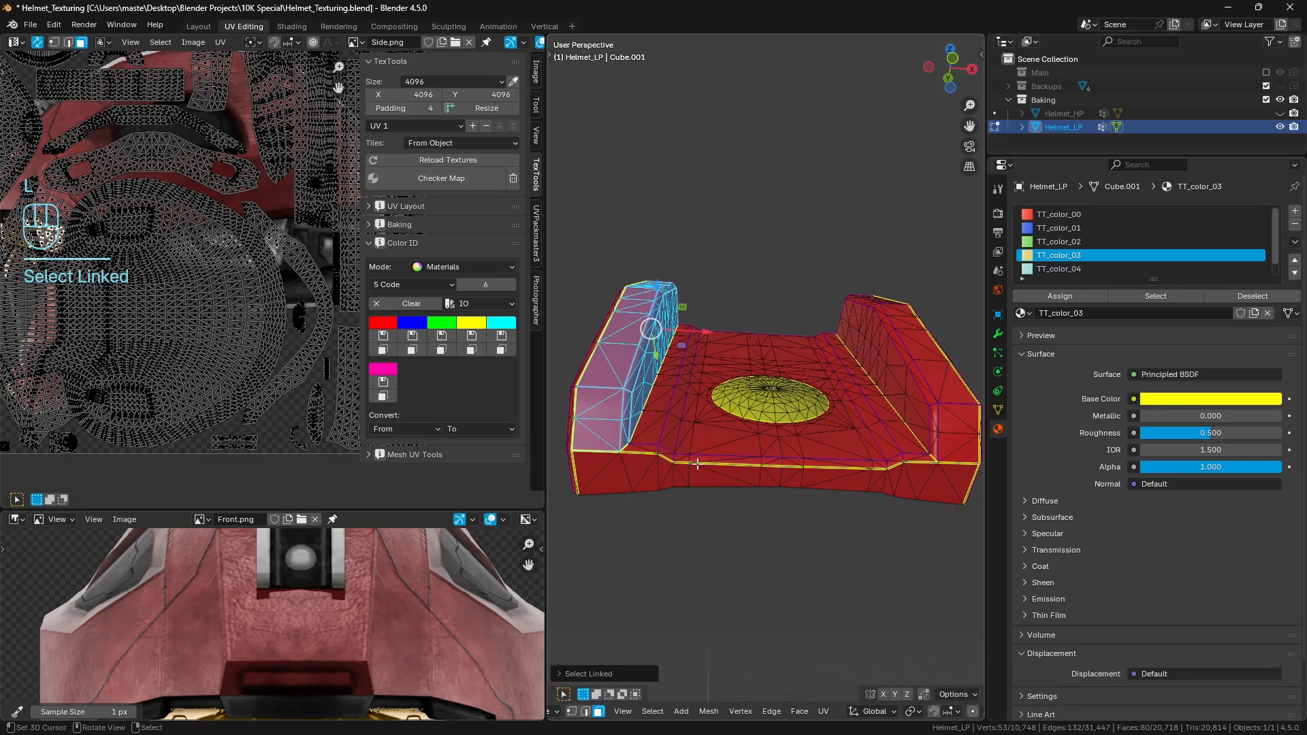
pyautogui.moveTo(783, 408); pyautogui.dragTo(711, 463, button='middle')
pyautogui.press('l')
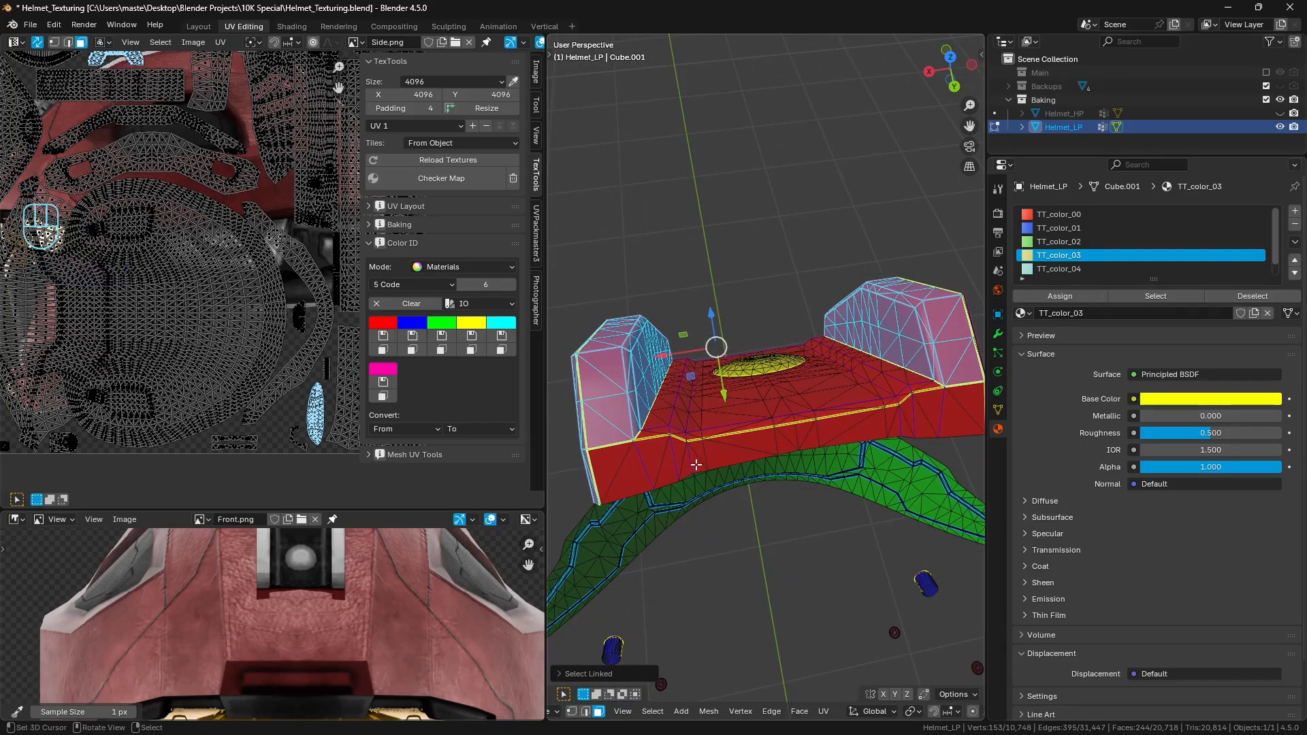
pyautogui.keyDown('shift'); pyautogui.click(616, 446); pyautogui.keyUp('shift')
pyautogui.moveTo(616, 447); pyautogui.dragTo(755, 409, button='middle')
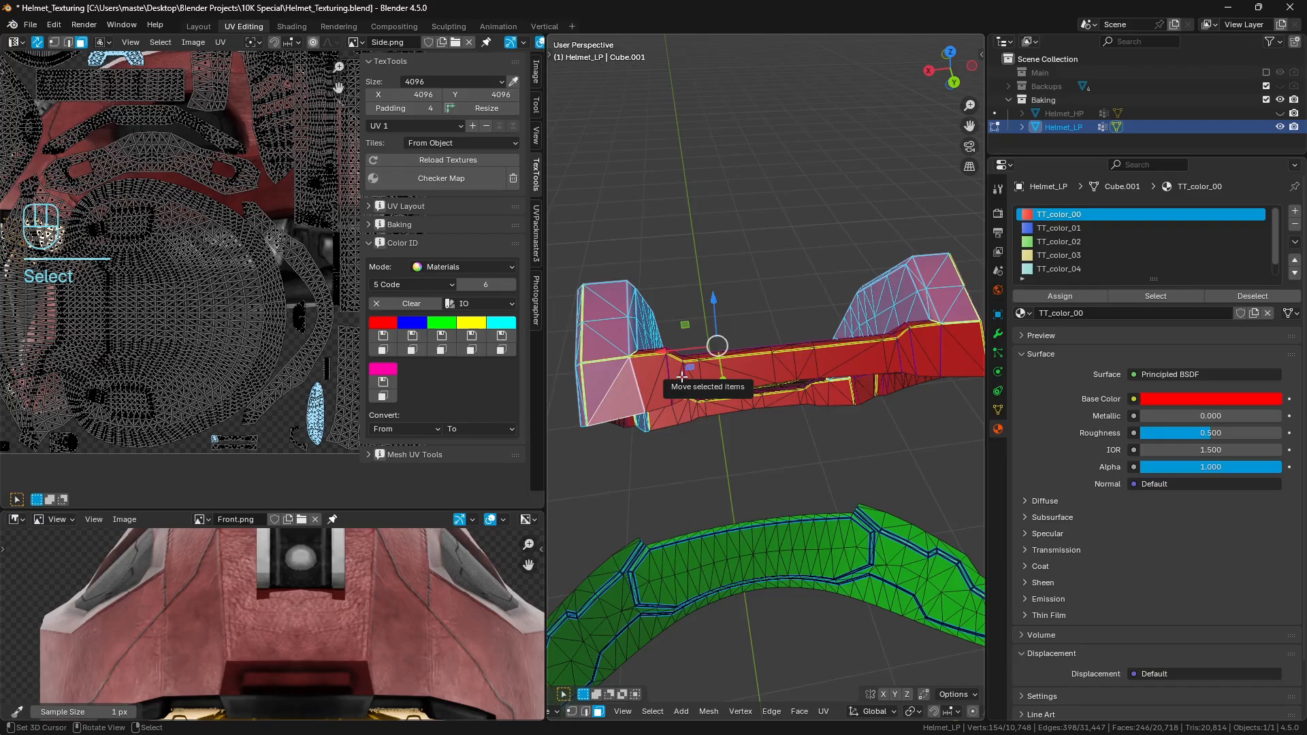
pyautogui.moveTo(682, 377); pyautogui.dragTo(680, 422, button='middle')
pyautogui.click(678, 461)
# Step: Select the raised pads on both outer sides of the bracket, assign the yellow color ID, and clear the selection
pyautogui.press('l')
pyautogui.press('l')
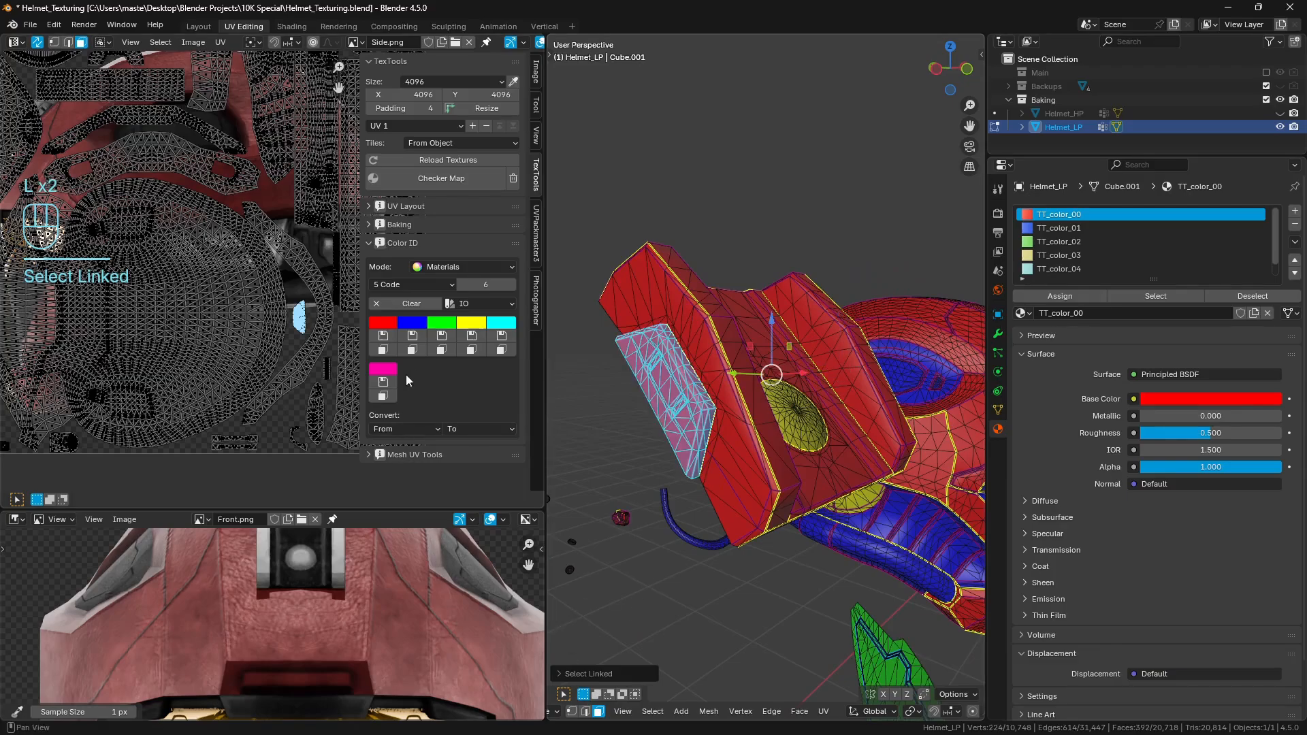
pyautogui.click(470, 336)
pyautogui.press('a')
pyautogui.press('a')
# Step: Switch to Object Mode and compare the bracket's colors with the front reference image
pyautogui.press('Tab')
pyautogui.moveTo(688, 408)
pyautogui.mouseDown(button='middle')
pyautogui.moveTo(771, 410)
pyautogui.moveTo(694, 419)
pyautogui.mouseUp(button='middle')
pyautogui.moveTo(327, 570); pyautogui.dragTo(316, 604, button='middle')
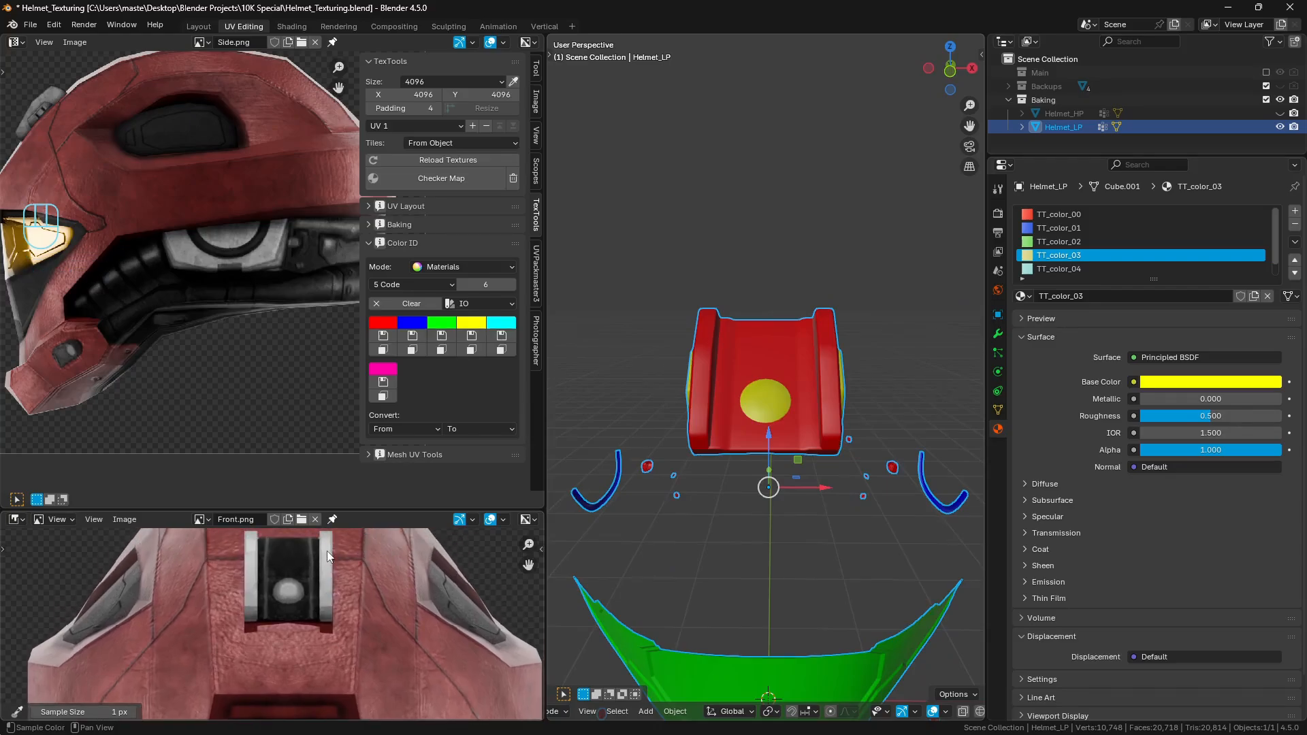
pyautogui.moveTo(782, 469); pyautogui.dragTo(802, 370, button='middle')
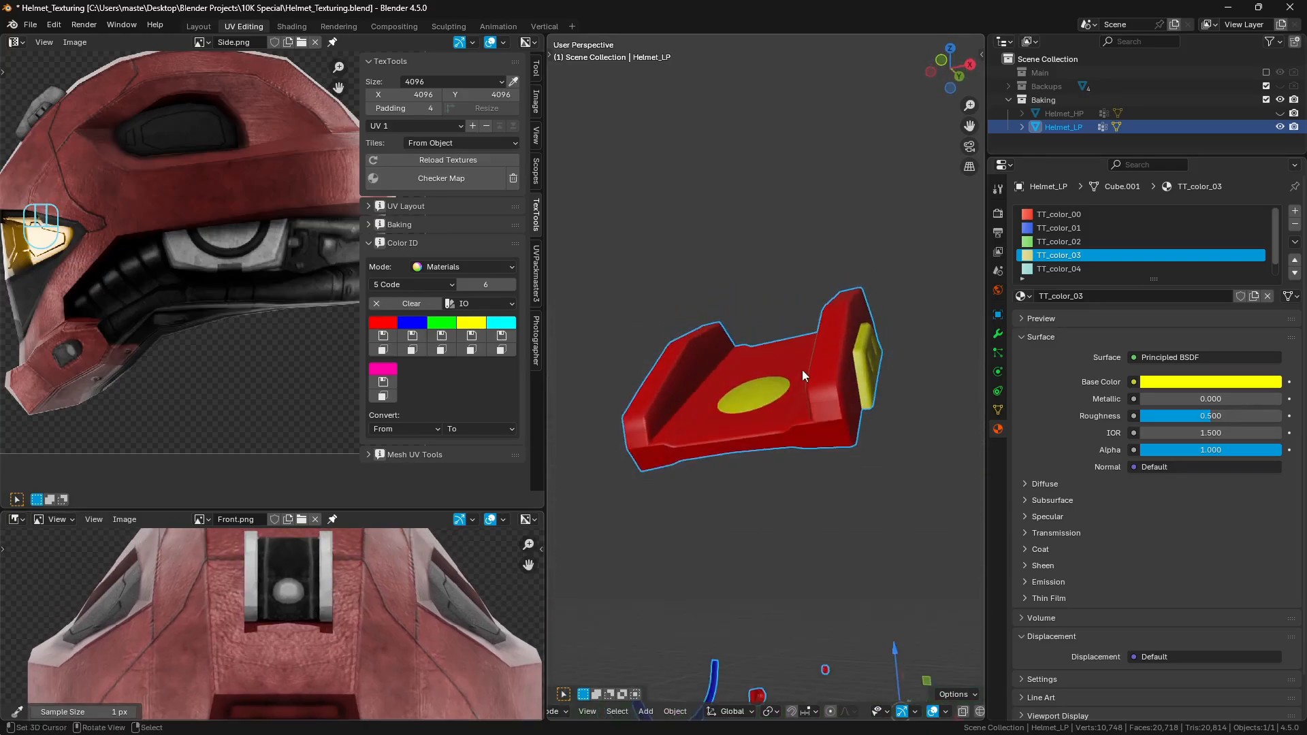
# Step: Inspect the colored bracket and the whole helmet in both modes against the full front reference image
pyautogui.press('Tab')
pyautogui.moveTo(711, 439); pyautogui.dragTo(733, 442, button='middle')
pyautogui.scroll(-6, 885, 450)
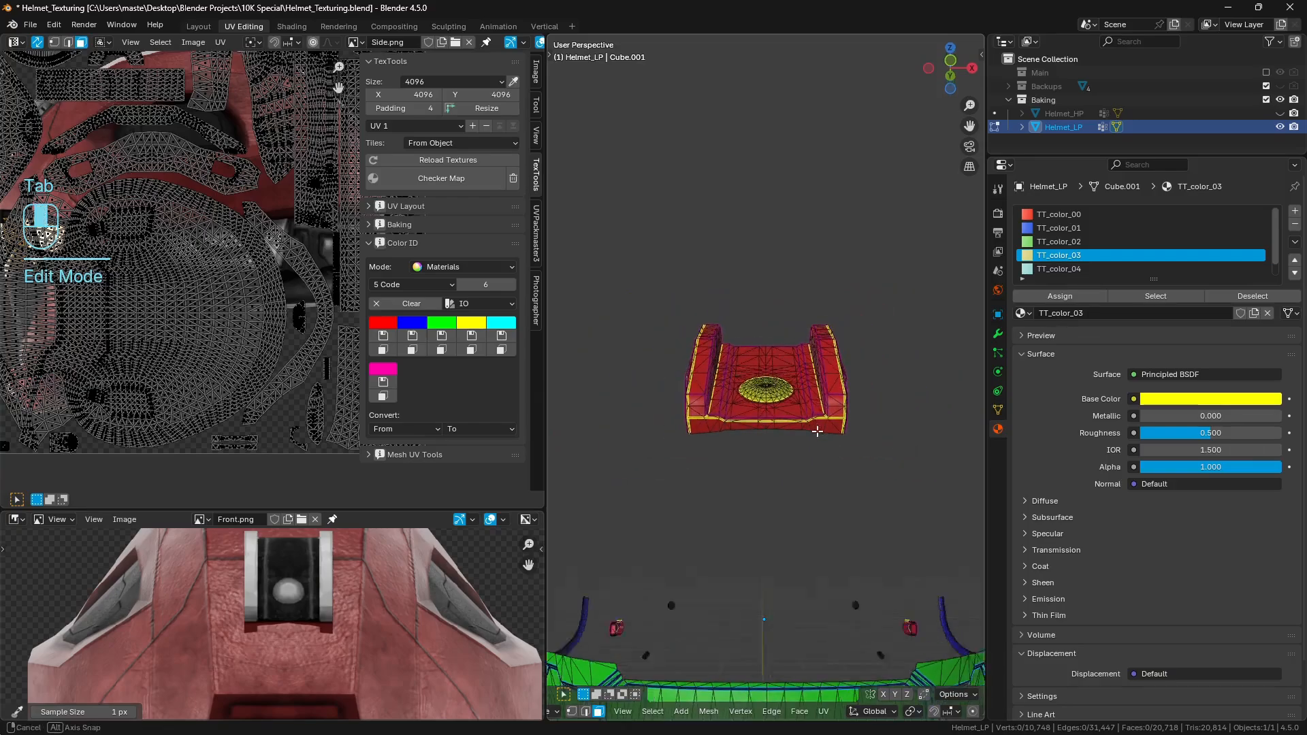
pyautogui.scroll(-3, 357, 627)
pyautogui.moveTo(357, 627); pyautogui.dragTo(309, 530, button='middle')
pyautogui.scroll(2, 307, 638)
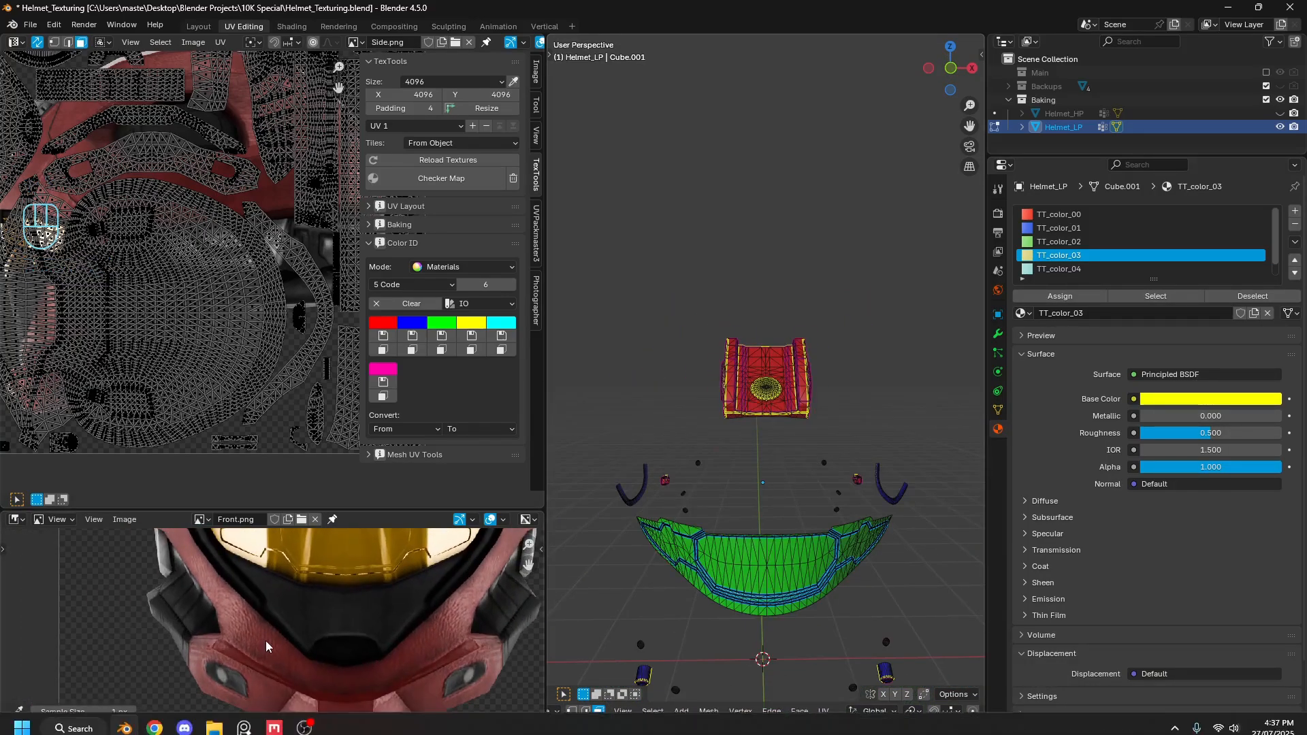
pyautogui.scroll(-2, 288, 637)
pyautogui.scroll(-2, 302, 639)
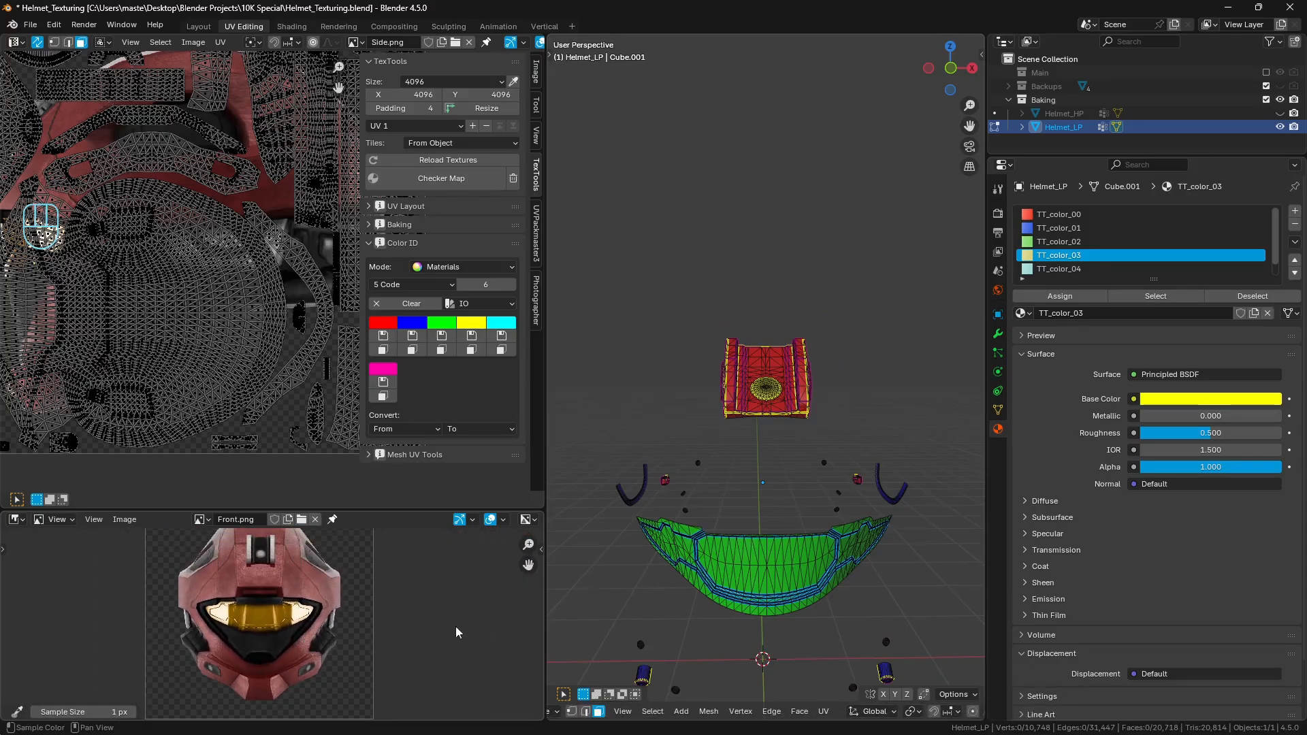
pyautogui.scroll(-6, 839, 519)
pyautogui.press('Tab')
pyautogui.keyDown('shift'); pyautogui.moveTo(845, 498); pyautogui.dragTo(844, 467, button='middle'); pyautogui.keyUp('shift')
pyautogui.press('a')
pyautogui.scroll(1, 844, 468)
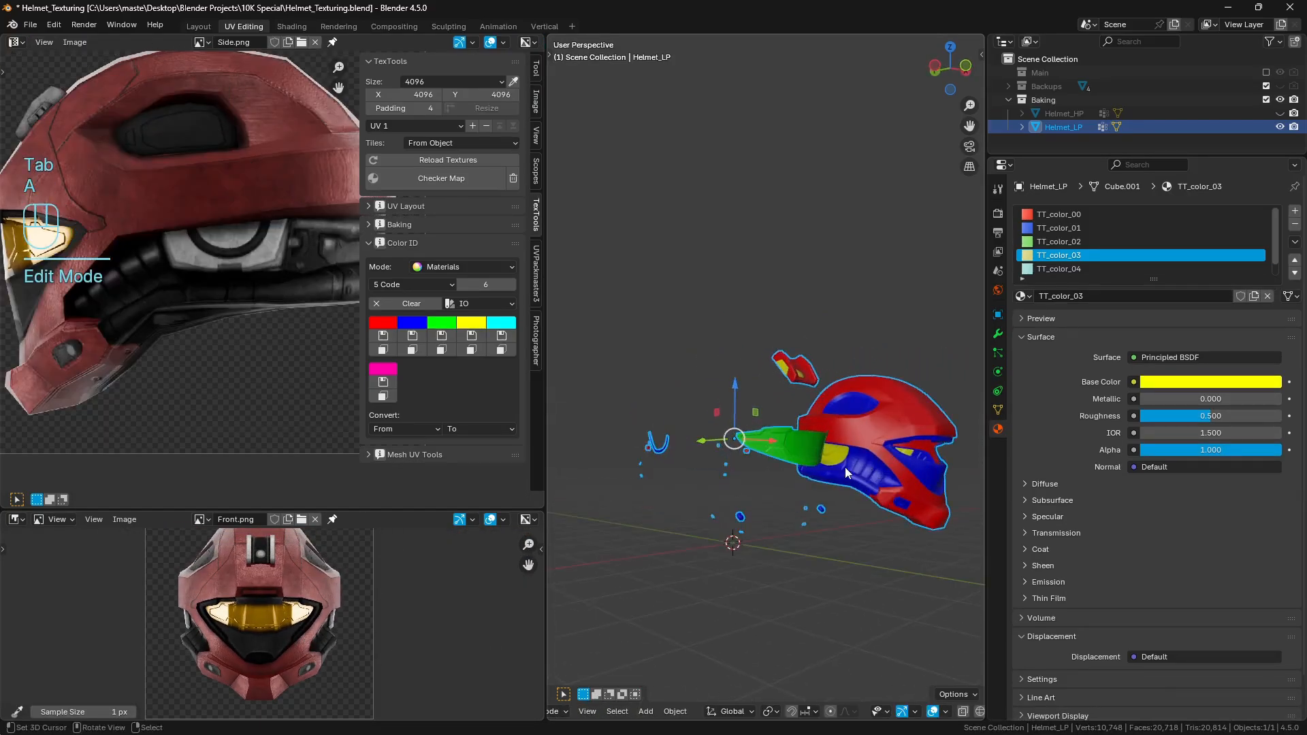
pyautogui.press('a')
pyautogui.scroll(3, 837, 449)
# Step: In Edit Mode, focus on one small detached blue cylinder and circle-select the faces of its recessed inner end cap
pyautogui.click(761, 535)
pyautogui.press('Tab')
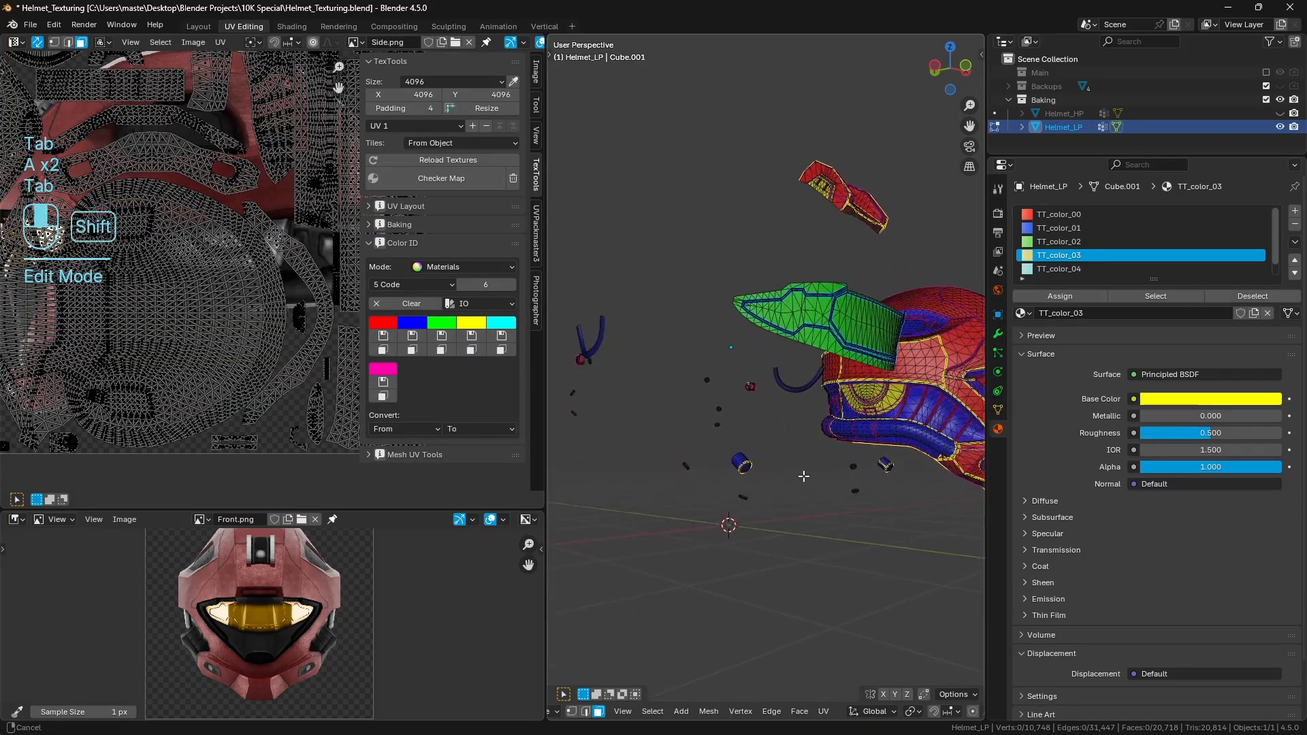
pyautogui.scroll(2, 753, 545)
pyautogui.click(728, 545)
pyautogui.press('KP_Decimal')
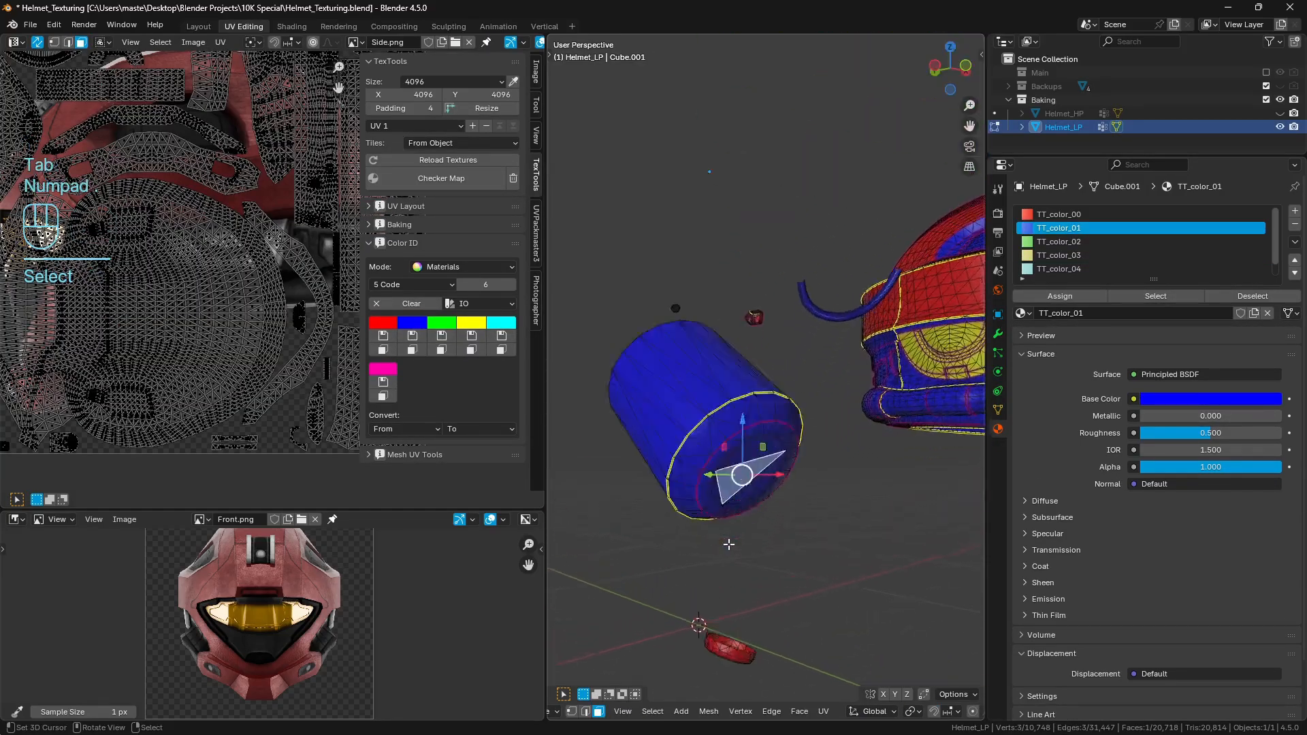
pyautogui.press('a')
pyautogui.press('a')
pyautogui.press('c')
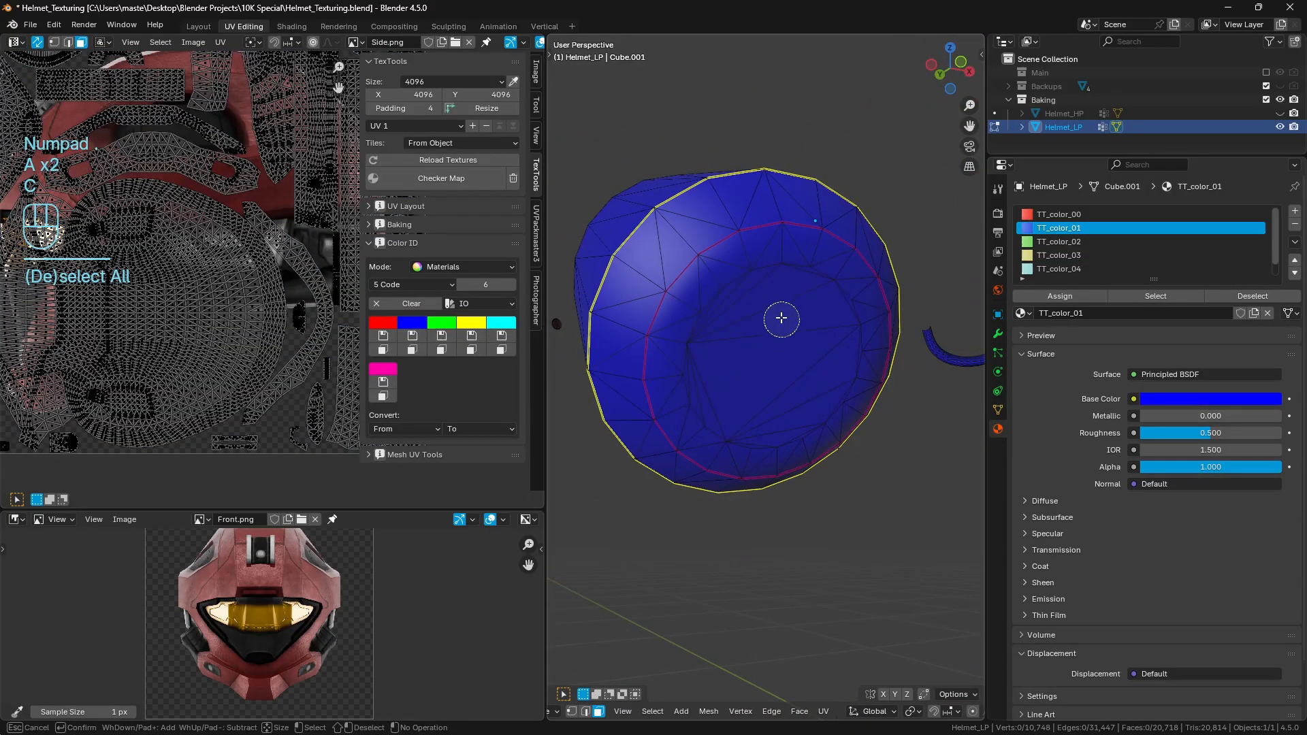
pyautogui.moveTo(782, 322)
pyautogui.mouseDown()
pyautogui.moveTo(762, 300)
pyautogui.moveTo(737, 320)
pyautogui.moveTo(708, 389)
pyautogui.moveTo(754, 415)
pyautogui.mouseUp()
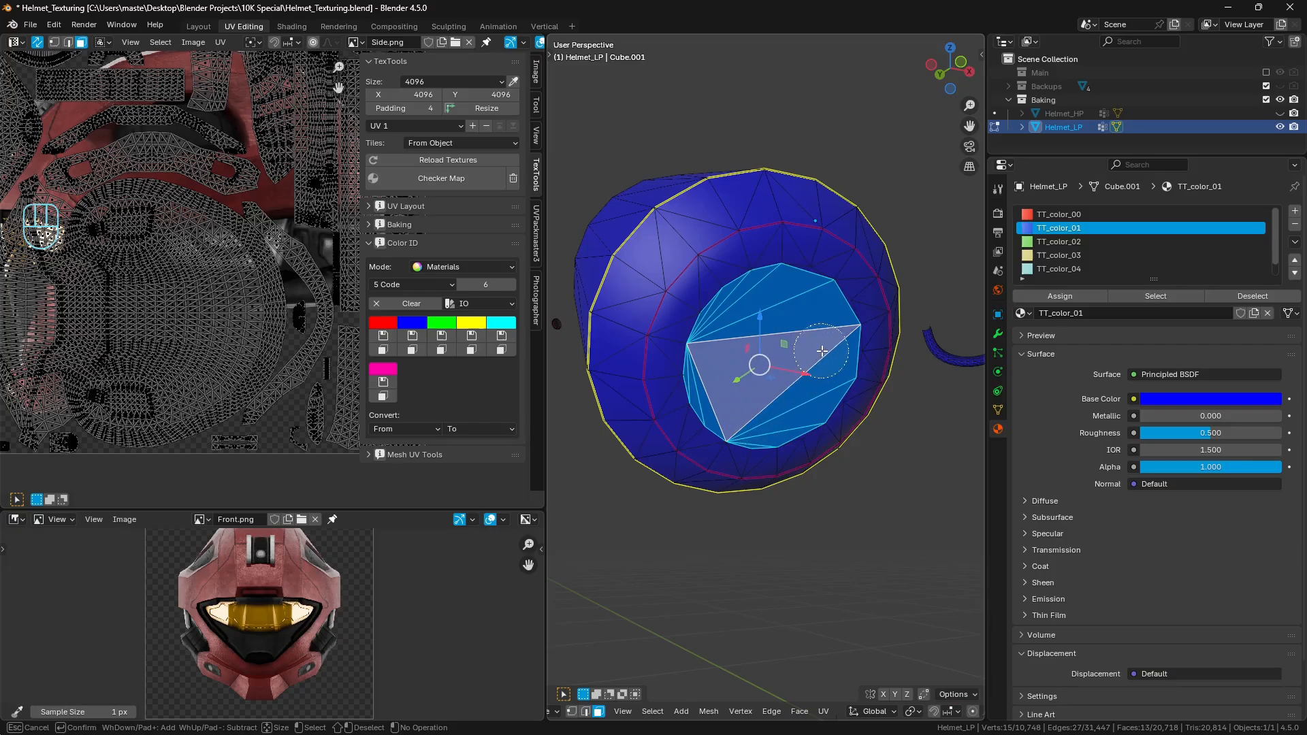
pyautogui.moveTo(827, 322); pyautogui.dragTo(808, 298)
pyautogui.rightClick(806, 297)
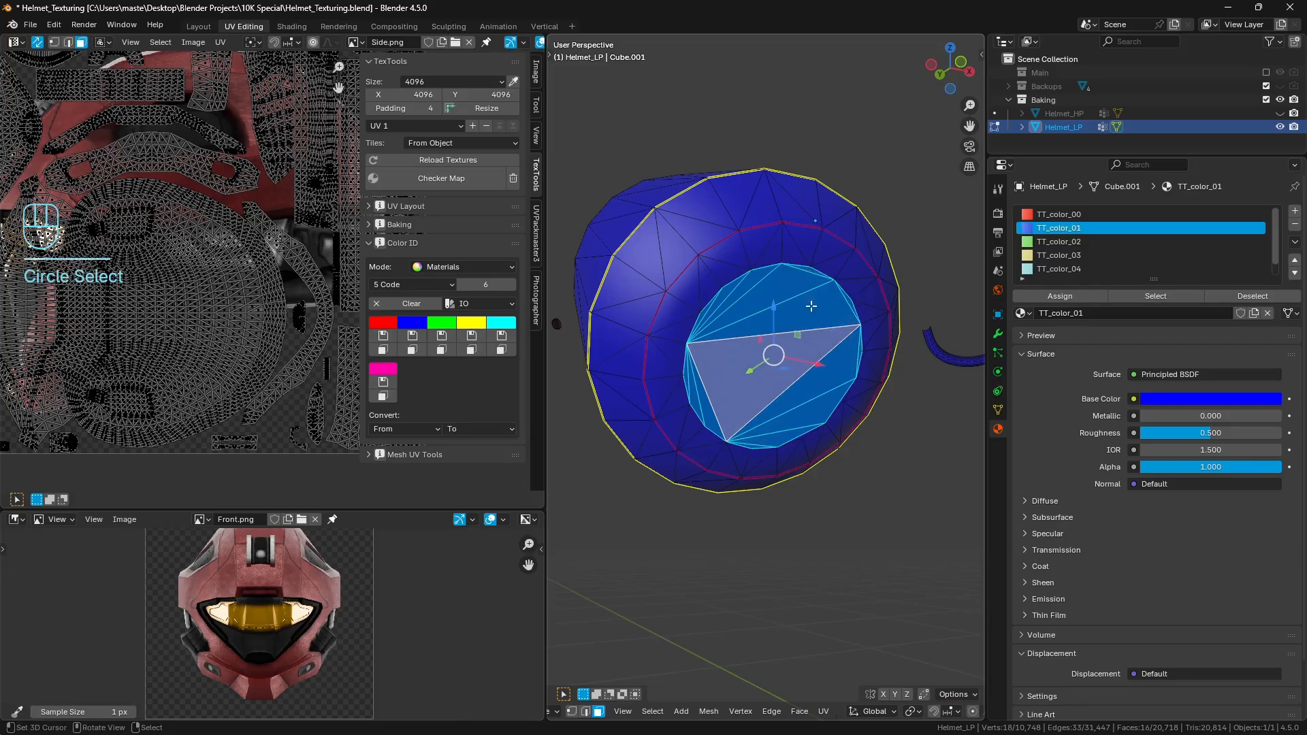
# Step: Add the recessed end-cap faces of the matching blue cylinder on the opposite side to the selection with Circle Select
pyautogui.scroll(-4, 820, 348)
pyautogui.scroll(-3, 707, 333)
pyautogui.moveTo(980, 355); pyautogui.dragTo(924, 355, button='middle')
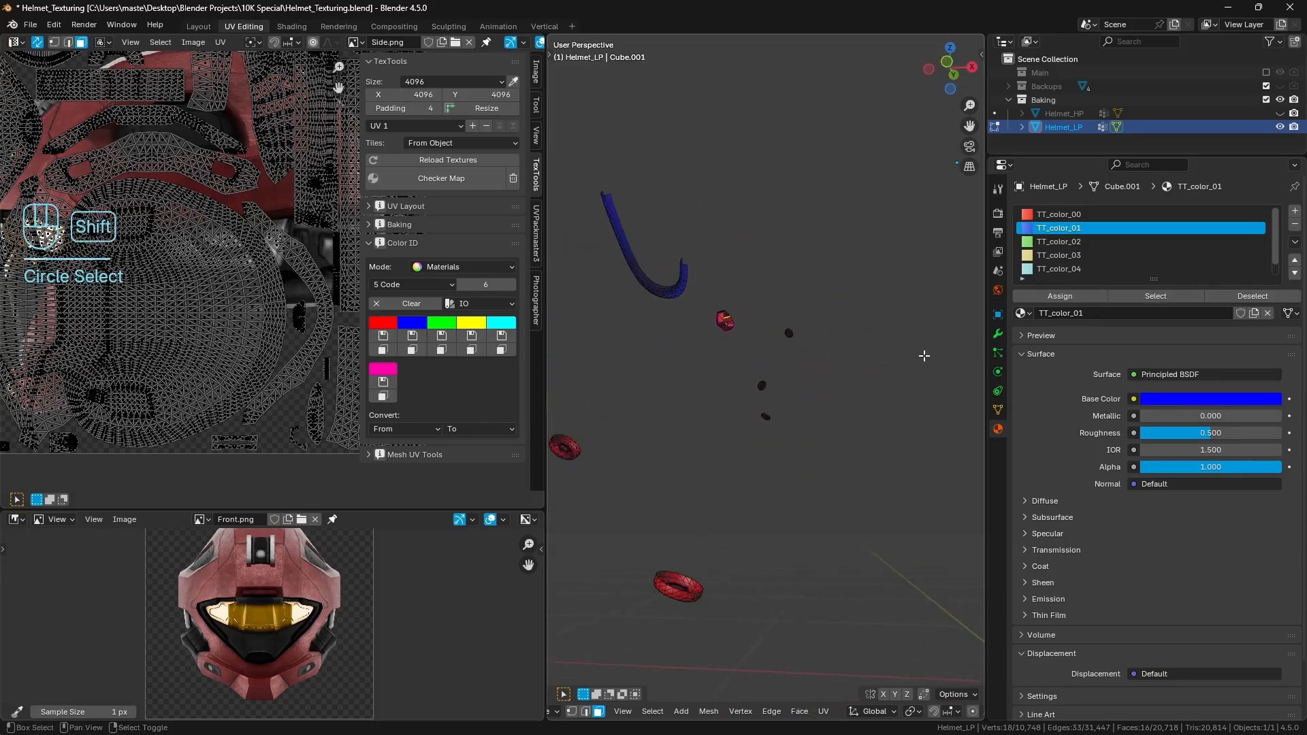
pyautogui.moveTo(842, 350)
pyautogui.mouseDown(button='middle')
pyautogui.moveTo(930, 353)
pyautogui.moveTo(581, 356)
pyautogui.mouseUp(button='middle')
pyautogui.keyDown('shift'); pyautogui.moveTo(670, 164); pyautogui.dragTo(736, 276, button='middle'); pyautogui.keyUp('shift')
pyautogui.press('c')
pyautogui.moveTo(736, 271); pyautogui.dragTo(735, 237)
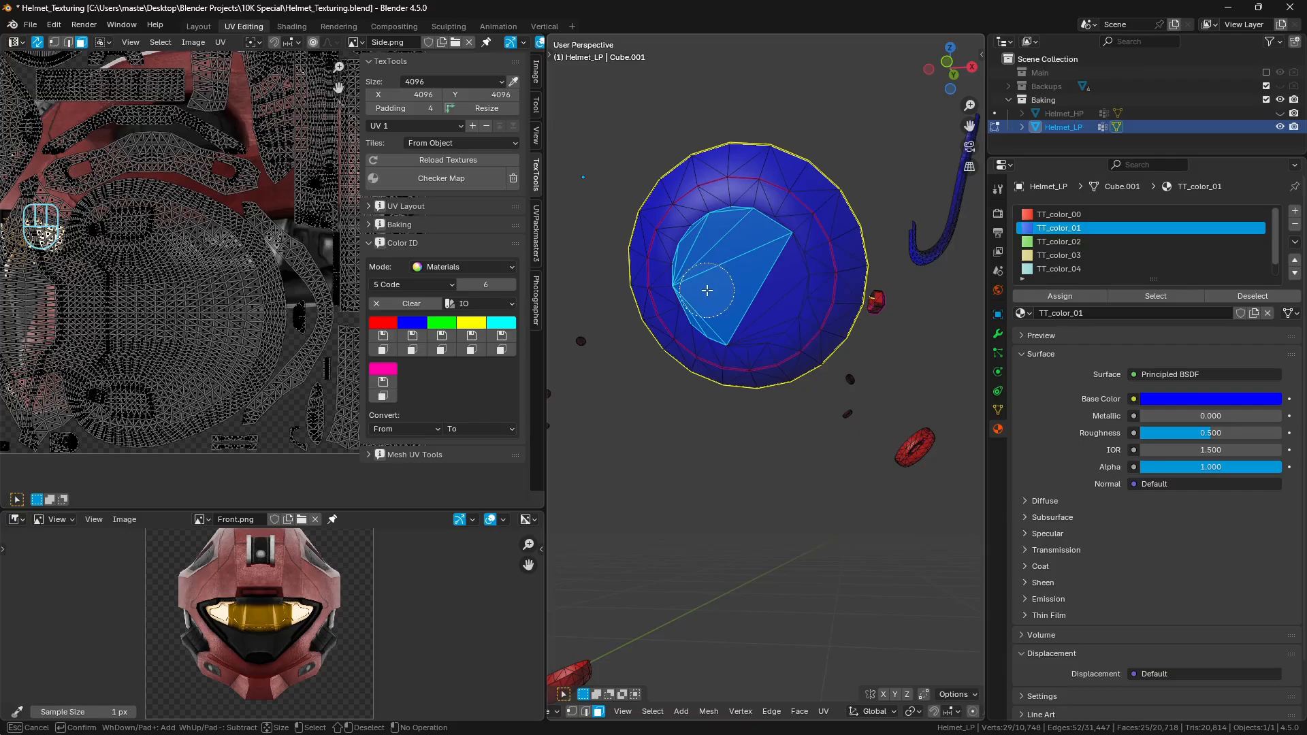
pyautogui.moveTo(704, 291)
pyautogui.mouseDown()
pyautogui.moveTo(755, 313)
pyautogui.moveTo(769, 279)
pyautogui.mouseUp()
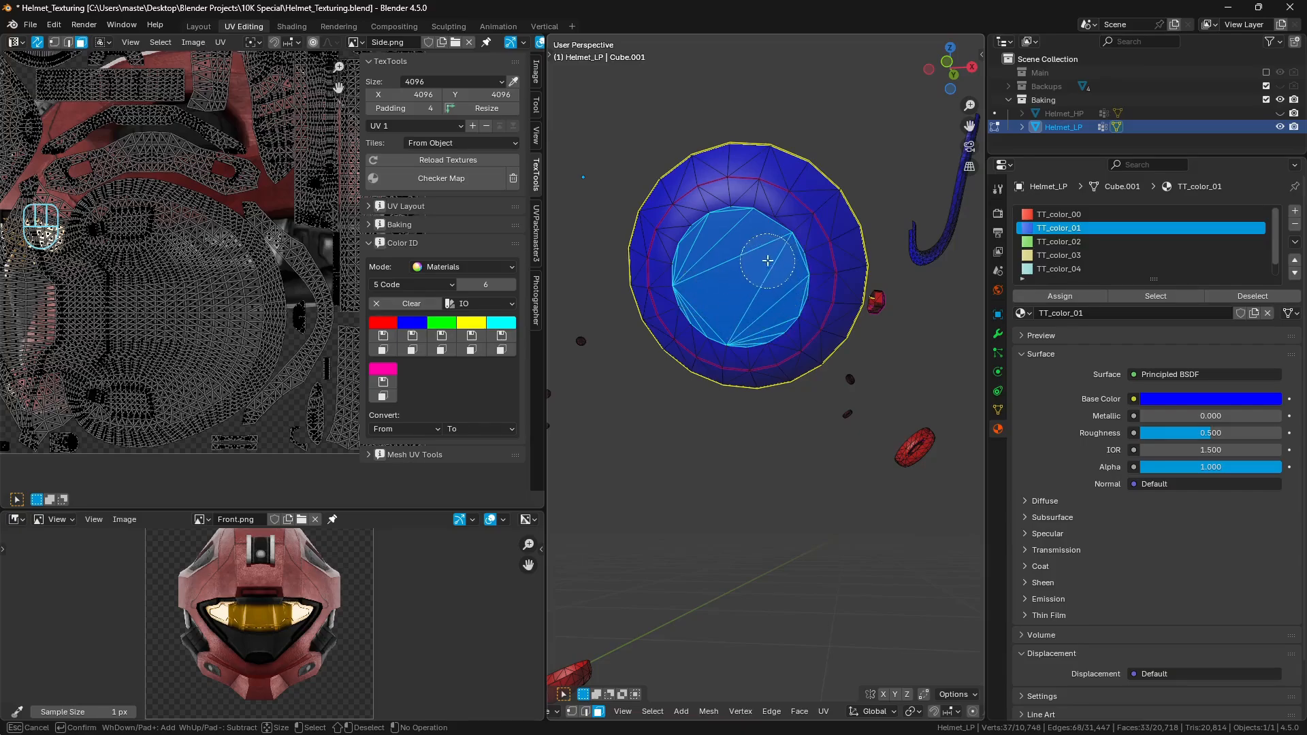
pyautogui.rightClick(778, 260)
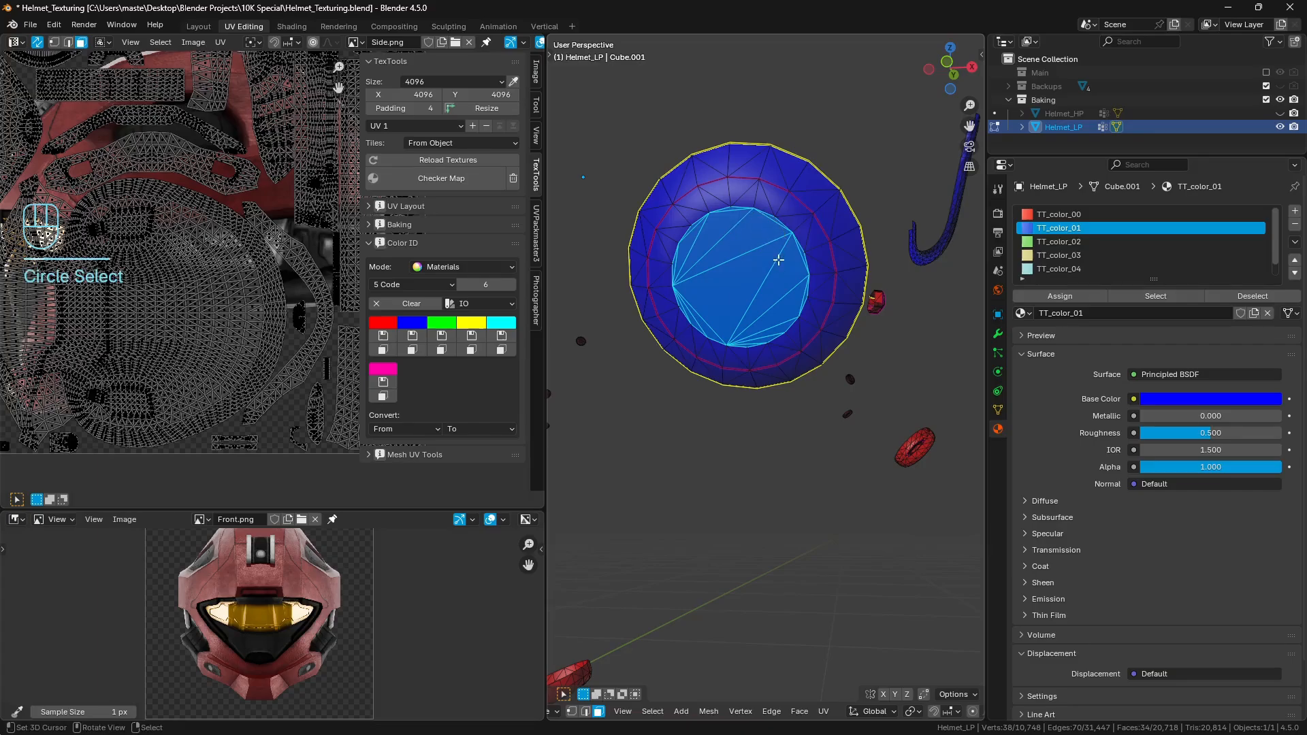
# Step: Assign the cyan color ID to both cylinders' end caps and clear the selection
pyautogui.click(501, 335)
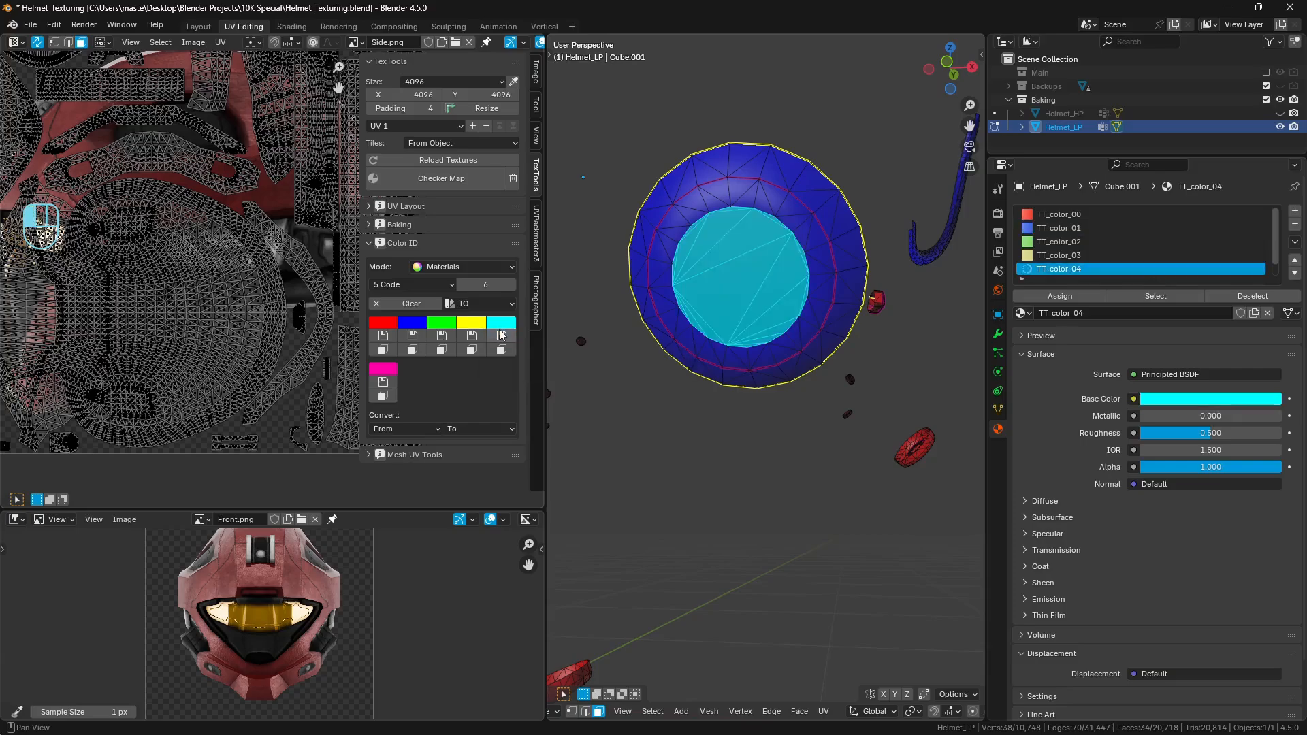
pyautogui.moveTo(783, 300); pyautogui.dragTo(792, 301, button='middle')
pyautogui.press('a')
pyautogui.press('a')
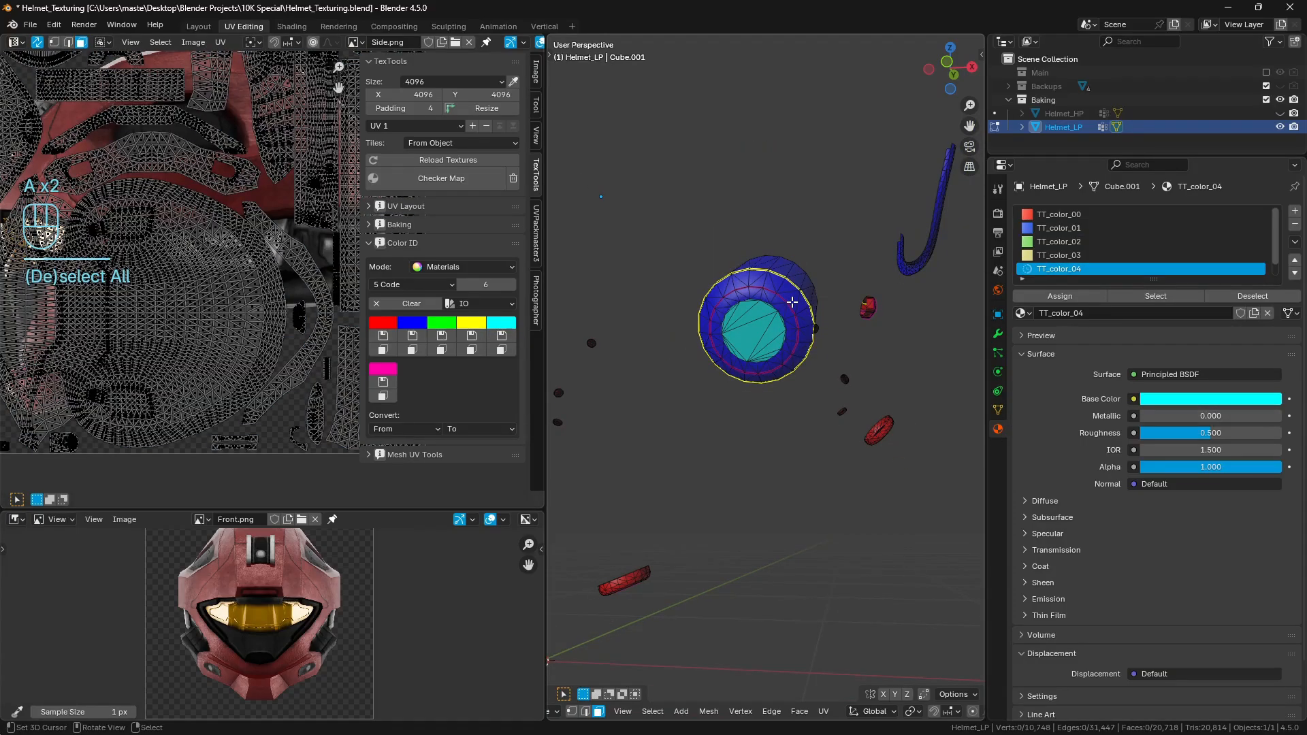
# Step: Select all faces using the TT_color_04 material slot and frame the two cylinders' cyan end caps
pyautogui.scroll(2, 792, 301)
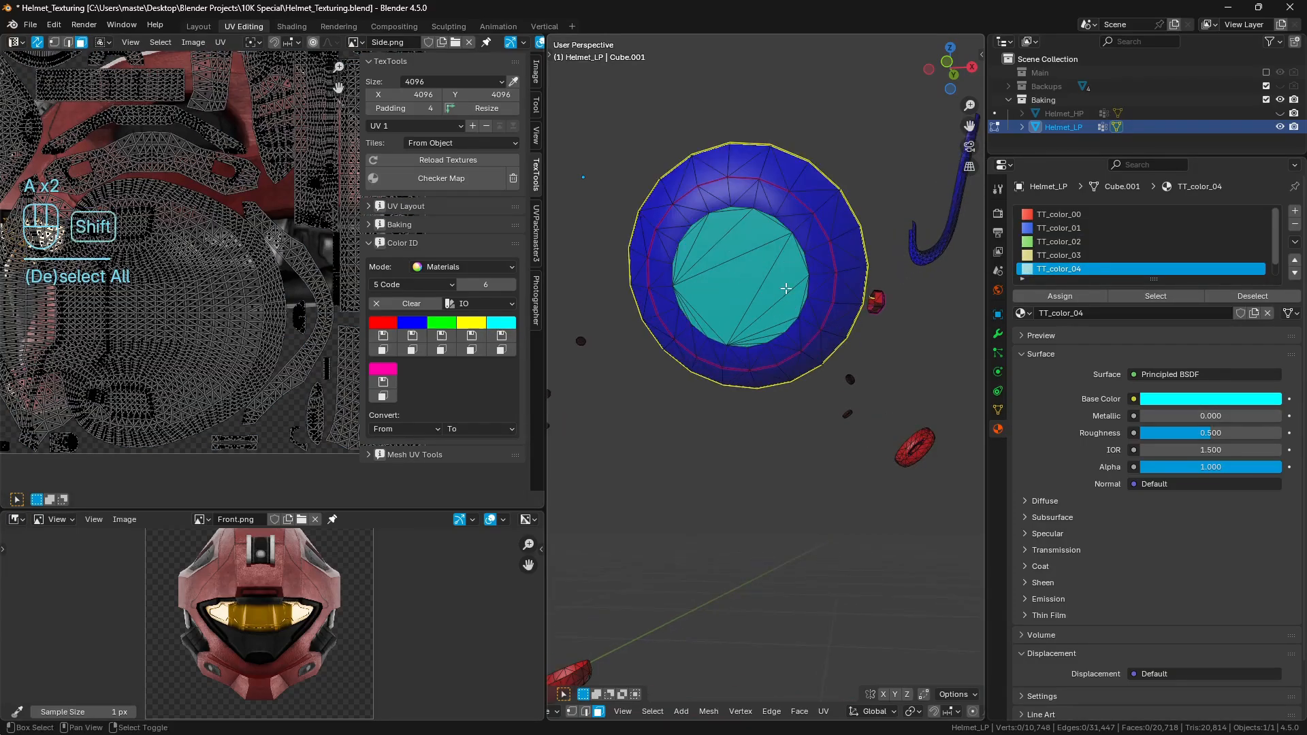
pyautogui.scroll(2, 791, 303)
pyautogui.scroll(-1, 1144, 252)
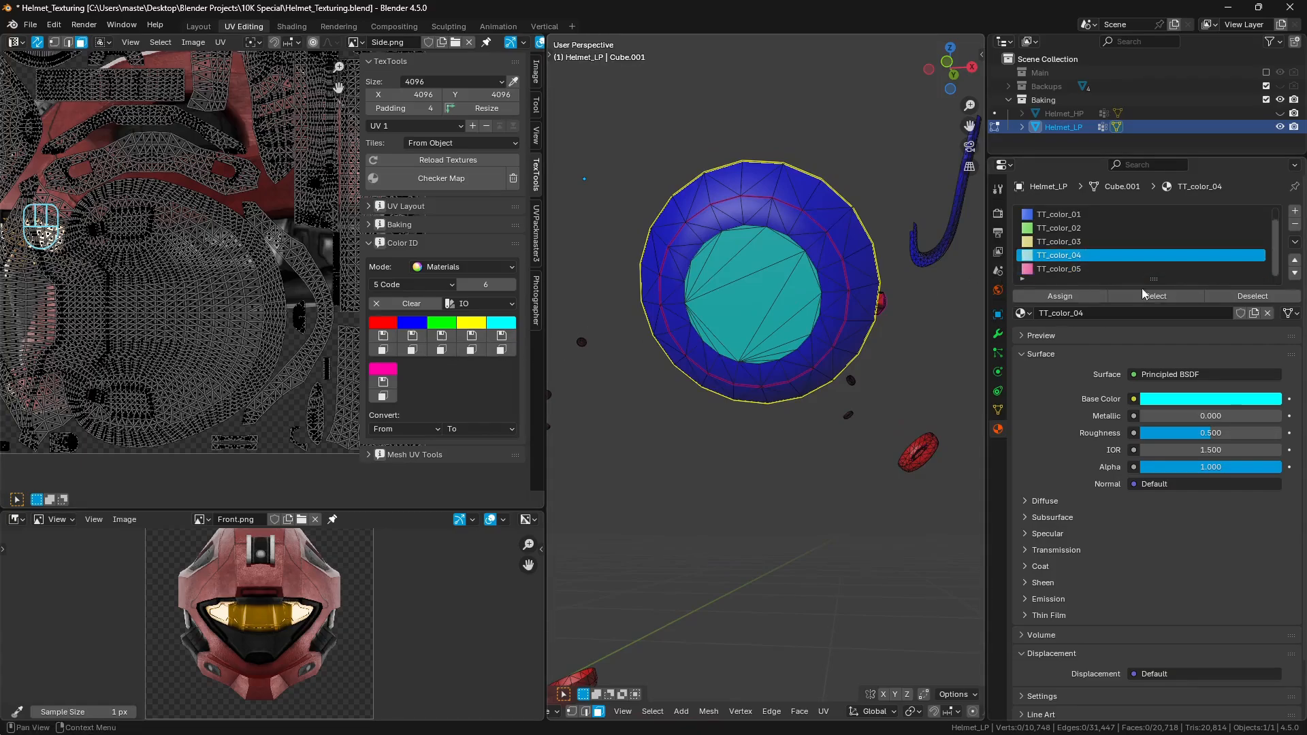
pyautogui.click(1155, 296)
pyautogui.scroll(-2, 792, 311)
pyautogui.press('KP_Decimal')
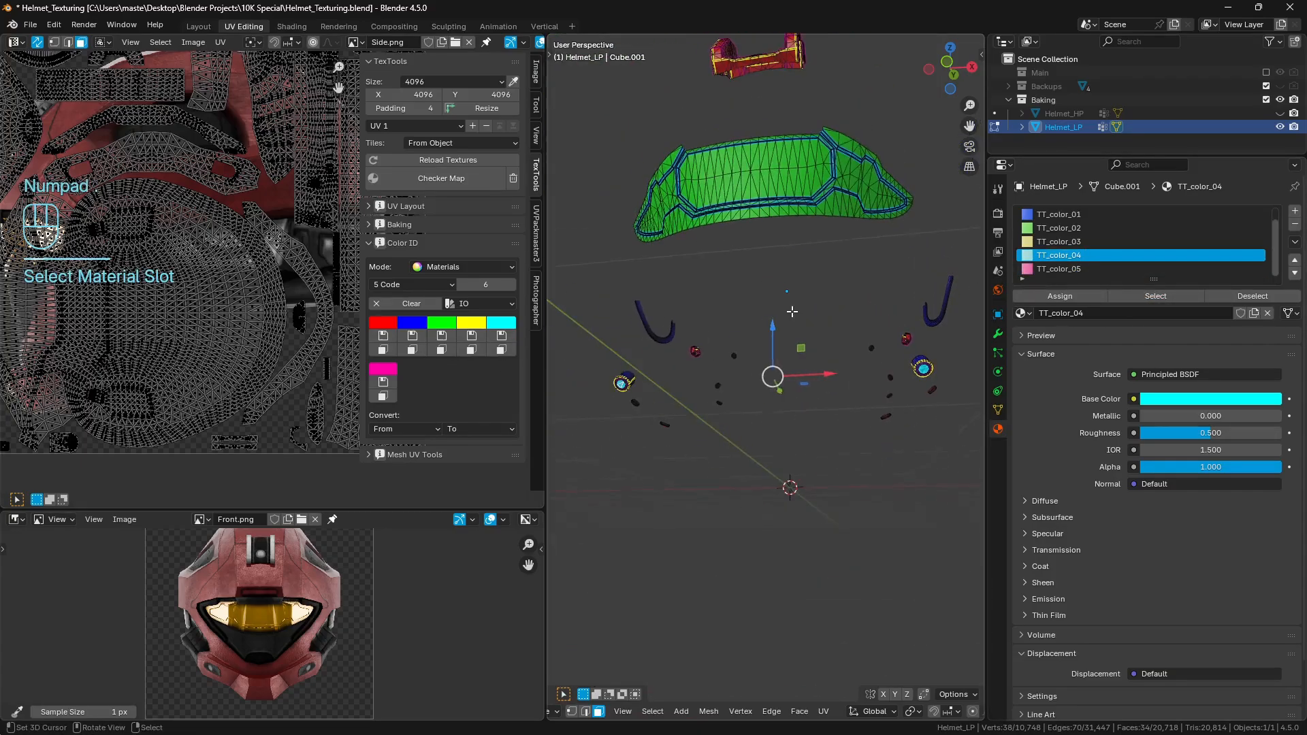
pyautogui.moveTo(790, 309); pyautogui.dragTo(844, 370, button='middle')
pyautogui.moveTo(960, 388)
pyautogui.keyDown('shift'); pyautogui.mouseDown(button='middle')
pyautogui.moveTo(873, 392)
pyautogui.moveTo(847, 425)
pyautogui.mouseUp(button='middle'); pyautogui.keyUp('shift')
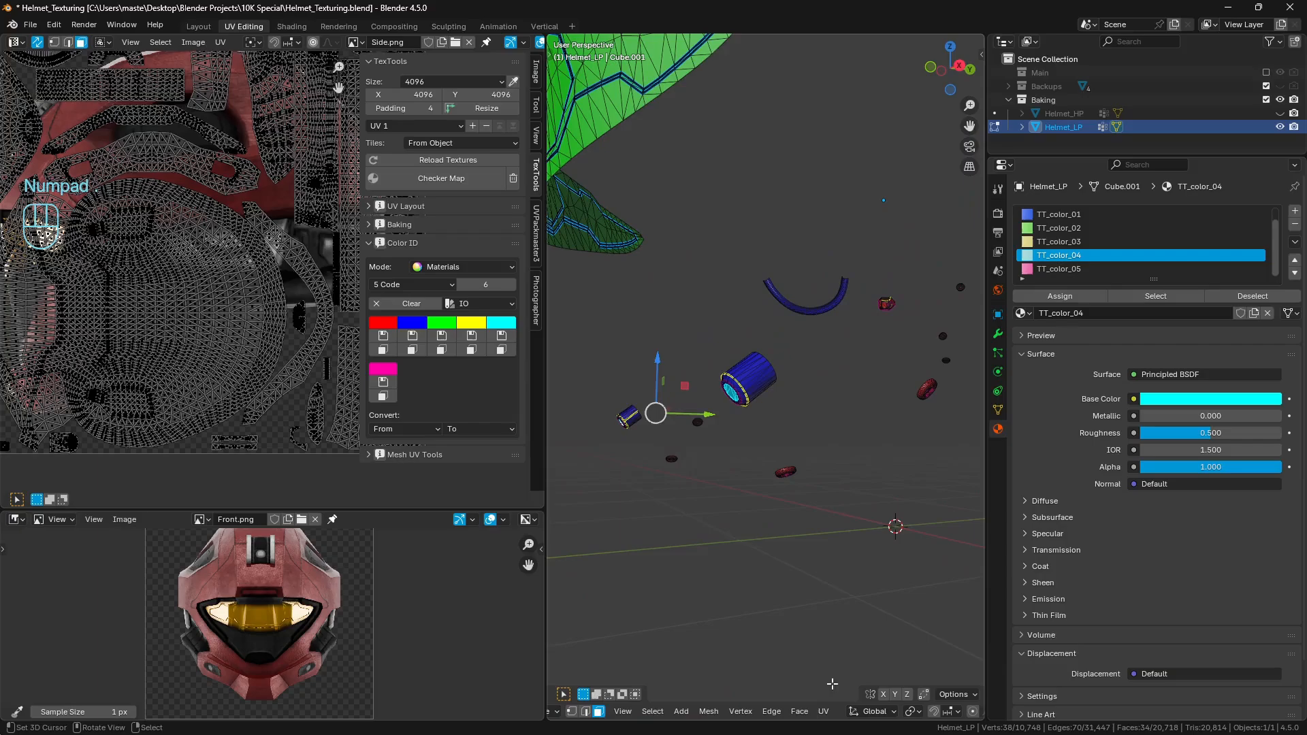
# Step: Set the transform orientation to Normal and the pivot point to Individual Origins
pyautogui.scroll(-7, 839, 710)
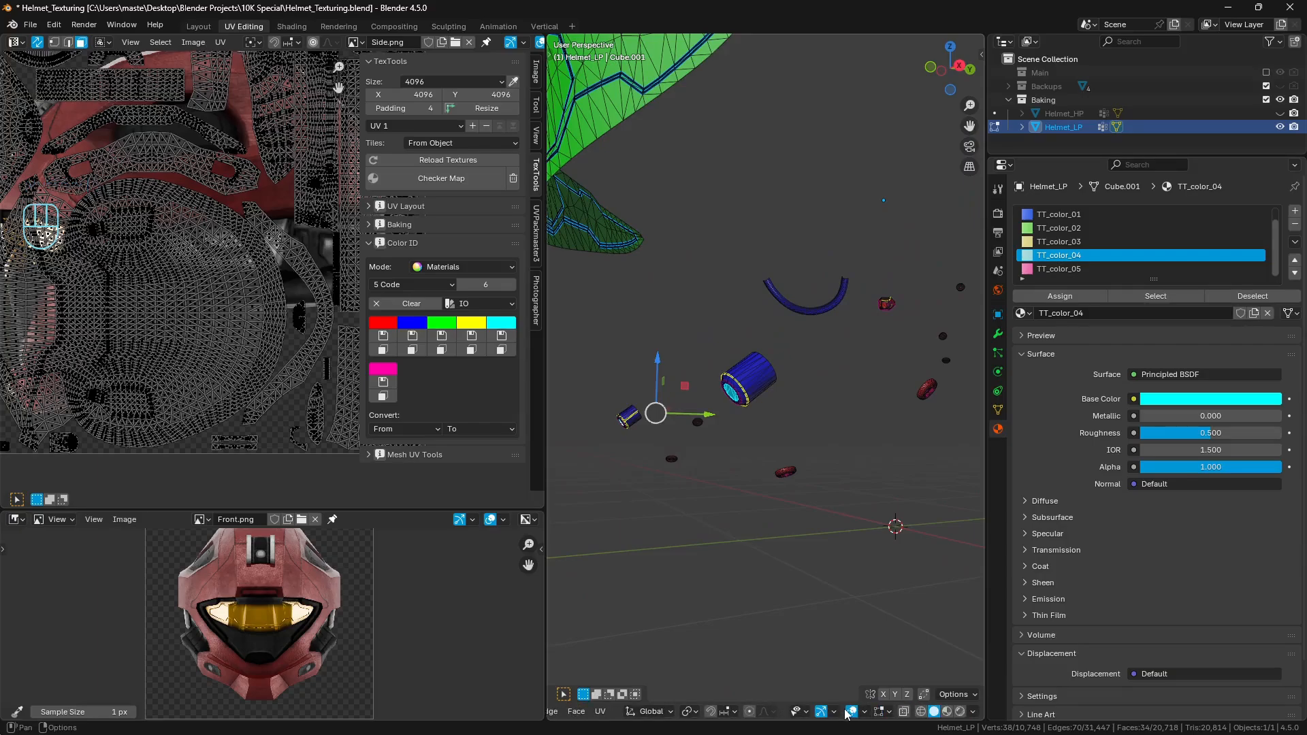
pyautogui.click(665, 712)
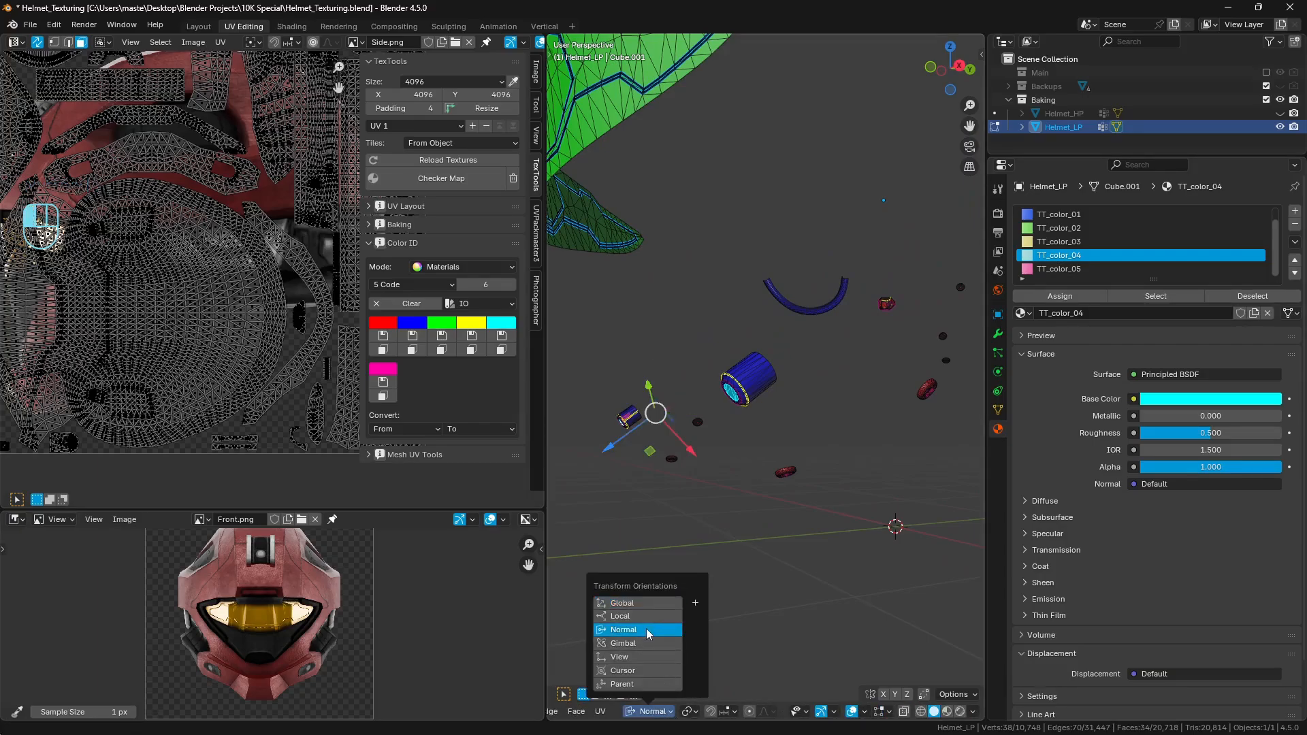
pyautogui.click(636, 630)
pyautogui.click(688, 711)
pyautogui.click(732, 665)
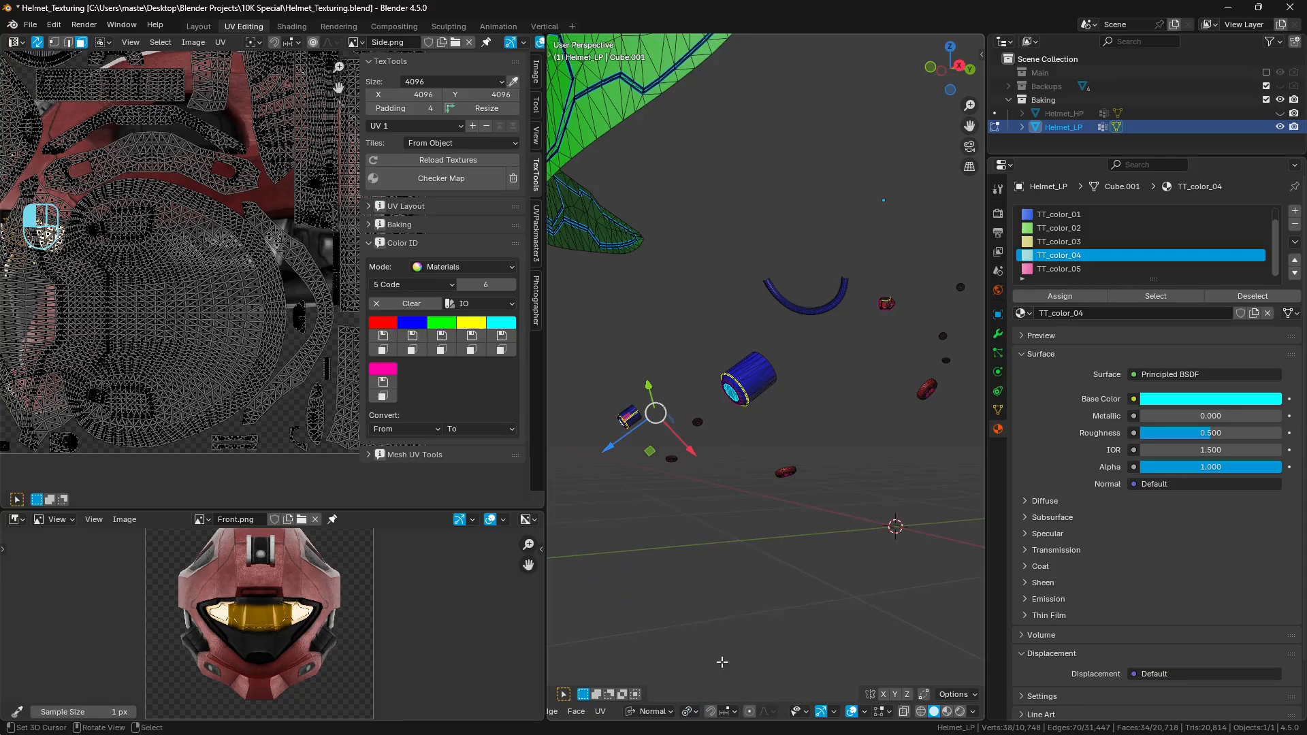
# Step: Duplicate the cyan end-cap faces in place and, in wireframe, move the copies slightly into the cylinders along their normals
pyautogui.scroll(8, 765, 477)
pyautogui.keyDown('shift'); pyautogui.moveTo(765, 477); pyautogui.dragTo(836, 459, button='middle'); pyautogui.keyUp('shift')
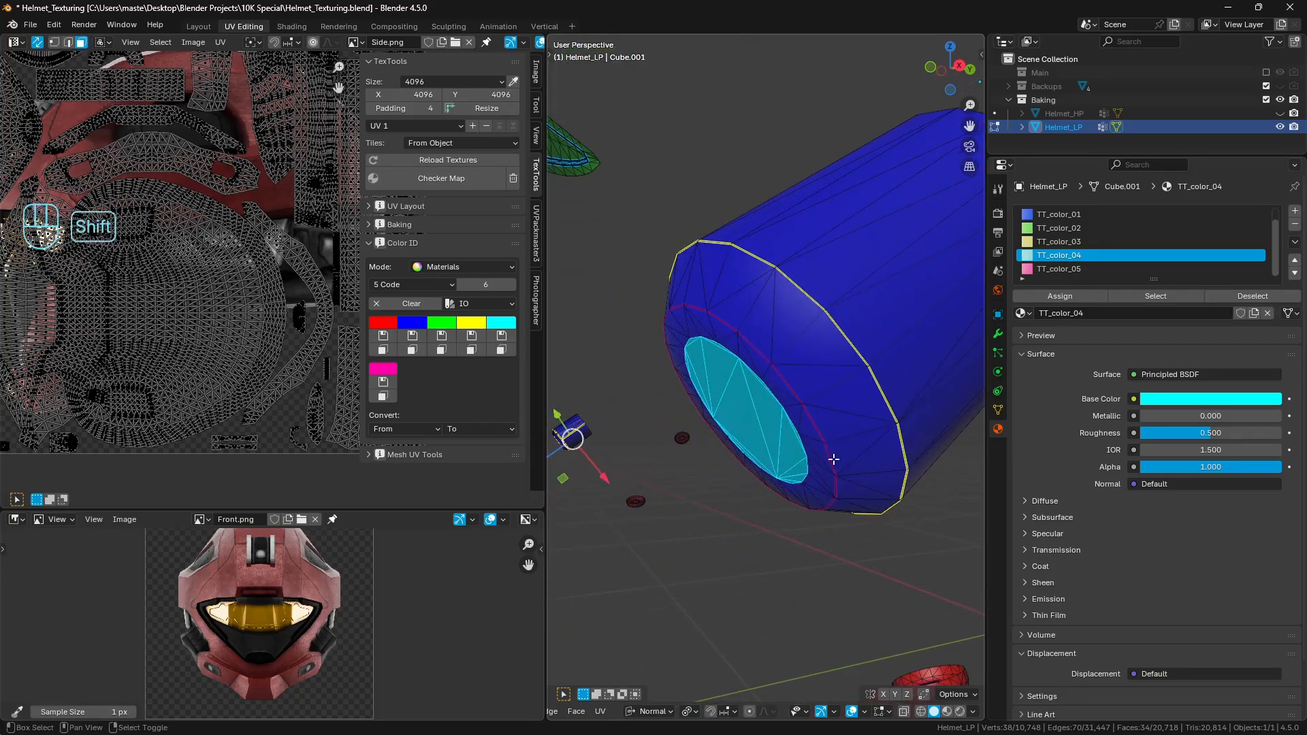
pyautogui.hotkey('shift', 'd')
pyautogui.rightClick(861, 459)
pyautogui.keyDown('shift'); pyautogui.moveTo(682, 479); pyautogui.dragTo(694, 480, button='middle'); pyautogui.keyUp('shift')
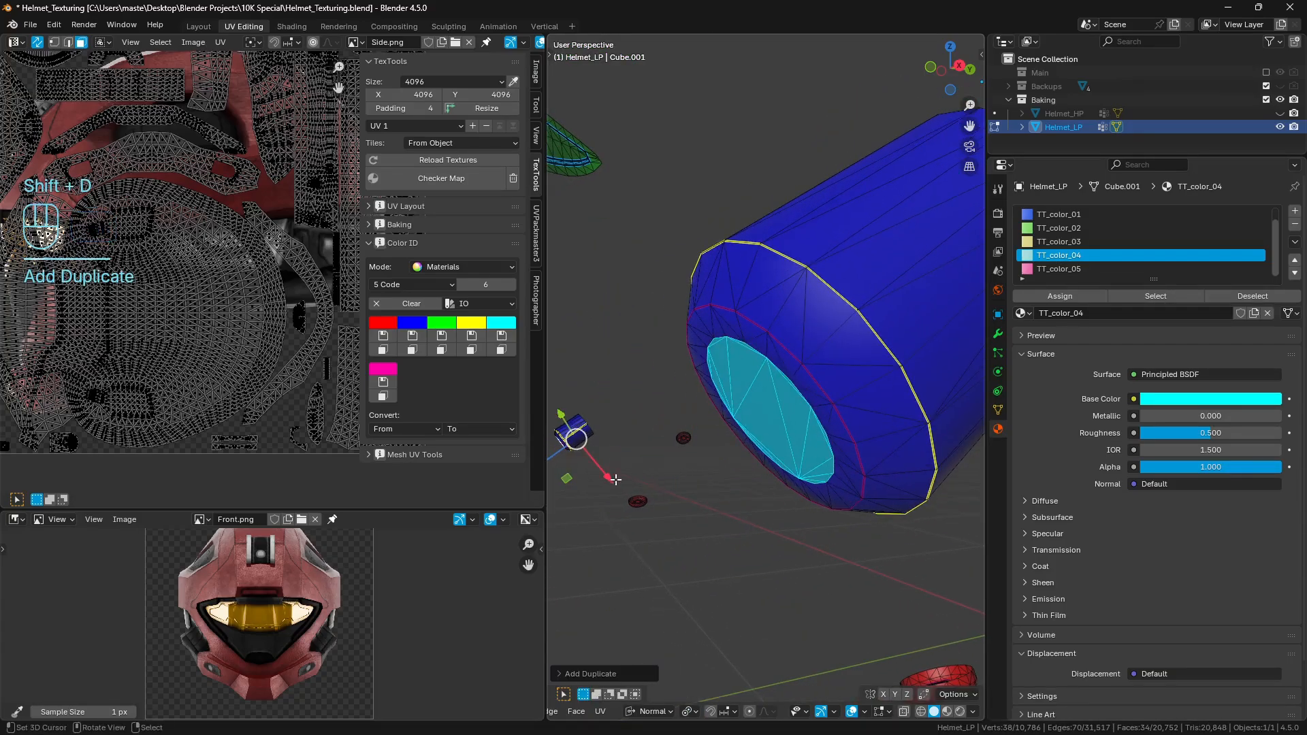
pyautogui.hotkey('shift', 'space')
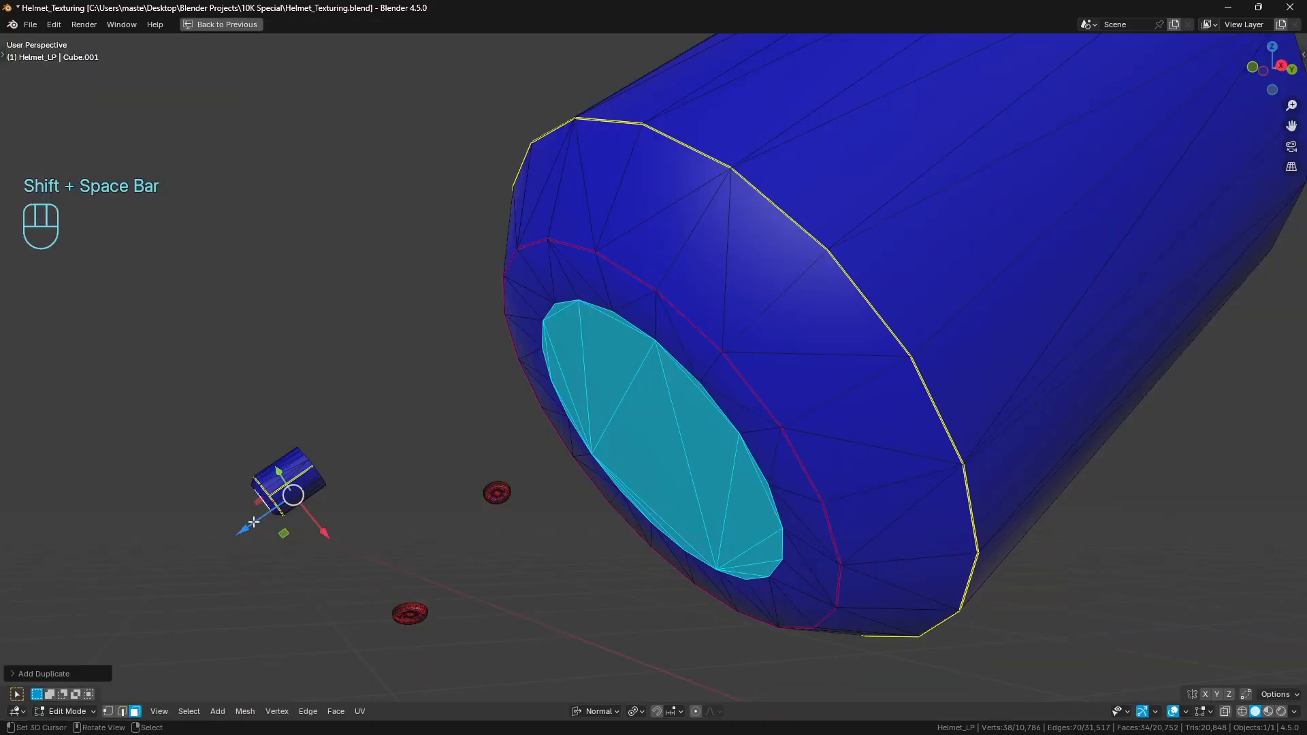
pyautogui.press('z')
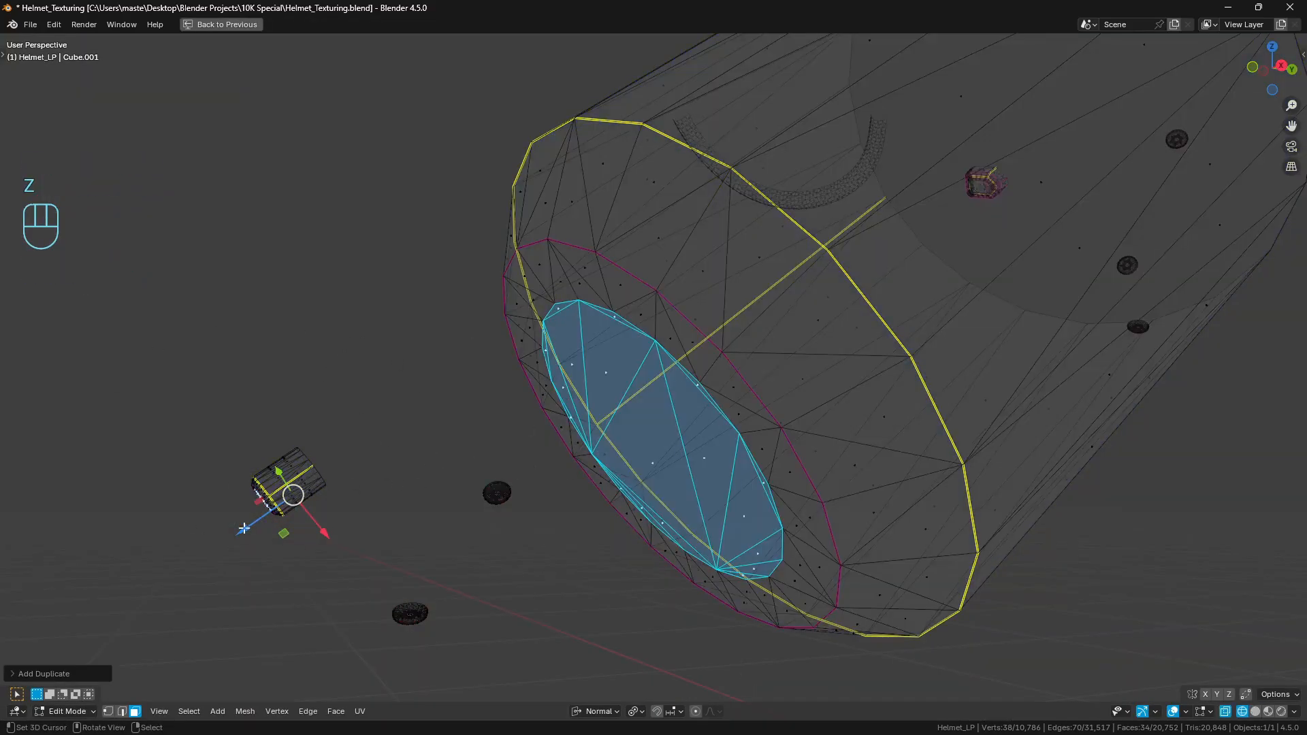
pyautogui.moveTo(241, 531)
pyautogui.keyDown('shift'); pyautogui.mouseDown()
pyautogui.moveTo(334, 493)
pyautogui.moveTo(306, 486)
pyautogui.mouseUp(); pyautogui.keyUp('shift')
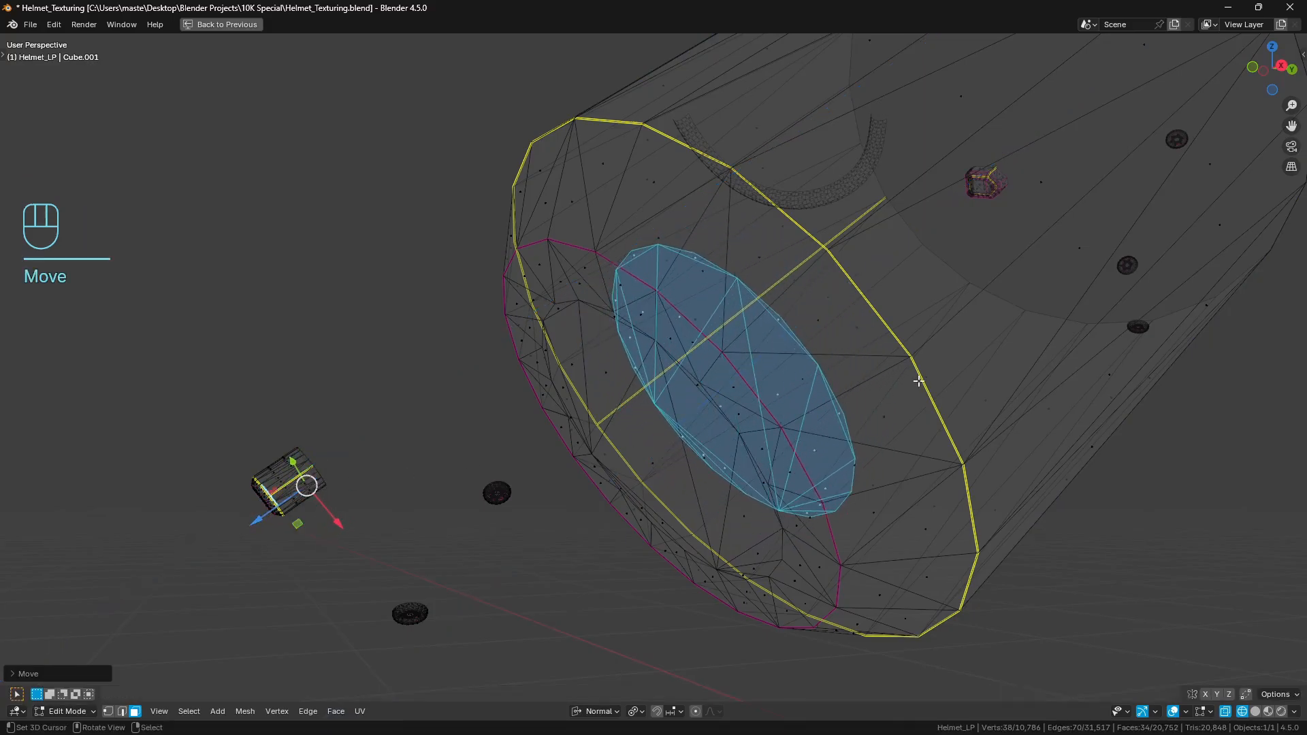
# Step: Scale the duplicated discs to about 1.52 inside the cylinders, return to solid shading, and assign them the pink color ID
pyautogui.press('s')
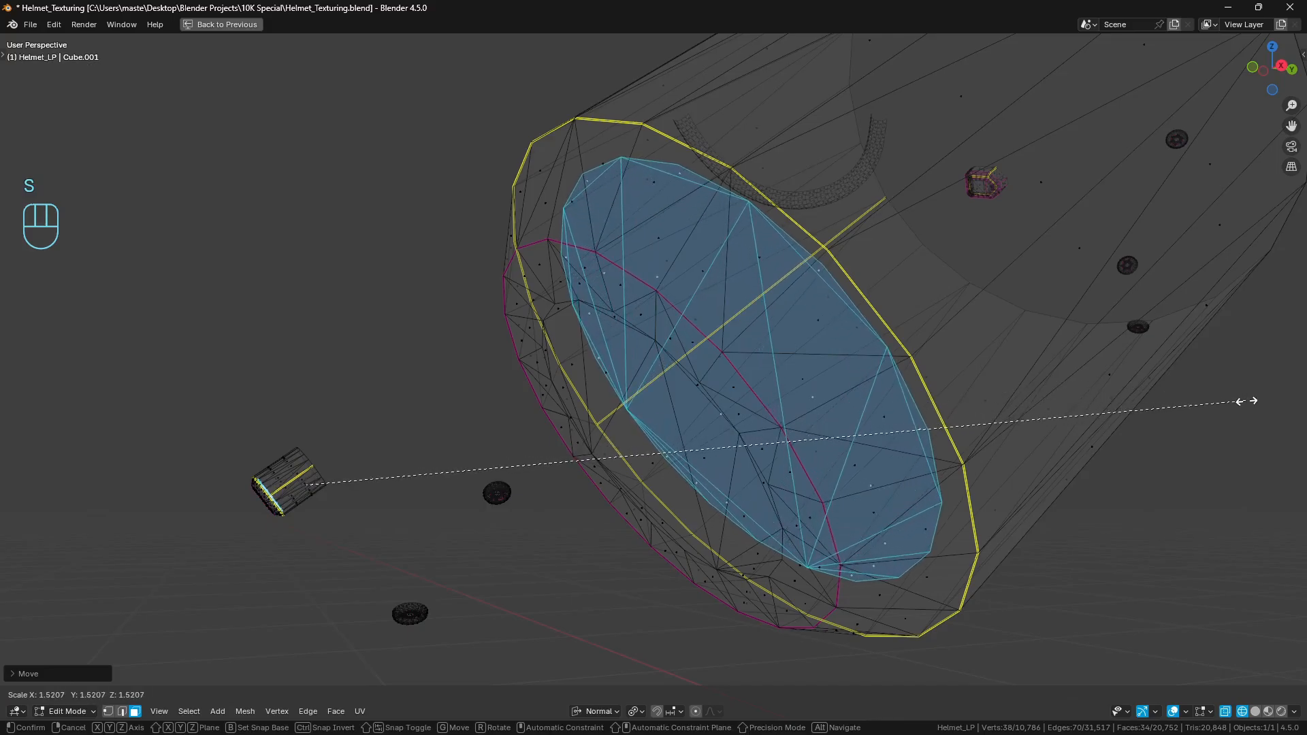
pyautogui.press('Return')
pyautogui.hotkey('shift', 'space')
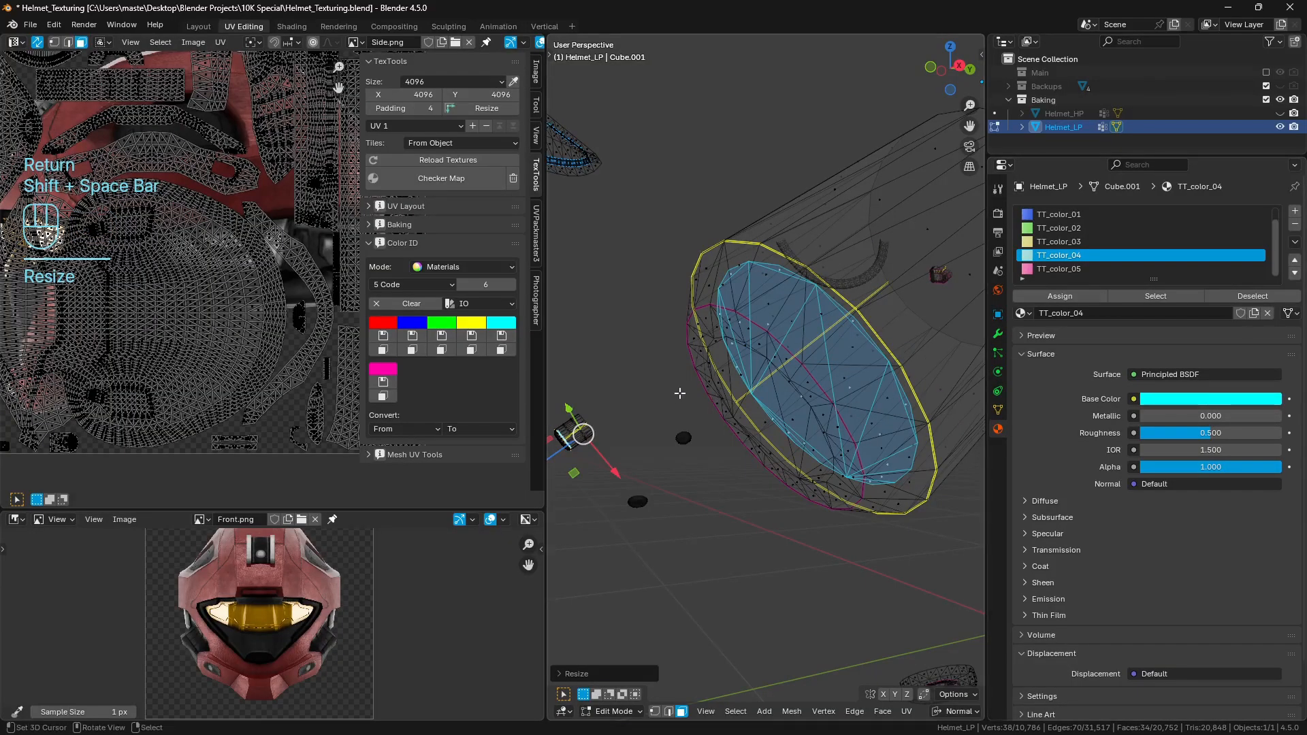
pyautogui.press('z')
pyautogui.click(387, 389)
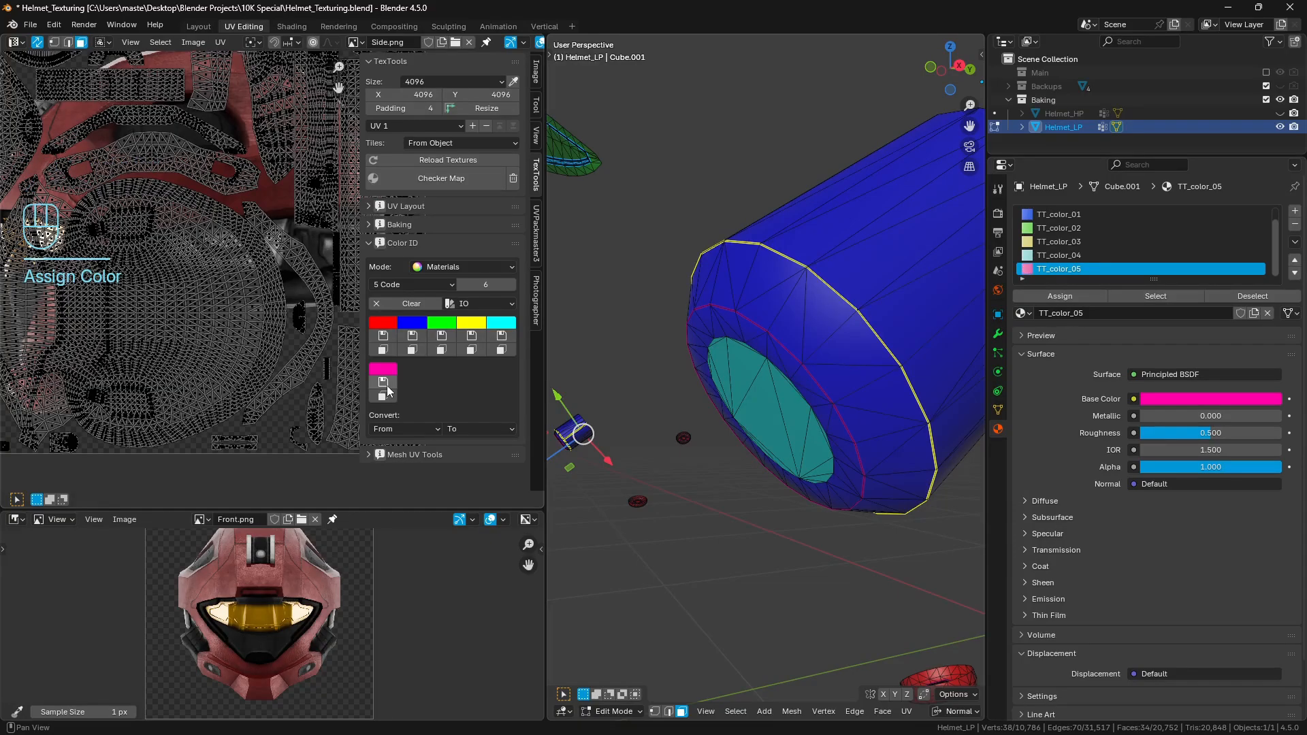
# Step: Unwrap the selected inner discs in a maximized UV editor and scale their two islands down
pyautogui.scroll(-3, 250, 238)
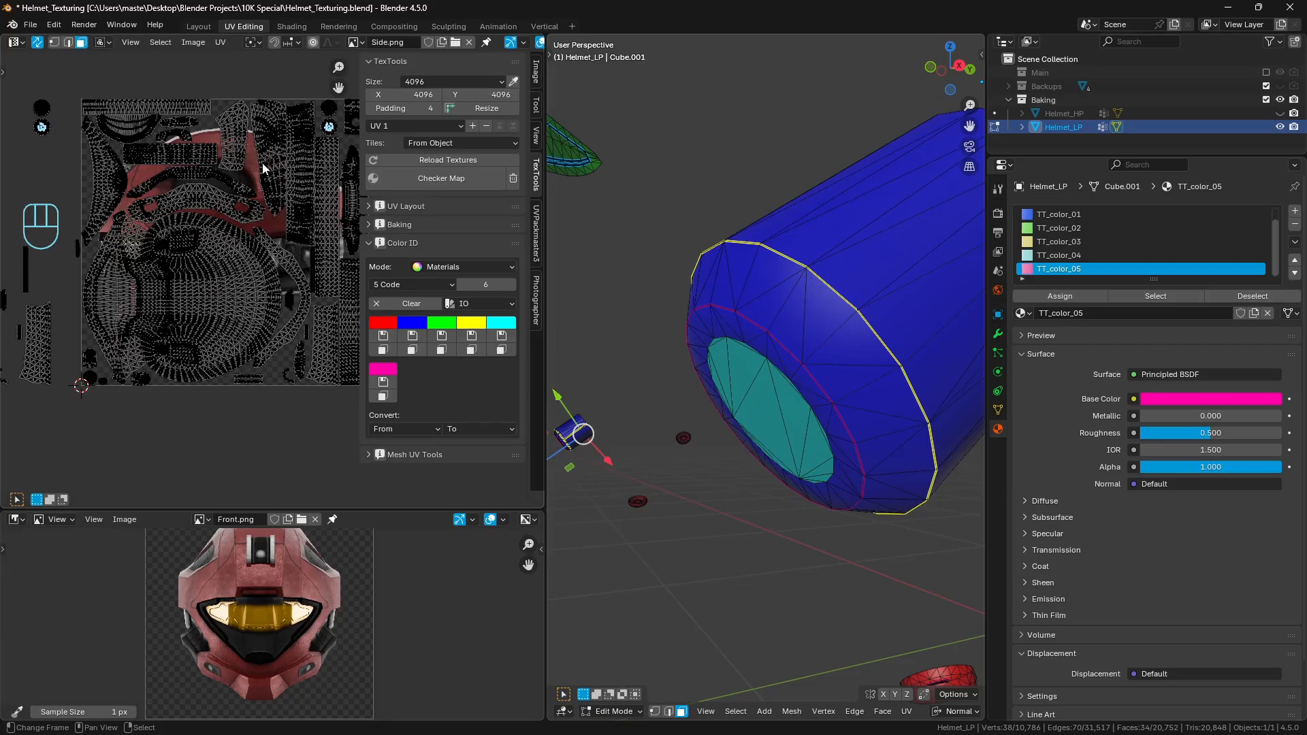
pyautogui.hotkey('shift', 'space')
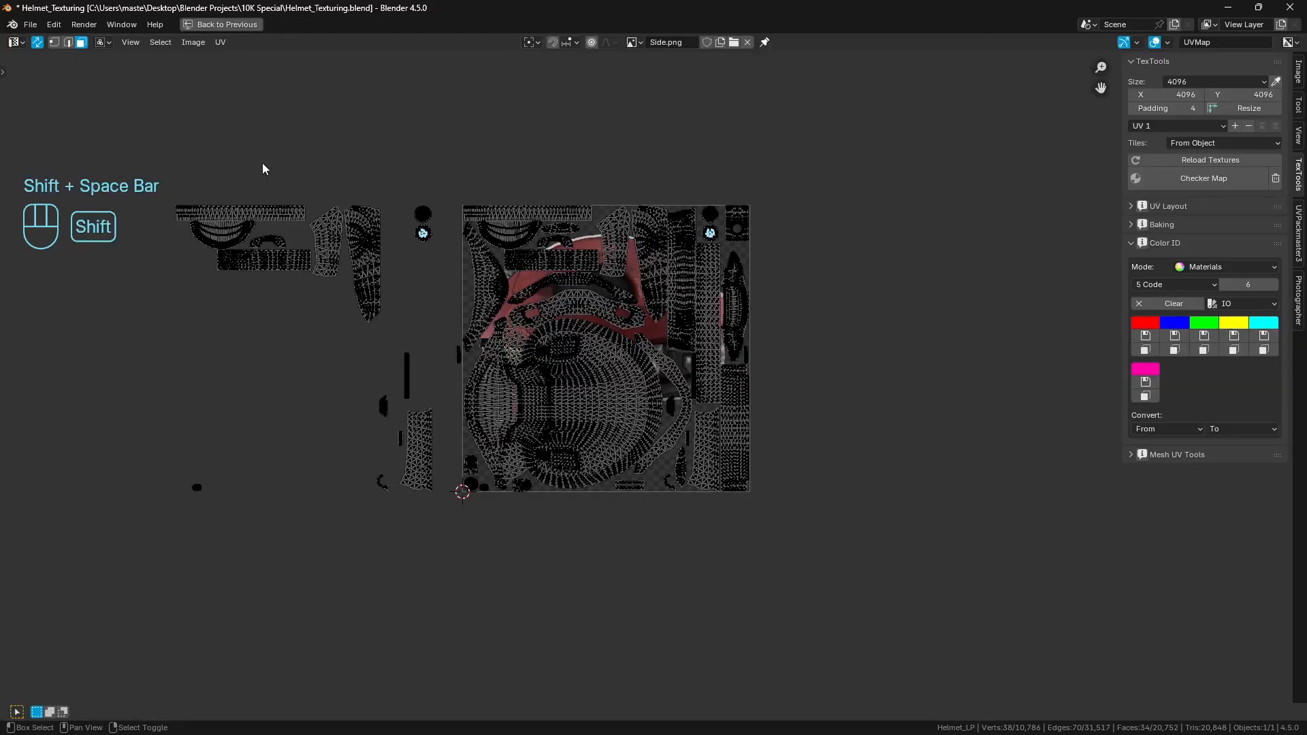
pyautogui.scroll(4, 746, 206)
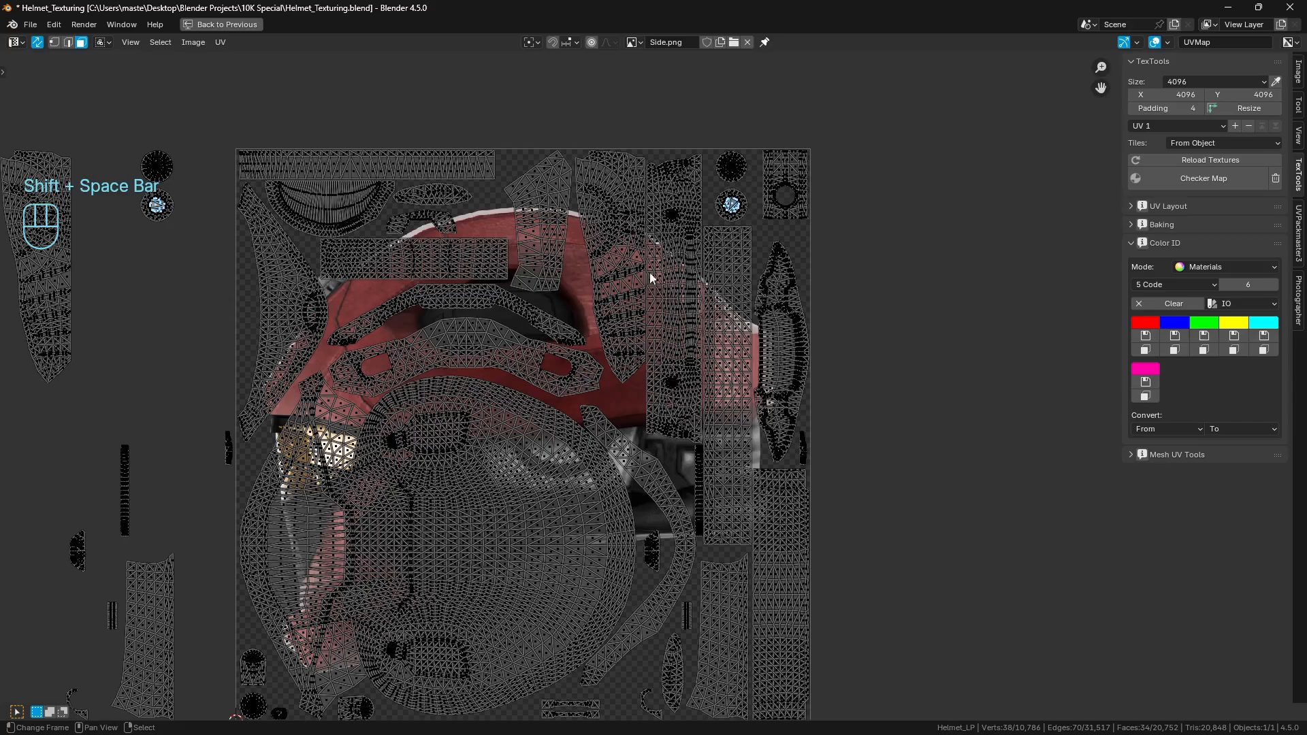
pyautogui.press('u')
pyautogui.click(761, 248)
pyautogui.press('s')
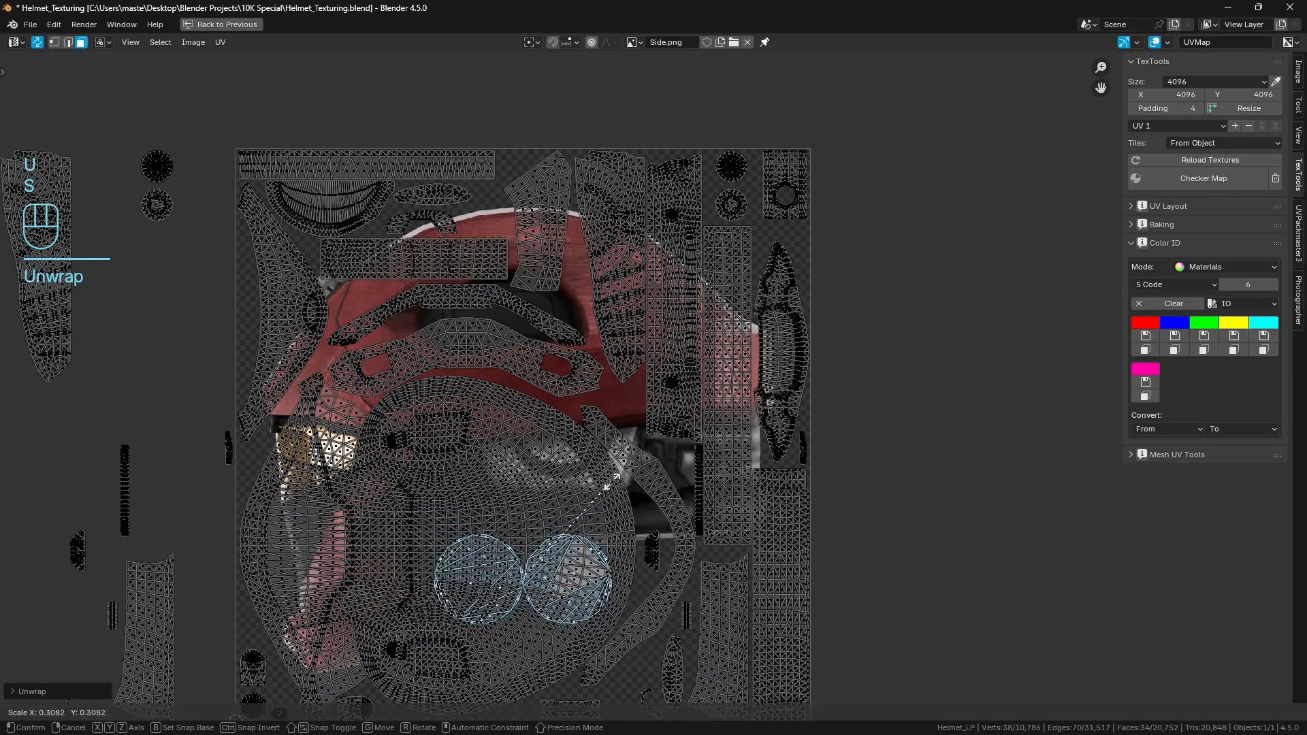
pyautogui.press('Return')
# Step: Move the two disc islands near the upper edge of the UV layout, shrink them further and place them in a free gap
pyautogui.press('g')
pyautogui.press('Return')
pyautogui.scroll(5, 733, 390)
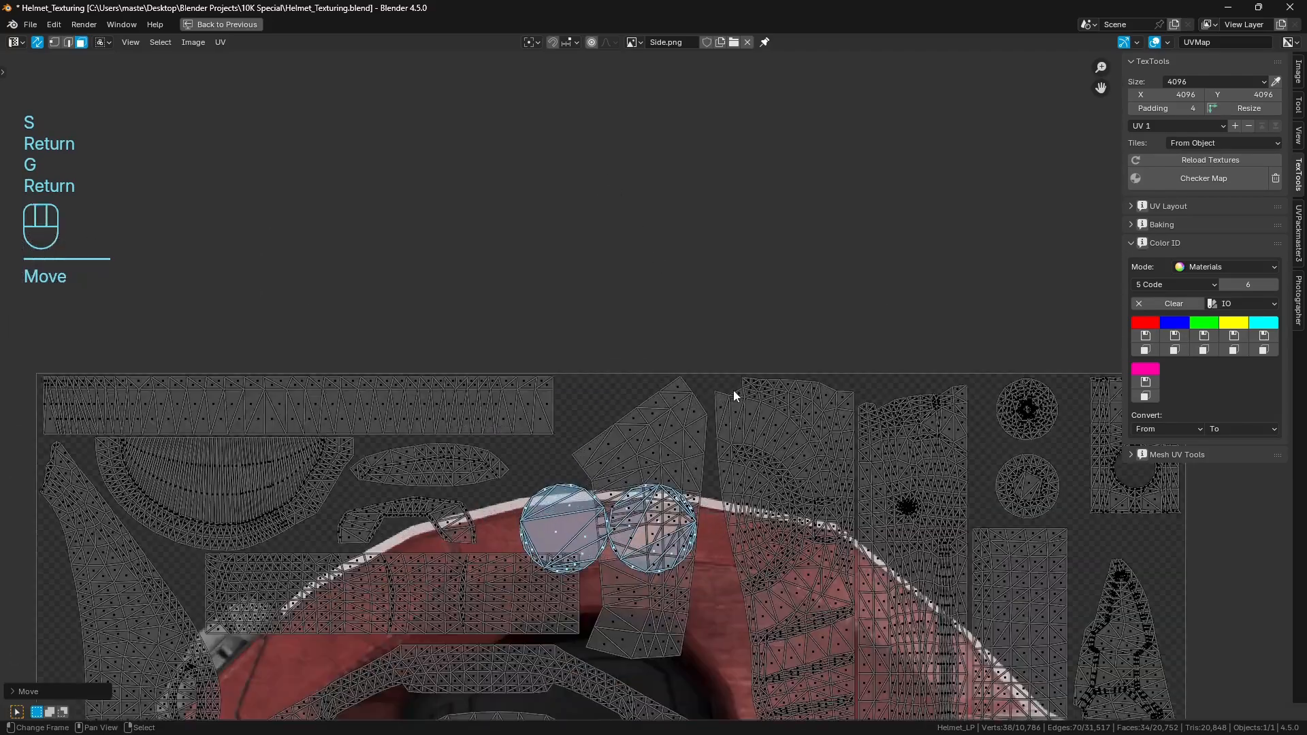
pyautogui.press('s')
pyautogui.press('Return')
pyautogui.moveTo(667, 439); pyautogui.dragTo(749, 433, button='middle')
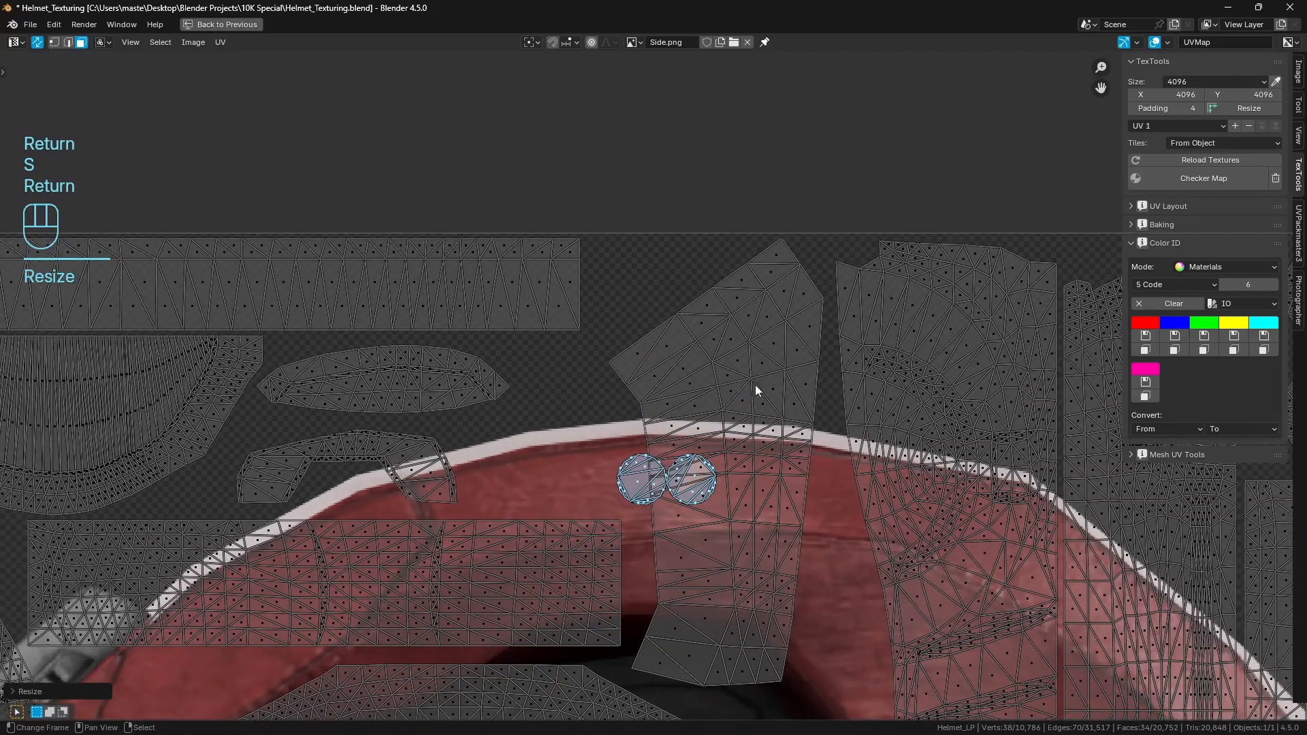
pyautogui.press('g')
pyautogui.press('Return')
pyautogui.scroll(1, 701, 345)
# Step: Separate the two disc islands by moving one along X, clear the selection and restore the editor layout
pyautogui.press('a')
pyautogui.press('a')
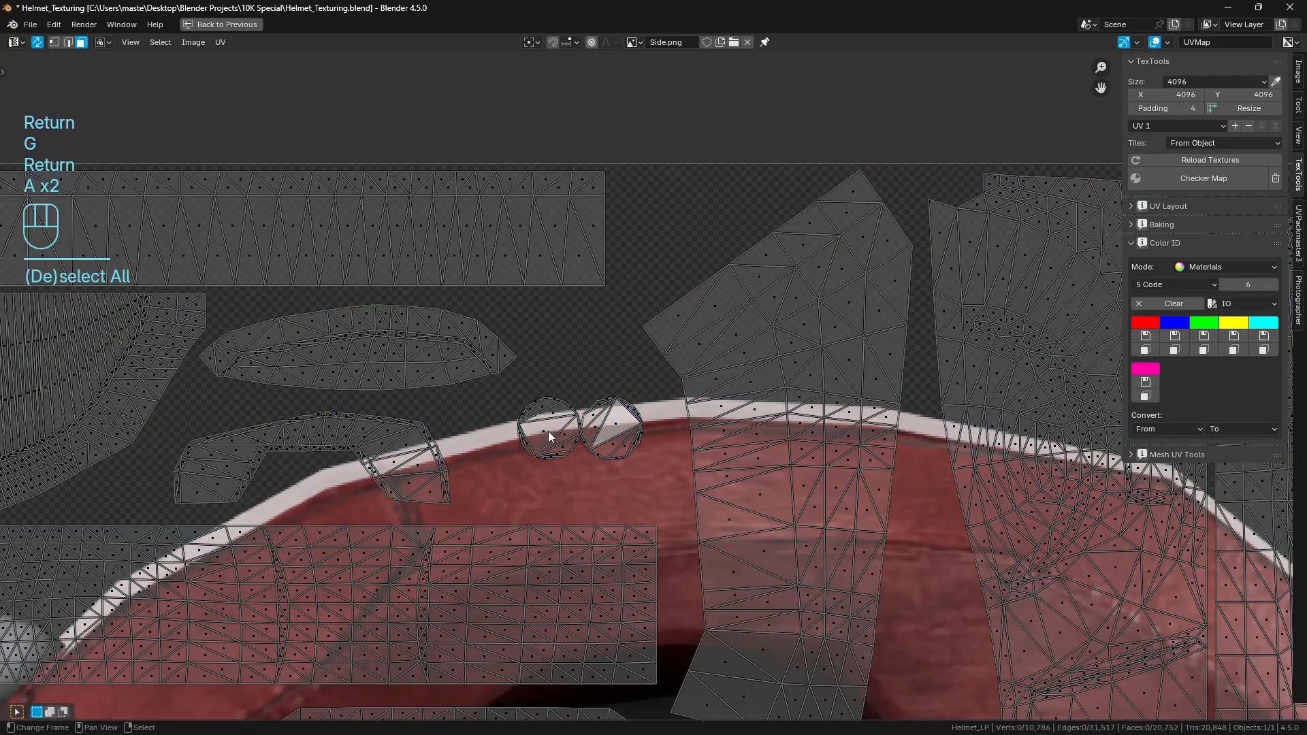
pyautogui.press('l')
pyautogui.press('g')
pyautogui.press('x')
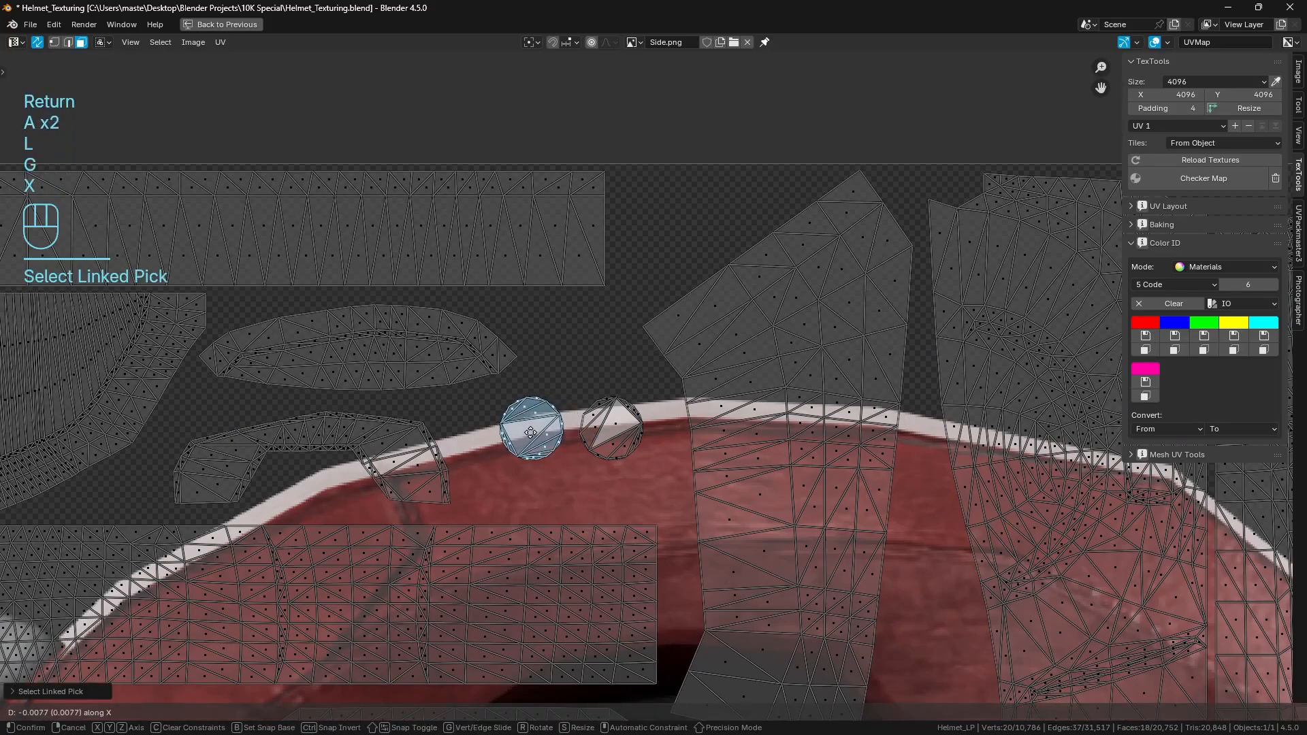
pyautogui.press('Return')
pyautogui.press('a')
pyautogui.press('a')
pyautogui.hotkey('shift', 'space')
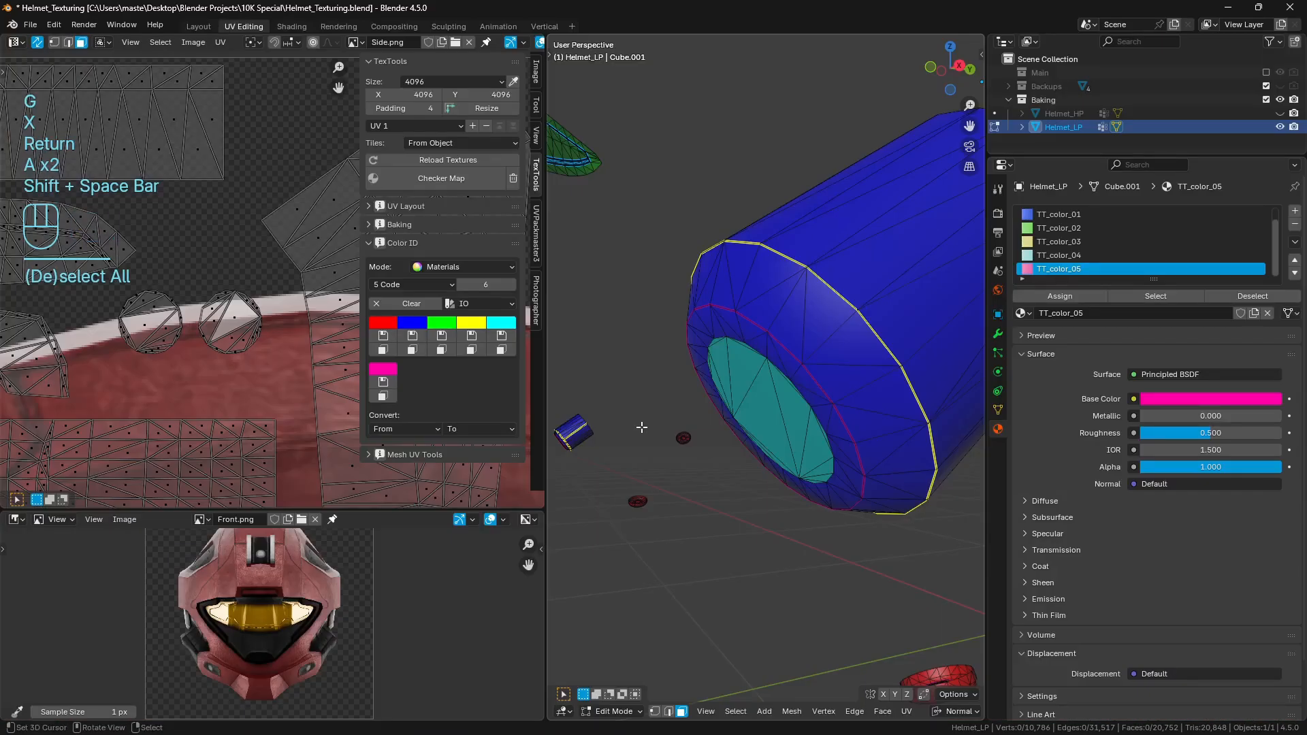
# Step: In wireframe, select both disc islands, duplicate their faces in place and separate the copies into a new object
pyautogui.scroll(-4, 817, 337)
pyautogui.press('z')
pyautogui.scroll(4, 761, 390)
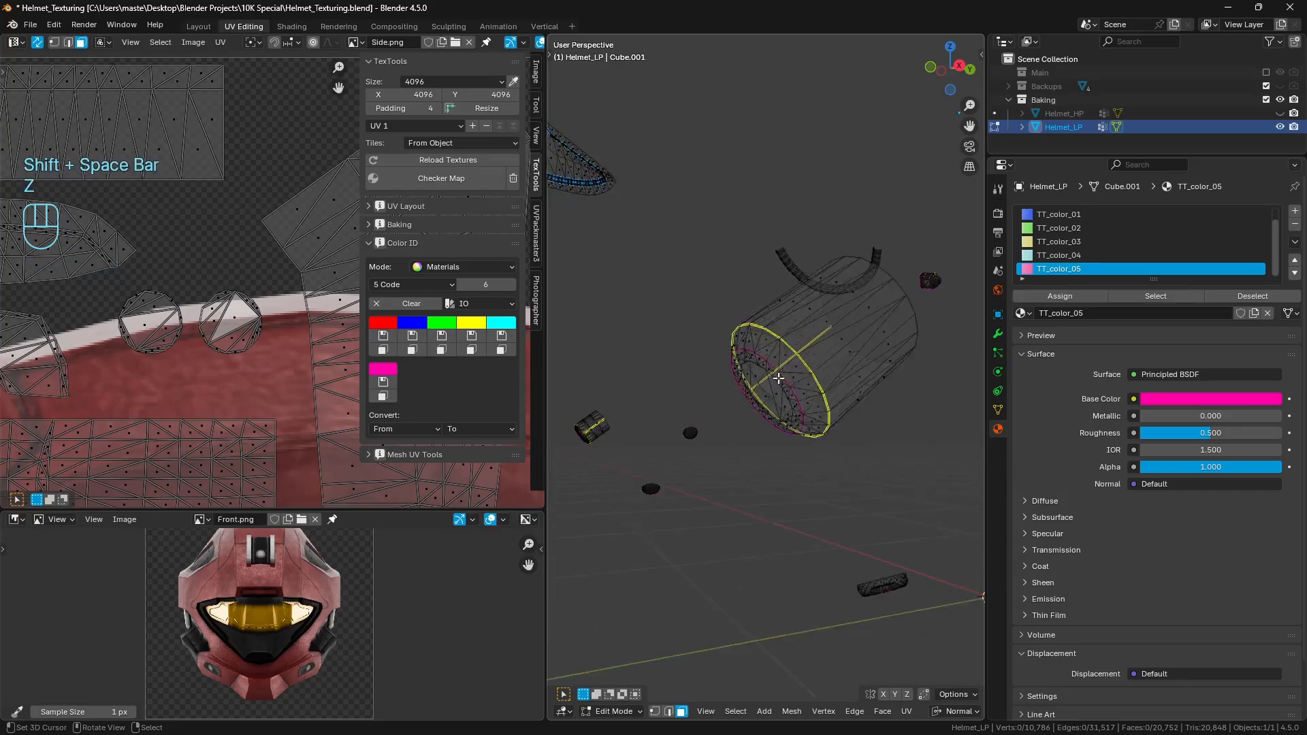
pyautogui.moveTo(113, 283); pyautogui.dragTo(262, 377)
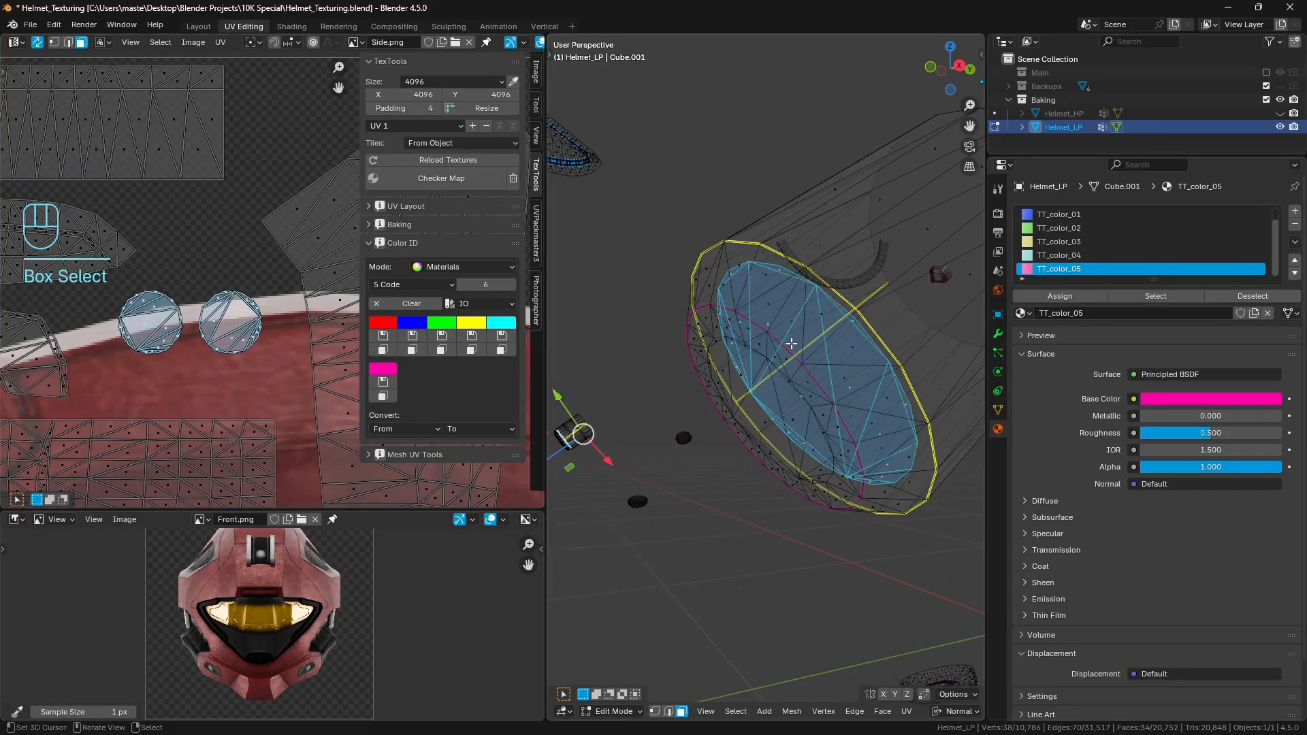
pyautogui.hotkey('shift', 'd')
pyautogui.rightClick(823, 355)
pyautogui.press('p')
pyautogui.click(823, 354)
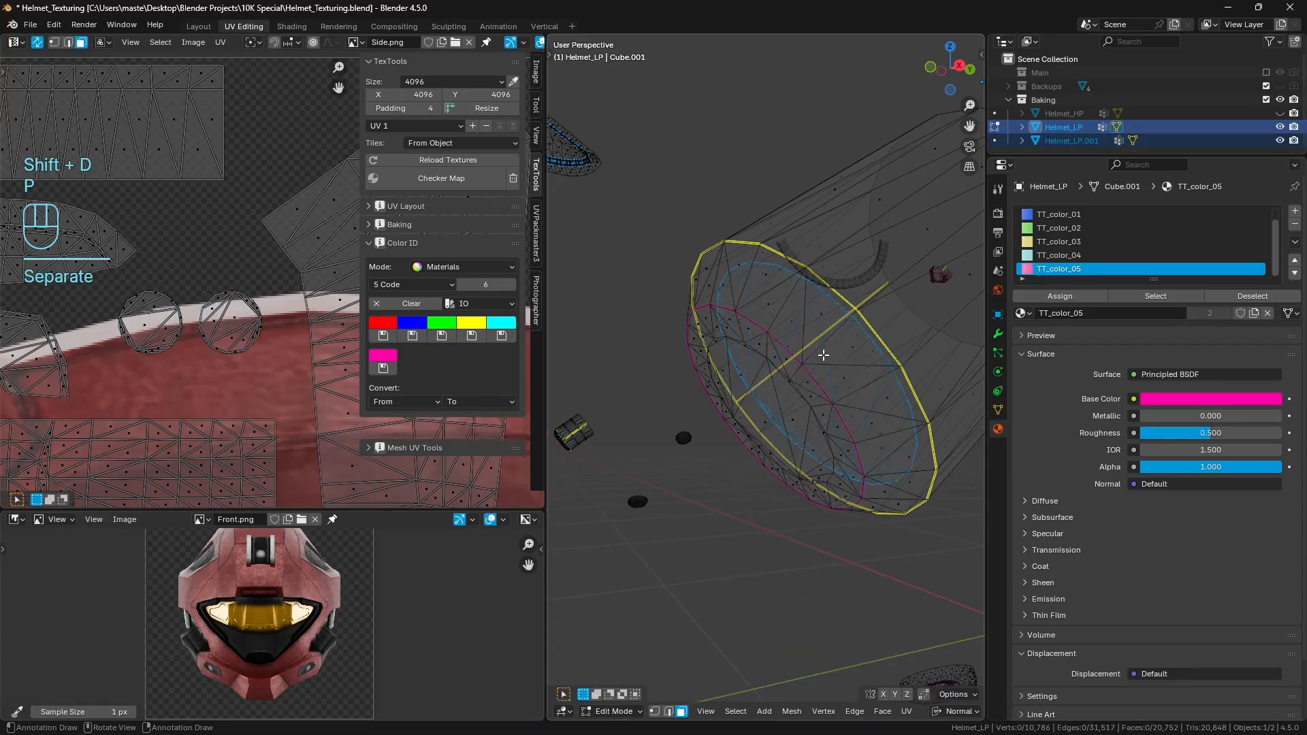
# Step: Move the separated Helmet_LP.001 object to the Main collection, exclude the Baking collection and enable Main
pyautogui.press('Tab')
pyautogui.click(840, 317)
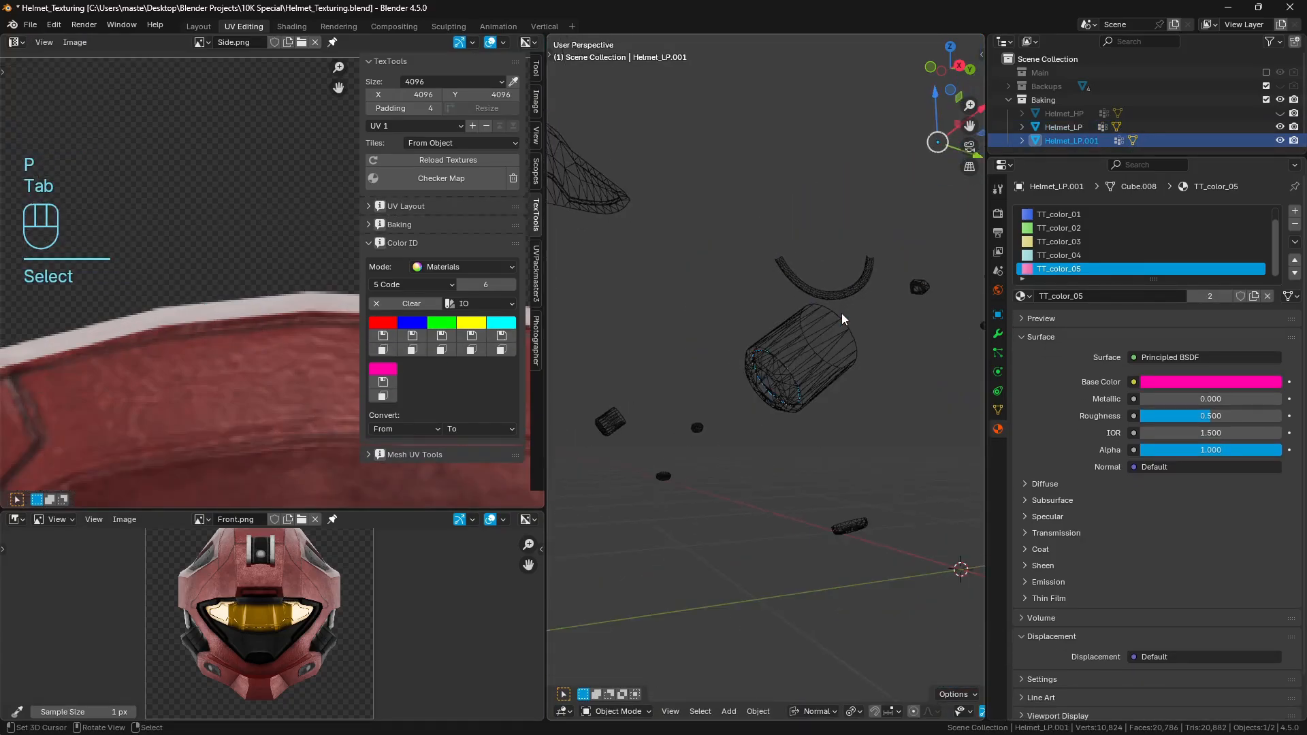
pyautogui.press('m')
pyautogui.click(809, 343)
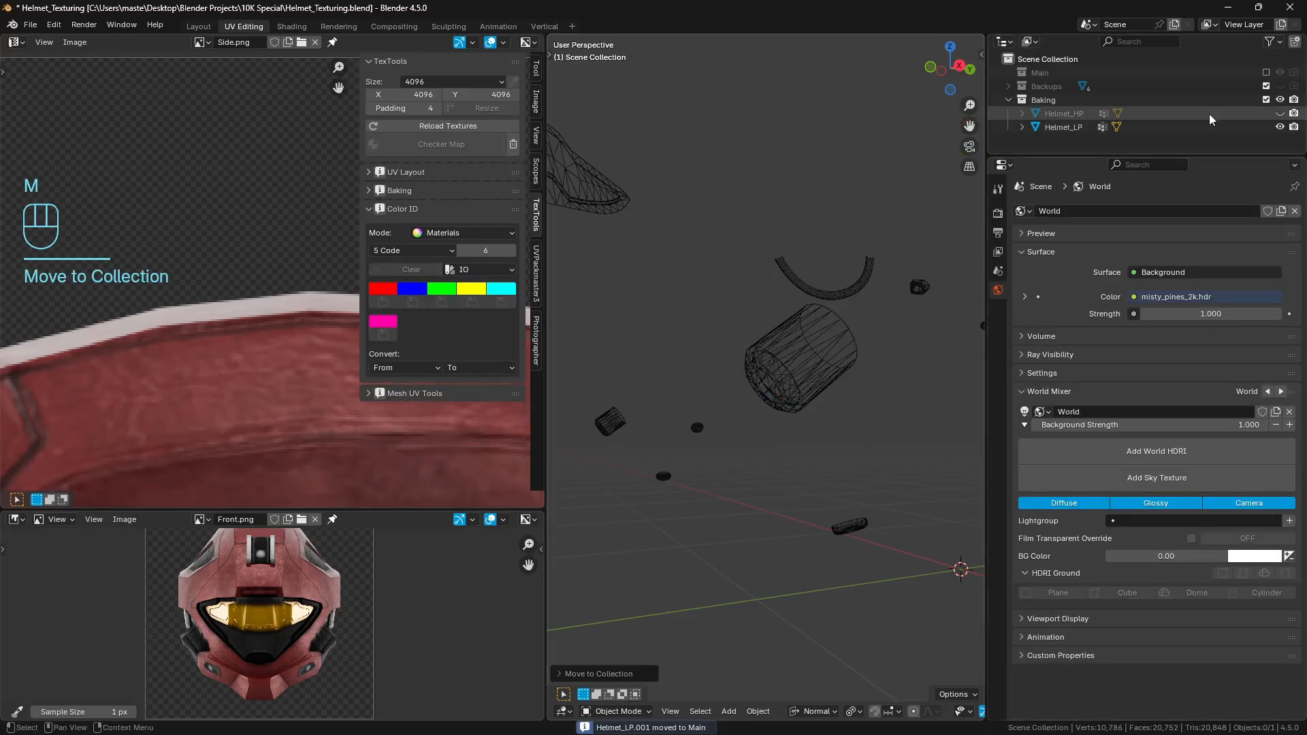
pyautogui.click(1265, 99)
pyautogui.click(1265, 72)
pyautogui.scroll(-1, 761, 393)
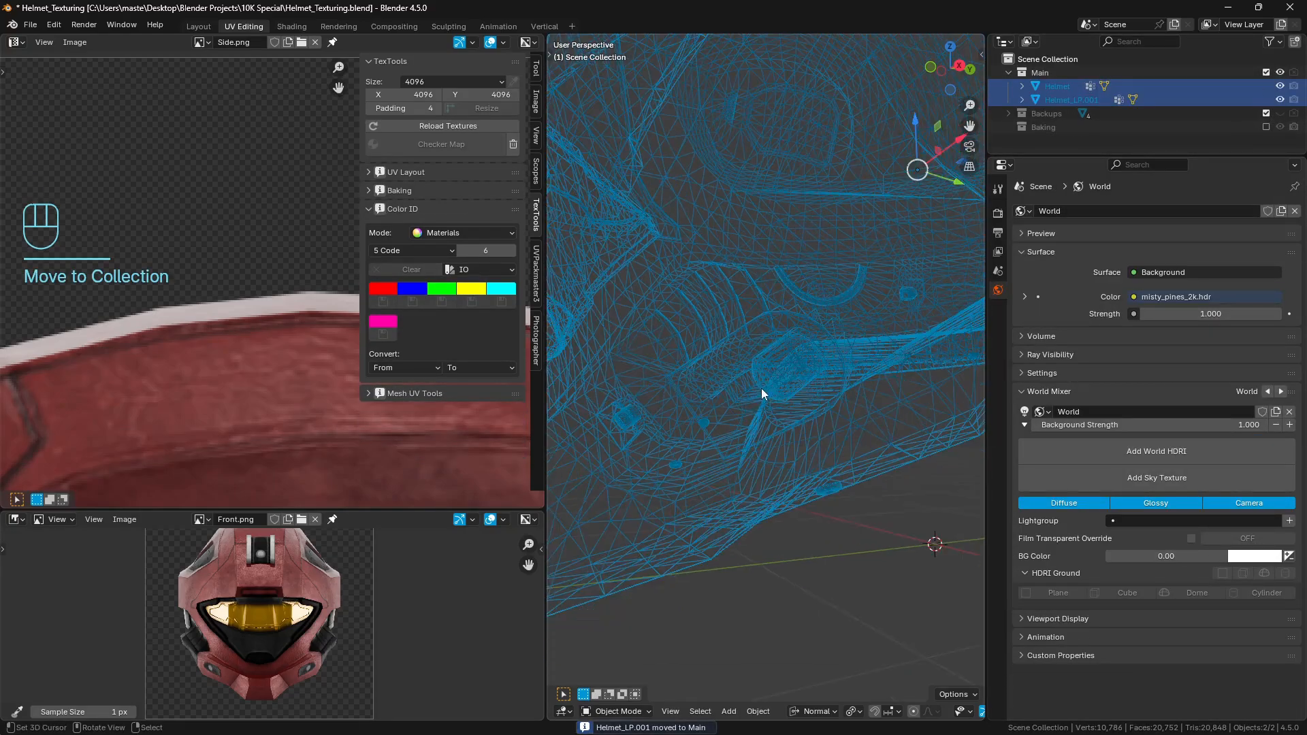
# Step: Select Helmet_LP.001 in the Main collection, return to solid shading and remove its TT_color material slots
pyautogui.click(794, 385)
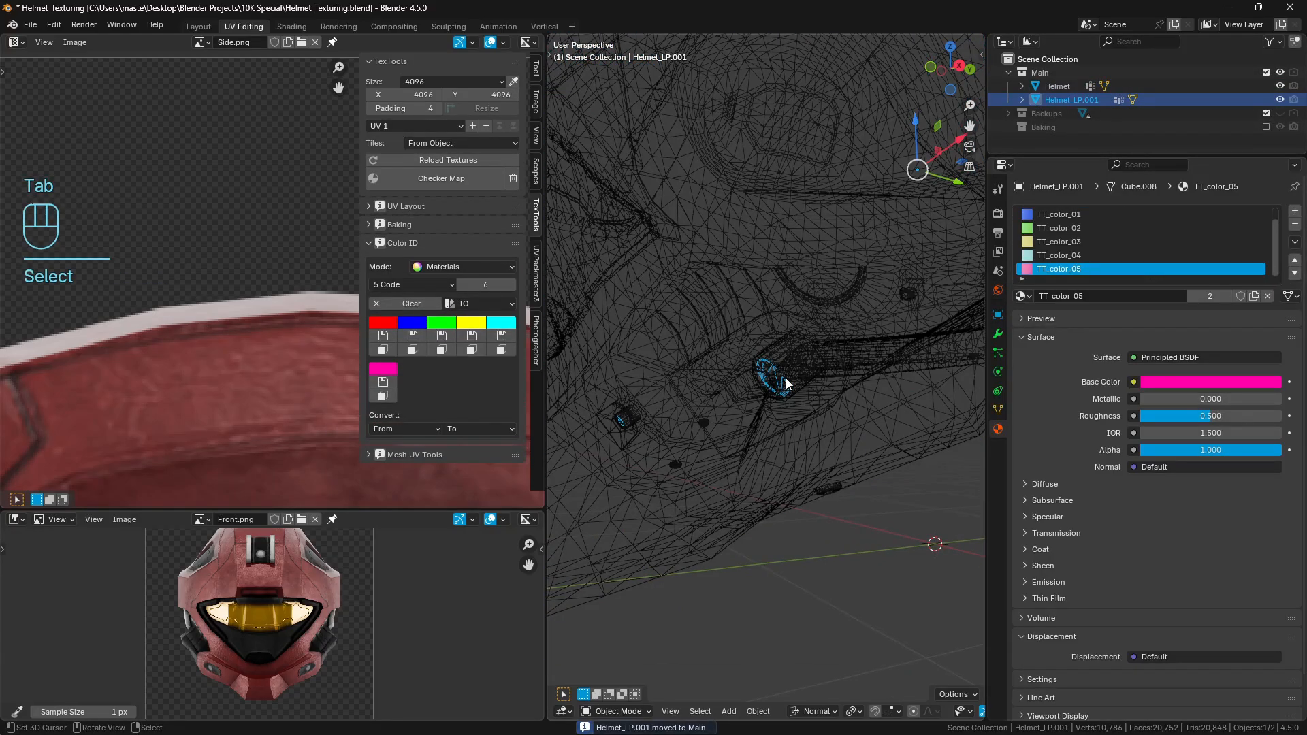
pyautogui.press('z')
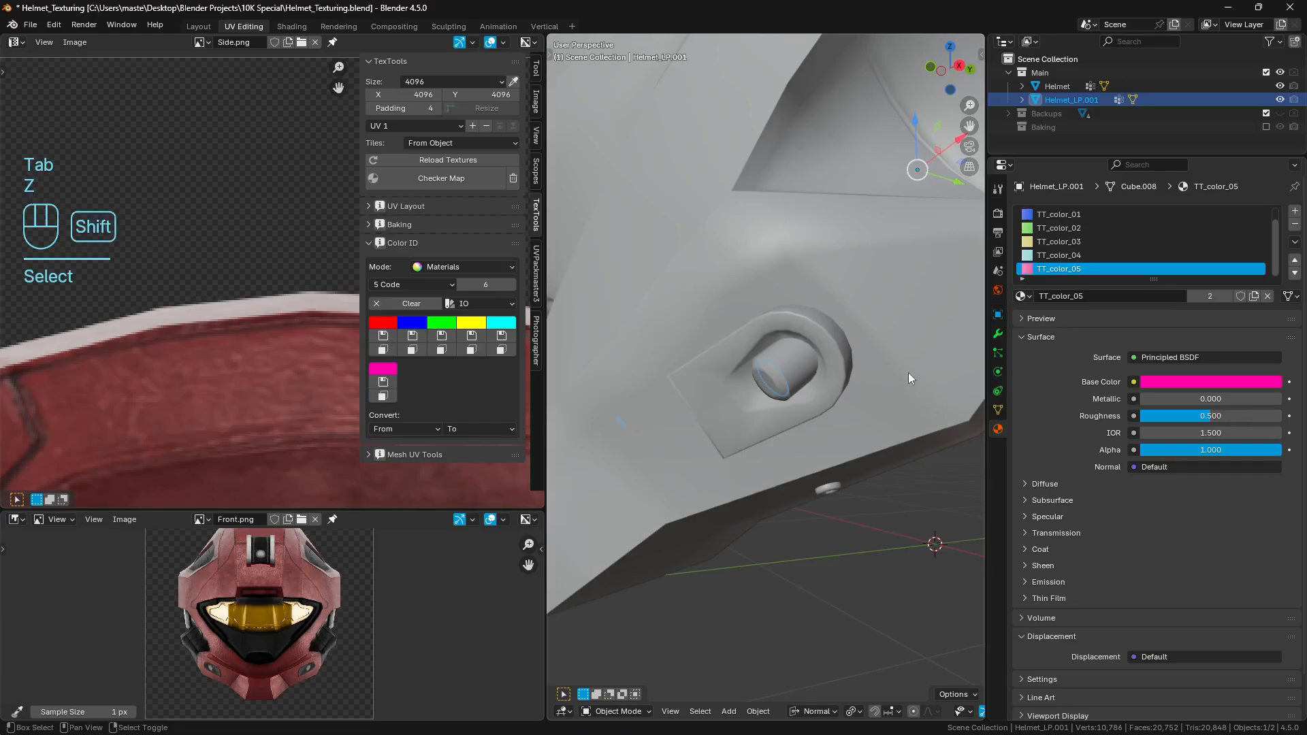
pyautogui.click(1295, 225)
pyautogui.click(1294, 225)
pyautogui.click(1295, 225)
pyautogui.click(1294, 225)
pyautogui.click(1294, 226)
# Step: Join the separated discs into the Helmet object
pyautogui.keyDown('shift'); pyautogui.click(898, 312); pyautogui.keyUp('shift')
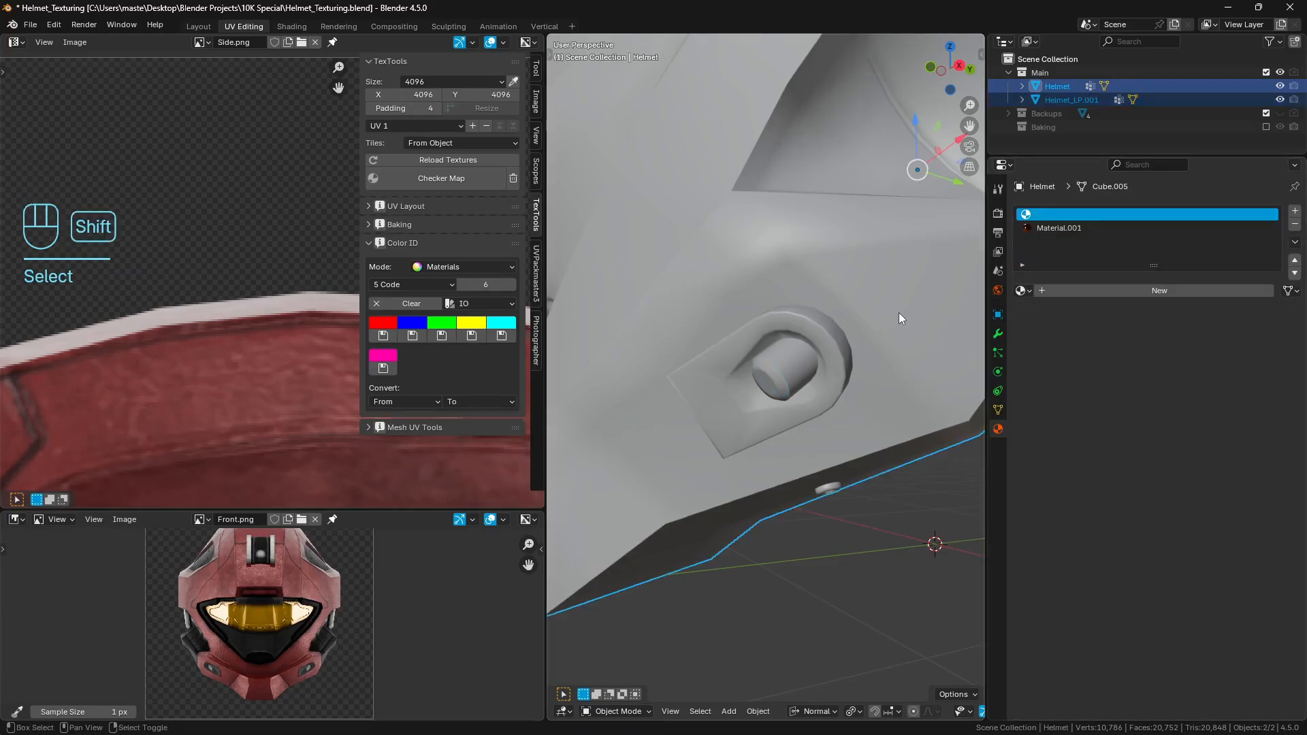
pyautogui.scroll(-4, 873, 323)
pyautogui.hotkey('ctrl', 'j')
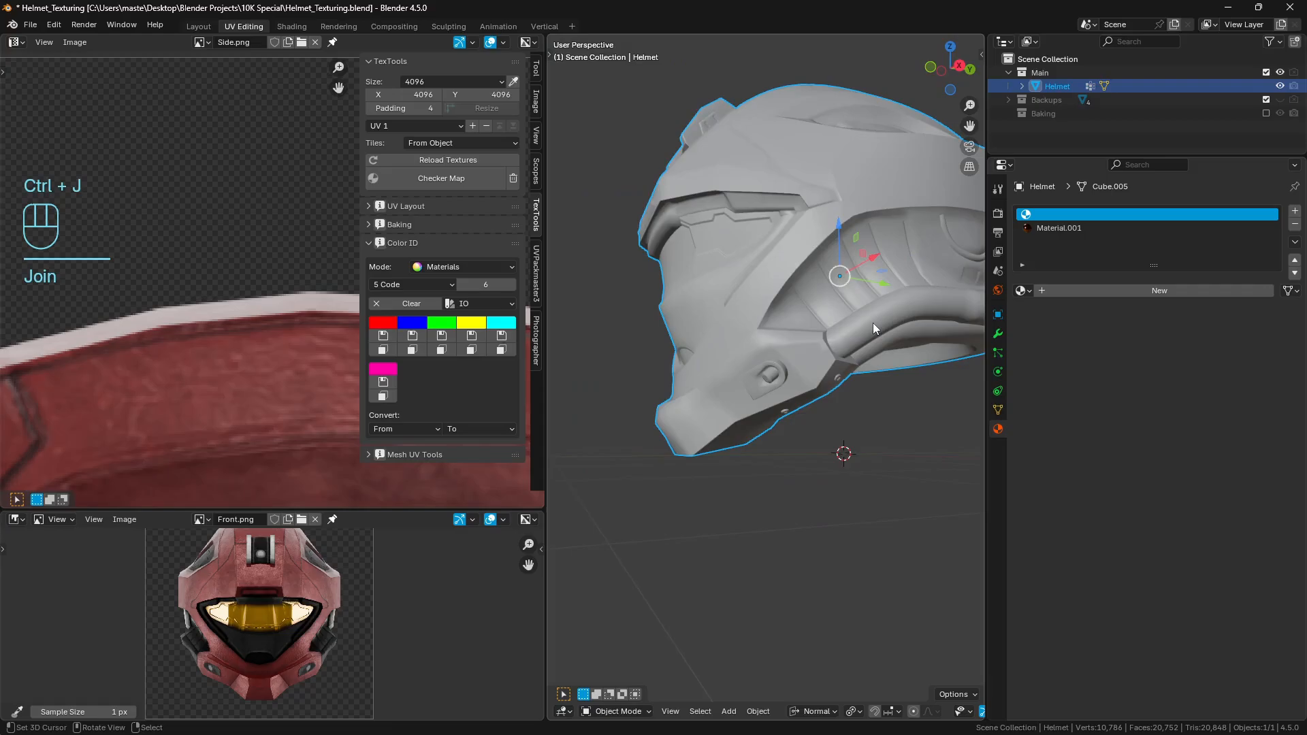
# Step: Examine the joined Helmet mesh and its disc UV islands in Edit Mode, framing the whole helmet
pyautogui.press('Tab')
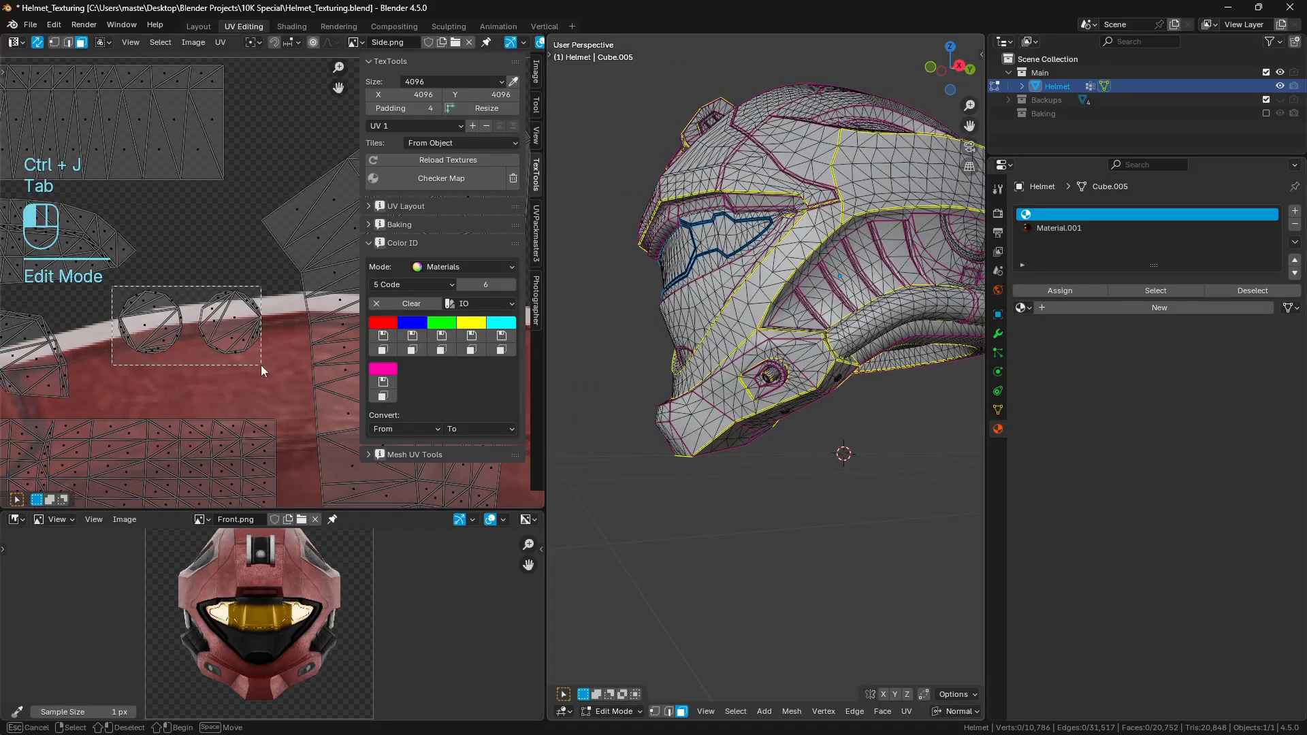
pyautogui.press('a')
pyautogui.press('a')
pyautogui.press('a')
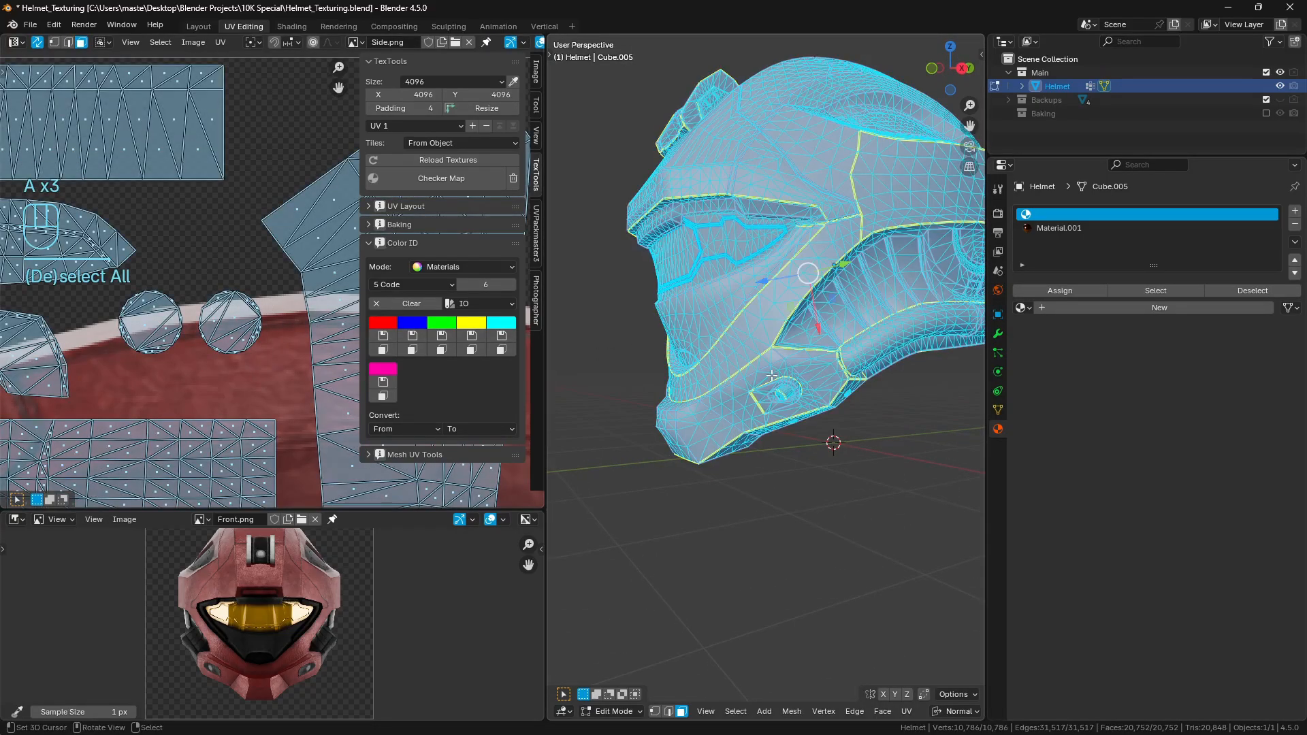
pyautogui.press('KP_Decimal')
pyautogui.press('a')
pyautogui.press('a')
pyautogui.press('Tab')
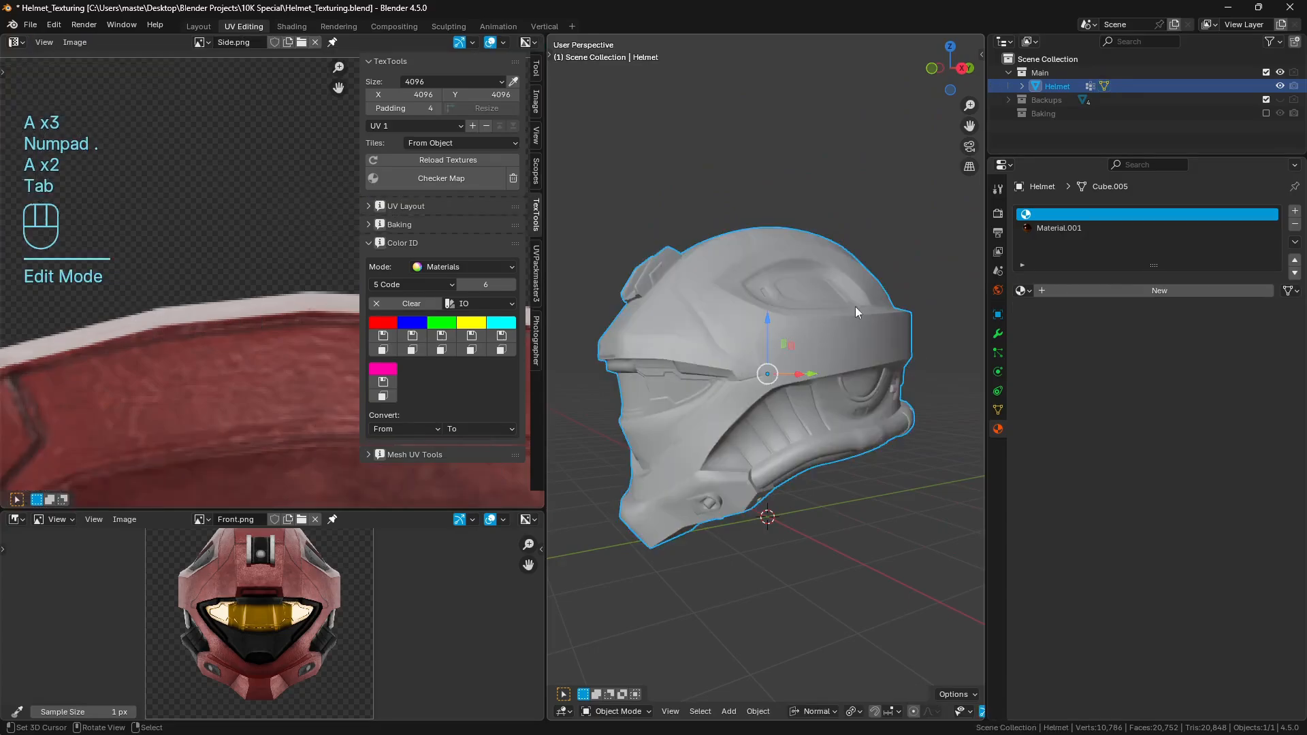
# Step: Exclude the Main collection, enable Baking again and hide Helmet_HP so only the color-coded Helmet_LP shows
pyautogui.click(1265, 72)
pyautogui.click(1265, 113)
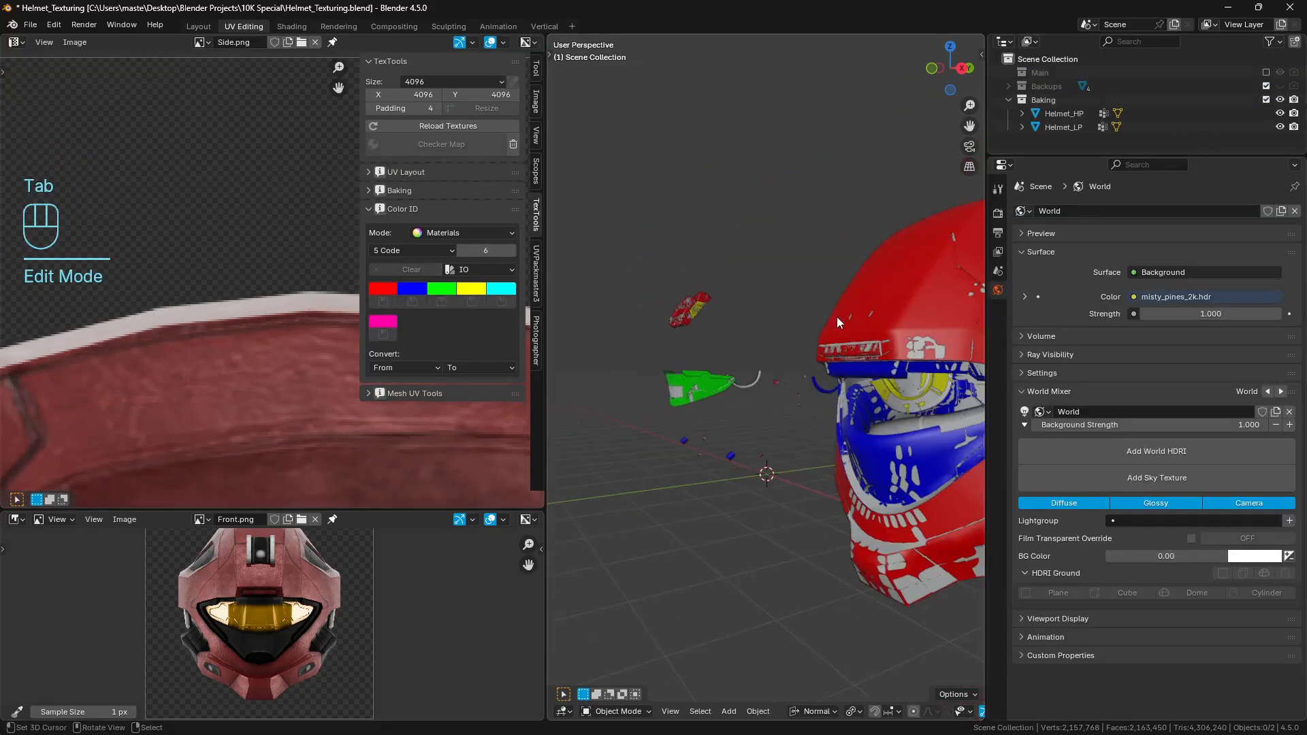
pyautogui.click(1280, 113)
pyautogui.scroll(-1, 782, 390)
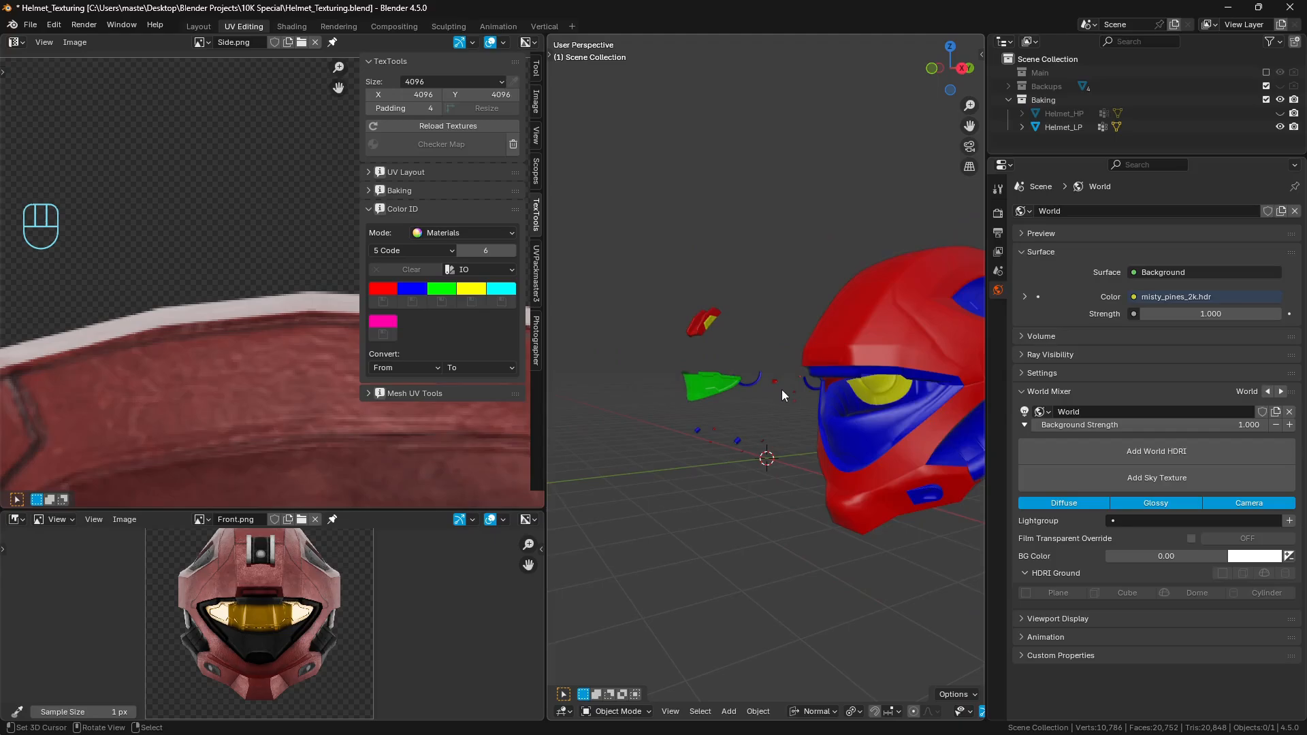
pyautogui.moveTo(823, 396); pyautogui.dragTo(852, 422, button='middle')
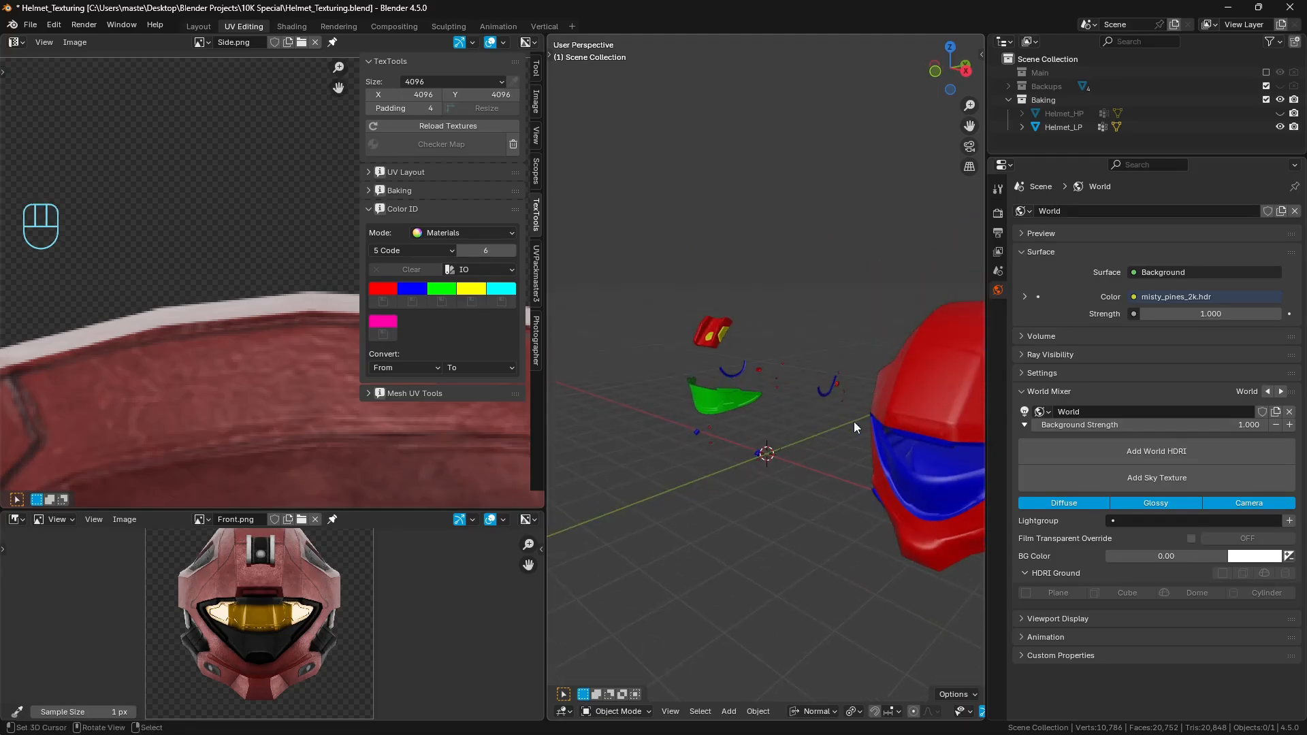
# Step: Enter Edit Mode on Helmet_LP and frame the corner of the blue visor rim with nothing selected
pyautogui.click(881, 434)
pyautogui.press('Tab')
pyautogui.scroll(4, 844, 417)
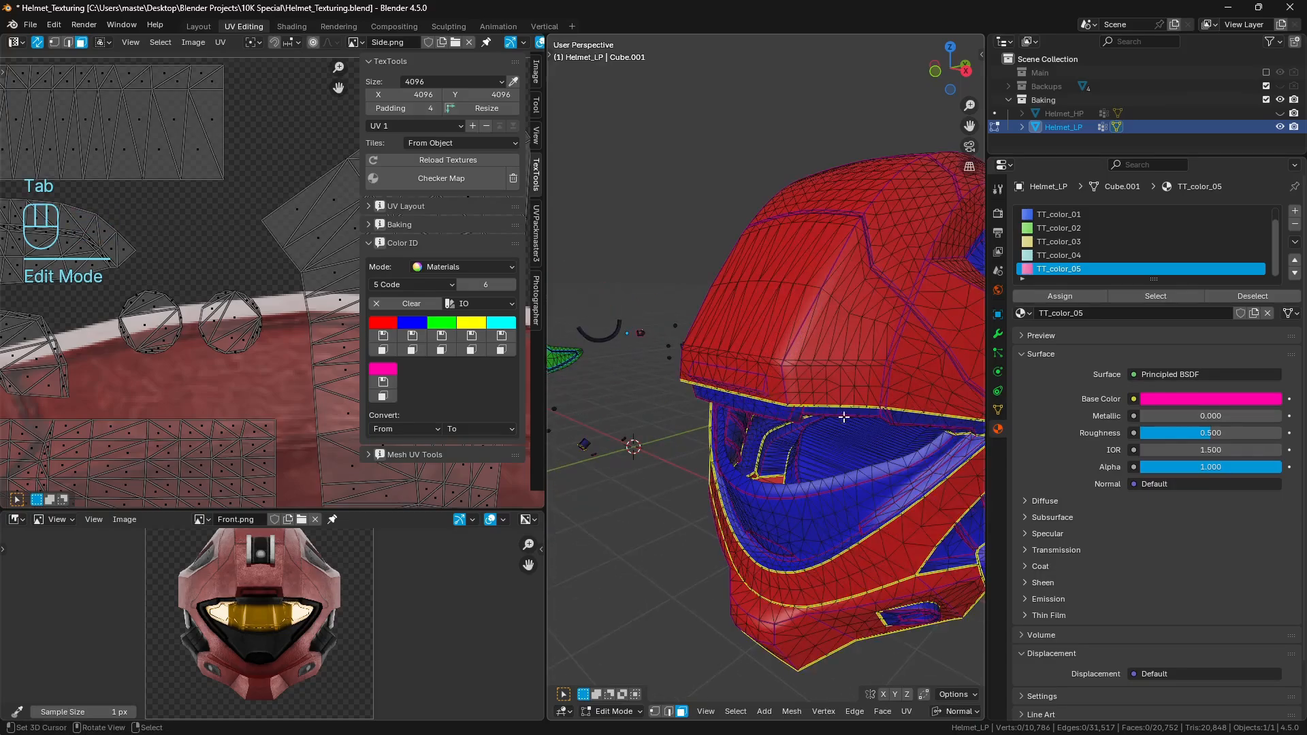
pyautogui.moveTo(844, 416); pyautogui.dragTo(836, 383, button='middle')
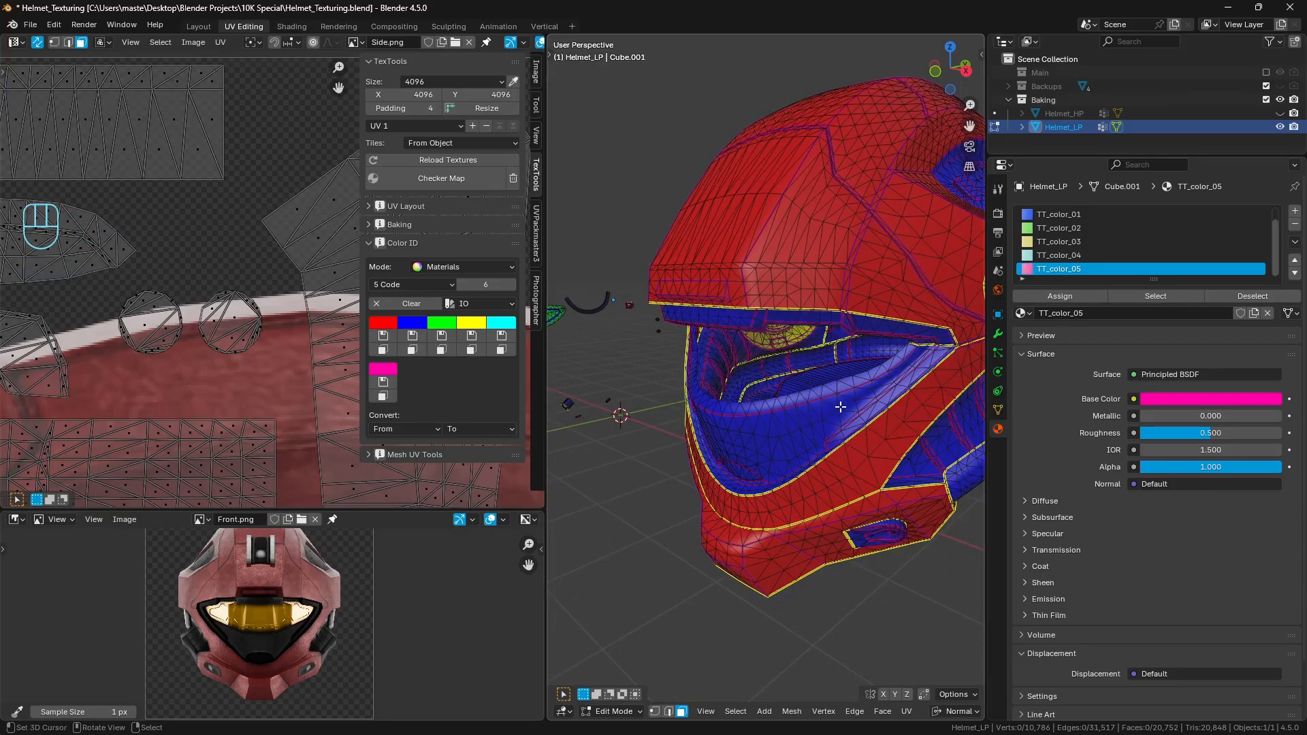
pyautogui.click(810, 457)
pyautogui.press('KP_Decimal')
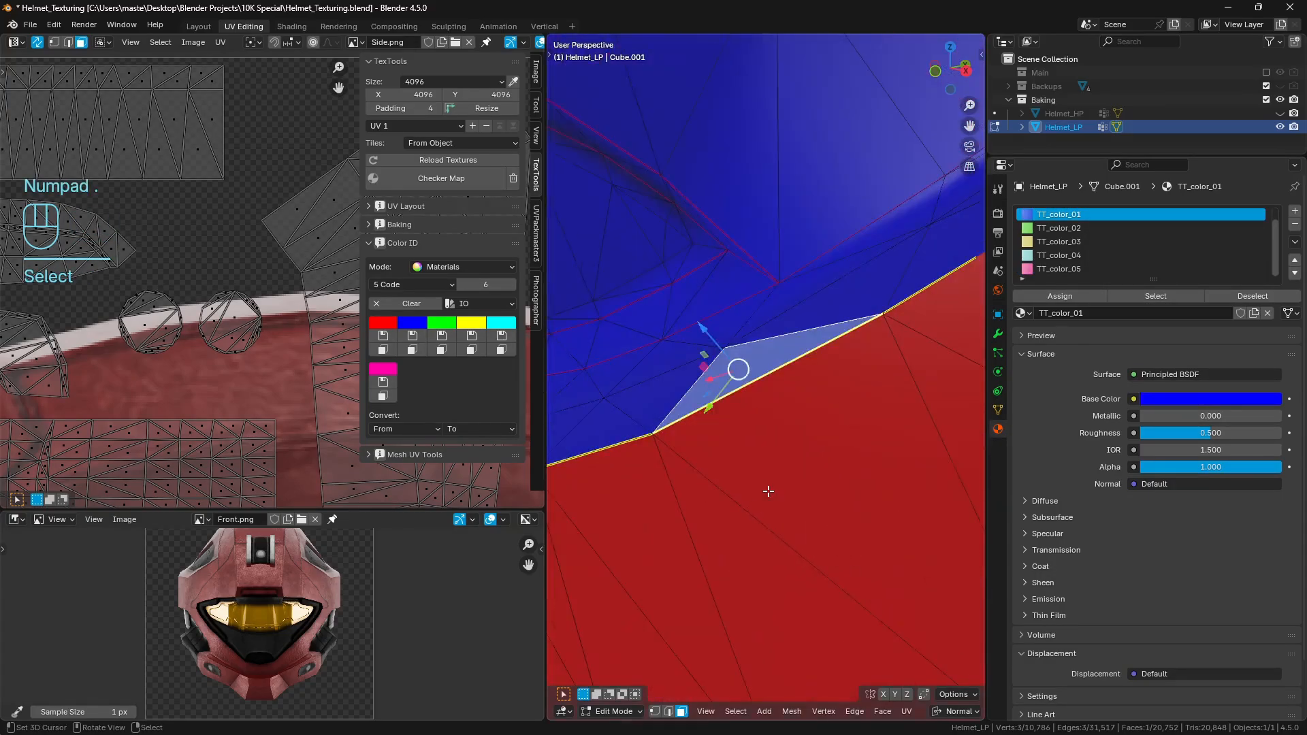
pyautogui.press('a')
pyautogui.press('a')
pyautogui.scroll(-4, 768, 439)
pyautogui.moveTo(787, 364); pyautogui.dragTo(880, 284, button='middle')
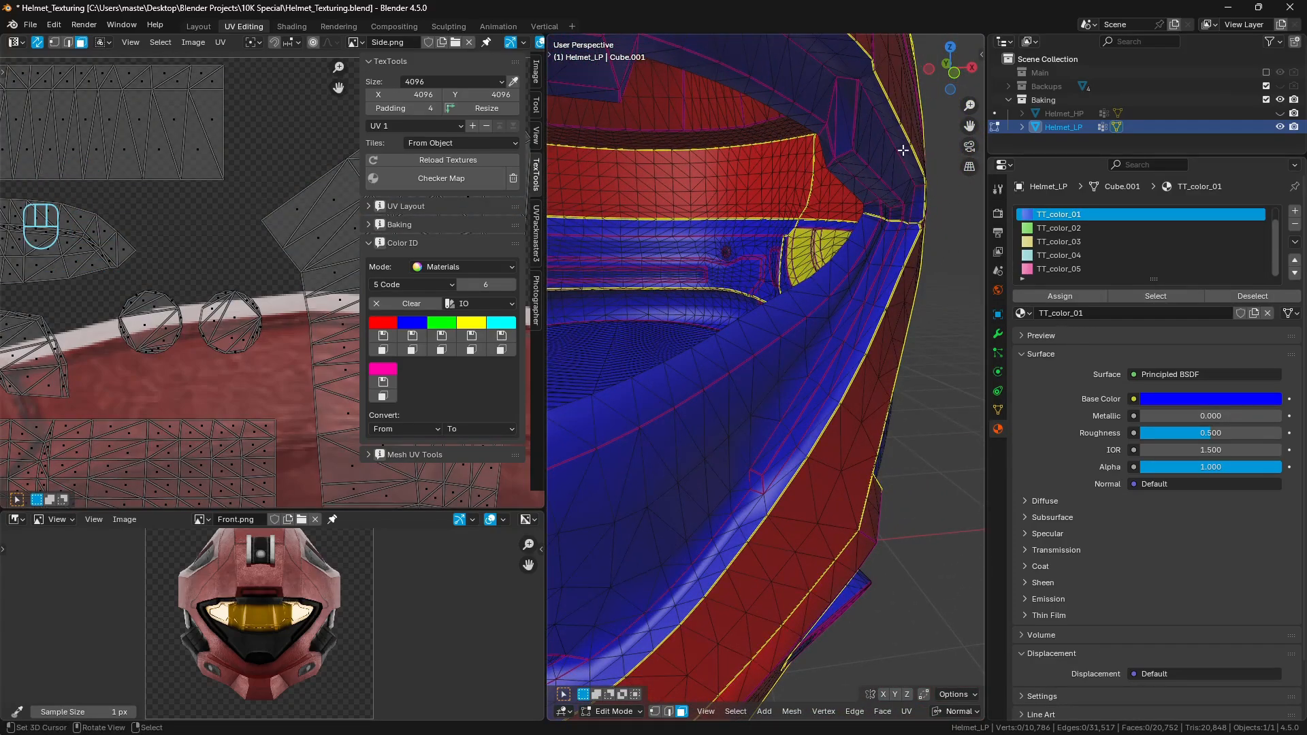
pyautogui.moveTo(903, 150); pyautogui.dragTo(777, 288, button='middle')
pyautogui.moveTo(880, 267); pyautogui.dragTo(914, 270, button='middle')
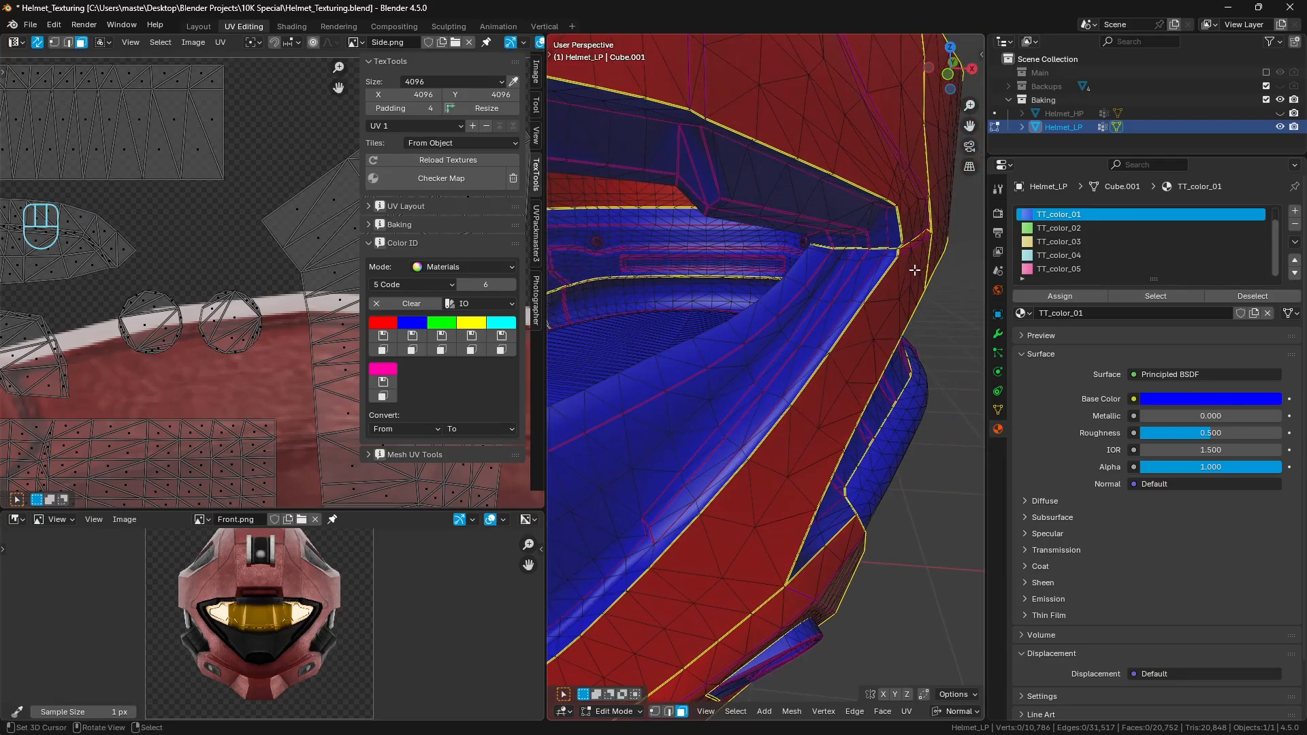
# Step: Select a shortest-path strip of blue faces from the visor opening's corner down one side of its rim
pyautogui.rightClick(892, 213)
pyautogui.keyDown('ctrl'); pyautogui.rightClick(890, 261); pyautogui.keyUp('ctrl')
pyautogui.moveTo(890, 261); pyautogui.dragTo(911, 261, button='middle')
pyautogui.keyDown('ctrl'); pyautogui.rightClick(822, 331); pyautogui.keyUp('ctrl')
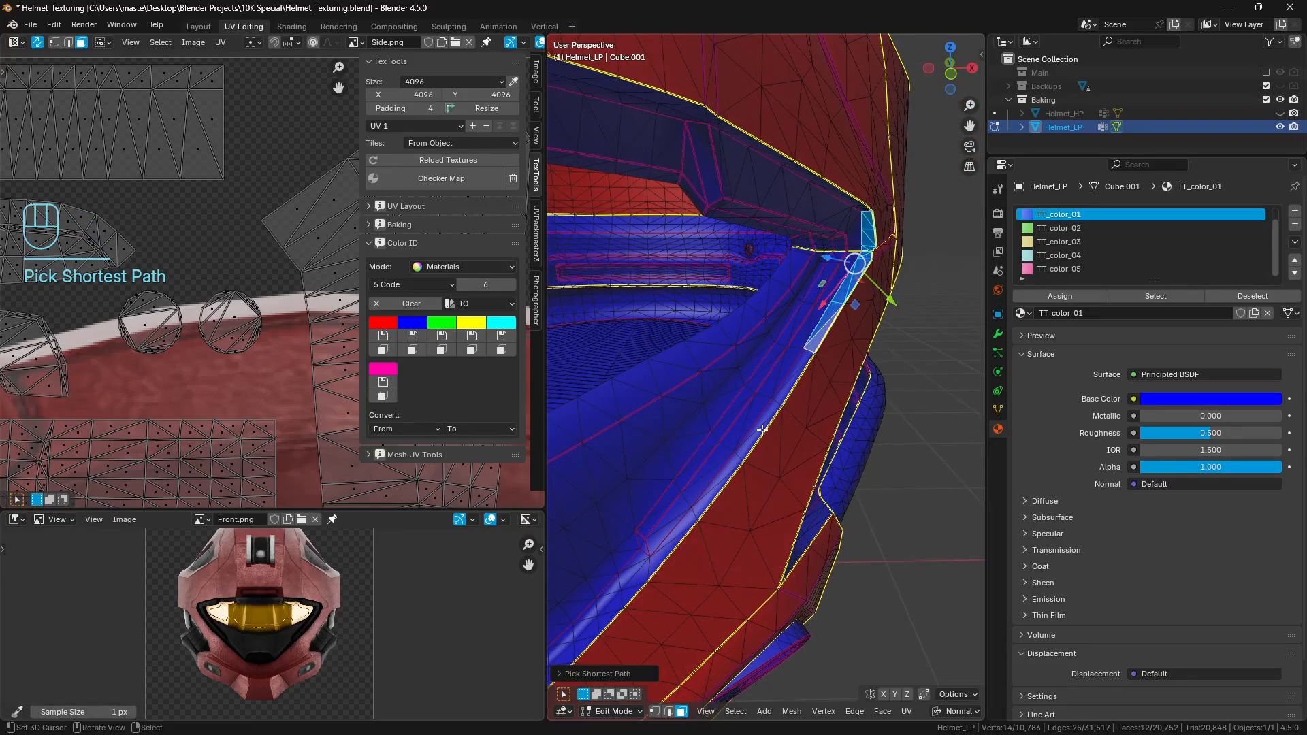
pyautogui.keyDown('ctrl'); pyautogui.rightClick(745, 449); pyautogui.keyUp('ctrl')
pyautogui.moveTo(745, 450)
pyautogui.mouseDown(button='middle')
pyautogui.moveTo(752, 435)
pyautogui.moveTo(730, 480)
pyautogui.moveTo(762, 468)
pyautogui.mouseUp(button='middle')
pyautogui.keyDown('ctrl'); pyautogui.rightClick(730, 462); pyautogui.keyUp('ctrl')
pyautogui.keyDown('ctrl'); pyautogui.rightClick(730, 479); pyautogui.keyUp('ctrl')
pyautogui.keyDown('ctrl'); pyautogui.rightClick(761, 470); pyautogui.keyUp('ctrl')
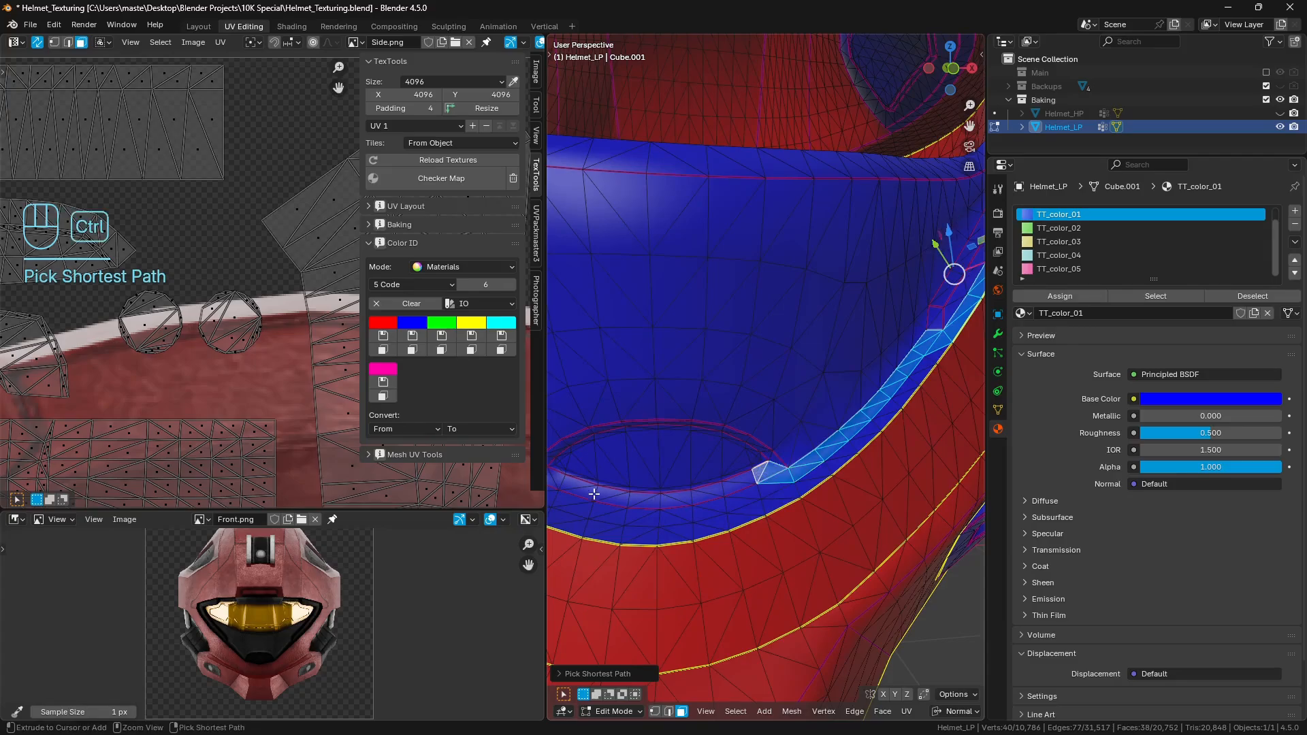
# Step: Extend the shortest-path face selection along the narrow strip beneath the oval recess at the front
pyautogui.keyDown('ctrl'); pyautogui.rightClick(562, 479); pyautogui.keyUp('ctrl')
pyautogui.keyDown('shift'); pyautogui.moveTo(563, 479); pyautogui.dragTo(722, 477, button='middle'); pyautogui.keyUp('shift')
pyautogui.scroll(3, 770, 461)
pyautogui.hotkey('ctrl', 'z')
pyautogui.keyDown('ctrl'); pyautogui.rightClick(776, 542); pyautogui.keyUp('ctrl')
pyautogui.keyDown('ctrl'); pyautogui.rightClick(695, 488); pyautogui.keyUp('ctrl')
pyautogui.keyDown('ctrl'); pyautogui.rightClick(616, 471); pyautogui.keyUp('ctrl')
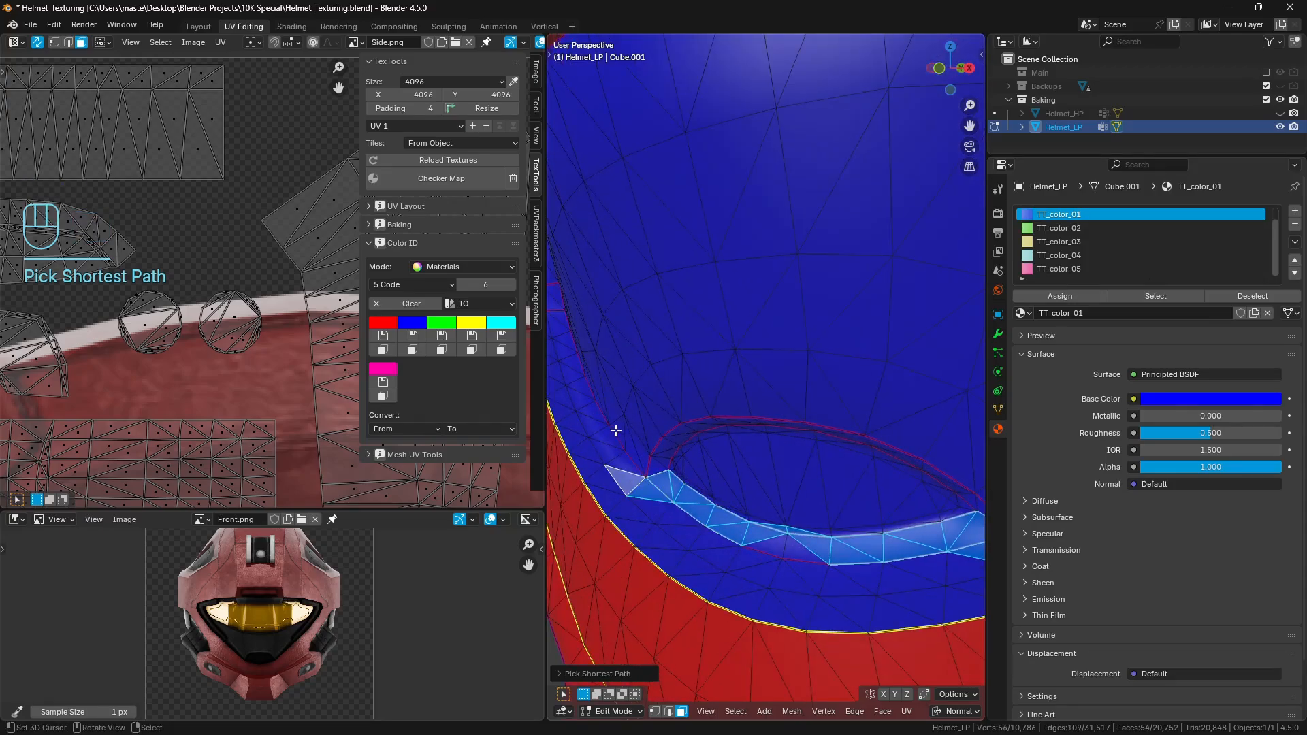
# Step: Extend the shortest-path face selection along the lower visor rim up to the visor opening's side corner
pyautogui.moveTo(616, 429); pyautogui.dragTo(670, 442, button='middle')
pyautogui.keyDown('shift'); pyautogui.moveTo(670, 443); pyautogui.dragTo(700, 455, button='middle'); pyautogui.keyUp('shift')
pyautogui.keyDown('ctrl'); pyautogui.rightClick(653, 406); pyautogui.keyUp('ctrl')
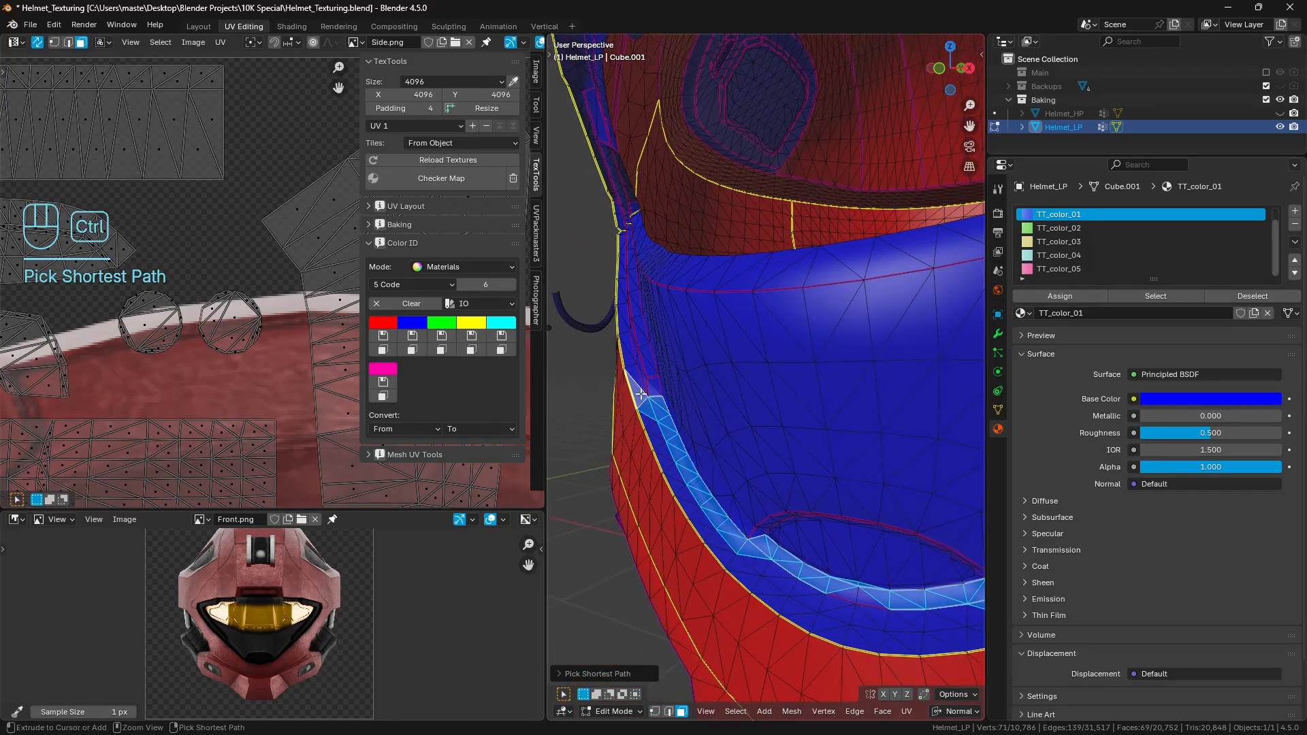
pyautogui.moveTo(641, 394); pyautogui.dragTo(709, 405, button='middle')
pyautogui.keyDown('shift'); pyautogui.moveTo(597, 286); pyautogui.dragTo(884, 415, button='middle'); pyautogui.keyUp('shift')
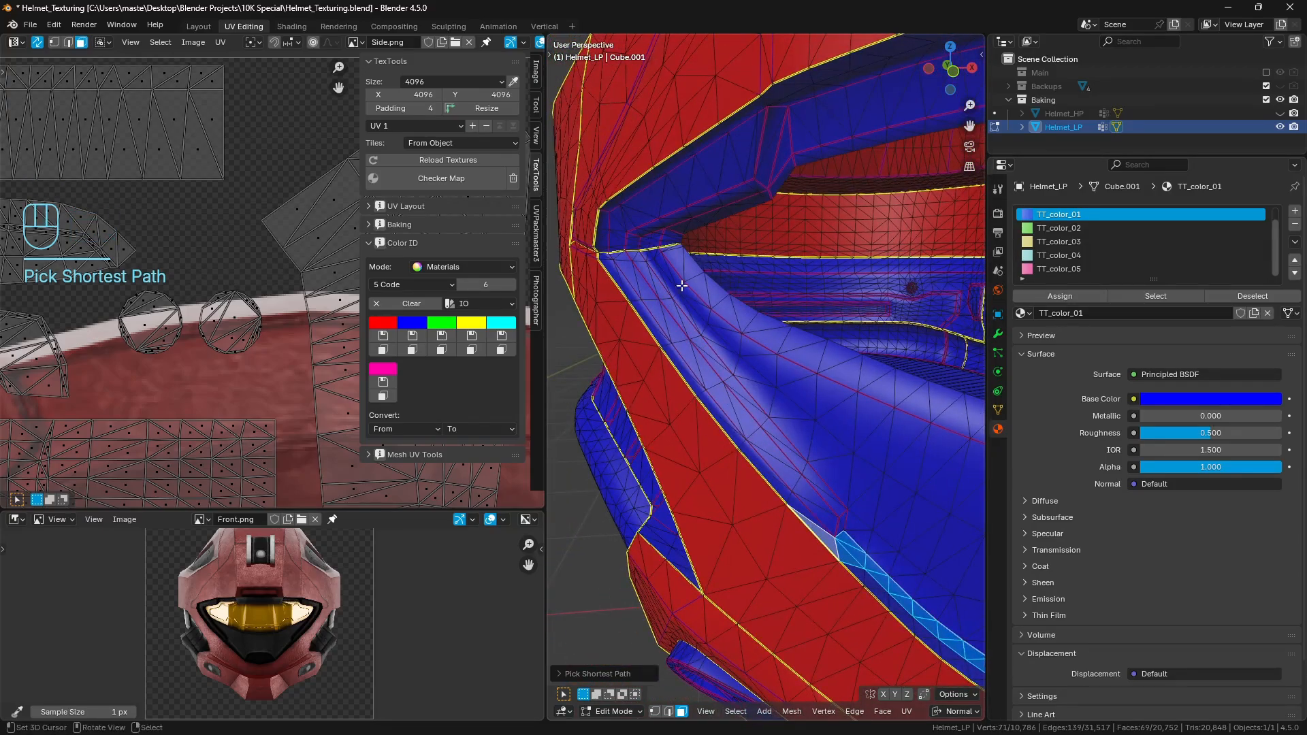
pyautogui.keyDown('ctrl'); pyautogui.rightClick(606, 256); pyautogui.keyUp('ctrl')
# Step: Complete the lower rim selection on the opposite side and add the remaining blue faces beneath the oval recess
pyautogui.moveTo(606, 255); pyautogui.dragTo(830, 470, button='middle')
pyautogui.keyDown('ctrl'); pyautogui.rightClick(816, 493); pyautogui.keyUp('ctrl')
pyautogui.keyDown('shift'); pyautogui.moveTo(936, 367); pyautogui.dragTo(963, 356, button='middle'); pyautogui.keyUp('shift')
pyautogui.keyDown('ctrl'); pyautogui.rightClick(908, 361); pyautogui.keyUp('ctrl')
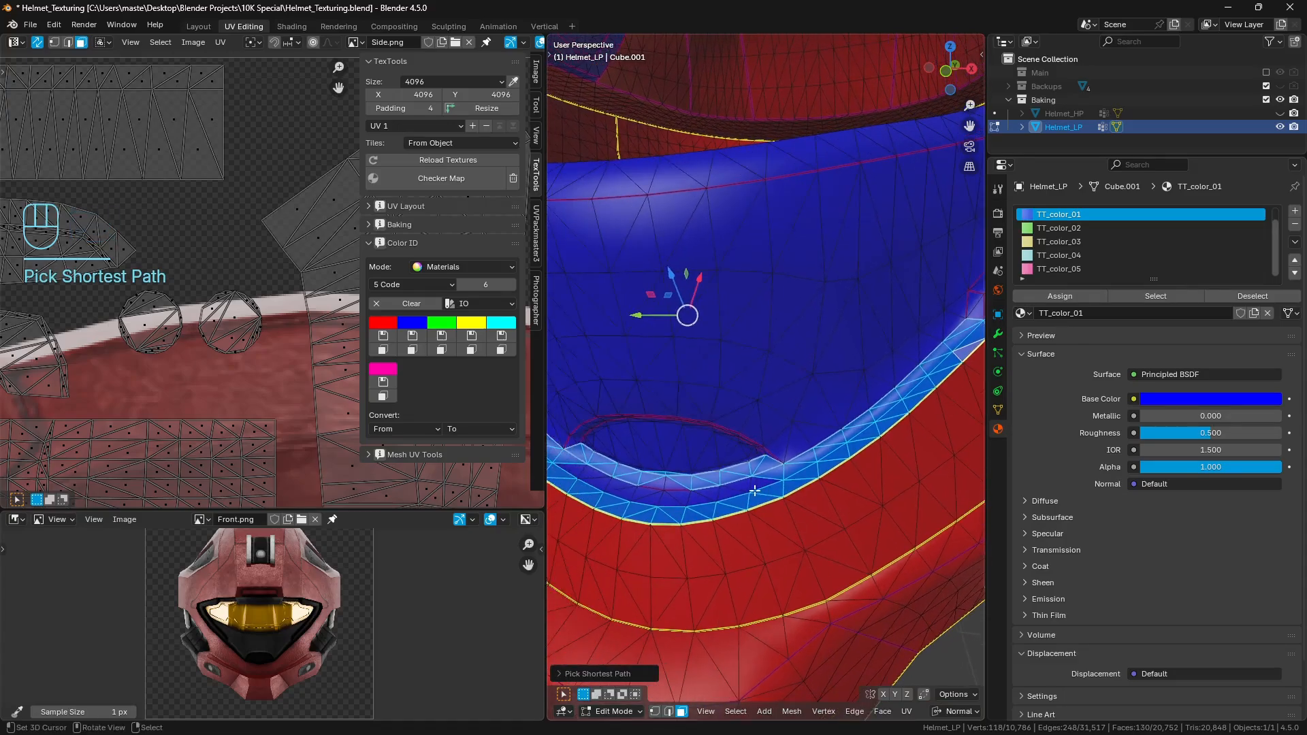
pyautogui.keyDown('ctrl'); pyautogui.rightClick(690, 501); pyautogui.keyUp('ctrl')
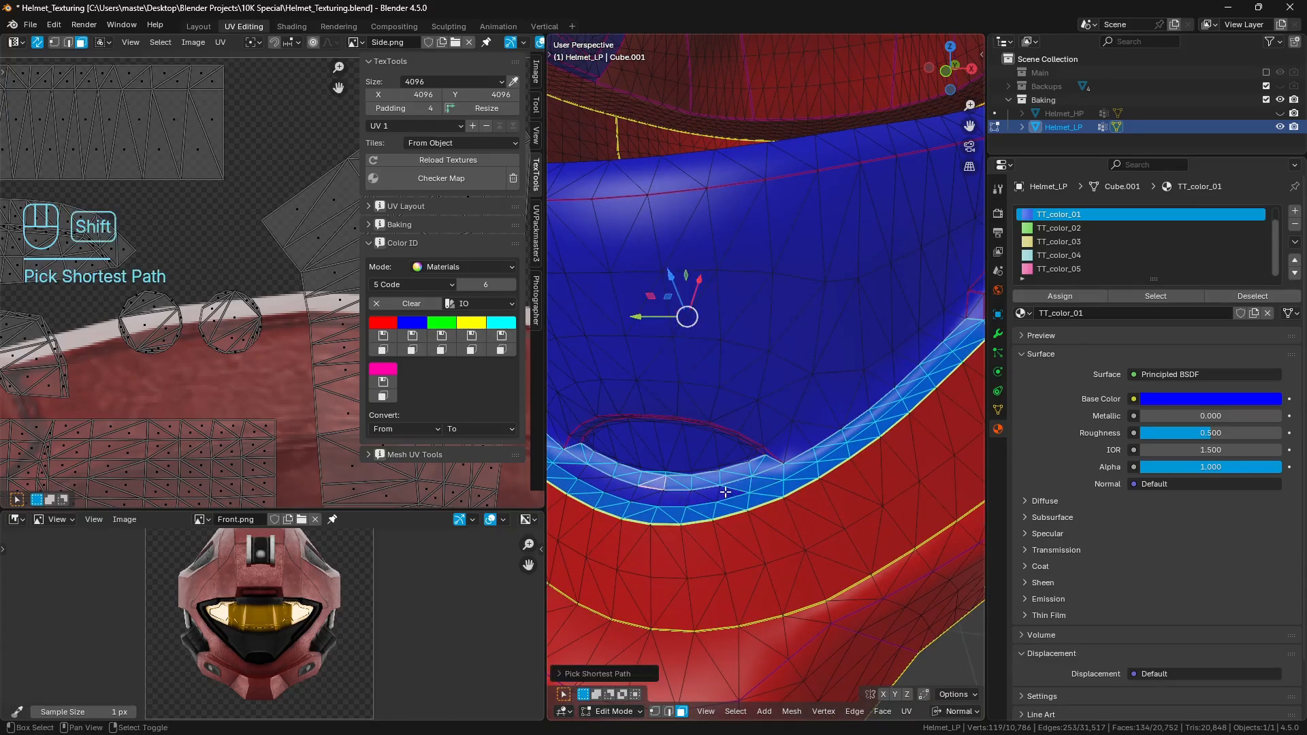
pyautogui.keyDown('shift'); pyautogui.moveTo(691, 501); pyautogui.dragTo(740, 501, button='middle'); pyautogui.keyUp('shift')
pyautogui.press('c')
pyautogui.moveTo(785, 493); pyautogui.dragTo(663, 495)
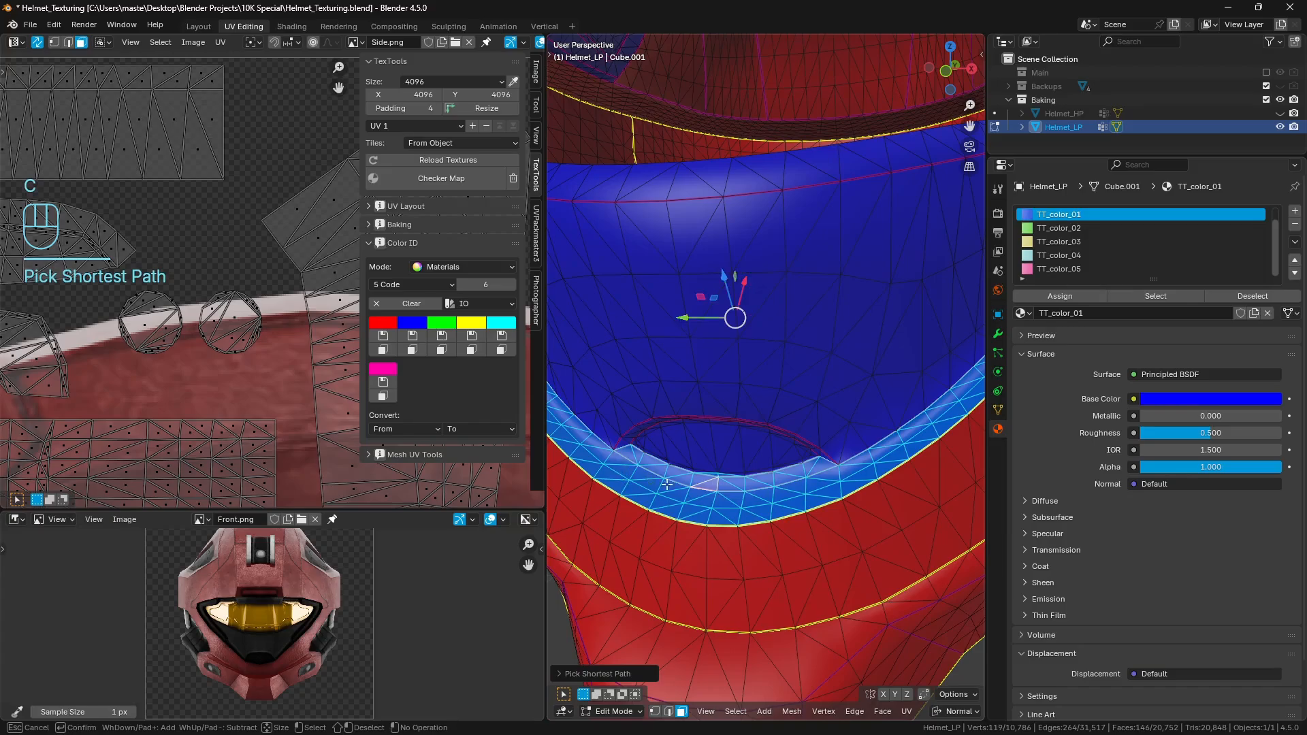
pyautogui.rightClick(666, 484)
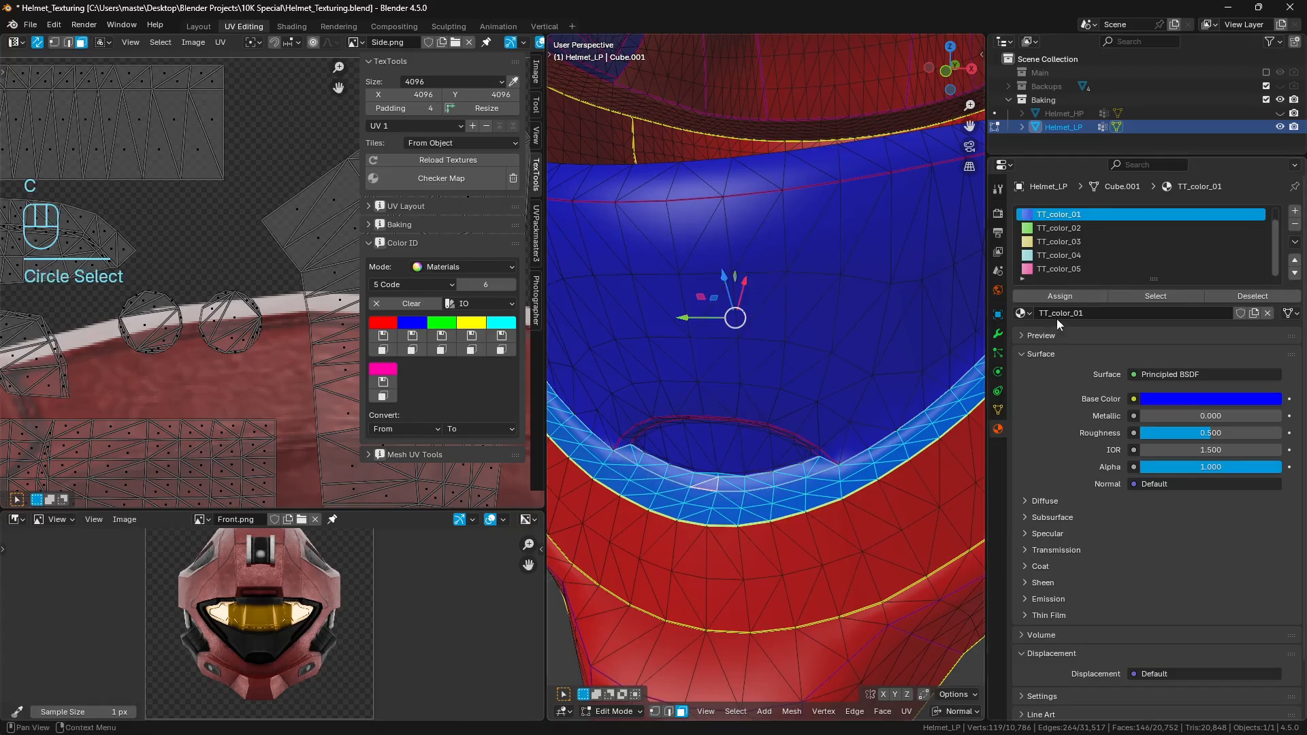
# Step: Assign the red TT_color_00 to the selected lower visor rim faces and clear the selection
pyautogui.click(383, 336)
pyautogui.press('a')
pyautogui.press('a')
pyautogui.press('Tab')
pyautogui.press('Tab')
# Step: Assign the blue TT_color_01 to the two sliver faces at the oval recess's lower edge and leave Edit Mode
pyautogui.scroll(2, 814, 408)
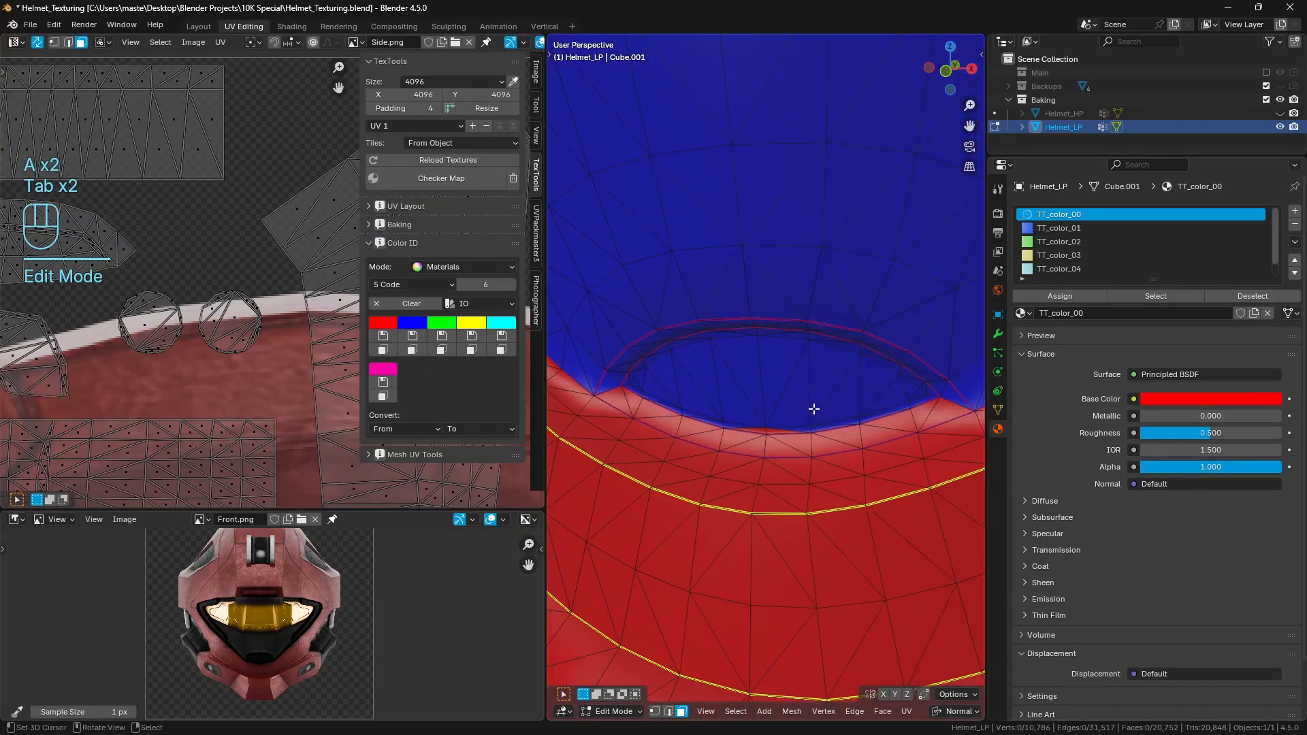
pyautogui.keyDown('shift'); pyautogui.click(774, 430); pyautogui.keyUp('shift')
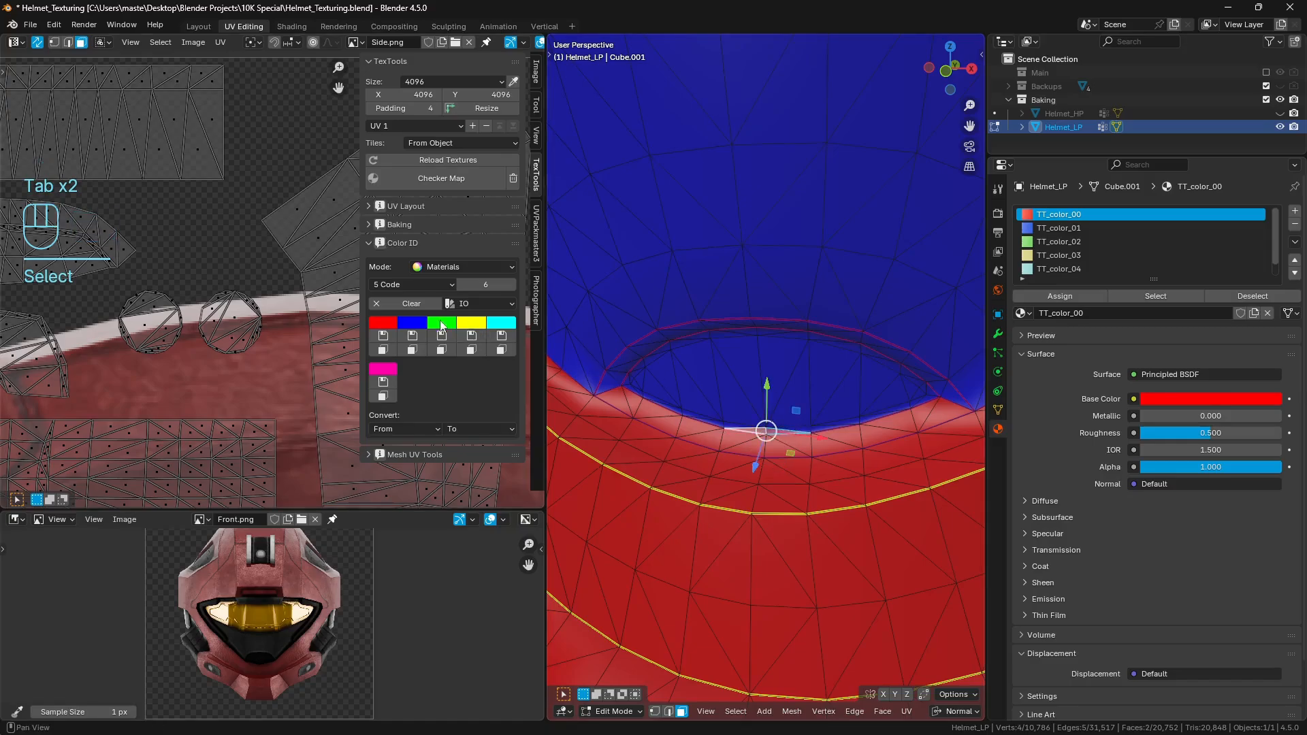
pyautogui.click(412, 336)
pyautogui.press('a')
pyautogui.press('a')
pyautogui.press('Tab')
pyautogui.scroll(-4, 787, 396)
pyautogui.press('a')
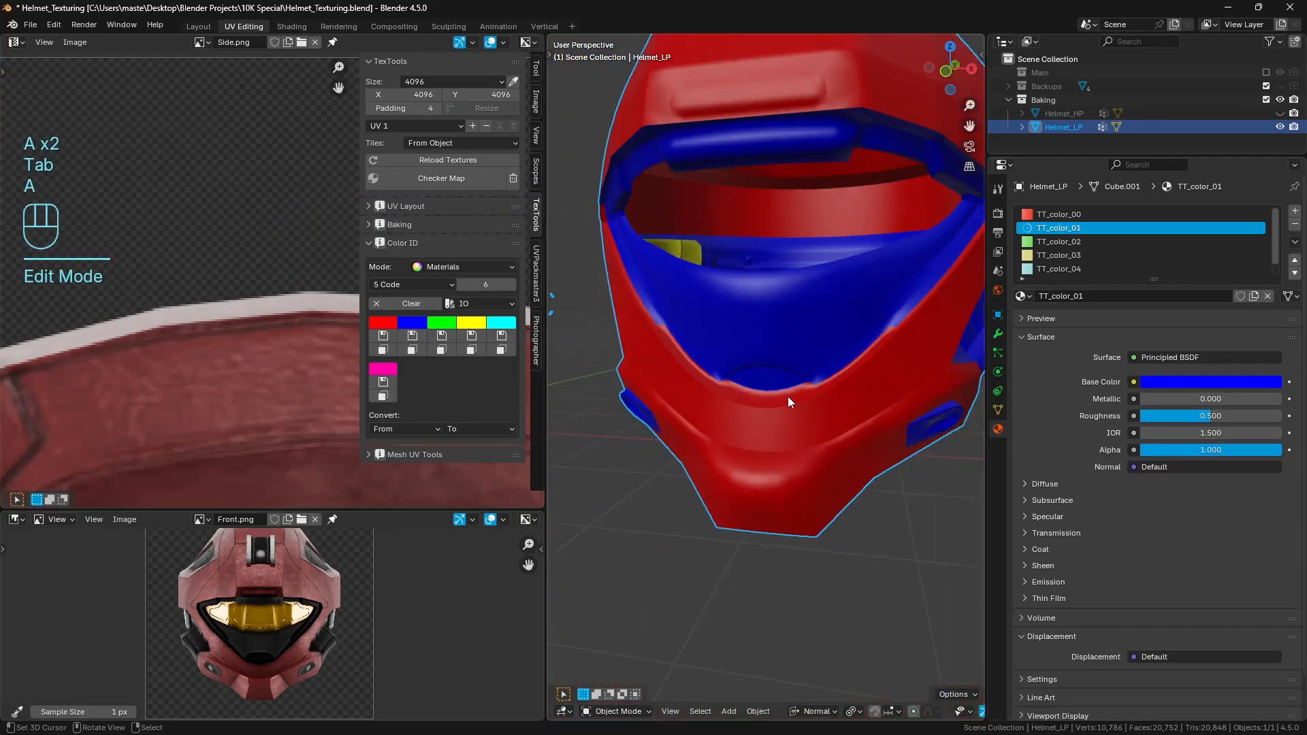
pyautogui.press('a')
# Step: In Edit Mode, select a shortest-path strip of blue faces along the upper visor rim from corner to corner
pyautogui.moveTo(787, 396); pyautogui.dragTo(830, 402, button='middle')
pyautogui.scroll(6, 864, 400)
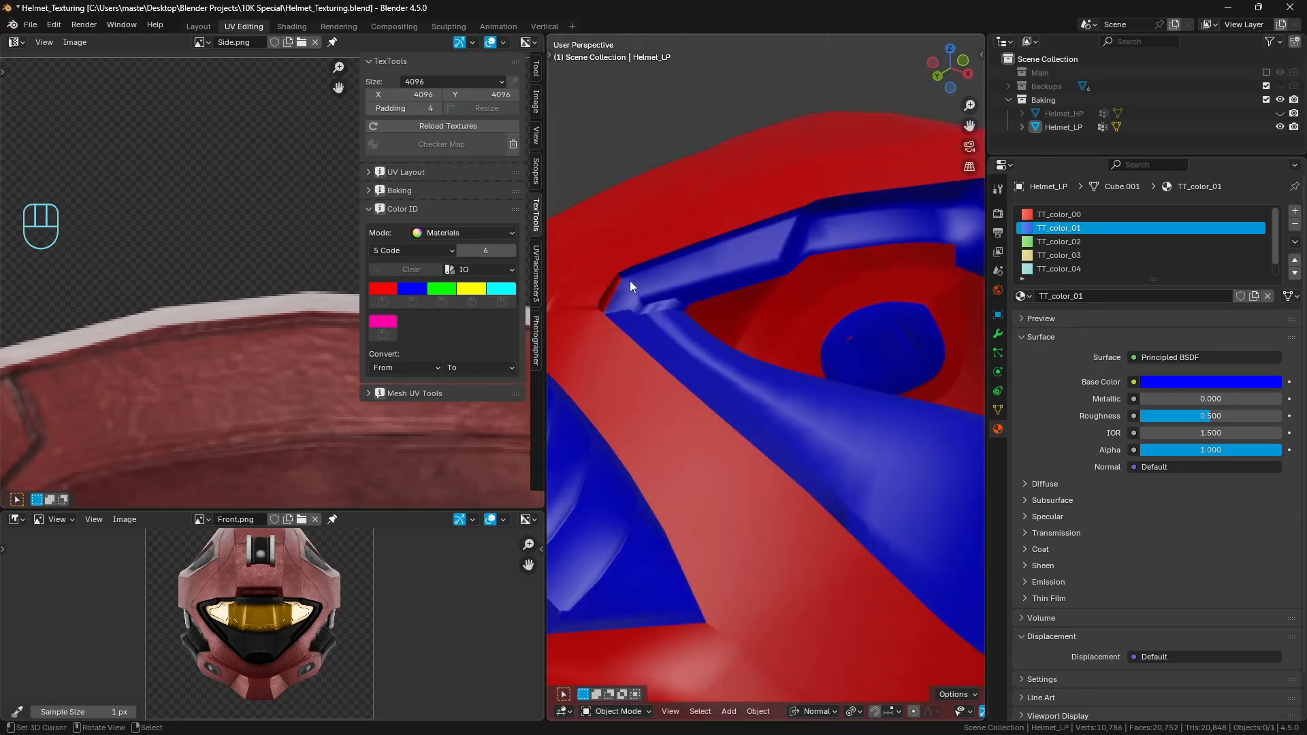
pyautogui.press('Tab')
pyautogui.click(718, 317)
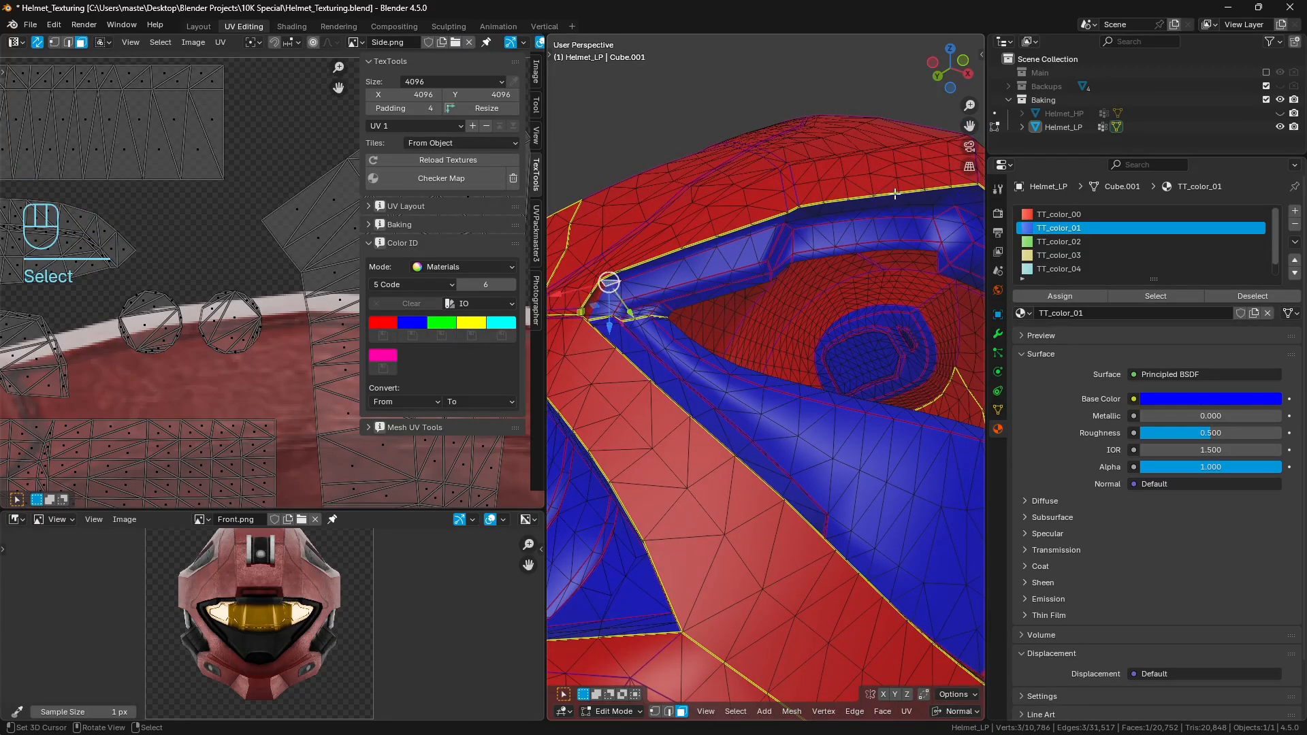
pyautogui.keyDown('ctrl'); pyautogui.click(895, 194); pyautogui.keyUp('ctrl')
pyautogui.moveTo(895, 194); pyautogui.dragTo(807, 316, button='middle')
pyautogui.keyDown('ctrl'); pyautogui.rightClick(792, 264); pyautogui.keyUp('ctrl')
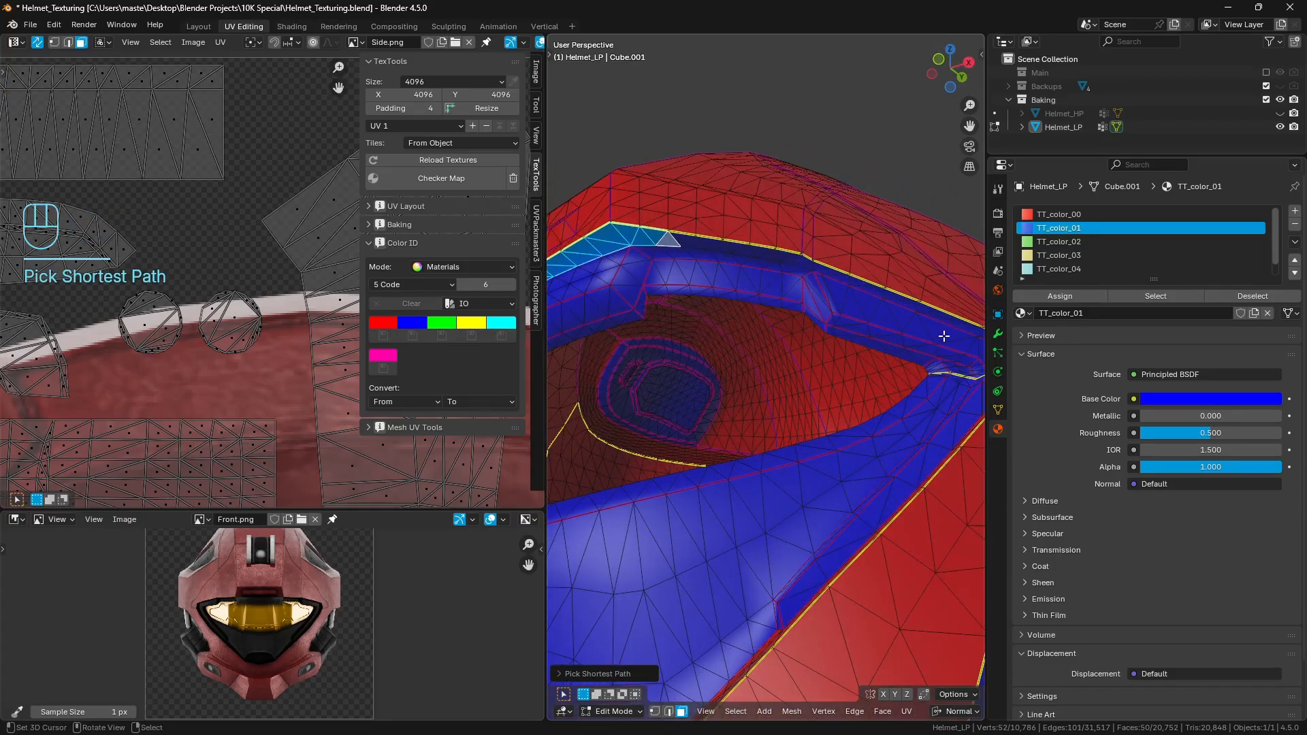
pyautogui.moveTo(944, 336); pyautogui.dragTo(914, 331, button='middle')
pyautogui.keyDown('ctrl'); pyautogui.rightClick(934, 329); pyautogui.keyUp('ctrl')
# Step: Add the narrow blue faces bordering the selected strip along the middle of the upper visor rim
pyautogui.keyDown('shift'); pyautogui.moveTo(729, 306); pyautogui.dragTo(758, 315, button='middle'); pyautogui.keyUp('shift')
pyautogui.keyDown('shift'); pyautogui.rightClick(773, 278); pyautogui.keyUp('shift')
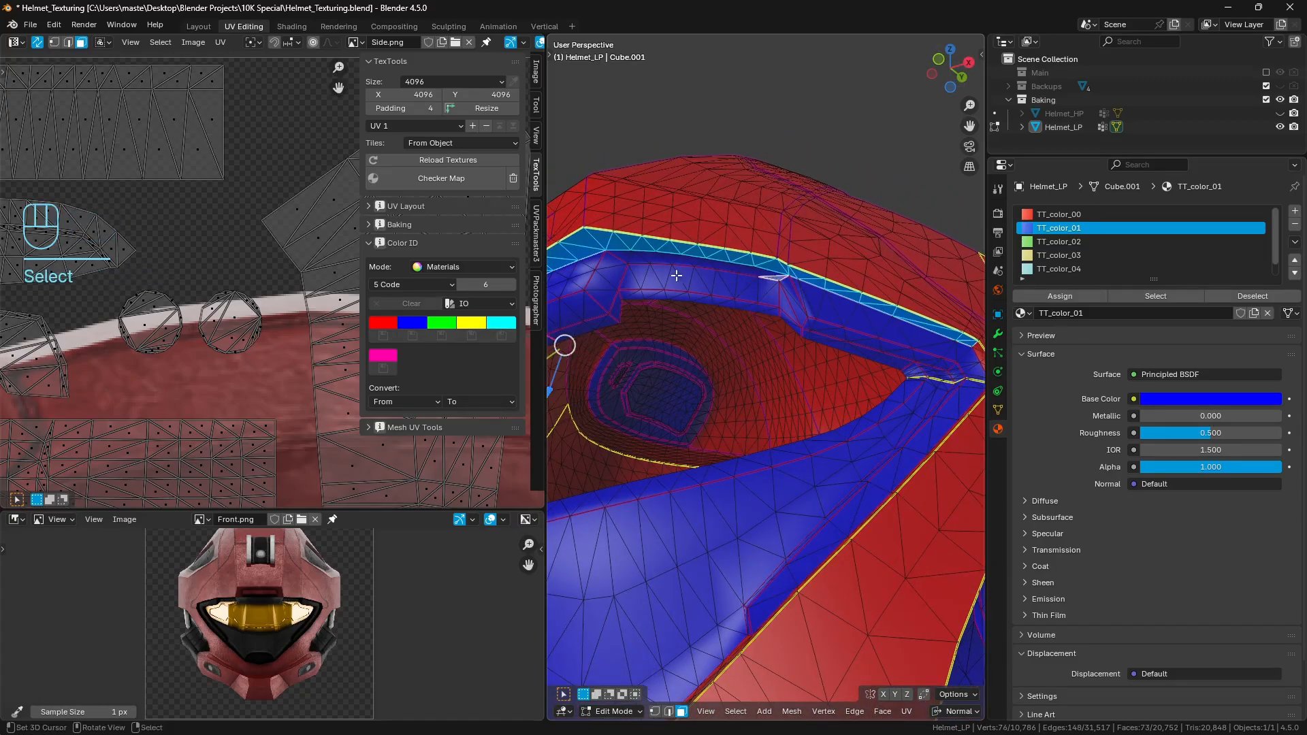
pyautogui.keyDown('ctrl'); pyautogui.rightClick(633, 258); pyautogui.keyUp('ctrl')
pyautogui.moveTo(620, 257); pyautogui.dragTo(769, 298, button='middle')
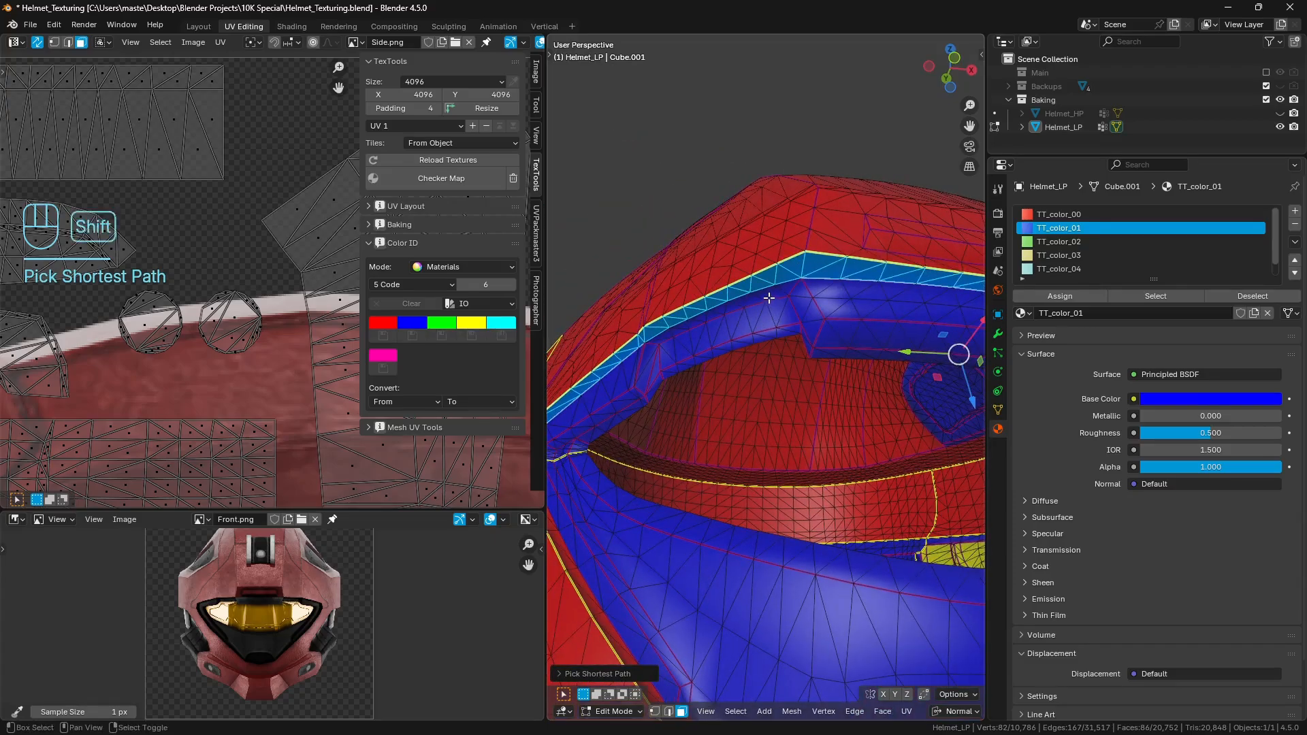
pyautogui.keyDown('ctrl'); pyautogui.rightClick(802, 324); pyautogui.keyUp('ctrl')
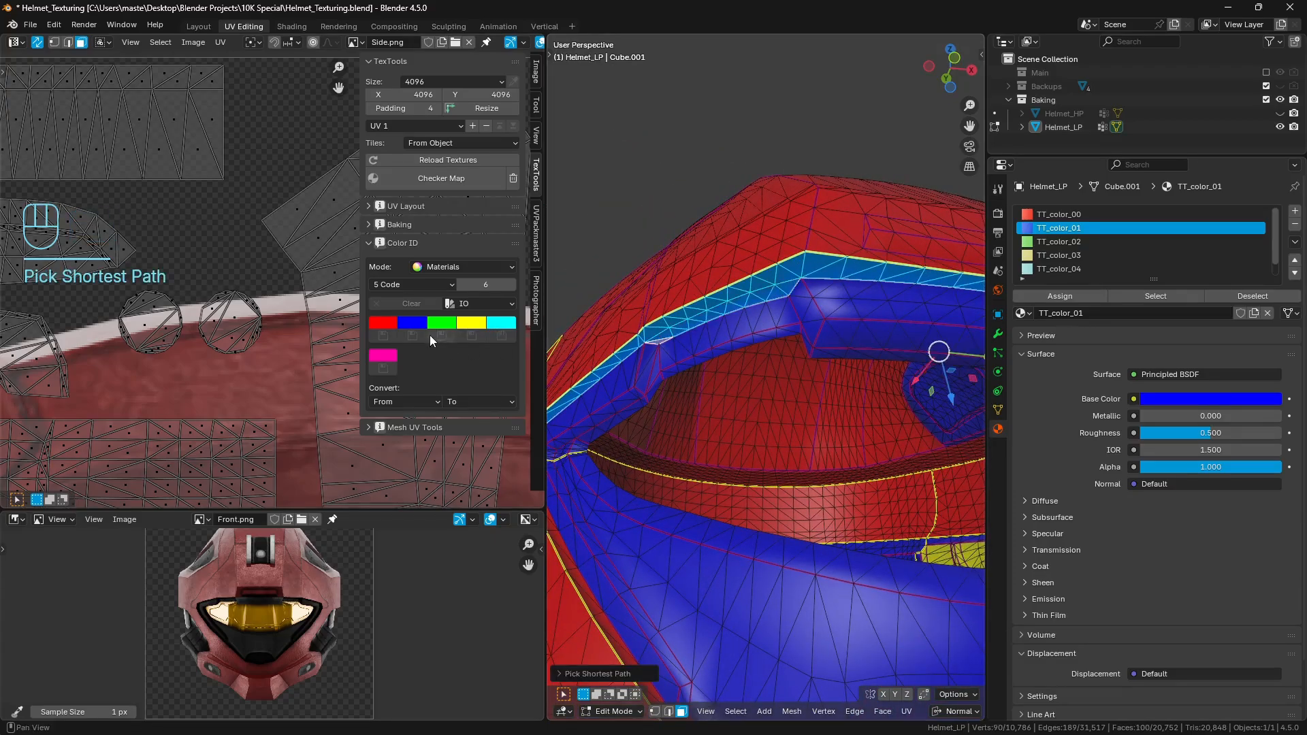
# Step: Assign TT_color_00 to the selected upper rim faces, deselect everything and return to Object Mode
pyautogui.moveTo(558, 350); pyautogui.dragTo(592, 352, button='middle')
pyautogui.click(1059, 215)
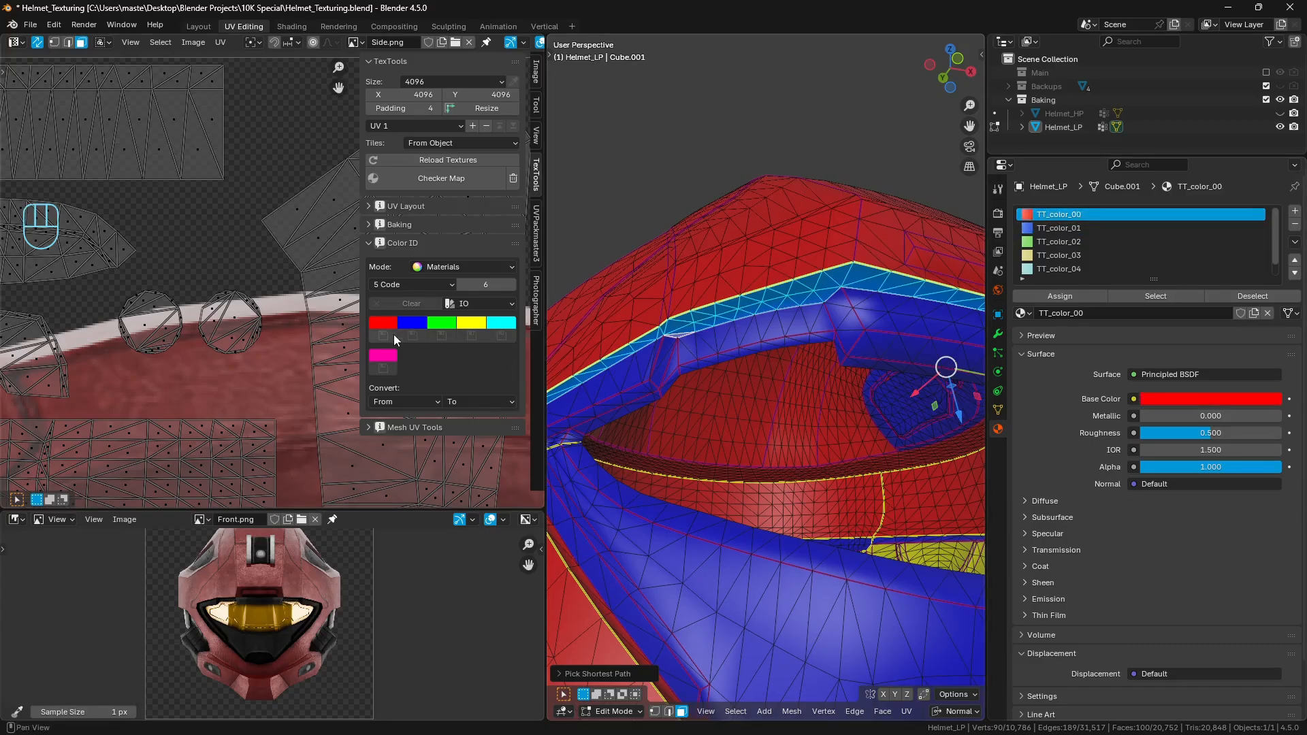
pyautogui.click(1056, 298)
pyautogui.press('a')
pyautogui.press('a')
pyautogui.press('Tab')
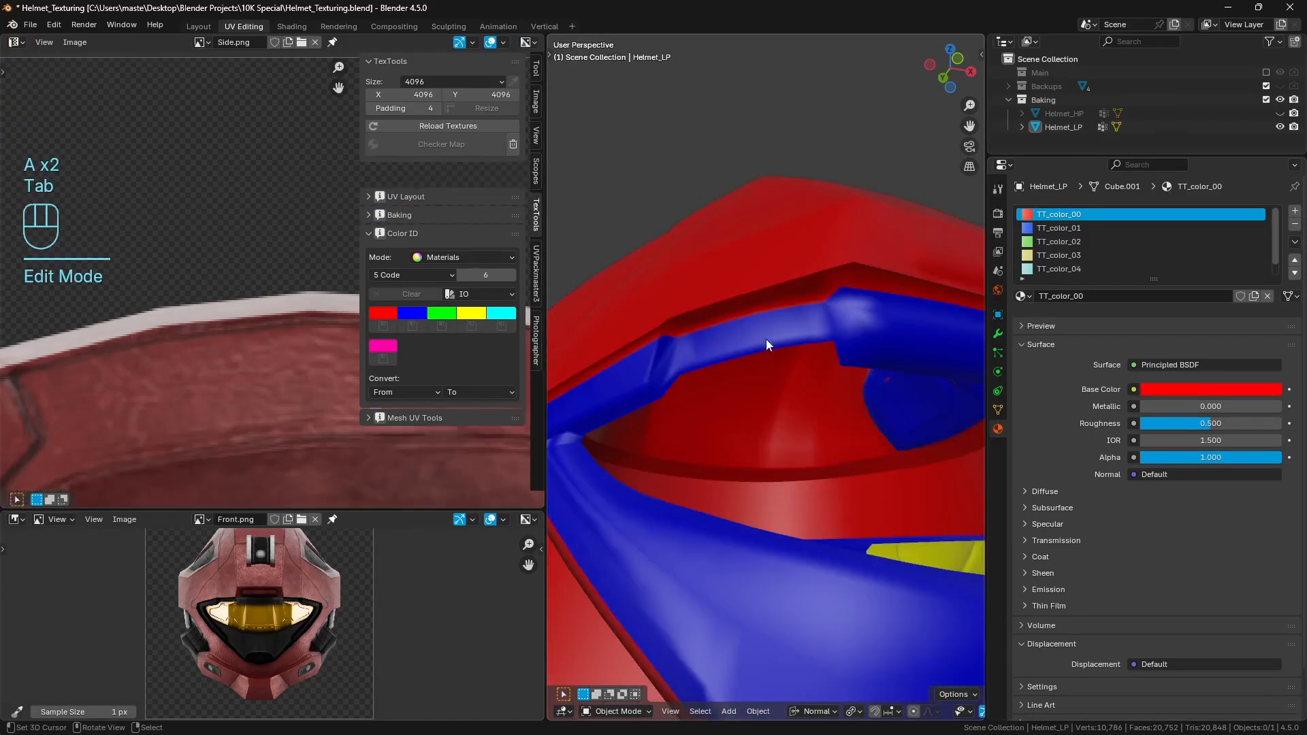
# Step: Try assigning TT_color_00 to the linked faces of the rim along the helmet's lower edge
pyautogui.scroll(-6, 795, 313)
pyautogui.moveTo(794, 315); pyautogui.dragTo(724, 403, button='middle')
pyautogui.scroll(-2, 810, 447)
pyautogui.moveTo(813, 448); pyautogui.dragTo(793, 377, button='middle')
pyautogui.scroll(3, 793, 377)
pyautogui.moveTo(803, 419)
pyautogui.mouseDown(button='middle')
pyautogui.moveTo(732, 374)
pyautogui.moveTo(753, 374)
pyautogui.moveTo(692, 410)
pyautogui.moveTo(721, 398)
pyautogui.moveTo(801, 427)
pyautogui.mouseUp(button='middle')
pyautogui.press('Tab')
pyautogui.press('a')
pyautogui.press('a')
pyautogui.press('l')
pyautogui.scroll(3, 802, 428)
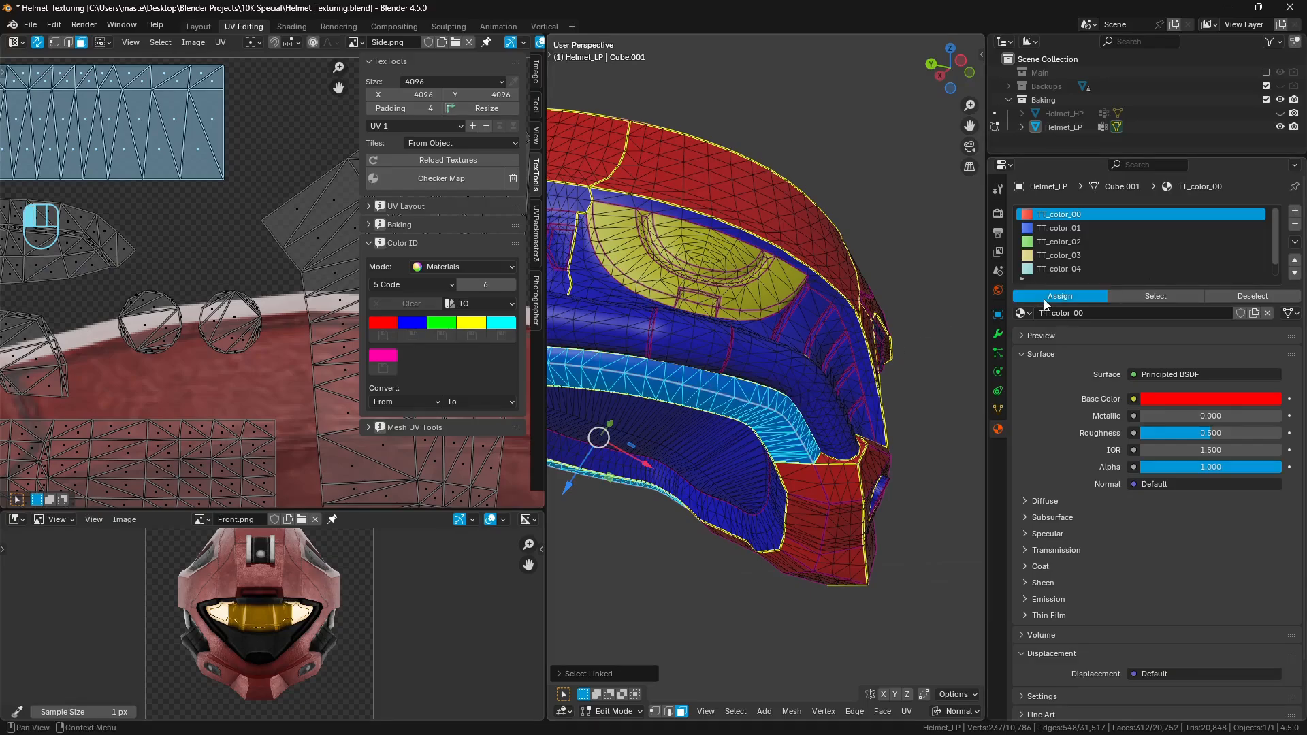
pyautogui.press('a')
pyautogui.press('a')
pyautogui.press('Tab')
# Step: Undo the lower rim's color assignment and return to Object Mode with nothing selected
pyautogui.moveTo(776, 395); pyautogui.dragTo(841, 346, button='middle')
pyautogui.hotkey('ctrl', 'z')
pyautogui.hotkey('ctrl', 'z')
pyautogui.hotkey('ctrl', 'z')
pyautogui.hotkey('ctrl', 'z')
pyautogui.press('a')
pyautogui.press('a')
pyautogui.press('Tab')
pyautogui.press('a')
pyautogui.press('a')
# Step: Assign TT_color_01 to the small face on the upper edge of the side recess's inset panel
pyautogui.scroll(3, 841, 345)
pyautogui.click(841, 345)
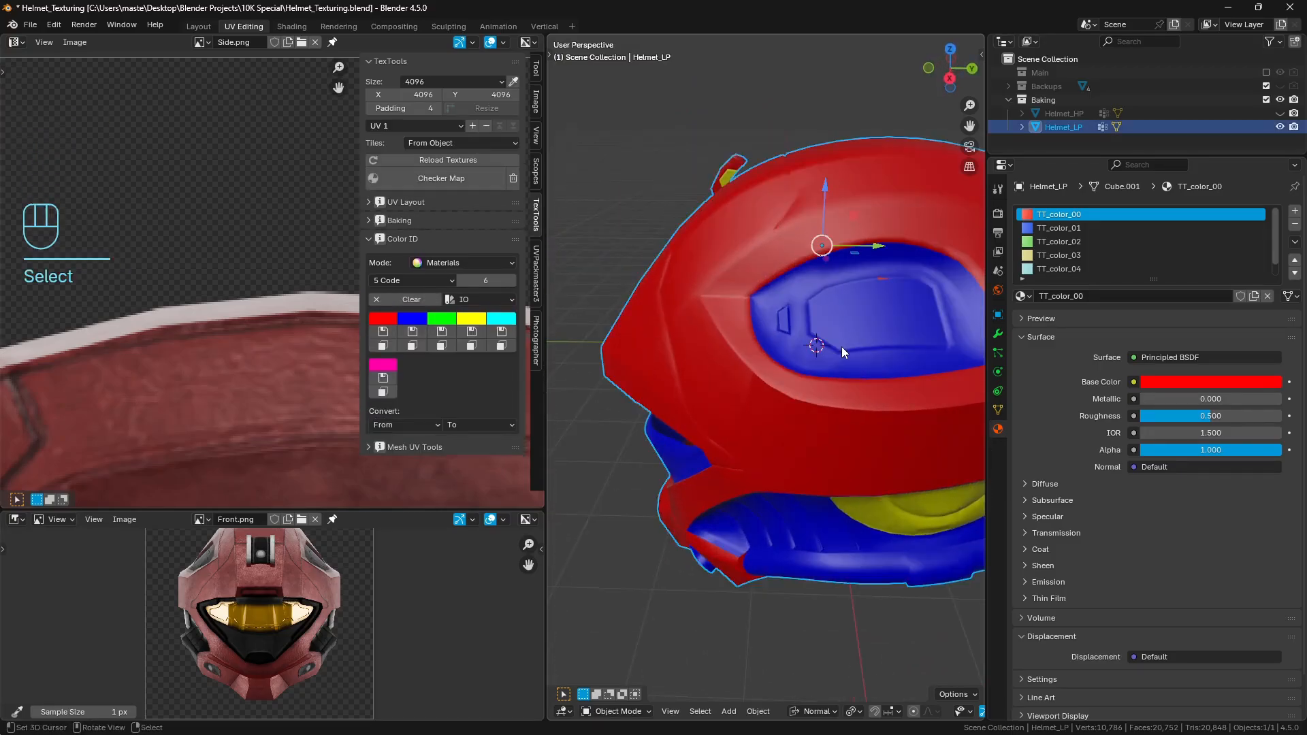
pyautogui.press('Tab')
pyautogui.scroll(5, 841, 346)
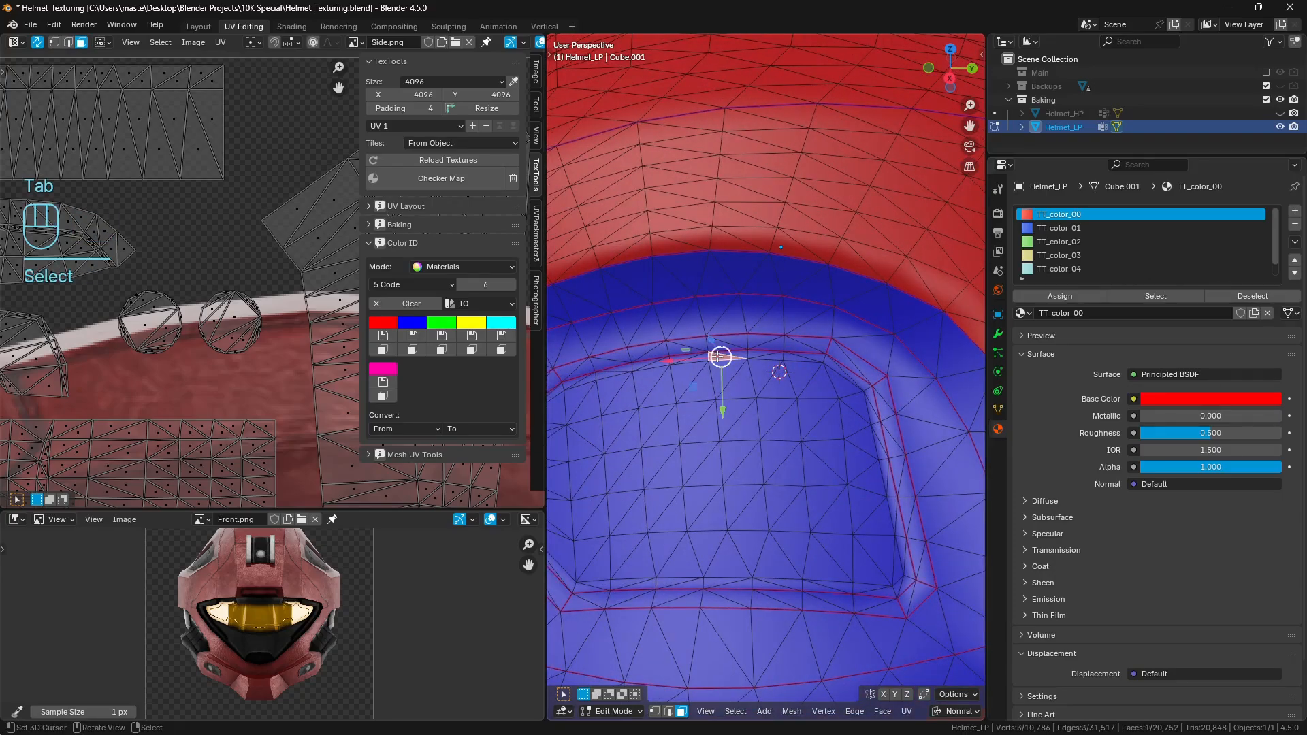
pyautogui.click(1058, 228)
pyautogui.click(1060, 296)
pyautogui.press('a')
pyautogui.press('a')
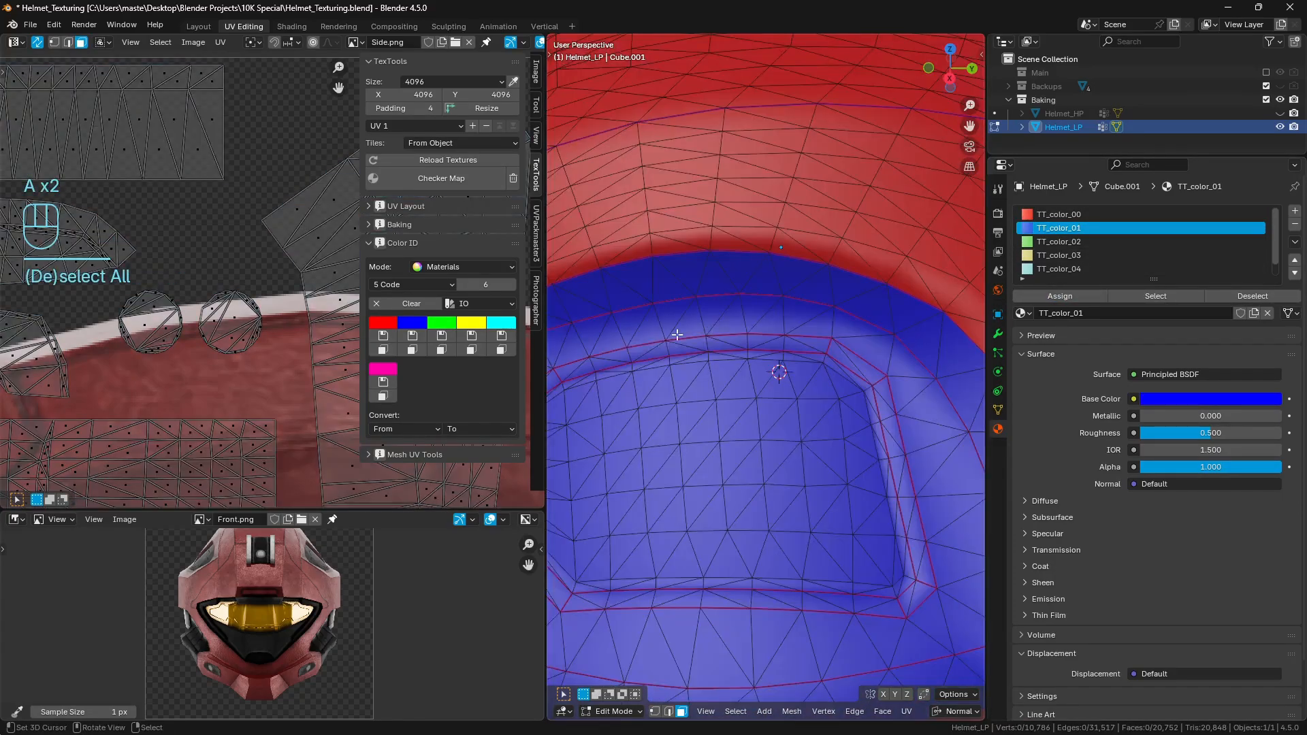
# Step: Examine the color coding on the back of Helmet_LP and on its separate small parts in Object Mode
pyautogui.scroll(-7, 678, 334)
pyautogui.moveTo(677, 335); pyautogui.dragTo(885, 408, button='middle')
pyautogui.scroll(3, 765, 377)
pyautogui.press('Tab')
pyautogui.moveTo(674, 408); pyautogui.dragTo(905, 352, button='middle')
pyautogui.scroll(-4, 825, 325)
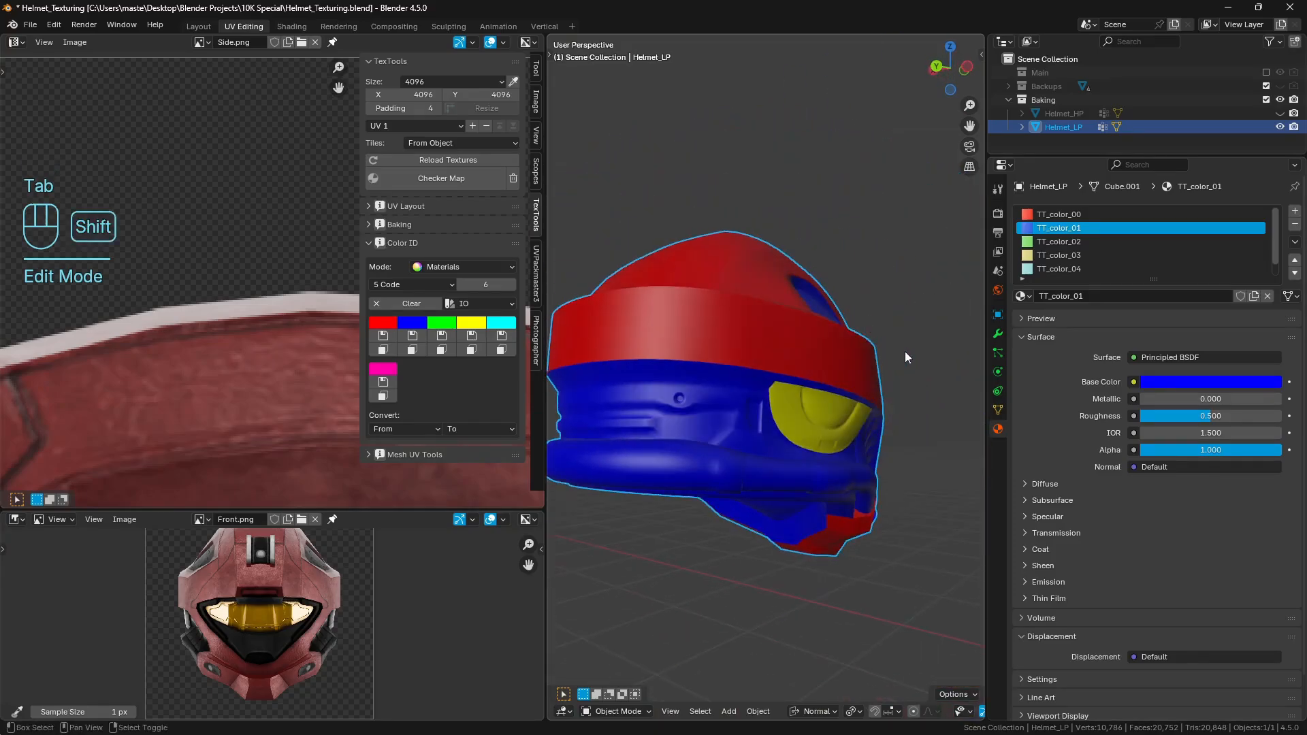
pyautogui.moveTo(774, 344); pyautogui.dragTo(714, 368, button='middle')
pyautogui.scroll(-1, 852, 355)
pyautogui.scroll(1, 801, 396)
pyautogui.scroll(-1, 837, 412)
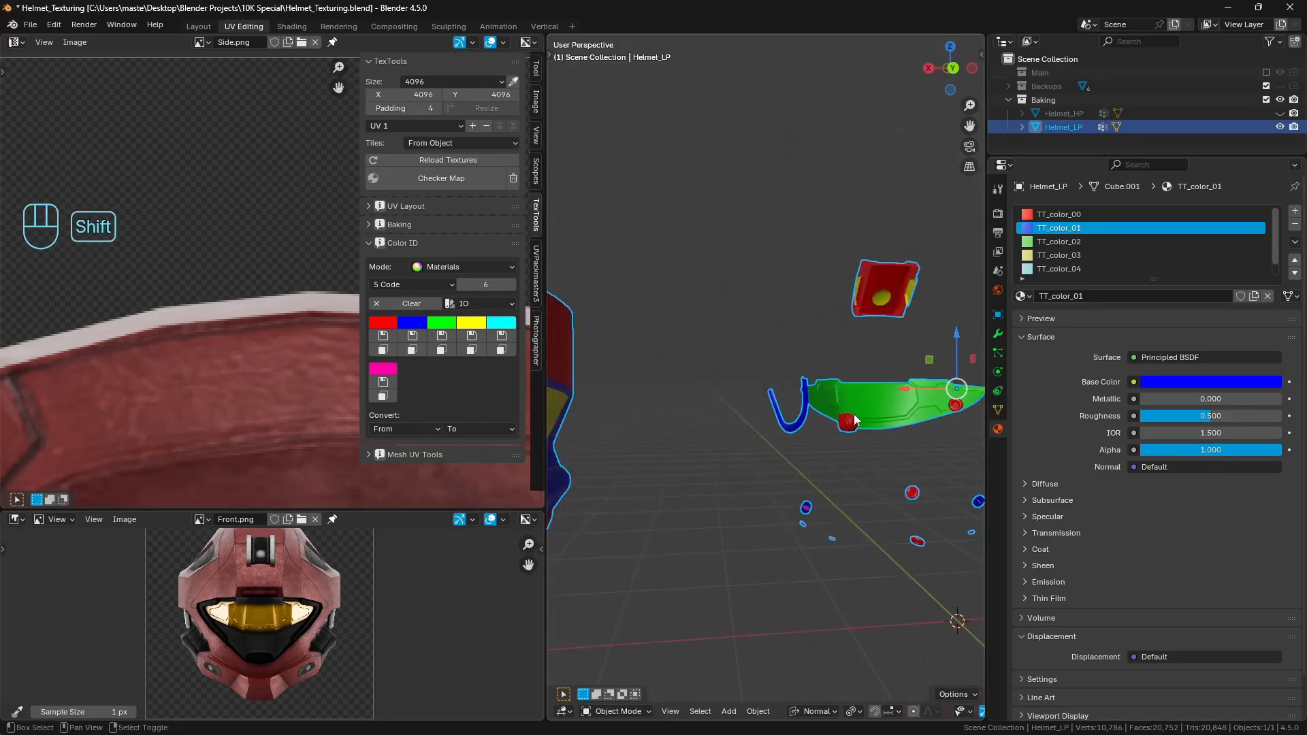
pyautogui.moveTo(855, 420); pyautogui.dragTo(829, 408, button='middle')
# Step: Select the linked faces of the red block's end cap under the visor and of the red disc beside the helmet
pyautogui.press('Tab')
pyautogui.press('a')
pyautogui.press('a')
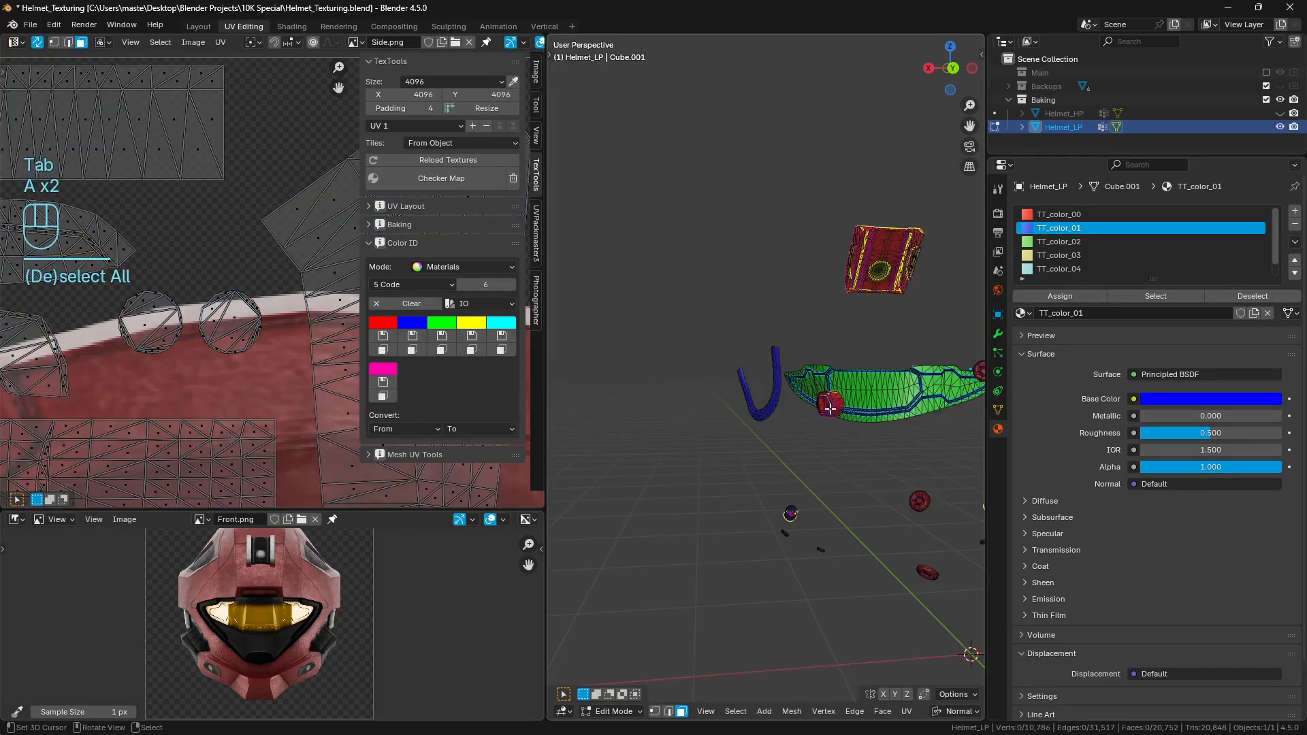
pyautogui.press('l')
pyautogui.moveTo(876, 457); pyautogui.dragTo(797, 452, button='middle')
pyautogui.press('l')
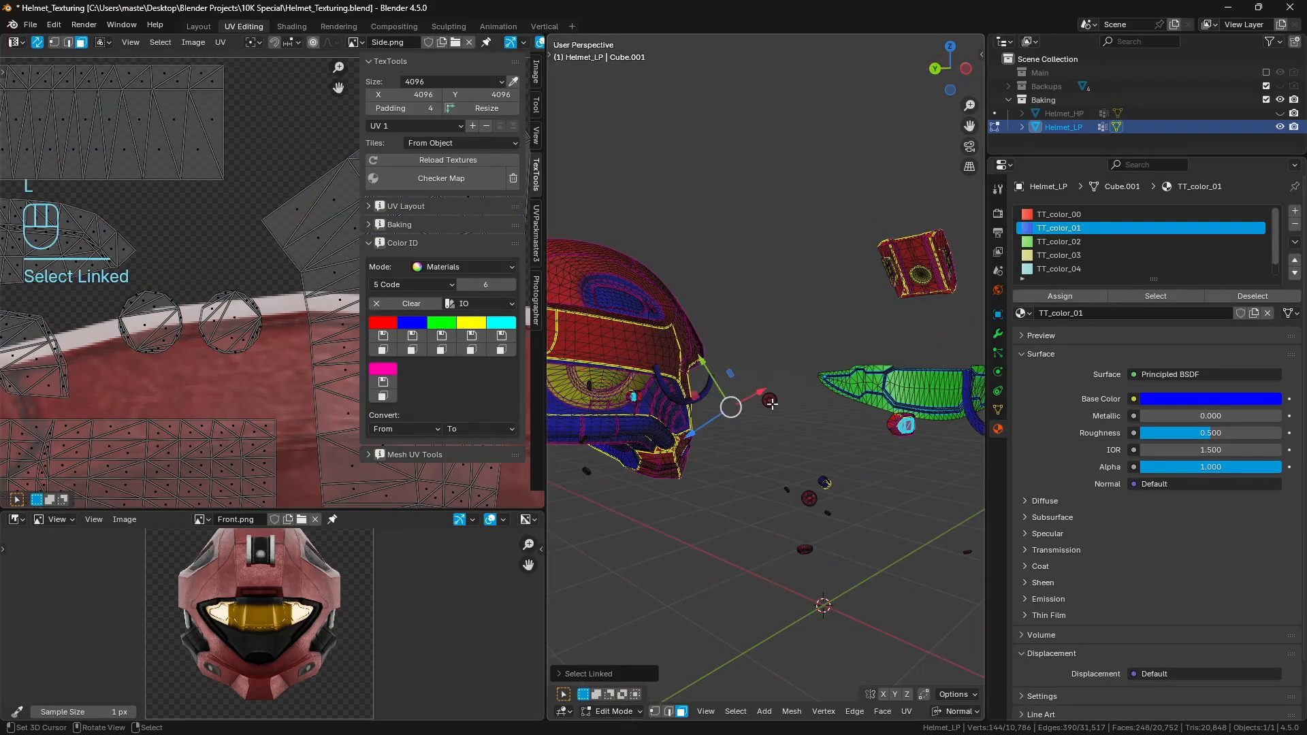
# Step: Maximize the UV editor and circle-select the whole stack of disc islands outside the UV tile
pyautogui.hotkey('shift', 'space')
pyautogui.scroll(-5, 734, 328)
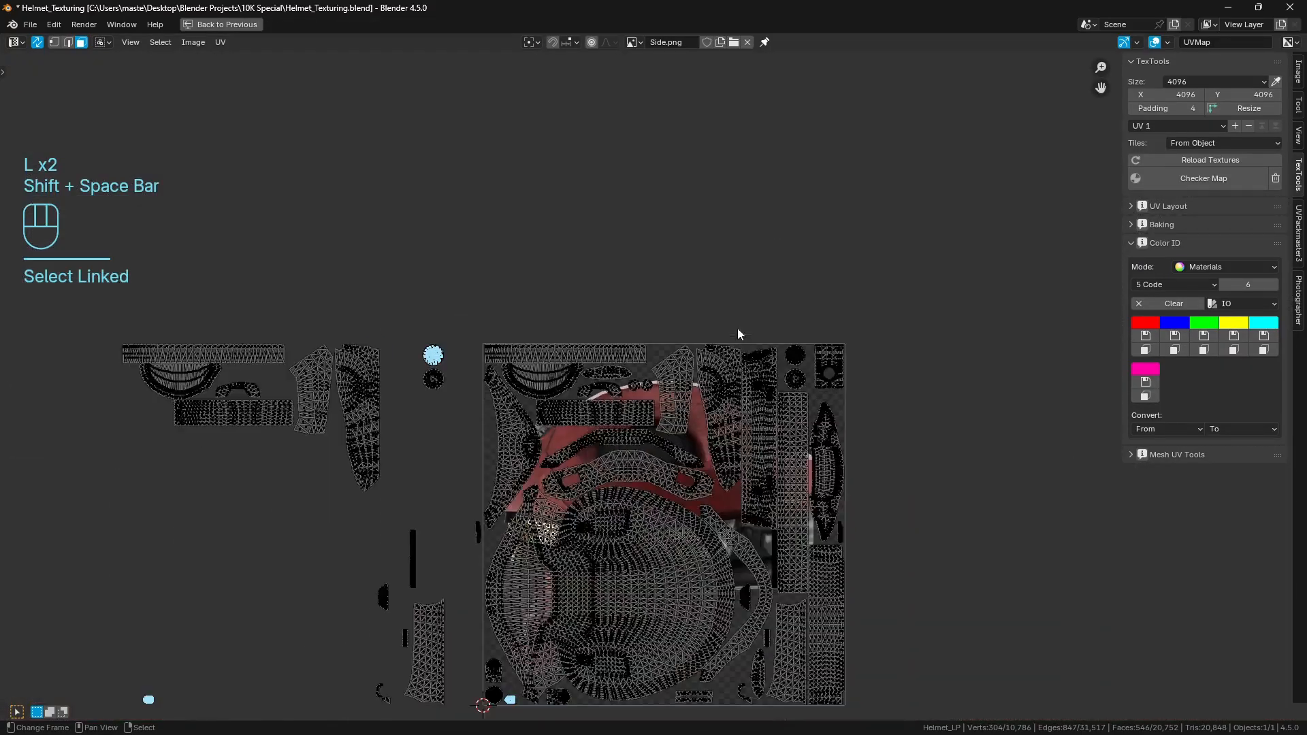
pyautogui.scroll(3, 737, 328)
pyautogui.scroll(3, 723, 369)
pyautogui.press('c')
pyautogui.scroll(-2, 583, 301)
pyautogui.click(583, 302)
pyautogui.rightClick(586, 303)
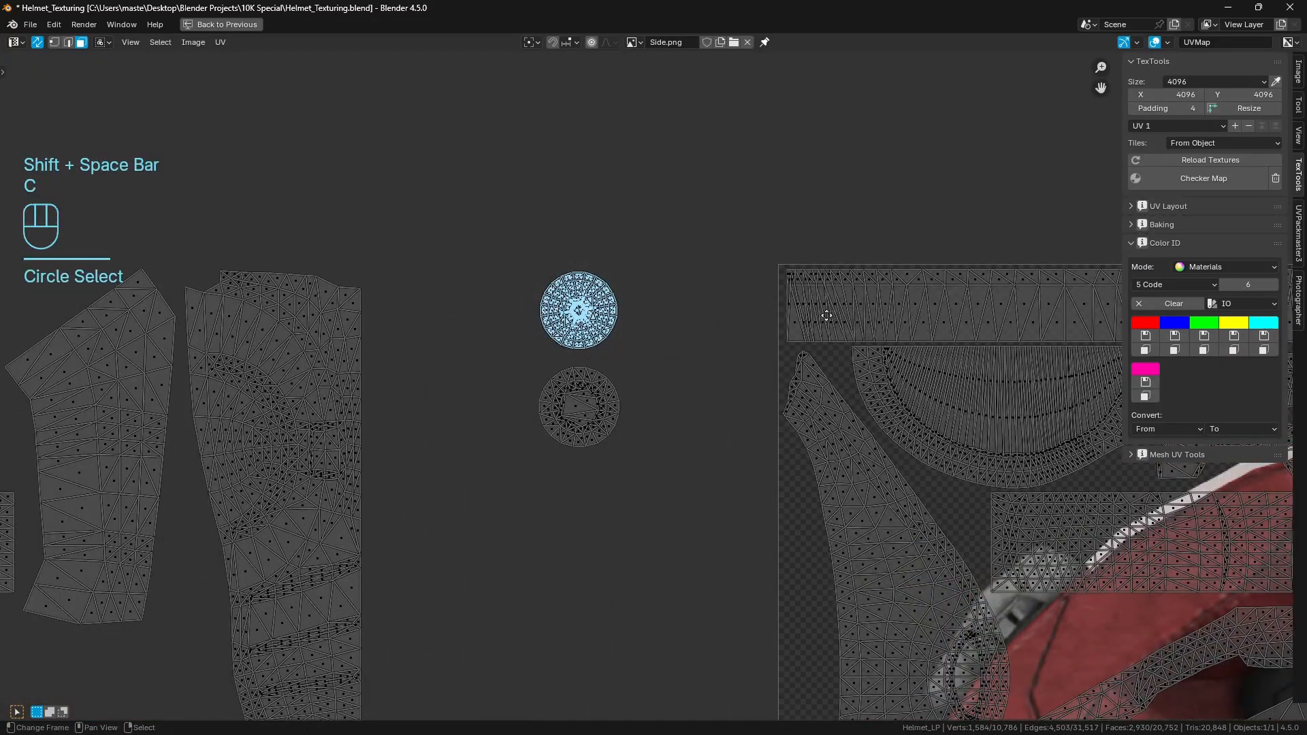
# Step: Circle-select the upper disc island near the UV tile's upper corner as well and restore the editor layout
pyautogui.moveTo(825, 312); pyautogui.dragTo(59, 315, button='middle')
pyautogui.moveTo(1116, 295); pyautogui.dragTo(600, 310, button='middle')
pyautogui.press('c')
pyautogui.scroll(-2, 701, 306)
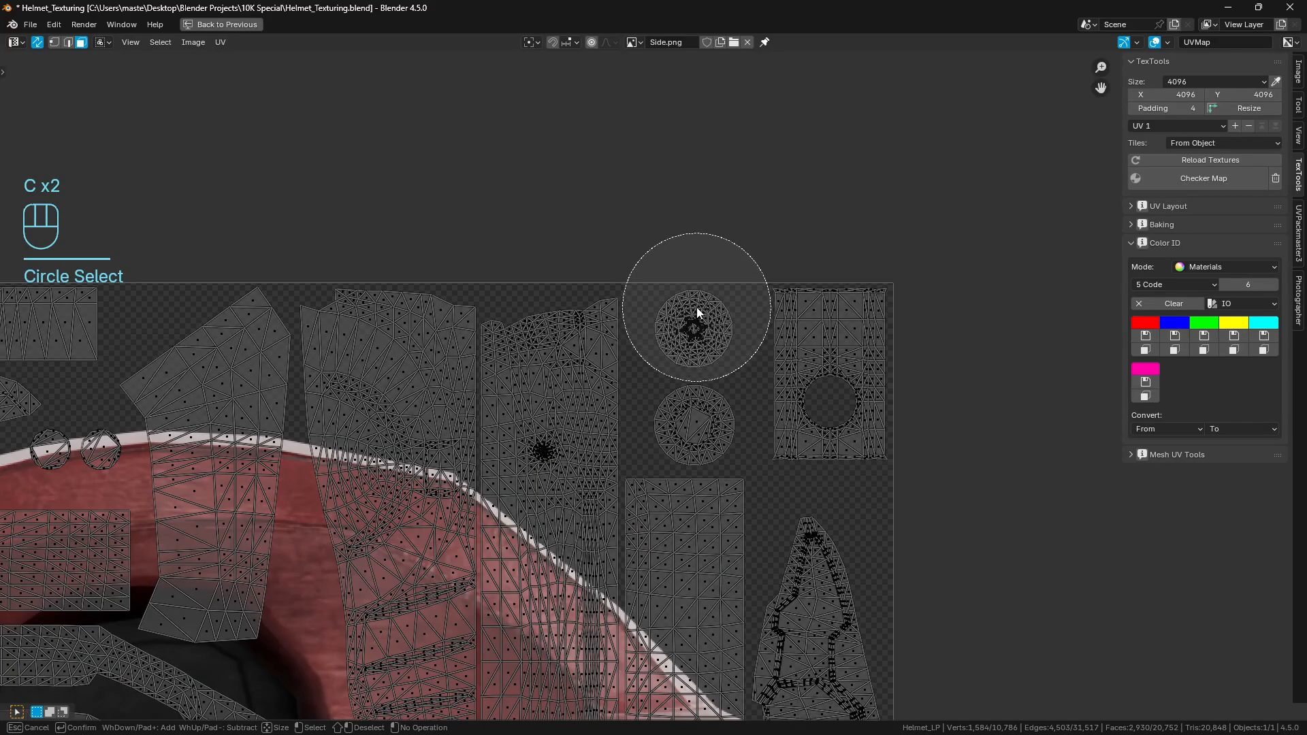
pyautogui.click(696, 308)
pyautogui.rightClick(696, 308)
pyautogui.scroll(-4, 725, 392)
pyautogui.scroll(6, 727, 410)
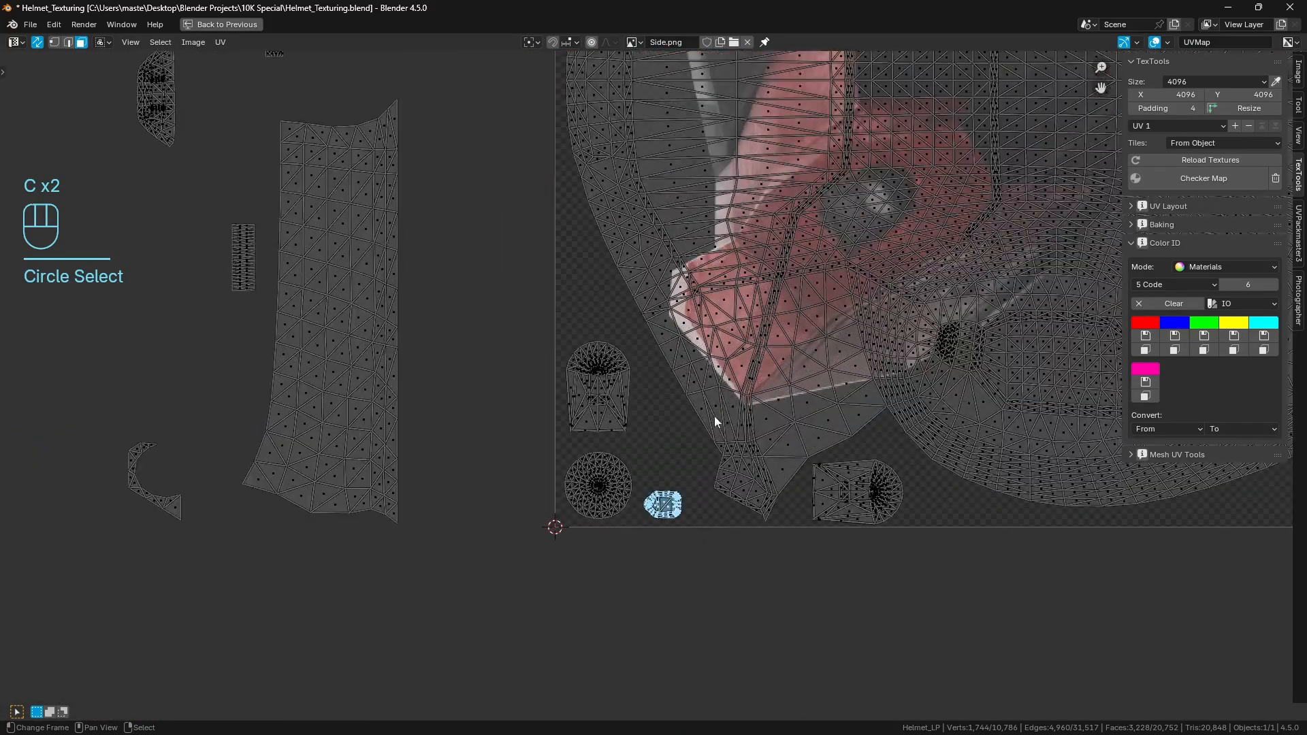
pyautogui.hotkey('shift', 'space')
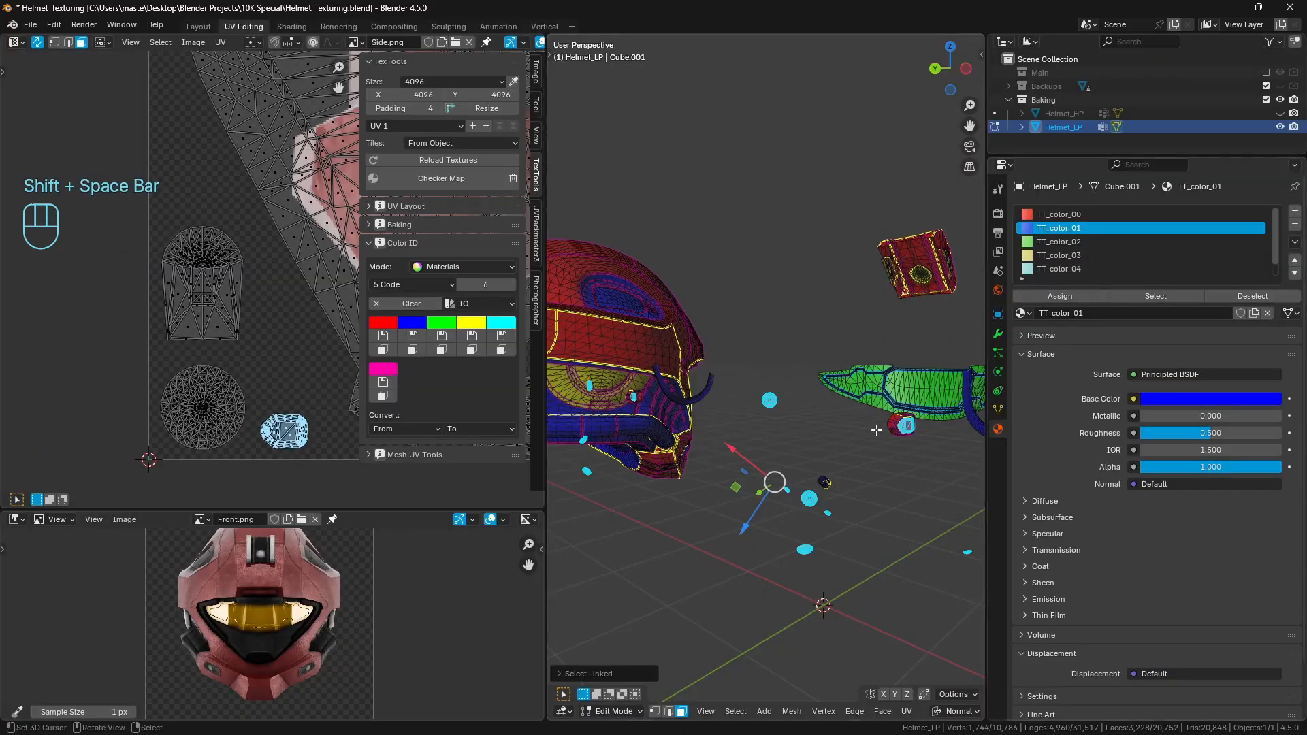
# Step: Add the rest of the red block under the visor, assign TT_color_01 to all selected small parts and leave Edit Mode
pyautogui.scroll(2, 876, 429)
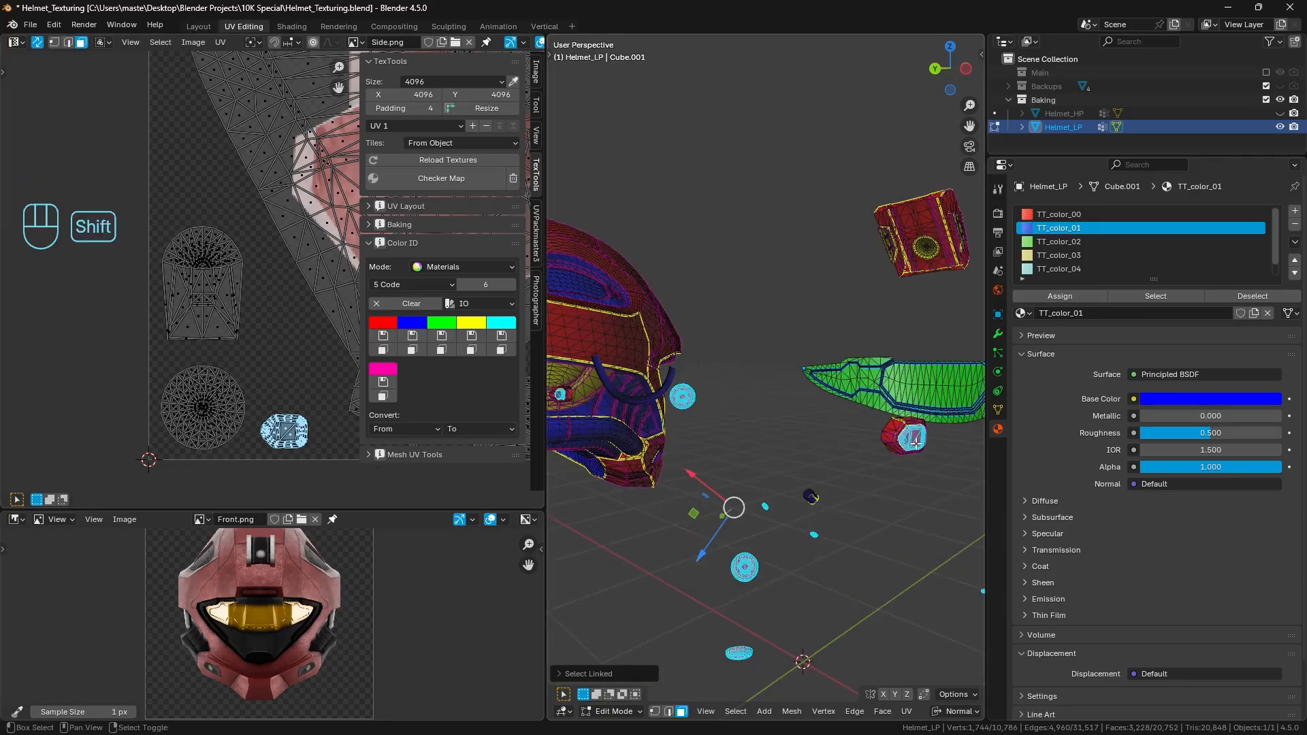
pyautogui.keyDown('shift'); pyautogui.moveTo(876, 403); pyautogui.dragTo(778, 438, button='middle'); pyautogui.keyUp('shift')
pyautogui.press('l')
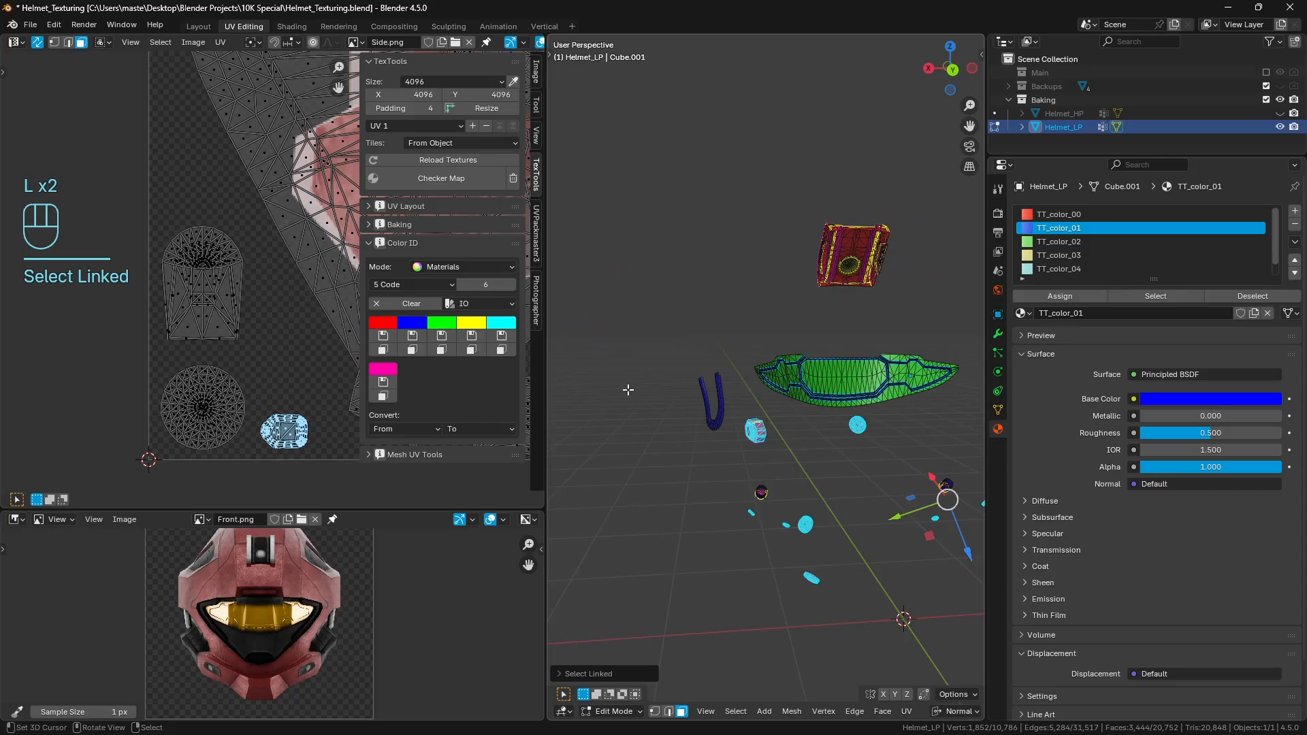
pyautogui.click(412, 335)
pyautogui.press('a')
pyautogui.press('a')
pyautogui.press('Tab')
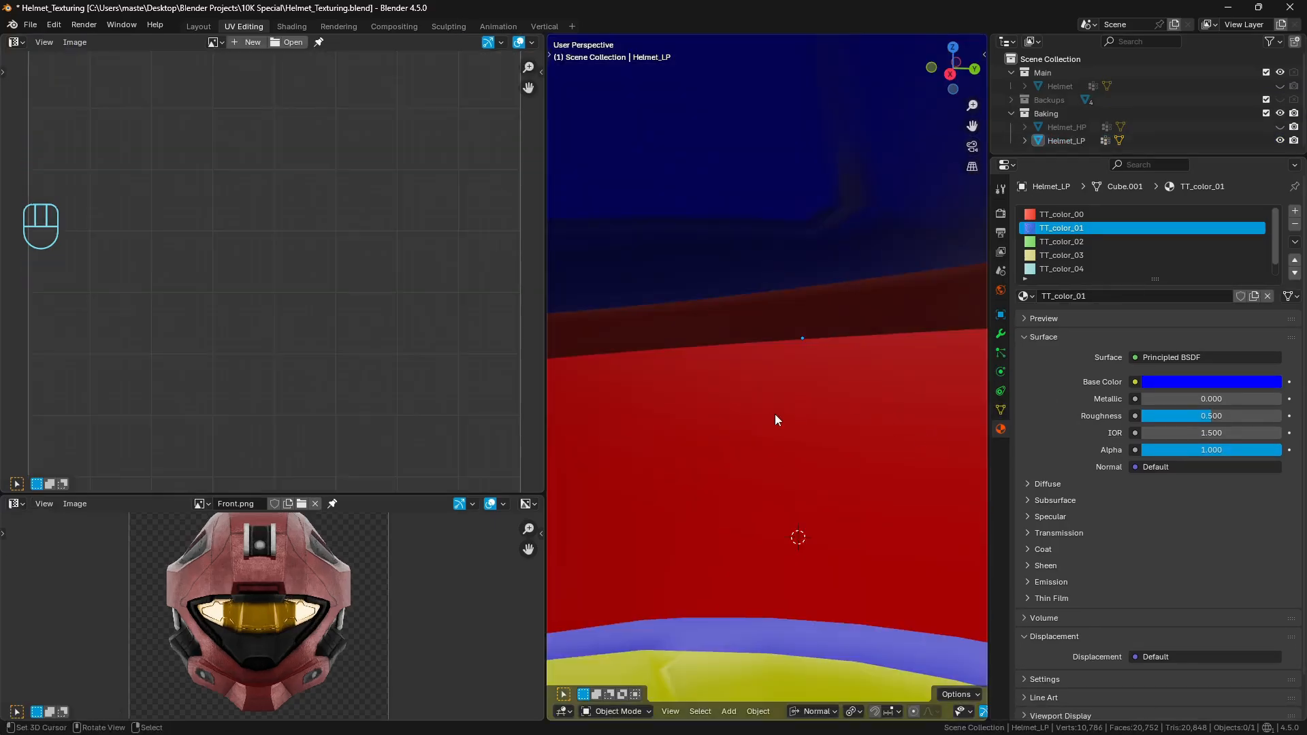
# Step: Select Helmet_LP and enter Edit Mode with all faces deselected, at the lower corner of the helmet's blue side recess
pyautogui.scroll(-5, 774, 414)
pyautogui.keyDown('shift'); pyautogui.moveTo(687, 431); pyautogui.dragTo(779, 454, button='middle'); pyautogui.keyUp('shift')
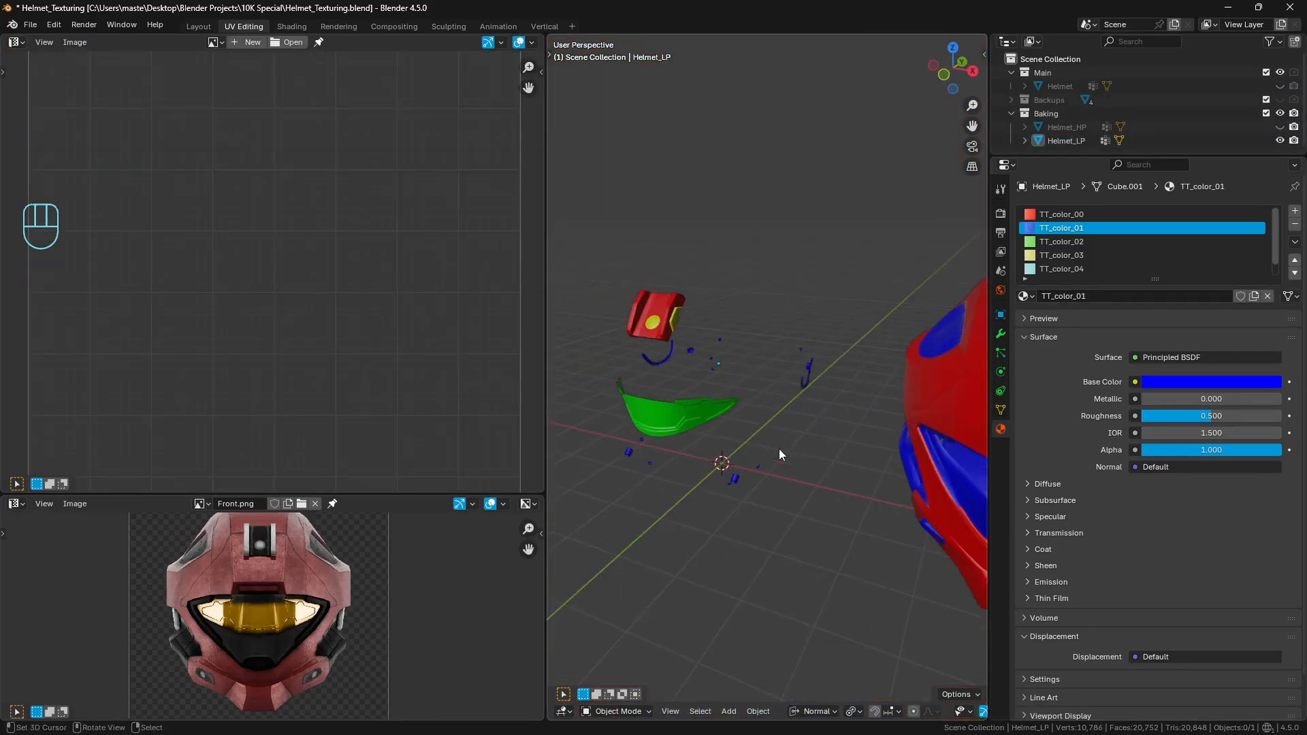
pyautogui.keyDown('shift'); pyautogui.moveTo(859, 469); pyautogui.dragTo(600, 386, button='middle'); pyautogui.keyUp('shift')
pyautogui.click(769, 379)
pyautogui.keyDown('shift'); pyautogui.moveTo(674, 473); pyautogui.dragTo(866, 384, button='middle'); pyautogui.keyUp('shift')
pyautogui.scroll(4, 866, 384)
pyautogui.press('Tab')
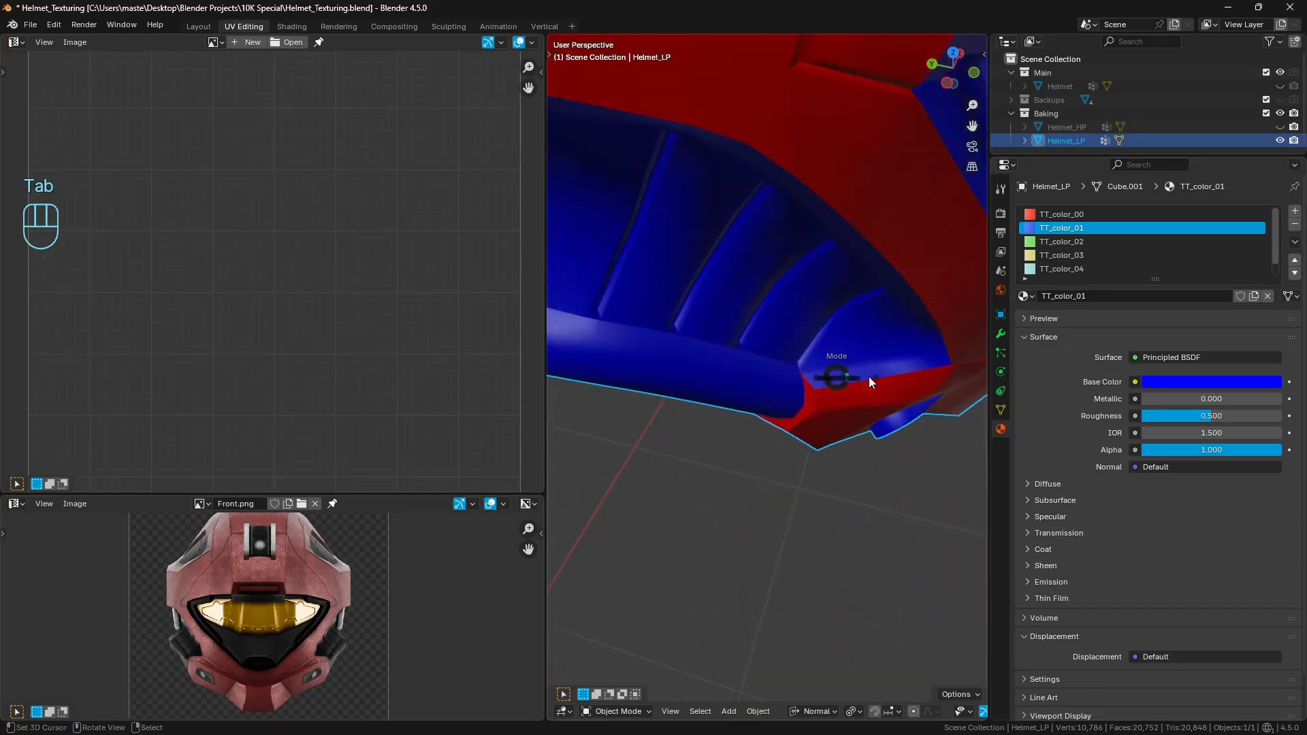
pyautogui.press('a')
pyautogui.press('a')
pyautogui.scroll(3, 766, 403)
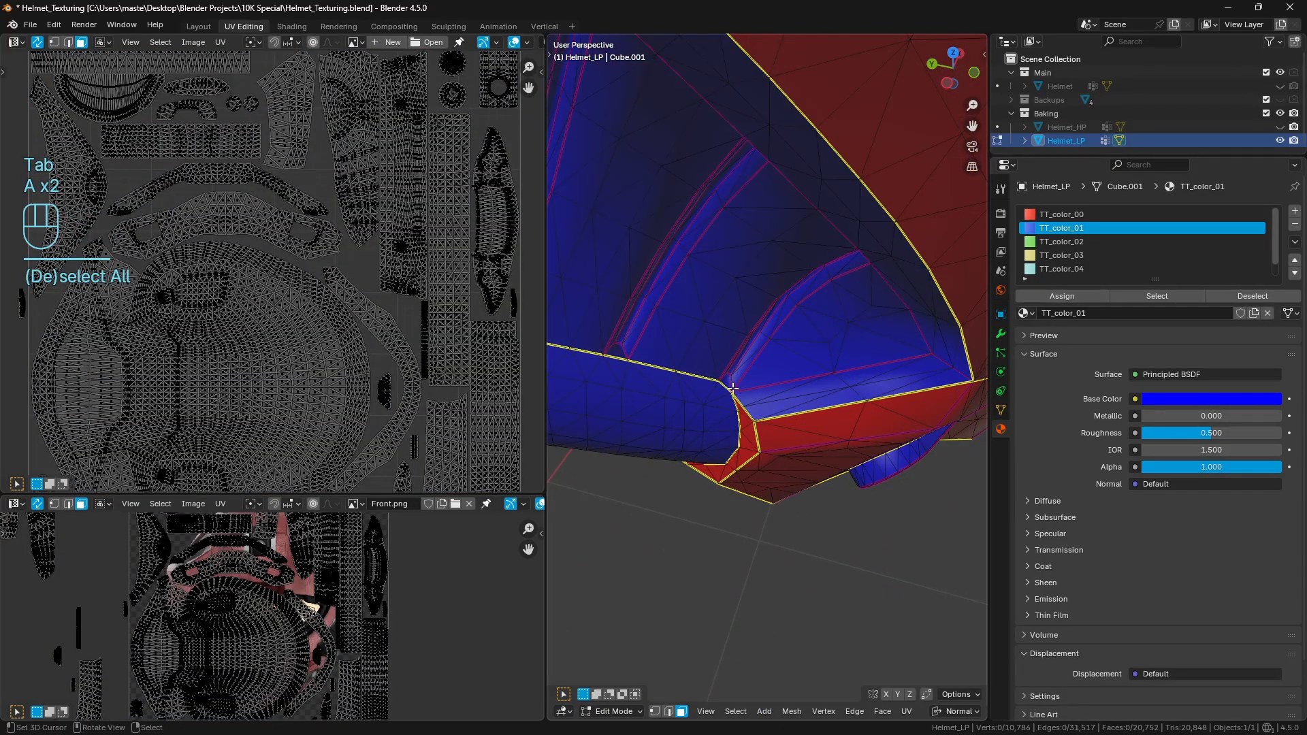
pyautogui.press('c')
pyautogui.moveTo(731, 390); pyautogui.dragTo(838, 364)
pyautogui.press('a')
pyautogui.press('a')
# Step: Select the strip of blue faces along the lower edge of the side recess, beside the red cheek piece
pyautogui.click(756, 389)
pyautogui.keyDown('ctrl'); pyautogui.click(909, 370); pyautogui.keyUp('ctrl')
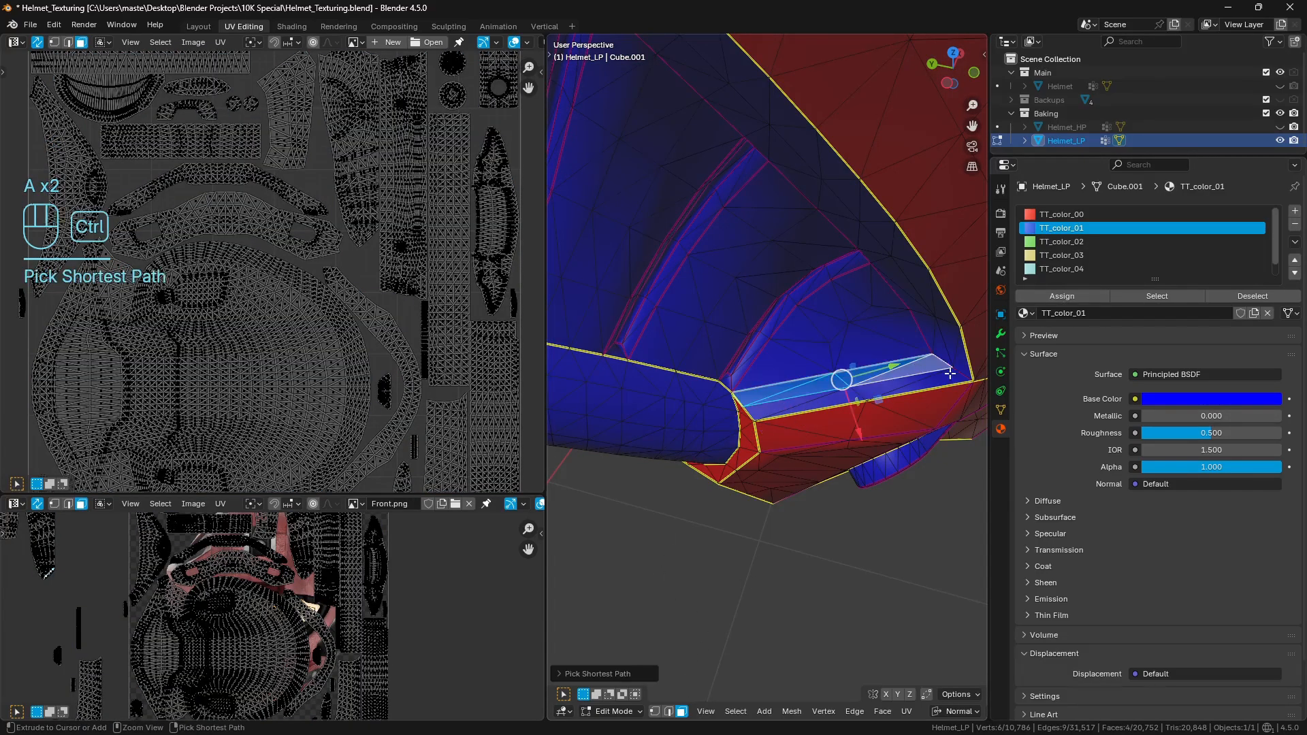
pyautogui.moveTo(780, 410); pyautogui.dragTo(885, 314, button='middle')
pyautogui.scroll(-3, 750, 289)
pyautogui.moveTo(750, 289); pyautogui.dragTo(804, 312, button='middle')
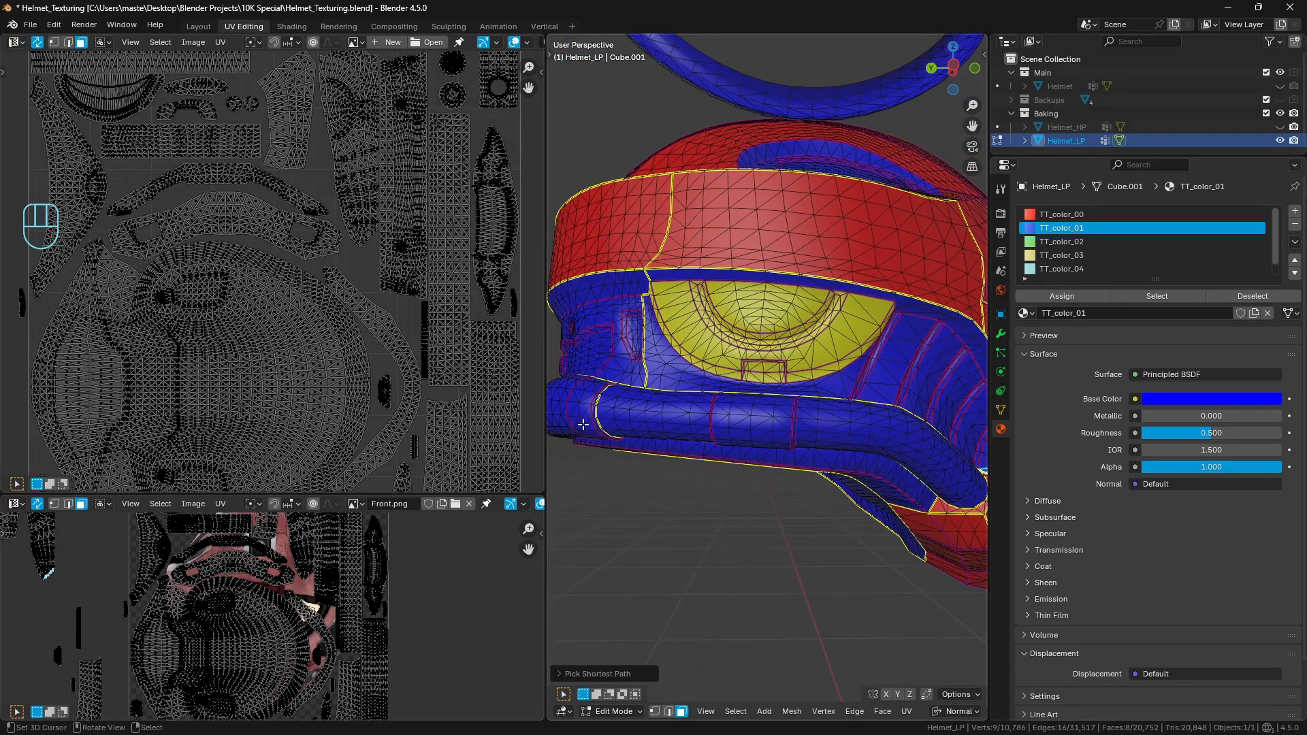
# Step: Leave Edit Mode and switch the reference image from Front.png to Side.png
pyautogui.press('Tab')
pyautogui.scroll(4, 283, 577)
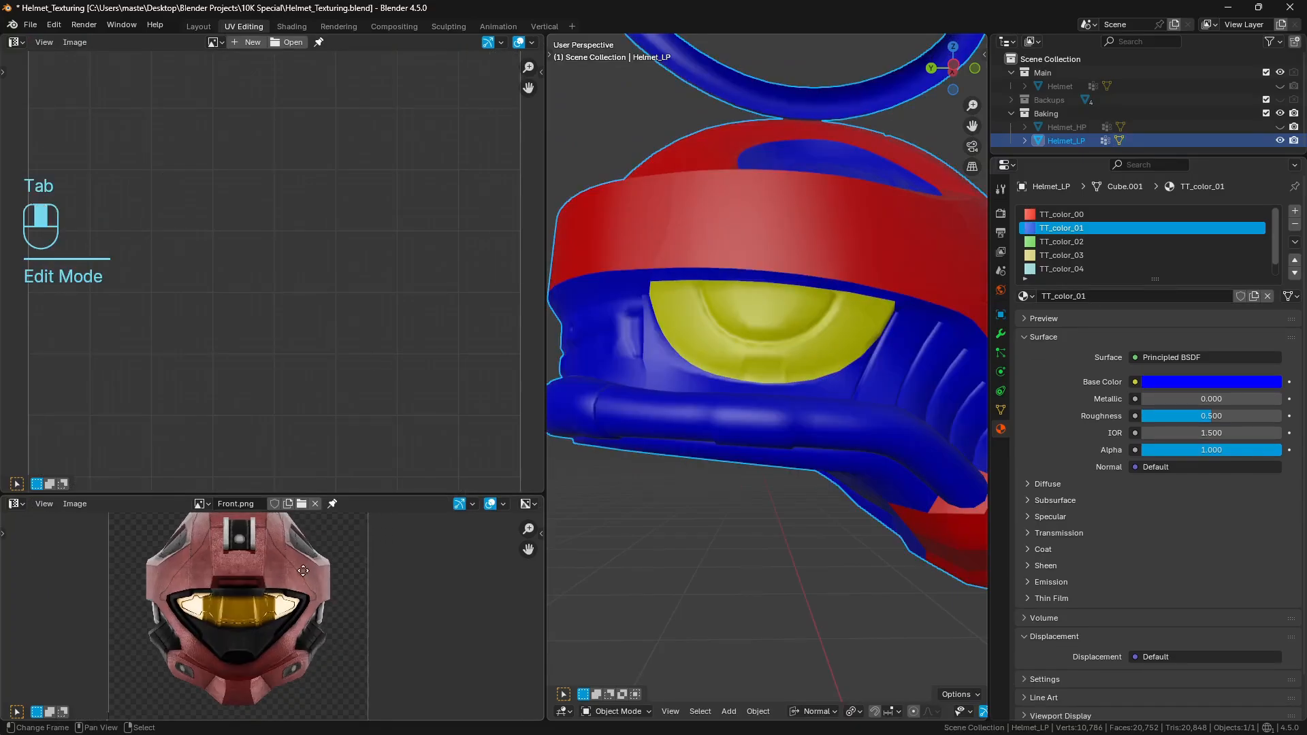
pyautogui.click(200, 503)
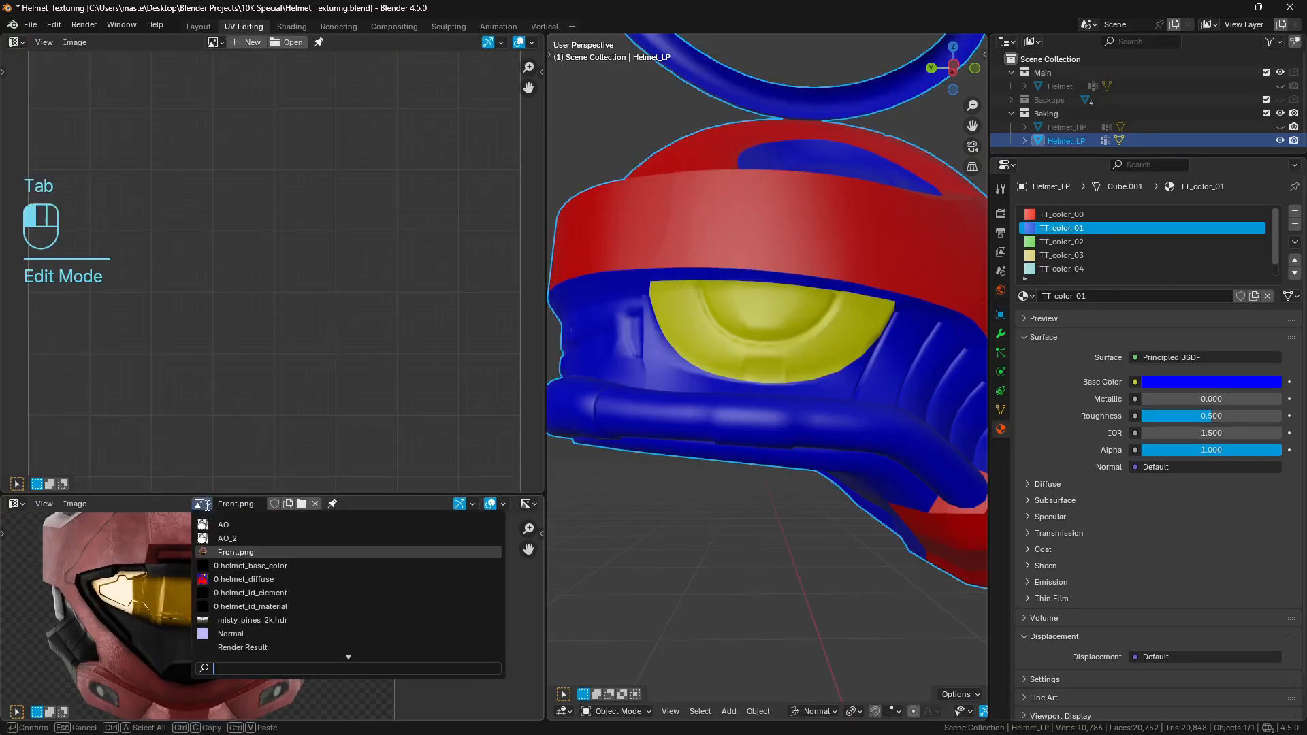
pyautogui.scroll(-3, 273, 595)
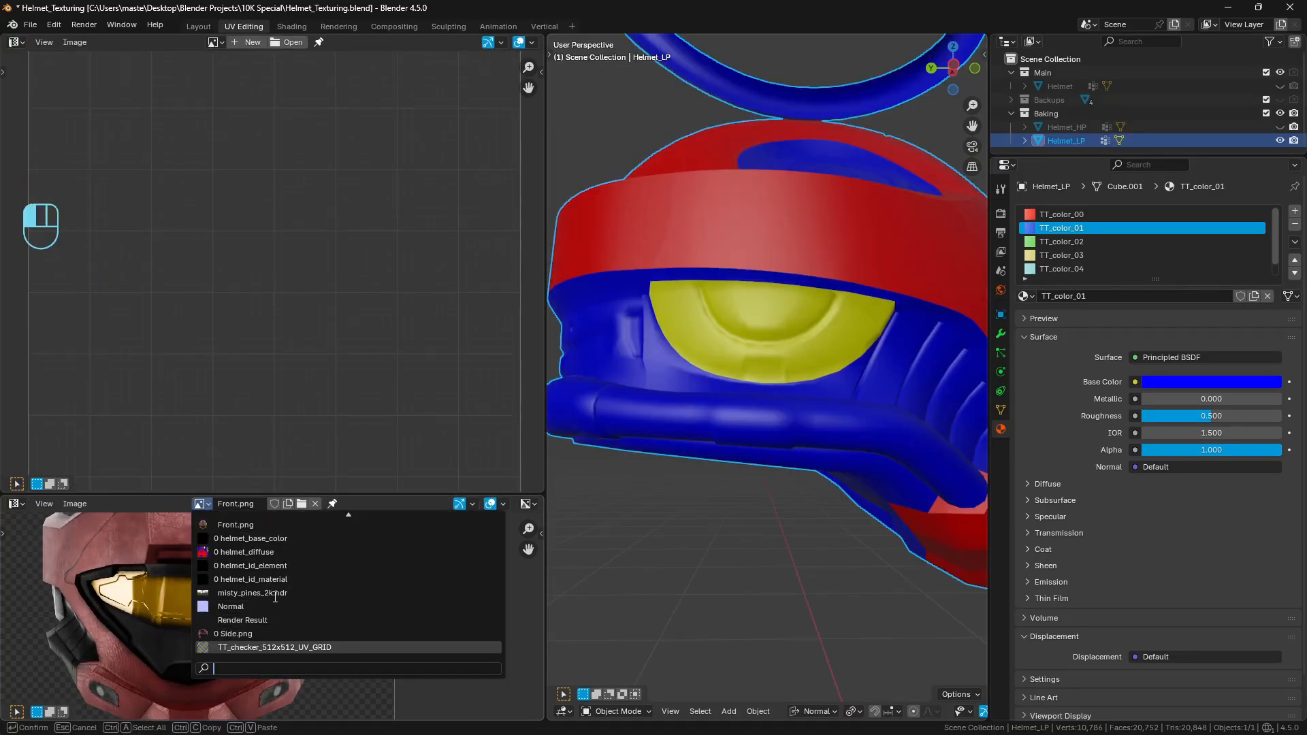
pyautogui.click(276, 606)
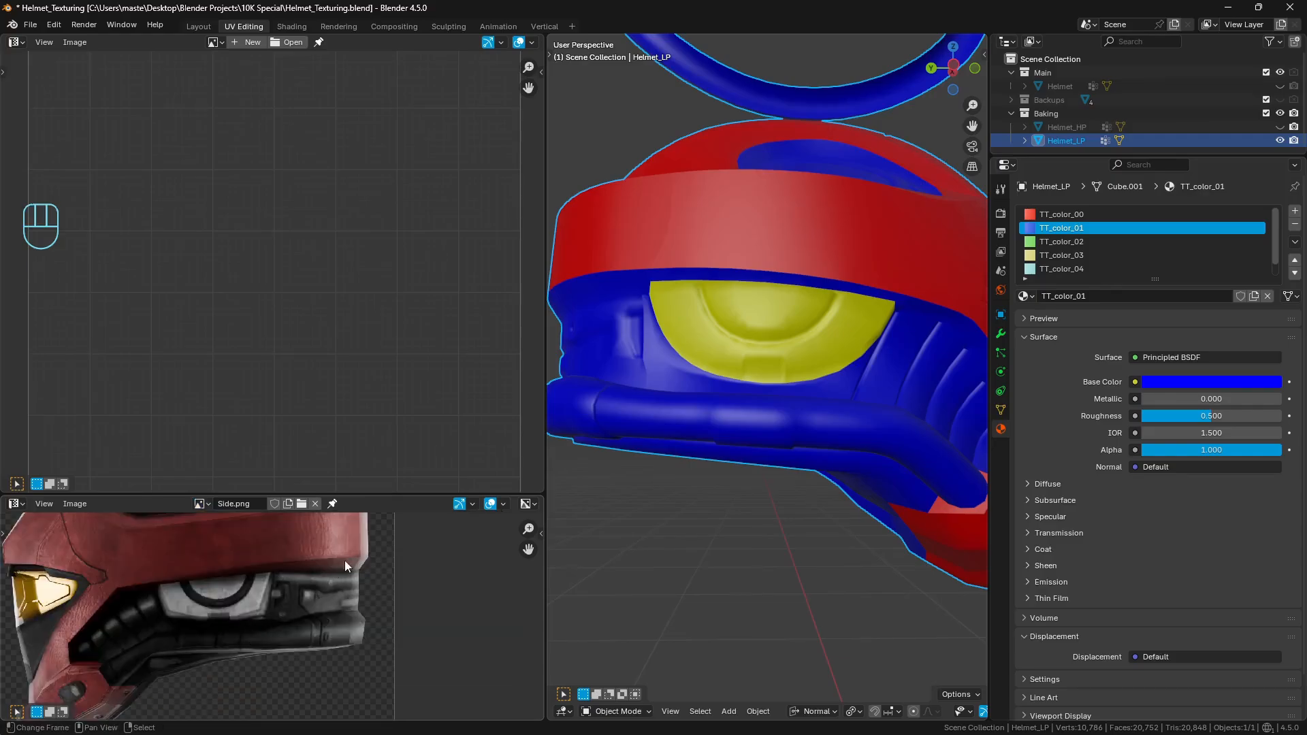
pyautogui.scroll(-2, 782, 336)
# Step: Return to Edit Mode and extend the face selection from the recess's lower corner along its curved upper rim to the yellow disc
pyautogui.press('Tab')
pyautogui.moveTo(800, 324); pyautogui.dragTo(856, 429, button='middle')
pyautogui.scroll(3, 857, 429)
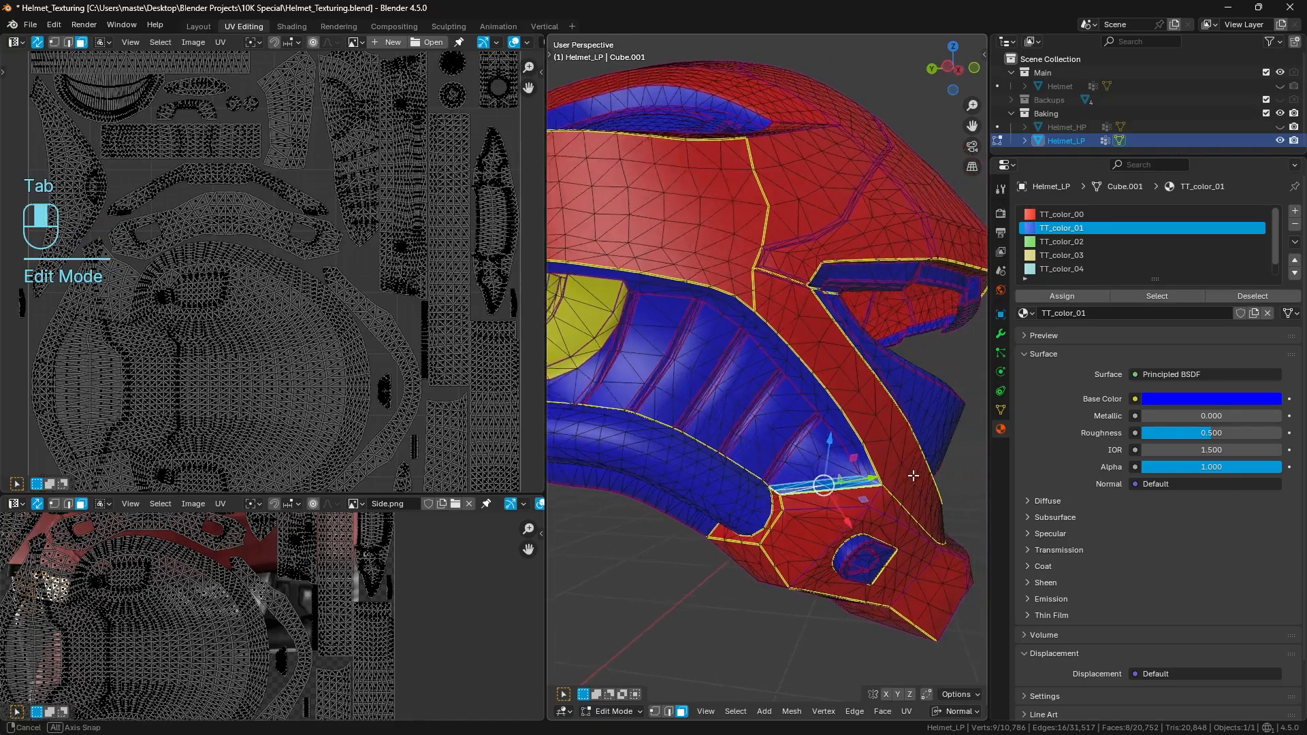
pyautogui.scroll(3, 920, 509)
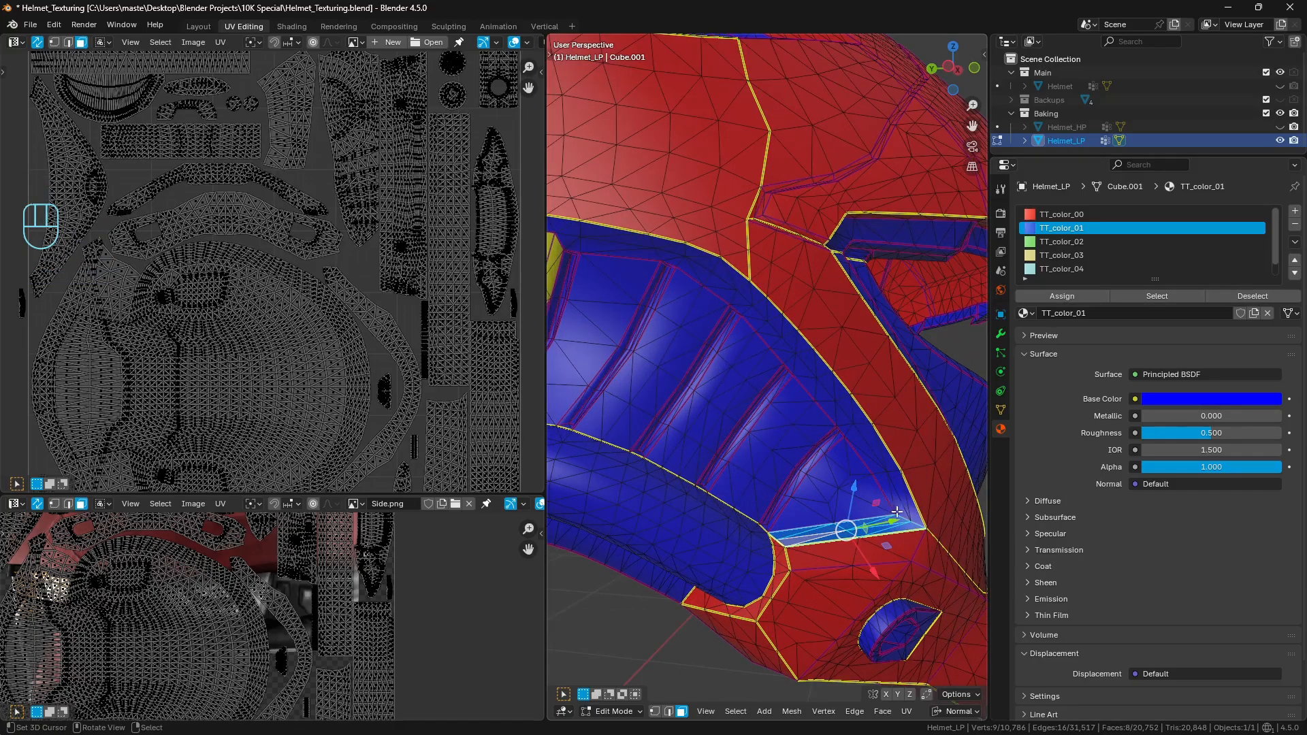
pyautogui.keyDown('shift'); pyautogui.click(898, 508); pyautogui.keyUp('shift')
pyautogui.hotkey('ctrl', 'z')
pyautogui.keyDown('shift'); pyautogui.click(910, 502); pyautogui.keyUp('shift')
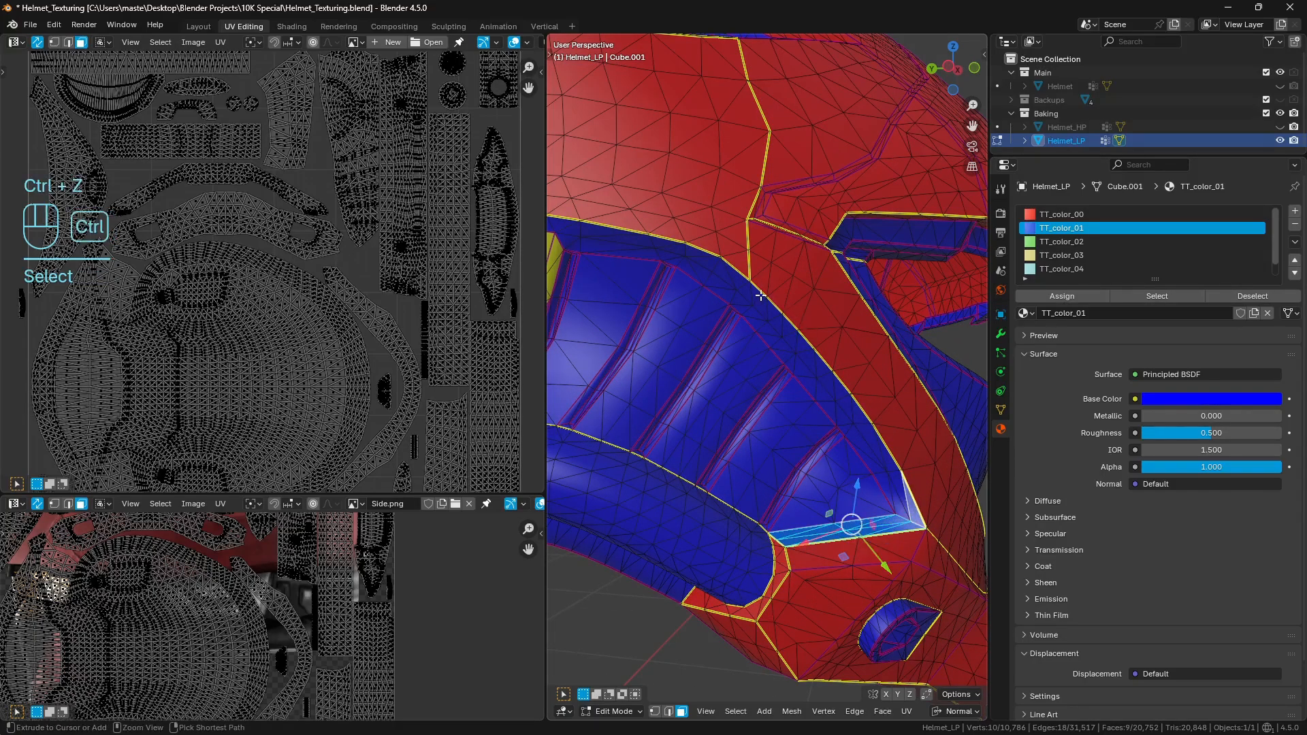
pyautogui.keyDown('ctrl'); pyautogui.click(760, 295); pyautogui.keyUp('ctrl')
pyautogui.keyDown('ctrl'); pyautogui.click(735, 278); pyautogui.keyUp('ctrl')
pyautogui.keyDown('shift'); pyautogui.moveTo(671, 264); pyautogui.dragTo(768, 297, button='middle'); pyautogui.keyUp('shift')
pyautogui.keyDown('ctrl'); pyautogui.click(656, 261); pyautogui.keyUp('ctrl')
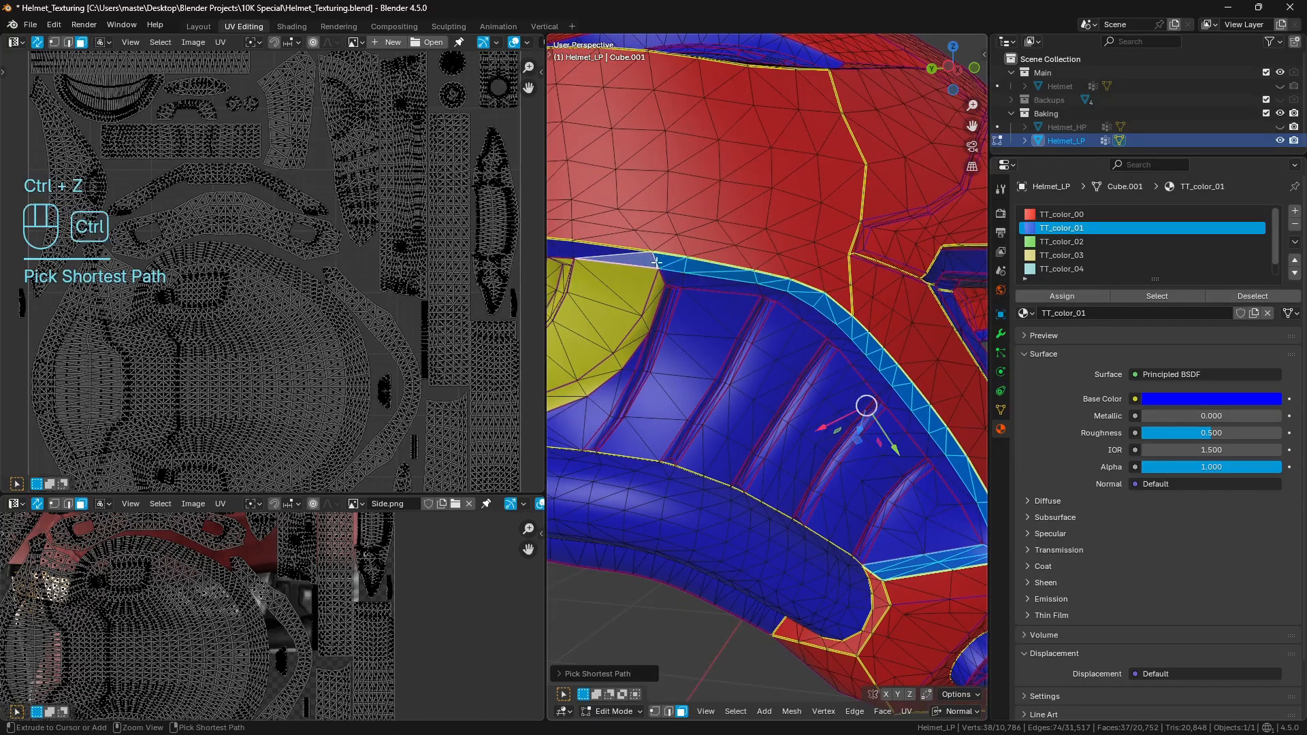
# Step: Continue the selected face strip under the red band, past the yellow disc and around the back of the helmet
pyautogui.keyDown('shift'); pyautogui.moveTo(656, 262); pyautogui.dragTo(858, 327, button='middle'); pyautogui.keyUp('shift')
pyautogui.scroll(-3, 816, 327)
pyautogui.keyDown('ctrl'); pyautogui.rightClick(611, 306); pyautogui.keyUp('ctrl')
pyautogui.keyDown('shift'); pyautogui.moveTo(610, 306); pyautogui.dragTo(769, 307, button='middle'); pyautogui.keyUp('shift')
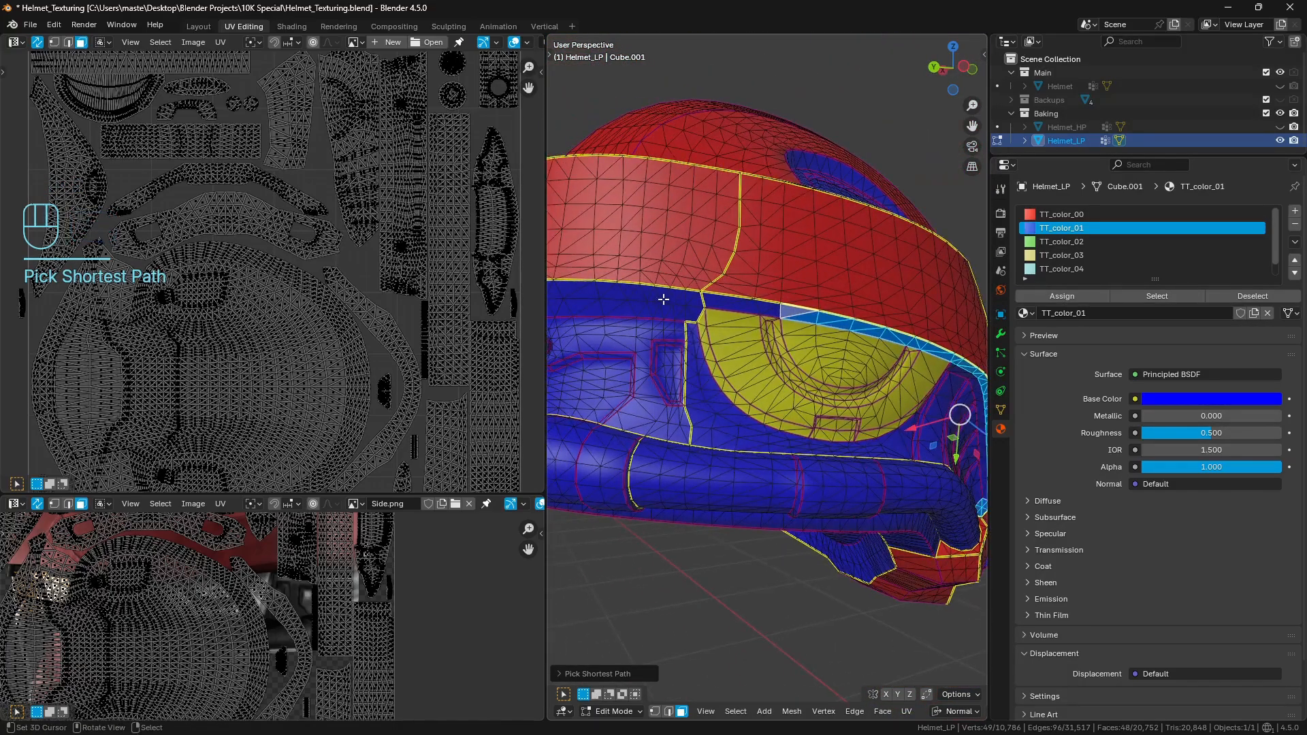
pyautogui.keyDown('ctrl'); pyautogui.rightClick(643, 297); pyautogui.keyUp('ctrl')
pyautogui.moveTo(599, 295); pyautogui.dragTo(790, 340, button='middle')
pyautogui.keyDown('ctrl'); pyautogui.rightClick(672, 283); pyautogui.keyUp('ctrl')
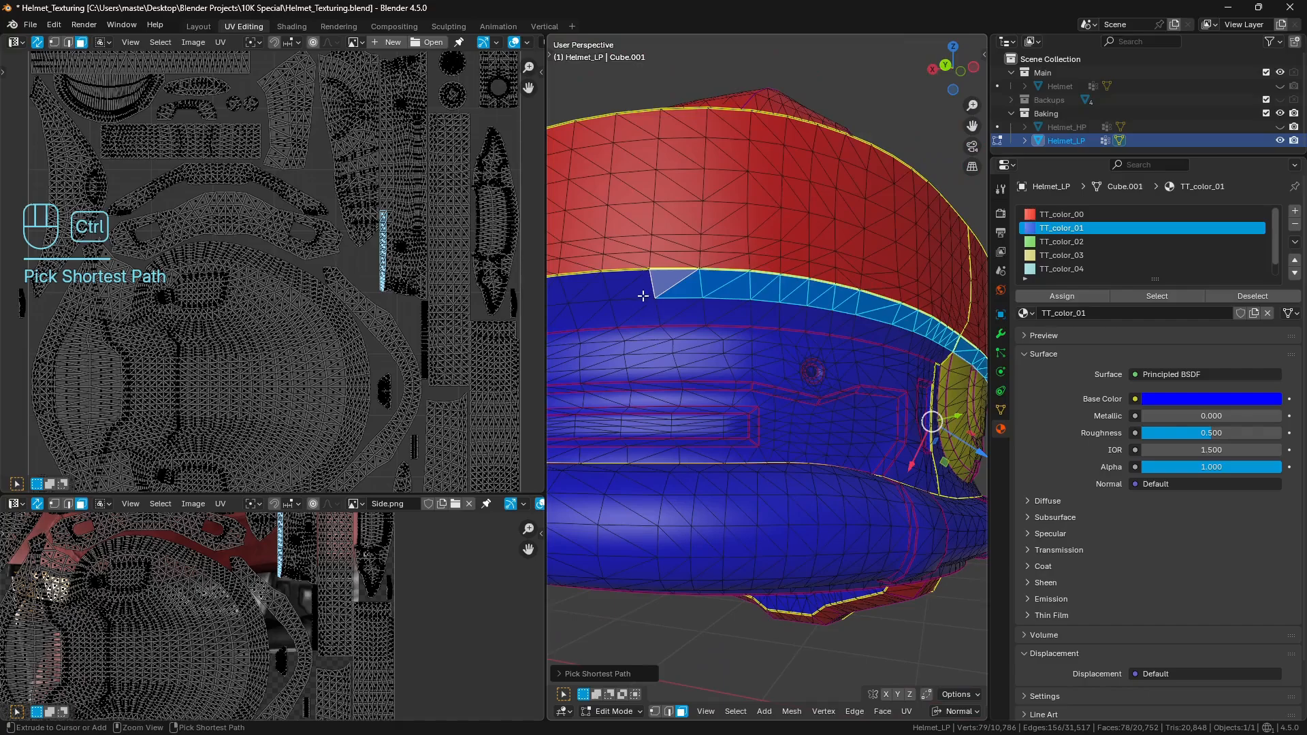
pyautogui.moveTo(643, 296); pyautogui.dragTo(782, 313, button='middle')
pyautogui.scroll(-3, 782, 313)
pyautogui.scroll(3, 772, 329)
pyautogui.moveTo(670, 318); pyautogui.dragTo(773, 299, button='middle')
pyautogui.keyDown('ctrl'); pyautogui.rightClick(688, 293); pyautogui.keyUp('ctrl')
pyautogui.hotkey('ctrl', 'z')
pyautogui.hotkey('ctrl', 'z')
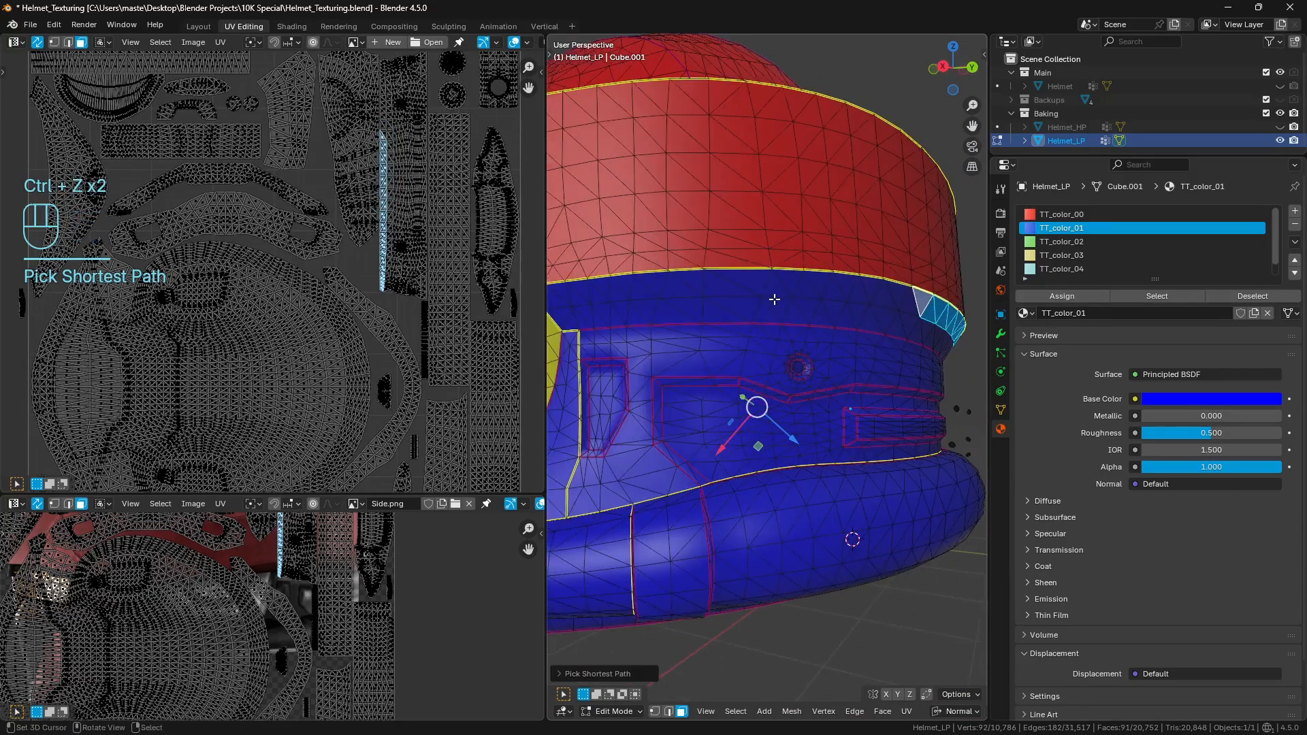
# Step: Extend the rim selection in short paths along the opposite side to the front edge of its yellow disc
pyautogui.scroll(-2, 775, 300)
pyautogui.keyDown('ctrl'); pyautogui.rightClick(688, 313); pyautogui.keyUp('ctrl')
pyautogui.keyDown('ctrl'); pyautogui.rightClick(671, 314); pyautogui.keyUp('ctrl')
pyautogui.keyDown('ctrl'); pyautogui.rightClick(631, 318); pyautogui.keyUp('ctrl')
pyautogui.keyDown('ctrl'); pyautogui.rightClick(594, 320); pyautogui.keyUp('ctrl')
pyautogui.keyDown('shift'); pyautogui.moveTo(634, 322); pyautogui.dragTo(696, 310, button='middle'); pyautogui.keyUp('shift')
pyautogui.keyDown('ctrl'); pyautogui.rightClick(664, 308); pyautogui.keyUp('ctrl')
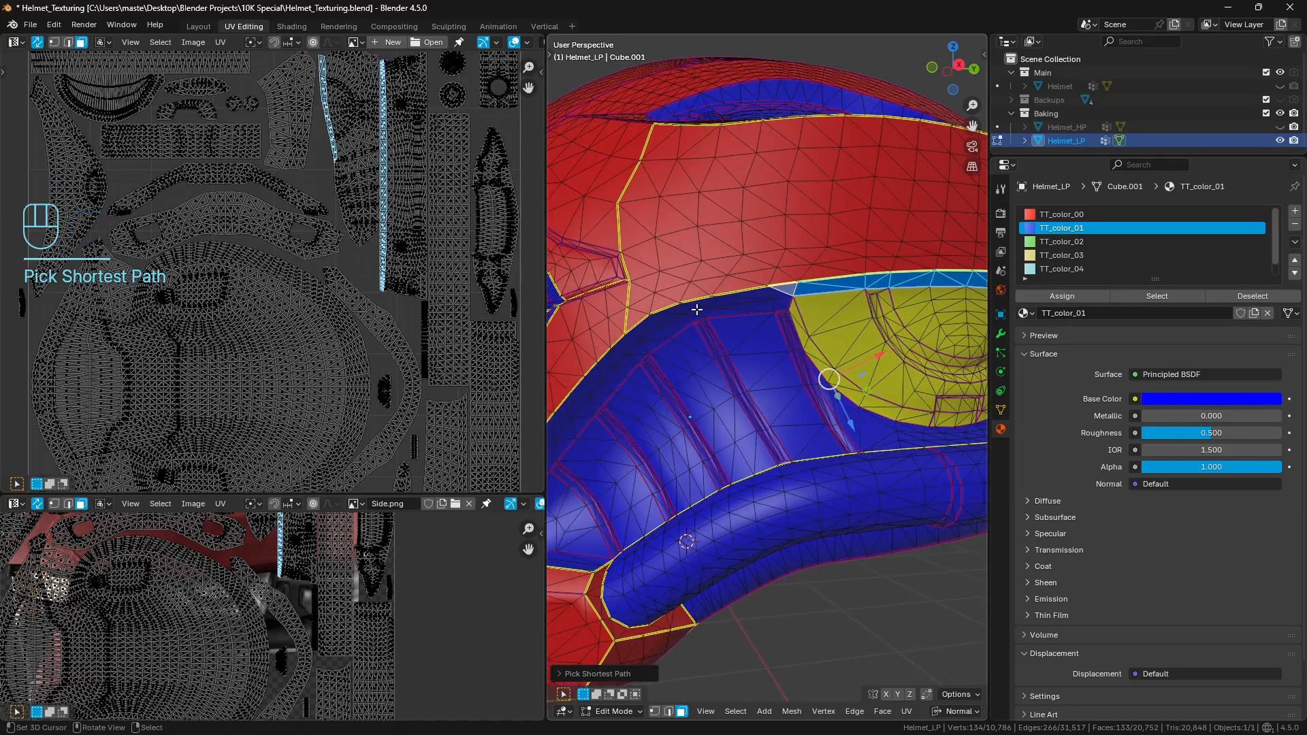
# Step: Carry the selection down the opposite recess's curved rim and along its lower edge, including the inner corner faces
pyautogui.moveTo(632, 343); pyautogui.dragTo(663, 462, button='middle')
pyautogui.keyDown('ctrl'); pyautogui.rightClick(663, 462); pyautogui.keyUp('ctrl')
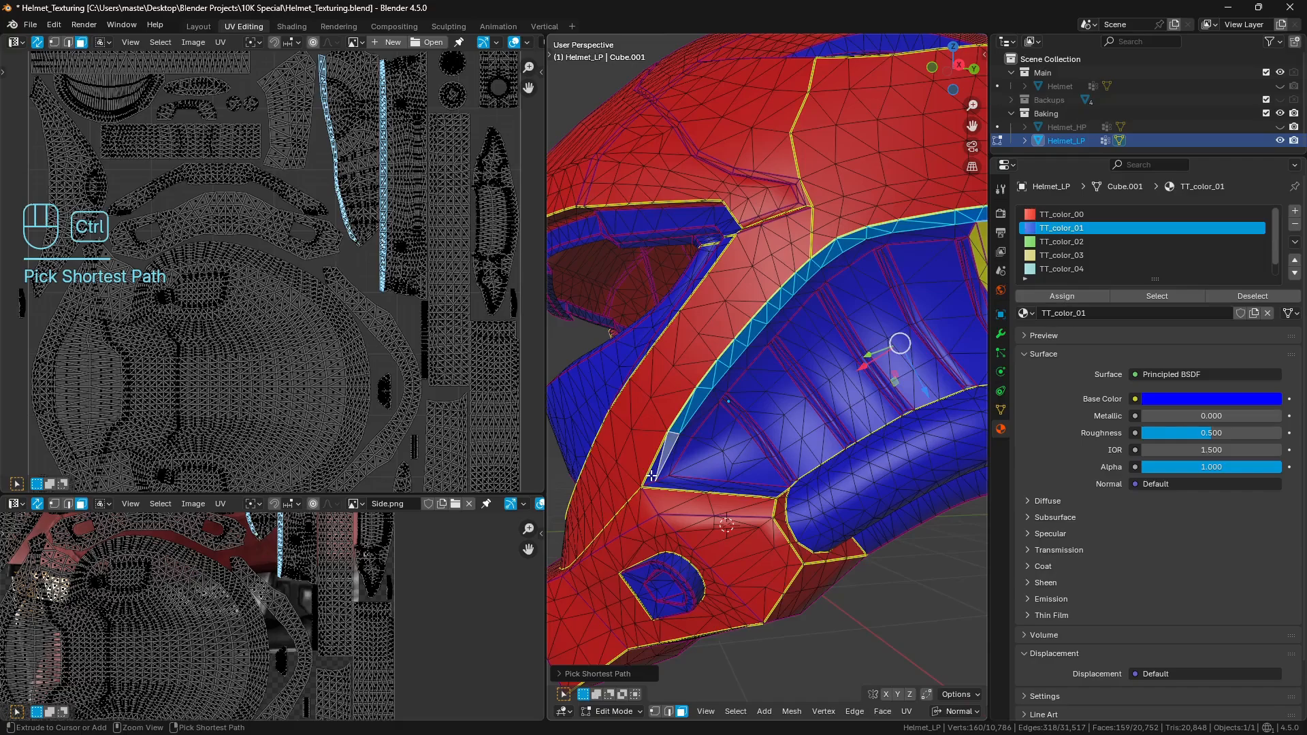
pyautogui.keyDown('ctrl'); pyautogui.rightClick(652, 475); pyautogui.keyUp('ctrl')
pyautogui.moveTo(800, 460); pyautogui.dragTo(783, 490, button='middle')
pyautogui.scroll(1, 783, 490)
pyautogui.keyDown('ctrl'); pyautogui.rightClick(725, 620); pyautogui.keyUp('ctrl')
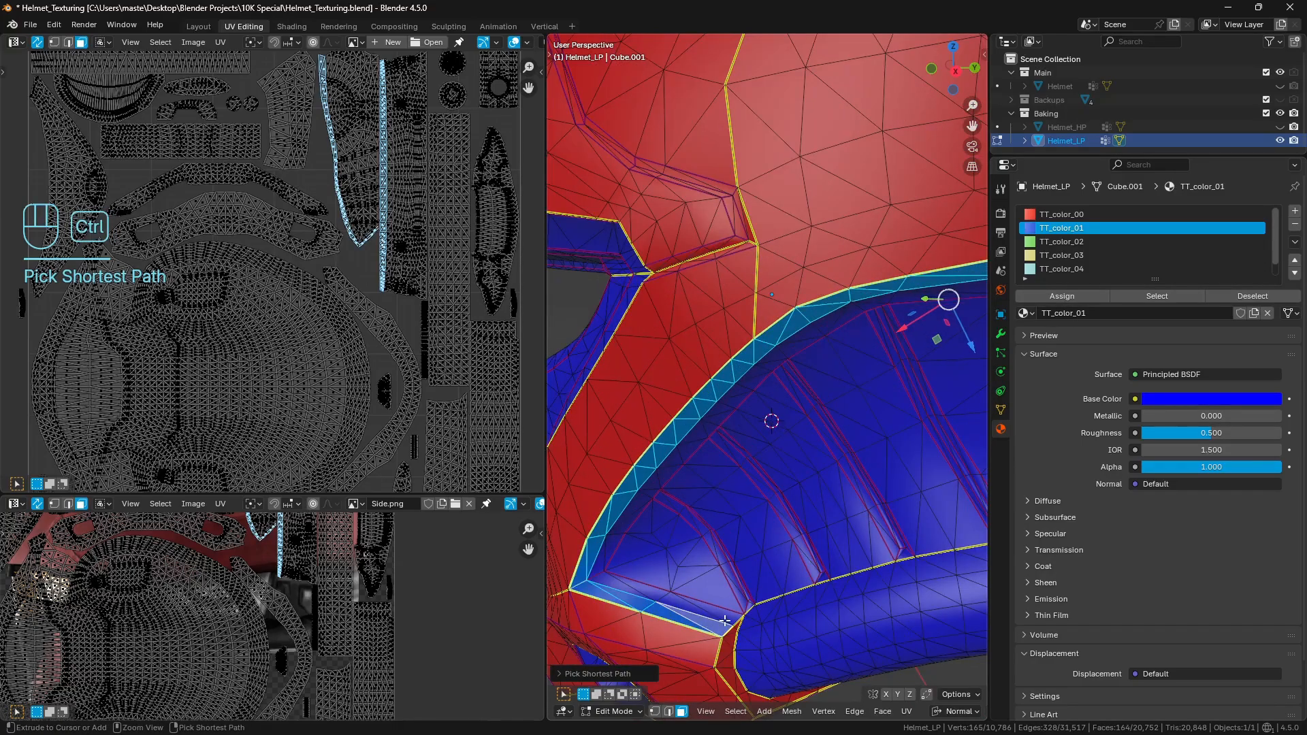
pyautogui.keyDown('ctrl'); pyautogui.rightClick(635, 601); pyautogui.keyUp('ctrl')
pyautogui.keyDown('ctrl'); pyautogui.rightClick(607, 577); pyautogui.keyUp('ctrl')
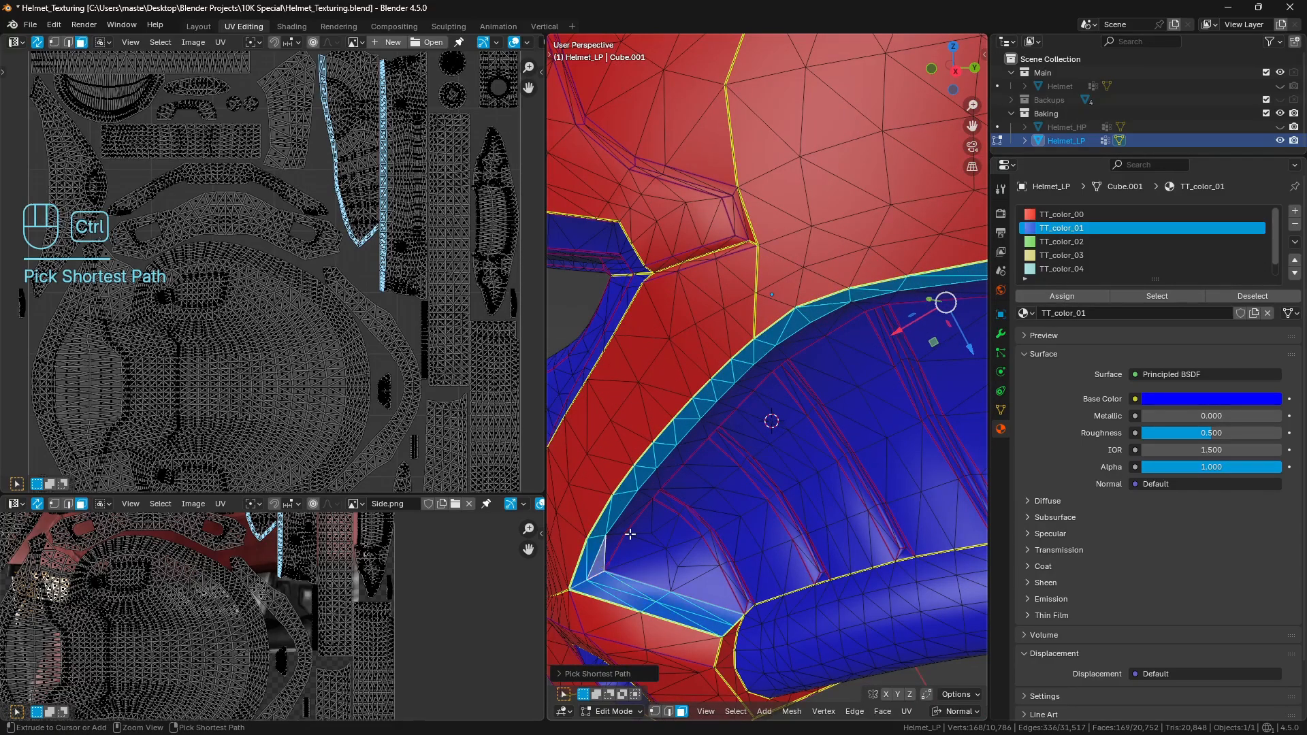
# Step: Add the rim's inner row of faces from the opposite recess's corner along the curve toward the back of the helmet
pyautogui.keyDown('ctrl'); pyautogui.rightClick(770, 361); pyautogui.keyUp('ctrl')
pyautogui.keyDown('shift'); pyautogui.moveTo(876, 301); pyautogui.dragTo(558, 337, button='middle'); pyautogui.keyUp('shift')
pyautogui.keyDown('ctrl'); pyautogui.rightClick(659, 318); pyautogui.keyUp('ctrl')
pyautogui.scroll(-5, 631, 316)
pyautogui.scroll(2, 654, 345)
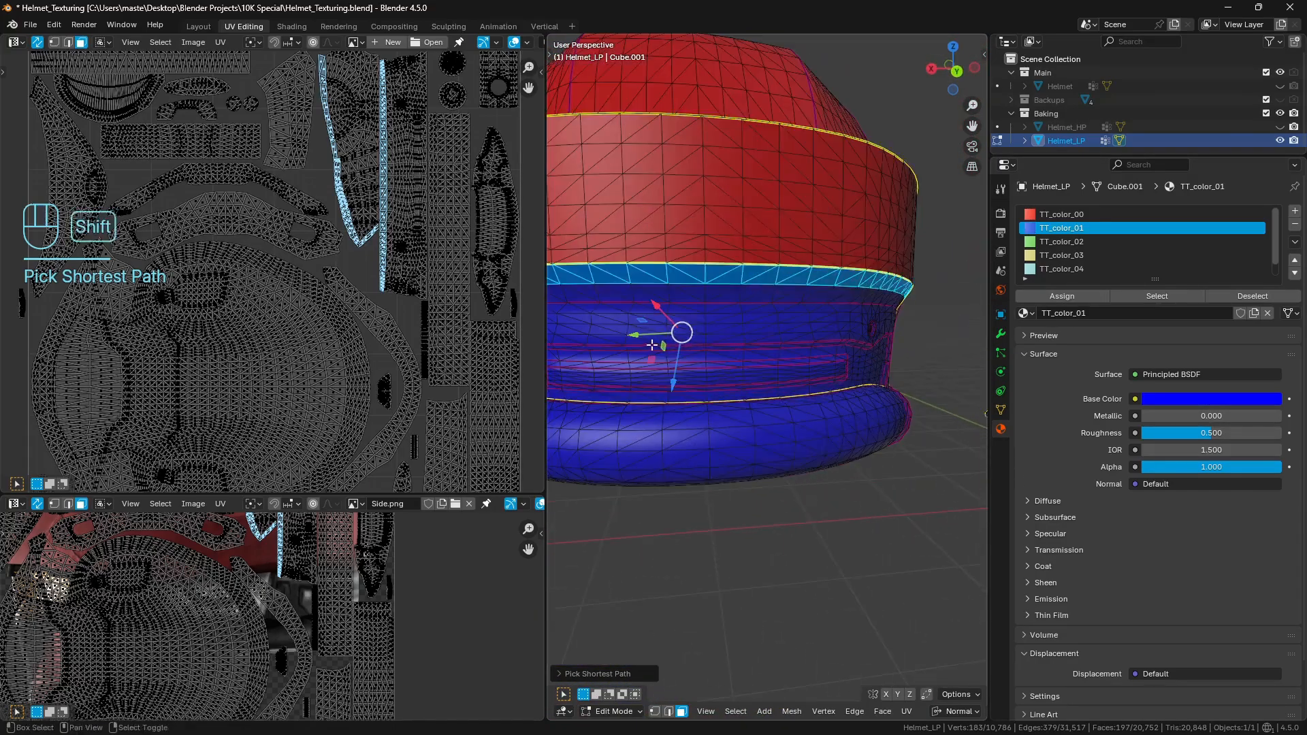
pyautogui.keyDown('shift'); pyautogui.moveTo(654, 345); pyautogui.dragTo(800, 315, button='middle'); pyautogui.keyUp('shift')
pyautogui.scroll(1, 776, 341)
pyautogui.keyDown('shift'); pyautogui.rightClick(773, 323); pyautogui.keyUp('shift')
pyautogui.keyDown('ctrl'); pyautogui.rightClick(963, 312); pyautogui.keyUp('ctrl')
pyautogui.moveTo(963, 312); pyautogui.dragTo(817, 321, button='middle')
pyautogui.keyDown('ctrl'); pyautogui.rightClick(687, 326); pyautogui.keyUp('ctrl')
pyautogui.hotkey('ctrl', 'z')
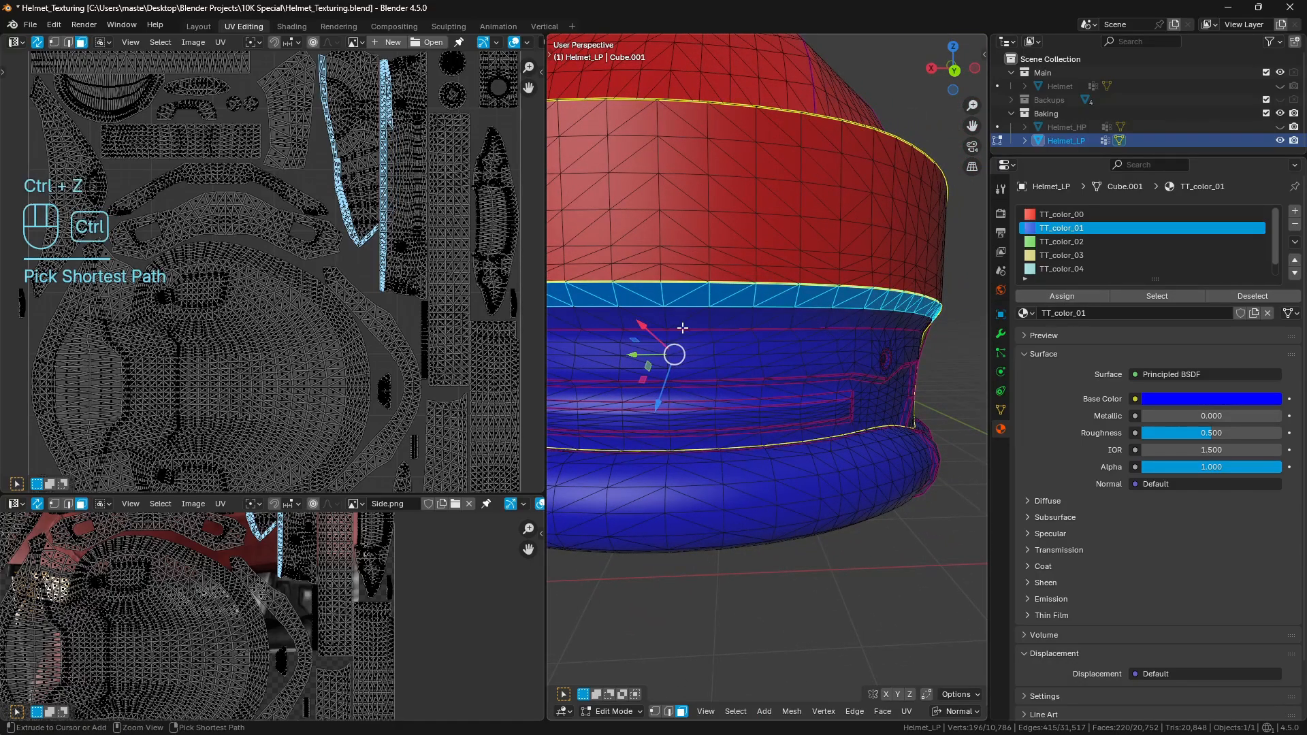
# Step: Continue adding the inner row of rim faces in short paths across the helmet's back to the first side
pyautogui.keyDown('ctrl'); pyautogui.rightClick(693, 320); pyautogui.keyUp('ctrl')
pyautogui.hotkey('ctrl', 'z')
pyautogui.keyDown('ctrl'); pyautogui.rightClick(650, 321); pyautogui.keyUp('ctrl')
pyautogui.keyDown('ctrl'); pyautogui.rightClick(735, 319); pyautogui.keyUp('ctrl')
pyautogui.keyDown('ctrl'); pyautogui.rightClick(782, 318); pyautogui.keyUp('ctrl')
pyautogui.moveTo(866, 319); pyautogui.dragTo(701, 321, button='middle')
pyautogui.keyDown('ctrl'); pyautogui.rightClick(836, 319); pyautogui.keyUp('ctrl')
pyautogui.keyDown('ctrl'); pyautogui.rightClick(863, 314); pyautogui.keyUp('ctrl')
pyautogui.moveTo(946, 368); pyautogui.dragTo(817, 361, button='middle')
pyautogui.keyDown('shift'); pyautogui.moveTo(816, 360); pyautogui.dragTo(759, 354, button='middle'); pyautogui.keyUp('shift')
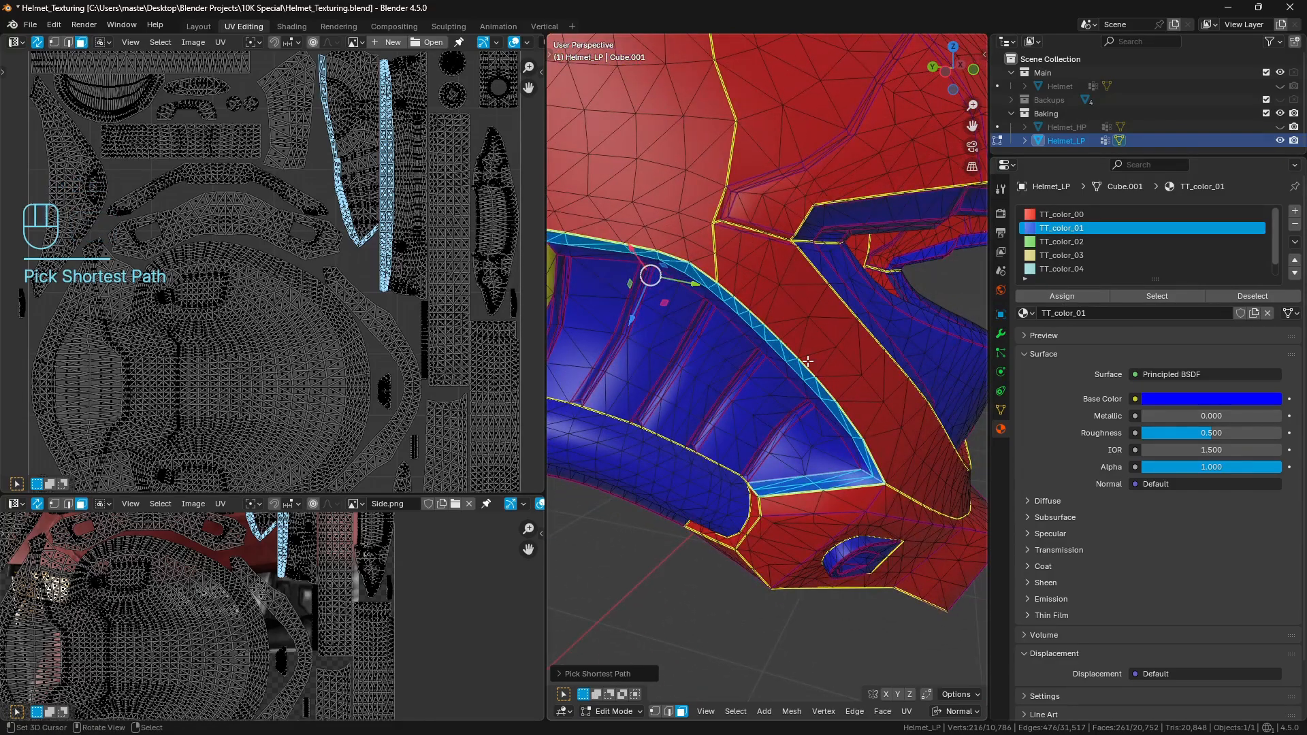
# Step: Complete the inner row along the first side's curved rim, from the yellow disc down to the recess's lower corner
pyautogui.moveTo(668, 290); pyautogui.dragTo(685, 284, button='middle')
pyautogui.keyDown('shift'); pyautogui.rightClick(602, 221); pyautogui.keyUp('shift')
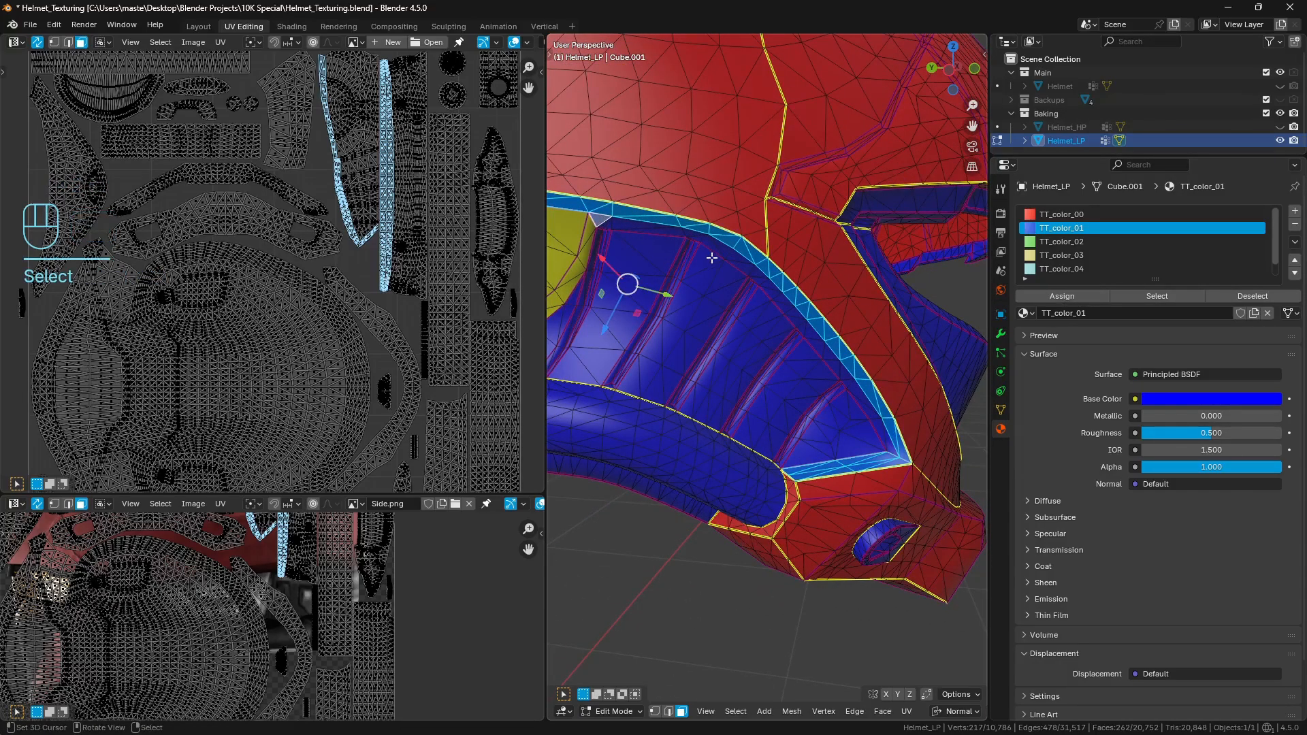
pyautogui.keyDown('ctrl'); pyautogui.rightClick(739, 257); pyautogui.keyUp('ctrl')
pyautogui.keyDown('ctrl'); pyautogui.rightClick(896, 448); pyautogui.keyUp('ctrl')
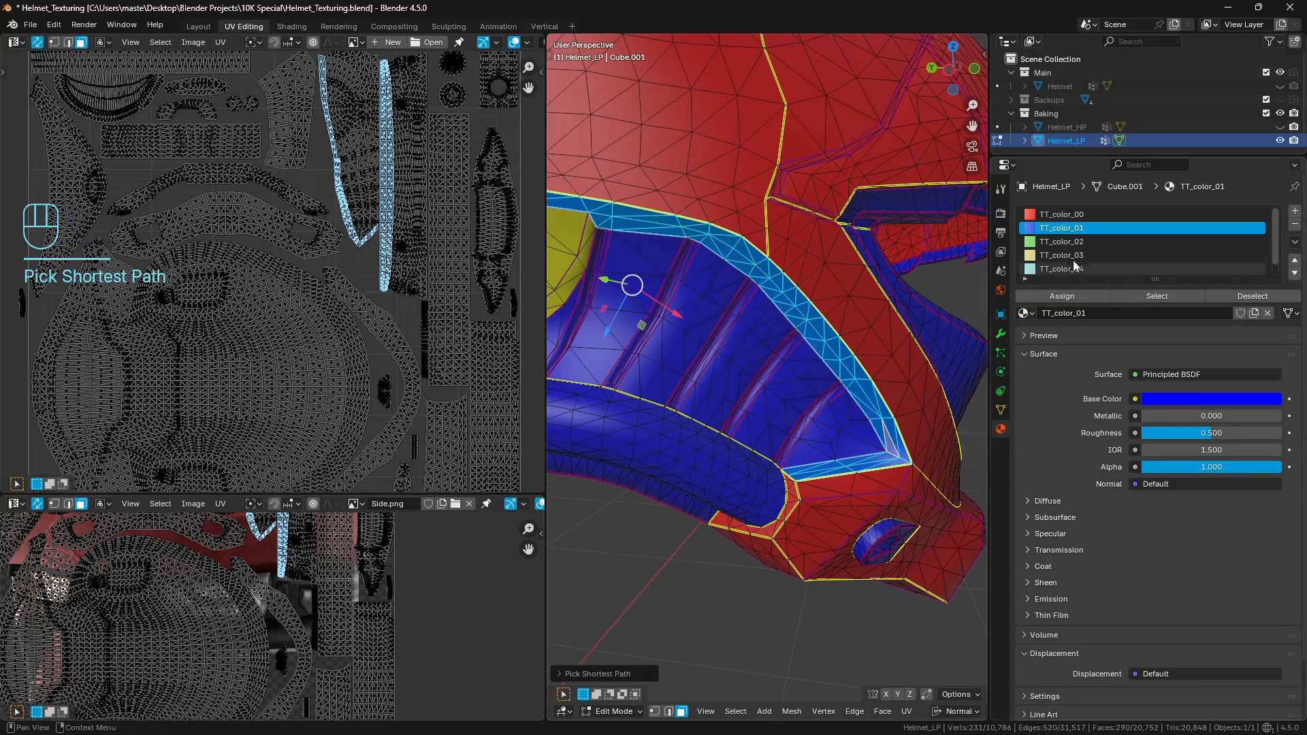
# Step: Assign TT_color_00 to the selected rim faces, deselect everything and leave Edit Mode
pyautogui.click(1062, 215)
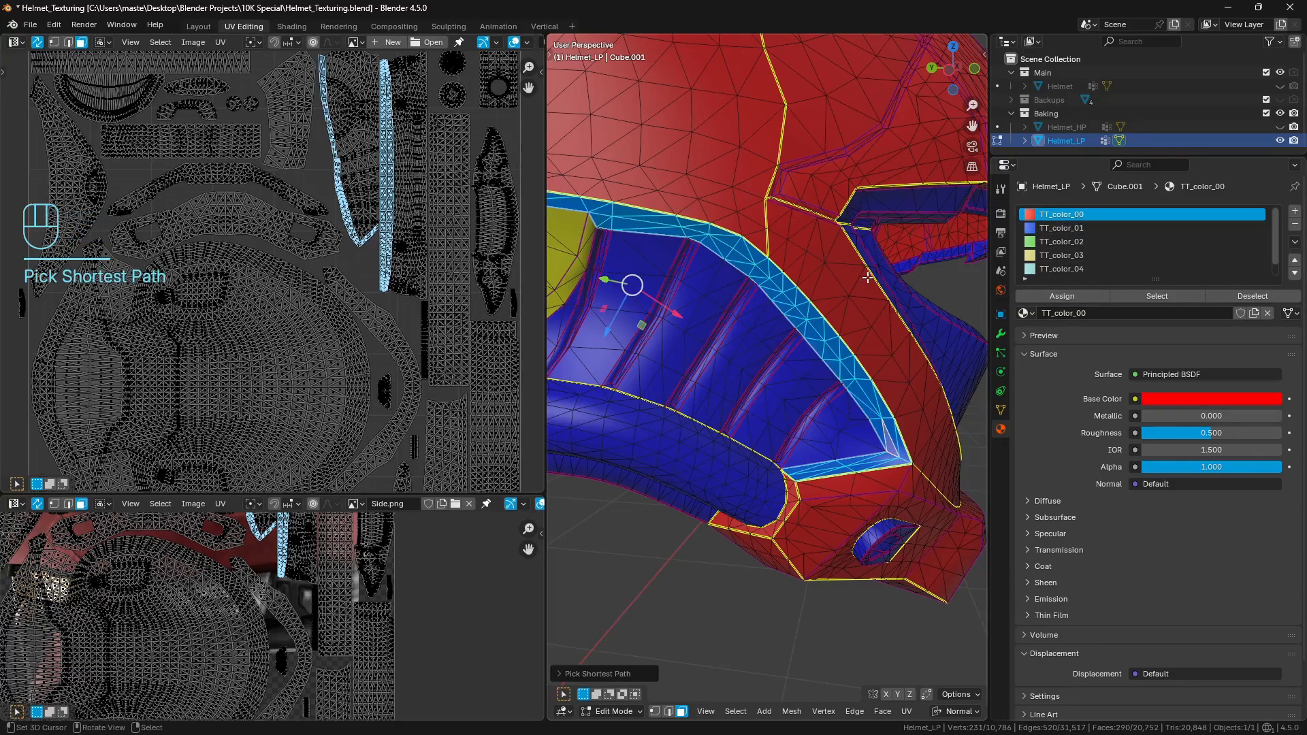
pyautogui.click(1058, 298)
pyautogui.press('a')
pyautogui.press('a')
pyautogui.scroll(-3, 818, 384)
pyautogui.moveTo(825, 370); pyautogui.dragTo(881, 385, button='middle')
pyautogui.press('Tab')
# Step: In Edit Mode, select the entire detached red block above the visor using Select Linked delimited by Normal
pyautogui.scroll(-3, 785, 386)
pyautogui.moveTo(785, 387); pyautogui.dragTo(749, 331, button='middle')
pyautogui.scroll(4, 803, 397)
pyautogui.scroll(-3, 812, 394)
pyautogui.scroll(4, 694, 325)
pyautogui.moveTo(637, 319); pyautogui.dragTo(761, 312, button='middle')
pyautogui.press('Tab')
pyautogui.press('a')
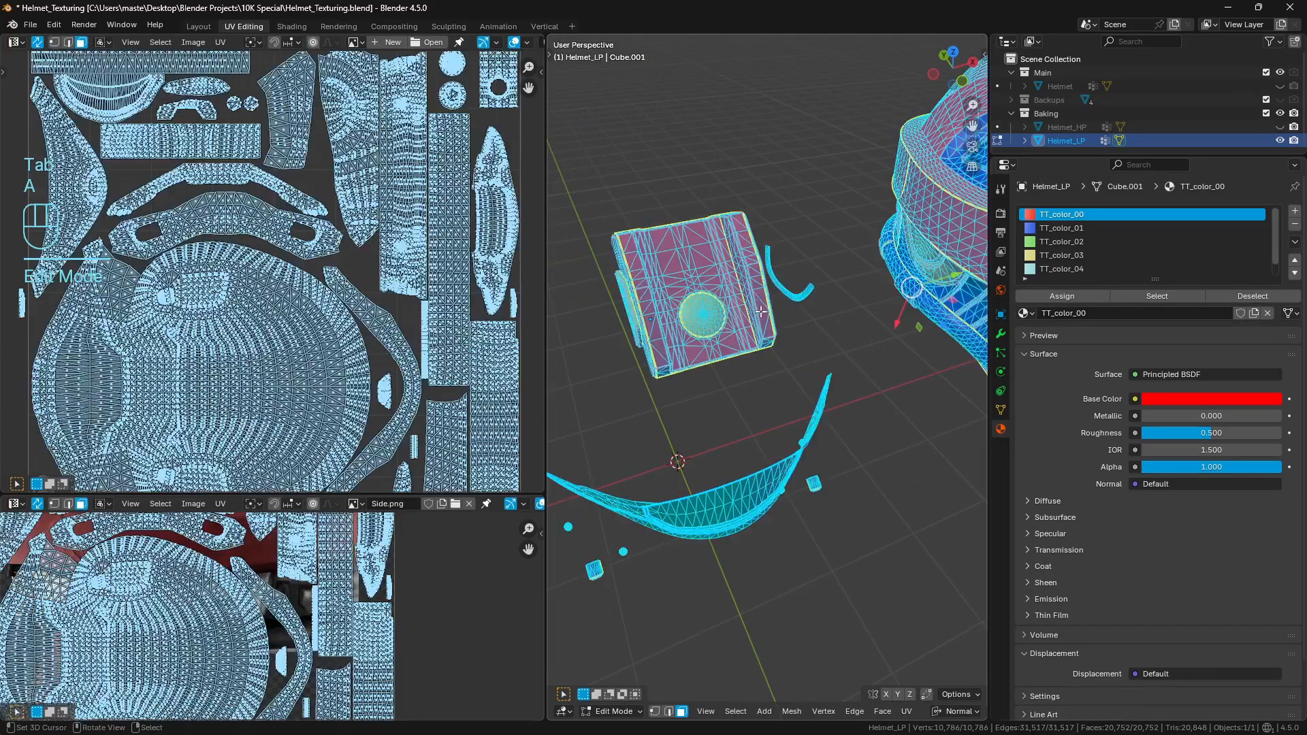
pyautogui.press('a')
pyautogui.press('l')
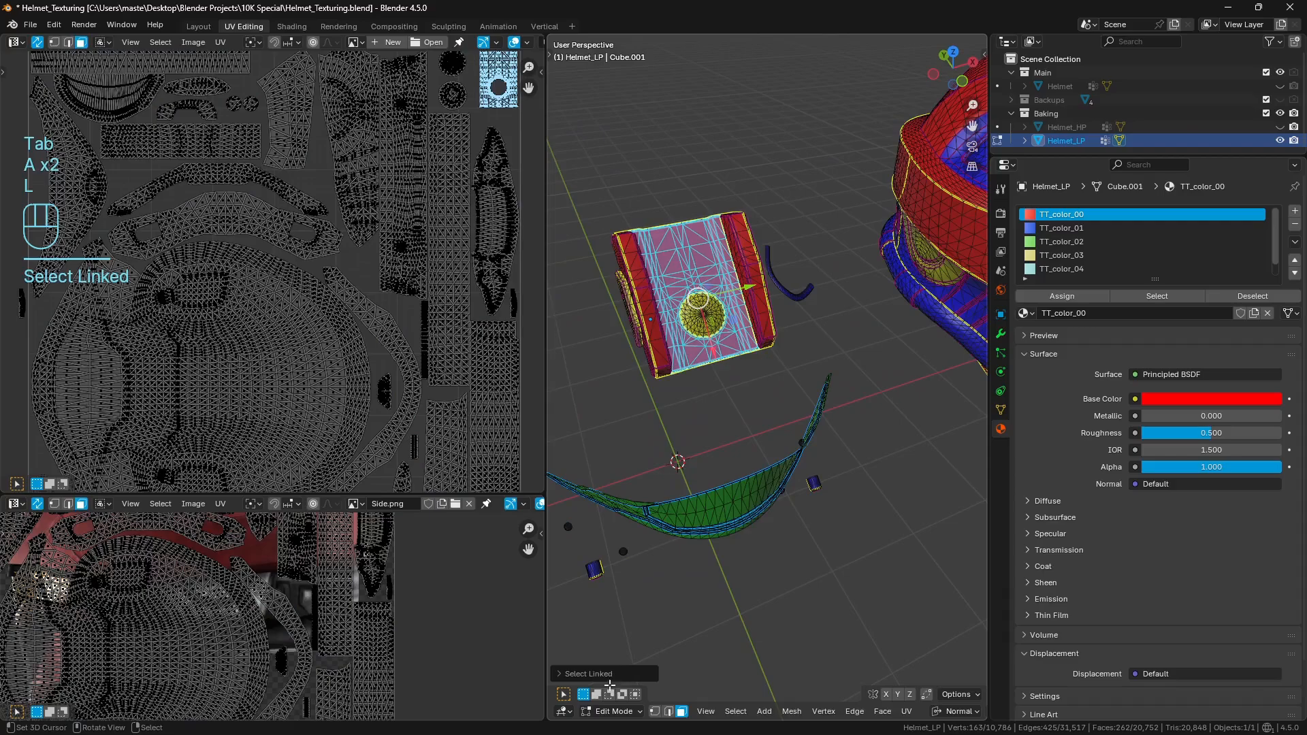
pyautogui.click(590, 674)
pyautogui.click(668, 615)
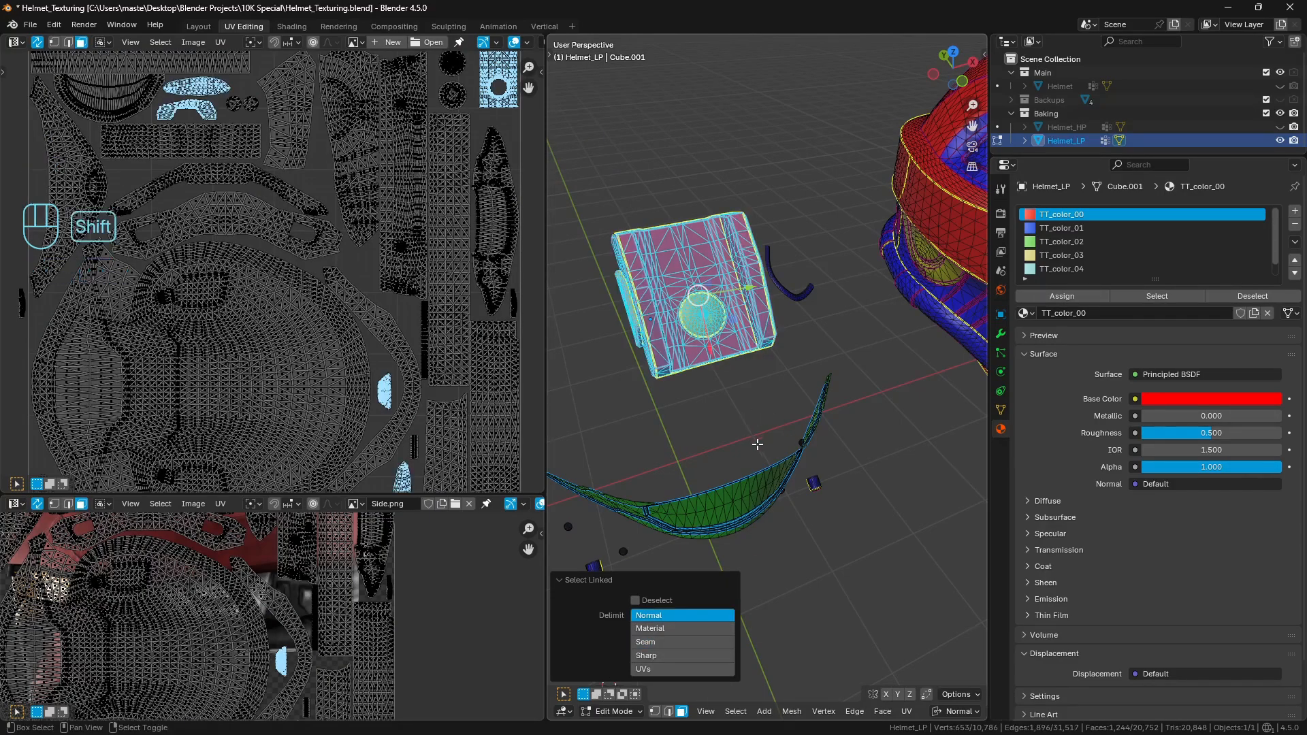
# Step: Isolate the block by hiding all unselected faces and select all of its linked faces again
pyautogui.hotkey('shift', 'h')
pyautogui.moveTo(758, 444); pyautogui.dragTo(801, 249, button='middle')
pyautogui.press('a')
pyautogui.press('a')
pyautogui.press('l')
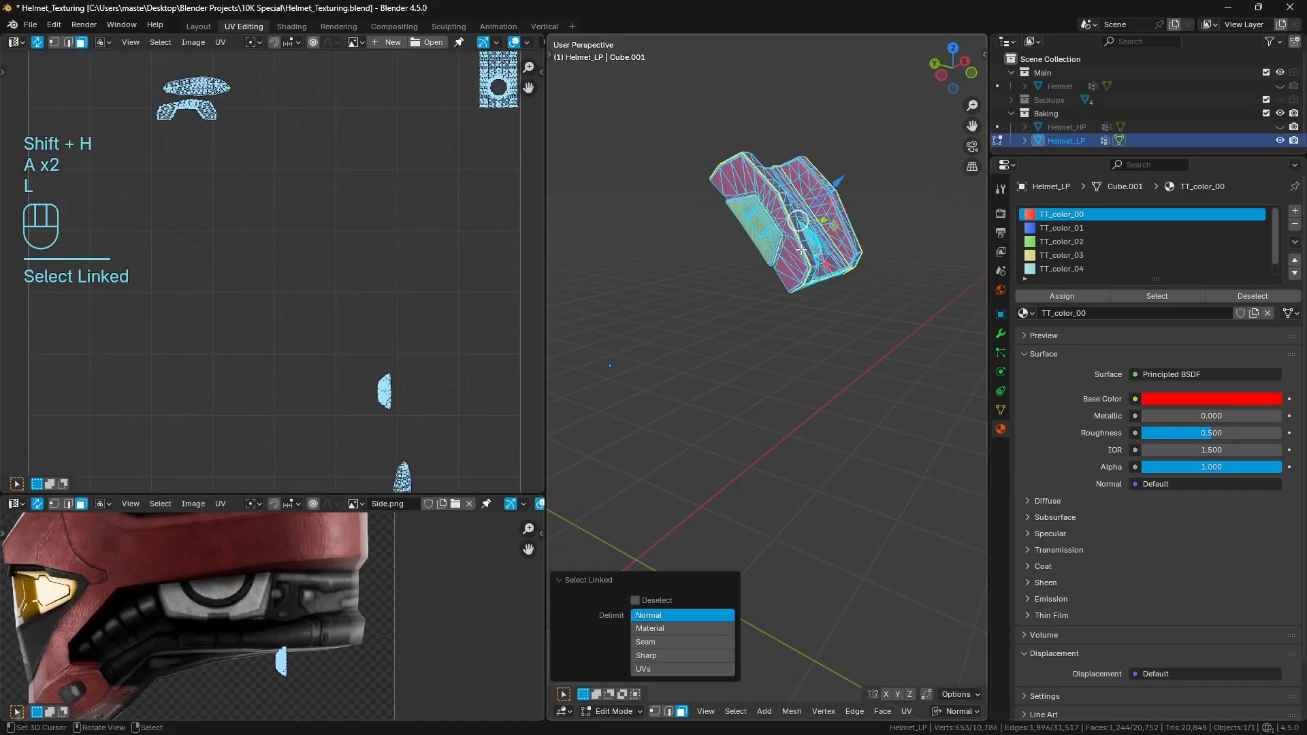
pyautogui.click(593, 579)
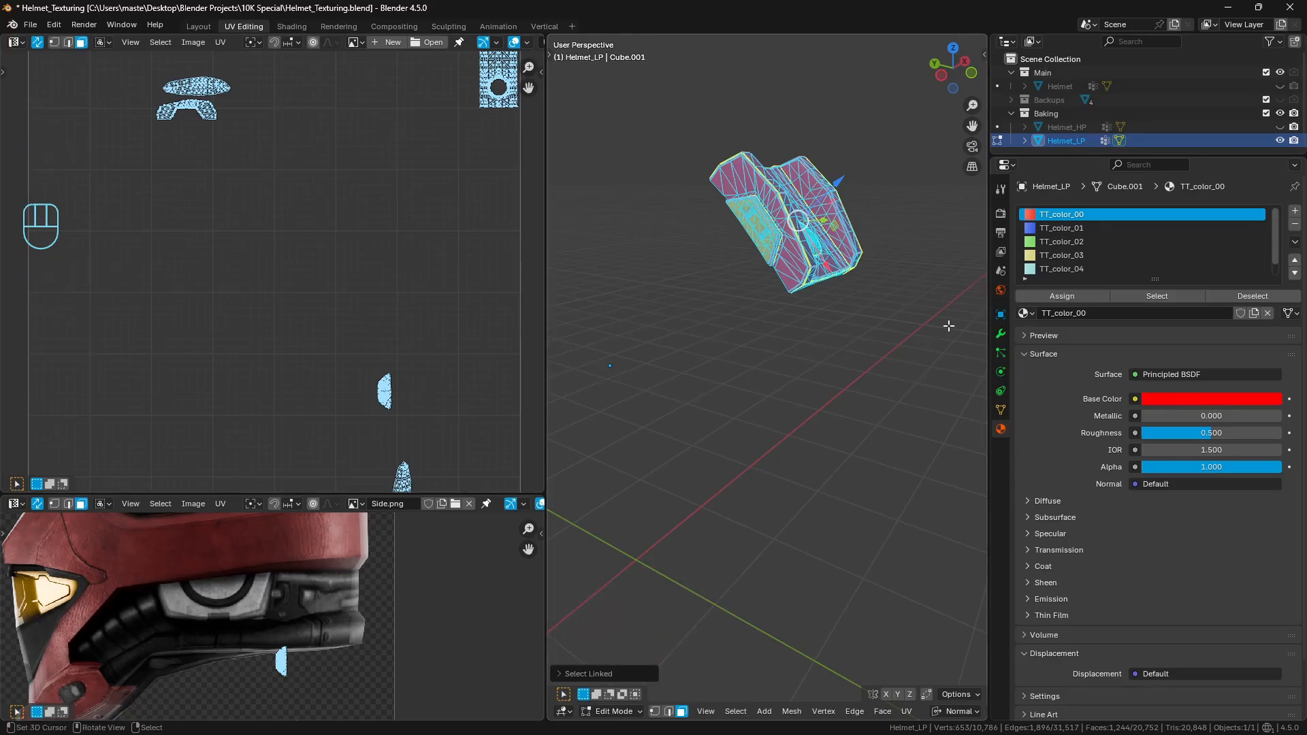
# Step: Deselect the block's TT_color_03 faces and assign TT_color_01 to the remaining selection
pyautogui.click(1062, 256)
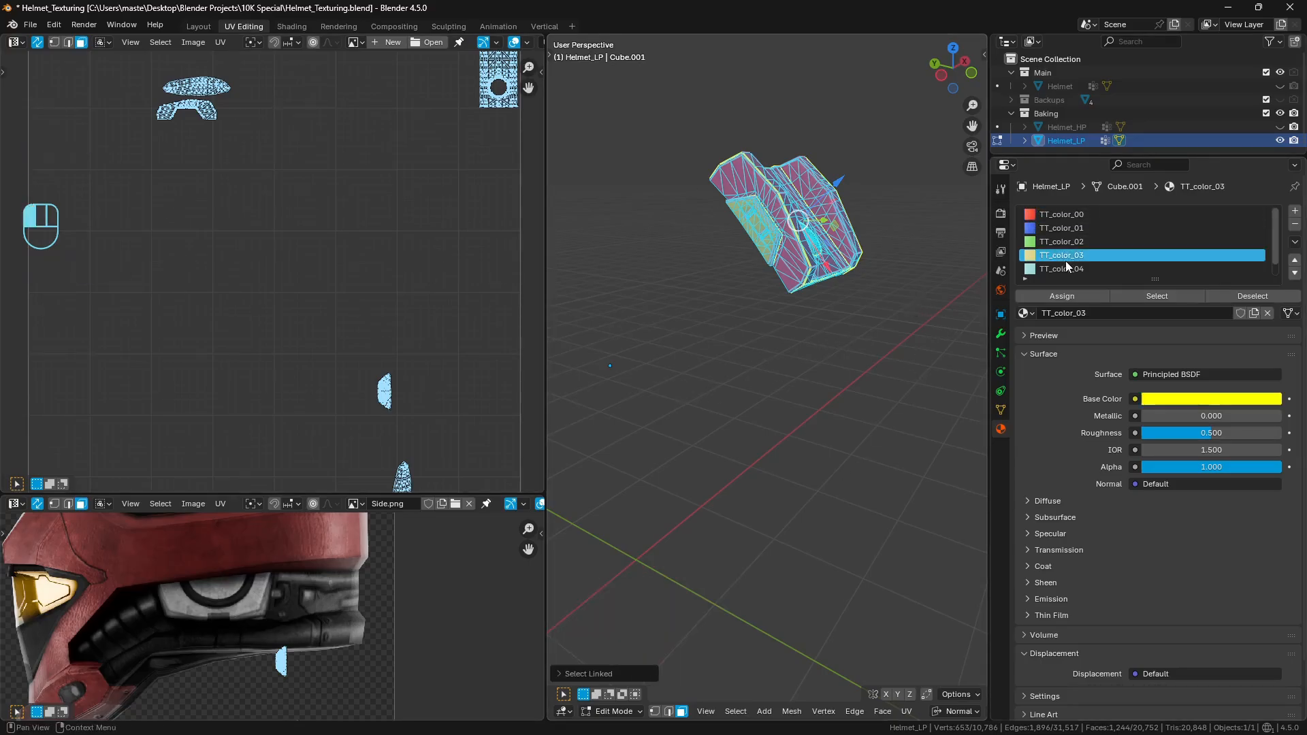
pyautogui.click(1225, 297)
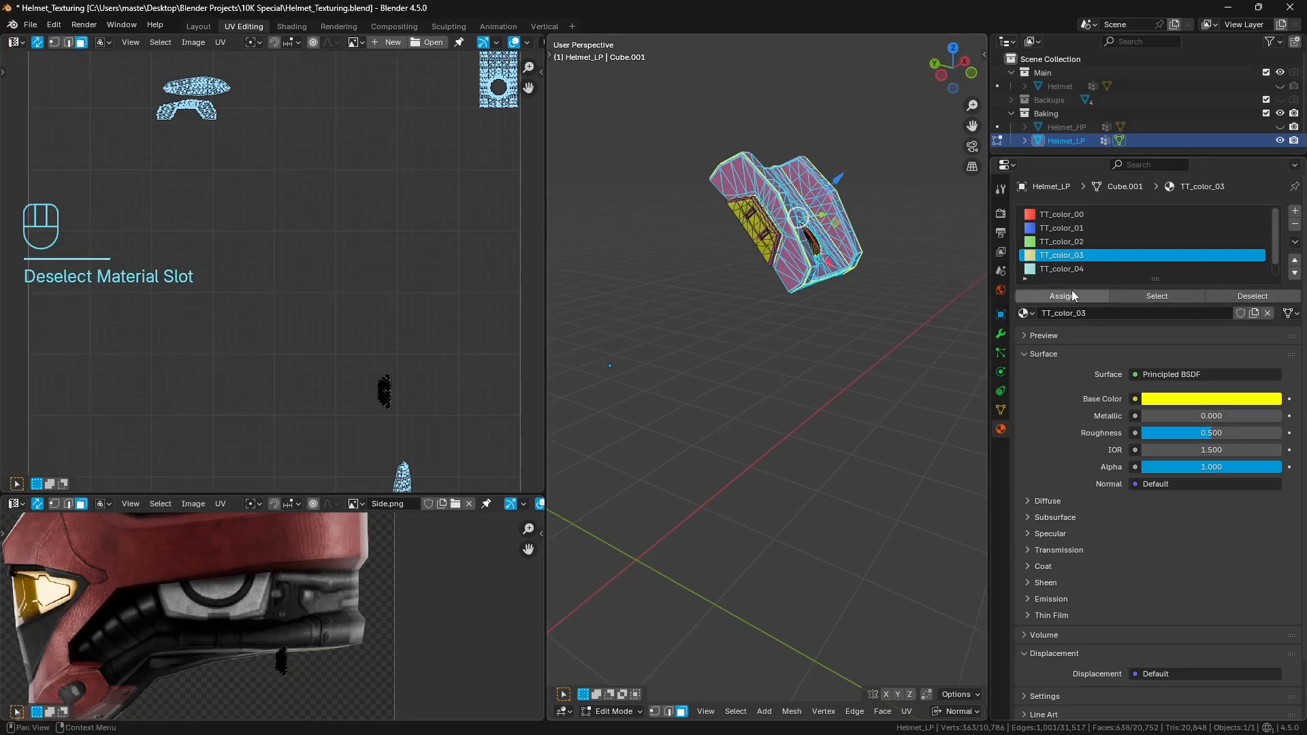
pyautogui.click(1062, 228)
pyautogui.click(1062, 296)
# Step: Unhide all mesh faces, clear the selection and leave Edit Mode
pyautogui.press('a')
pyautogui.press('a')
pyautogui.moveTo(914, 292); pyautogui.dragTo(811, 396, button='middle')
pyautogui.hotkey('alt', 'h')
pyautogui.press('a')
pyautogui.press('a')
pyautogui.press('Tab')
pyautogui.scroll(2, 812, 393)
pyautogui.keyDown('shift'); pyautogui.moveTo(811, 396); pyautogui.dragTo(769, 396, button='middle'); pyautogui.keyUp('shift')
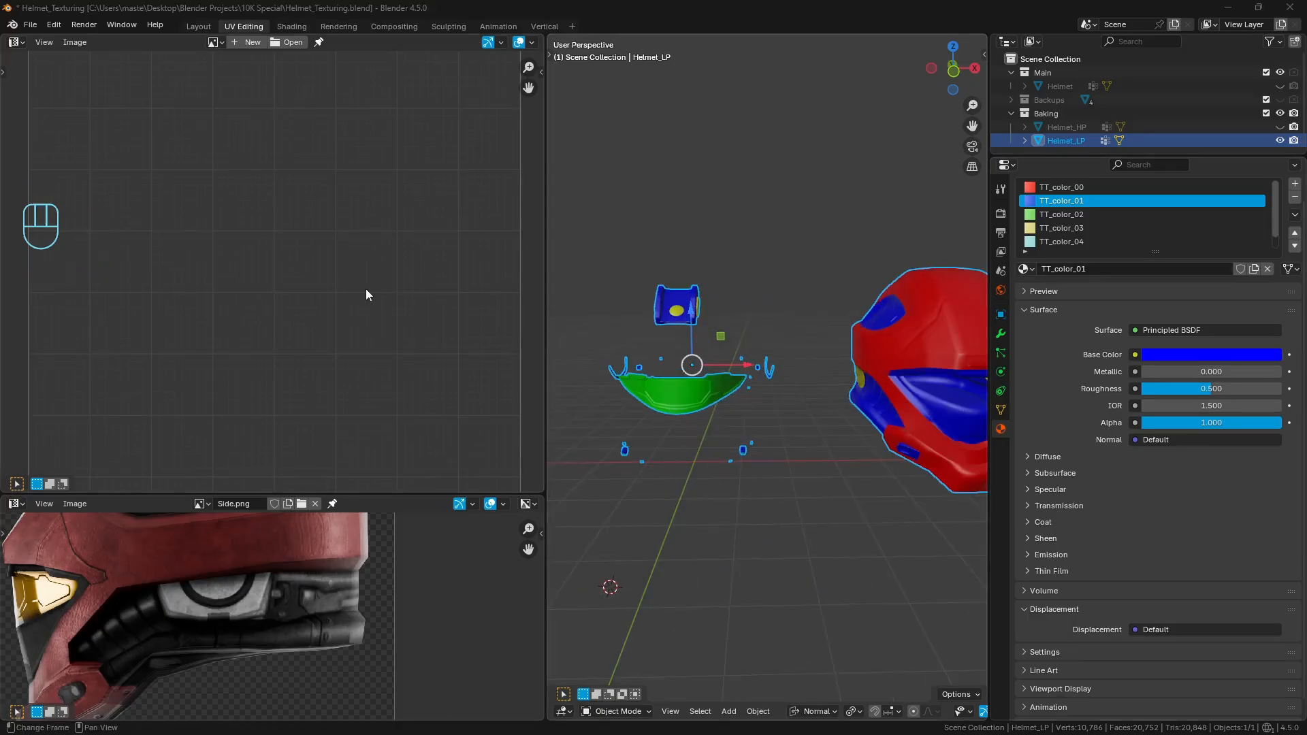
# Step: Show the TexTools baking settings beside the UV editor, with the whole UV square in view
pyautogui.press('n')
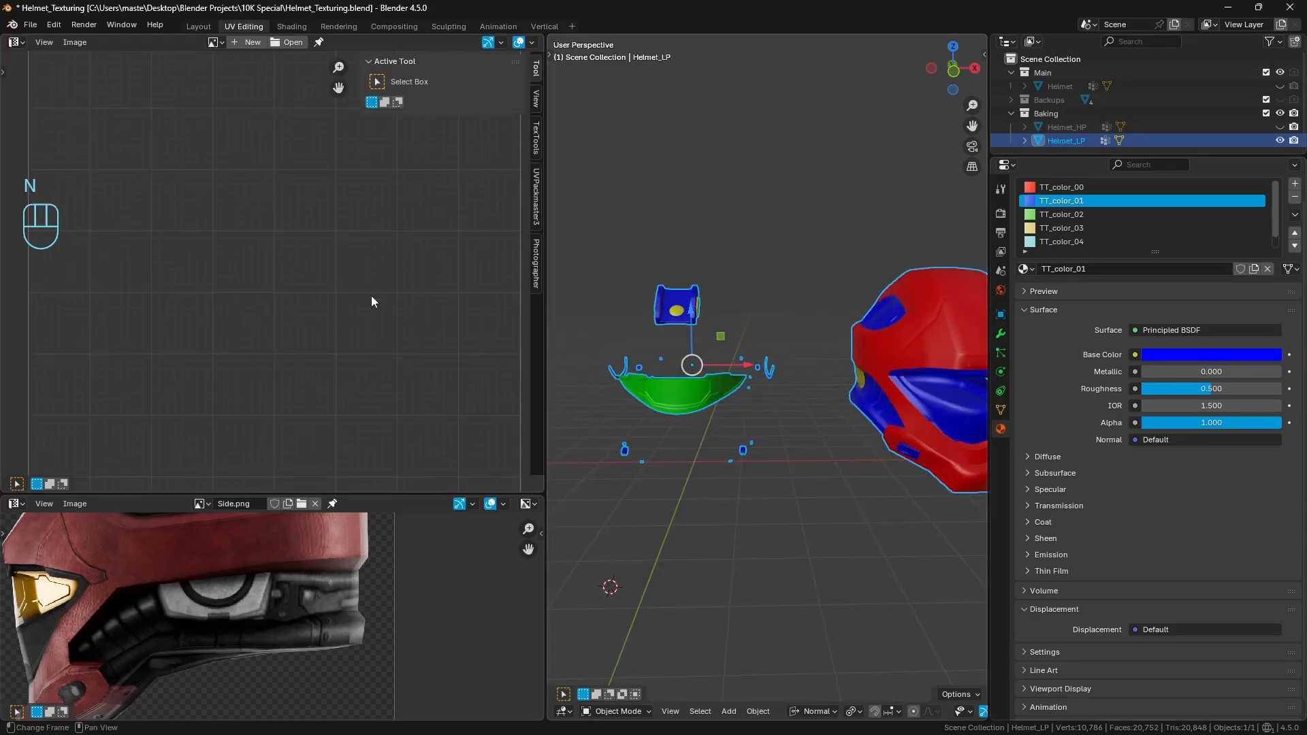
pyautogui.click(536, 142)
pyautogui.scroll(-1, 445, 292)
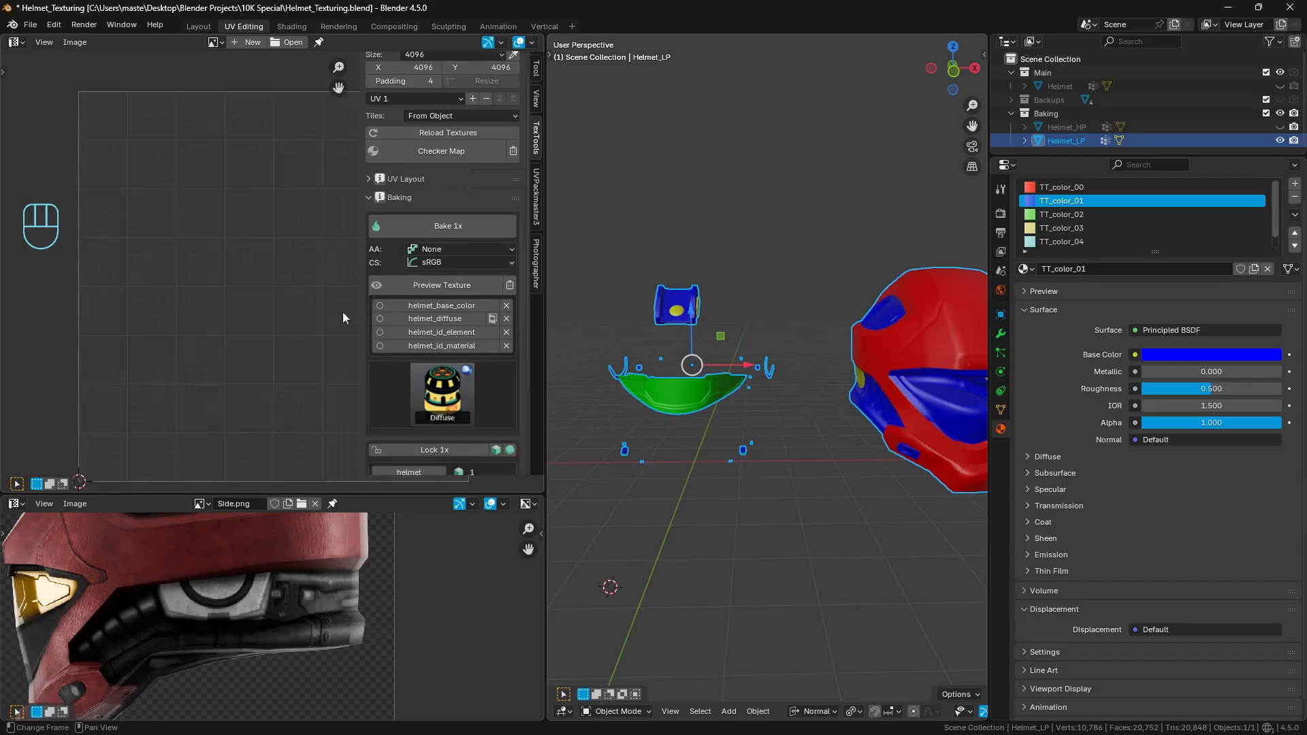
pyautogui.scroll(-2, 321, 328)
pyautogui.moveTo(256, 304); pyautogui.dragTo(209, 291, button='middle')
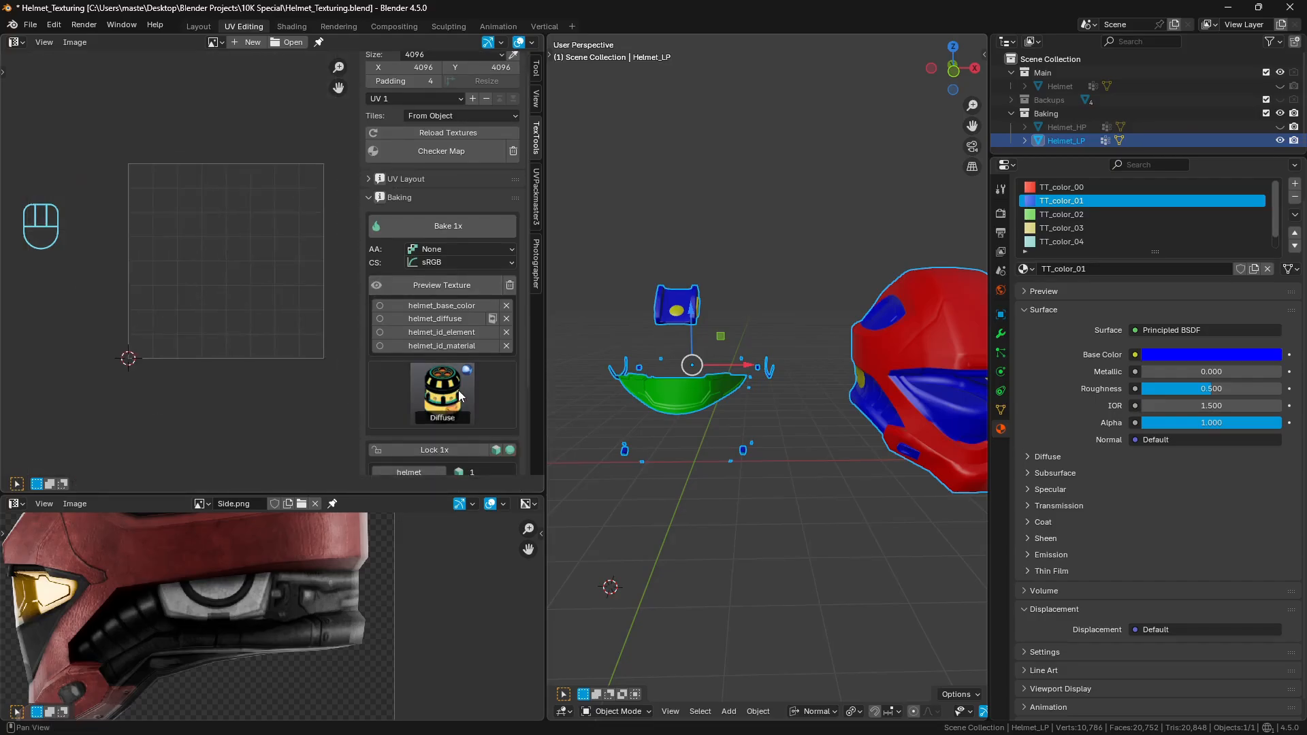
# Step: Set the TexTools bake mode to Material ID and bake the map for Helmet_LP
pyautogui.click(465, 394)
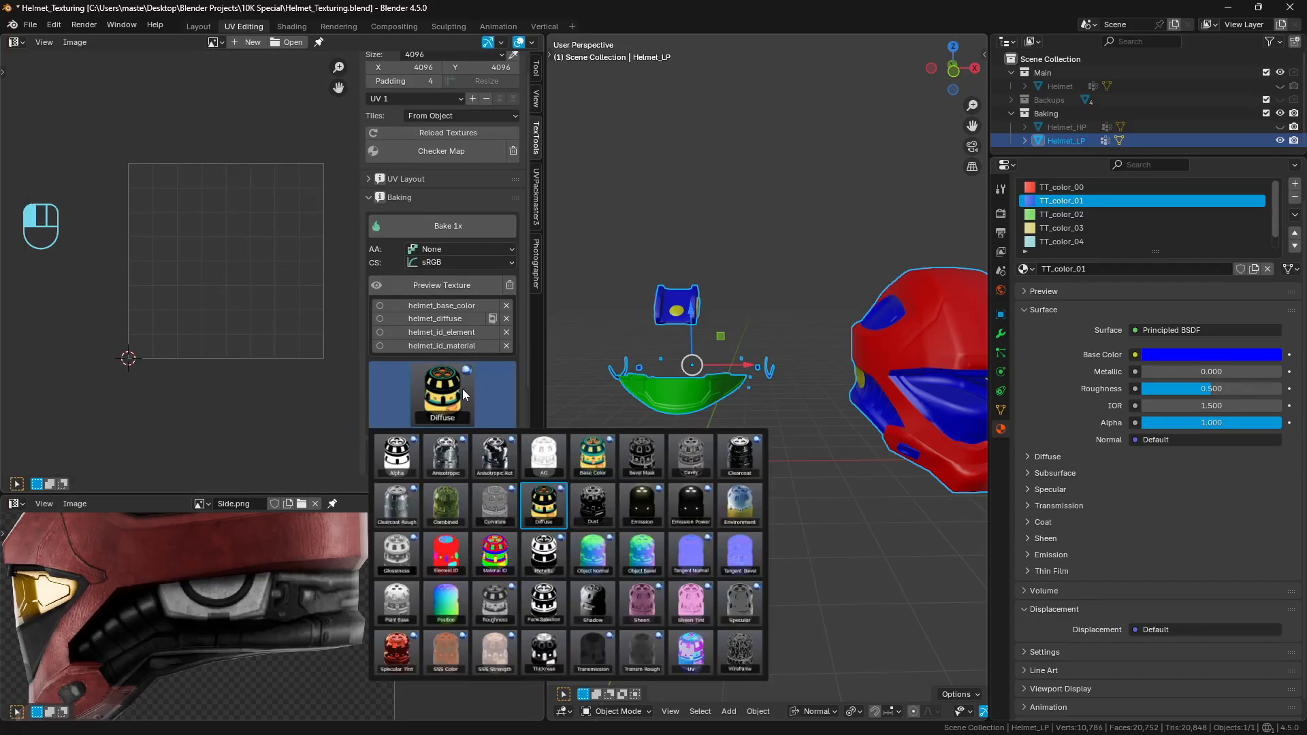
pyautogui.click(492, 552)
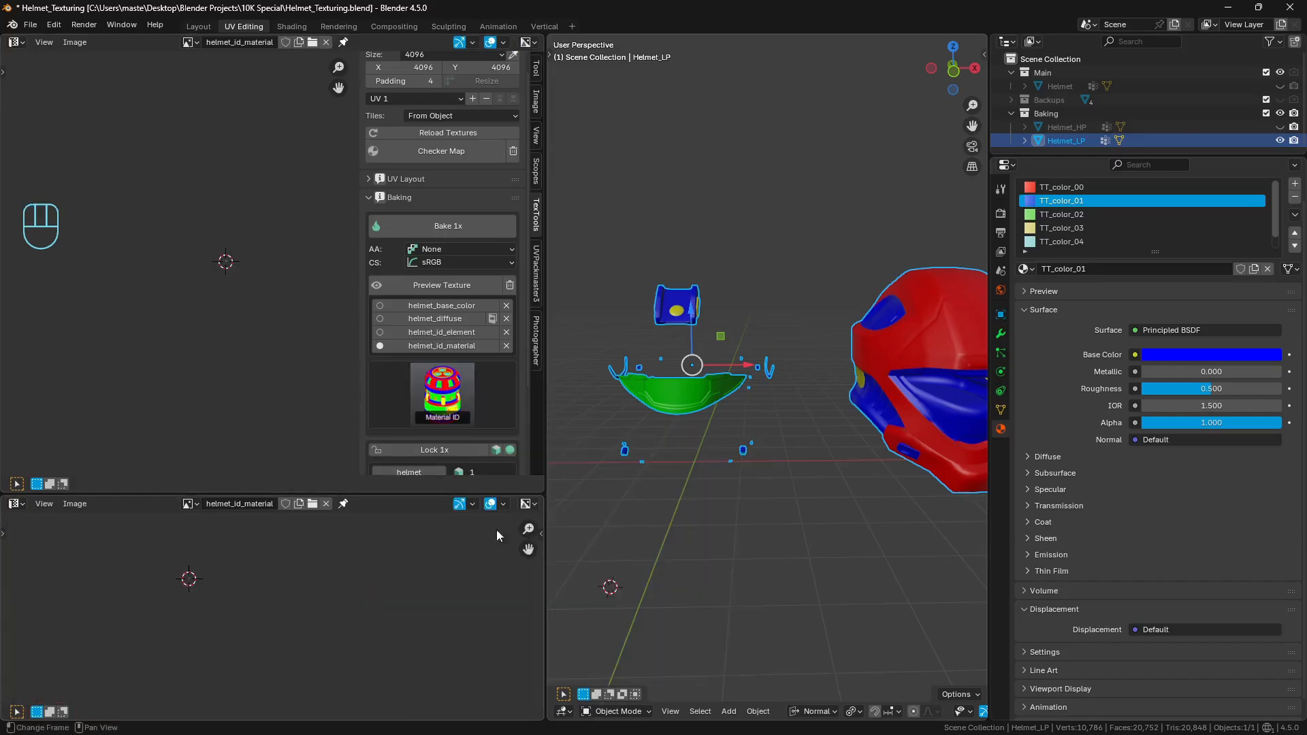
pyautogui.click(480, 231)
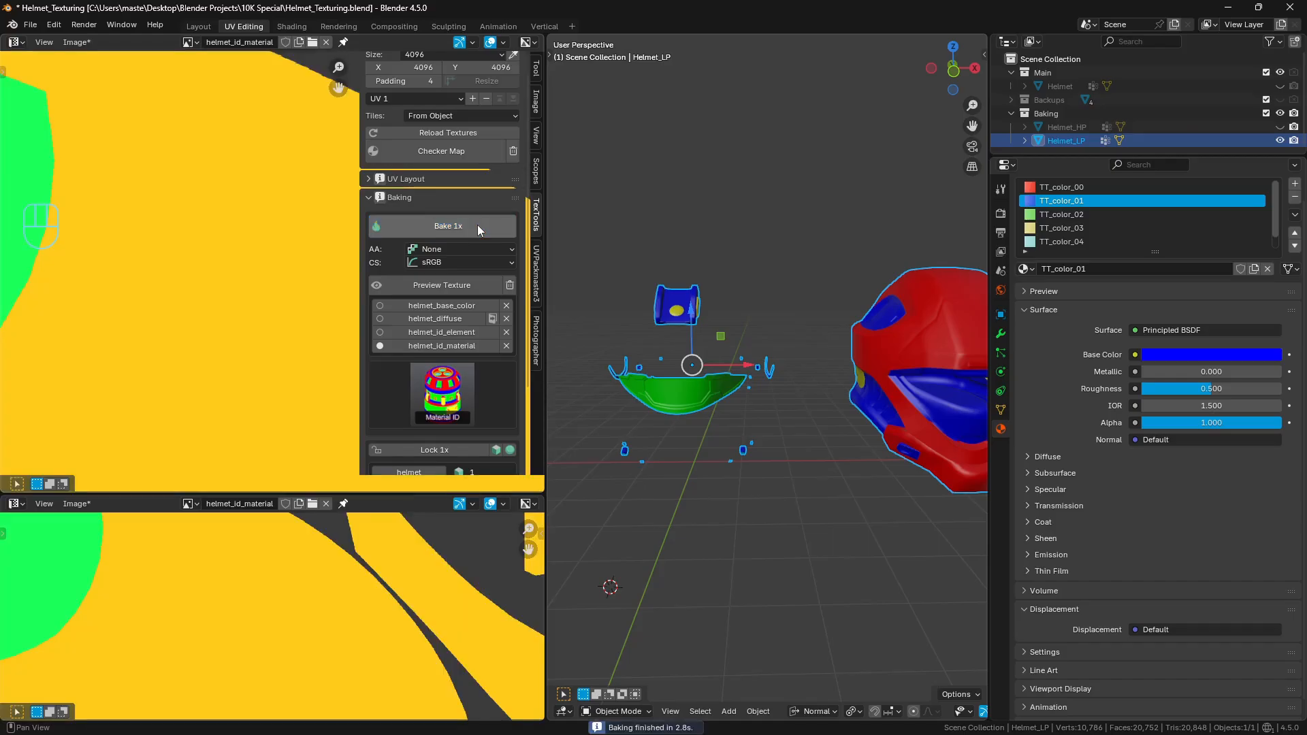
pyautogui.scroll(-8, 218, 379)
pyautogui.moveTo(235, 339); pyautogui.dragTo(188, 340, button='middle')
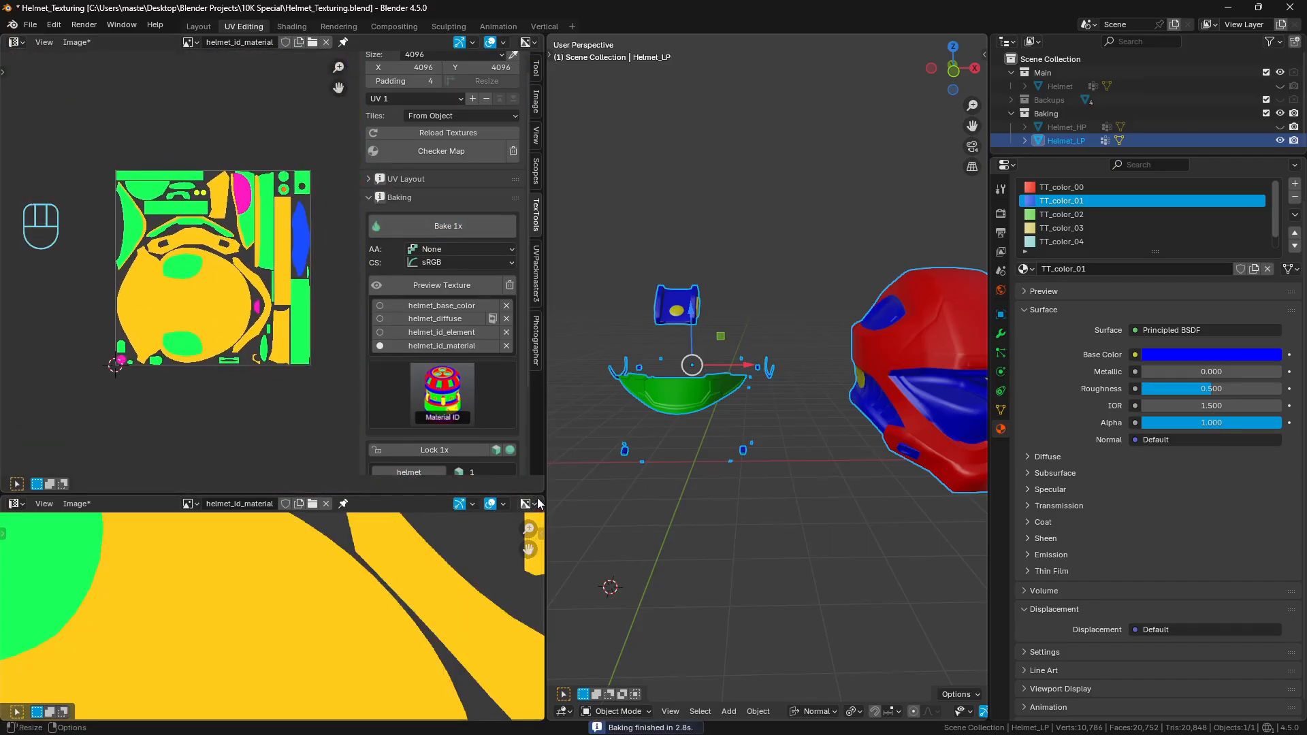
# Step: Merge the reference image area into the UV editor so that the UV editor takes the full height
pyautogui.moveTo(540, 488); pyautogui.dragTo(476, 579)
pyautogui.scroll(4, 271, 432)
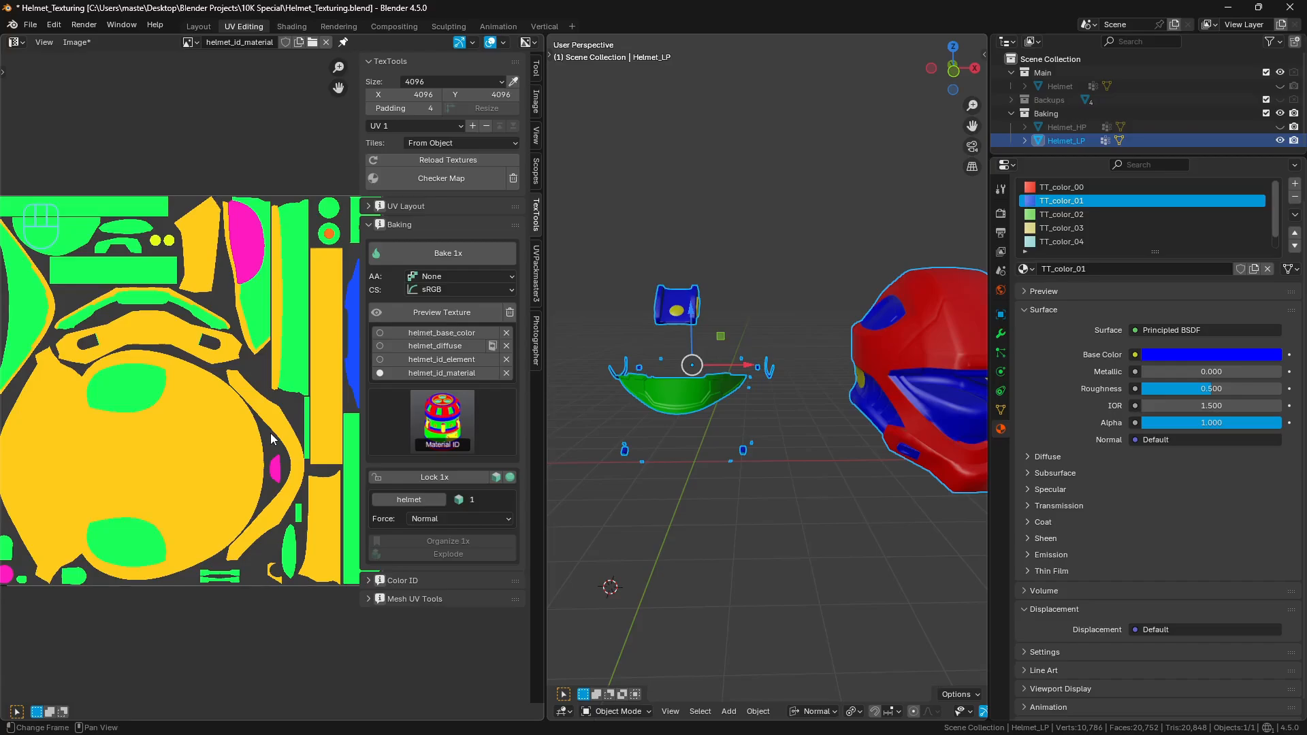
# Step: Try to bake a Base Color map of Helmet_LP with TexTools
pyautogui.click(398, 436)
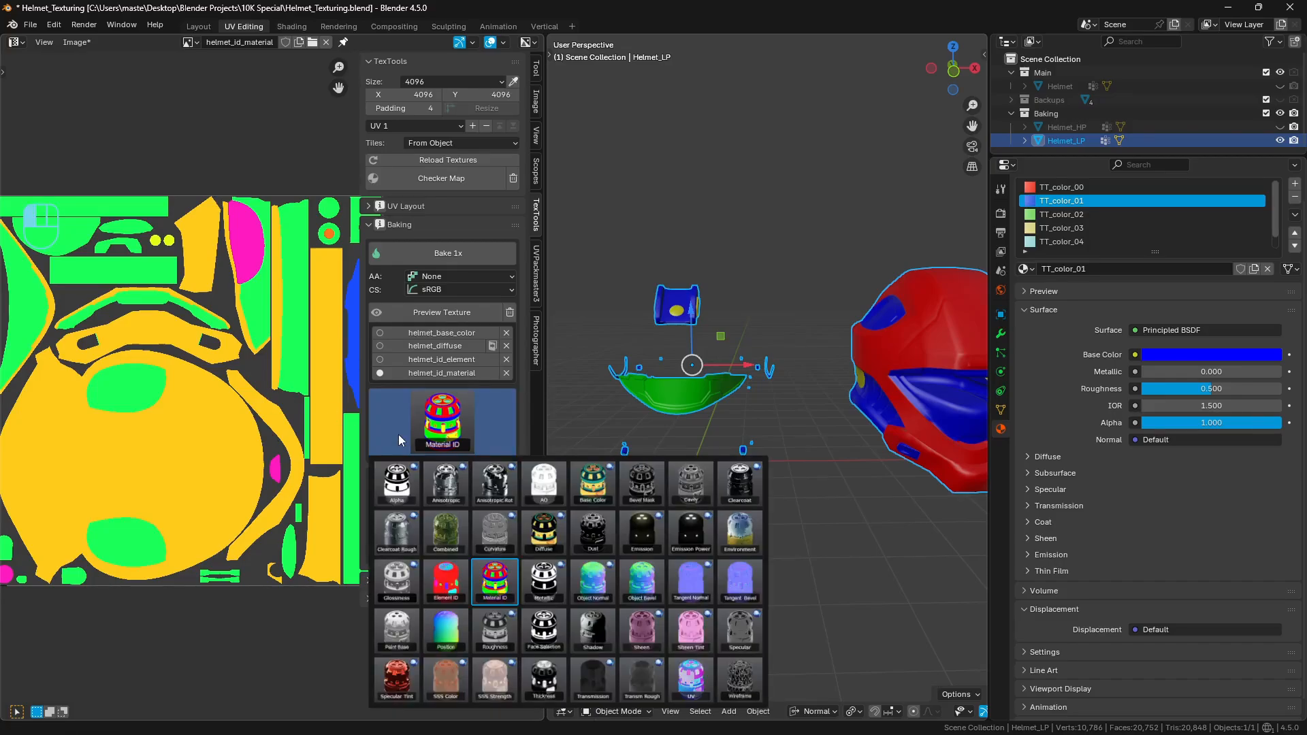
pyautogui.click(593, 485)
pyautogui.click(467, 253)
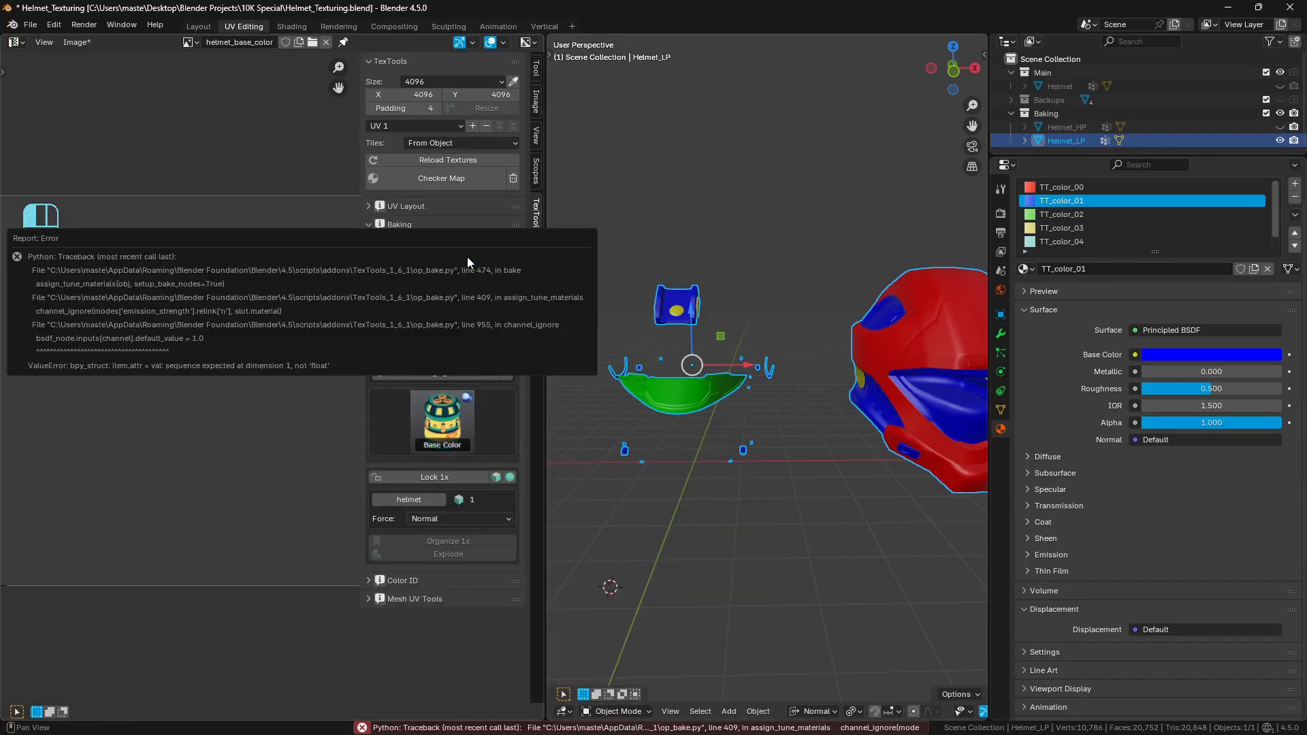
# Step: Switch the TexTools bake mode to Diffuse, display helmet_diffuse and bake the map again
pyautogui.click(436, 422)
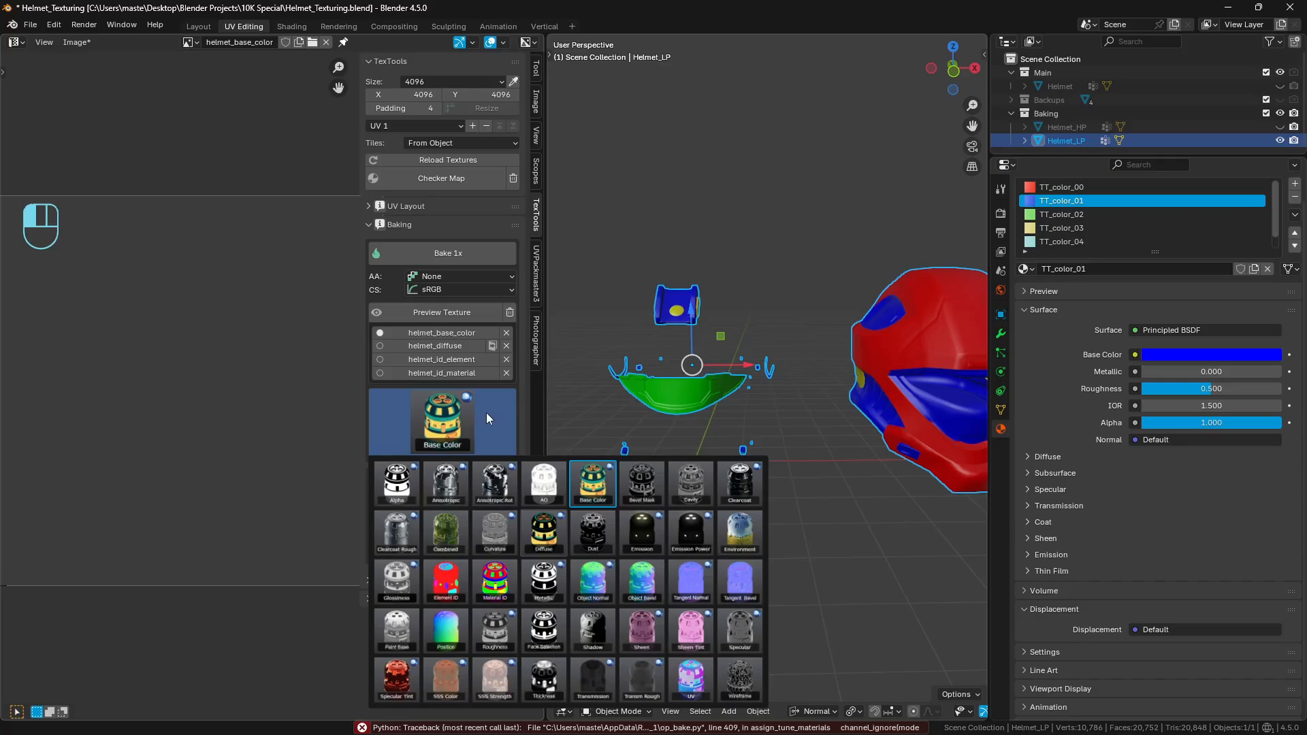
pyautogui.click(476, 346)
pyautogui.moveTo(227, 320); pyautogui.dragTo(206, 322, button='middle')
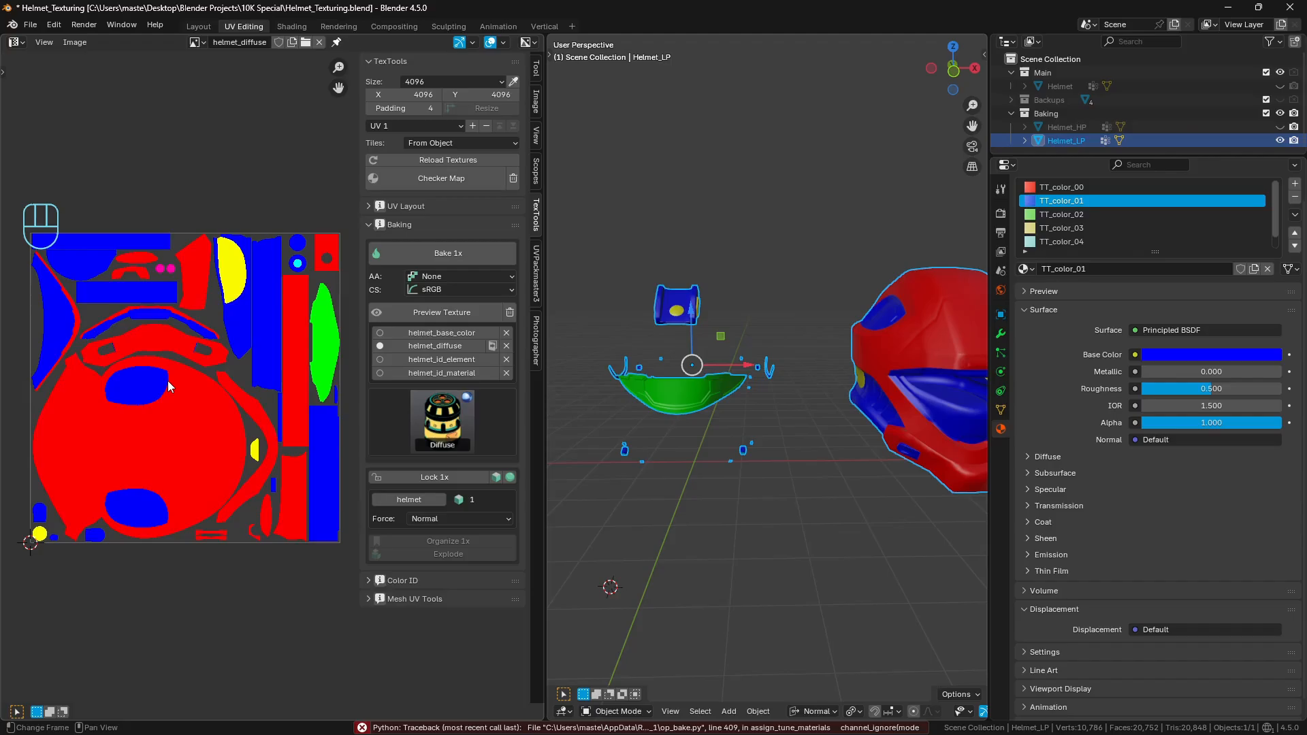
pyautogui.click(430, 253)
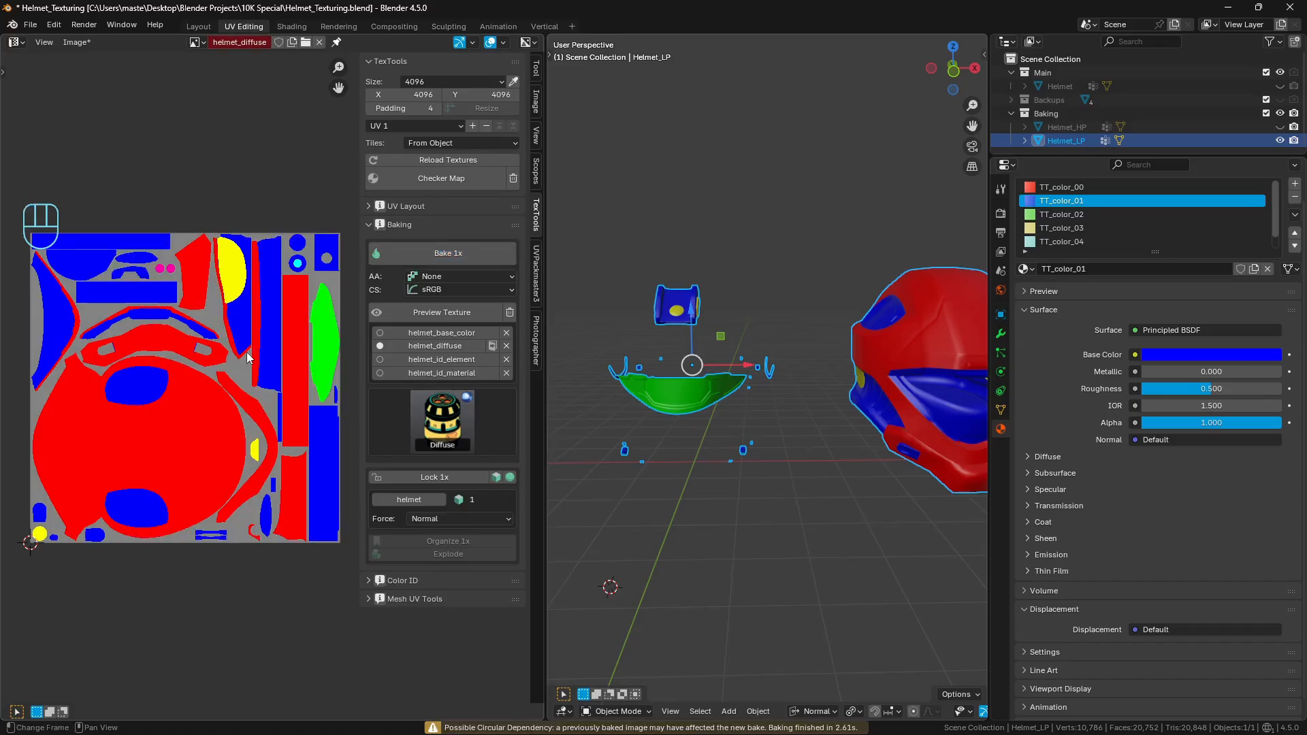
# Step: Clear all previously baked textures from the TexTools list and bake a fresh Diffuse map
pyautogui.click(507, 333)
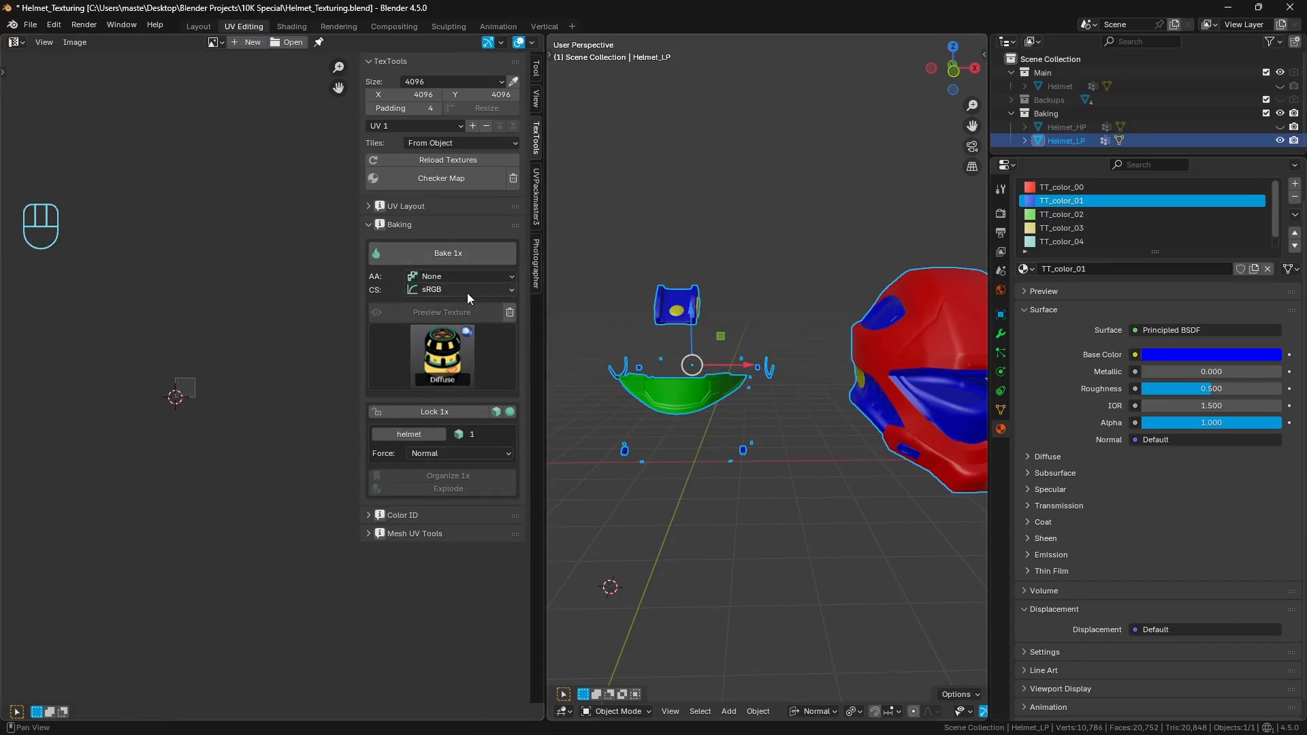
pyautogui.click(479, 251)
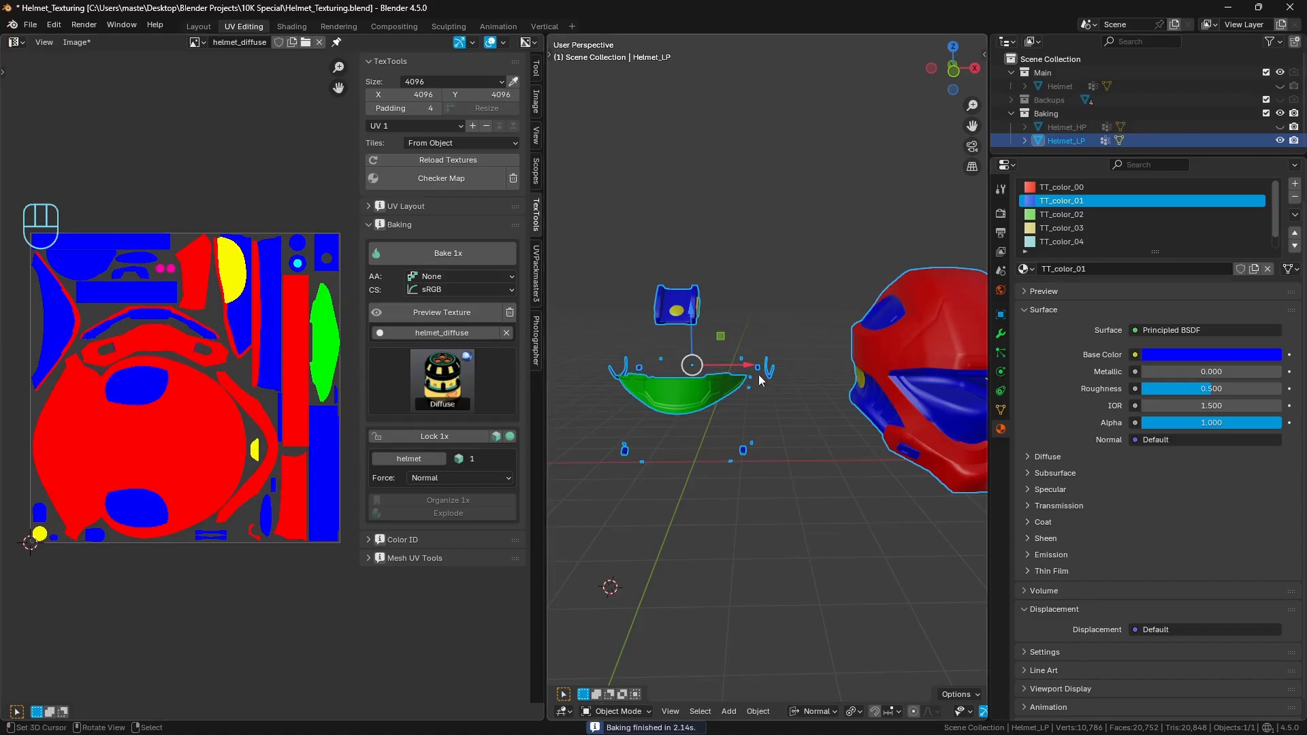
# Step: Check the detached block's UV islands by selecting its linked faces in Edit Mode, and return to Object Mode
pyautogui.keyDown('shift'); pyautogui.moveTo(814, 283); pyautogui.dragTo(740, 291, button='middle'); pyautogui.keyUp('shift')
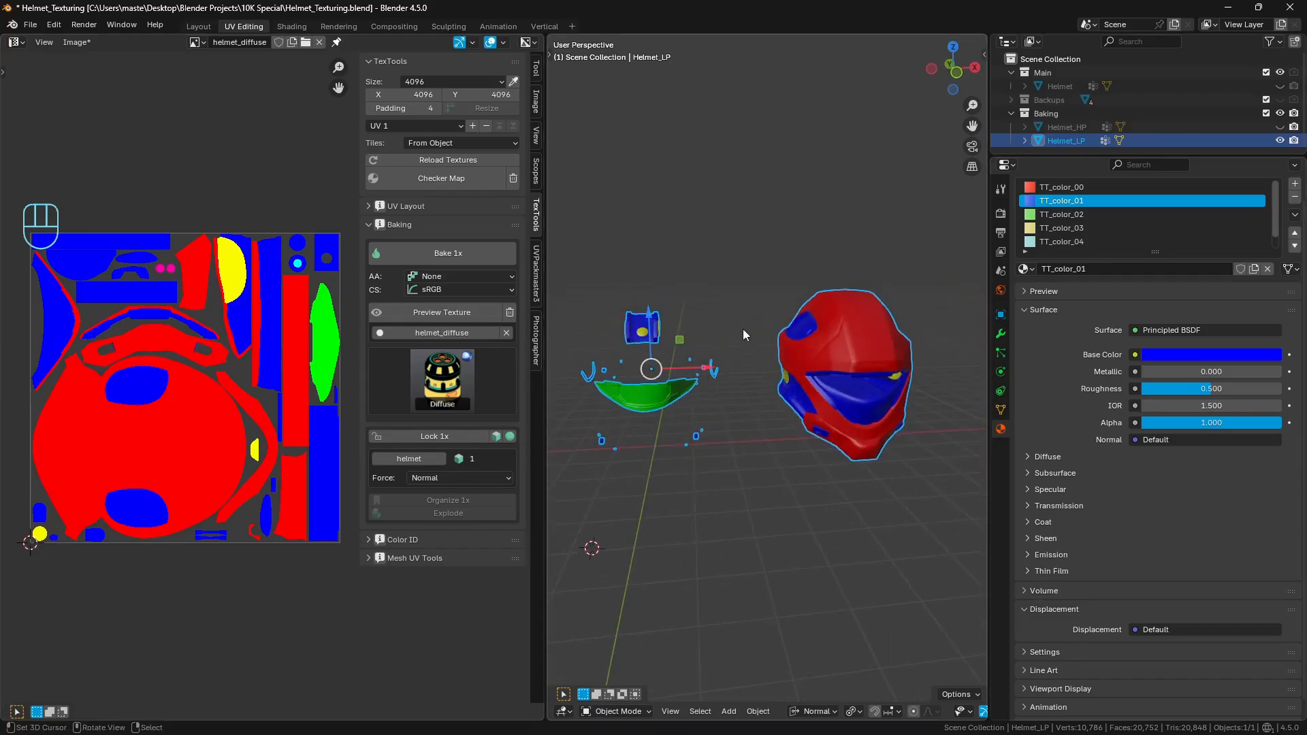
pyautogui.press('Tab')
pyautogui.press('a')
pyautogui.press('a')
pyautogui.press('l')
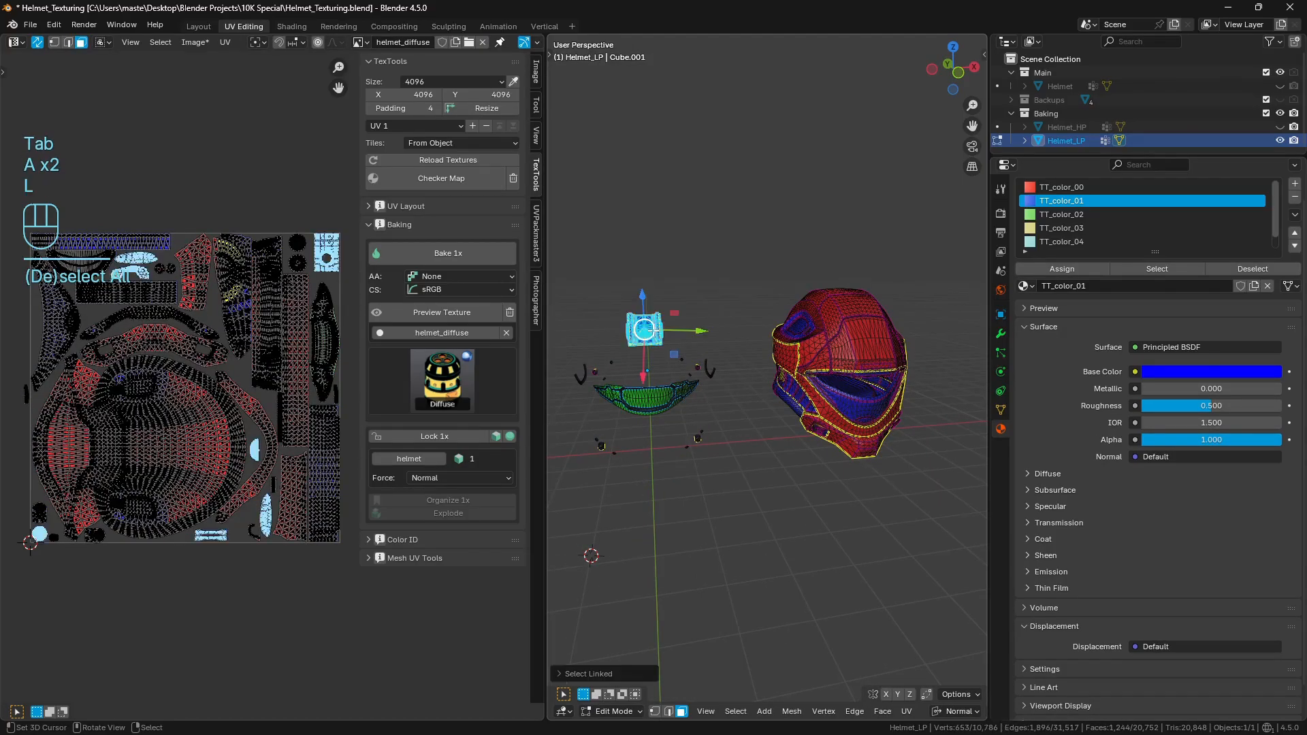
pyautogui.press('Tab')
# Step: Start saving the baked diffuse image as a new file in the Bakes folder, taking ID_Mask.png as the file name
pyautogui.moveTo(103, 318); pyautogui.dragTo(155, 301, button='middle')
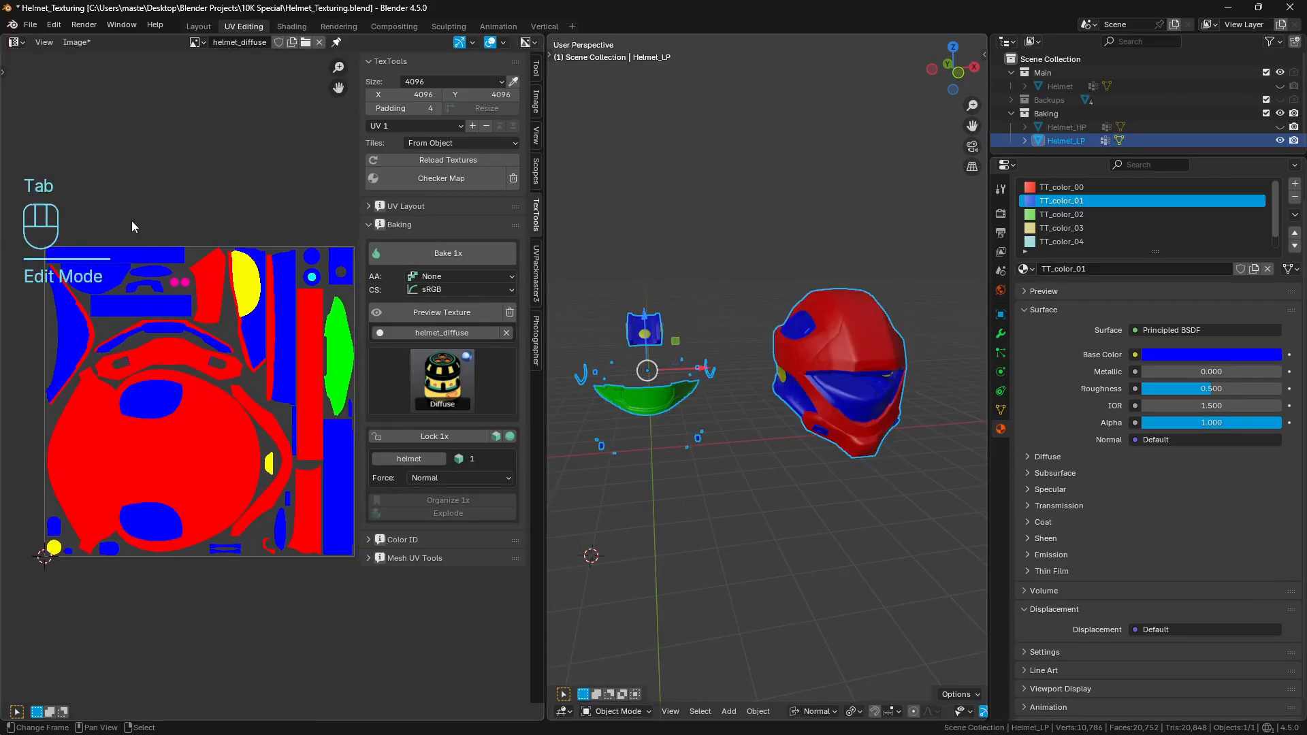
pyautogui.click(77, 42)
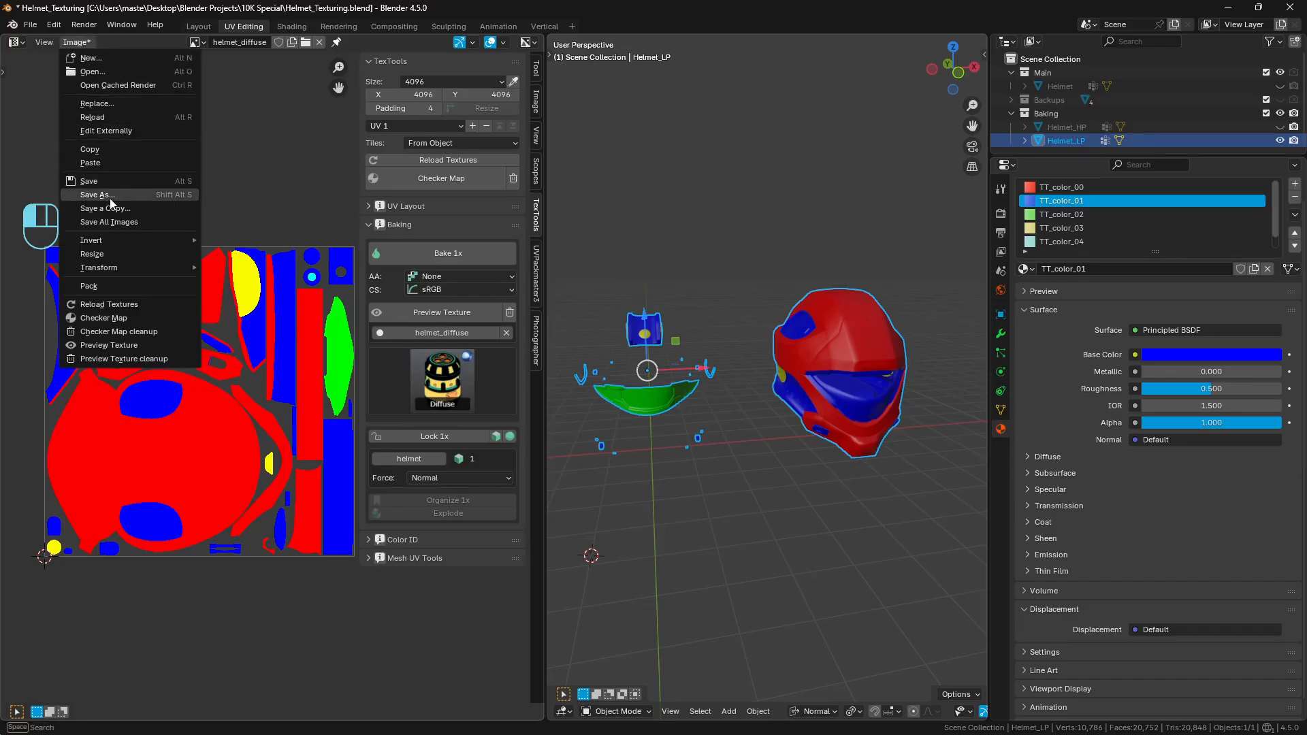
pyautogui.click(109, 197)
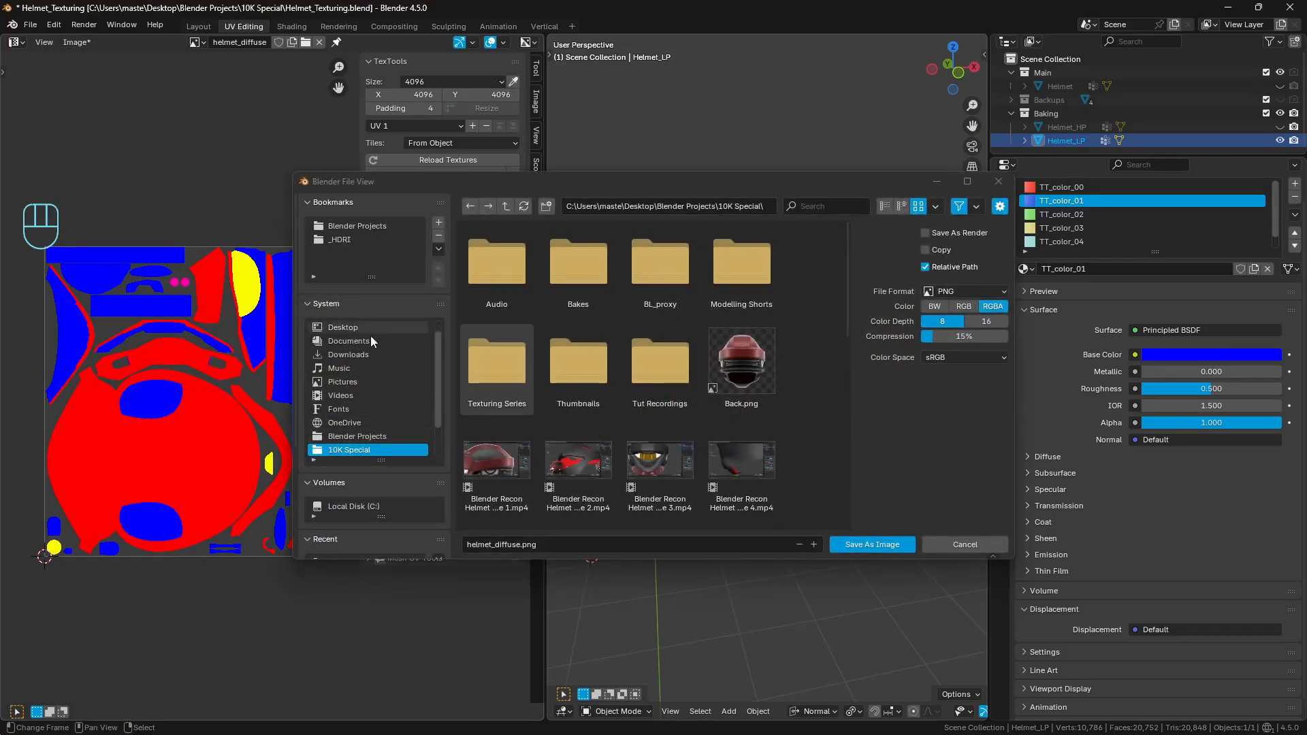
pyautogui.scroll(-4, 382, 494)
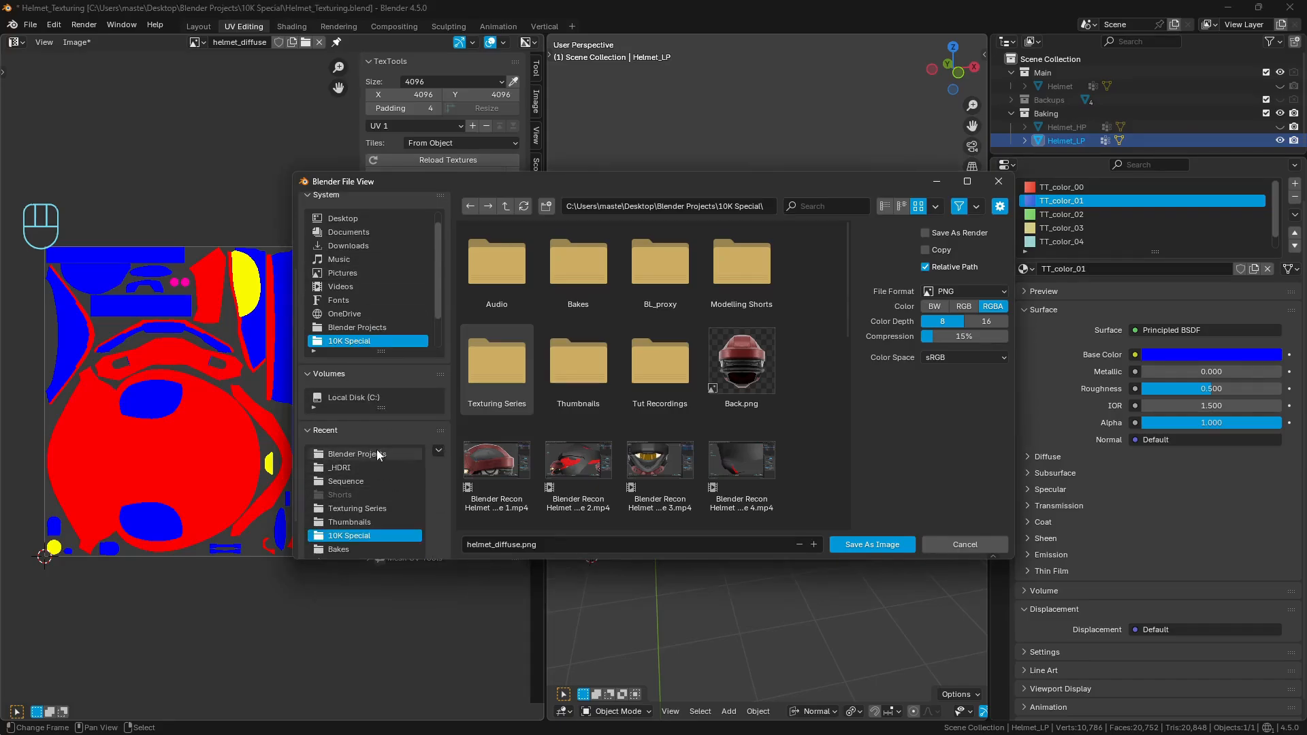
pyautogui.doubleClick(578, 264)
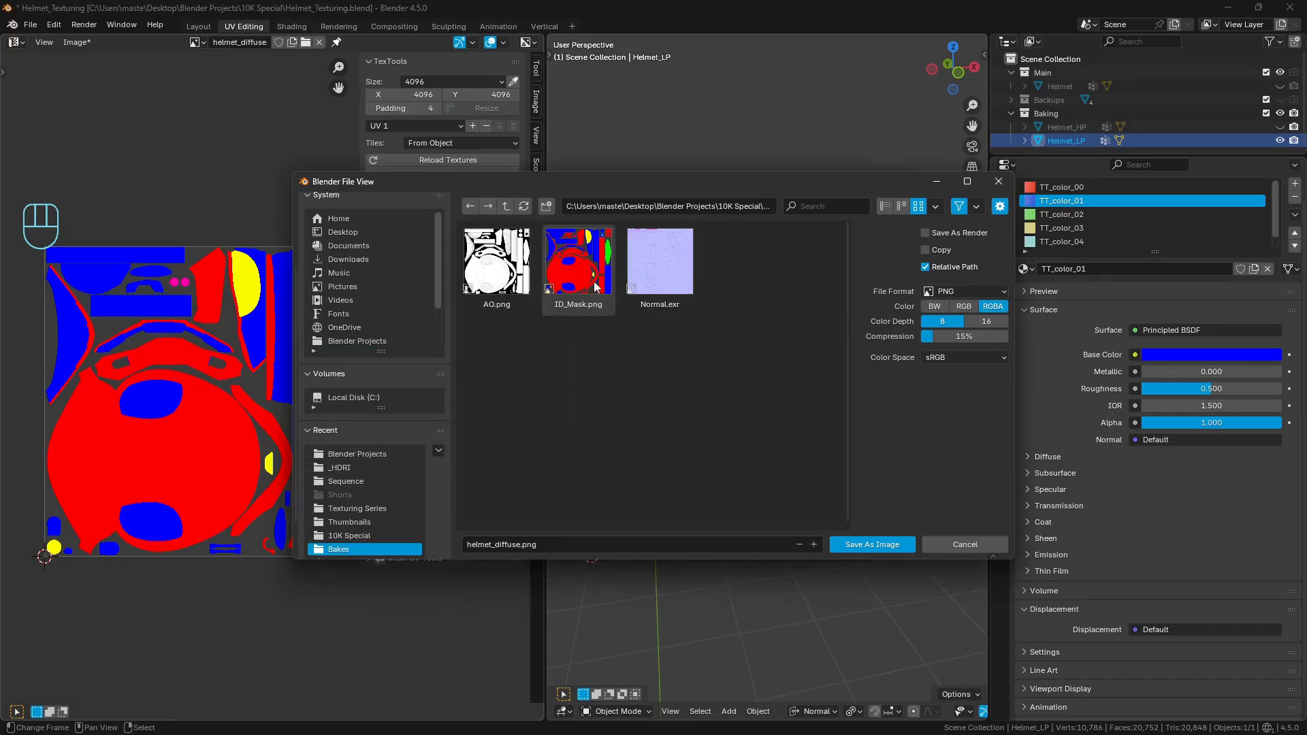
pyautogui.click(967, 182)
pyautogui.click(282, 127)
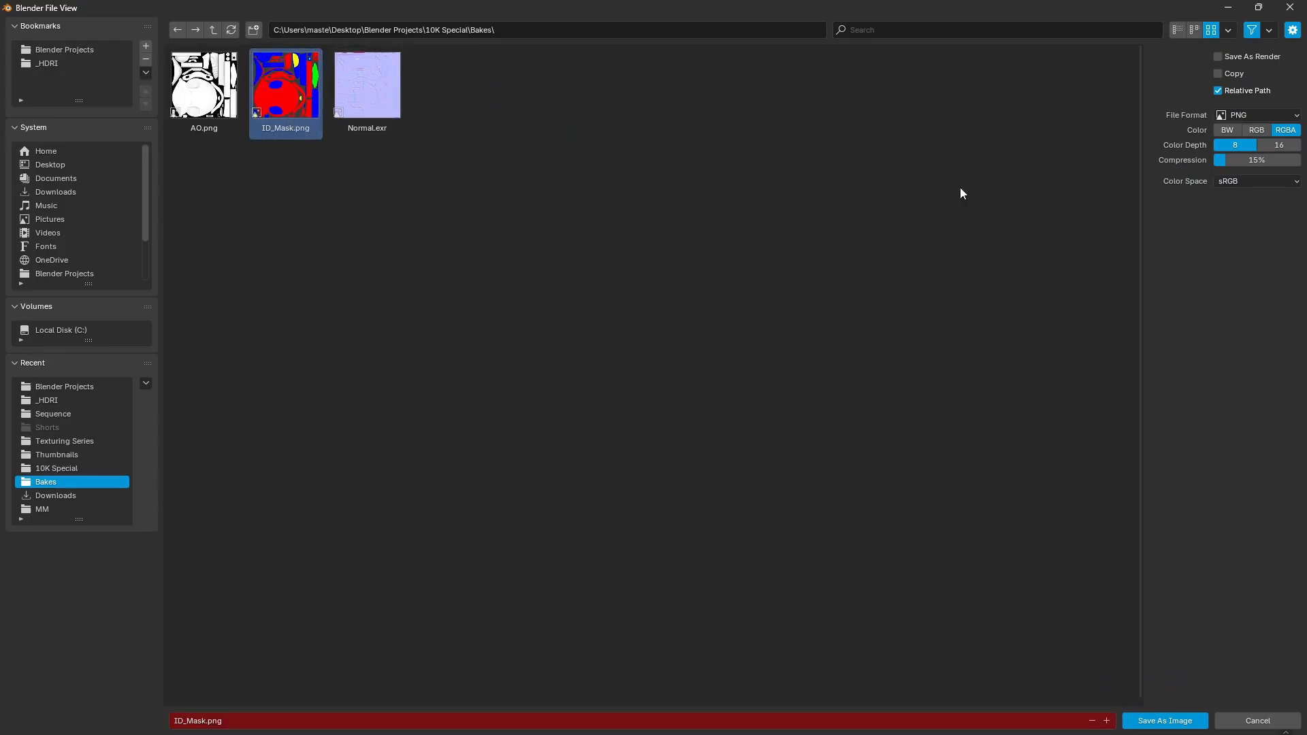
# Step: Delete the old ID_Mask.png and save the image under that name as an RGB PNG with color depth 16 and 100% compression
pyautogui.click(1278, 145)
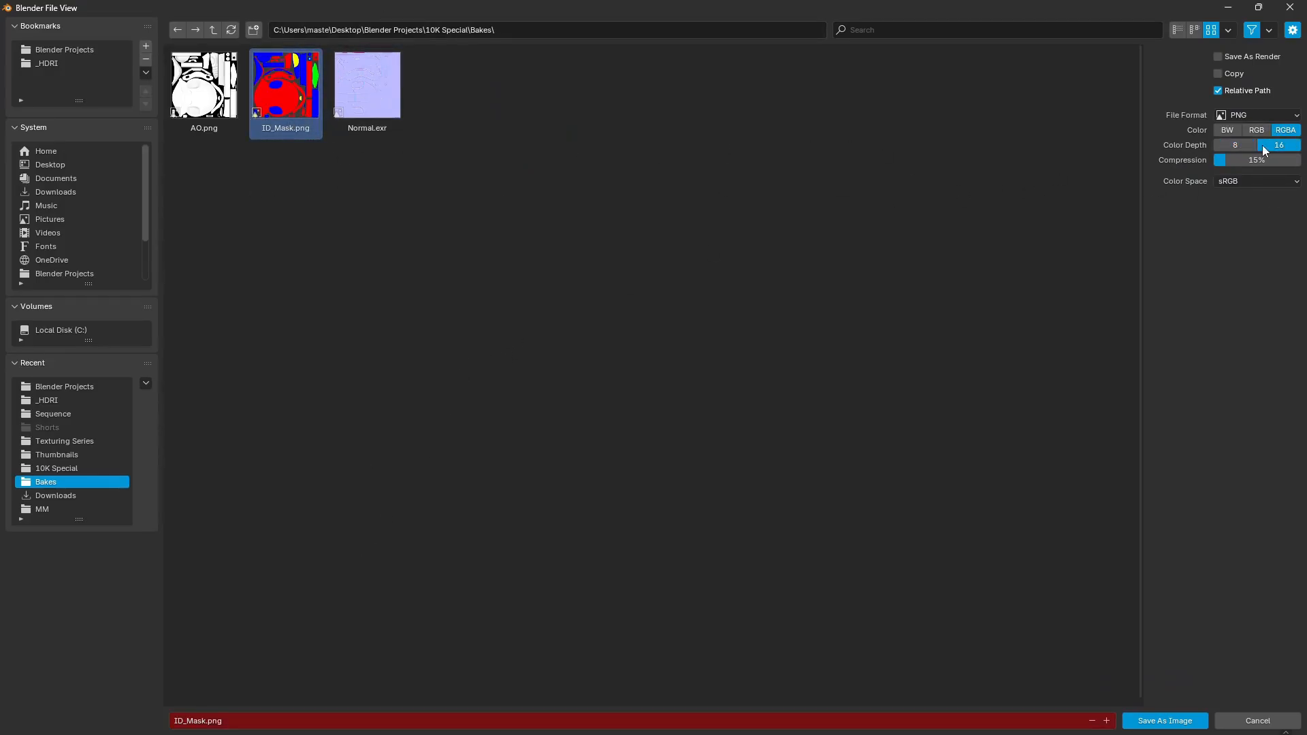
pyautogui.moveTo(1225, 160); pyautogui.dragTo(1296, 160)
pyautogui.press('Delete')
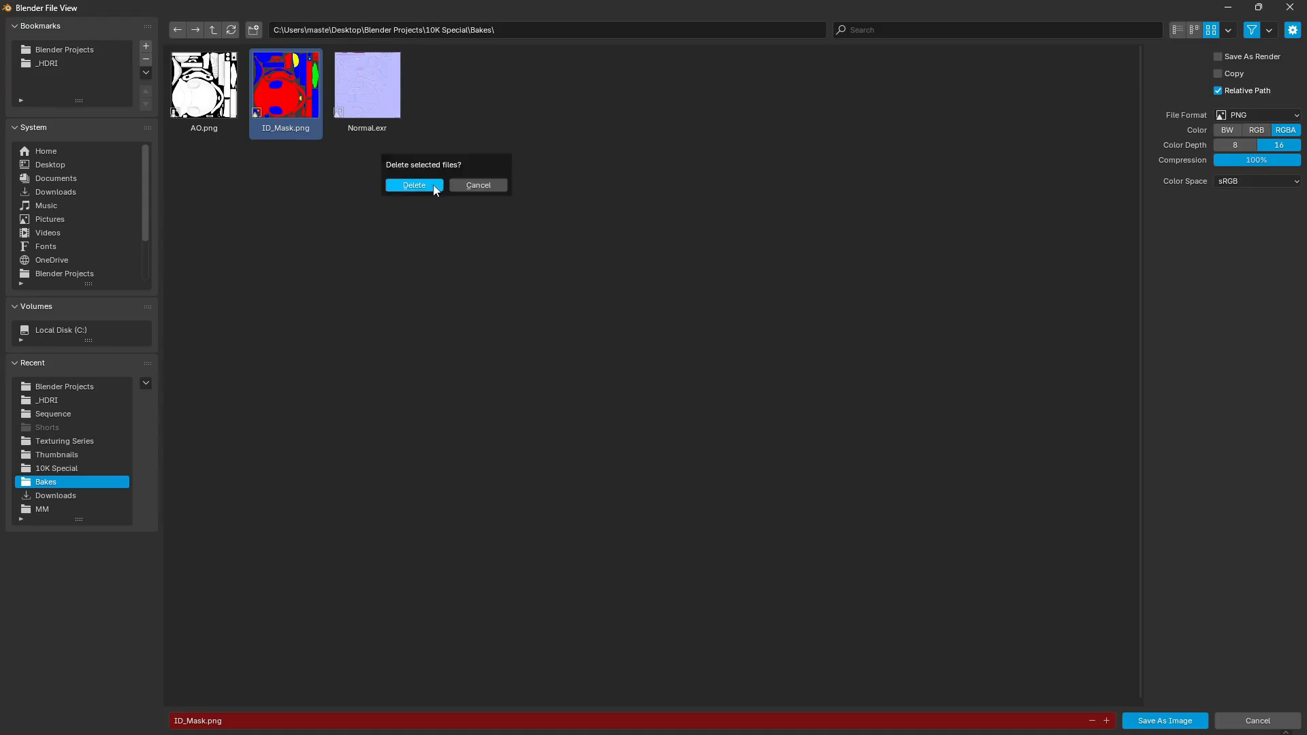
pyautogui.press('Return')
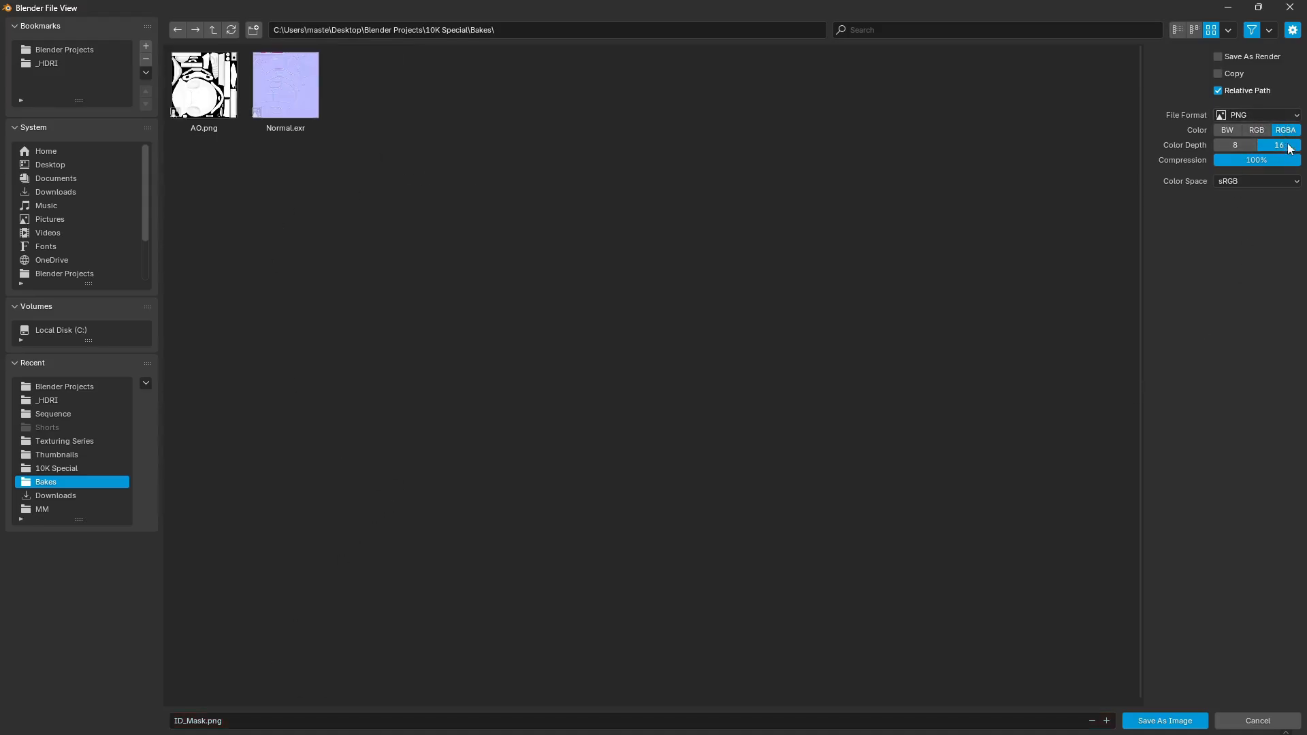
pyautogui.click(1256, 130)
pyautogui.click(1164, 720)
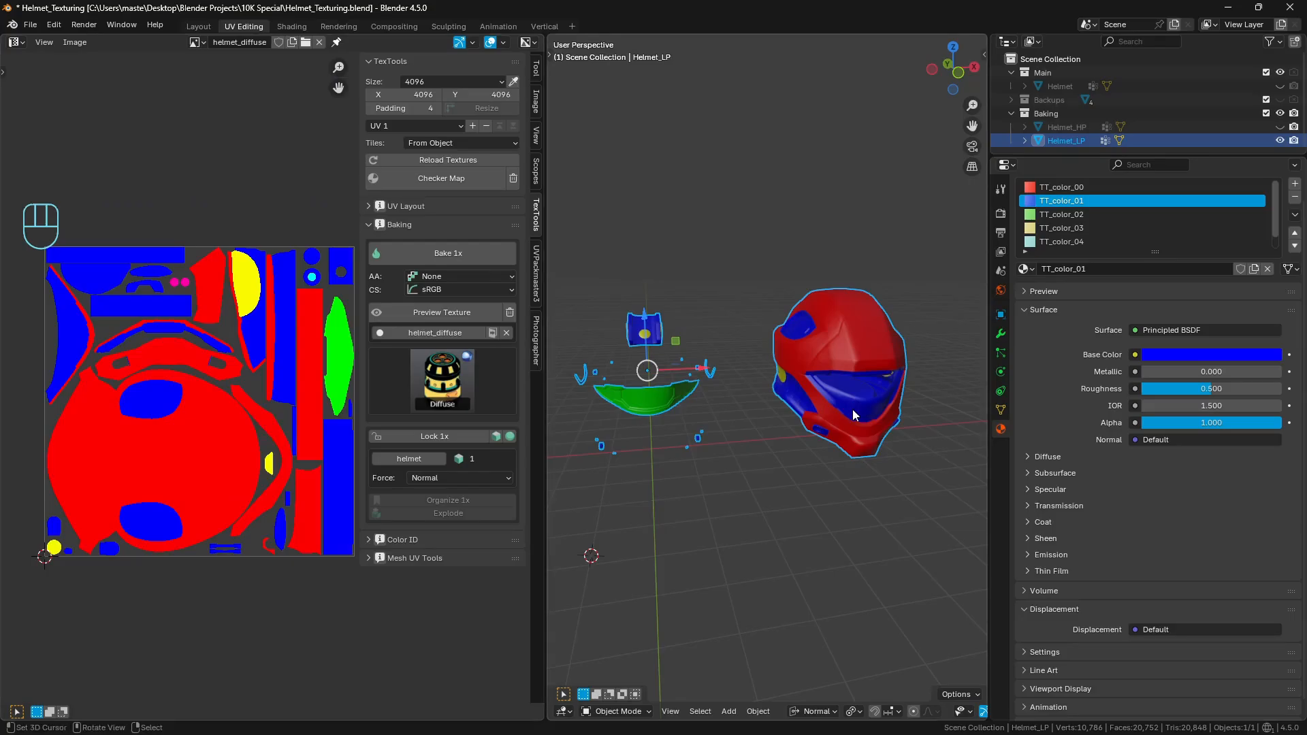
# Step: Deselect everything and, in the Layout workspace, exclude the Baking collection and enable the Main collection
pyautogui.moveTo(852, 410); pyautogui.dragTo(889, 315, button='middle')
pyautogui.press('a')
pyautogui.press('a')
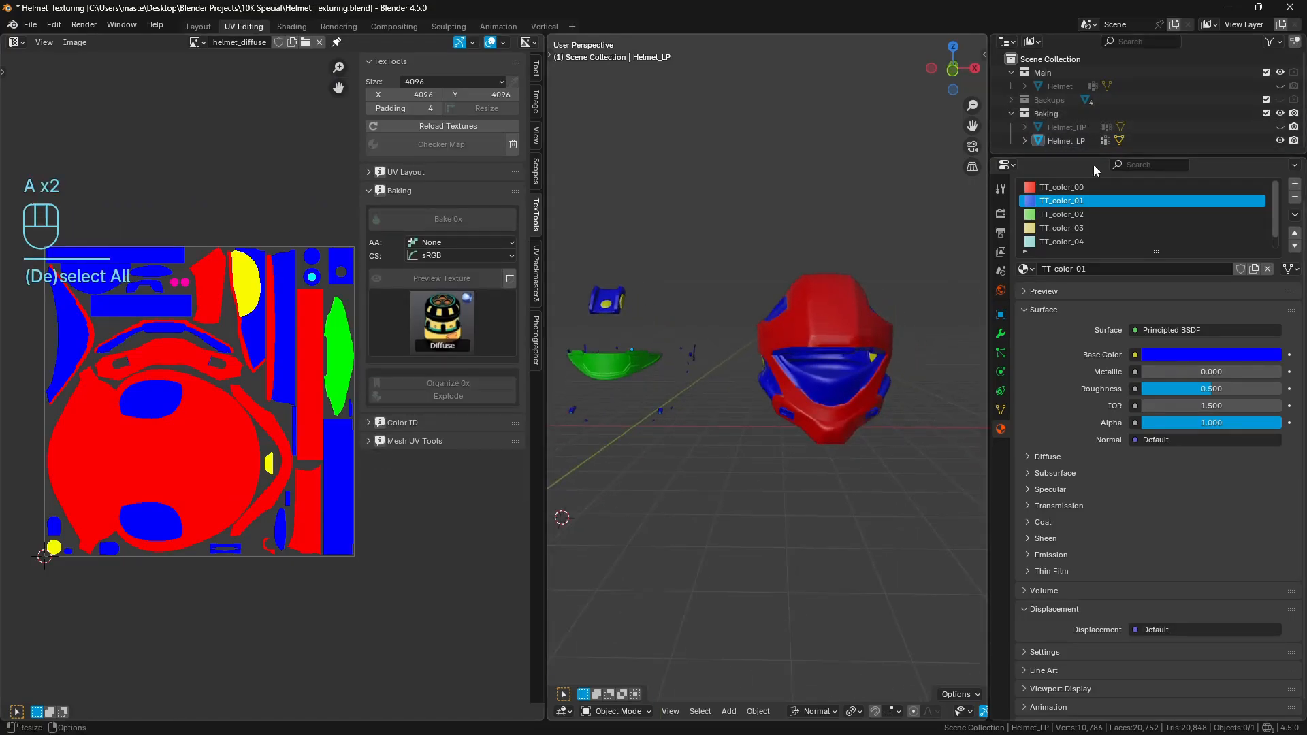
pyautogui.click(198, 26)
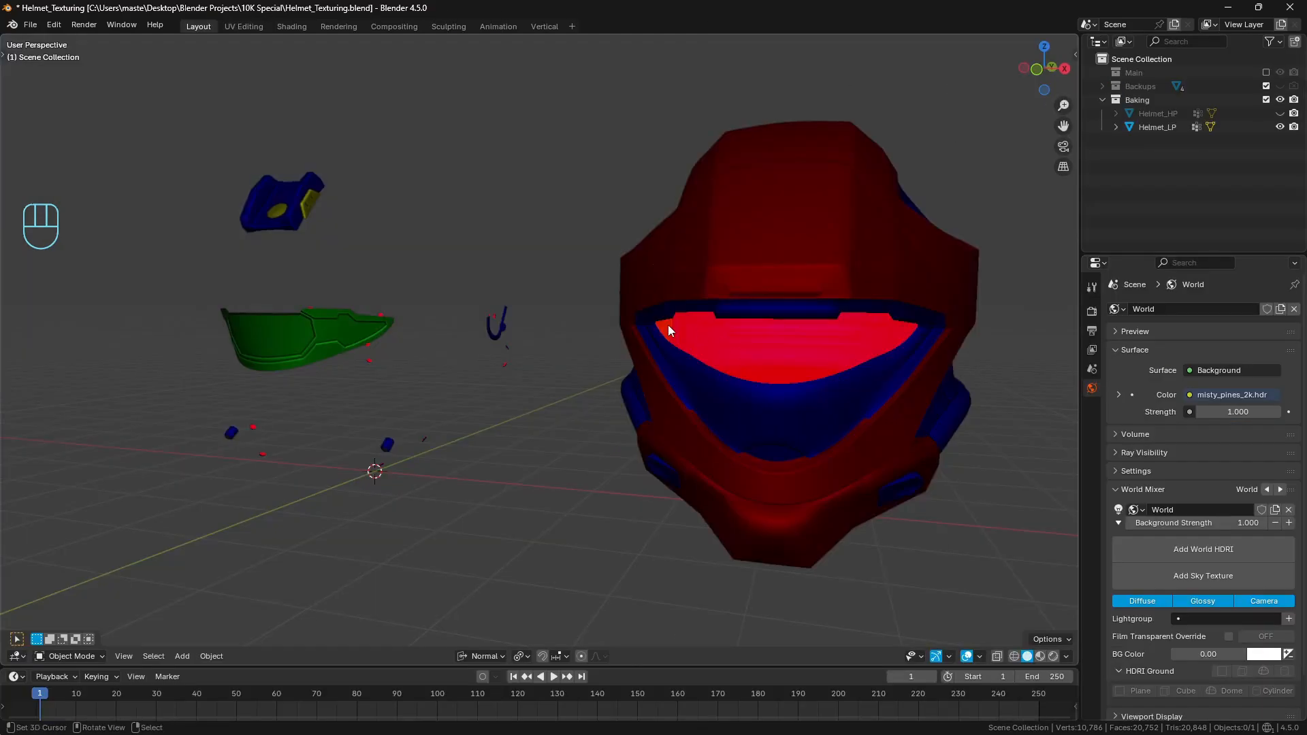
pyautogui.scroll(-3, 537, 254)
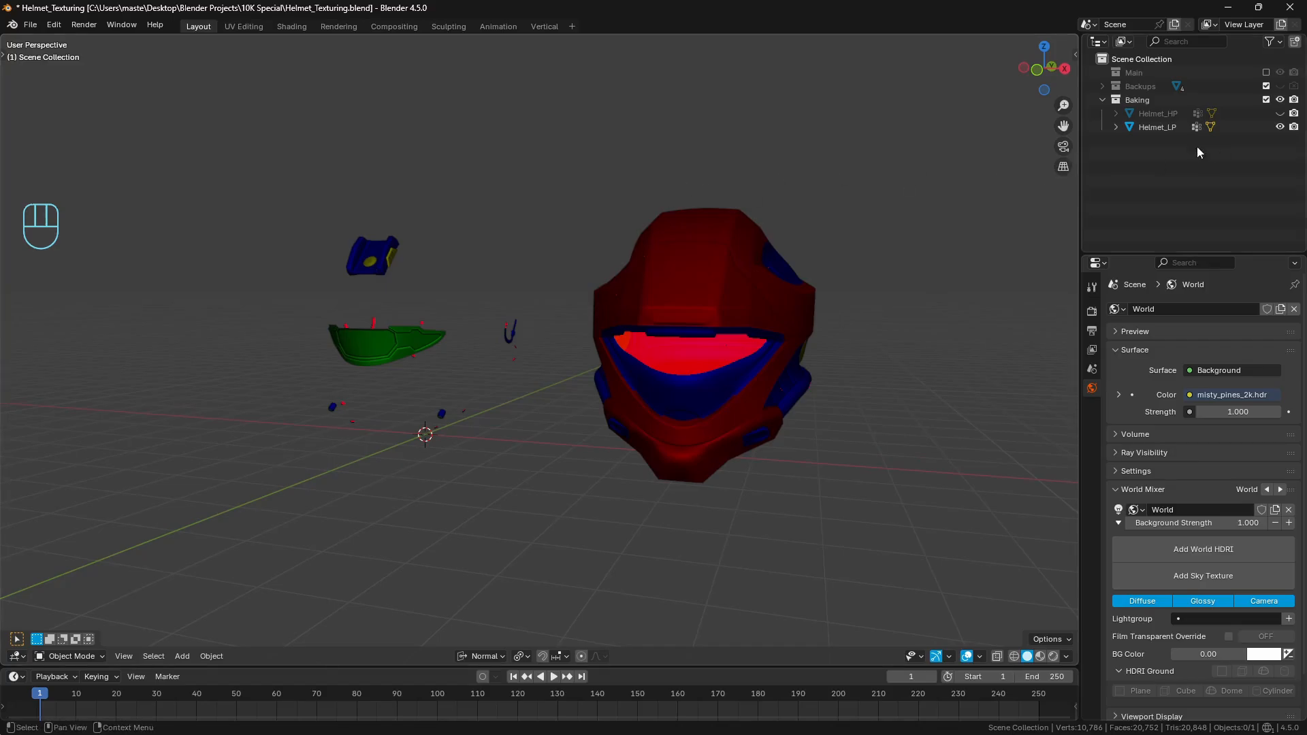
pyautogui.click(1266, 100)
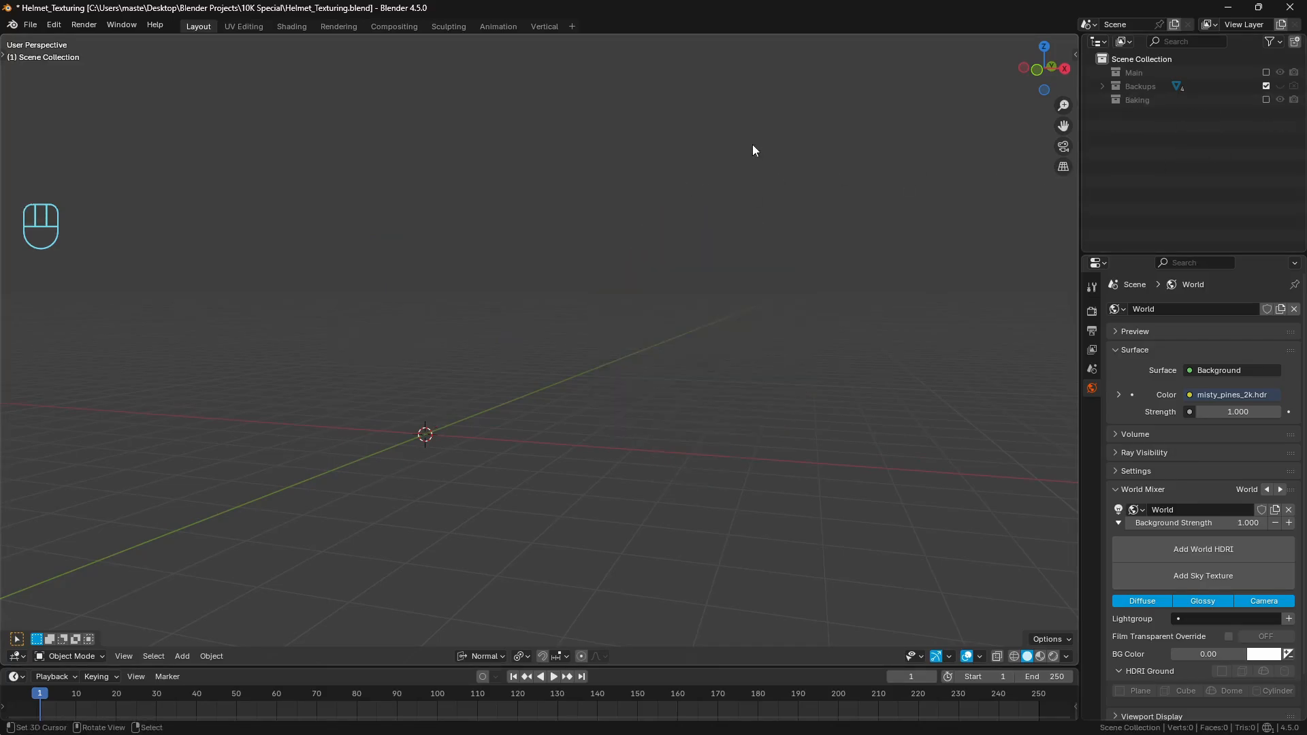
pyautogui.click(1266, 72)
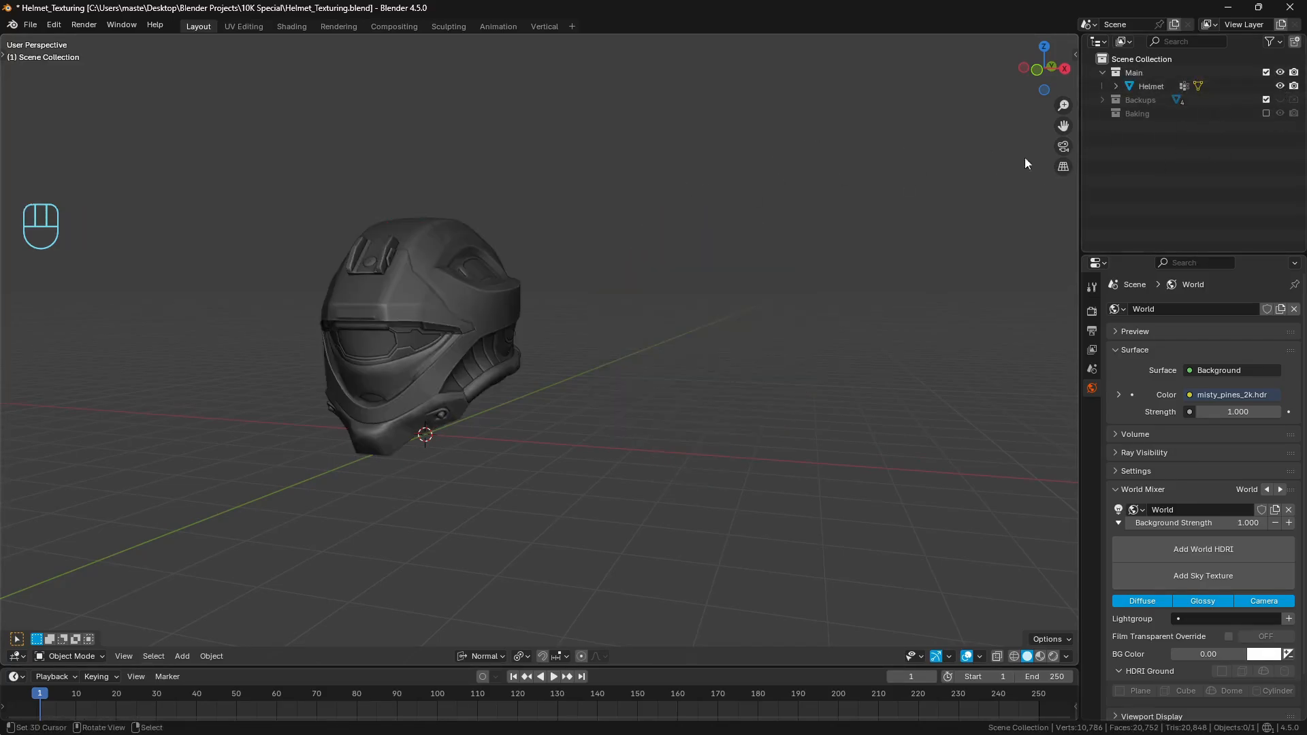
# Step: Frame the Helmet object in the viewport and leave it selected
pyautogui.click(498, 284)
pyautogui.press('KP_Decimal')
pyautogui.press('a')
pyautogui.press('a')
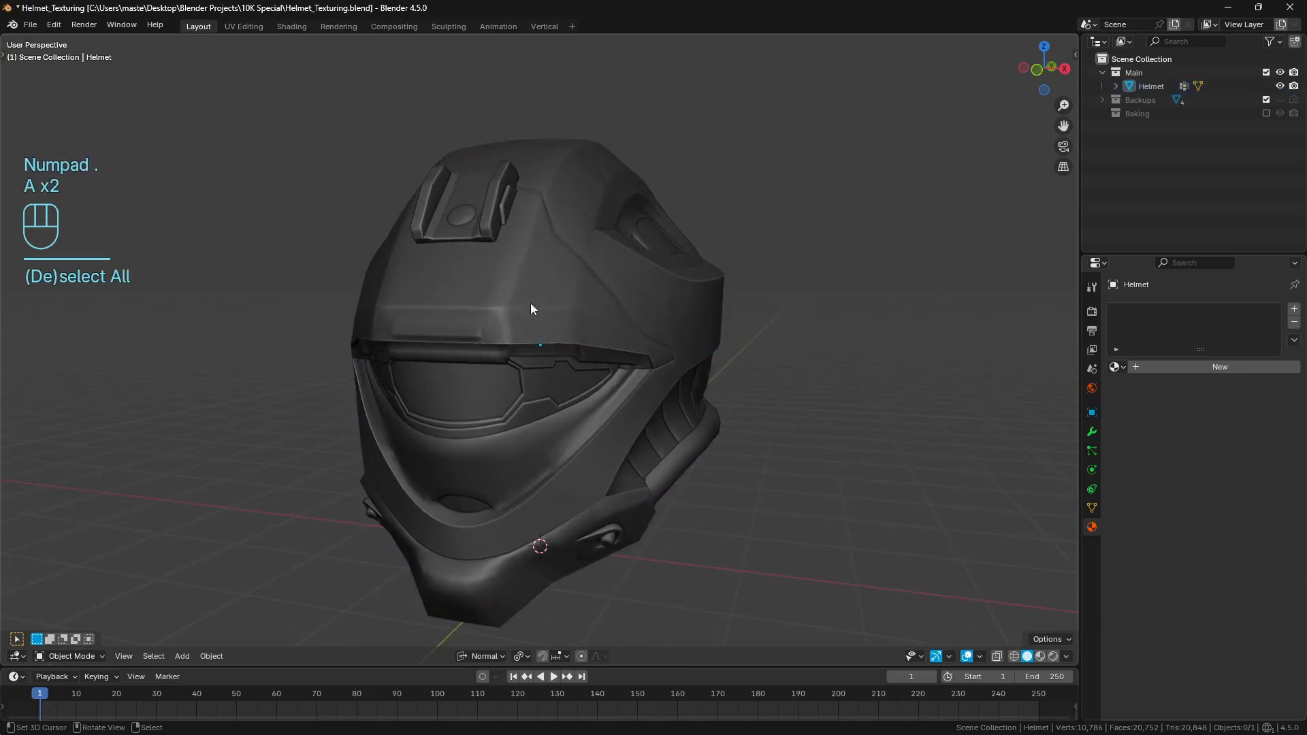
pyautogui.keyDown('shift'); pyautogui.moveTo(539, 328); pyautogui.dragTo(540, 341, button='middle'); pyautogui.keyUp('shift')
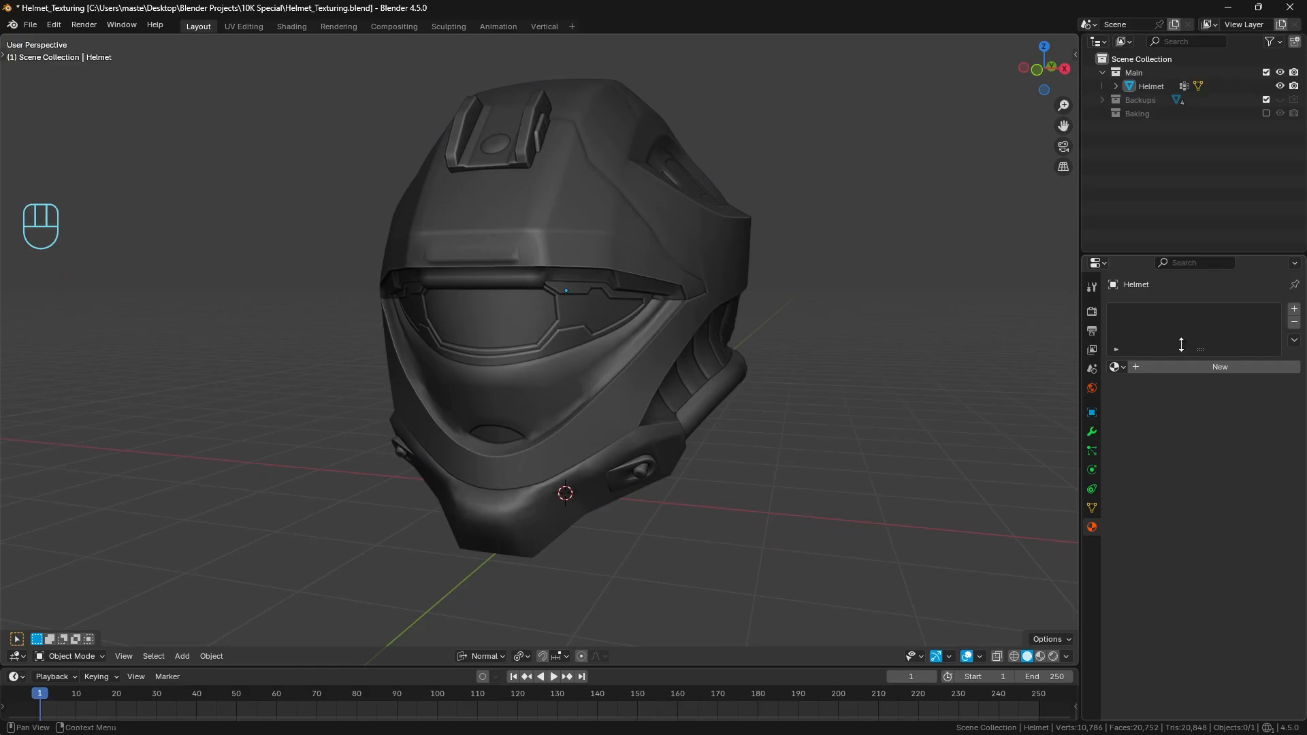
pyautogui.click(676, 401)
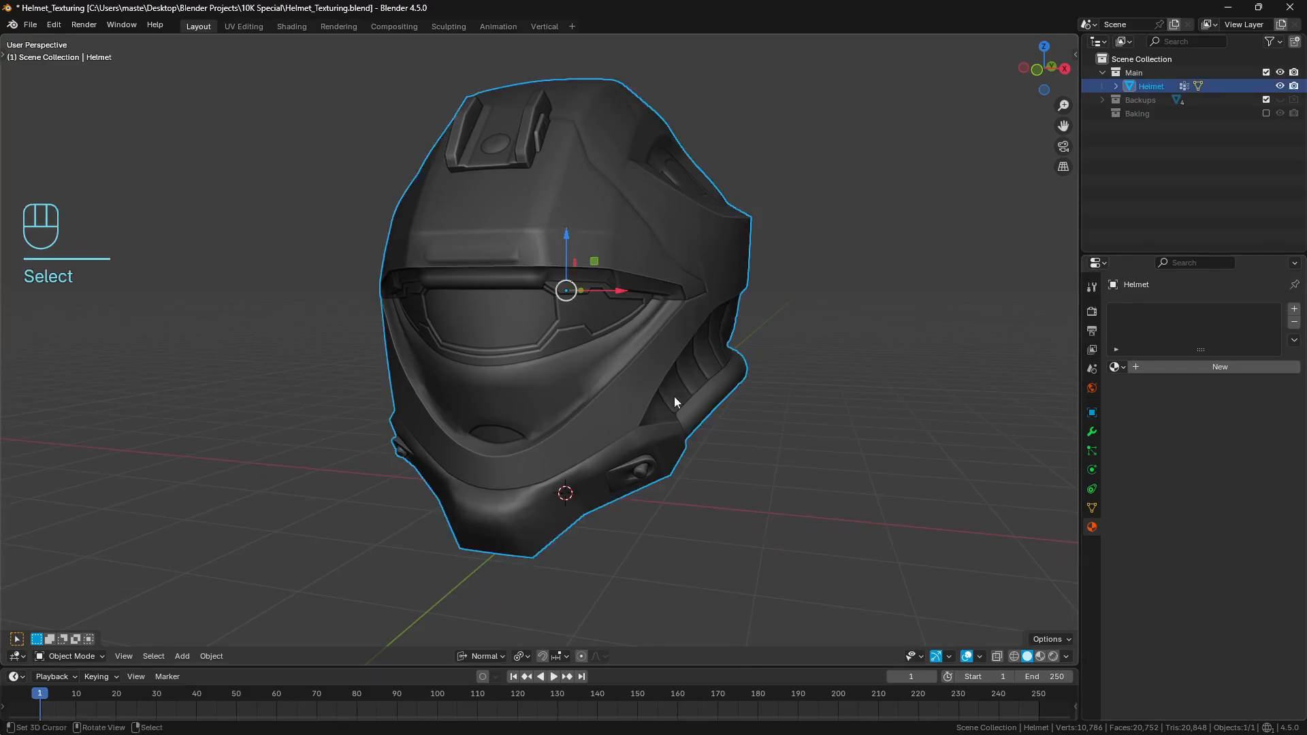
pyautogui.click(1294, 309)
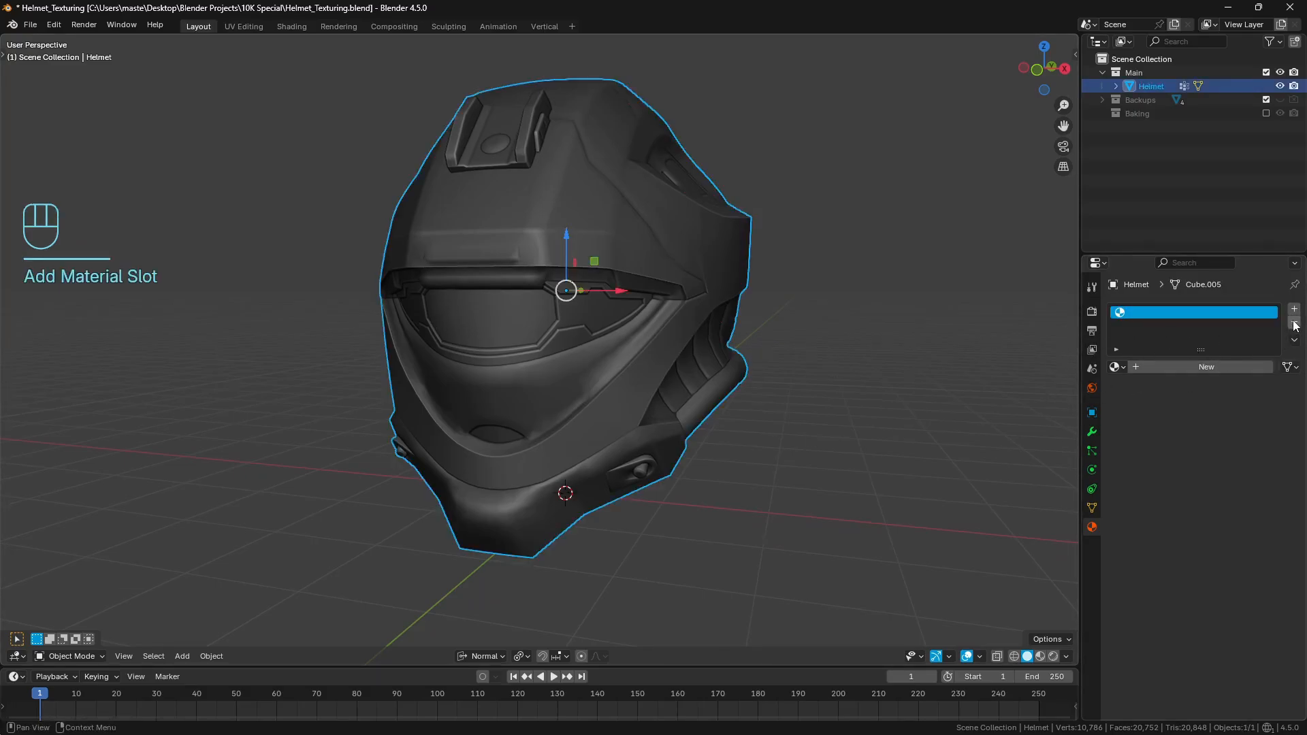
pyautogui.click(1294, 322)
pyautogui.press('a')
pyautogui.press('a')
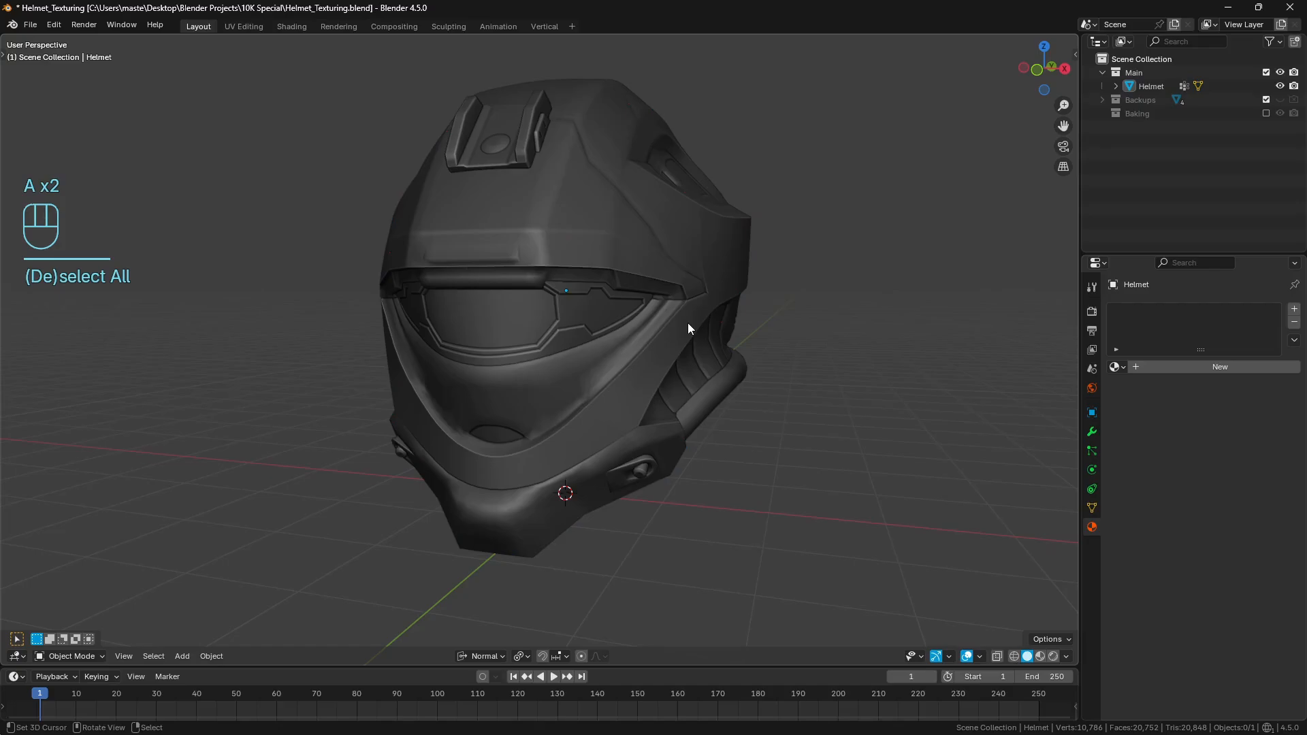
# Step: Select the Helmet object, start an FBX export to the 10K Special folder and delete the old Recon_Helmet.fbx there
pyautogui.click(668, 289)
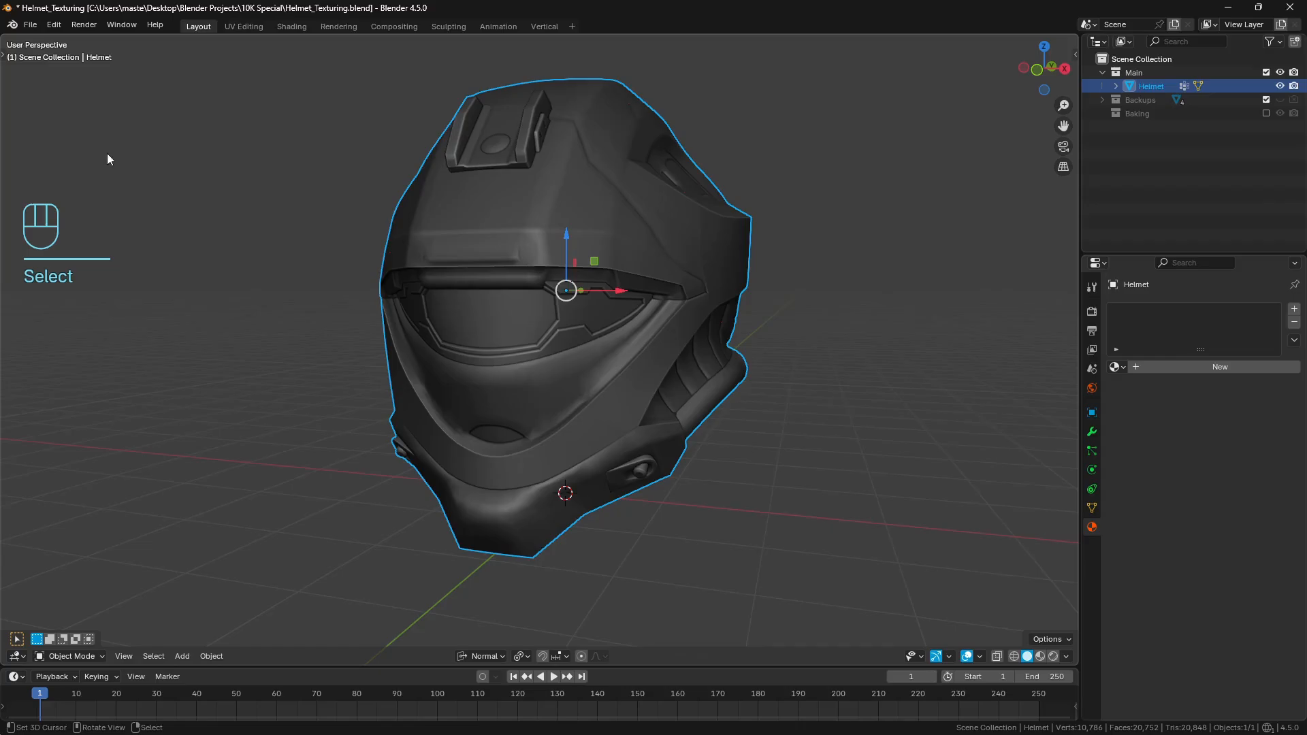
pyautogui.click(30, 25)
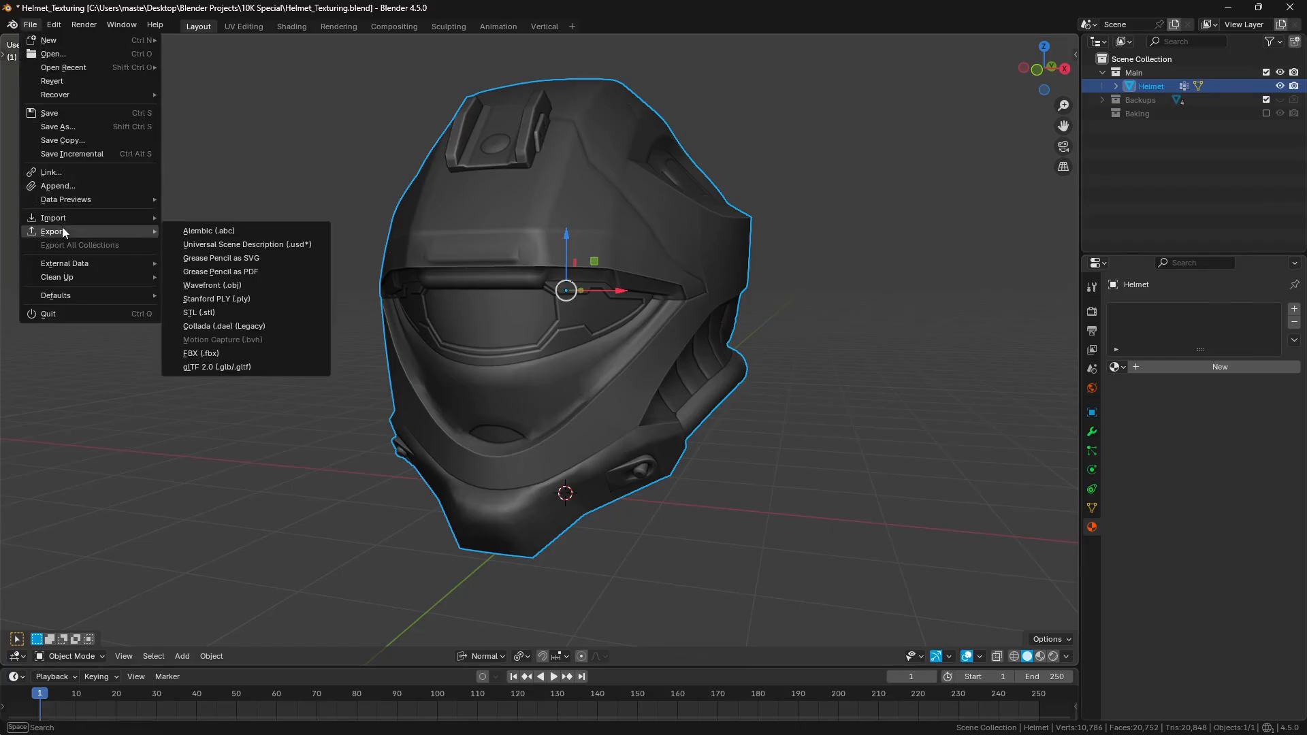
pyautogui.moveTo(65, 232)
pyautogui.click(247, 352)
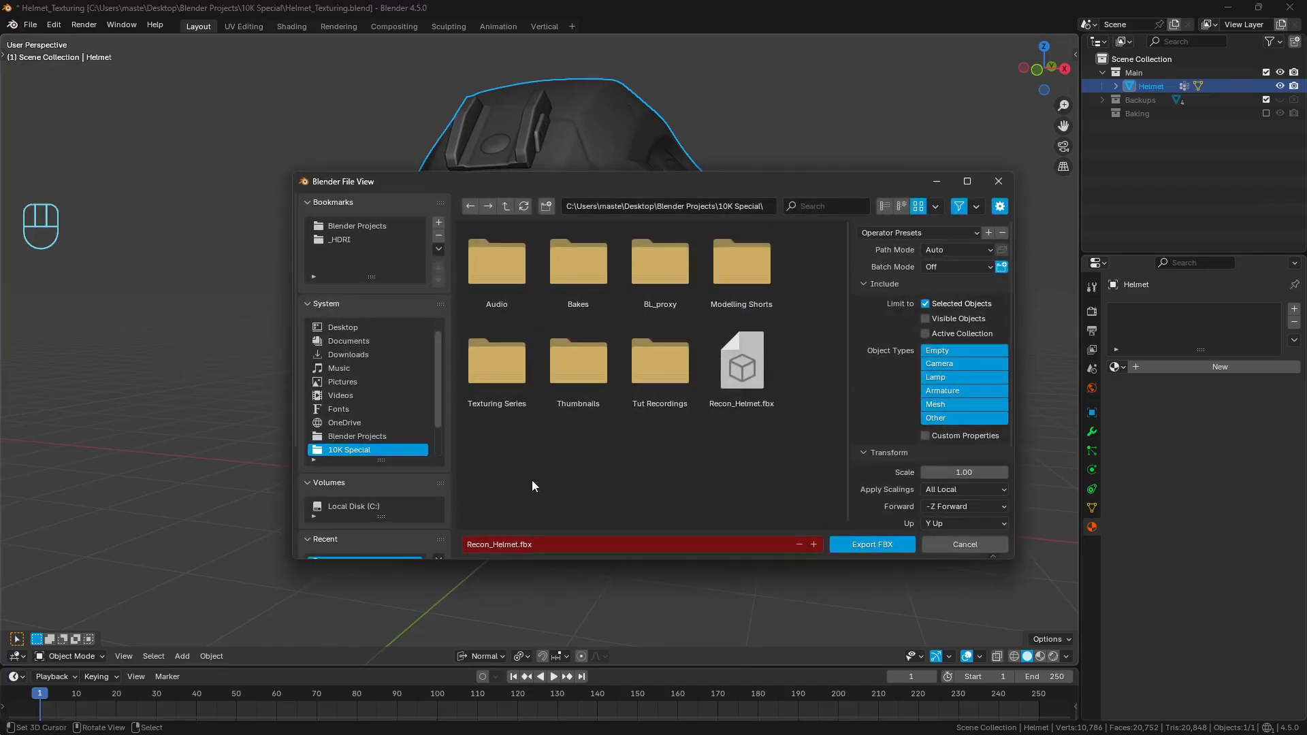
pyautogui.click(740, 377)
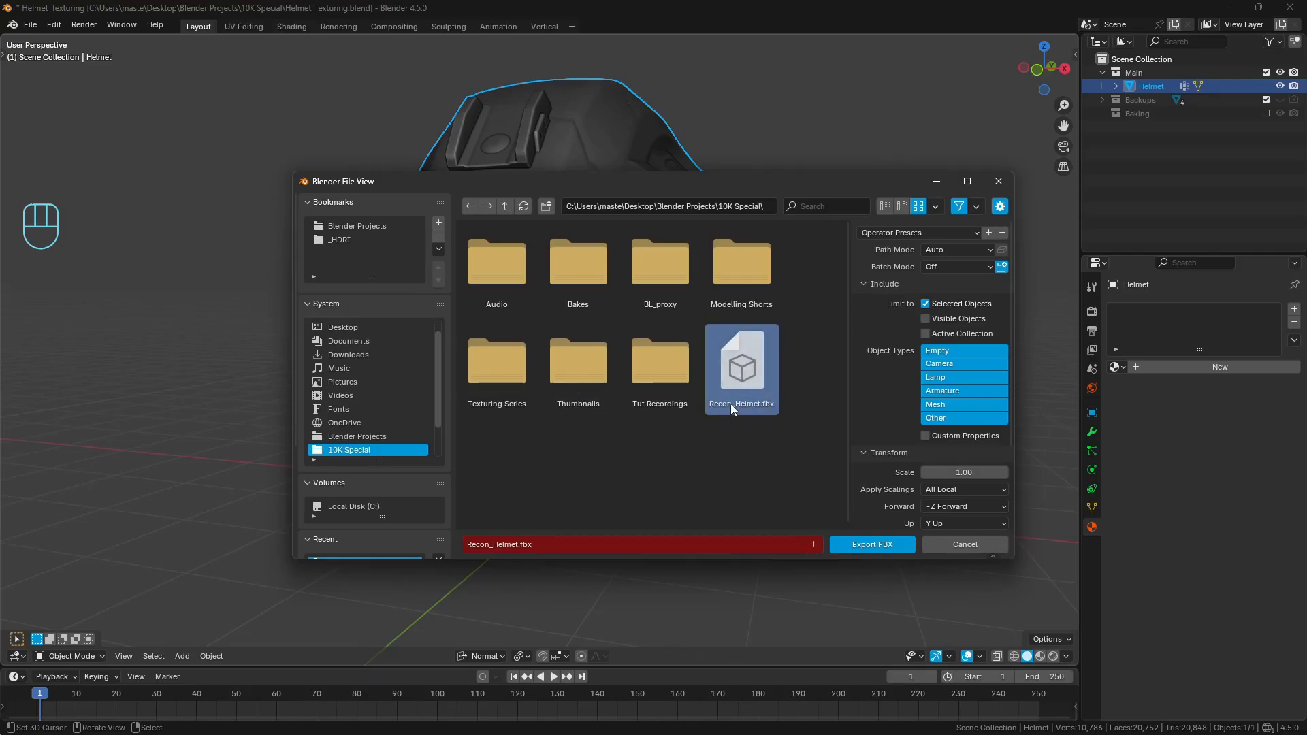
pyautogui.press('Delete')
pyautogui.click(710, 404)
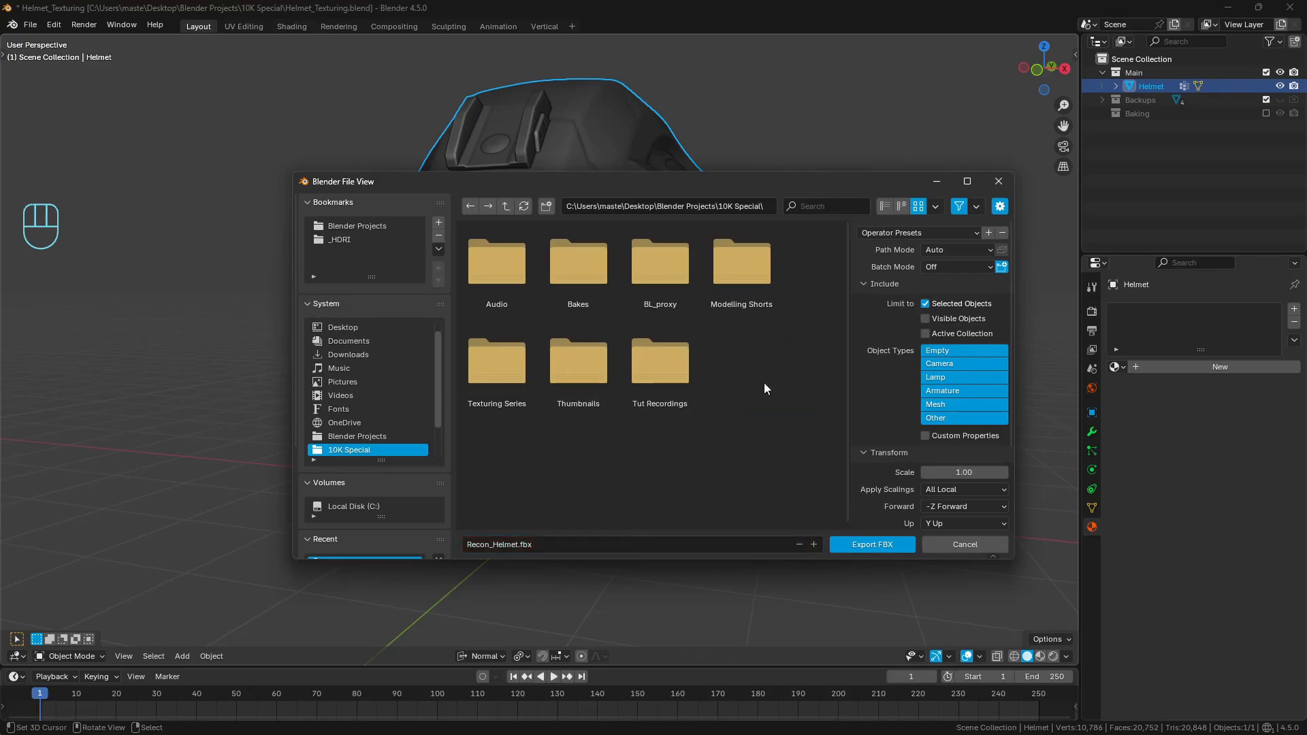
# Step: Export the helmet as Recon_Helmet.fbx with the export limited to selected objects
pyautogui.click(515, 548)
pyautogui.write('Recon_He')
pyautogui.press('Return')
pyautogui.click(926, 304)
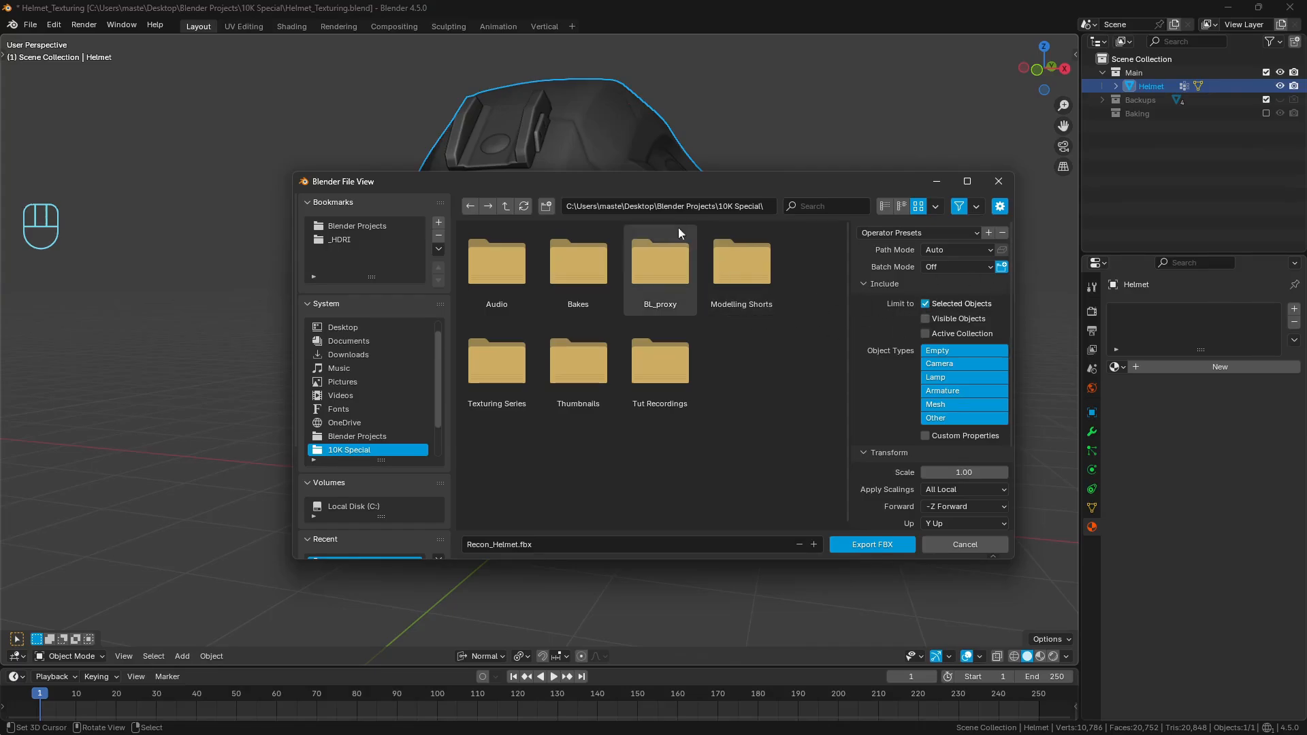
pyautogui.click(586, 137)
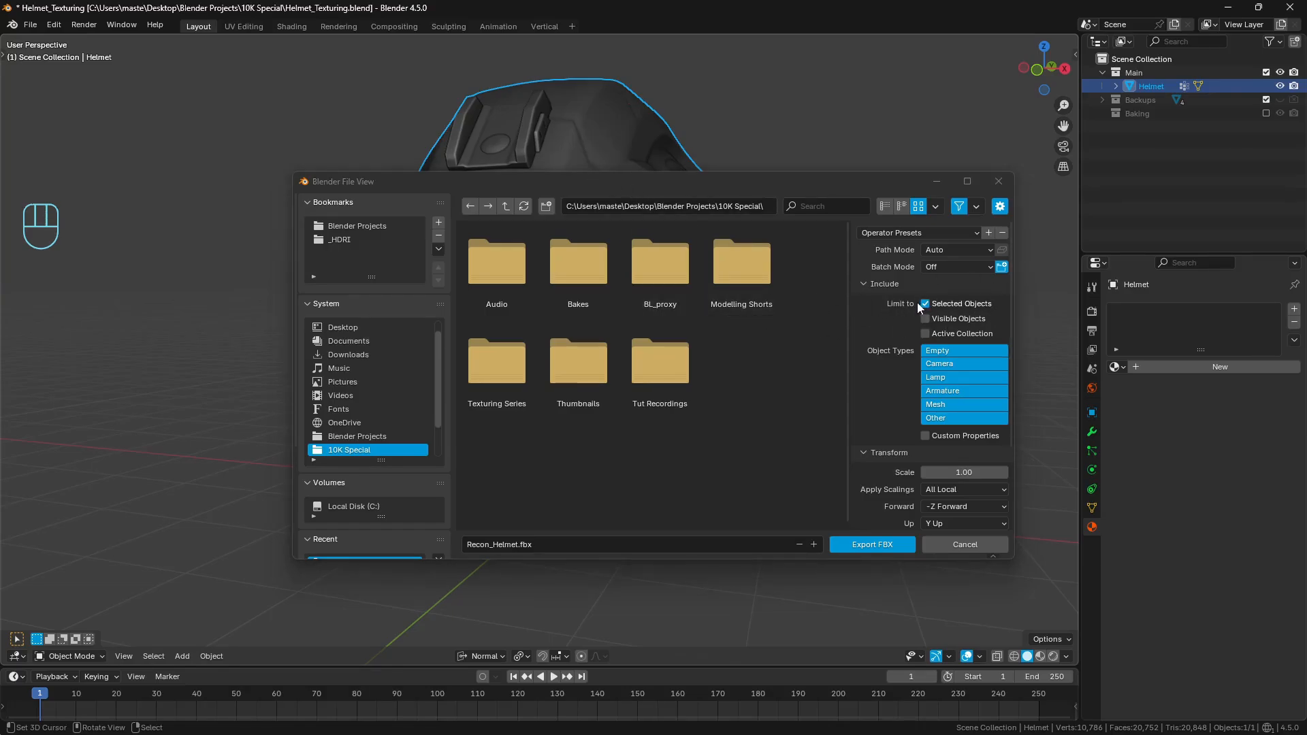
pyautogui.moveTo(617, 179); pyautogui.dragTo(653, 331)
pyautogui.click(695, 251)
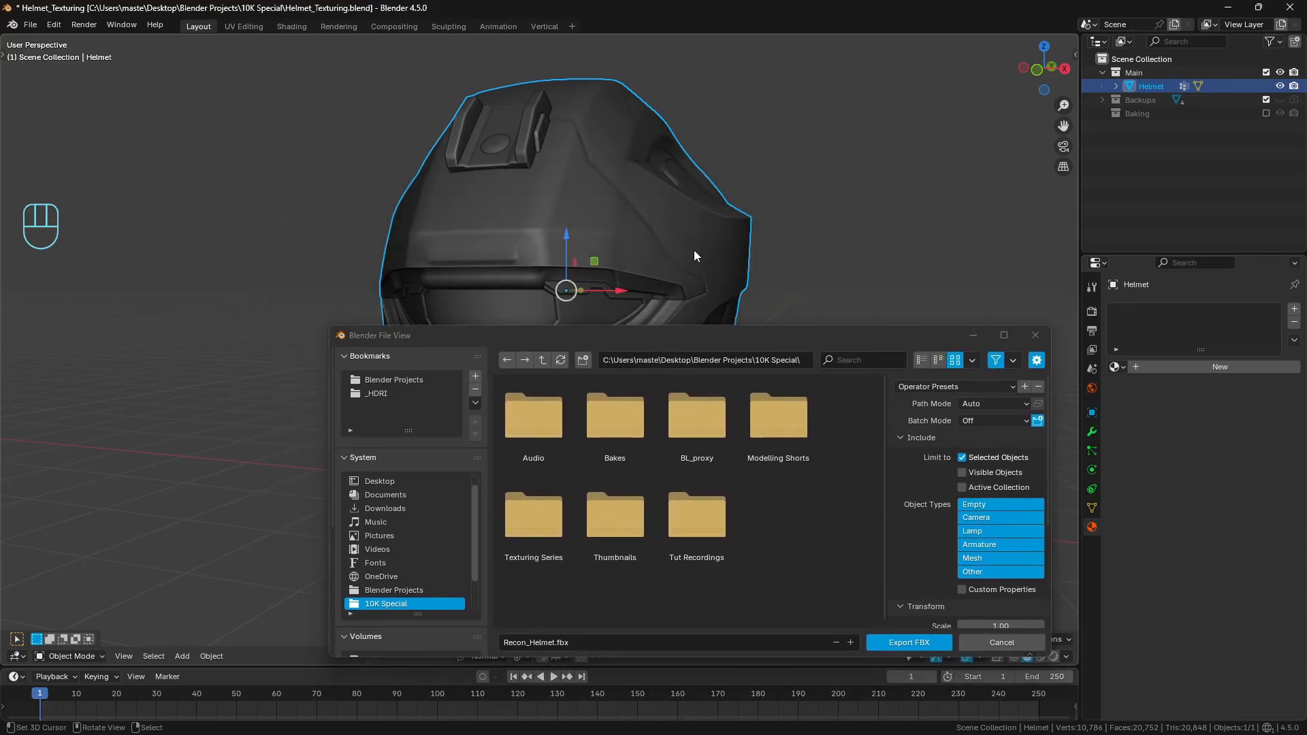
pyautogui.moveTo(749, 335); pyautogui.dragTo(742, 241)
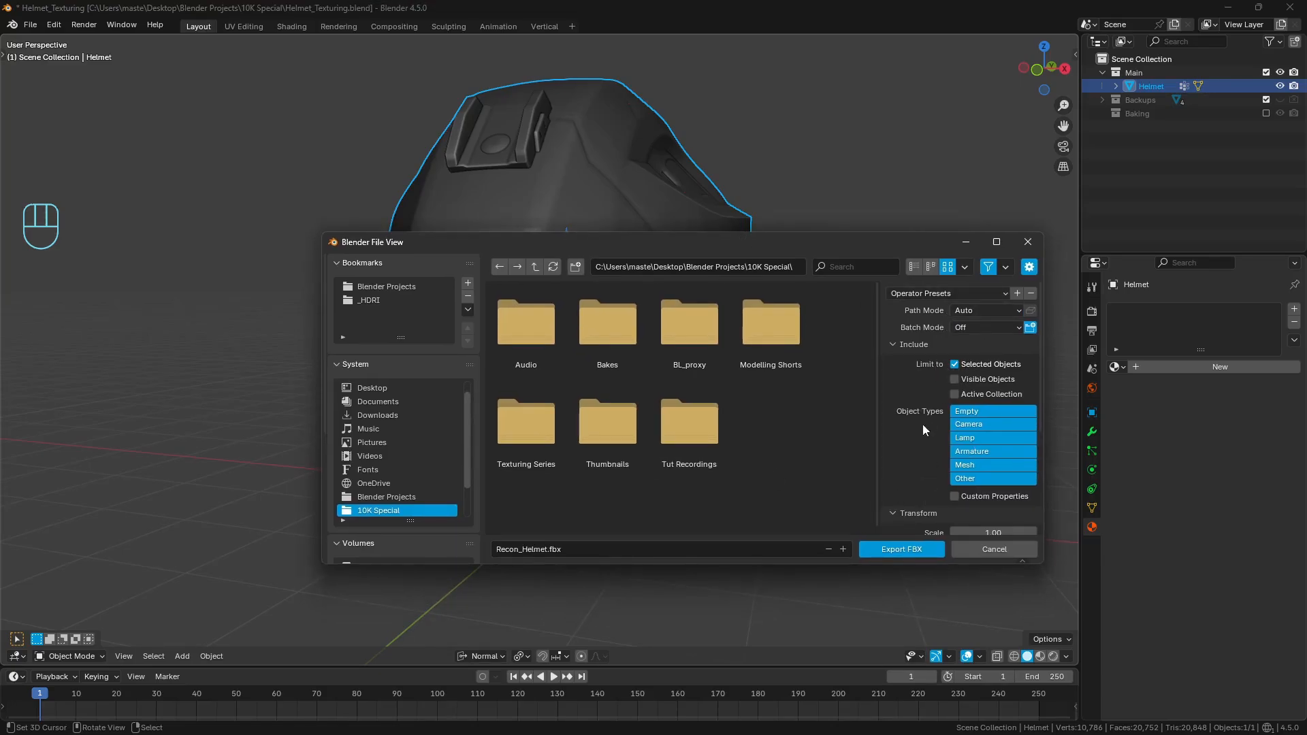
pyautogui.click(903, 548)
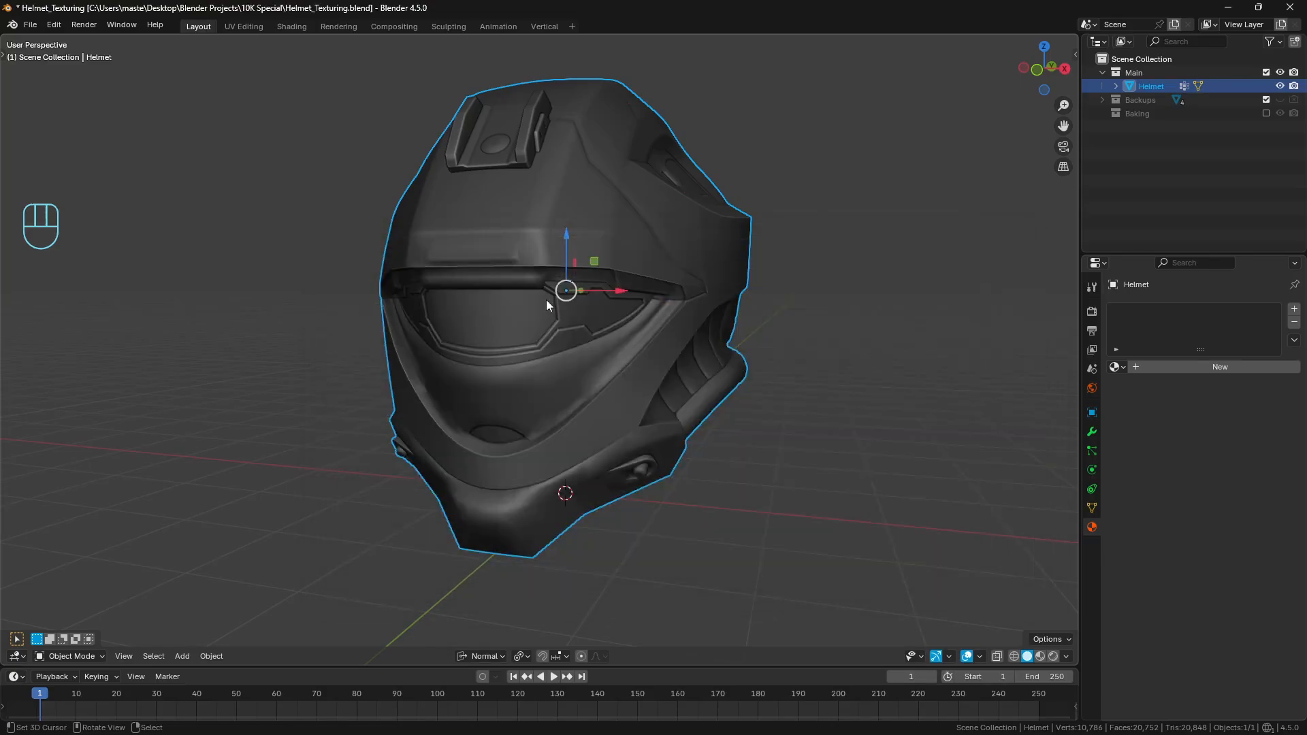
# Step: Hide the original Helmet object and import Recon_Helmet.fbx from the 10K Special folder
pyautogui.click(1280, 86)
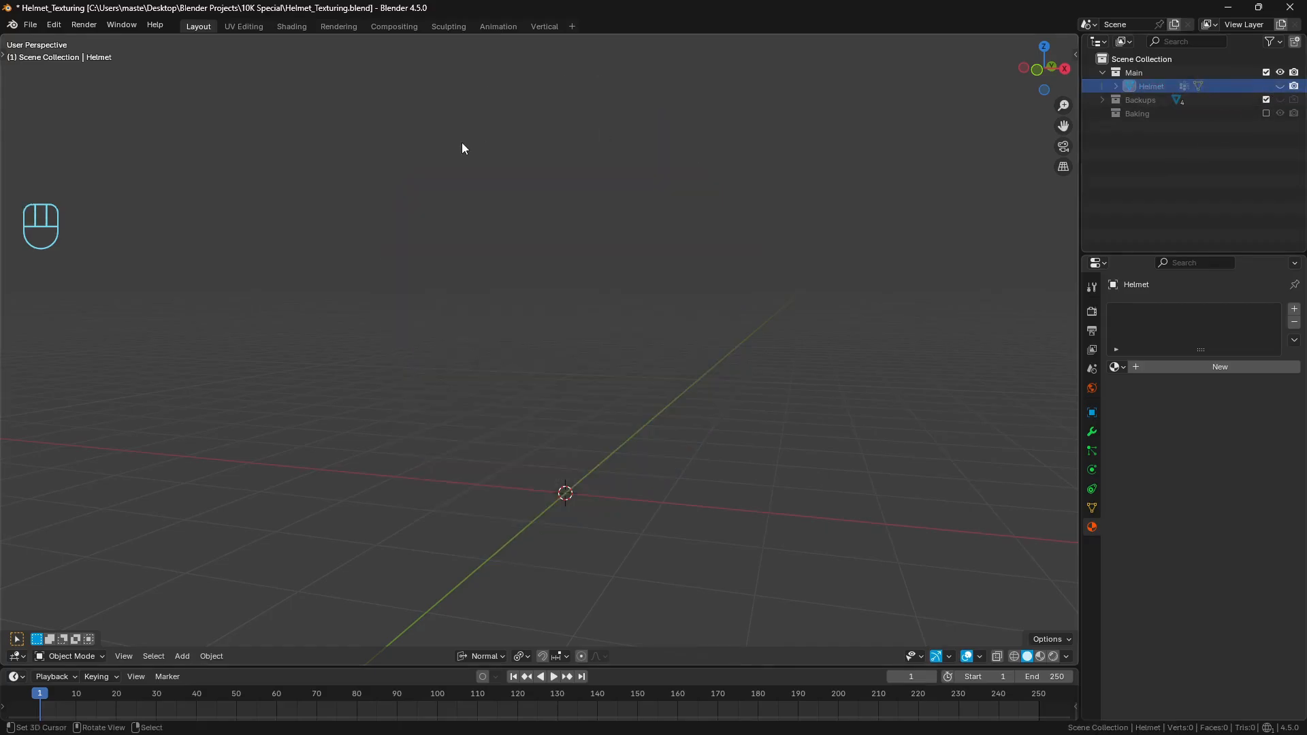
pyautogui.click(27, 25)
pyautogui.moveTo(79, 218)
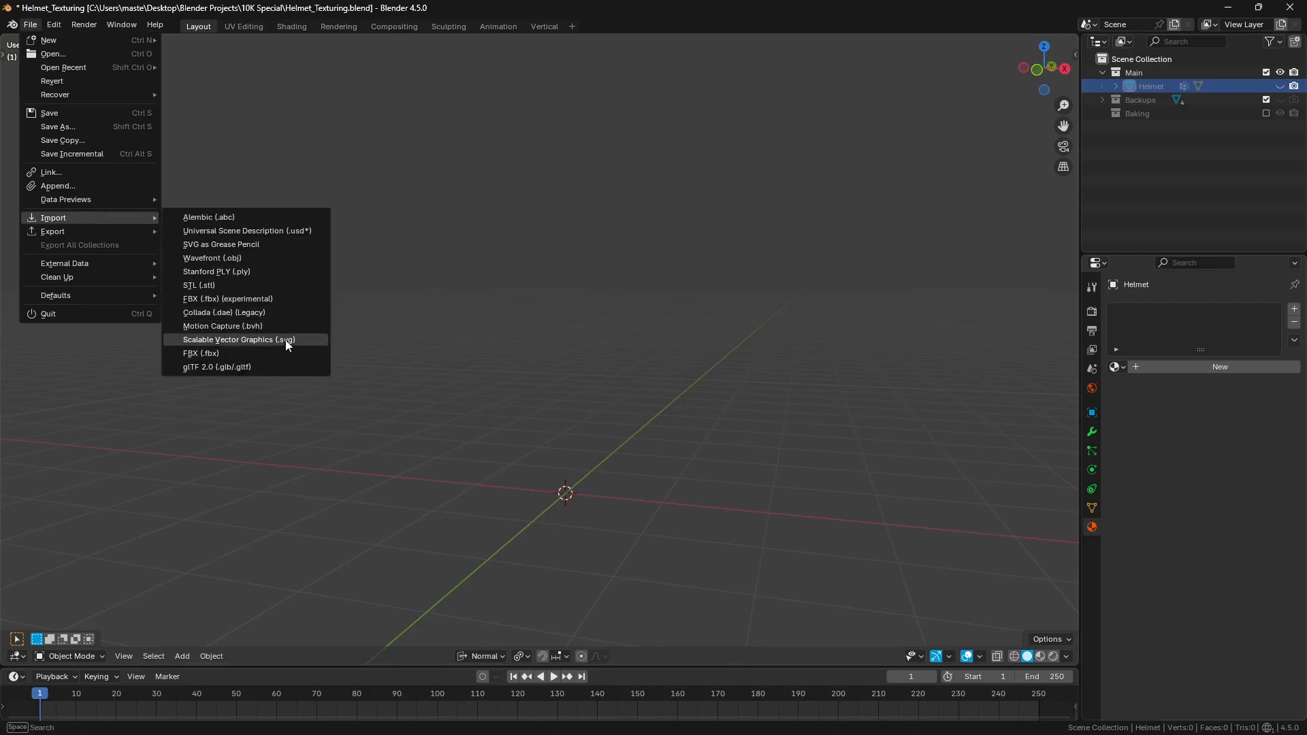
pyautogui.click(264, 352)
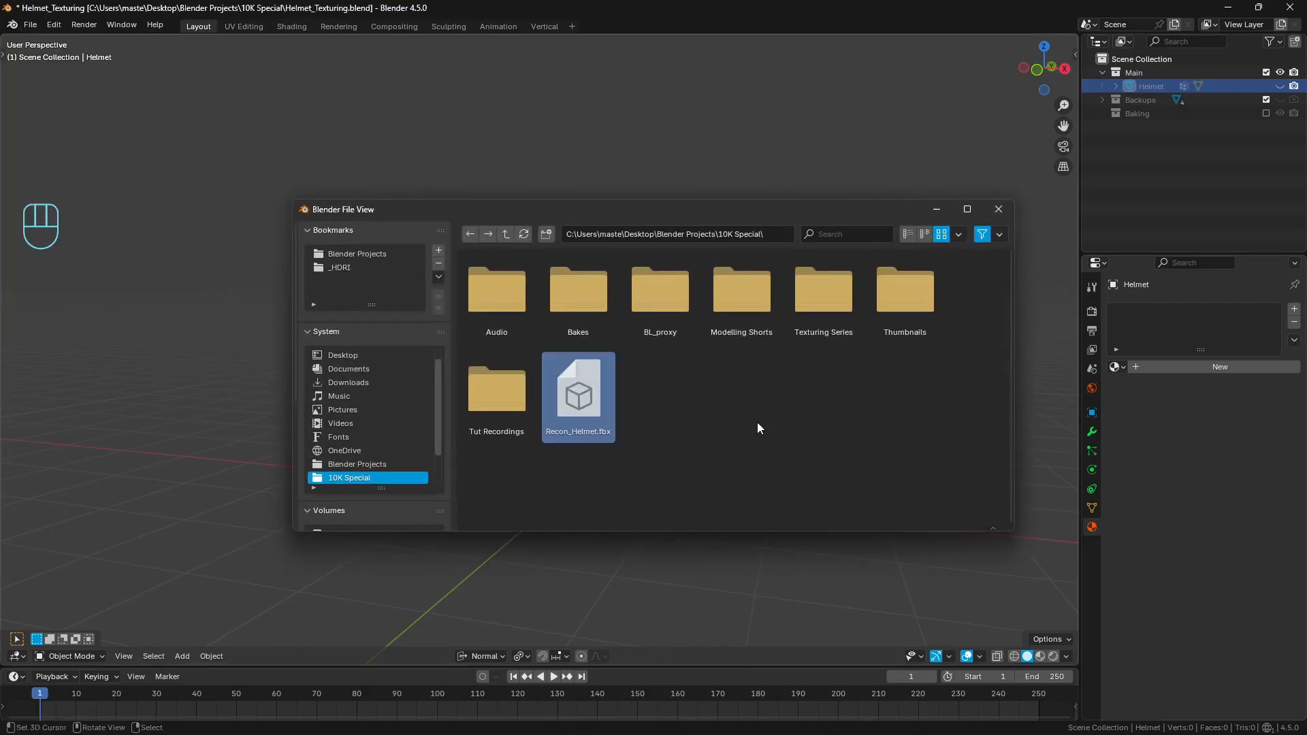
pyautogui.press('Return')
# Step: Inspect the imported helmet's mesh in Edit Mode, then return to Object Mode and deselect it
pyautogui.moveTo(709, 350); pyautogui.dragTo(659, 330, button='middle')
pyautogui.press('a')
pyautogui.press('a')
pyautogui.press('Tab')
pyautogui.press('a')
pyautogui.press('a')
pyautogui.scroll(1, 851, 322)
pyautogui.press('Tab')
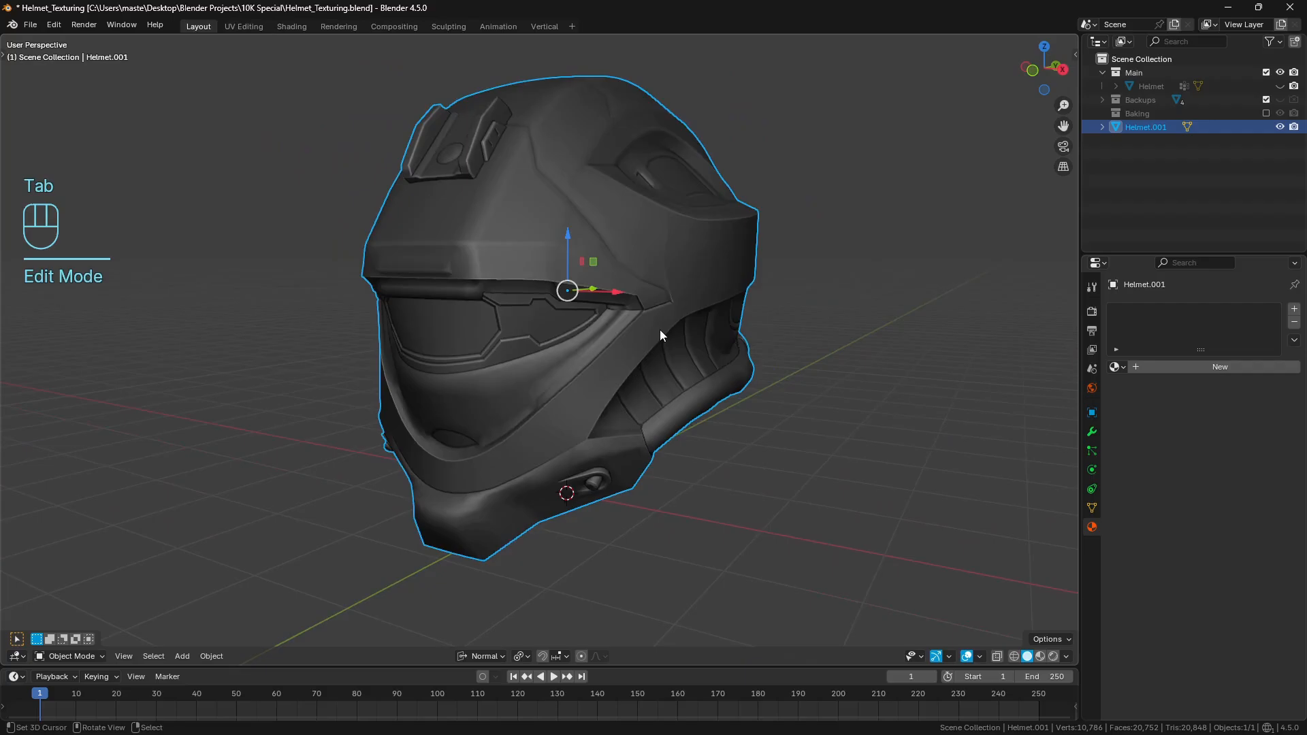
pyautogui.press('a')
pyautogui.press('a')
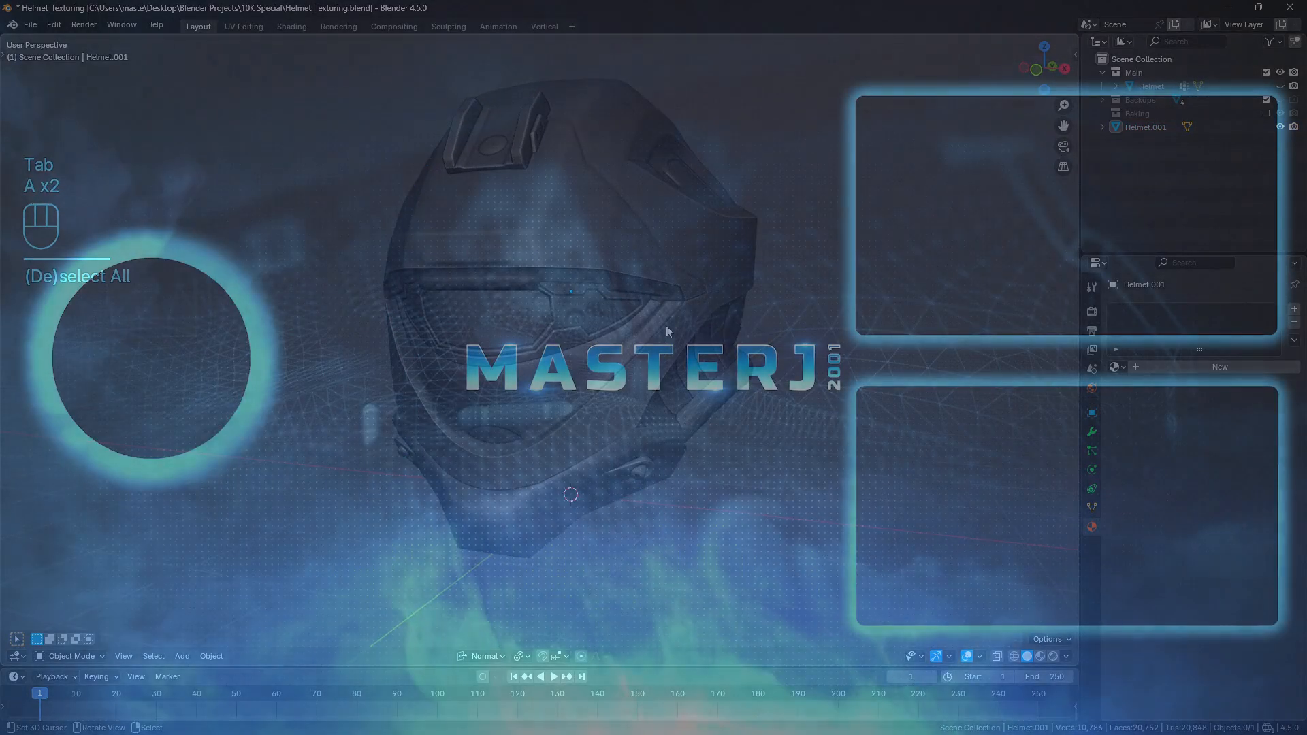